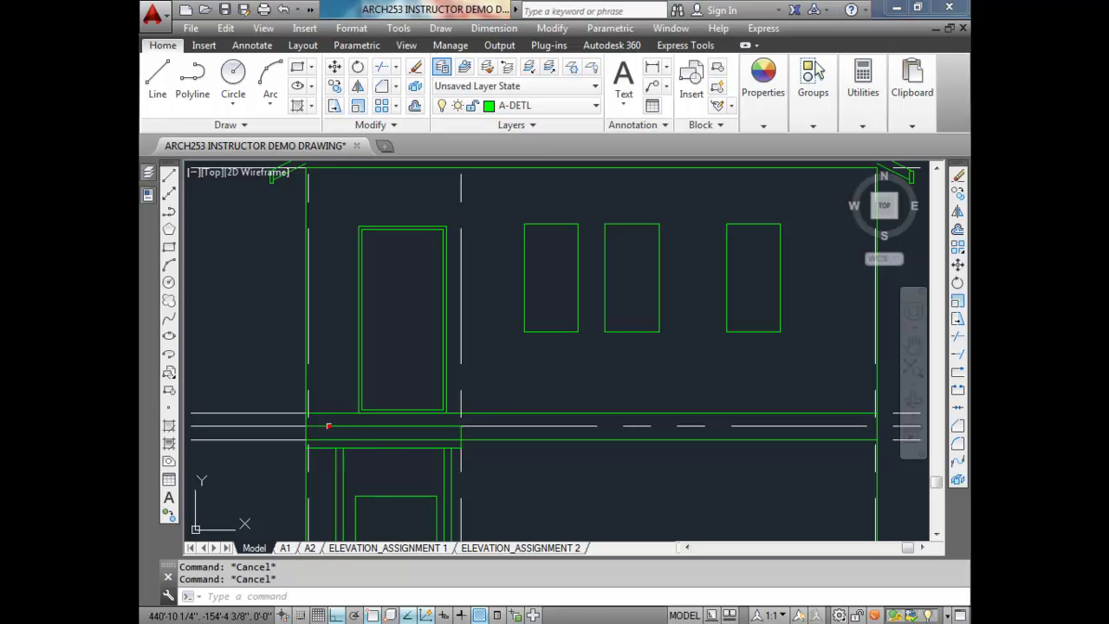
Step: Draw a 3.5,42 rectangle at the wall endpoint, then undo it as misplaced
middle_drag(329, 396, 370, 364)
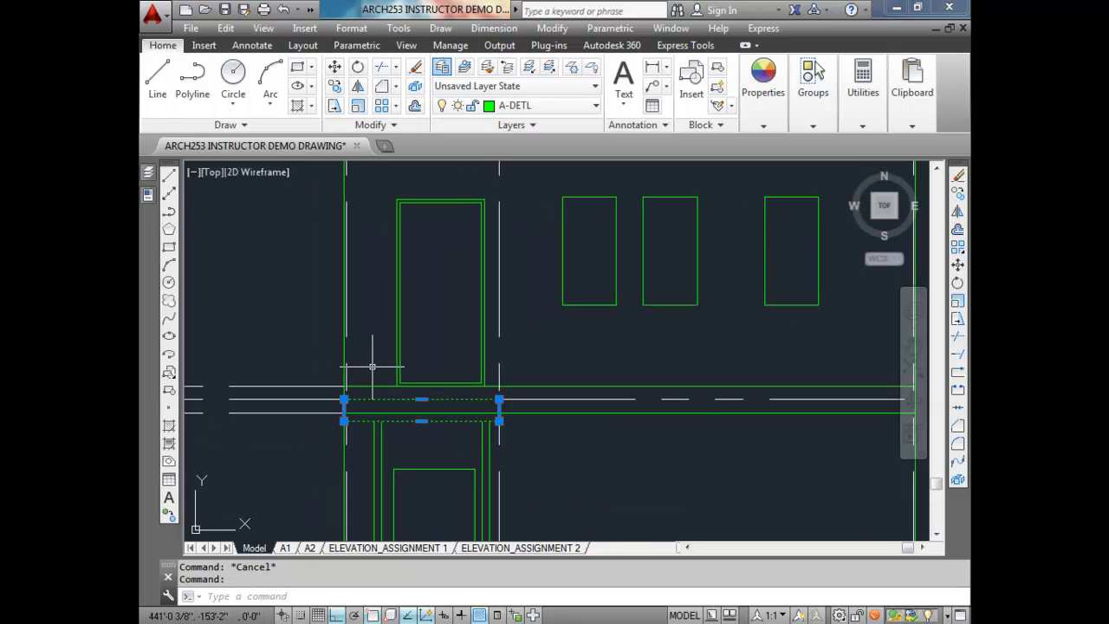
key(Escape)
text(re)
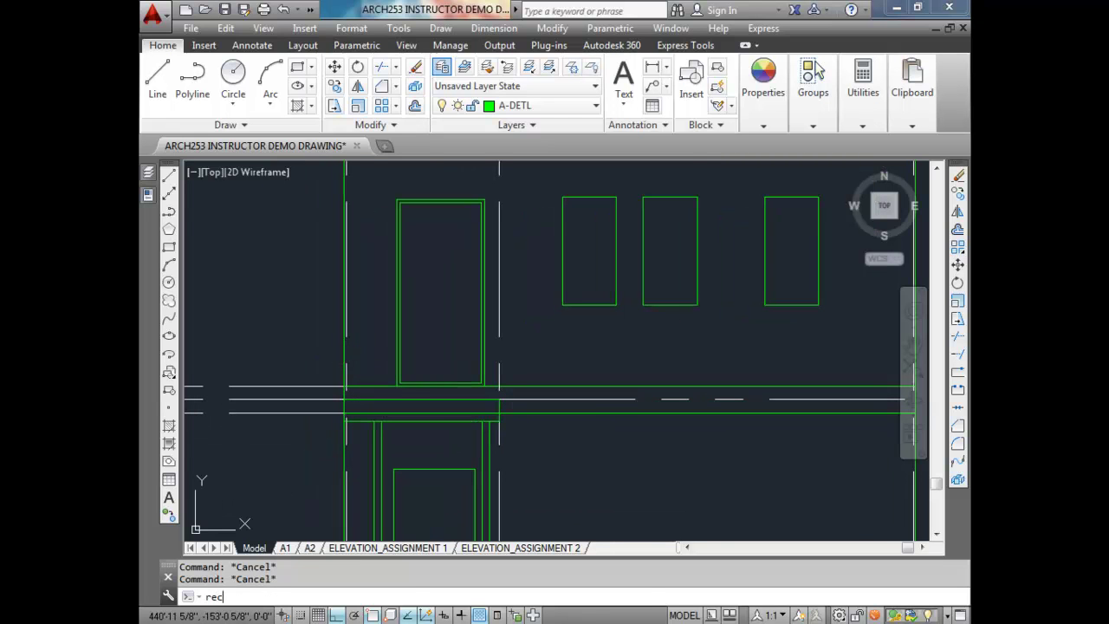
text(c)
key(Return)
scroll(347, 376, up, 4)
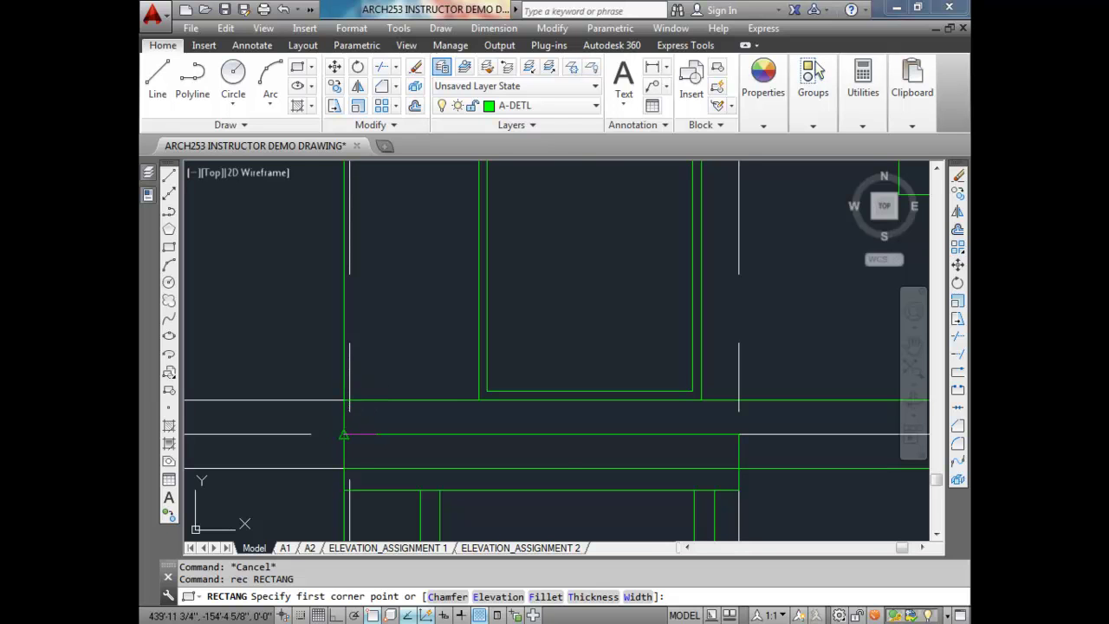
click(344, 433)
scroll(346, 416, down, 2)
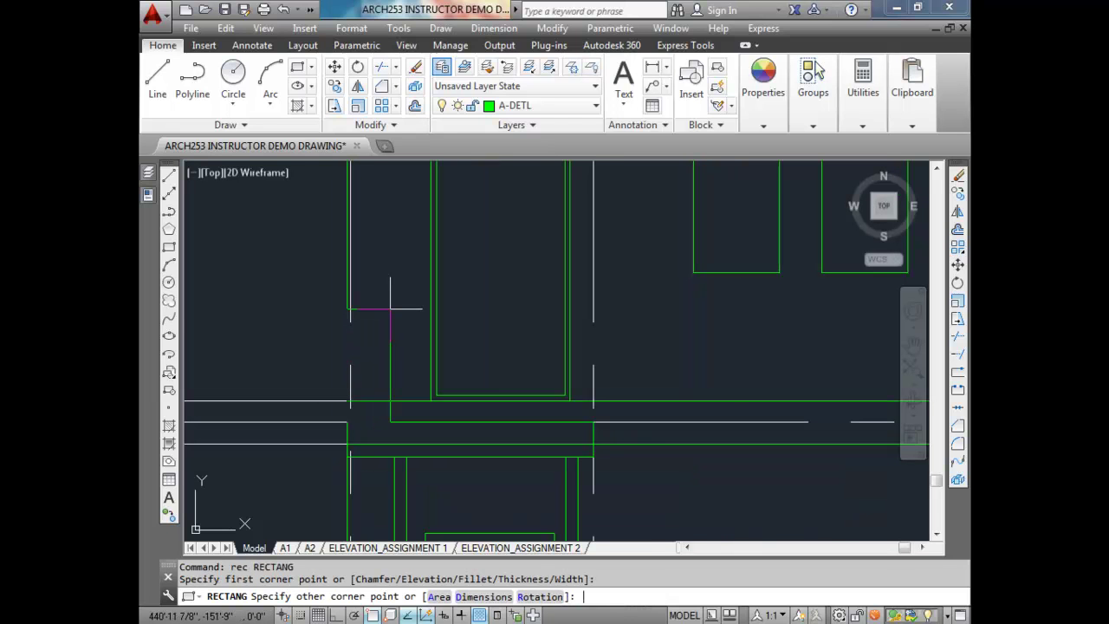
text(3.5,42)
key(Return)
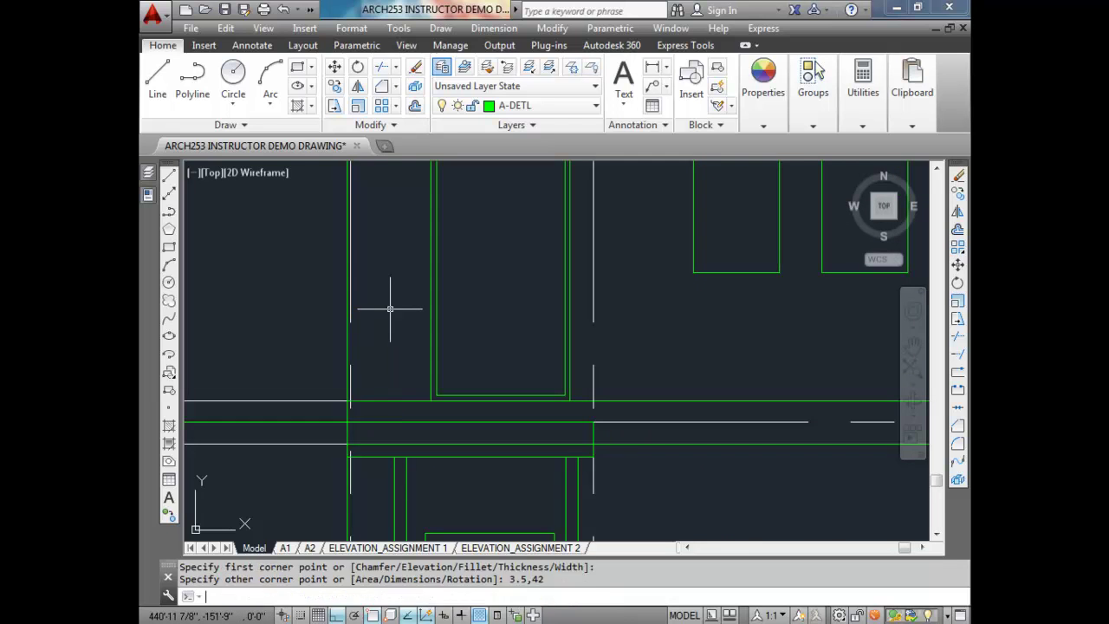
key(ctrl+z)
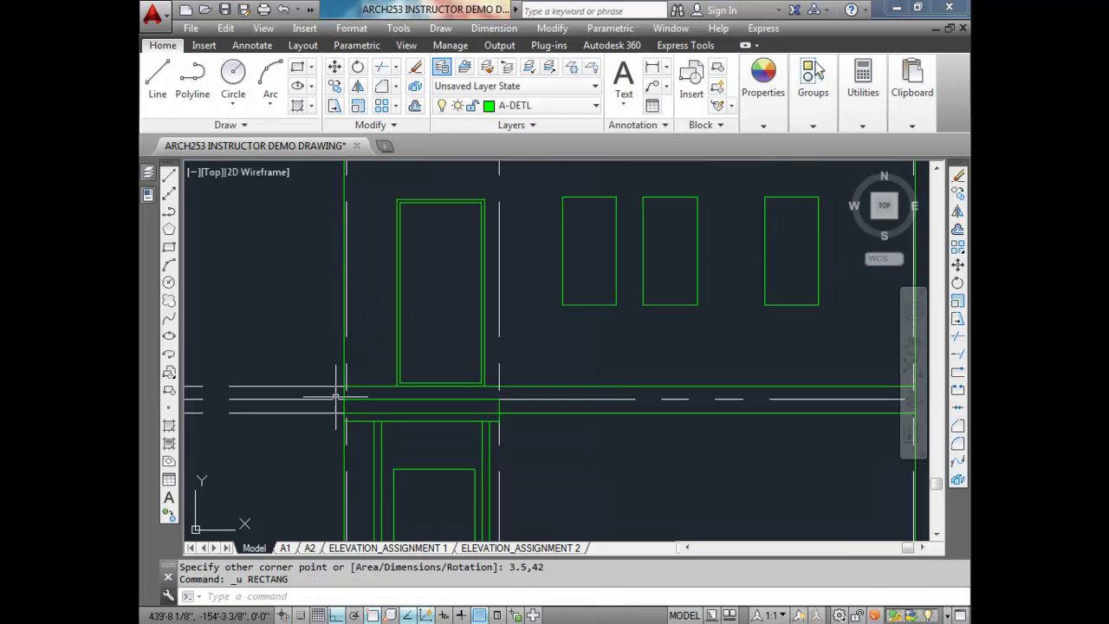
Step: Regenerate the drawing display with REGEN and start a new rectangle with REC
scroll(343, 392, up, 4)
text(re)
key(Return)
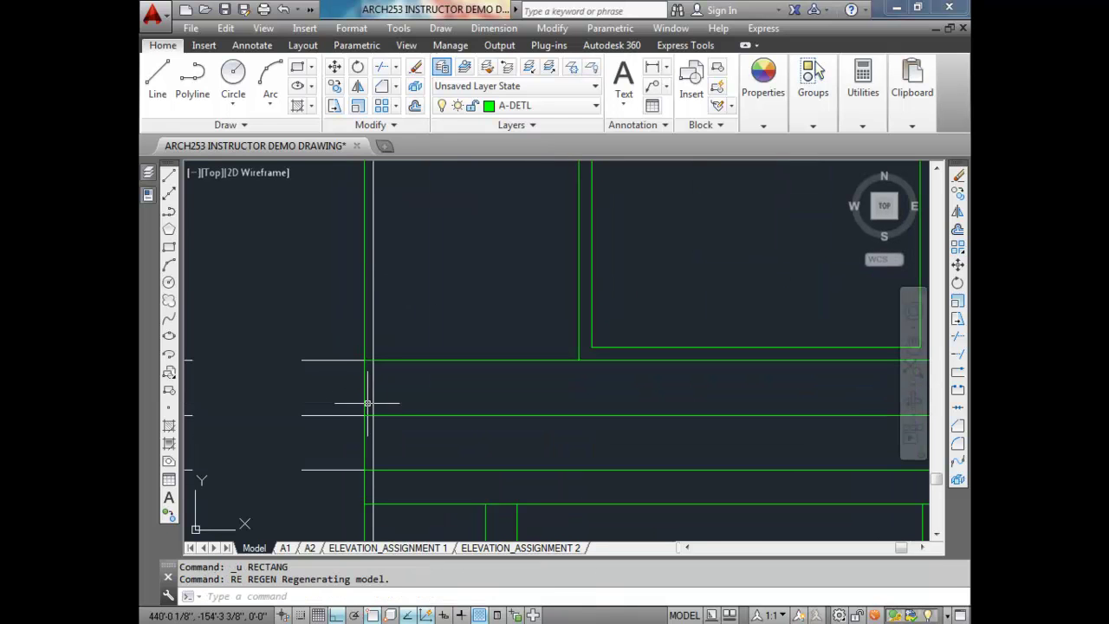
scroll(381, 372, down, 4)
middle_drag(390, 376, 334, 363)
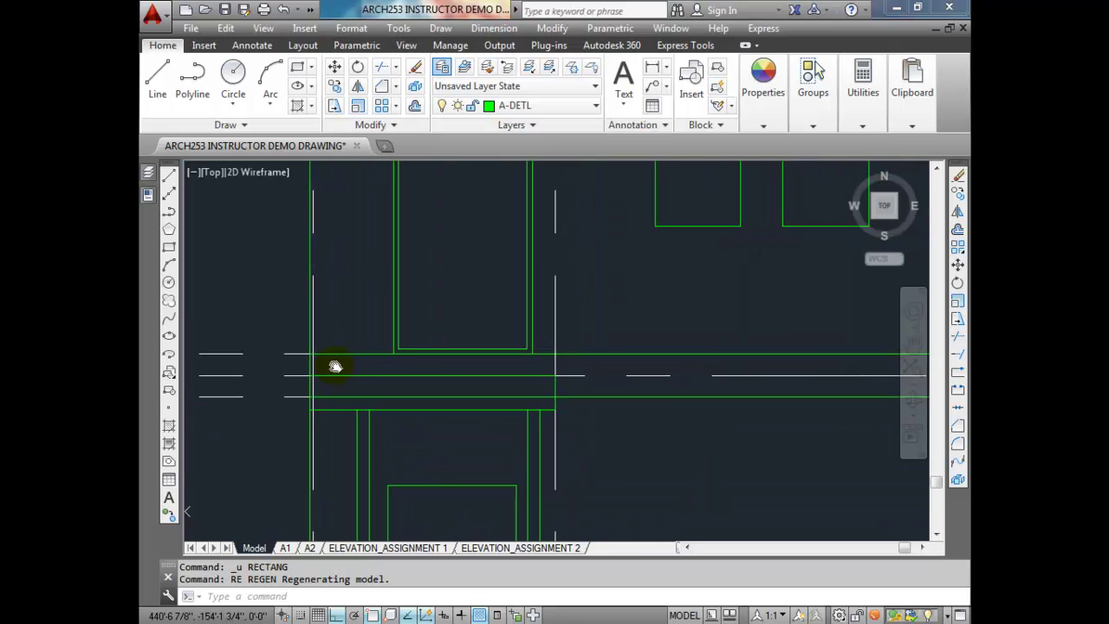
text(regeb)
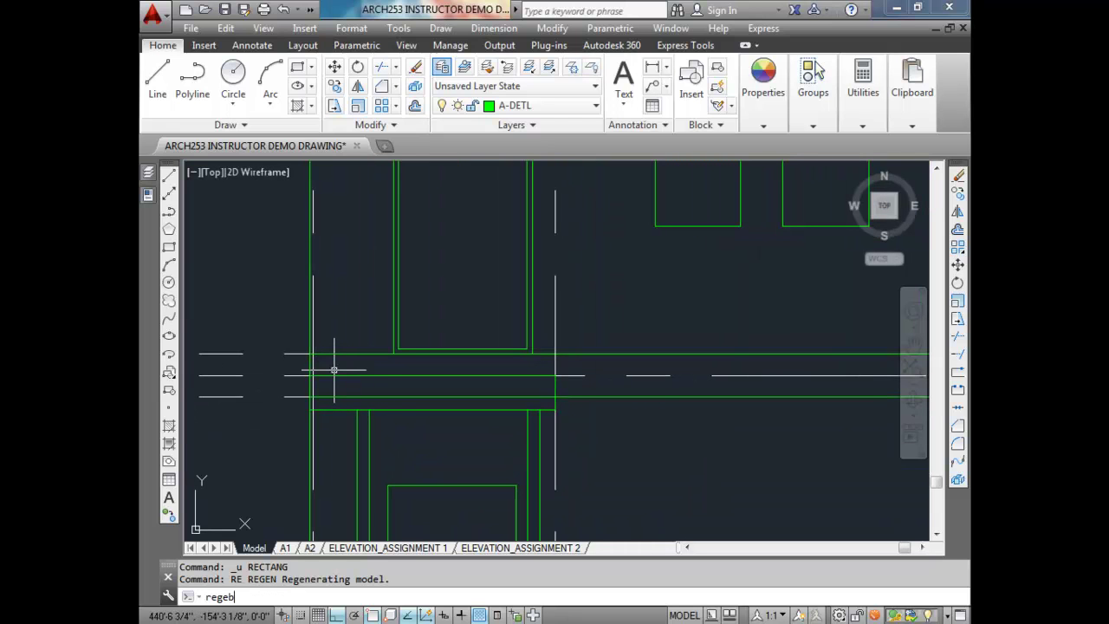
key(Return)
text(regen)
key(Return)
text(\)
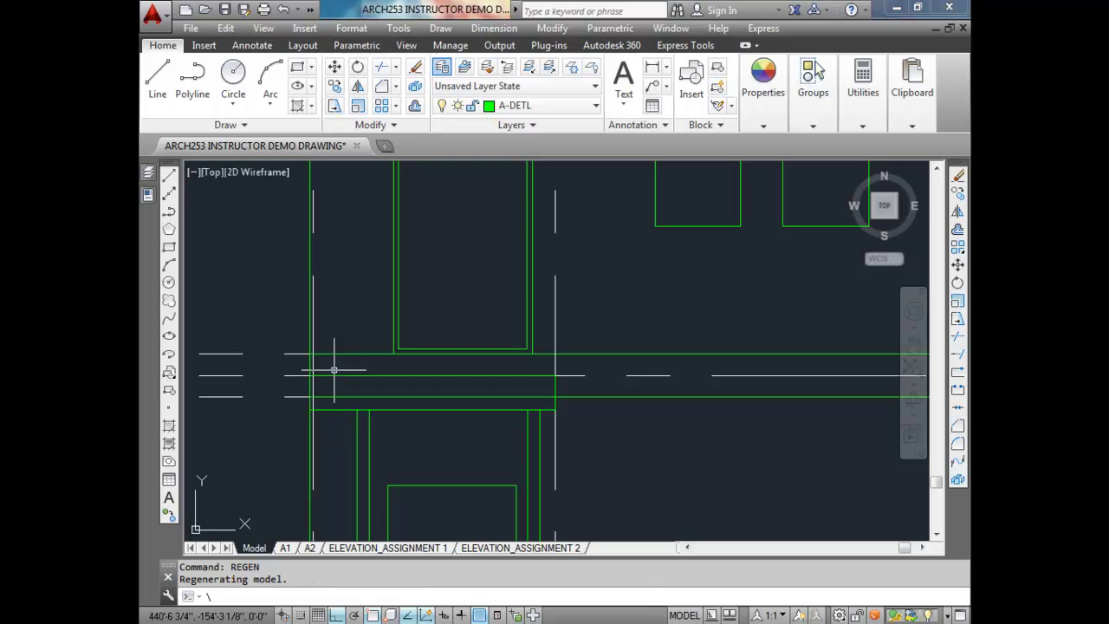
text(rec)
key(Return)
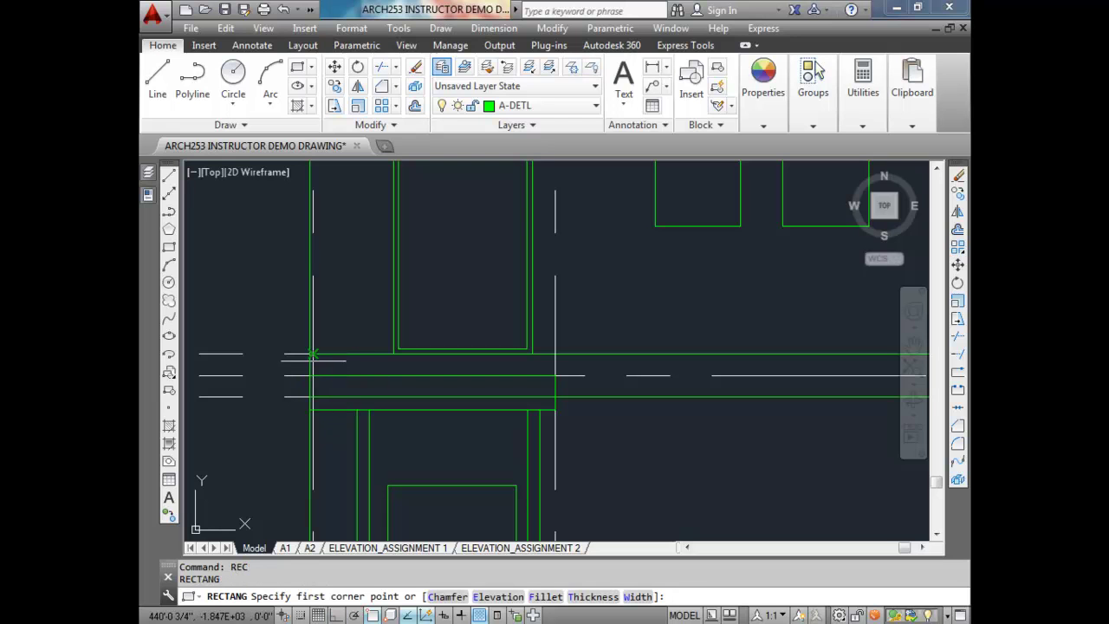
Step: Draw a @3.5,42 rectangle from the left wall's floor-line corner and select it
scroll(332, 371, up, 4)
click(305, 402)
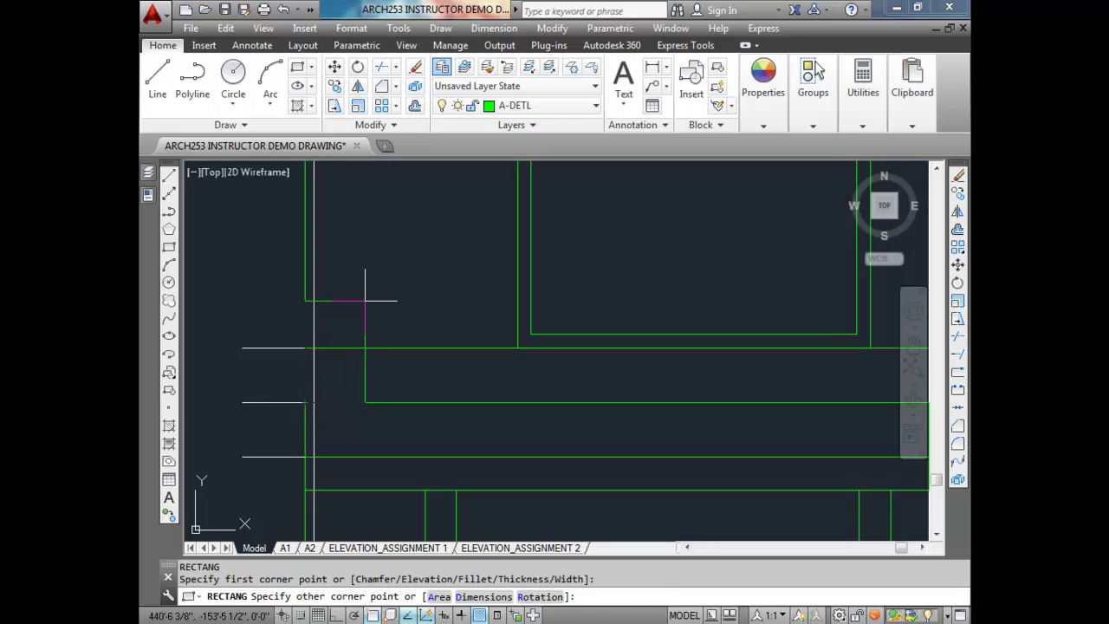
text(@3.5,42)
key(Return)
scroll(347, 359, down, 1)
scroll(325, 420, down, 1)
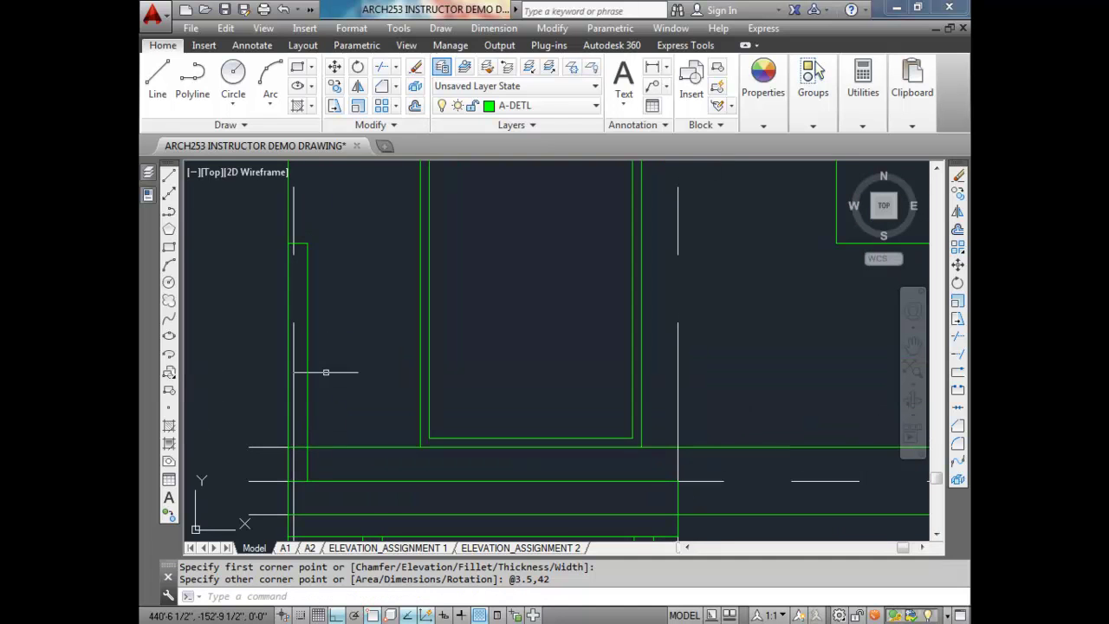
click(299, 279)
scroll(301, 282, down, 3)
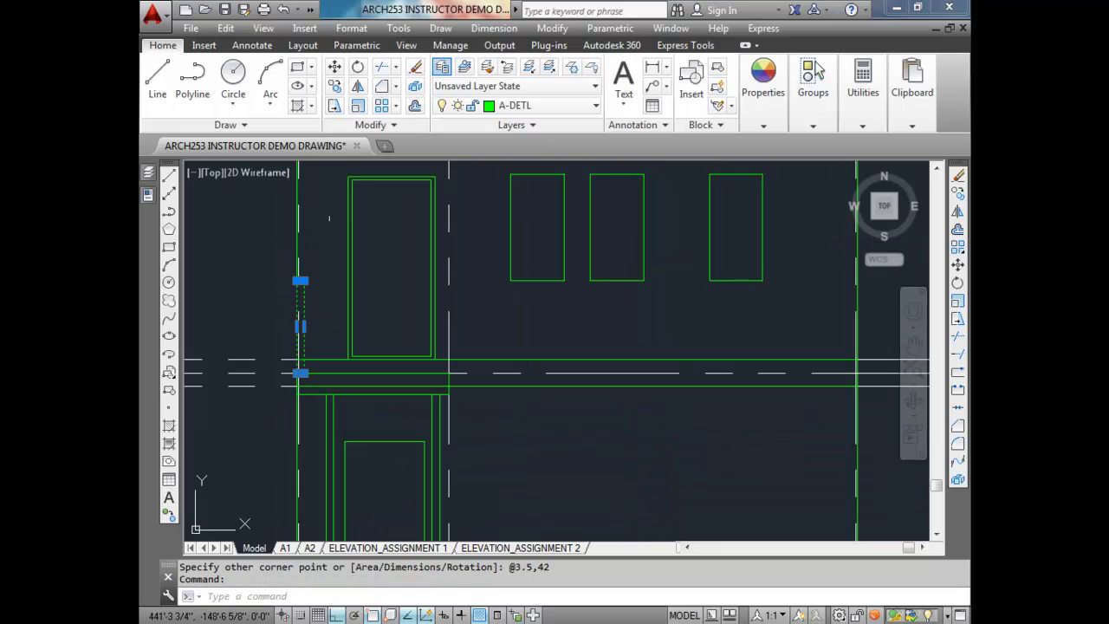
Step: Copy the tall rectangle from its corner to a point further right along the floor
click(336, 86)
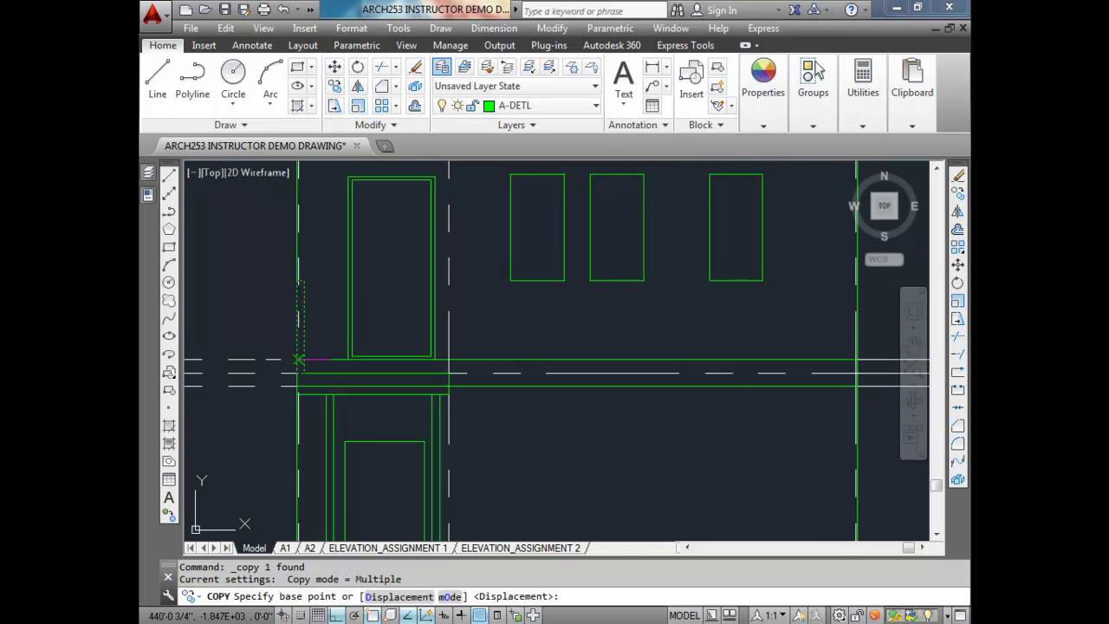
click(303, 372)
click(445, 372)
key(Escape)
scroll(456, 296, down, 3)
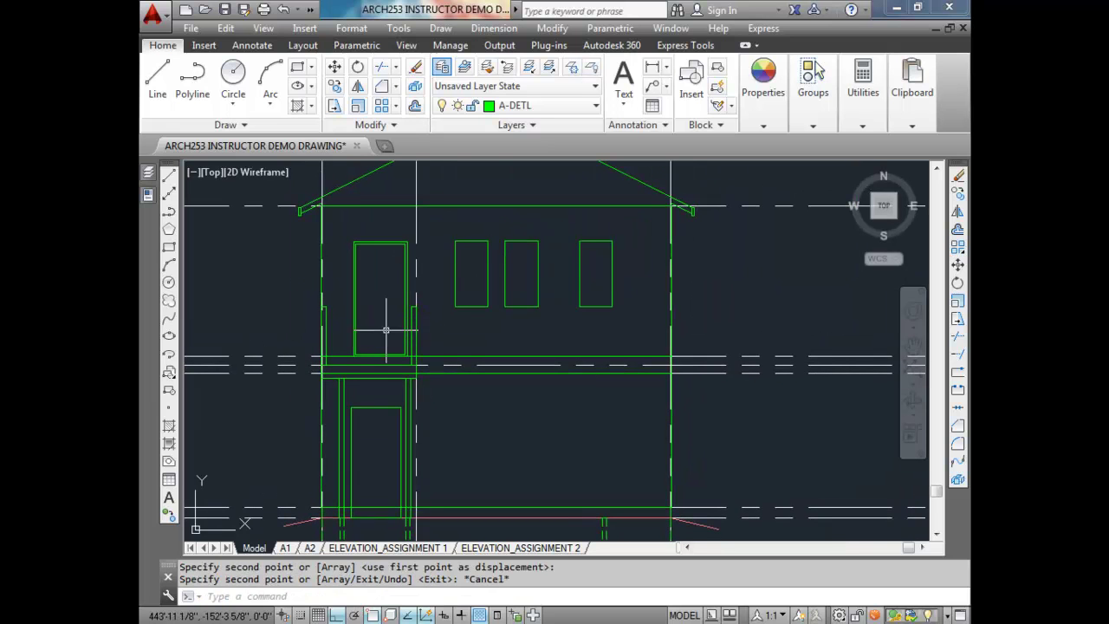
scroll(438, 354, up, 2)
Step: Save the drawing with the whole elevation brought back into view
middle_drag(416, 313, 413, 301)
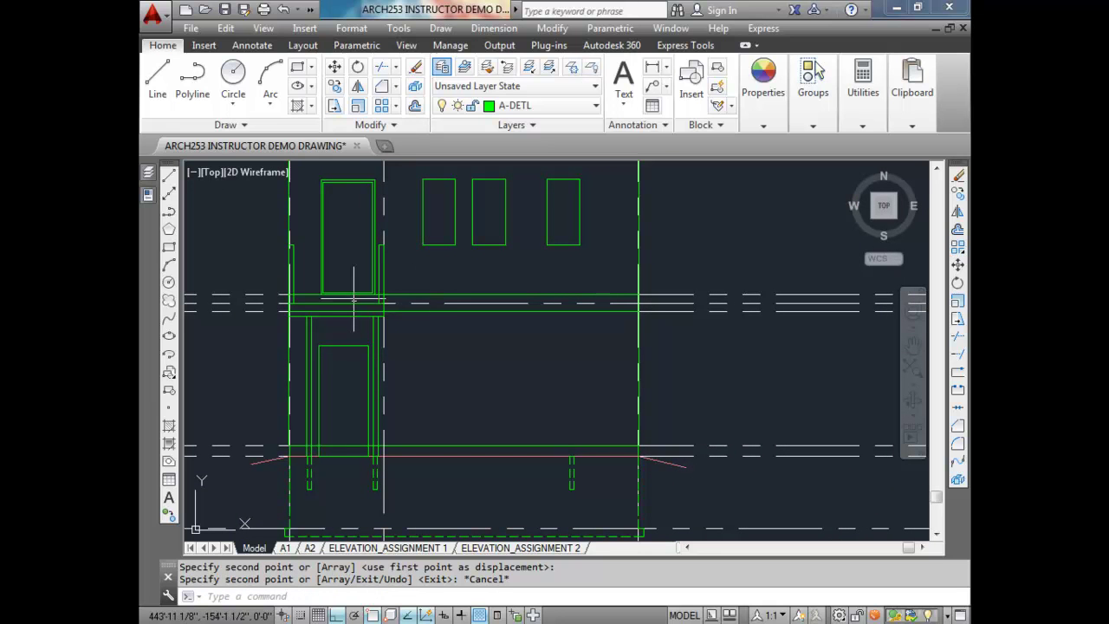
scroll(351, 293, up, 3)
mouse_move(351, 293)
middle_down()
mouse_move(433, 410)
mouse_move(447, 413)
middle_up()
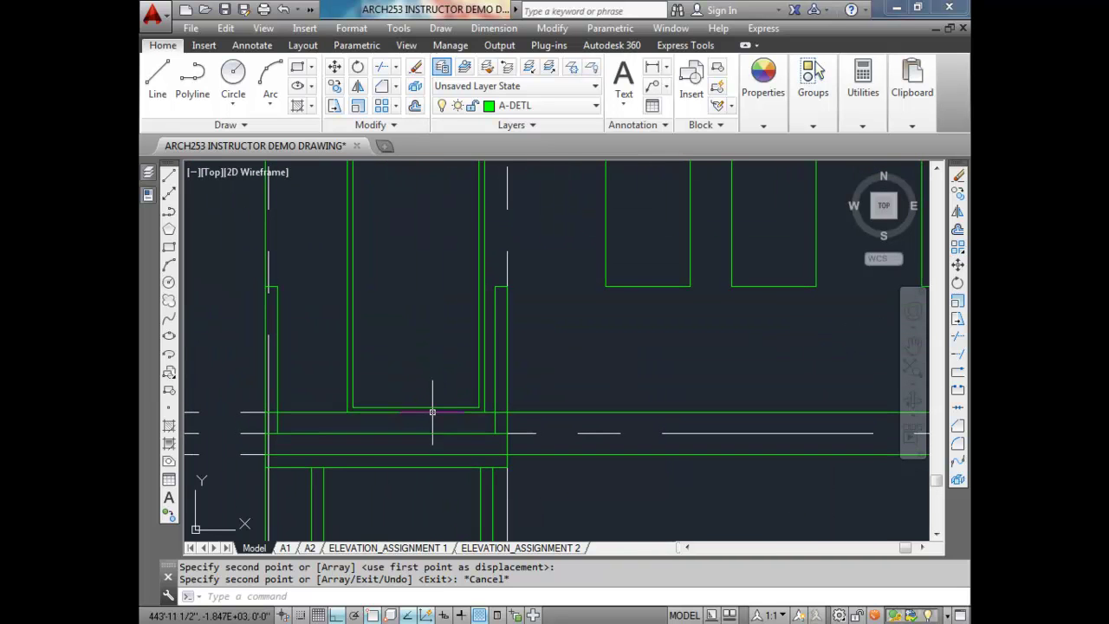
scroll(368, 364, down, 2)
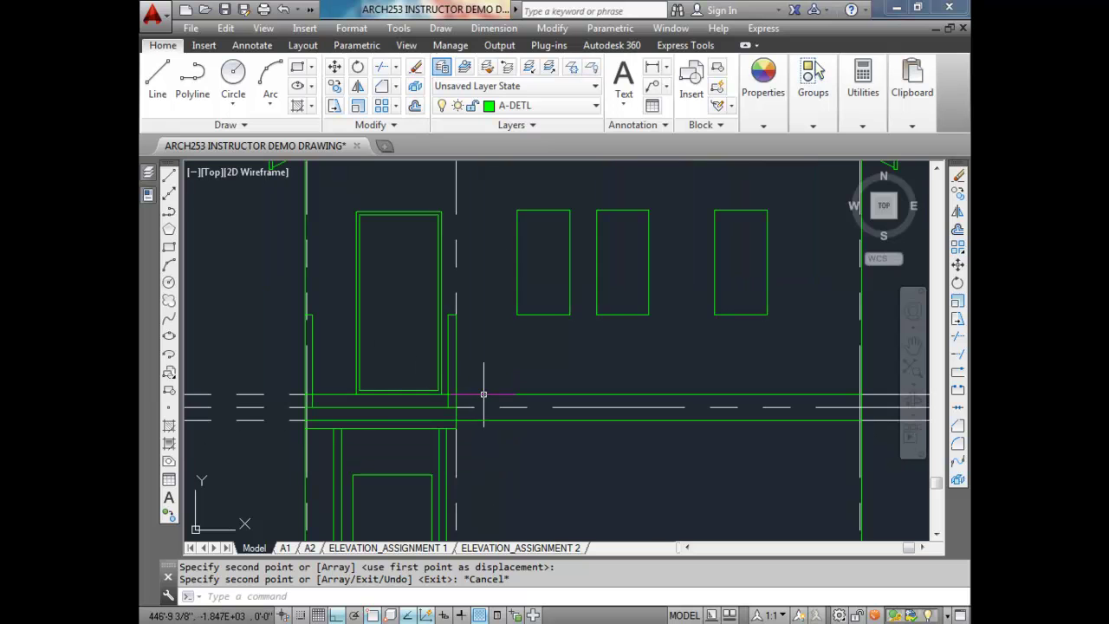
middle_drag(490, 421, 343, 319)
scroll(347, 322, down, 2)
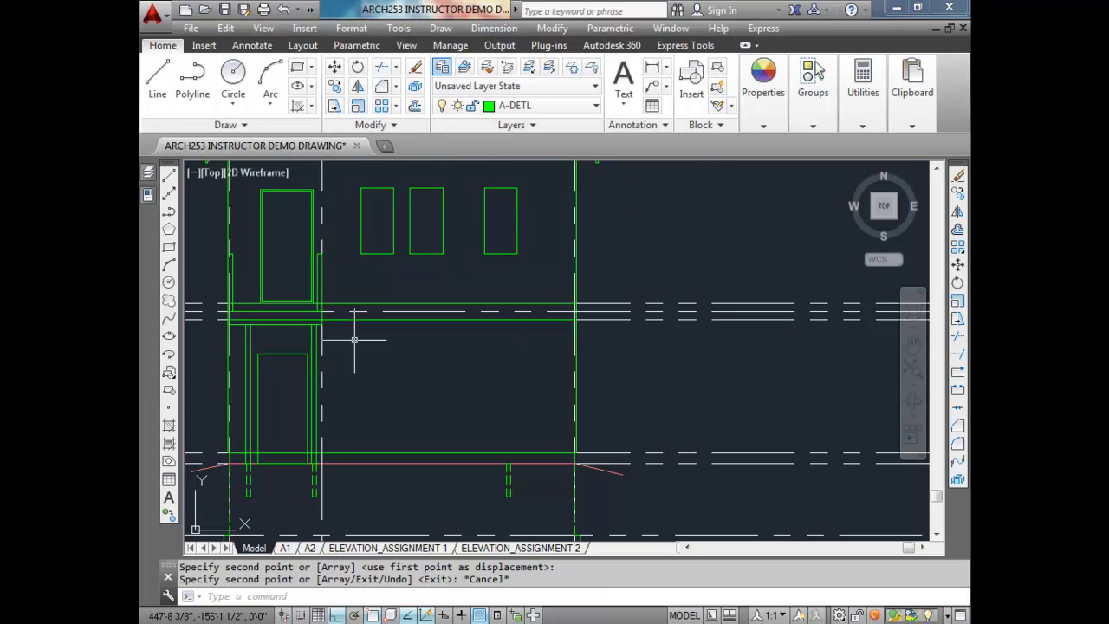
key(ctrl+s)
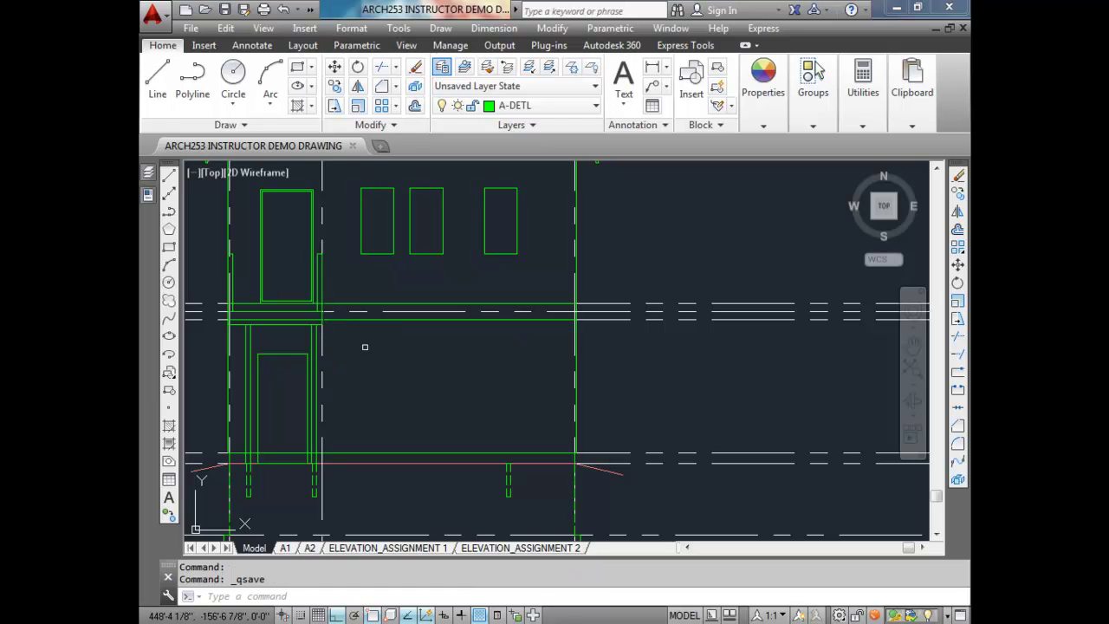
middle_drag(348, 339, 402, 339)
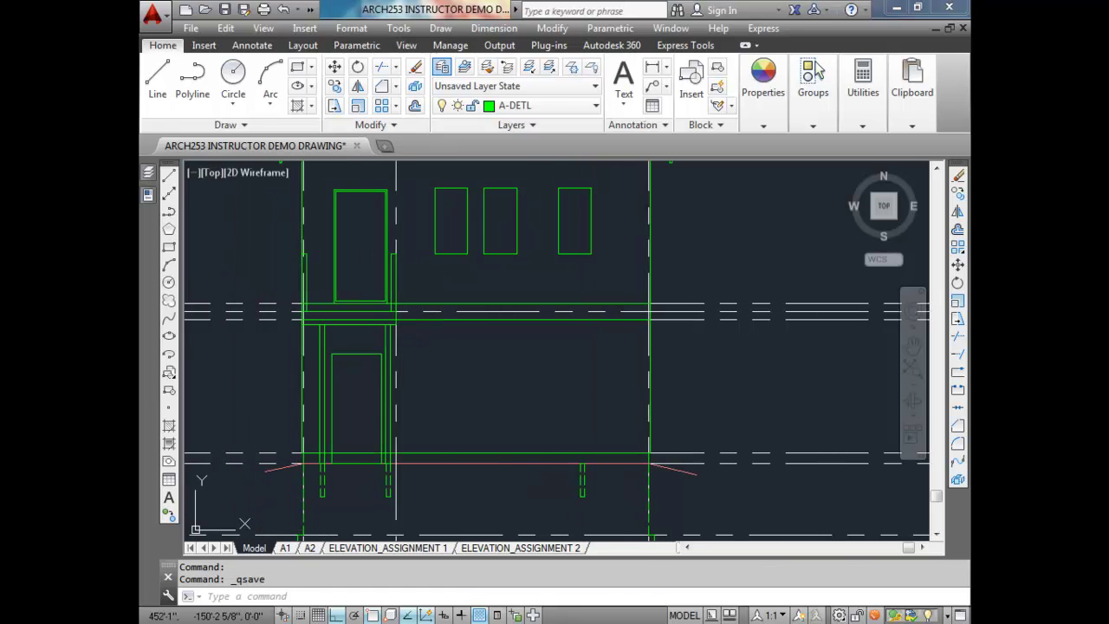
Step: Dimension the 9'-3" height between the two floor-line endpoints, placed on the left
click(654, 68)
scroll(308, 313, up, 3)
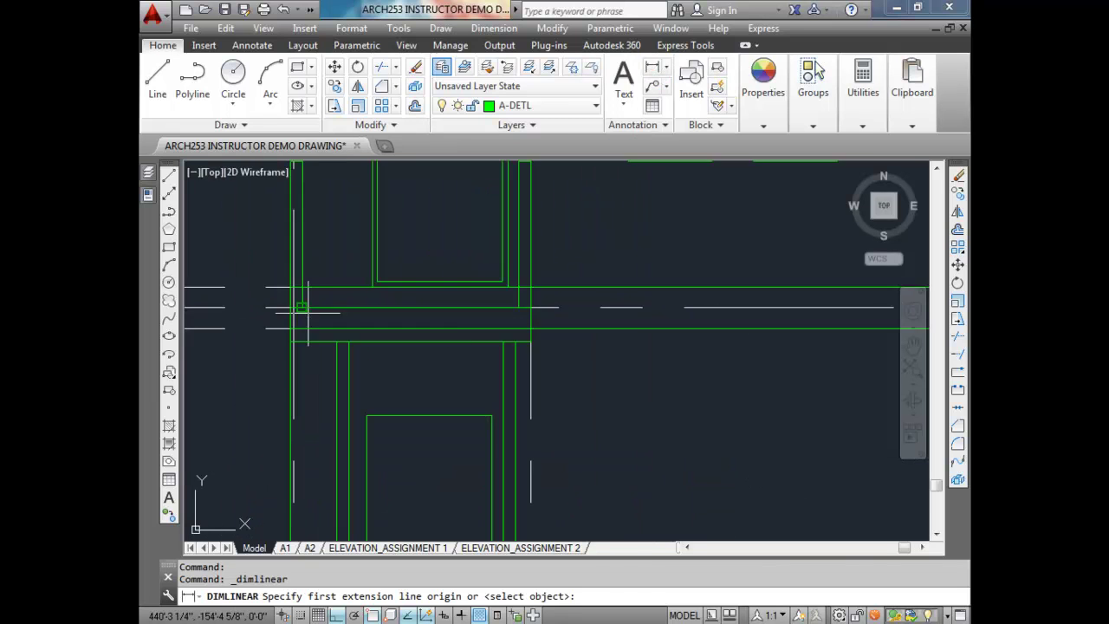
click(286, 305)
scroll(285, 305, down, 3)
scroll(281, 387, up, 5)
click(283, 388)
scroll(282, 388, down, 3)
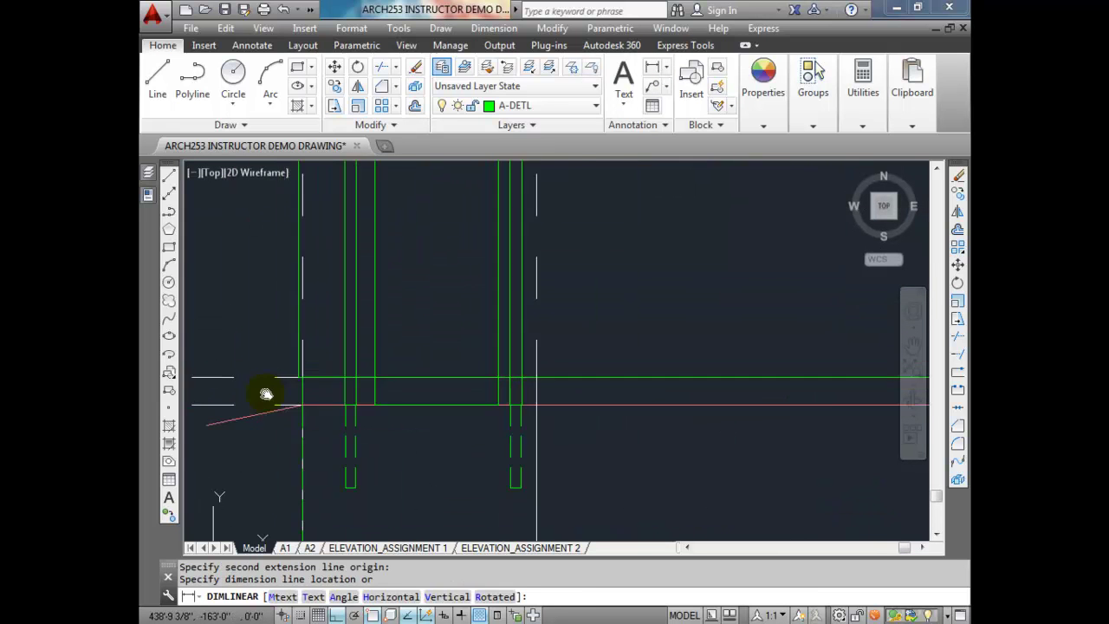
click(280, 338)
scroll(290, 353, up, 3)
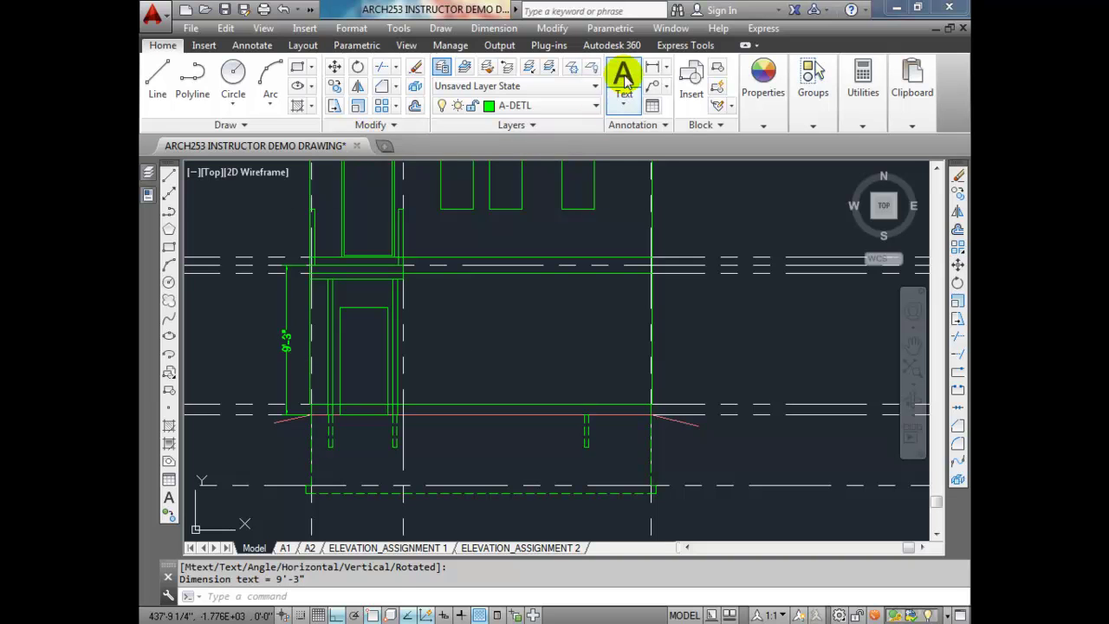
Step: Create a multiline note with lines '9'3" = 2819.4mm' and '2819.4mm / 200 = 14.097'
click(504, 343)
click(589, 311)
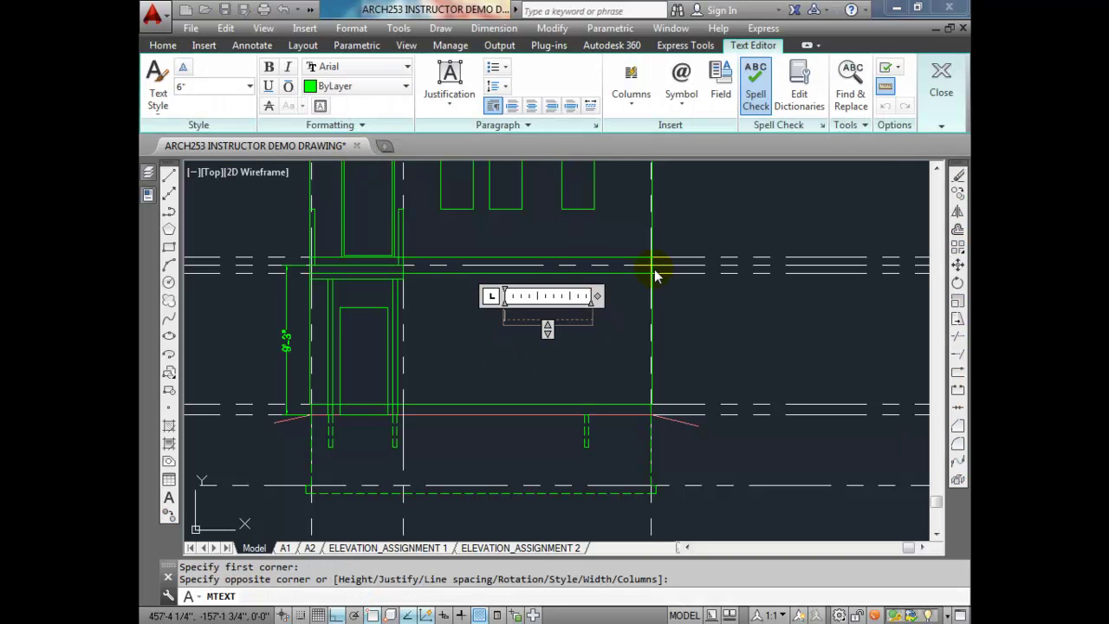
text(9'3" =)
text(2819.4mm)
key(Return)
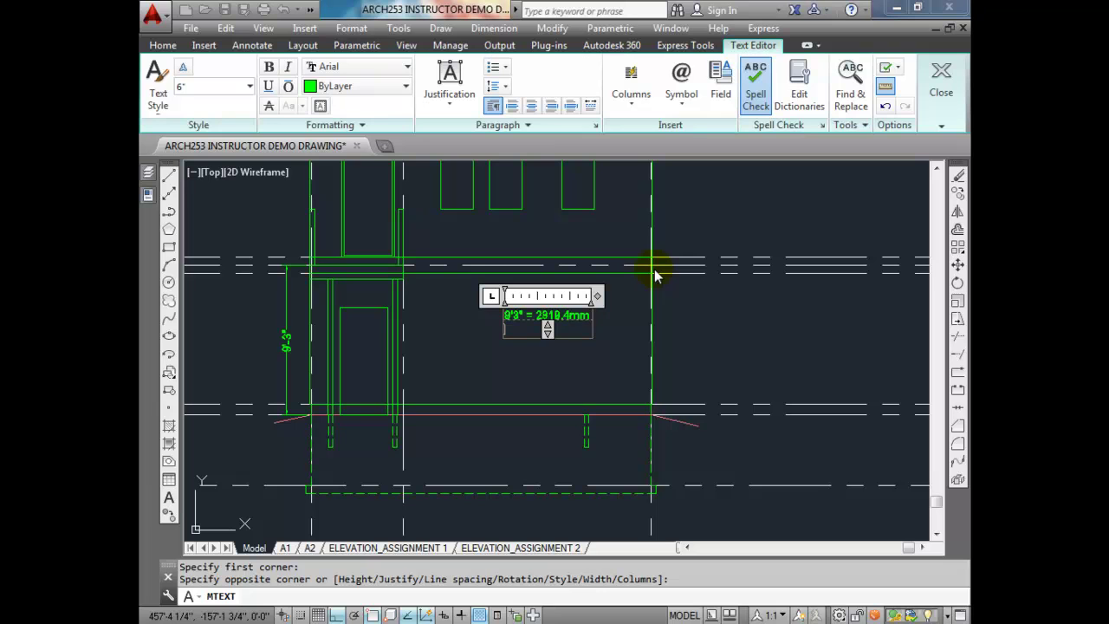
text(2819.4)
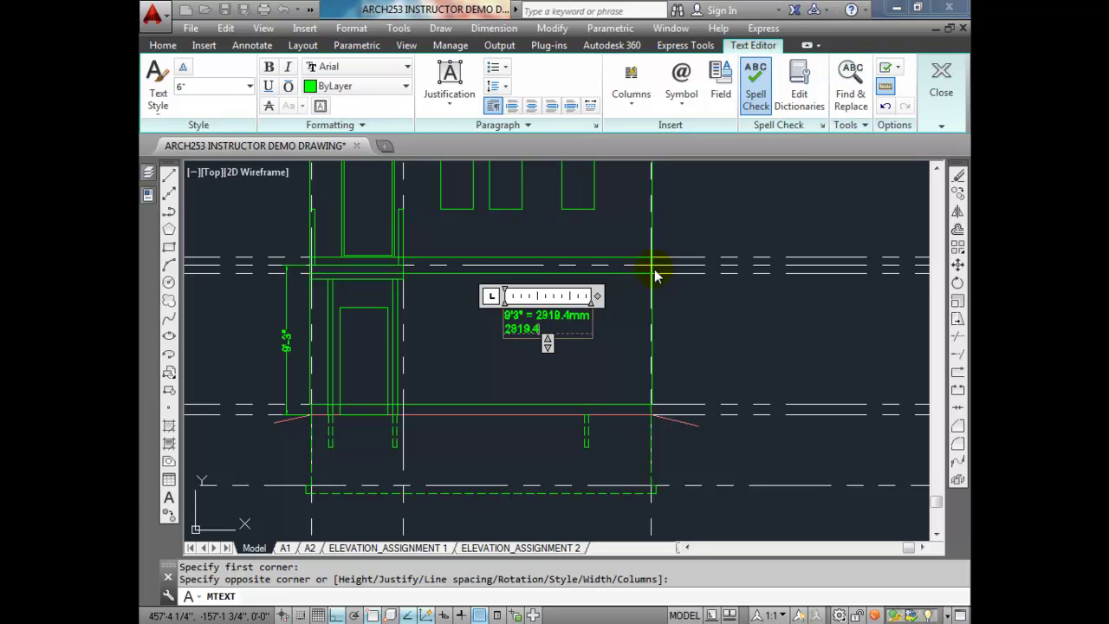
text(mm / 200)
key(Return)
text(= )
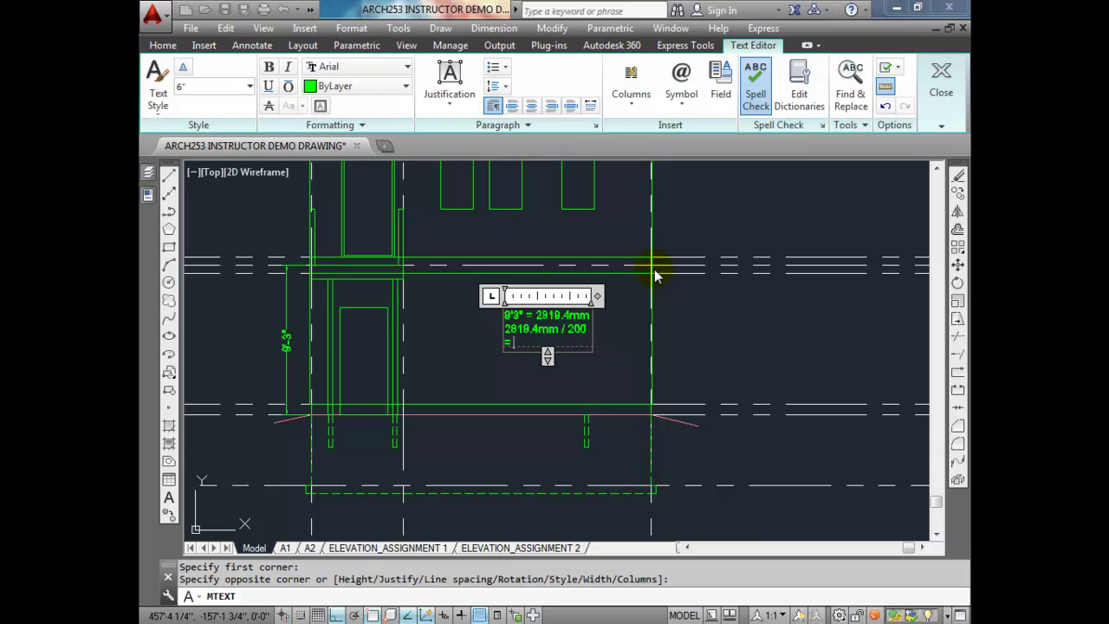
text(14.097)
Step: Add '15 R' and '2818.4 / 15 = 188mm' to the note, widen it, and commit
key(BackSpace)
click(561, 348)
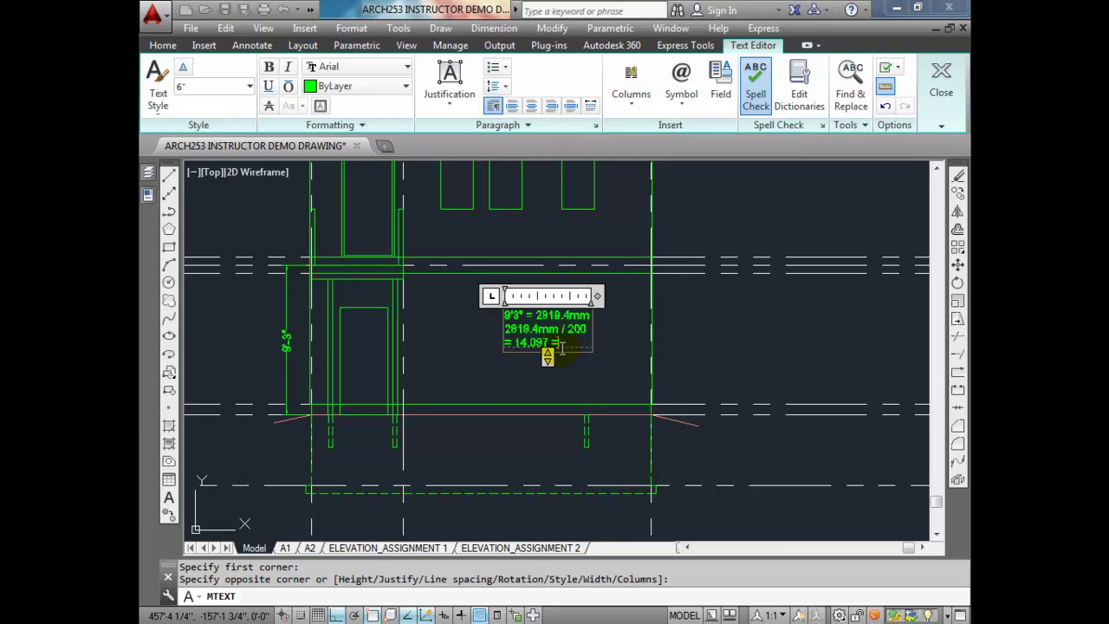
text(15 R)
key(Return)
text(28)
text(18)
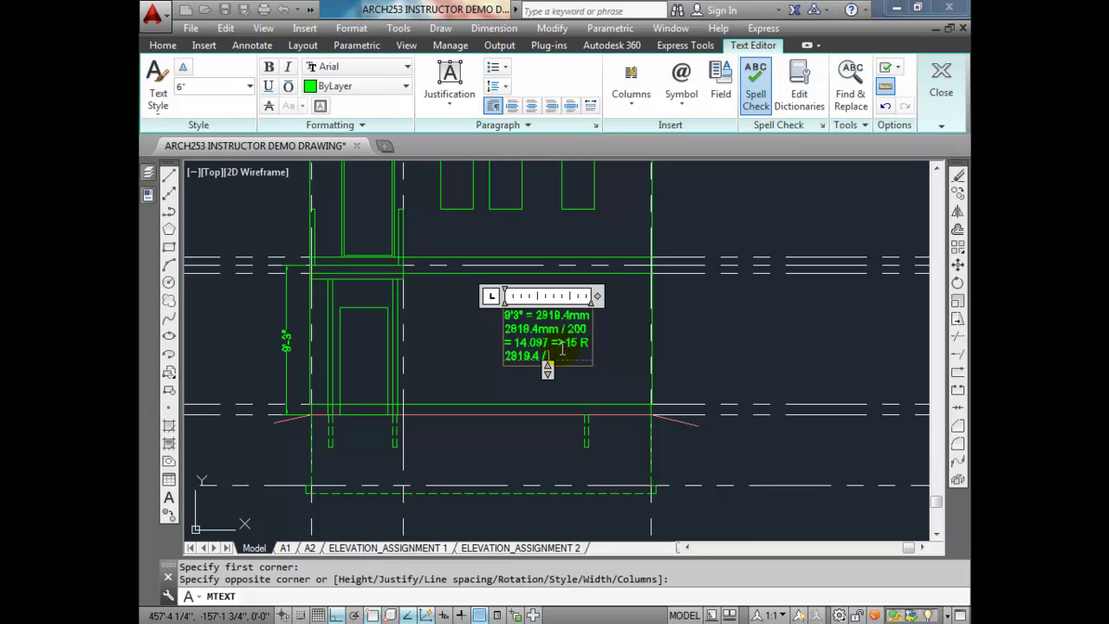
text(.4 / 15 =)
text(188)
text(mm)
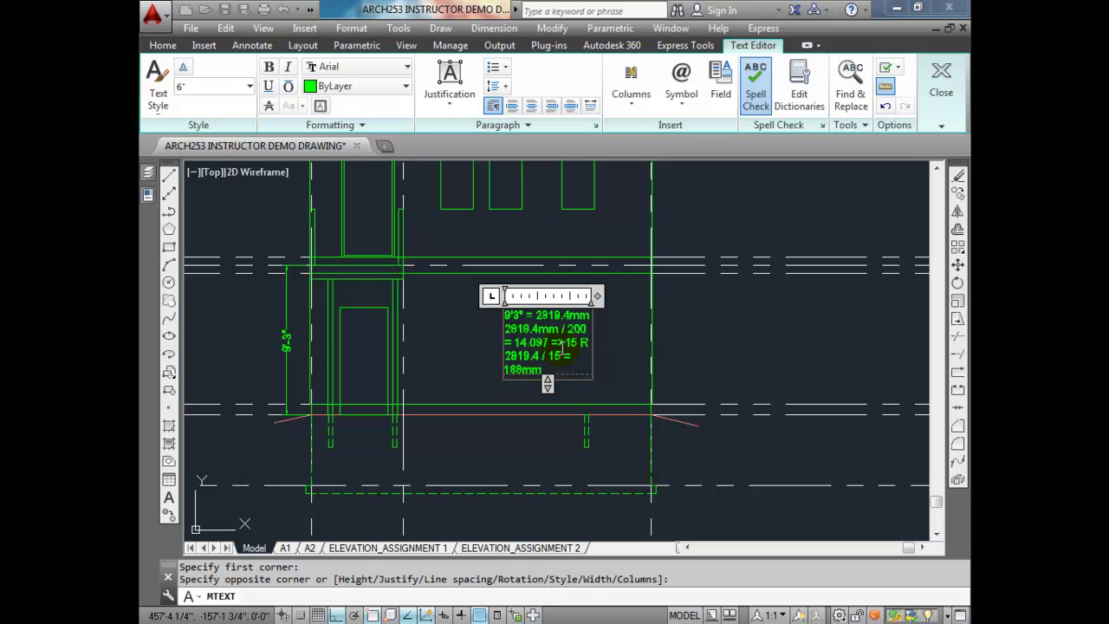
drag(596, 296, 688, 295)
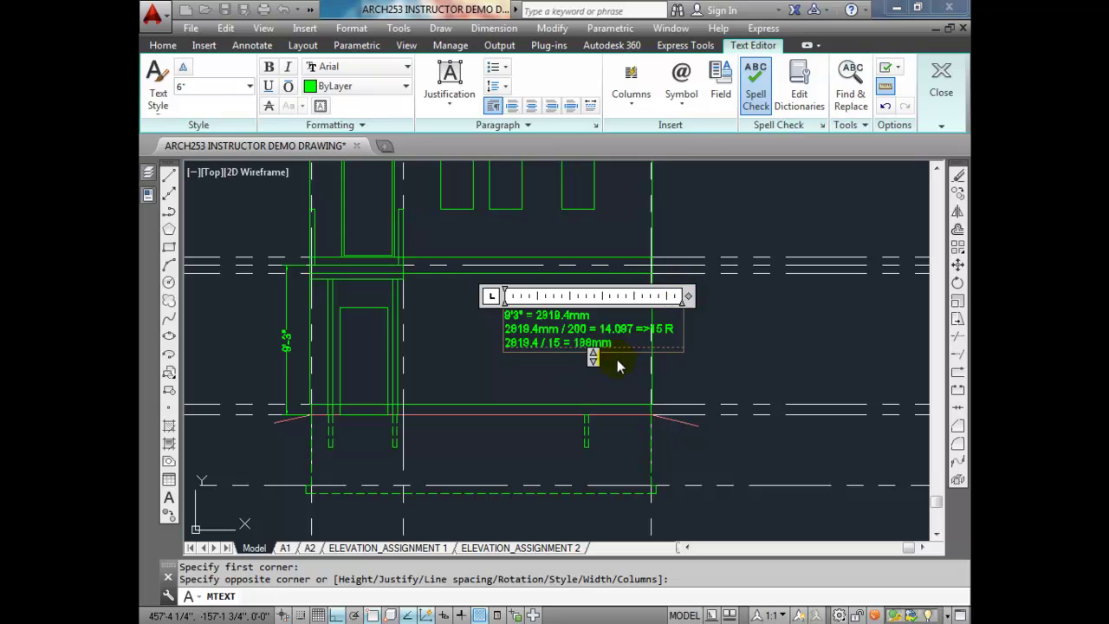
click(620, 365)
Step: Move the riser note higher and to the right
click(570, 327)
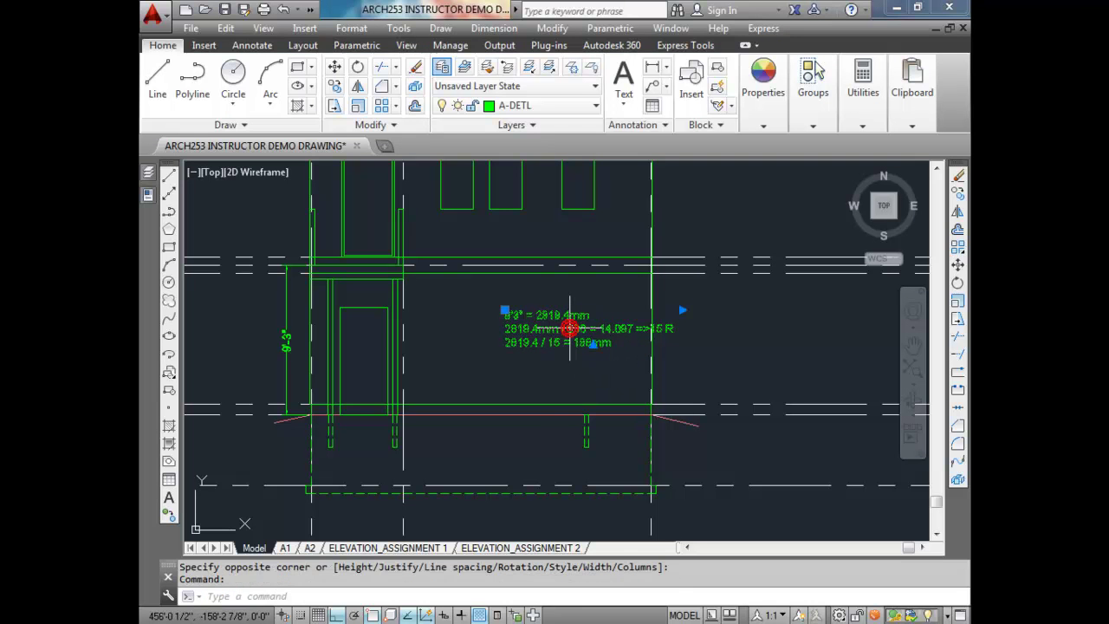
text(m)
key(Return)
click(533, 391)
click(546, 376)
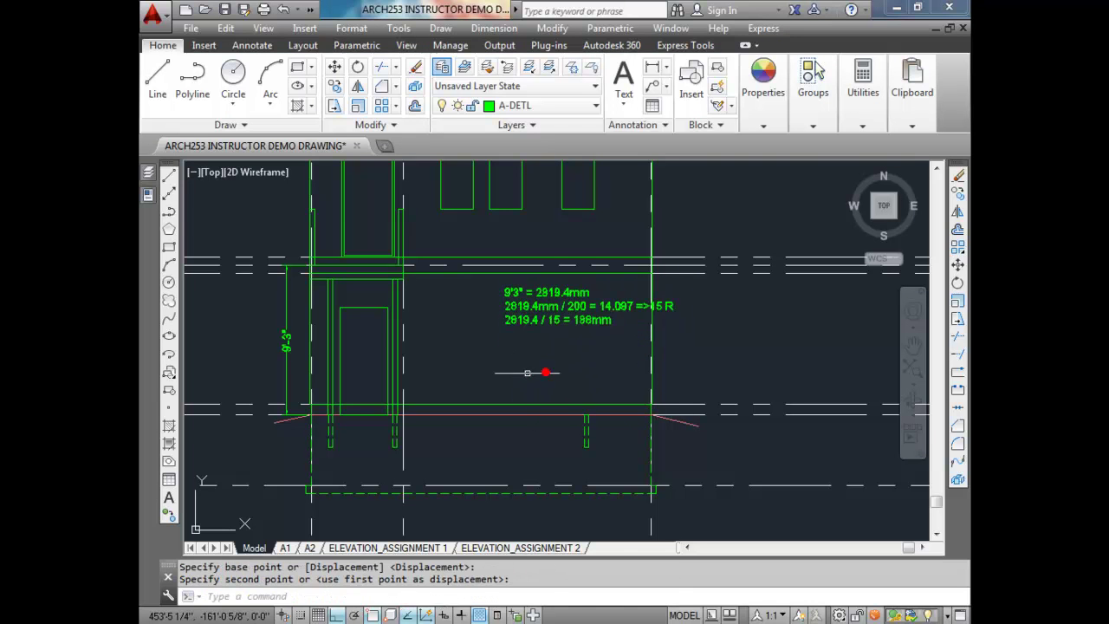
scroll(494, 364, up, 3)
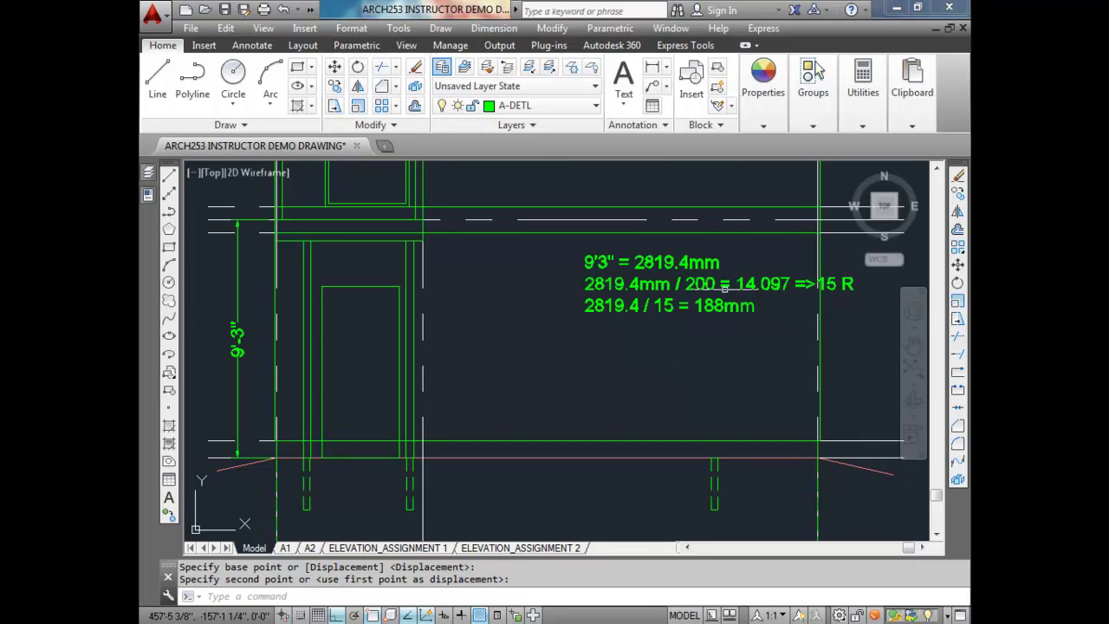
Step: Append a final line '188mm = 7.4"' to the note and commit it
double_click(715, 305)
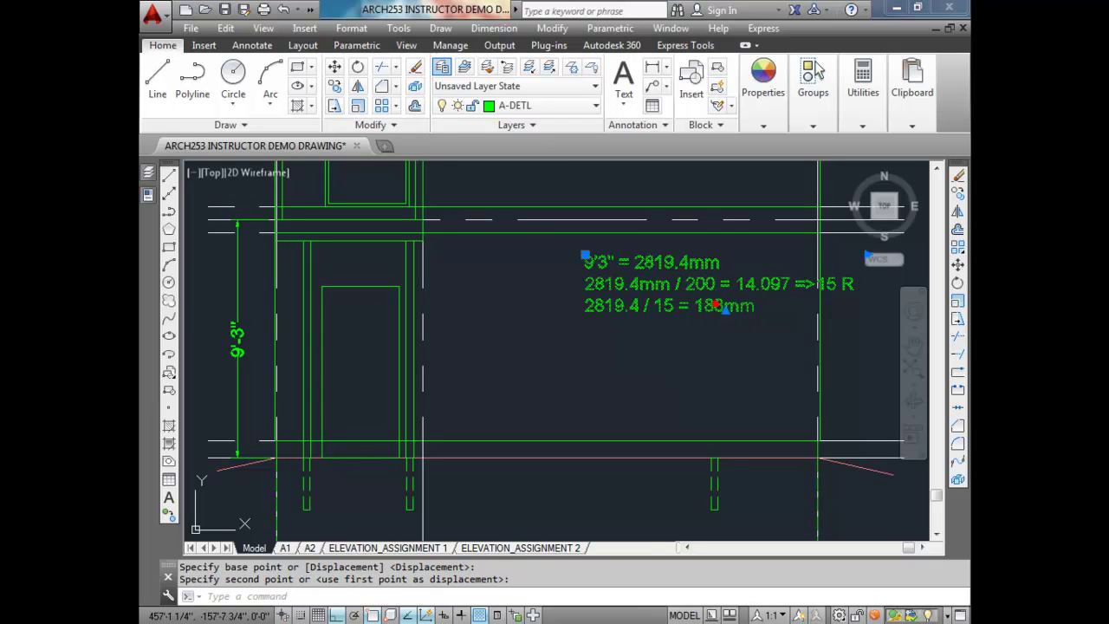
key(Return)
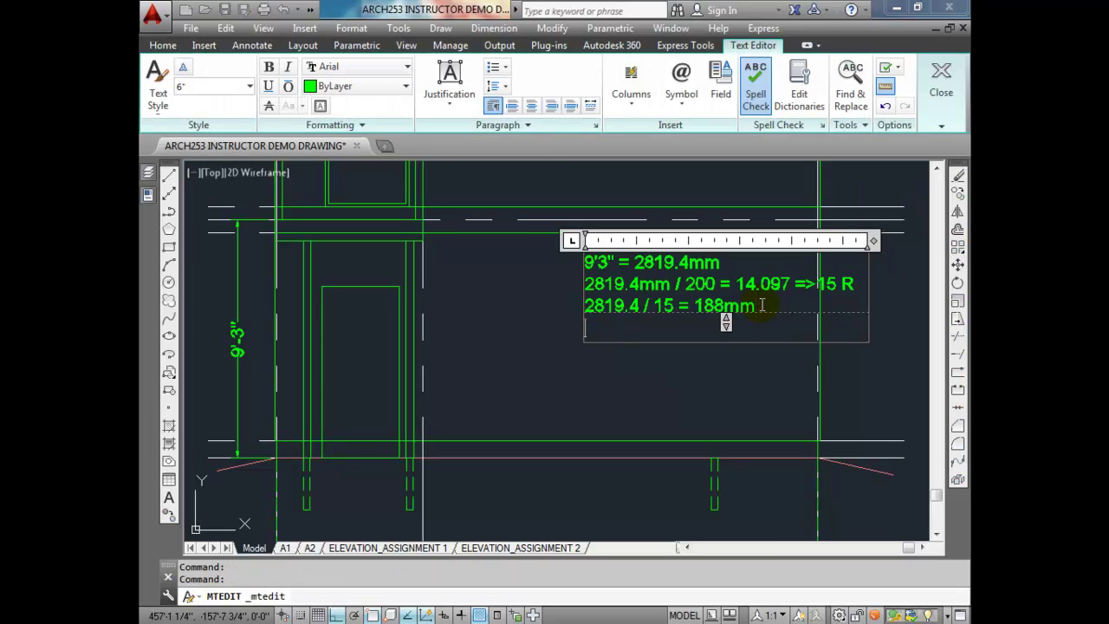
text(188mm =)
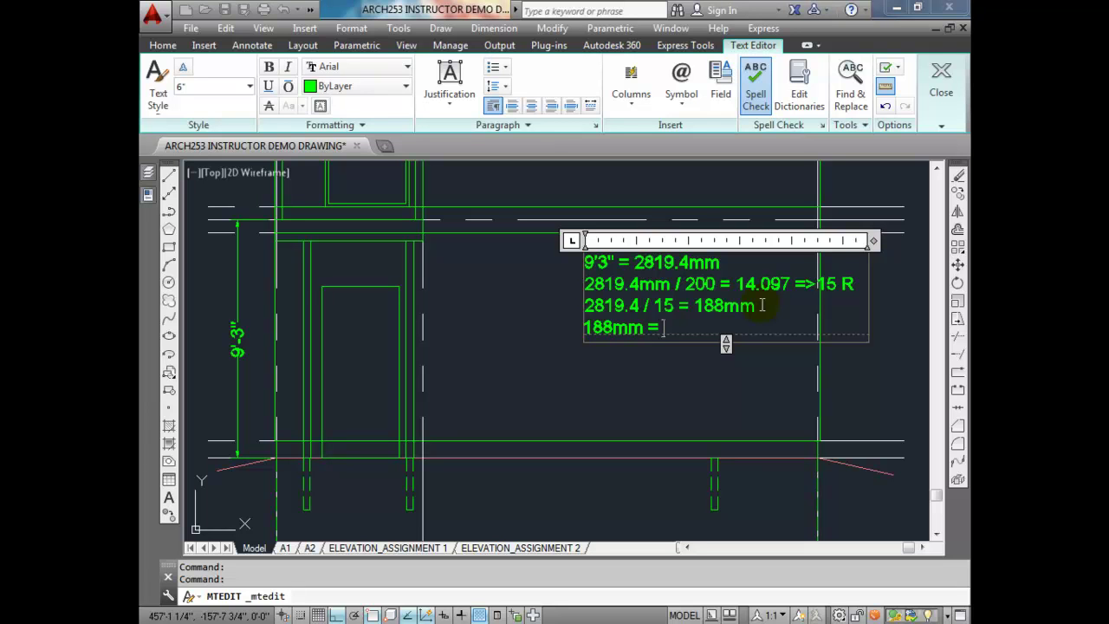
text(7.4")
click(732, 378)
Step: Inspect the lines at the upper corner and the band above the door by selecting them
scroll(421, 315, up, 1)
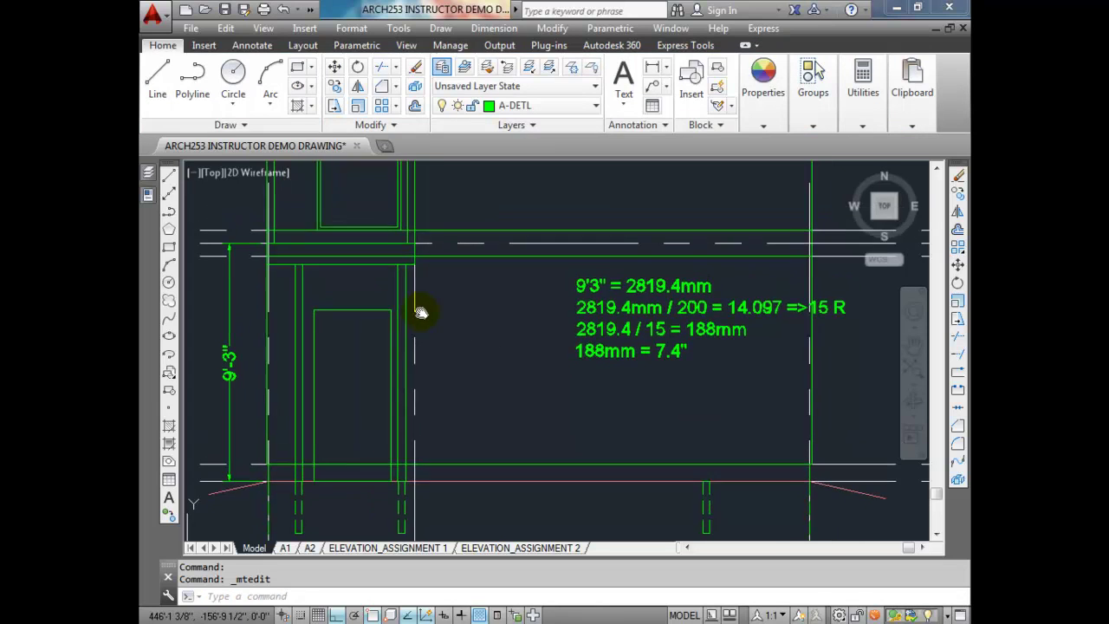
scroll(407, 260, down, 1)
click(405, 257)
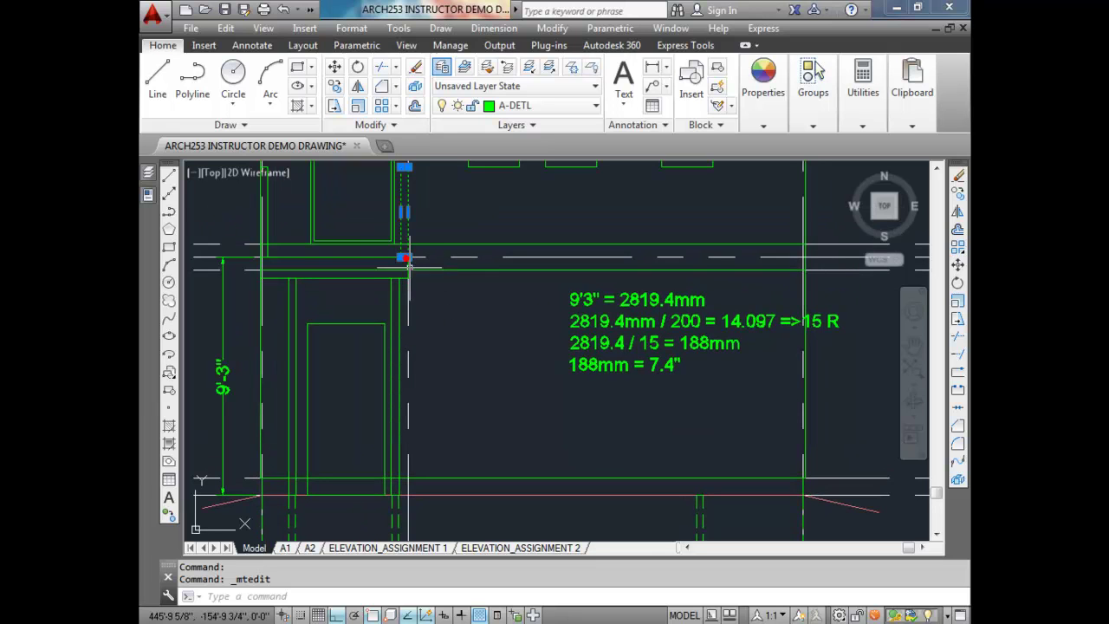
key(Escape)
key(Escape)
click(386, 257)
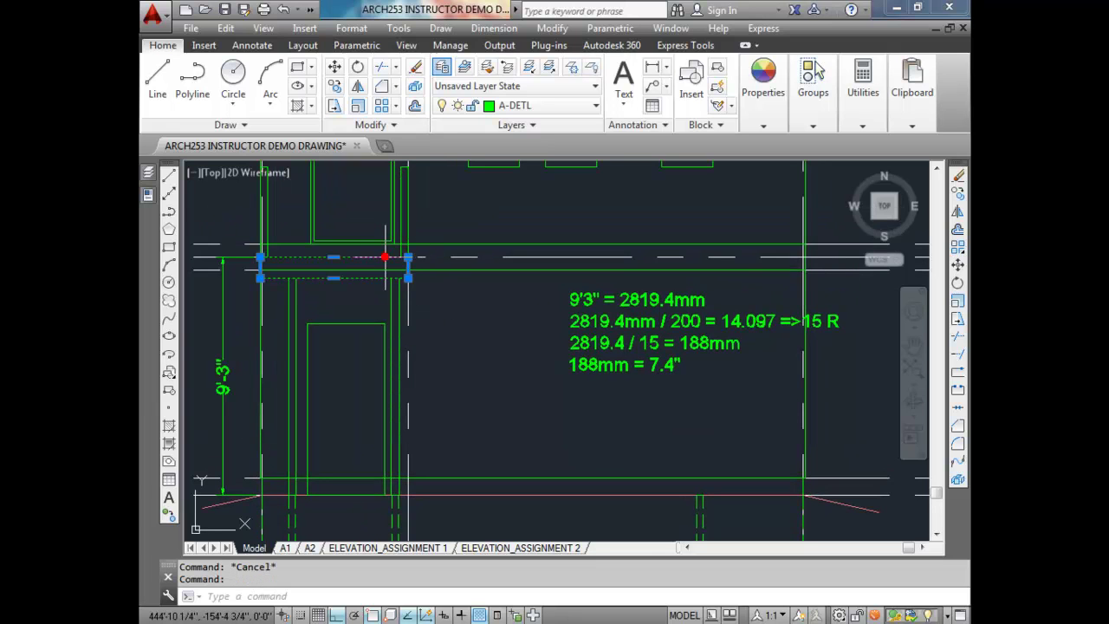
scroll(407, 257, up, 4)
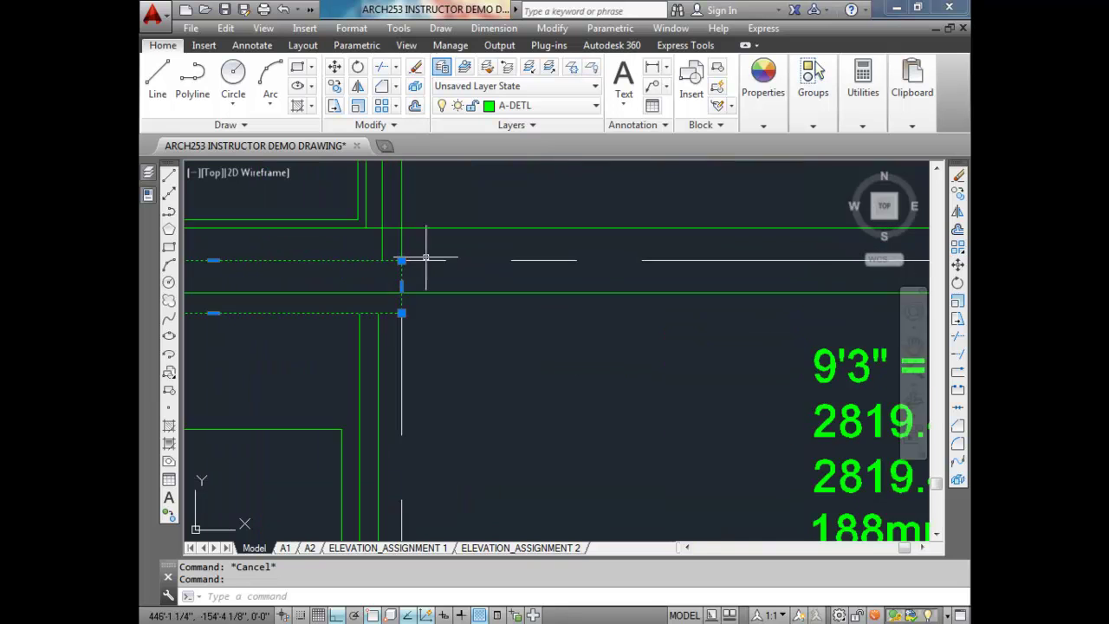
key(Escape)
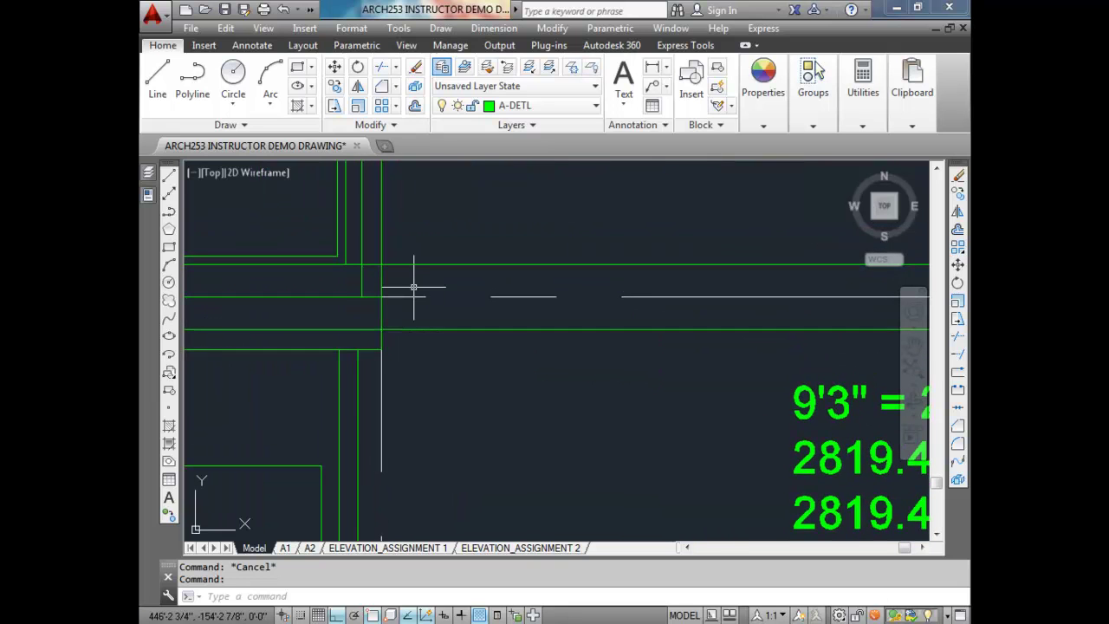
scroll(388, 307, down, 1)
Step: Draw a short line from the corner endpoint using 1-unit segments
text(l)
key(Return)
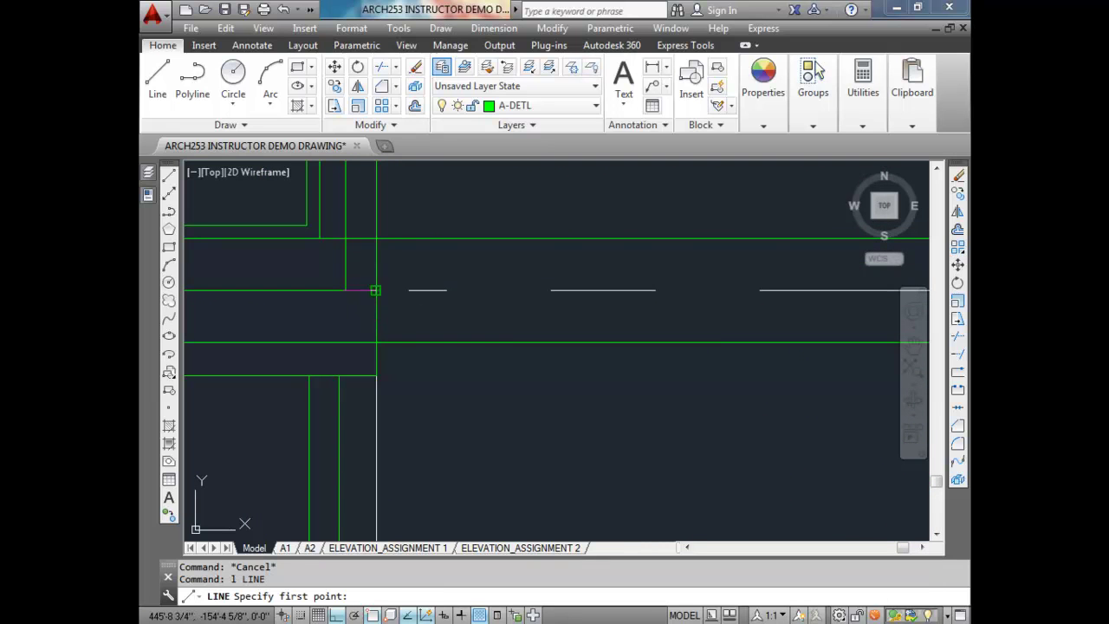
click(376, 290)
text(1)
key(Return)
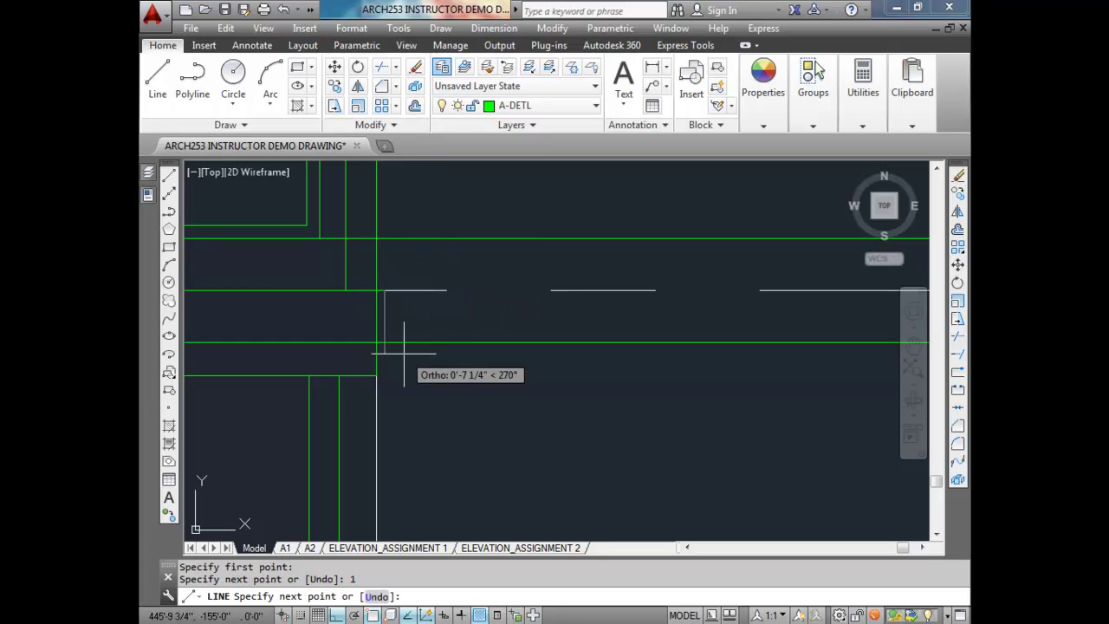
text(1)
key(Return)
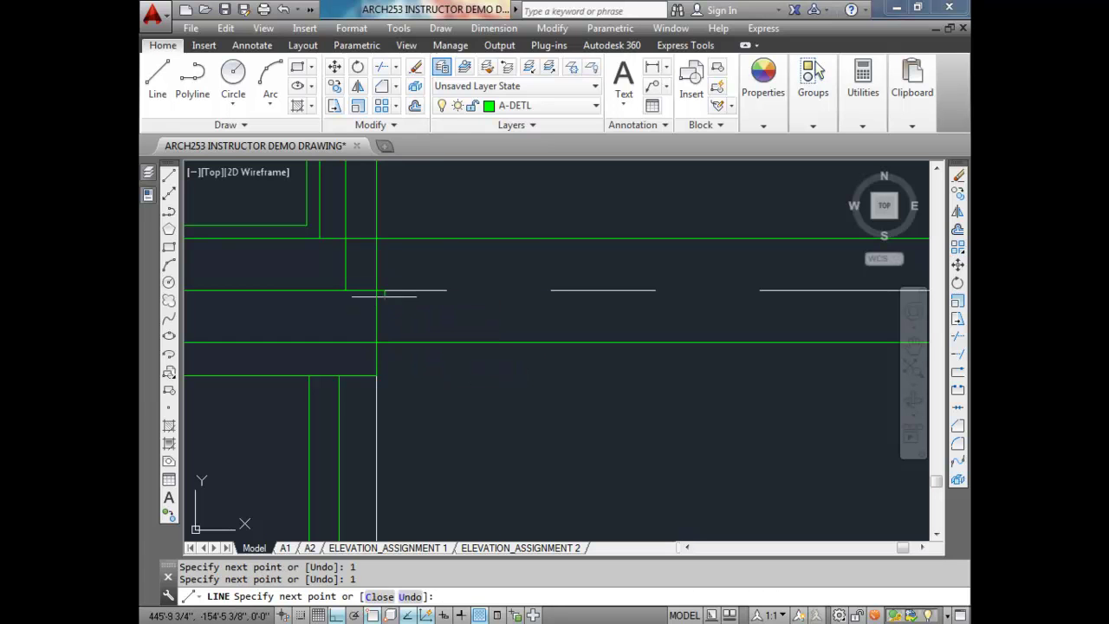
scroll(389, 304, up, 2)
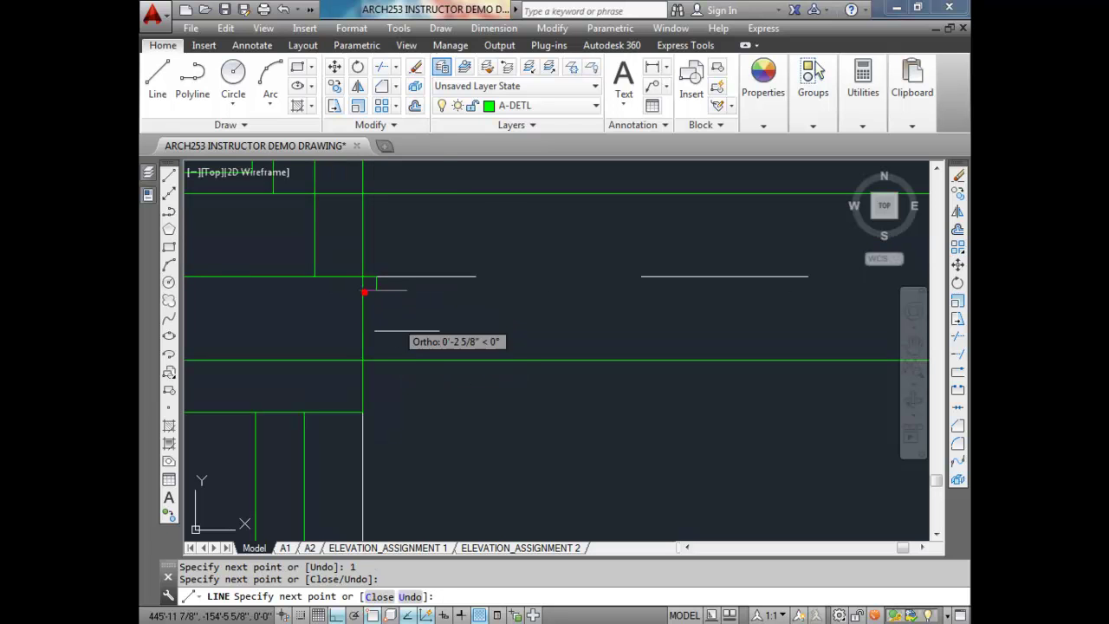
click(364, 289)
key(Escape)
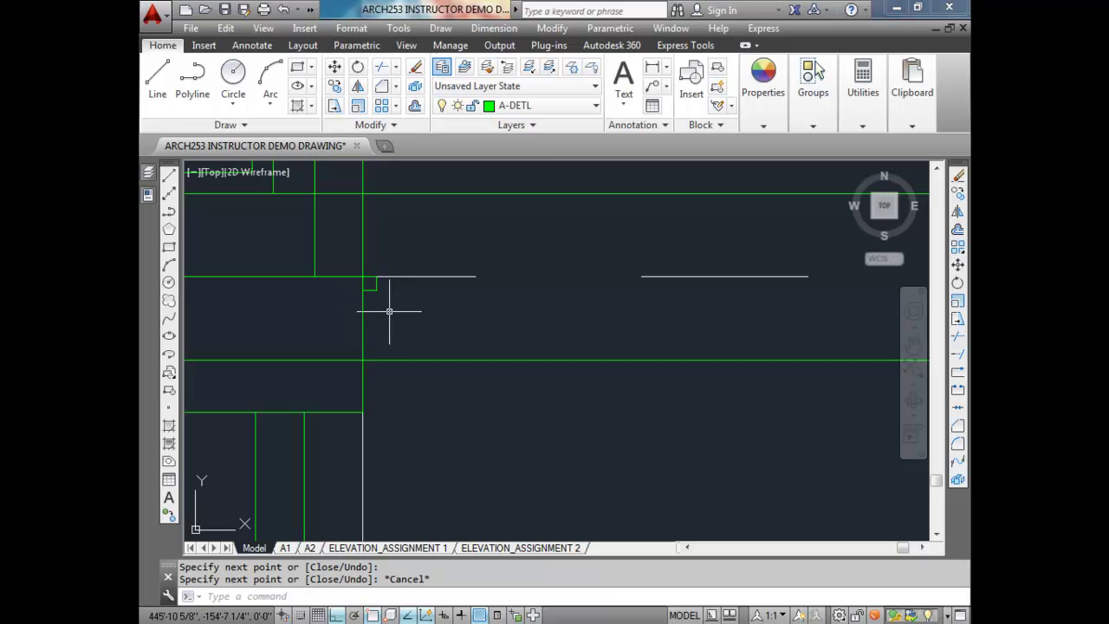
Step: Draw the 7.4" riser down from the corner endpoint and a tread line to the right
text(l)
key(Return)
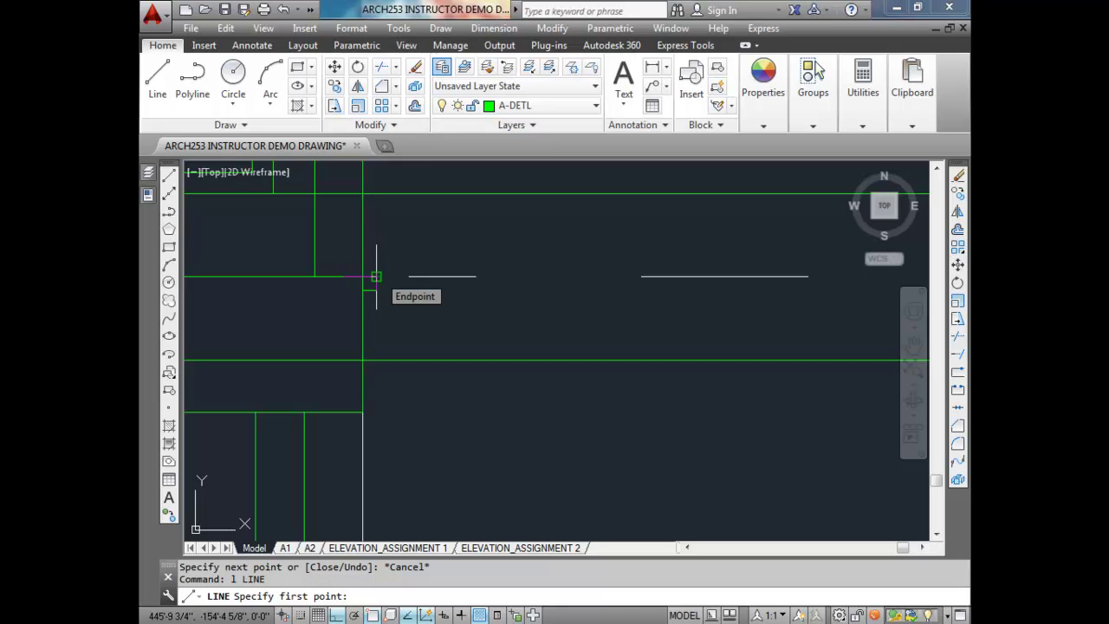
click(376, 277)
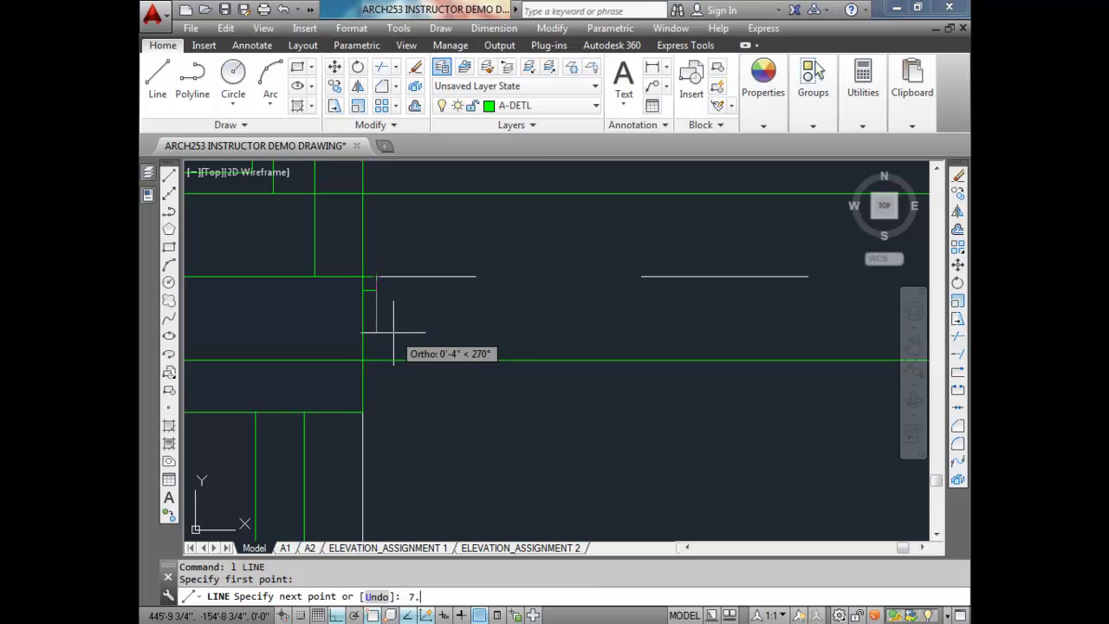
key(Return)
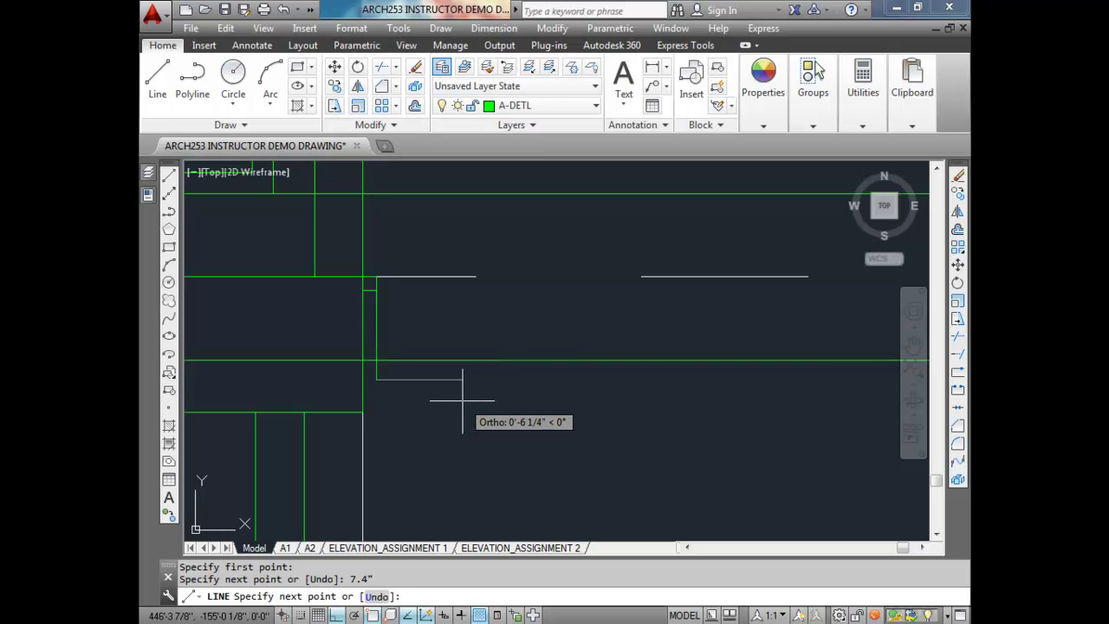
click(363, 379)
key(Escape)
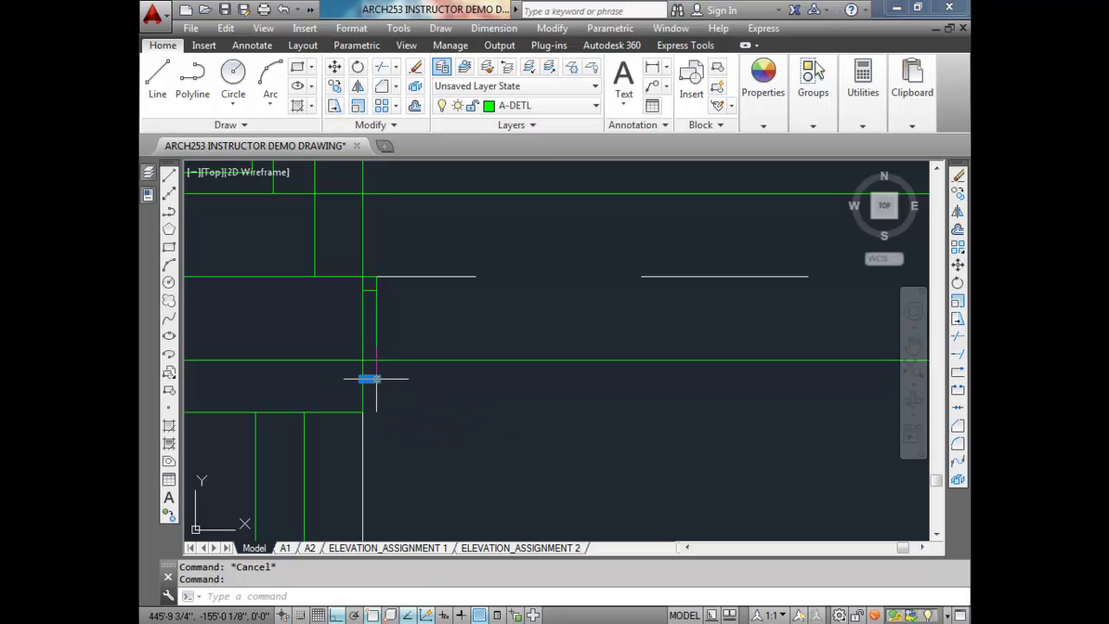
Step: Grip-stretch the tread line's endpoint further to the right
click(371, 378)
click(476, 379)
key(Escape)
mouse_move(446, 386)
middle_down()
mouse_move(433, 403)
mouse_move(451, 415)
middle_up()
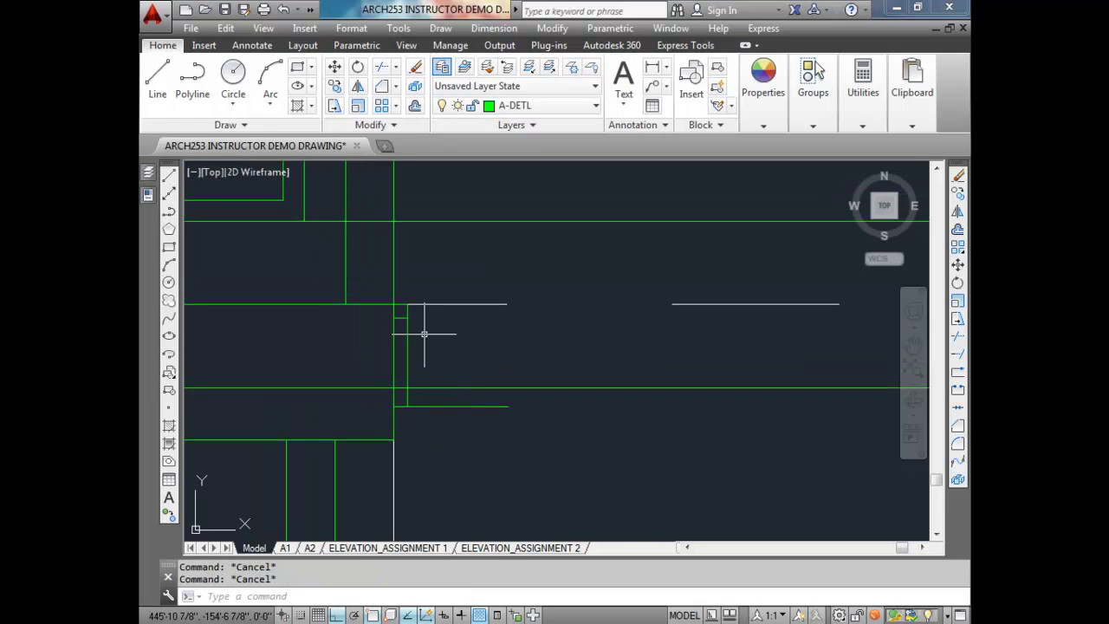
Step: Draw a step outline from the corner: short rise, 9.25" run, and drop past the floor band
text(l)
key(Return)
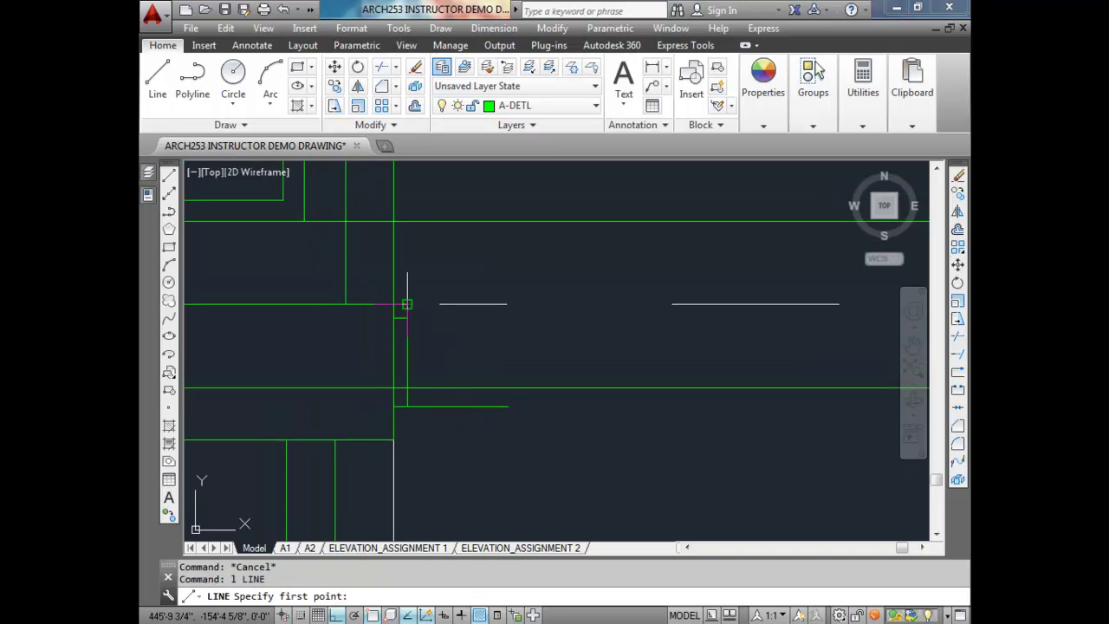
click(407, 303)
click(406, 266)
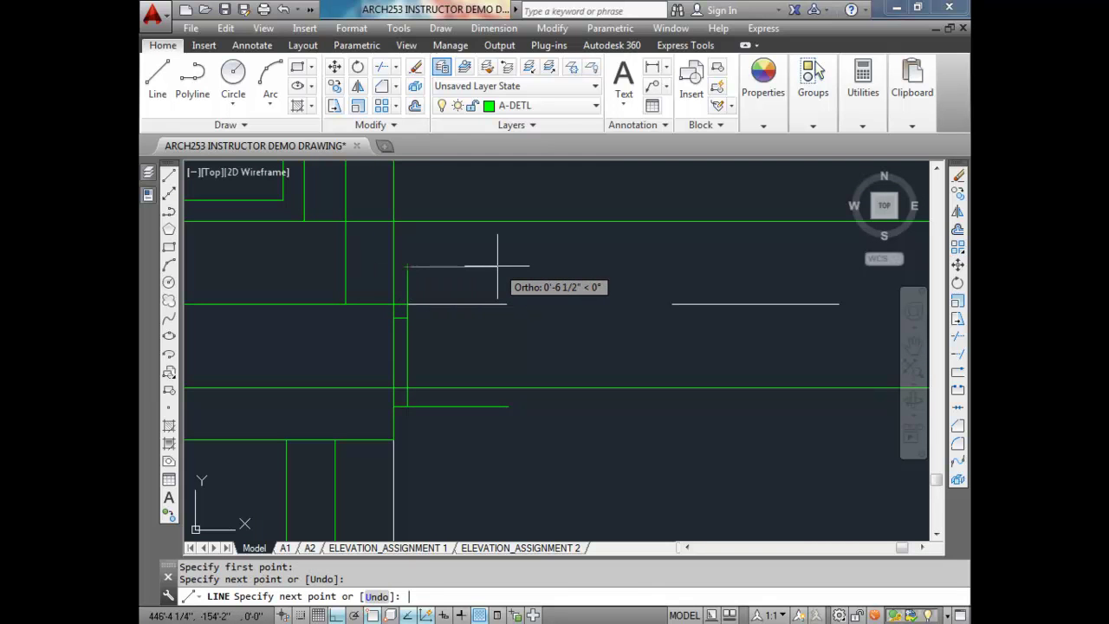
key(Return)
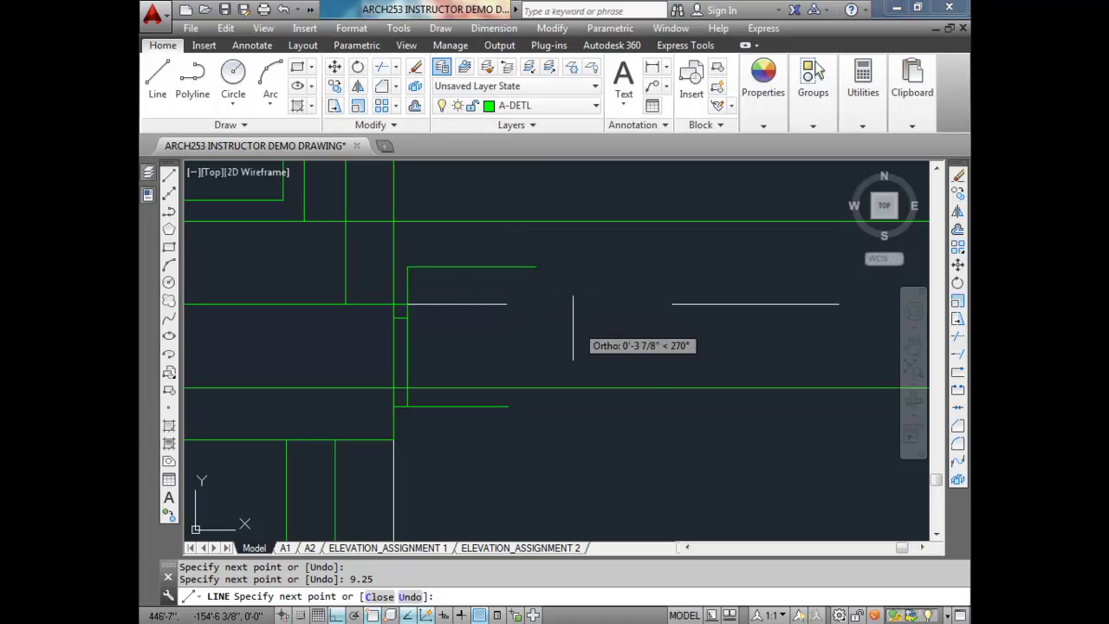
click(535, 442)
key(Escape)
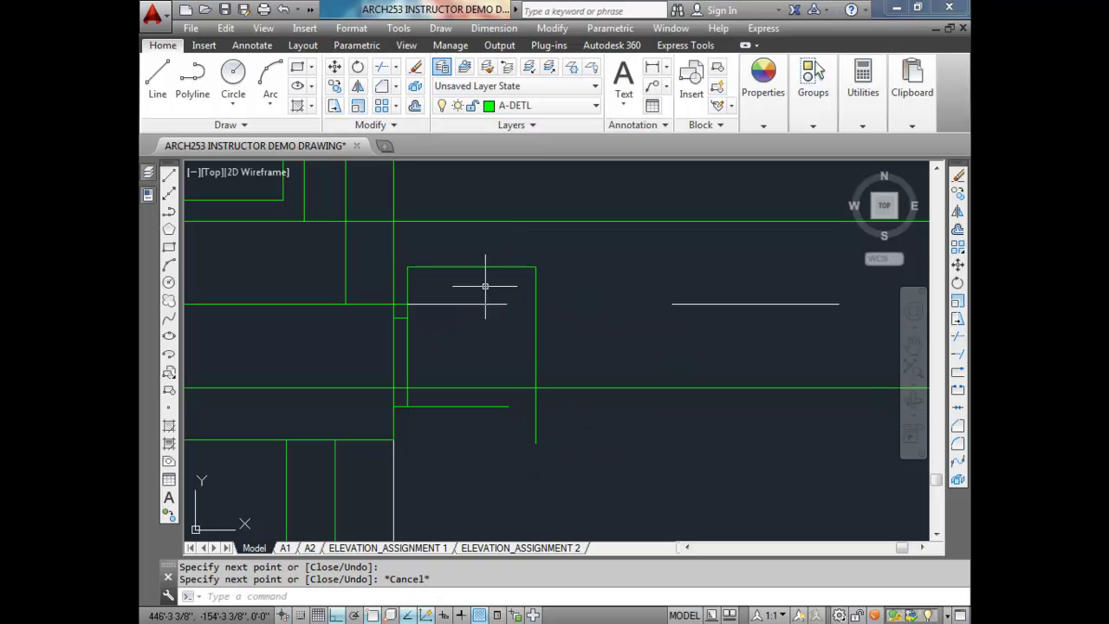
click(424, 282)
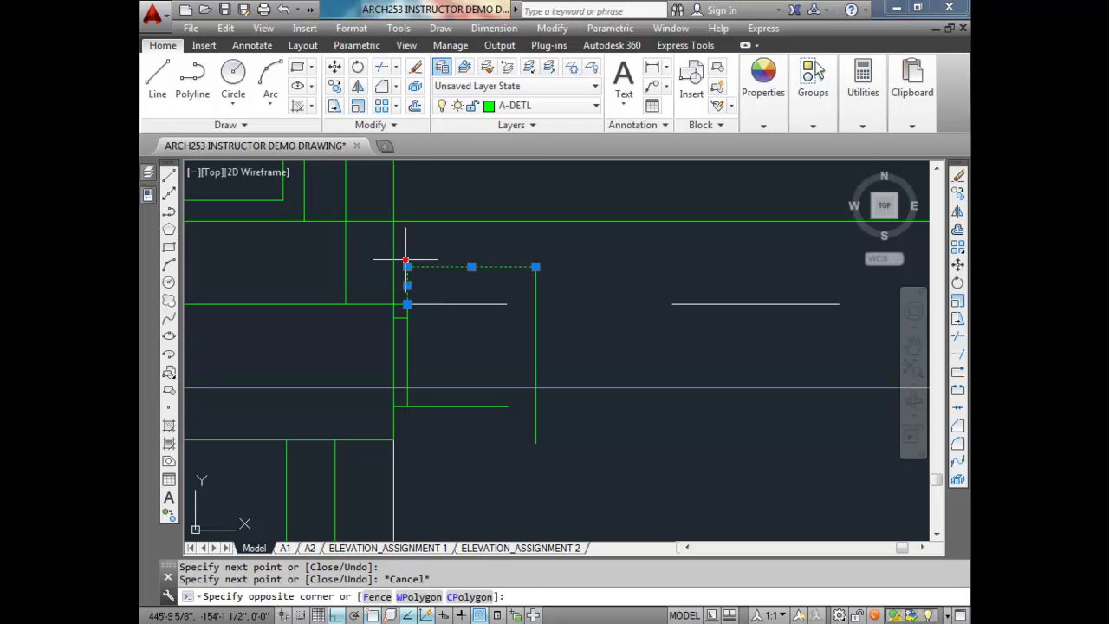
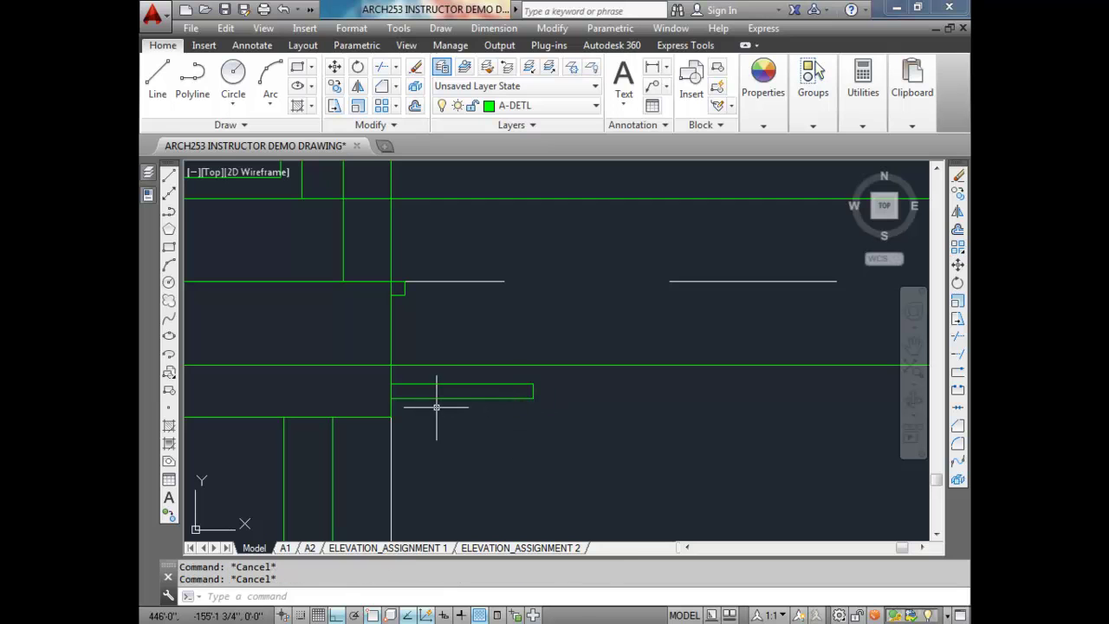
Step: Draw a trial line starting 1 inch left of the rectangle's lower-right corner using From and @-1,0
text(l)
key(Return)
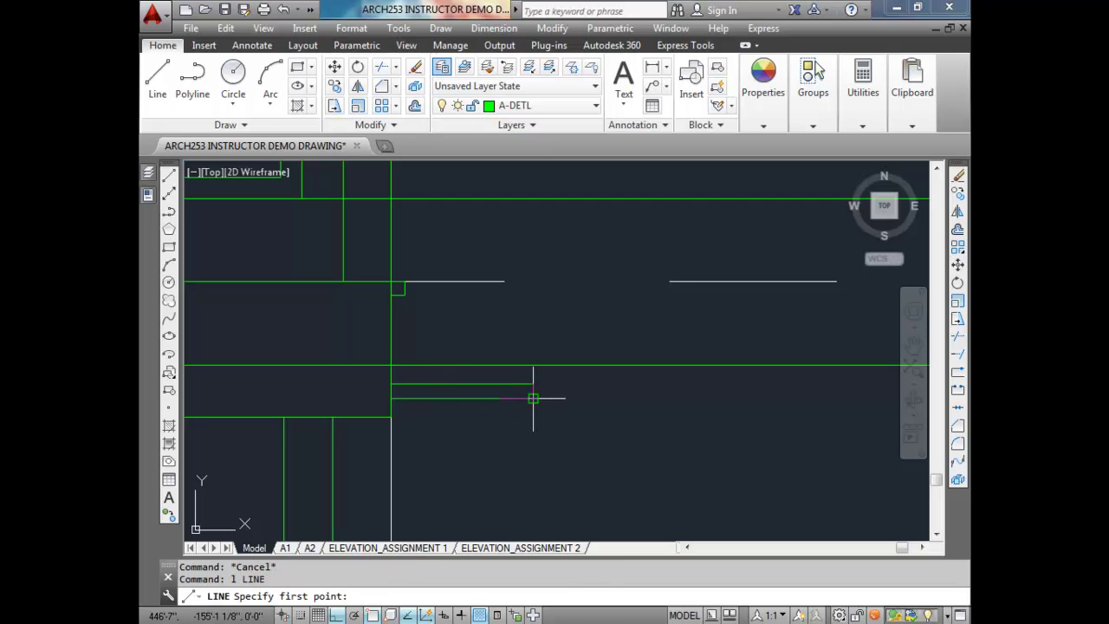
text(from)
key(Return)
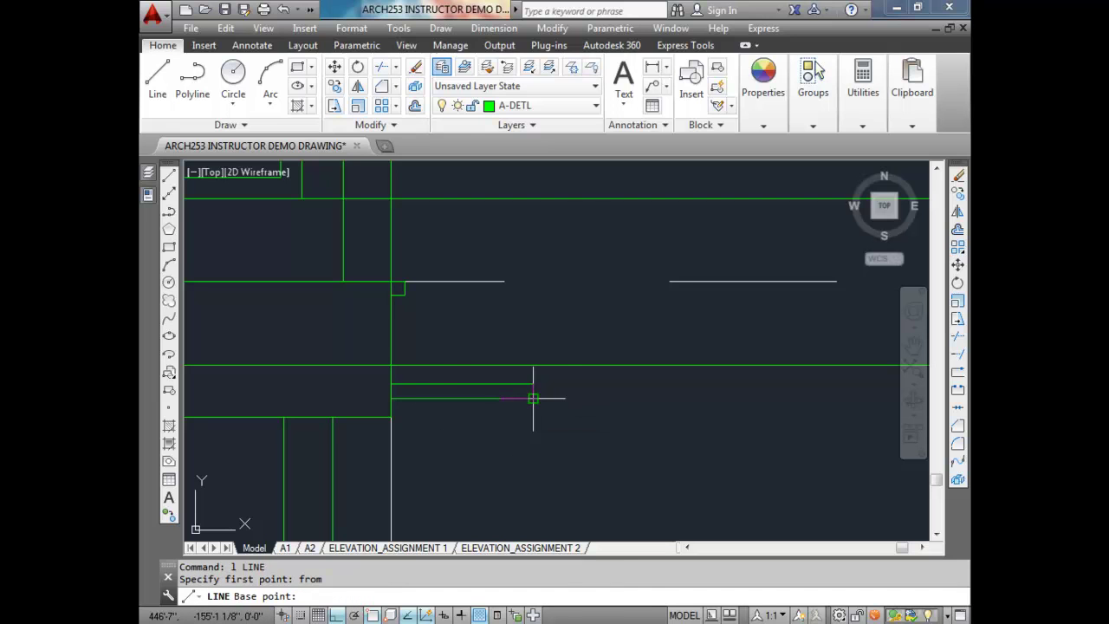
click(530, 404)
key(Return)
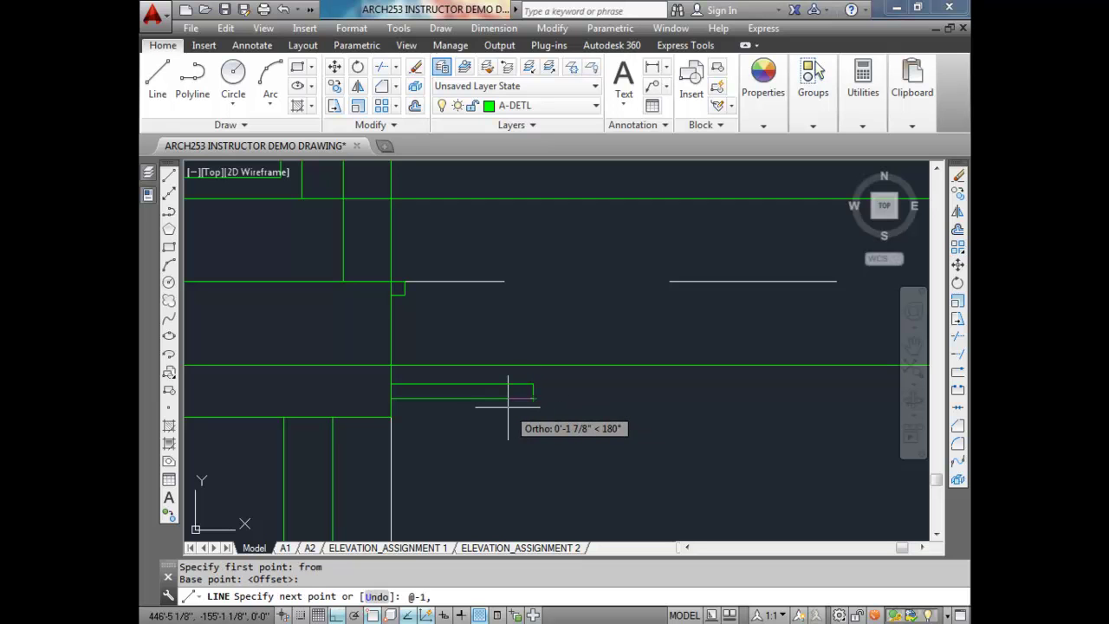
text(@-1,0)
key(Return)
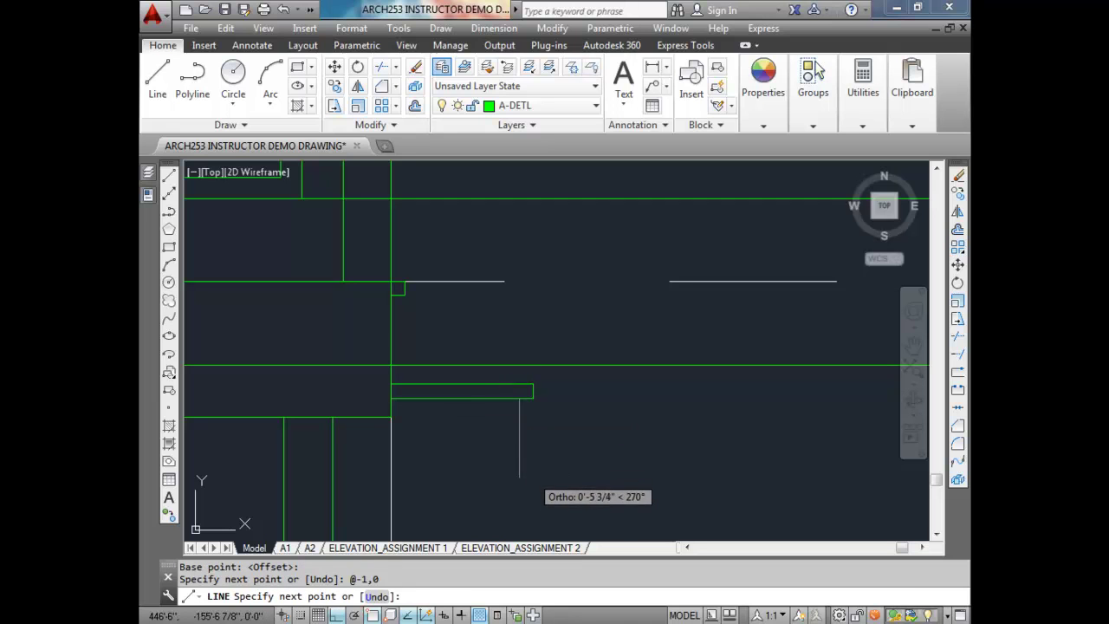
click(530, 490)
key(Escape)
Step: Draw a 7.4-long vertical riser down from the tread's top-right corner
middle_drag(520, 384, 493, 290)
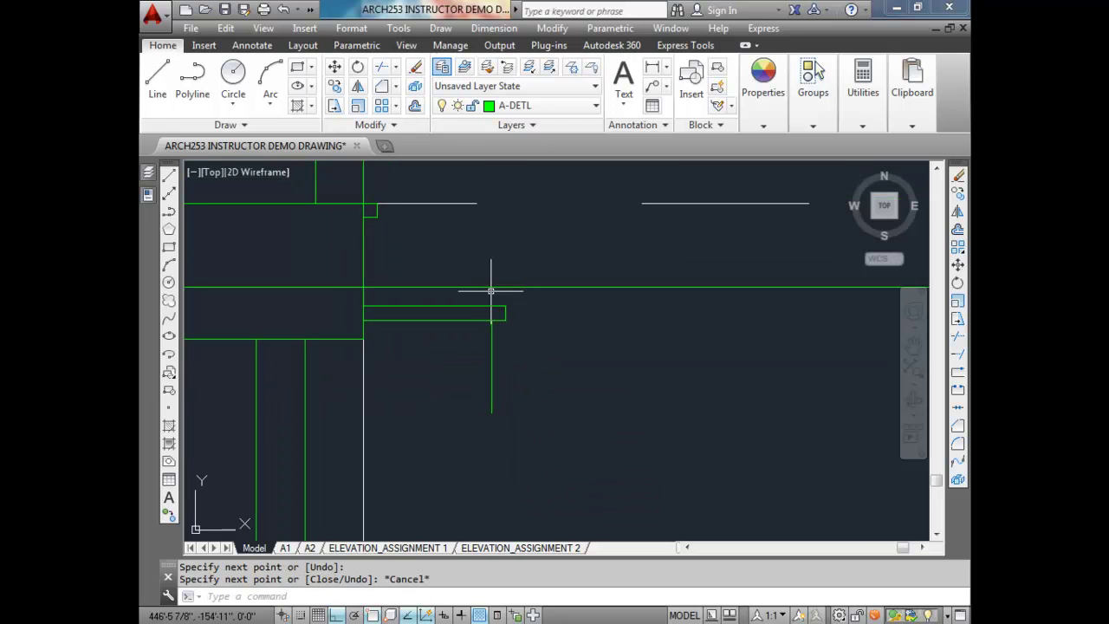
text(l)
key(Return)
click(506, 306)
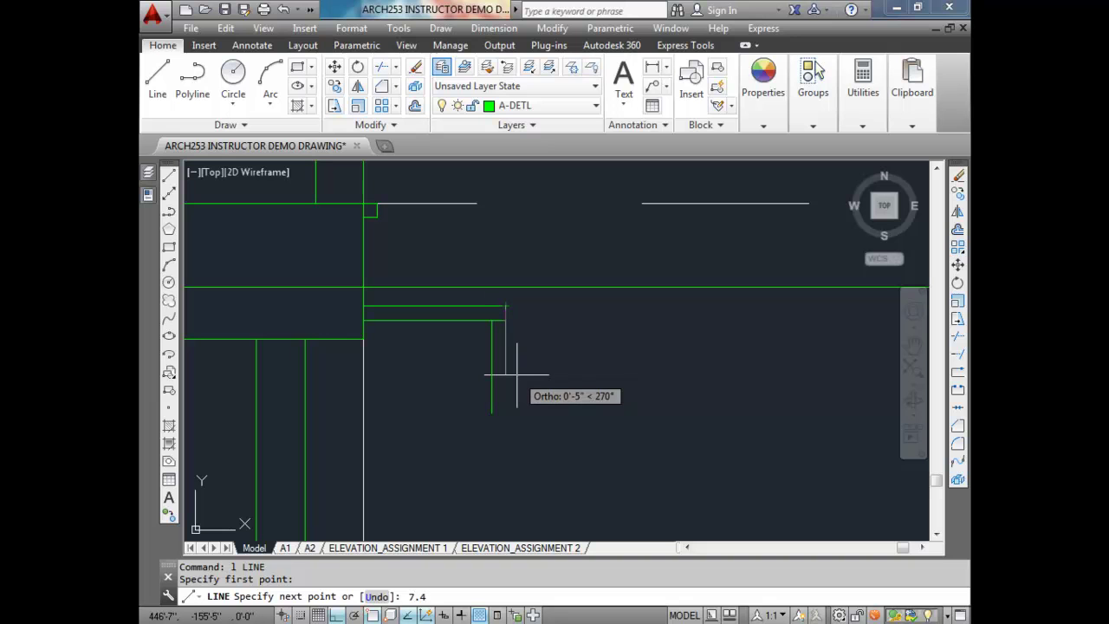
key(Return)
key(Escape)
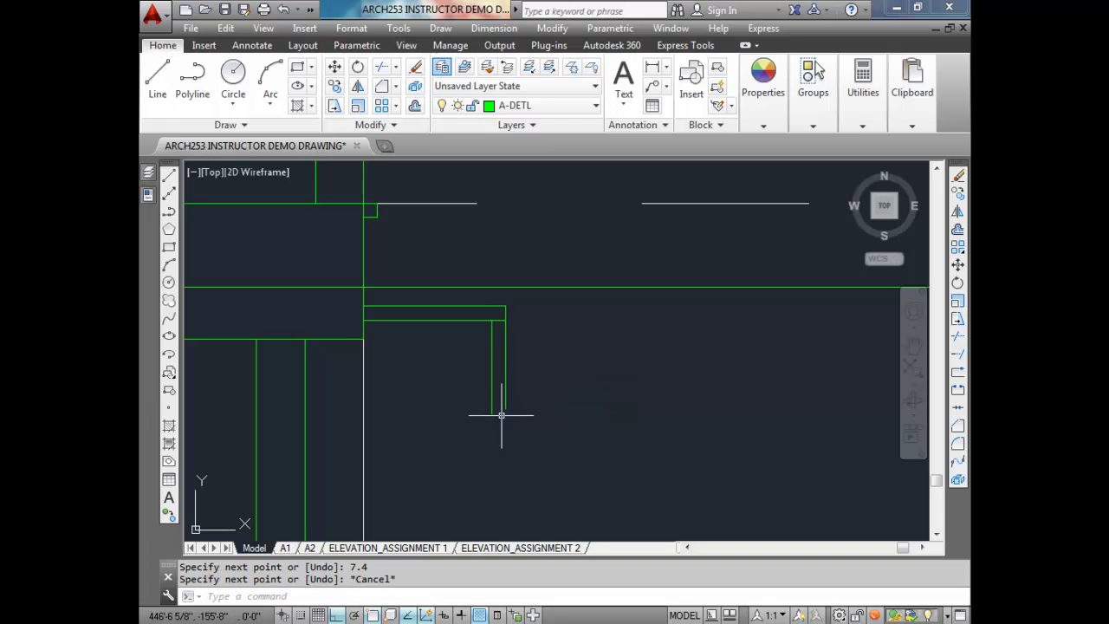
Step: Erase the extra trial vertical line so only the riser remains
scroll(492, 410, up, 2)
click(491, 410)
scroll(491, 409, up, 2)
click(485, 410)
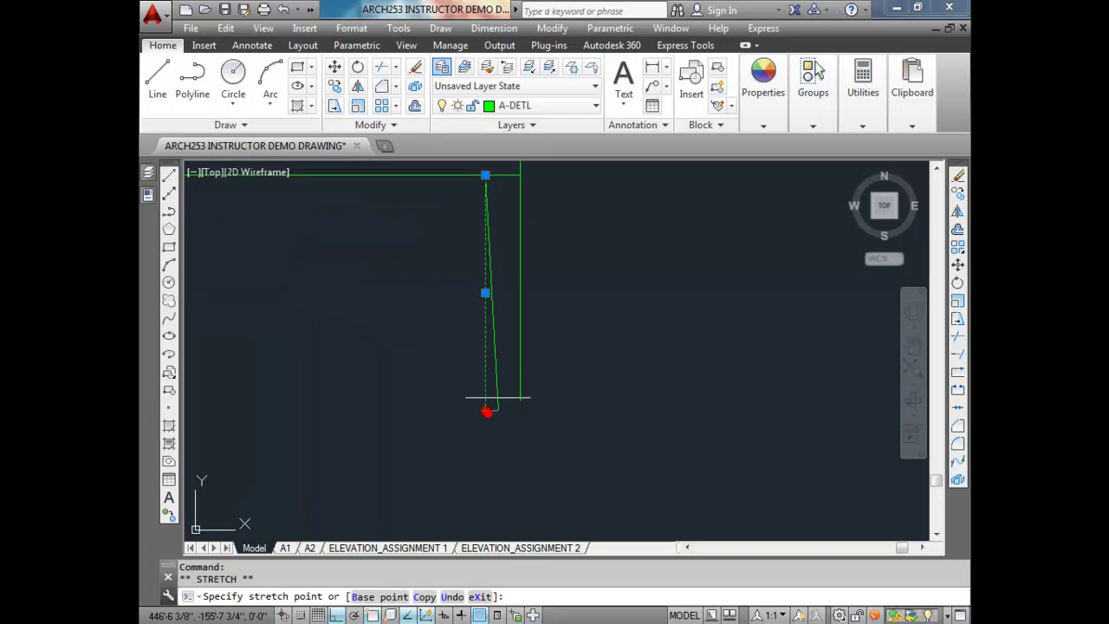
key(Escape)
key(Escape)
click(533, 347)
click(505, 330)
key(Delete)
scroll(562, 391, down, 3)
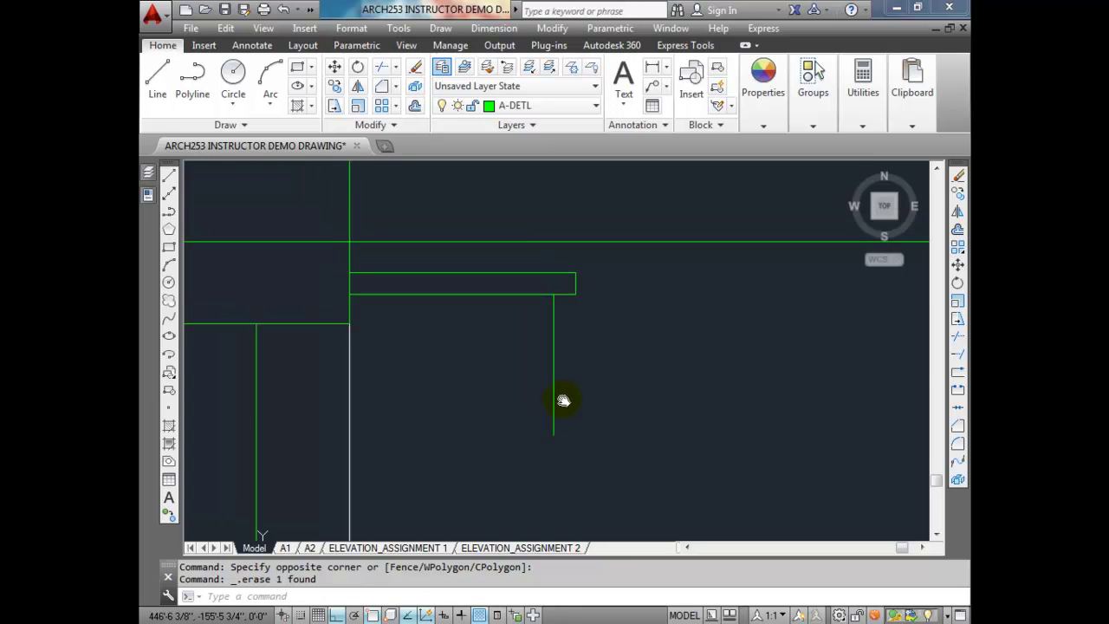
middle_drag(564, 395, 502, 406)
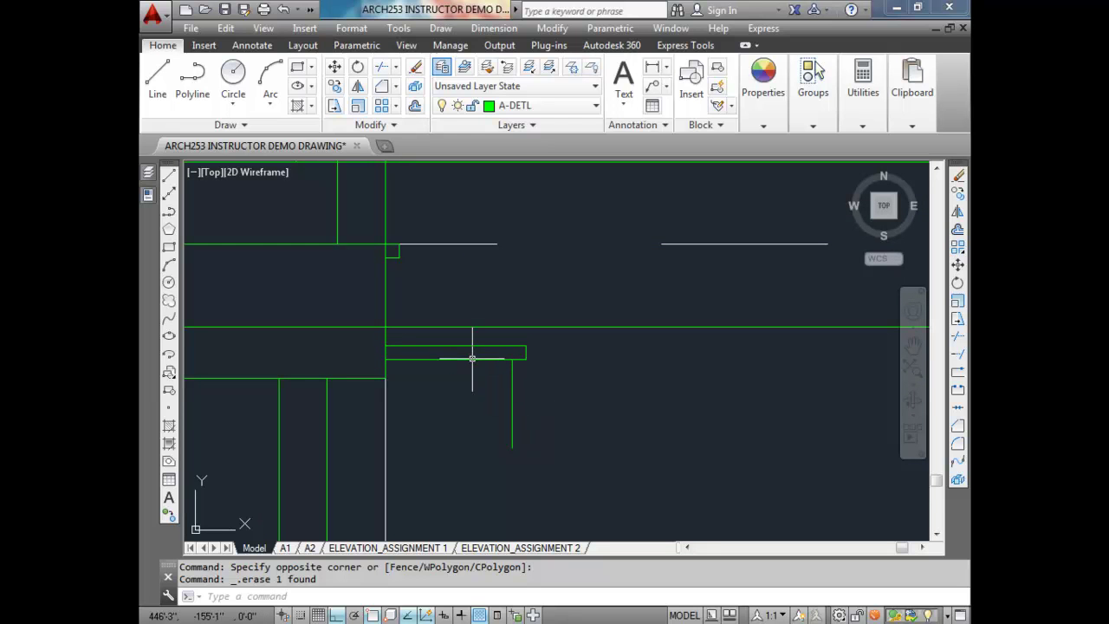
Step: Make the tread and riser lines a block named steps_rear, based at the tread's left endpoint
click(540, 389)
click(476, 336)
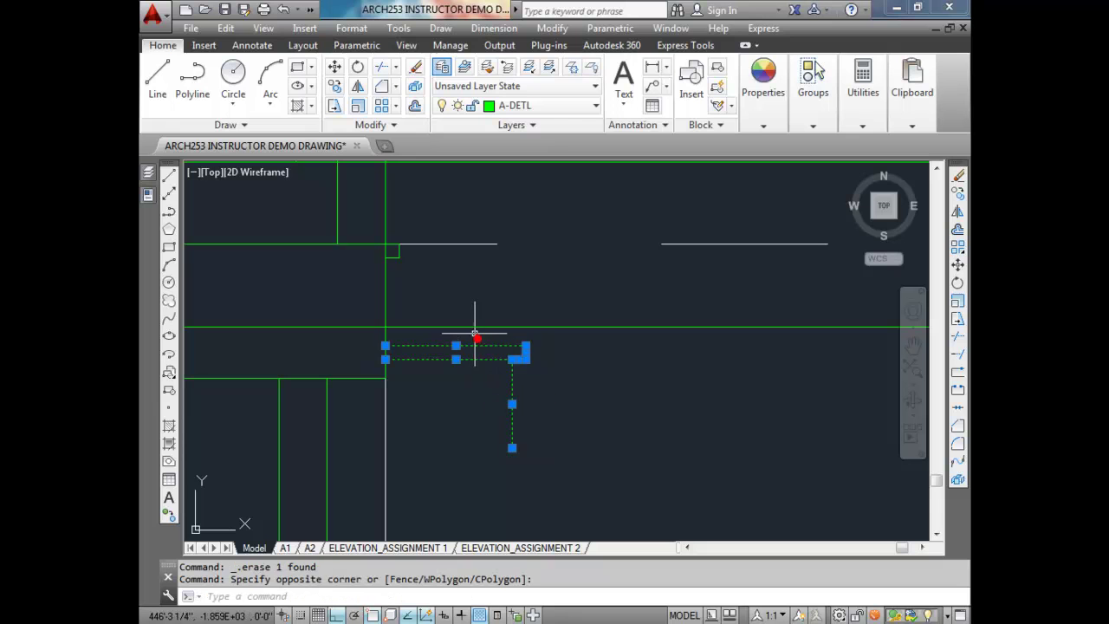
click(203, 45)
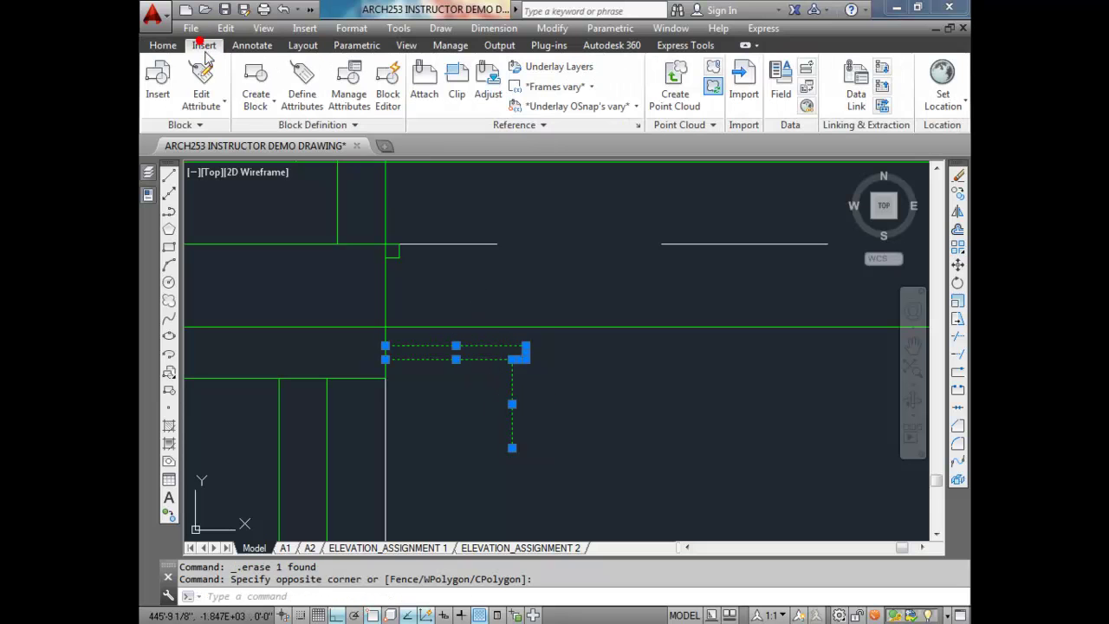
click(257, 76)
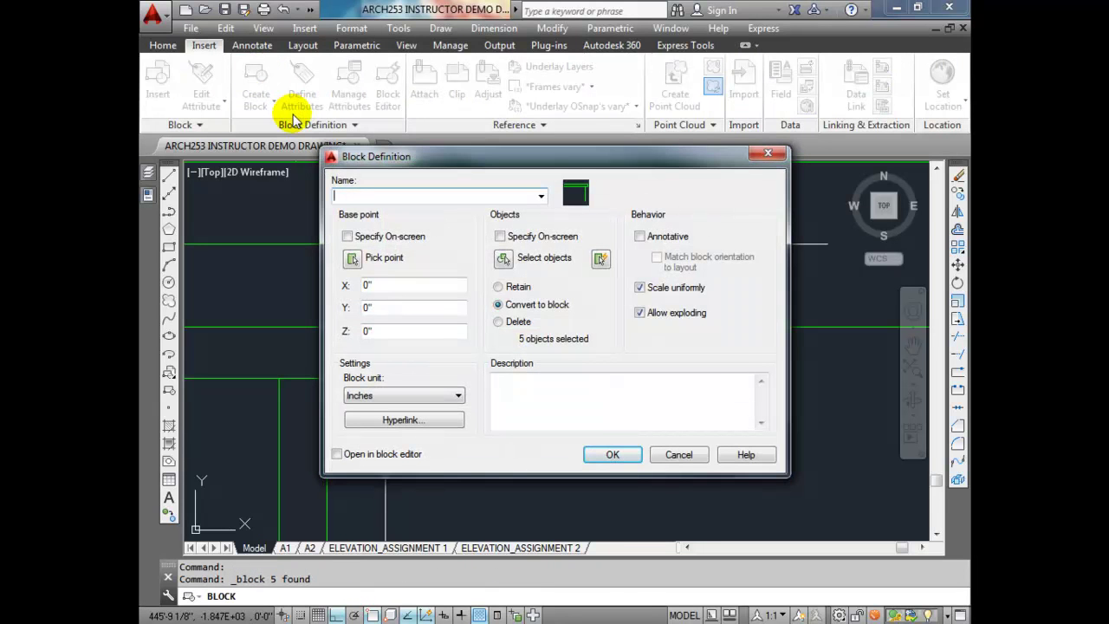
text(rear)
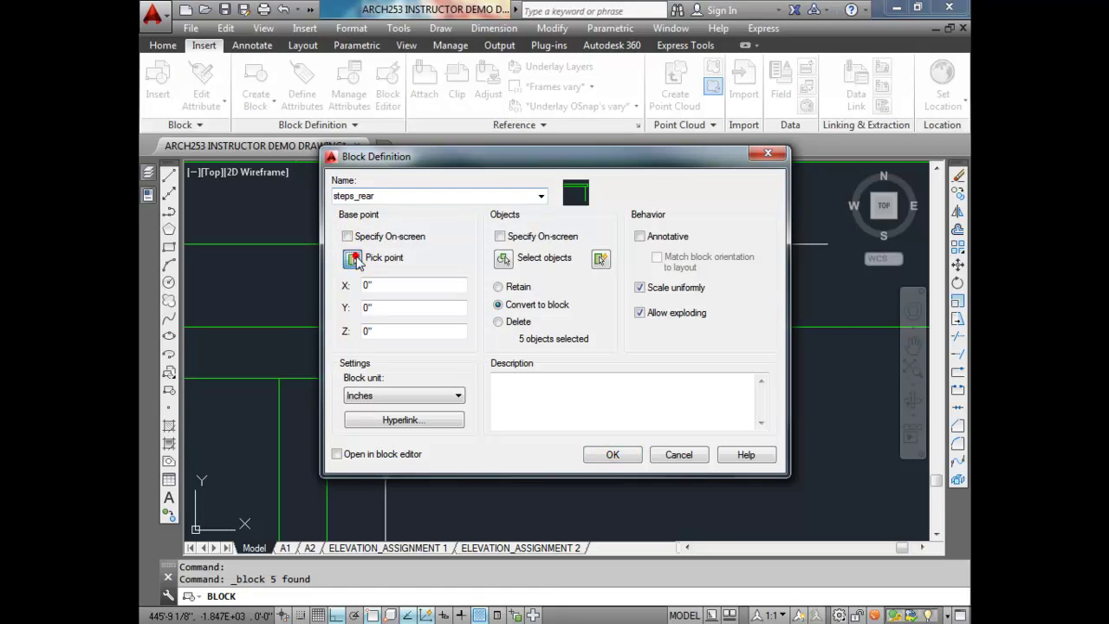
click(353, 257)
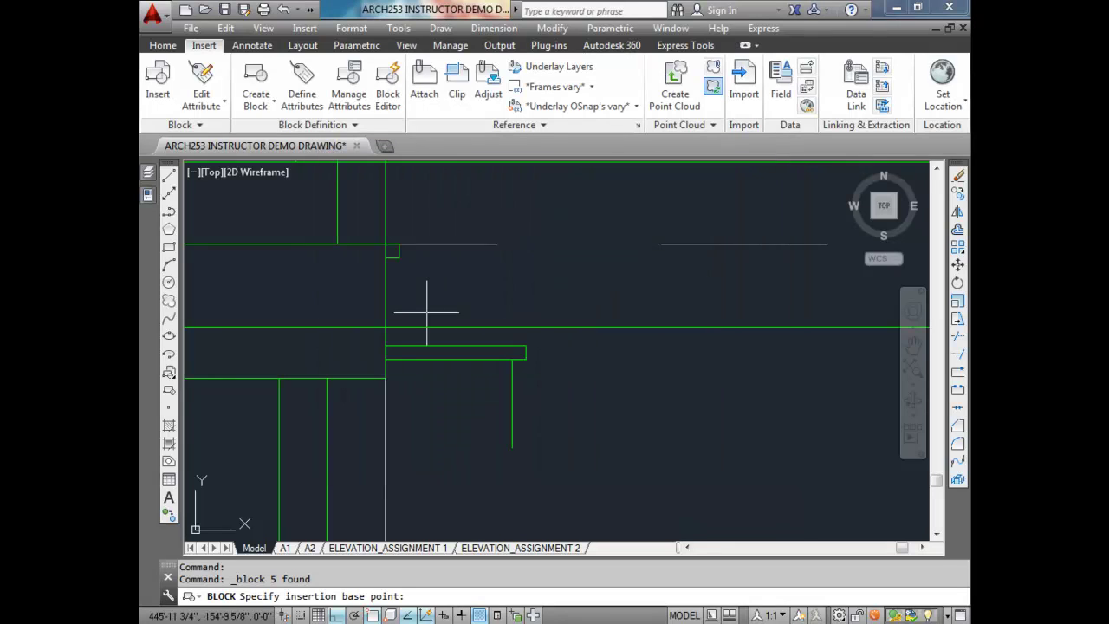
click(385, 345)
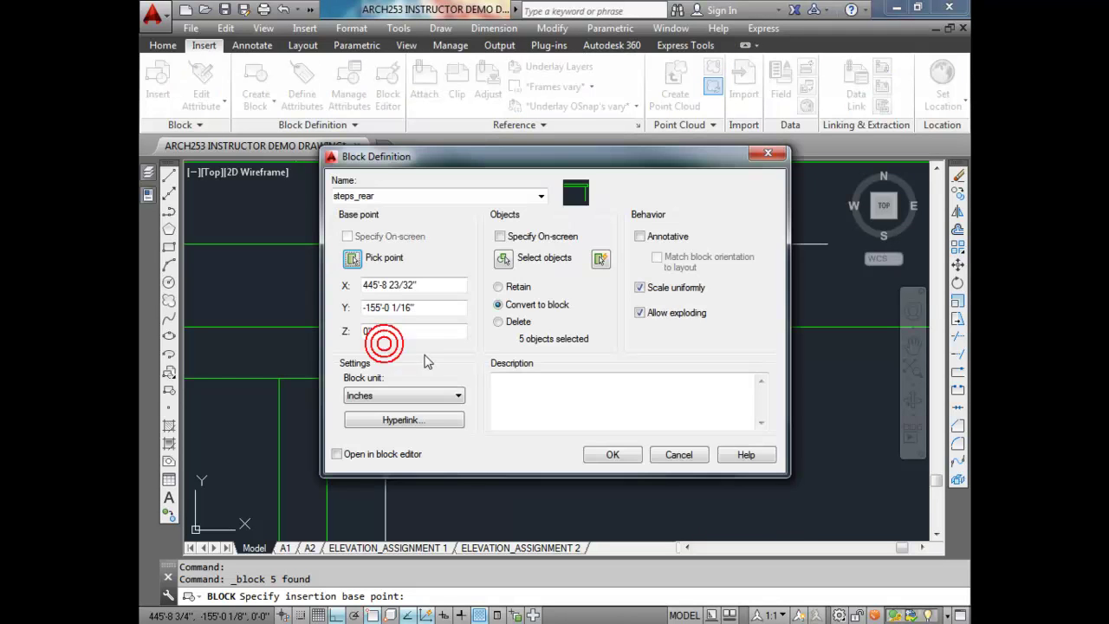
click(612, 455)
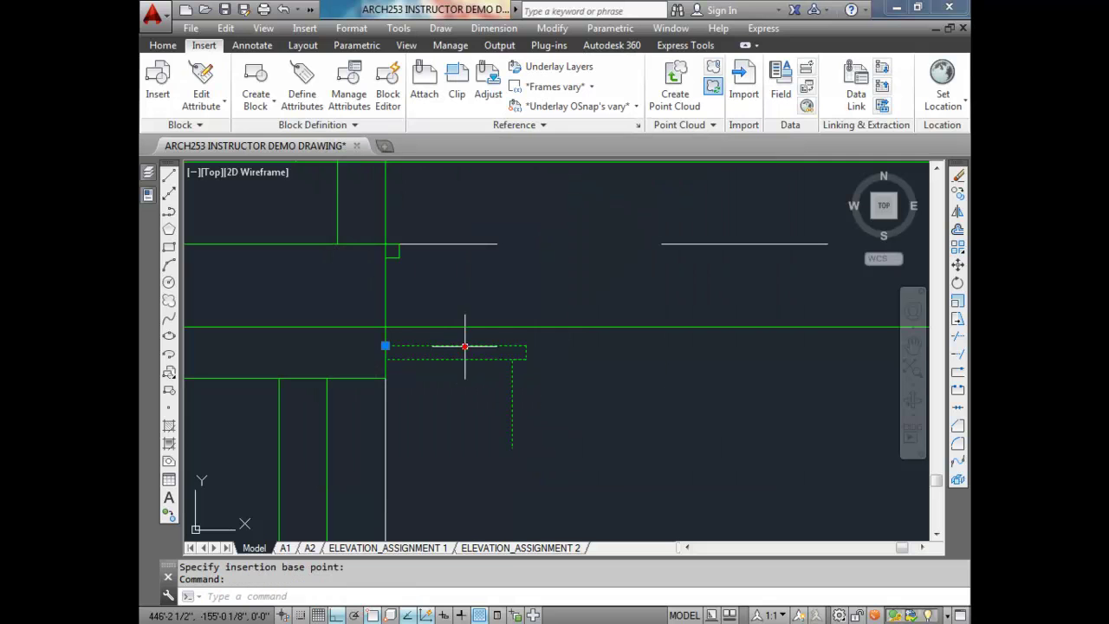
Step: Copy the steps_rear block repeatedly, chaining each copy to the previous riser's end down to the floor
click(162, 45)
click(333, 86)
click(385, 346)
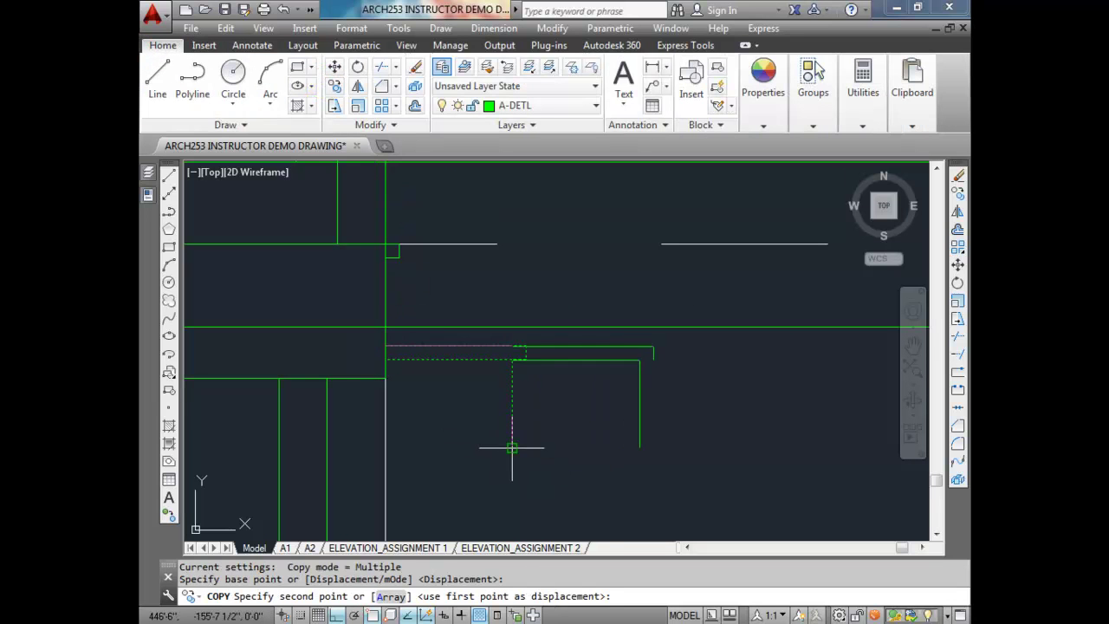
click(512, 447)
middle_drag(512, 447, 523, 374)
scroll(521, 372, down, 1)
click(606, 440)
middle_drag(607, 440, 445, 327)
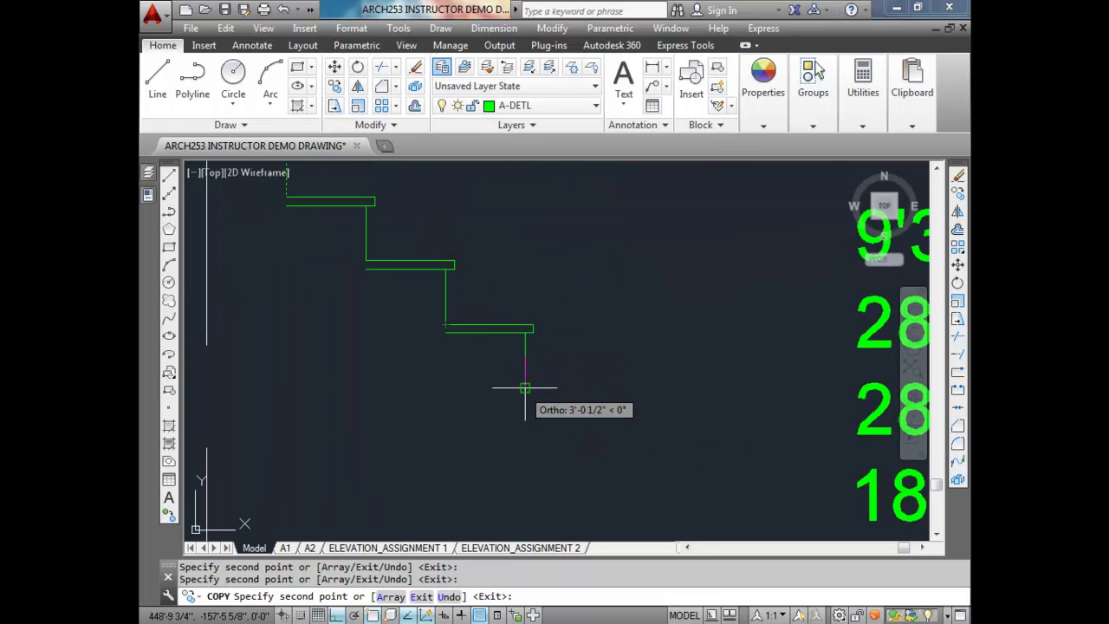
click(594, 401)
middle_drag(594, 401, 490, 315)
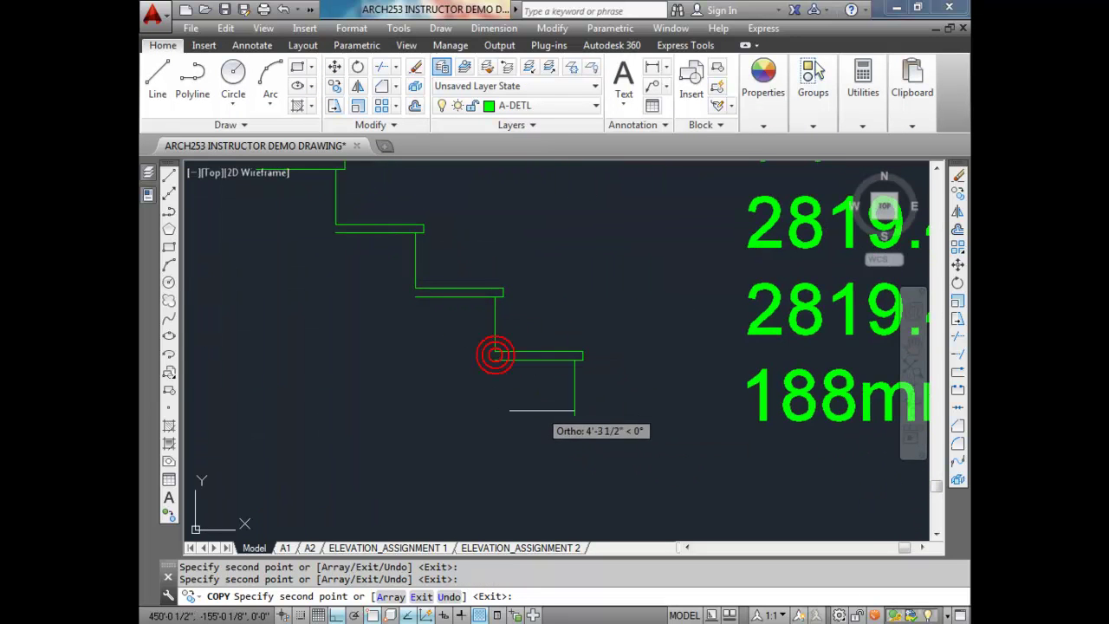
click(644, 419)
middle_drag(643, 419, 444, 272)
click(458, 329)
middle_drag(616, 405, 516, 311)
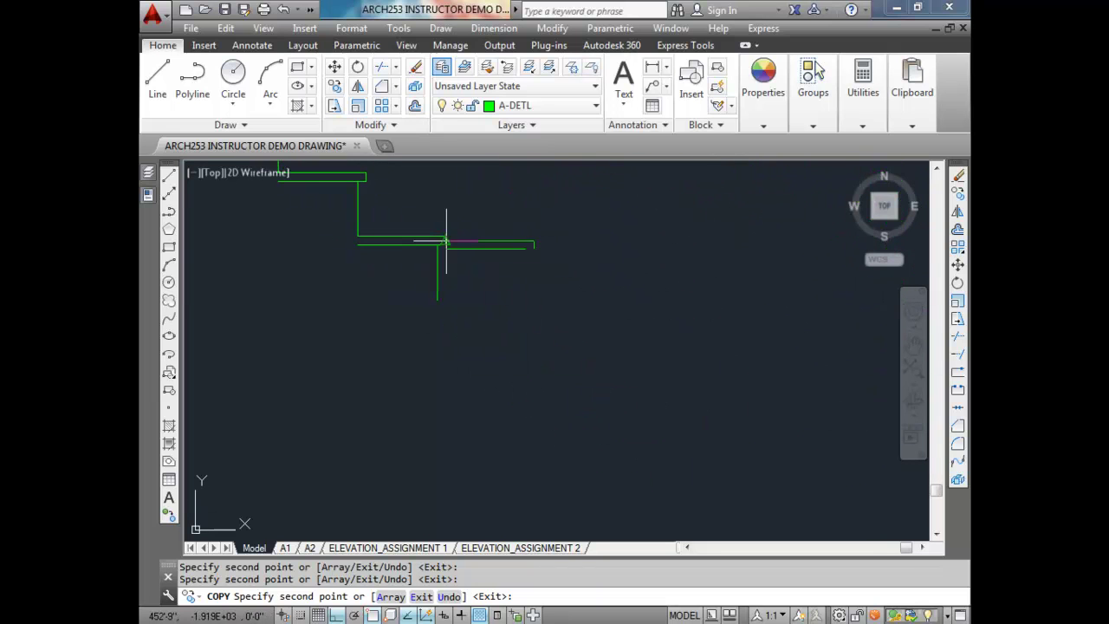
click(441, 307)
click(516, 362)
middle_drag(596, 405, 482, 257)
click(472, 277)
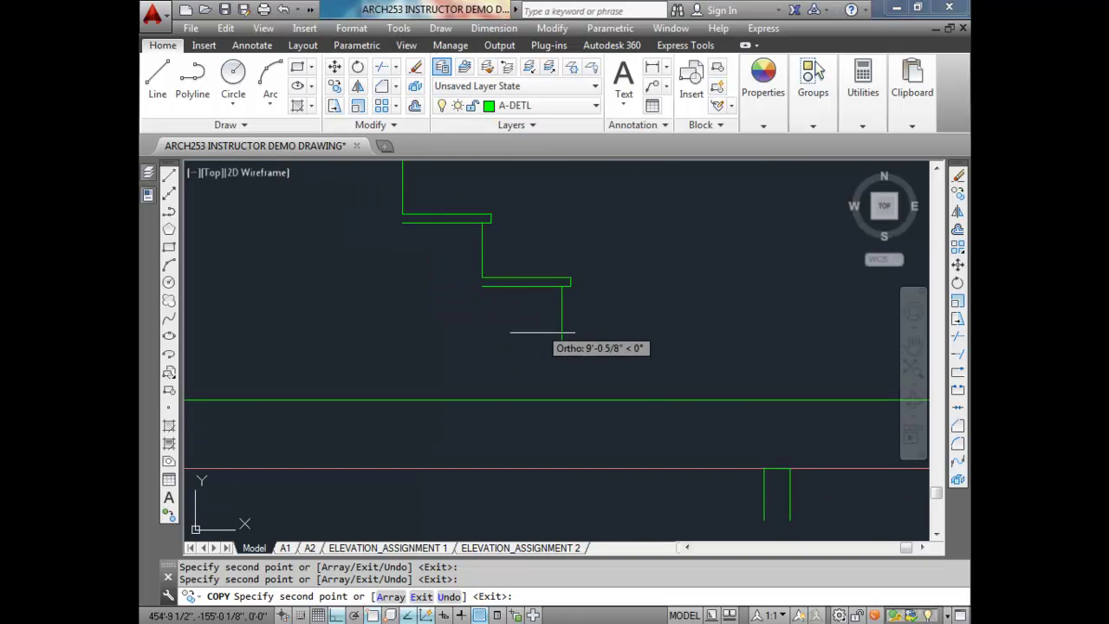
click(556, 345)
key(Escape)
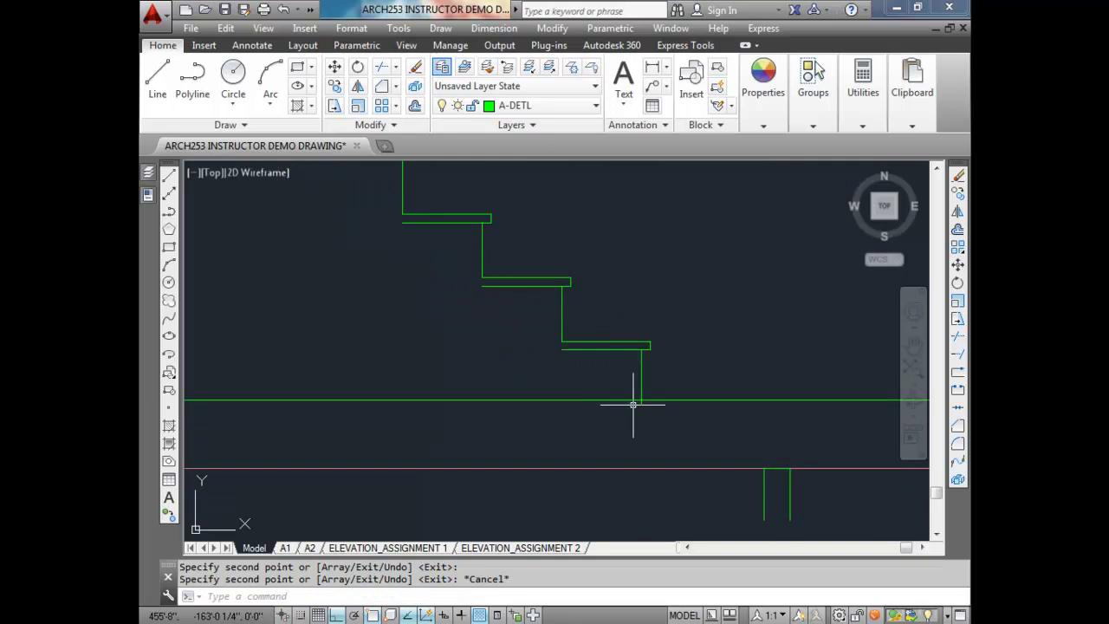
Step: Select the bottom step and start another copy, then cancel it
click(615, 350)
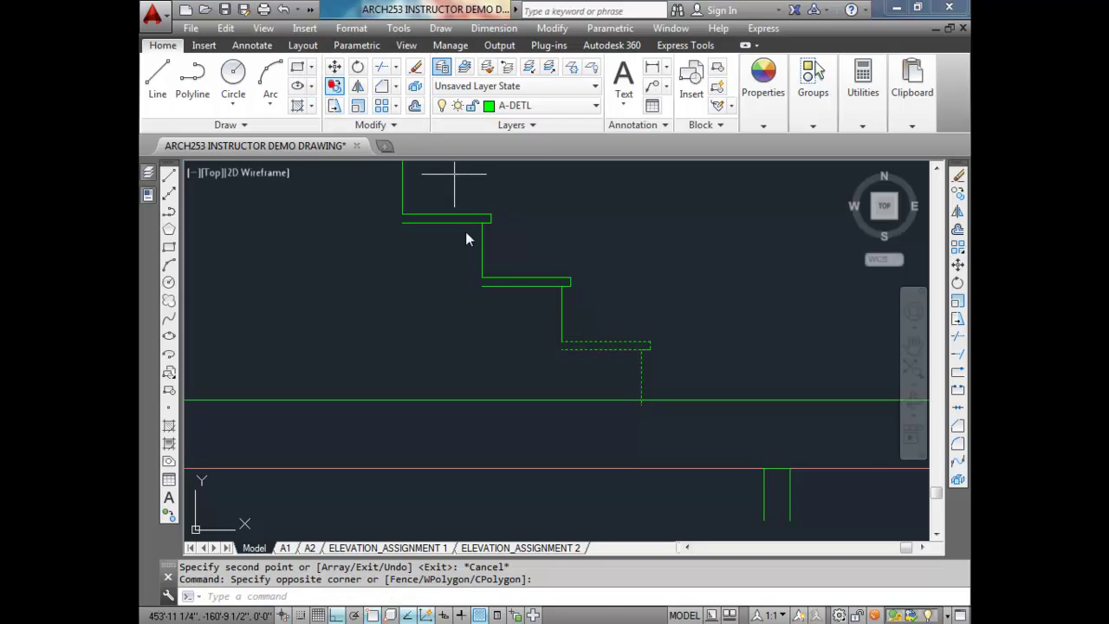
click(564, 337)
text(co)
key(Return)
click(562, 344)
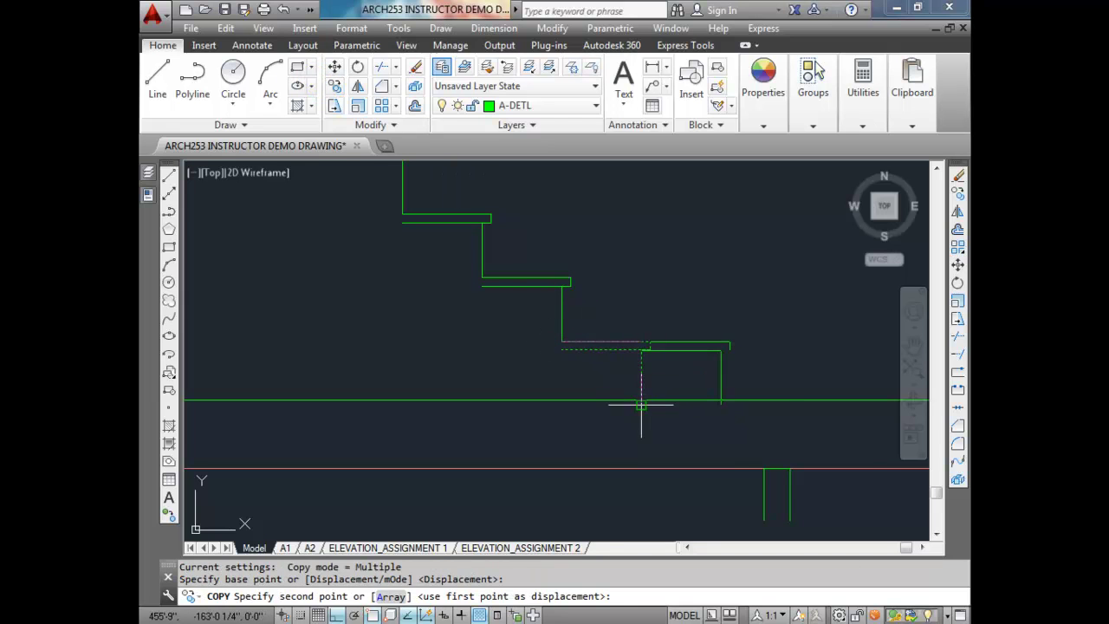
key(Escape)
scroll(698, 432, up, 3)
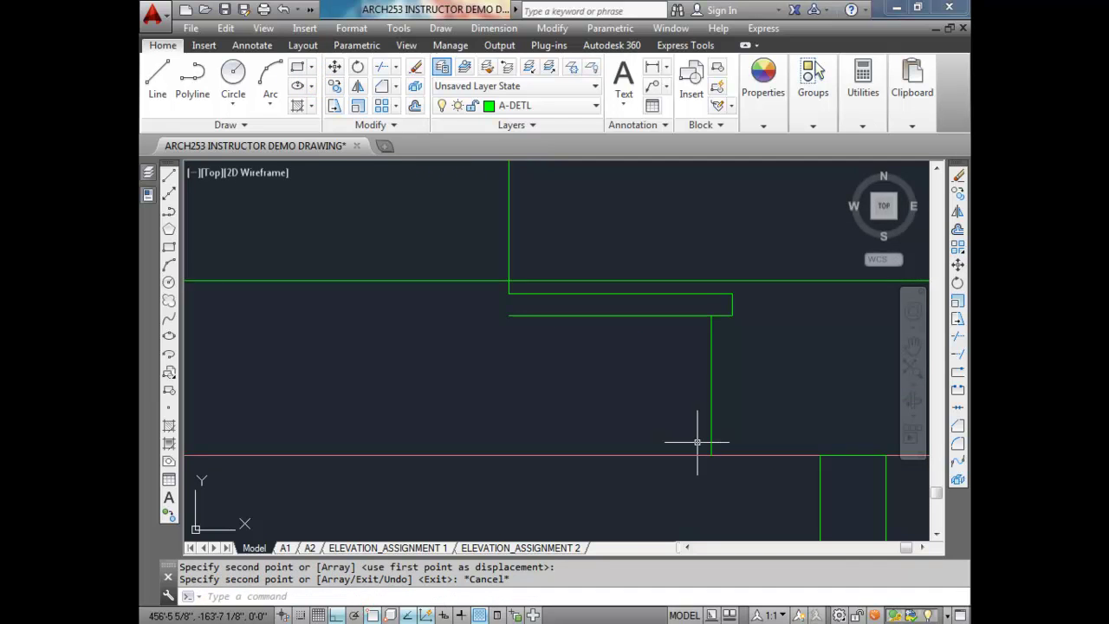
scroll(691, 440, down, 5)
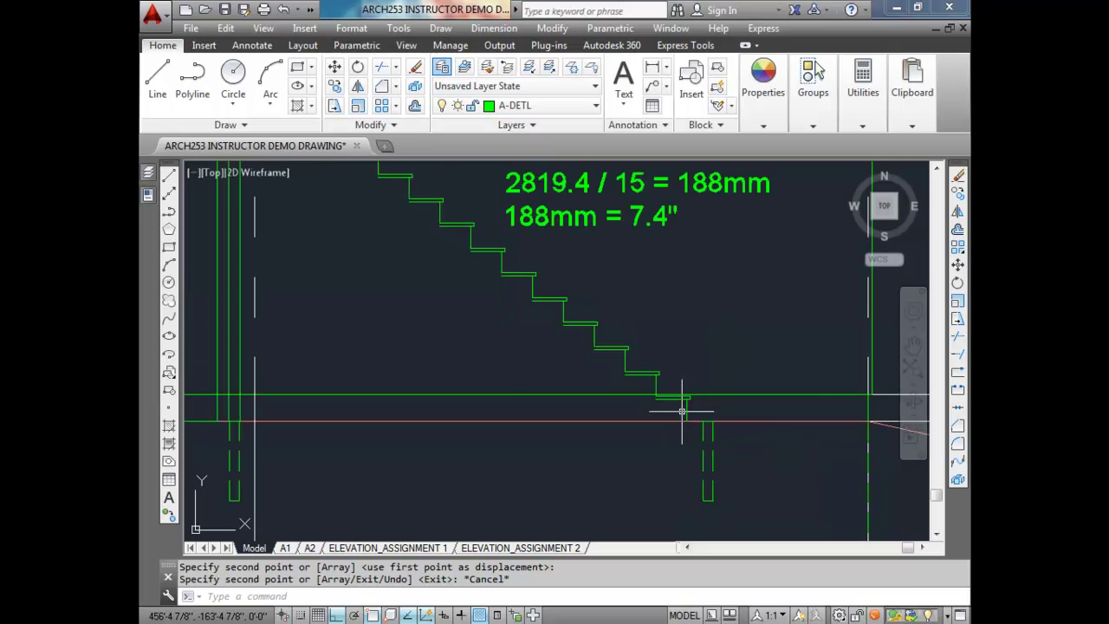
scroll(592, 418, up, 3)
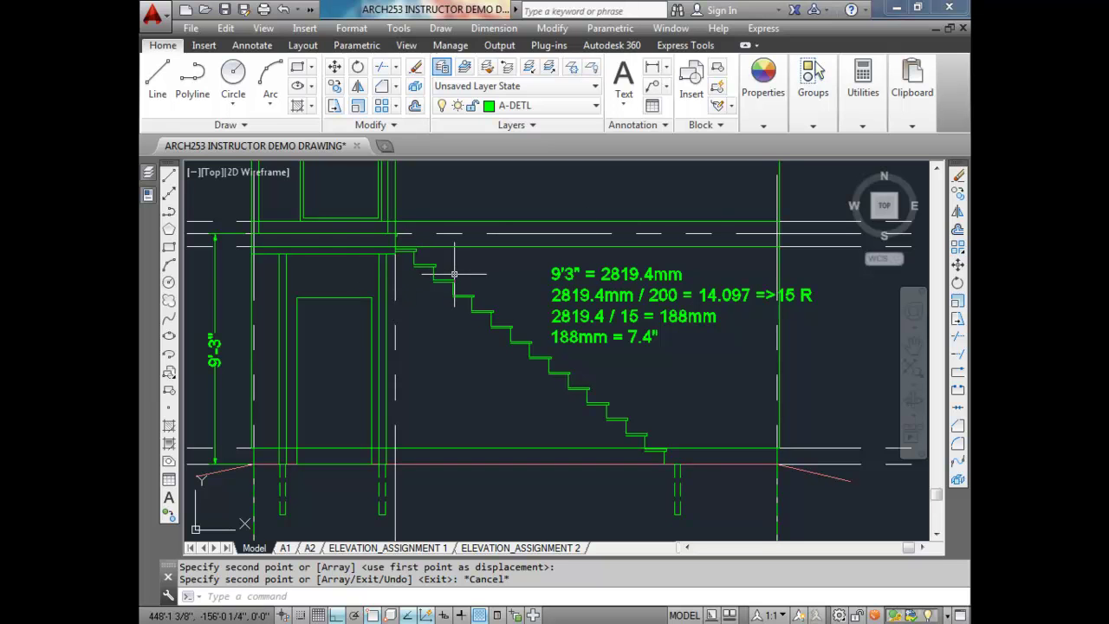
scroll(454, 274, up, 3)
scroll(334, 303, up, 1)
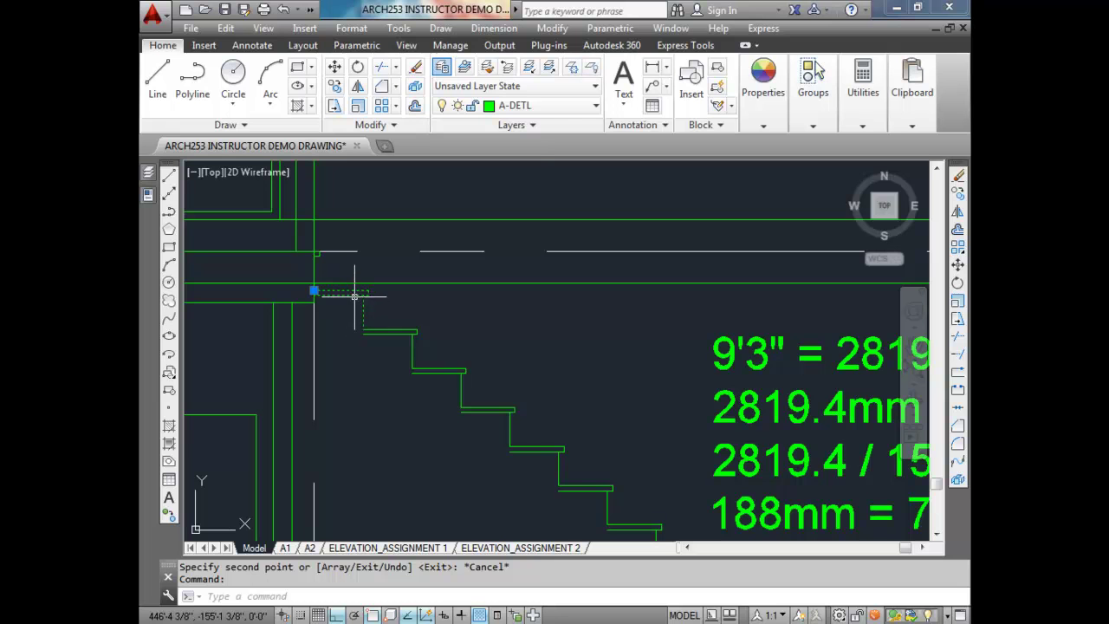
Step: Edit the steps_rear block in place, chamfer its two top lines into a sharp corner and delete the stray dash
right_click(355, 294)
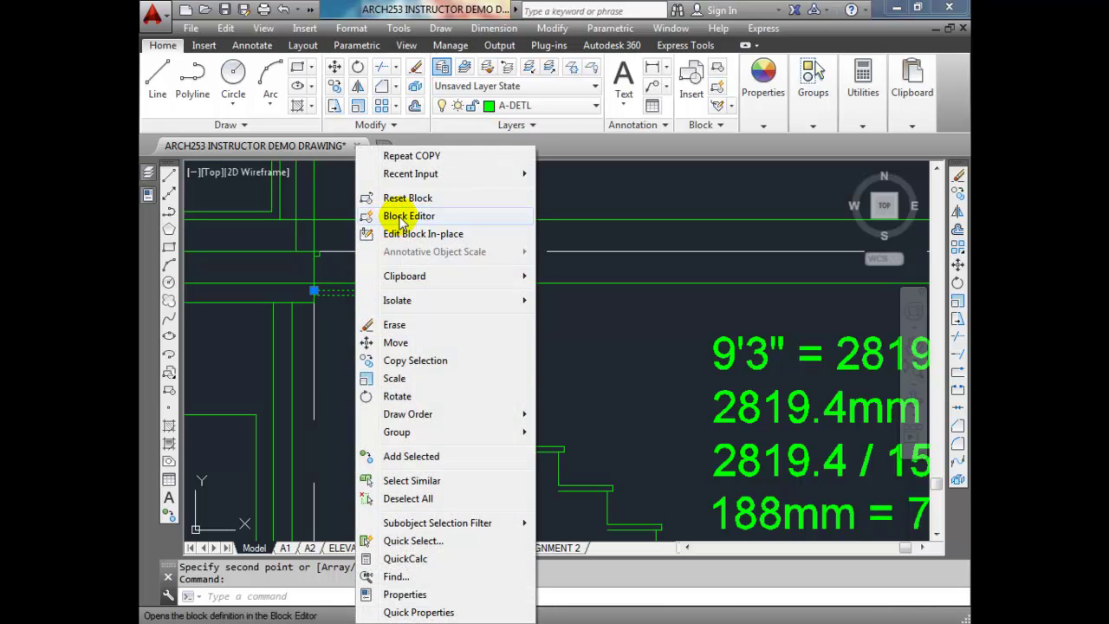
click(402, 238)
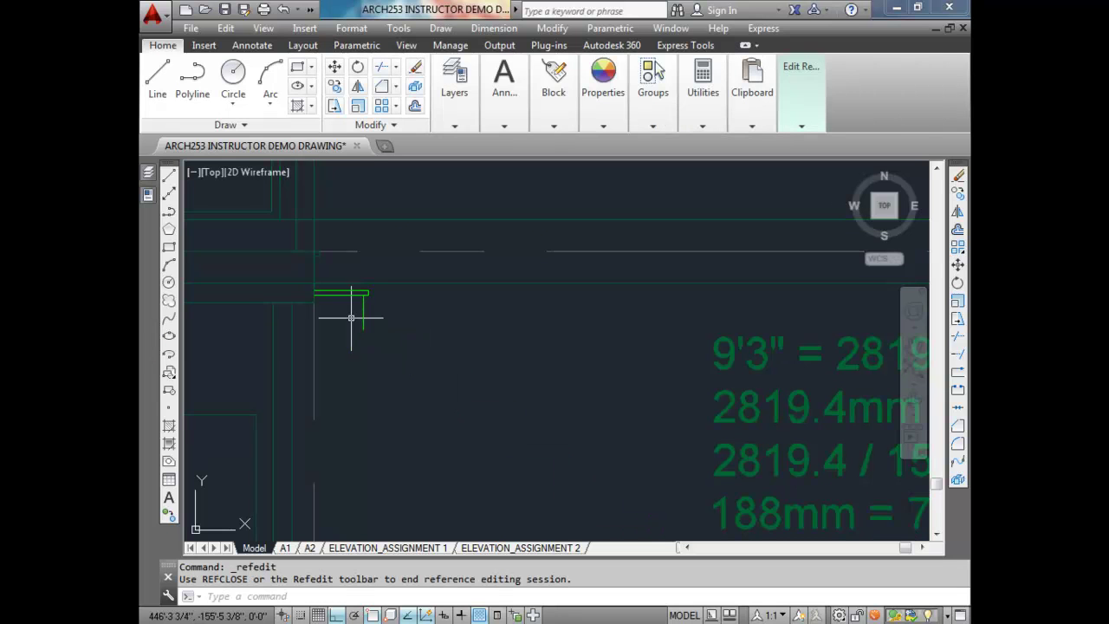
scroll(349, 303, up, 4)
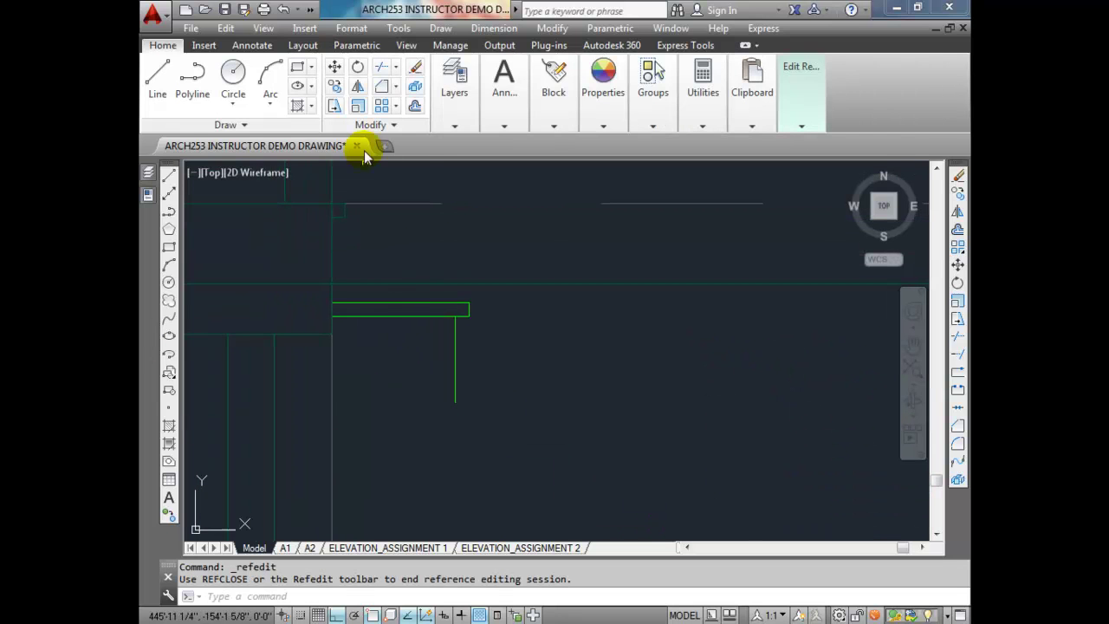
click(381, 86)
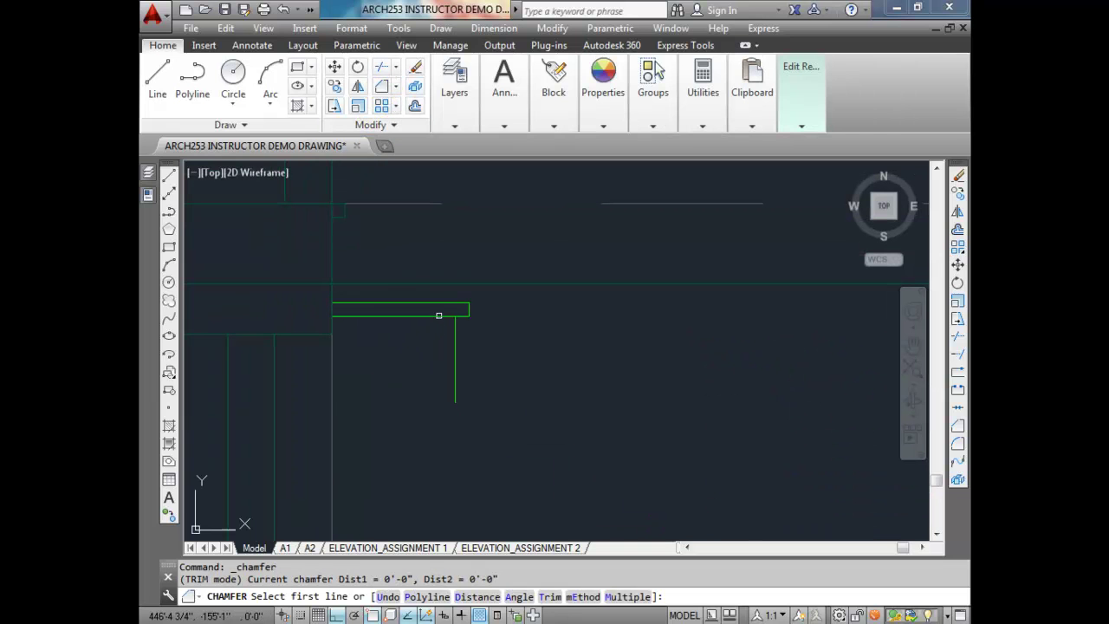
click(455, 331)
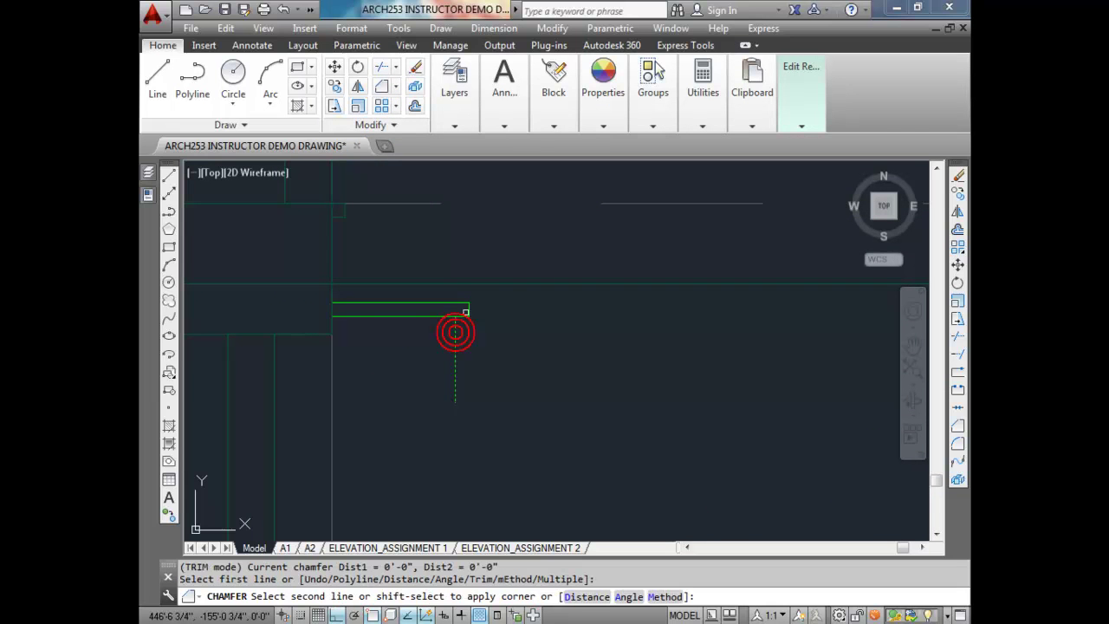
click(438, 317)
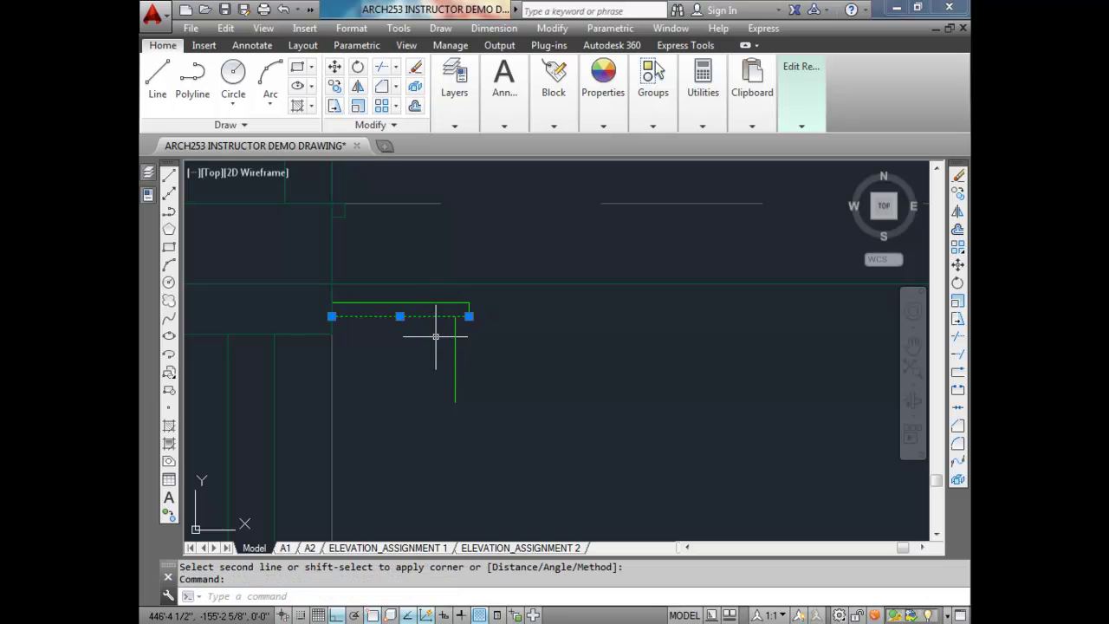
key(Delete)
Step: Give both corner lines the HIDDEN2 linetype
click(484, 346)
click(450, 304)
click(615, 106)
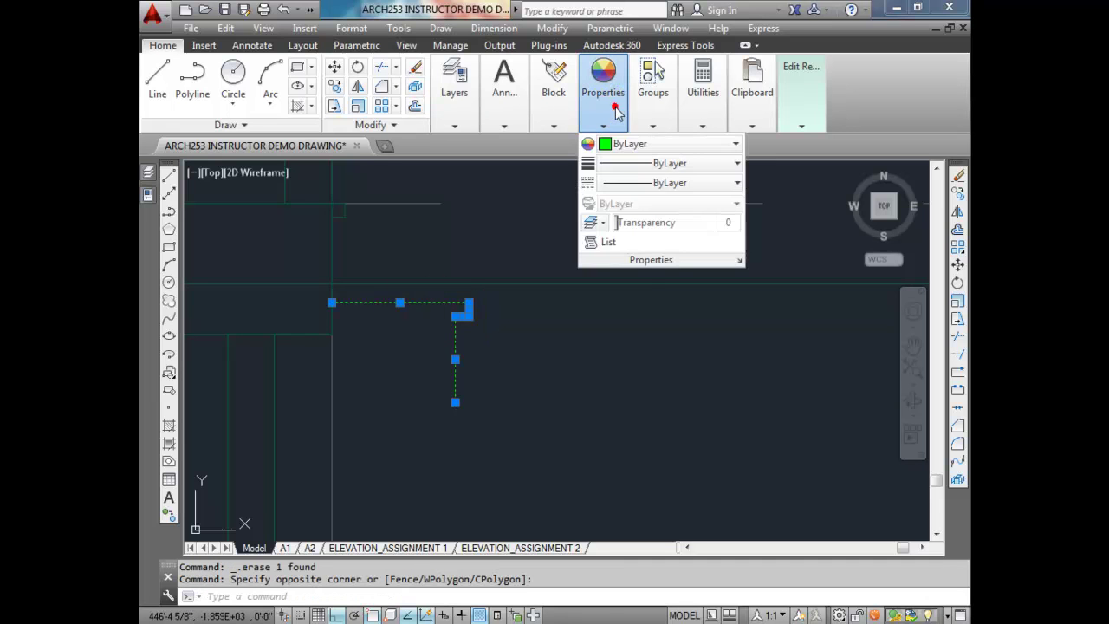
click(650, 182)
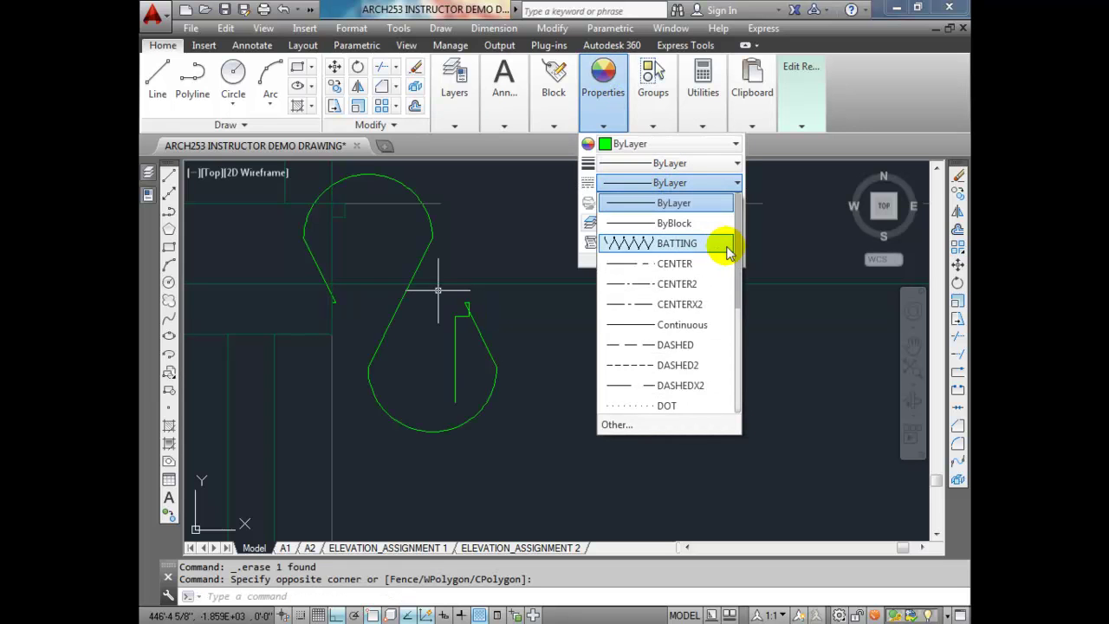
scroll(728, 250, down, 3)
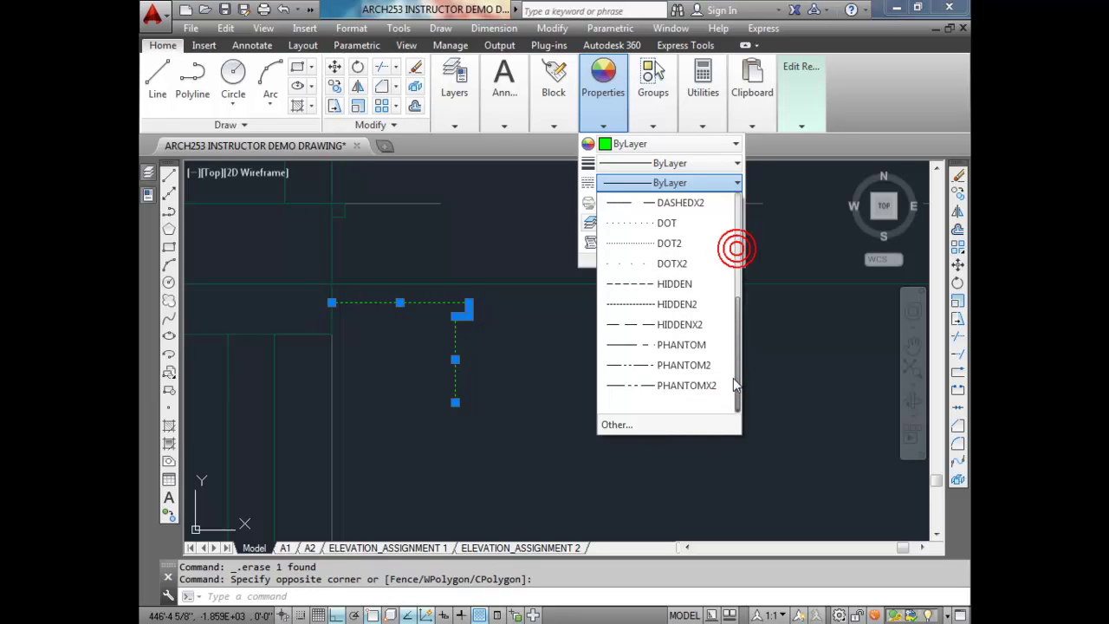
click(674, 304)
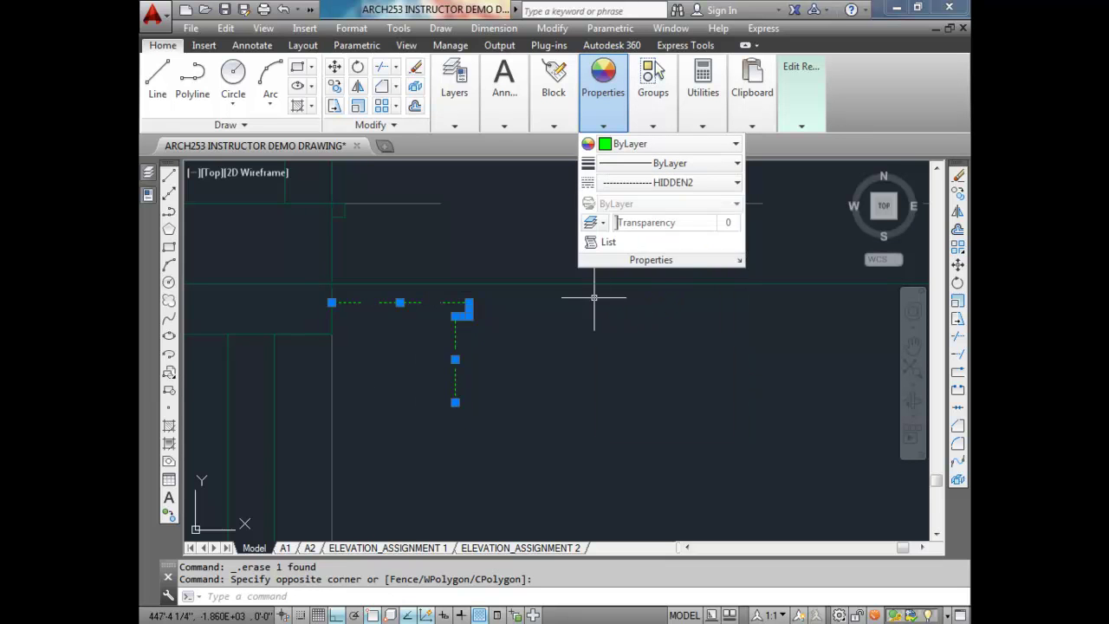
scroll(528, 286, down, 2)
key(Escape)
key(Escape)
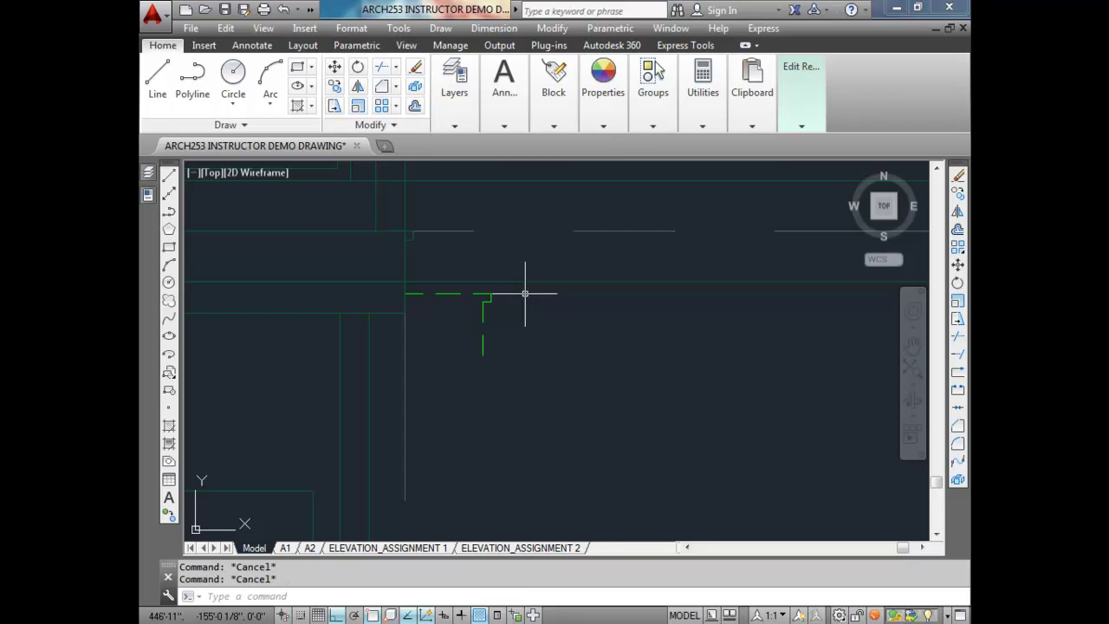
Step: Save the reference edits back into the block, updating all 14 staircase instances
click(801, 95)
click(777, 160)
click(572, 365)
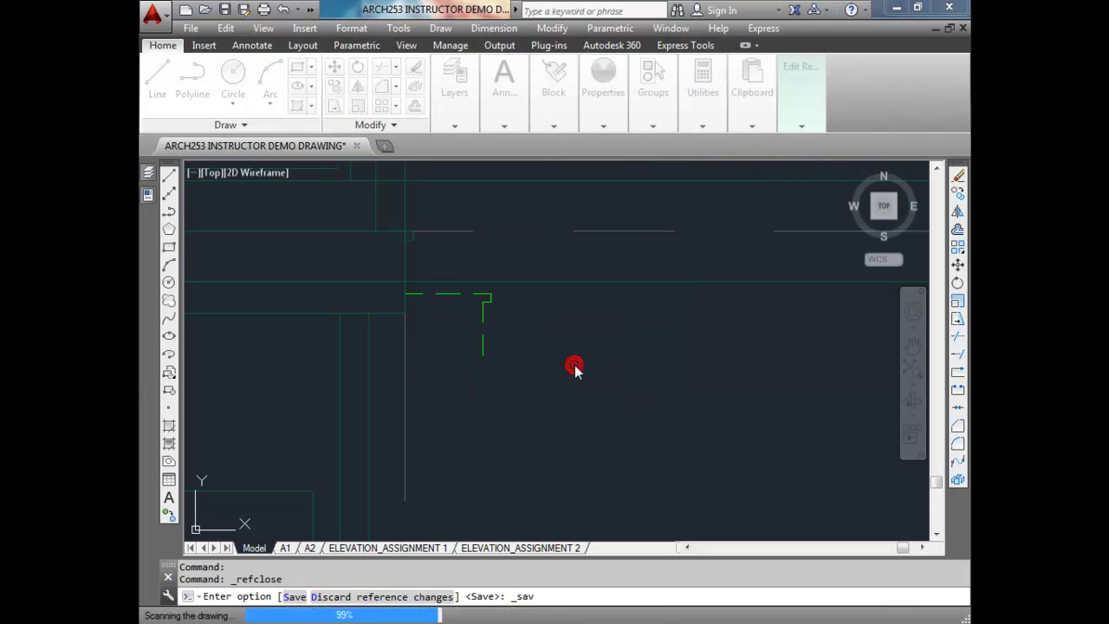
scroll(574, 362, down, 4)
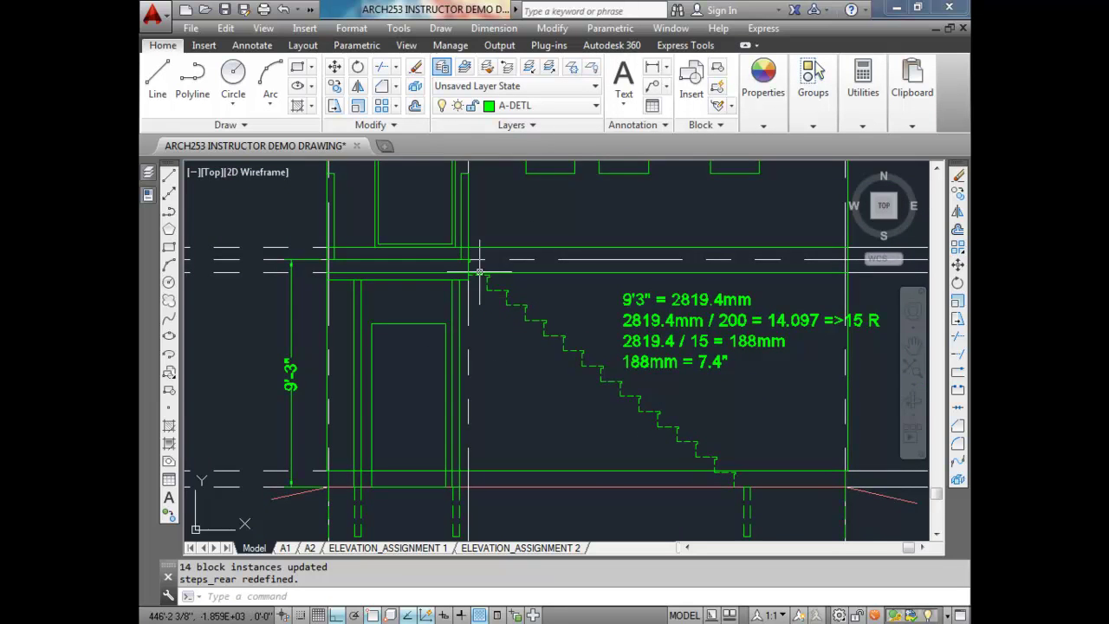
scroll(481, 279, up, 4)
scroll(454, 351, down, 4)
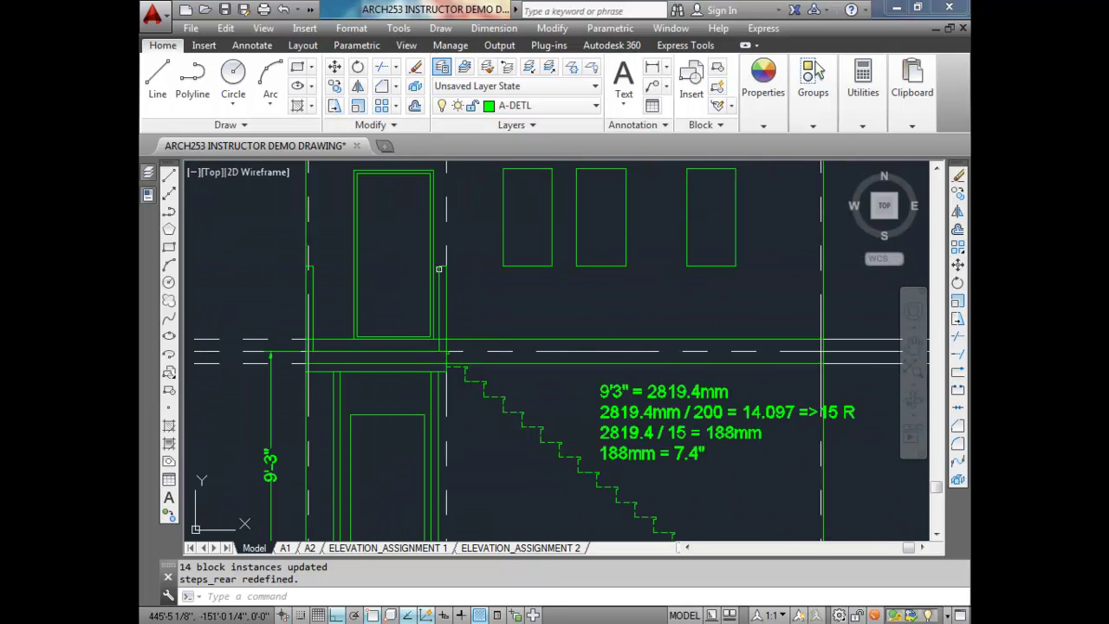
Step: Copy the top post from the stair top to the foot of the stair
click(440, 265)
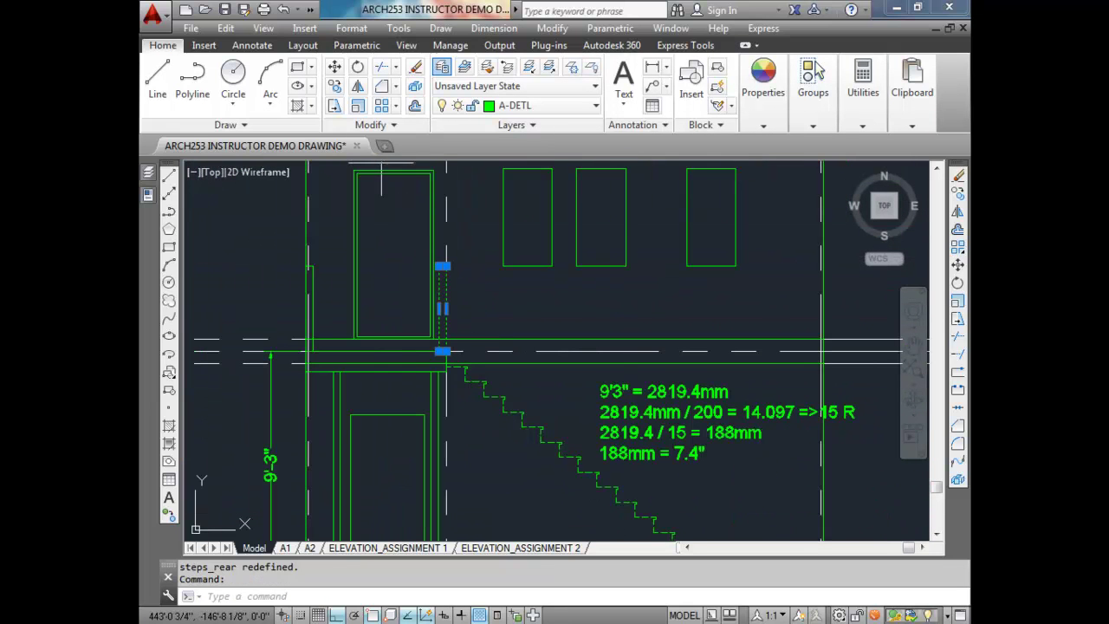
text(co)
key(Return)
scroll(438, 357, up, 3)
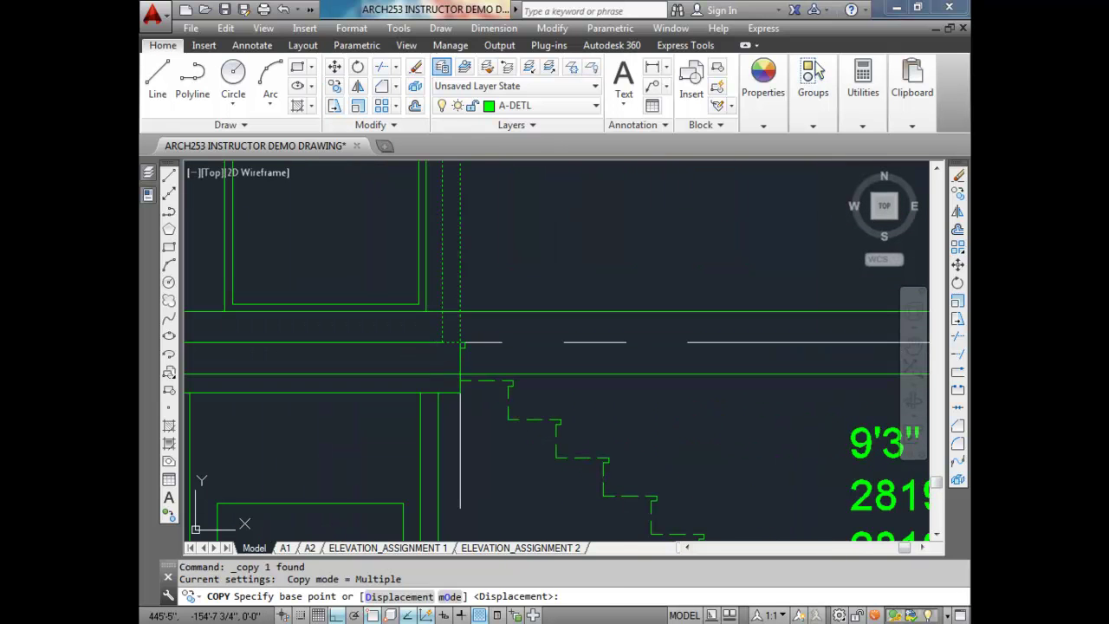
click(440, 342)
scroll(440, 339, down, 4)
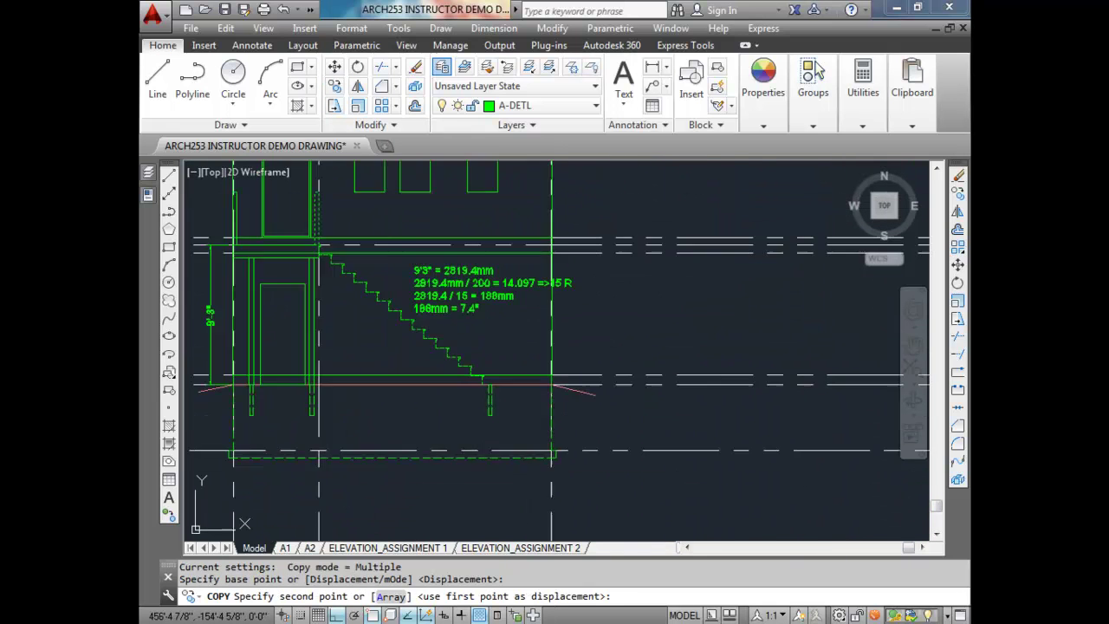
scroll(485, 368, up, 4)
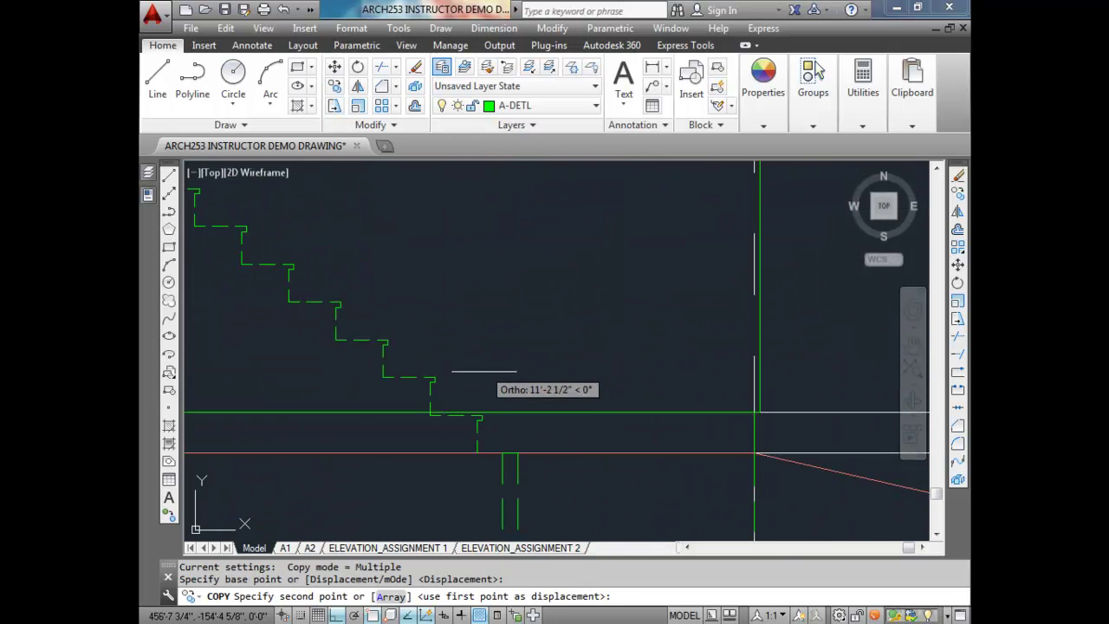
click(476, 452)
key(Escape)
key(Escape)
scroll(481, 391, down, 2)
scroll(482, 391, up, 2)
Step: Move the copied post slightly right so it sits just past the last step
click(500, 307)
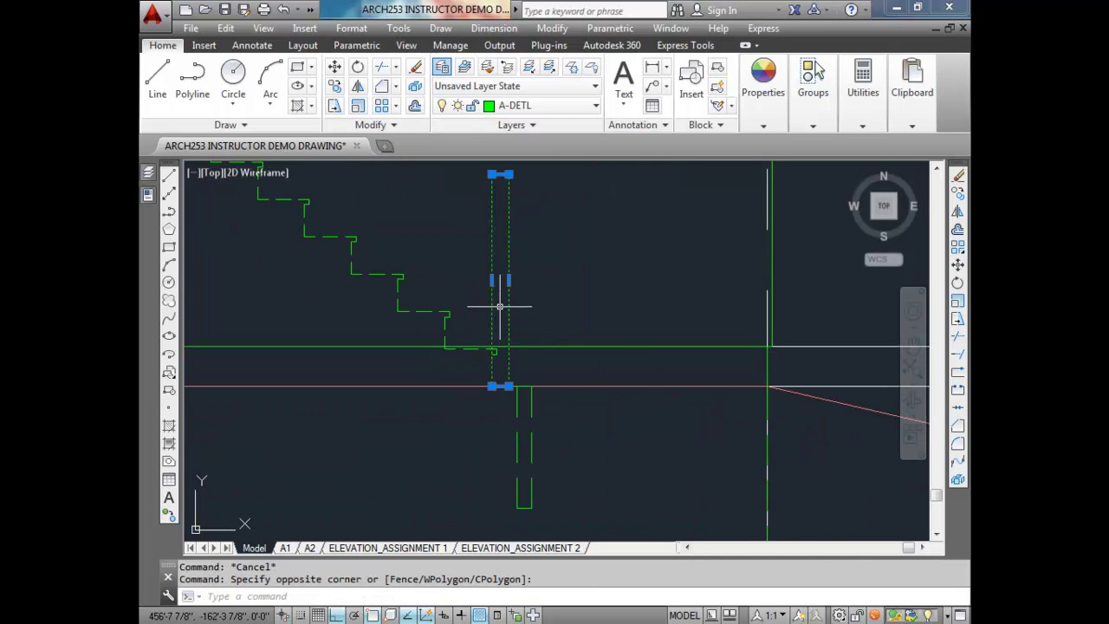
text(m)
key(Return)
click(551, 294)
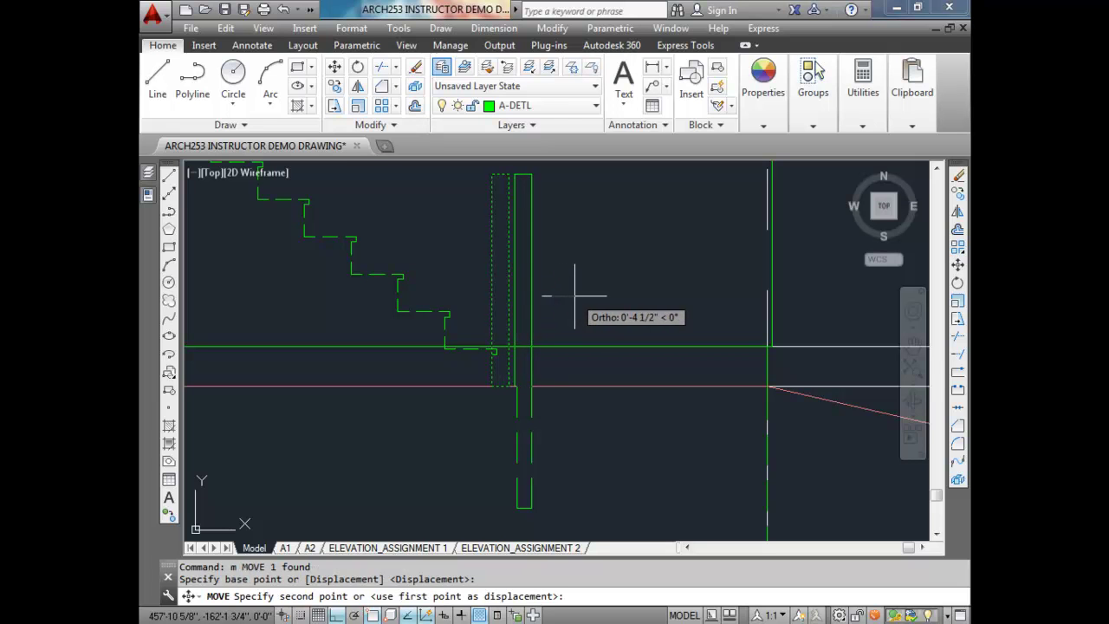
click(574, 295)
key(Escape)
key(Escape)
scroll(518, 395, down, 3)
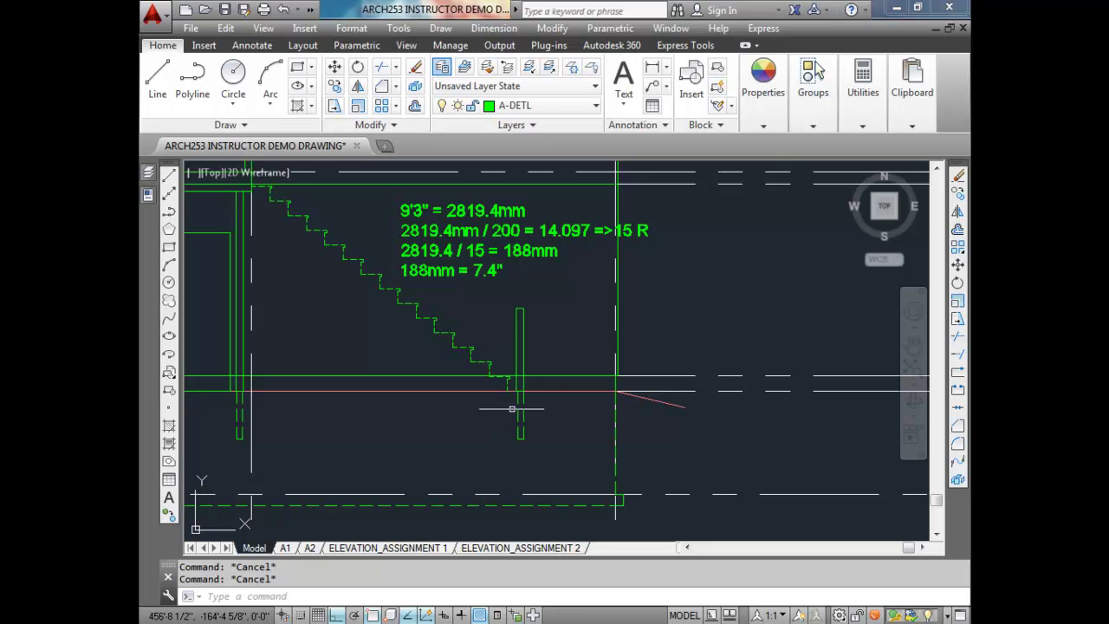
Step: Frame the whole stair in view and save the drawing
mouse_move(445, 354)
middle_down()
mouse_move(490, 433)
mouse_move(494, 465)
middle_up()
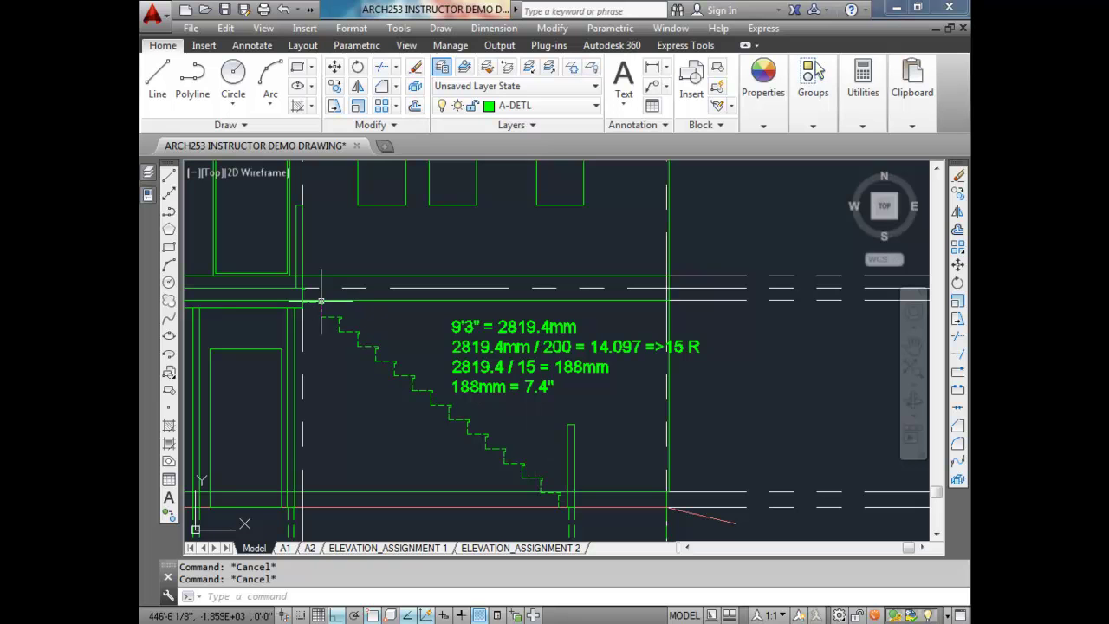
middle_drag(304, 304, 324, 294)
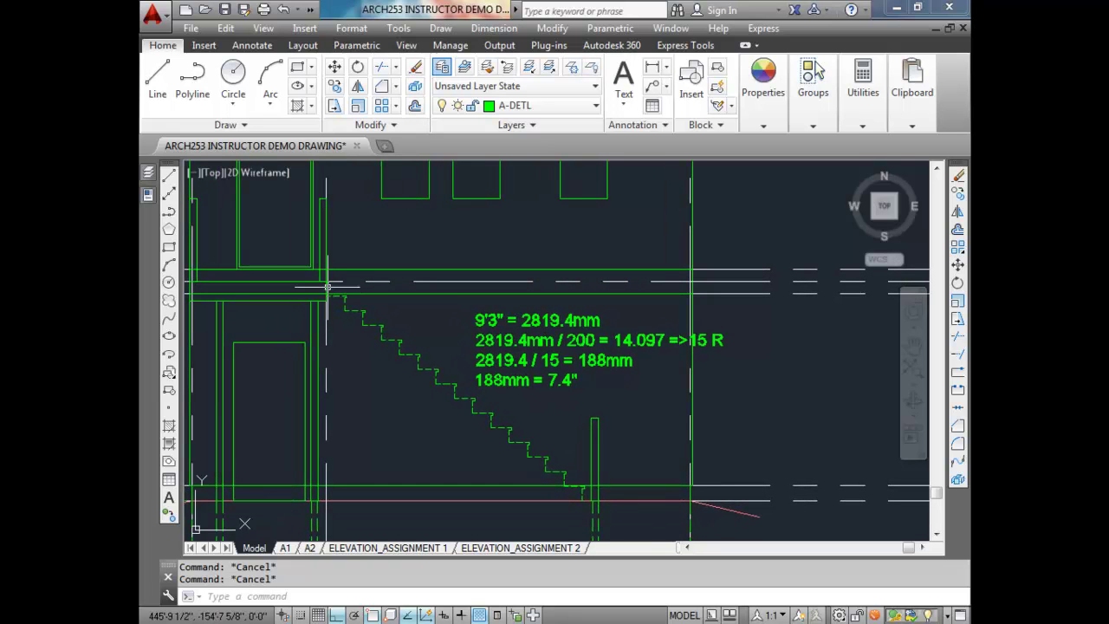
key(ctrl+s)
scroll(343, 281, up, 2)
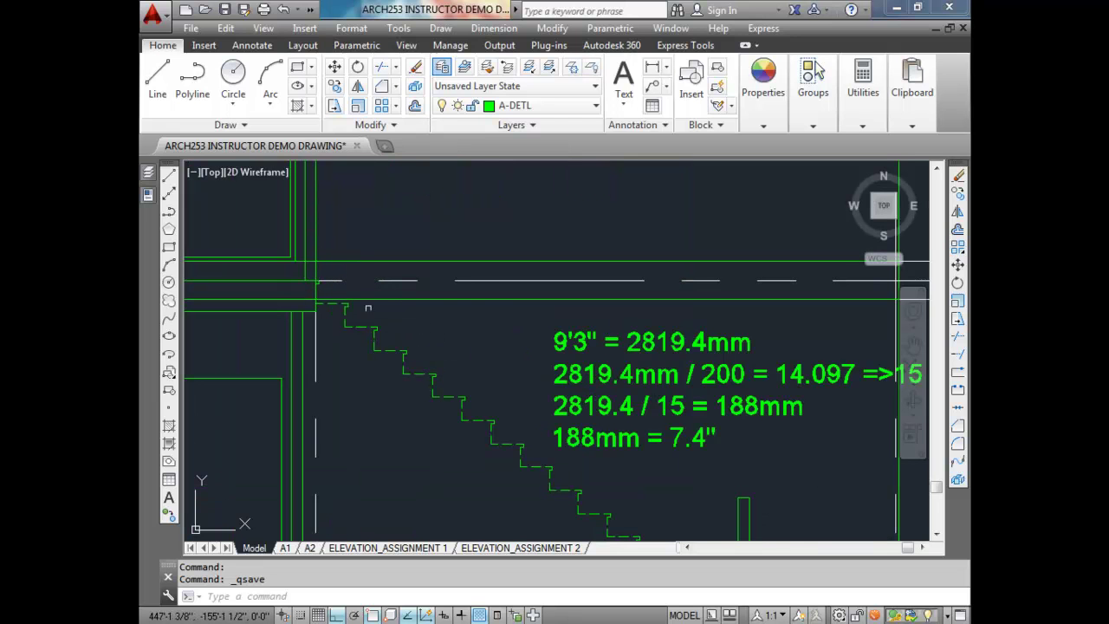
Step: Draw a 3-unit line from the landing endpoint
key(l)
key(Return)
scroll(338, 282, up, 3)
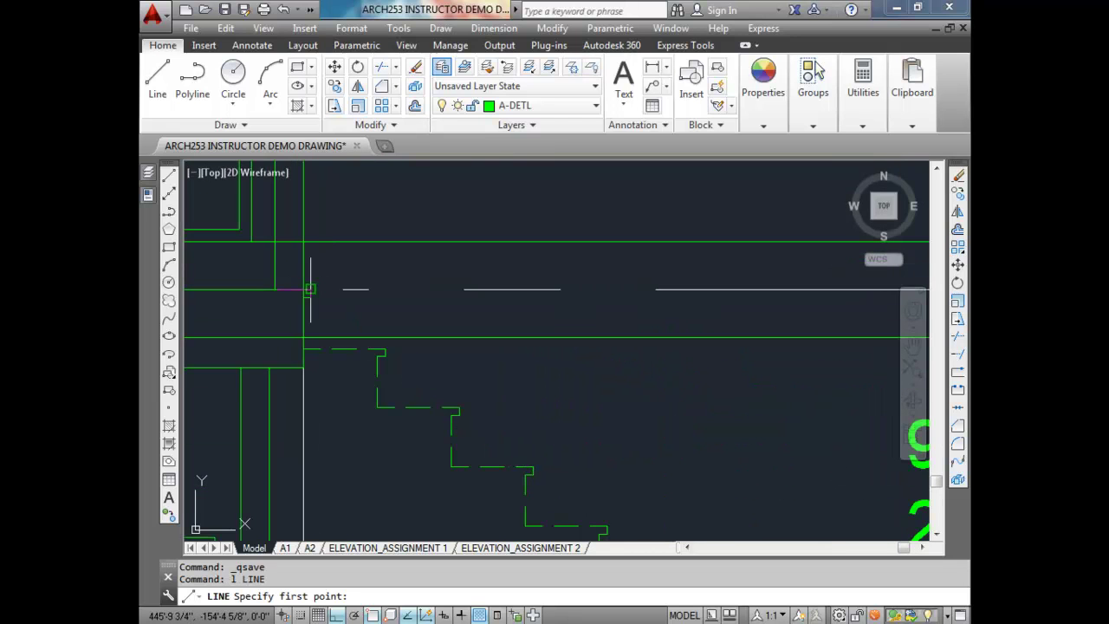
click(303, 289)
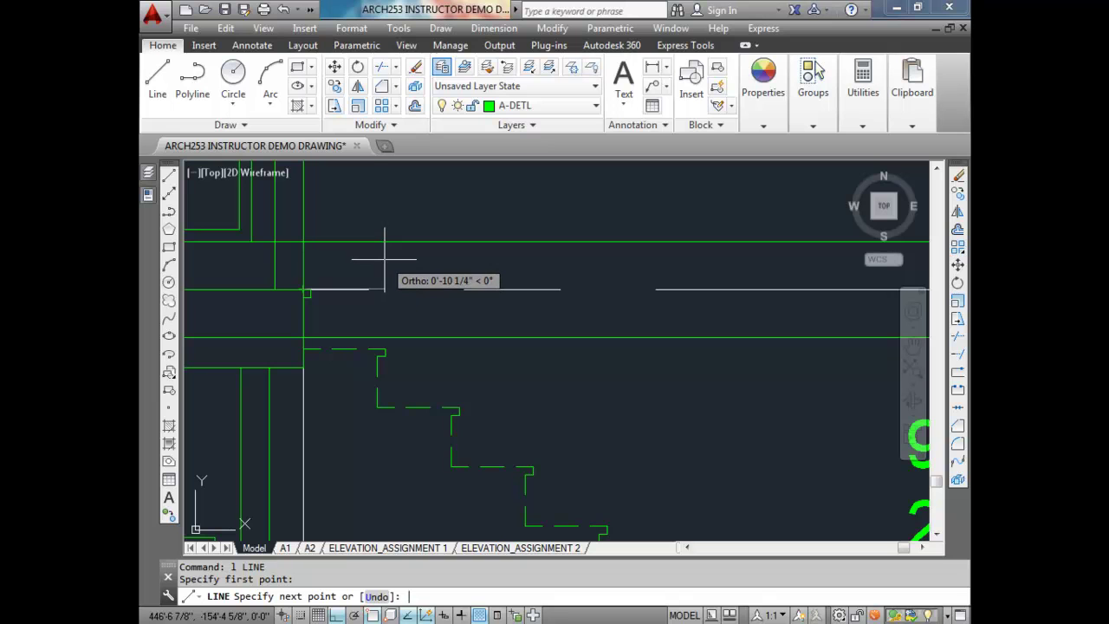
text(3)
key(Return)
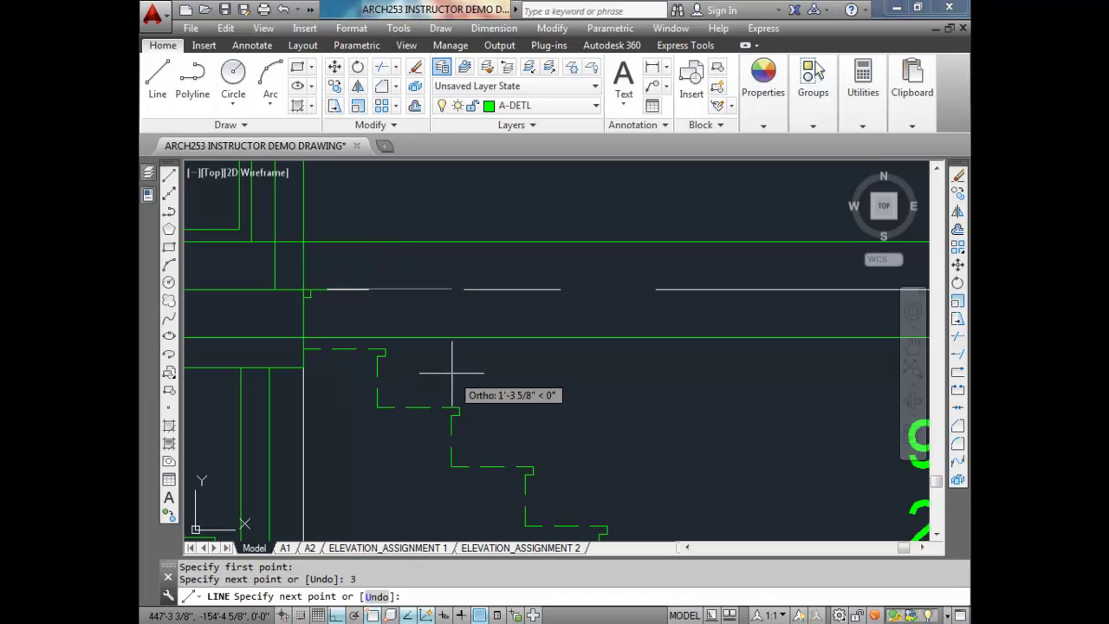
key(Escape)
Step: Draw a diagonal along the step nosings and move it to start at the landing corner
key(Return)
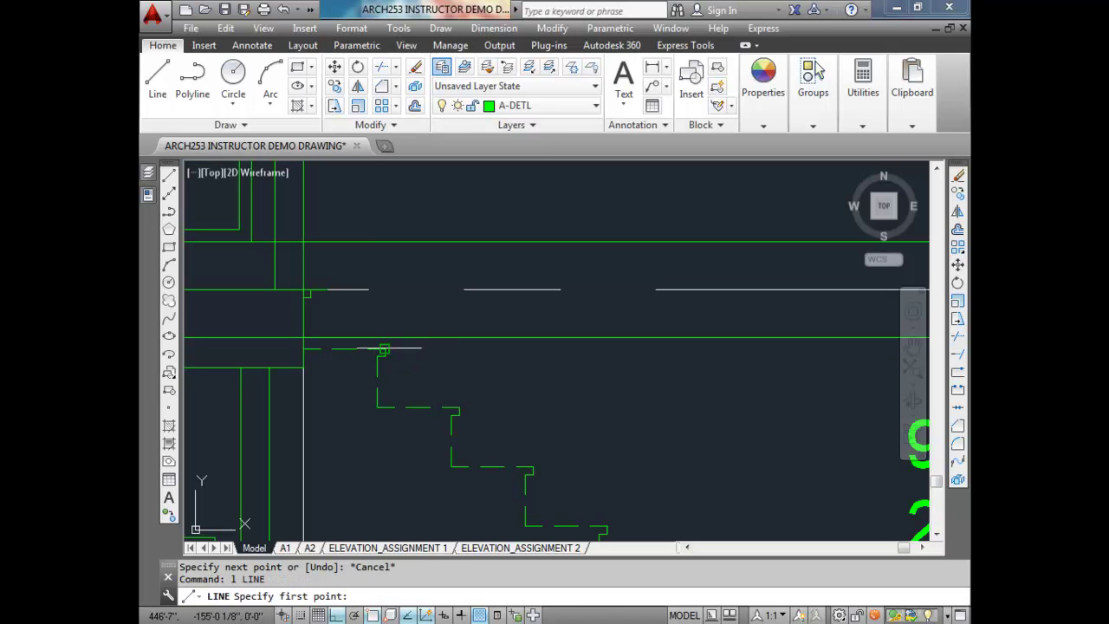
click(386, 350)
key(Escape)
click(422, 376)
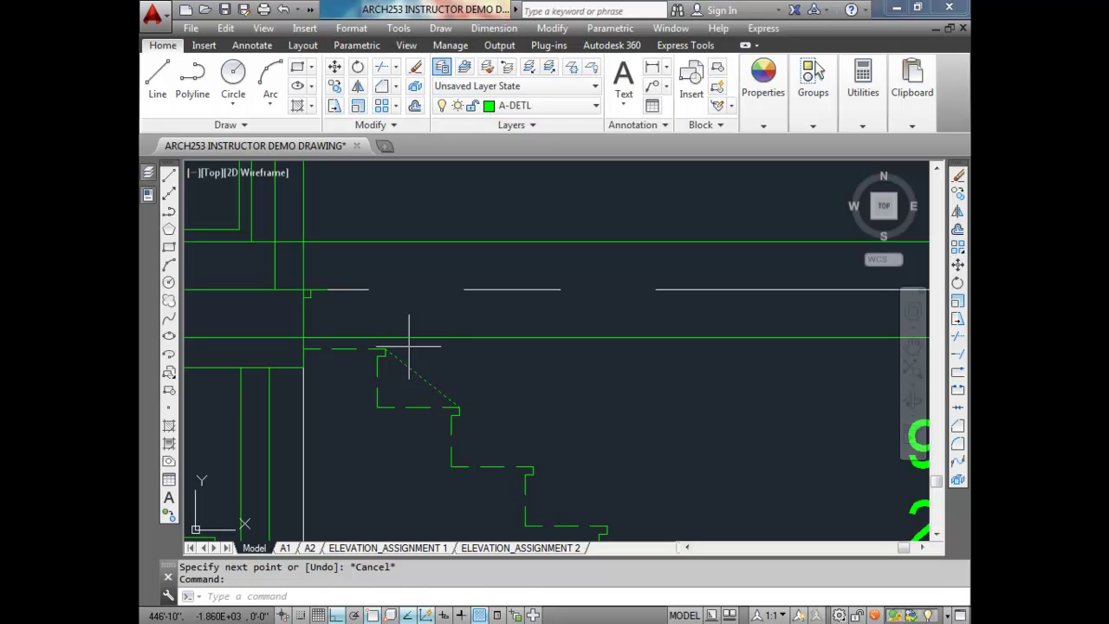
text(m)
key(Return)
click(382, 349)
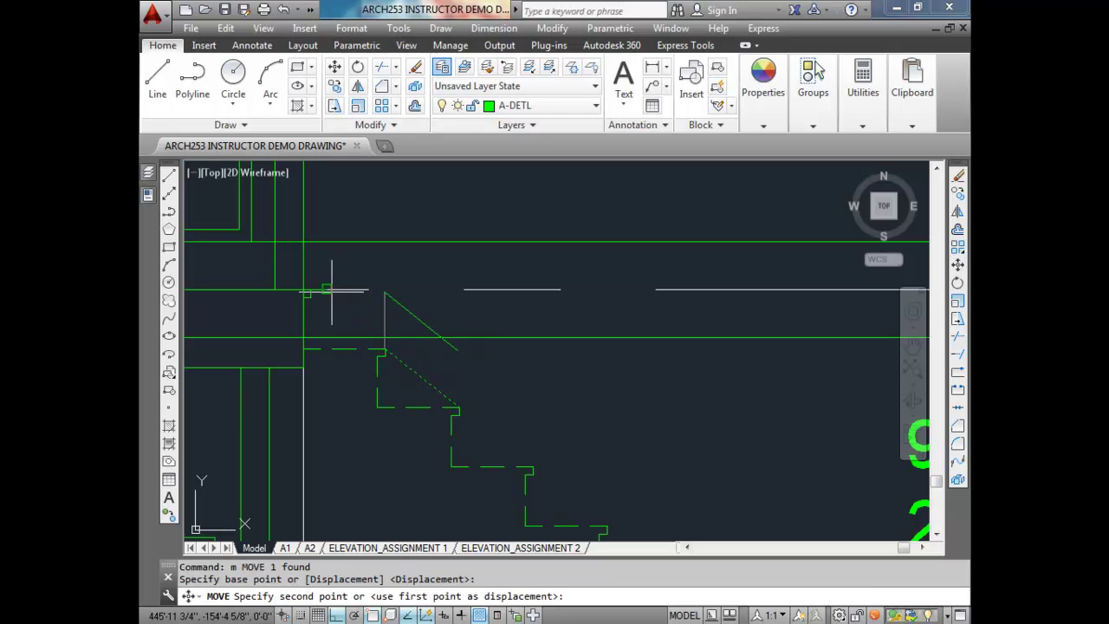
click(371, 326)
key(Escape)
key(Escape)
scroll(371, 328, down, 4)
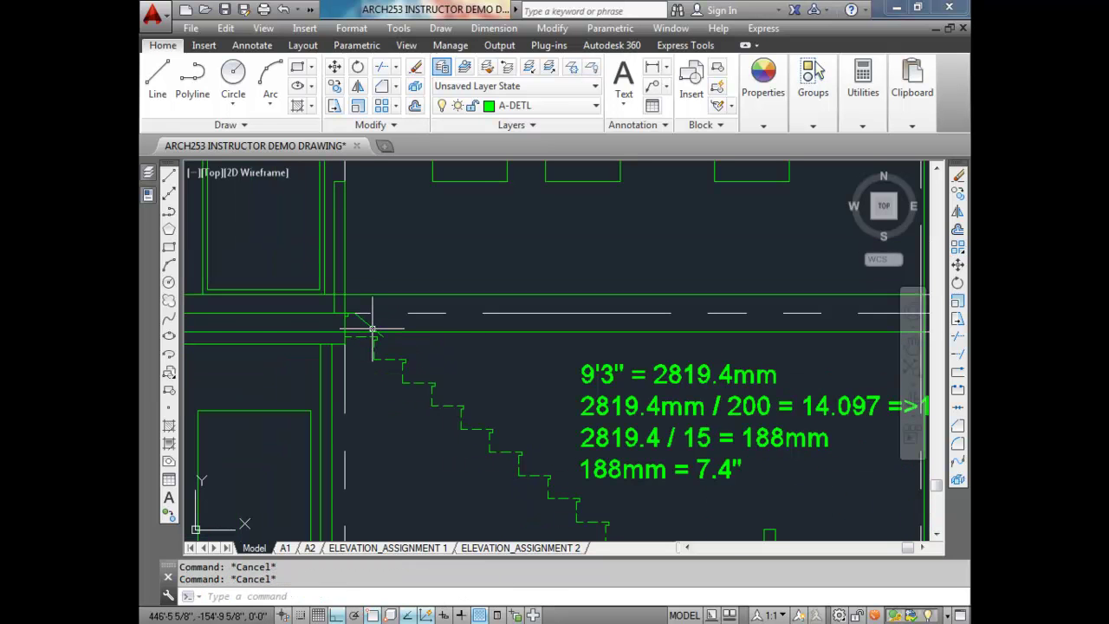
Step: Trim the diagonal stair line so it runs along the nosings from the landing to the foot post
middle_drag(372, 306, 334, 216)
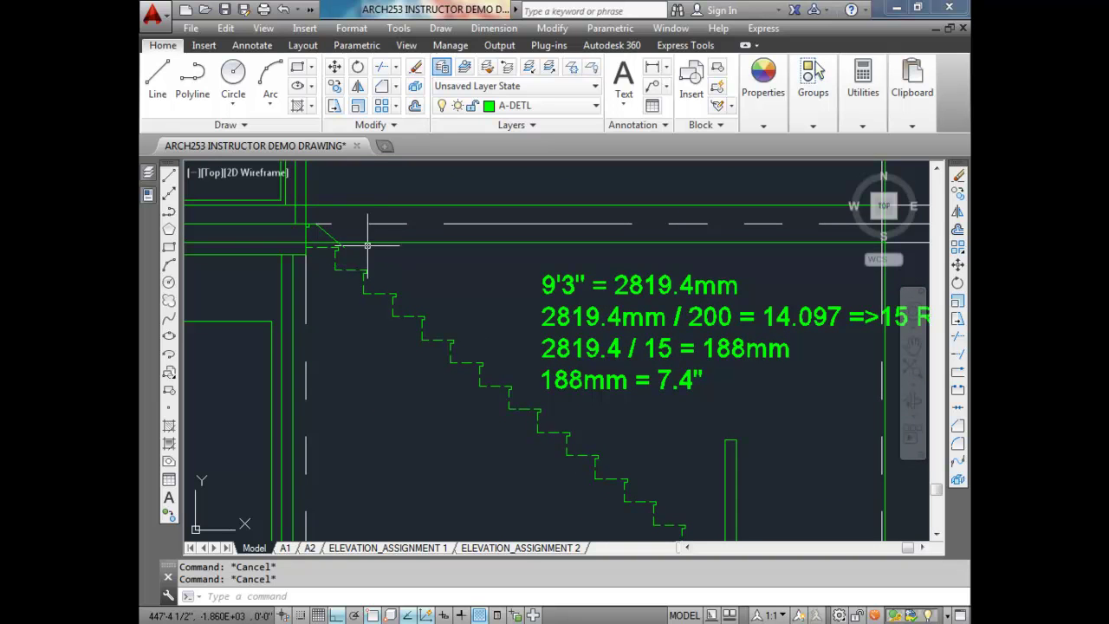
key(Return)
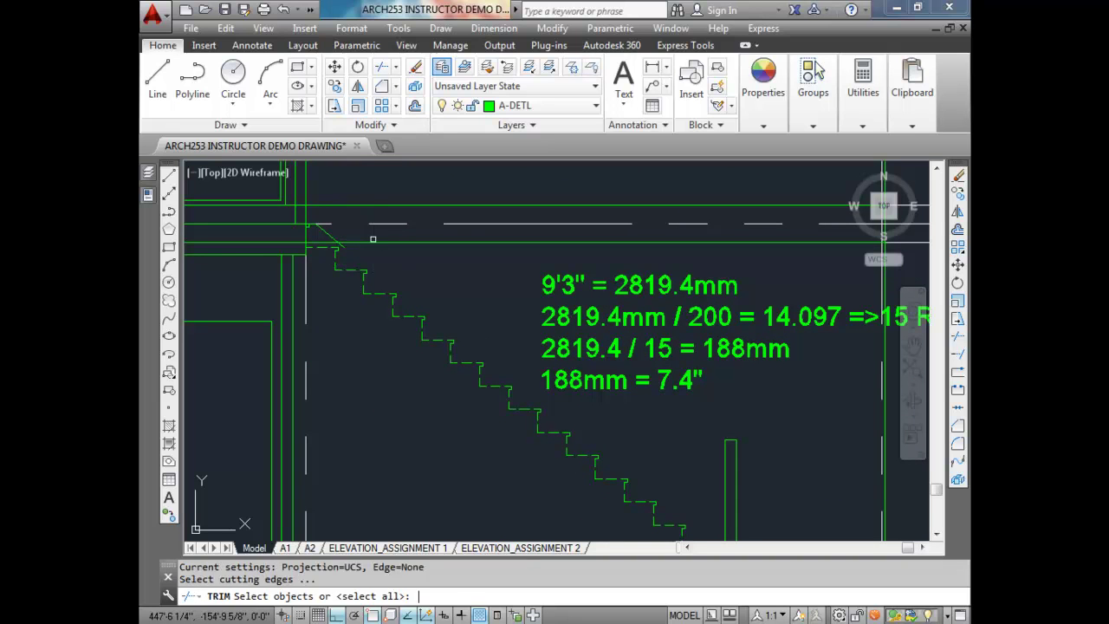
click(344, 249)
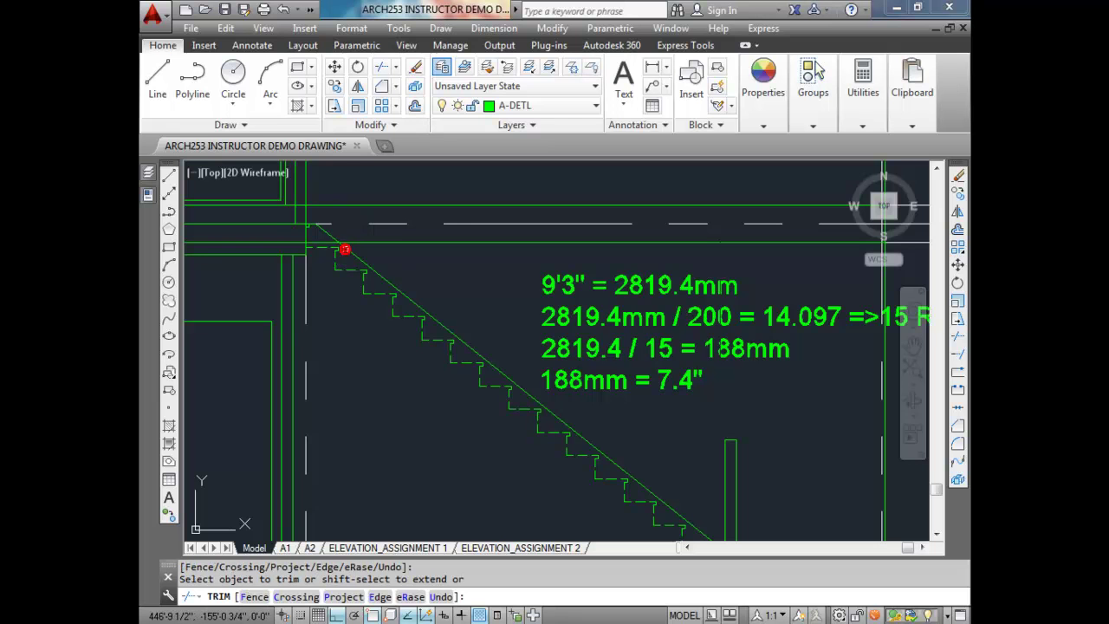
middle_drag(618, 372, 530, 259)
scroll(637, 426, up, 2)
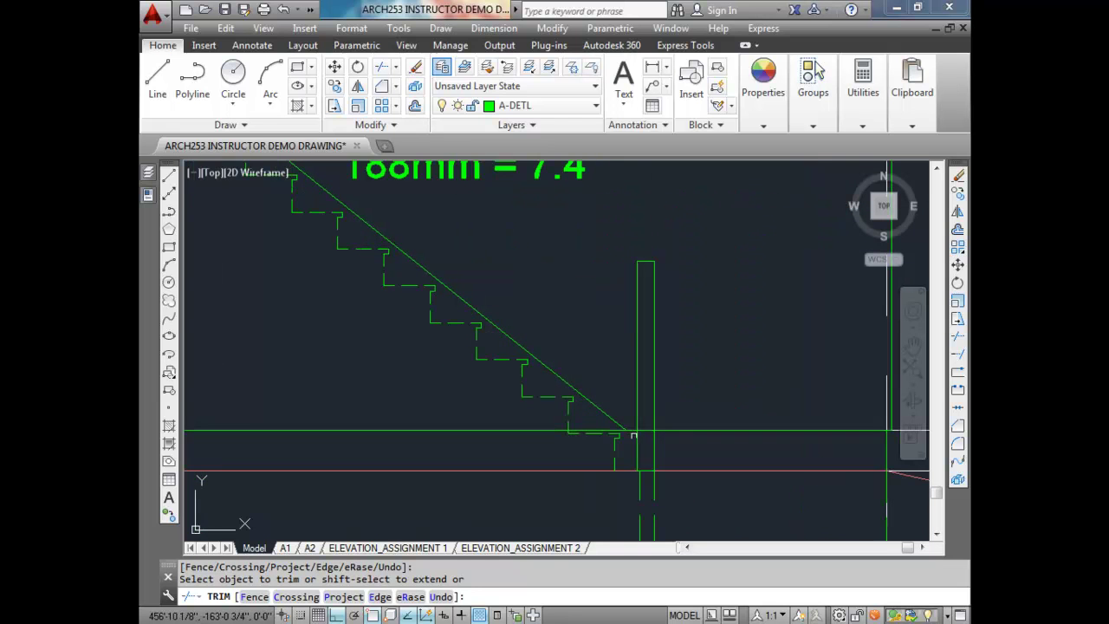
key(Escape)
scroll(519, 404, down, 3)
scroll(515, 355, up, 2)
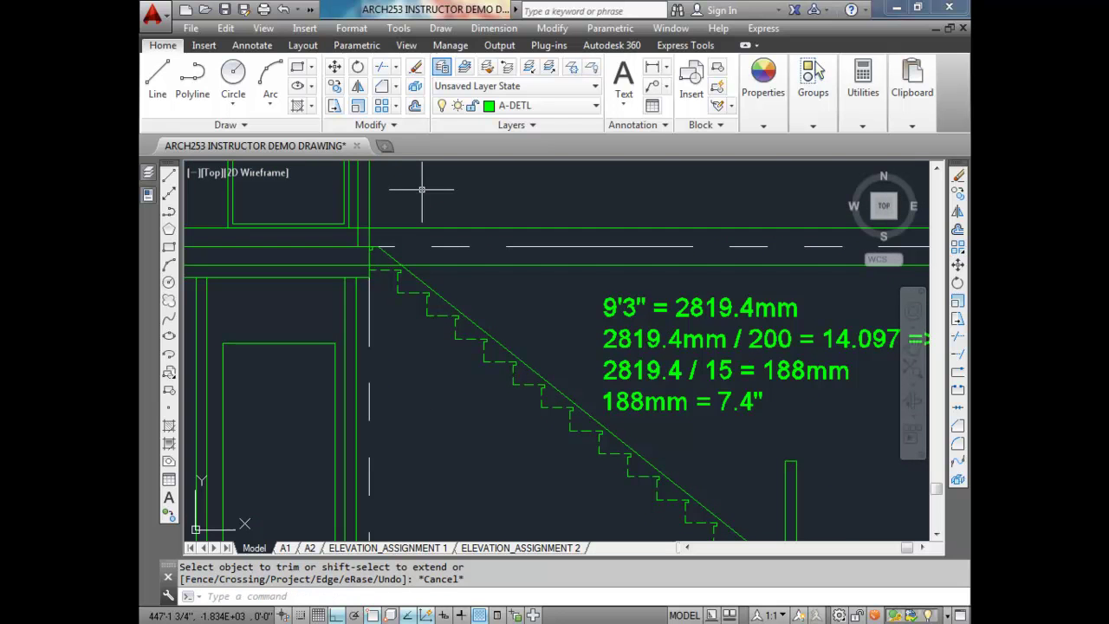
click(415, 104)
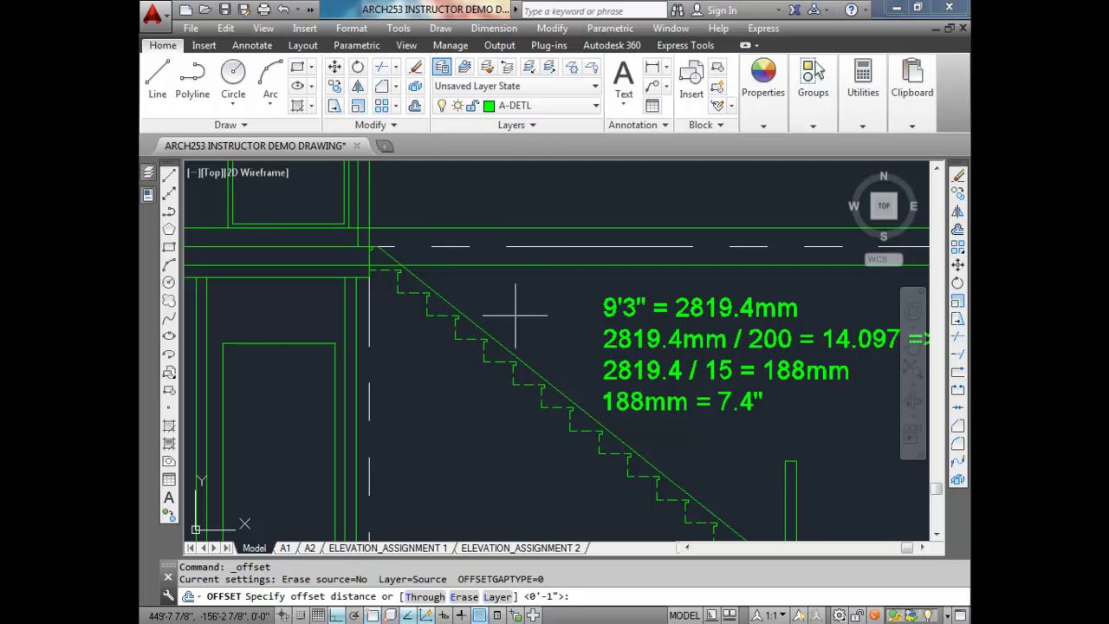
Step: Offset a copy of the diagonal stair line 9.25 to its lower-left side
key(Escape)
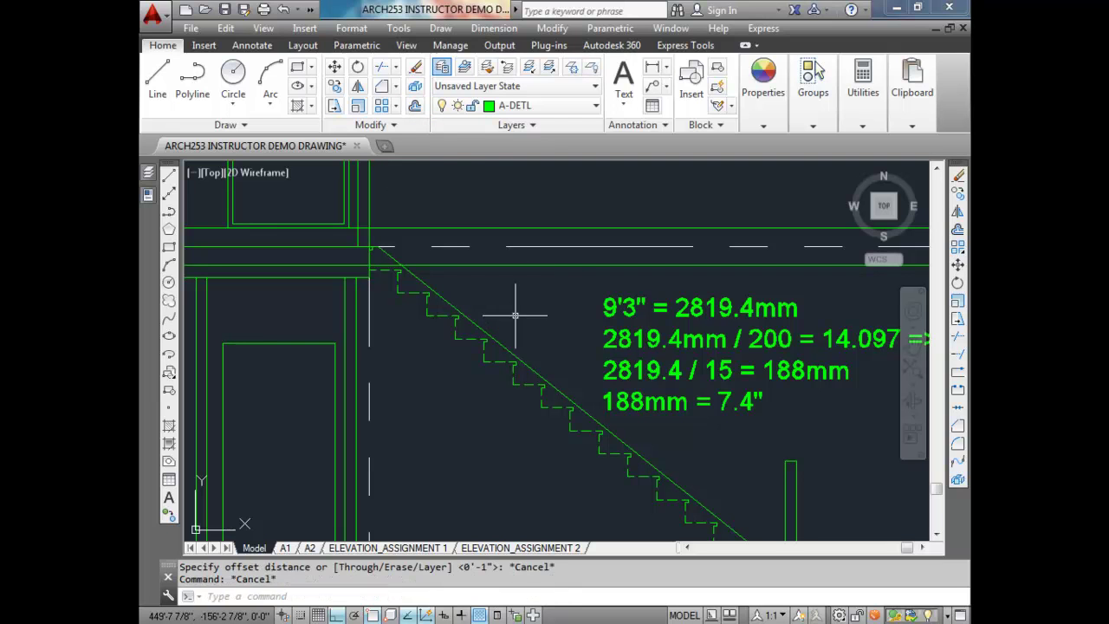
click(415, 105)
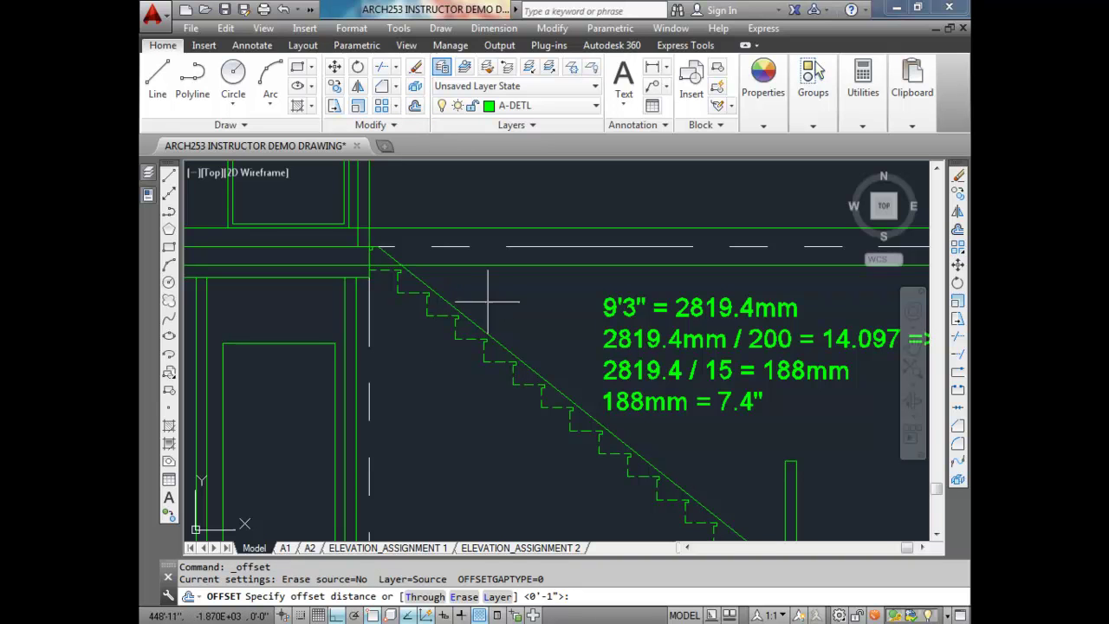
key(Return)
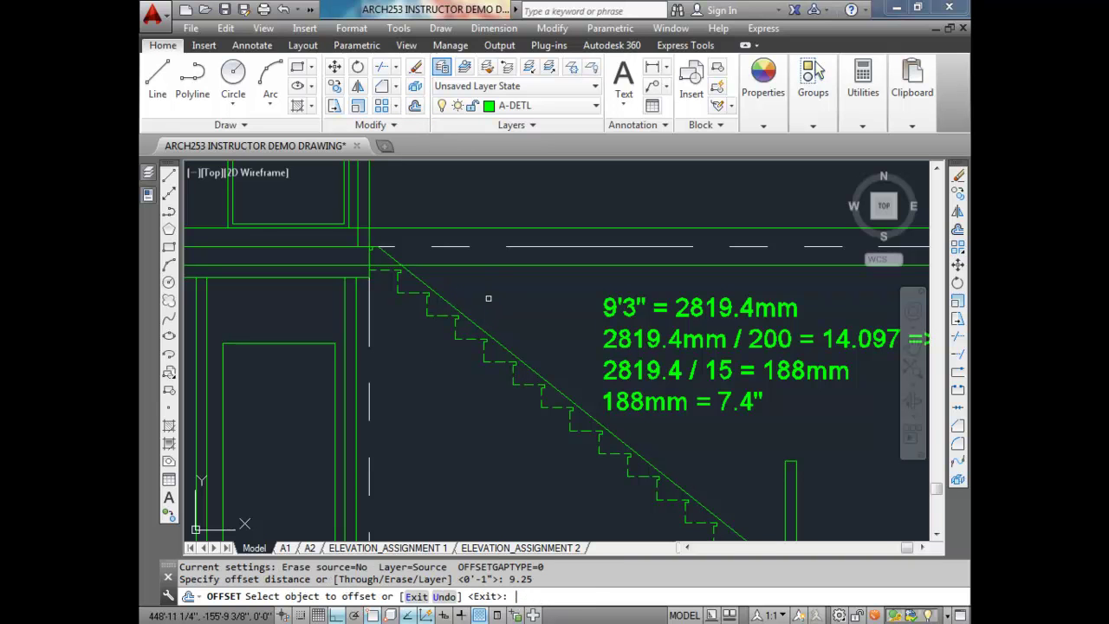
click(470, 321)
click(436, 389)
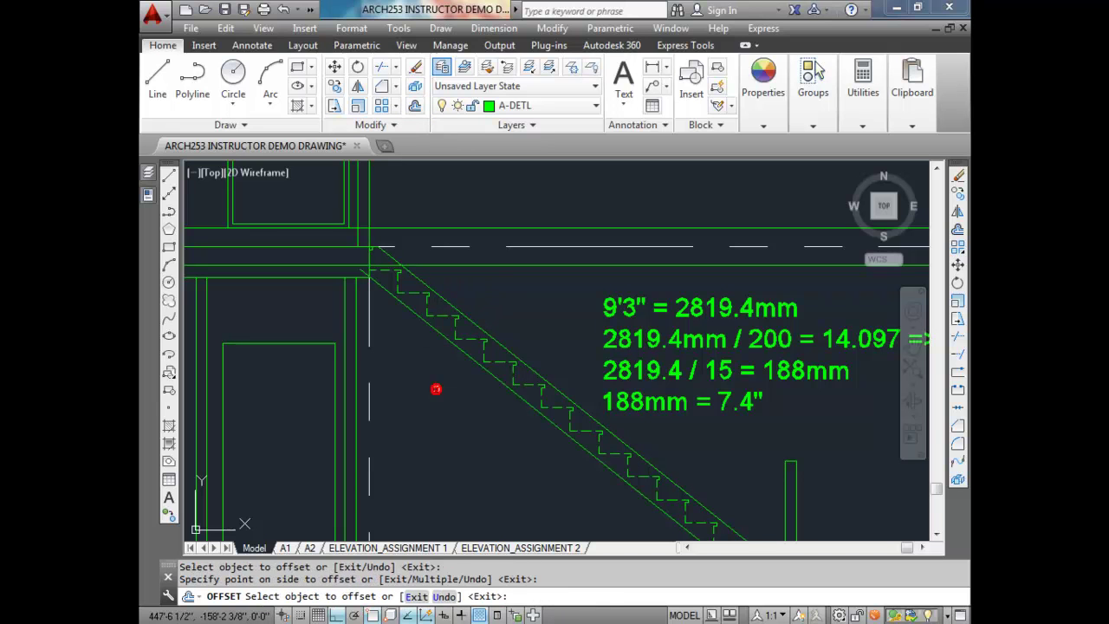
key(Escape)
Step: Delete the 9.25 offset copy of the stair line
scroll(471, 347, up, 4)
scroll(408, 421, down, 2)
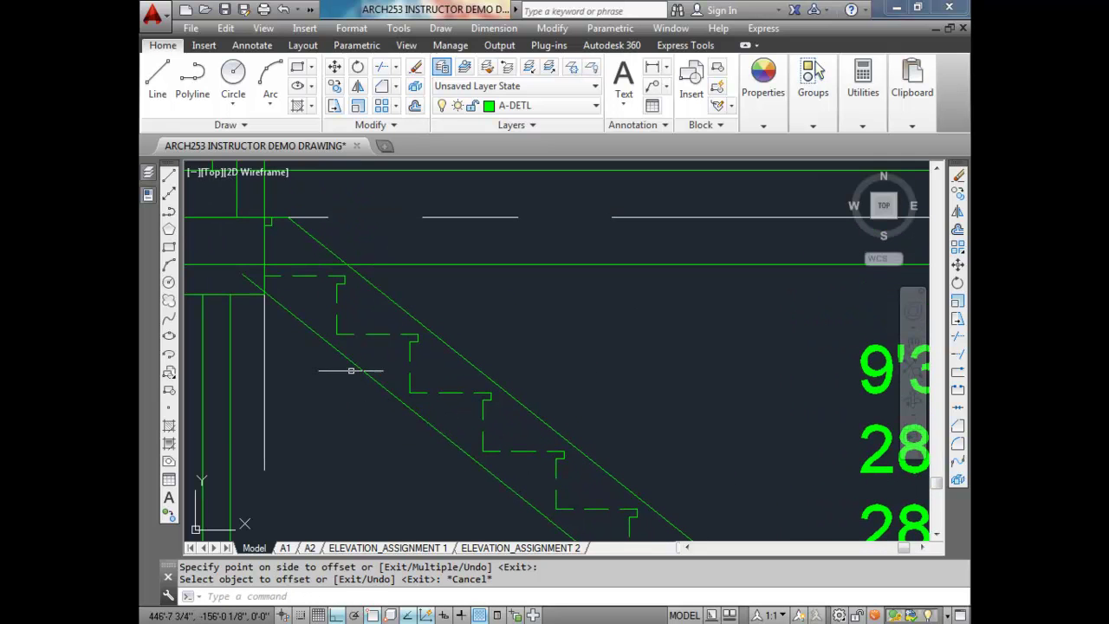
scroll(364, 373, down, 2)
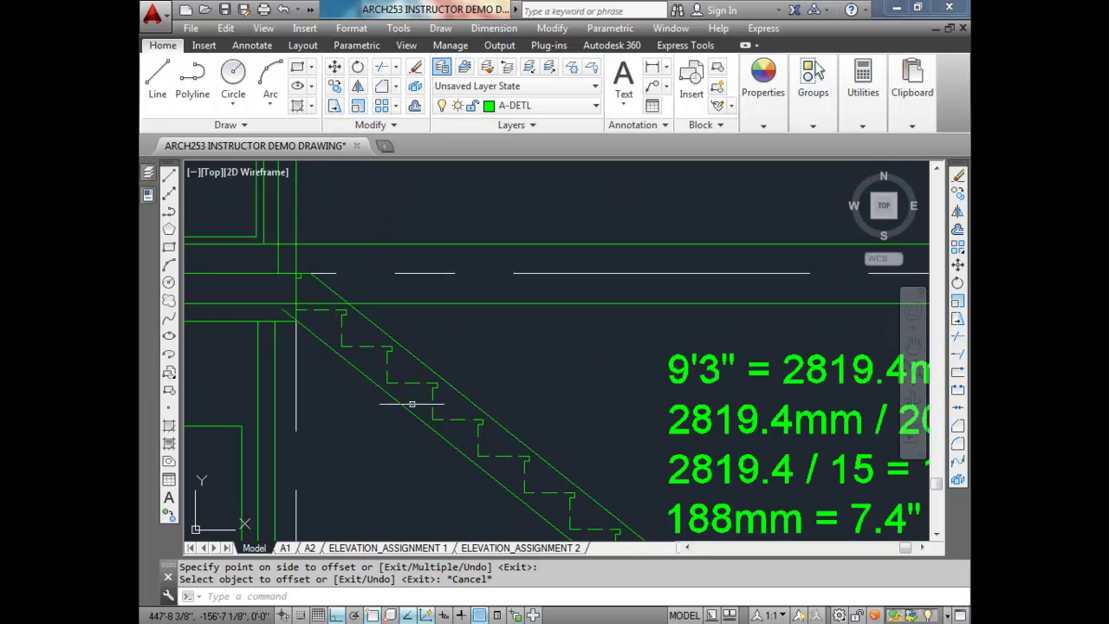
scroll(381, 312, down, 1)
scroll(381, 298, down, 2)
middle_drag(473, 374, 445, 285)
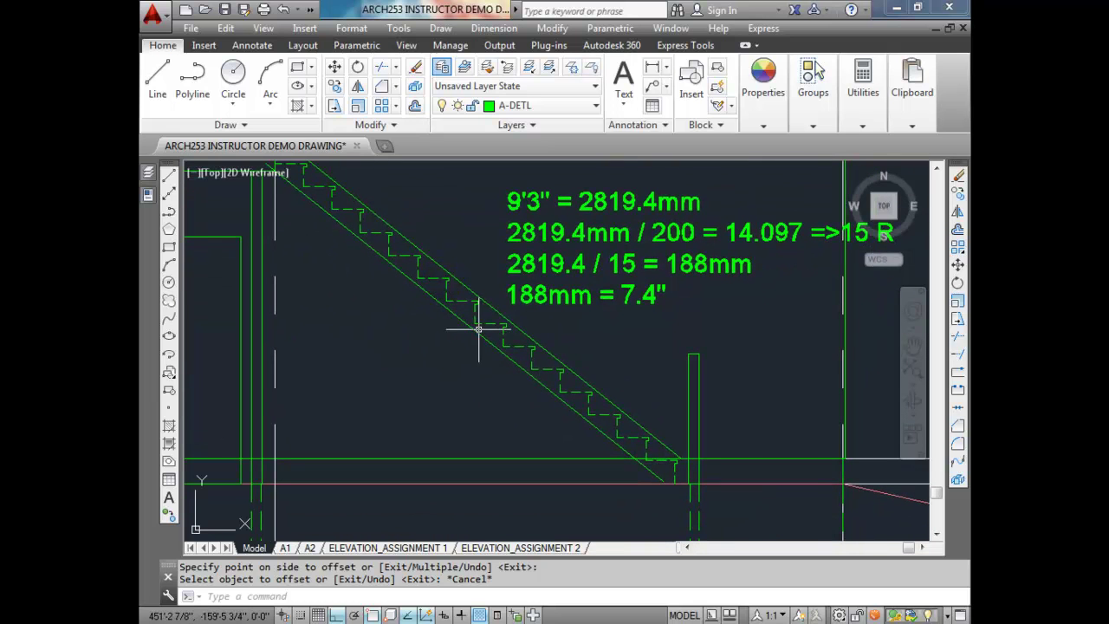
click(465, 318)
key(Delete)
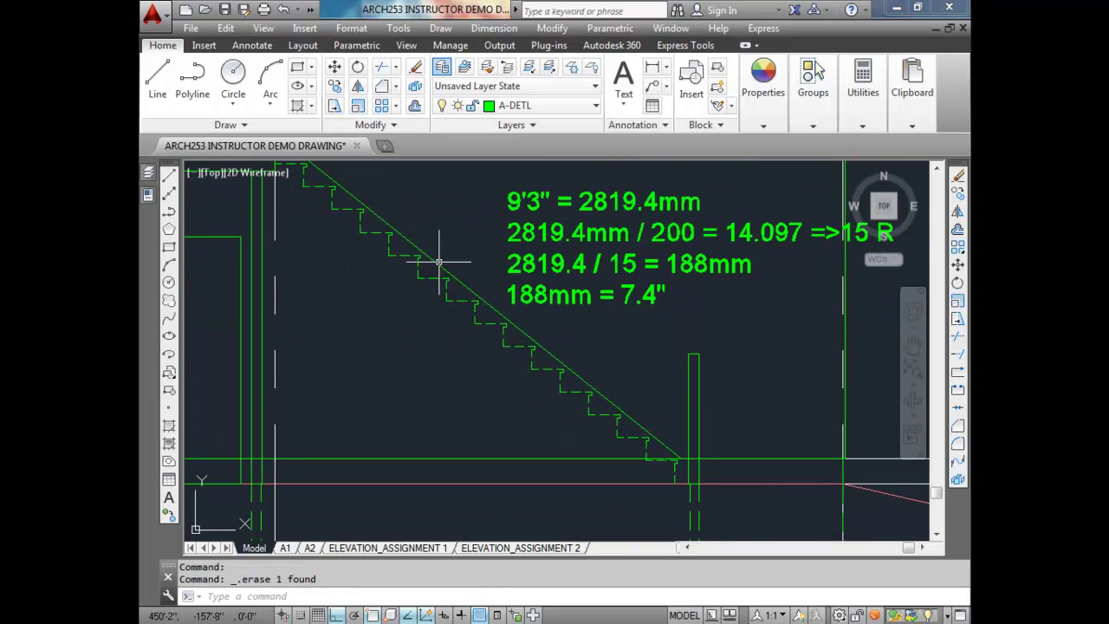
Step: Offset the diagonal nosing line 11.25 to the lower side for the rail thickness
middle_drag(445, 265, 433, 298)
click(415, 105)
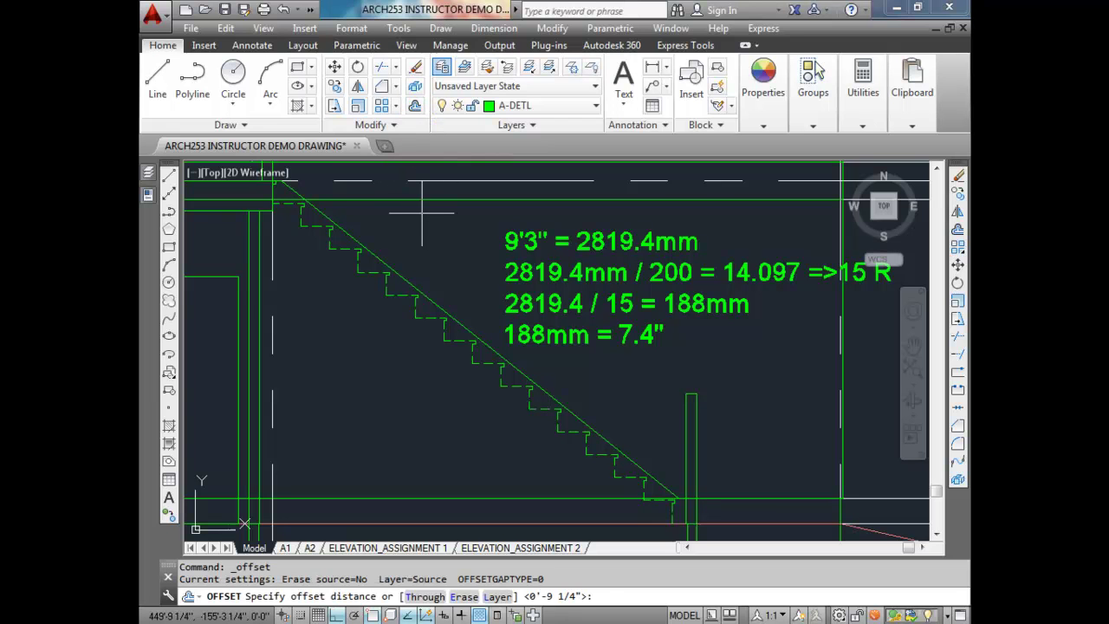
text(11.25)
key(Return)
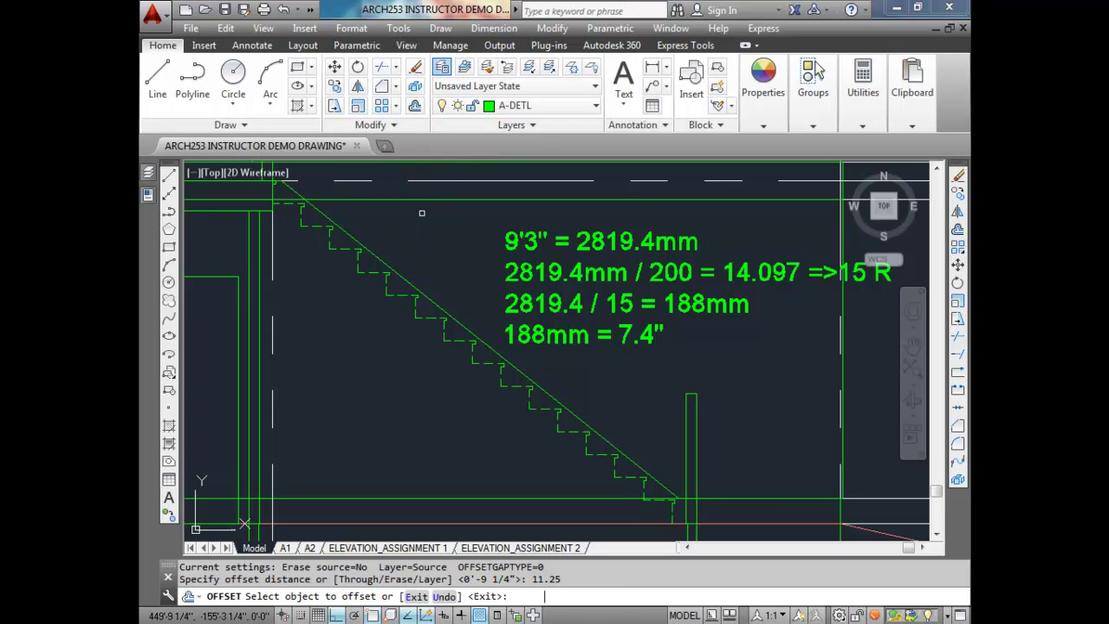
click(400, 276)
click(353, 322)
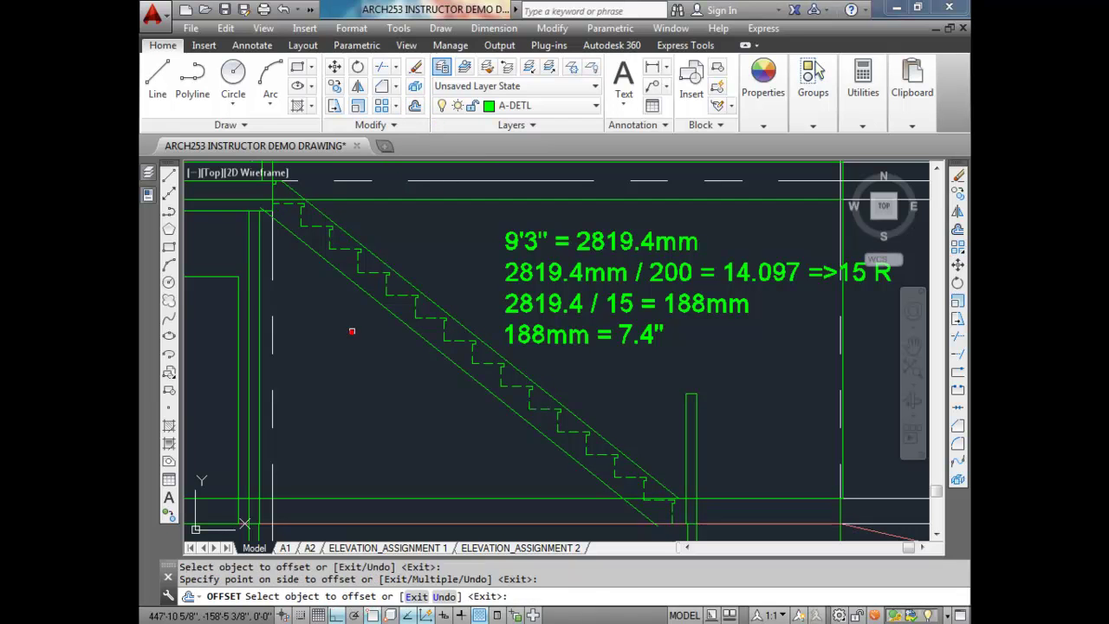
key(Escape)
Step: Inspect the new rail line's end, cancelling a stretch so the line stays unchanged
scroll(421, 322, down, 2)
scroll(470, 375, up, 2)
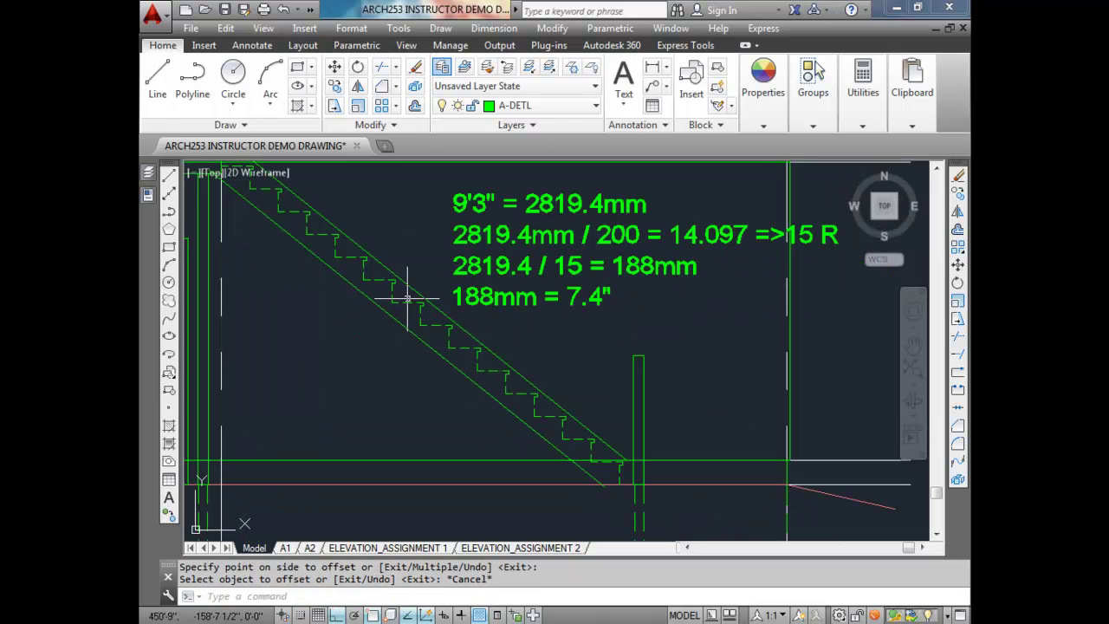
scroll(372, 312, down, 1)
scroll(325, 260, up, 1)
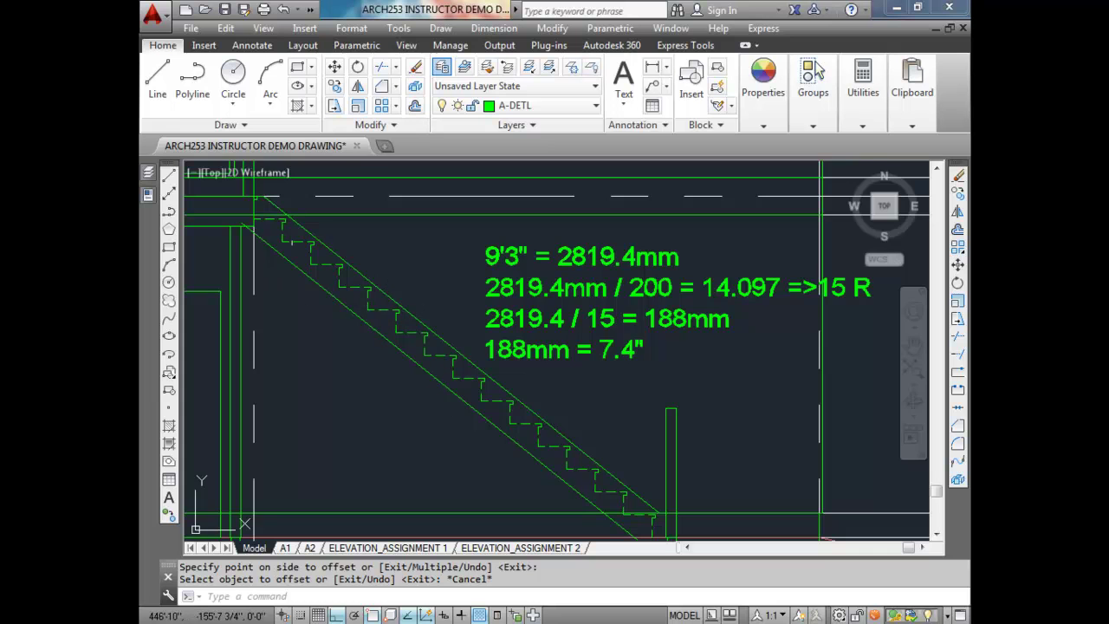
scroll(251, 230, up, 4)
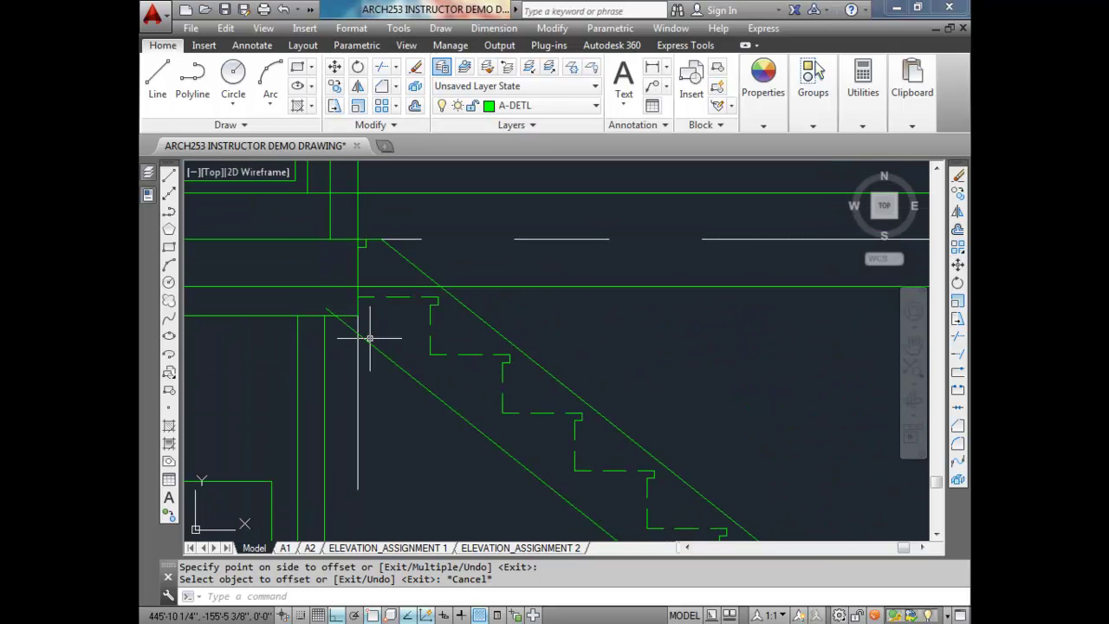
click(326, 308)
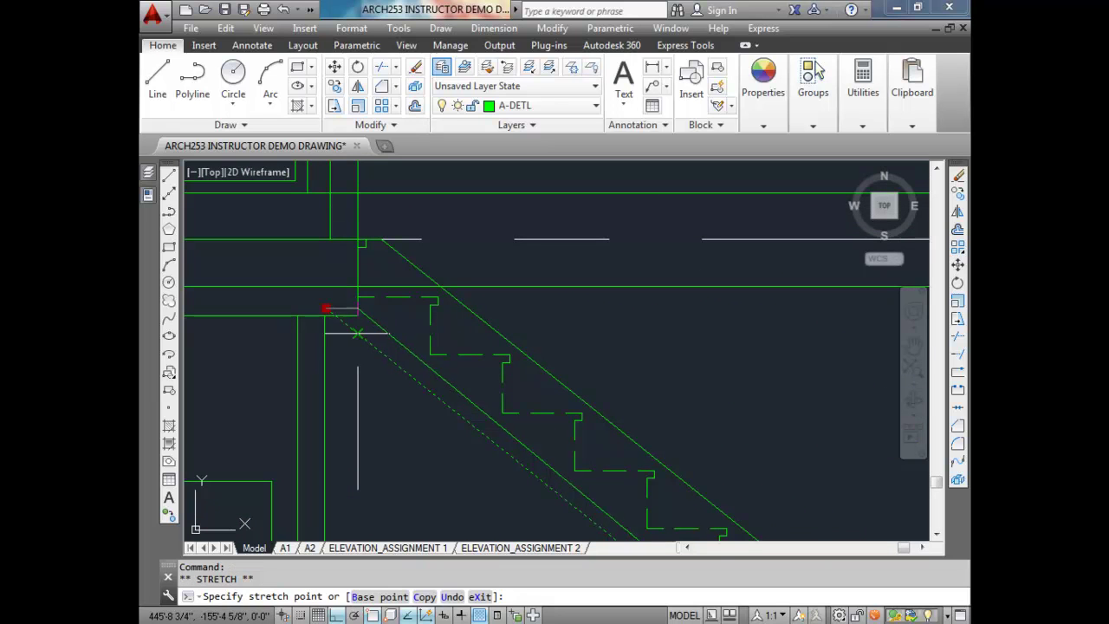
key(Escape)
Step: Find the lower endpoint of the lower diagonal rail line after abandoning a first line attempt
text(l)
key(Return)
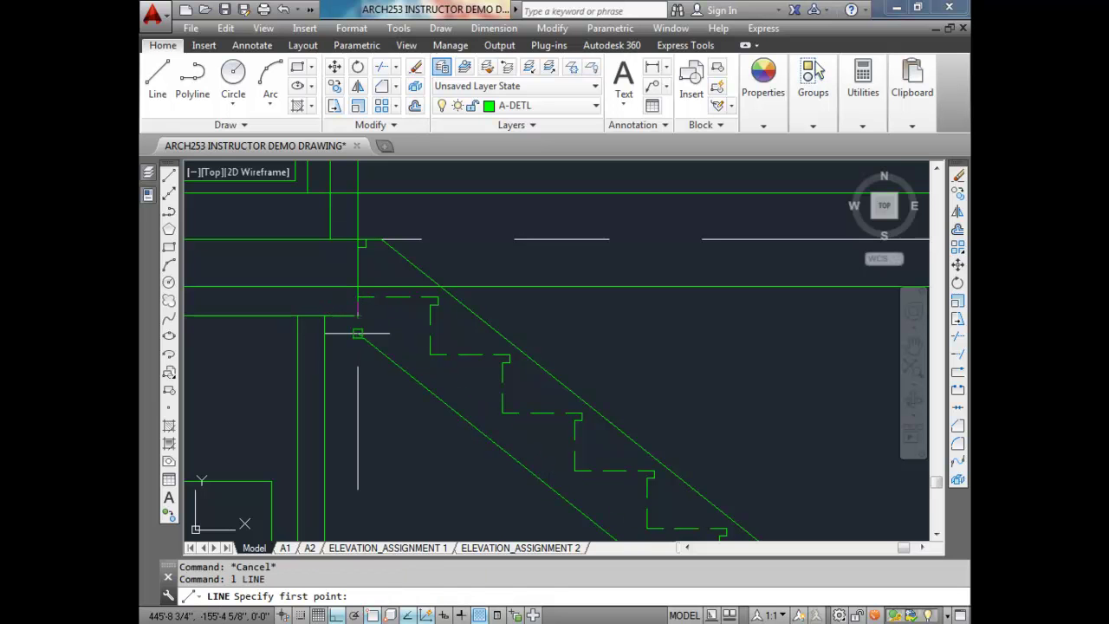
click(356, 333)
key(Escape)
scroll(353, 274, down, 3)
middle_drag(389, 317, 373, 293)
scroll(347, 275, down, 2)
scroll(512, 396, up, 6)
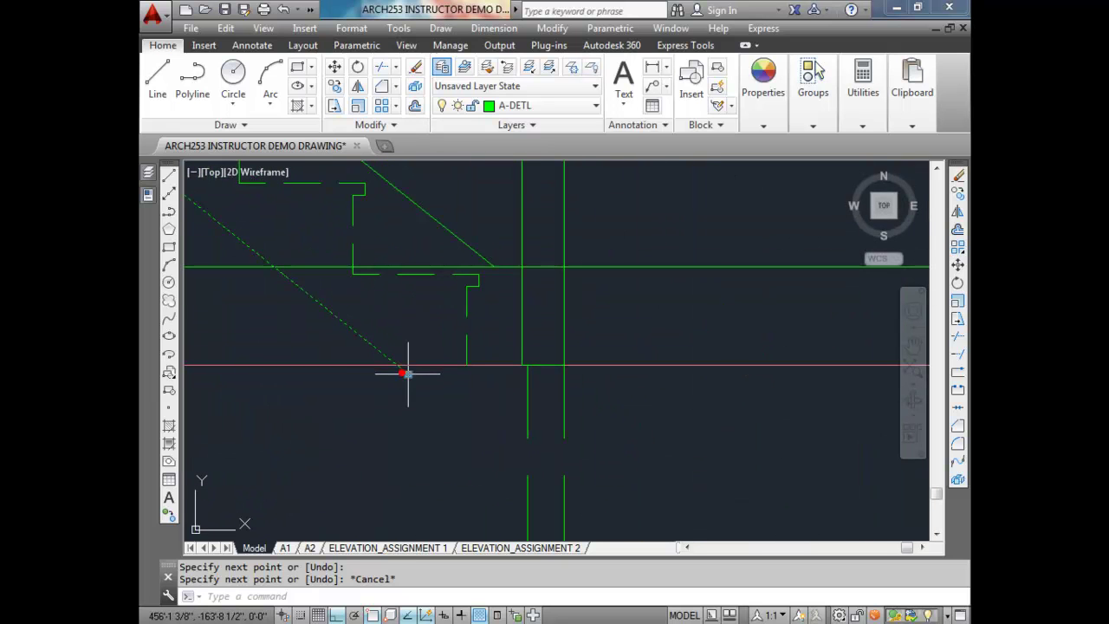
click(392, 360)
click(397, 365)
key(Escape)
key(Escape)
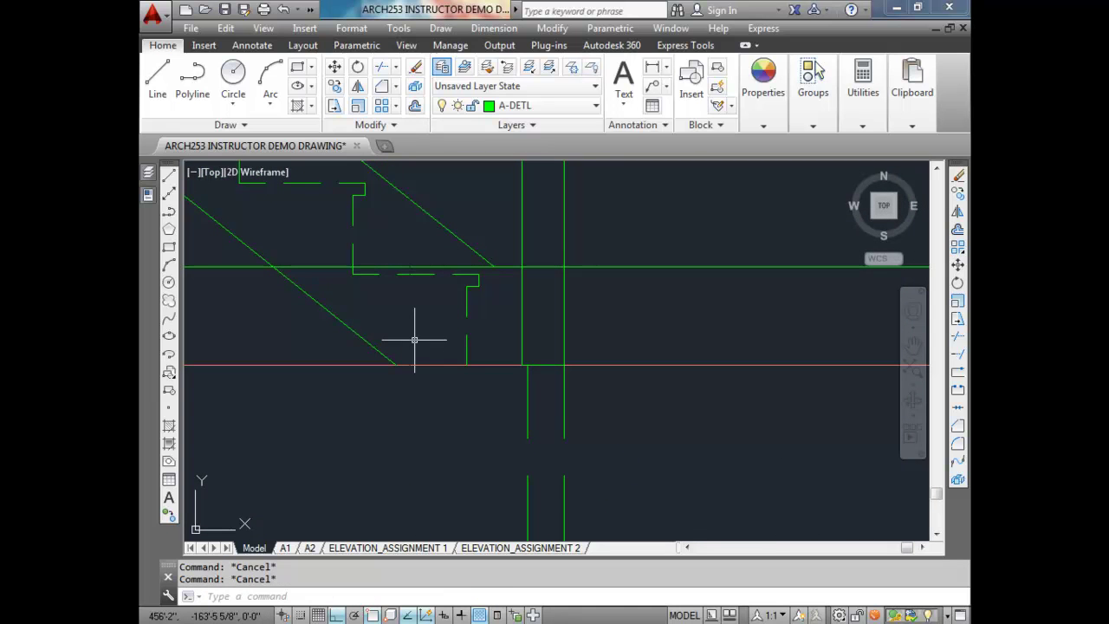
Step: Draw a vertical line from the upper rail's end down to the floor line
text(l)
key(Return)
click(396, 364)
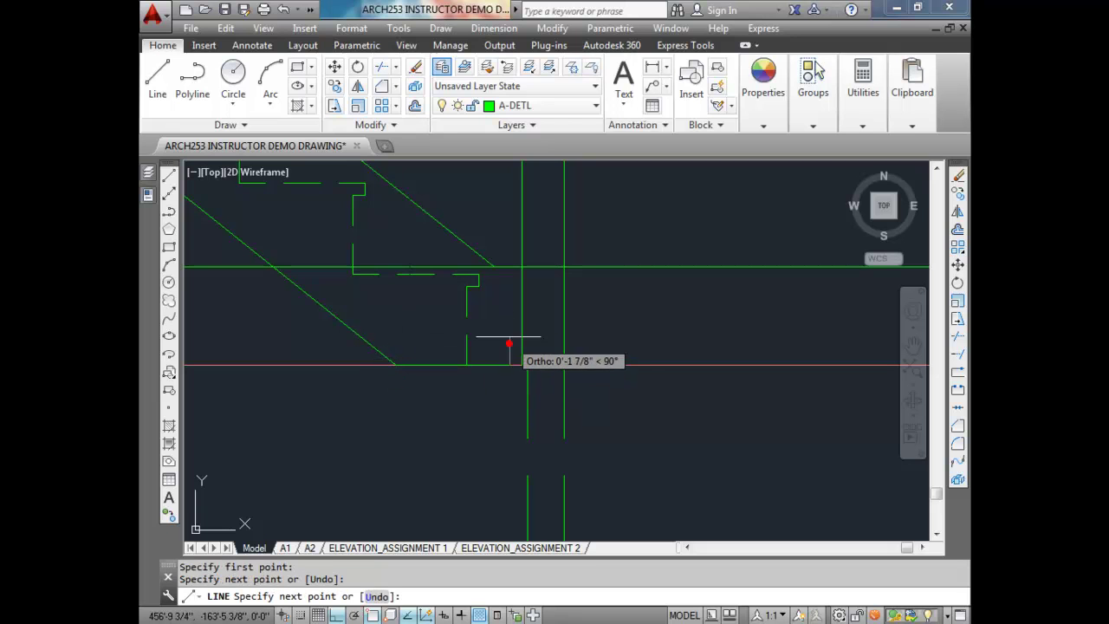
key(Escape)
text(l)
key(Return)
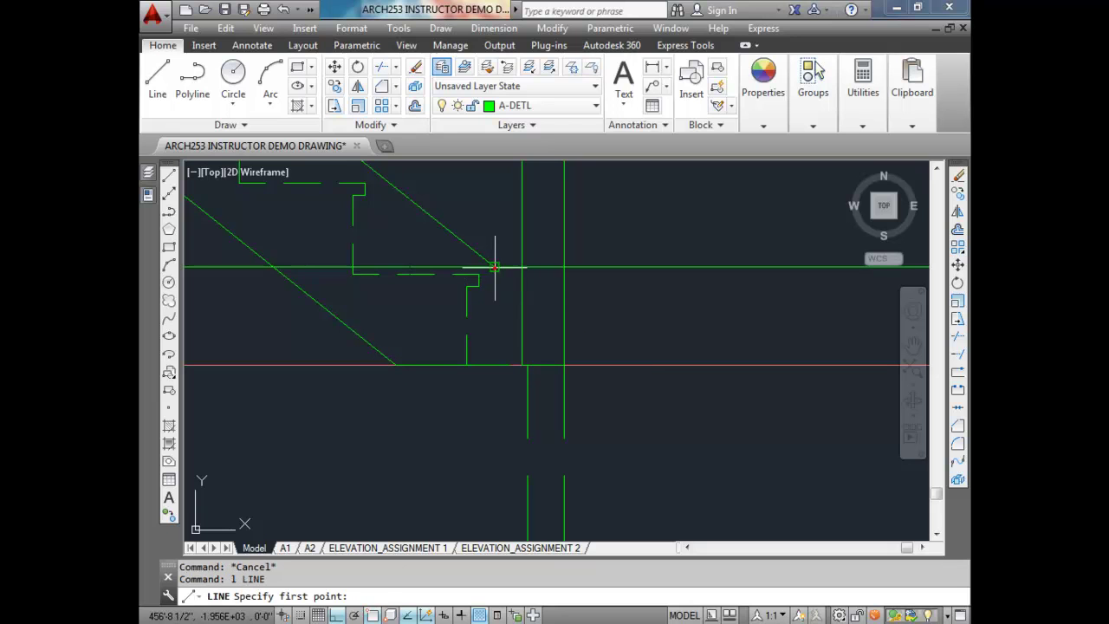
click(494, 266)
click(494, 364)
key(Escape)
key(Escape)
Step: Check the floor line's end point and bring the lower post into view
click(502, 366)
click(509, 364)
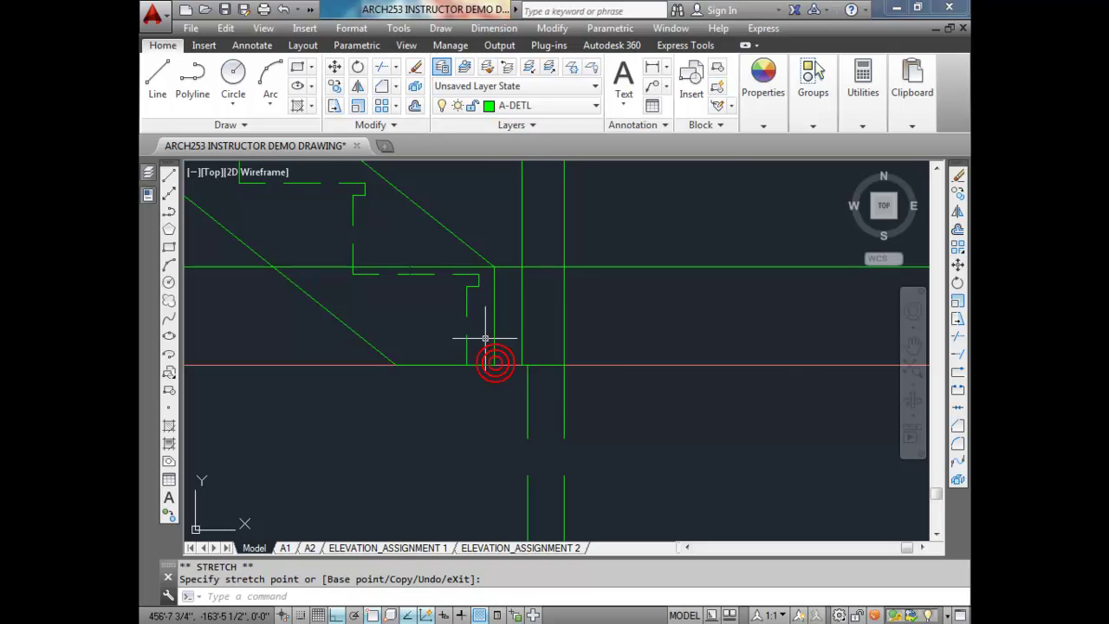
key(Escape)
key(Escape)
scroll(485, 346, down, 4)
middle_drag(506, 318, 512, 370)
Step: Window-select the post's two vertical lines and start a move, then cancel it
click(524, 318)
click(495, 304)
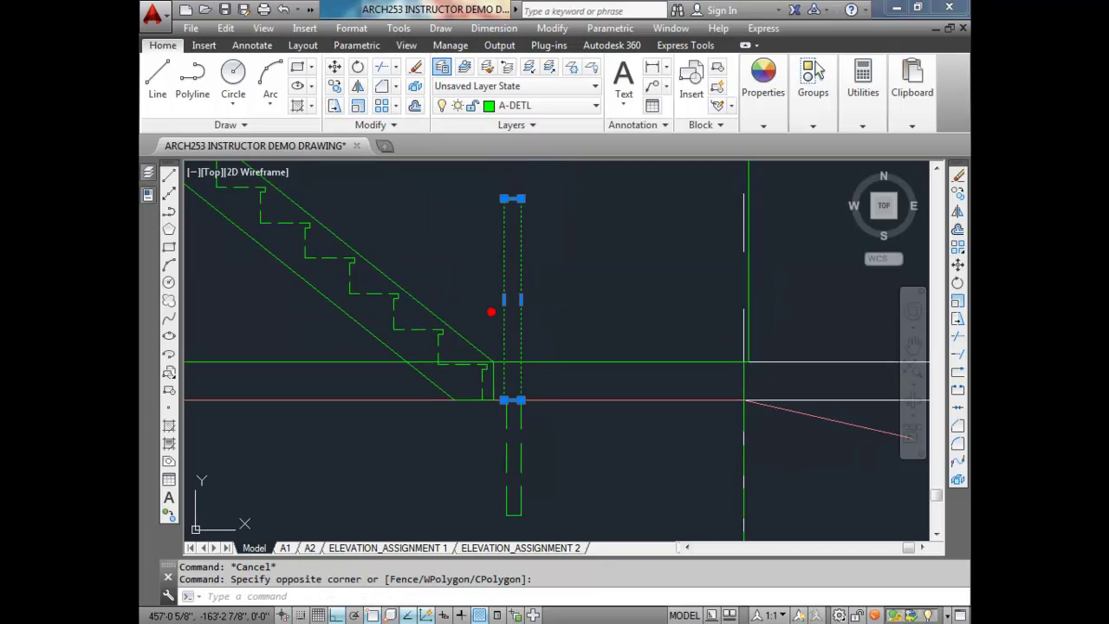
scroll(502, 399, up, 6)
text(m)
key(Return)
click(486, 374)
scroll(445, 372, down, 5)
key(Escape)
key(Escape)
Step: Move the dashed post lines to the snapped midpoint
middle_drag(447, 334, 520, 426)
scroll(537, 416, up, 4)
click(557, 394)
click(499, 389)
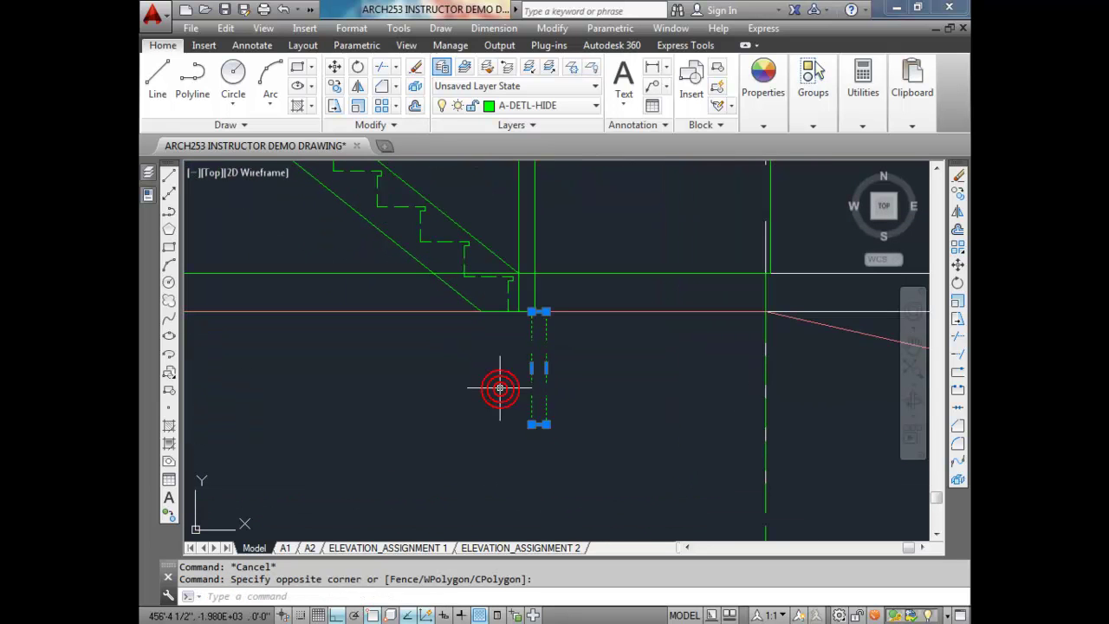
text(m)
key(Return)
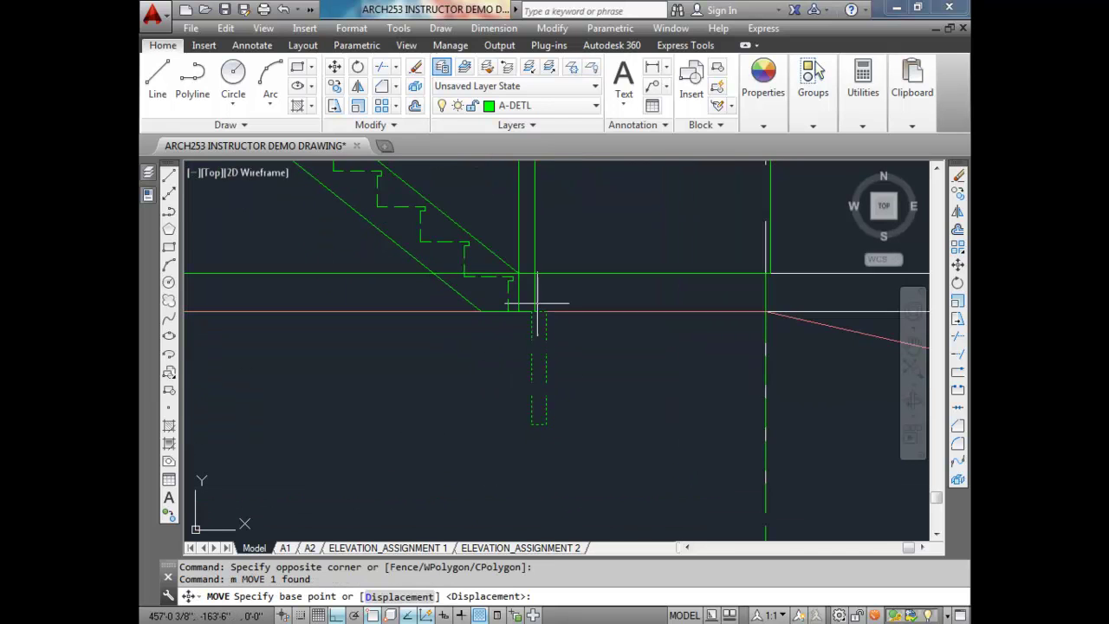
scroll(535, 325, up, 3)
click(536, 323)
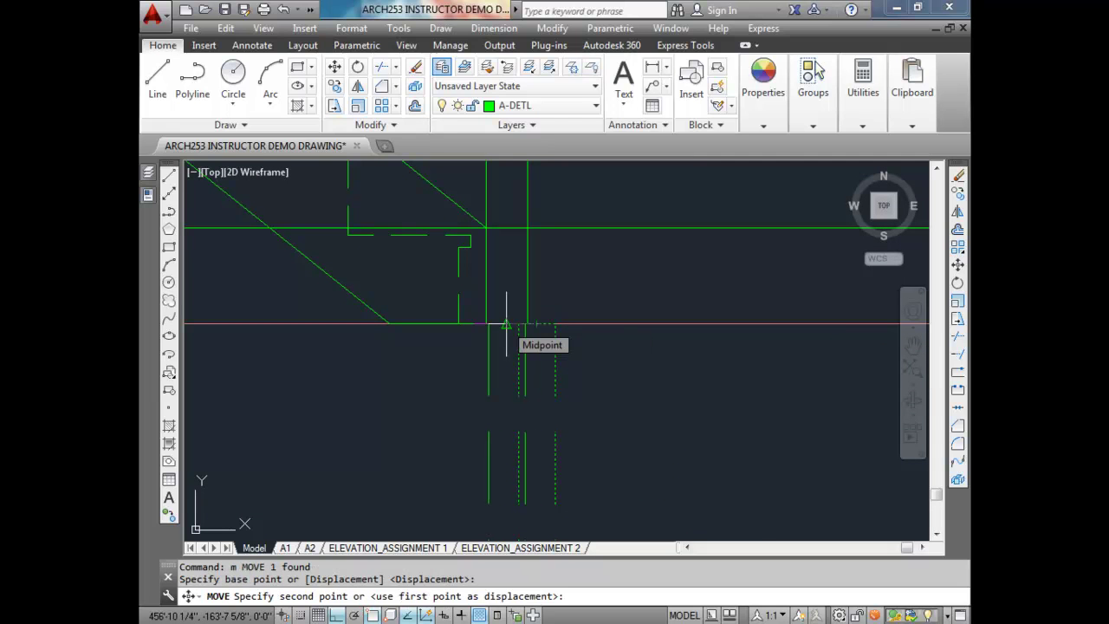
click(505, 324)
Step: Pan and zoom to centre the green house elevation in the view
scroll(505, 323, down, 6)
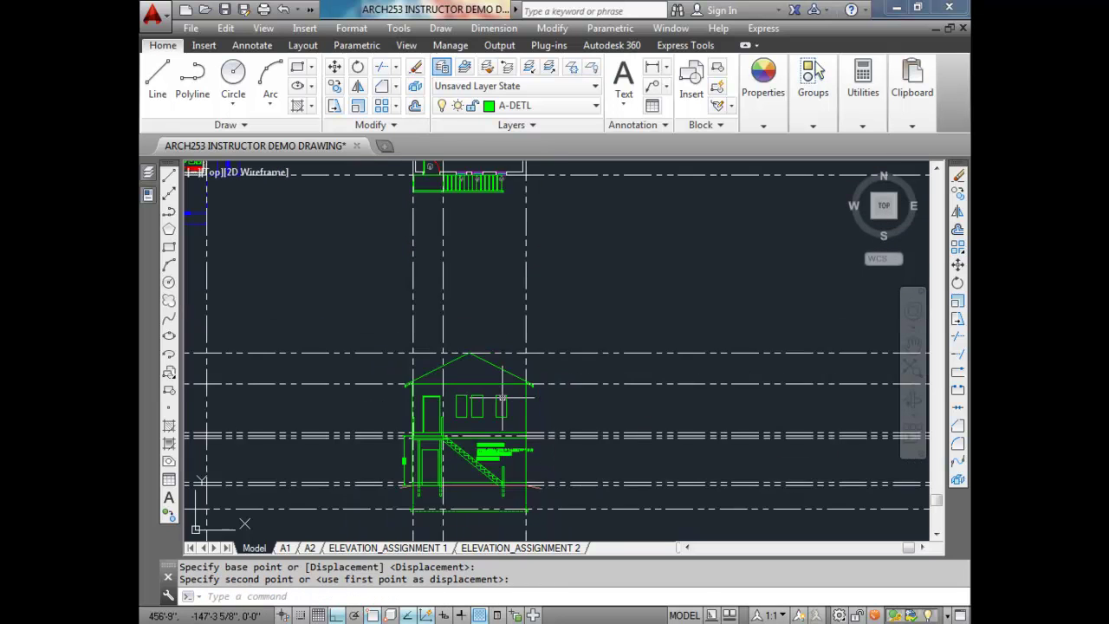
middle_drag(495, 322, 495, 429)
scroll(492, 313, up, 4)
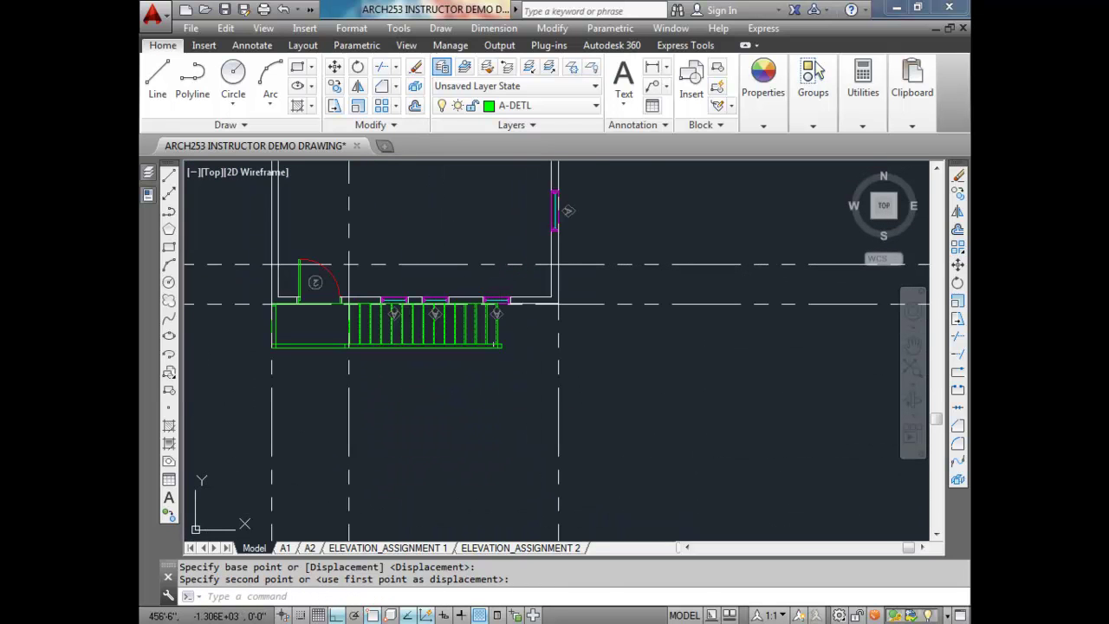
scroll(501, 347, down, 2)
middle_drag(501, 346, 516, 199)
scroll(506, 442, up, 3)
scroll(506, 441, down, 2)
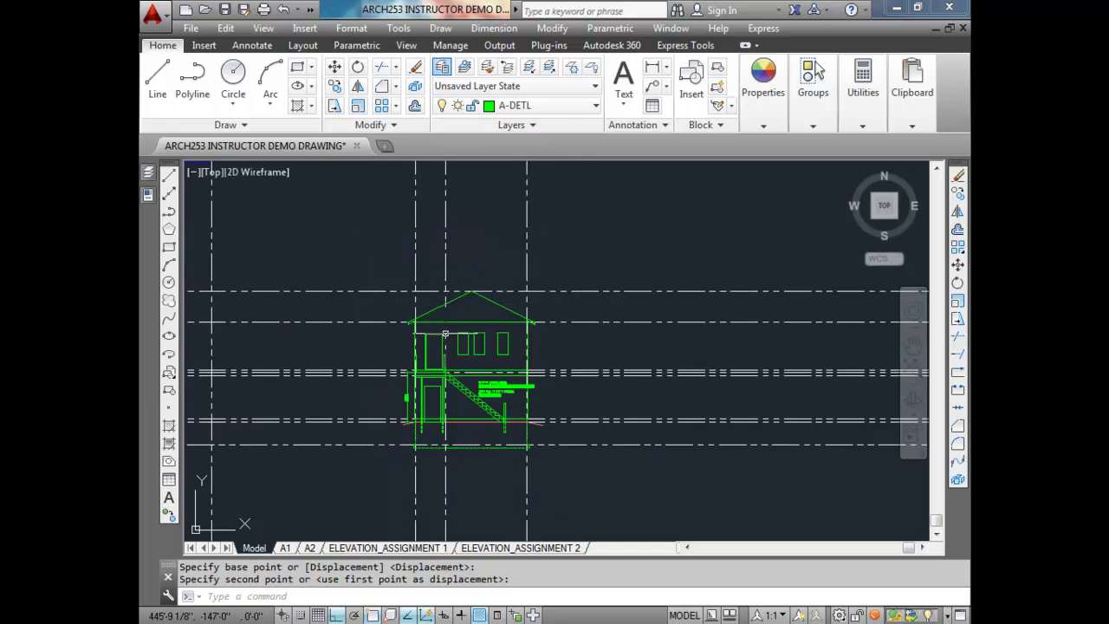
middle_drag(445, 334, 594, 441)
middle_drag(410, 361, 730, 421)
mouse_move(616, 407)
middle_down()
mouse_move(470, 247)
mouse_move(326, 253)
middle_up()
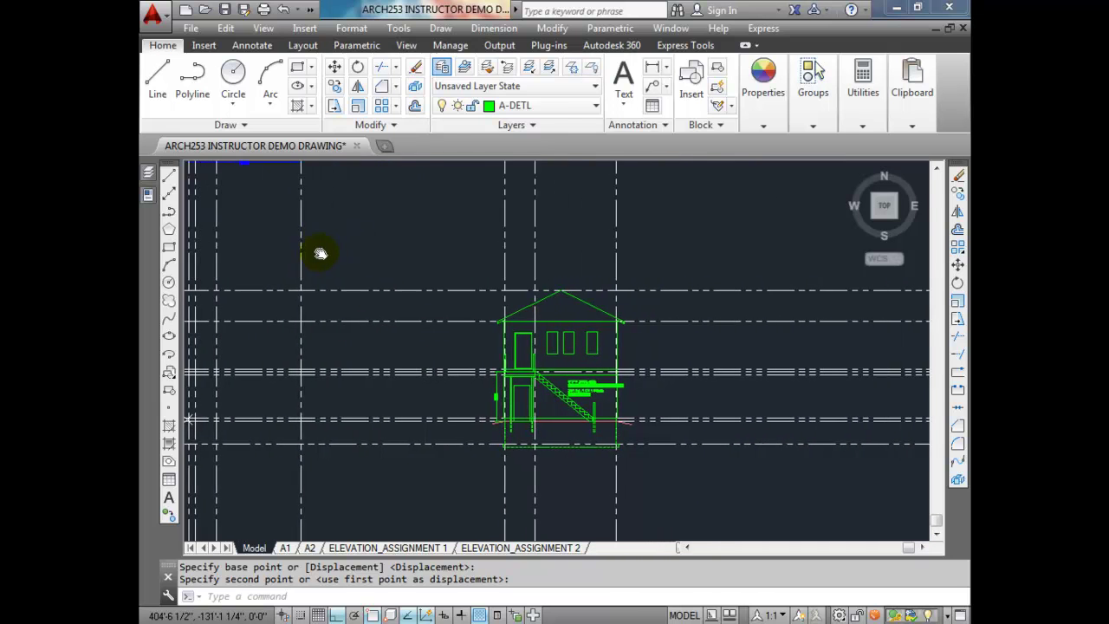
scroll(526, 272, up, 6)
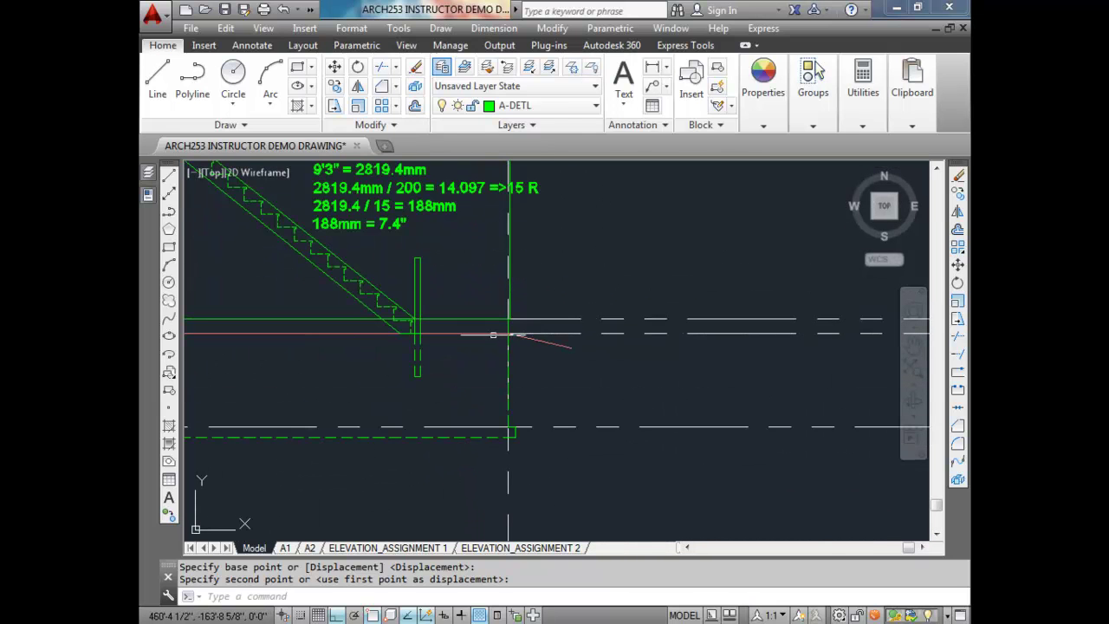
Step: Add a 4'-2 1/2" linear dimension from the stair's bottom post to the building line
click(653, 67)
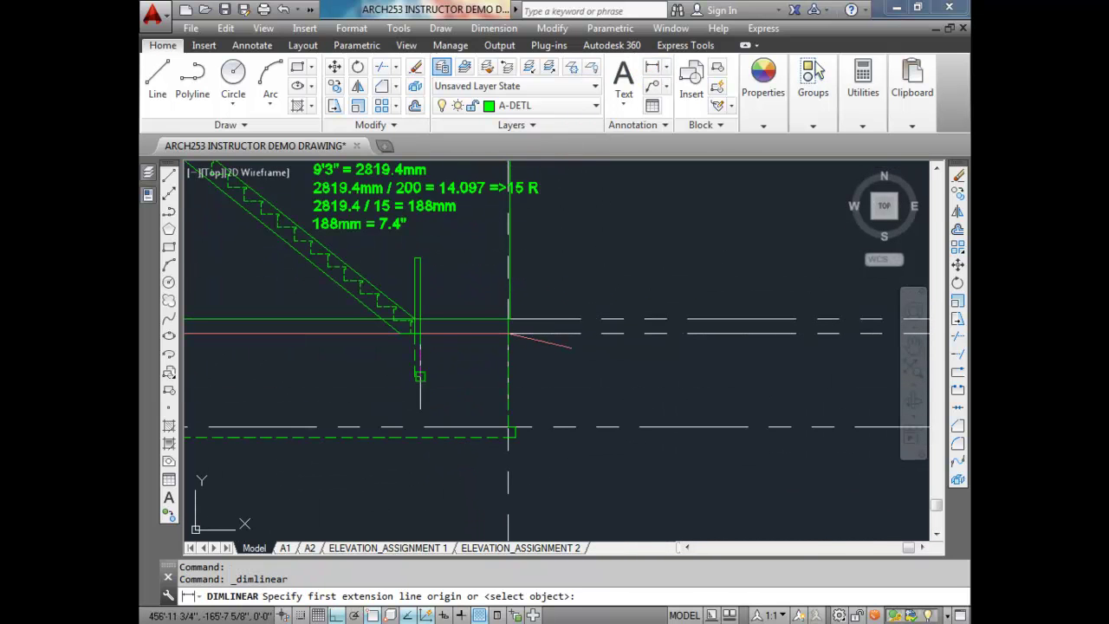
scroll(419, 375, up, 2)
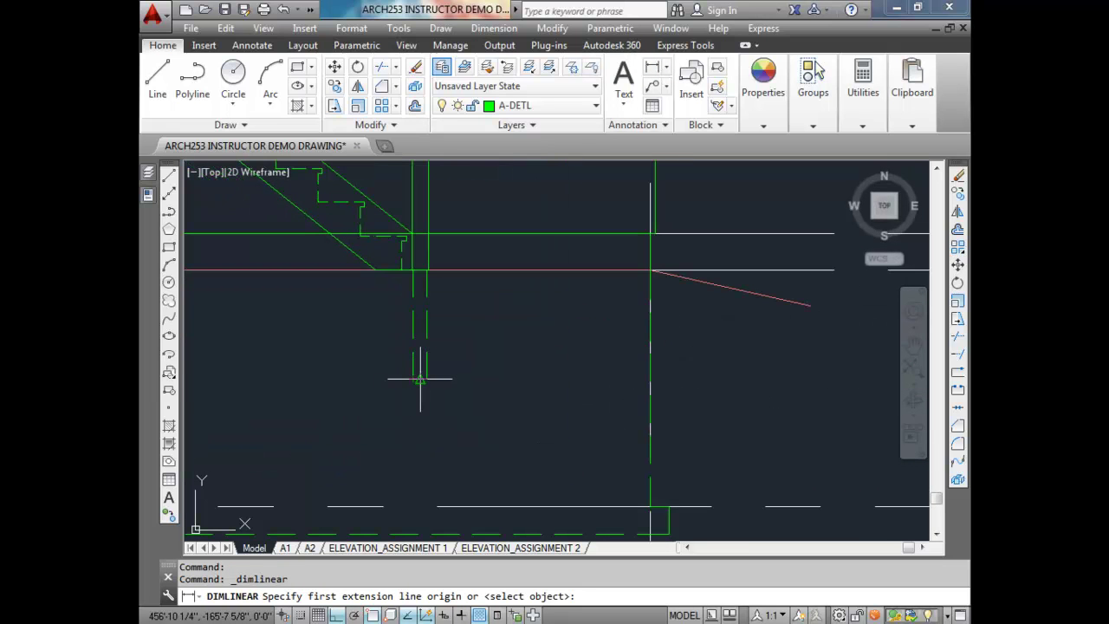
click(419, 379)
click(650, 378)
click(576, 423)
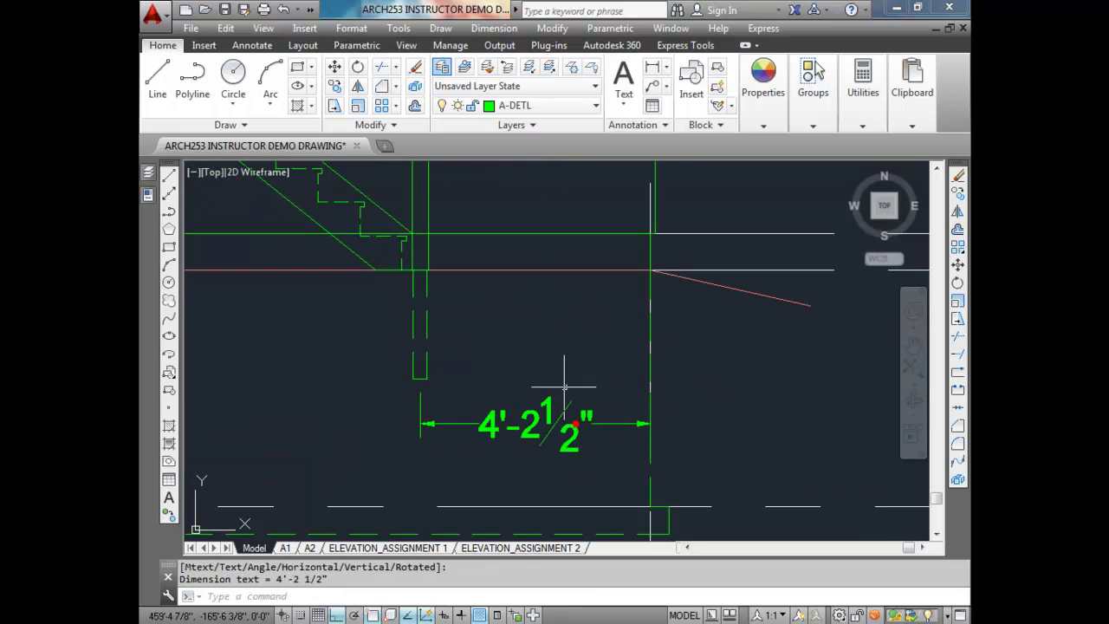
key(Escape)
scroll(549, 344, down, 8)
middle_drag(407, 368, 779, 390)
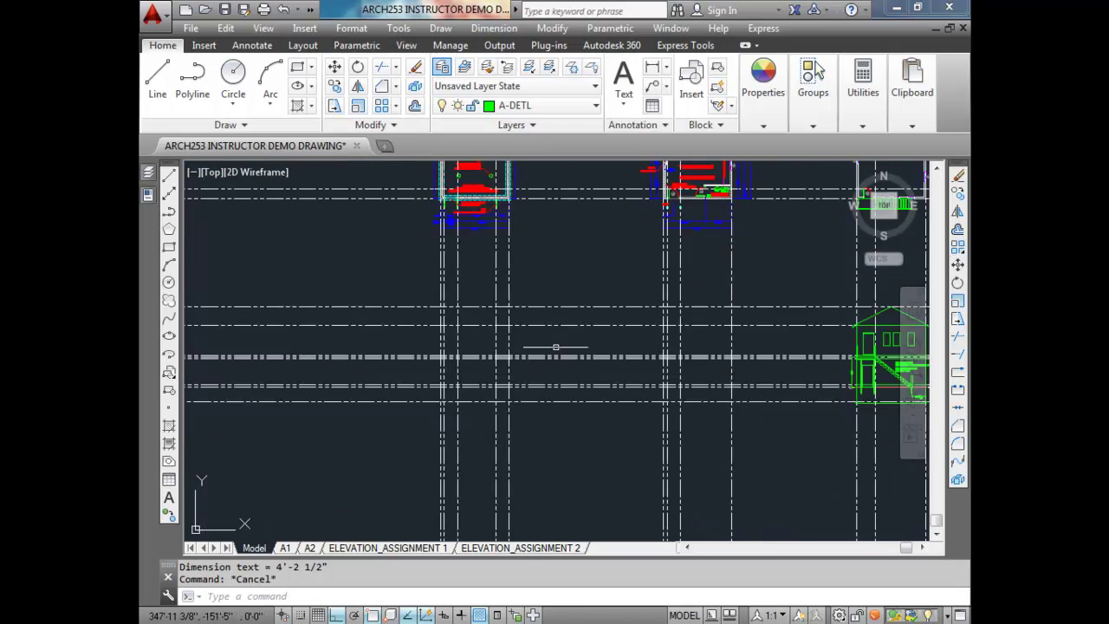
scroll(614, 356, down, 3)
Step: Start in-place editing of the plan_foundation slab block
middle_drag(334, 342, 202, 408)
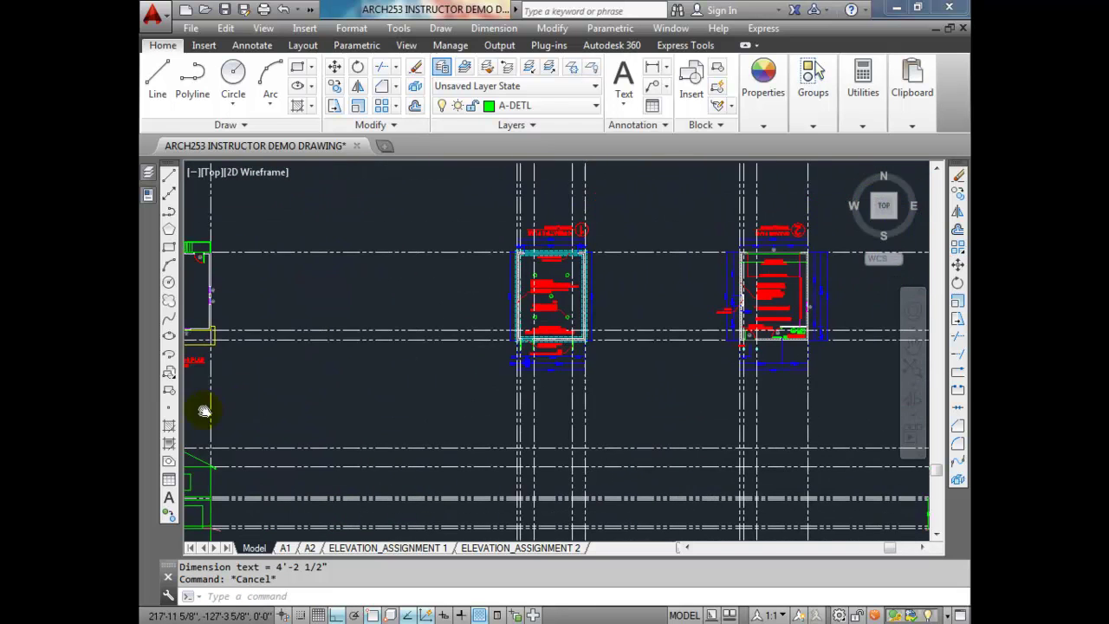
middle_drag(341, 389, 480, 406)
scroll(474, 346, up, 6)
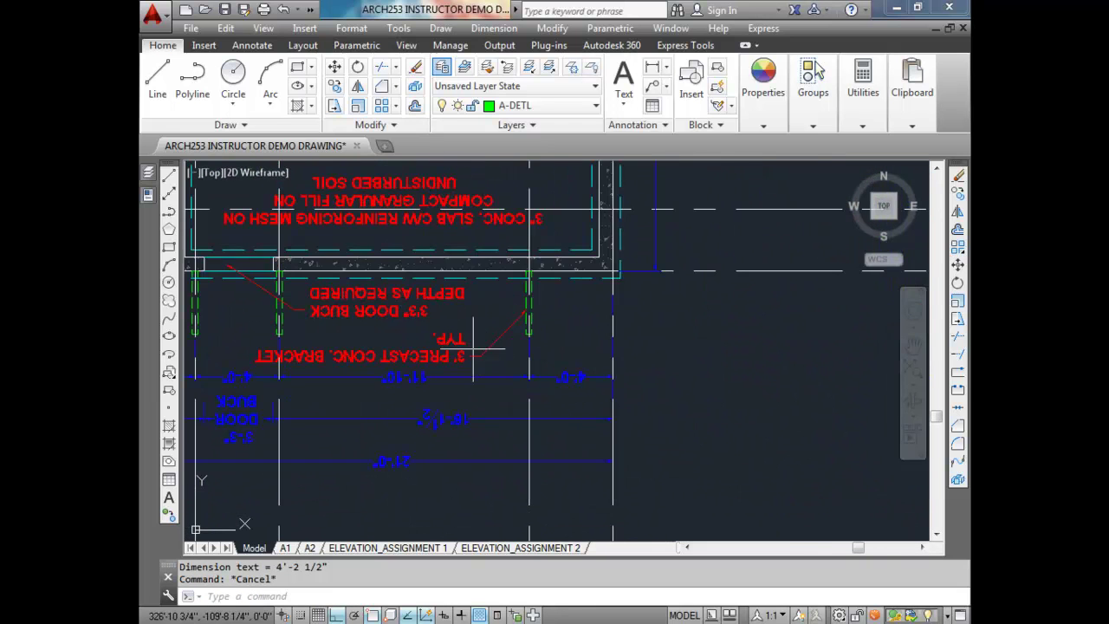
click(507, 280)
right_click(508, 280)
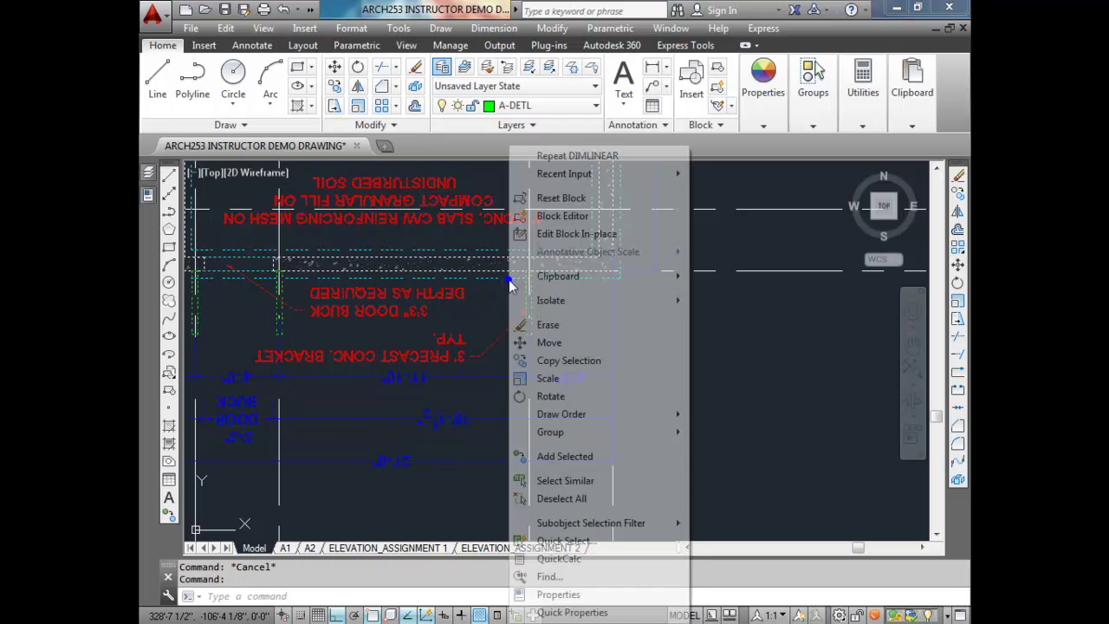
click(540, 232)
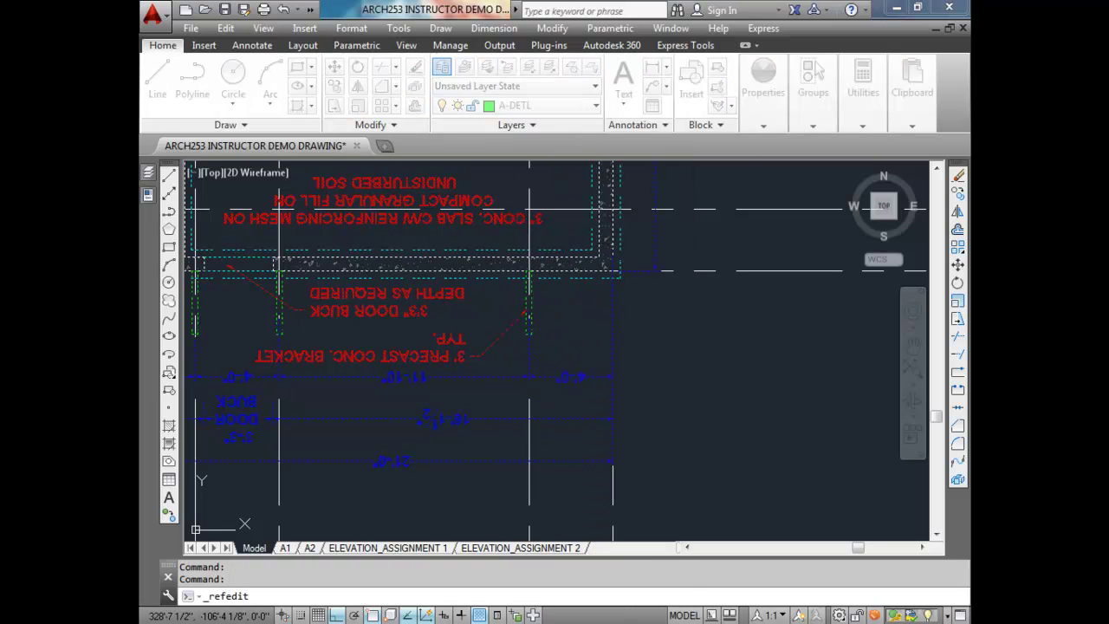
click(307, 295)
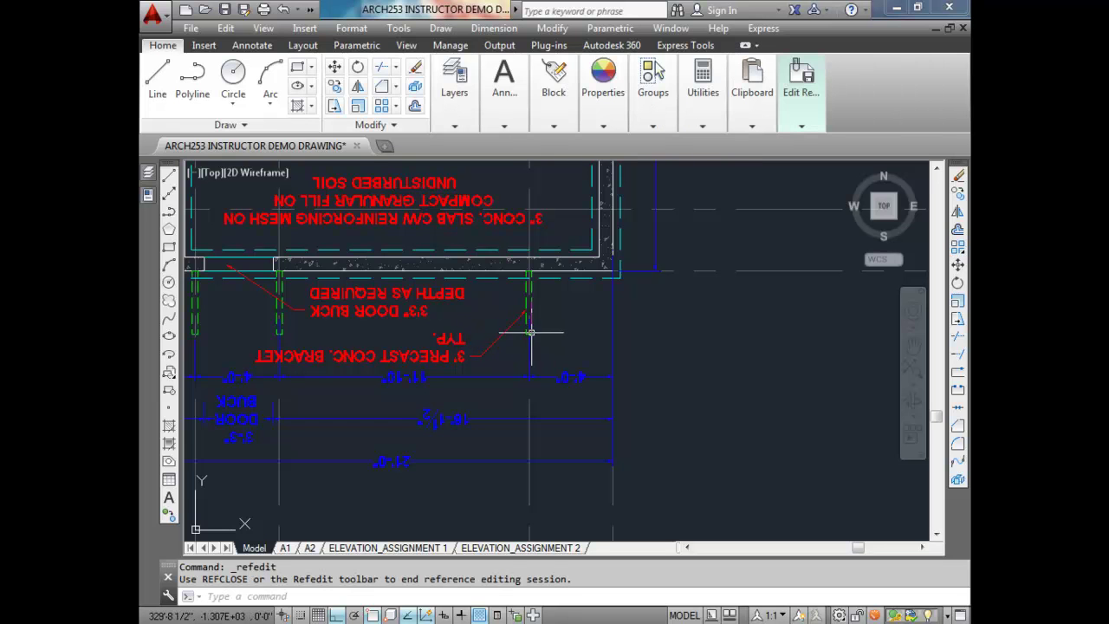
Step: Stretch the right precast concrete bracket 2.5 inches left with a crossing window
scroll(530, 332, up, 3)
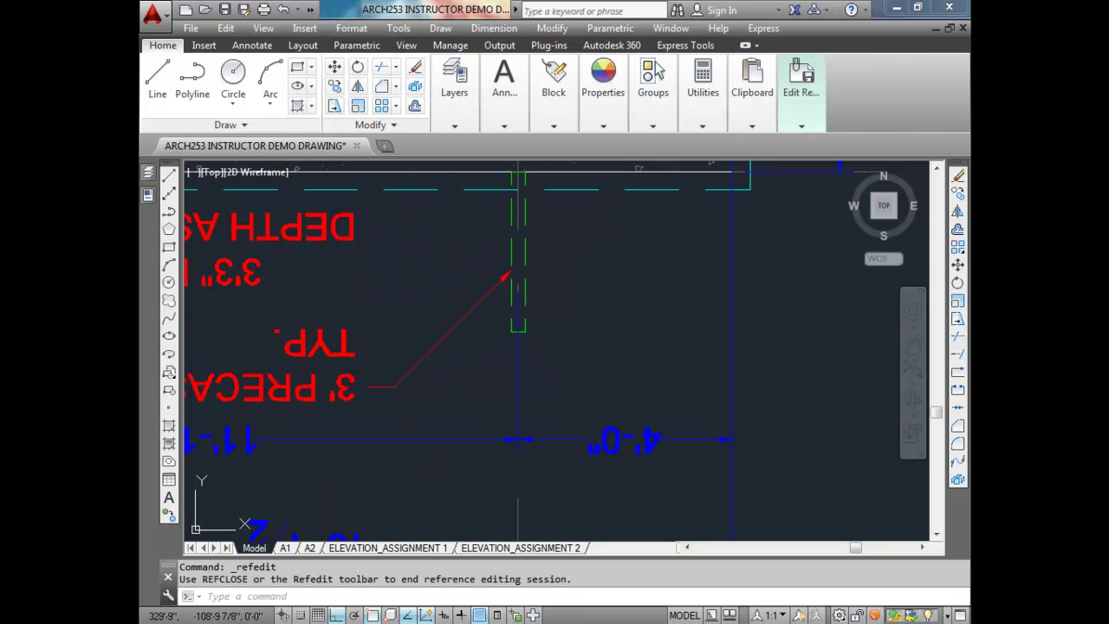
click(334, 107)
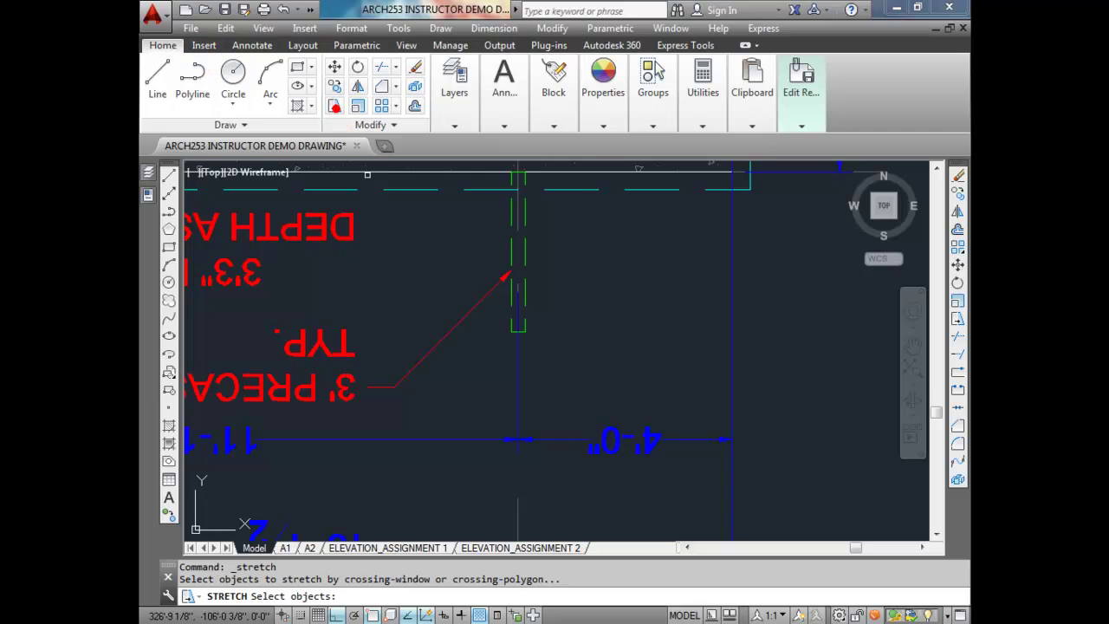
scroll(459, 317, down, 2)
click(485, 344)
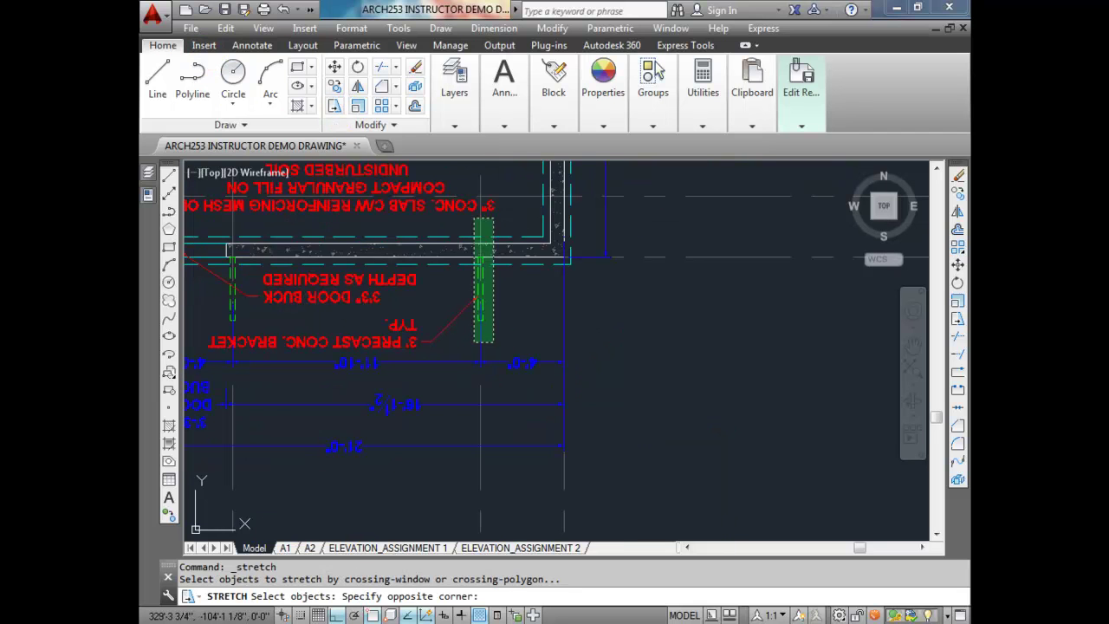
click(474, 220)
key(Return)
click(511, 295)
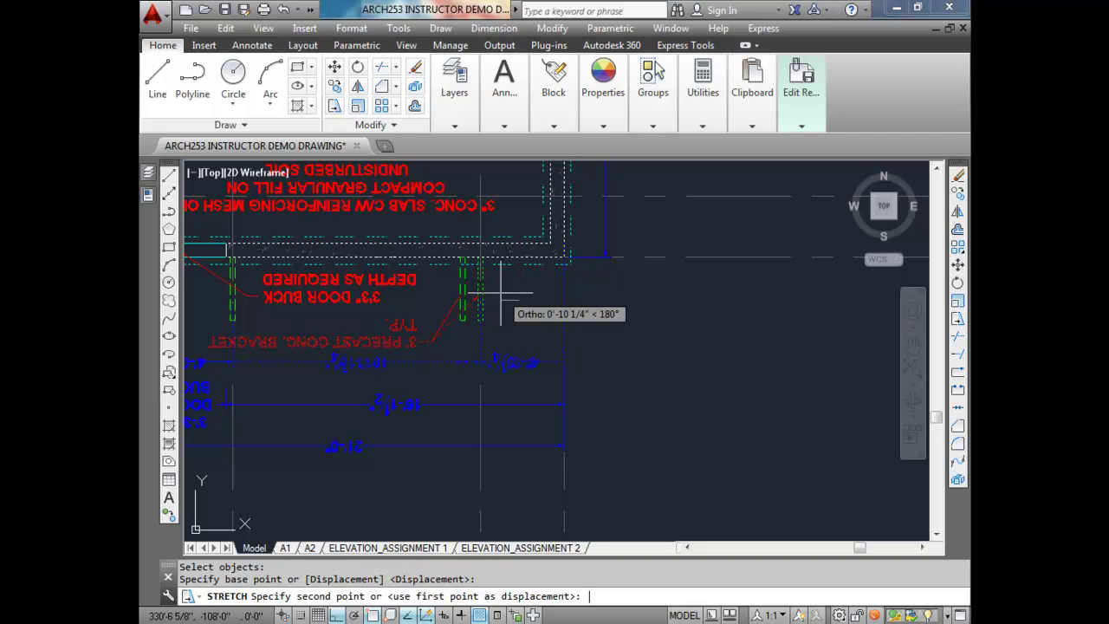
text(2.5)
key(Return)
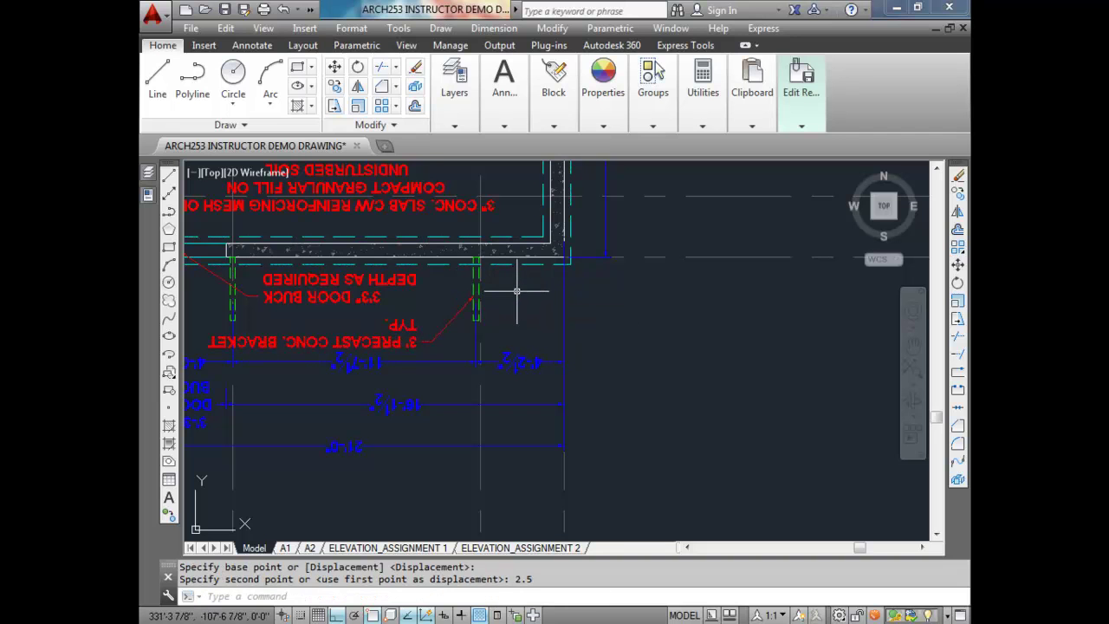
Step: Save the block changes, acknowledge the saved edits, and return to the stair elevation
scroll(517, 292, down, 2)
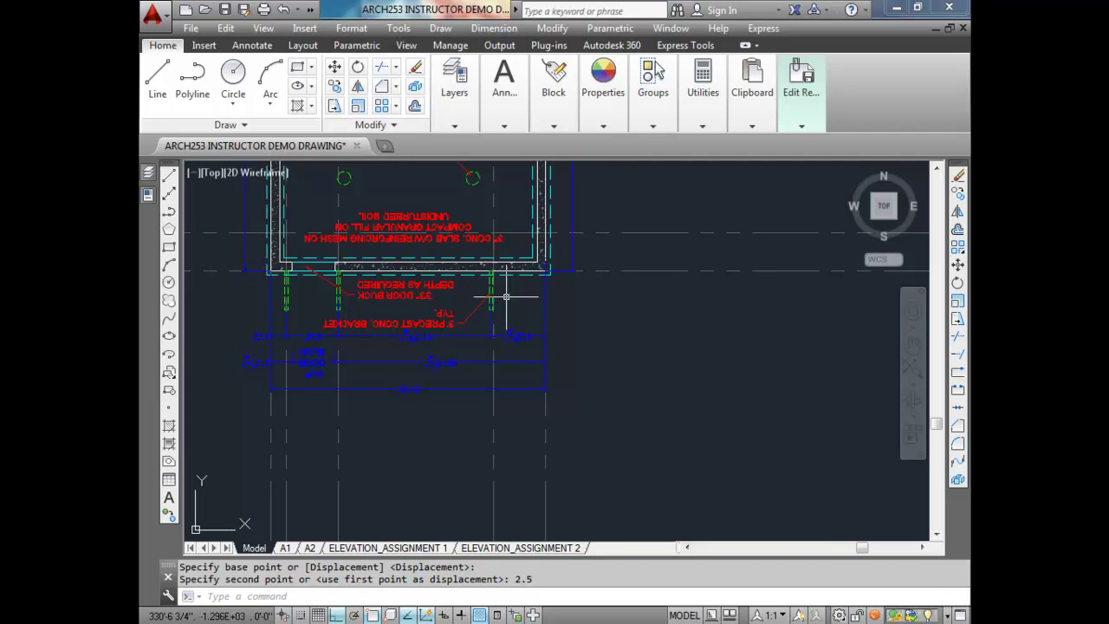
scroll(507, 276, down, 2)
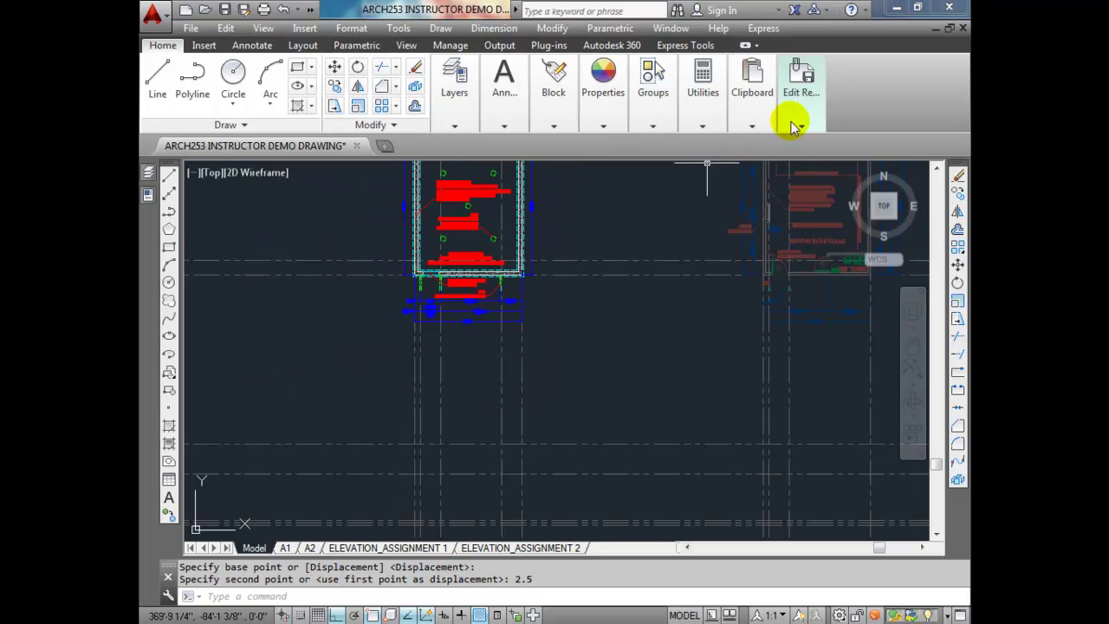
click(801, 92)
click(777, 173)
click(562, 363)
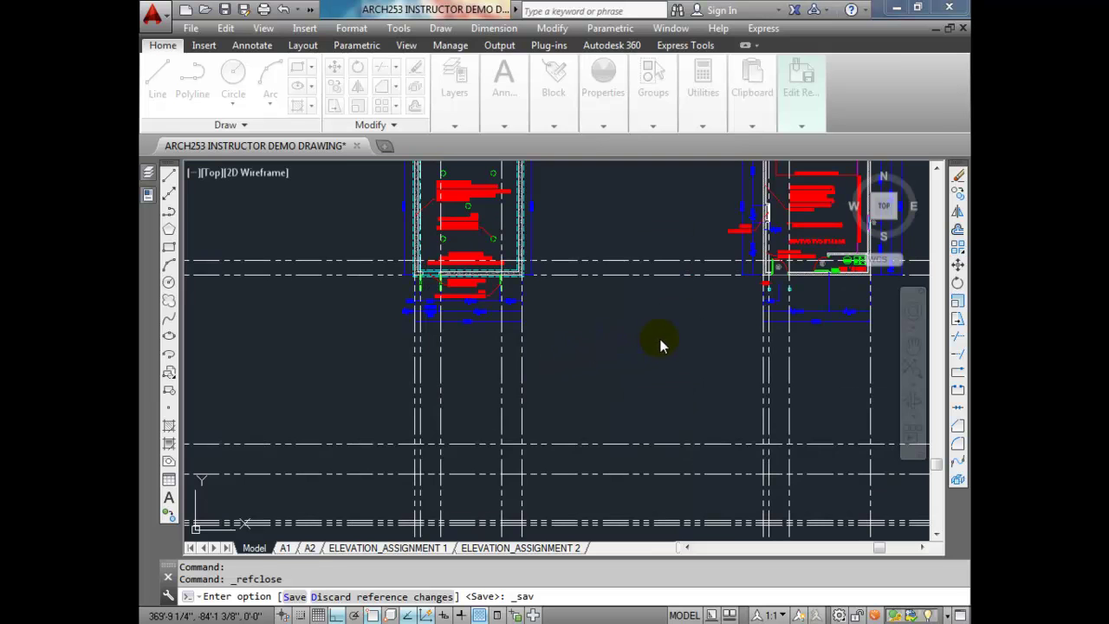
middle_drag(659, 327, 195, 448)
scroll(421, 260, up, 2)
scroll(606, 384, up, 3)
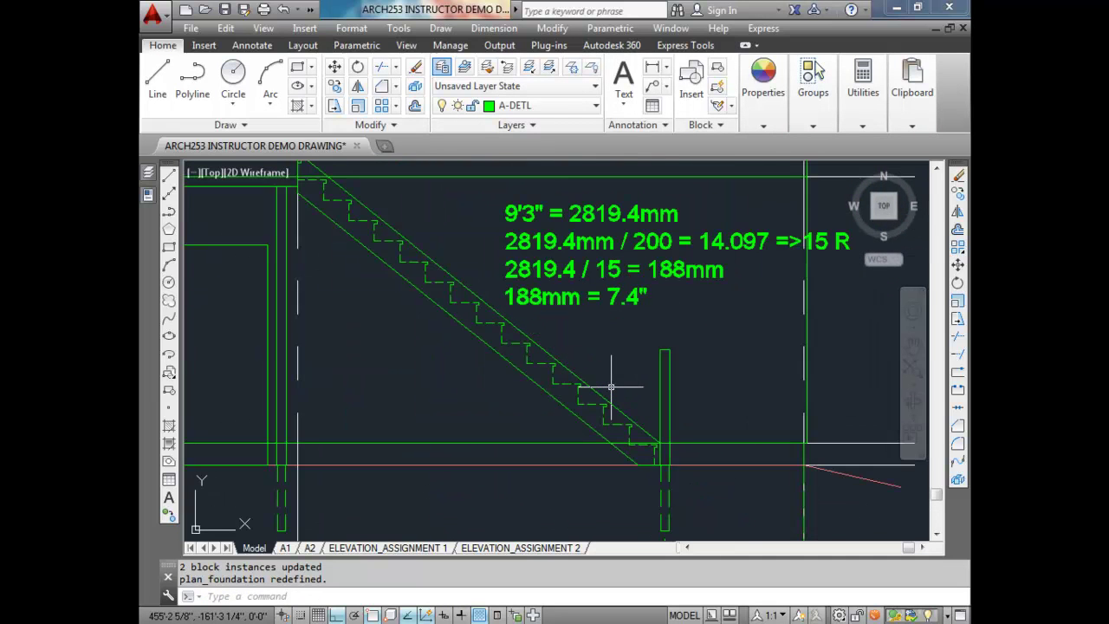
Step: Window-select and delete the 4'-2 1/2" dimension
scroll(620, 379, down, 1)
click(702, 505)
click(686, 484)
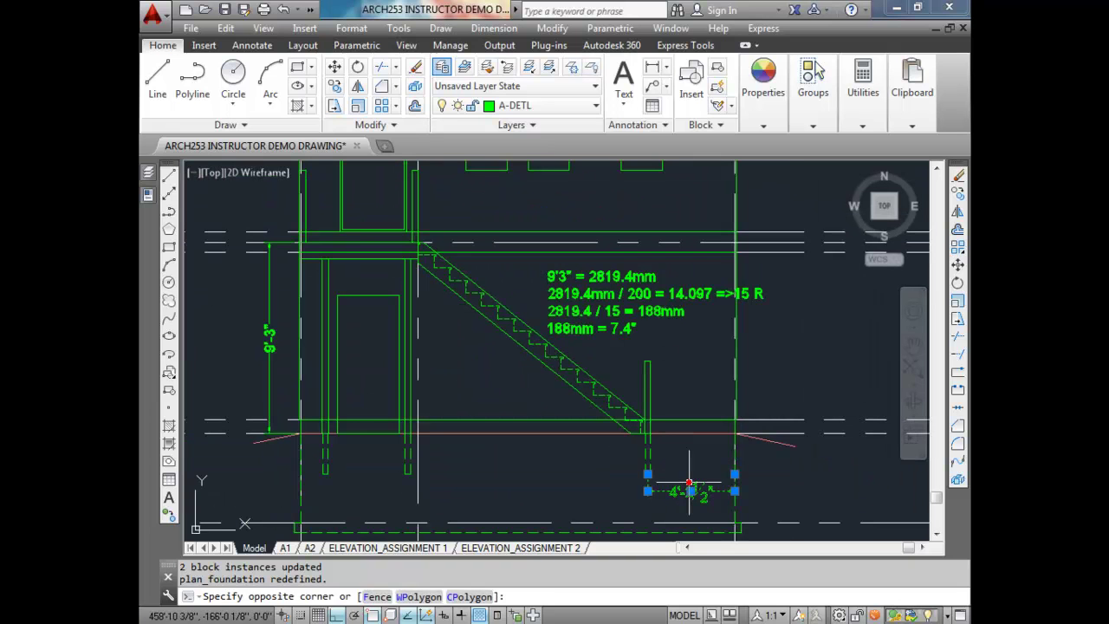
key(Delete)
middle_drag(522, 426, 522, 521)
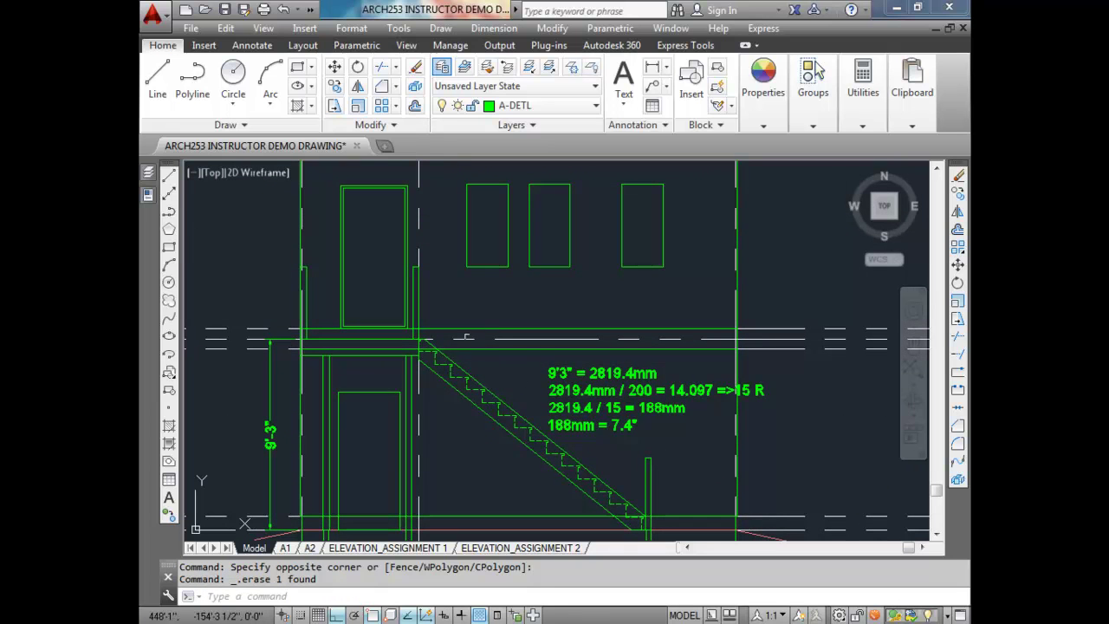
scroll(398, 286, up, 1)
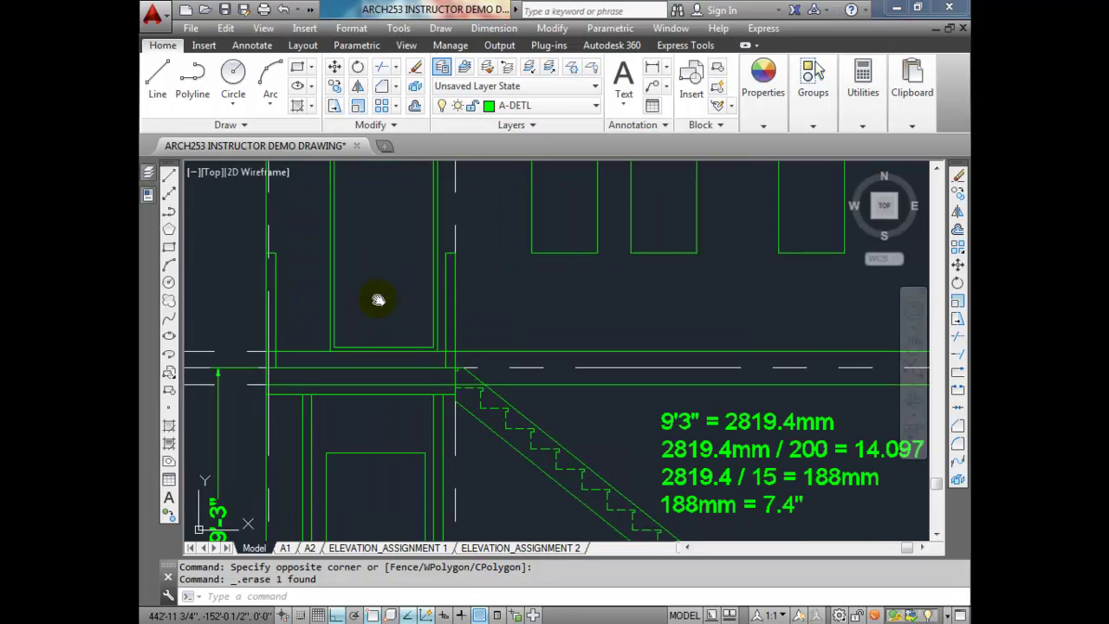
scroll(366, 292, up, 1)
Step: Draw a rectangle with RECTANG, then undo the oversized result
text(rec)
key(Return)
scroll(407, 330, down, 3)
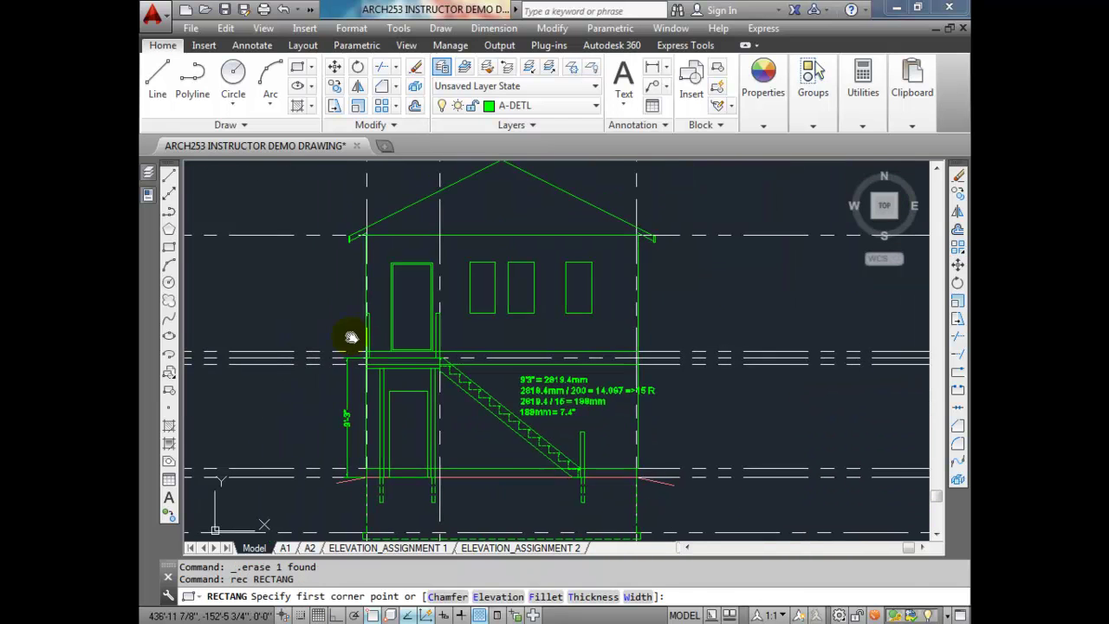
middle_drag(350, 336, 416, 344)
click(293, 335)
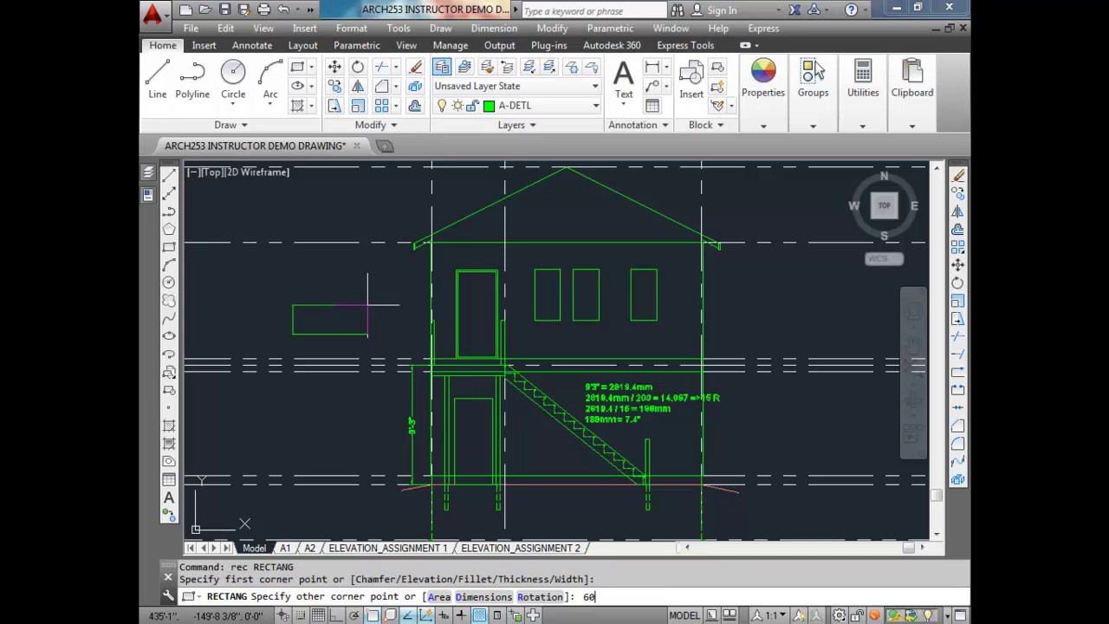
key(Return)
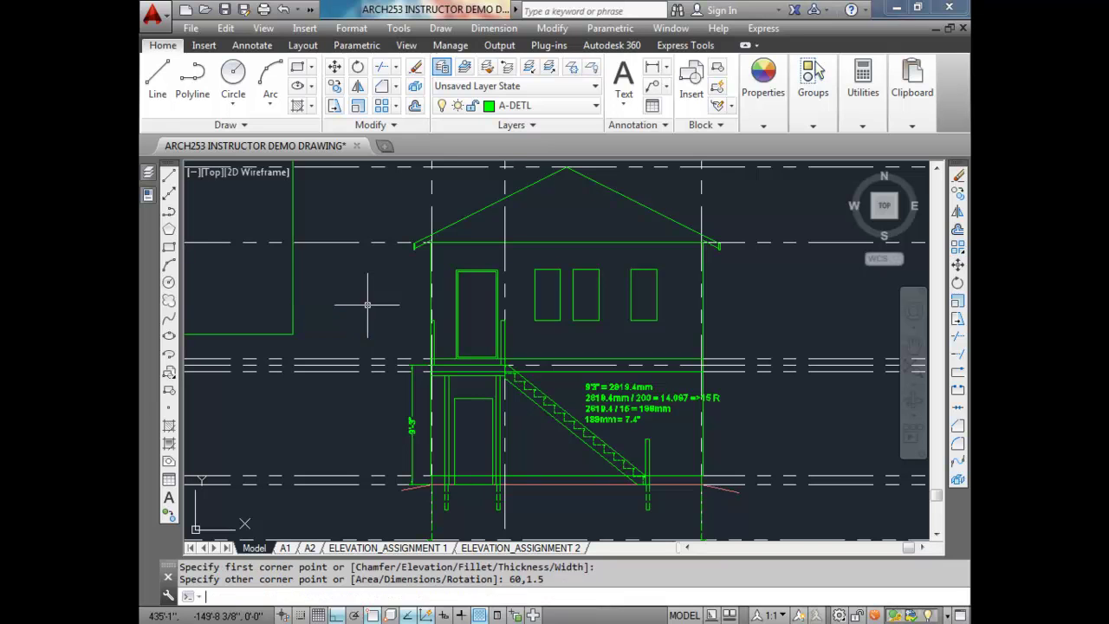
scroll(368, 305, up, 5)
key(ctrl+z)
Step: Regenerate the drawing with RE and clear a stray selection window
scroll(367, 306, down, 3)
middle_drag(324, 336, 441, 353)
text(re)
key(Return)
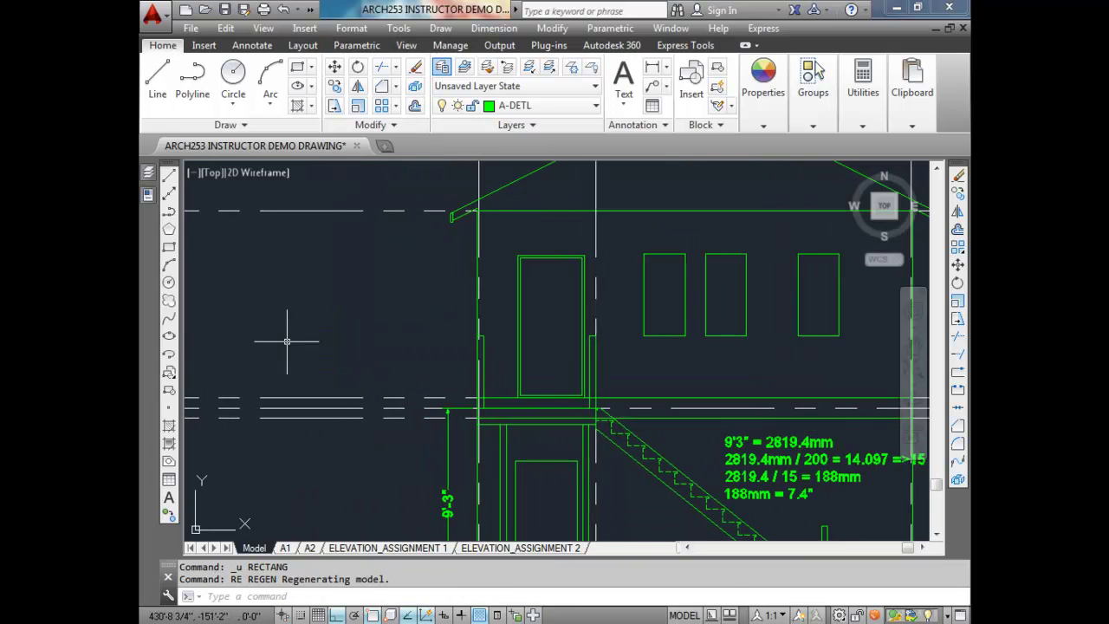
click(279, 340)
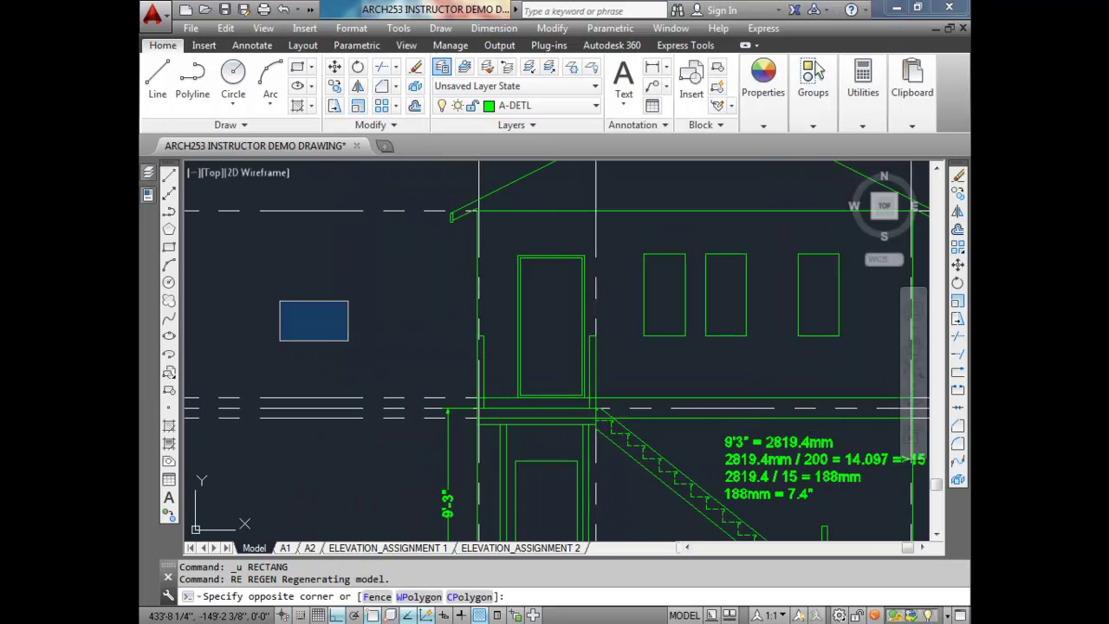
key(Escape)
Step: Draw a 60 by 1.5 rail rectangle with RECTANG
text(rec)
key(Return)
click(331, 354)
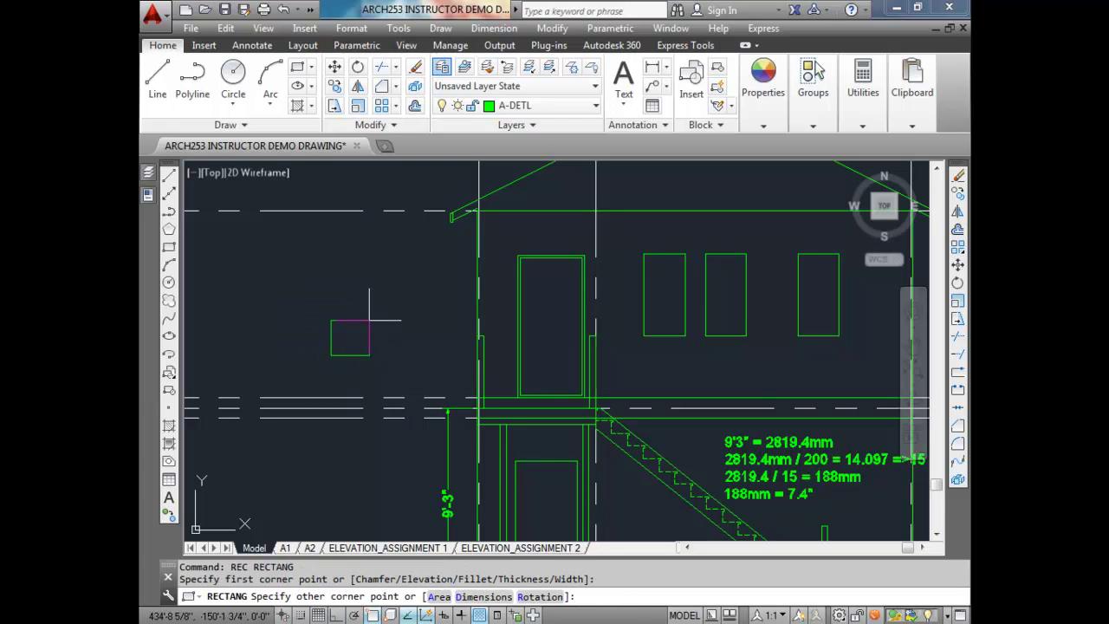
text(@60,1.5)
key(Return)
click(440, 367)
key(Escape)
key(Escape)
scroll(423, 343, up, 4)
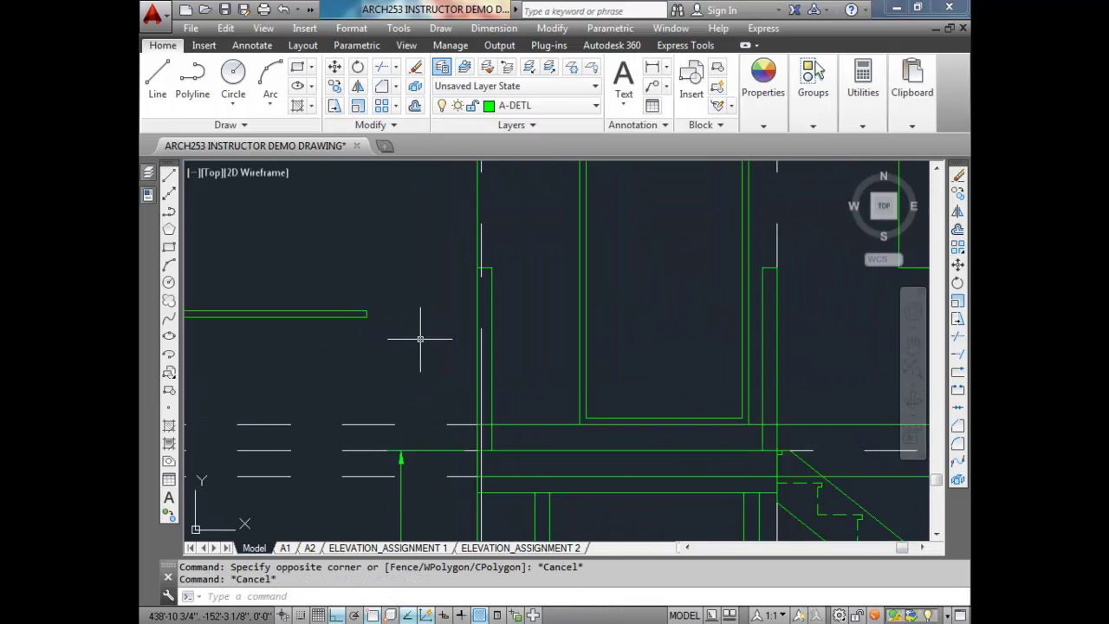
scroll(422, 341, down, 2)
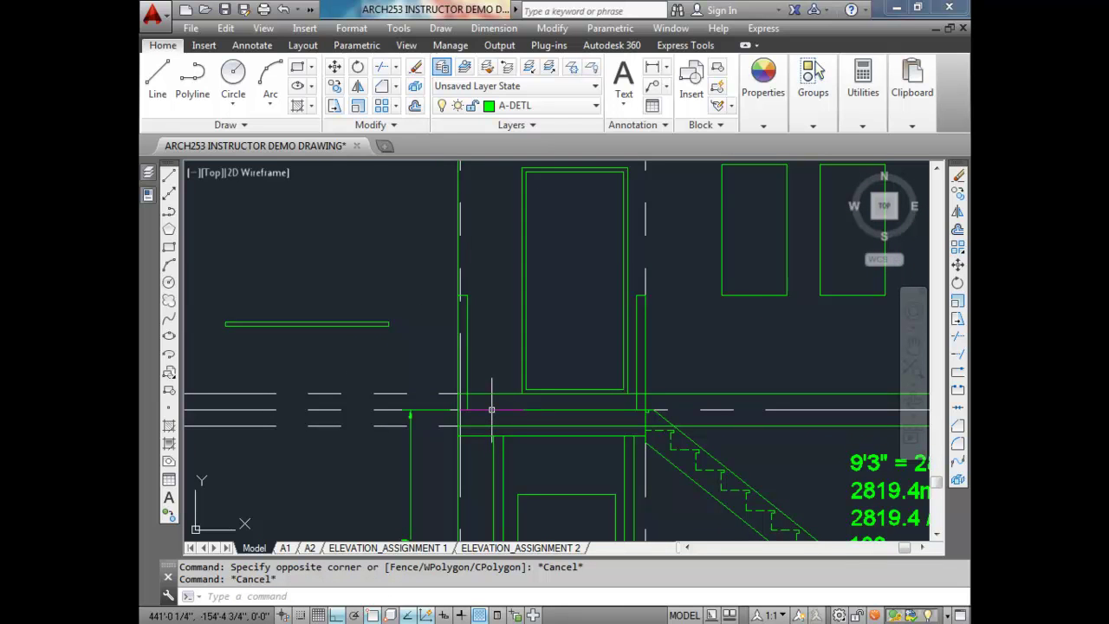
Step: Draw a 36-inch vertical line up from the landing floor
text(l)
key(Return)
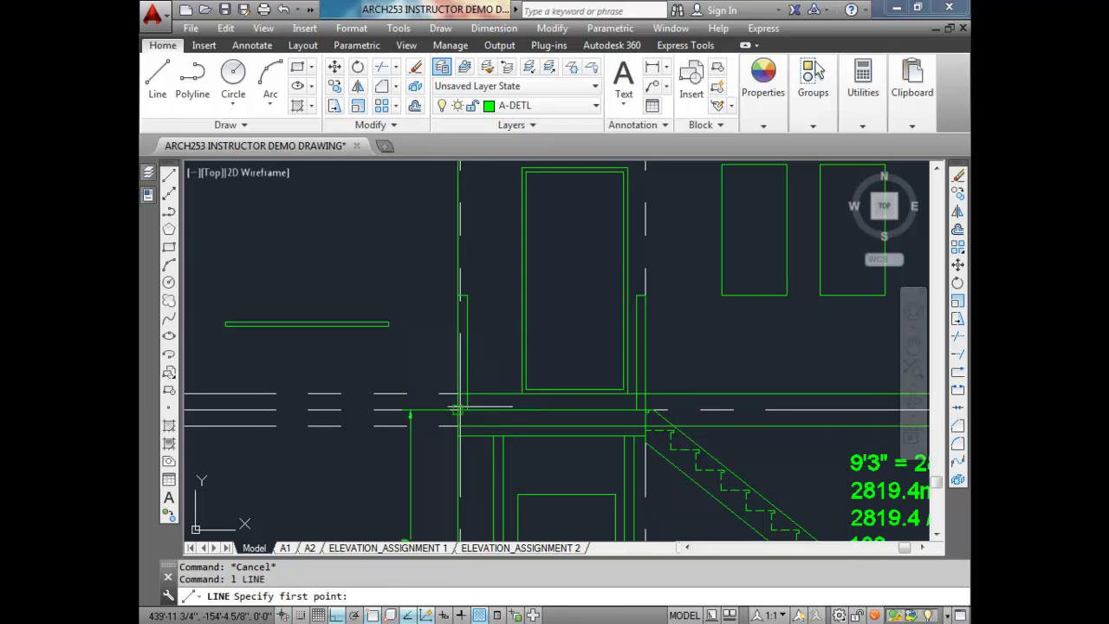
click(466, 407)
text(36)
key(Return)
click(326, 269)
key(Escape)
Step: Move the horizontal rail line up to the top of the 36-inch line
click(384, 335)
click(372, 317)
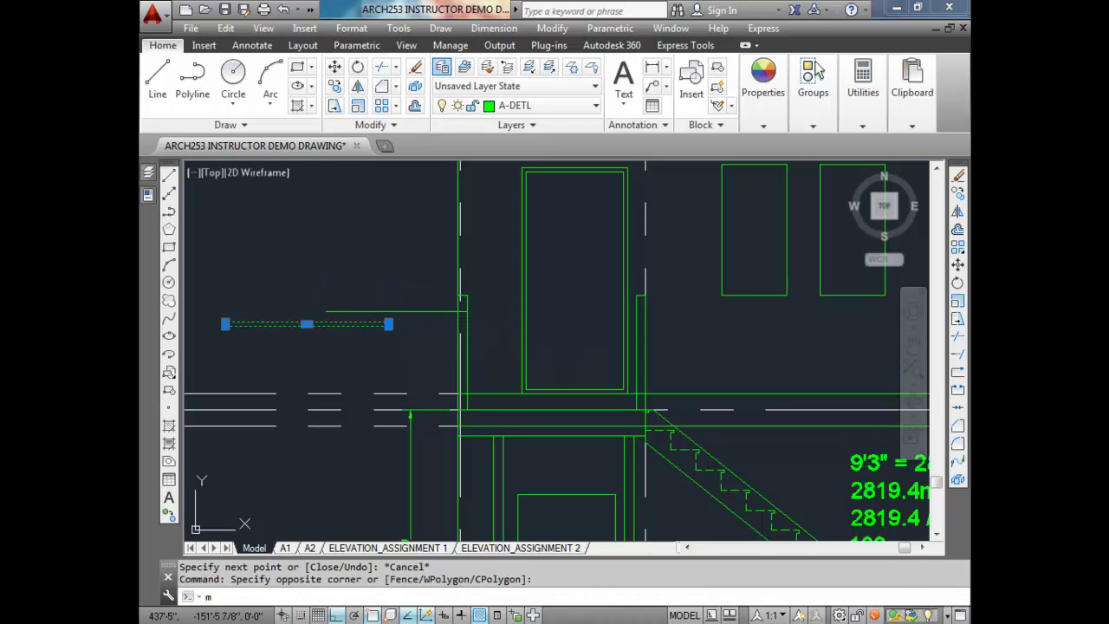
text(m)
key(Return)
click(225, 322)
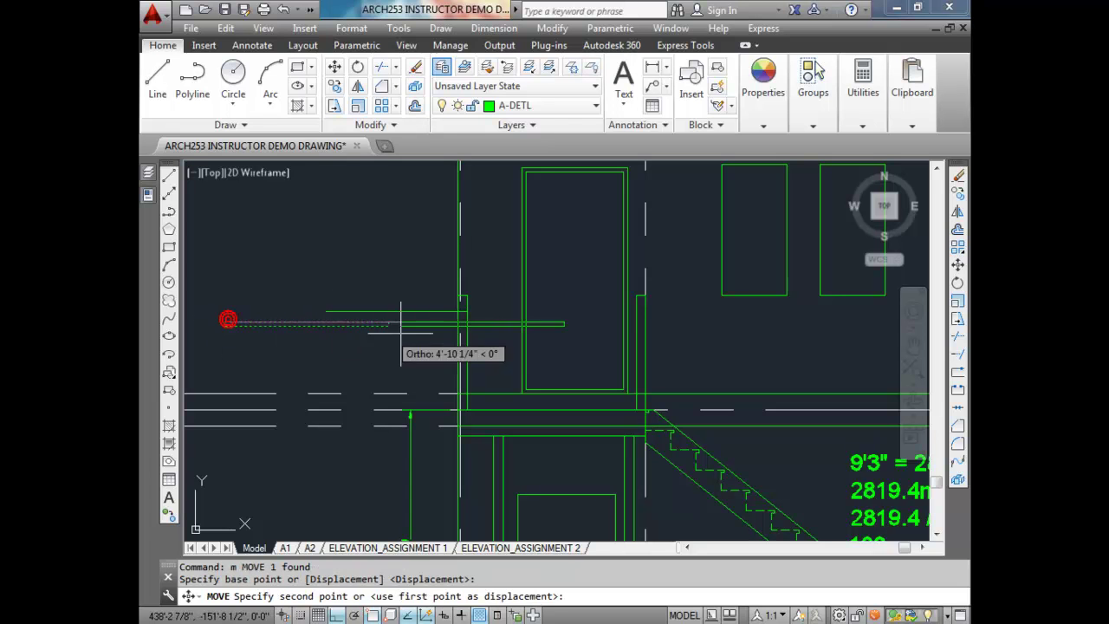
click(467, 314)
key(Escape)
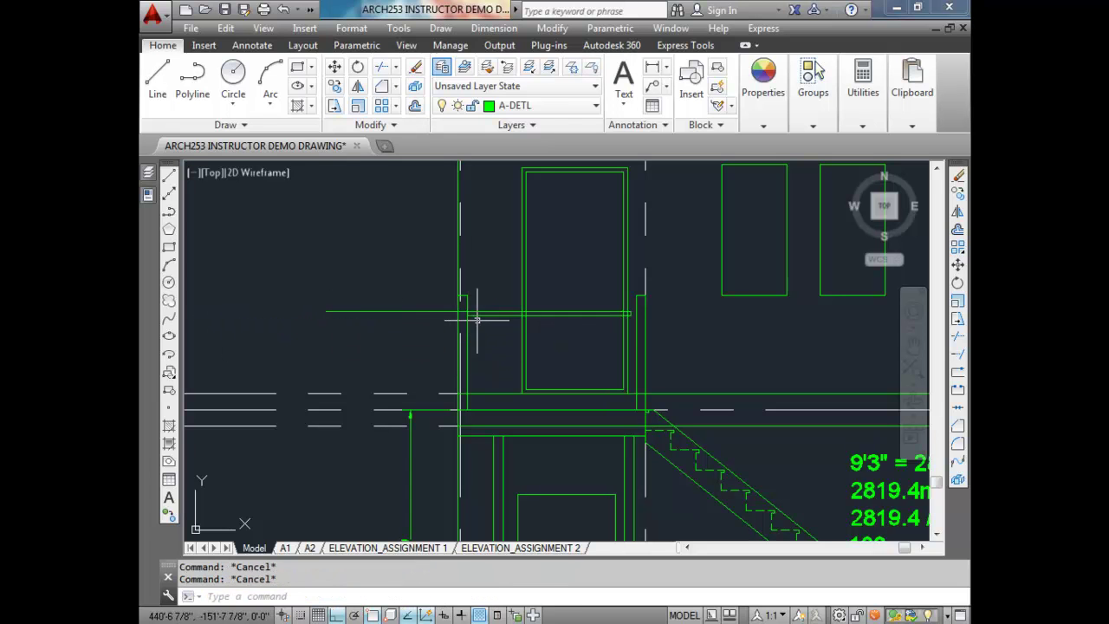
Step: Erase the leftover horizontal construction line
scroll(475, 316, up, 3)
key(Escape)
click(385, 302)
click(355, 272)
key(Delete)
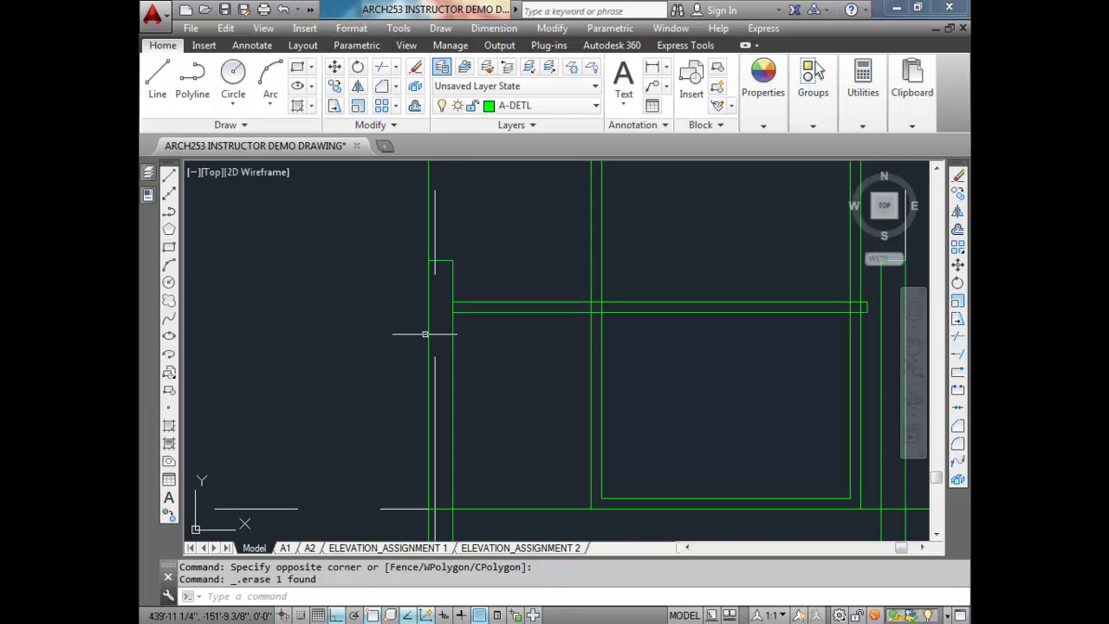
key(Escape)
scroll(450, 346, down, 3)
click(651, 80)
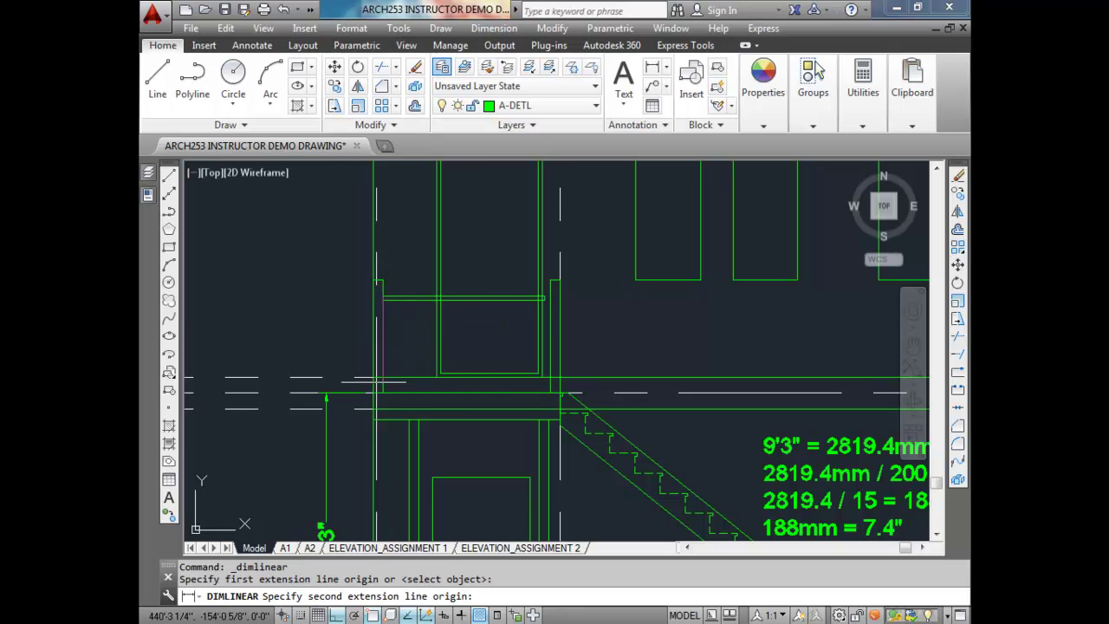
Step: Place the 3'-0" vertical dimension for the top rail height
click(370, 392)
click(329, 350)
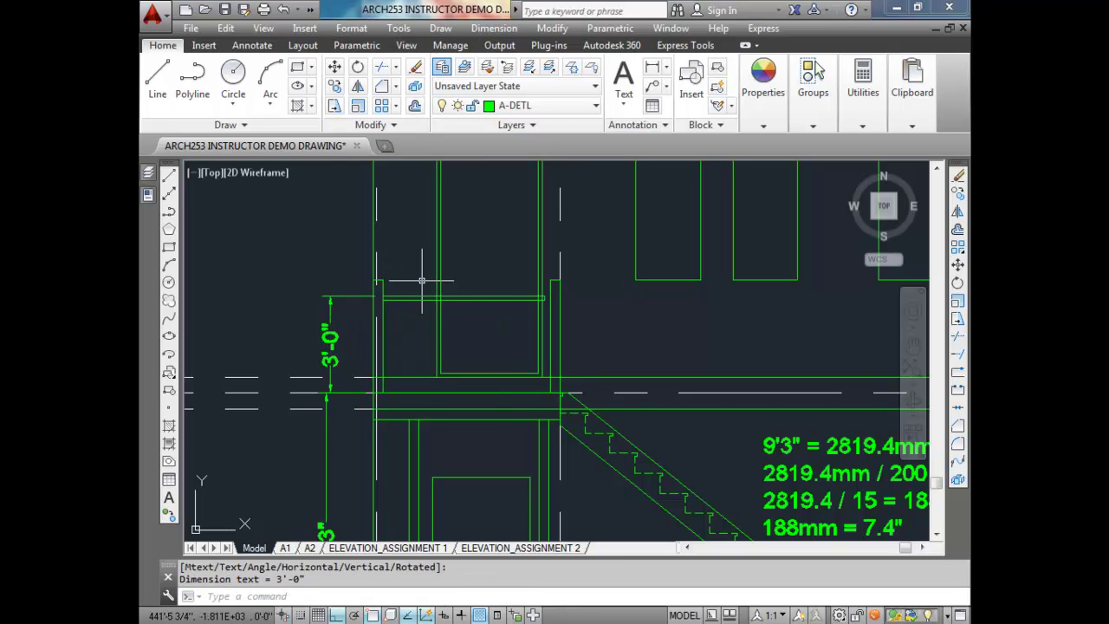
scroll(485, 306, up, 4)
Step: Select the top rail line and try a grip stretch, then cancel it
click(470, 315)
click(435, 260)
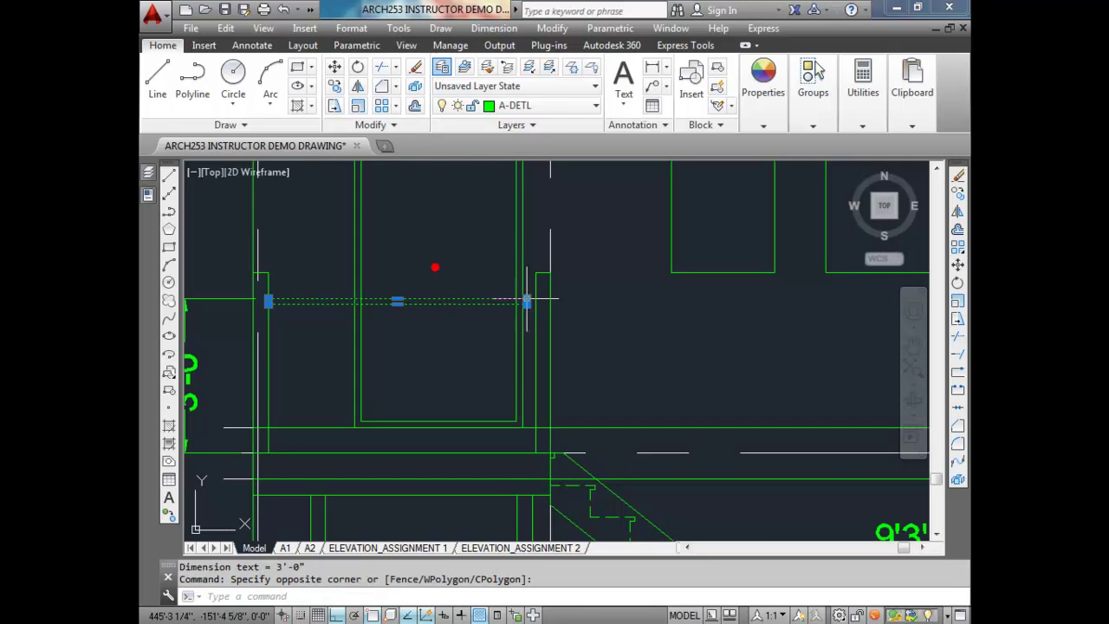
scroll(537, 299, up, 2)
scroll(532, 297, up, 5)
click(464, 284)
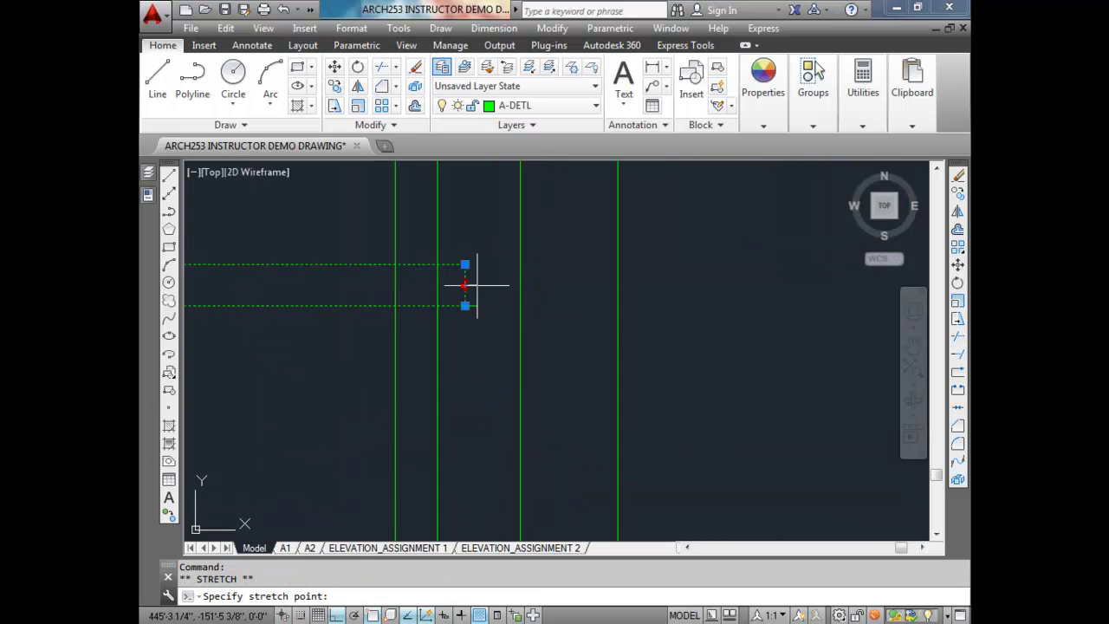
scroll(517, 280, down, 3)
scroll(519, 285, down, 3)
middle_drag(487, 221, 525, 302)
key(Escape)
key(Escape)
scroll(438, 308, up, 2)
click(446, 296)
click(420, 250)
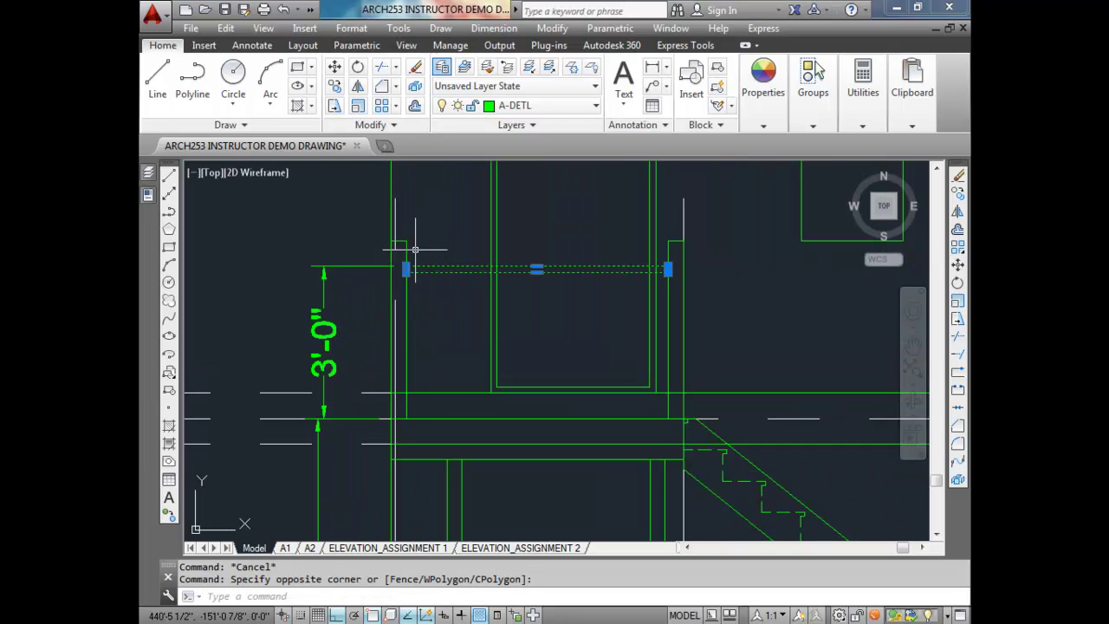
key(Escape)
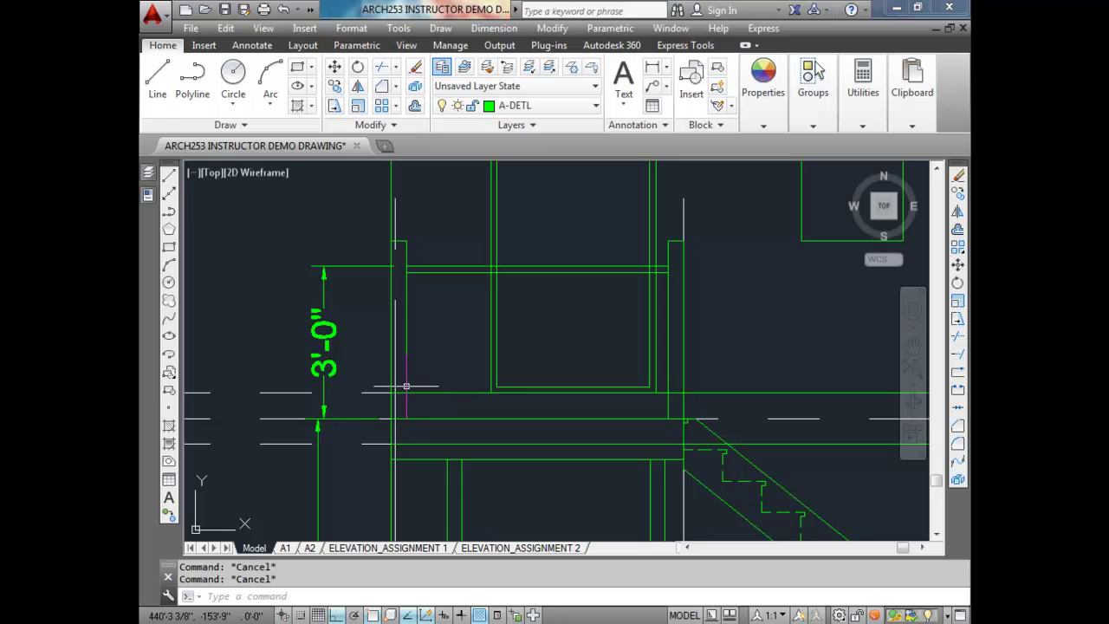
Step: Copy the top rail line down to the landing
click(453, 309)
click(440, 248)
click(334, 85)
click(404, 270)
click(405, 414)
key(Escape)
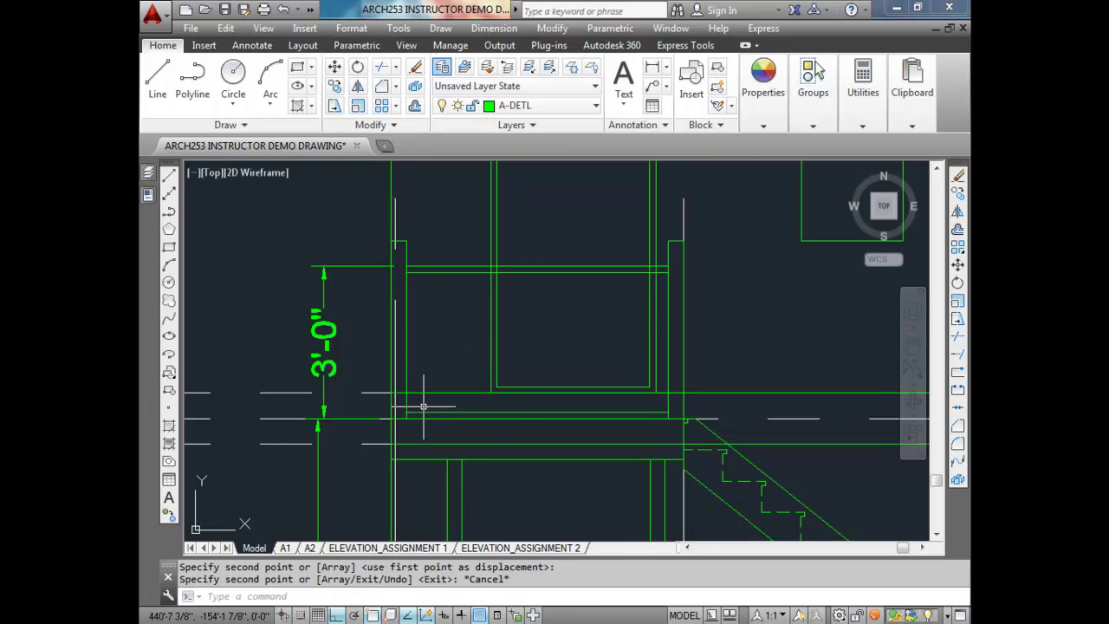
Step: Move the copied rail line up 4 inches above the landing
click(423, 408)
text(m)
key(Return)
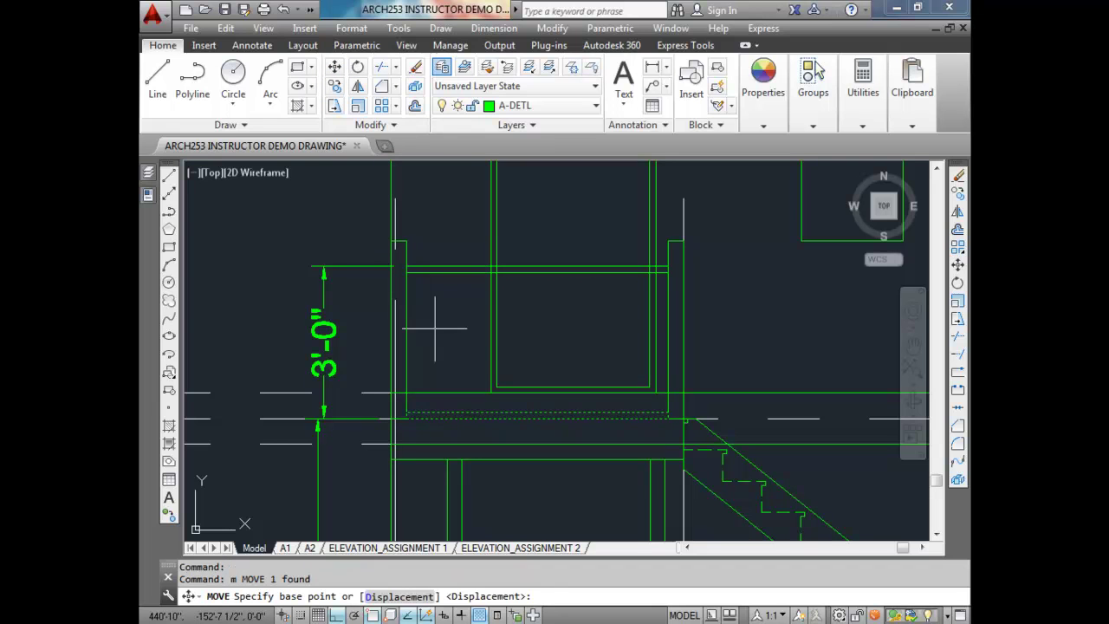
click(435, 328)
text(4)
key(Return)
key(Escape)
key(Escape)
click(653, 67)
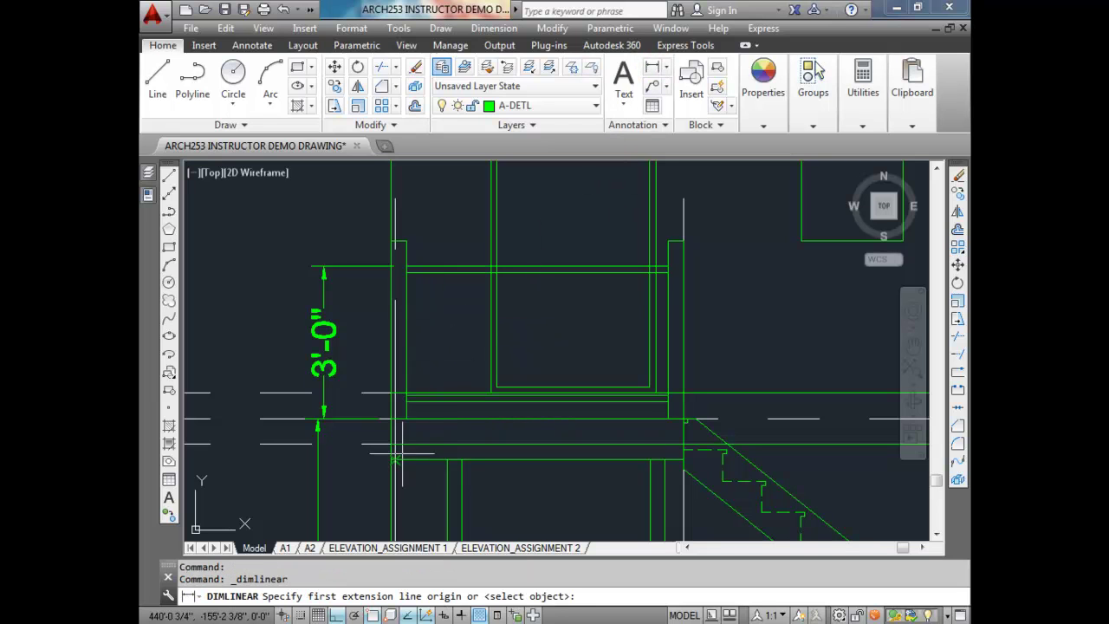
Step: Dimension the bottom rail 4" above the landing, placing the dimension on the left
click(405, 419)
click(404, 393)
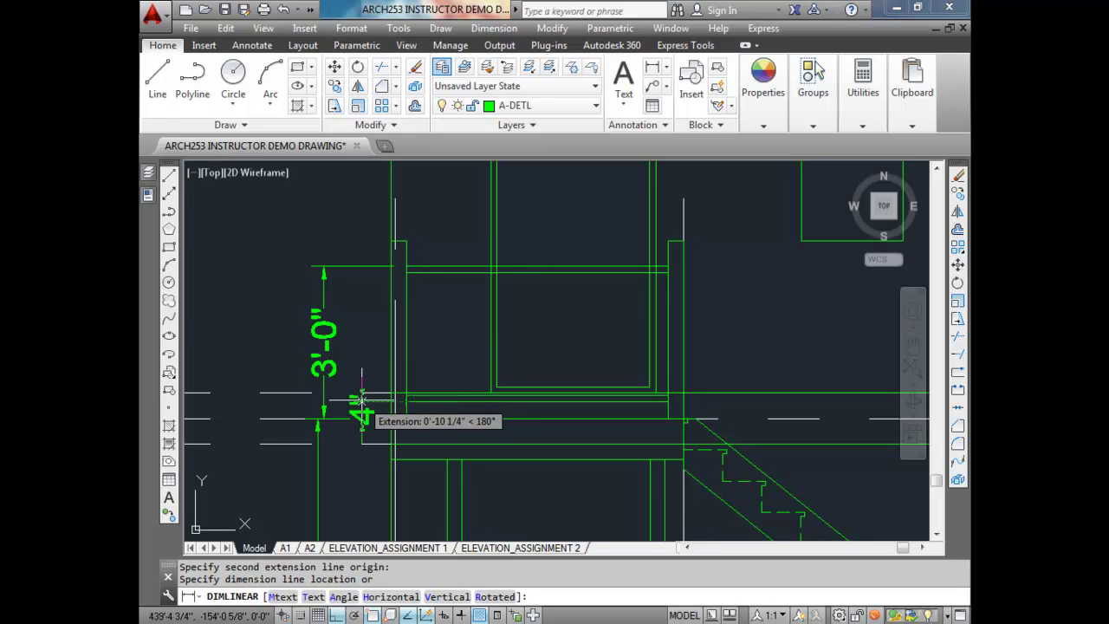
click(362, 400)
scroll(424, 424, up, 3)
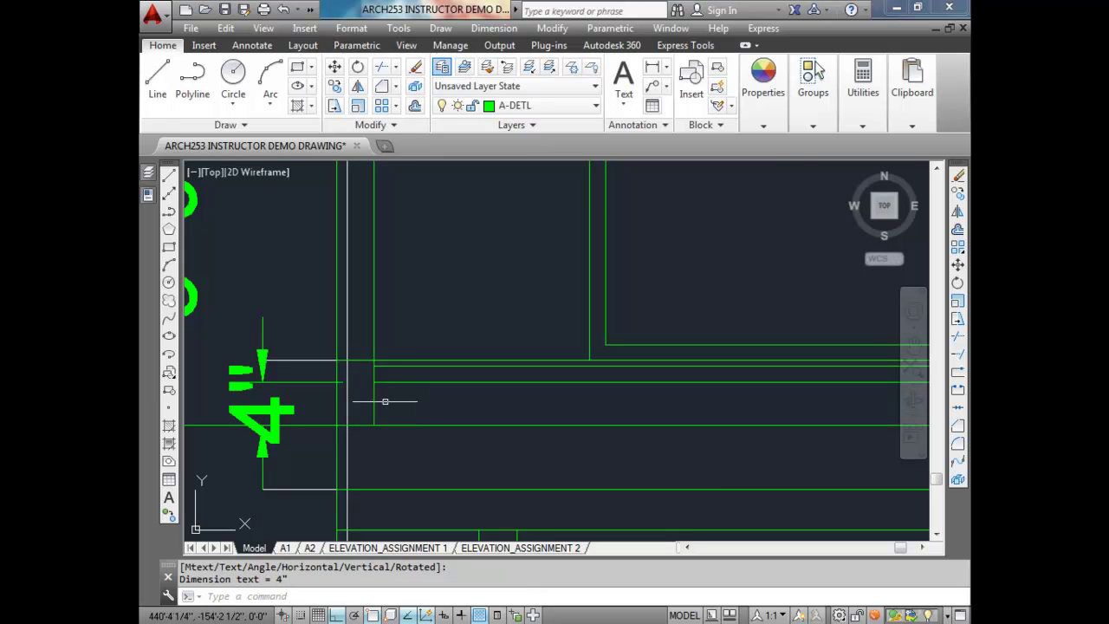
scroll(386, 381, down, 1)
click(392, 383)
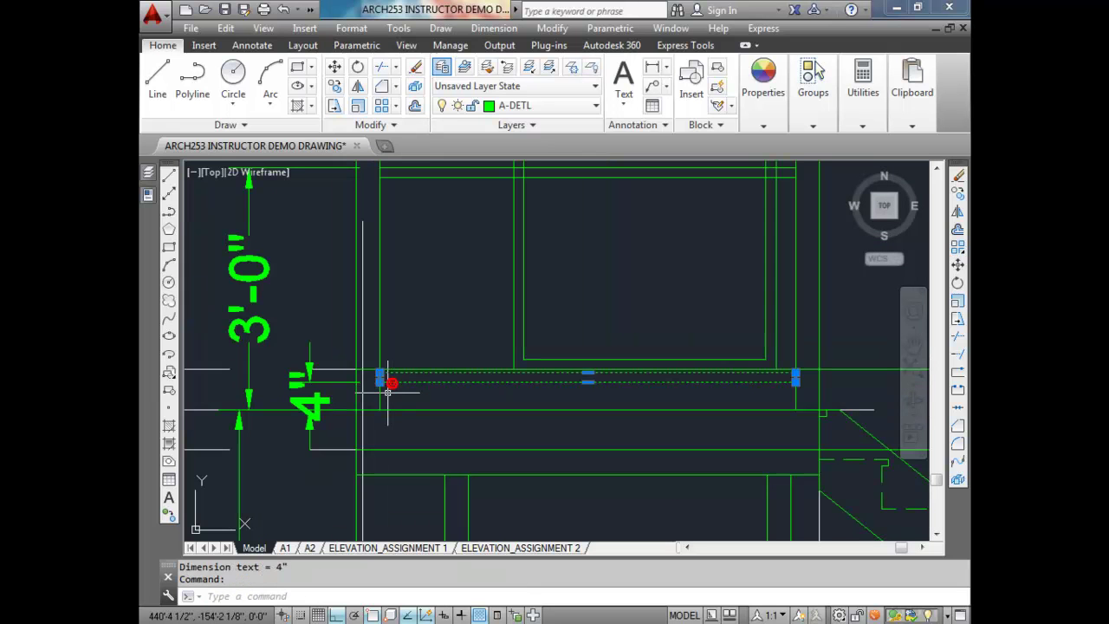
key(Escape)
key(Escape)
scroll(390, 394, down, 2)
scroll(394, 395, up, 1)
middle_drag(392, 395, 416, 394)
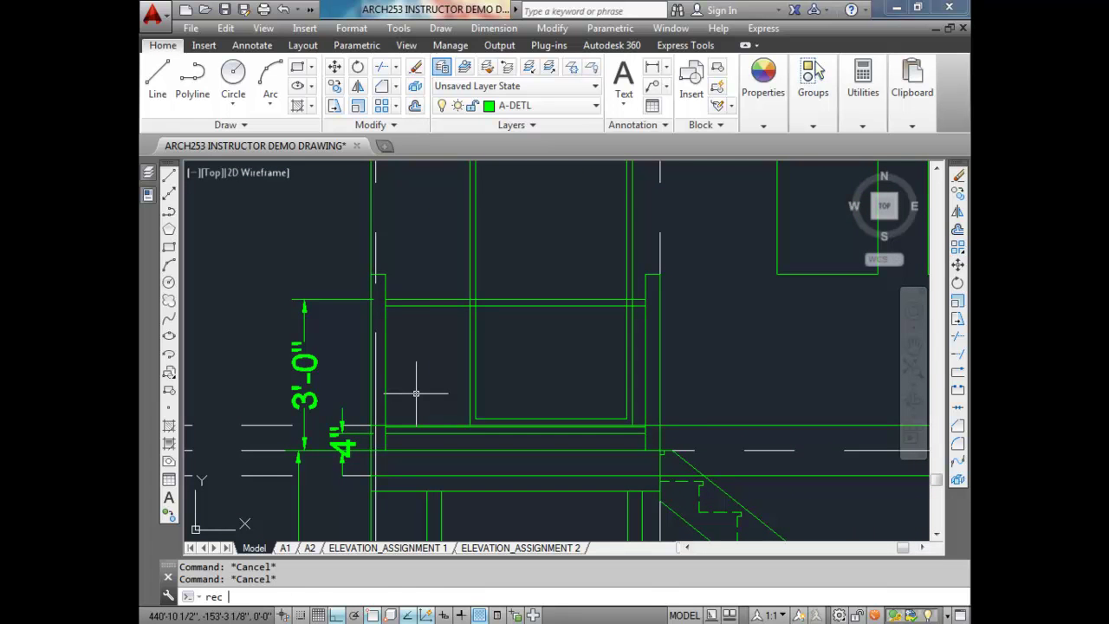
Step: Draw a @1.5,-32 baluster rectangle under the top rail with Ortho on
text(rec)
key(Return)
scroll(407, 390, up, 2)
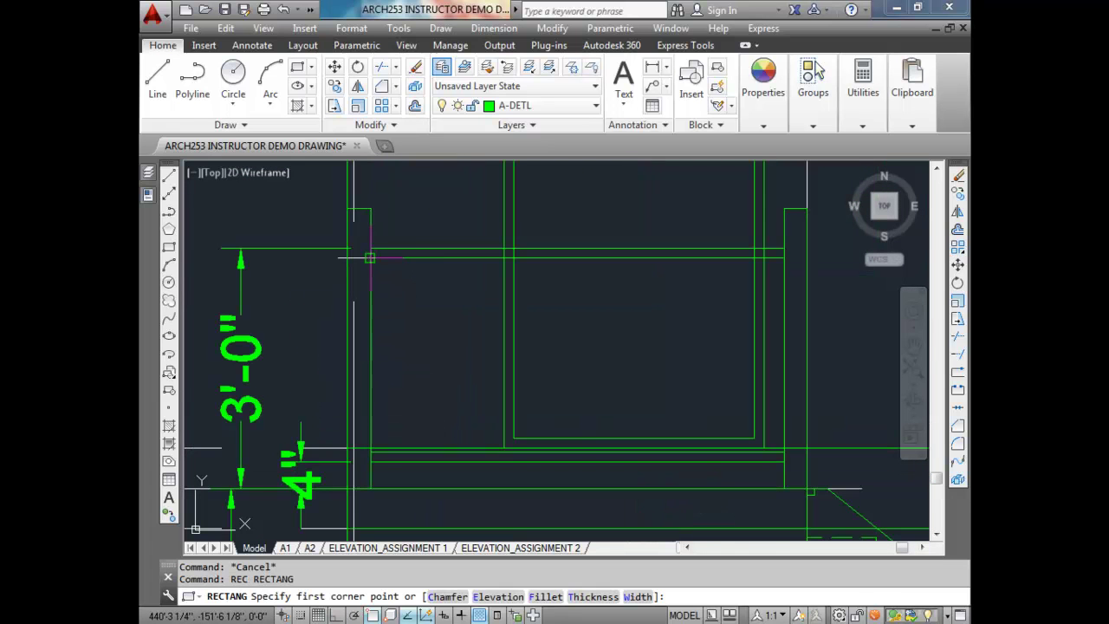
click(370, 258)
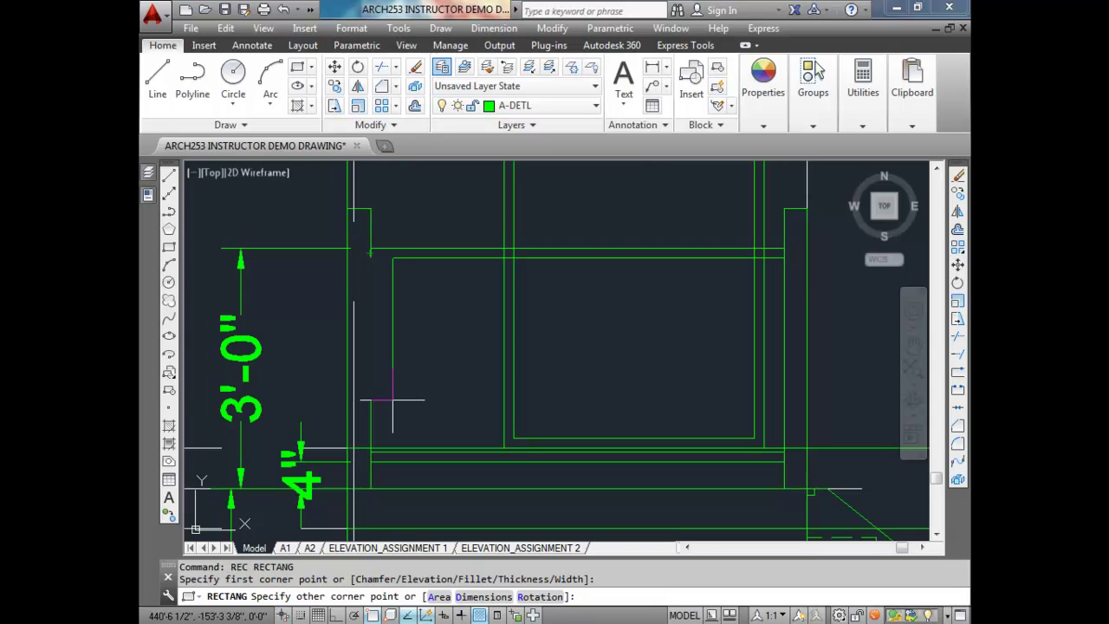
key(F8)
text(@1.5)
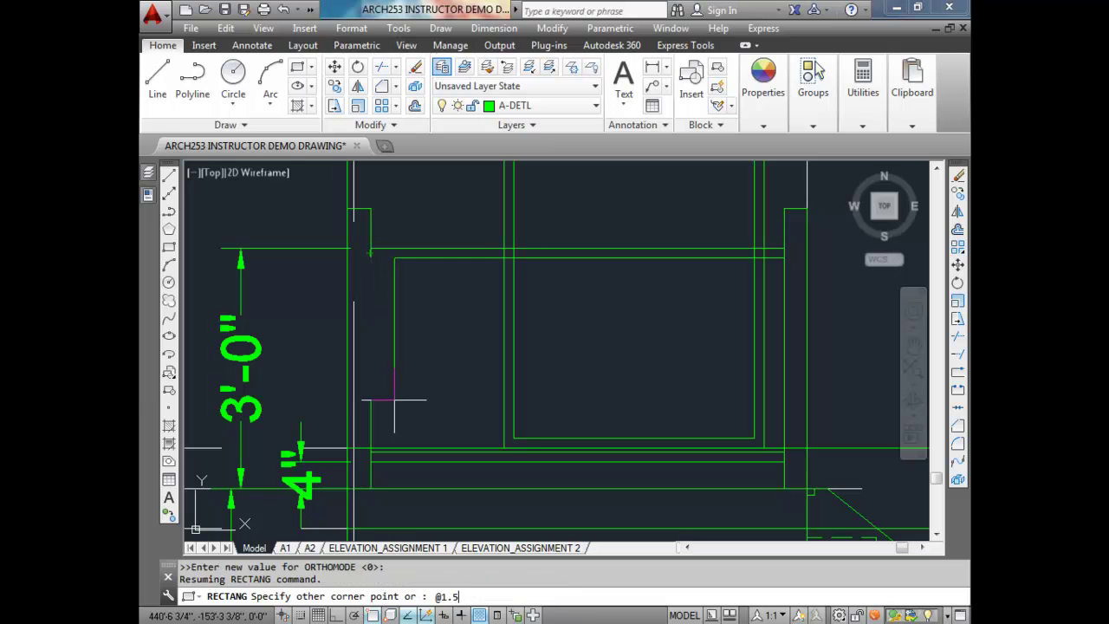
text(,-32)
key(Return)
key(Escape)
Step: Select the baluster and try stretching its edge, then cancel
key(Escape)
click(378, 366)
scroll(379, 472, up, 6)
click(351, 481)
key(Escape)
key(Escape)
click(405, 400)
key(Escape)
scroll(390, 416, down, 3)
scroll(391, 416, down, 3)
scroll(372, 407, up, 3)
scroll(374, 405, down, 2)
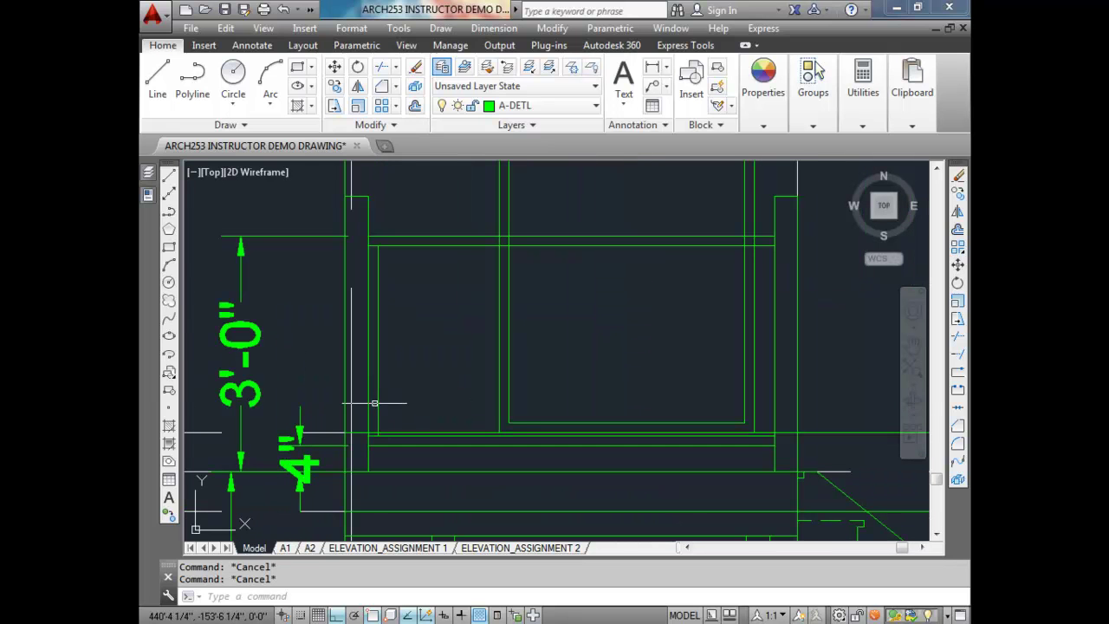
Step: Move the baluster 4 inches to the right
click(378, 357)
text(m)
key(Return)
click(422, 331)
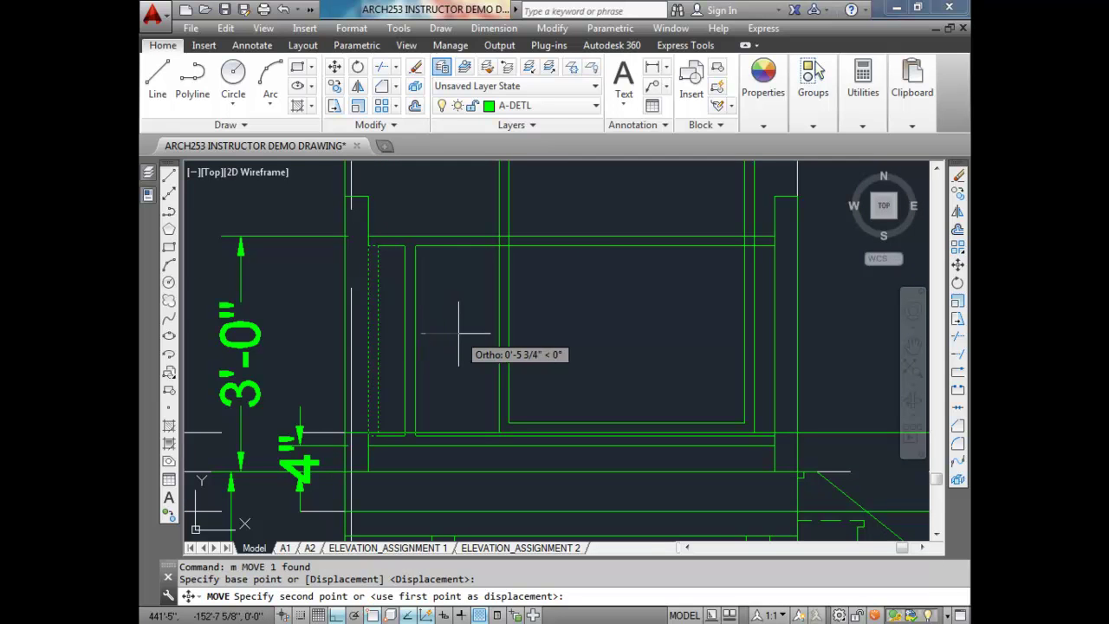
text(4)
key(Return)
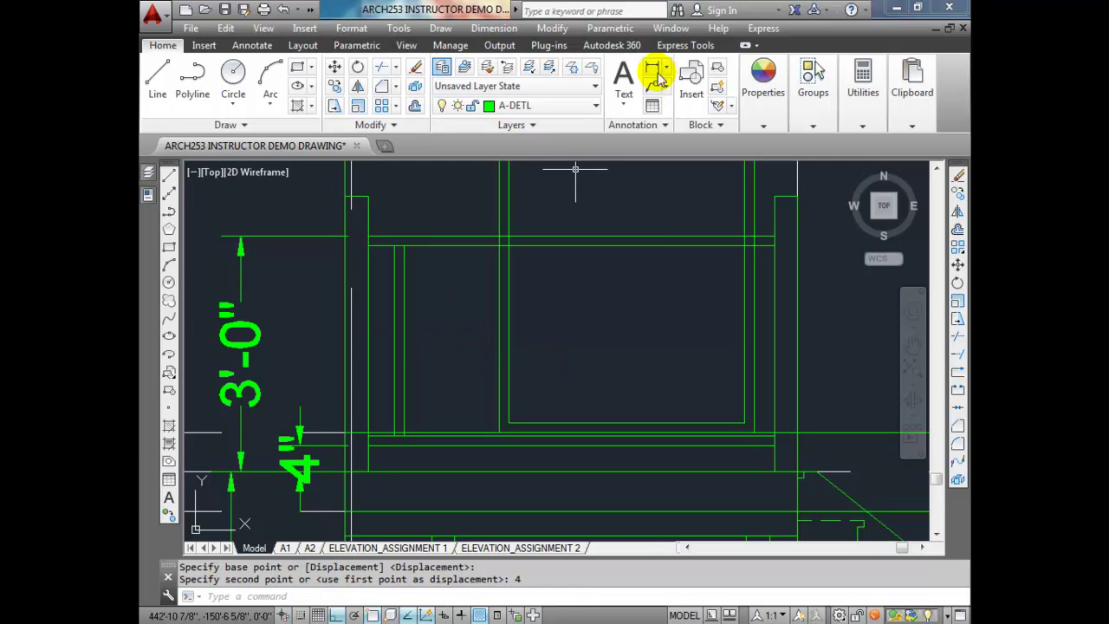
Step: Measure the 4" gap between the post and the baluster with DIST
key(Return)
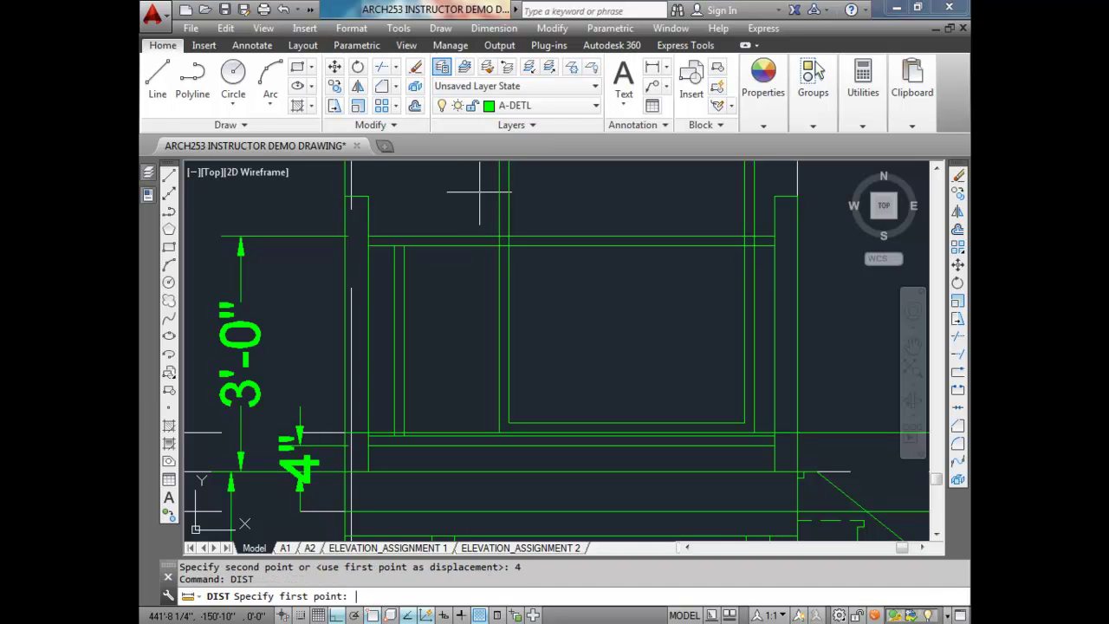
click(366, 250)
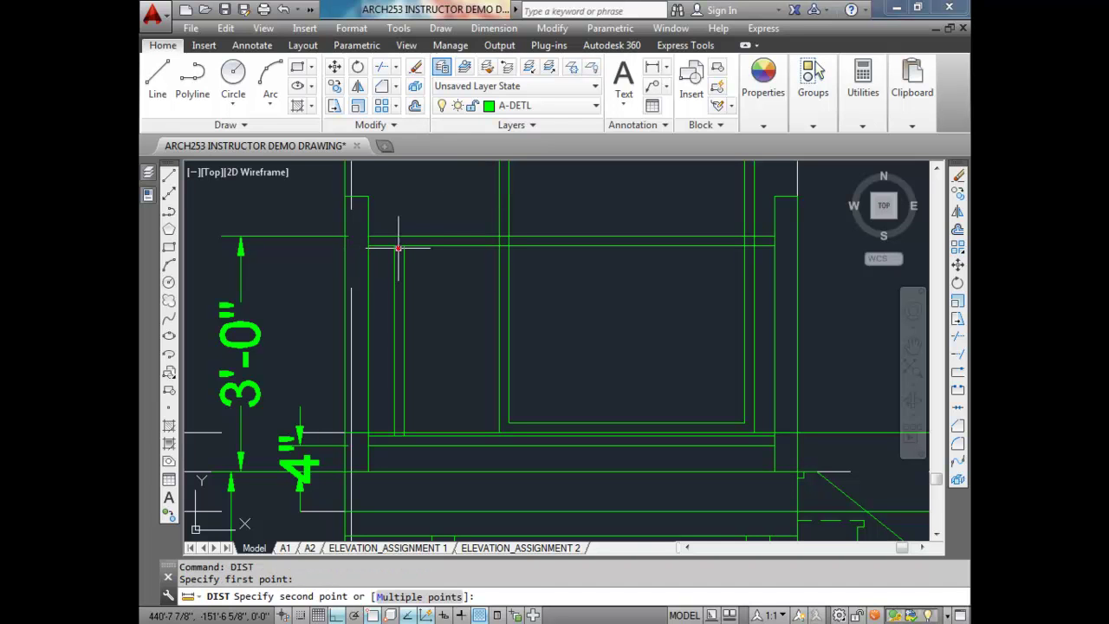
click(394, 245)
scroll(413, 314, up, 2)
Step: Copy the baluster ten times at equal spacing across to the far post
click(388, 305)
click(390, 305)
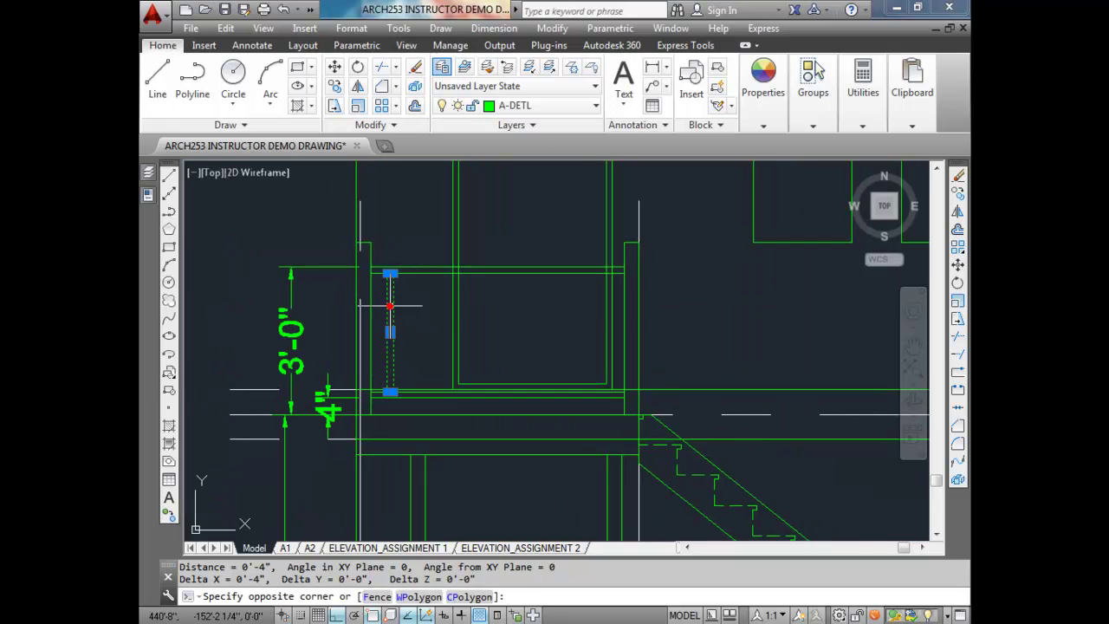
click(335, 86)
scroll(388, 280, up, 2)
middle_drag(392, 269, 376, 276)
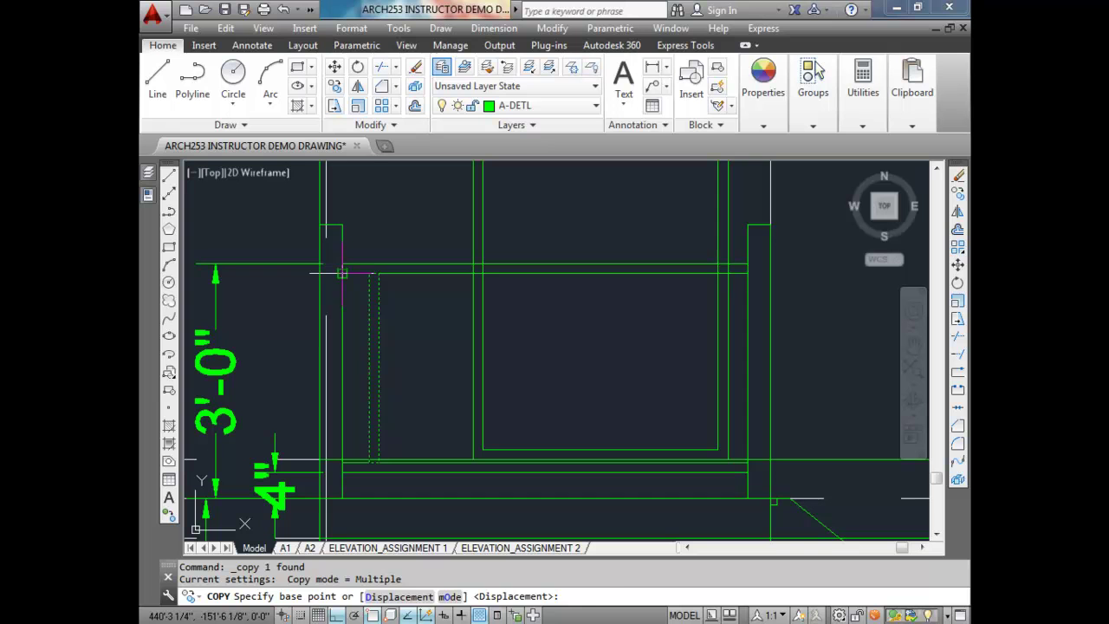
click(342, 274)
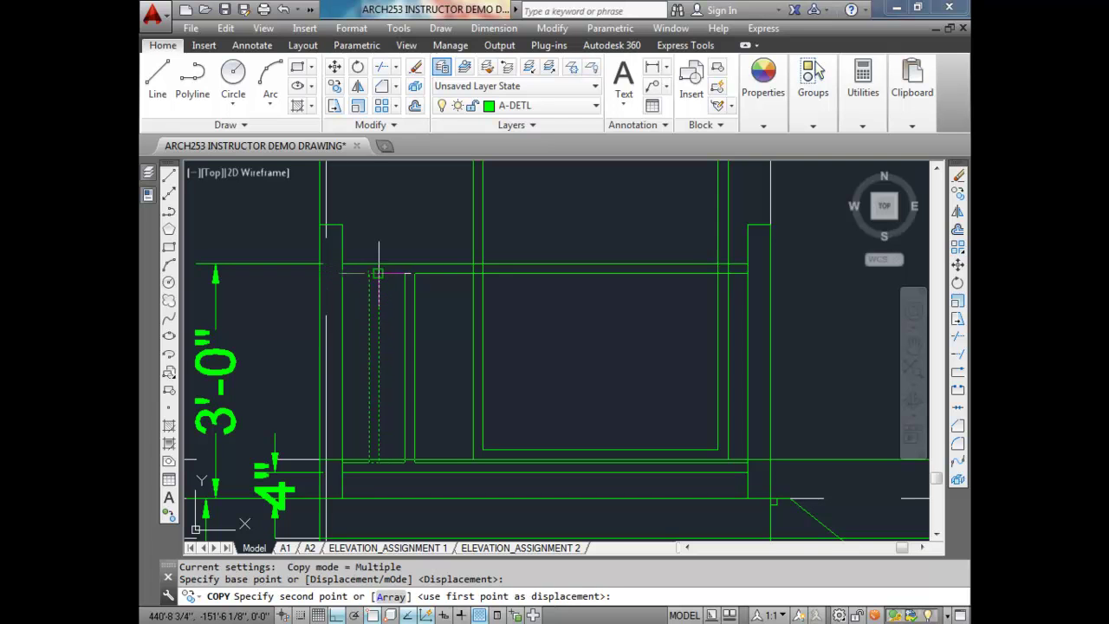
click(379, 274)
click(414, 274)
click(449, 273)
click(486, 274)
click(523, 273)
click(558, 273)
click(594, 274)
click(629, 273)
click(665, 273)
click(701, 273)
key(Escape)
scroll(315, 257, down, 2)
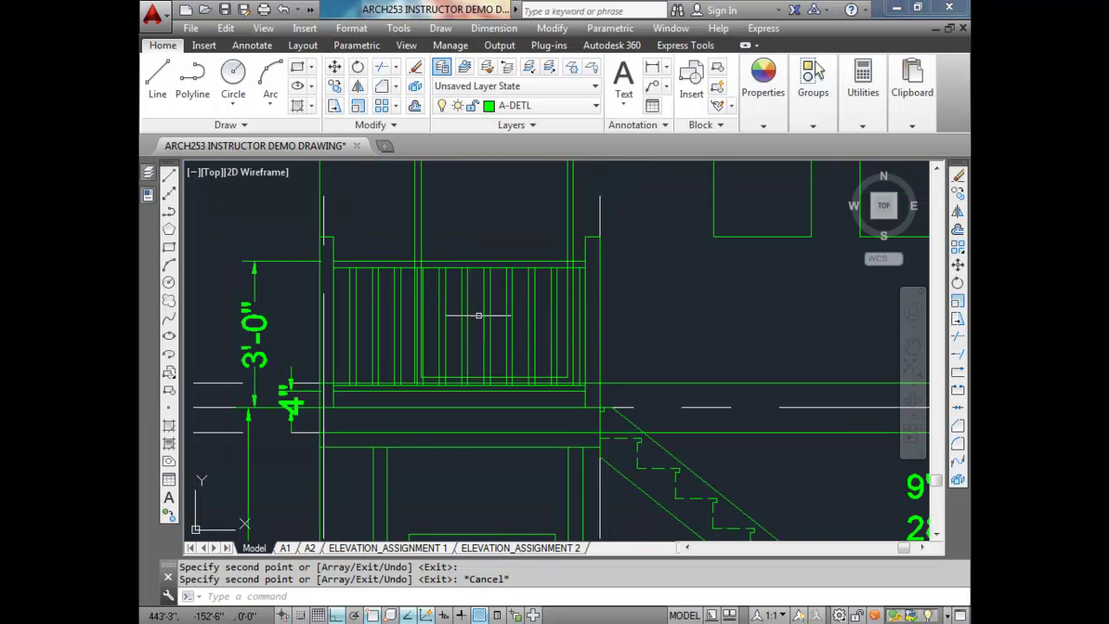
Step: Measure the left and right gaps between the end balusters and the guardrail posts with DIST
scroll(471, 321, up, 2)
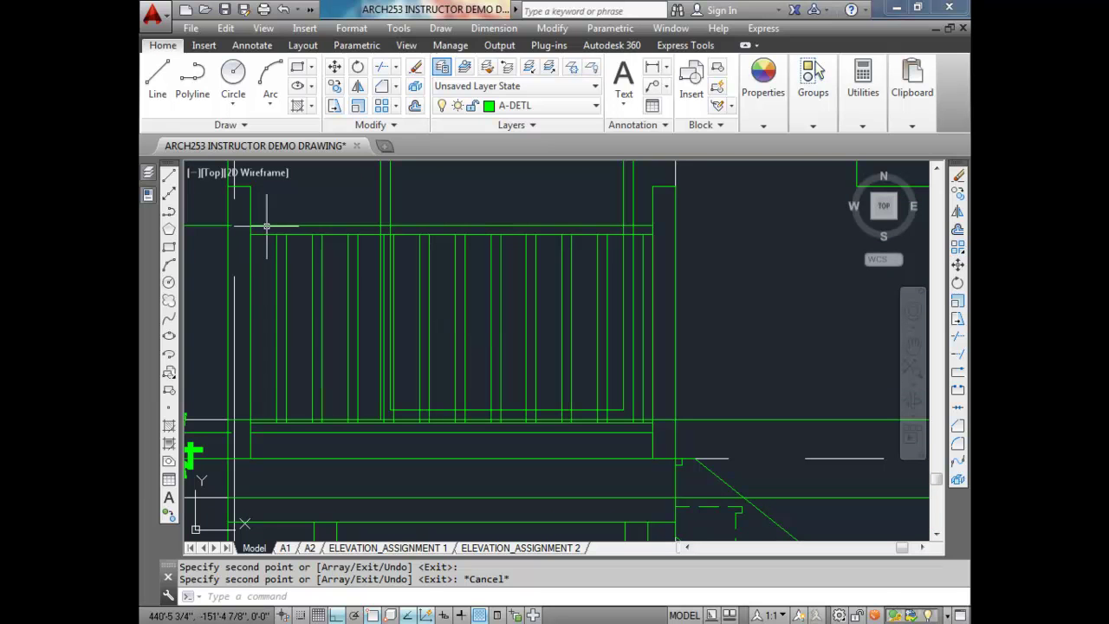
click(268, 232)
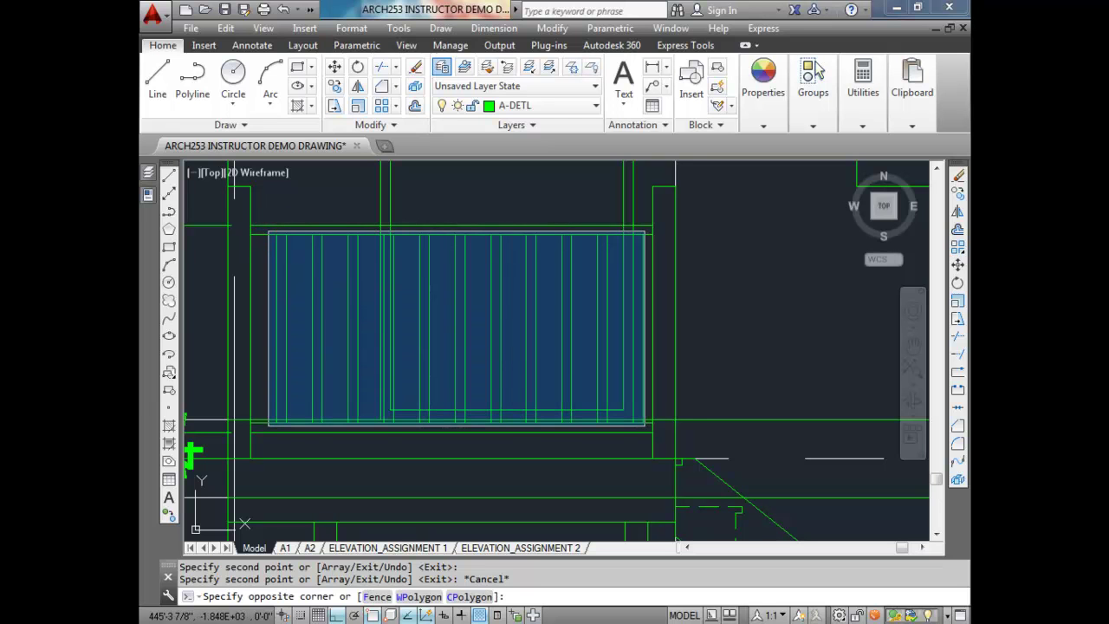
click(644, 425)
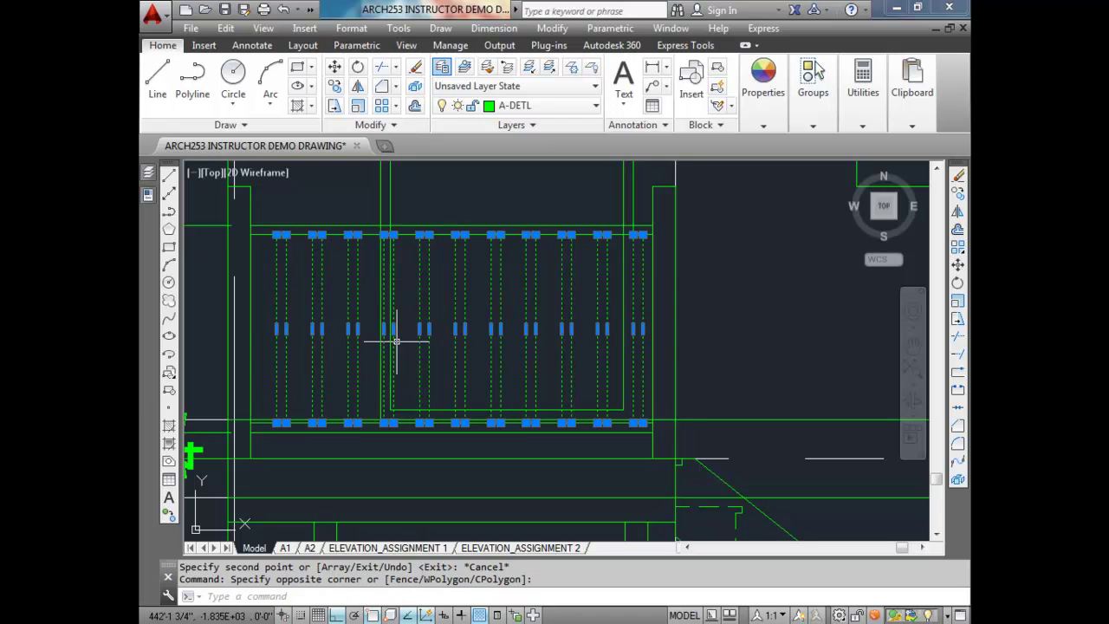
key(Escape)
key(Escape)
text(dist)
key(Return)
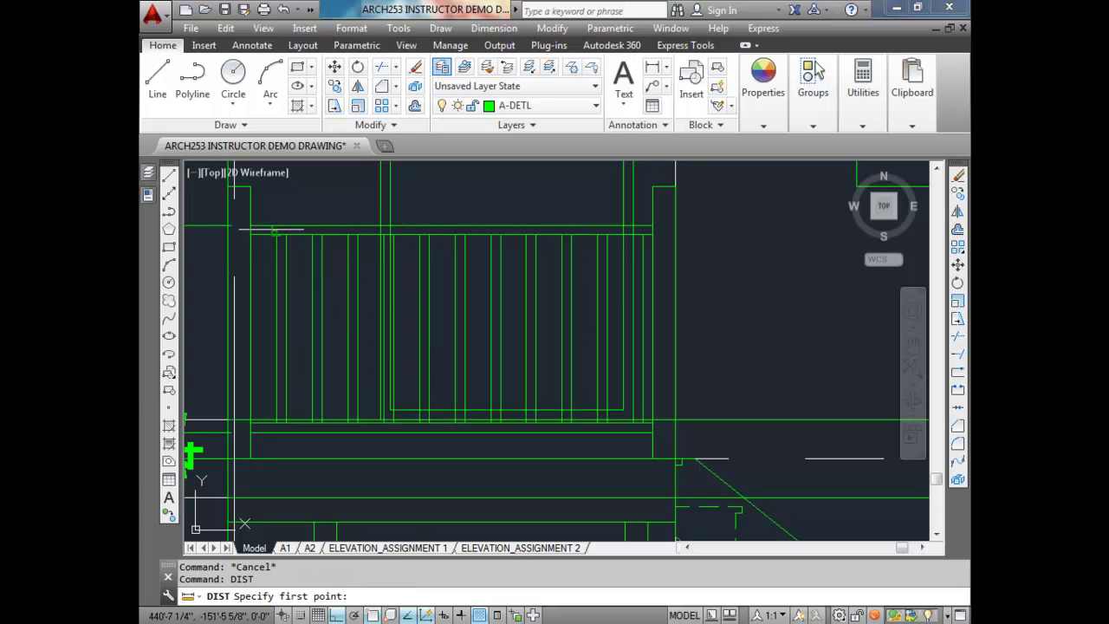
click(274, 232)
click(252, 232)
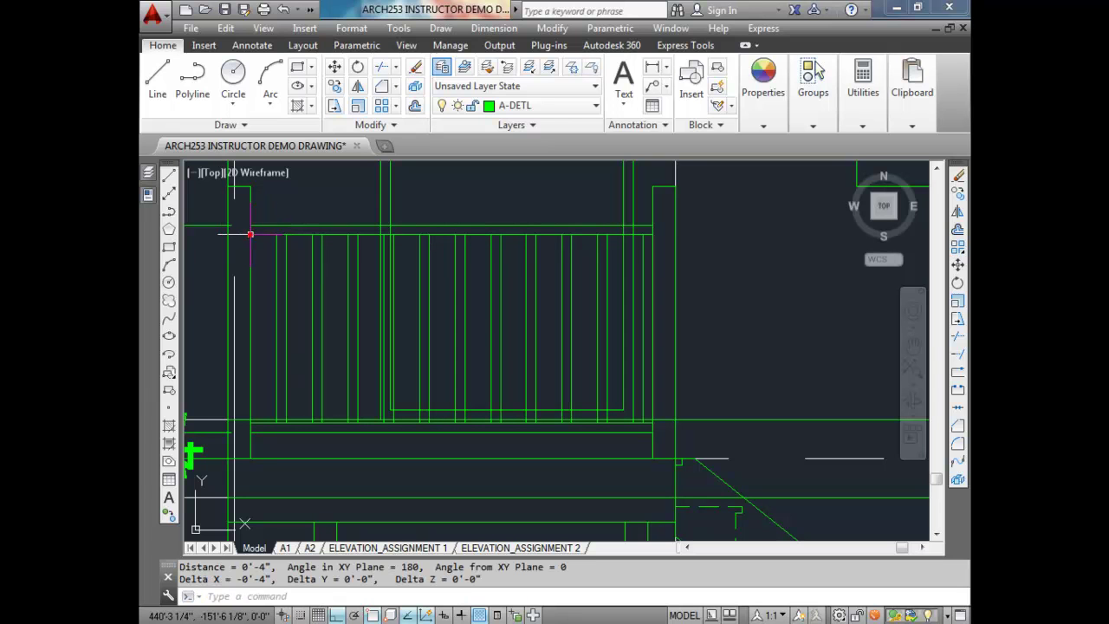
key(Return)
click(645, 232)
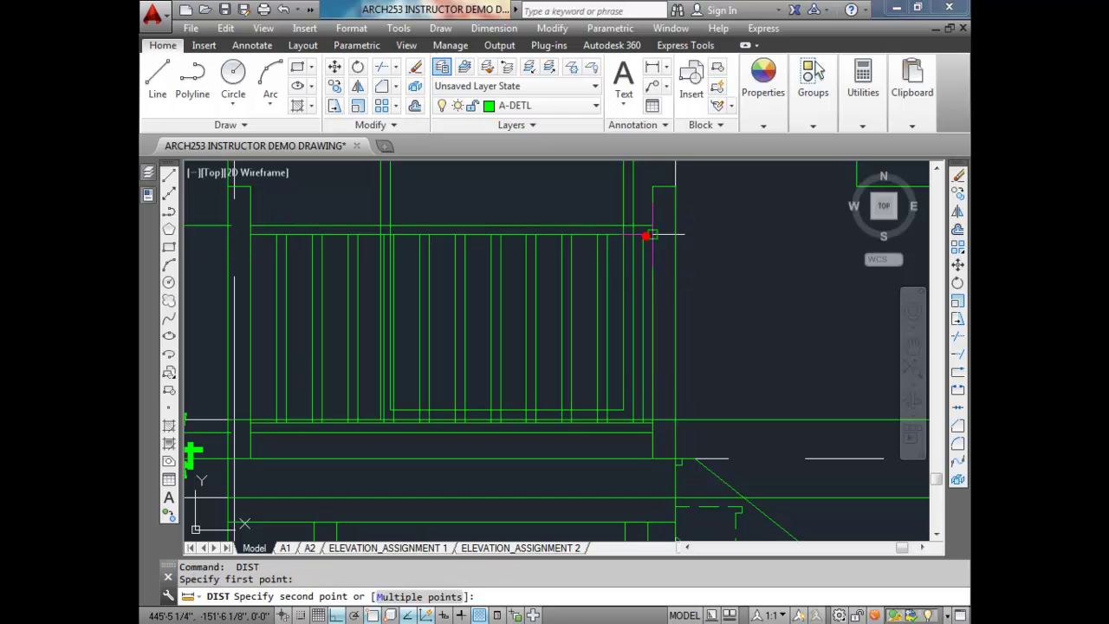
click(653, 233)
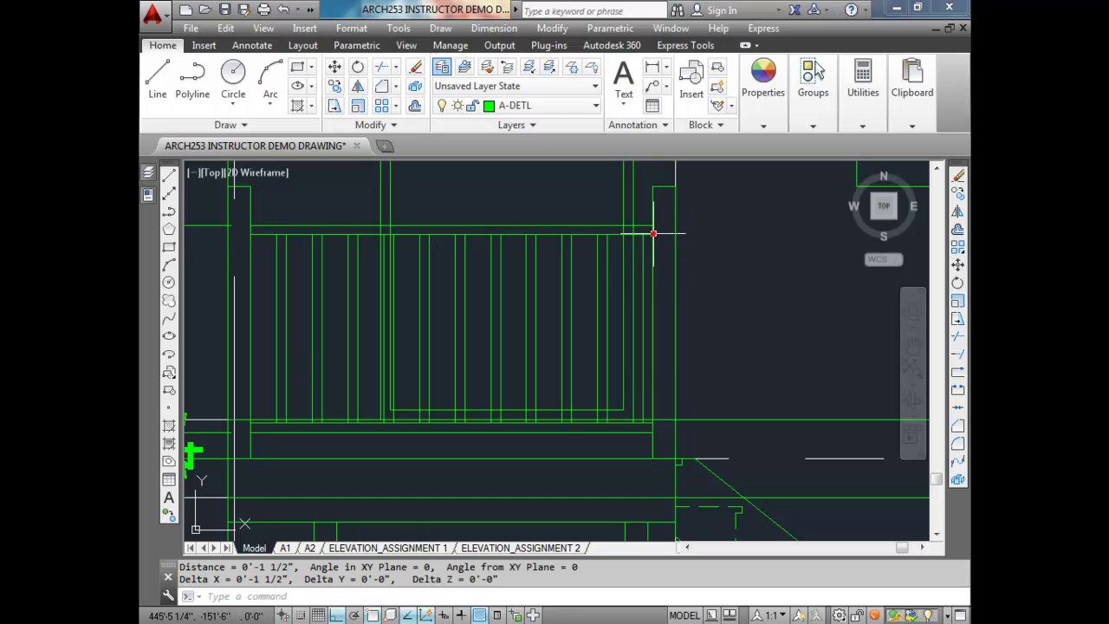
Step: Move the eleven balusters 1.25 inches to the left
click(264, 233)
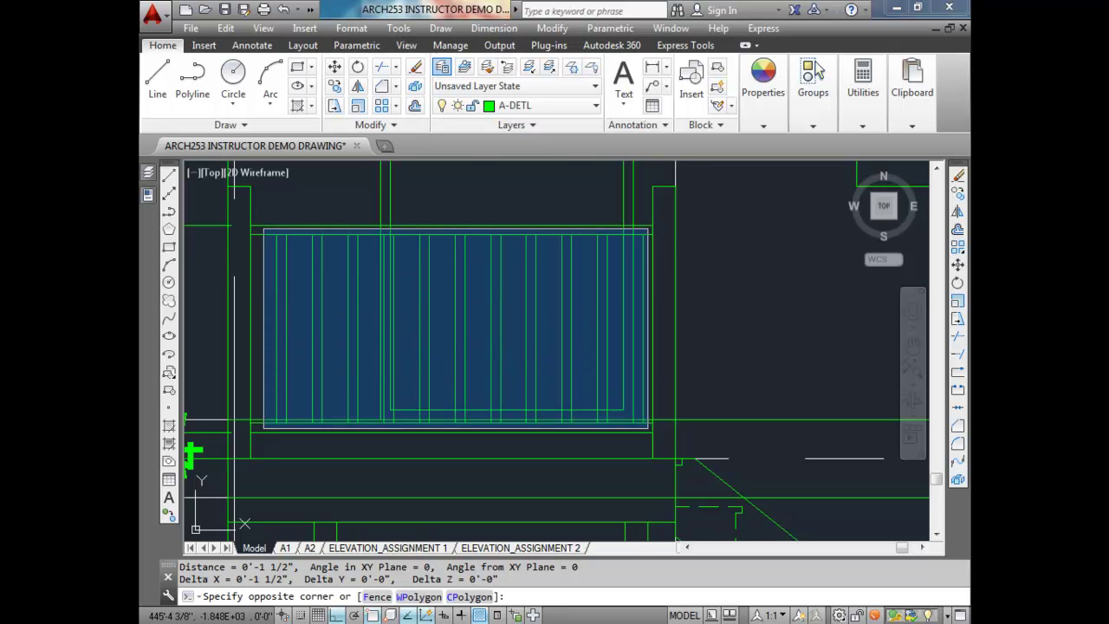
click(647, 427)
text(m)
key(Return)
click(505, 189)
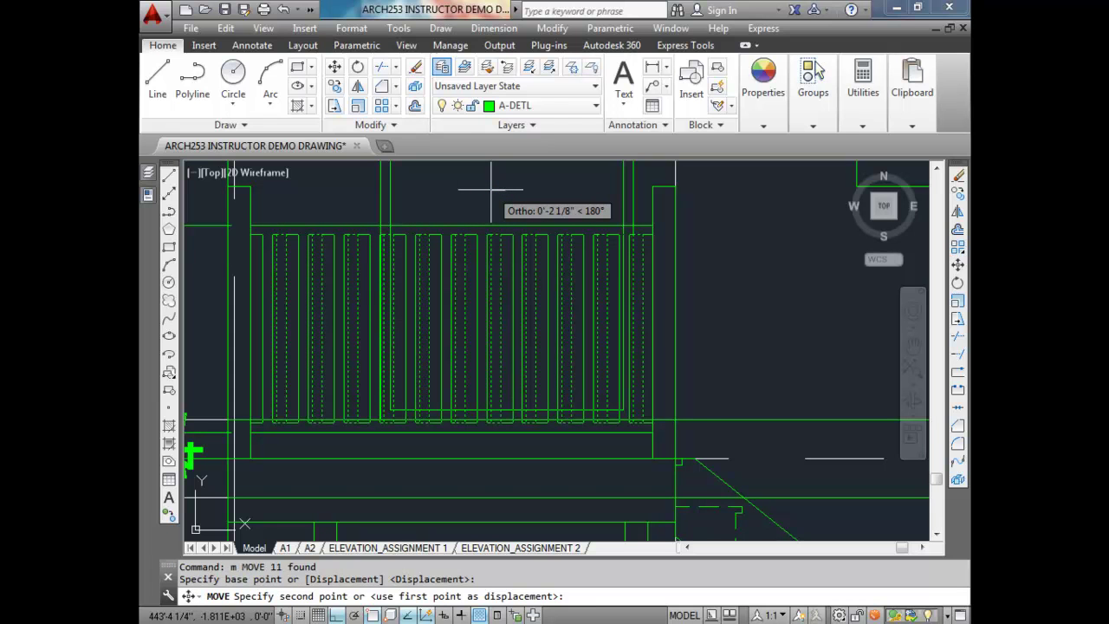
text(1.25)
key(Return)
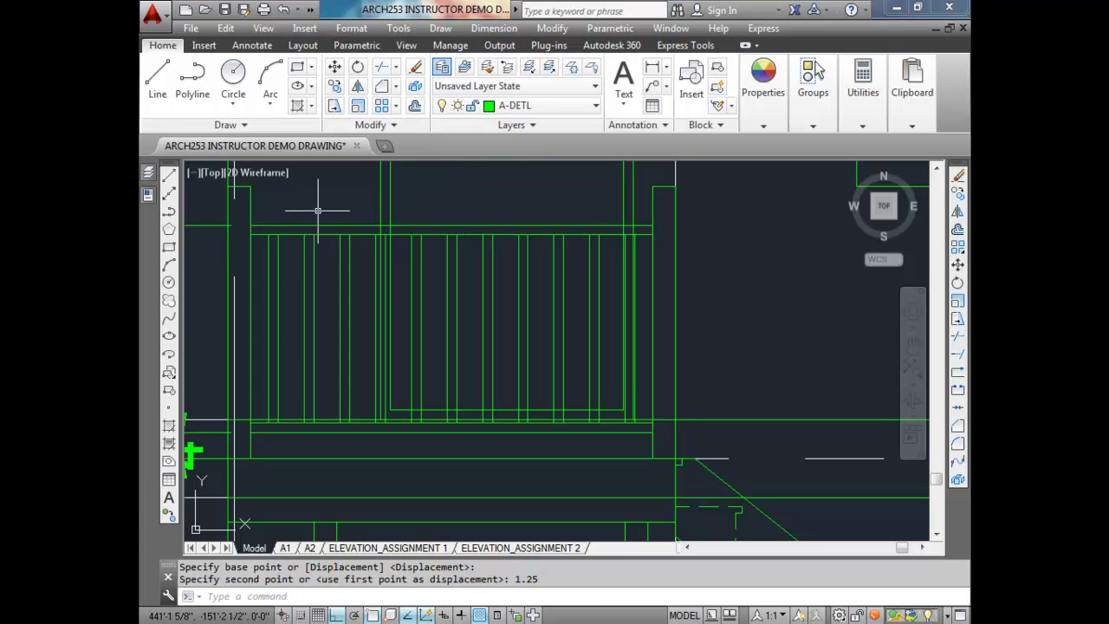
Step: Remeasure the left and right end gaps to confirm they are now balanced
text(di)
key(Return)
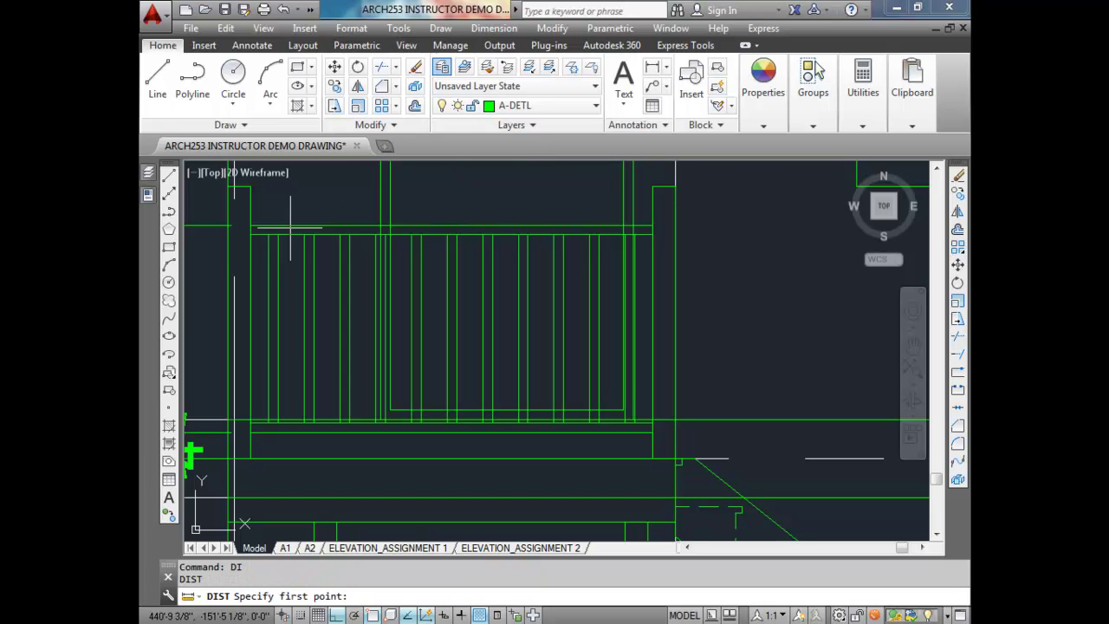
click(268, 234)
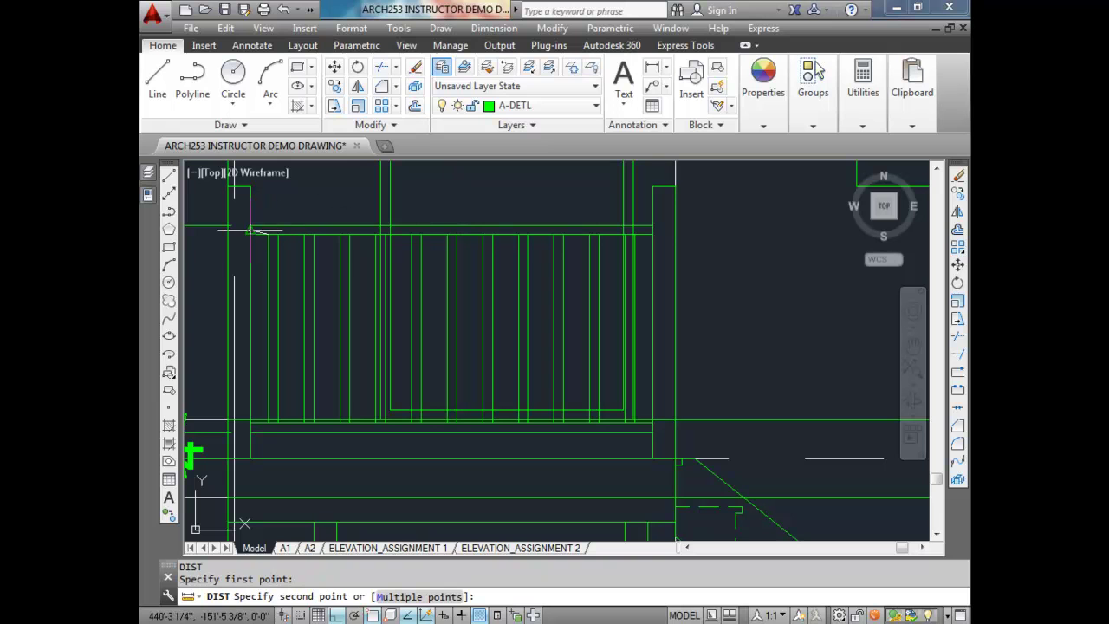
click(250, 234)
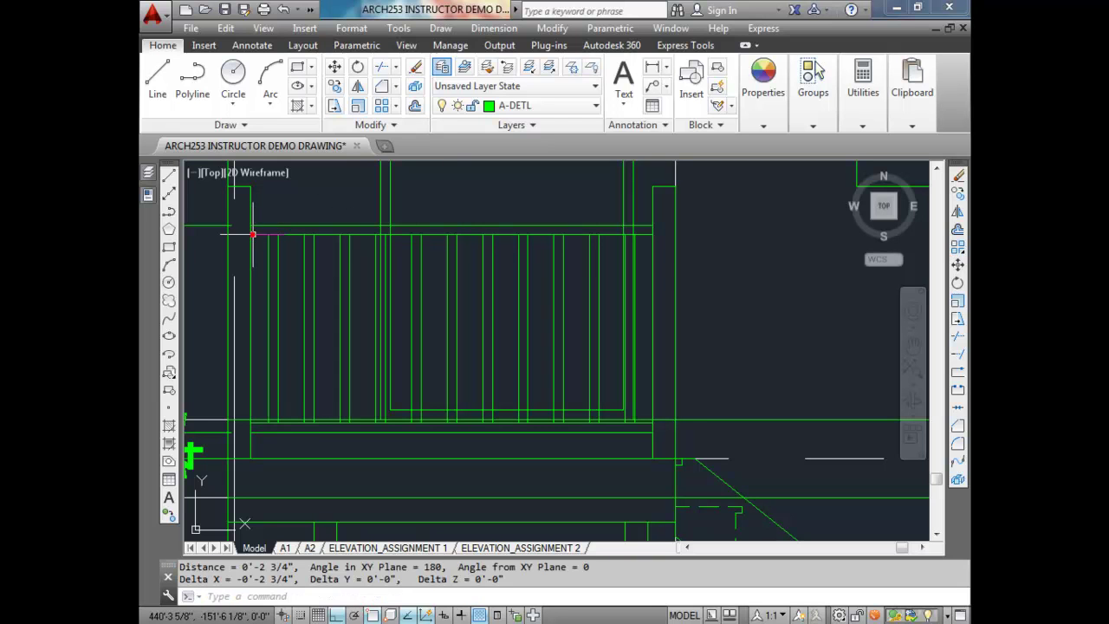
key(Return)
click(635, 232)
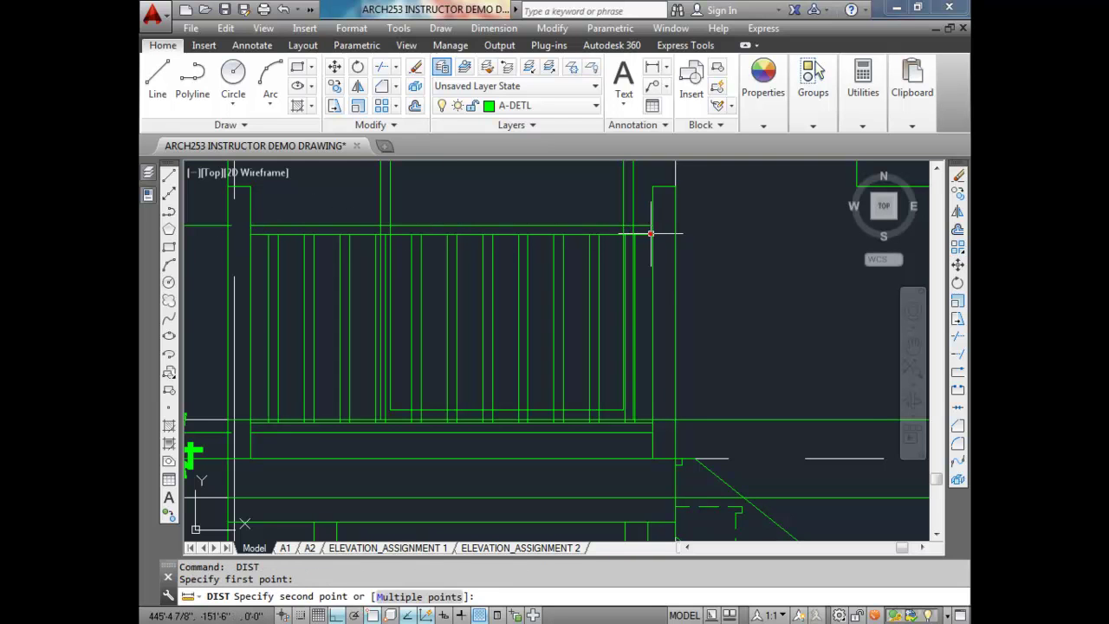
click(650, 234)
key(Escape)
key(Escape)
scroll(547, 269, down, 2)
mouse_move(548, 269)
middle_down()
mouse_move(447, 294)
mouse_move(457, 292)
middle_up()
Step: Trim the baluster ends and short segments crossing the rails with TR and crossing windows
text(tr)
key(Return)
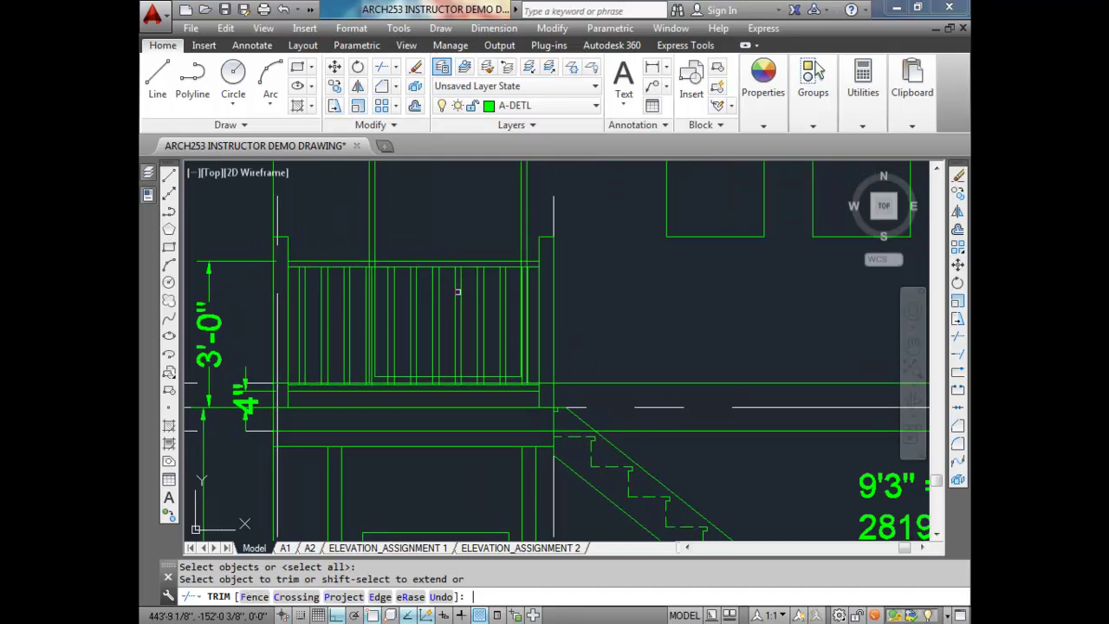
scroll(457, 292, up, 5)
click(478, 242)
scroll(462, 281, down, 5)
scroll(493, 390, up, 5)
click(494, 384)
click(421, 384)
click(422, 386)
scroll(424, 390, up, 4)
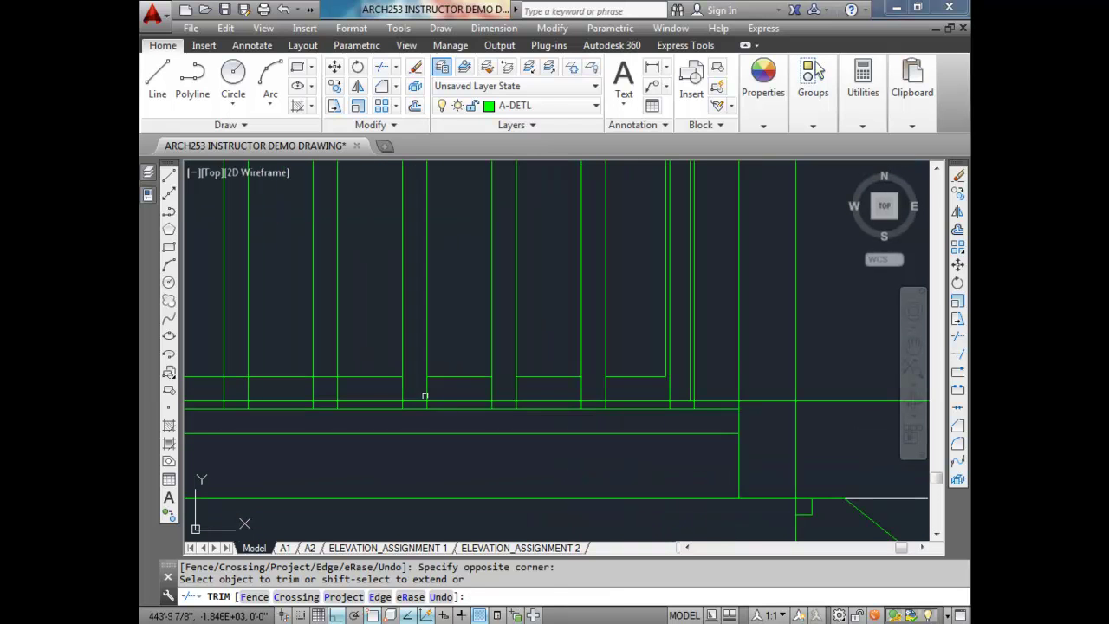
click(419, 401)
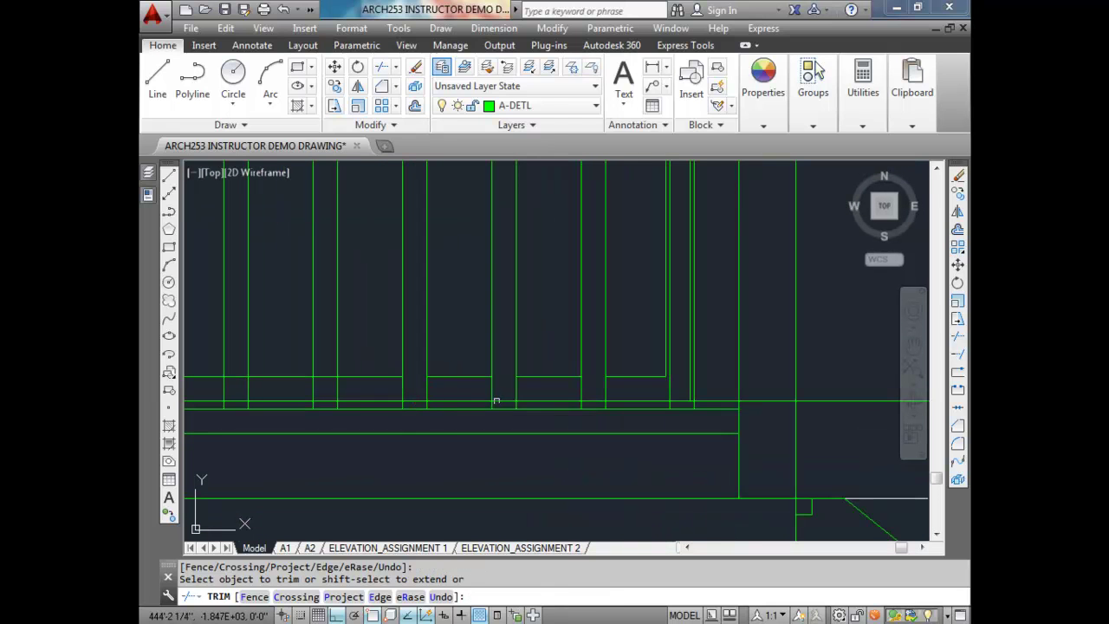
click(414, 400)
click(413, 391)
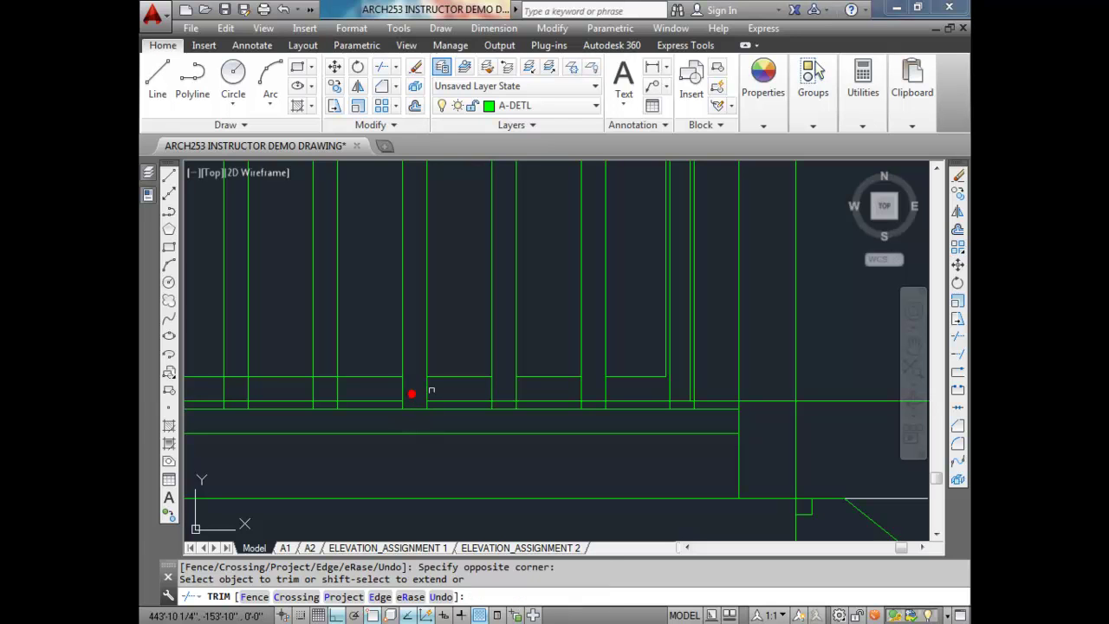
click(494, 388)
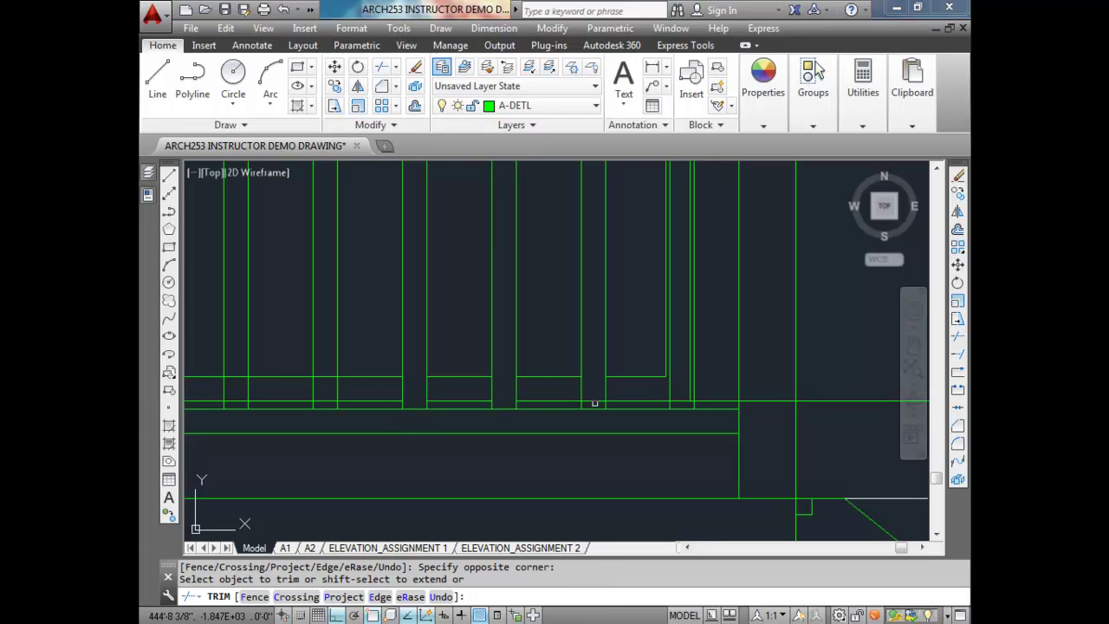
click(583, 393)
click(688, 403)
click(675, 389)
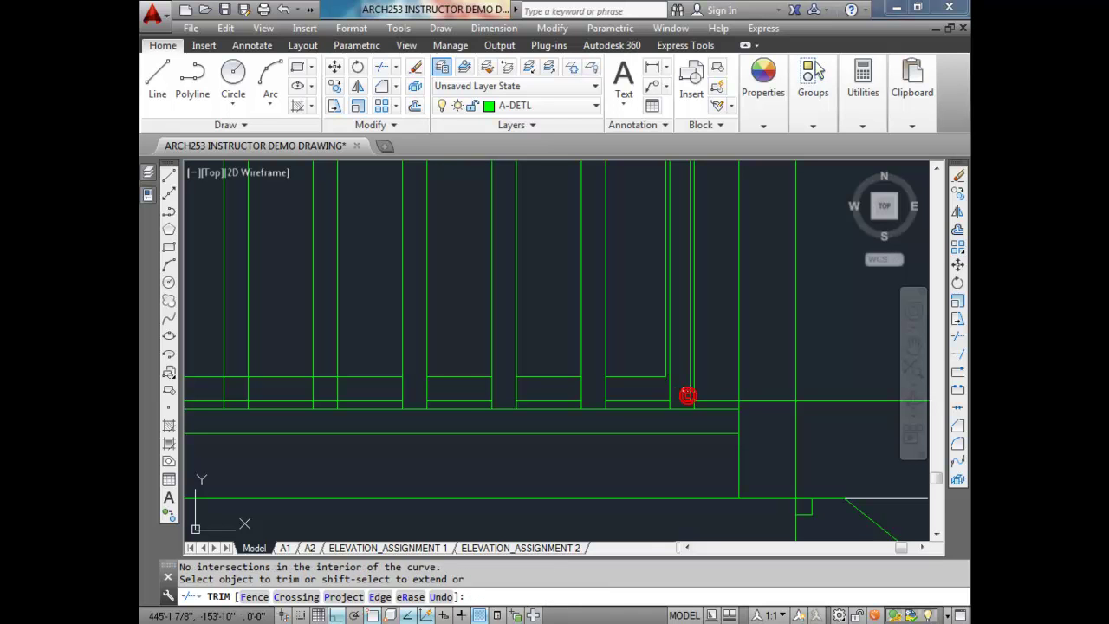
click(687, 382)
scroll(676, 368, down, 2)
scroll(434, 379, up, 2)
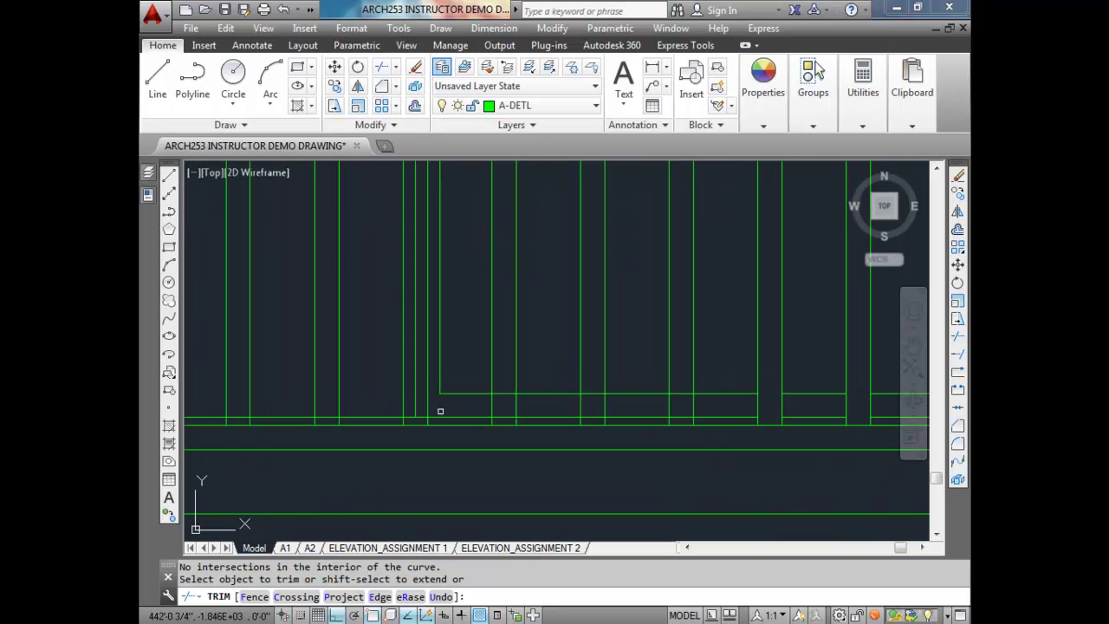
Step: Trim the remaining baluster ends and a short horizontal segment along the guardrail
click(501, 417)
click(508, 423)
click(492, 374)
click(600, 420)
click(585, 381)
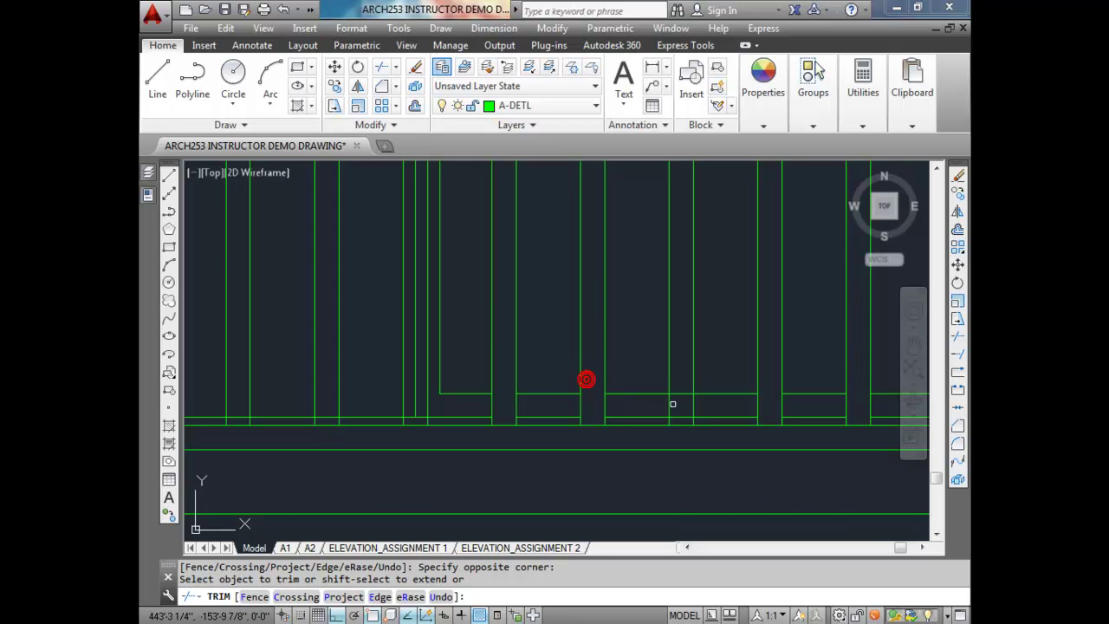
scroll(683, 421, up, 2)
click(685, 421)
click(661, 312)
scroll(662, 312, down, 4)
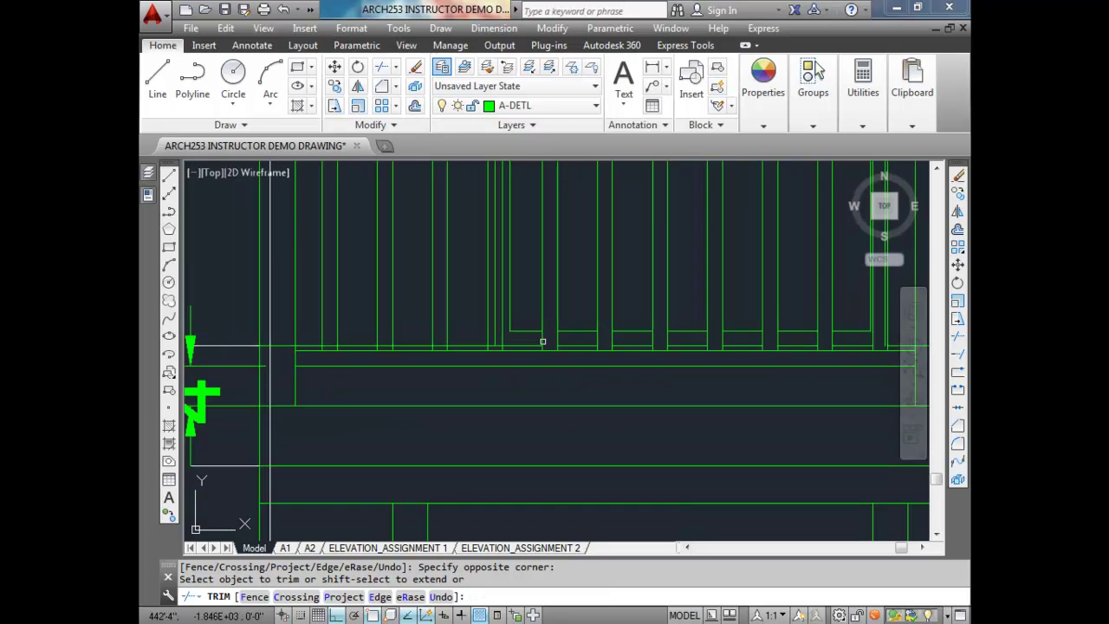
click(472, 352)
click(456, 329)
click(386, 352)
click(372, 329)
click(288, 330)
click(287, 332)
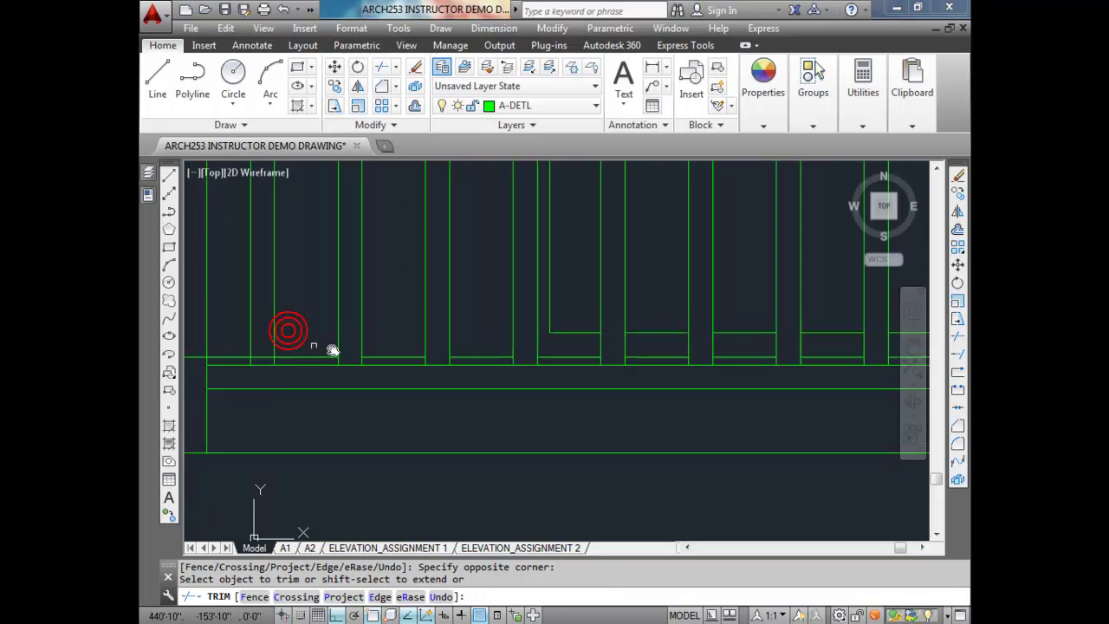
Step: Trim the two short verticals between the rails to finish the trimming
middle_drag(286, 332, 383, 360)
scroll(346, 354, down, 3)
middle_drag(407, 320, 402, 381)
scroll(402, 381, up, 5)
click(445, 240)
click(401, 231)
key(Escape)
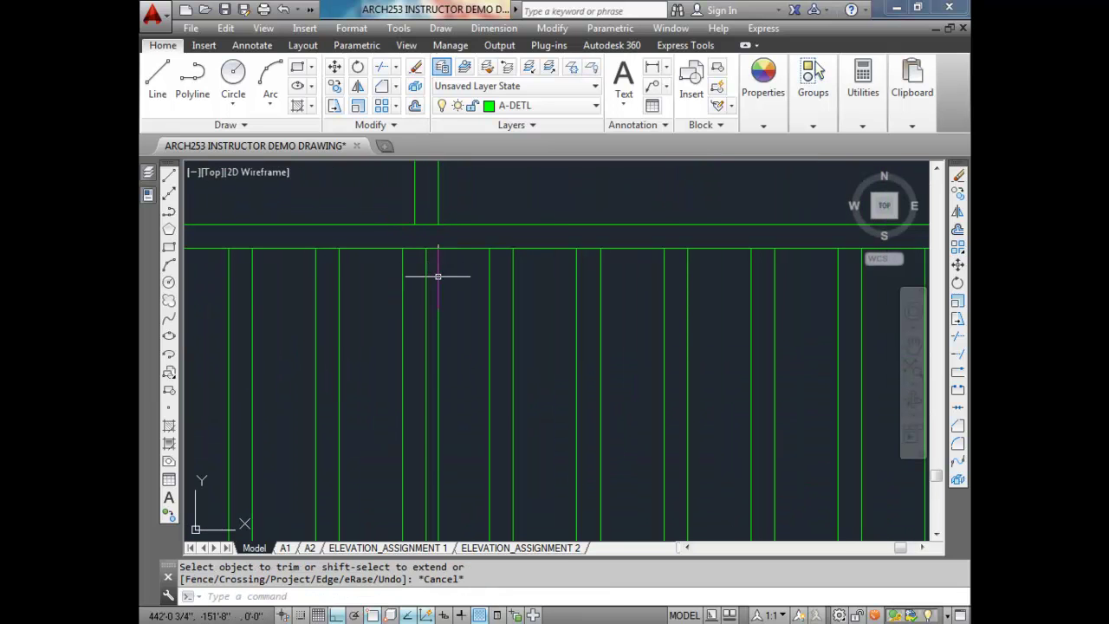
Step: Delete the leftover stray vertical line from the guardrail
click(437, 276)
scroll(438, 294, down, 2)
key(Escape)
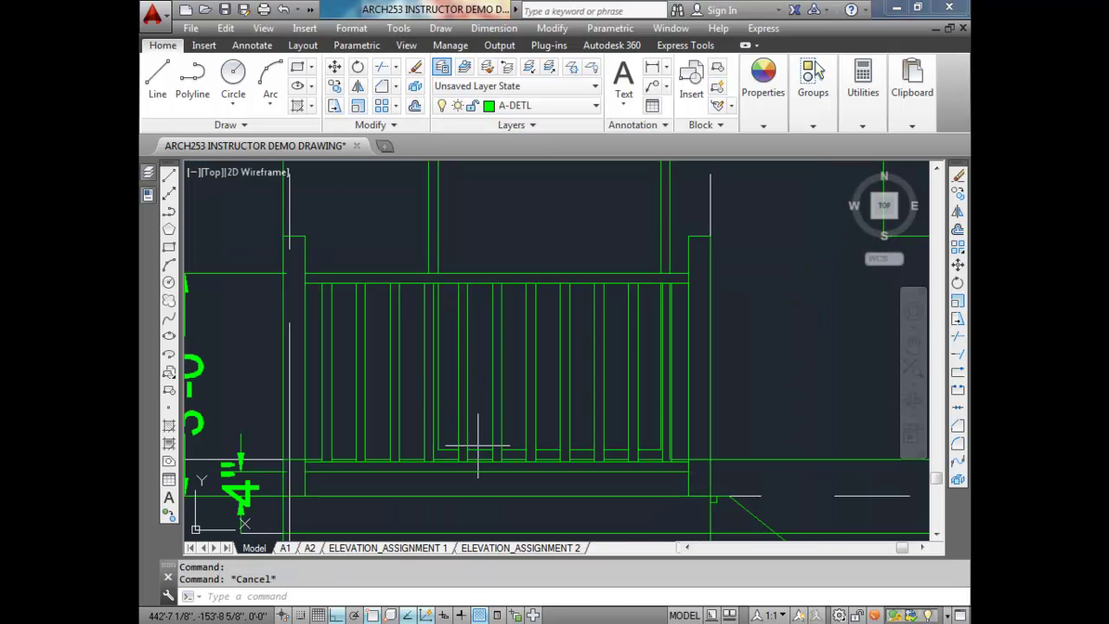
scroll(679, 337, up, 3)
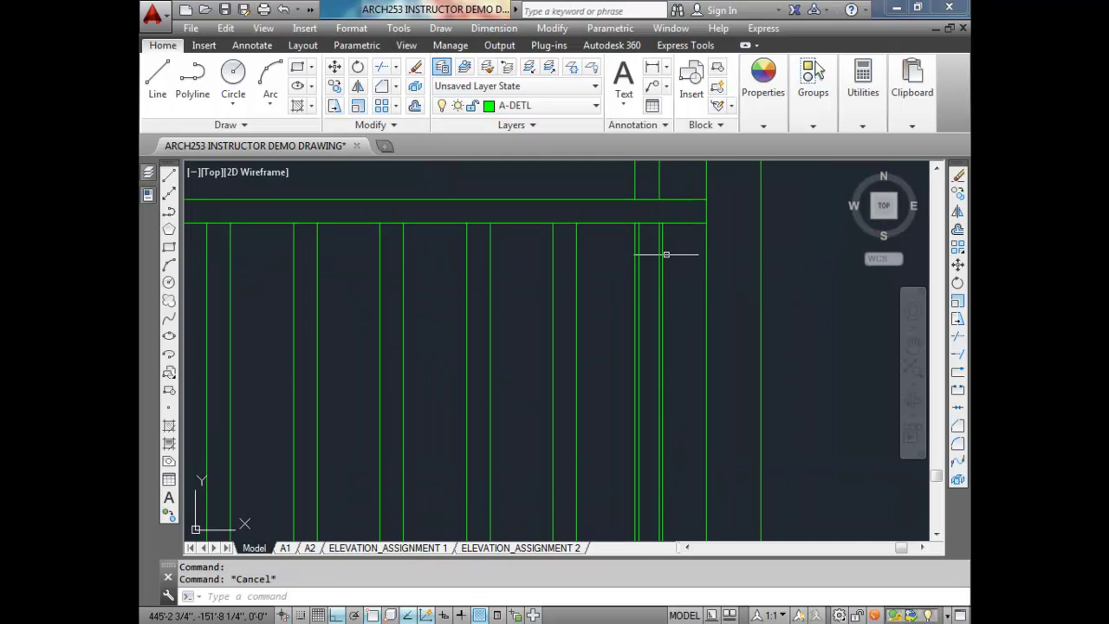
key(Delete)
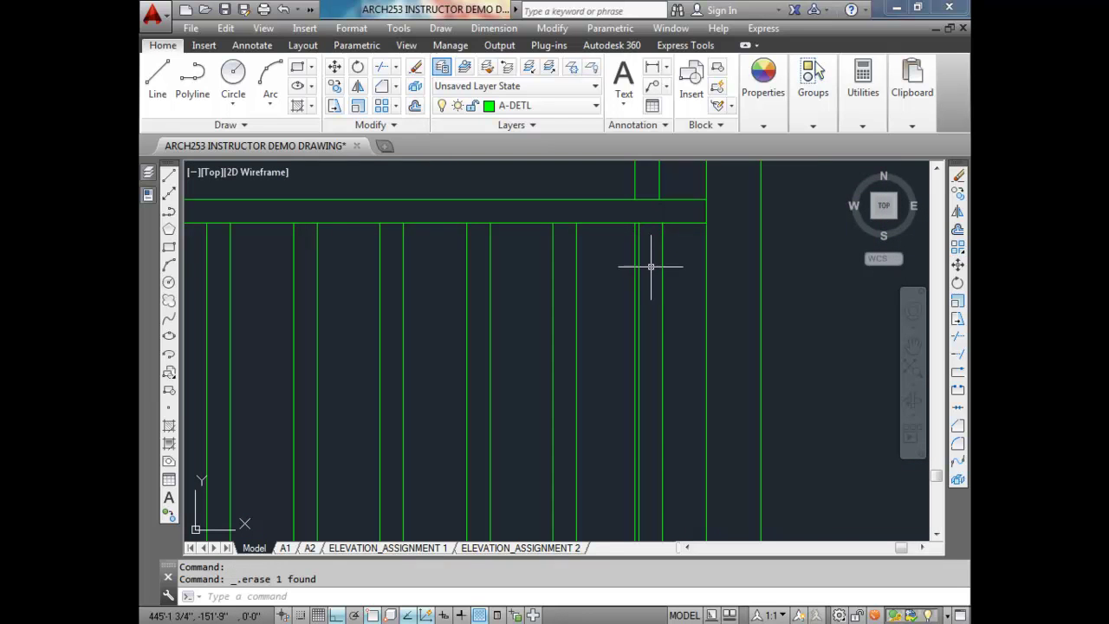
click(639, 260)
key(Escape)
scroll(639, 284, down, 3)
Step: Start a 3-inch line at the top of the guardrail post with LINE
scroll(586, 341, down, 5)
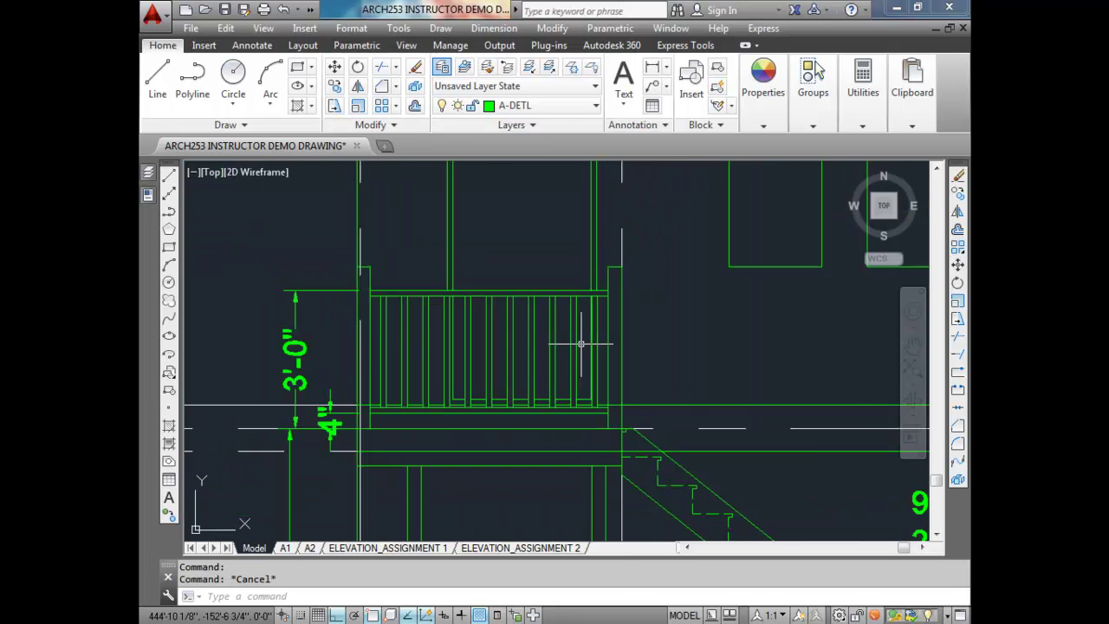
mouse_move(594, 396)
middle_down()
mouse_move(364, 265)
mouse_move(396, 299)
middle_up()
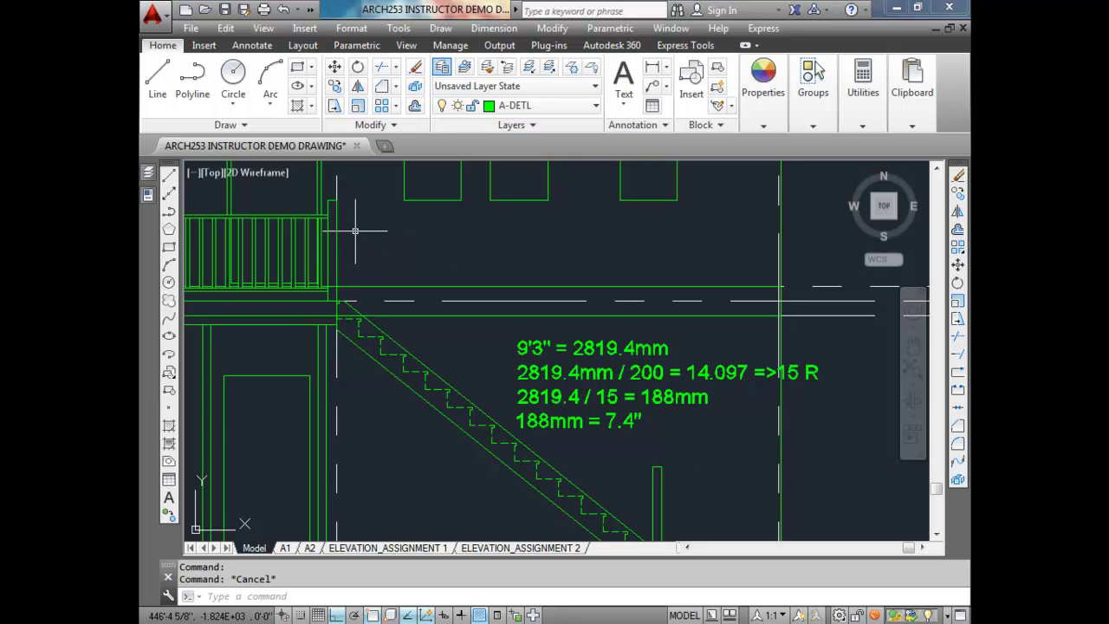
text(1)
scroll(355, 231, up, 5)
key(Return)
click(327, 208)
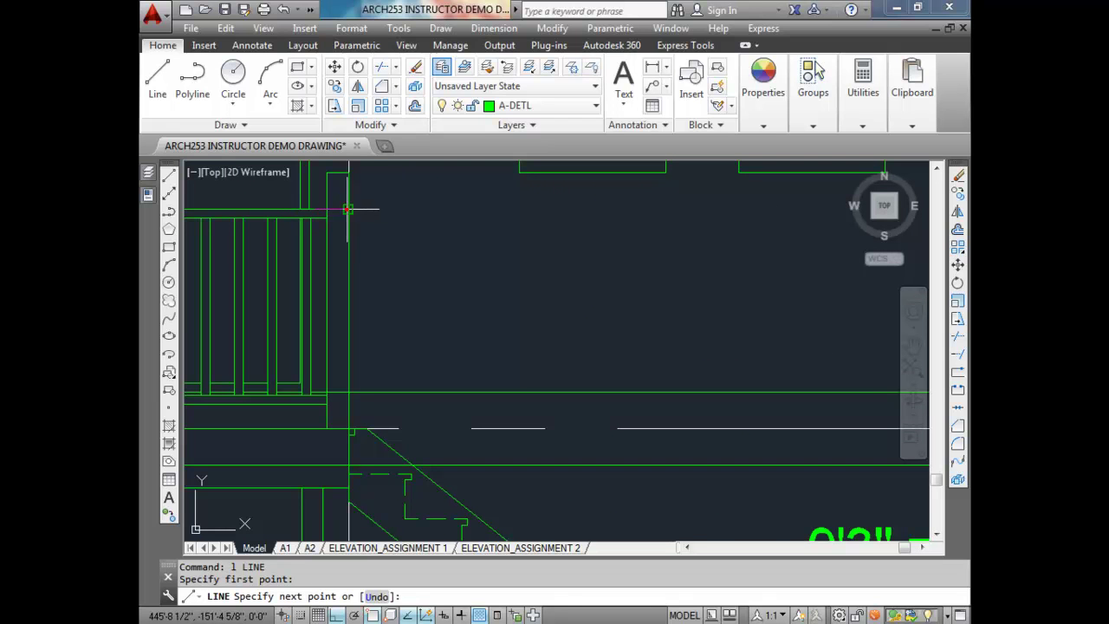
click(348, 209)
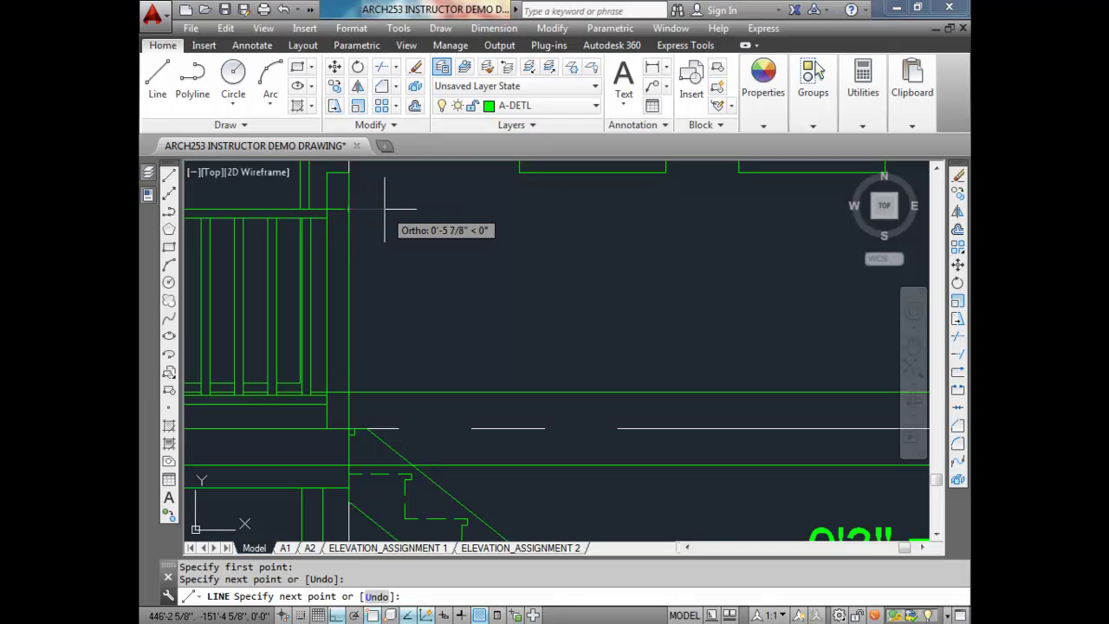
text(3)
key(Return)
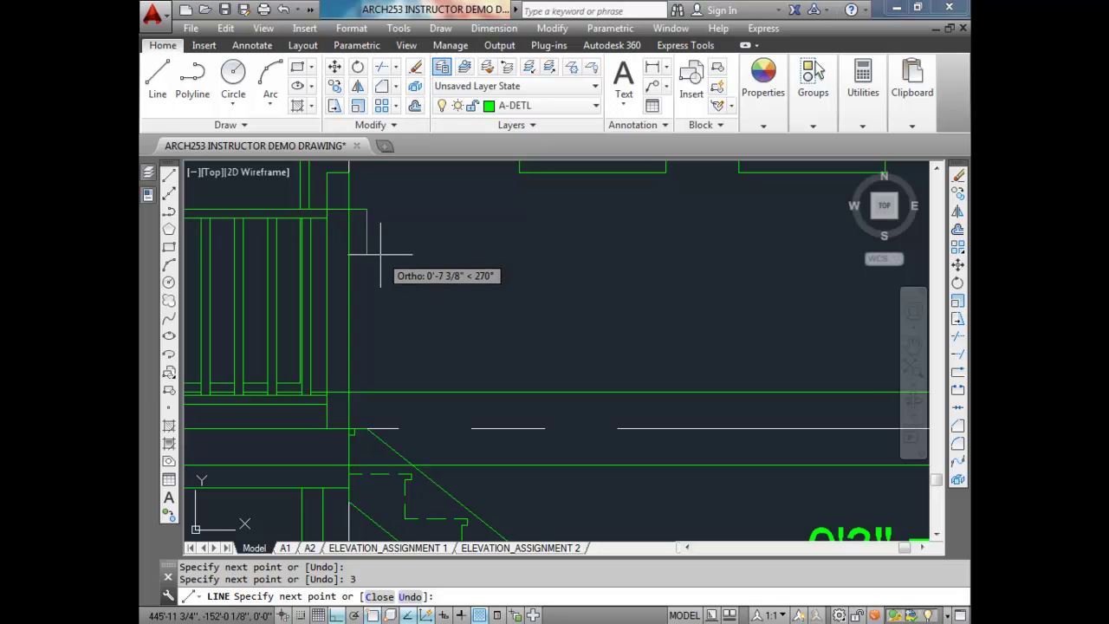
key(Escape)
Step: Draw a new short line from the snapped corner at the post top
key(Return)
click(326, 217)
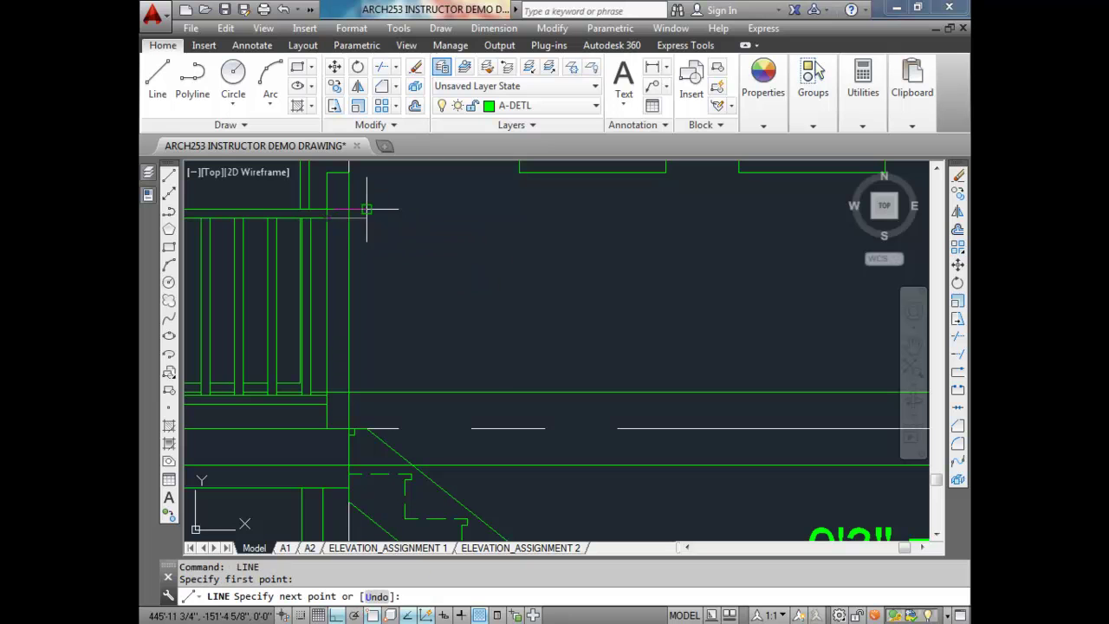
click(367, 218)
key(Escape)
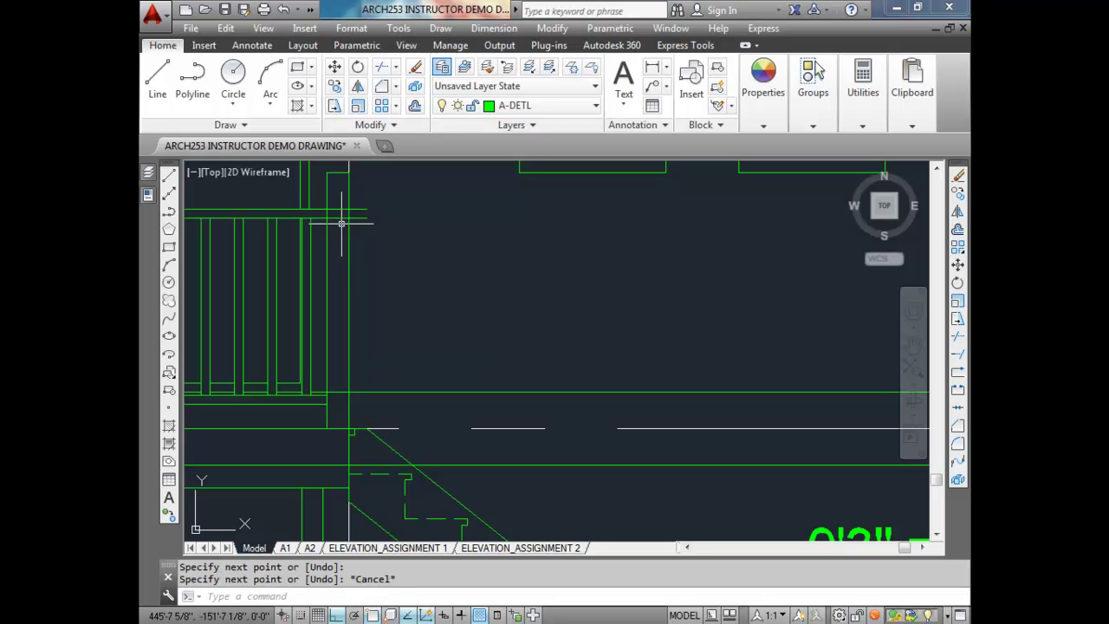
Step: Grip-stretch the end of the new short line to a new point
click(341, 217)
click(326, 217)
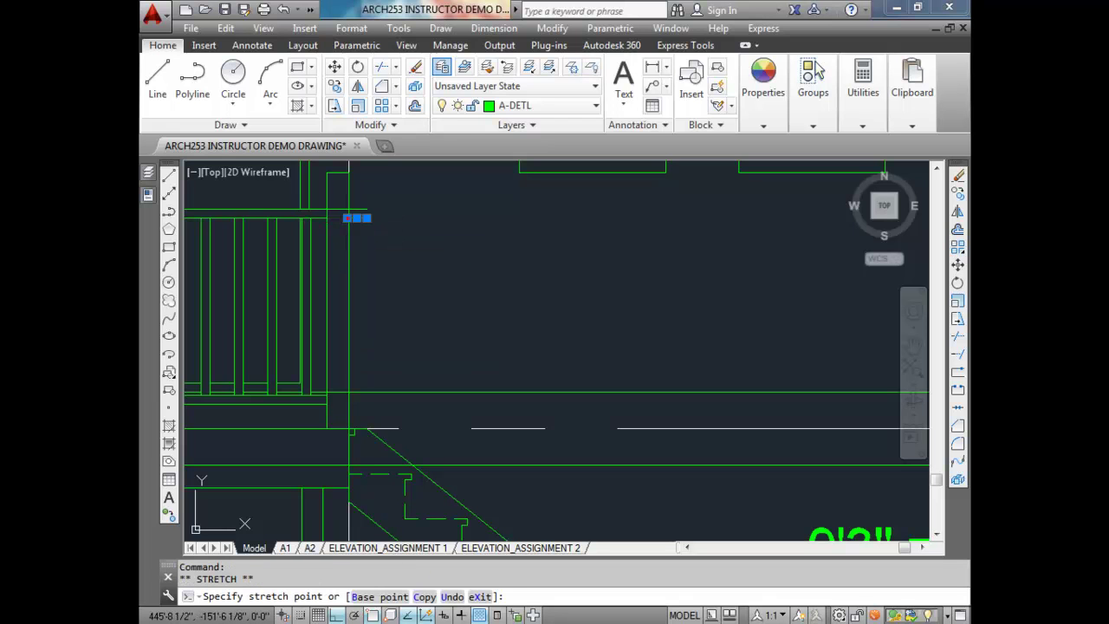
scroll(350, 217, up, 2)
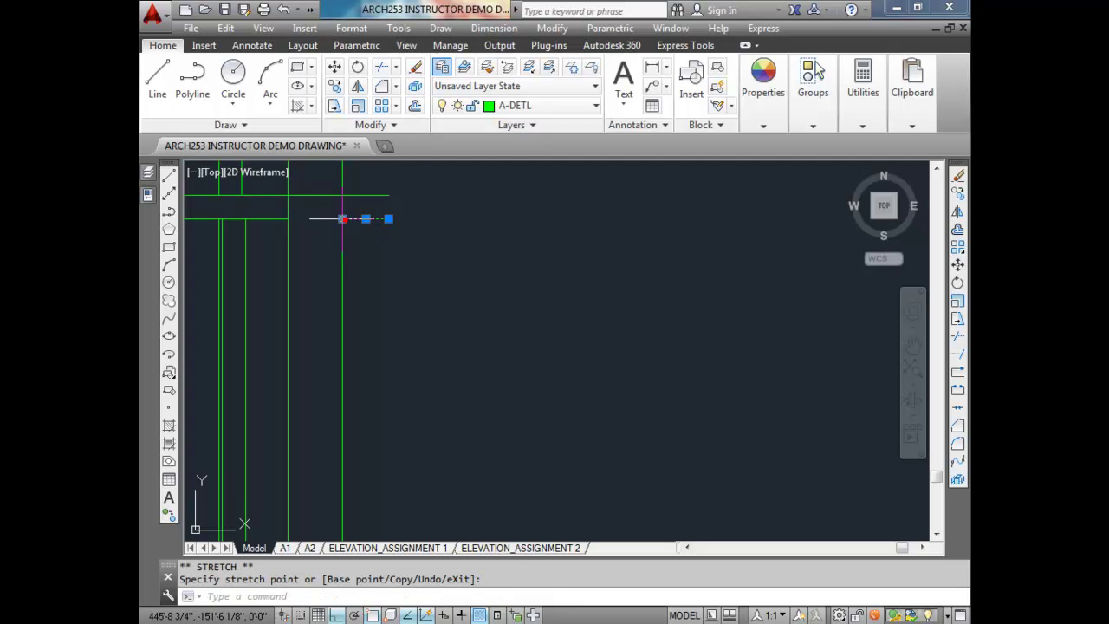
click(315, 195)
mouse_move(288, 196)
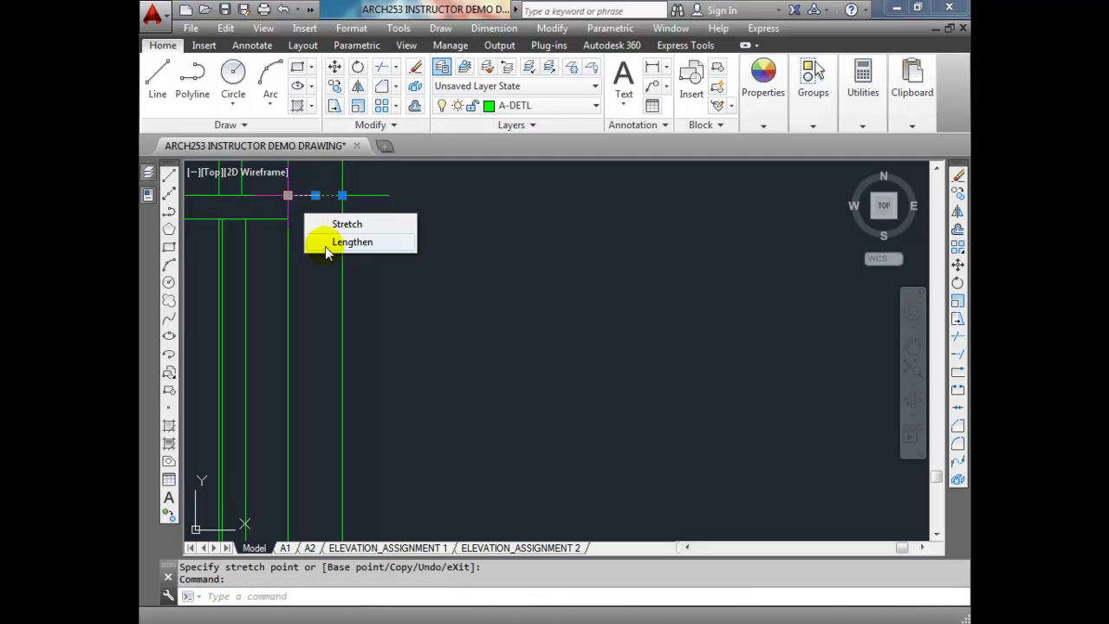
key(Escape)
Step: Erase the leftover extra line at the rail corner beside the post
click(324, 181)
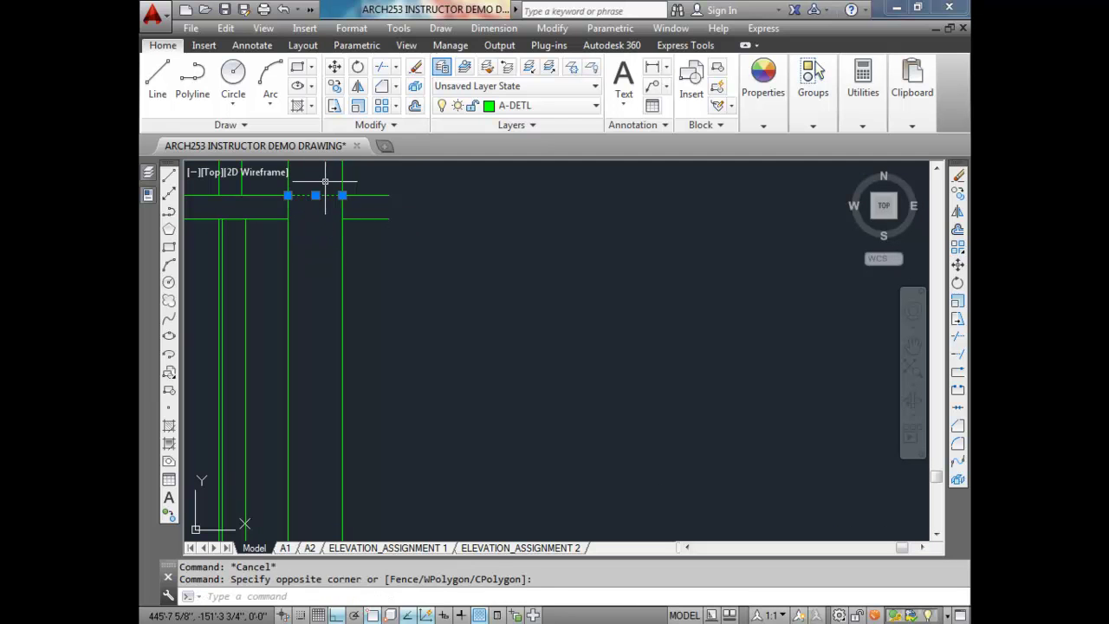
click(334, 184)
key(Delete)
scroll(337, 216, down, 3)
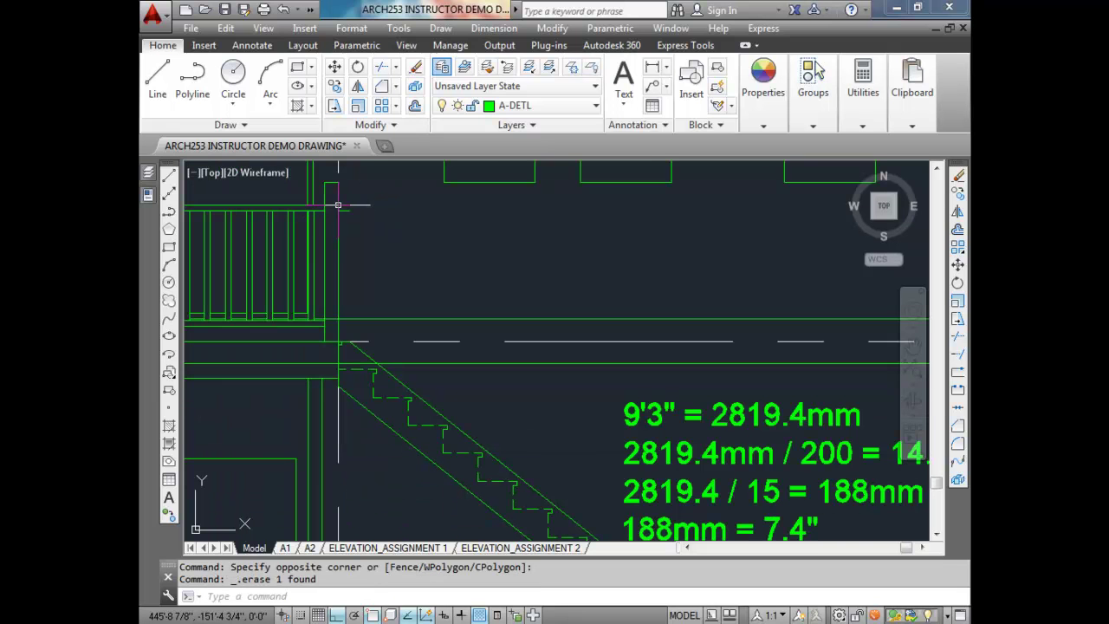
Step: Draw a 36-inch vertical guide up from the bottom stair corner
scroll(401, 294, down, 2)
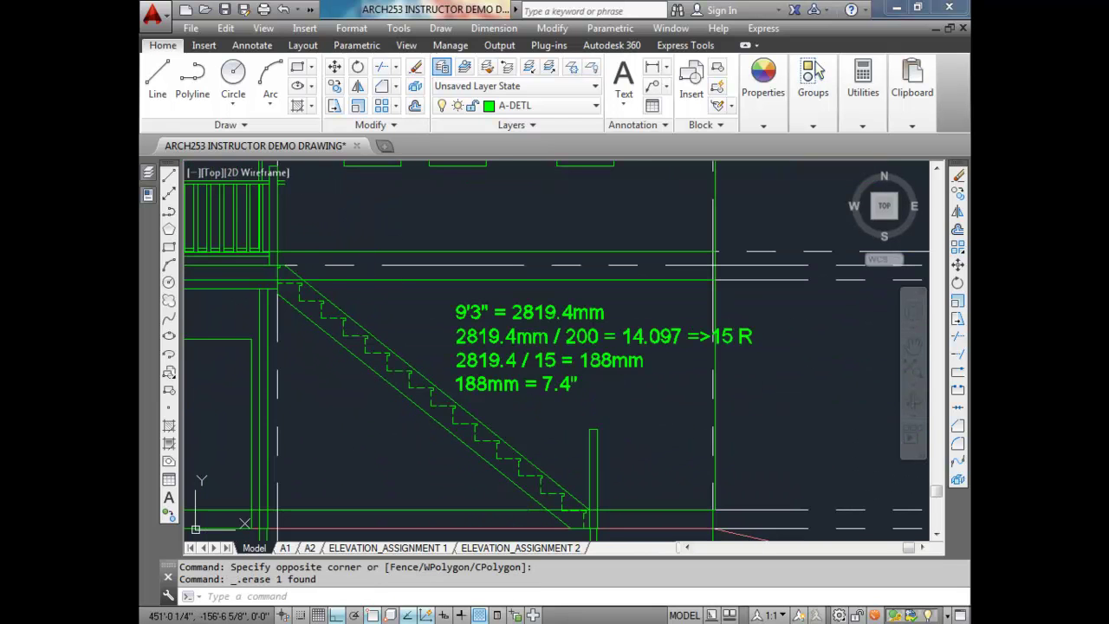
middle_drag(563, 409, 551, 364)
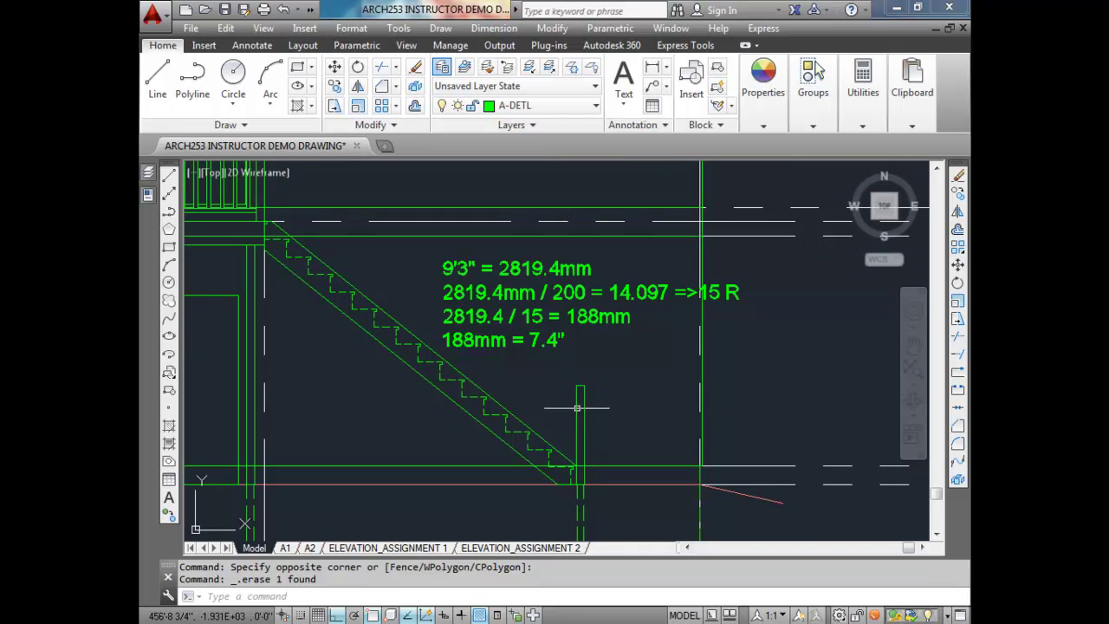
text(l)
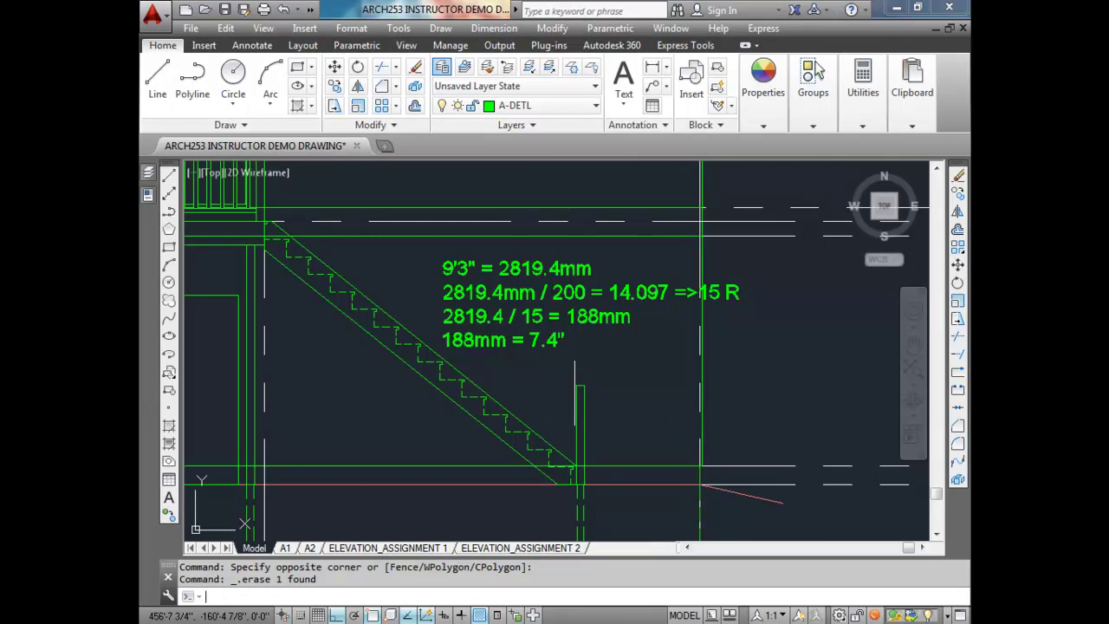
key(Return)
scroll(573, 477, up, 4)
click(571, 477)
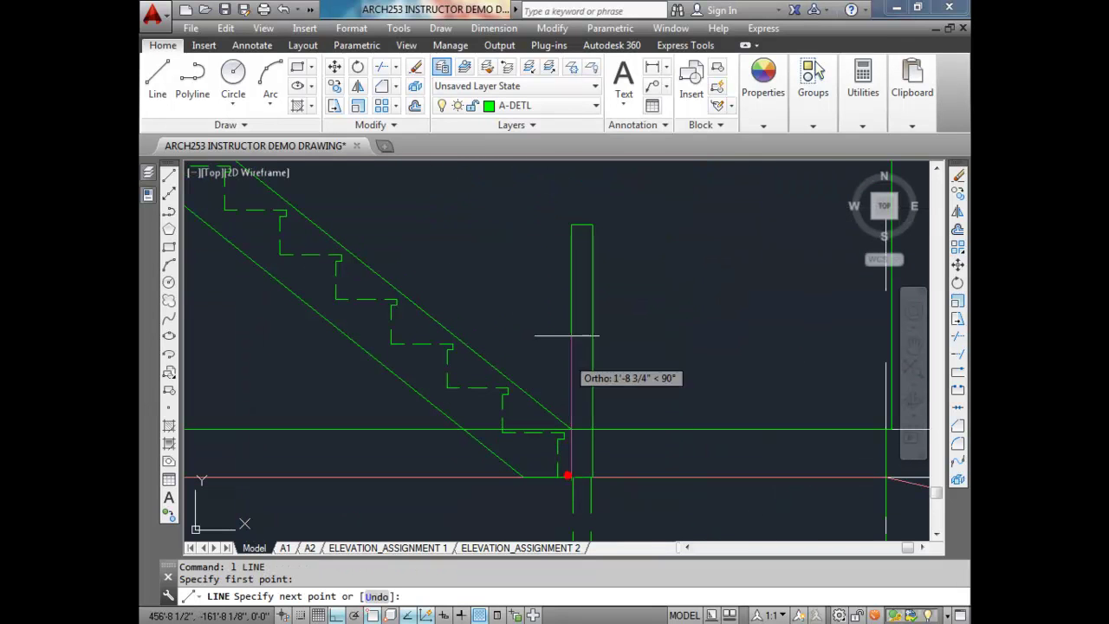
text(36)
key(Return)
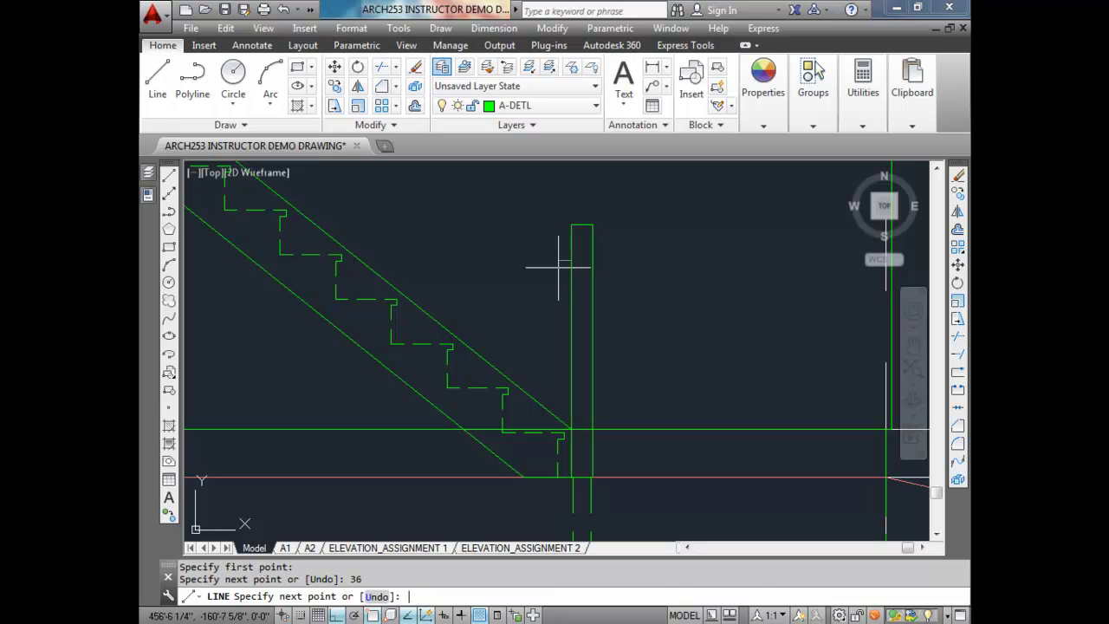
Step: Draw the sloped handrail line ending at the guardrail, then check it
middle_drag(482, 247, 530, 335)
scroll(530, 335, down, 5)
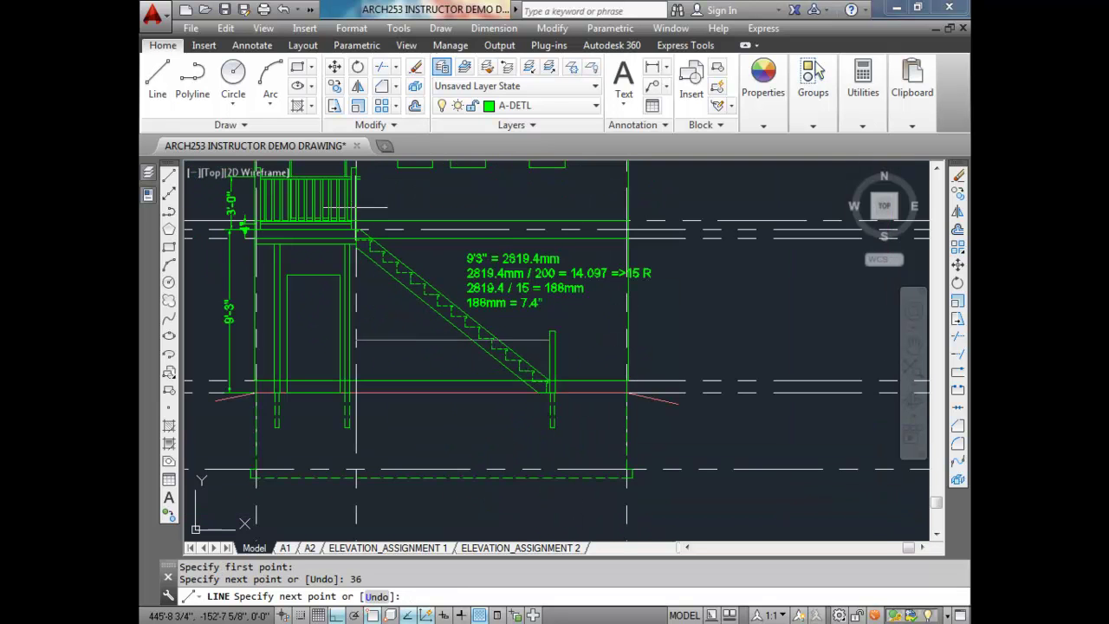
scroll(347, 172, up, 3)
click(349, 167)
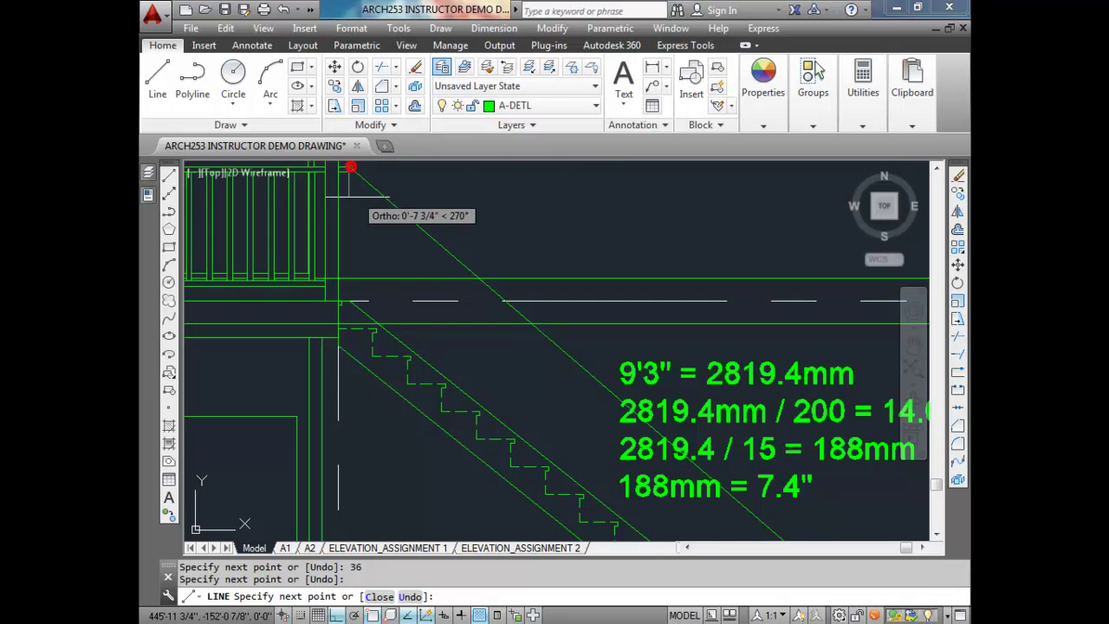
key(Escape)
scroll(424, 250, down, 4)
scroll(575, 338, up, 2)
mouse_move(520, 358)
middle_down()
mouse_move(571, 420)
mouse_move(513, 310)
middle_up()
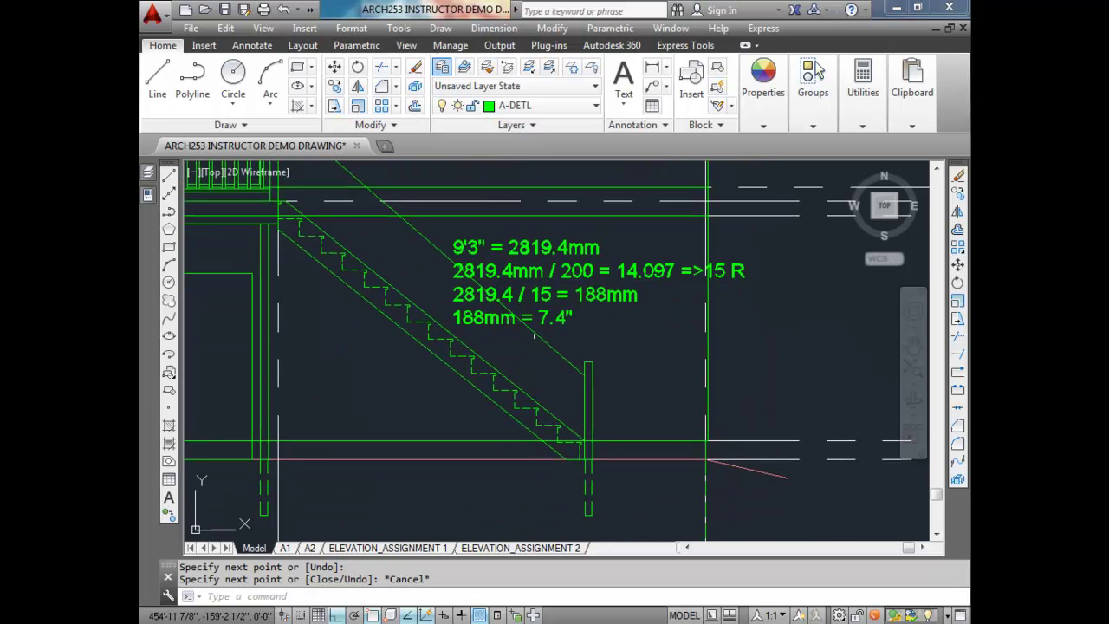
middle_drag(557, 360, 639, 463)
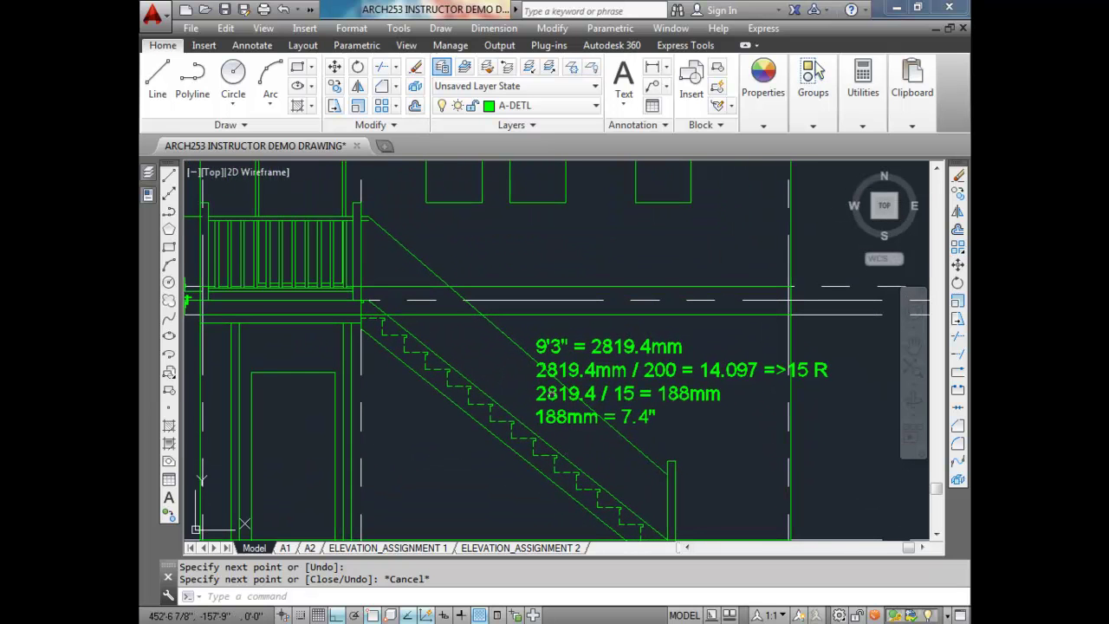
key(Escape)
key(Escape)
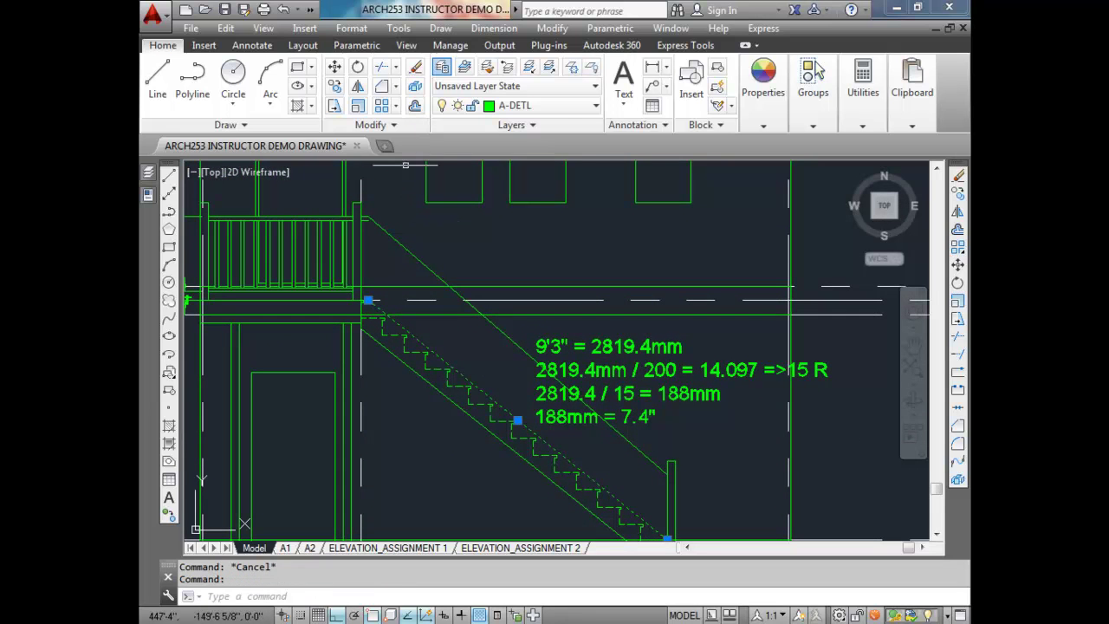
Step: Copy the selected stair line in place at the same point
key(Escape)
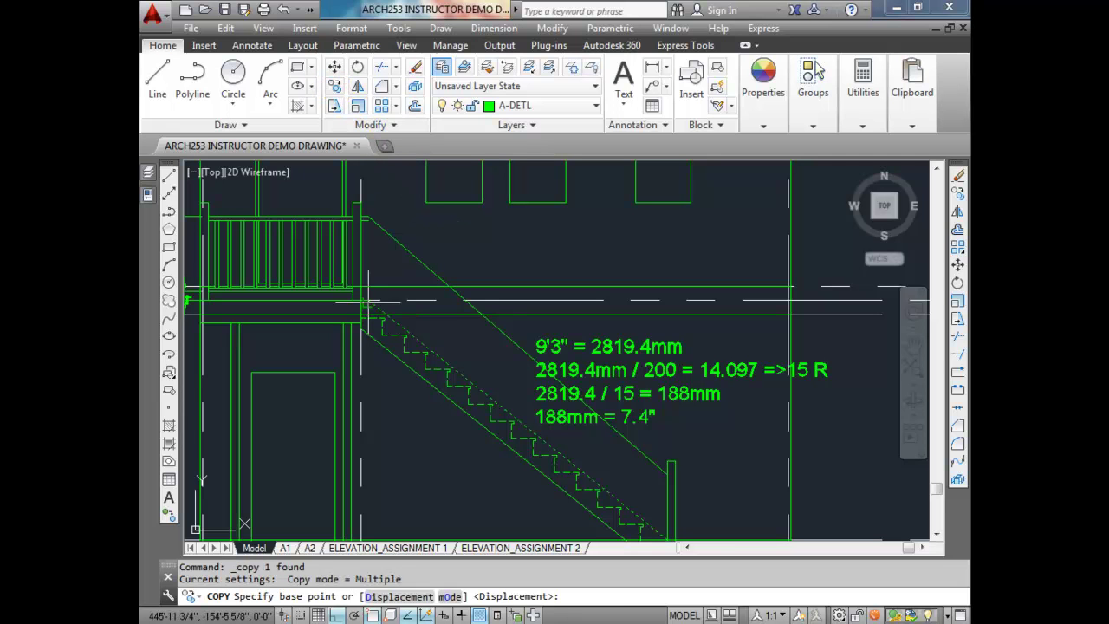
click(367, 299)
click(367, 300)
key(Escape)
scroll(519, 277, up, 3)
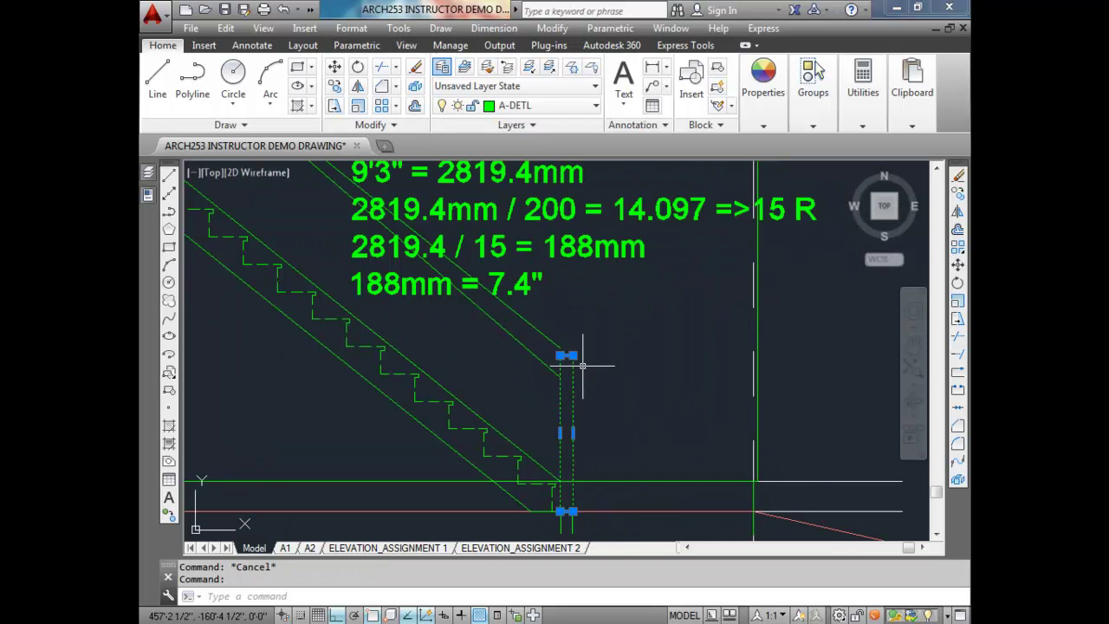
Step: Move the newel post rectangle right, clear of the stair's bottom end
text(m)
key(Return)
click(598, 376)
click(669, 386)
key(Escape)
key(Escape)
scroll(561, 375, down, 4)
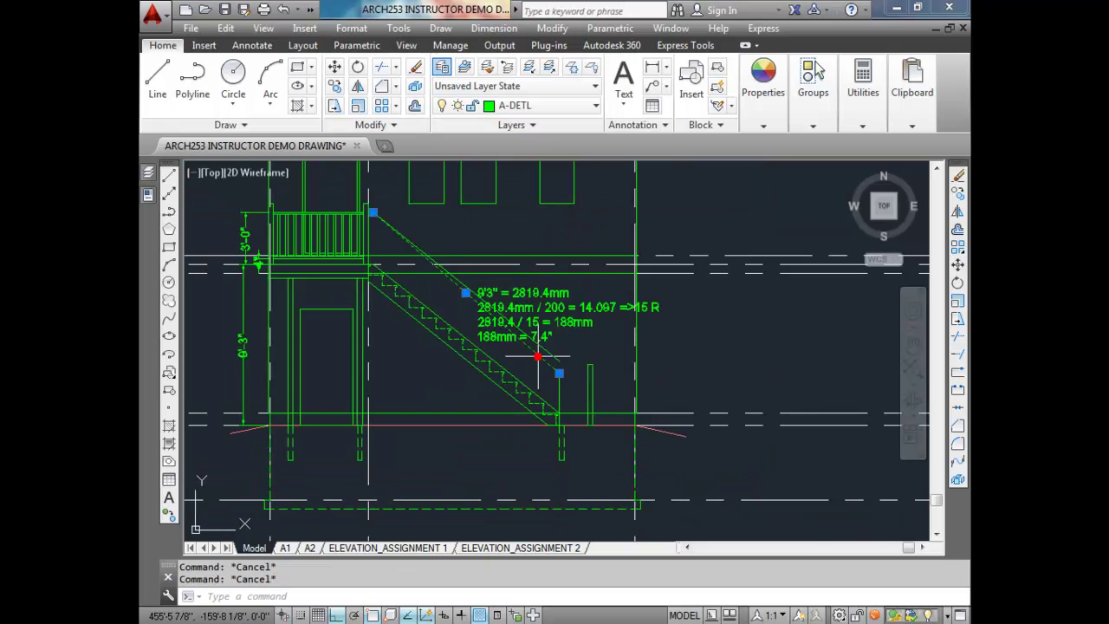
Step: Delete the duplicate sloped handrail line and undo an accidental erase
key(Delete)
scroll(539, 358, up, 2)
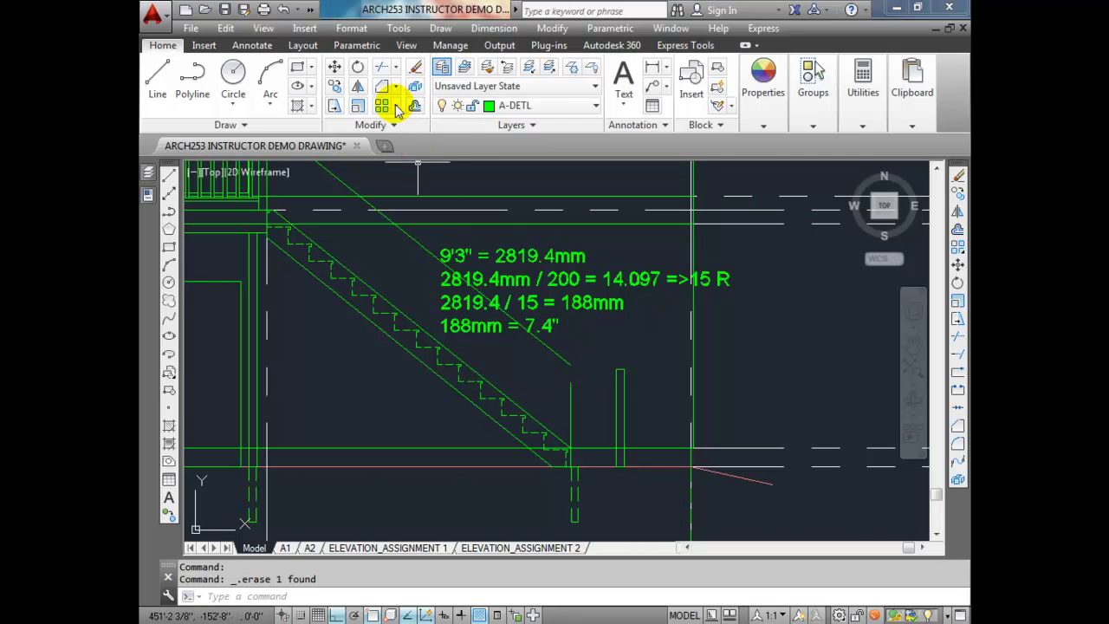
key(Escape)
key(Delete)
middle_drag(574, 389, 618, 425)
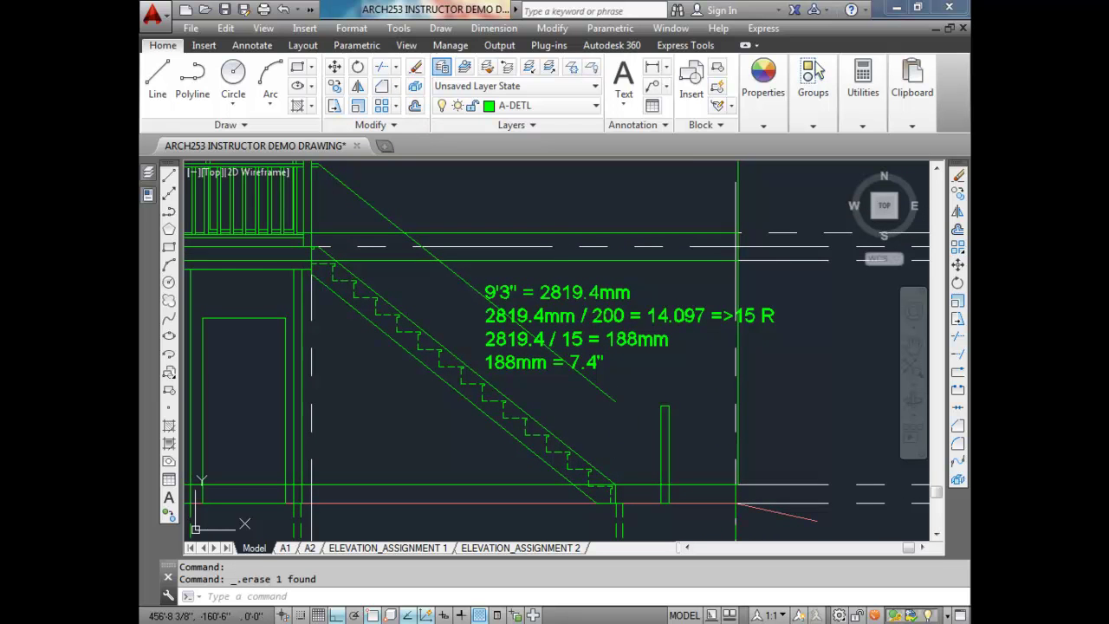
key(ctrl+z)
key(ctrl+z)
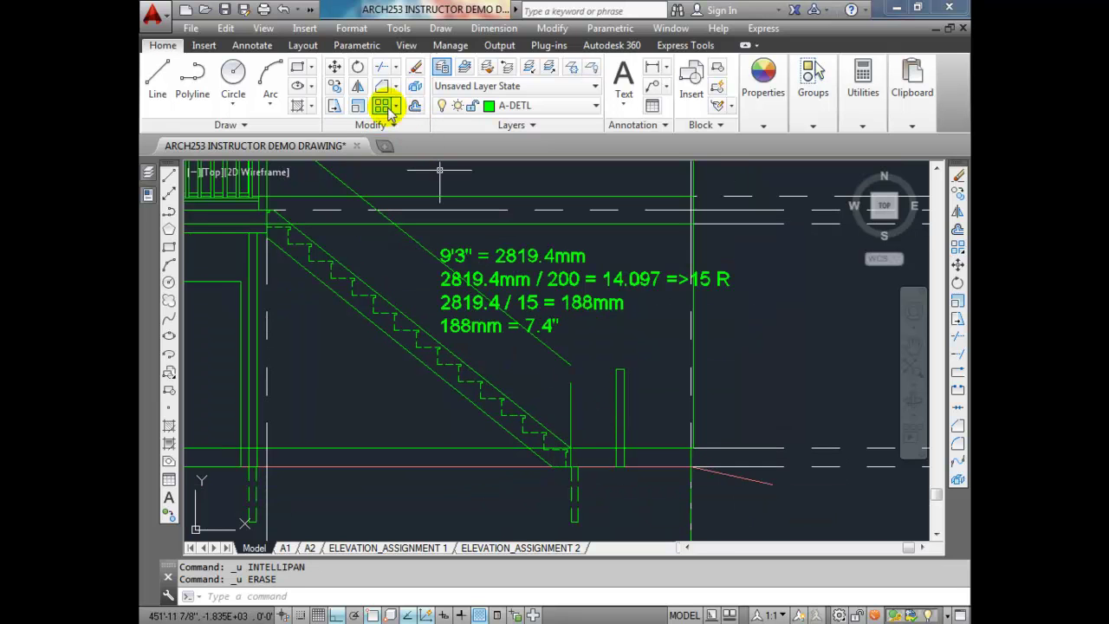
Step: Select the vertical guide at the stair end, then abandon attempted move, trim and line commands
click(572, 390)
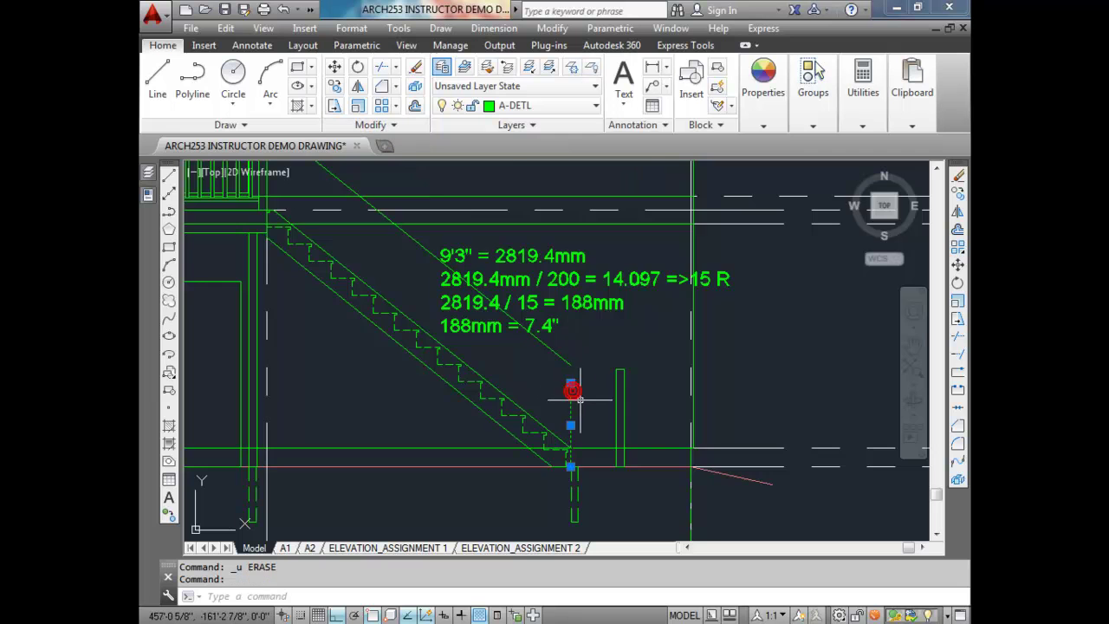
scroll(594, 433, down, 2)
scroll(594, 438, up, 2)
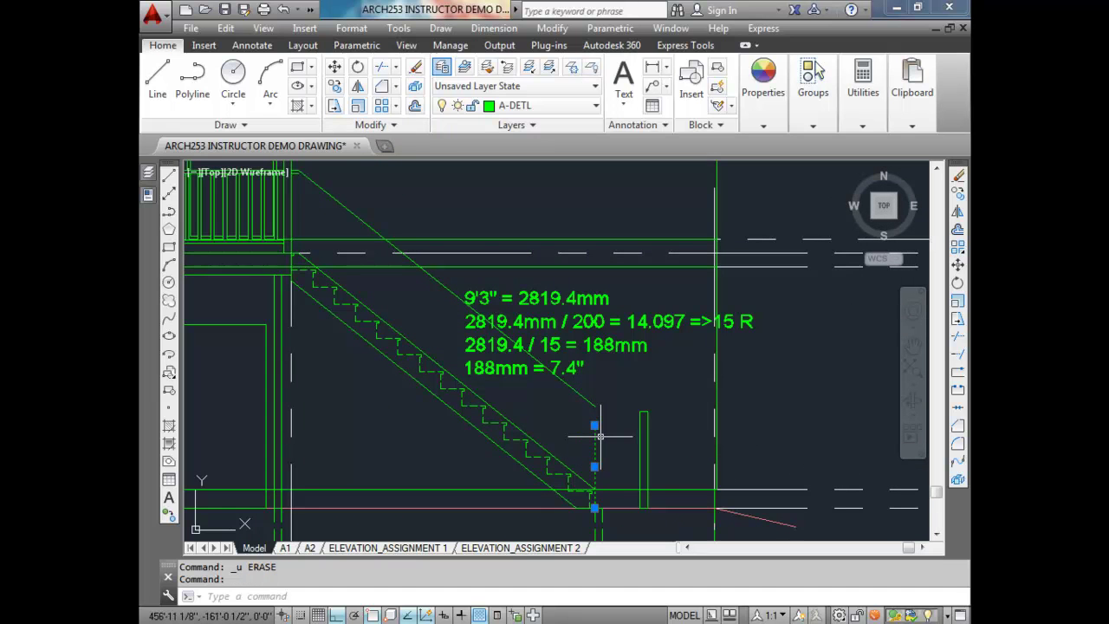
text(m)
key(Return)
click(598, 398)
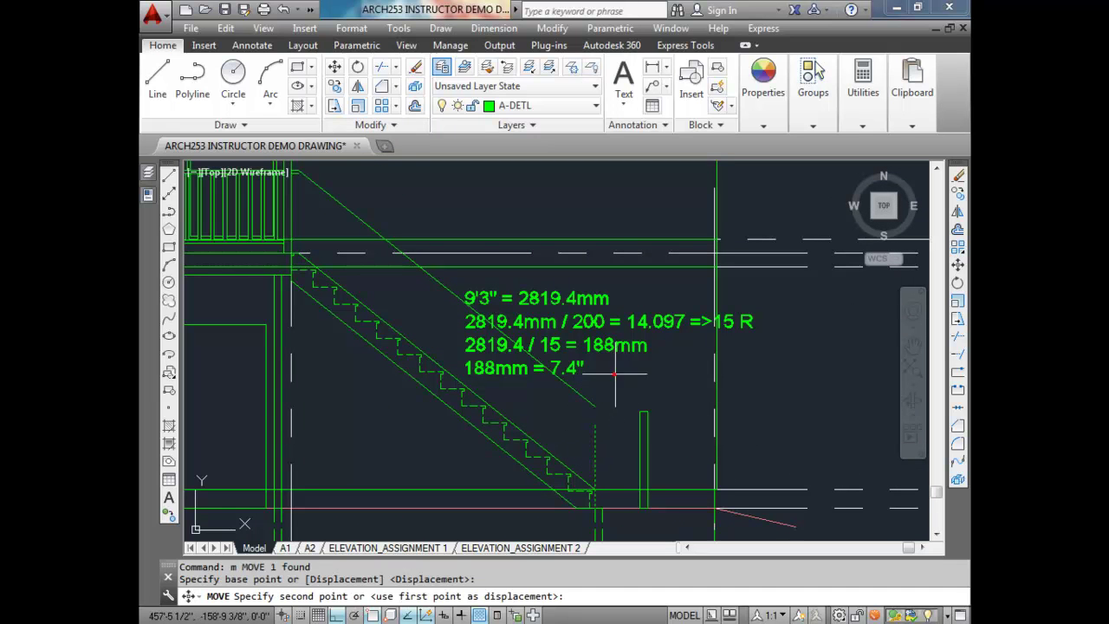
key(Escape)
key(Escape)
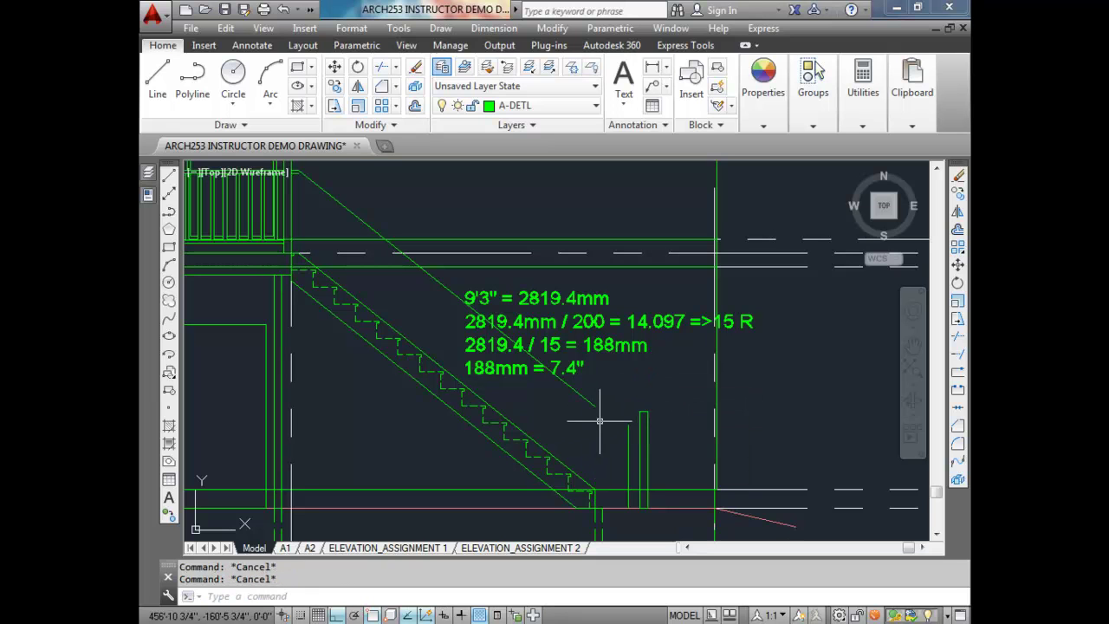
key(Return)
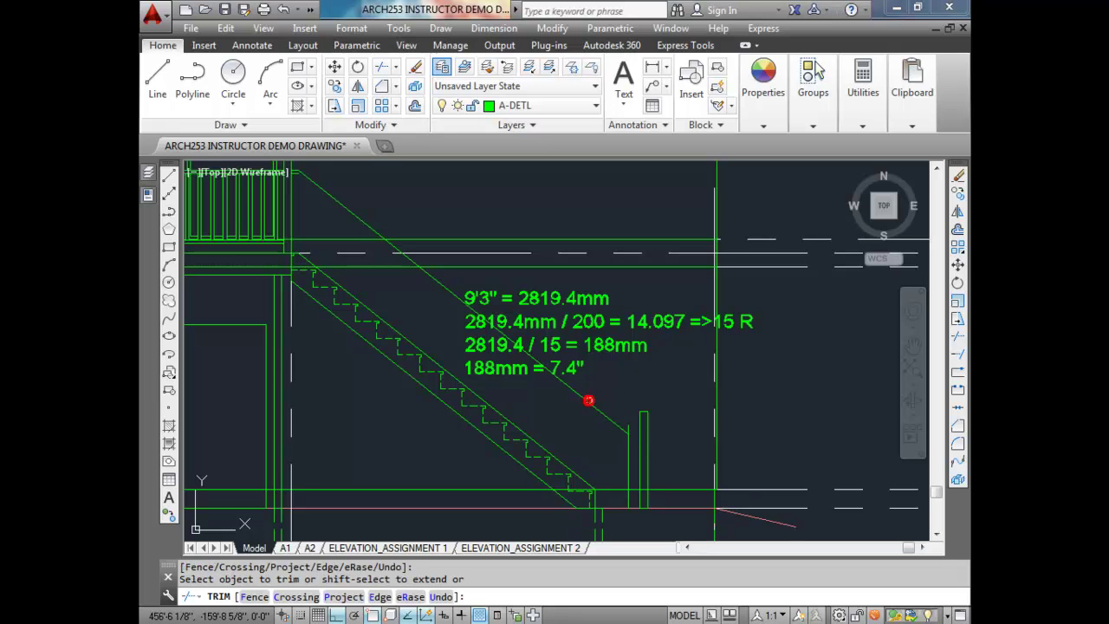
key(Escape)
key(Escape)
text(l)
key(Return)
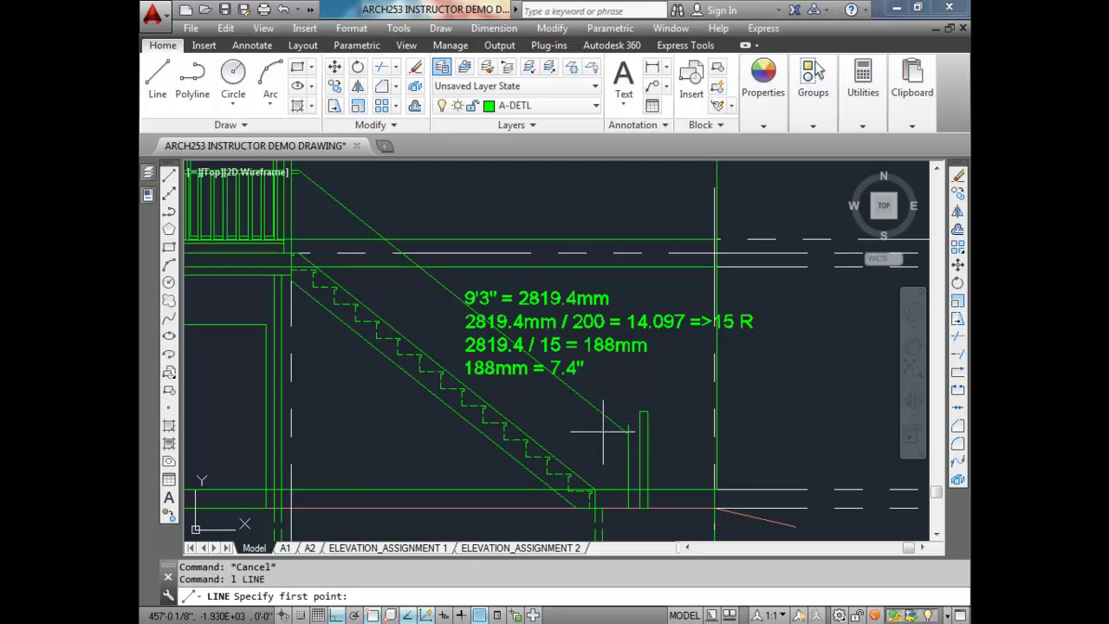
key(Escape)
key(Escape)
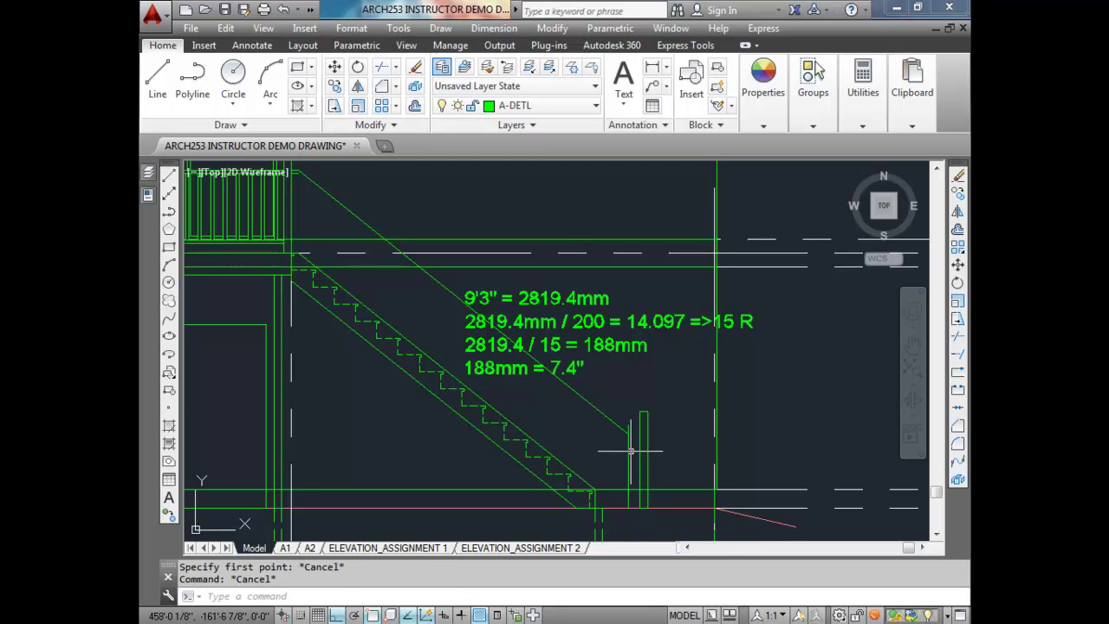
key(Escape)
scroll(625, 448, up, 2)
Step: Select the newel post and begin moving it with a nearest snap, then cancel
click(618, 378)
text(m)
key(Return)
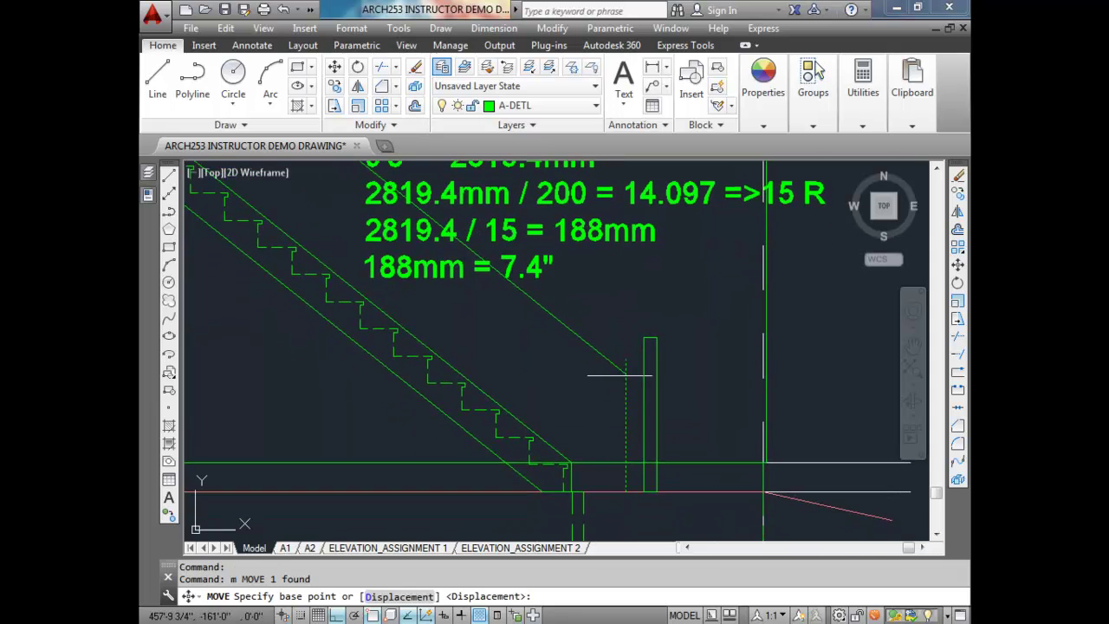
click(610, 367)
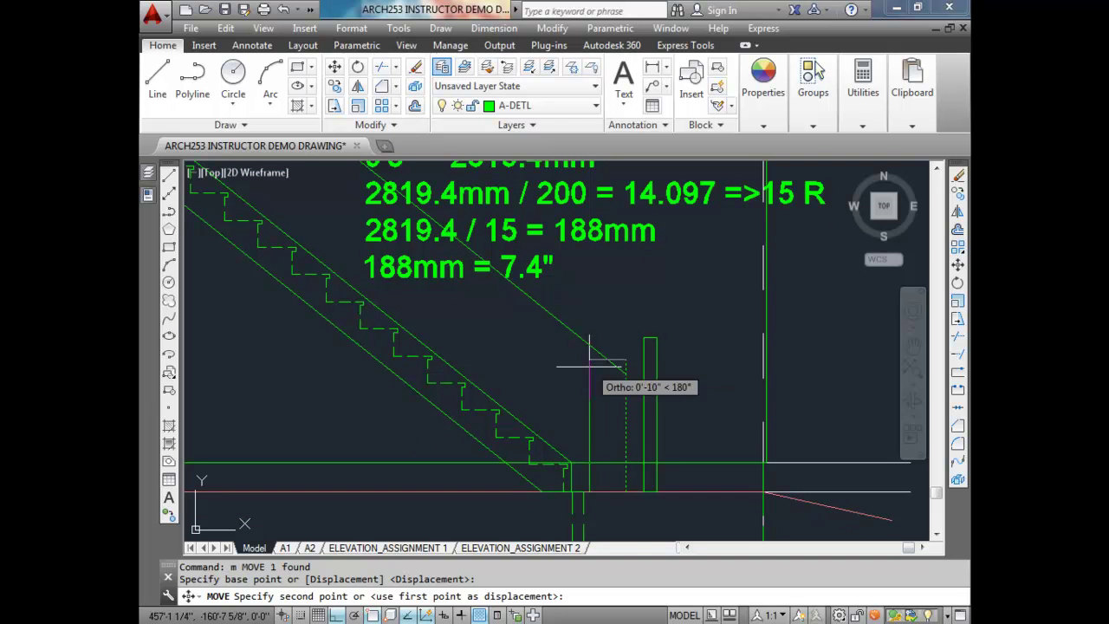
shift+right_click(589, 366)
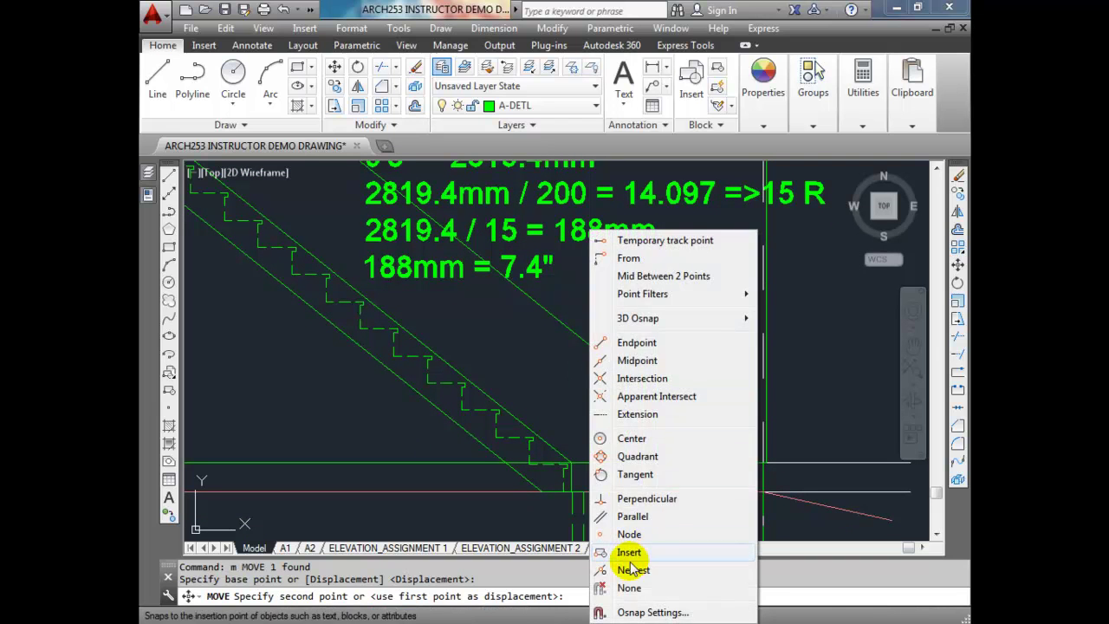
click(622, 567)
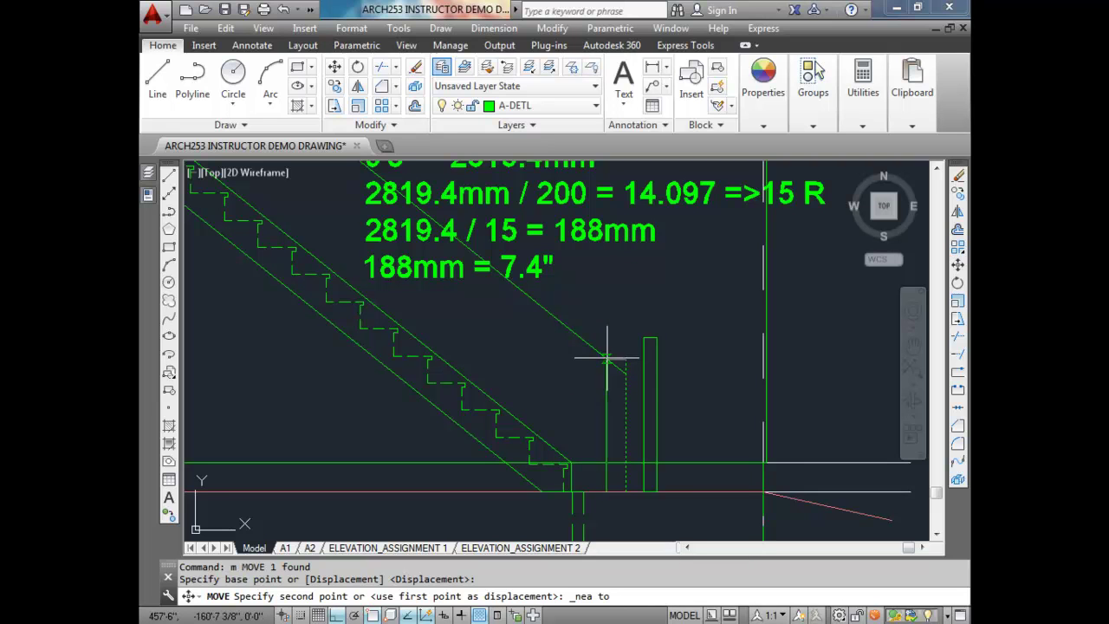
key(Escape)
key(Escape)
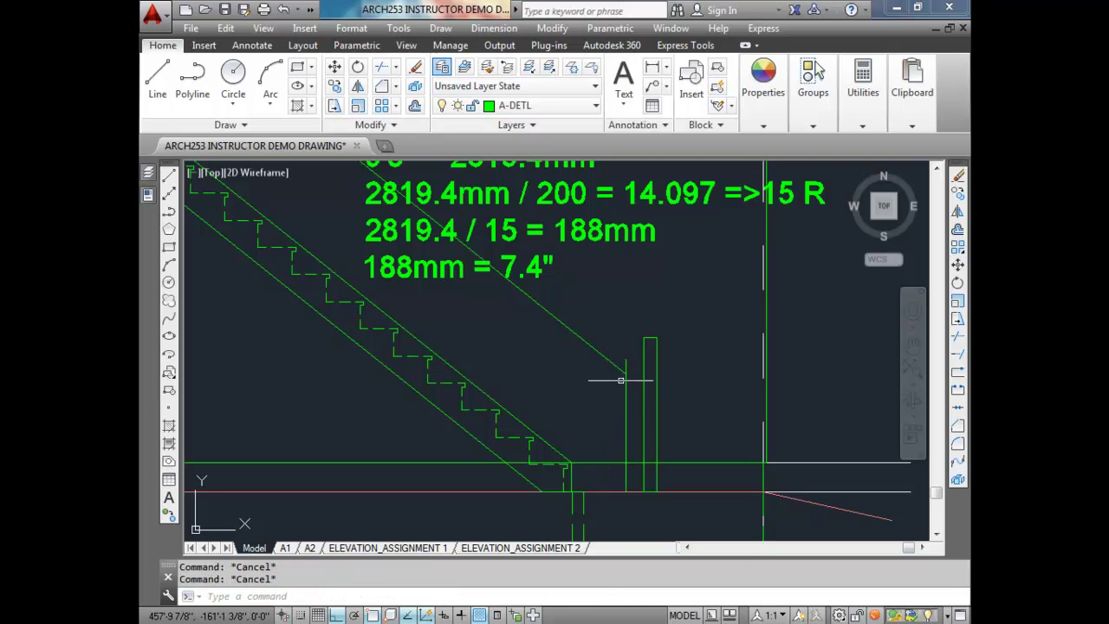
Step: Move the newel post left to the handrail end with Osnap off, and erase the dashed vertical line
text(m)
key(Return)
scroll(643, 372, up, 2)
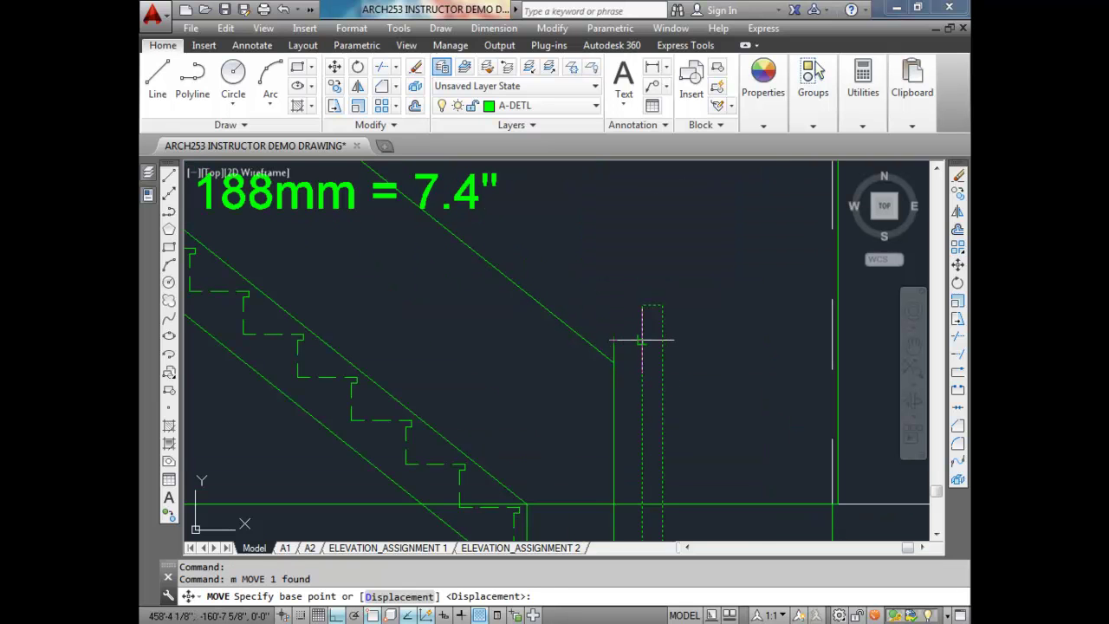
click(641, 339)
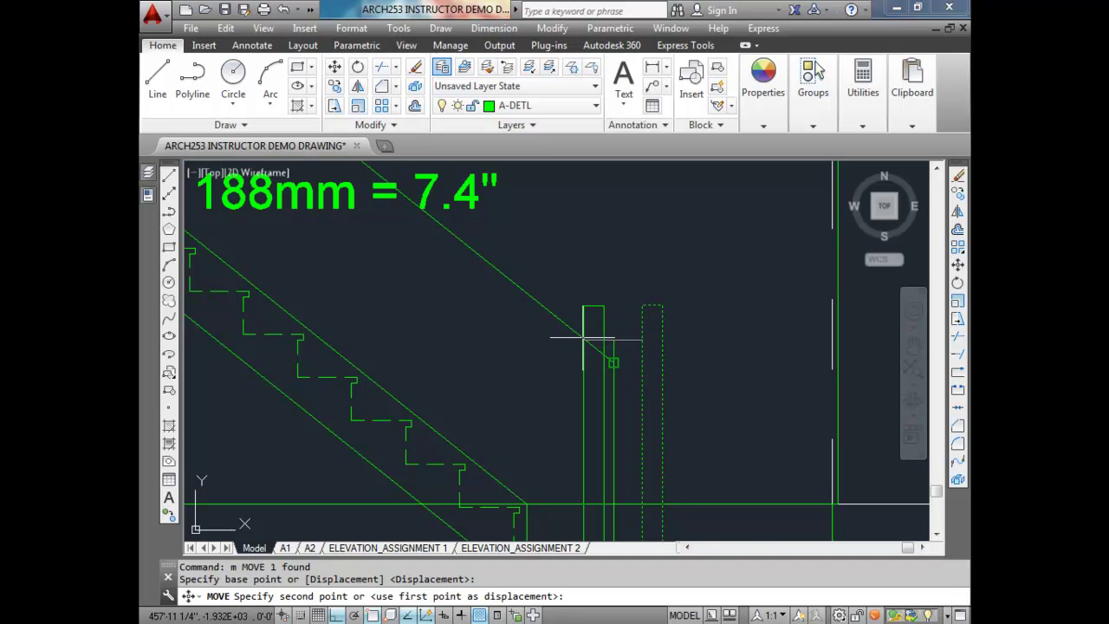
key(F3)
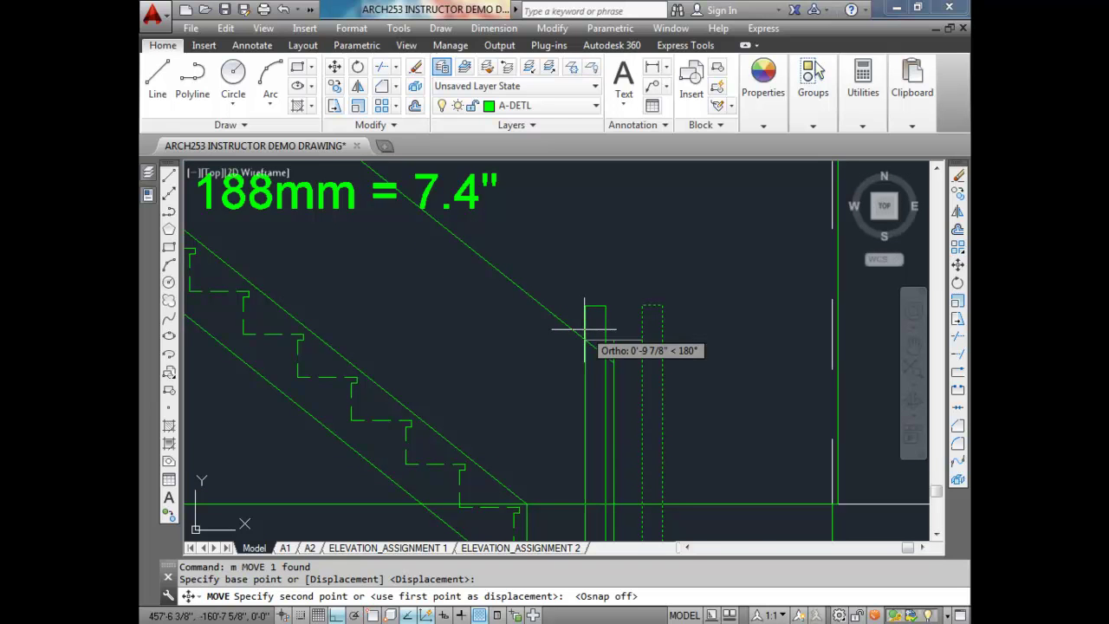
click(587, 326)
key(Escape)
key(Escape)
click(614, 350)
key(Delete)
Step: Grip-stretch the diagonal handrail's end back to the newel post, making it 14'-10" long
click(614, 362)
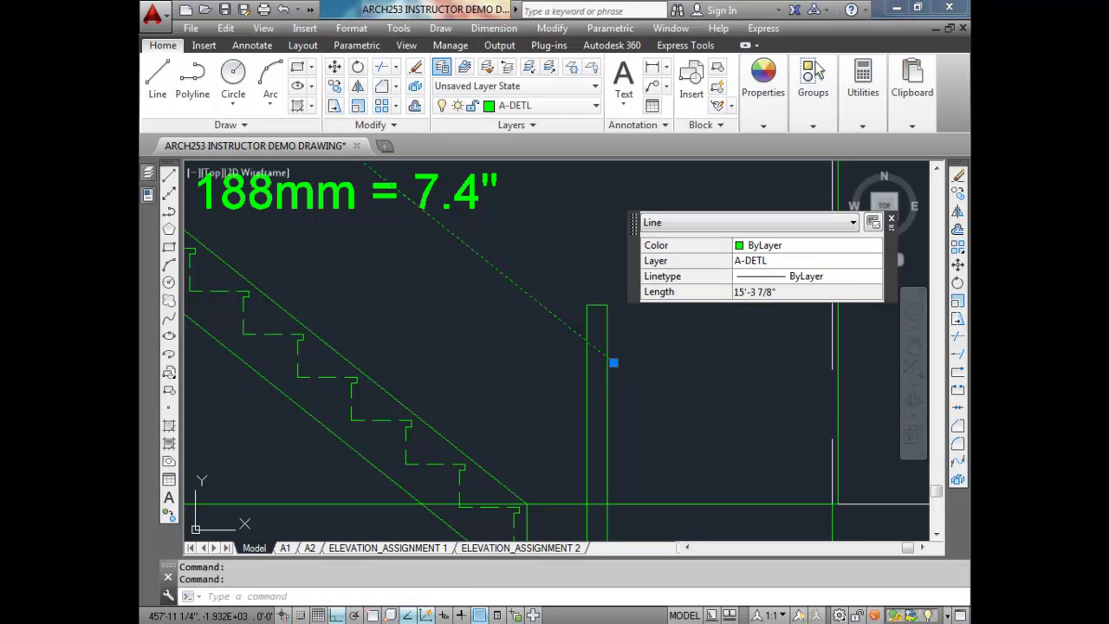
click(614, 362)
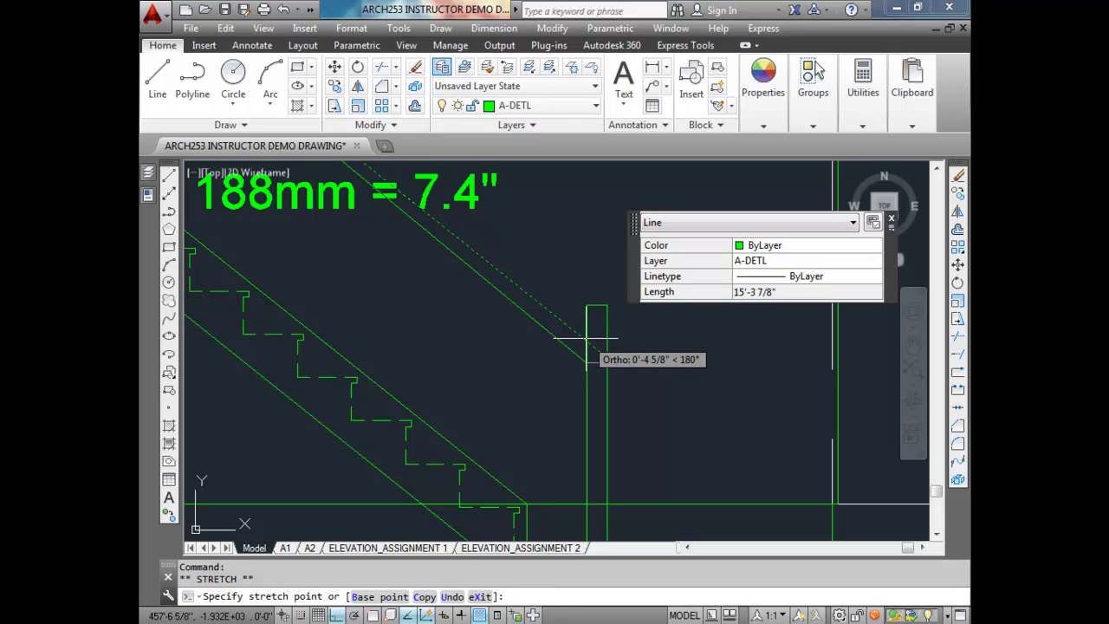
click(592, 337)
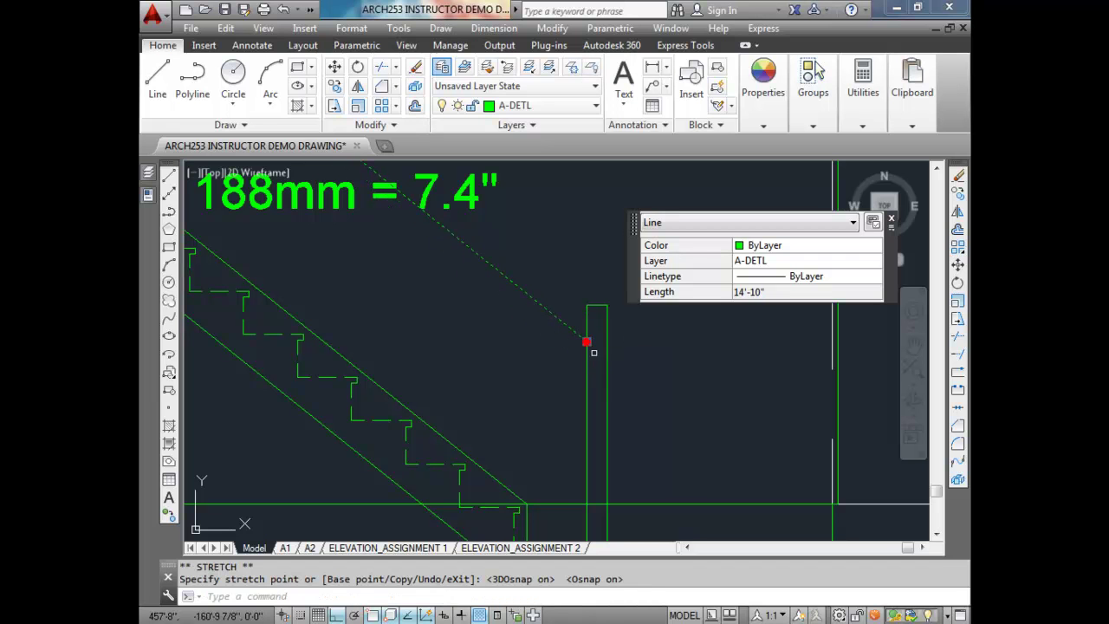
key(Escape)
key(Escape)
scroll(523, 373, down, 6)
scroll(472, 277, up, 2)
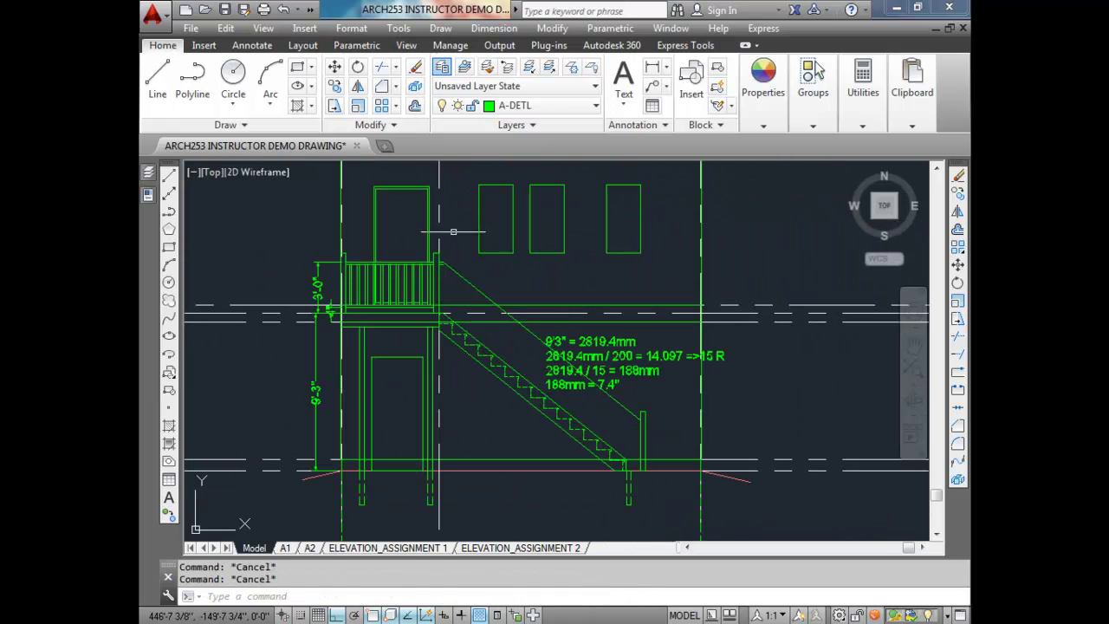
click(415, 104)
Step: Offset the stair handrail line by 1.5 to give the rail thickness
text(1)
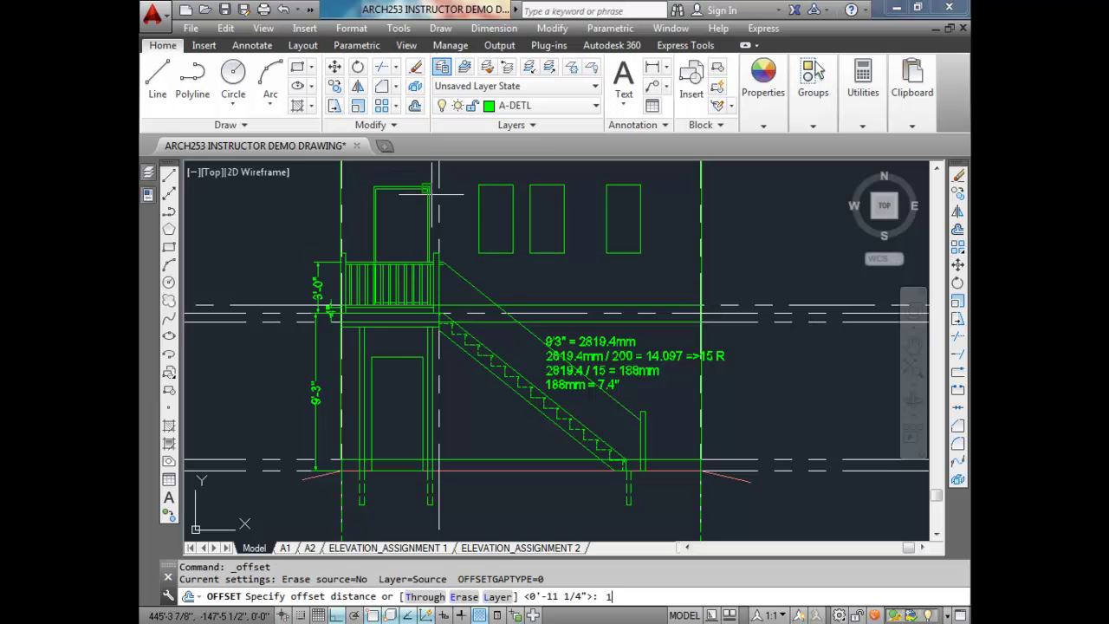
text(.5)
key(Return)
click(467, 280)
click(454, 288)
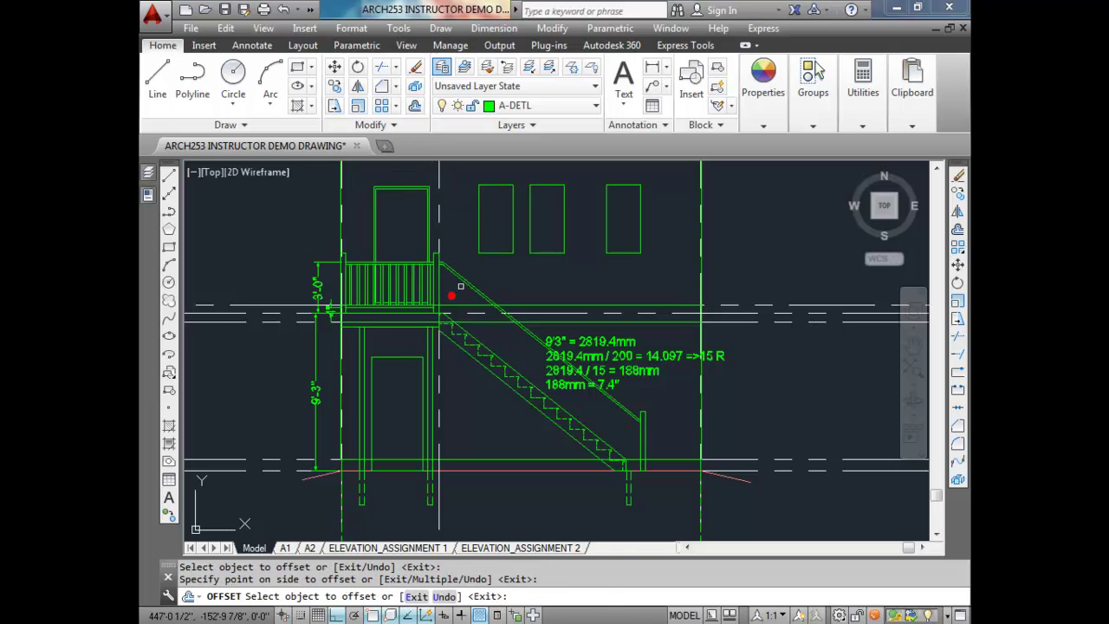
key(Escape)
Step: Measure the vertical distance beside the guardrail with DIST, reading 2'-5"
middle_drag(483, 300, 414, 278)
scroll(414, 278, up, 5)
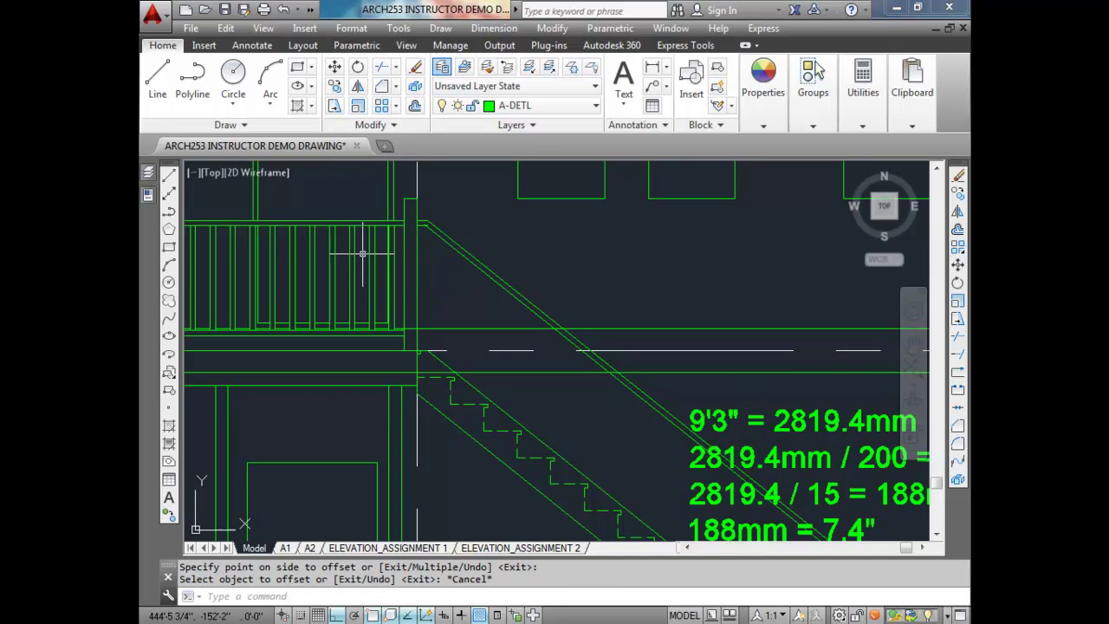
text(dist)
key(Return)
scroll(481, 332, up, 2)
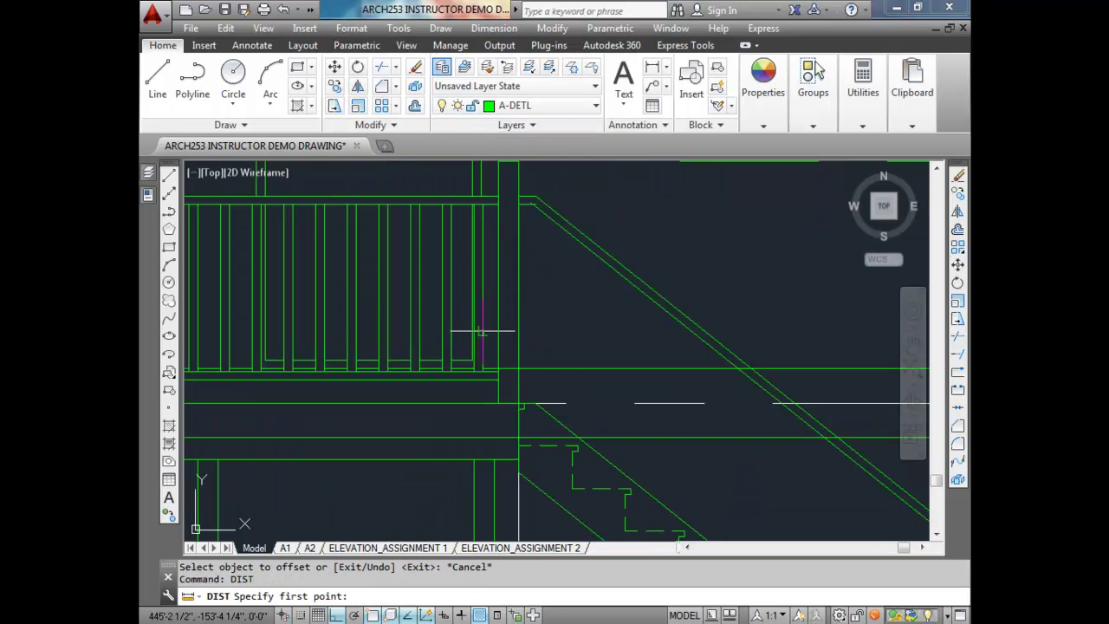
click(498, 204)
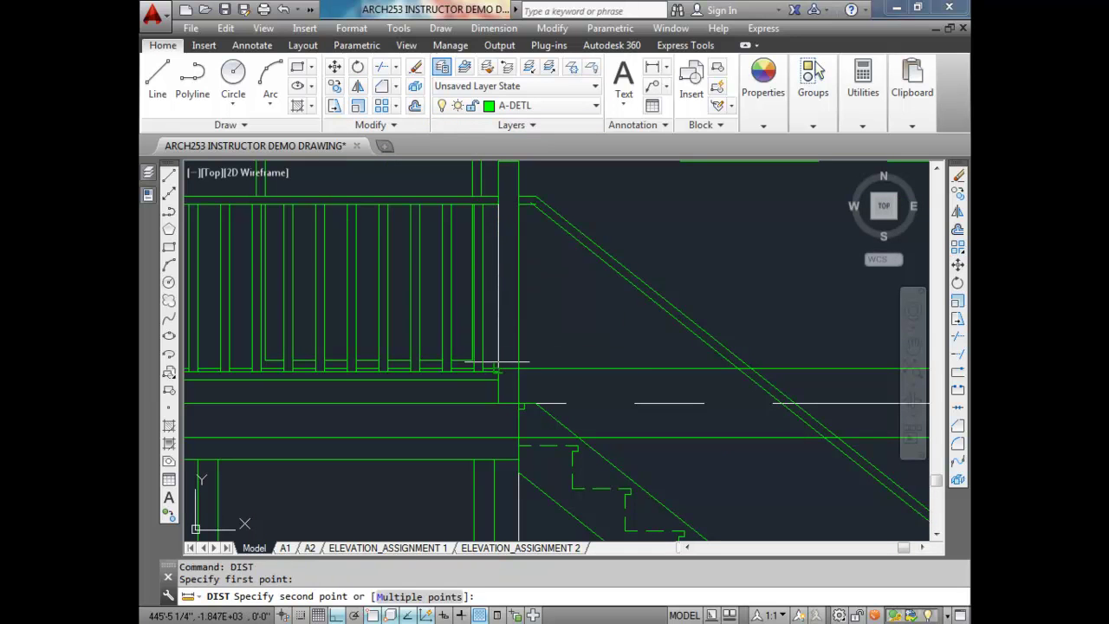
click(498, 373)
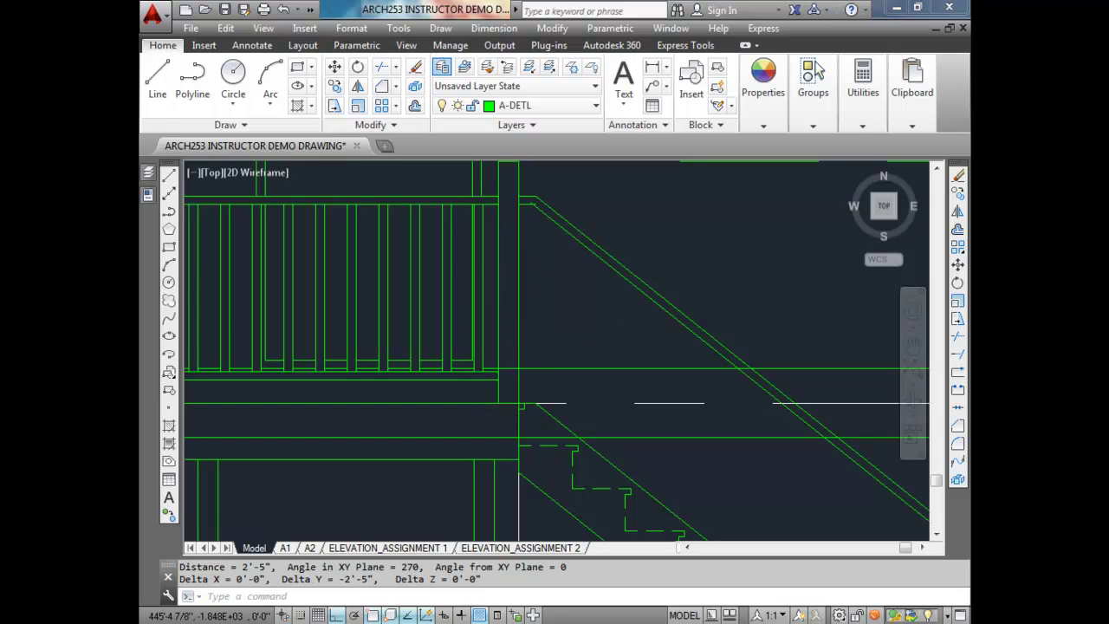
scroll(496, 374, down, 3)
Step: Start offsetting the diagonal rail line by 29, then cancel the offset
click(415, 105)
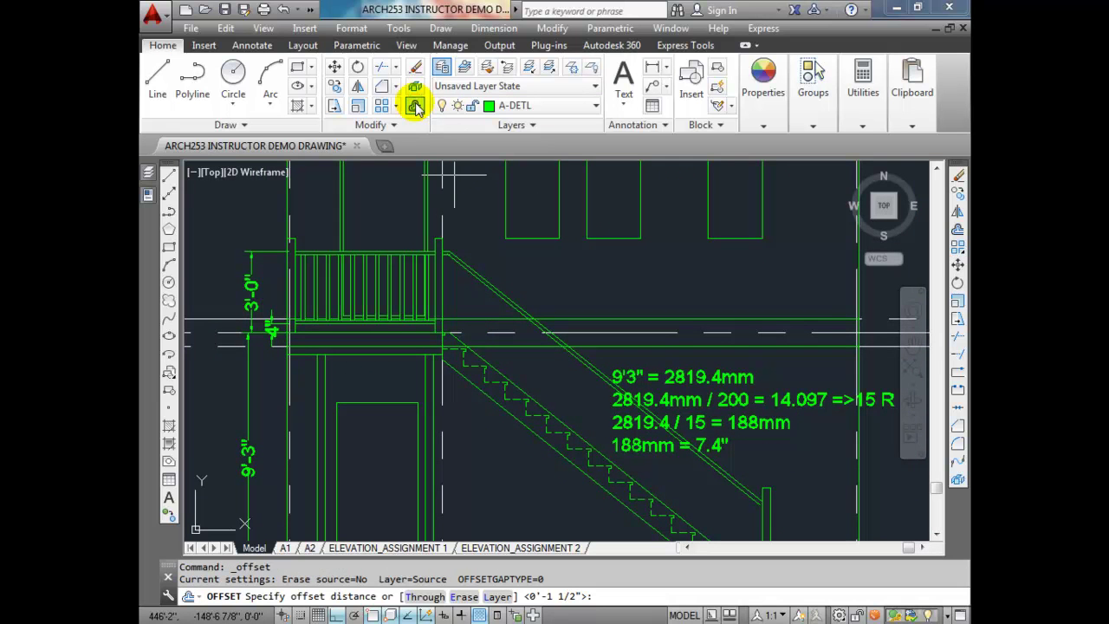
text(29)
key(Return)
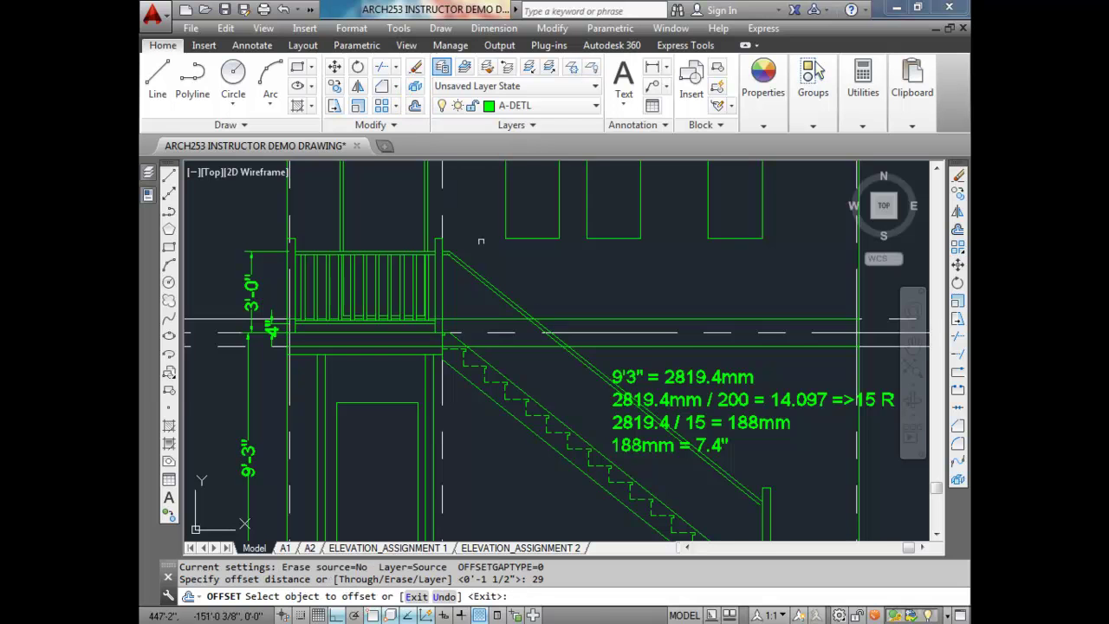
scroll(488, 292, up, 2)
click(490, 290)
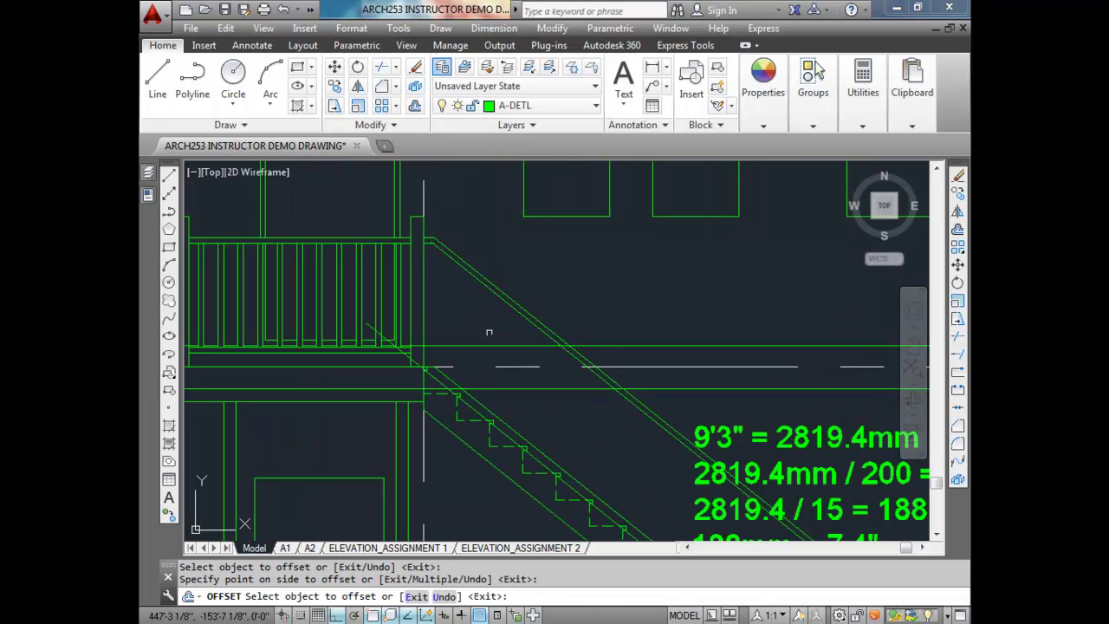
mouse_move(483, 374)
middle_down()
mouse_move(453, 317)
mouse_move(446, 261)
middle_up()
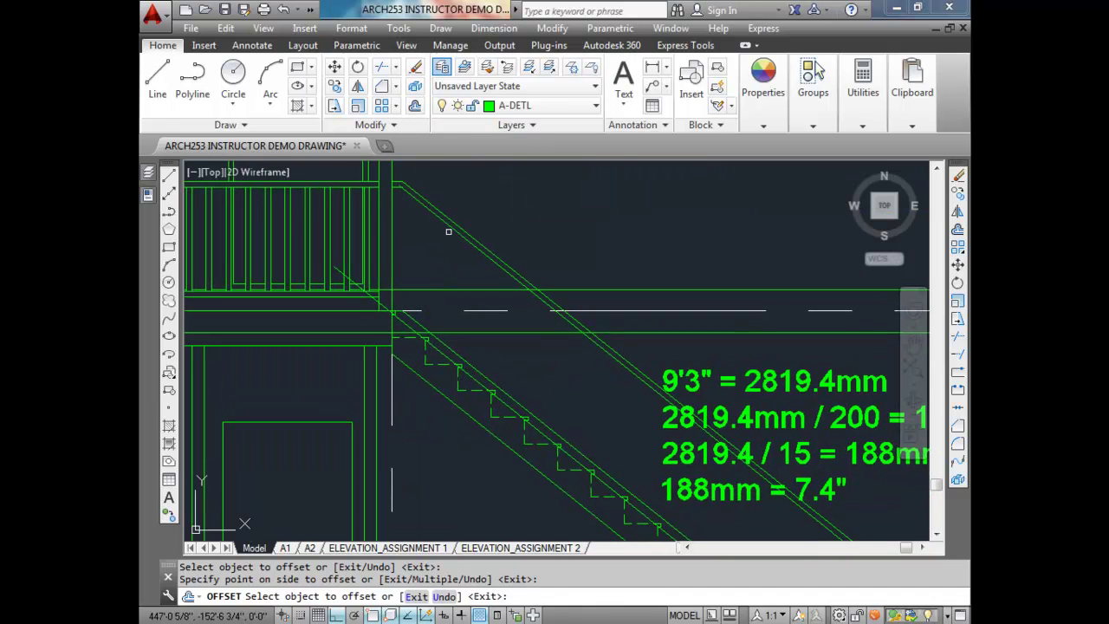
key(Escape)
Step: Erase the stray extra line from the stair elevation
scroll(451, 234, down, 5)
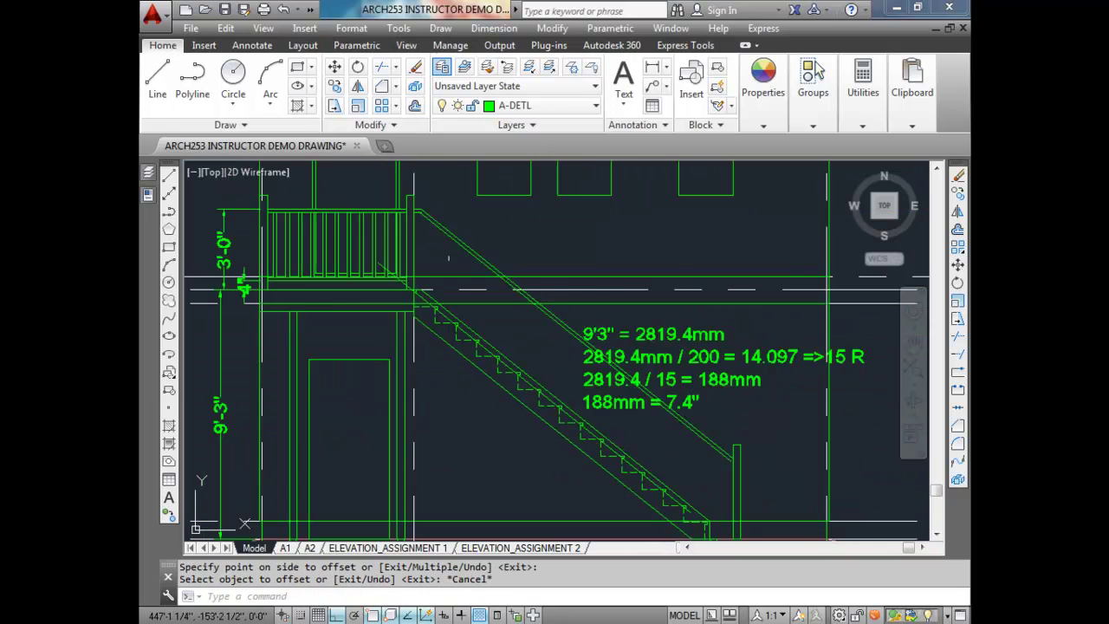
scroll(338, 218, up, 2)
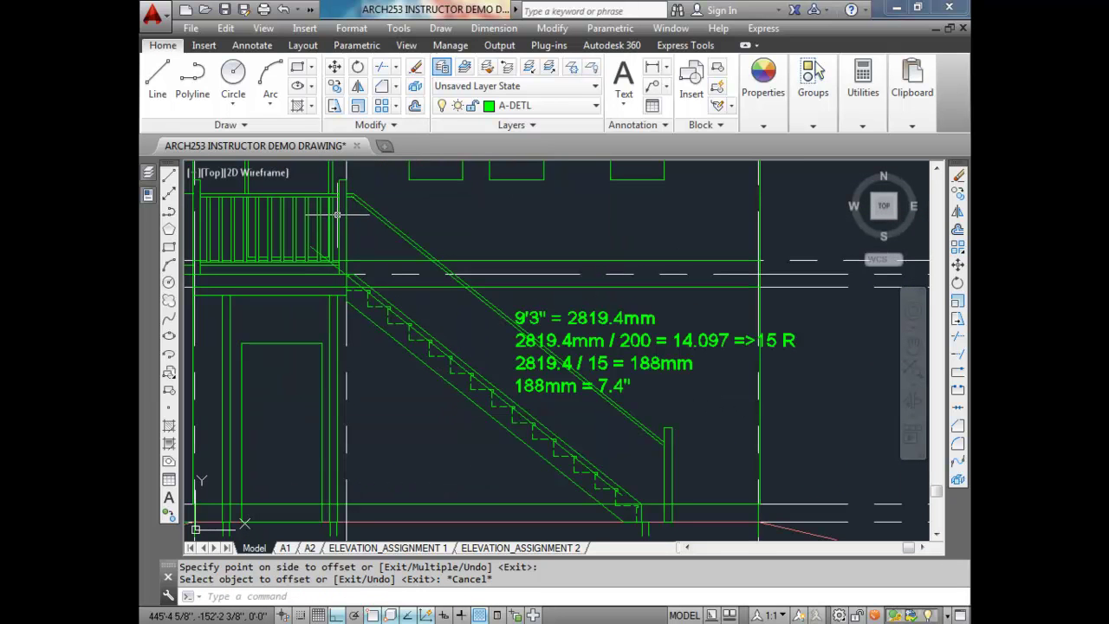
key(Escape)
key(Escape)
key(Delete)
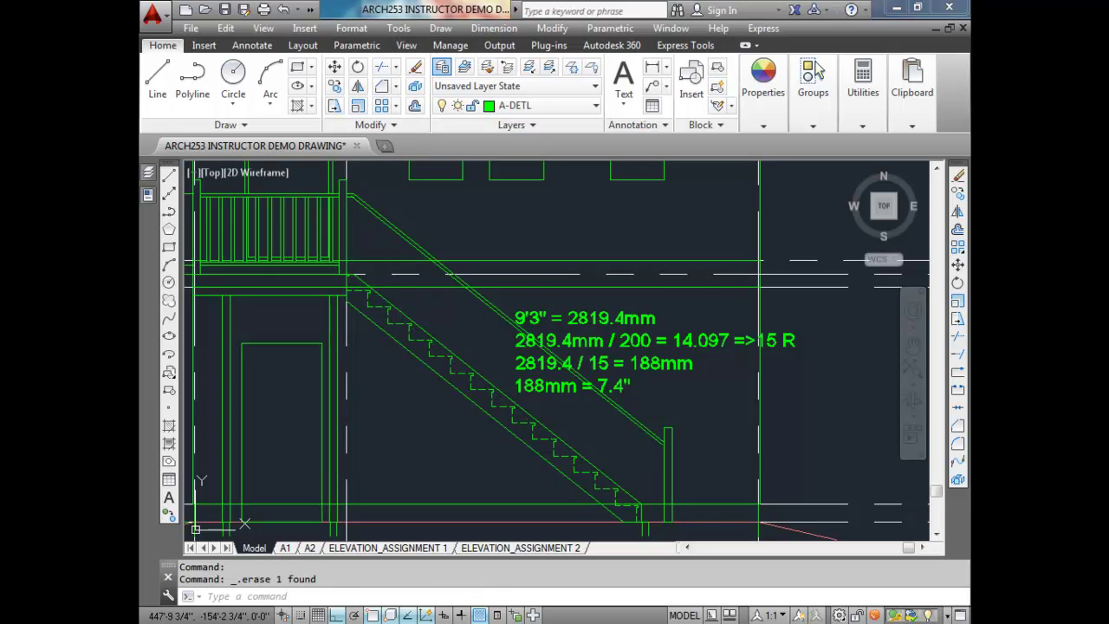
scroll(398, 275, up, 3)
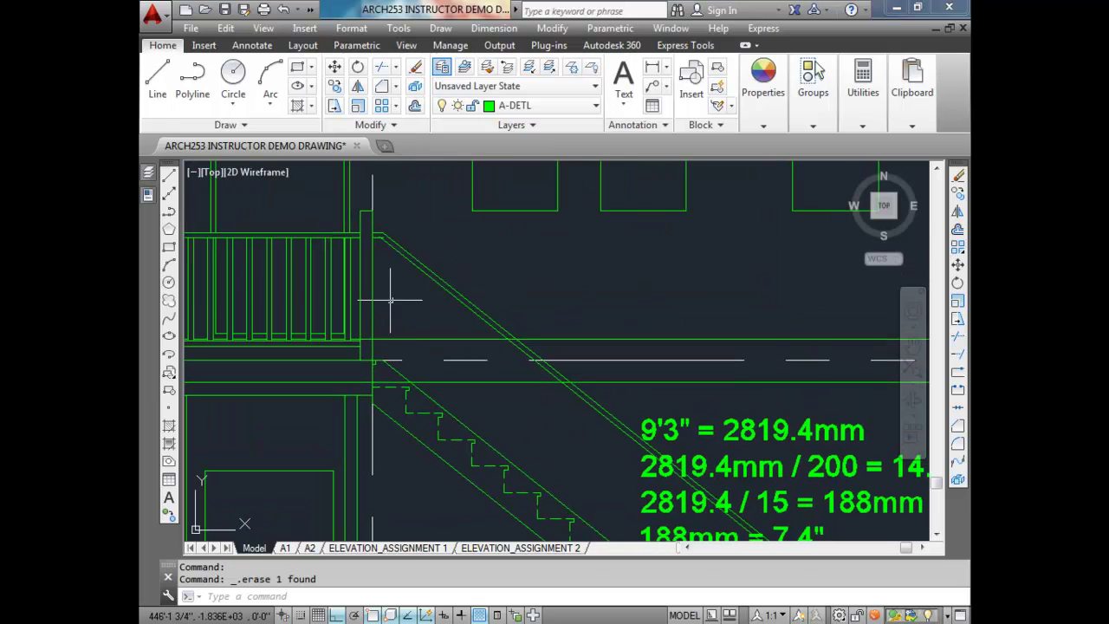
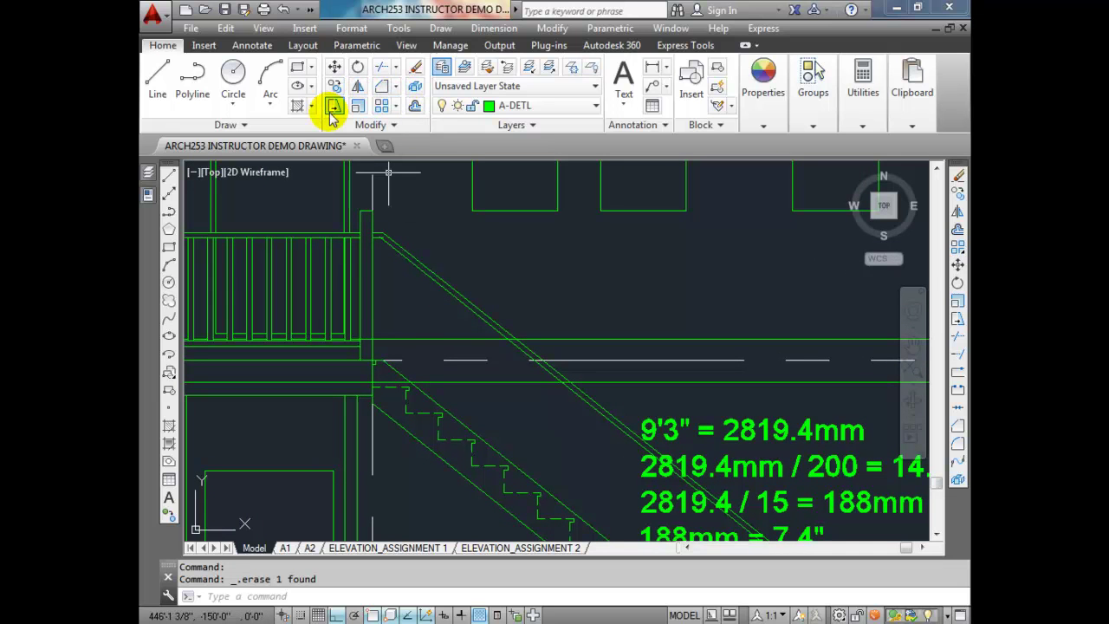
Step: Measure the 2'-5" distance down from the rail top with DIST
text(dist)
key(Return)
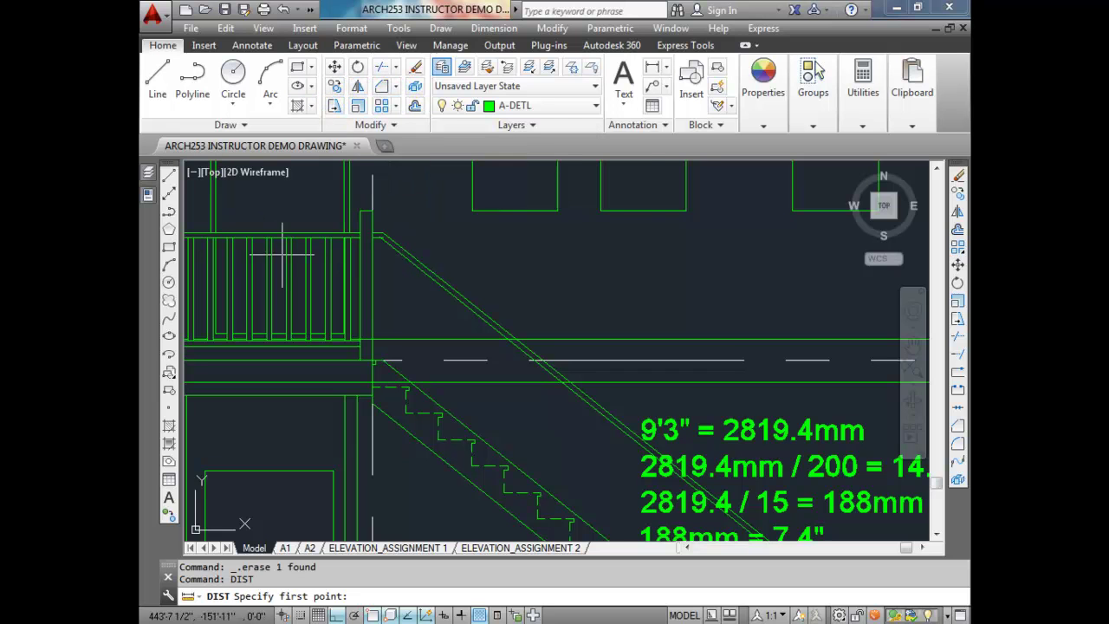
scroll(398, 257, up, 2)
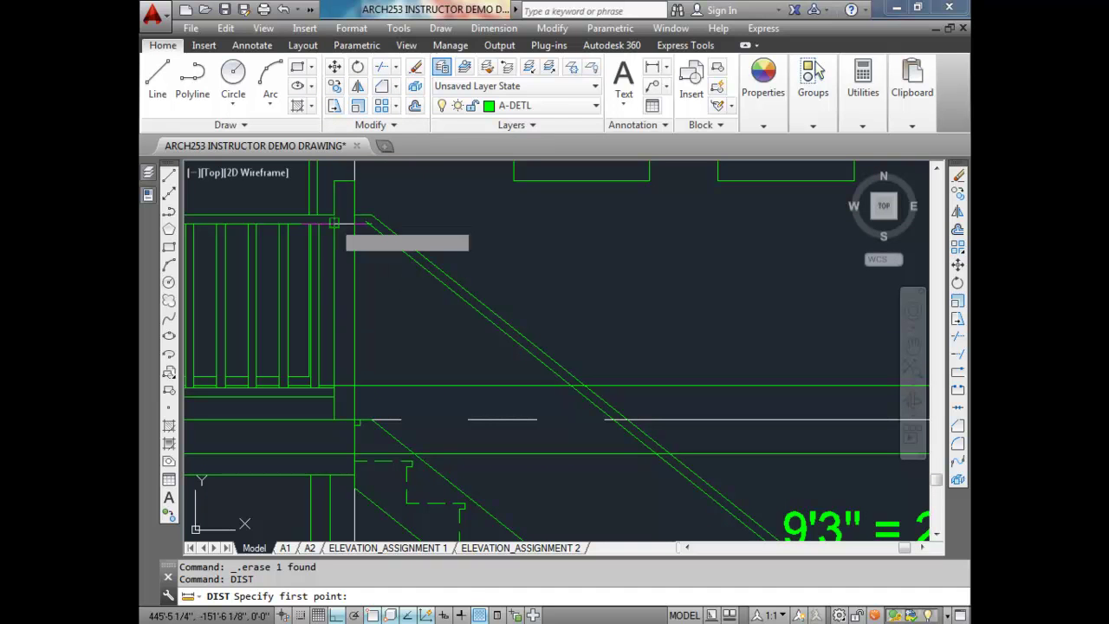
click(334, 224)
click(333, 389)
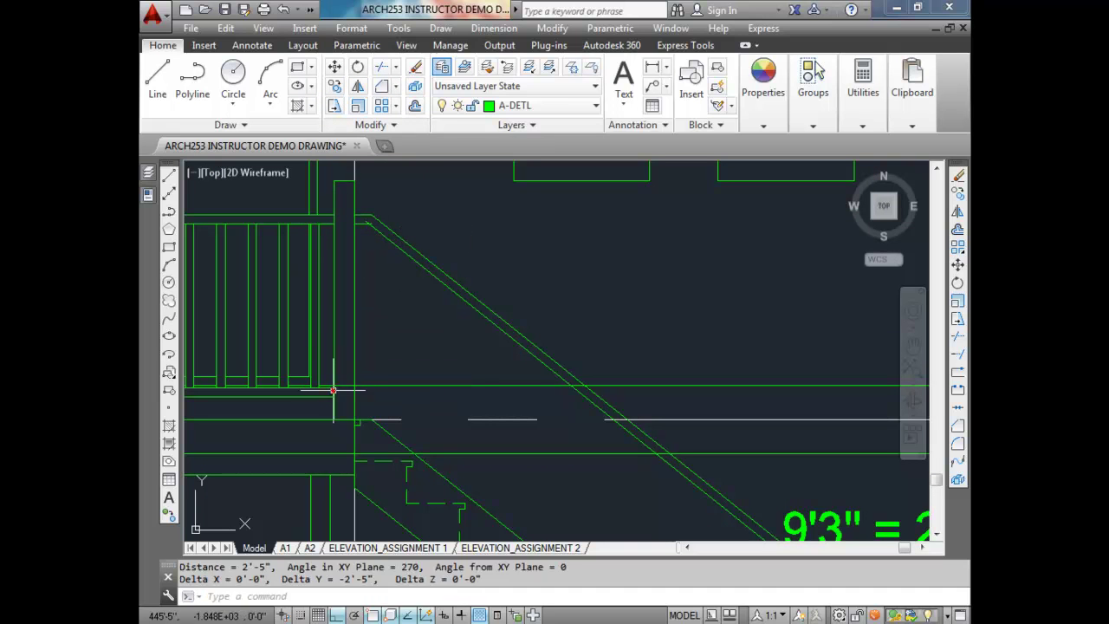
scroll(335, 385, down, 2)
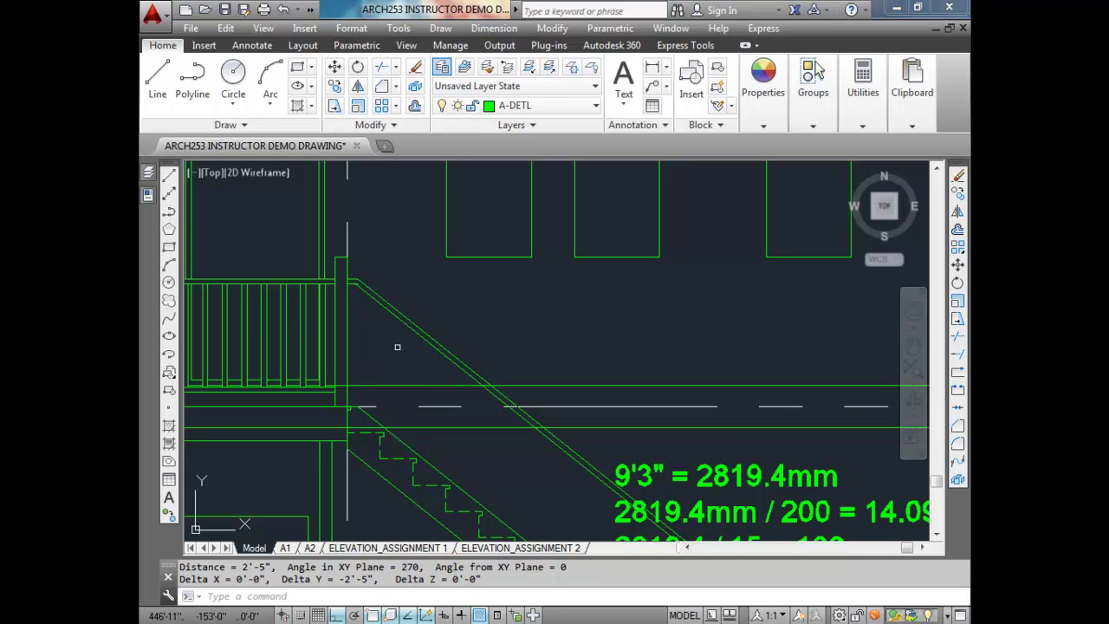
middle_drag(364, 315, 378, 279)
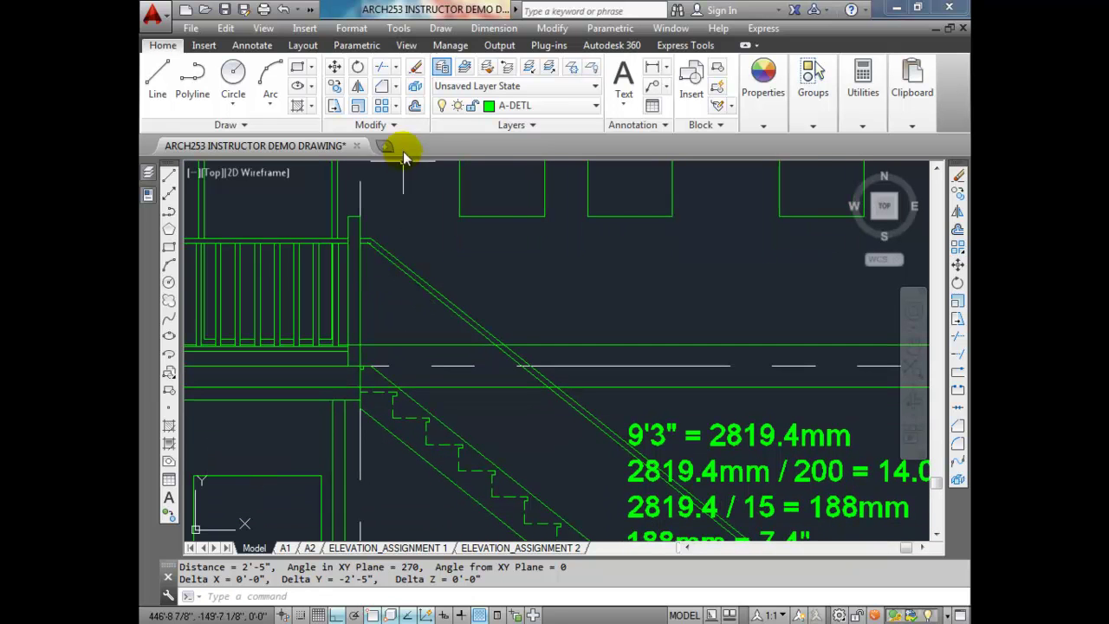
Step: Draw a 2'-5" vertical line down from the rail's top endpoint
text(l)
key(Return)
scroll(362, 278, up, 4)
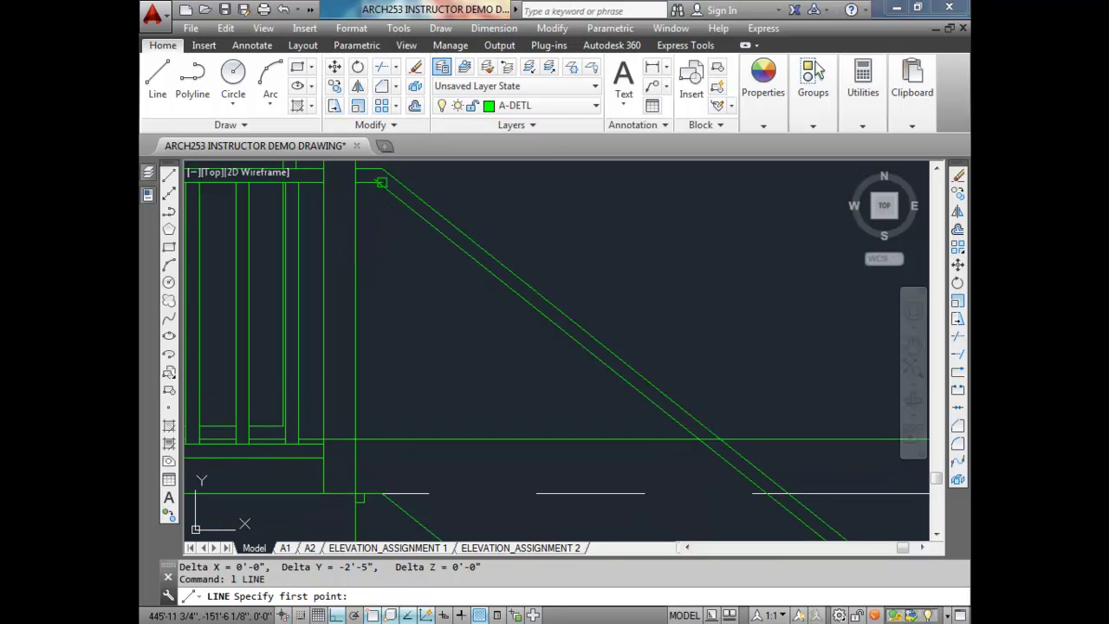
click(377, 182)
text(2'5)
key(Return)
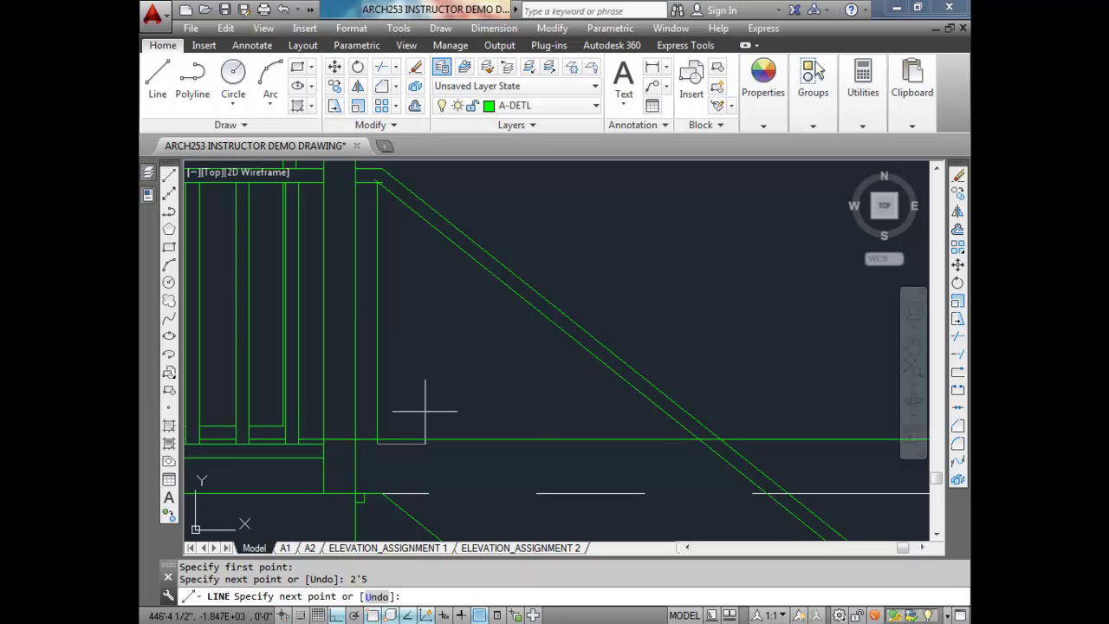
key(Return)
scroll(424, 442, down, 2)
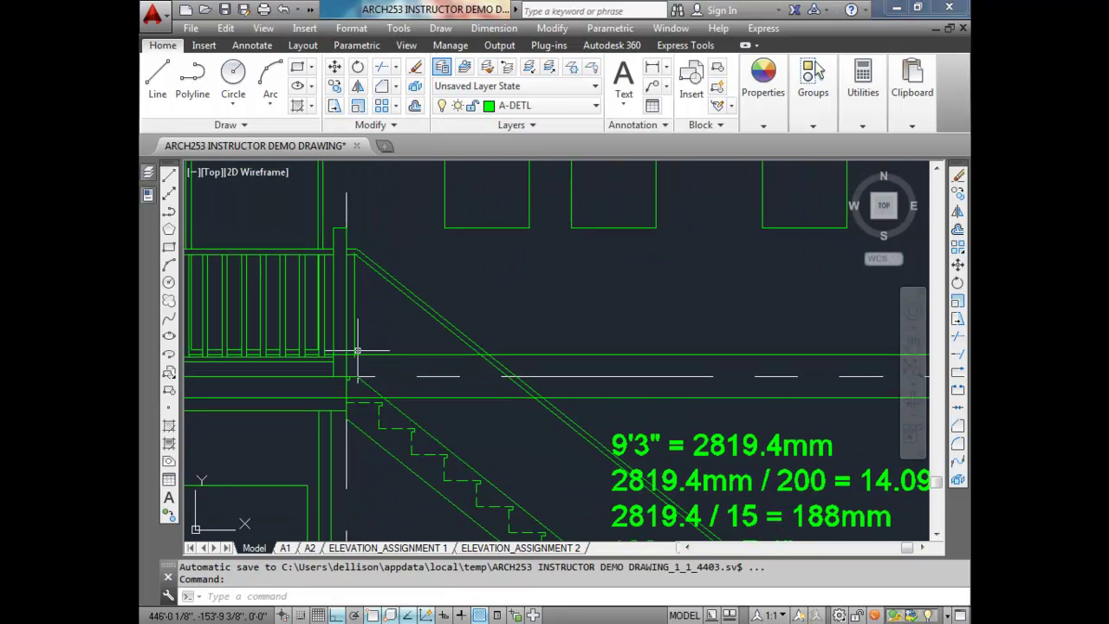
Step: Copy the sloped rail line 2'-5" down to the guide line's lower end
text(l)
key(Return)
key(Escape)
key(Escape)
click(412, 299)
click(408, 273)
click(334, 86)
scroll(350, 177, up, 2)
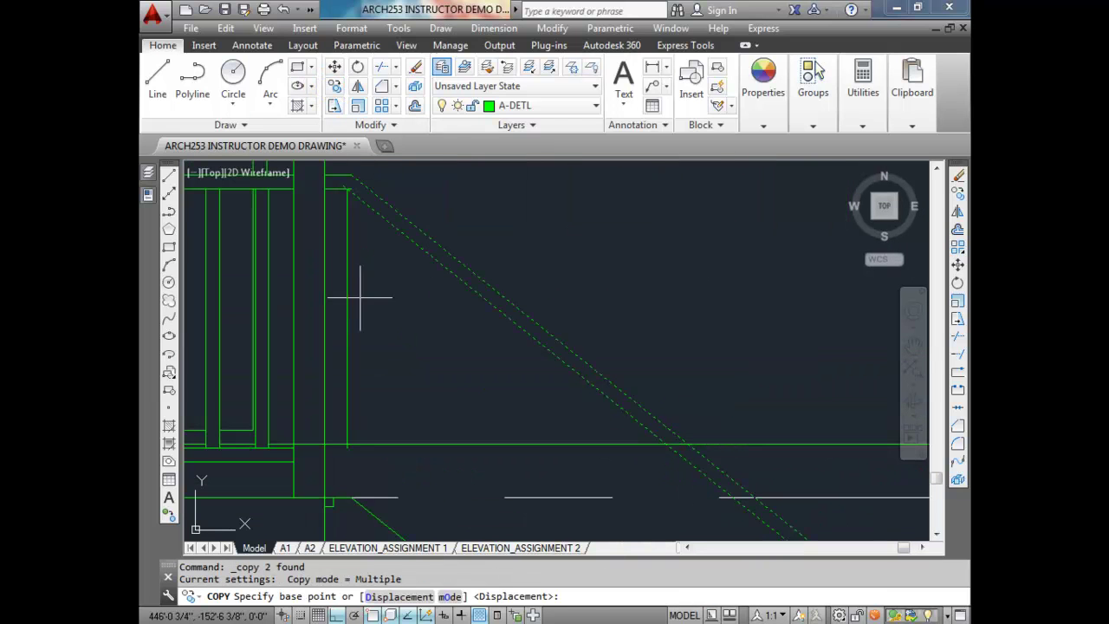
click(352, 176)
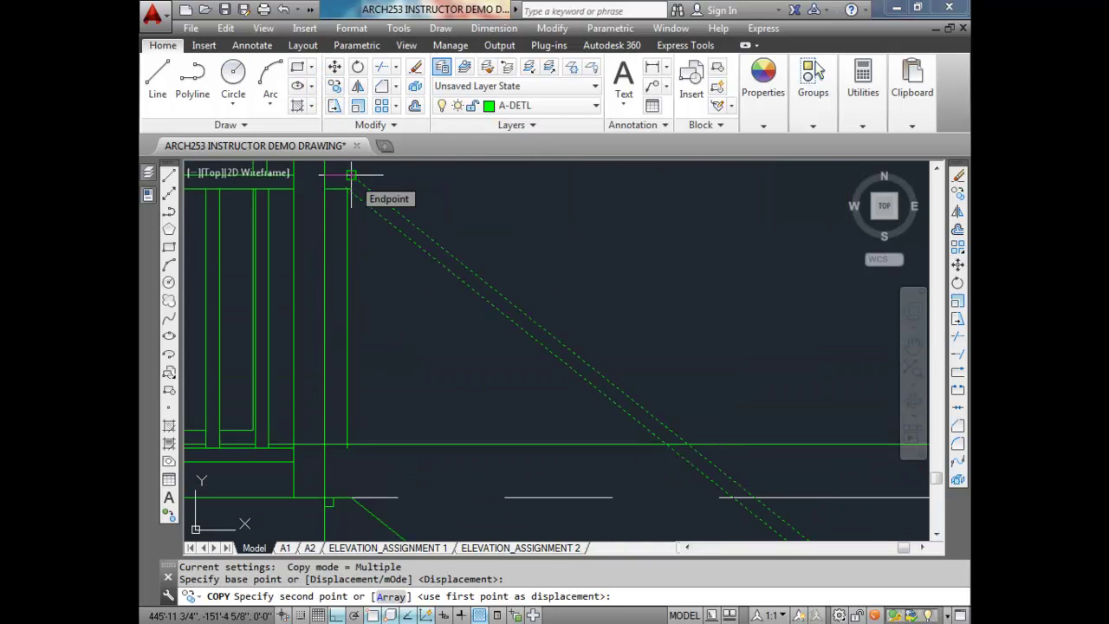
key(Escape)
key(Escape)
click(381, 184)
click(385, 238)
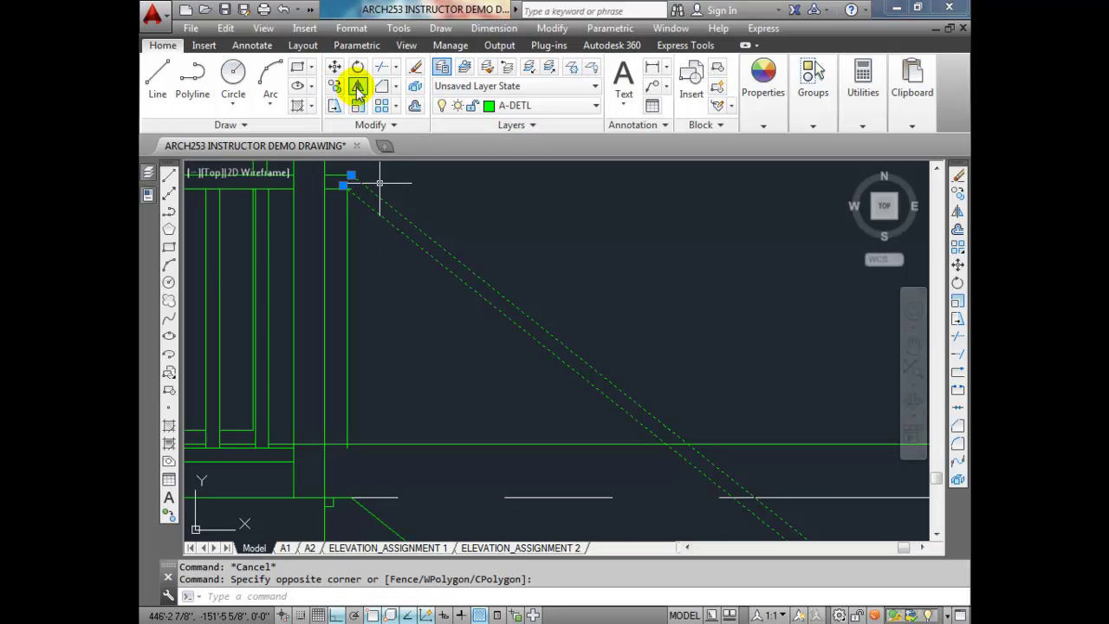
key(space)
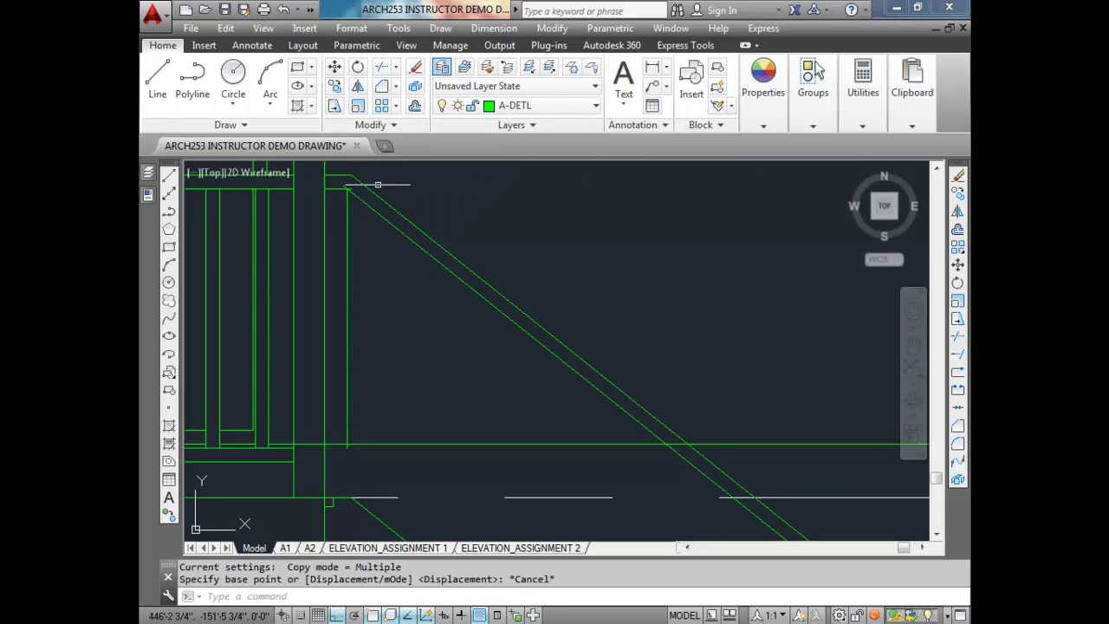
key(Escape)
key(Escape)
click(341, 186)
click(333, 86)
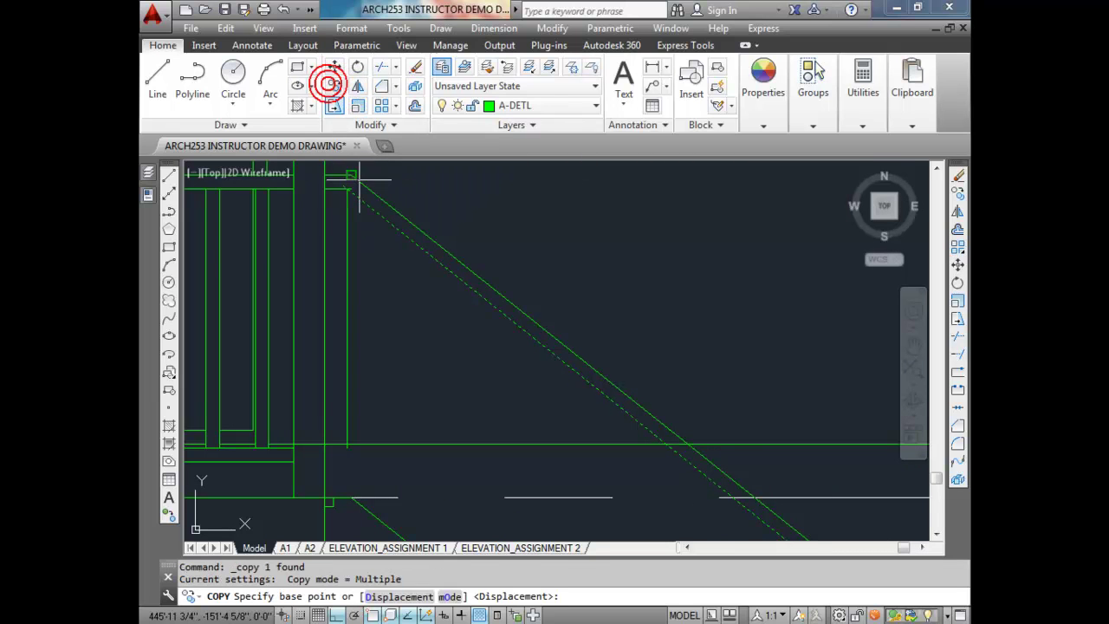
click(346, 187)
click(347, 445)
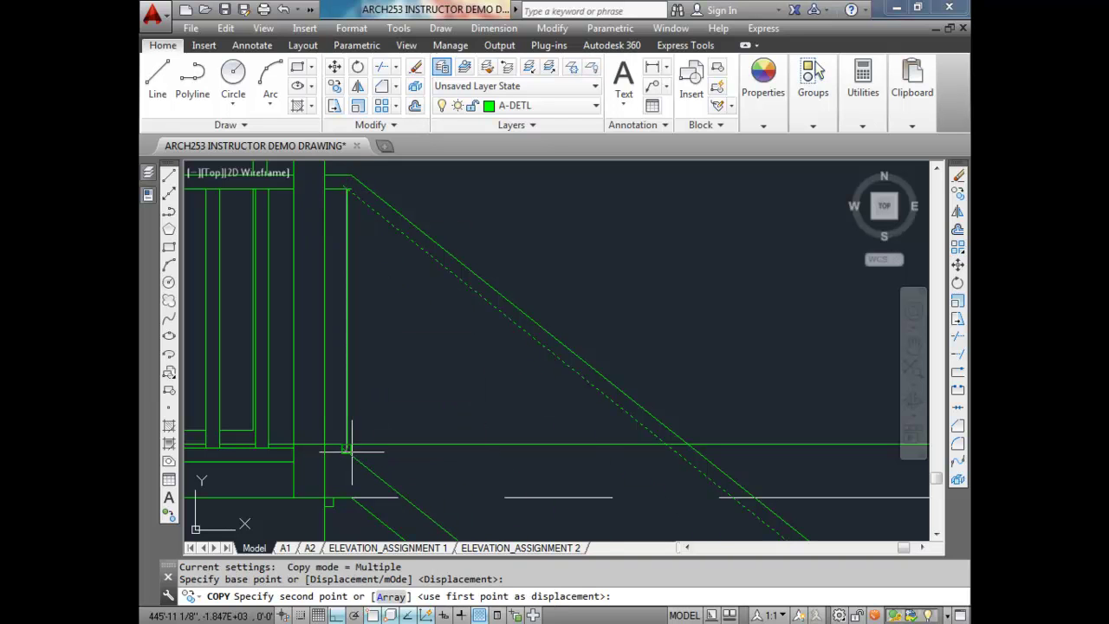
key(Escape)
key(Escape)
Step: Erase the vertical guide and start a new line at the left vertical line
click(345, 230)
key(Delete)
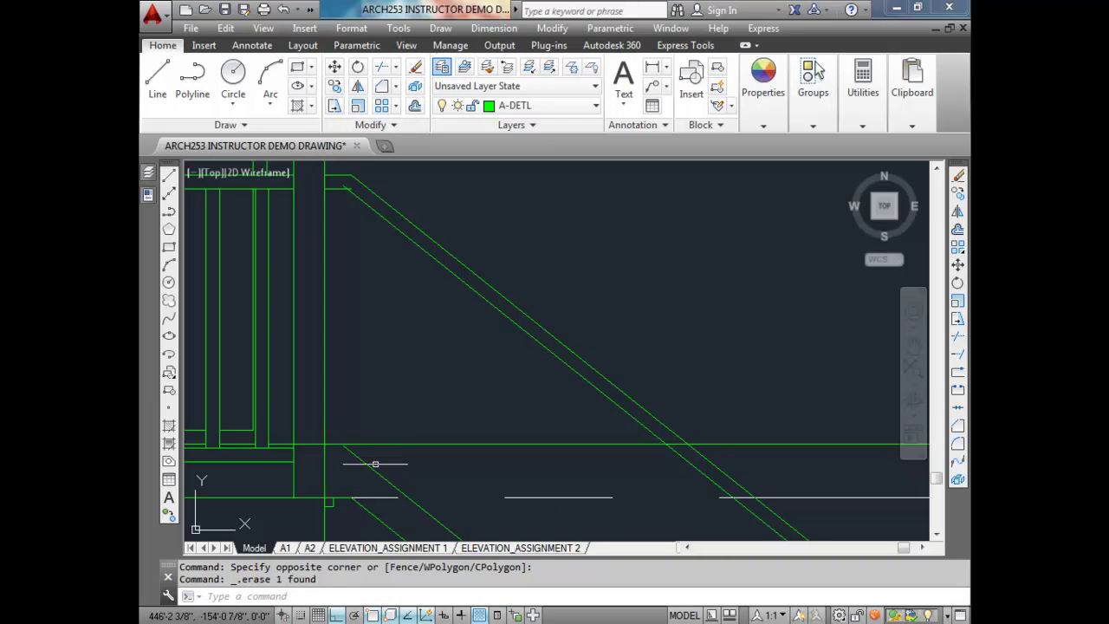
scroll(364, 407, up, 3)
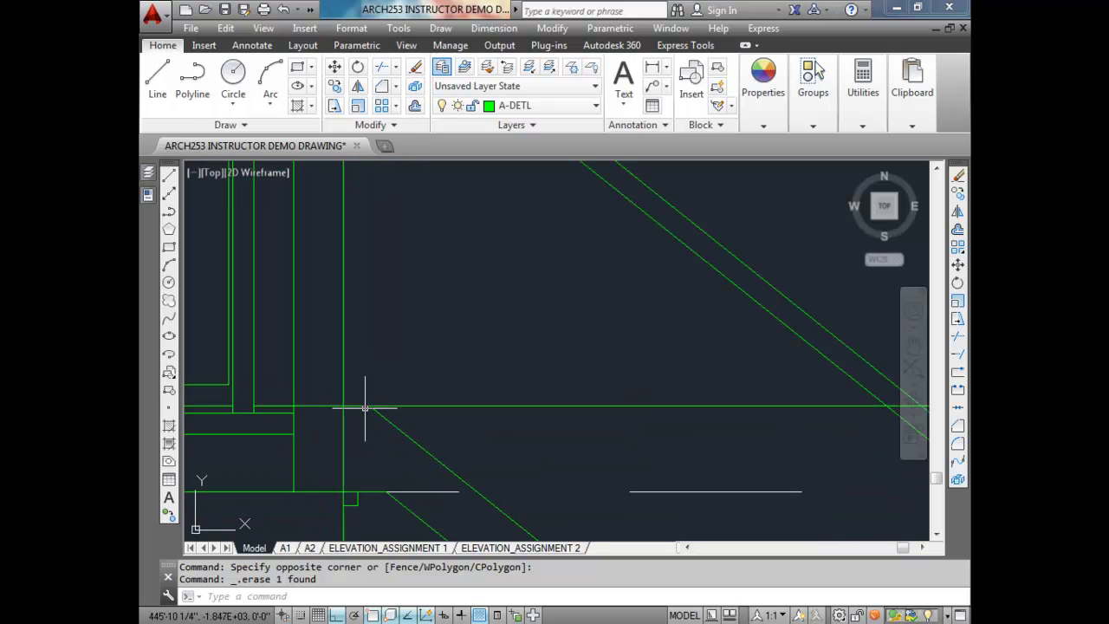
text(L)
key(Return)
scroll(354, 417, up, 2)
click(208, 394)
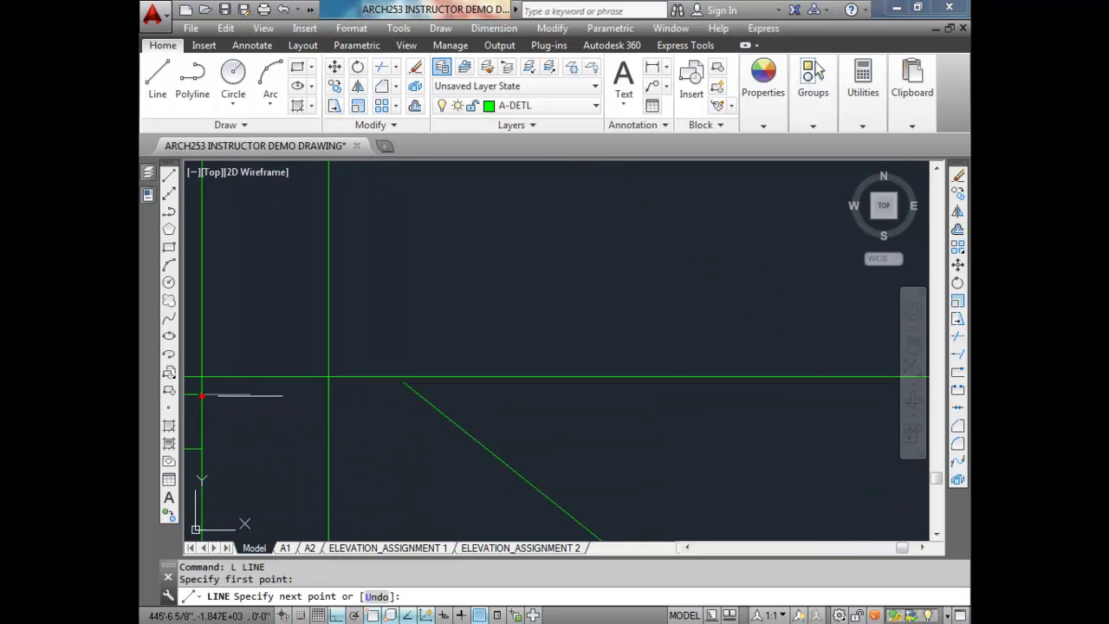
middle_drag(406, 414, 440, 389)
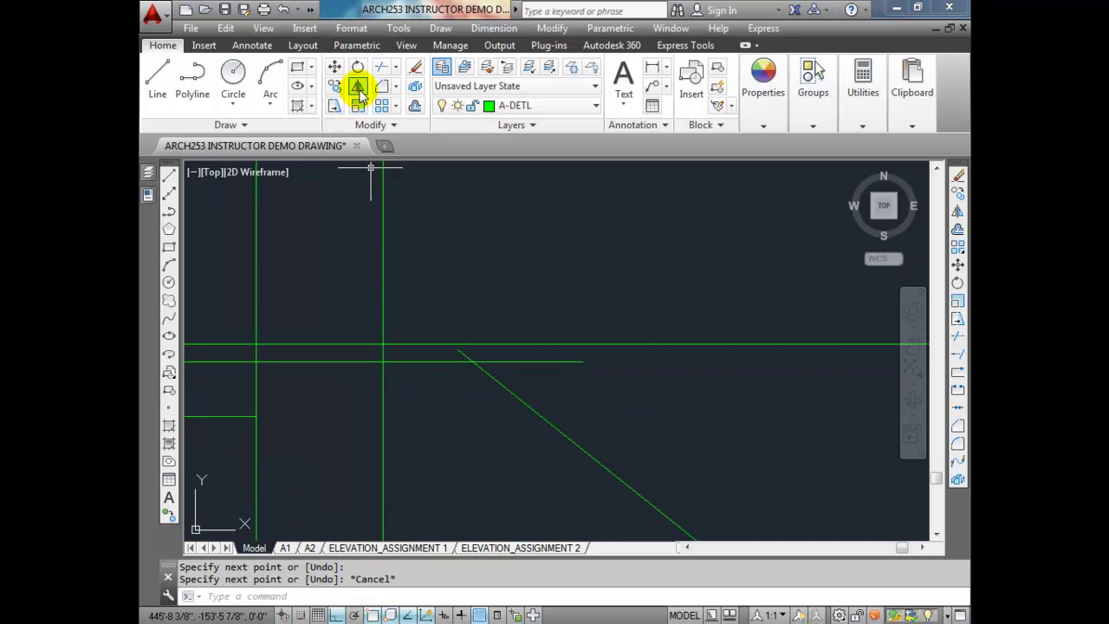
Step: Chamfer the horizontal line and the copied sloped line into a corner
click(381, 87)
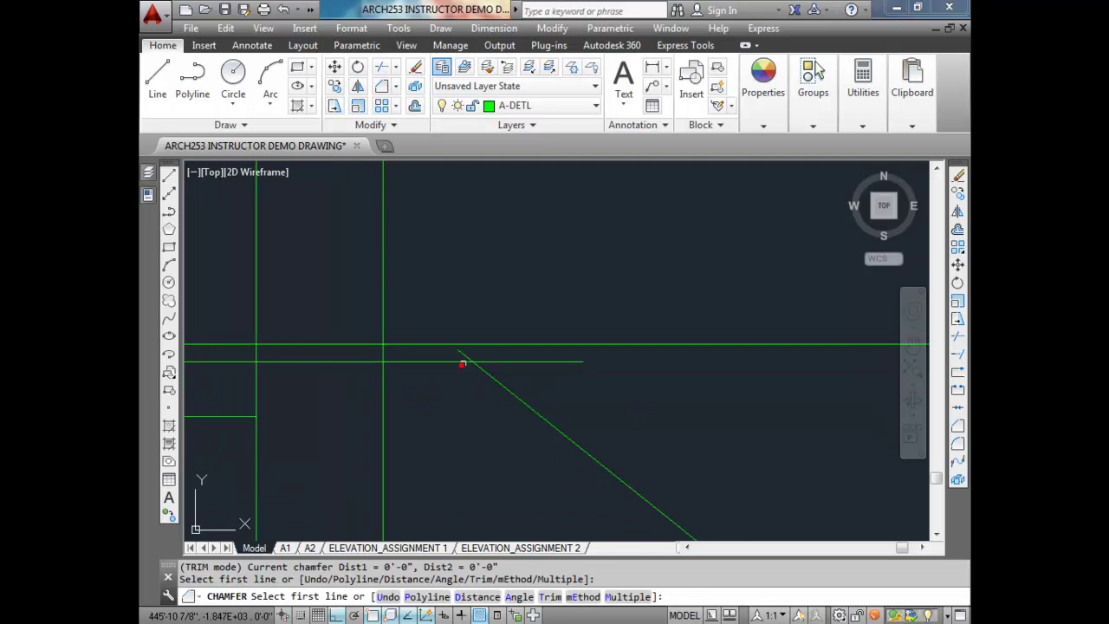
click(465, 362)
click(484, 372)
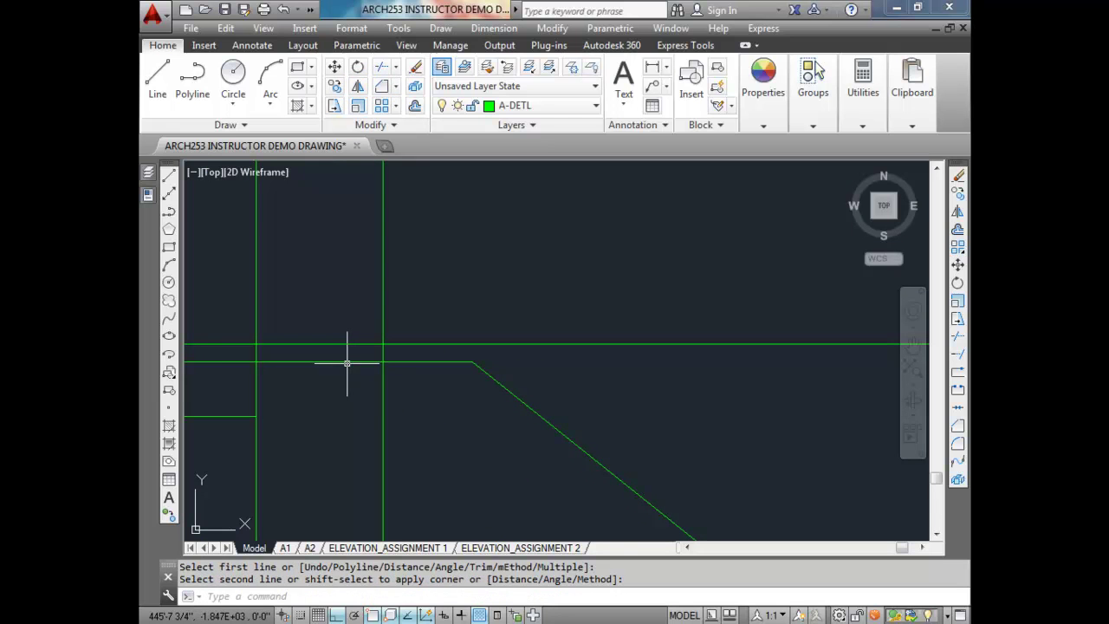
key(Escape)
click(346, 362)
click(255, 361)
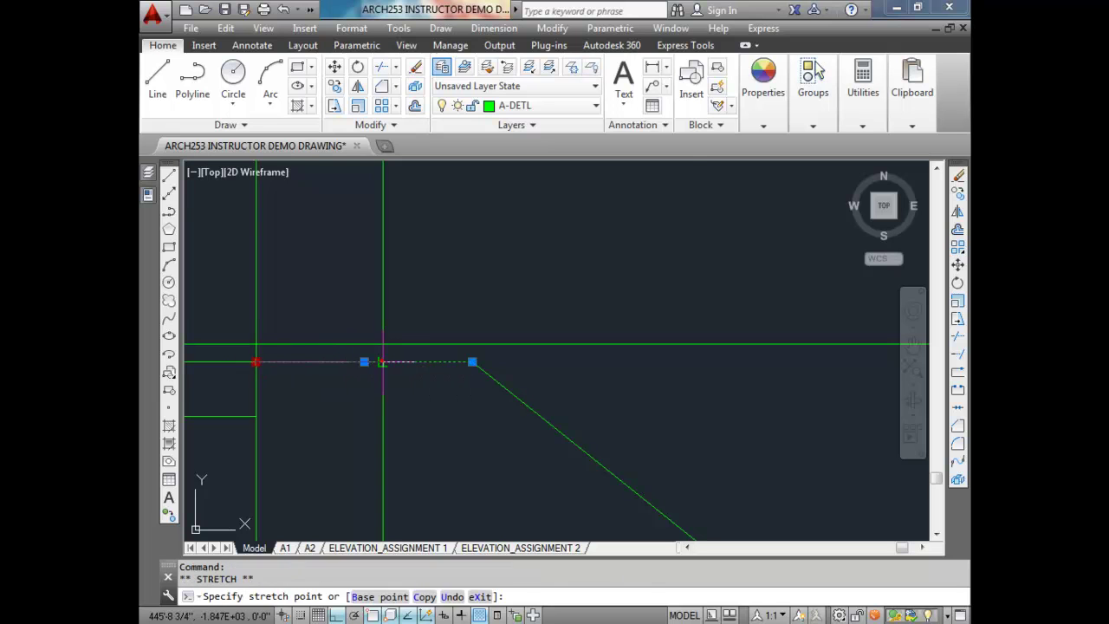
key(Escape)
key(Escape)
scroll(378, 361, down, 3)
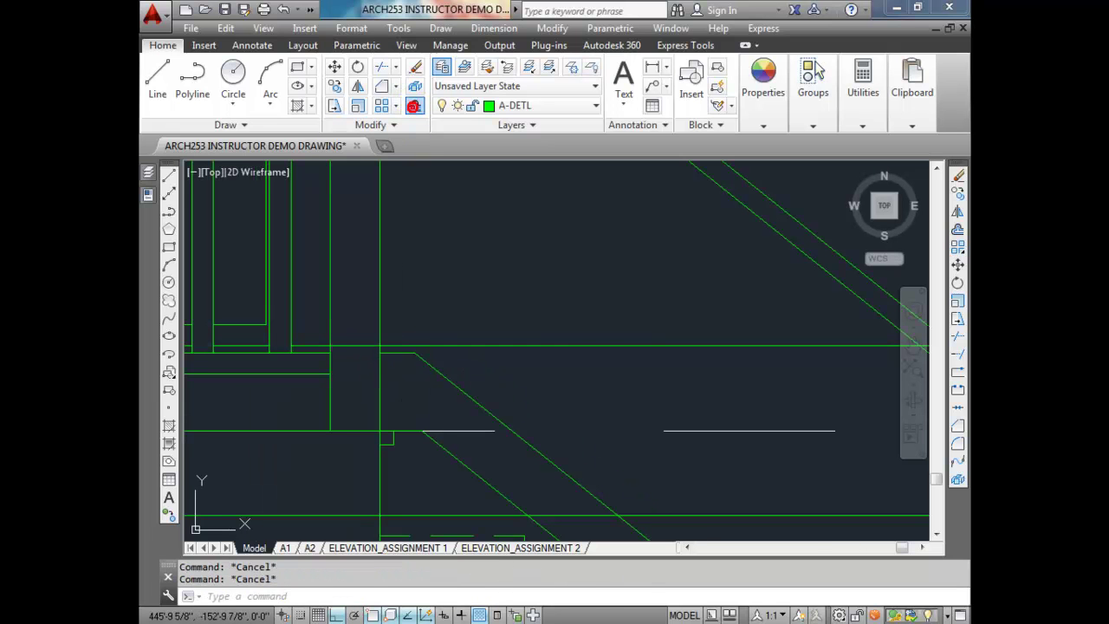
Step: Offset the short horizontal line and the sloped line by 1.5
click(414, 105)
text(1.5)
key(Return)
click(397, 356)
click(391, 392)
click(443, 374)
click(416, 391)
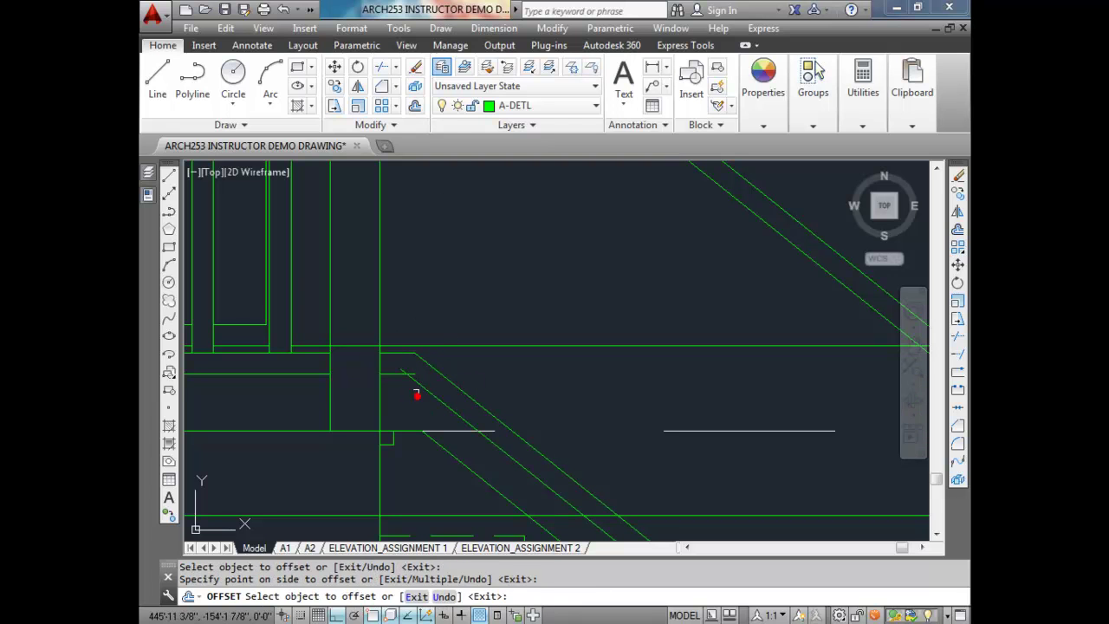
key(Escape)
Step: Chamfer the offset horizontal and sloped lines into closed corners
click(379, 87)
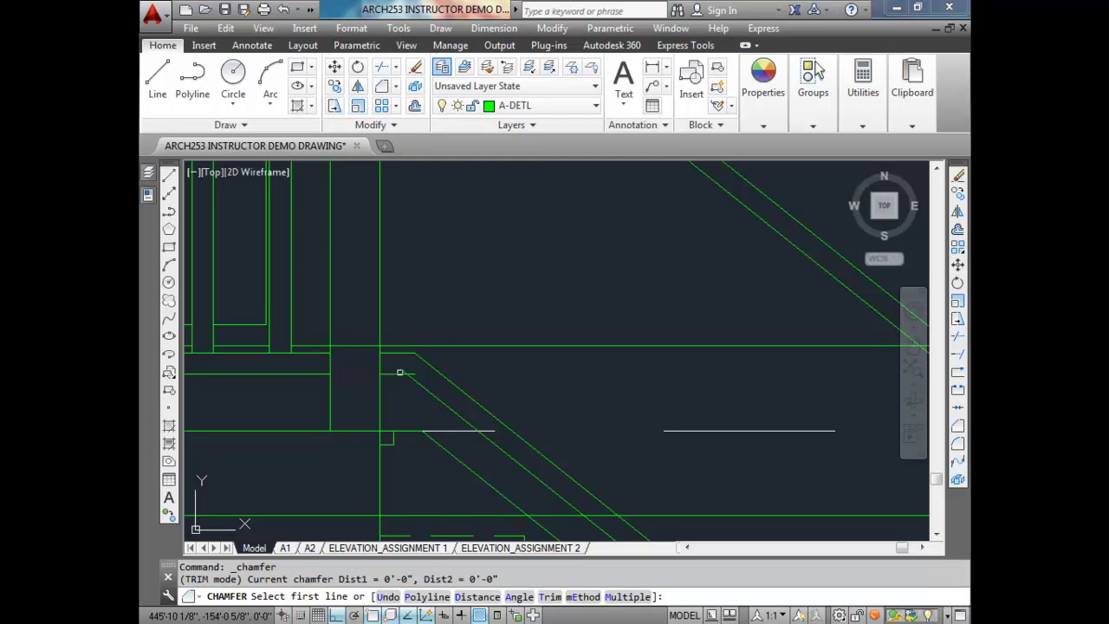
click(396, 375)
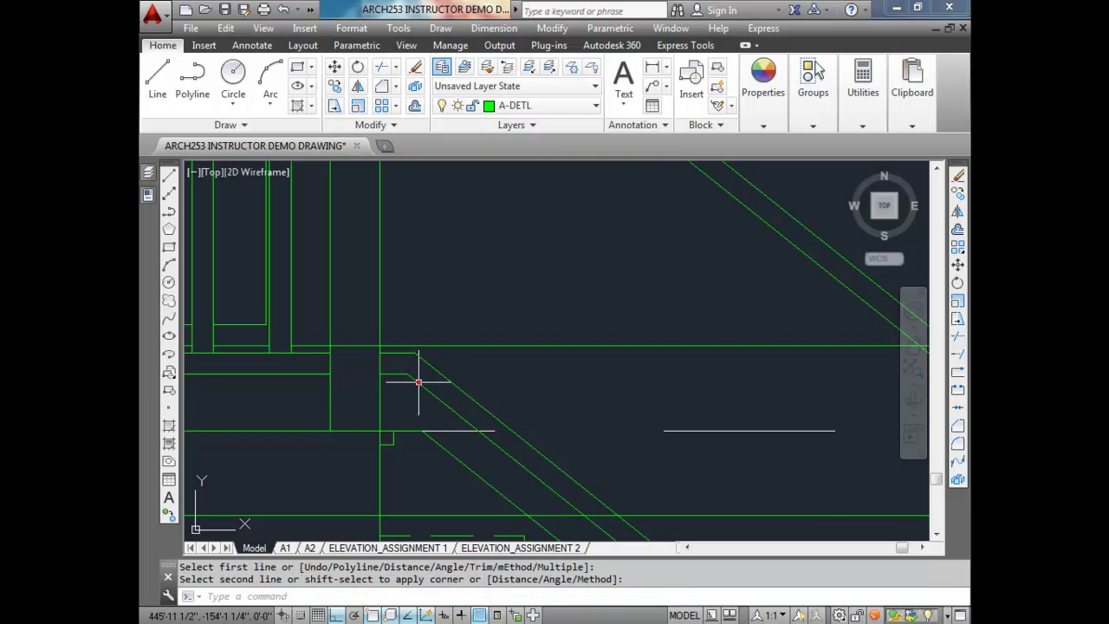
scroll(419, 381, down, 3)
scroll(396, 297, up, 3)
click(396, 298)
key(Return)
click(374, 316)
click(401, 325)
scroll(401, 325, down, 4)
mouse_move(632, 537)
middle_down()
mouse_move(604, 407)
mouse_move(399, 245)
middle_up()
scroll(573, 434, up, 2)
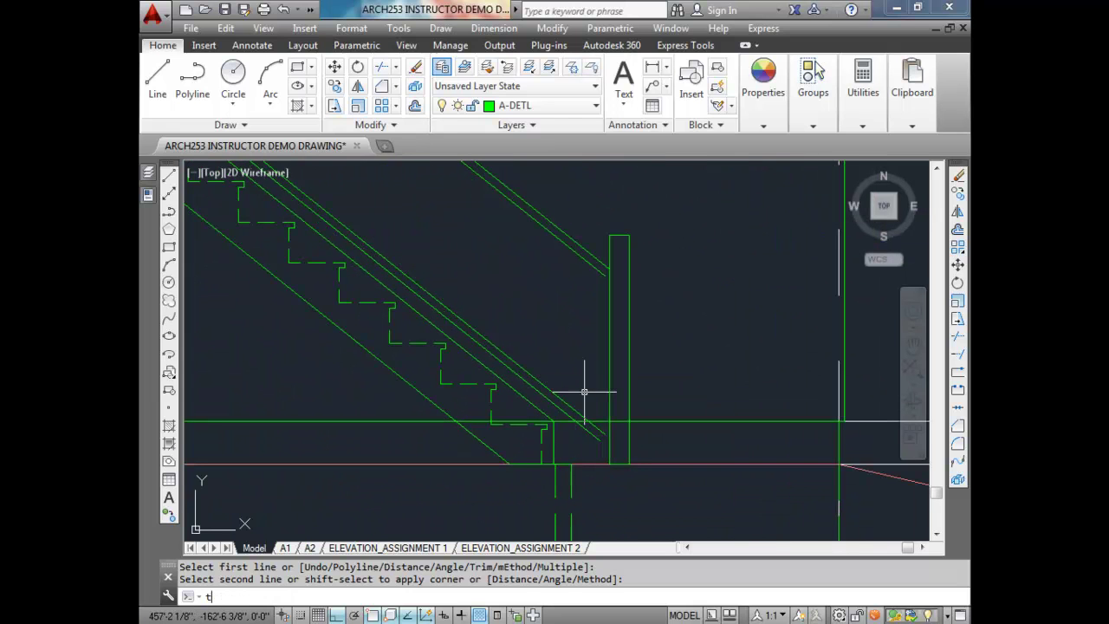
Step: Try trimming the rail segment at the post, then cancel
key(Return)
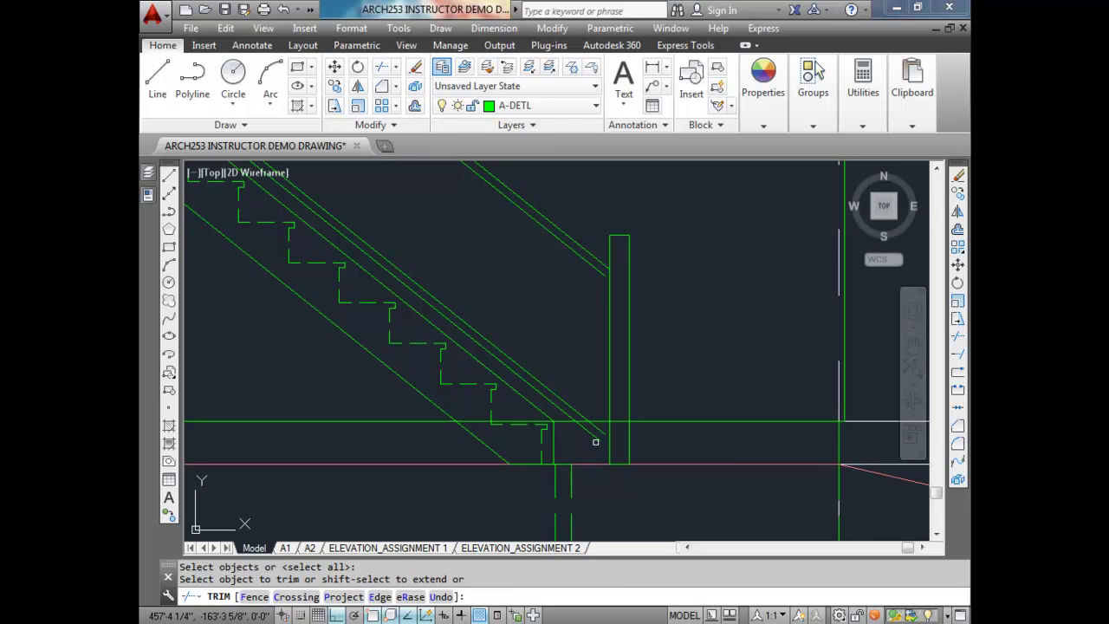
click(595, 440)
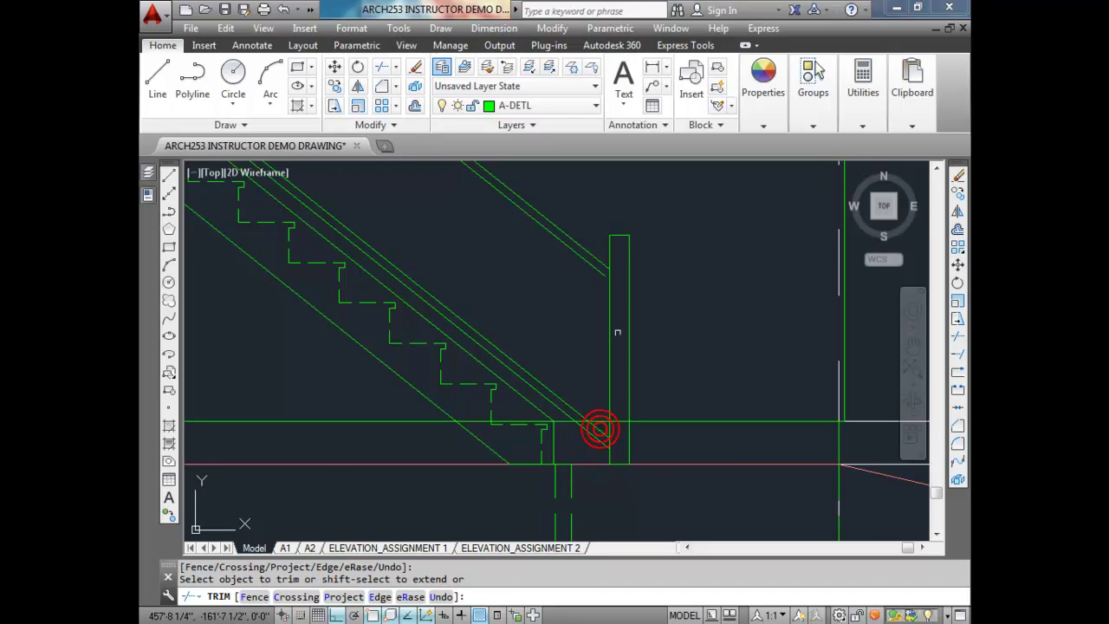
key(Escape)
scroll(606, 398, down, 4)
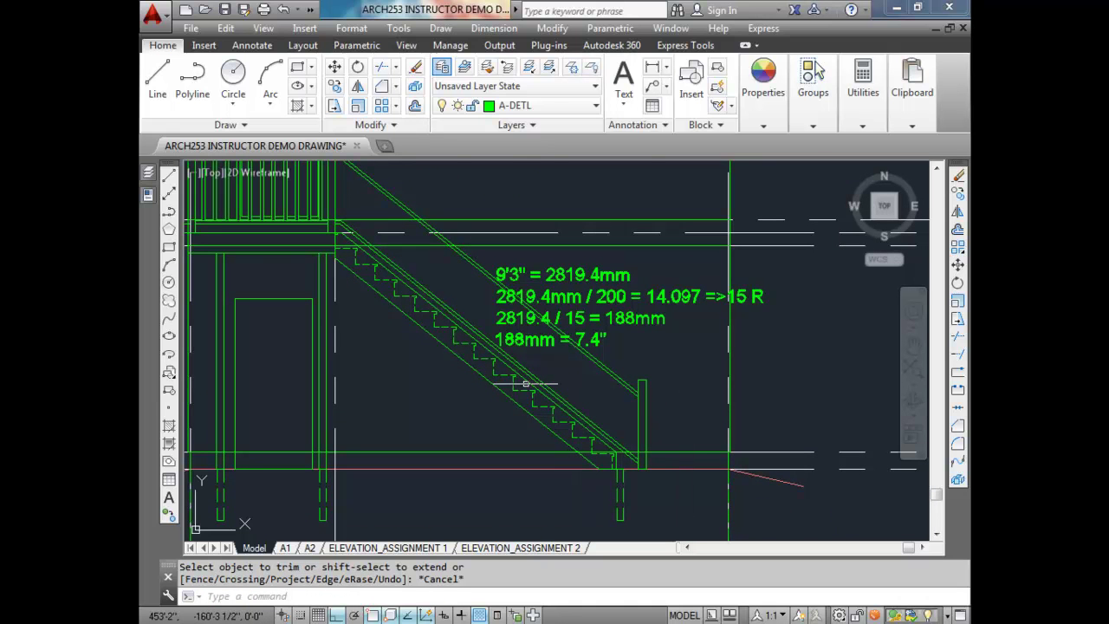
middle_drag(534, 389, 555, 435)
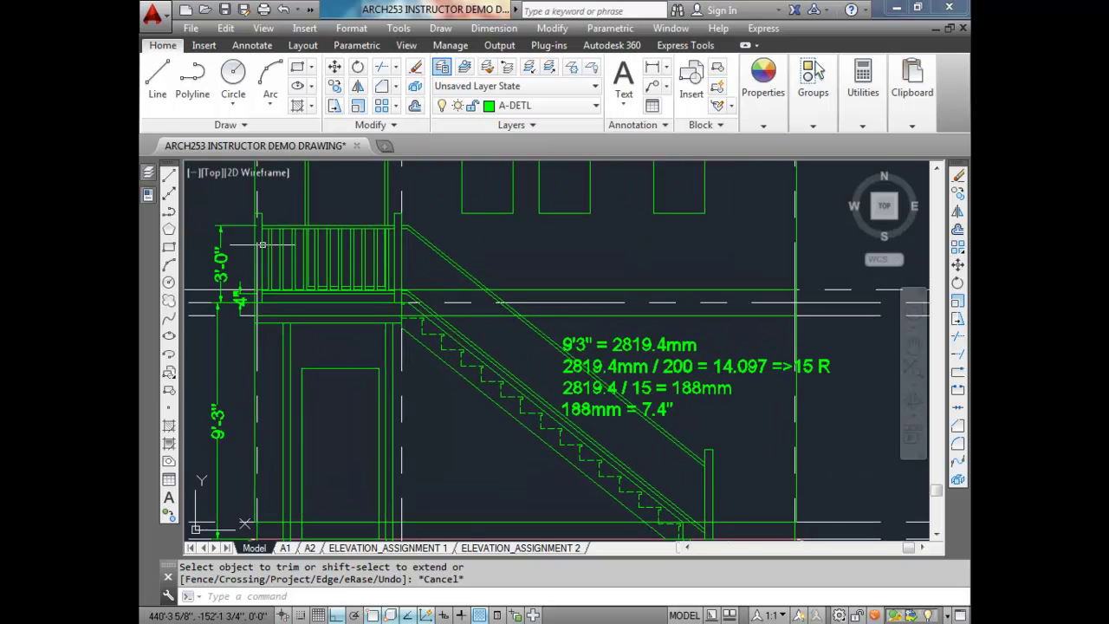
scroll(240, 243, up, 2)
Step: Copy a railing baluster to the top endpoint of the sloped stair rail
click(275, 242)
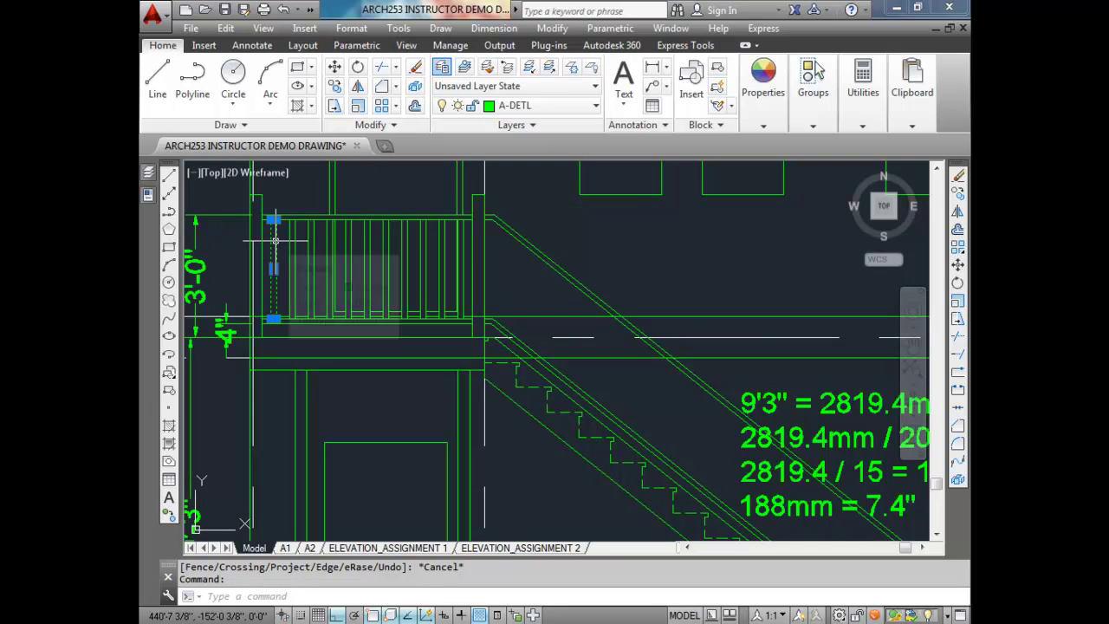
click(335, 86)
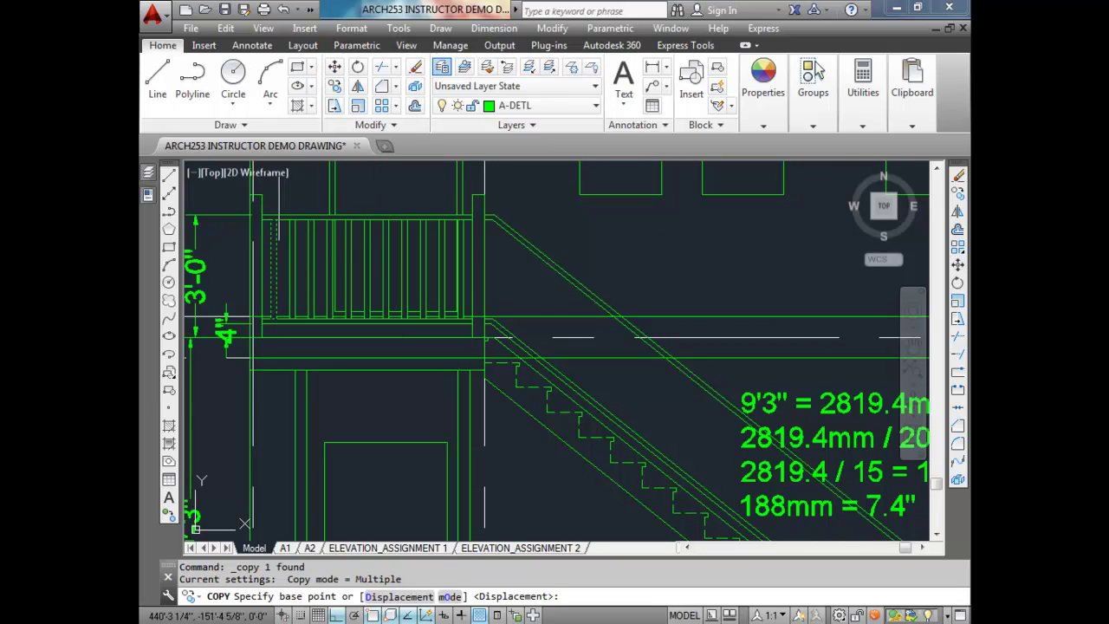
scroll(228, 237, up, 3)
click(228, 237)
scroll(228, 237, down, 3)
scroll(438, 247, up, 3)
click(435, 204)
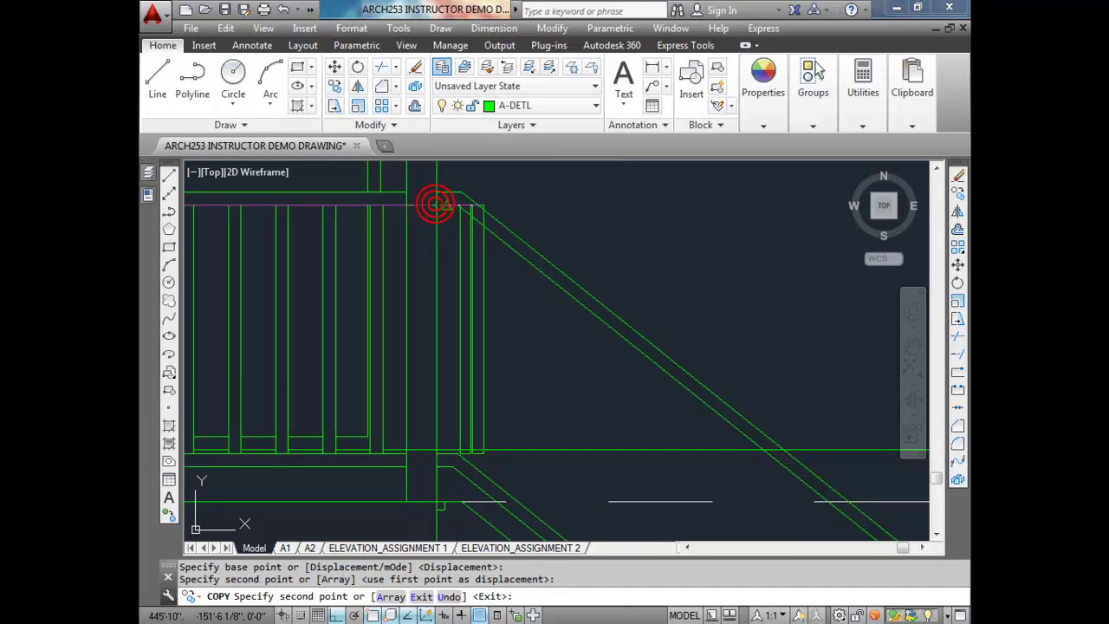
key(Escape)
scroll(463, 235, up, 1)
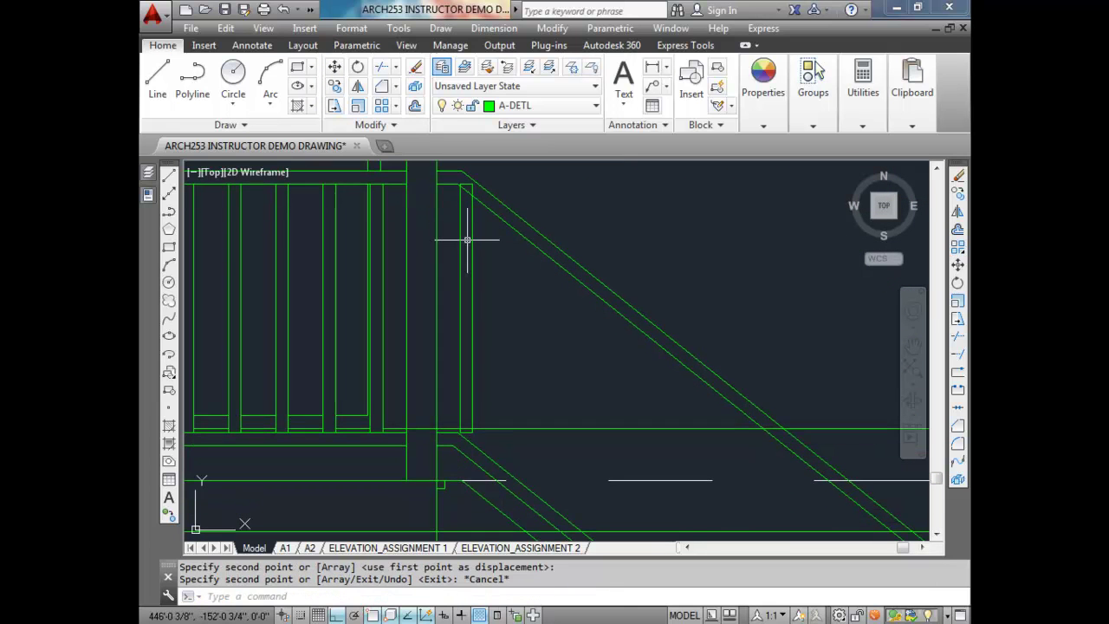
scroll(464, 251, down, 1)
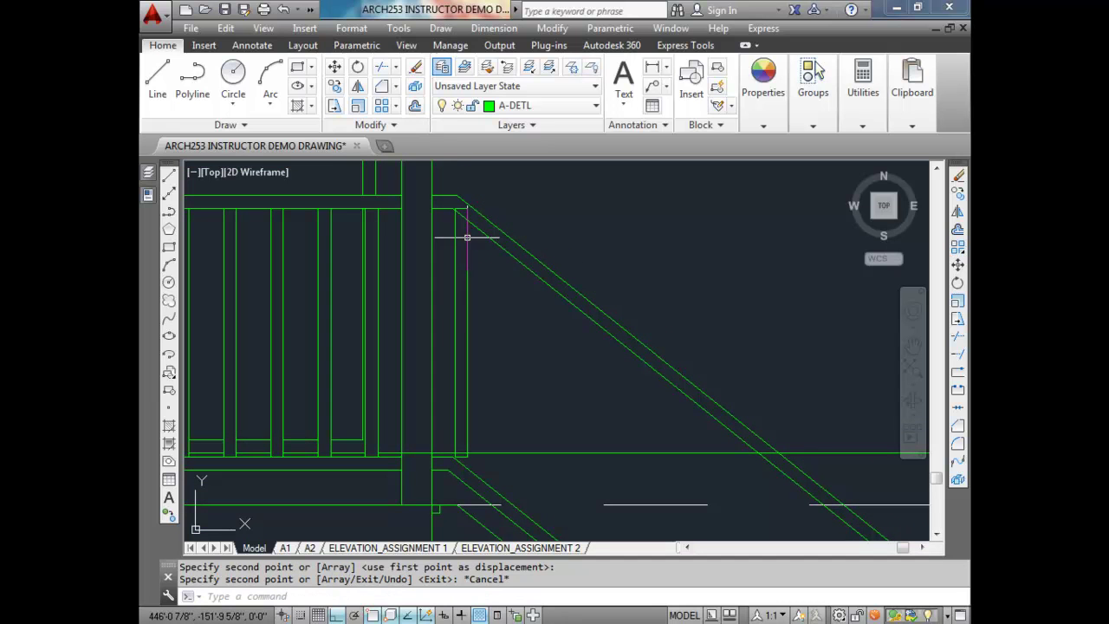
click(466, 238)
click(249, 45)
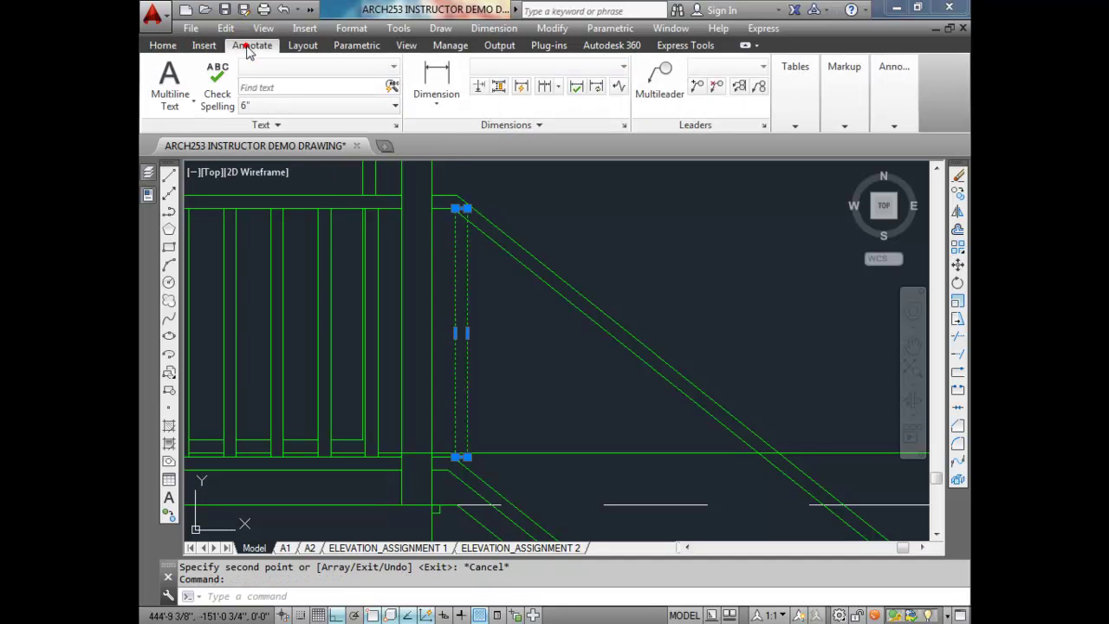
Step: Define the copied baluster as block 'spindle_angled' with its base at the top endpoint
click(206, 45)
click(265, 78)
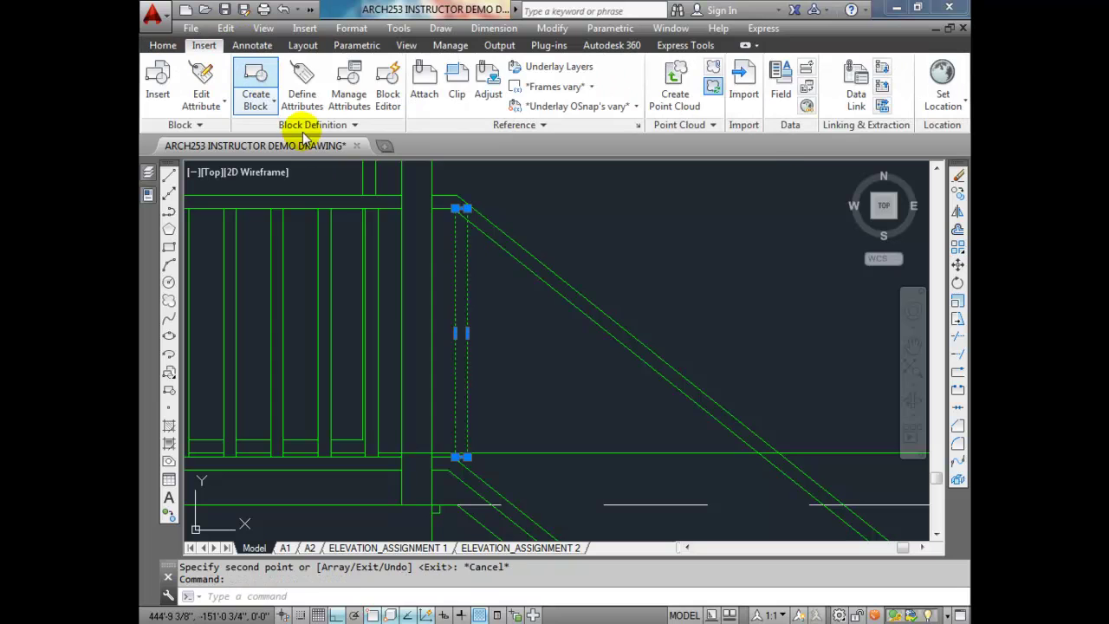
text(spindle_angled)
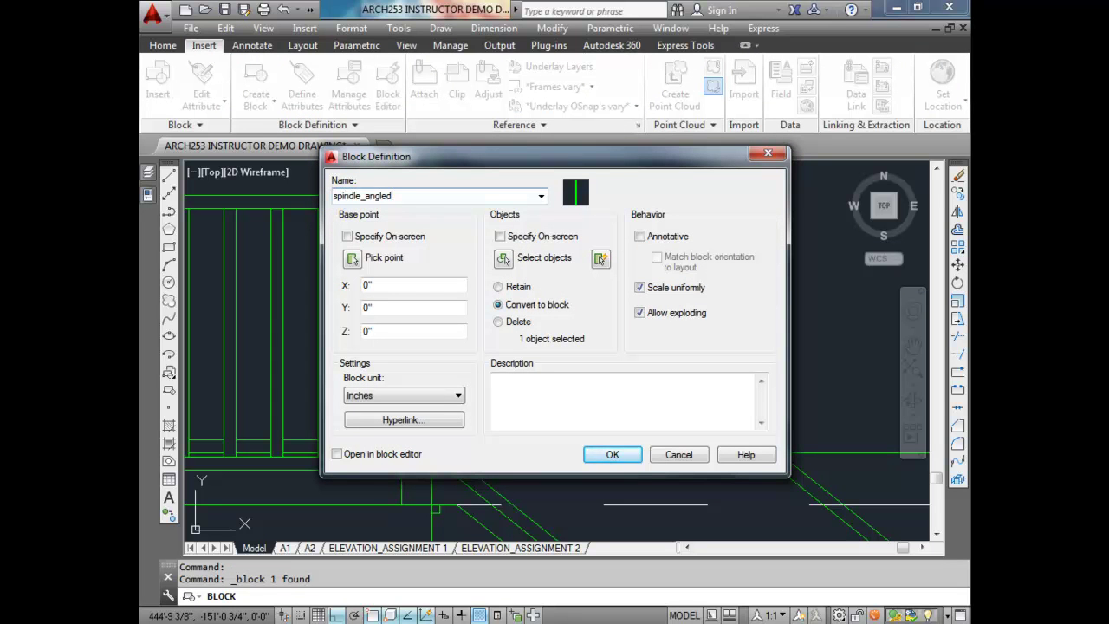
click(352, 258)
scroll(451, 210, up, 3)
scroll(446, 204, up, 4)
click(442, 188)
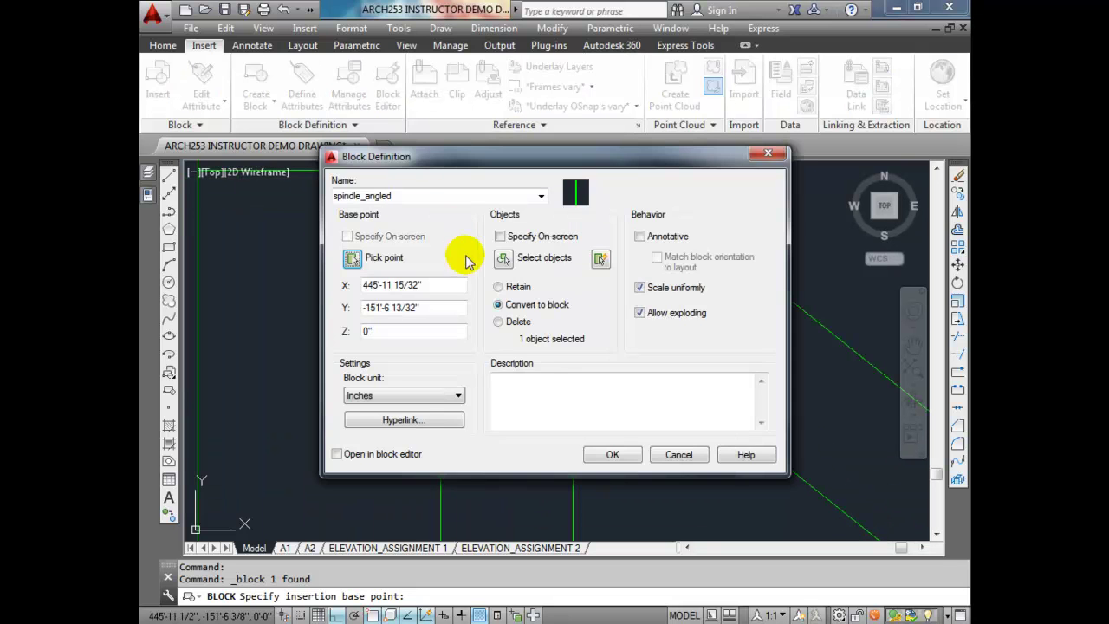
click(621, 453)
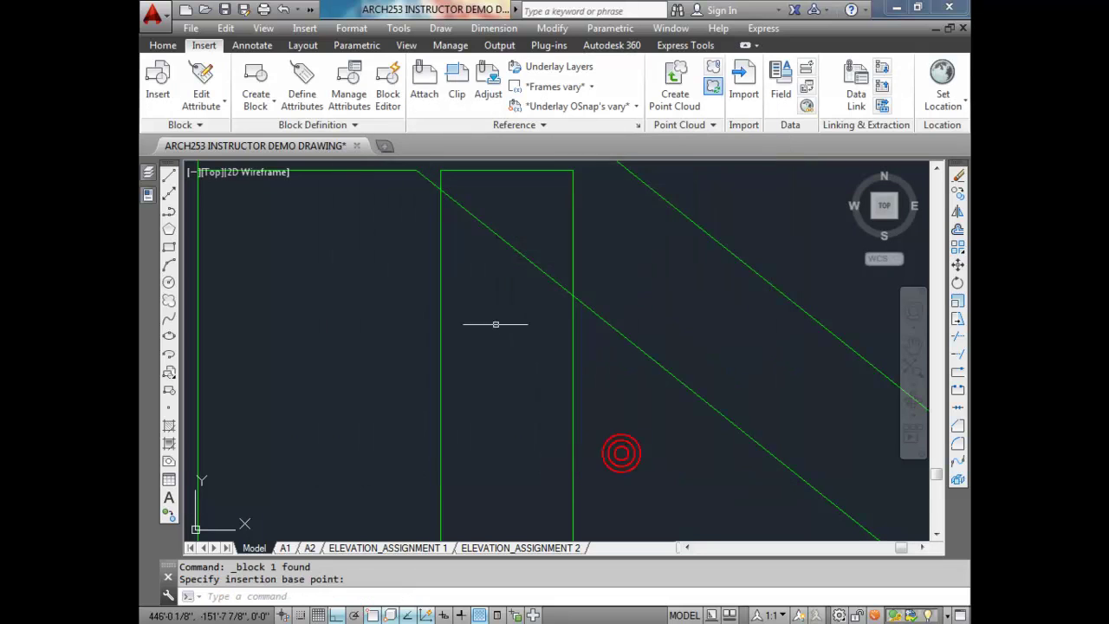
click(442, 267)
Step: Edit spindle_angled in place and stretch its top corner down onto the rail slope
right_click(438, 267)
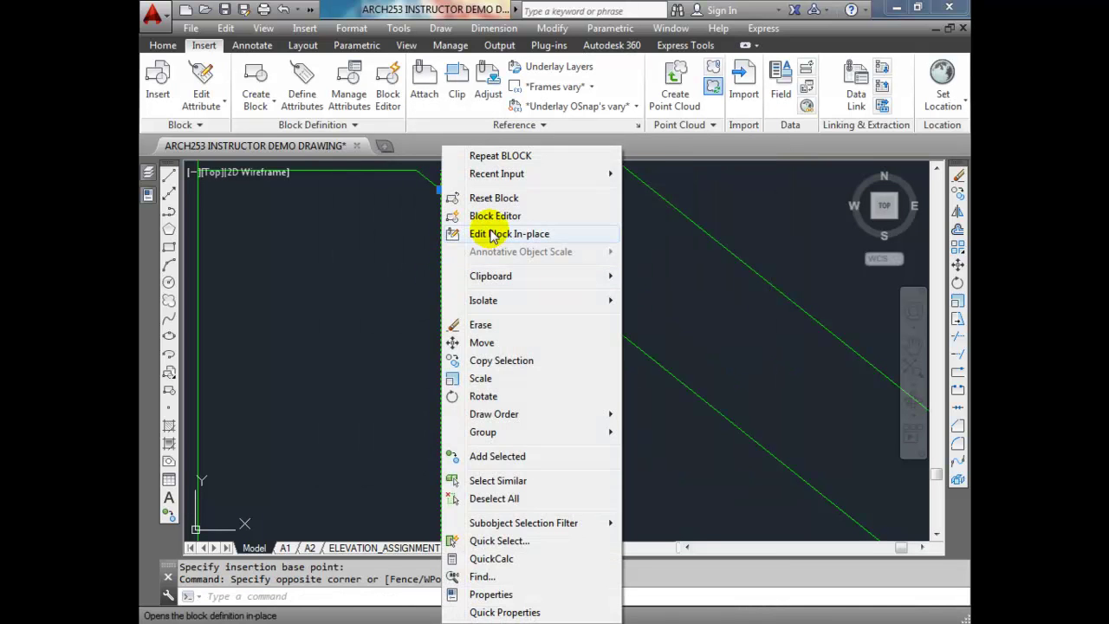
click(477, 229)
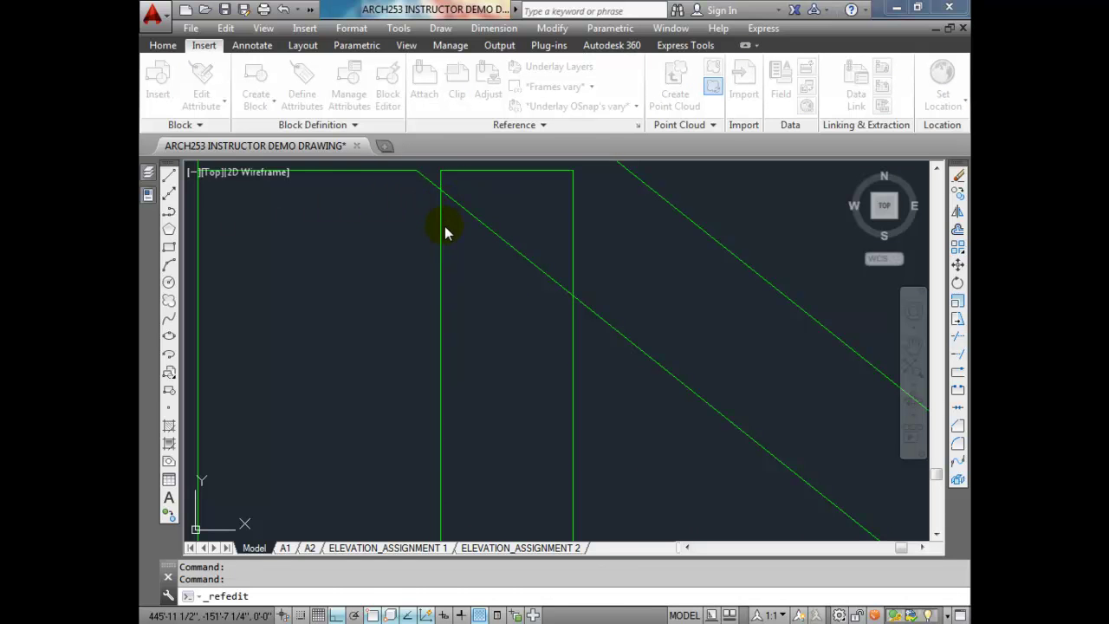
scroll(445, 224, down, 3)
scroll(419, 309, up, 1)
click(422, 268)
scroll(421, 267, up, 2)
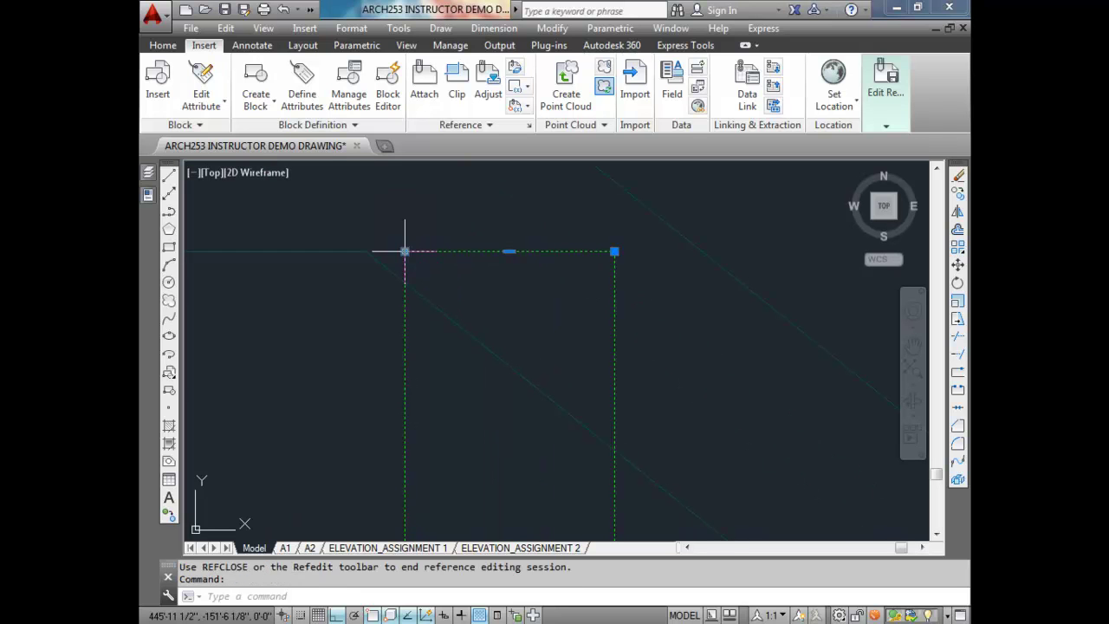
click(406, 250)
click(614, 251)
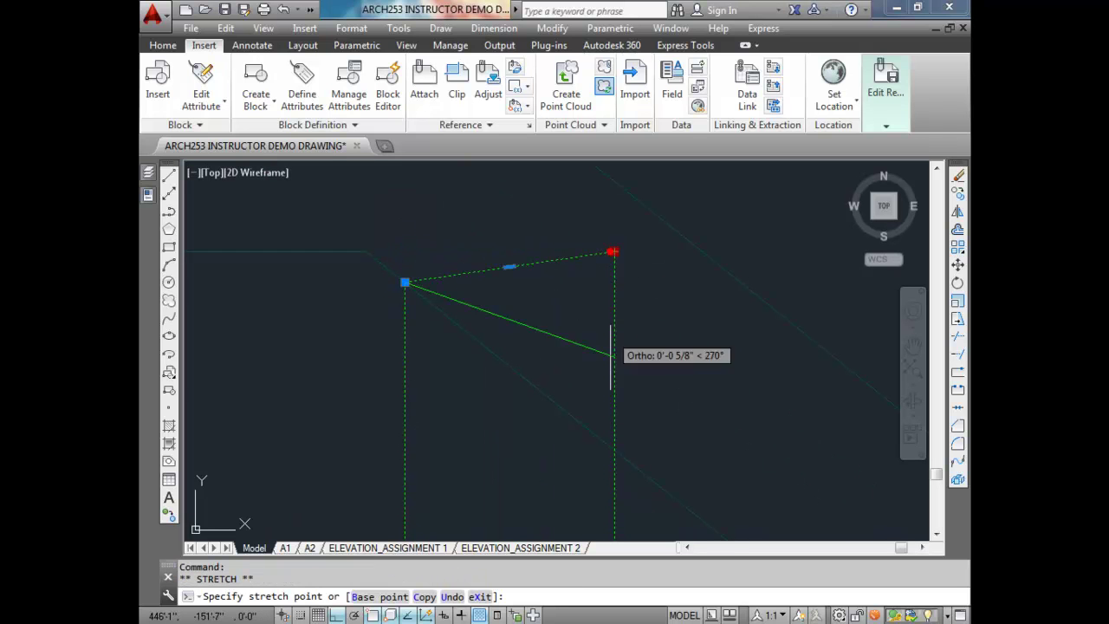
click(614, 449)
scroll(599, 425, down, 3)
scroll(586, 289, up, 3)
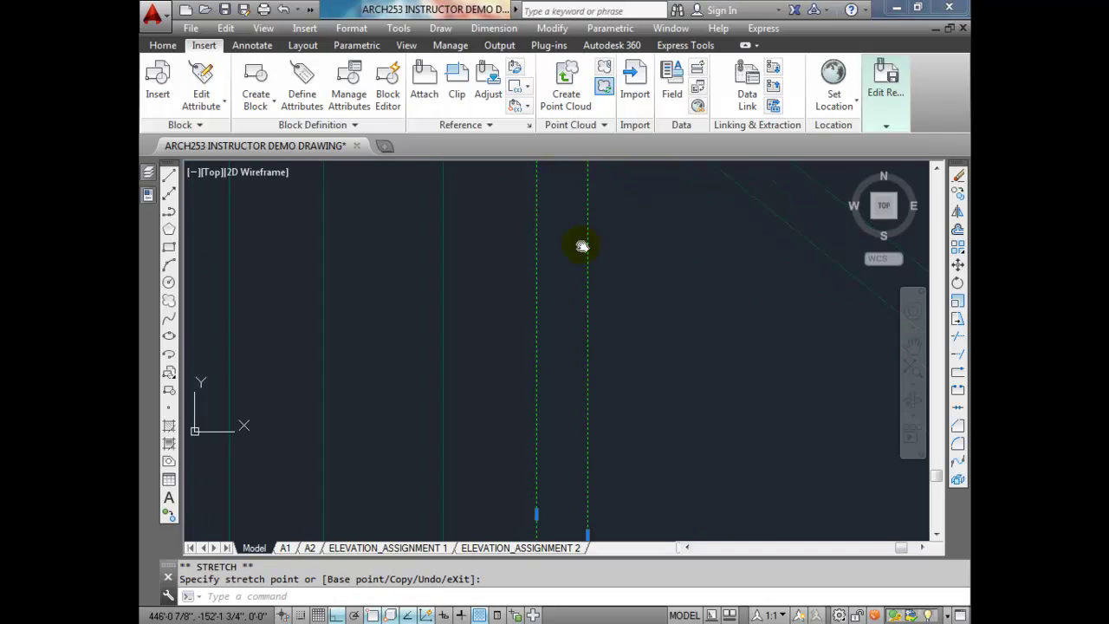
mouse_move(561, 272)
middle_down()
mouse_move(549, 490)
mouse_move(529, 406)
middle_up()
scroll(528, 405, up, 2)
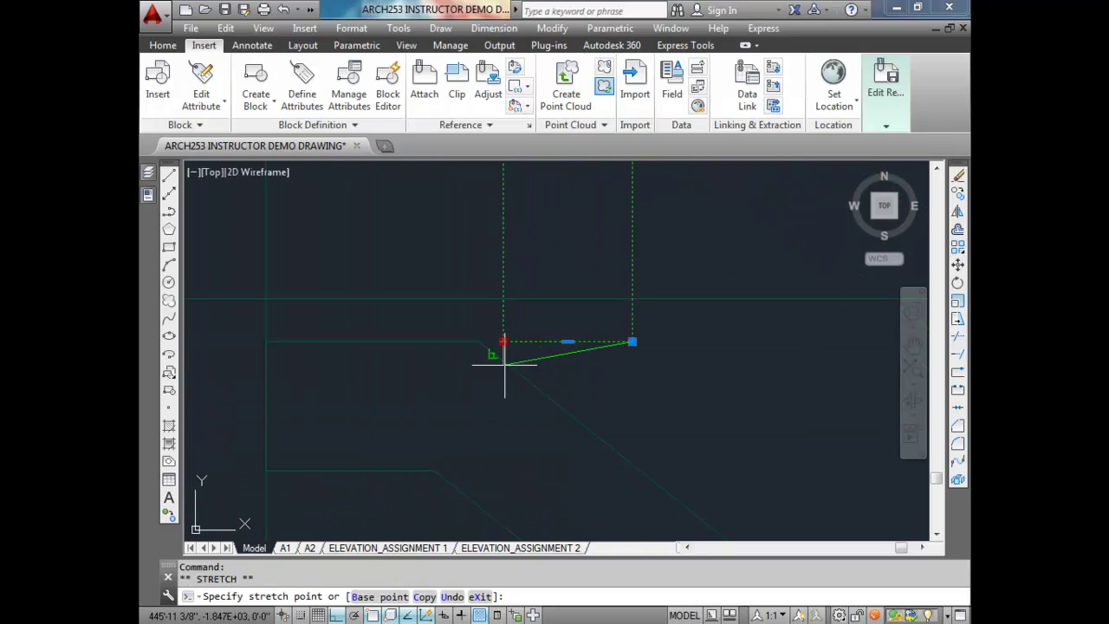
key(Escape)
Step: Angle the spindle's bottom end to the stair line and save the block changes
click(567, 341)
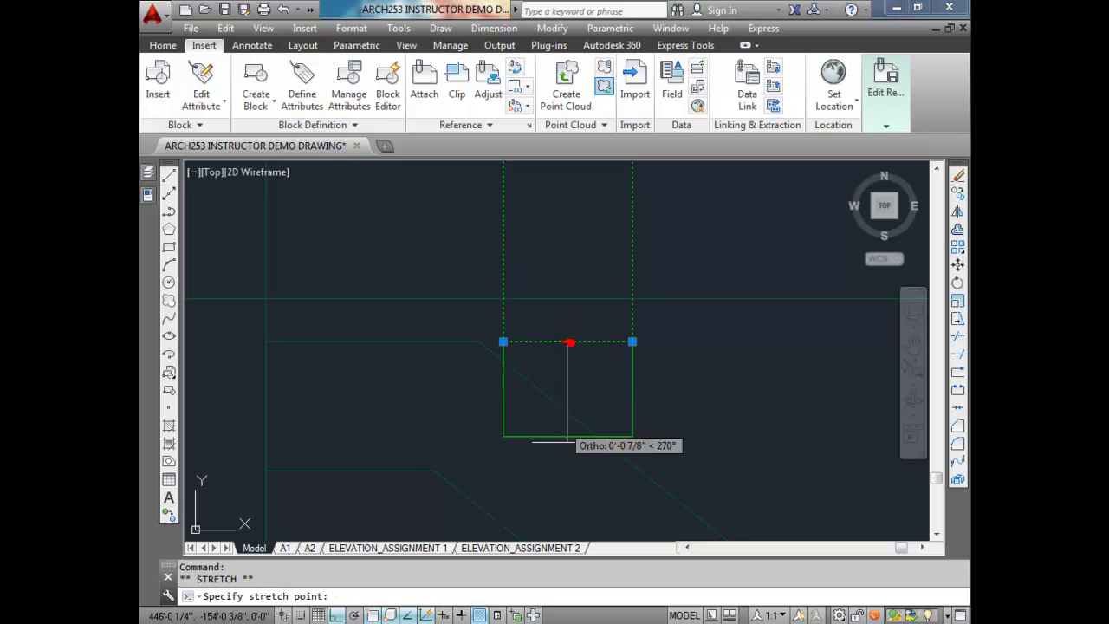
click(572, 482)
click(503, 482)
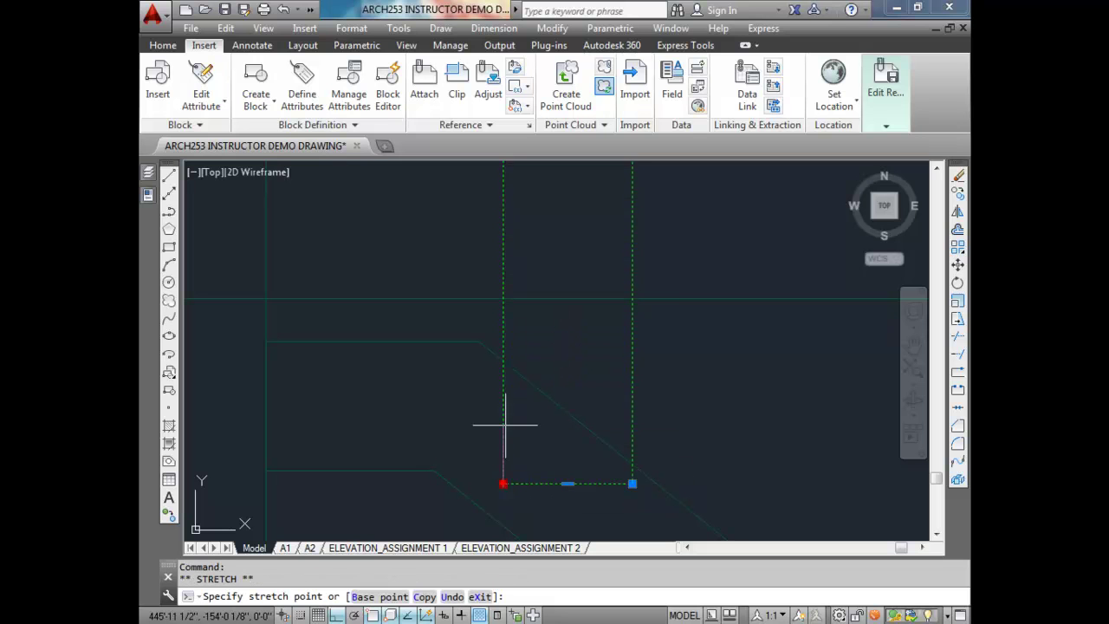
click(504, 360)
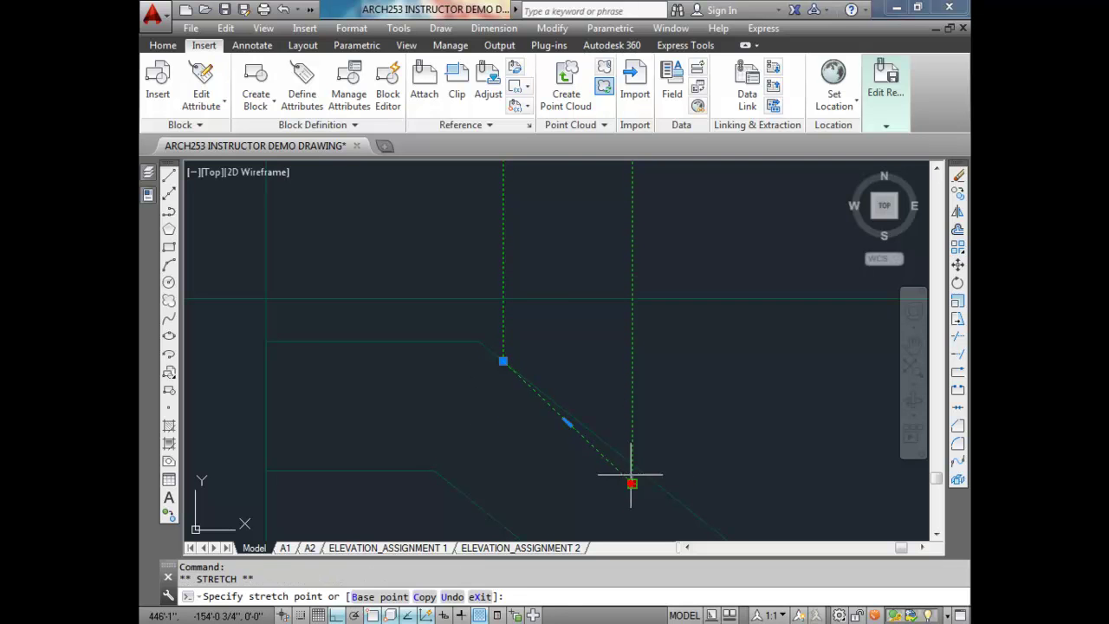
scroll(609, 368, down, 4)
key(Escape)
key(Escape)
scroll(589, 361, down, 1)
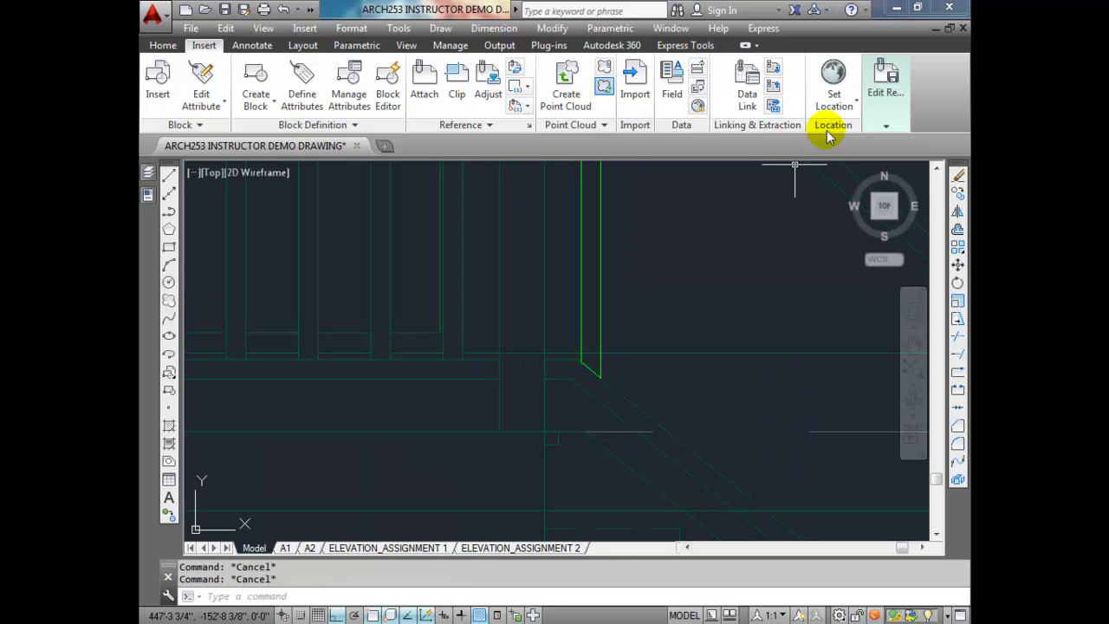
mouse_move(885, 86)
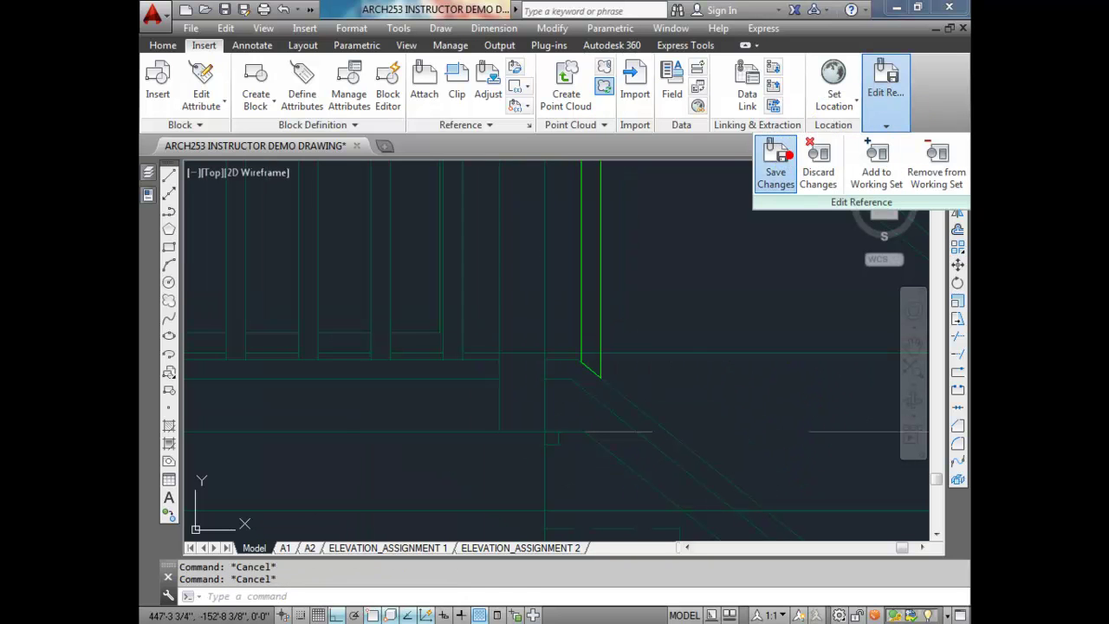
click(775, 166)
click(563, 364)
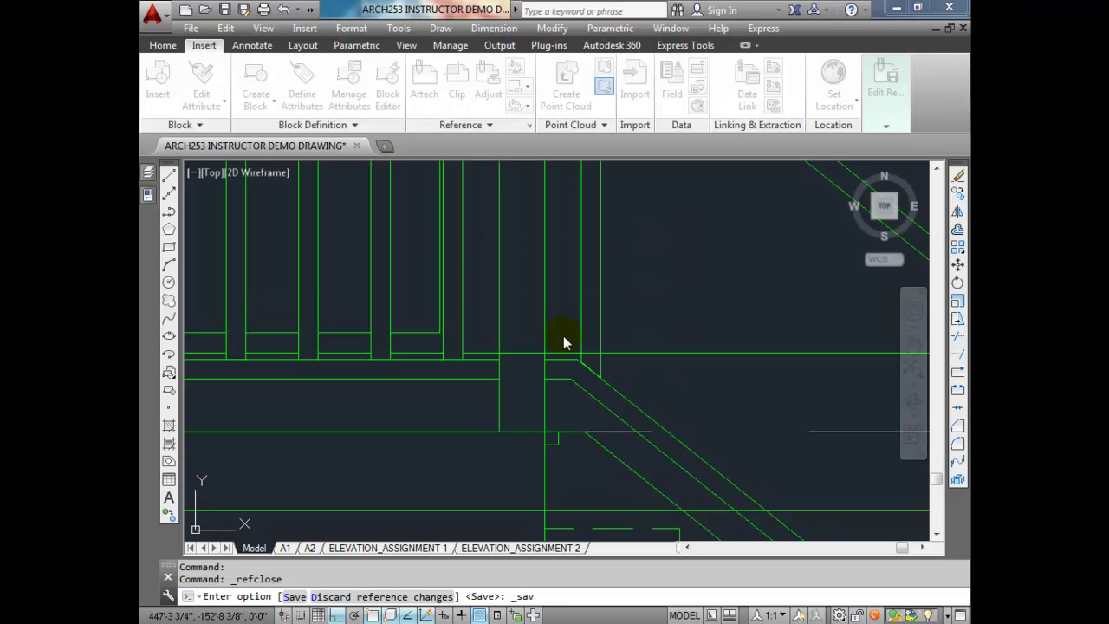
scroll(489, 321, up, 3)
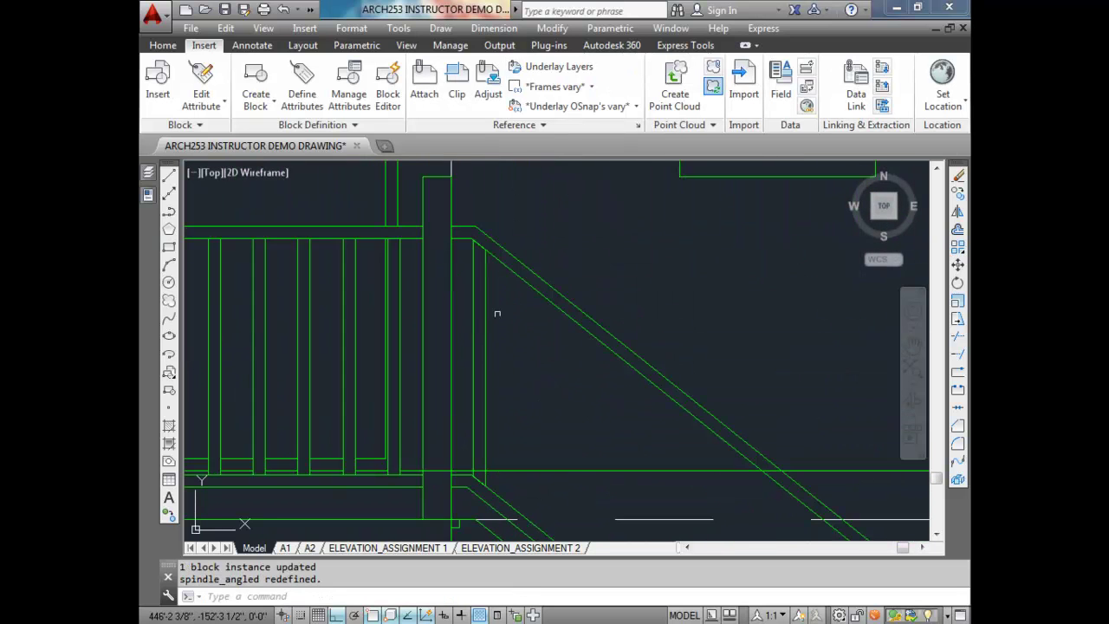
Step: Copy the spindle 5.5 units along the rail from its top endpoint
click(162, 45)
text(co)
key(Return)
scroll(485, 264, up, 1)
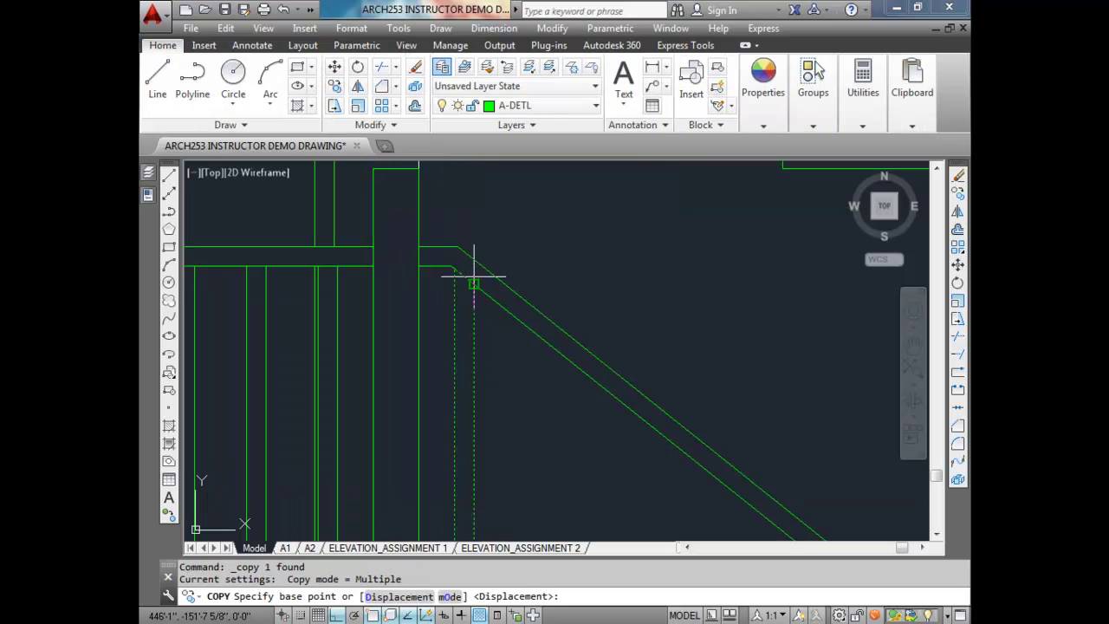
click(454, 267)
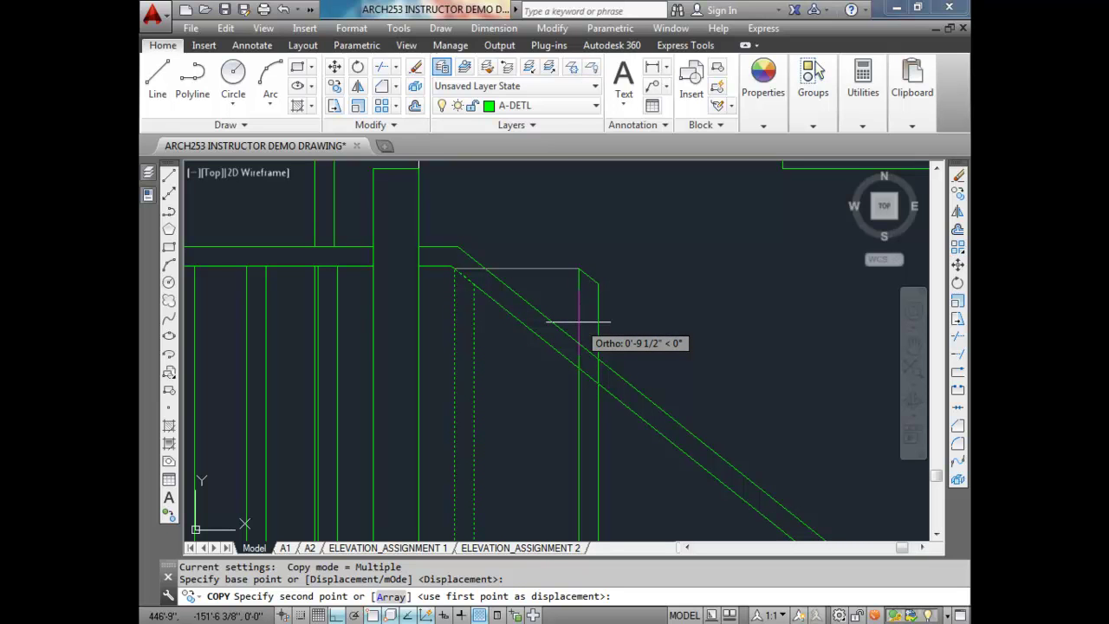
text(5.5)
key(Return)
key(Escape)
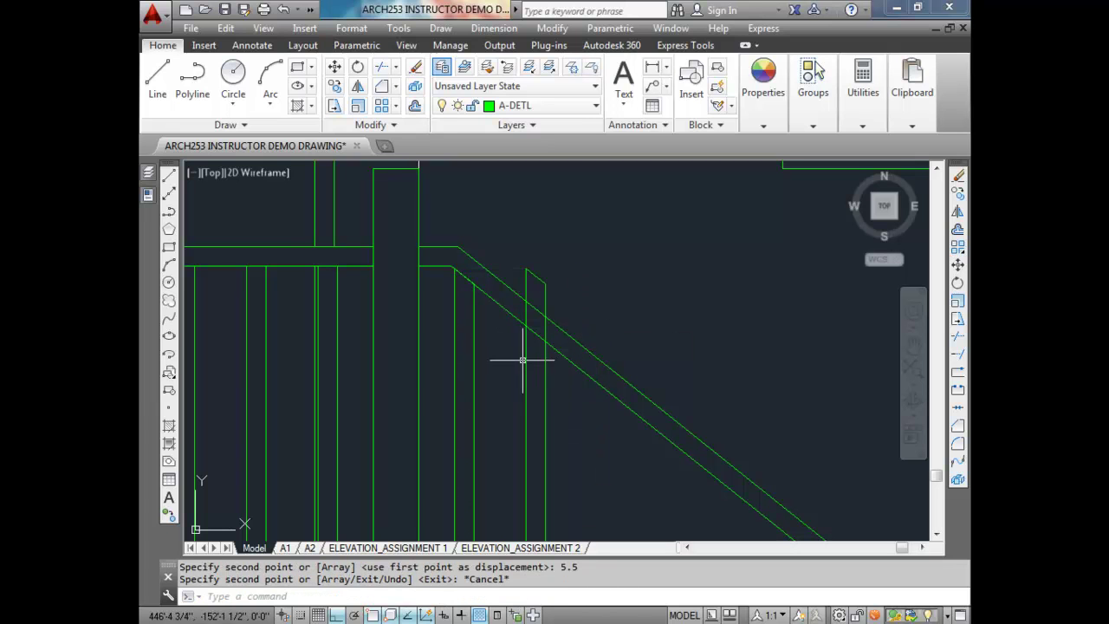
Step: Begin moving the copied spindle, then cancel the move
text(m)
key(Return)
click(525, 269)
key(Escape)
scroll(526, 326, down, 4)
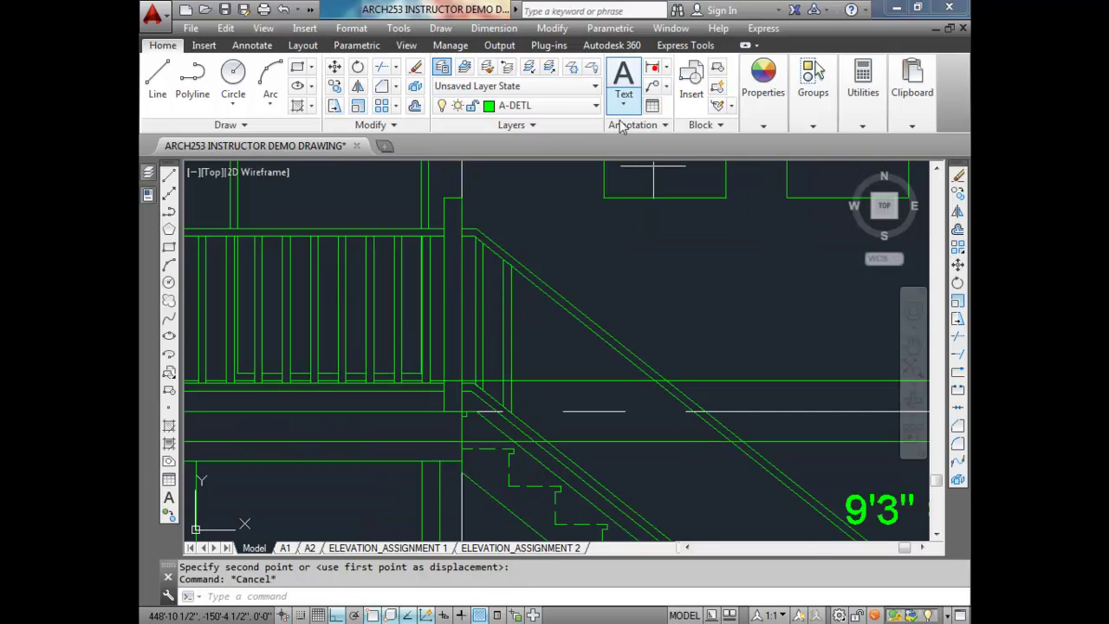
Step: Check the 4-inch depth at the rail's top corner with a linear dimension, then cancel it
click(652, 69)
scroll(487, 236, up, 3)
click(462, 264)
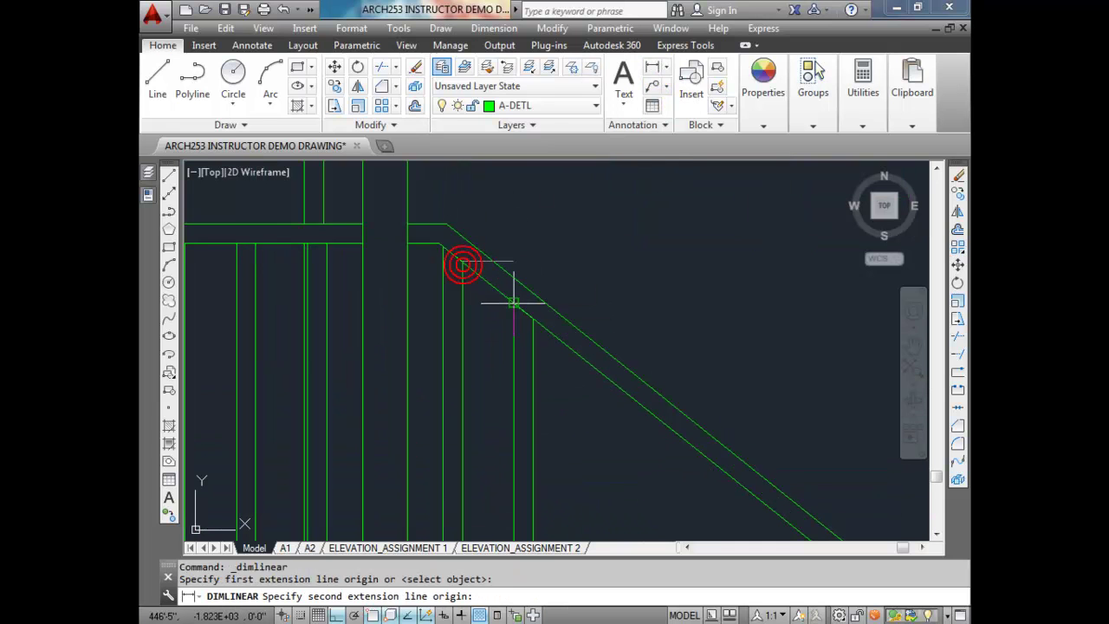
click(512, 304)
key(Escape)
scroll(506, 236, down, 3)
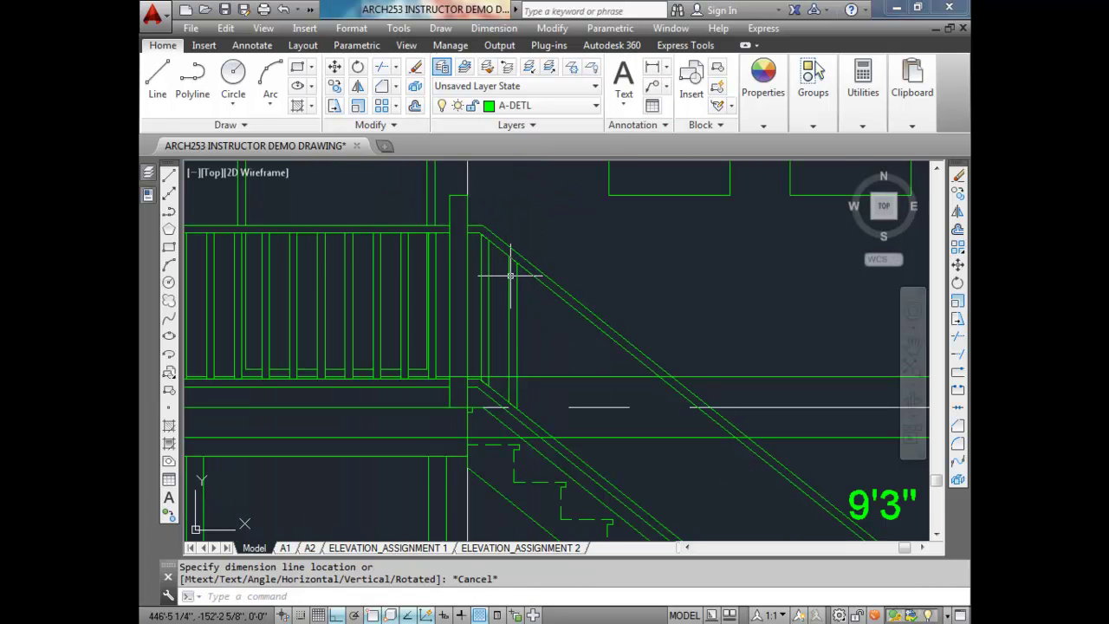
Step: Select a baluster post and start copying it
click(509, 273)
click(334, 86)
scroll(479, 223, up, 2)
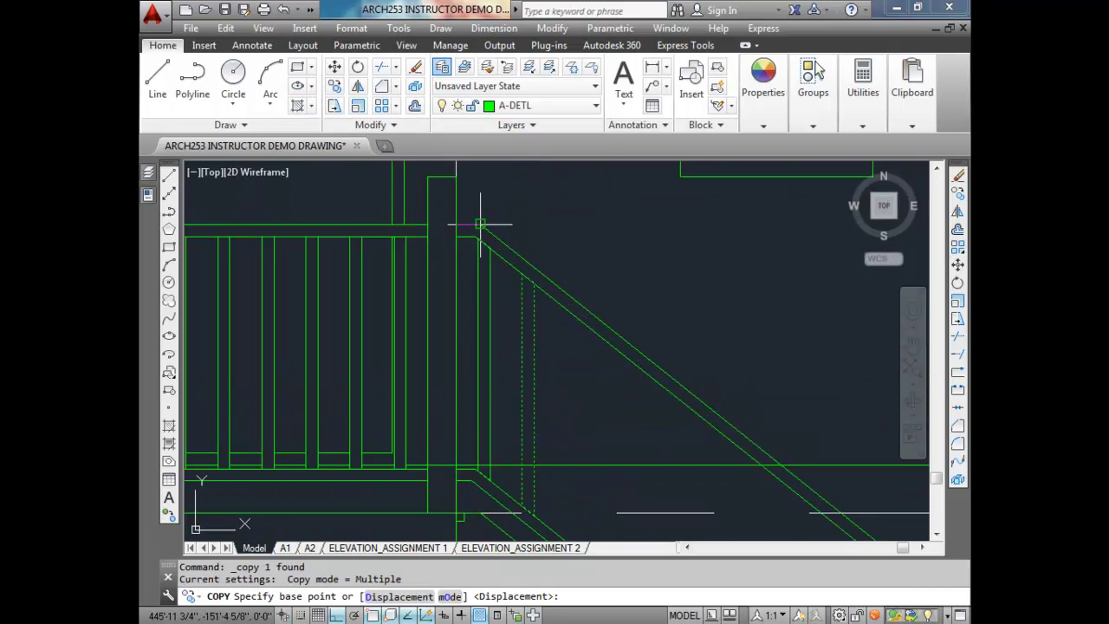
Step: Copy the baluster from the rail corner to successive points along the upper rail, undoing one stray copy
click(477, 236)
click(522, 271)
click(568, 313)
key(u)
key(Return)
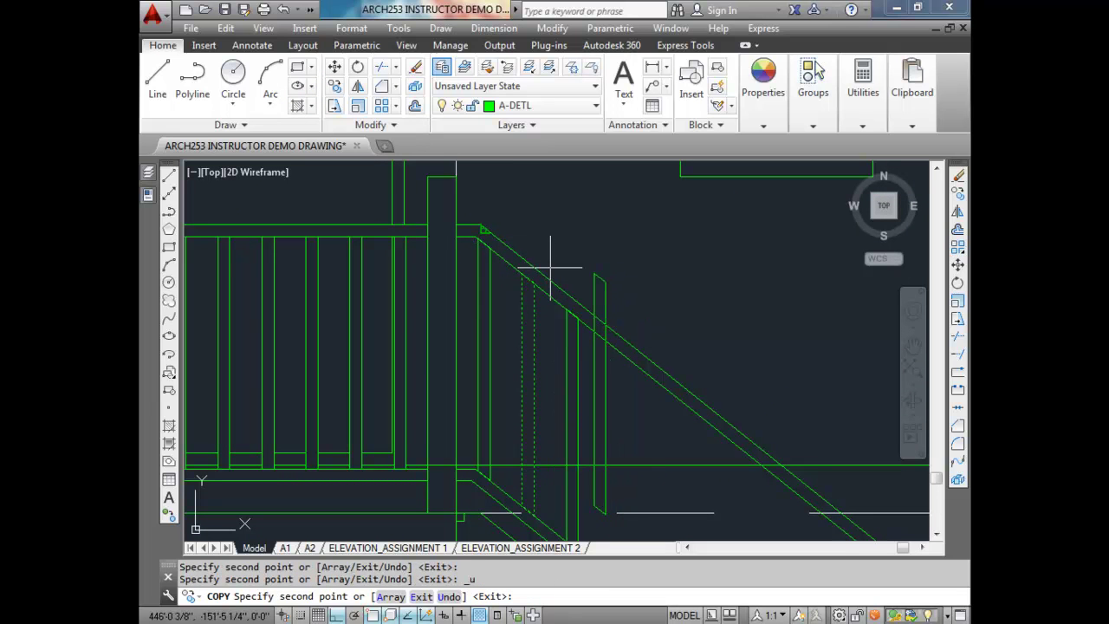
click(567, 307)
click(613, 353)
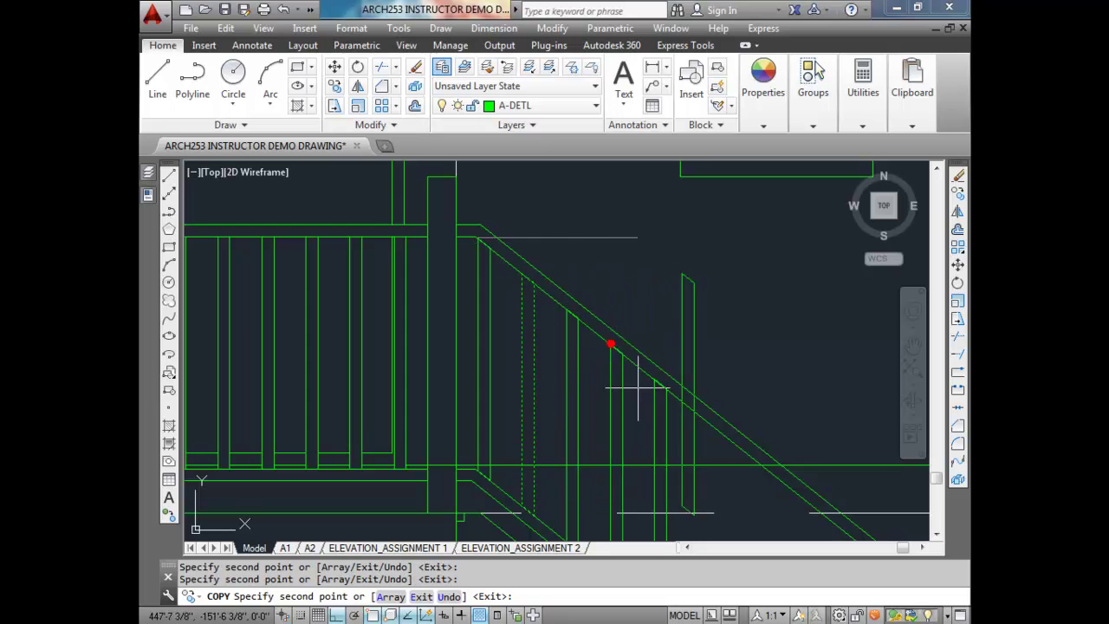
middle_drag(619, 367, 539, 230)
click(554, 238)
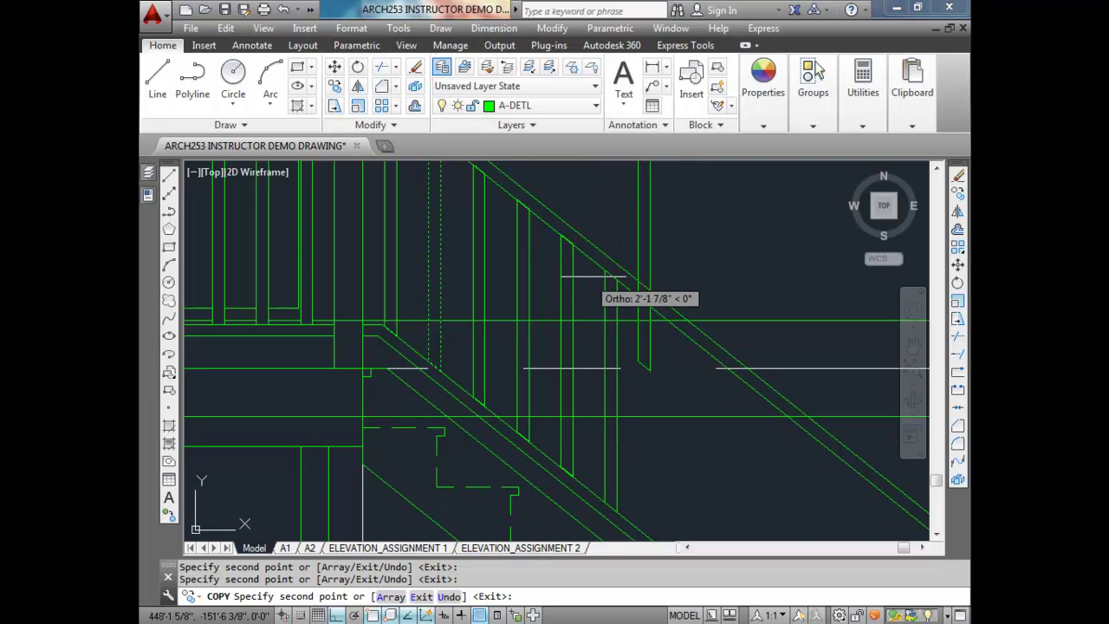
middle_drag(598, 272, 503, 194)
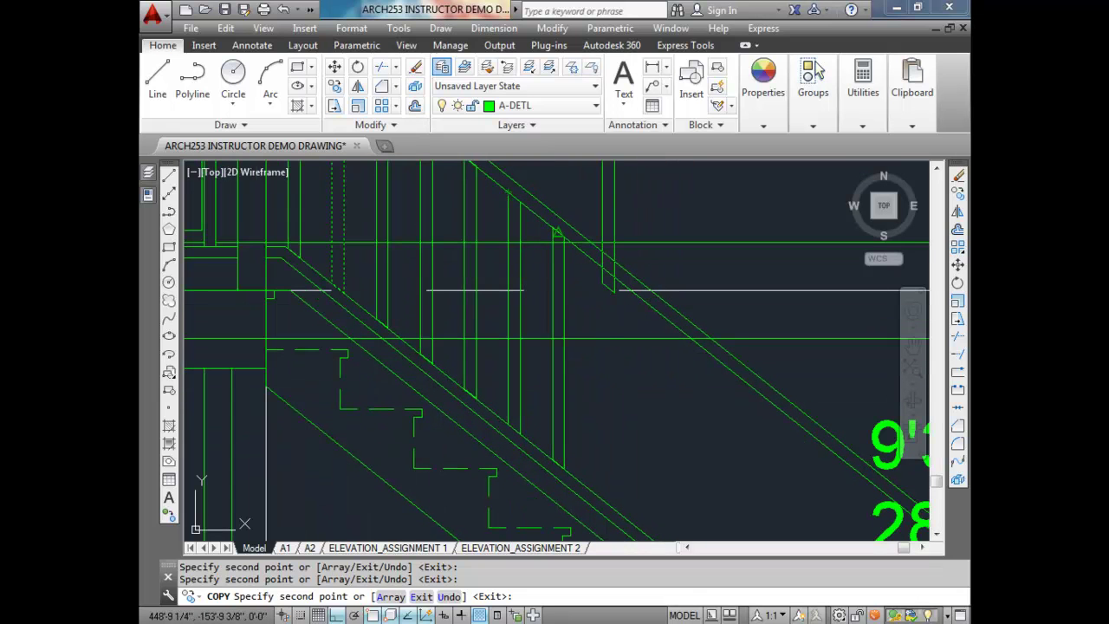
click(551, 225)
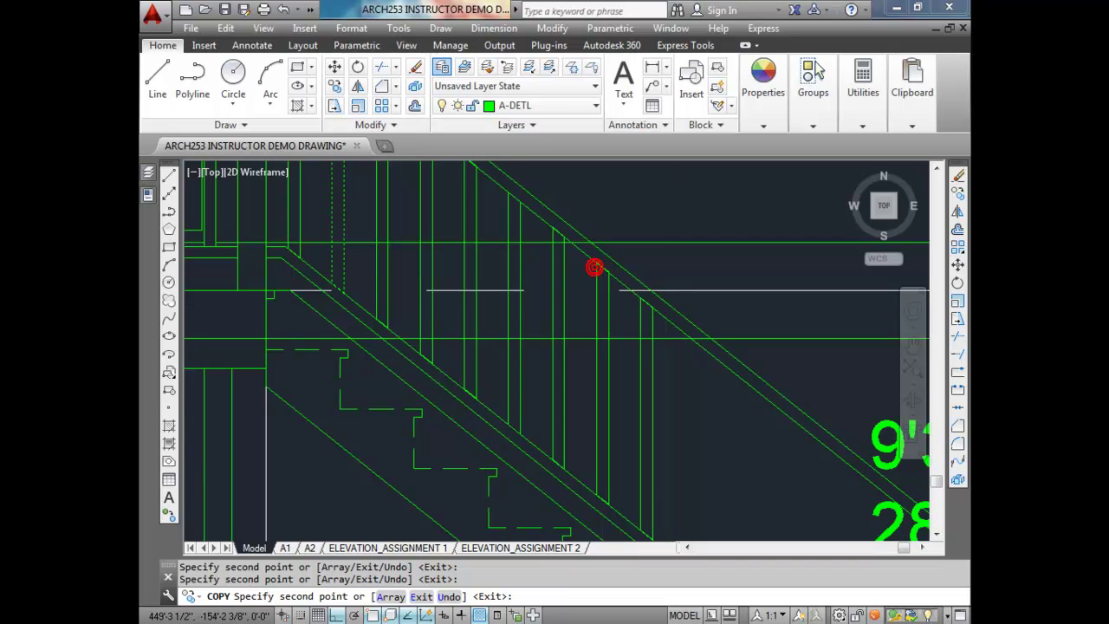
scroll(595, 267, up, 5)
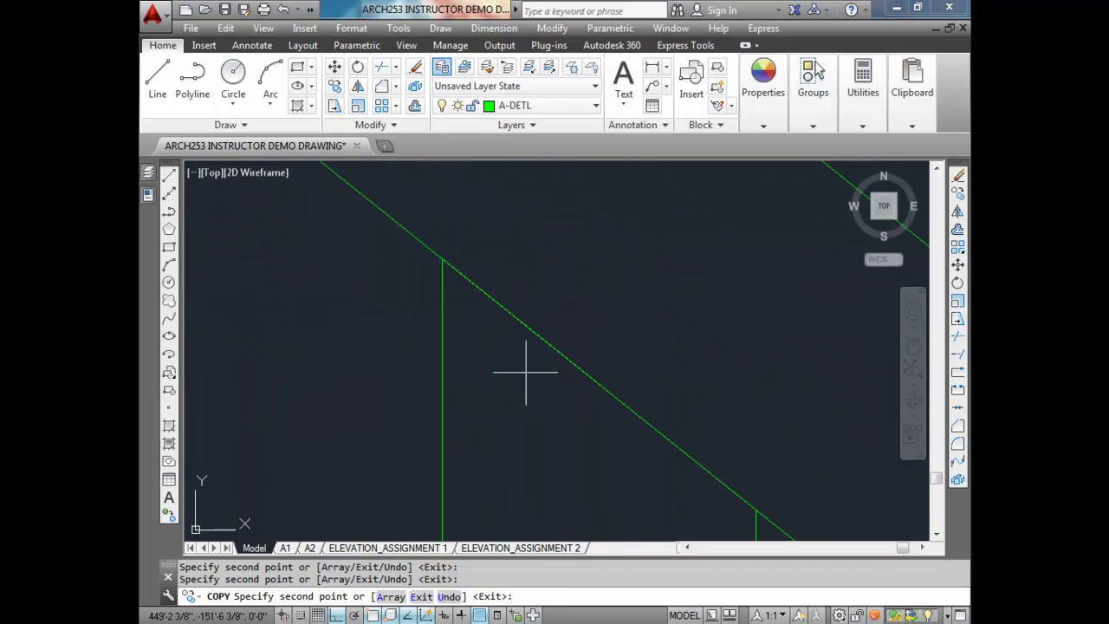
scroll(442, 257, down, 5)
scroll(442, 257, down, 3)
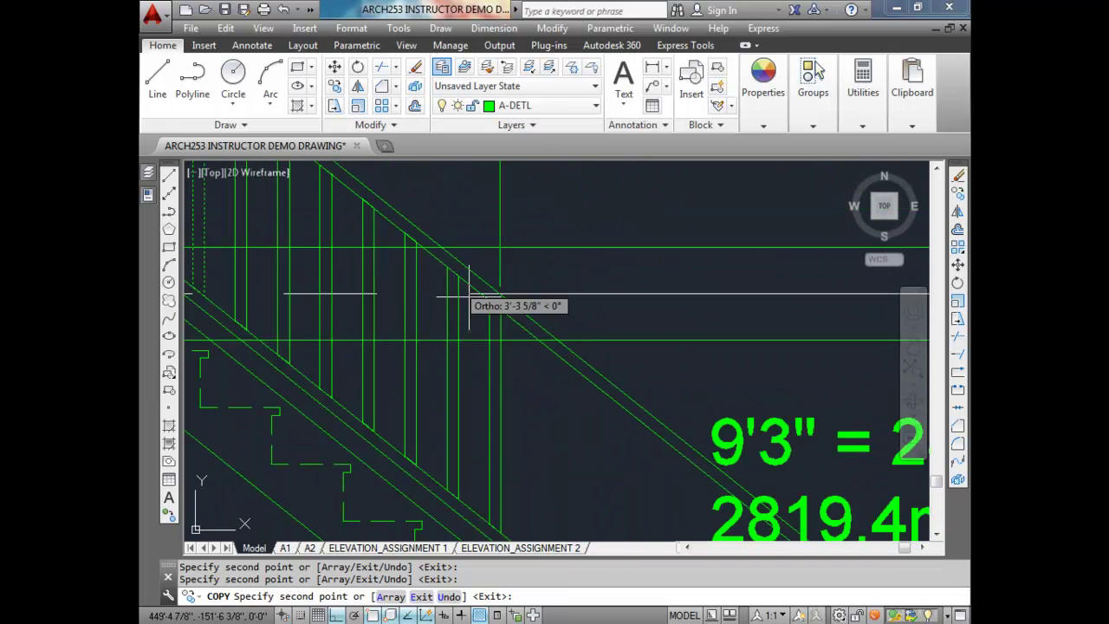
click(486, 302)
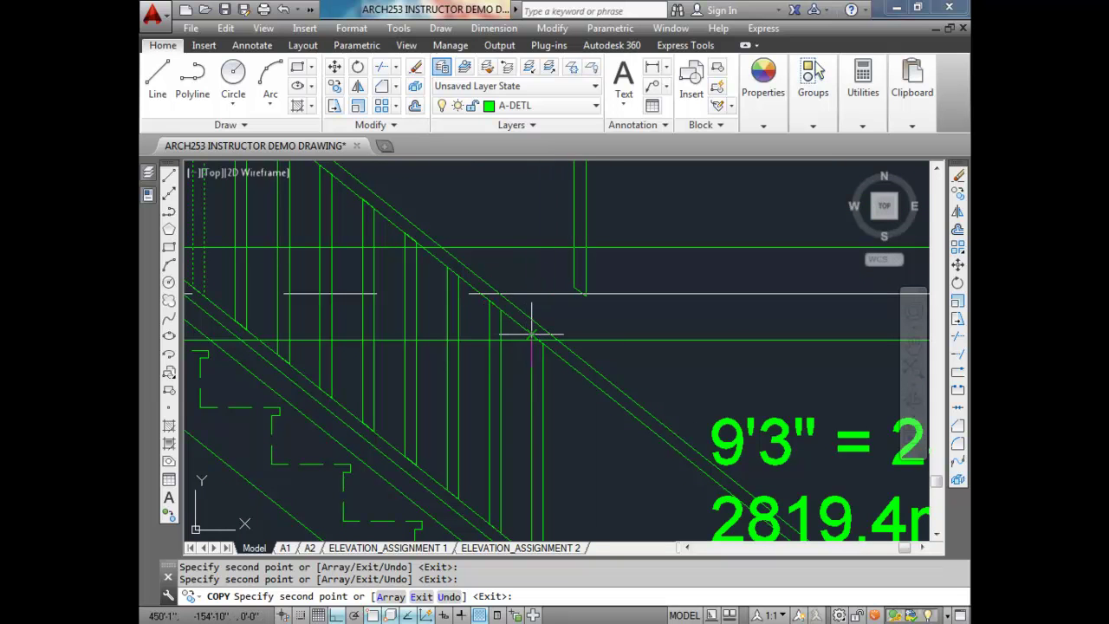
scroll(472, 258, up, 2)
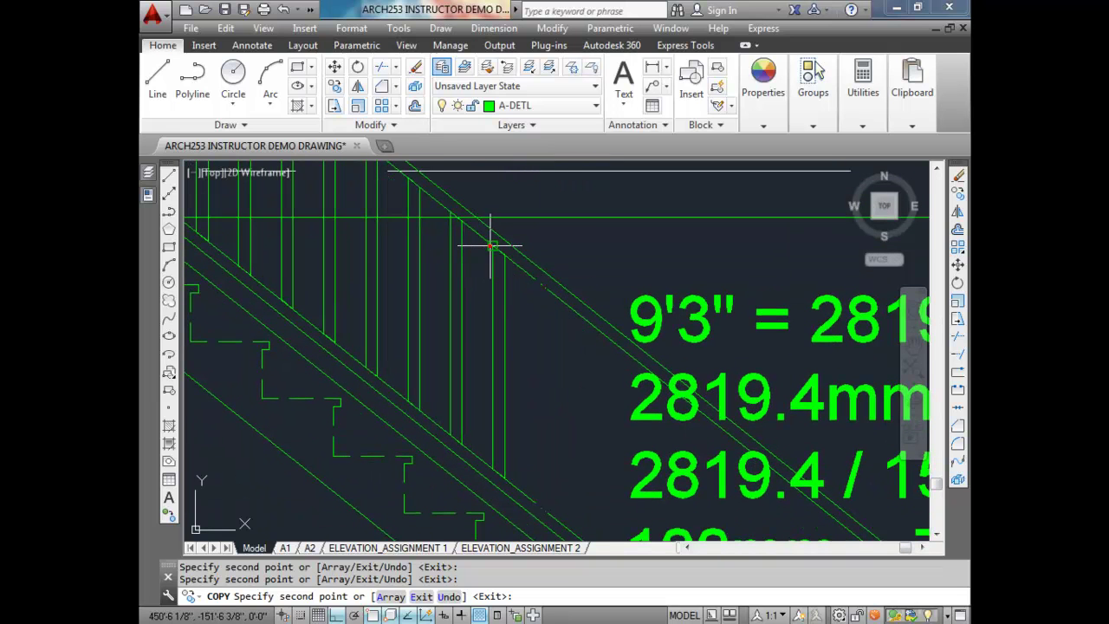
click(526, 268)
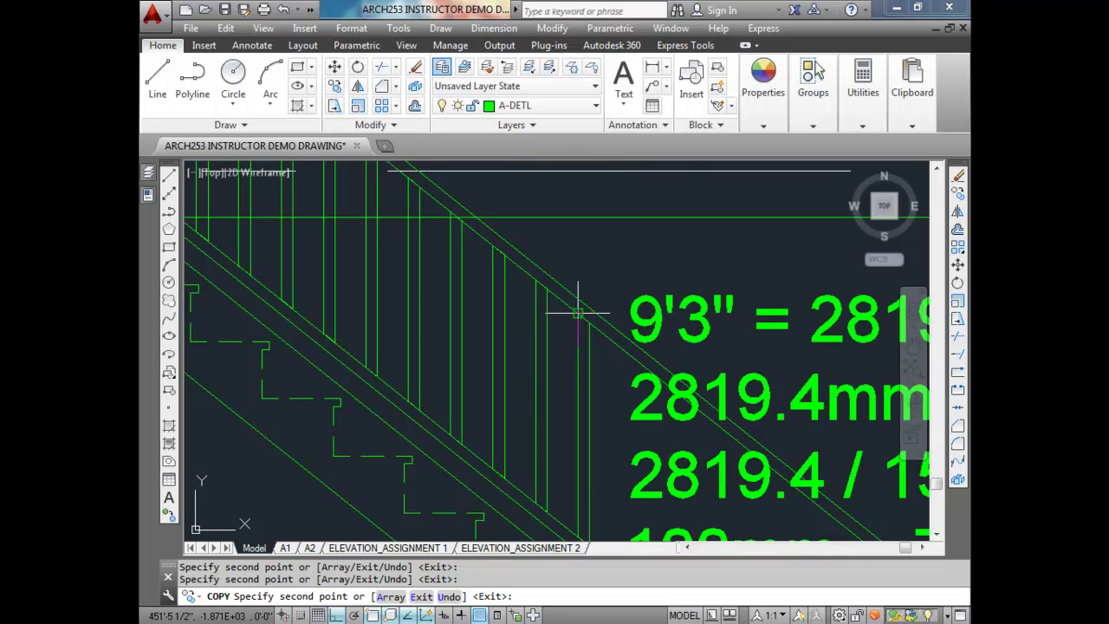
click(575, 314)
Step: Continue the baluster copies down the rail to the bottom post and end the copy
middle_drag(542, 344, 395, 208)
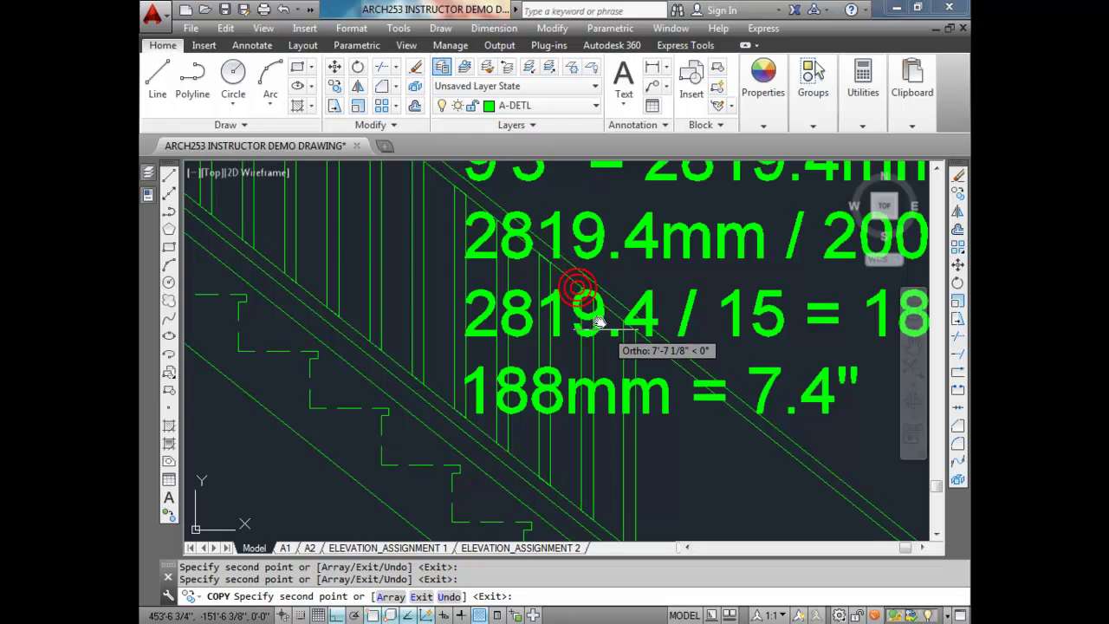
middle_drag(638, 292, 640, 156)
scroll(509, 253, up, 3)
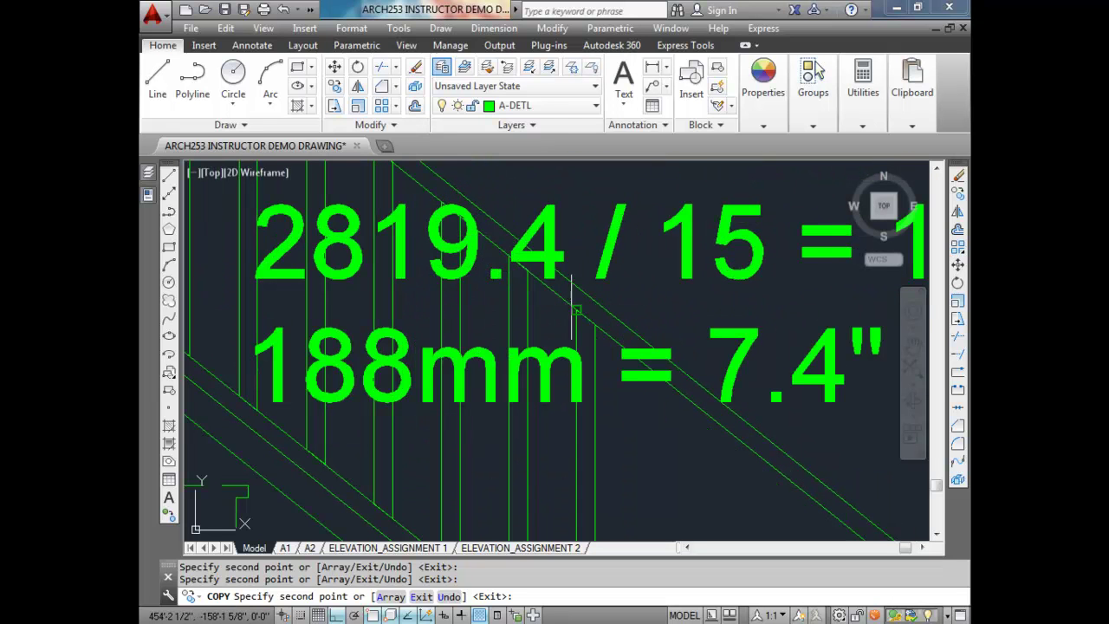
middle_drag(645, 364, 388, 190)
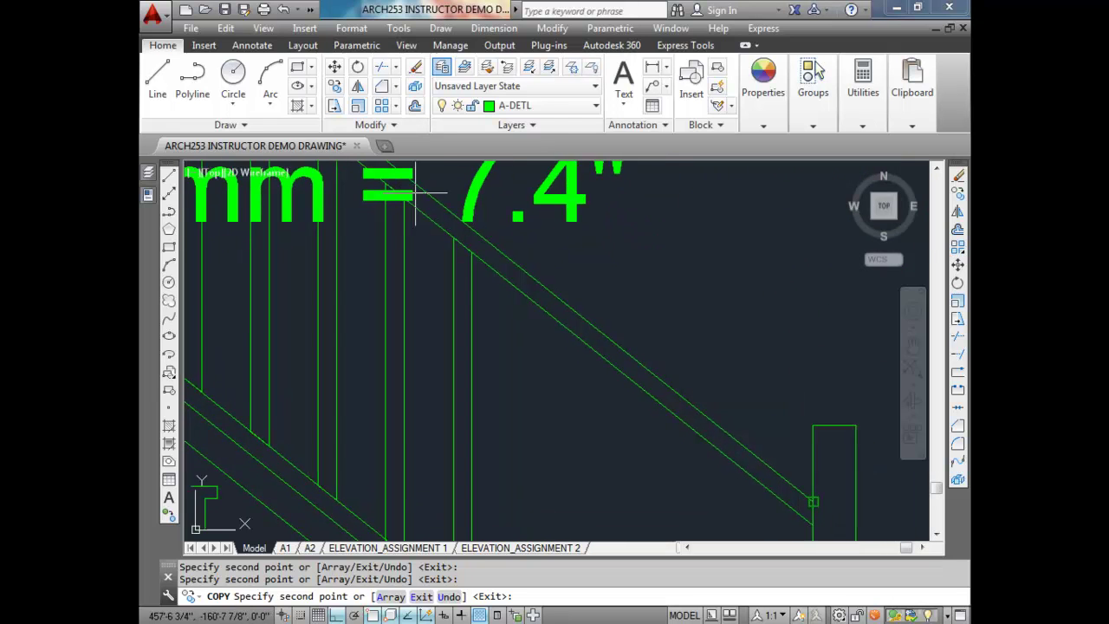
click(452, 236)
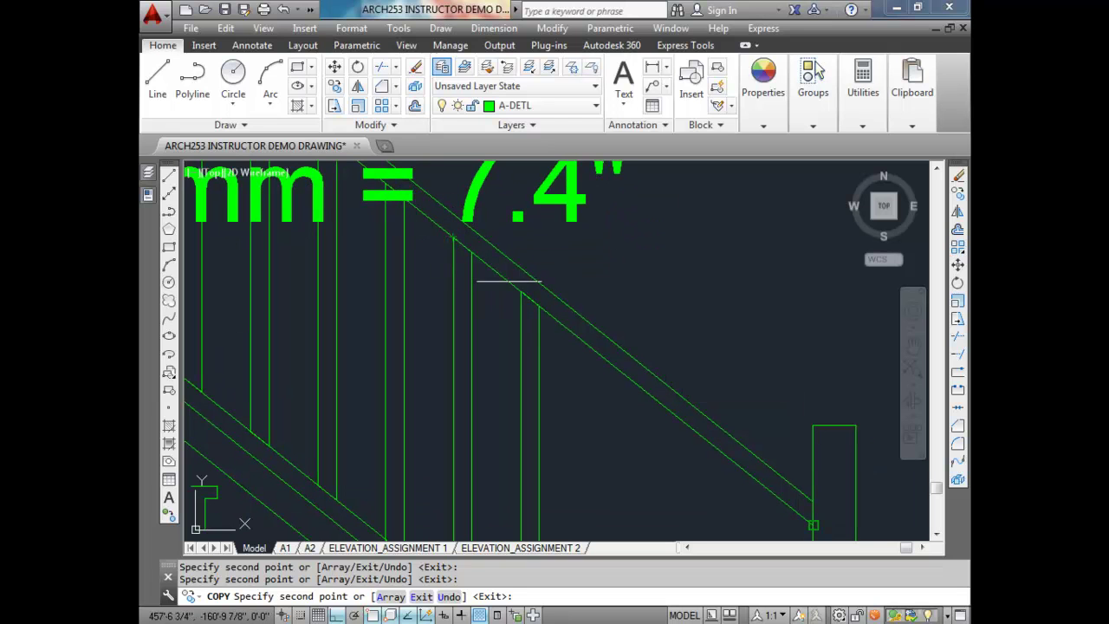
click(512, 287)
click(580, 344)
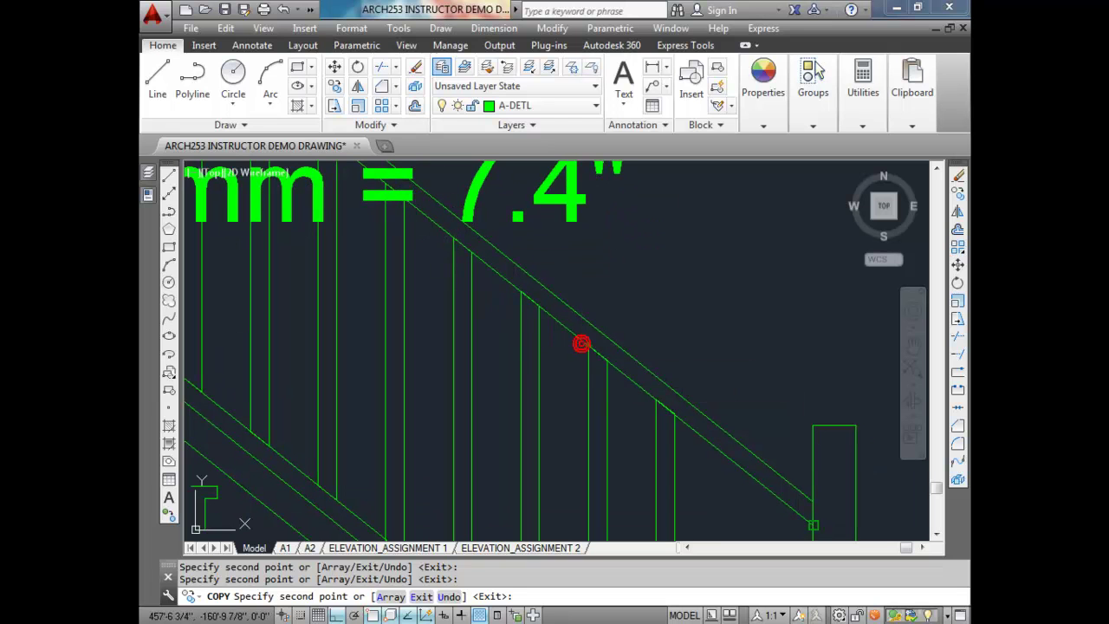
click(649, 392)
middle_drag(718, 404, 618, 251)
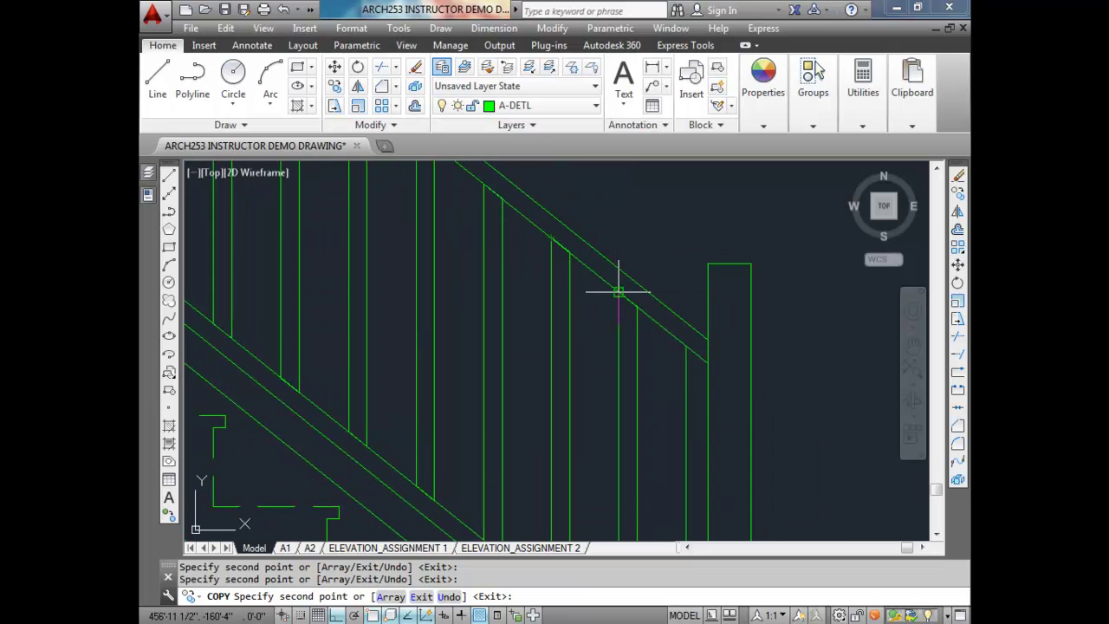
key(Escape)
scroll(607, 233, down, 5)
middle_drag(589, 343, 654, 504)
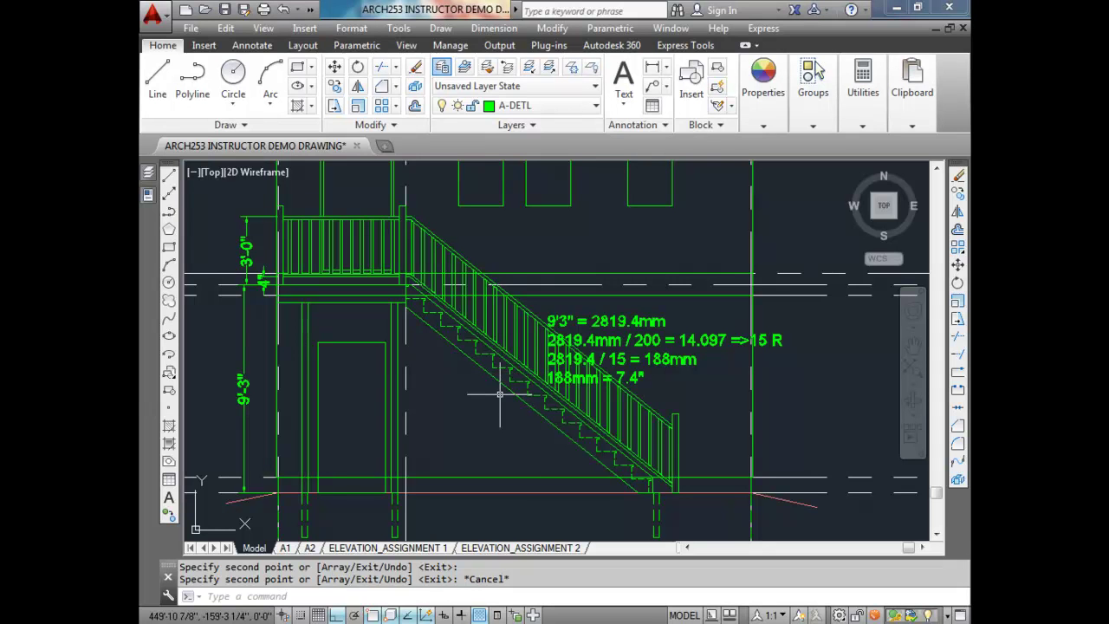
Step: Quick-save with Ctrl+S, review the other elevations, then re-centre on the stair elevation
scroll(482, 381, down, 5)
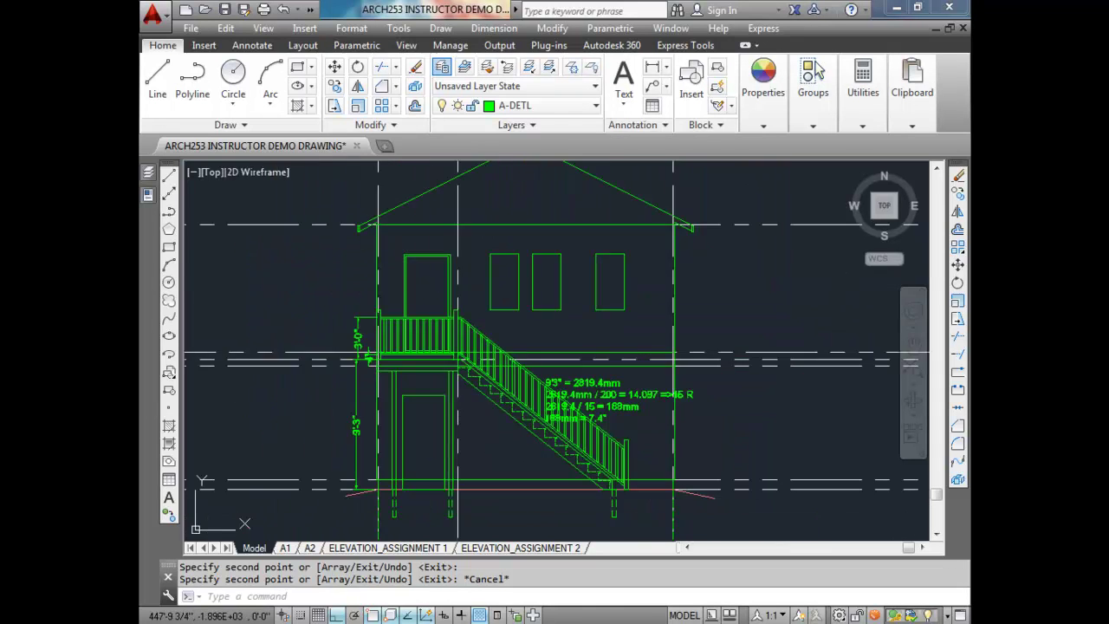
scroll(482, 381, up, 4)
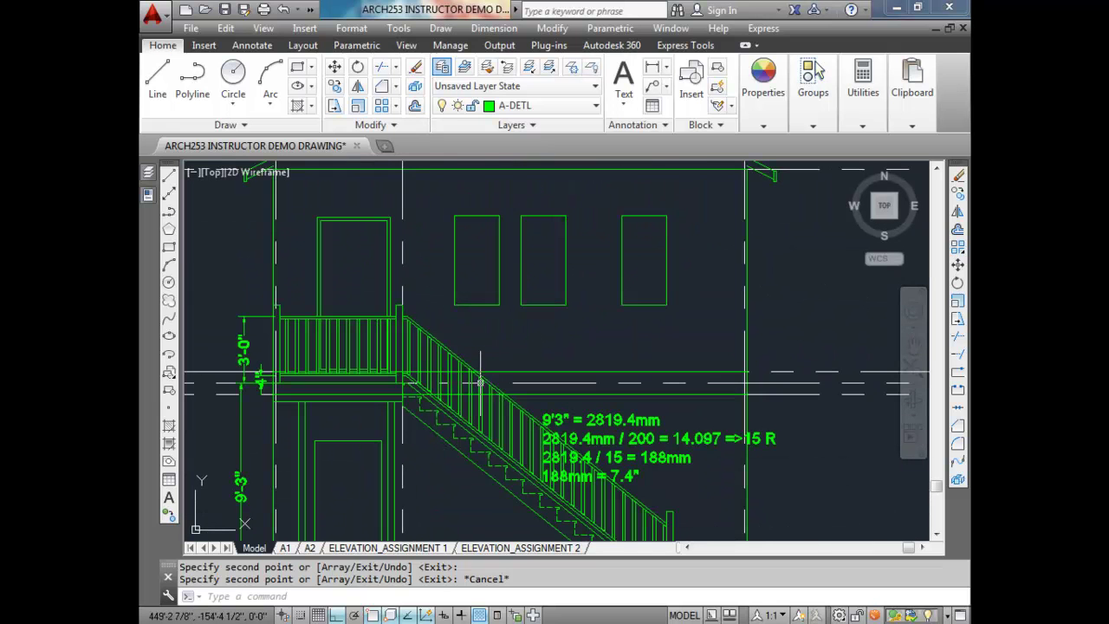
scroll(480, 381, down, 4)
key(ctrl+s)
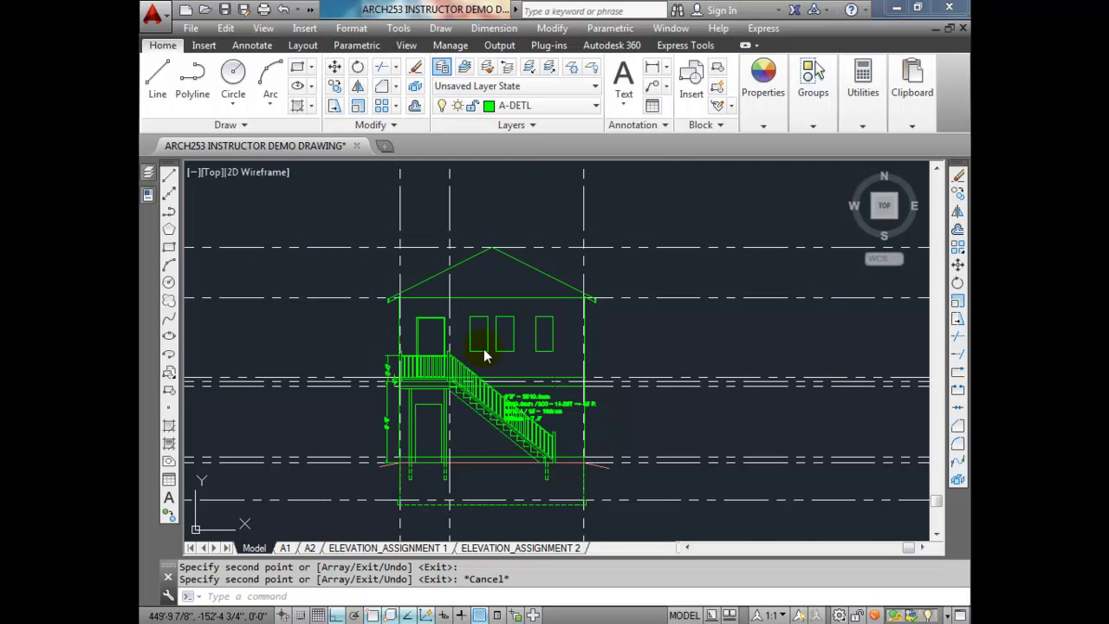
scroll(489, 361, up, 2)
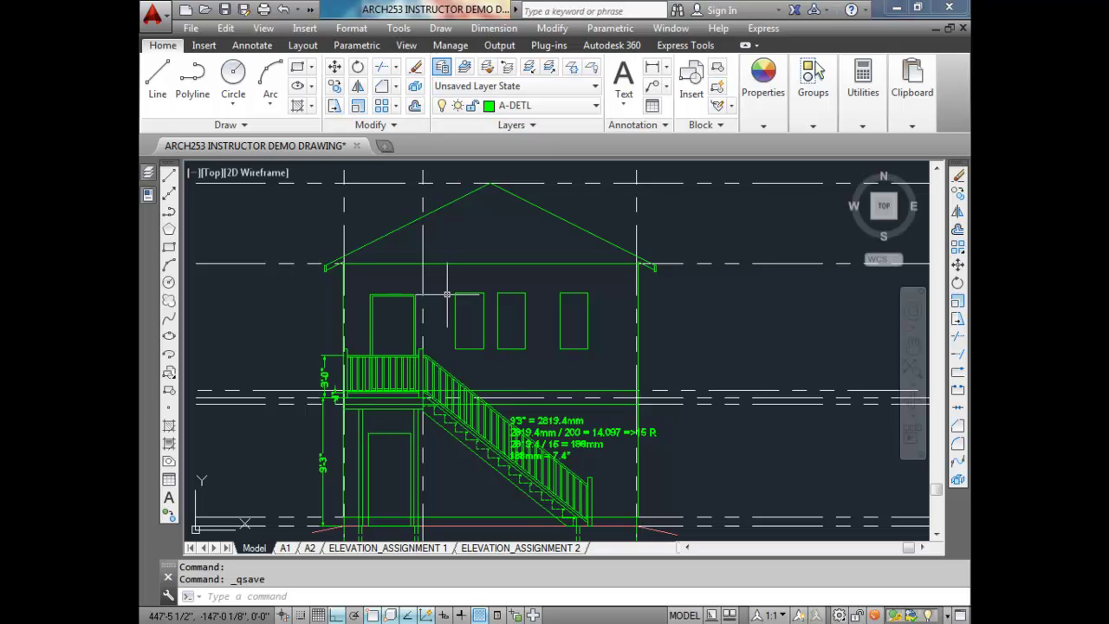
scroll(464, 307, down, 6)
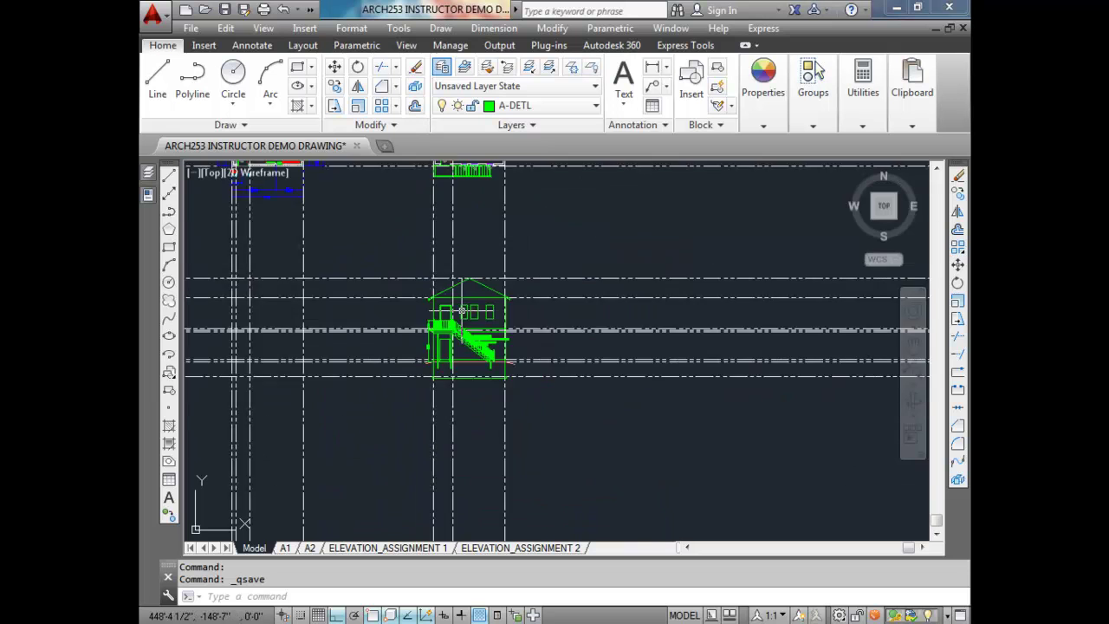
middle_drag(447, 347, 629, 359)
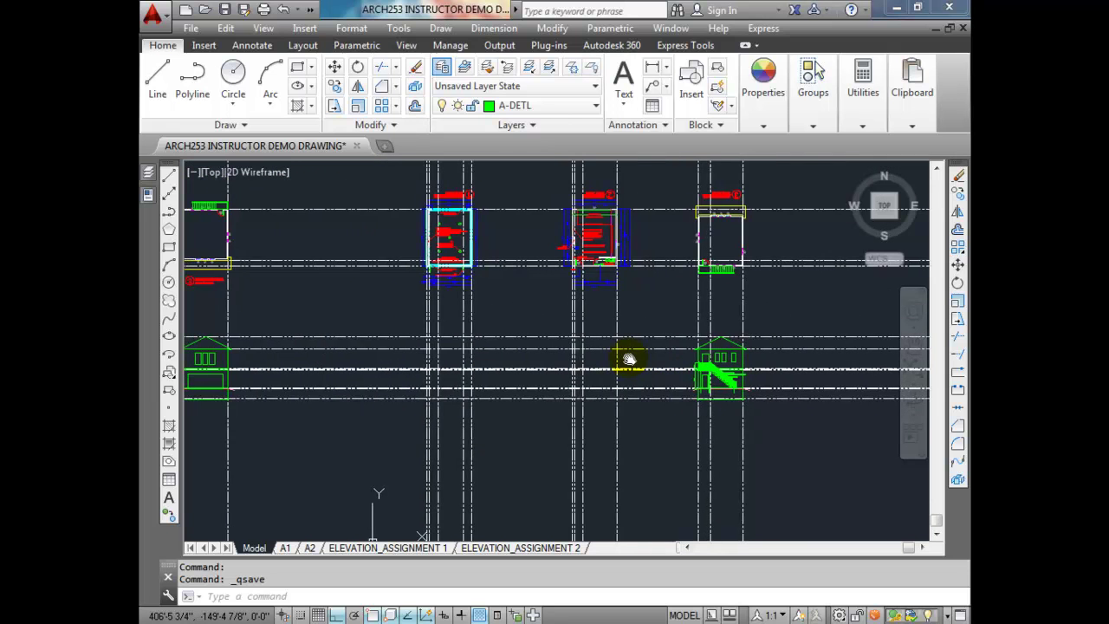
middle_drag(287, 322, 350, 335)
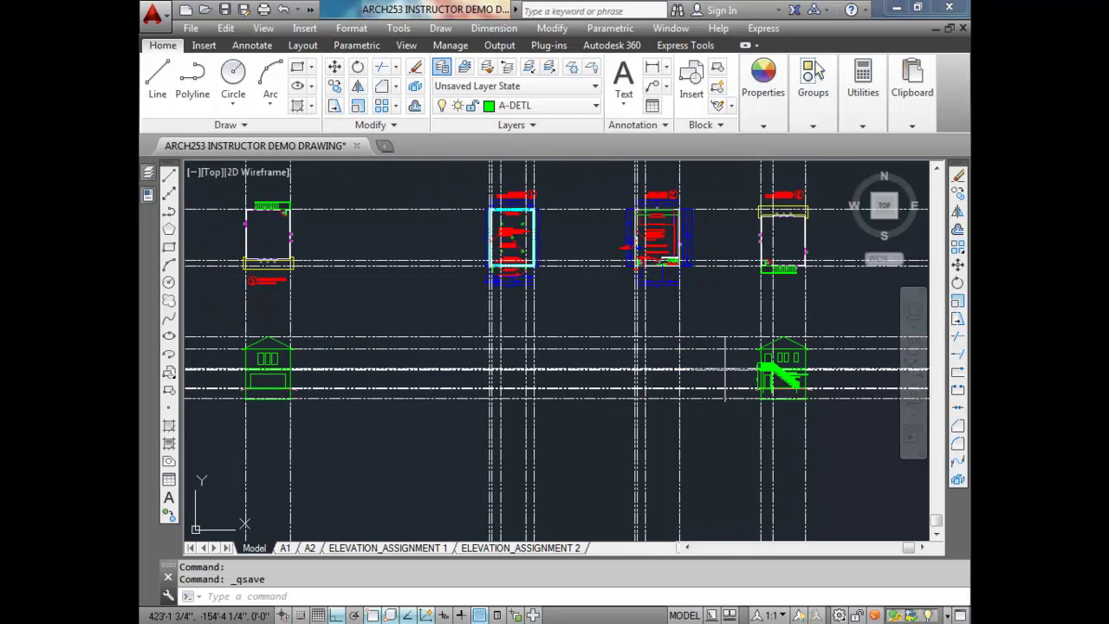
scroll(711, 373, up, 5)
mouse_move(496, 363)
middle_down()
mouse_move(505, 312)
mouse_move(517, 321)
middle_up()
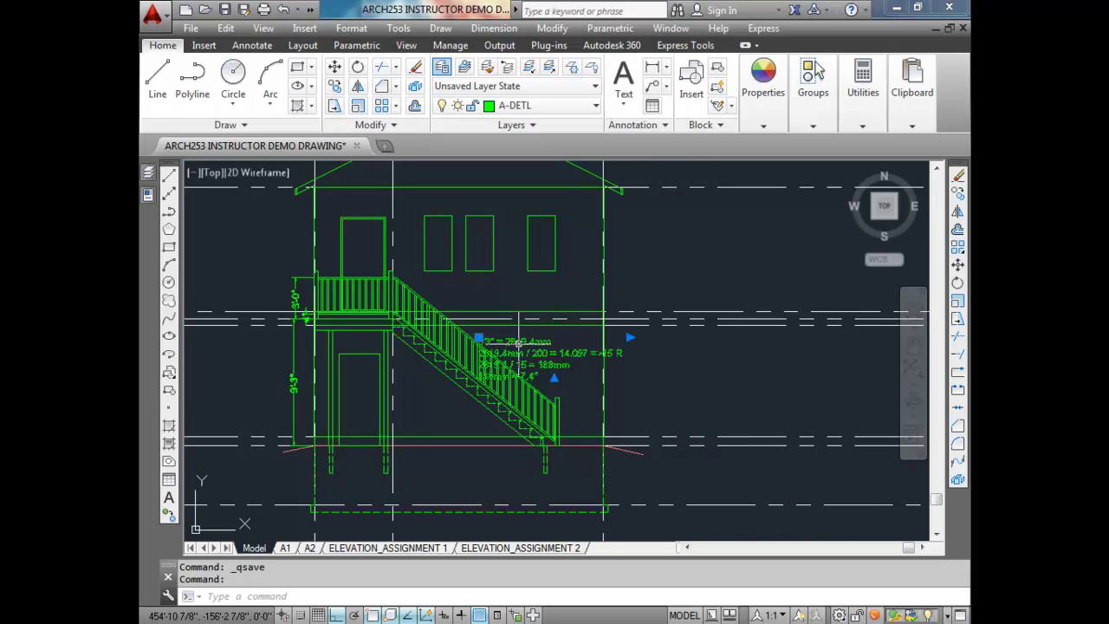
Step: Move the calculation notes to the right of the building and save the drawing
key(Return)
click(628, 351)
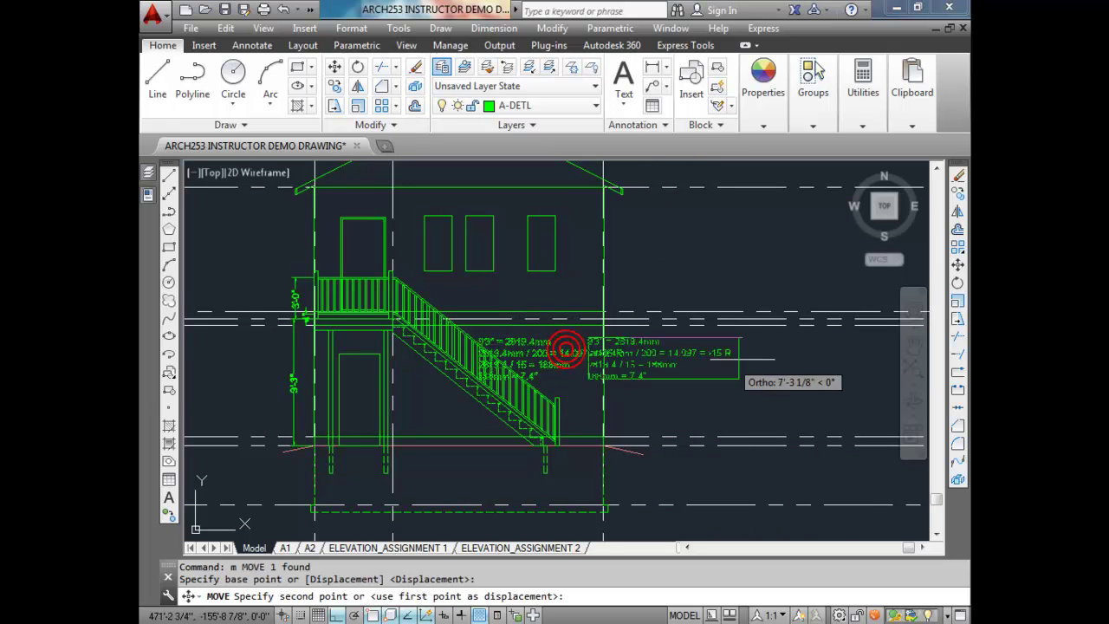
click(763, 354)
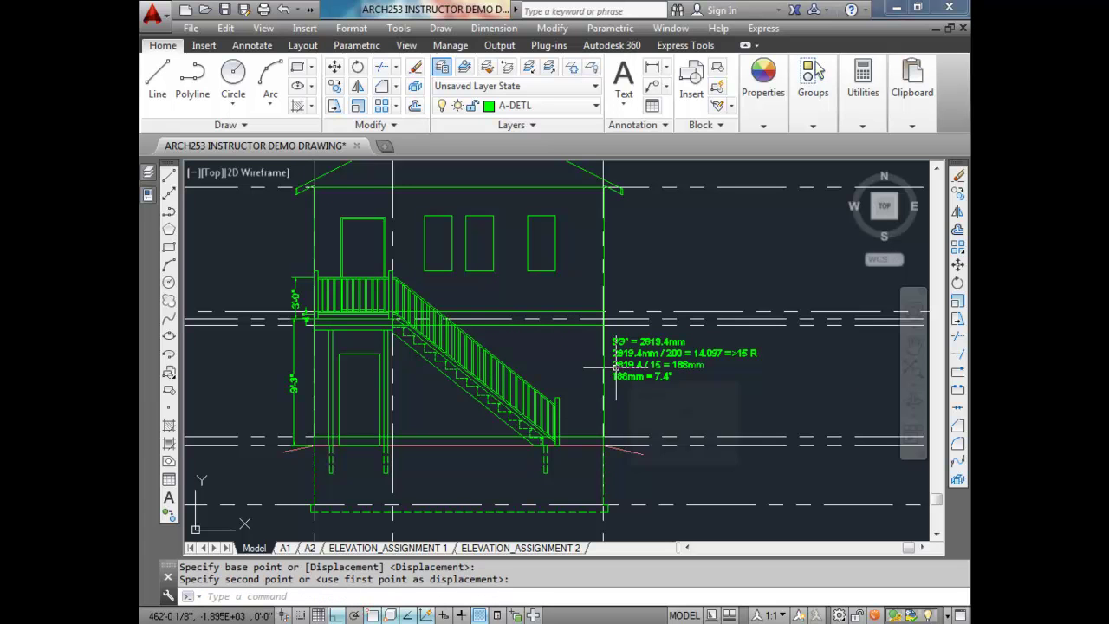
click(224, 10)
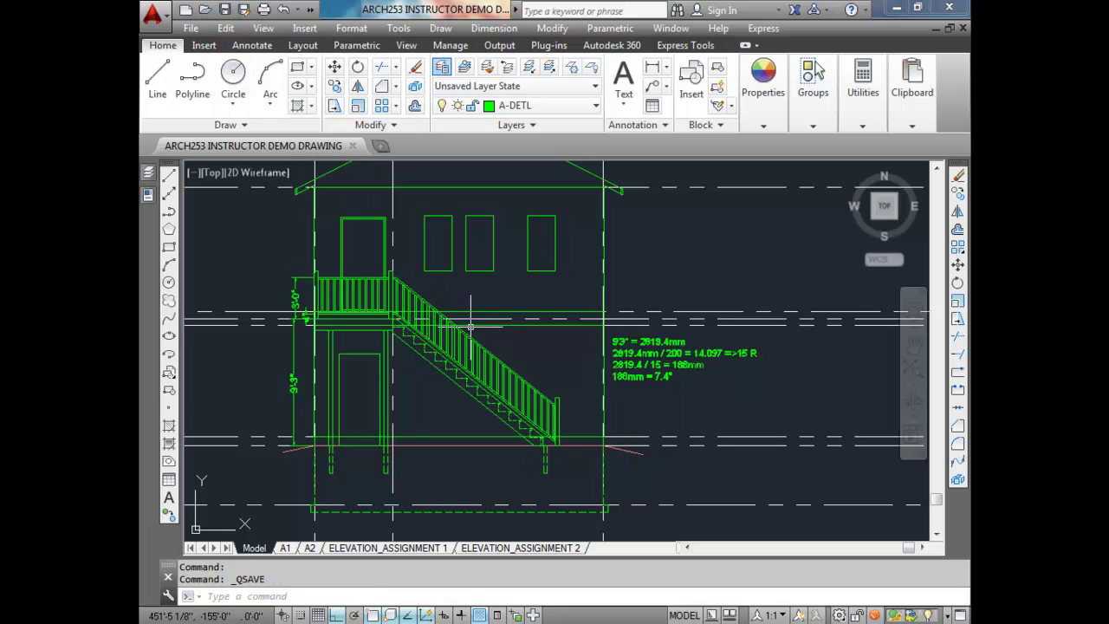
Step: Erase the 12 vertical guide lines through the floor plans with a crossing window, then select the left plan
mouse_move(471, 327)
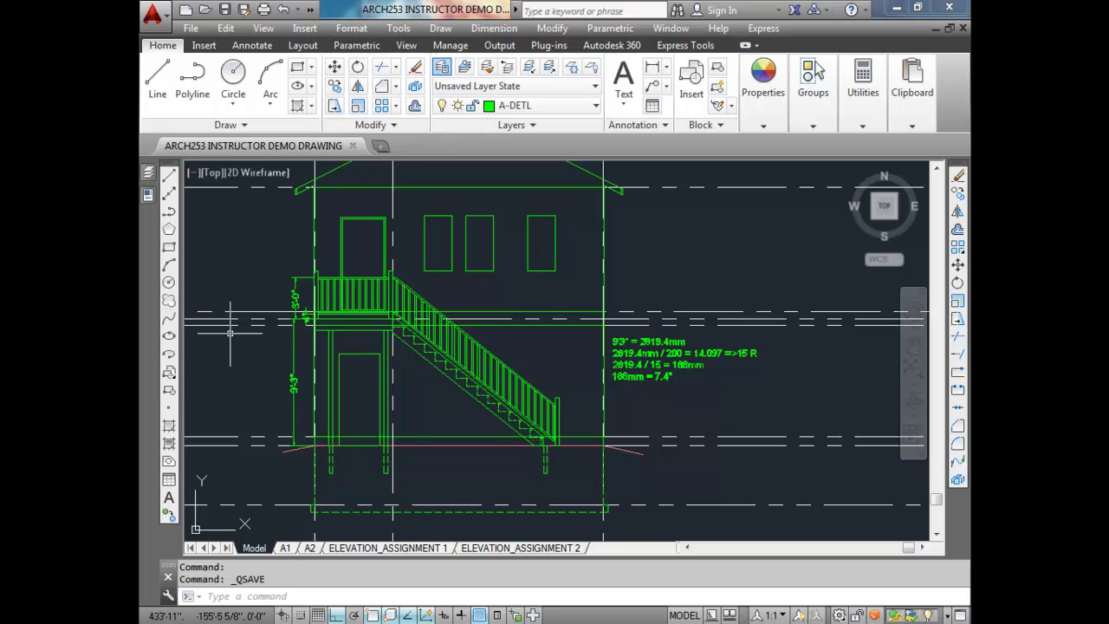
middle_drag(231, 332, 243, 370)
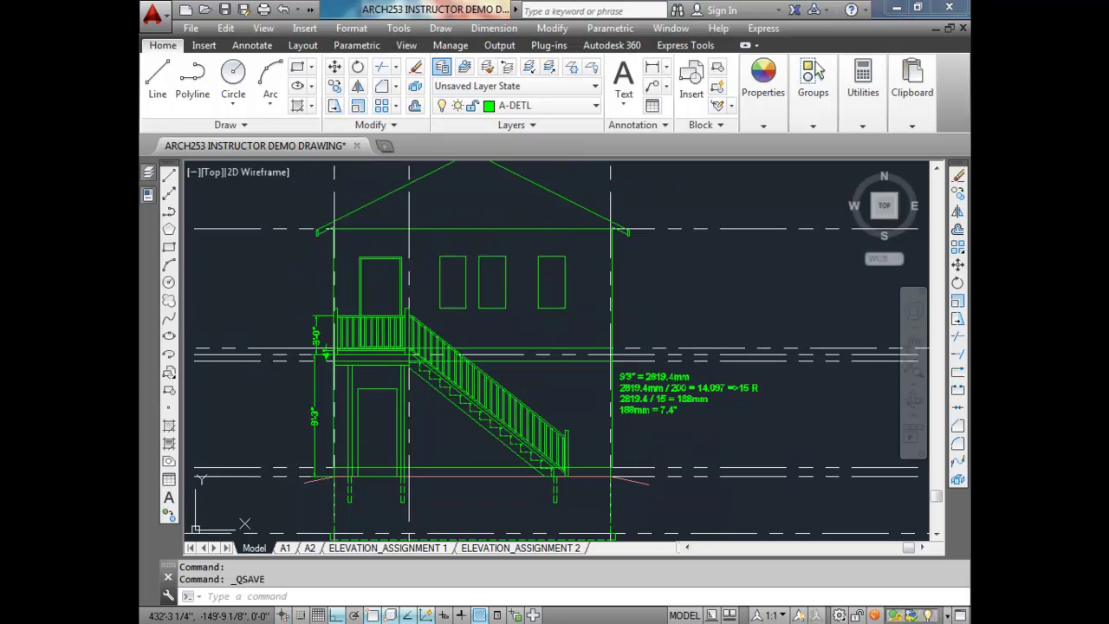
scroll(547, 329, down, 4)
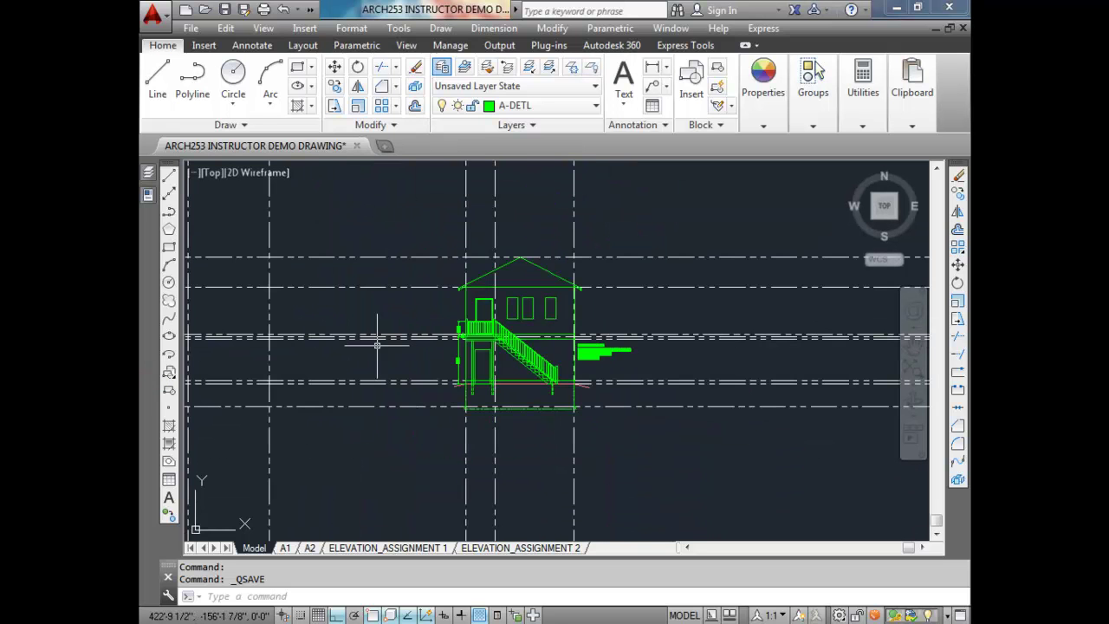
scroll(377, 344, down, 3)
middle_drag(366, 349, 554, 394)
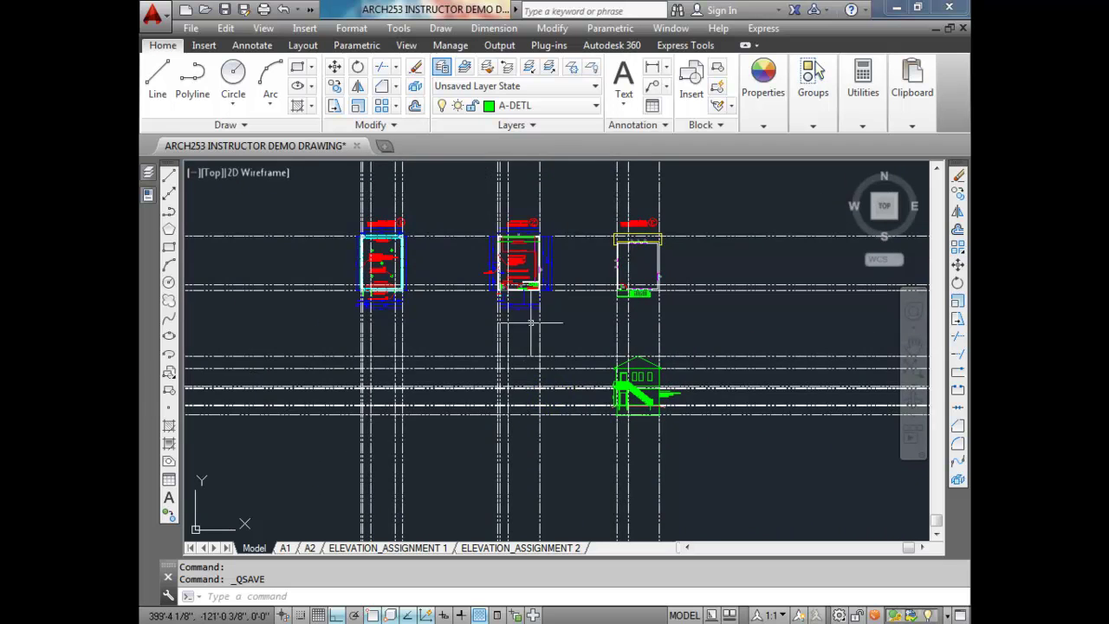
scroll(523, 327, down, 4)
scroll(554, 369, up, 4)
middle_drag(555, 375, 552, 334)
scroll(455, 324, up, 2)
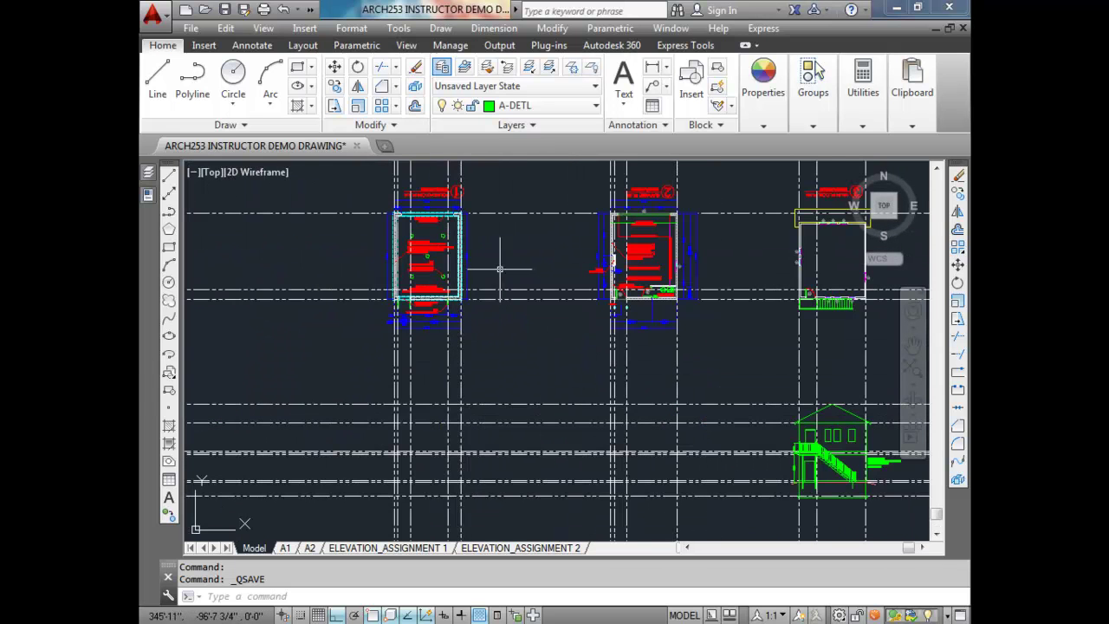
middle_drag(701, 287, 478, 307)
scroll(587, 278, up, 4)
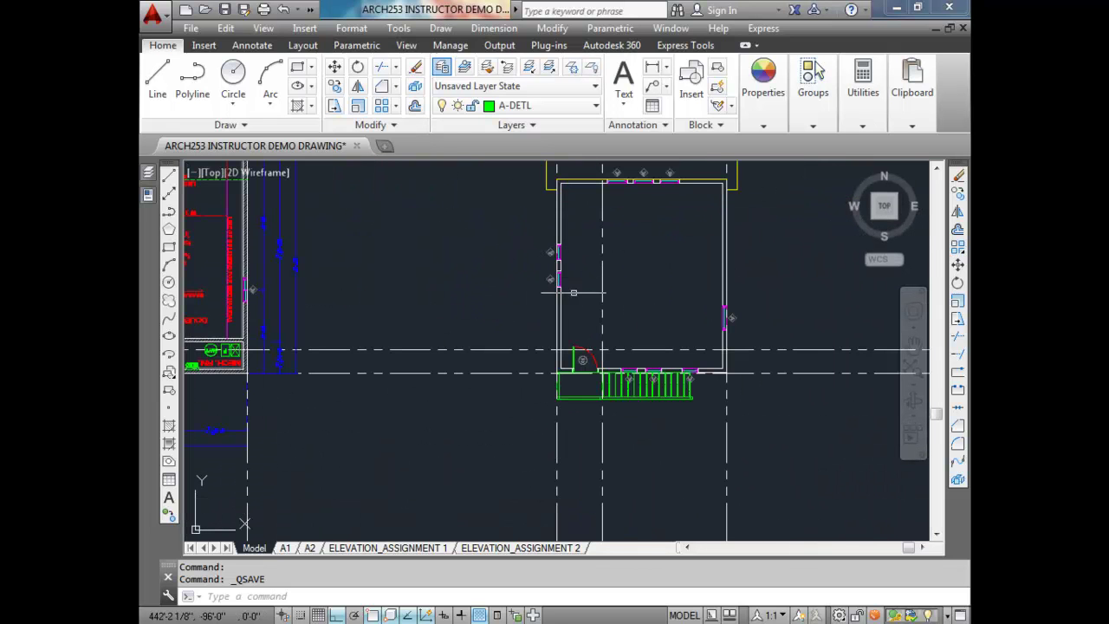
scroll(576, 284, down, 2)
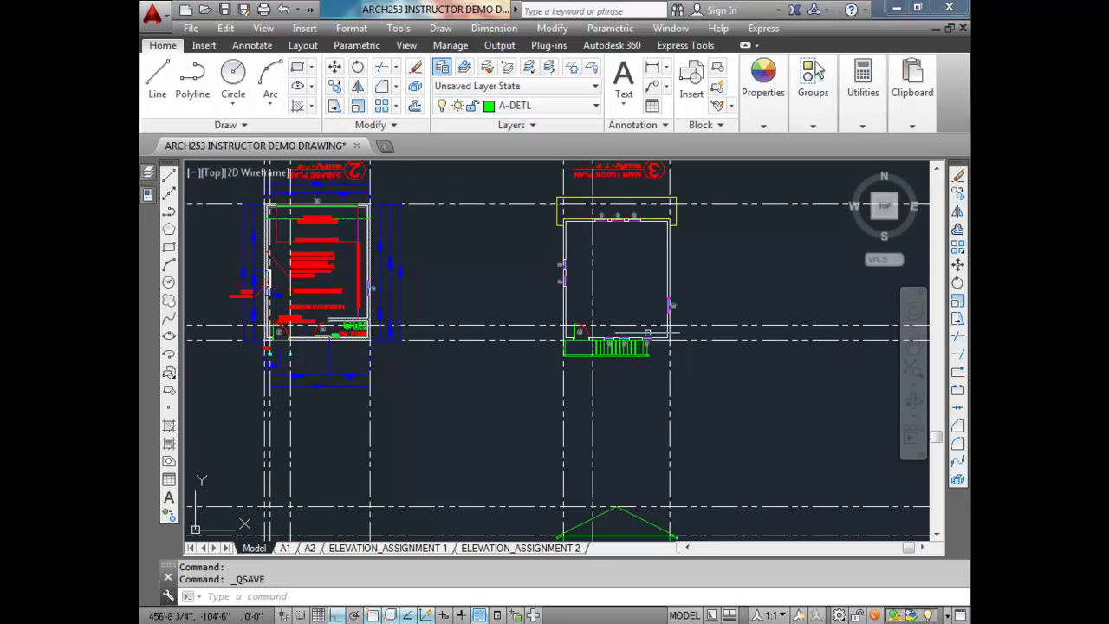
scroll(613, 307, down, 2)
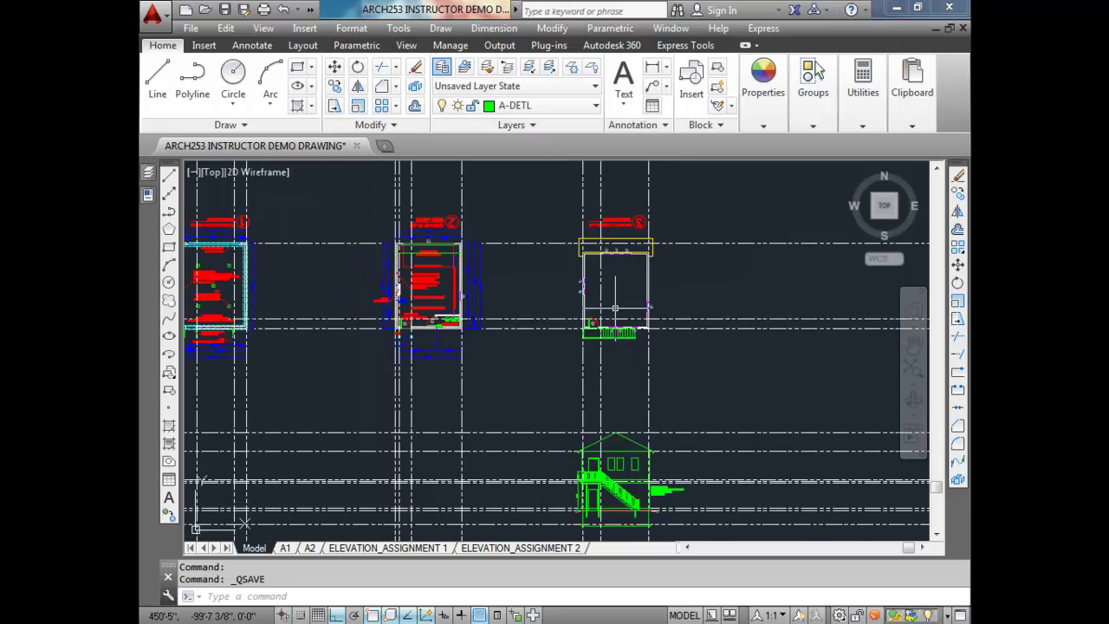
middle_drag(537, 314, 614, 292)
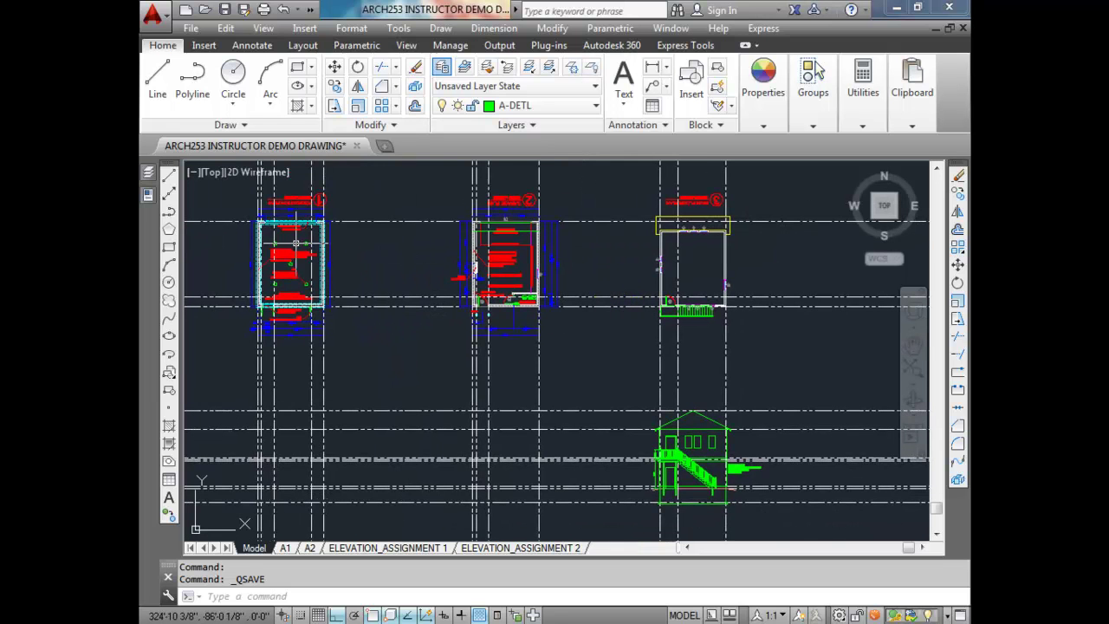
scroll(303, 260, down, 4)
scroll(445, 304, up, 4)
scroll(482, 302, down, 4)
scroll(519, 310, up, 2)
click(541, 312)
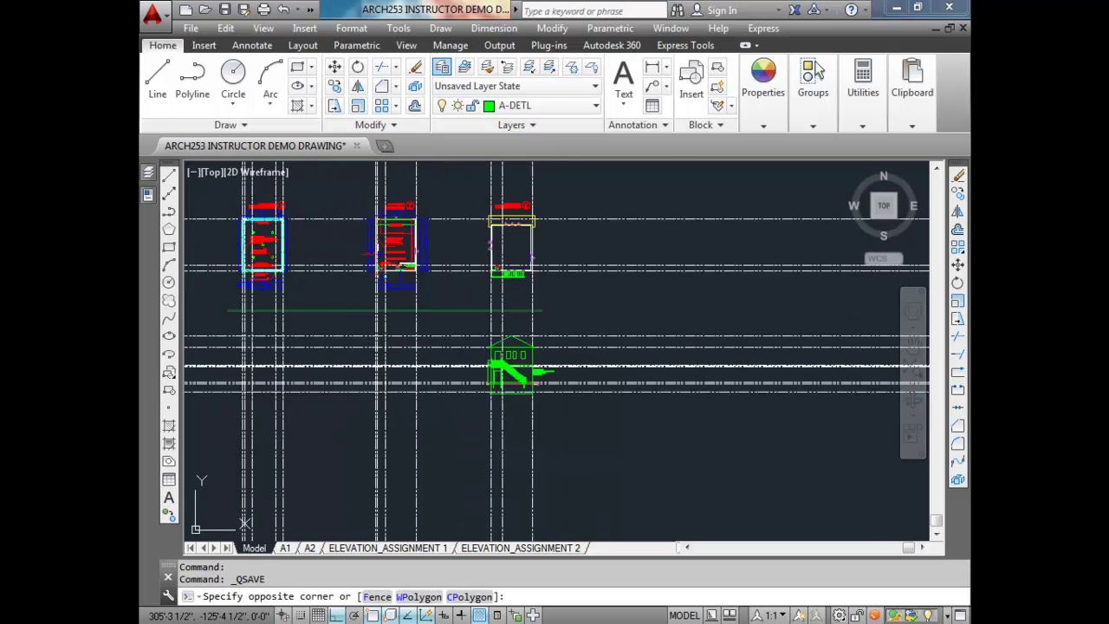
click(223, 309)
key(Delete)
middle_drag(394, 296, 524, 329)
click(415, 296)
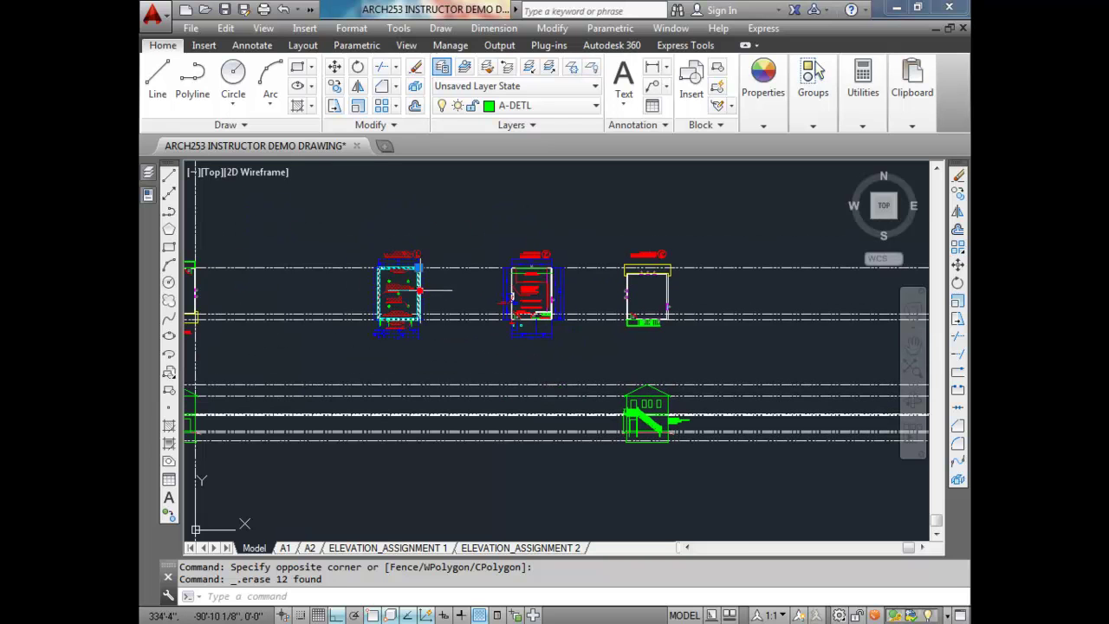
Step: Try rotating the left foundation plan twice, undoing each attempt
click(357, 66)
scroll(394, 294, up, 5)
click(404, 295)
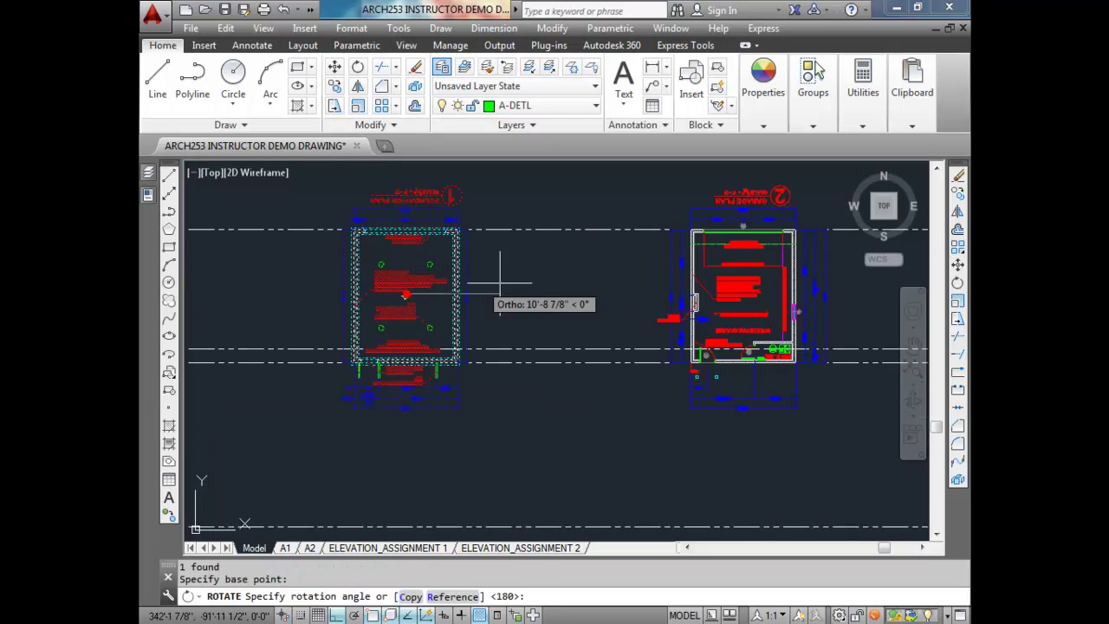
click(470, 483)
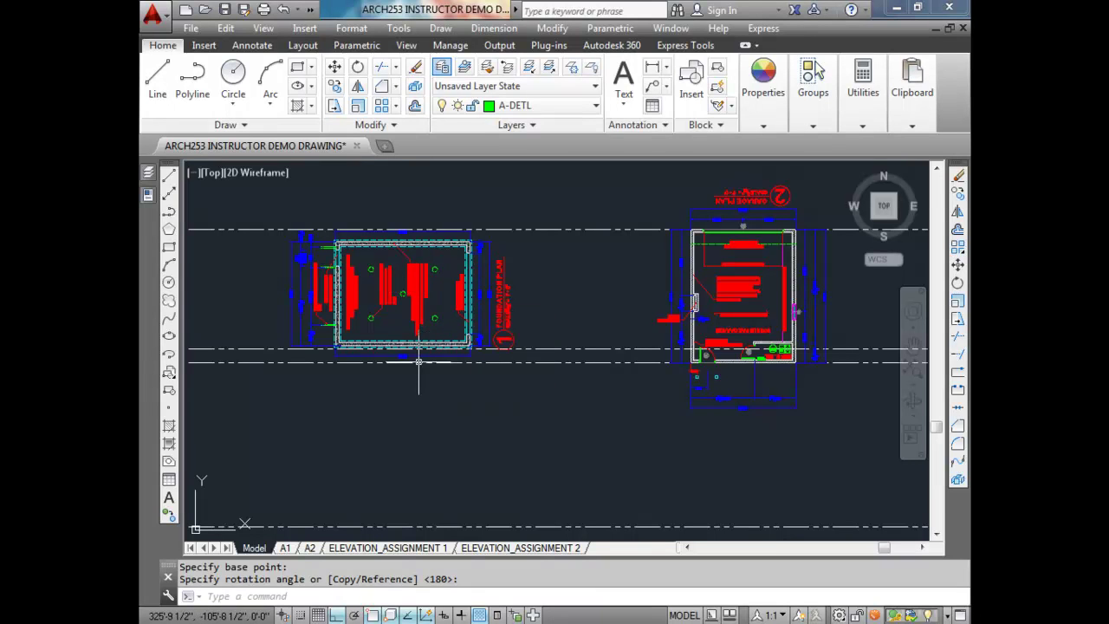
click(420, 288)
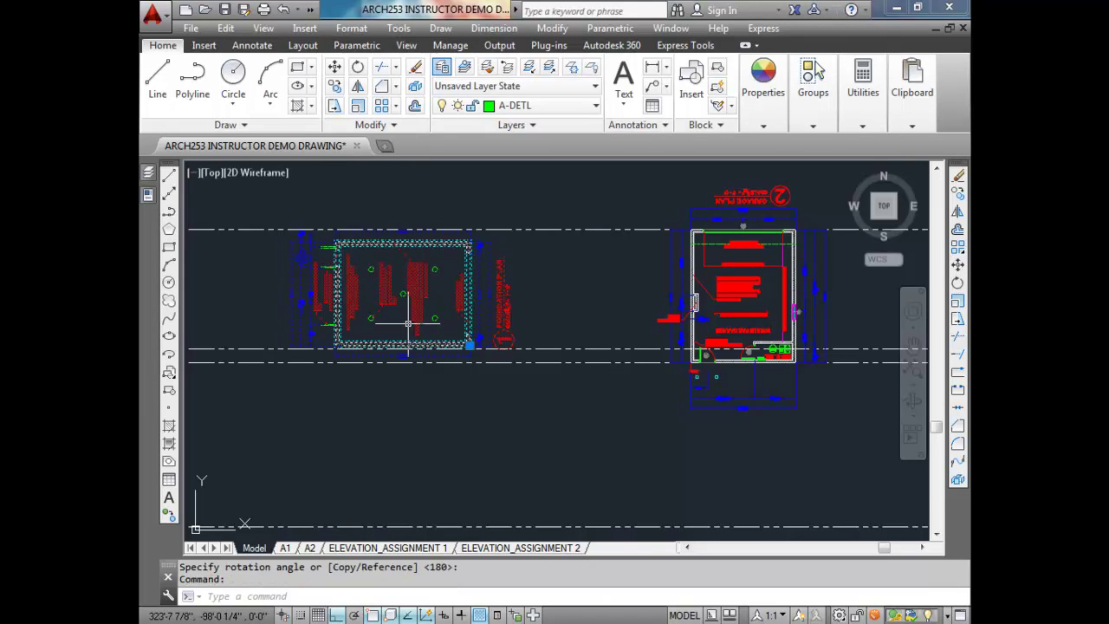
scroll(408, 322, down, 4)
key(ctrl+z)
scroll(399, 287, up, 5)
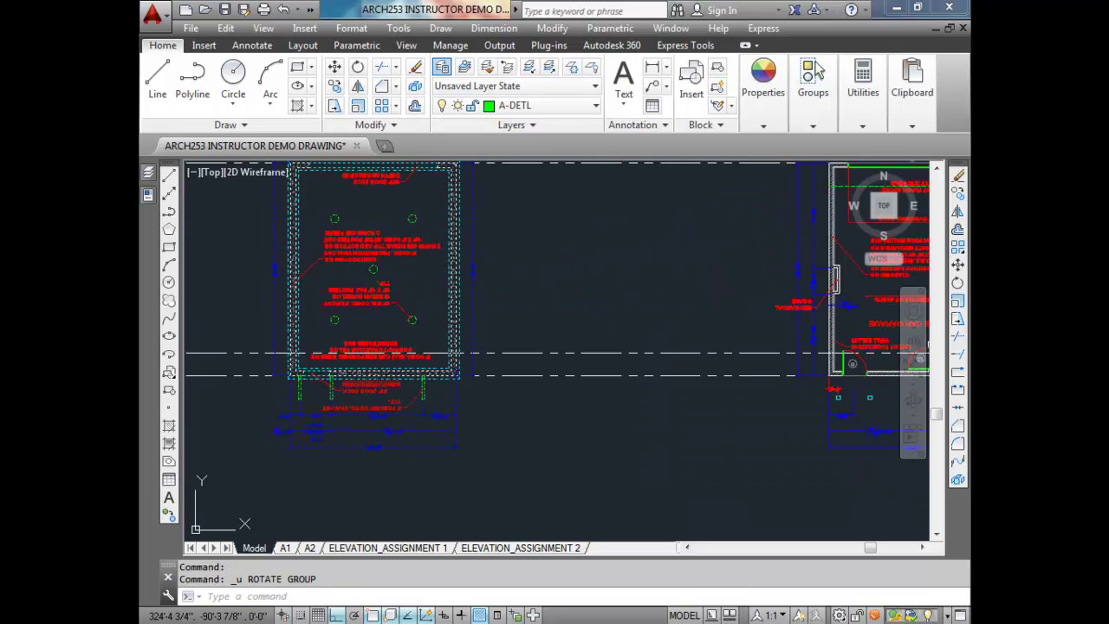
scroll(383, 251, down, 4)
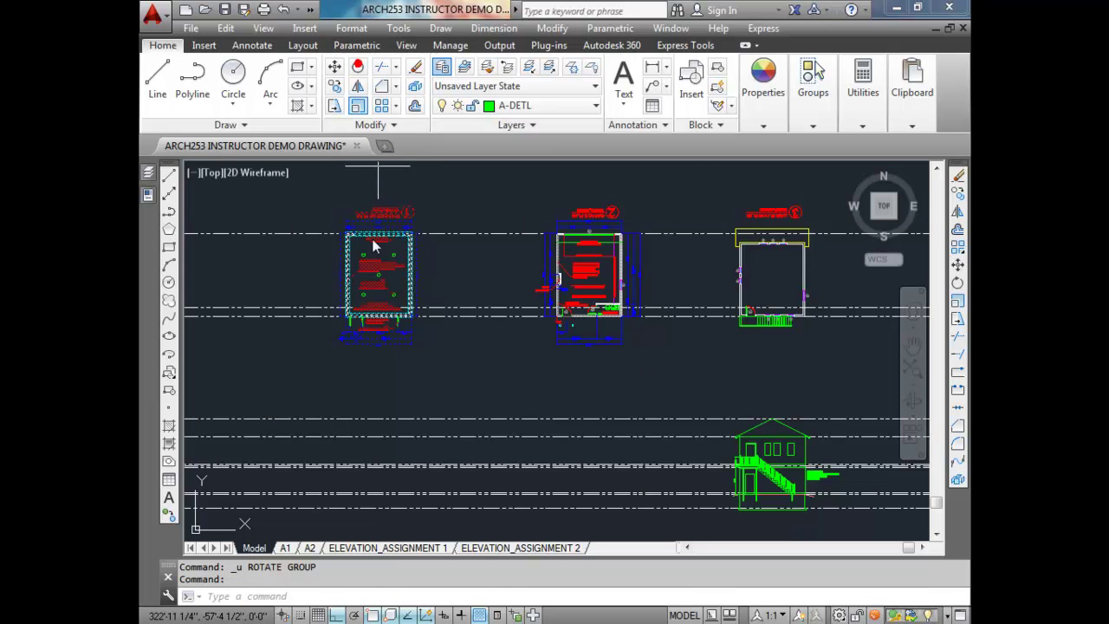
click(378, 275)
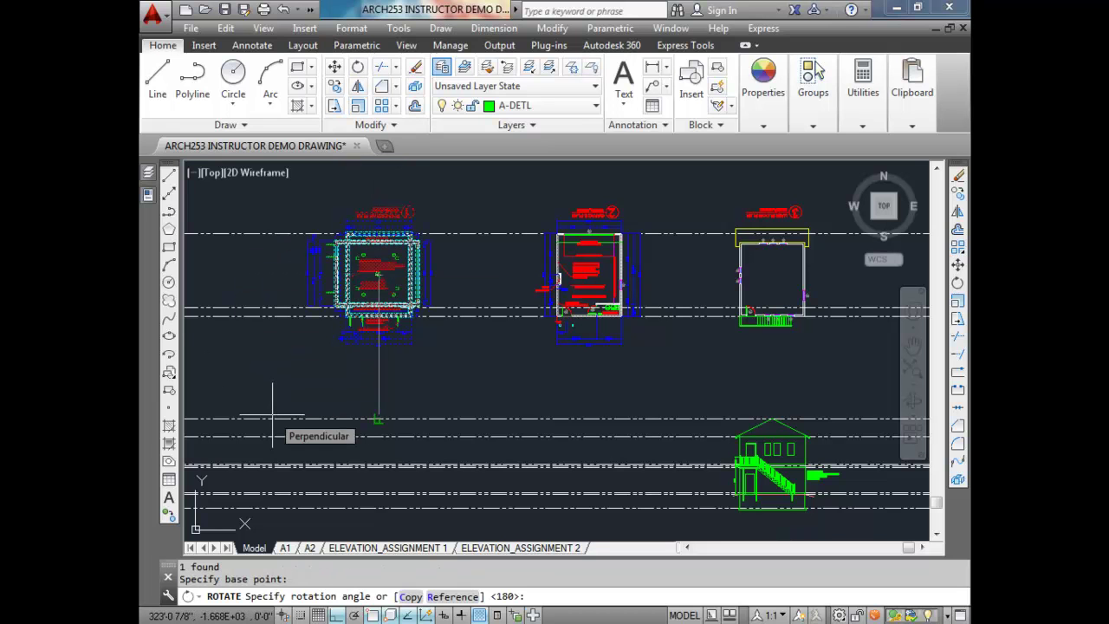
click(377, 401)
scroll(365, 307, up, 3)
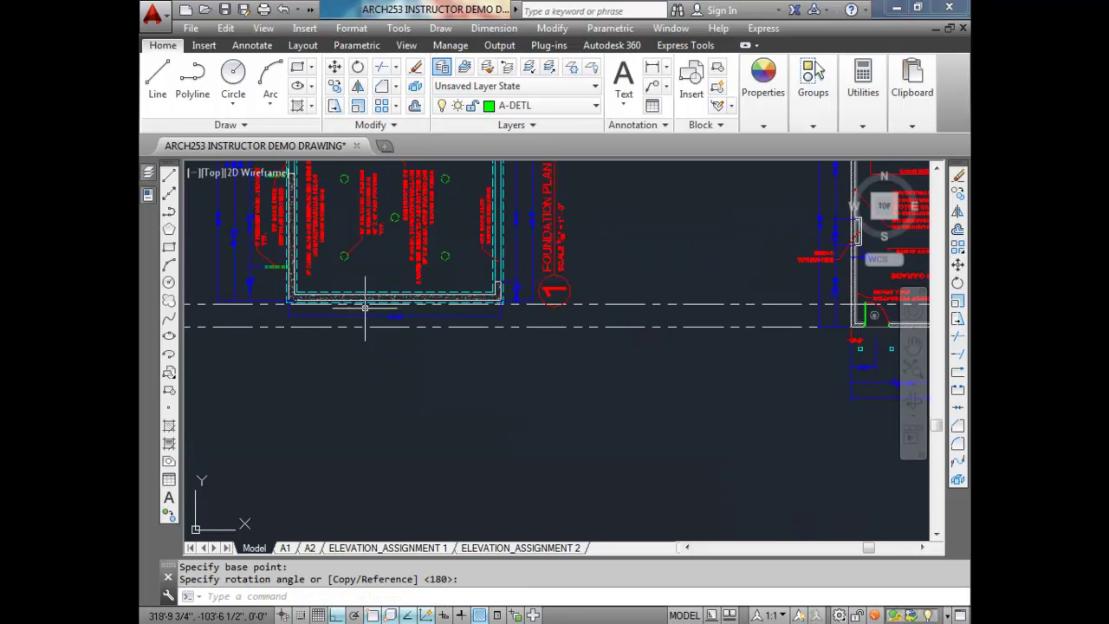
scroll(365, 309, down, 2)
middle_drag(369, 321, 381, 364)
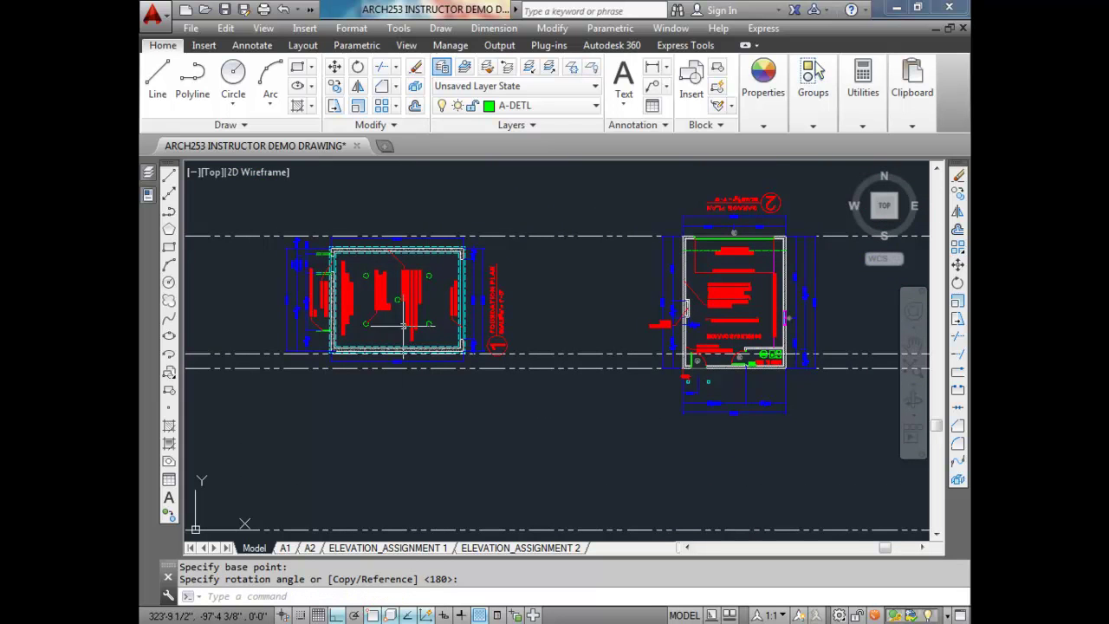
key(ctrl+z)
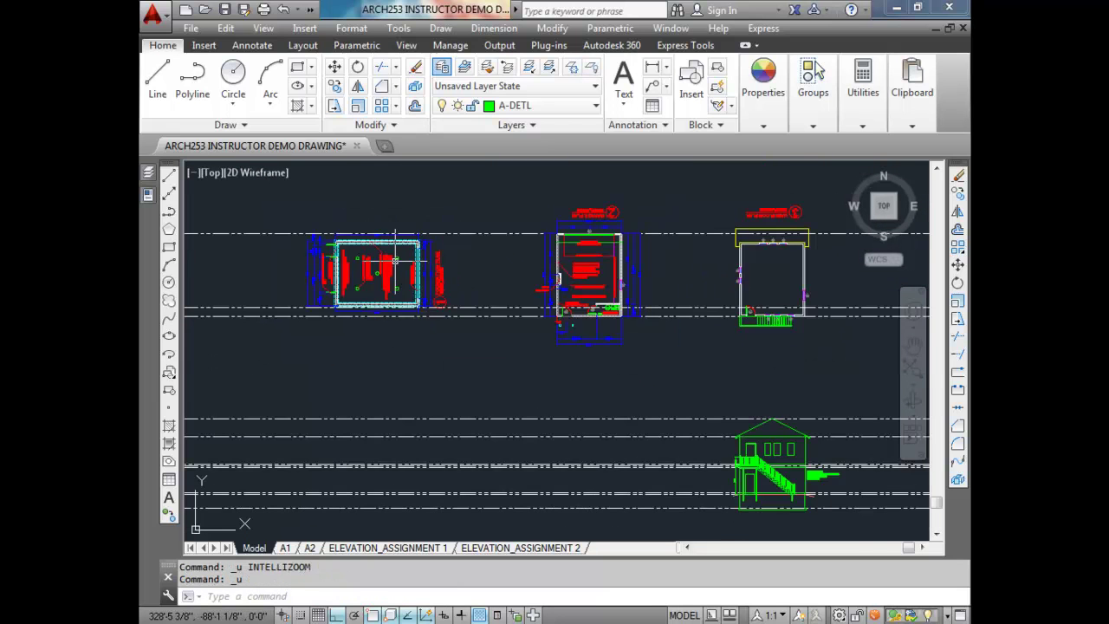
key(ctrl+z)
Step: Rotate the foundation plan 90° about its centre
click(357, 67)
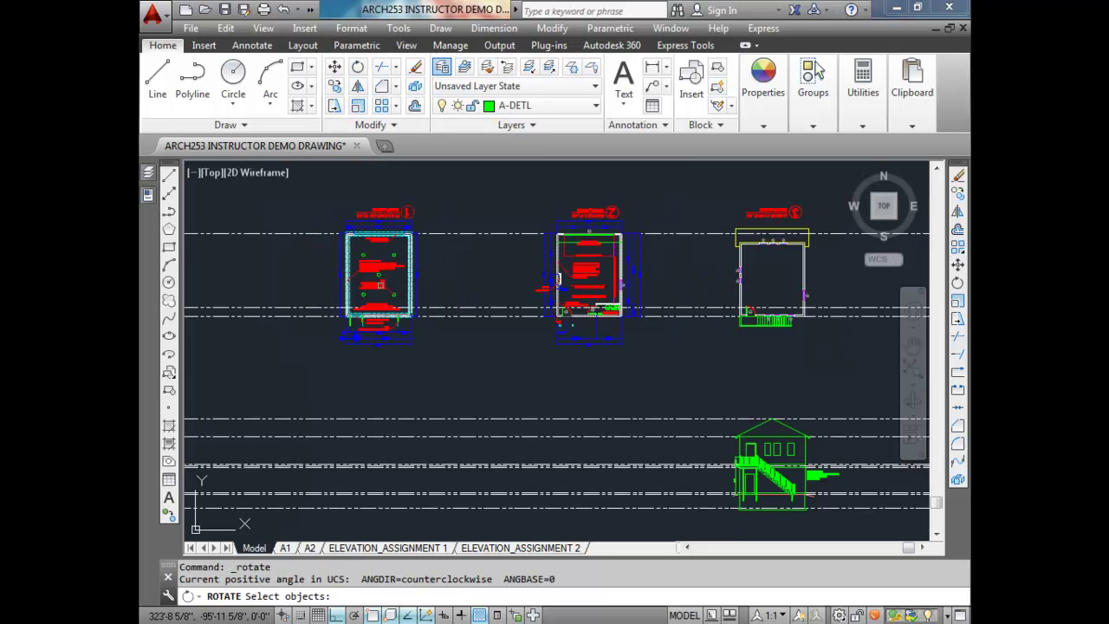
click(378, 271)
key(Return)
click(379, 275)
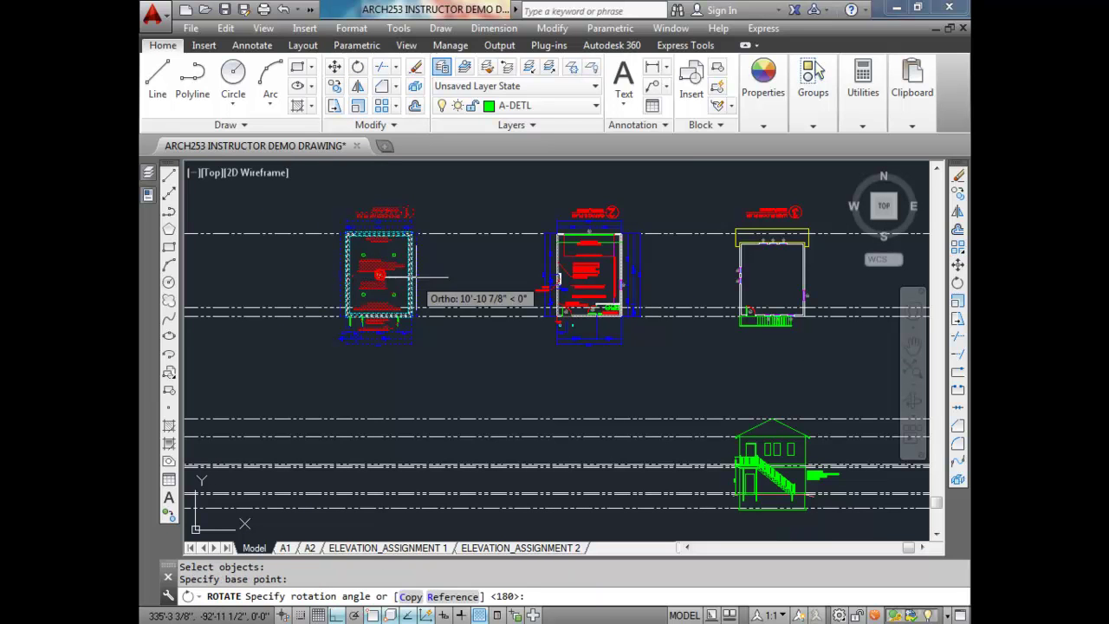
click(384, 185)
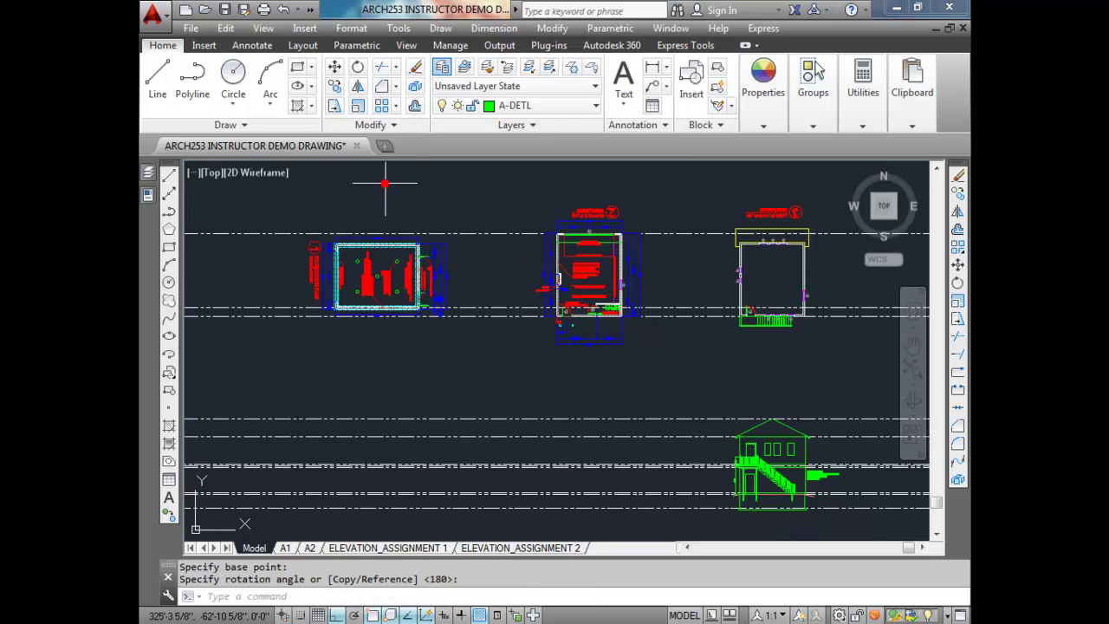
scroll(389, 301, up, 4)
Step: Move the rotated foundation plan by its wall corner into line with the other plans
text(m)
key(Return)
scroll(446, 339, up, 2)
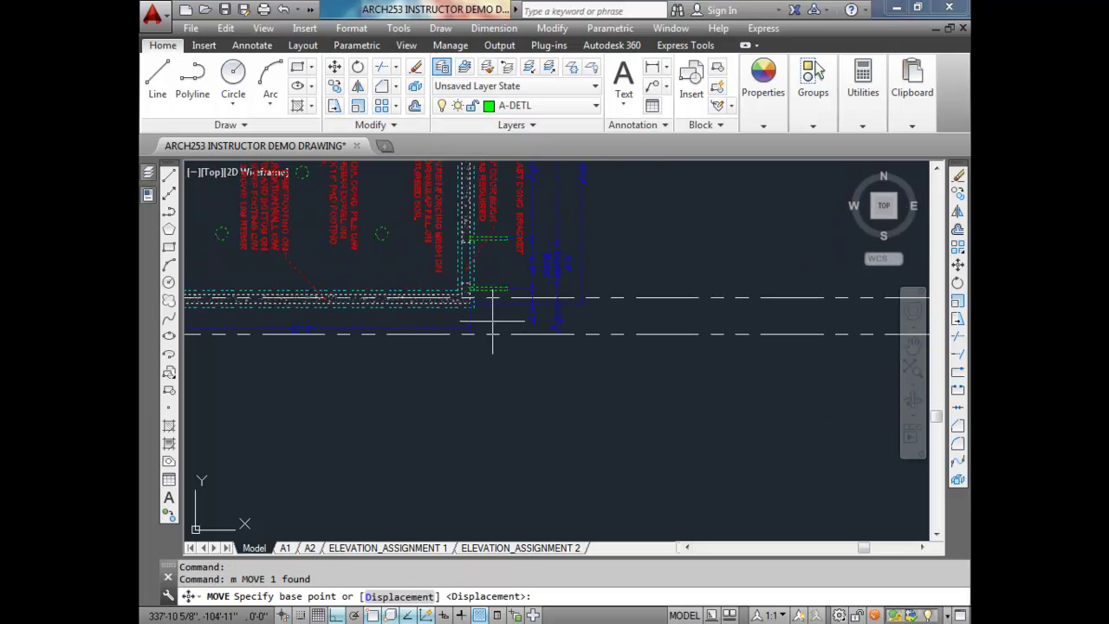
scroll(472, 314, up, 2)
click(439, 260)
scroll(440, 255, down, 5)
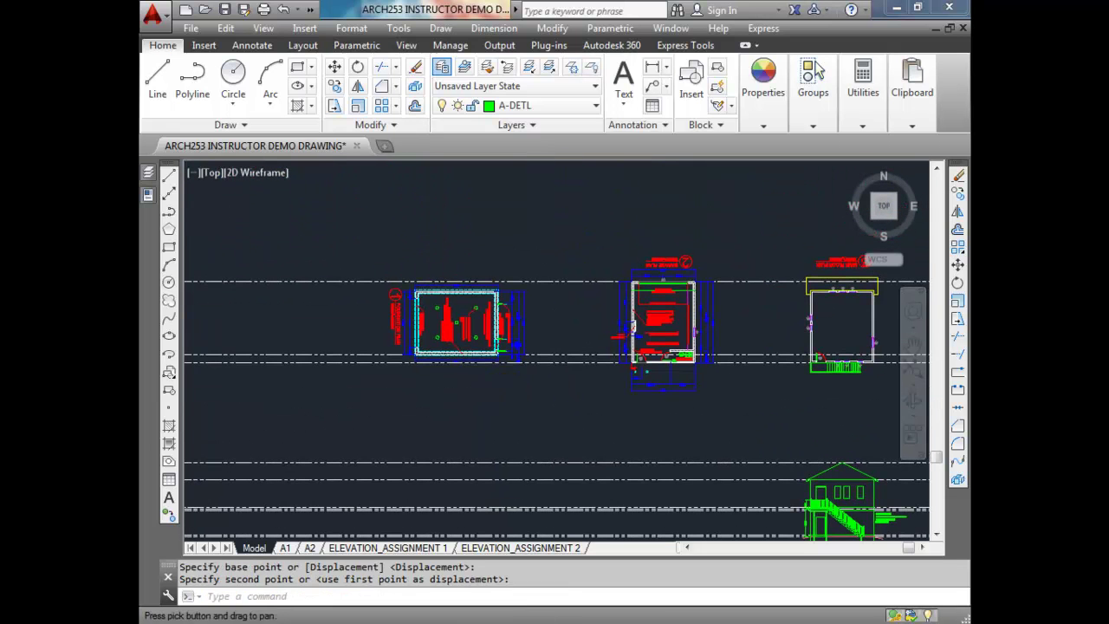
middle_drag(495, 376, 455, 295)
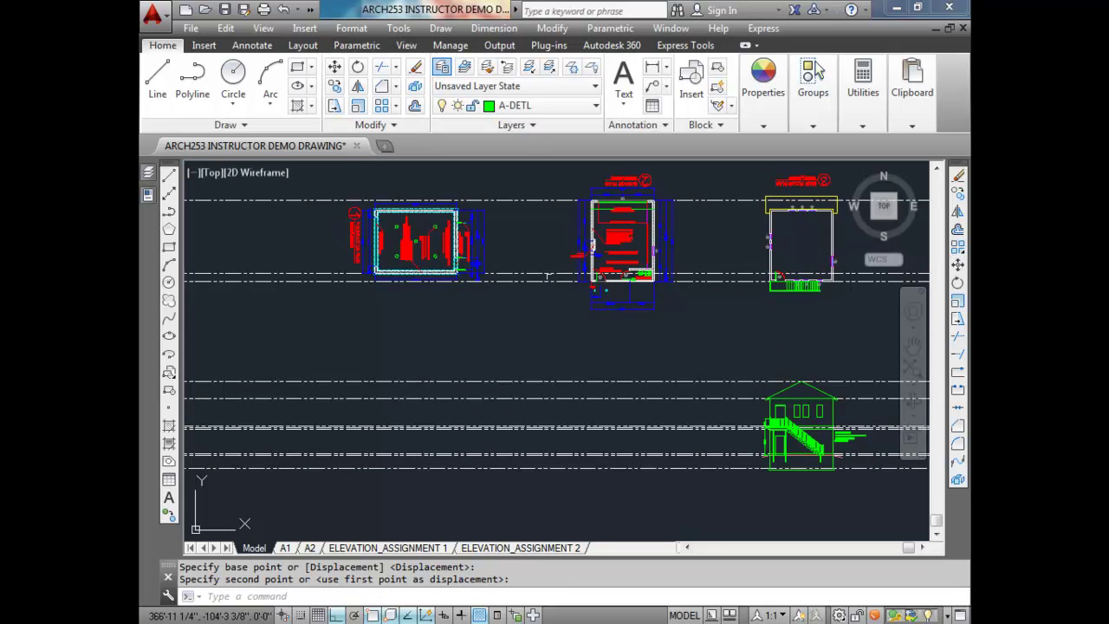
middle_drag(541, 283, 461, 323)
click(545, 272)
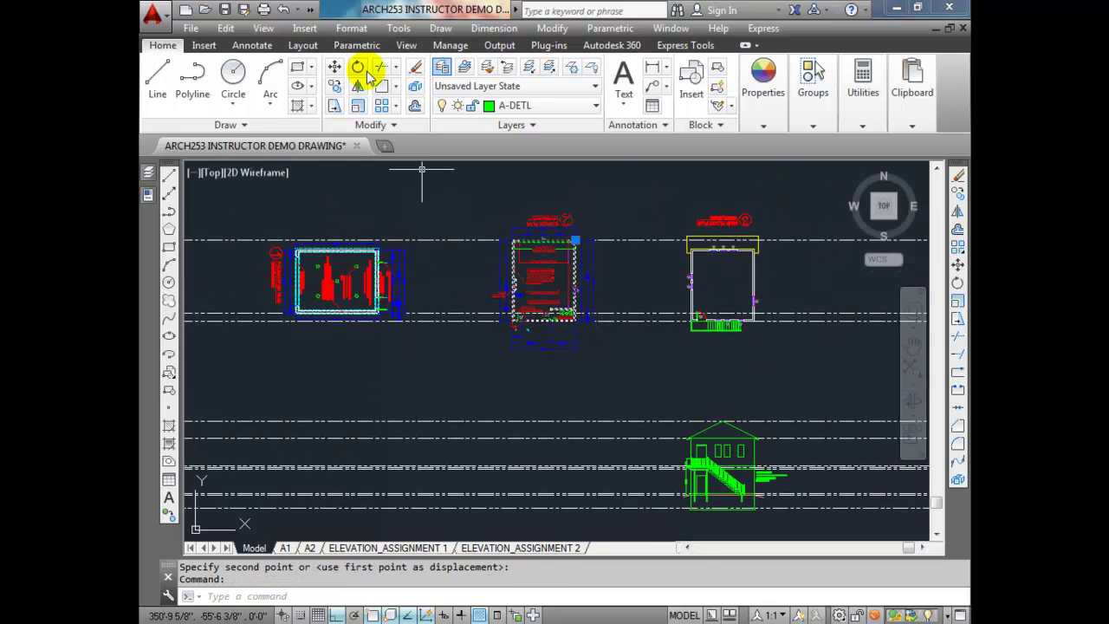
Step: Rotate the garage plan 90° with RO about a pivot point
text(ro)
key(Return)
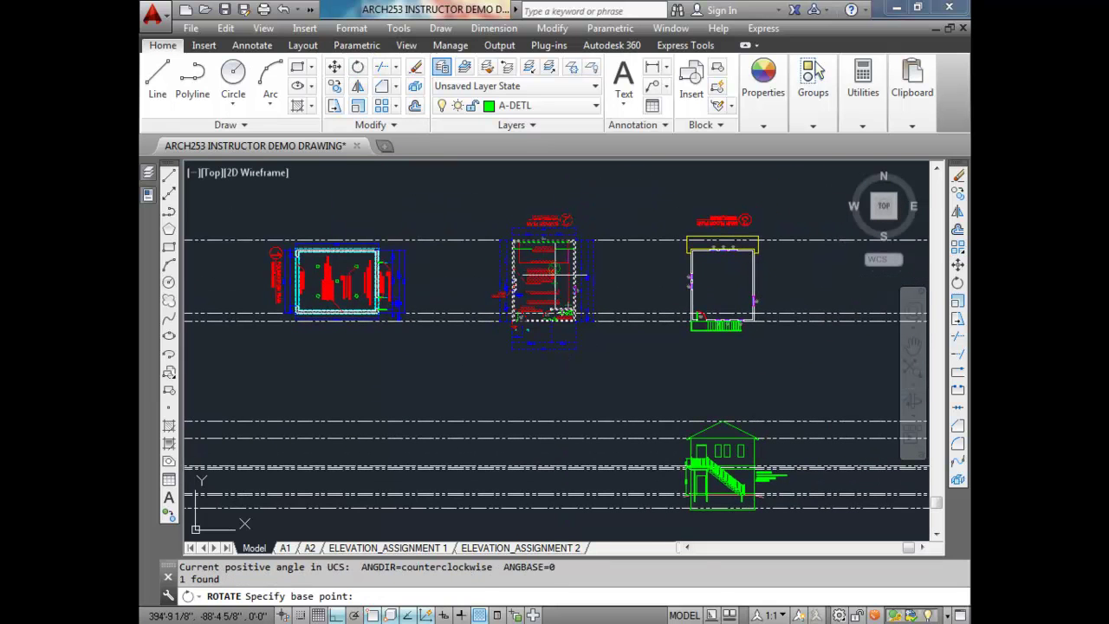
click(567, 279)
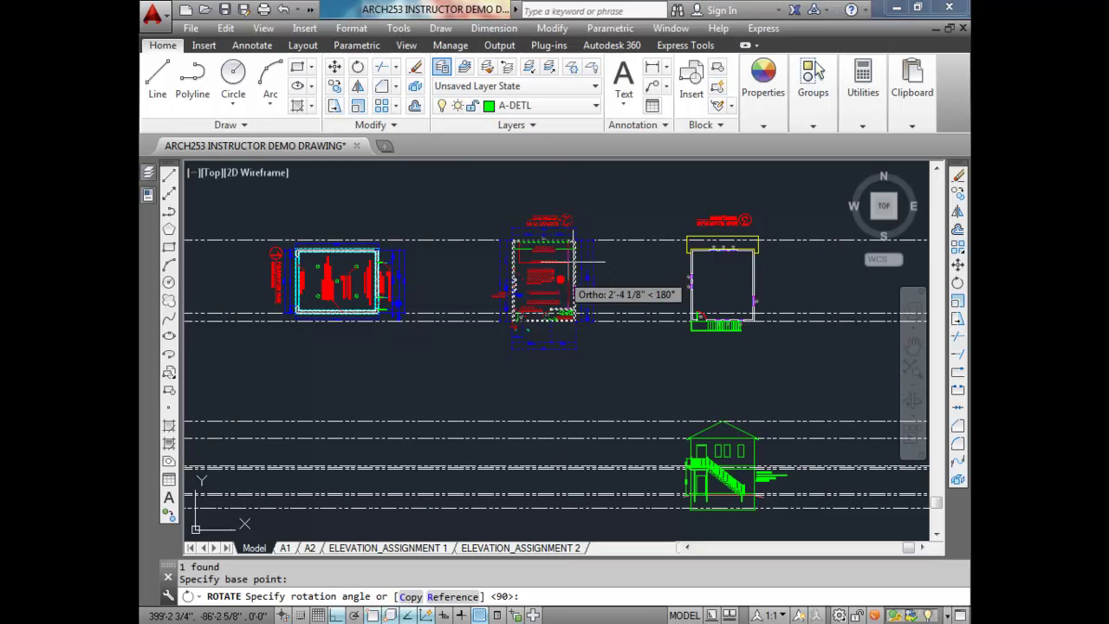
click(573, 177)
Step: Select the main floor plan and rotate it 90° about its own pivot point
click(752, 217)
click(692, 233)
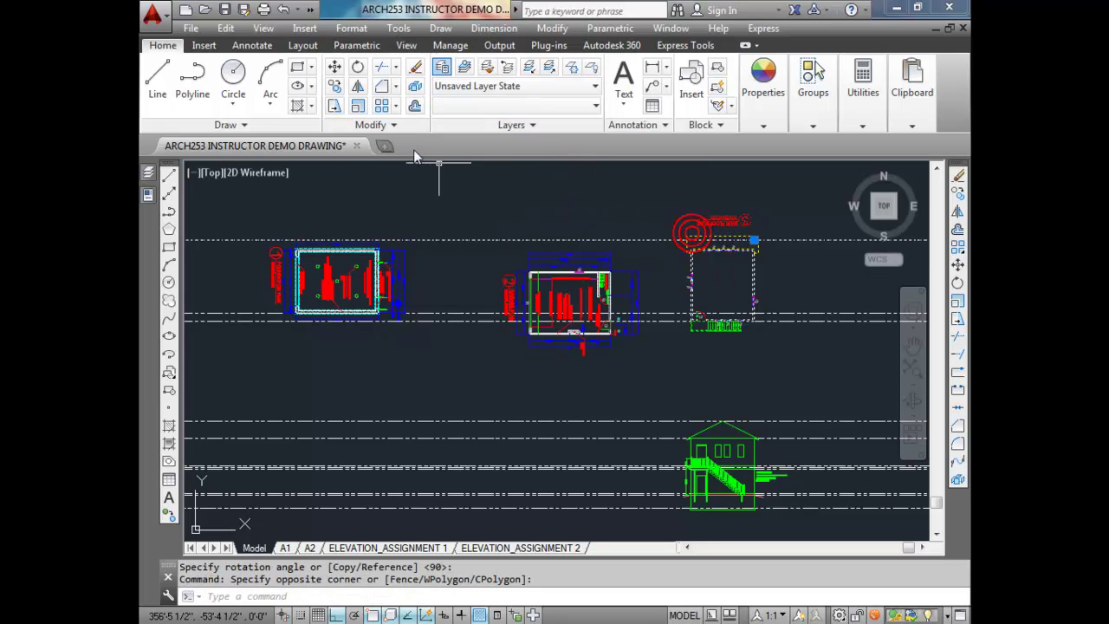
key(Escape)
key(Escape)
click(519, 187)
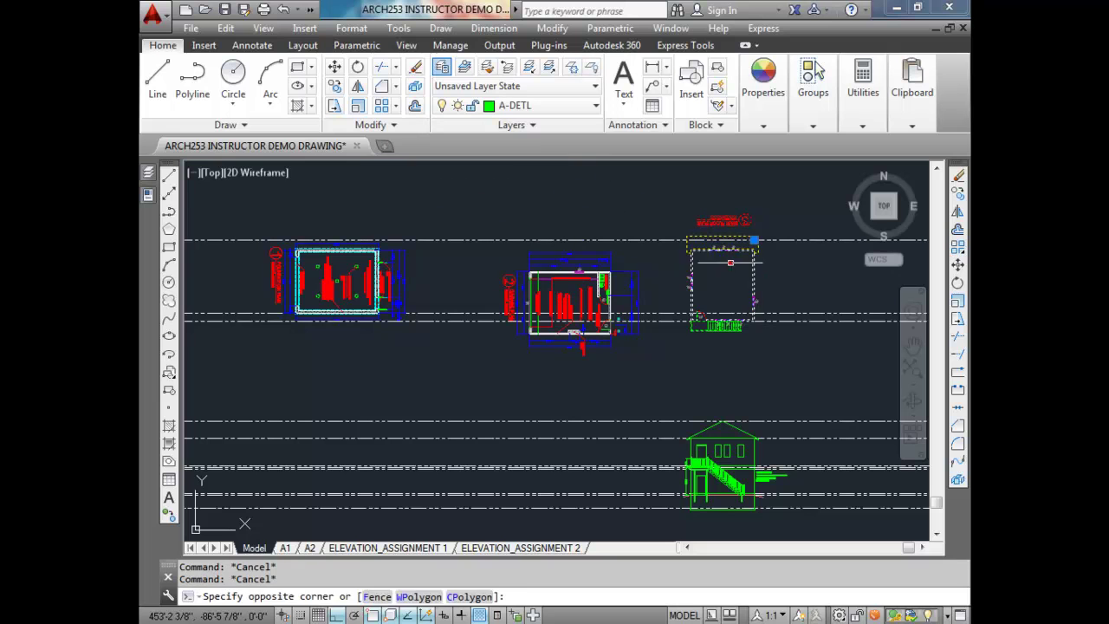
click(358, 67)
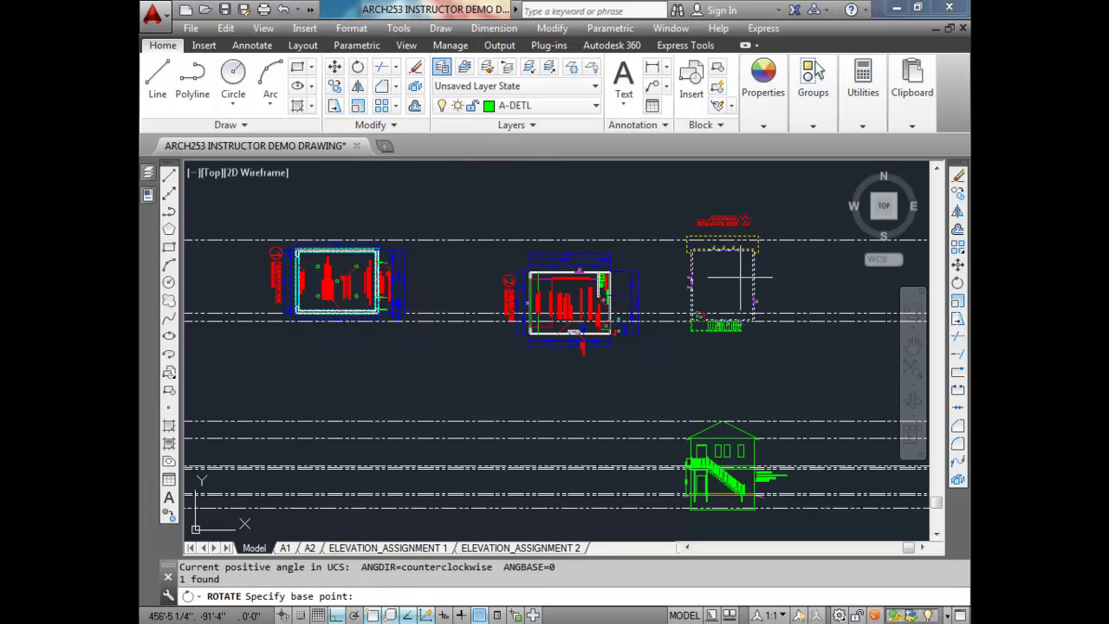
click(719, 283)
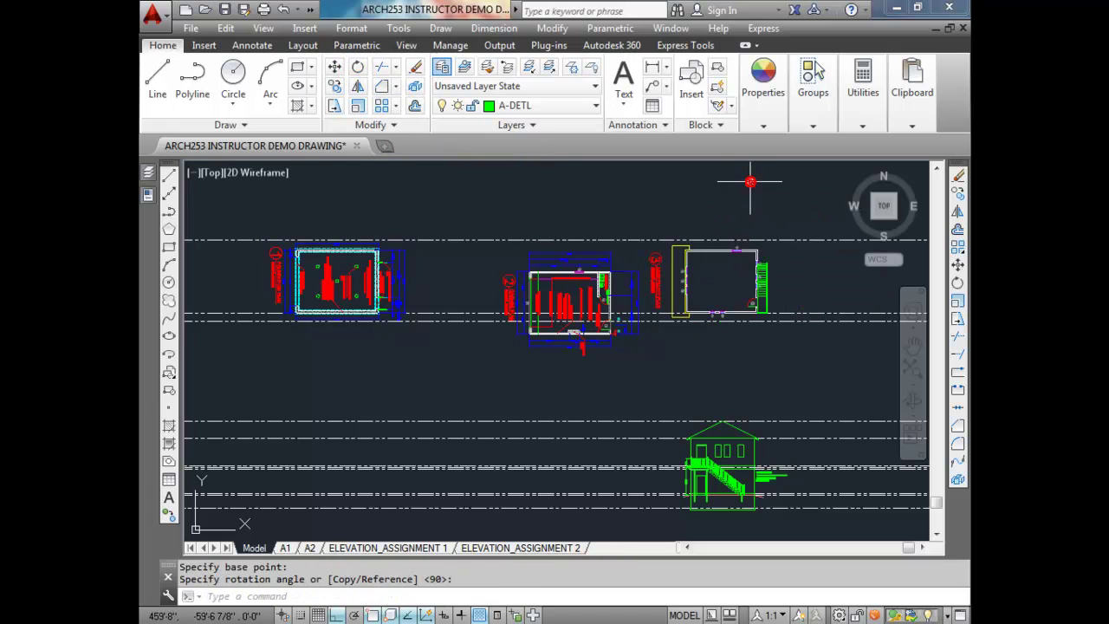
scroll(569, 309, up, 5)
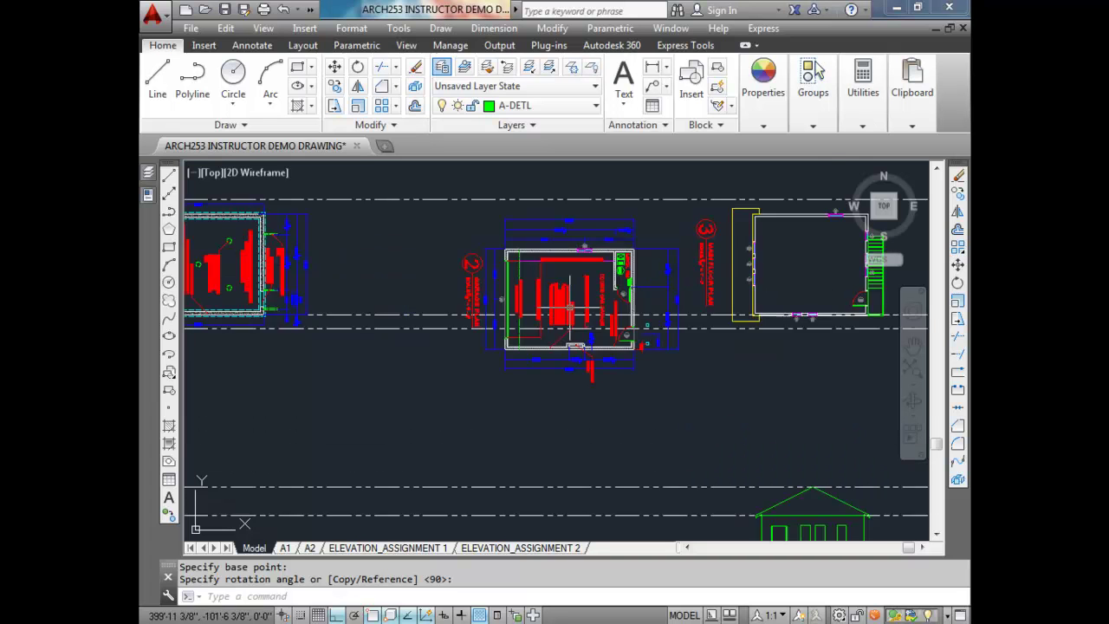
Step: Finish the 90° rotation and move the garage plan by its lower-left corner onto the reference line
key(Return)
text(m)
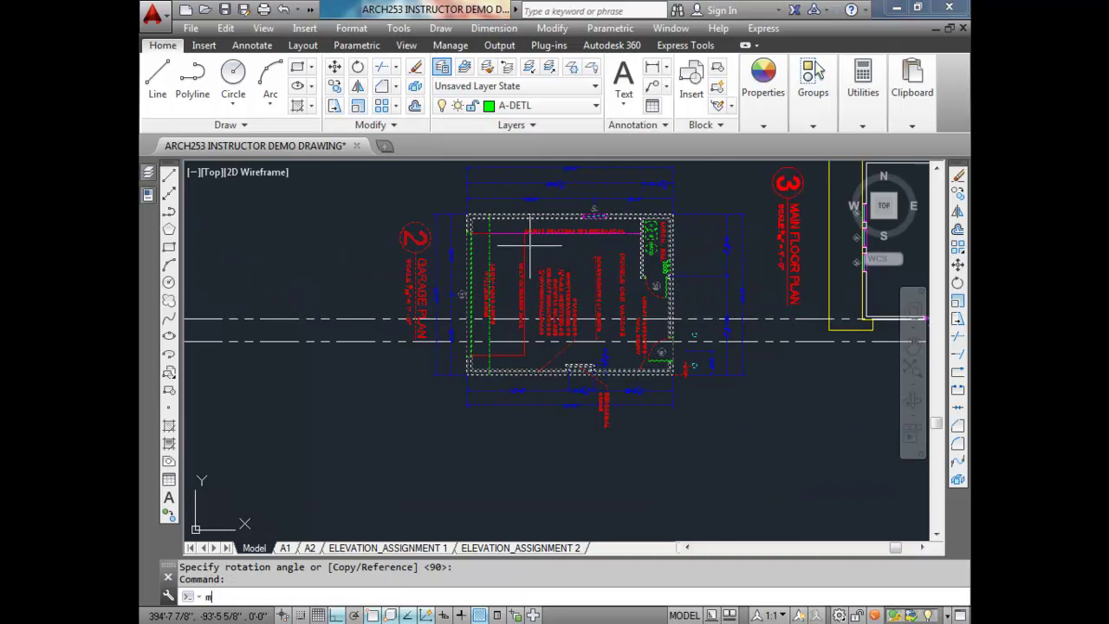
key(Return)
scroll(468, 370, up, 4)
click(467, 368)
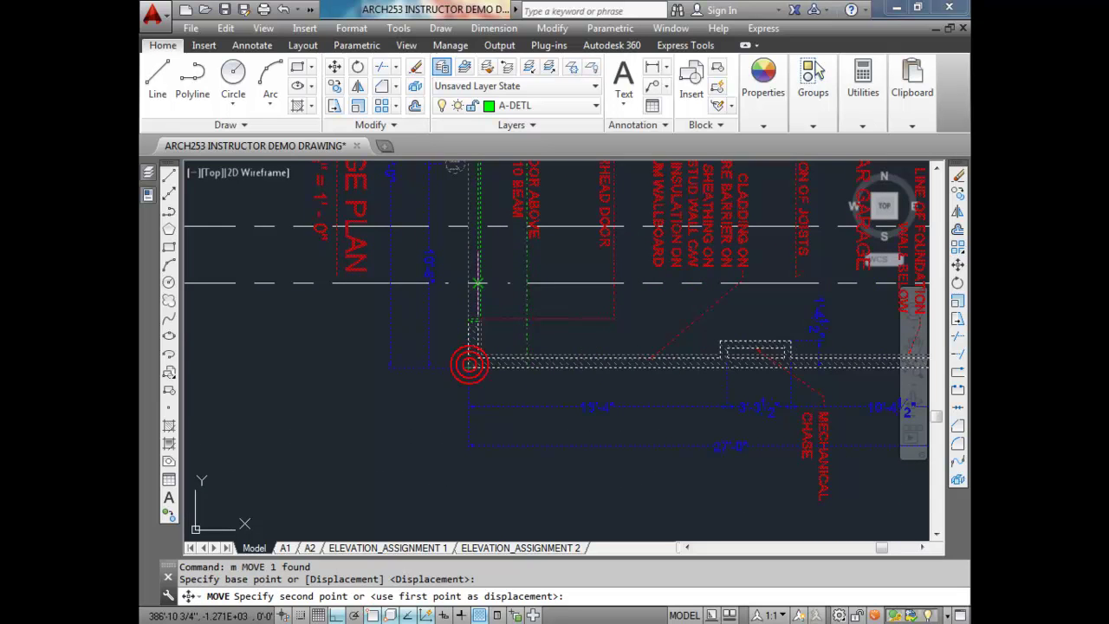
click(470, 285)
scroll(471, 285, down, 3)
mouse_move(470, 285)
middle_down()
mouse_move(498, 317)
mouse_move(277, 360)
middle_up()
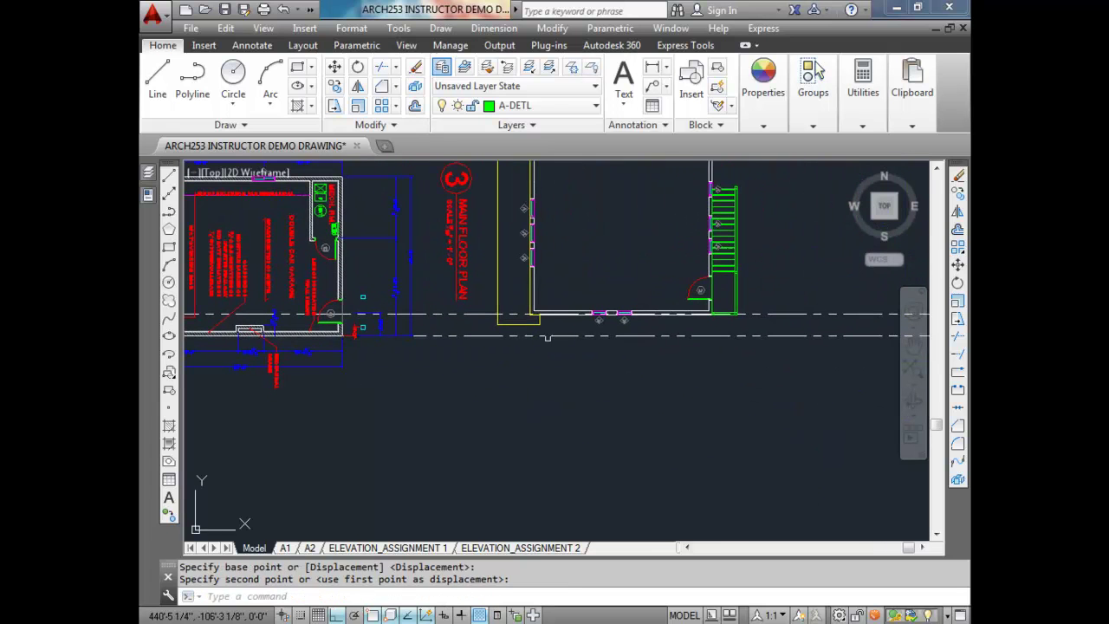
scroll(543, 336, up, 4)
Step: Try twice to move the main floor plan by its corner, cancelling both attempts
text(m)
key(Return)
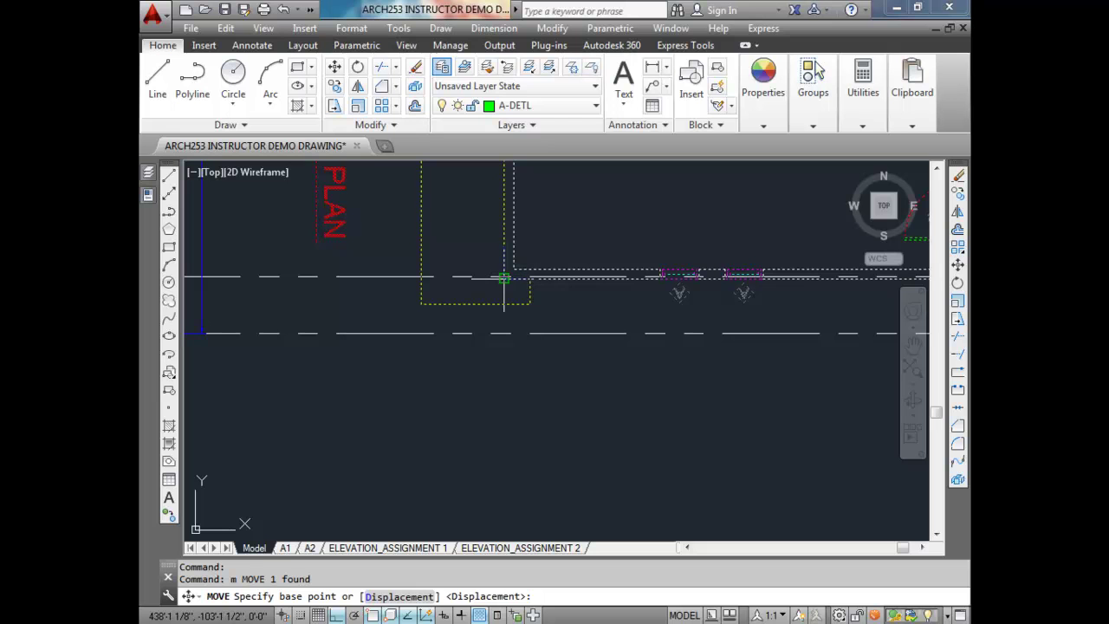
click(505, 277)
scroll(511, 327, down, 5)
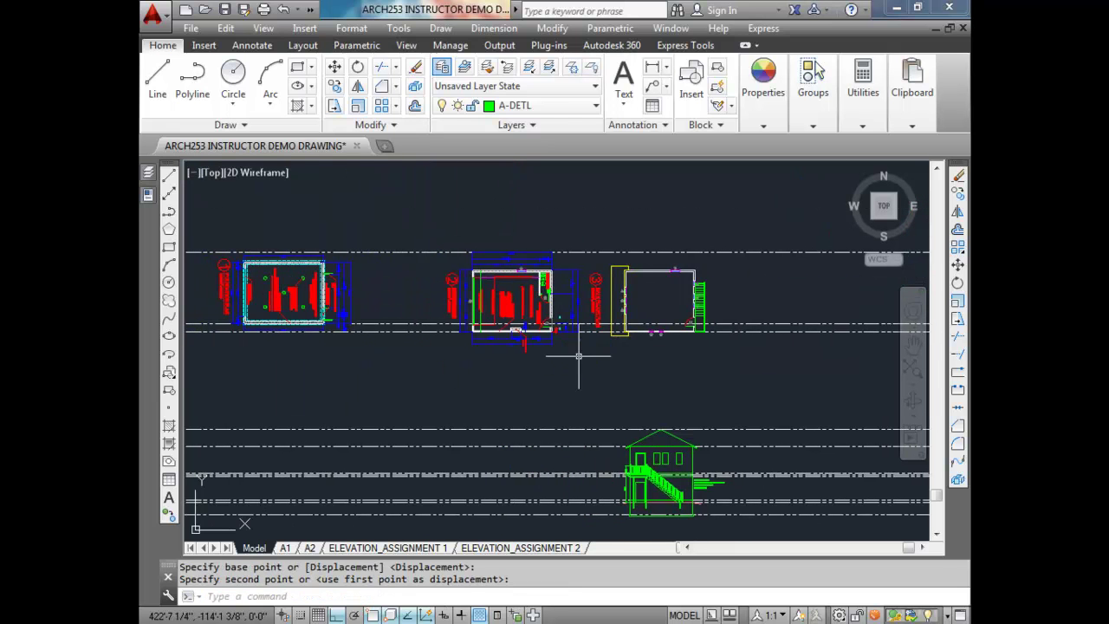
key(Escape)
key(Escape)
scroll(321, 322, up, 5)
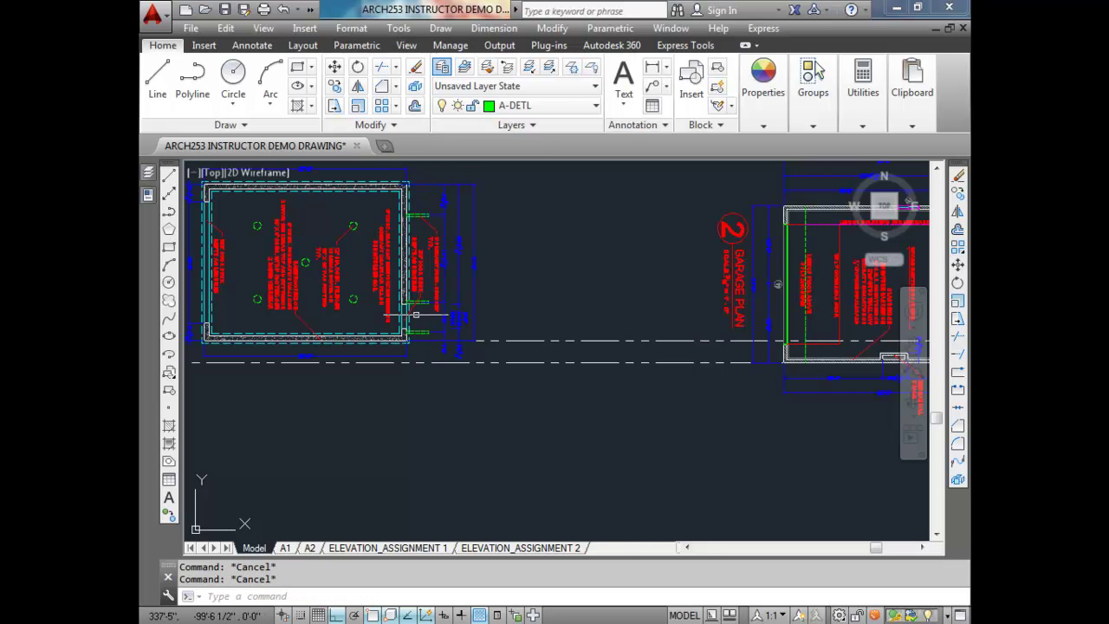
text(m)
key(Return)
scroll(407, 314, up, 5)
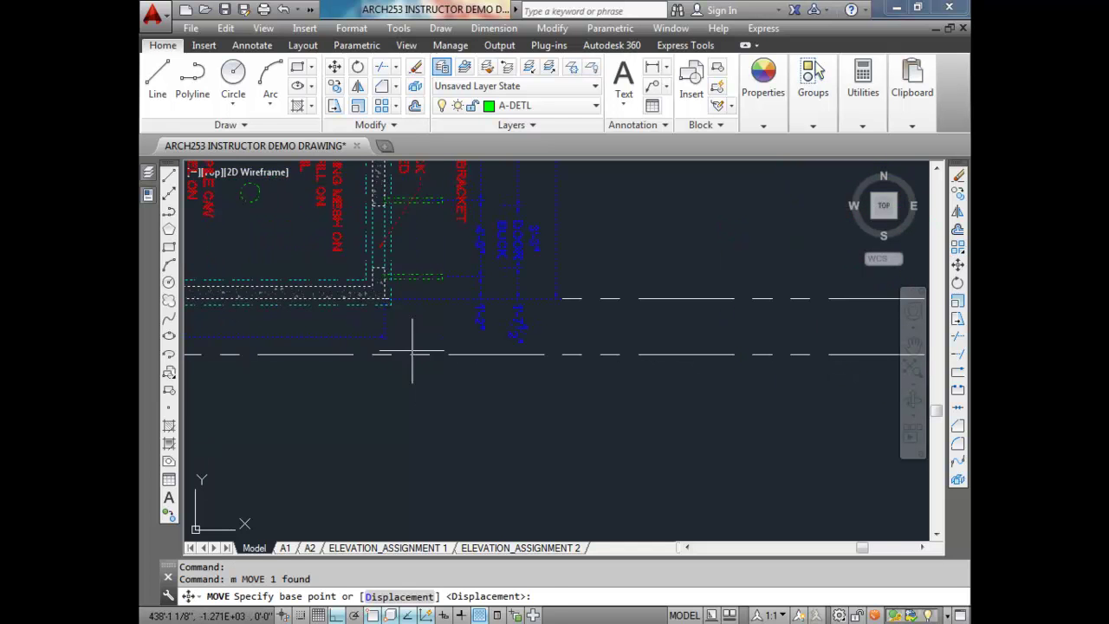
click(385, 298)
scroll(385, 299, down, 5)
key(Escape)
middle_drag(433, 367, 506, 382)
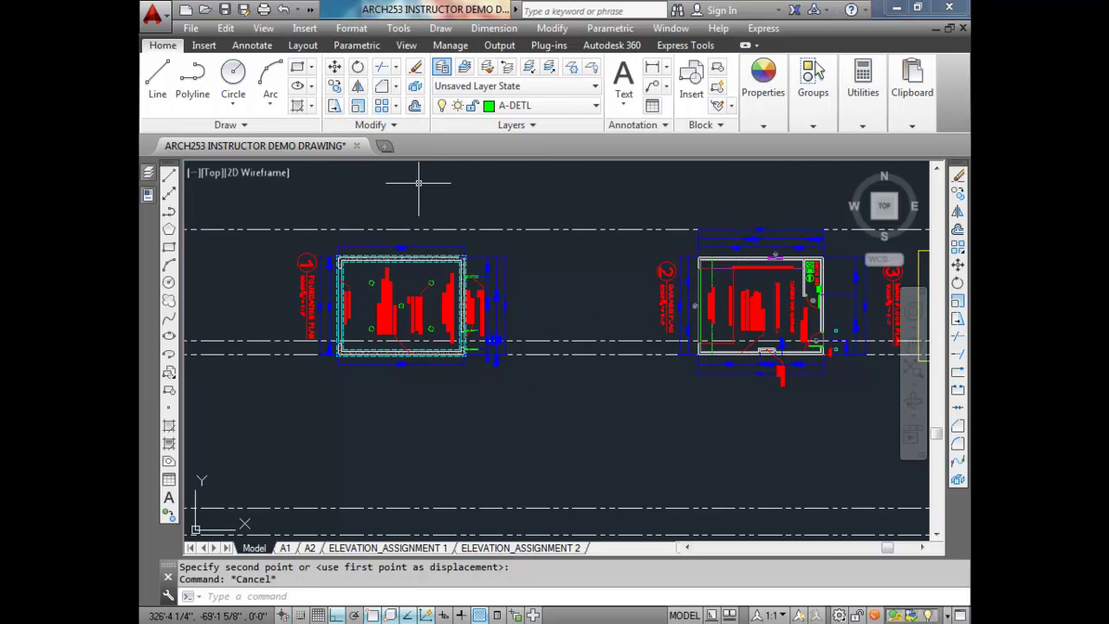
click(465, 67)
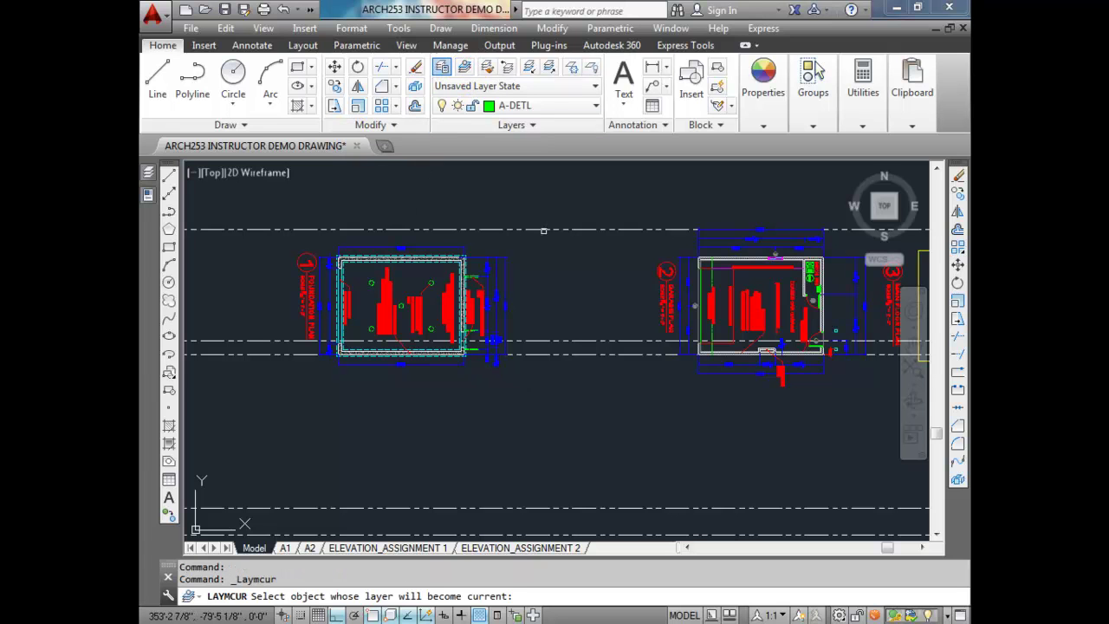
Step: Make the dashed line's layer A-ANNO-NPLT current and drop vertical xlines through the plan's two wall corners
click(541, 231)
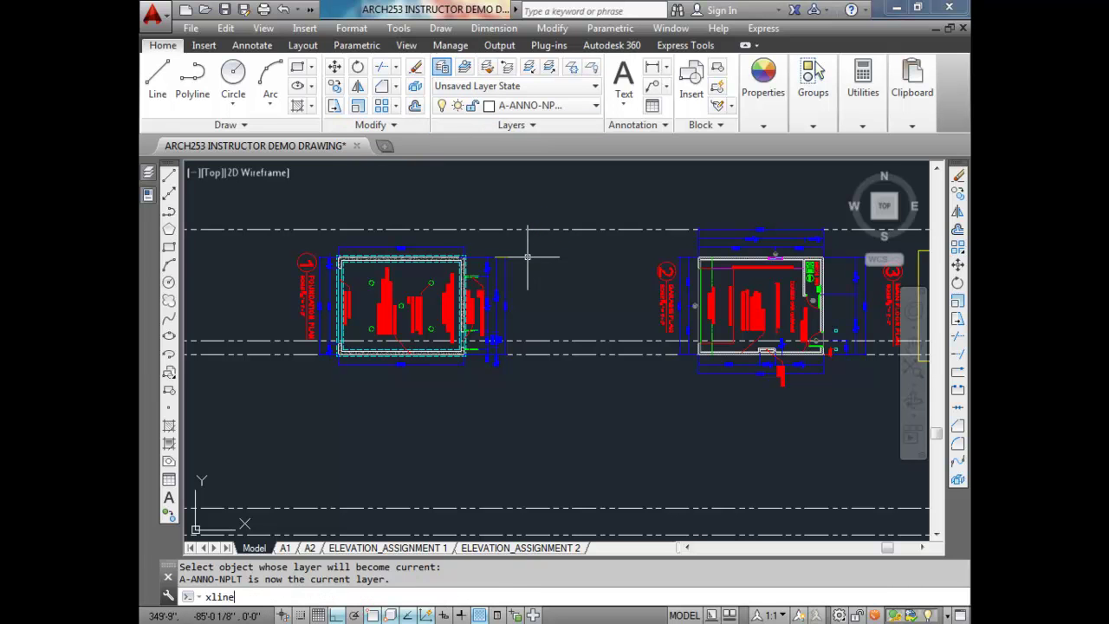
key(Return)
text(v)
key(Return)
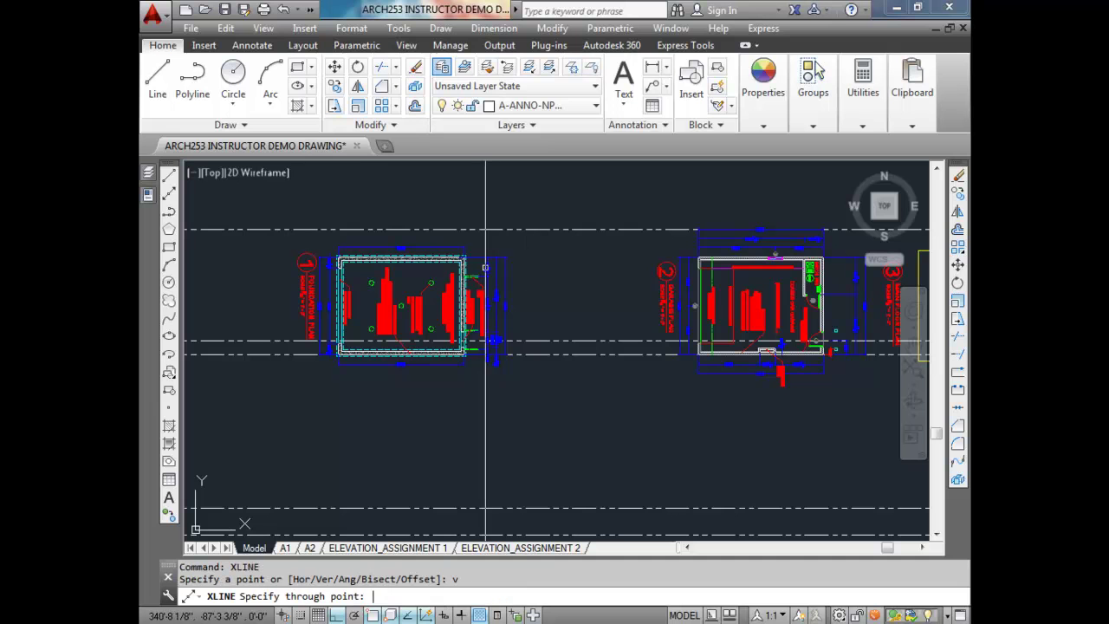
scroll(346, 357, up, 6)
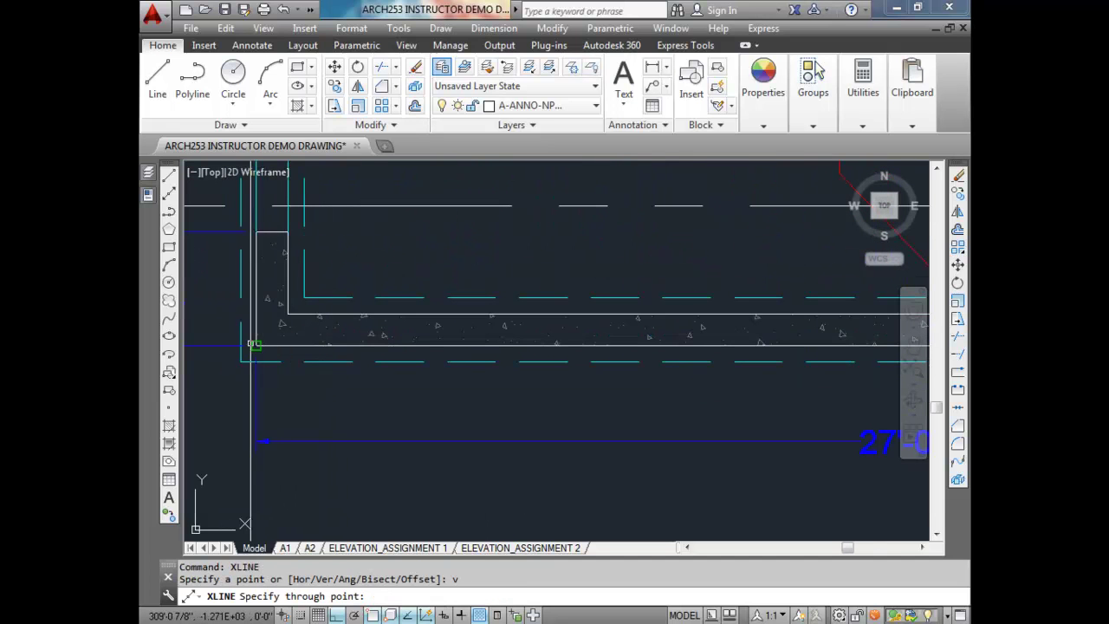
click(254, 344)
scroll(255, 344, down, 5)
scroll(565, 350, up, 1)
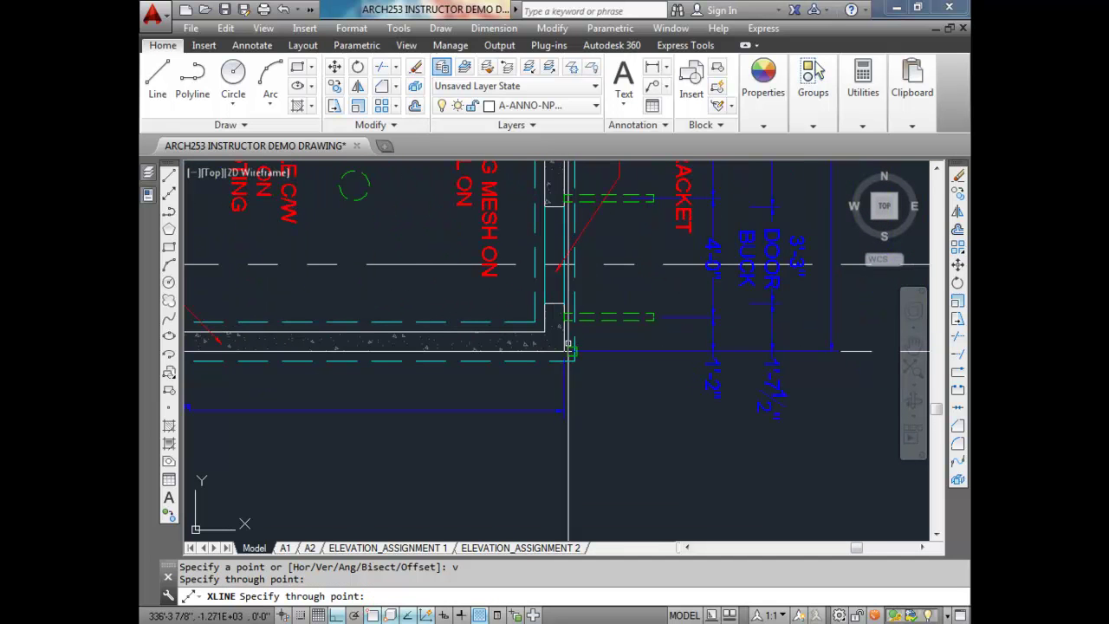
click(564, 352)
scroll(566, 349, down, 5)
Step: Add vertical construction lines through both garage corners, the main floor corner and the stair corner
middle_drag(654, 344, 390, 303)
scroll(535, 299, up, 5)
click(535, 295)
scroll(536, 295, down, 5)
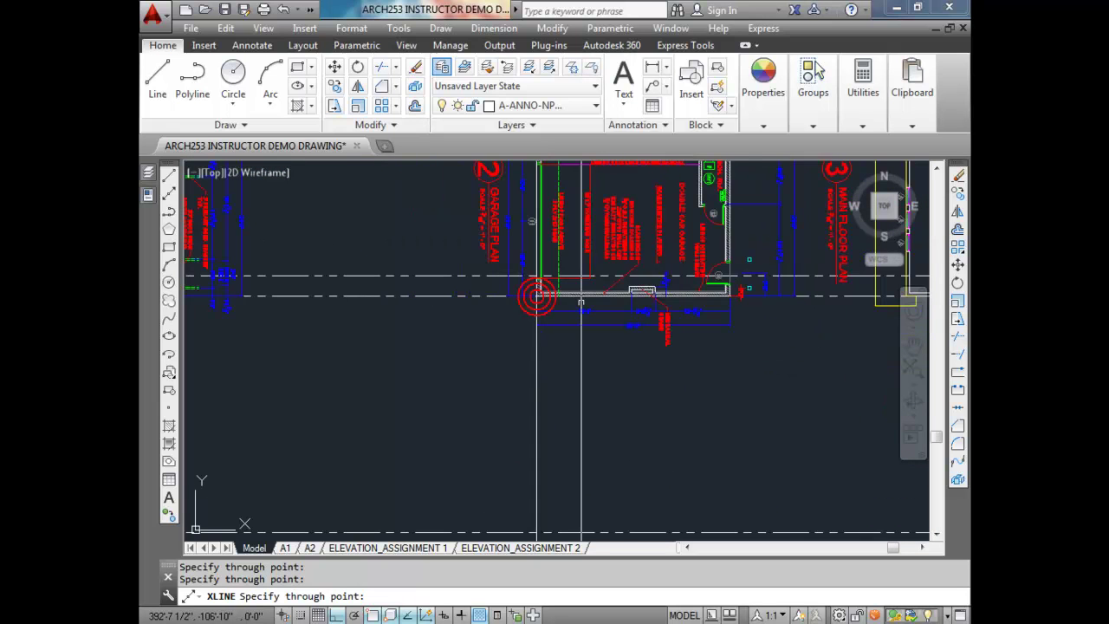
scroll(745, 290, up, 5)
click(612, 273)
scroll(598, 286, down, 5)
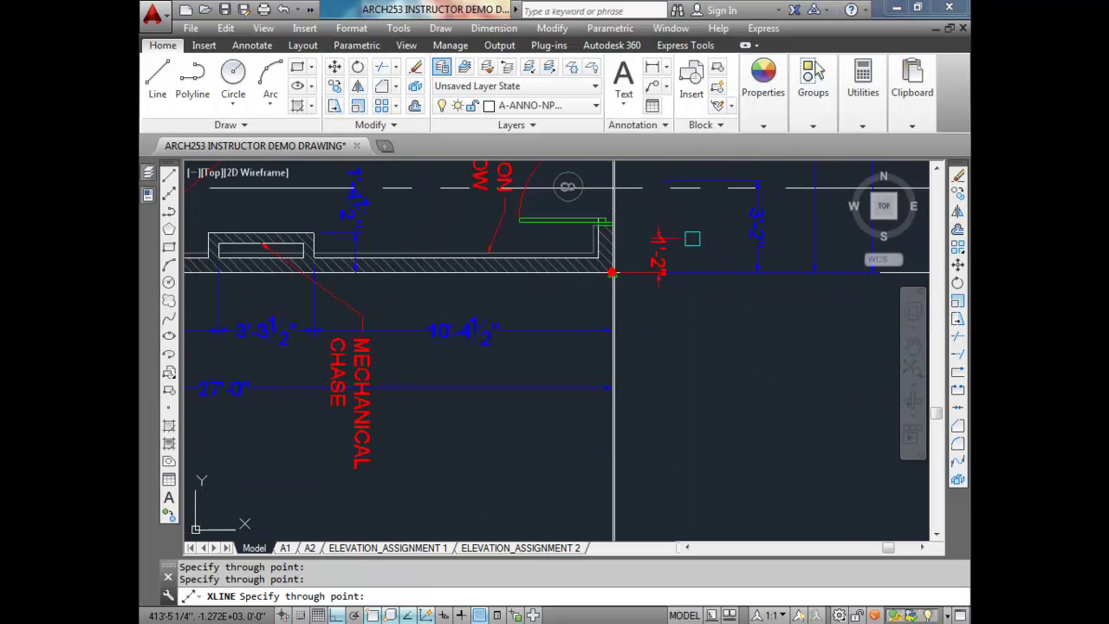
scroll(471, 286, up, 5)
click(471, 285)
click(742, 284)
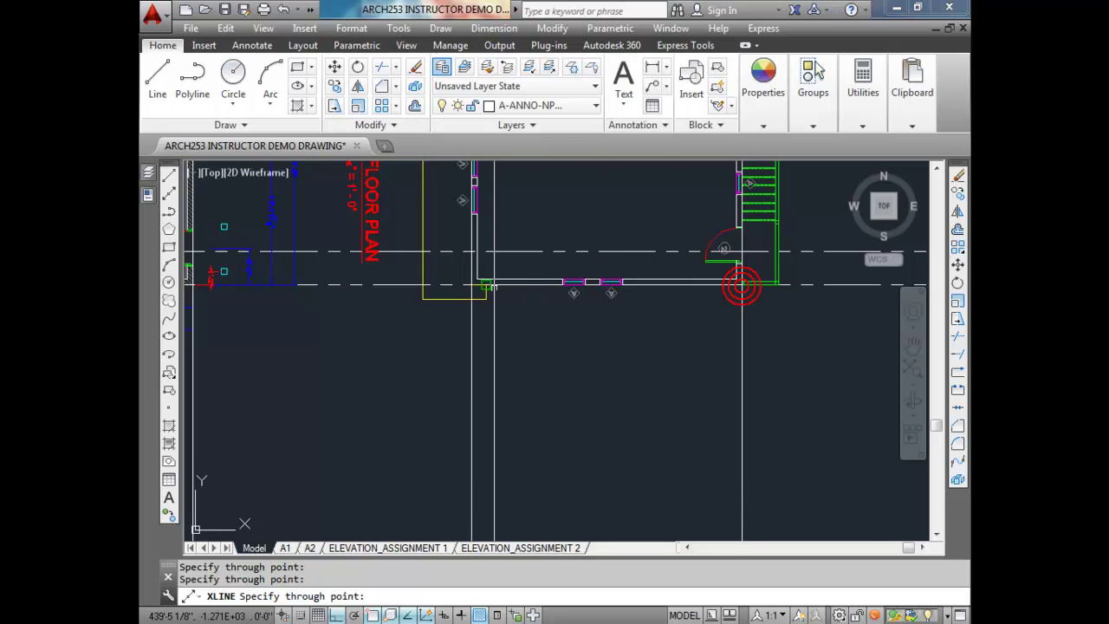
key(Escape)
scroll(422, 294, down, 2)
scroll(557, 314, down, 3)
Step: Window-select the green house elevation
middle_drag(352, 314, 438, 315)
scroll(438, 308, up, 2)
scroll(444, 316, down, 2)
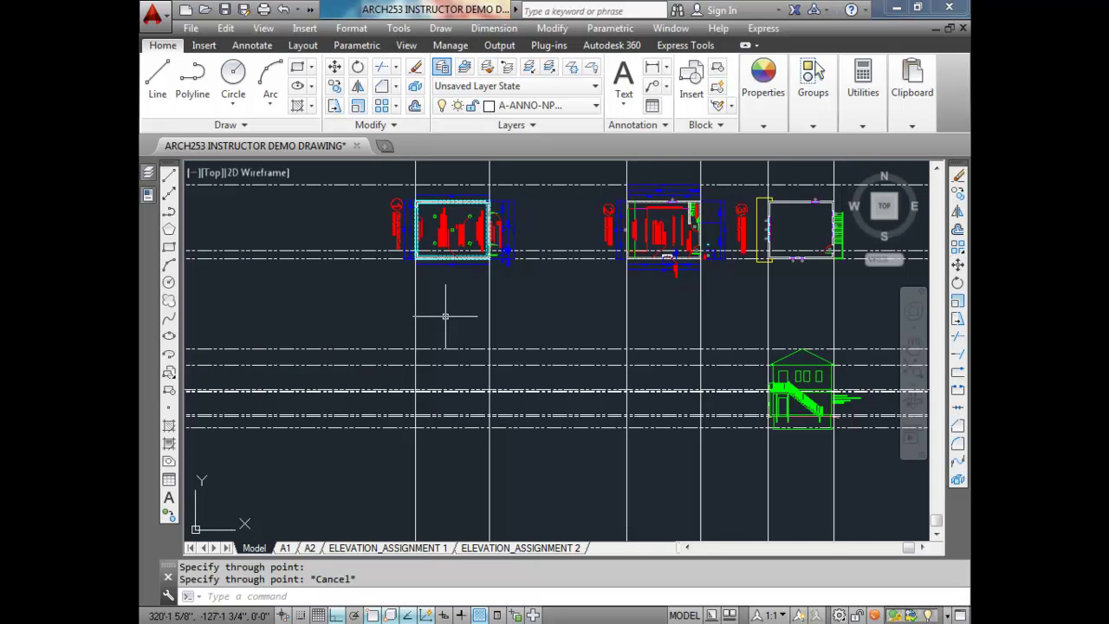
middle_drag(679, 345, 396, 254)
click(440, 232)
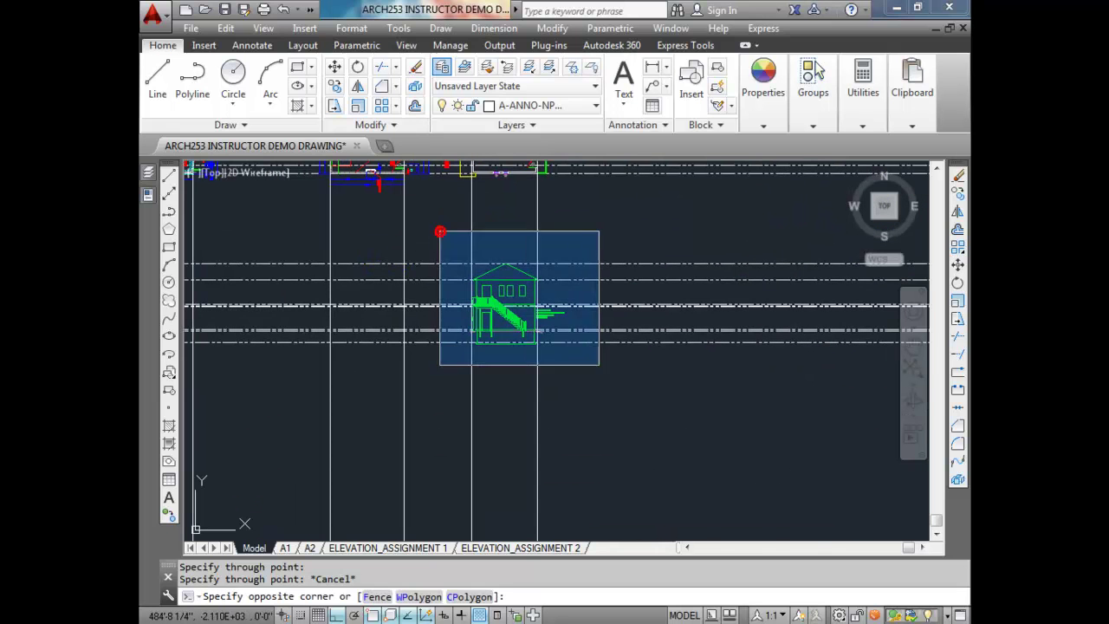
click(597, 364)
click(334, 67)
Step: Slide the green elevation right so it sits beneath its floor plan
click(573, 233)
click(735, 233)
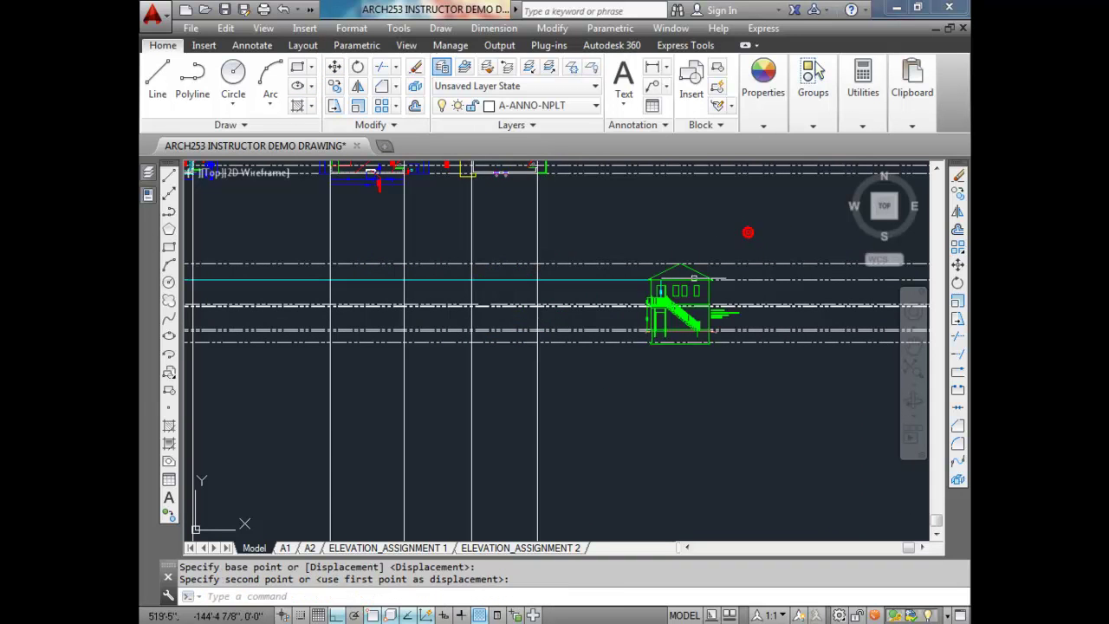
scroll(675, 294, down, 2)
key(Escape)
key(Escape)
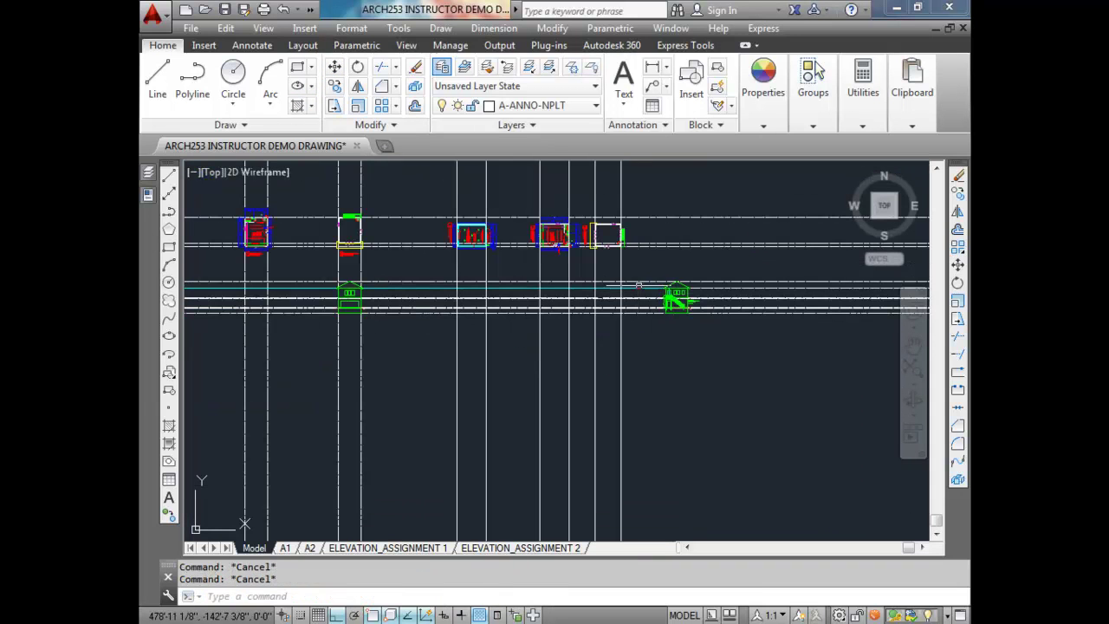
Step: Delete the stray cyan level line and pan over to the level markers
click(631, 277)
middle_drag(624, 283, 795, 295)
key(Delete)
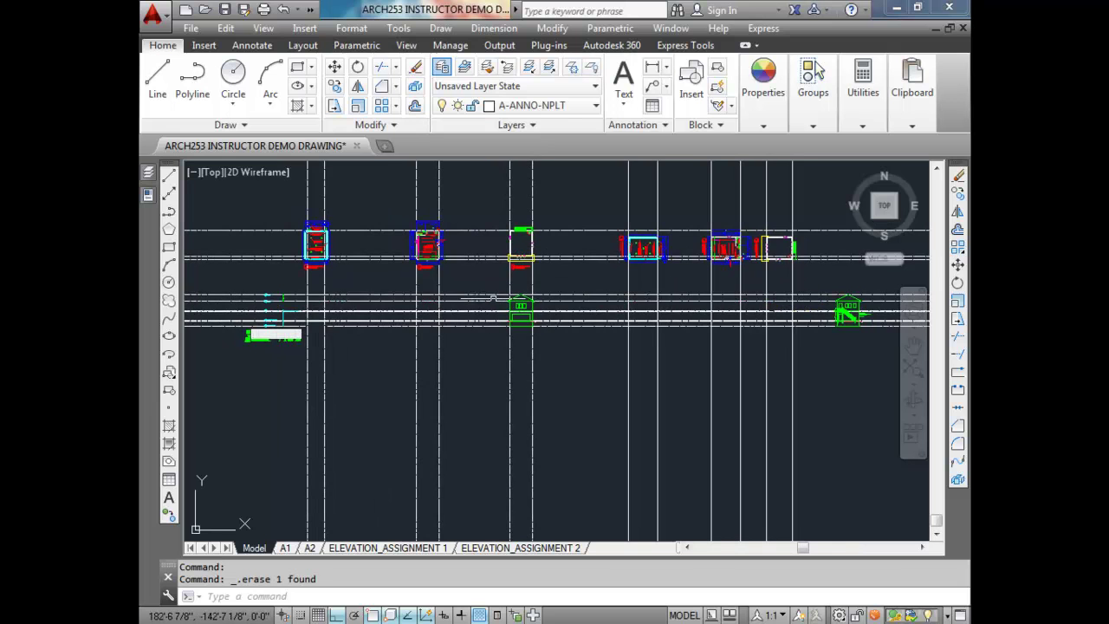
scroll(568, 297, up, 8)
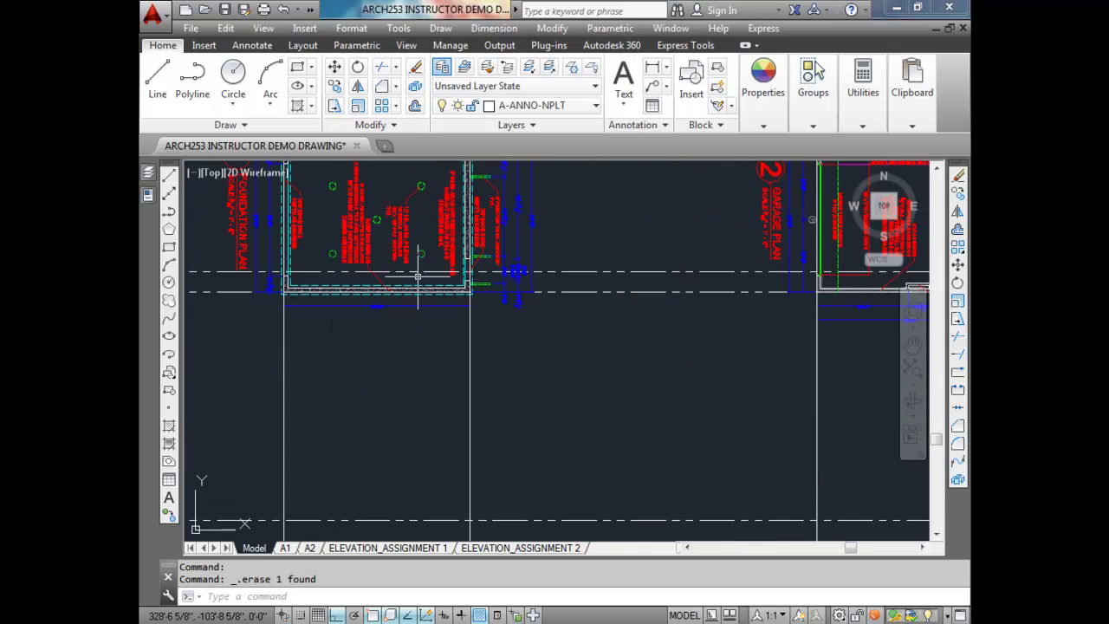
mouse_move(408, 303)
middle_down()
mouse_move(465, 346)
mouse_move(507, 216)
middle_up()
scroll(450, 395, down, 3)
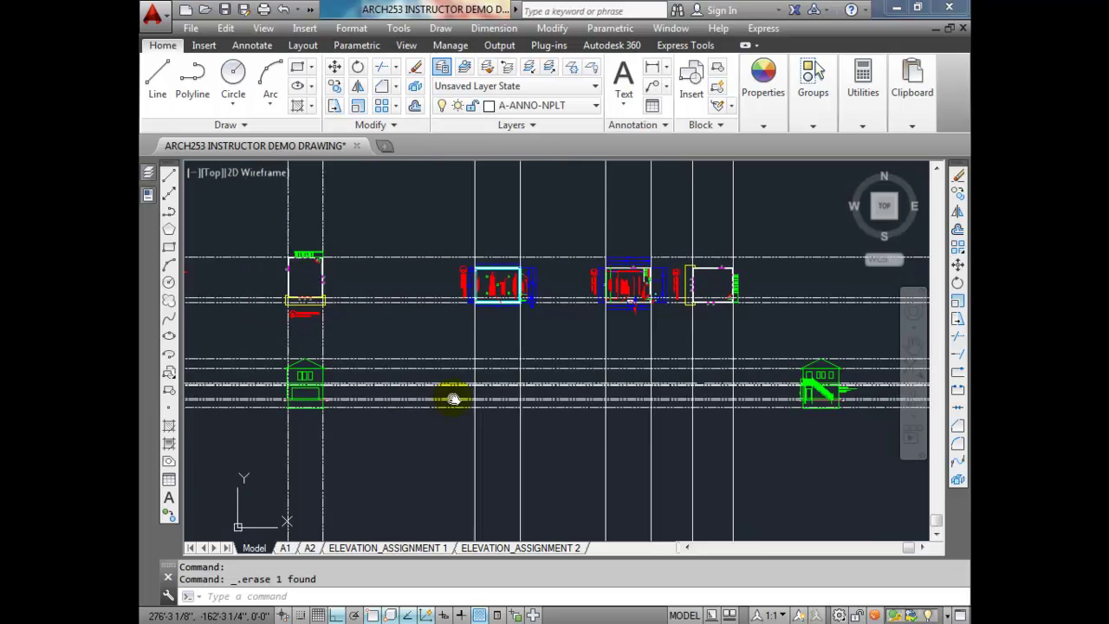
middle_drag(713, 390, 819, 394)
scroll(298, 396, up, 2)
scroll(297, 396, up, 1)
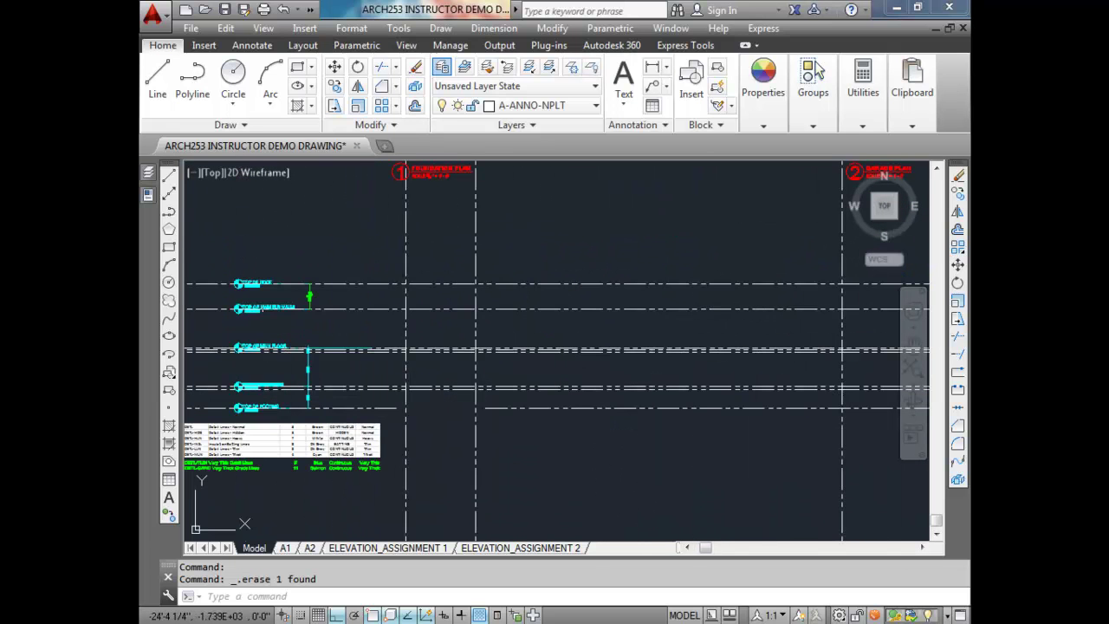
Step: Copy the five level markers, TOP OF ROOF to TOP OF FOOTING, beside the house elevation
click(218, 265)
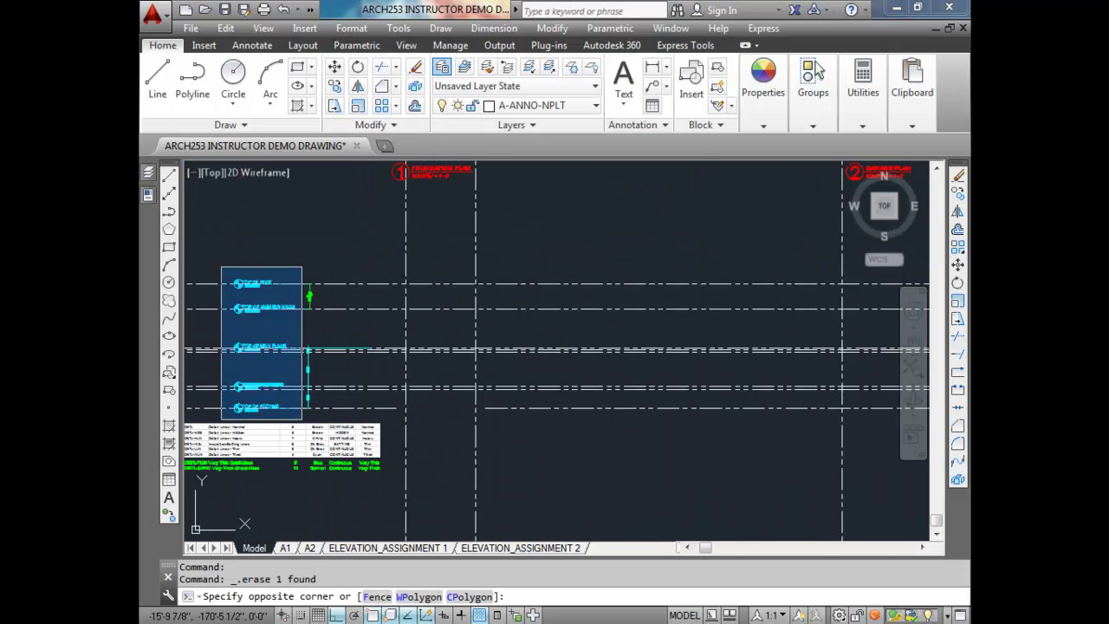
click(300, 419)
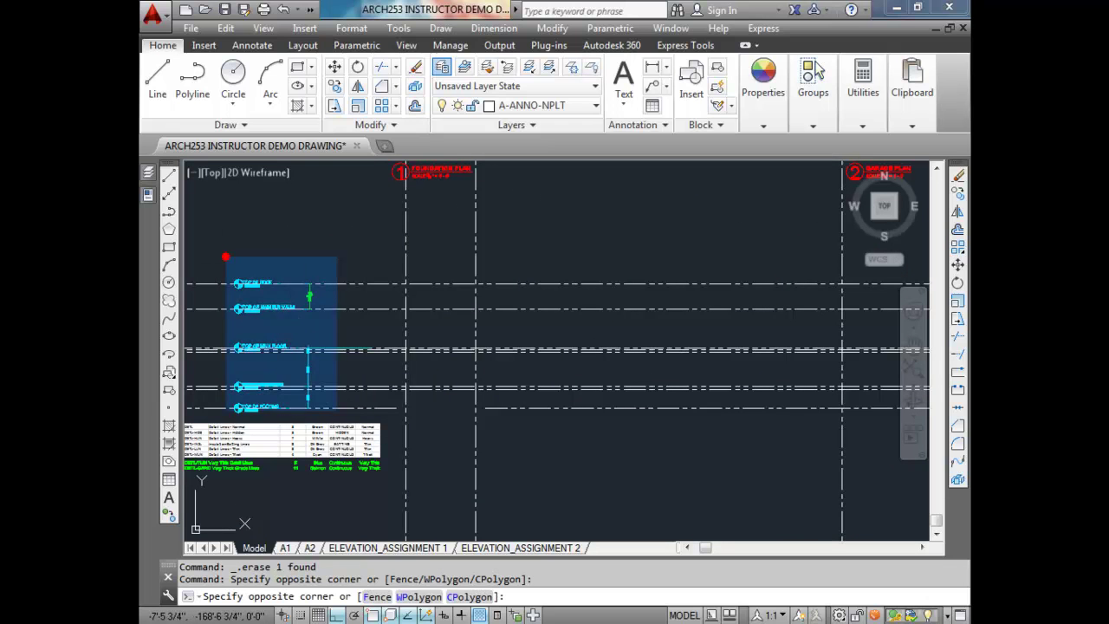
click(385, 449)
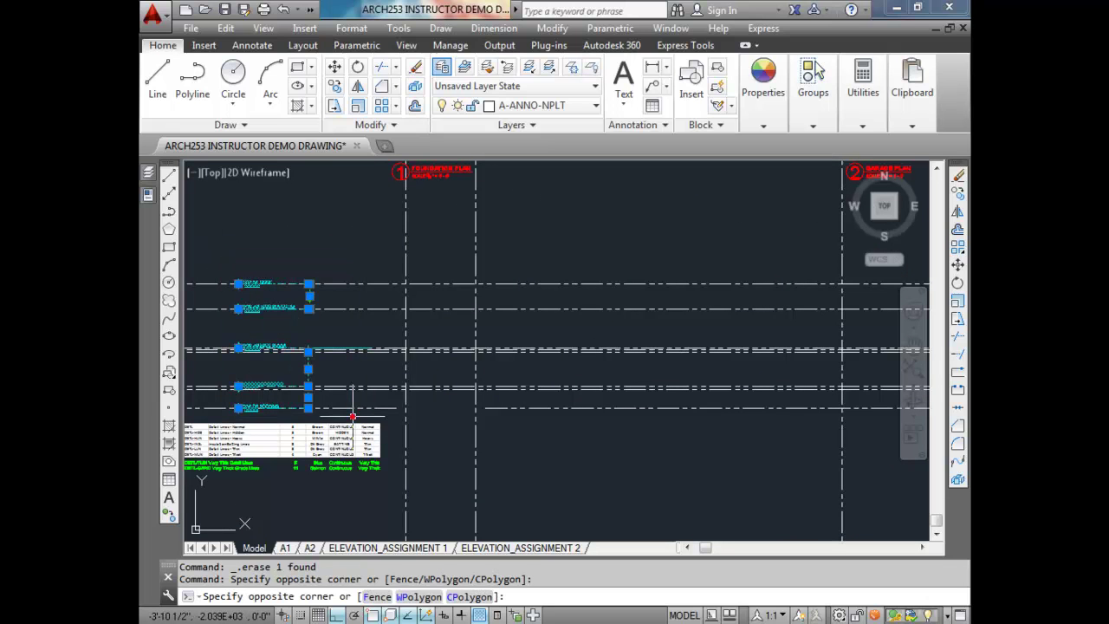
click(333, 86)
click(405, 282)
scroll(404, 282, down, 5)
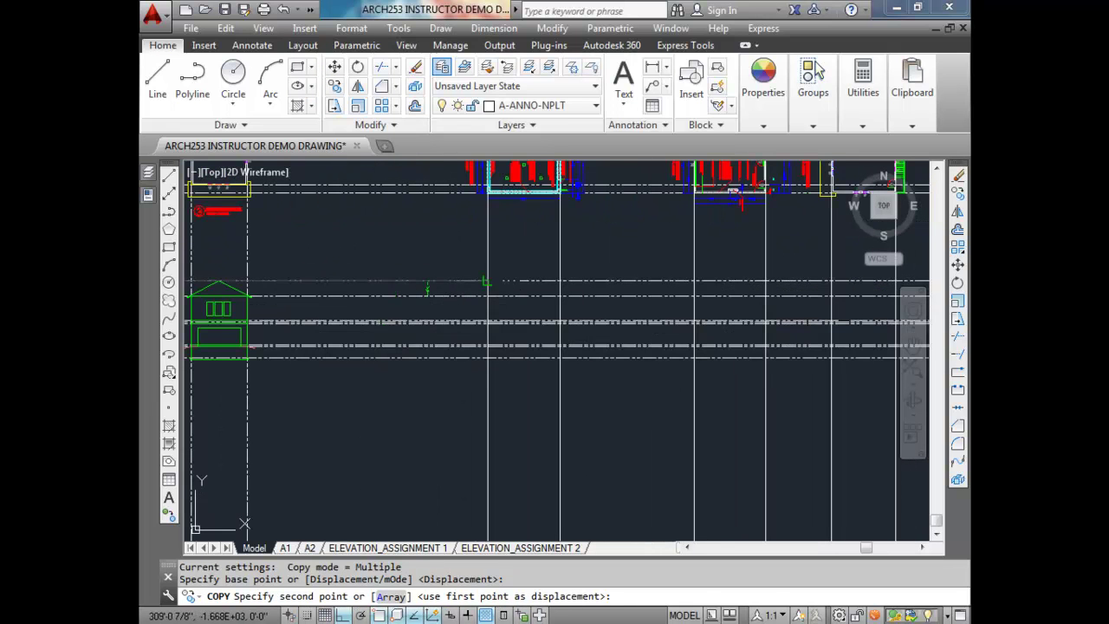
click(485, 281)
key(Escape)
scroll(429, 306, up, 4)
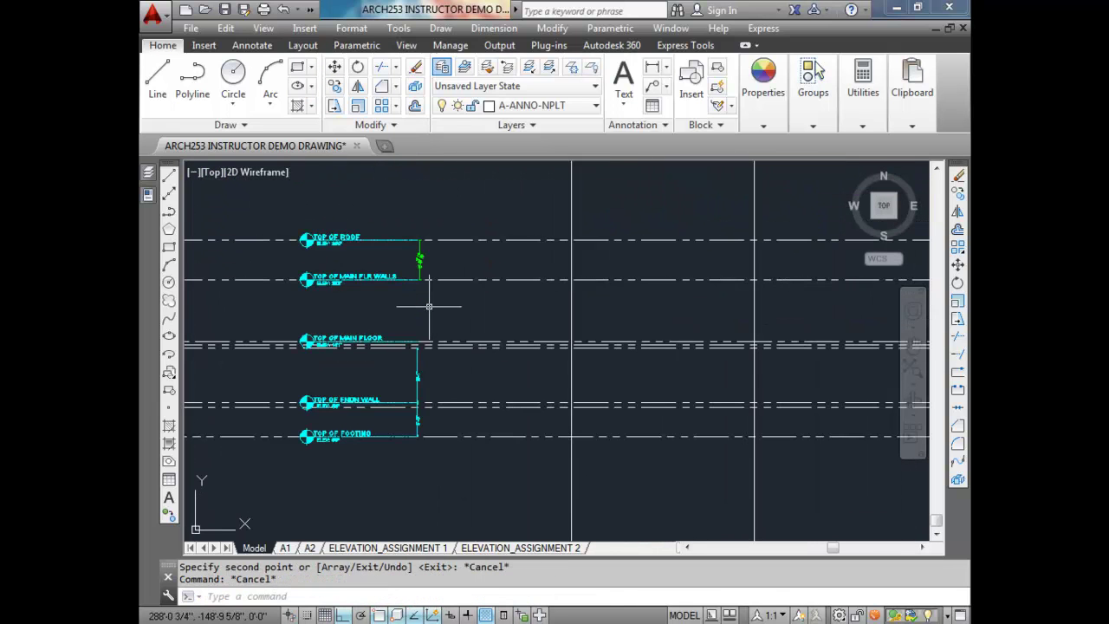
middle_drag(452, 301, 328, 252)
scroll(439, 403, down, 5)
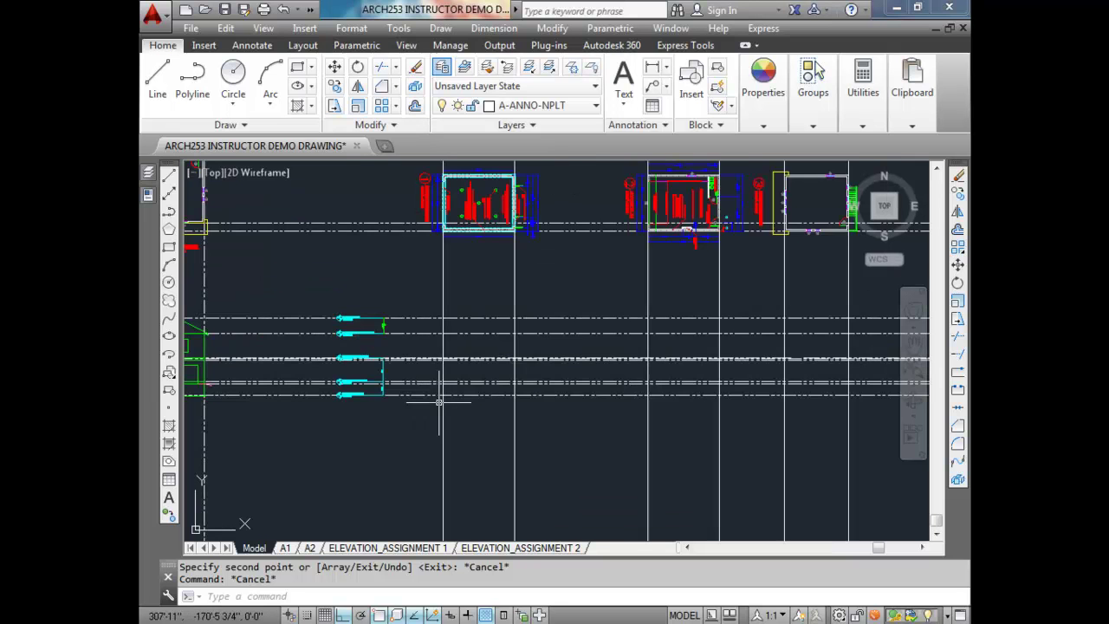
scroll(377, 396, up, 4)
middle_drag(351, 385, 487, 368)
scroll(420, 372, up, 2)
middle_drag(371, 374, 400, 346)
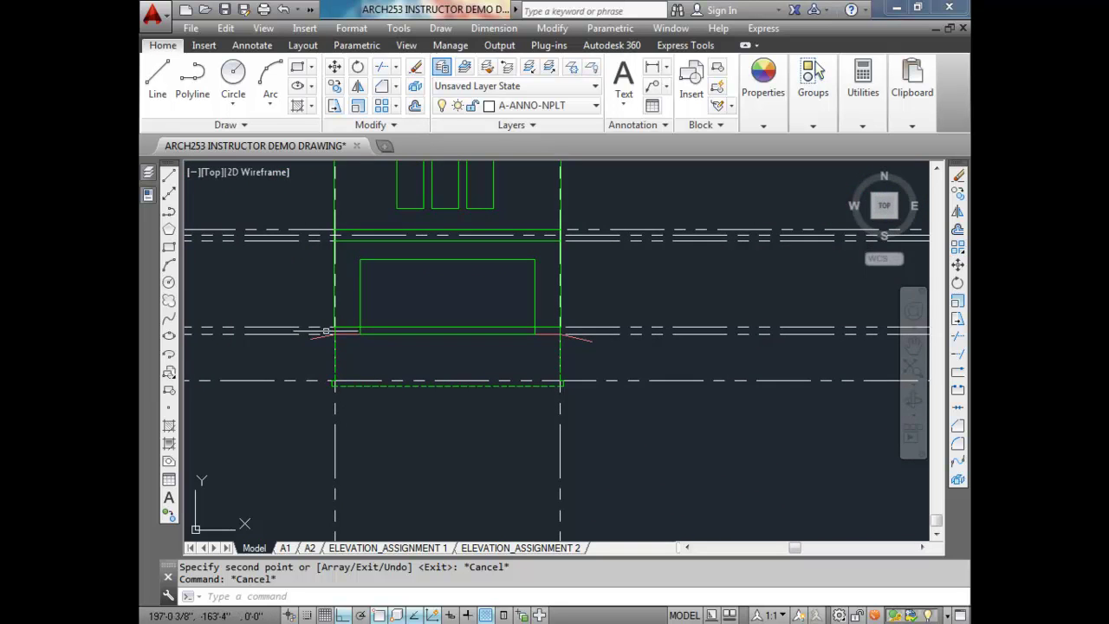
Step: Copy the foundation wall, footing and grade lines to the right of the level markers
click(297, 318)
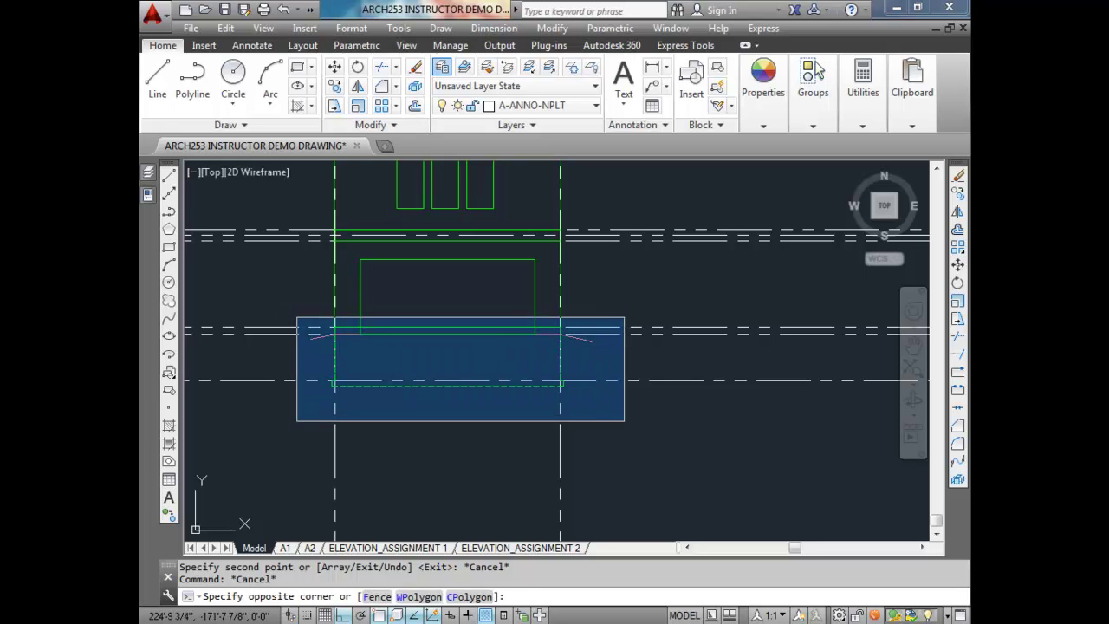
click(623, 419)
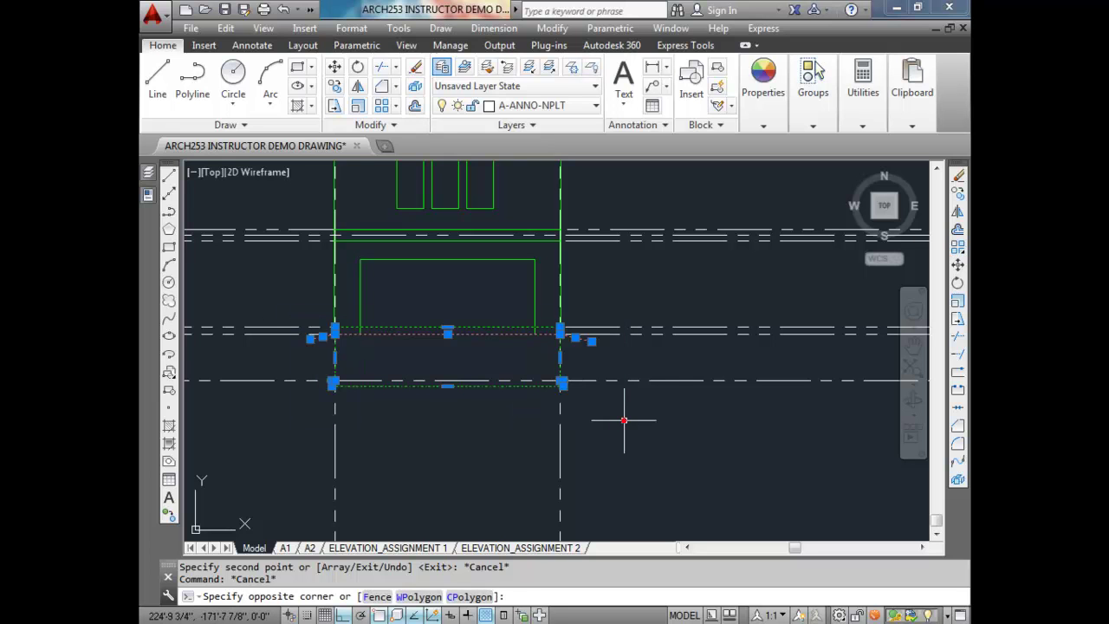
click(333, 87)
middle_drag(554, 346, 544, 395)
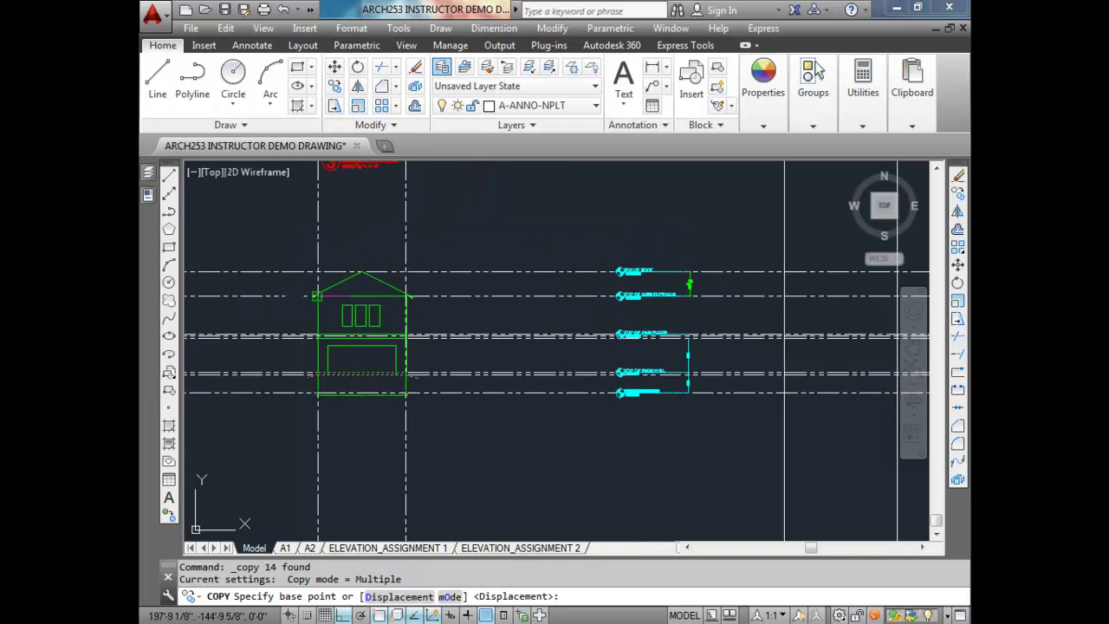
click(318, 271)
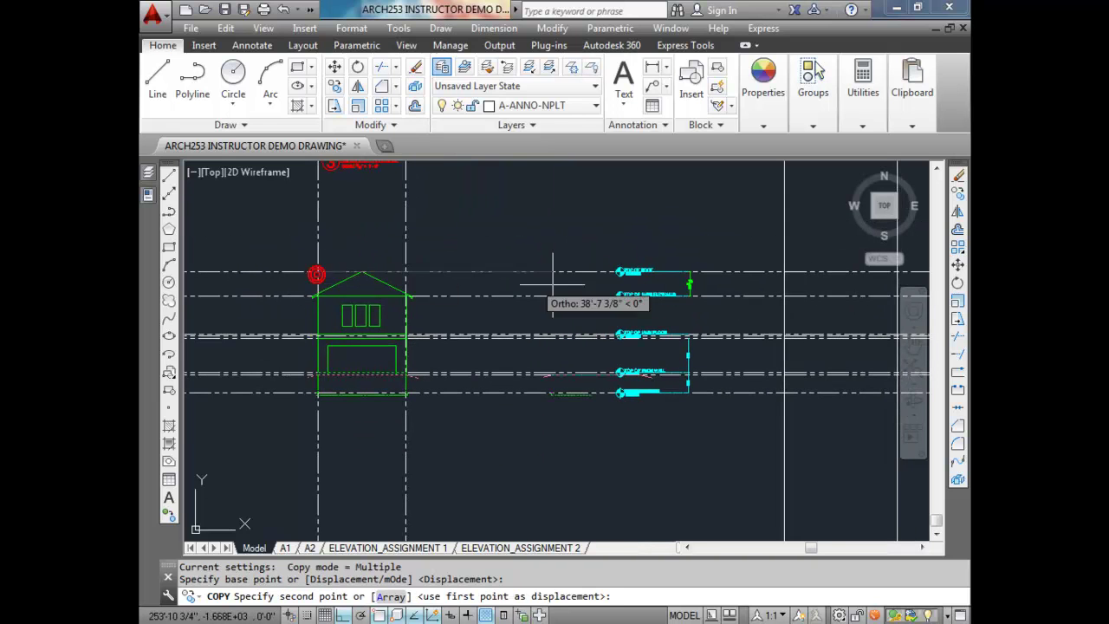
click(784, 272)
key(Escape)
scroll(768, 321, up, 3)
middle_drag(768, 321, 569, 321)
Step: Start stretching the copied foundation with a crossing window, then cancel the stretch
click(336, 104)
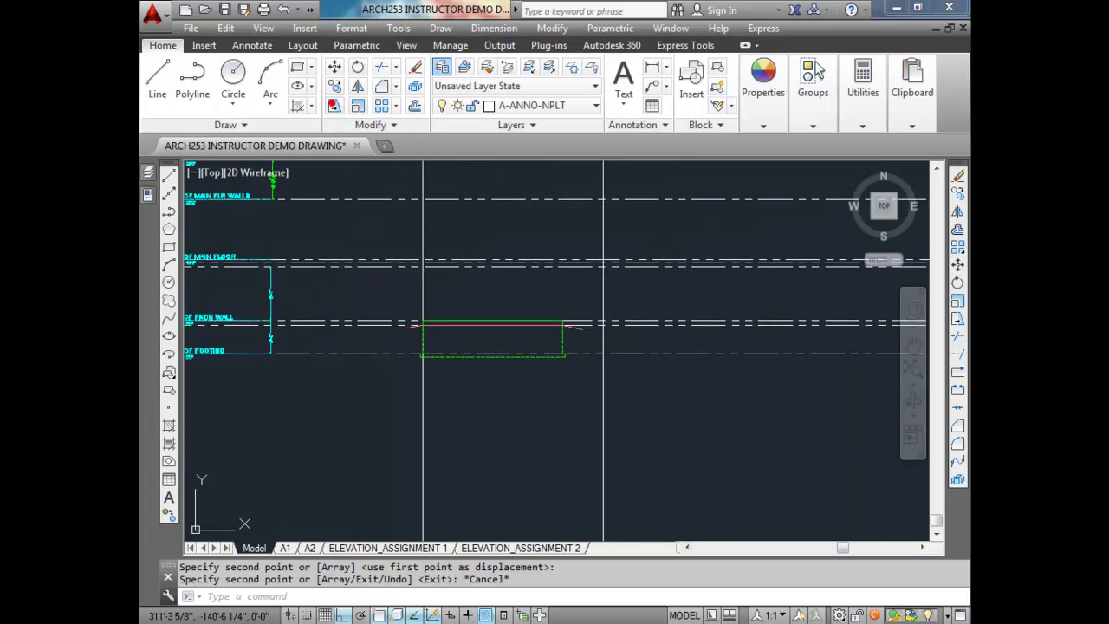
click(581, 371)
click(548, 305)
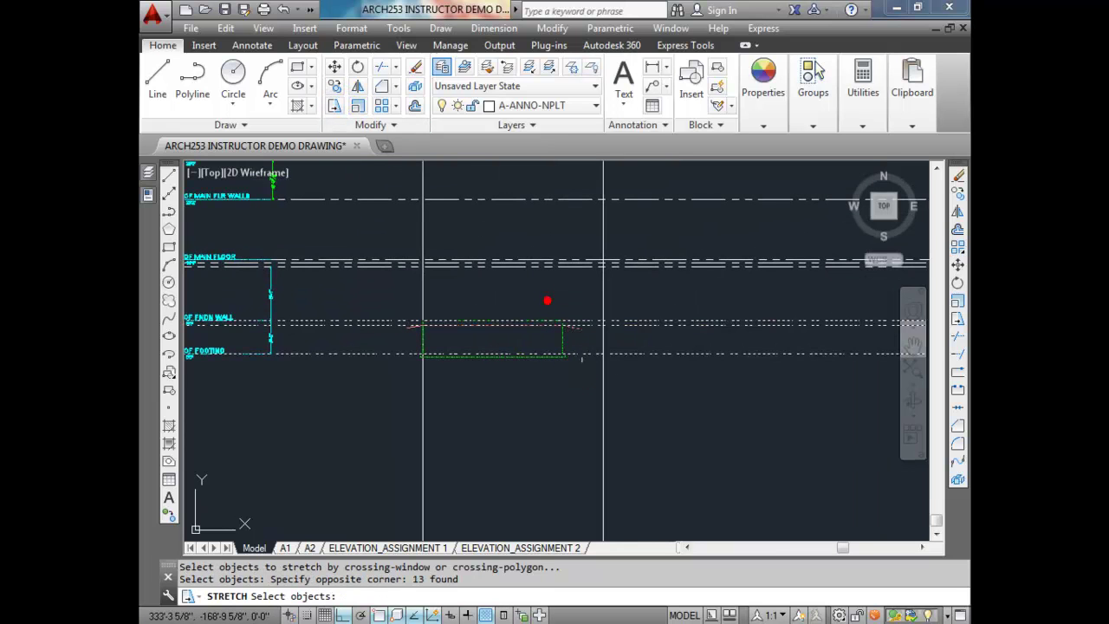
scroll(548, 305, up, 2)
key(Return)
click(527, 341)
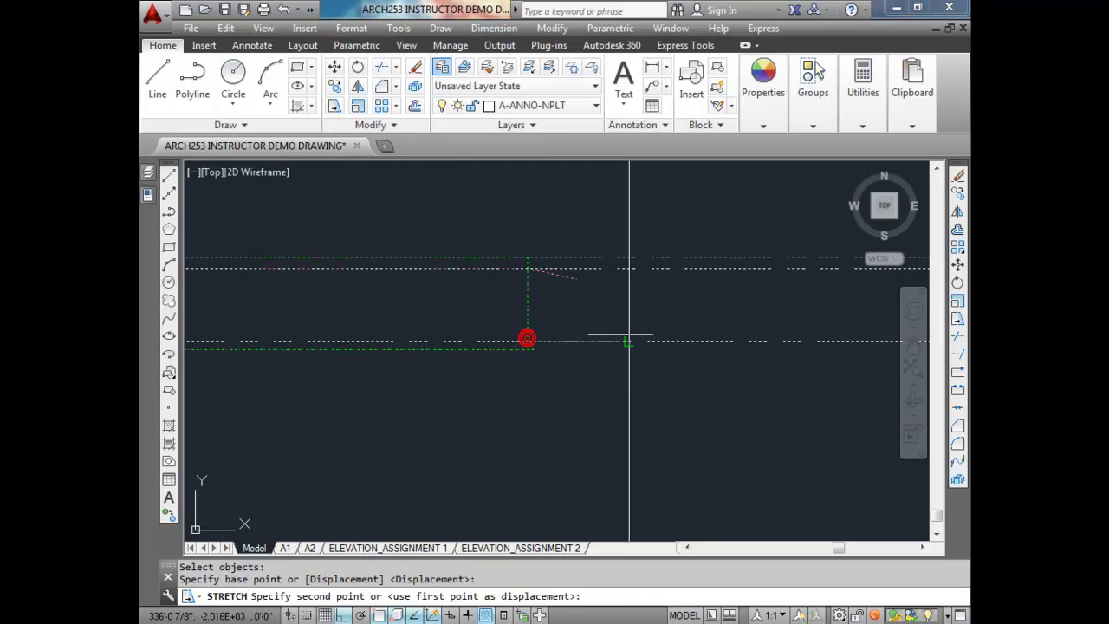
key(Escape)
key(Escape)
scroll(459, 312, down, 3)
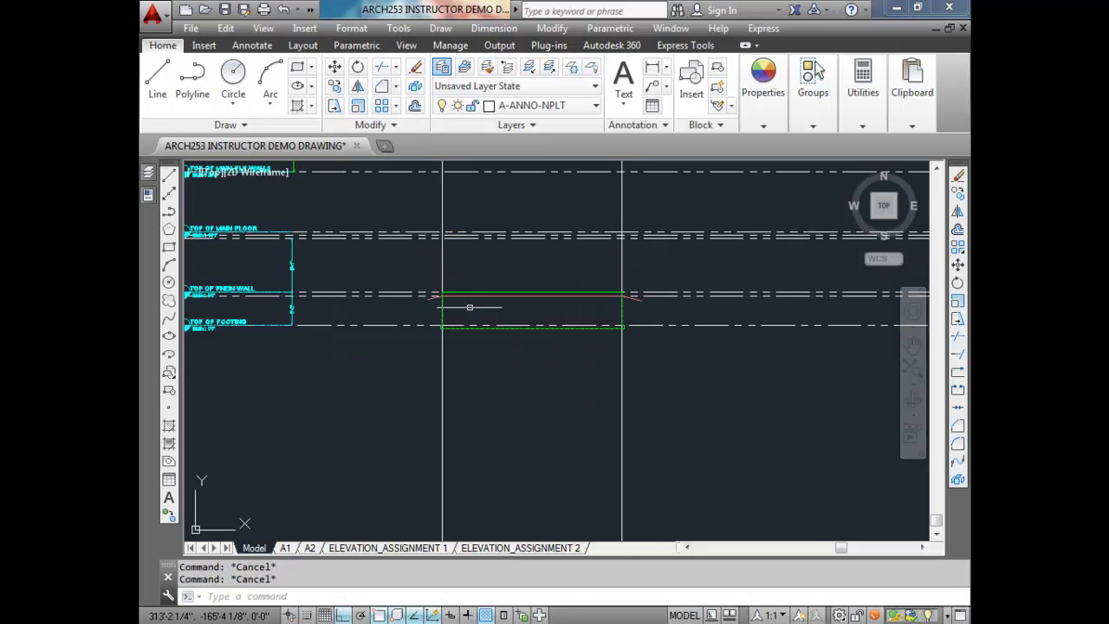
scroll(580, 330, up, 2)
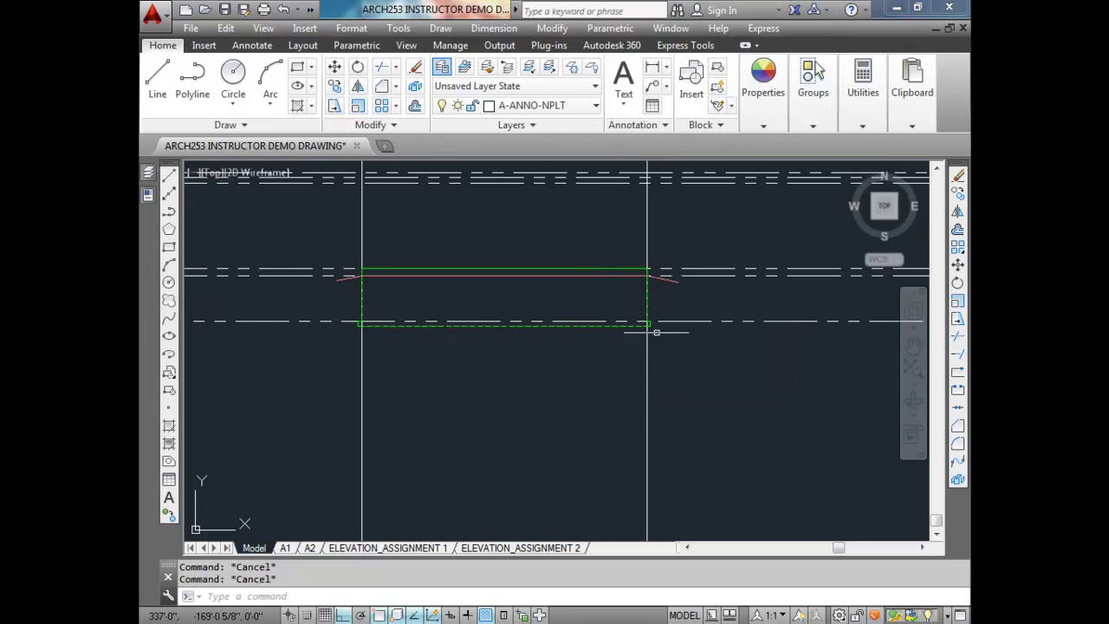
mouse_move(488, 297)
middle_down()
mouse_move(545, 384)
mouse_move(554, 371)
middle_up()
scroll(555, 370, down, 2)
scroll(555, 371, up, 2)
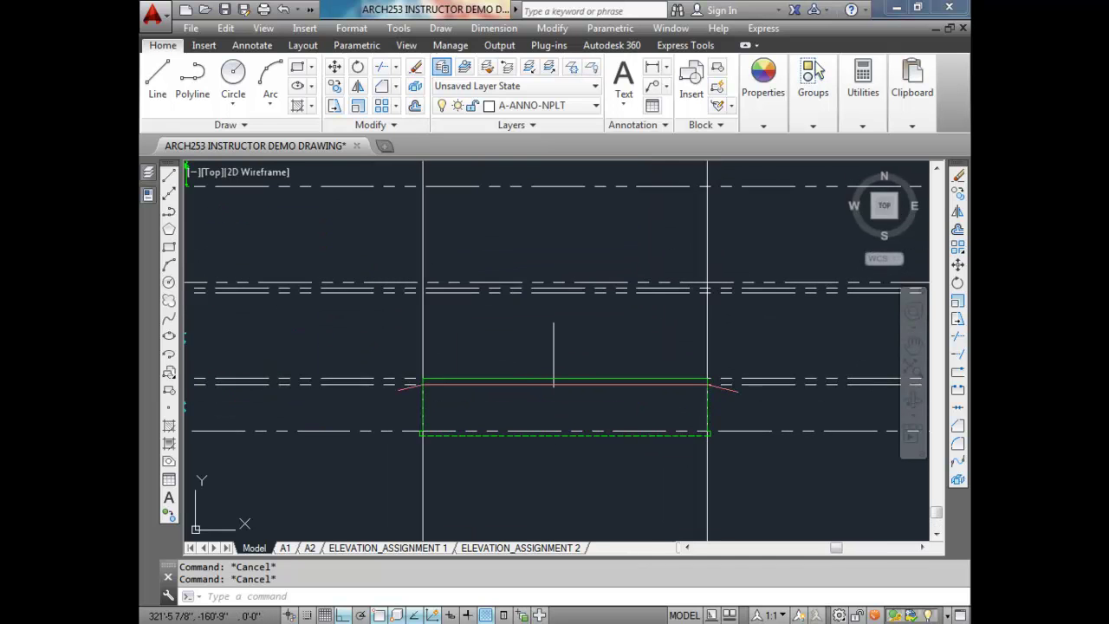
scroll(554, 357, down, 4)
mouse_move(524, 353)
middle_down()
mouse_move(656, 316)
mouse_move(737, 321)
middle_up()
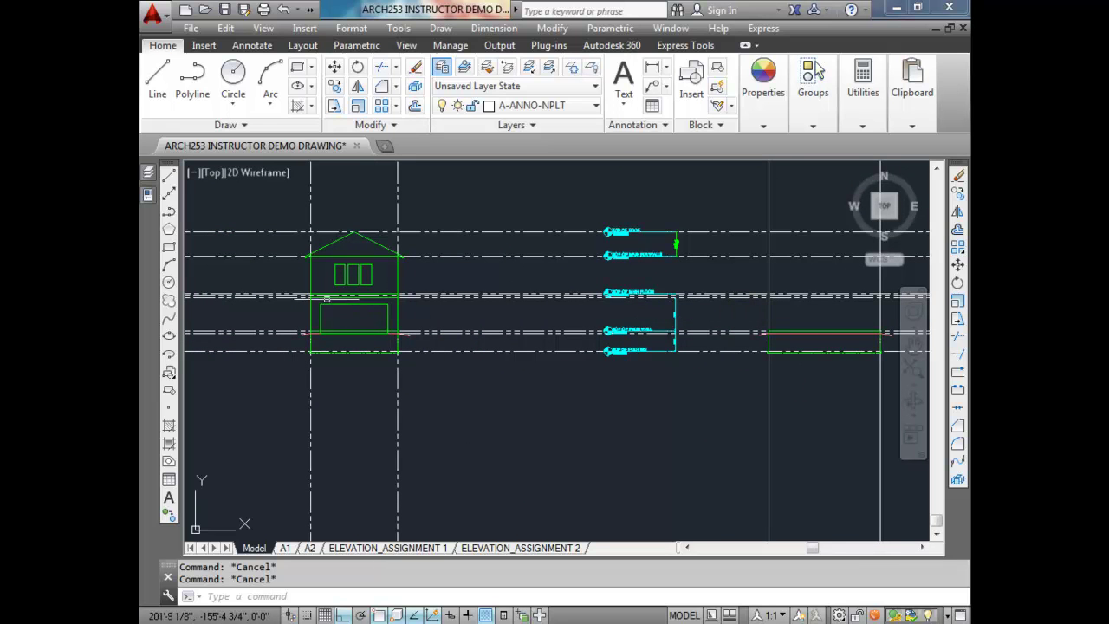
Step: Copy the selected wall outline from the house corner to sit above the foundation copy
scroll(311, 300, up, 4)
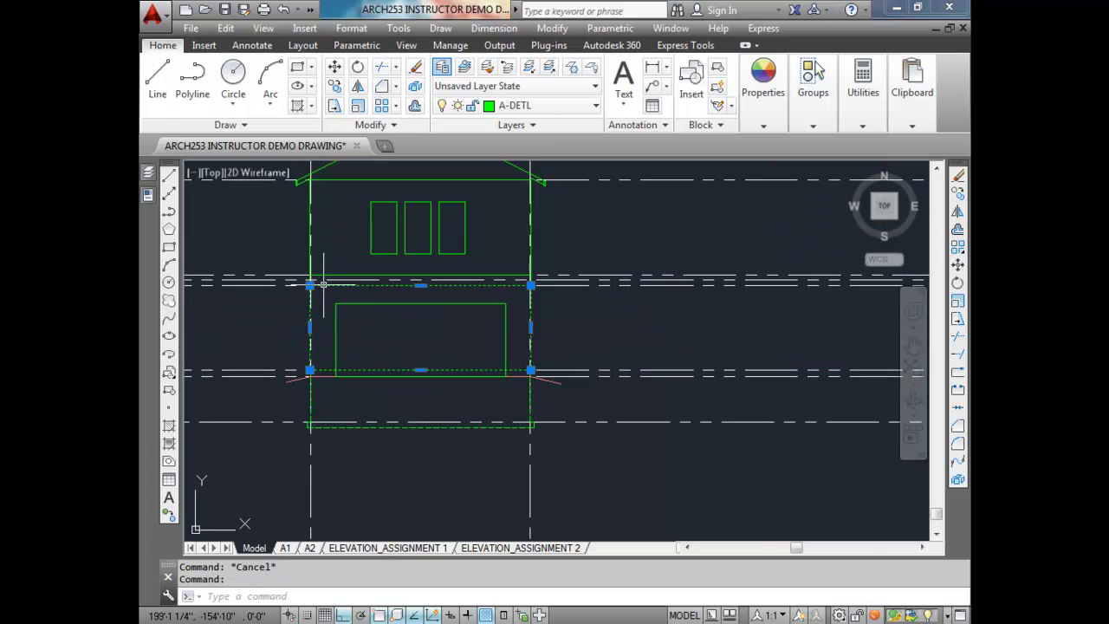
click(317, 275)
scroll(317, 279, up, 5)
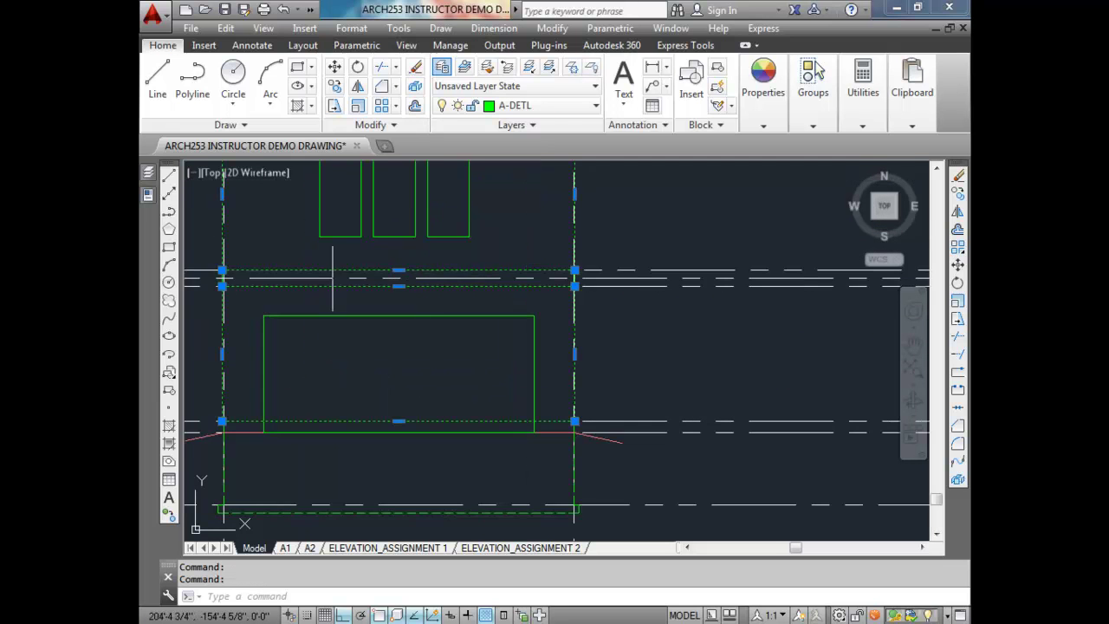
scroll(315, 277, down, 5)
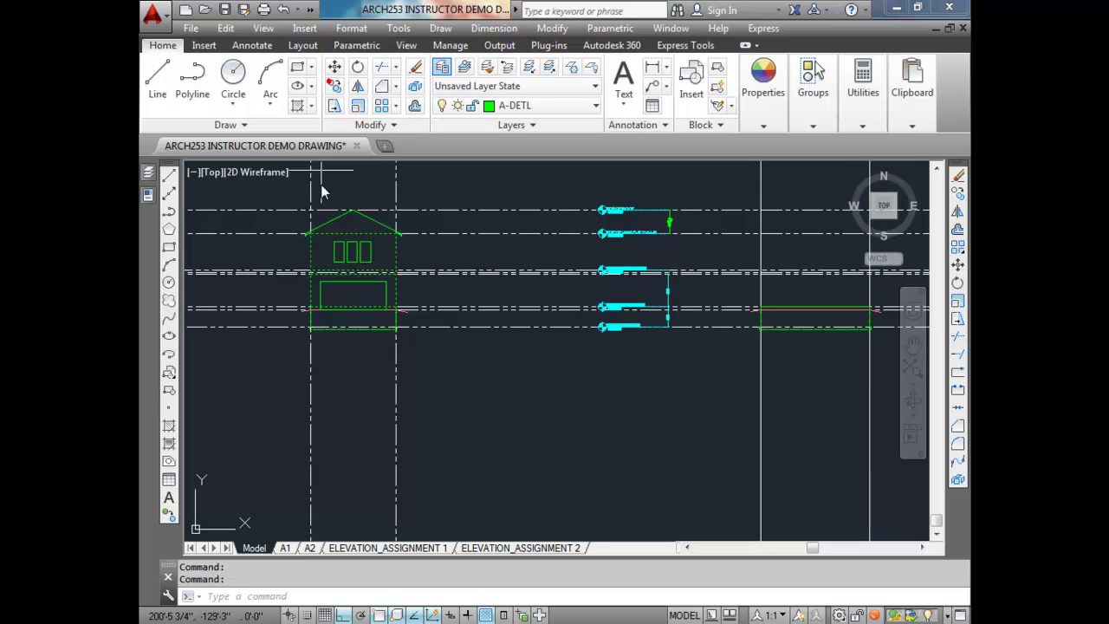
click(333, 86)
middle_drag(317, 187, 320, 248)
click(314, 295)
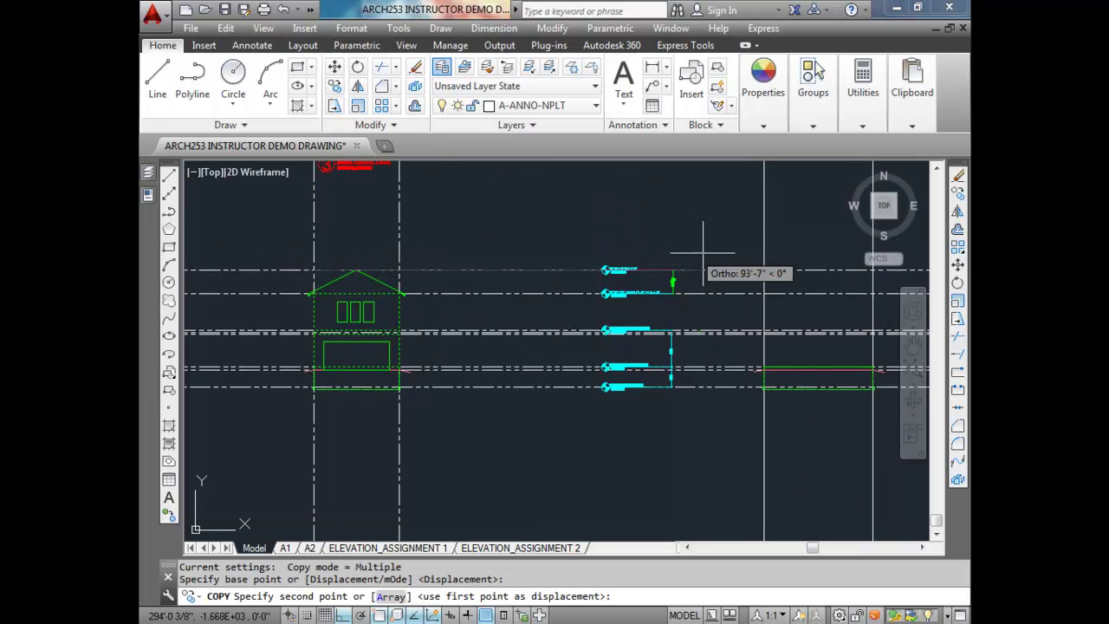
click(760, 265)
key(Escape)
Step: Stretch the copied wall rectangle's right side out to the wall line
middle_drag(791, 269, 502, 215)
scroll(558, 275, up, 4)
middle_drag(564, 277, 535, 297)
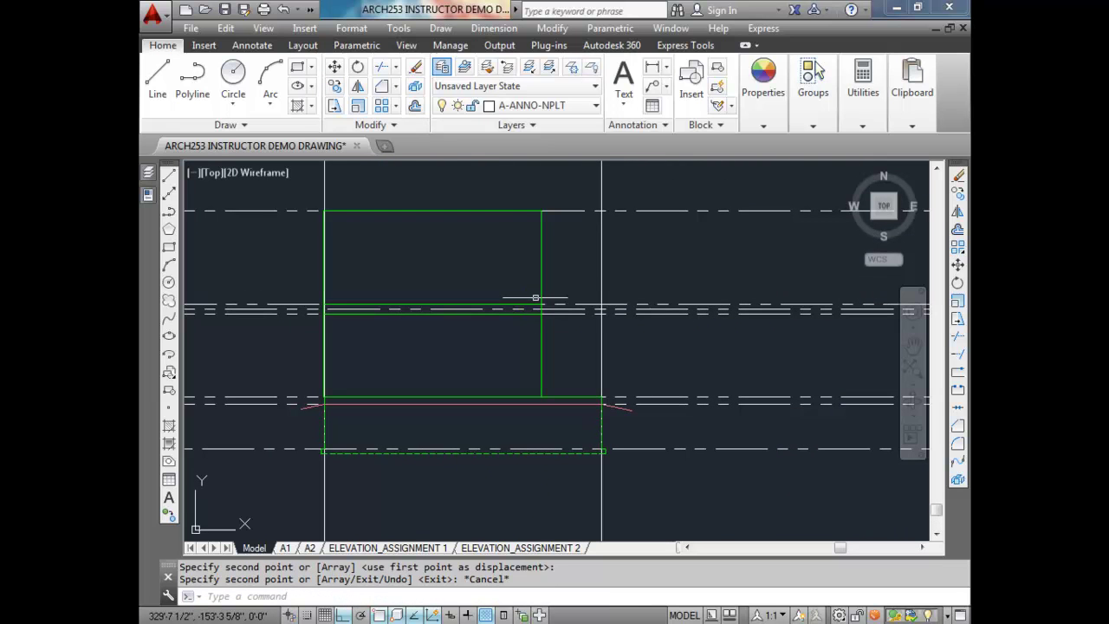
click(358, 106)
click(557, 427)
click(529, 197)
key(Return)
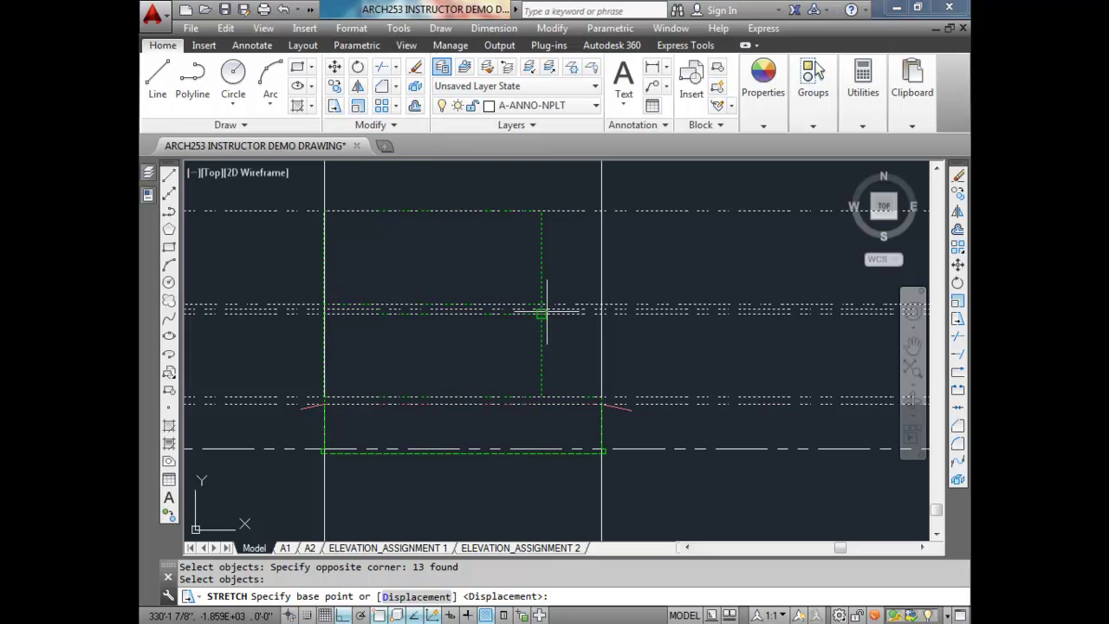
scroll(529, 305, up, 3)
click(529, 305)
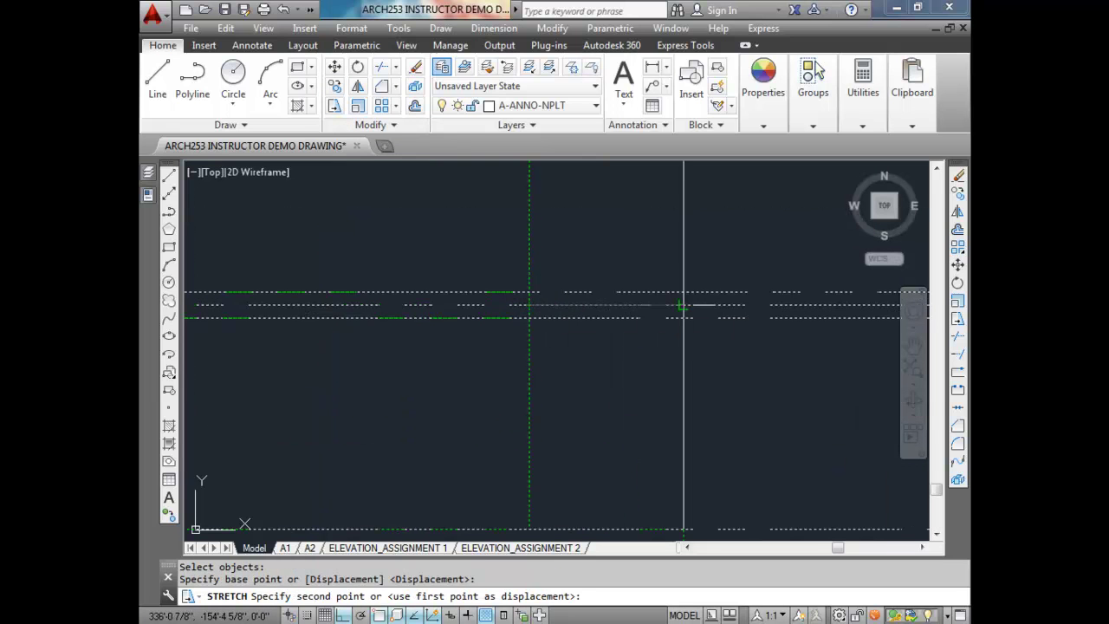
click(684, 305)
scroll(684, 305, down, 3)
scroll(648, 338, up, 2)
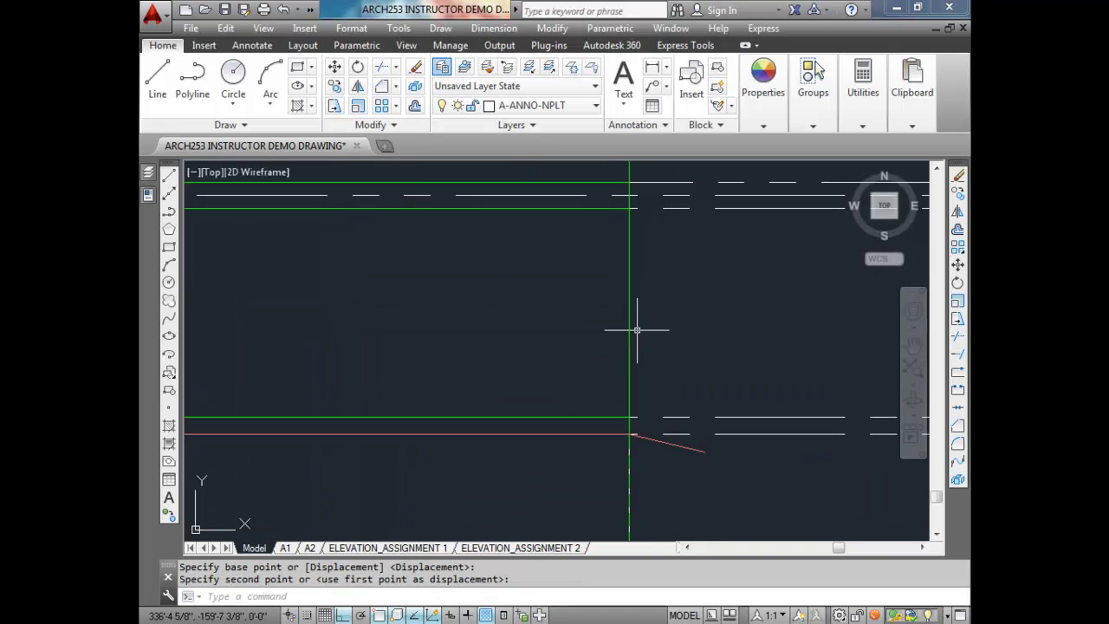
Step: Grip-stretch the copied rectangle's side by 1 unit
click(630, 318)
click(629, 312)
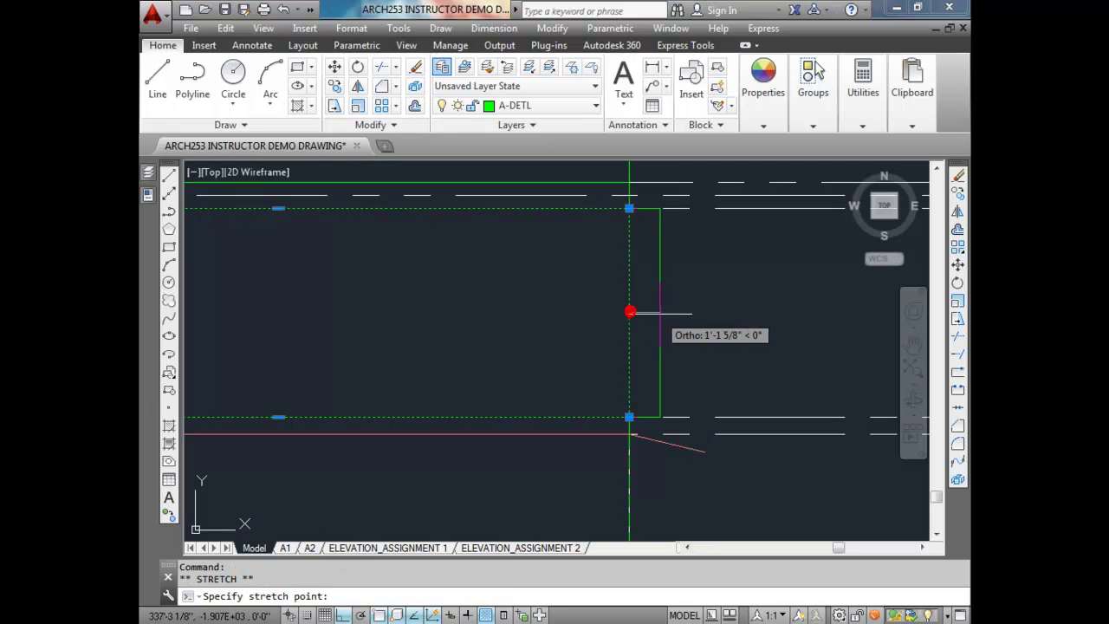
text(1)
key(Return)
Step: Grip-stretch the two dashed lines below by 1 unit
middle_drag(639, 267, 639, 460)
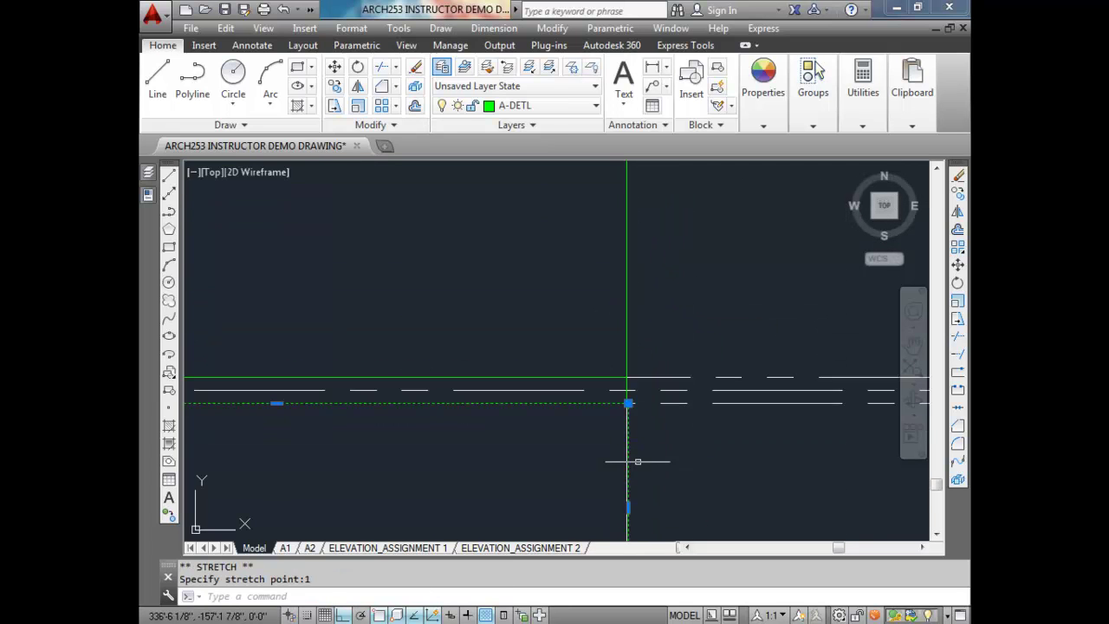
click(624, 378)
click(623, 337)
click(625, 402)
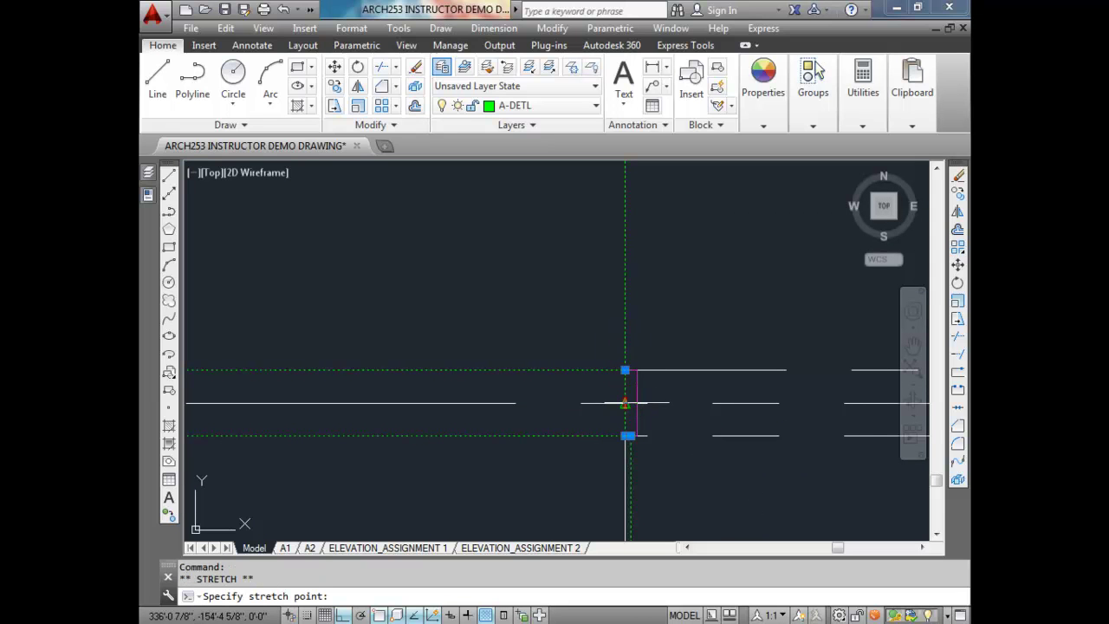
text(1)
key(Return)
scroll(592, 525, up, 3)
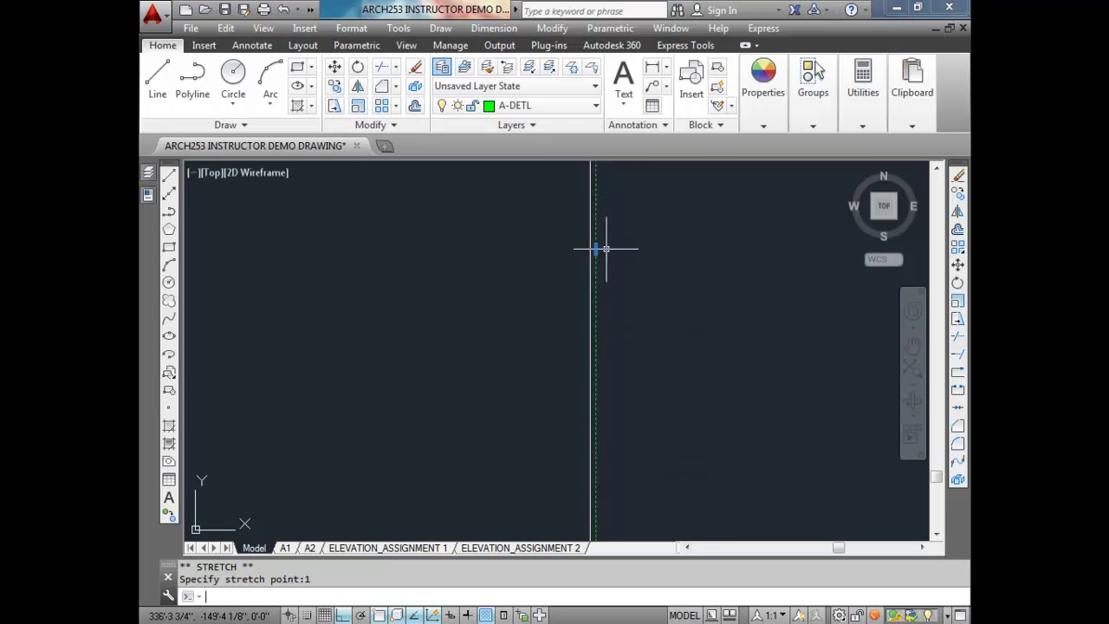
scroll(603, 251, down, 3)
key(Escape)
key(Escape)
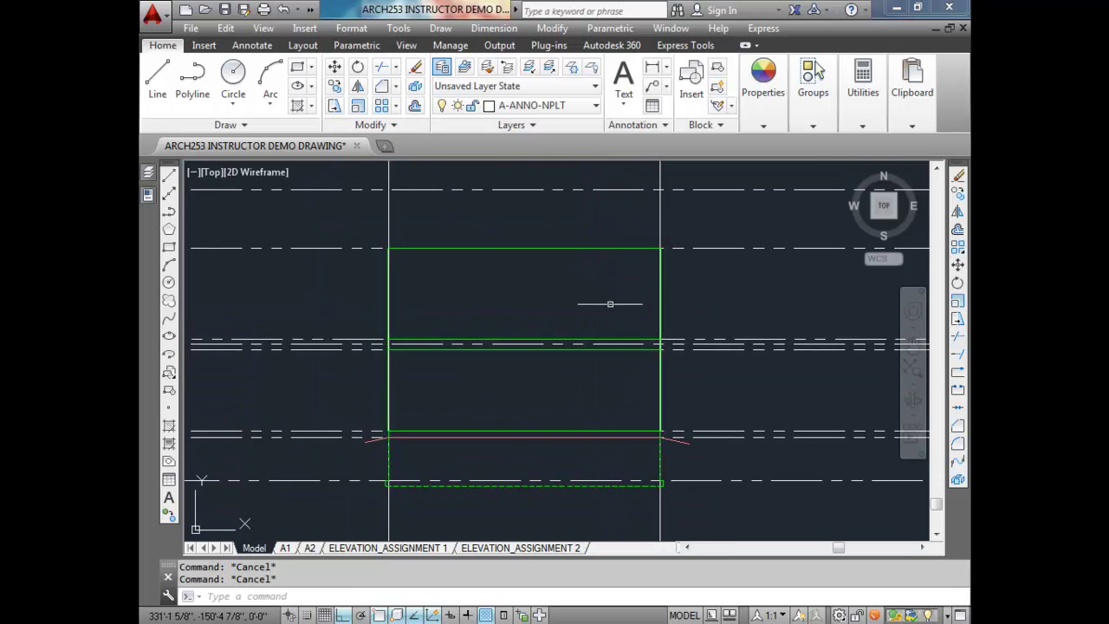
Step: Move the right eave fascia piece down onto the wall-top line
scroll(614, 378, down, 1)
scroll(554, 316, down, 1)
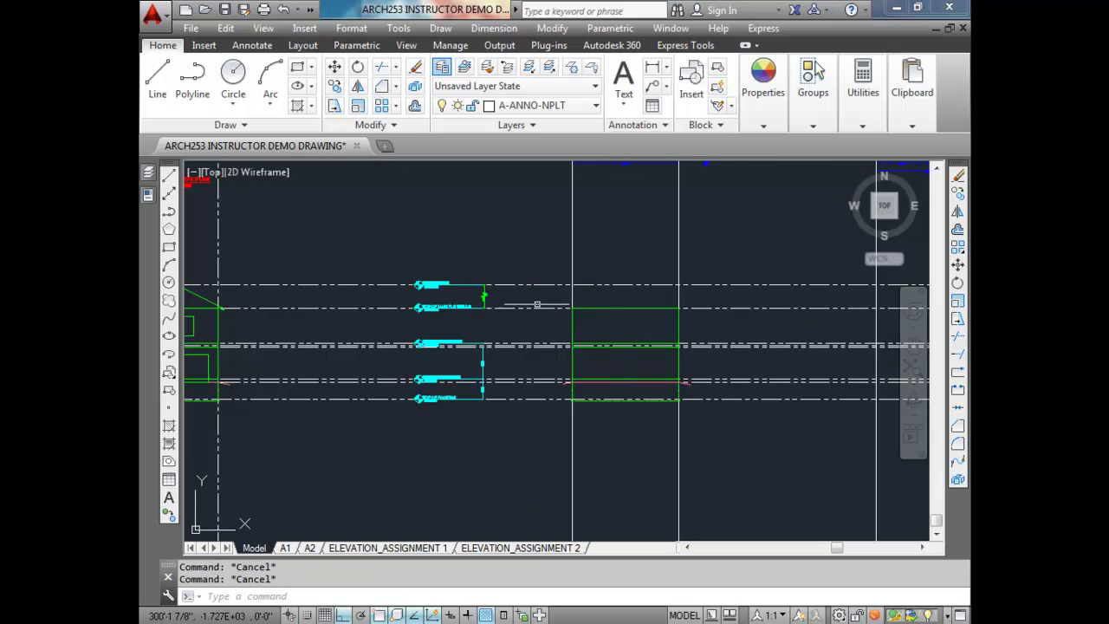
scroll(476, 291, up, 1)
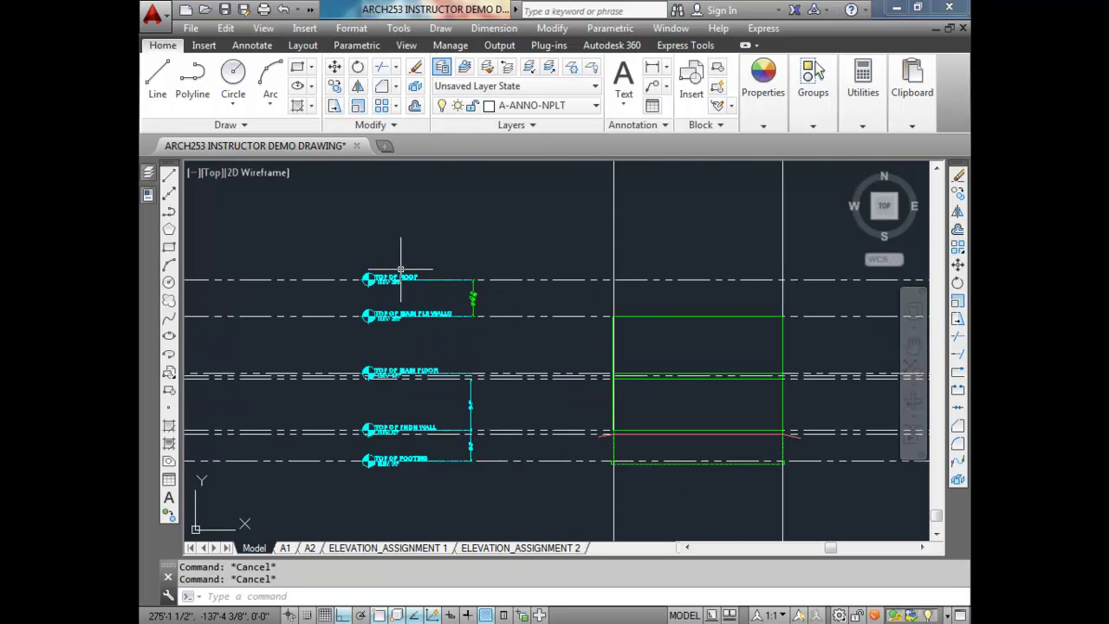
scroll(400, 269, down, 3)
middle_drag(394, 275, 457, 280)
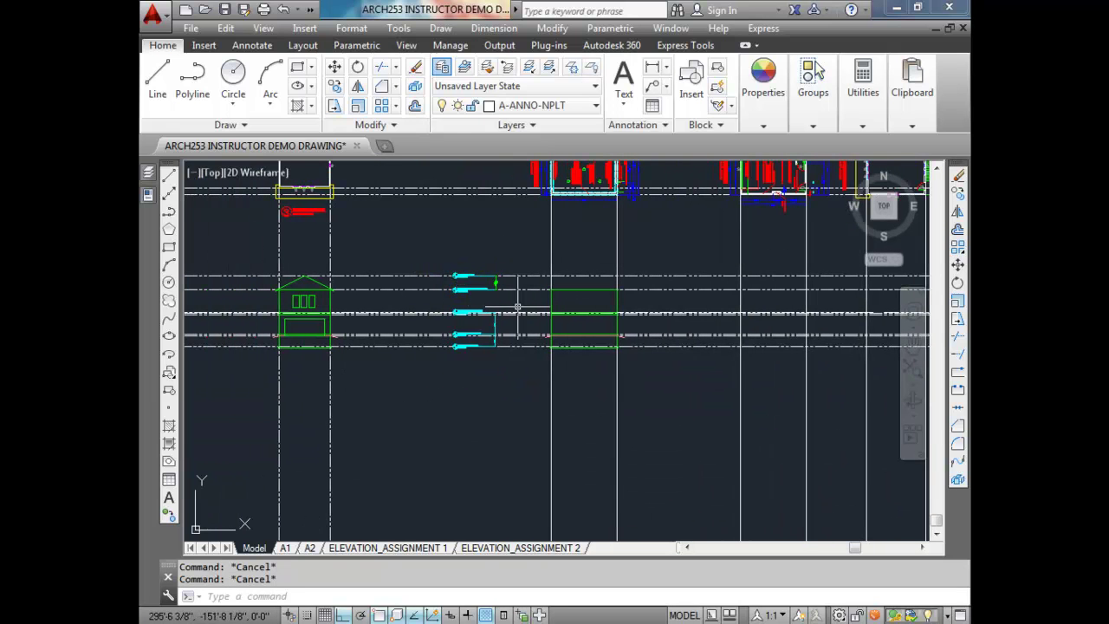
scroll(606, 296, up, 2)
scroll(551, 278, up, 4)
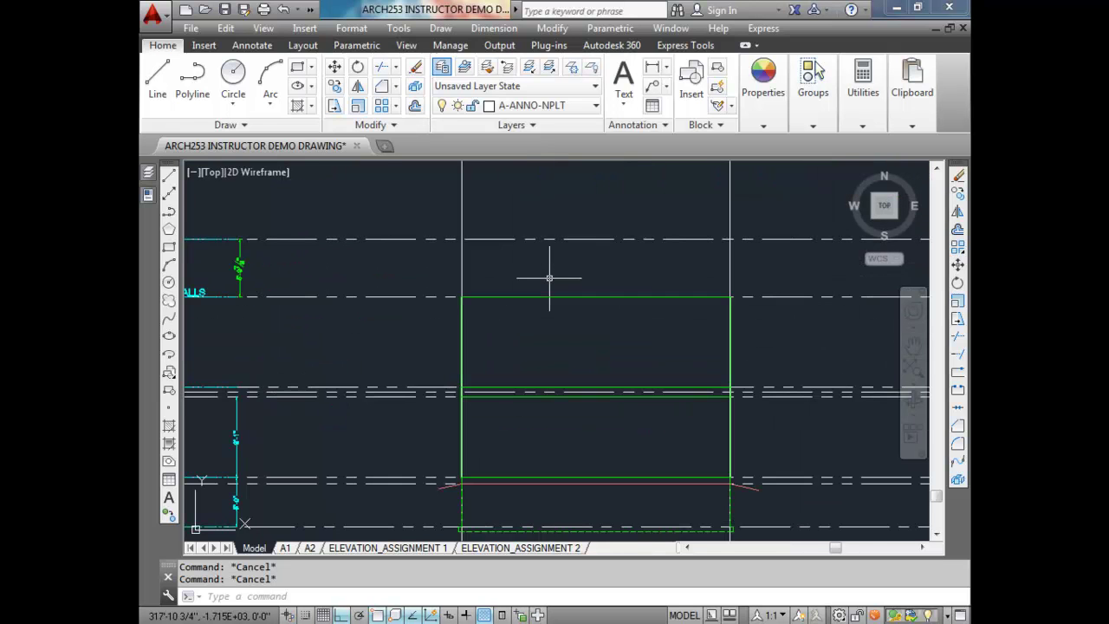
scroll(459, 279, down, 2)
middle_drag(415, 285, 668, 302)
scroll(633, 300, down, 2)
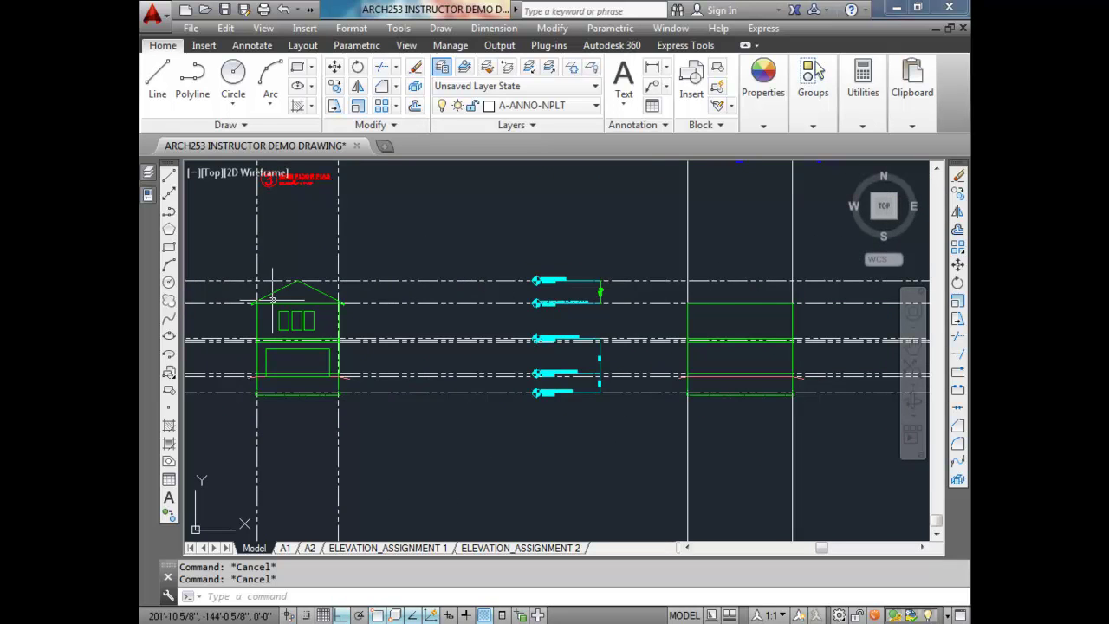
scroll(247, 303, up, 4)
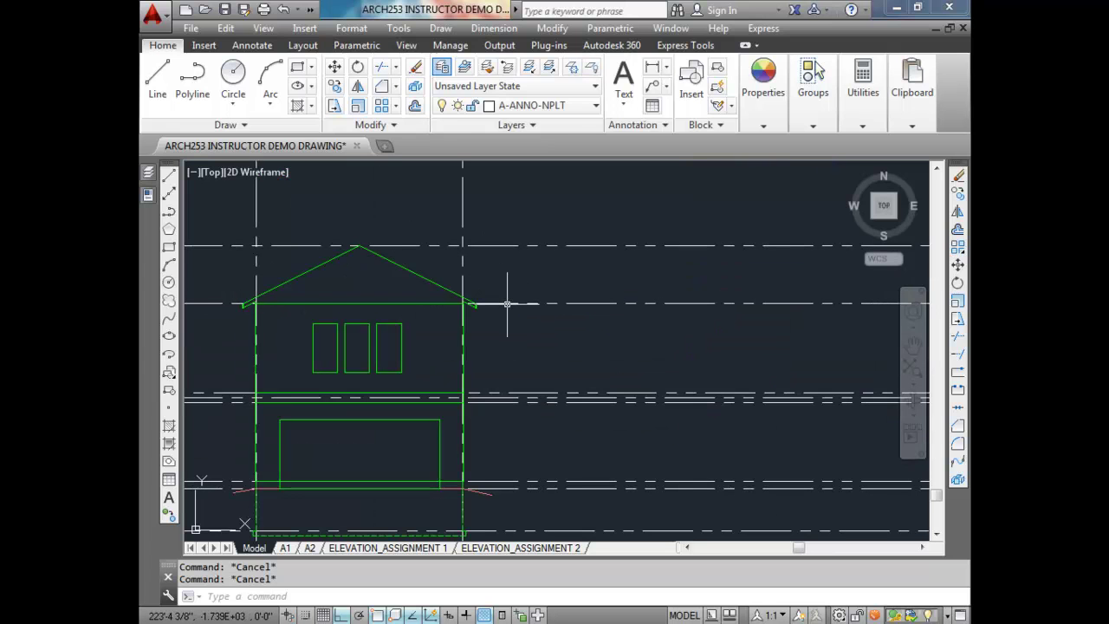
scroll(474, 303, up, 4)
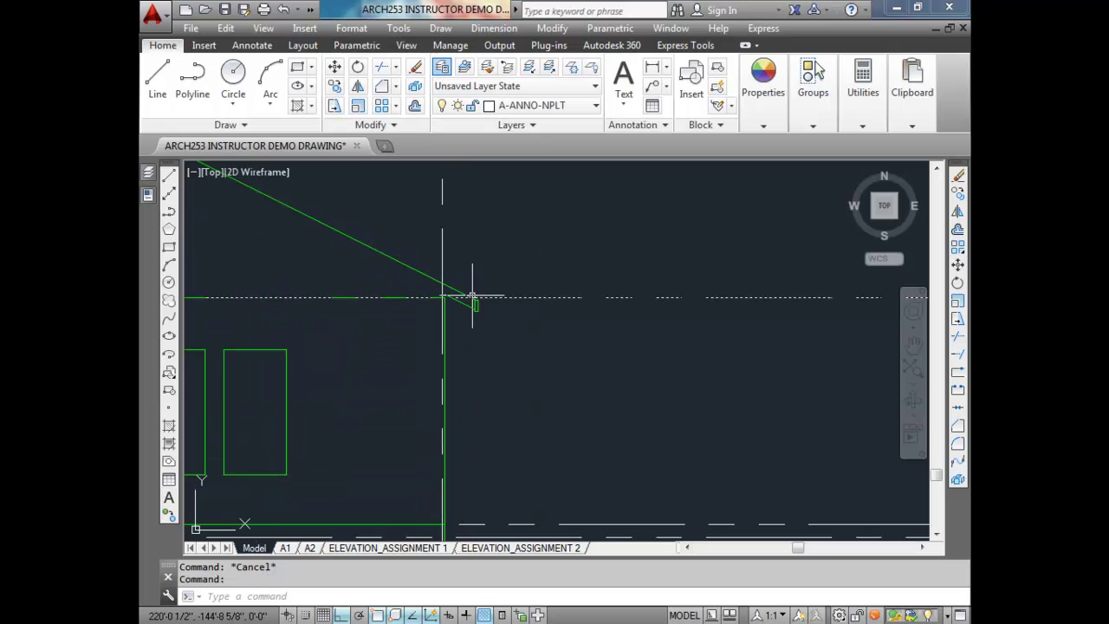
scroll(473, 296, up, 3)
key(Return)
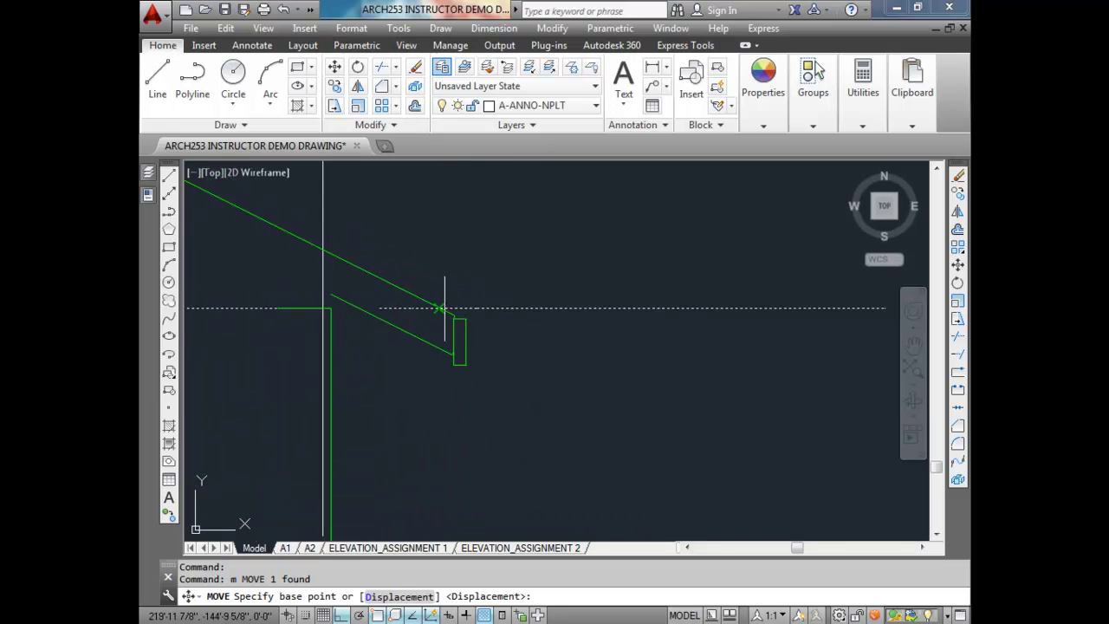
click(444, 307)
click(440, 307)
Step: Copy the left eave line up to the top of the eave
scroll(409, 327, down, 5)
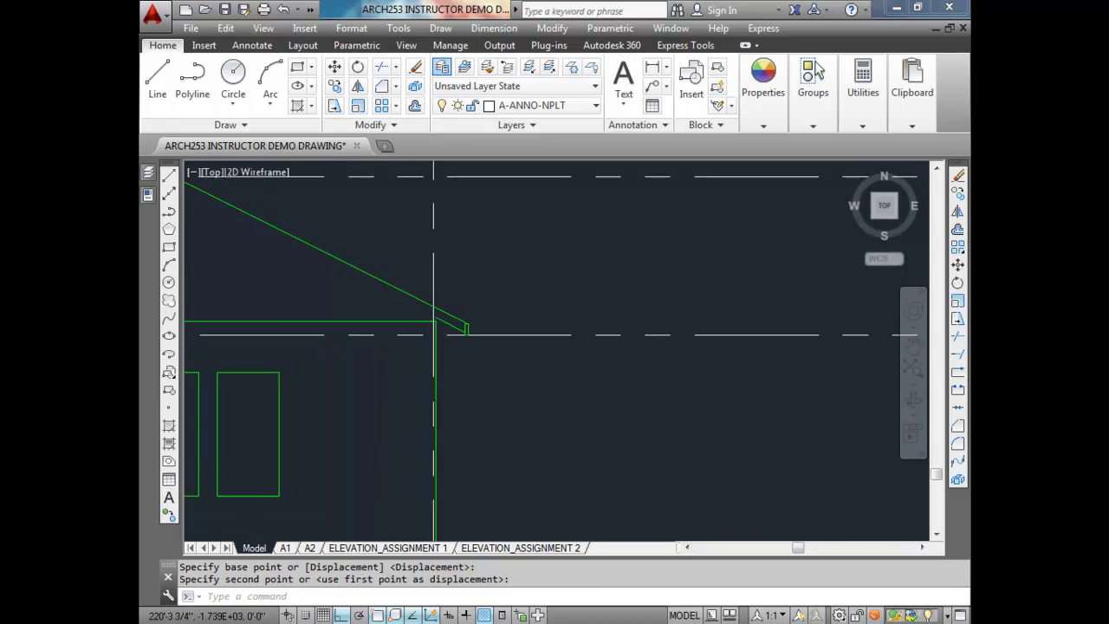
scroll(277, 331, up, 6)
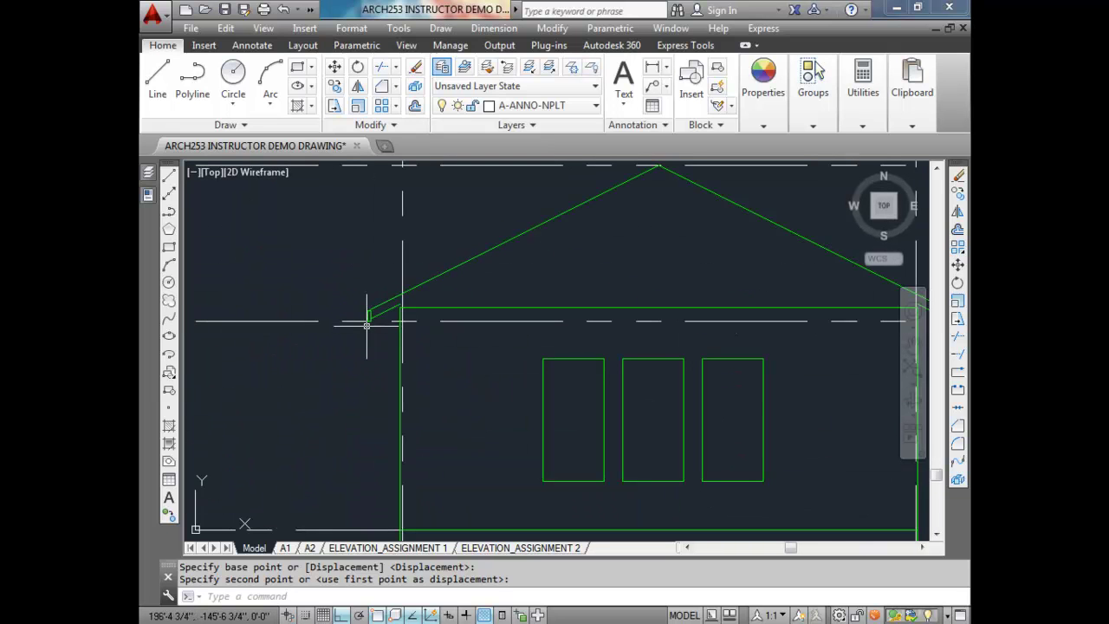
scroll(365, 316, up, 4)
click(334, 292)
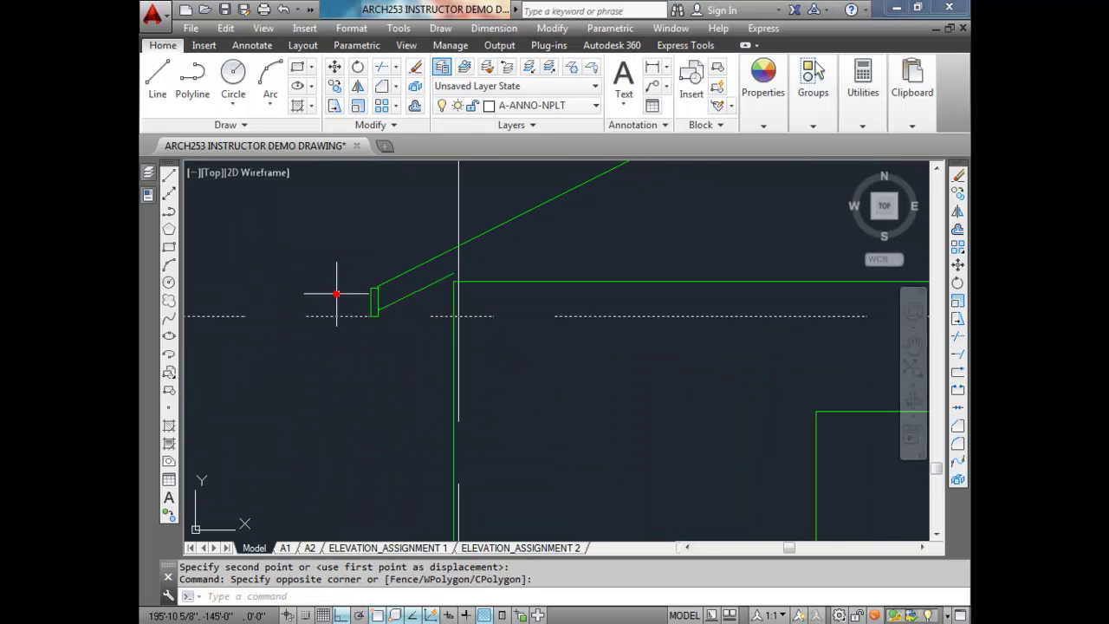
click(334, 85)
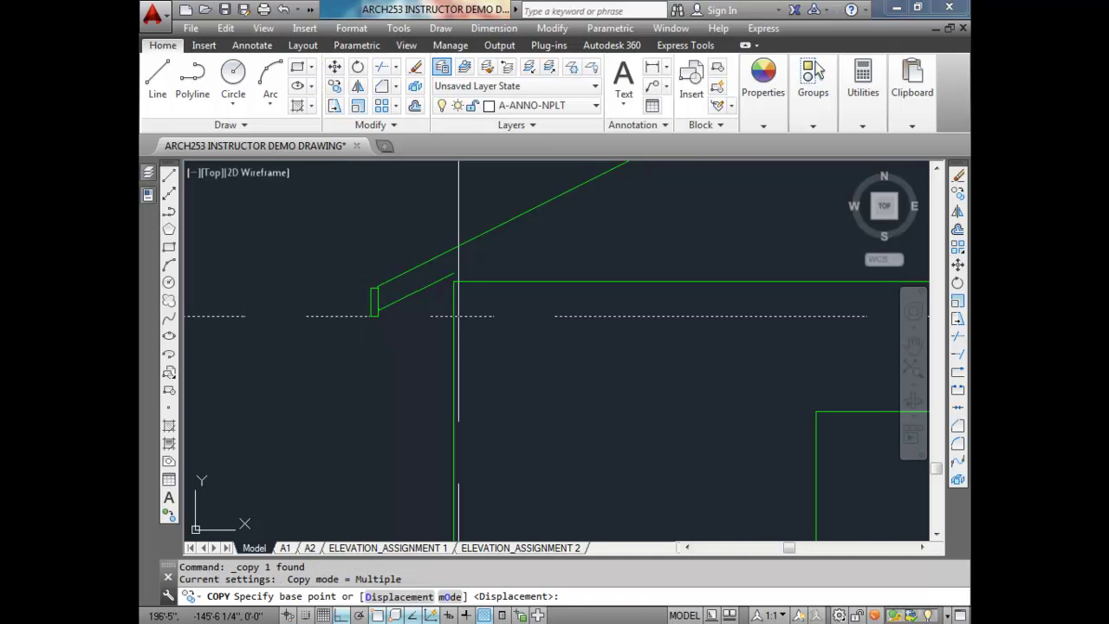
click(370, 316)
click(370, 288)
key(Escape)
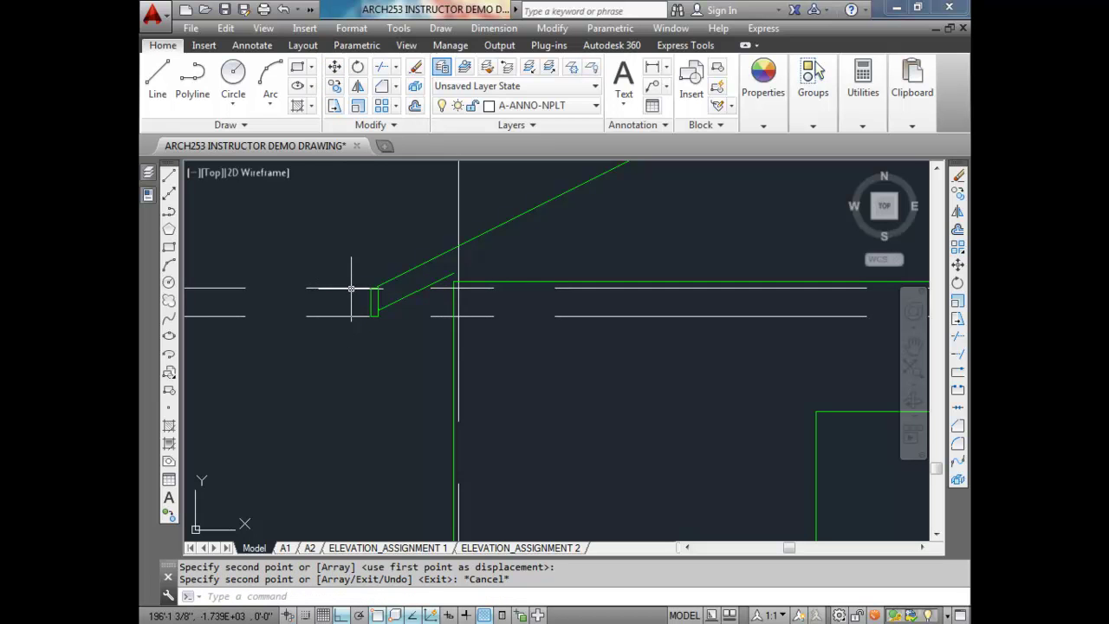
scroll(351, 288, down, 3)
scroll(302, 364, down, 1)
scroll(589, 251, down, 2)
mouse_move(589, 253)
middle_down()
mouse_move(440, 250)
mouse_move(469, 266)
middle_up()
middle_drag(592, 283, 337, 260)
scroll(519, 255, down, 3)
scroll(446, 267, up, 3)
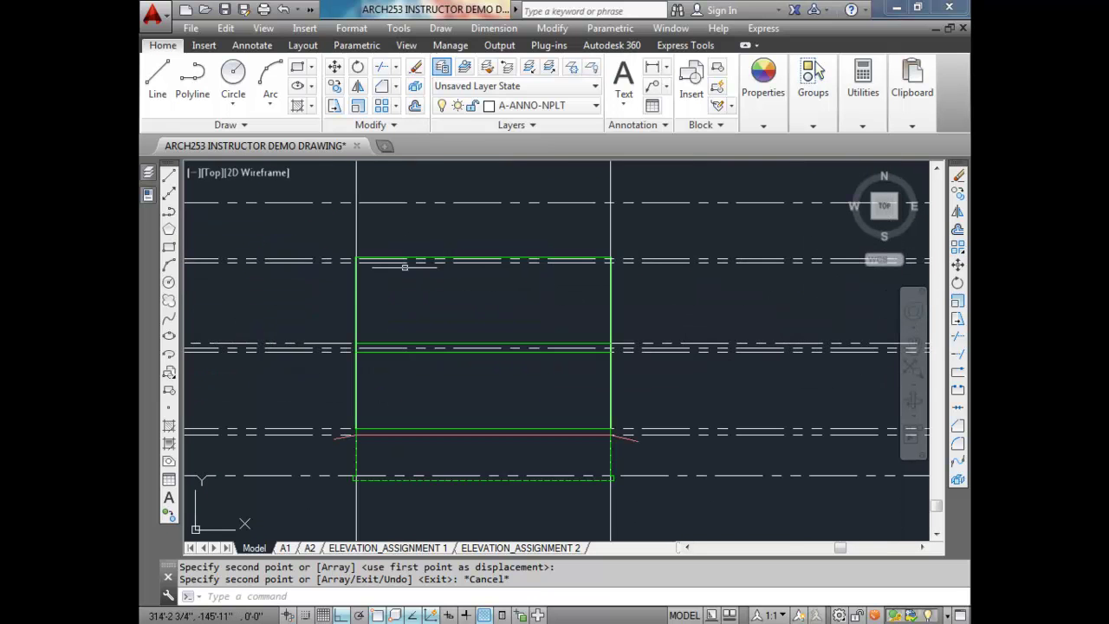
scroll(348, 251, up, 2)
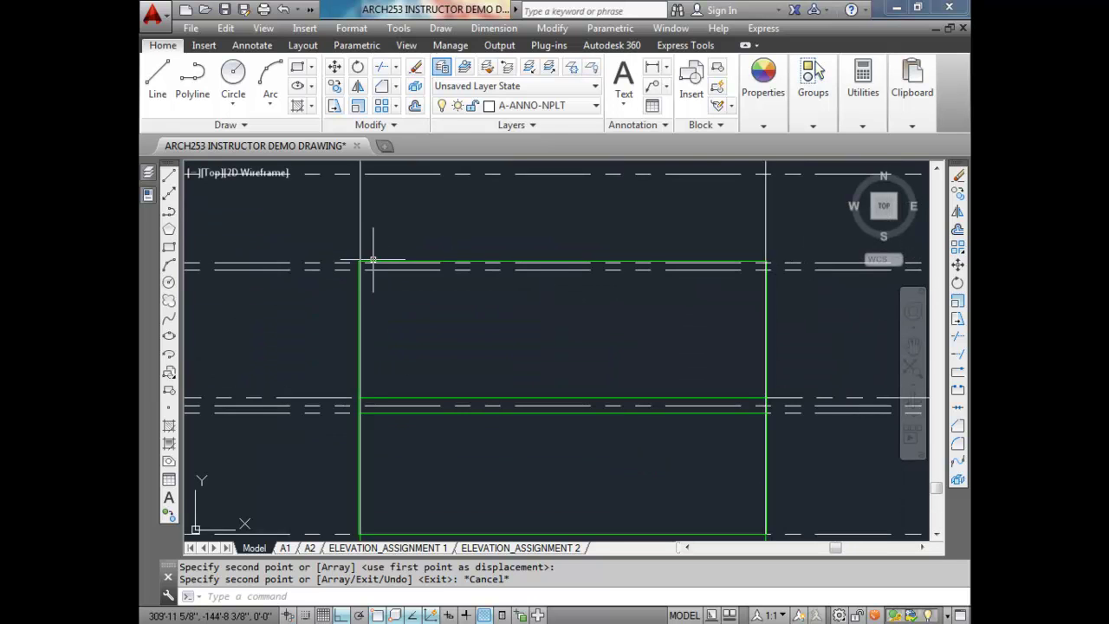
scroll(373, 259, up, 2)
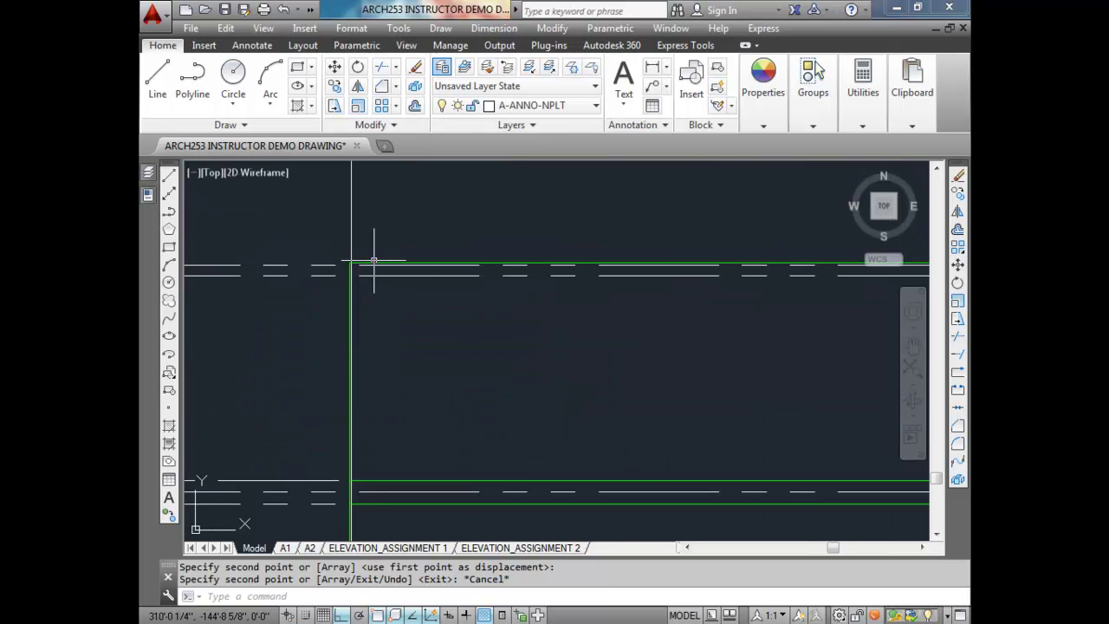
Step: Raise the box's top edge slightly using its midpoint grip
click(674, 262)
click(673, 275)
key(Escape)
key(Escape)
Step: Draw a rectangle (REC) spanning the elevation for the eave band
scroll(347, 338, down, 2)
text(rec)
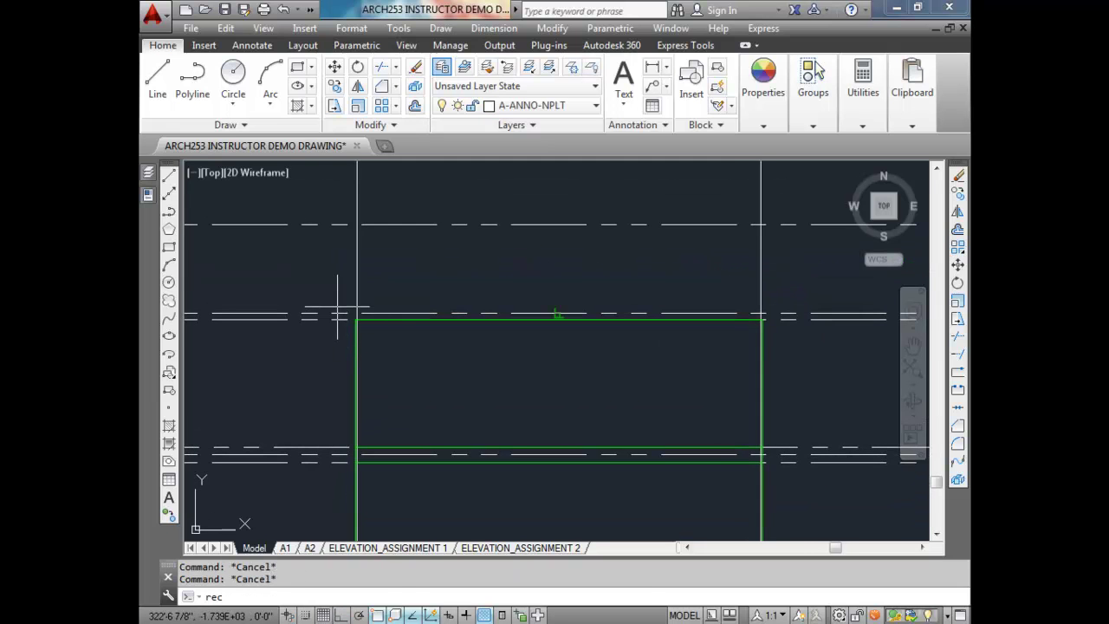
key(Return)
scroll(346, 313, up, 3)
click(385, 344)
scroll(385, 345, down, 2)
scroll(805, 320, up, 3)
click(870, 323)
mouse_move(767, 324)
middle_down()
mouse_move(500, 303)
mouse_move(559, 297)
middle_up()
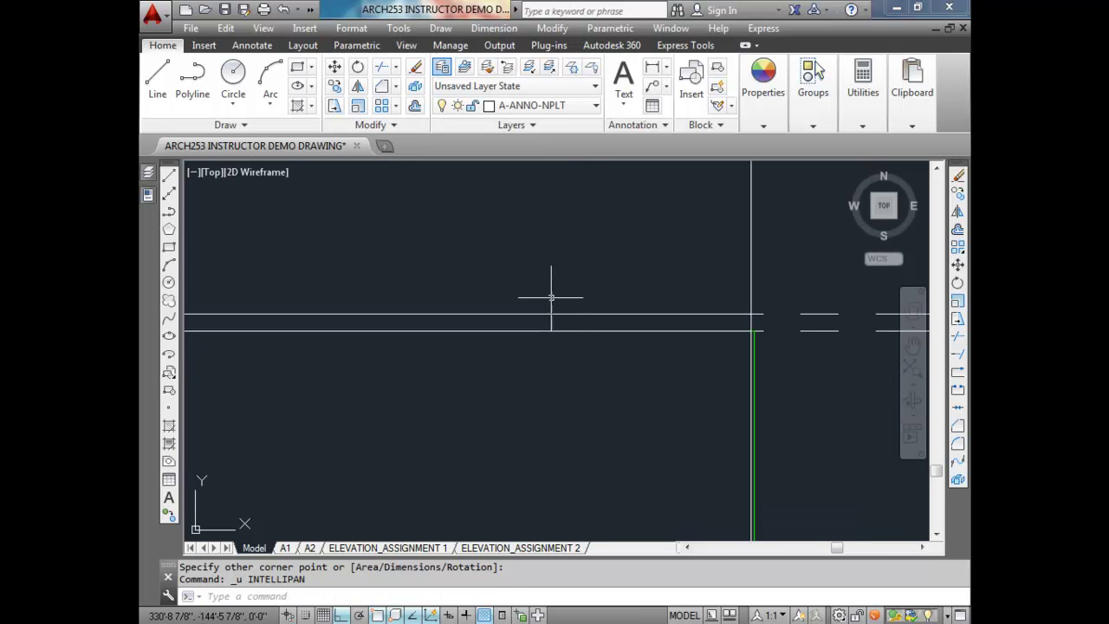
scroll(542, 297, down, 2)
Step: Put the box's top line on layer A-DETL and make A-DETL current
click(371, 304)
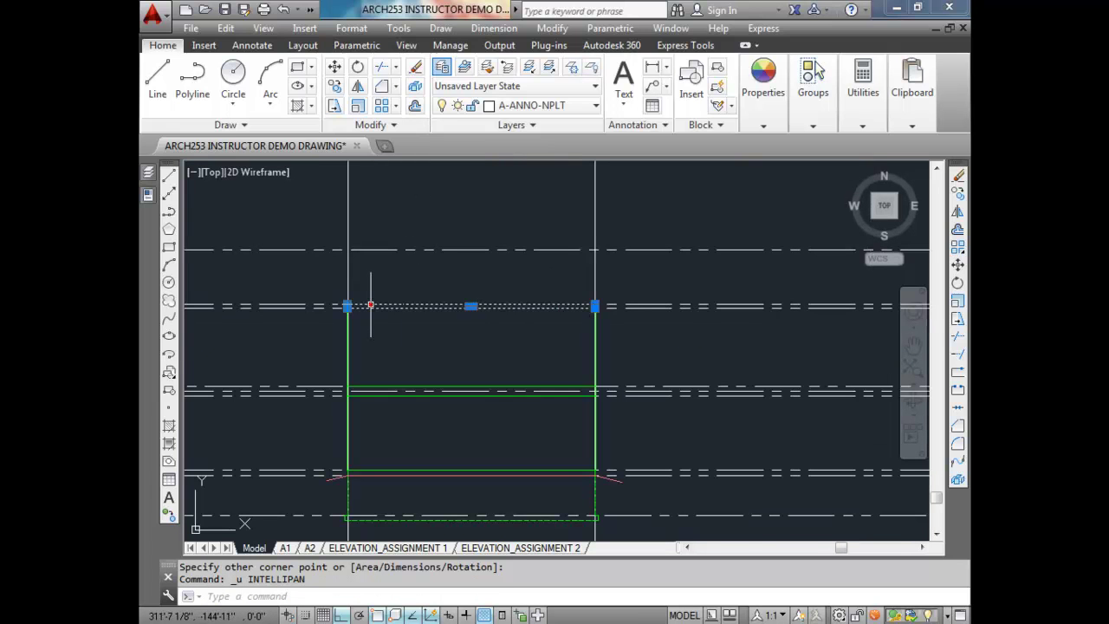
click(595, 106)
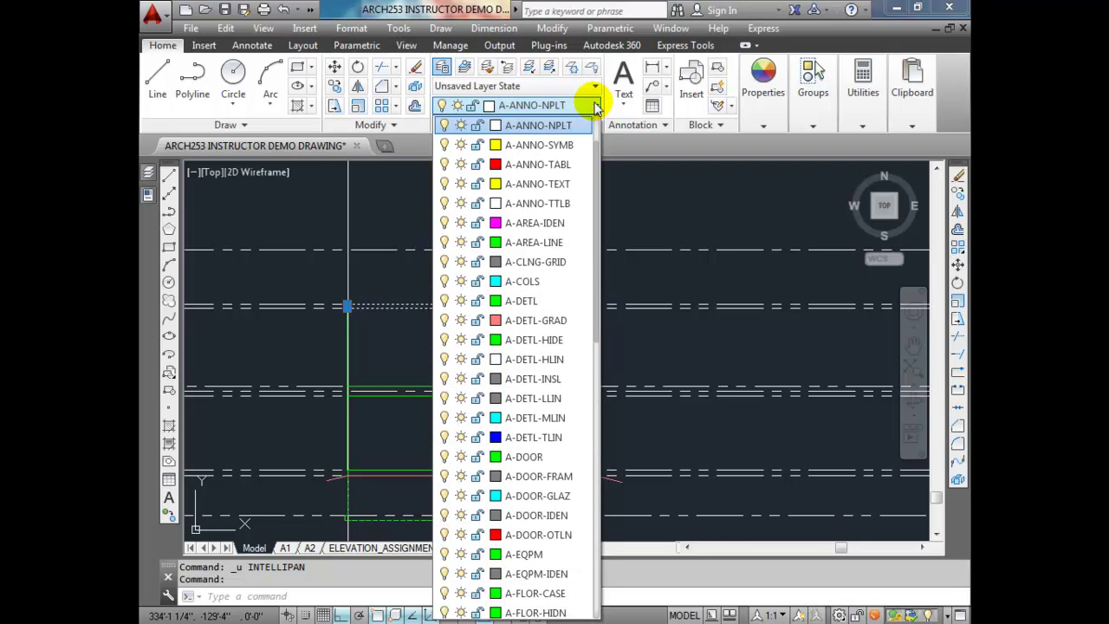
click(535, 301)
key(Escape)
key(Escape)
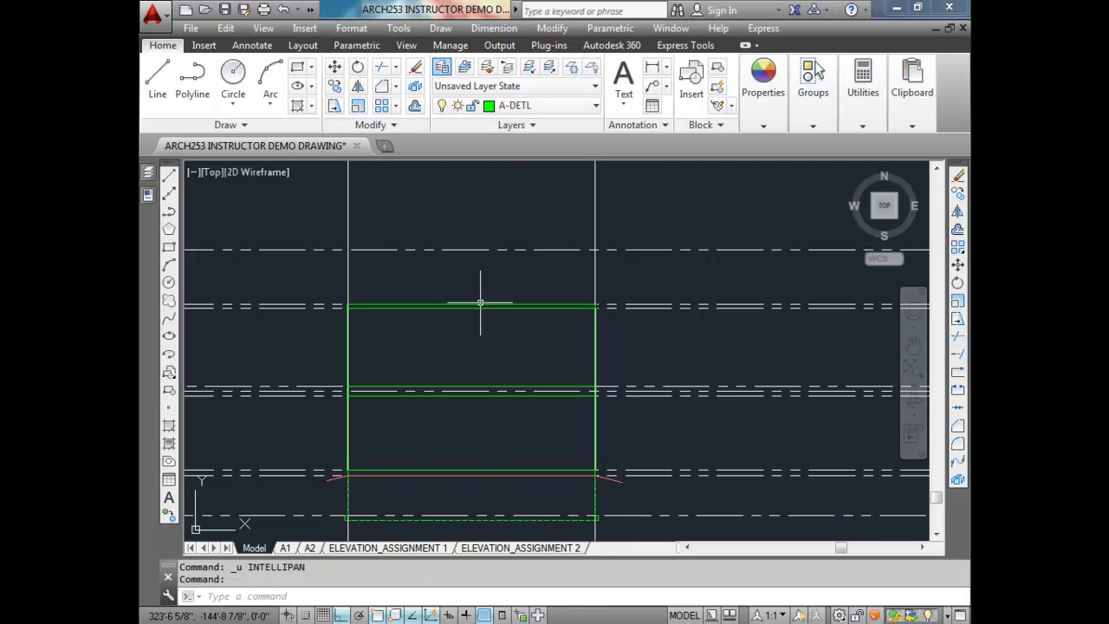
click(464, 67)
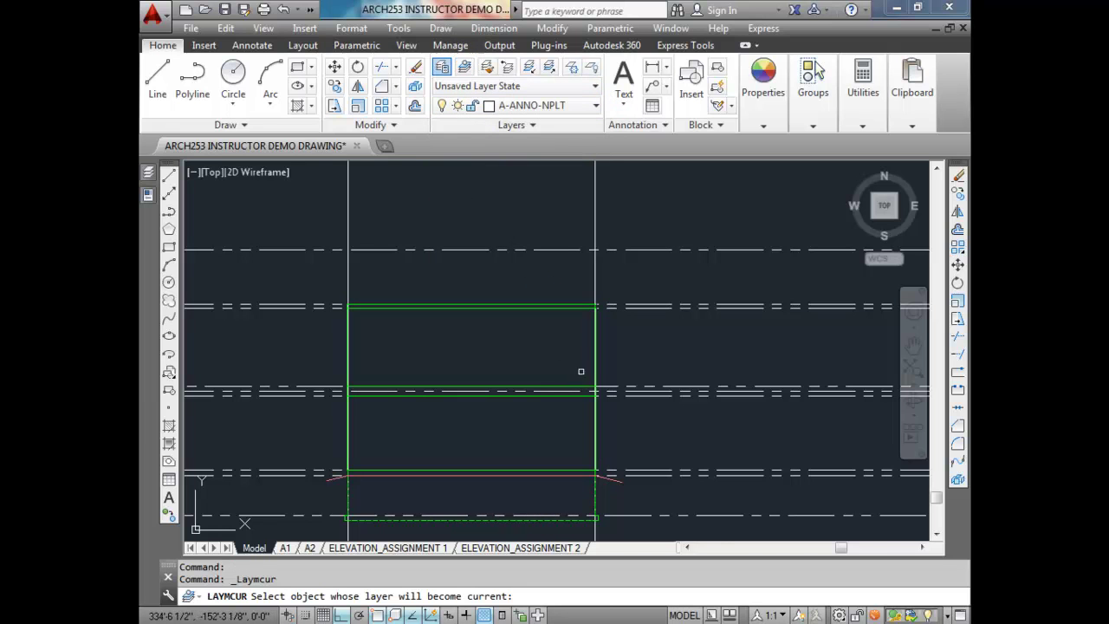
click(533, 394)
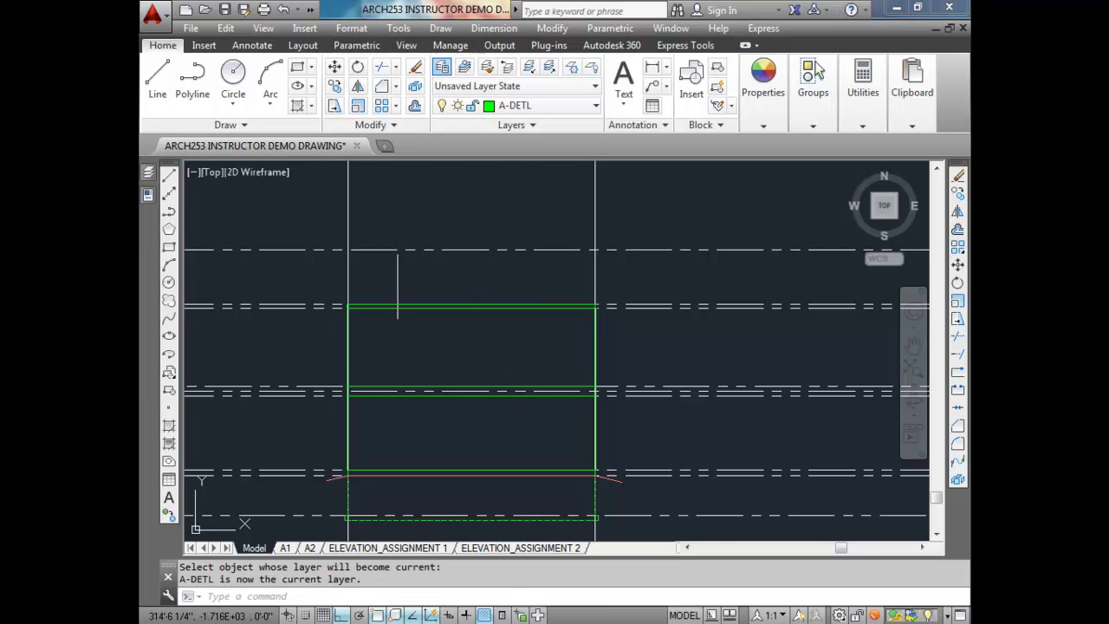
scroll(401, 287, up, 2)
Step: Extend the left end of the green eave outline 16 inches past the wall
click(434, 313)
scroll(712, 326, up, 5)
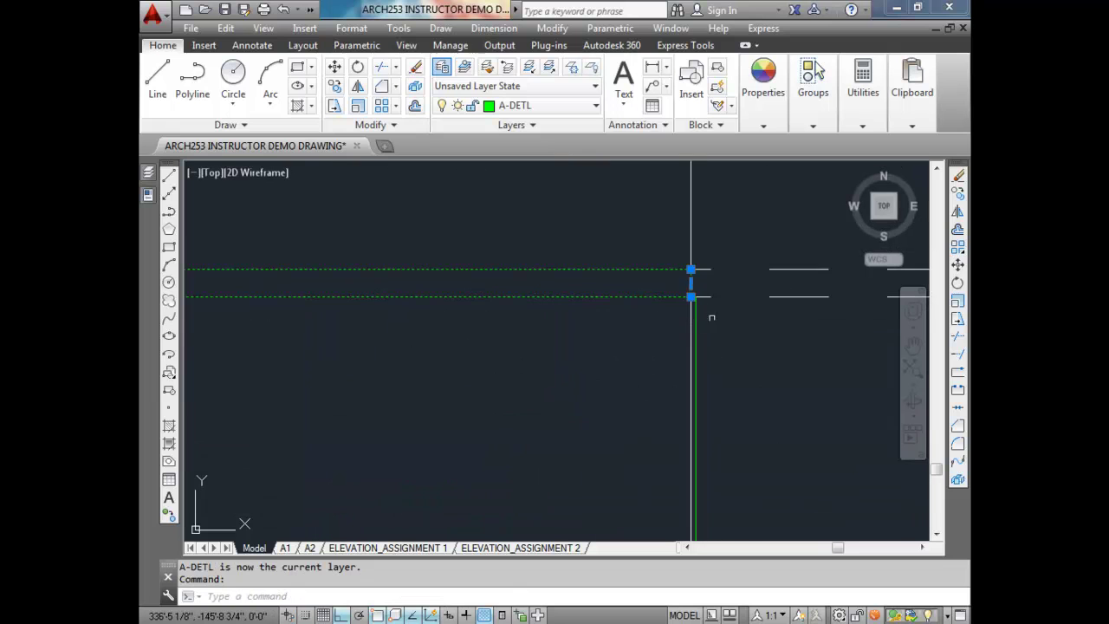
click(690, 283)
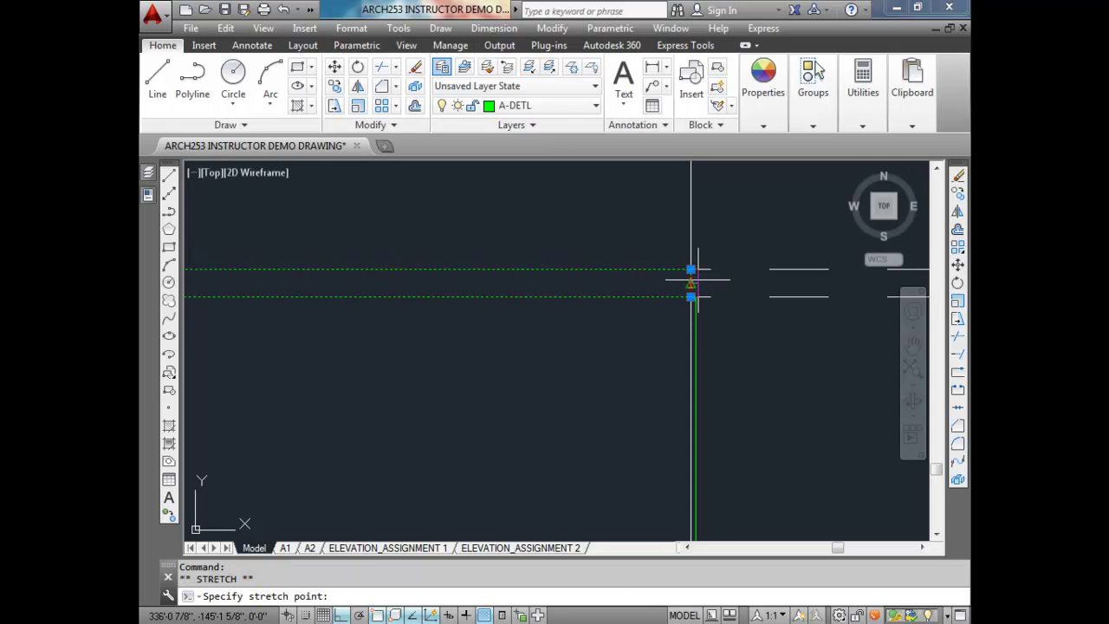
key(Escape)
key(Escape)
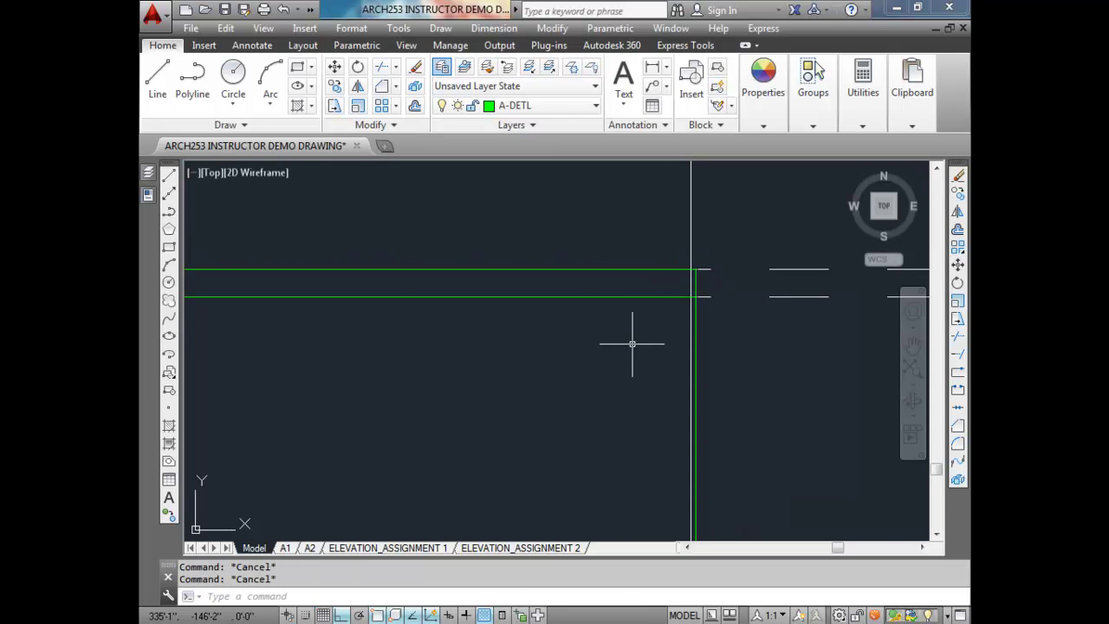
scroll(606, 347, down, 3)
middle_drag(589, 344, 727, 337)
scroll(728, 337, down, 2)
scroll(363, 307, up, 7)
click(429, 329)
click(429, 327)
text(16)
key(Return)
scroll(294, 321, down, 3)
key(Escape)
Step: Stretch the other end of the green eave outline by 1 unit
scroll(525, 329, up, 5)
mouse_move(525, 329)
middle_down()
mouse_move(542, 337)
mouse_move(421, 339)
middle_up()
scroll(525, 322, down, 6)
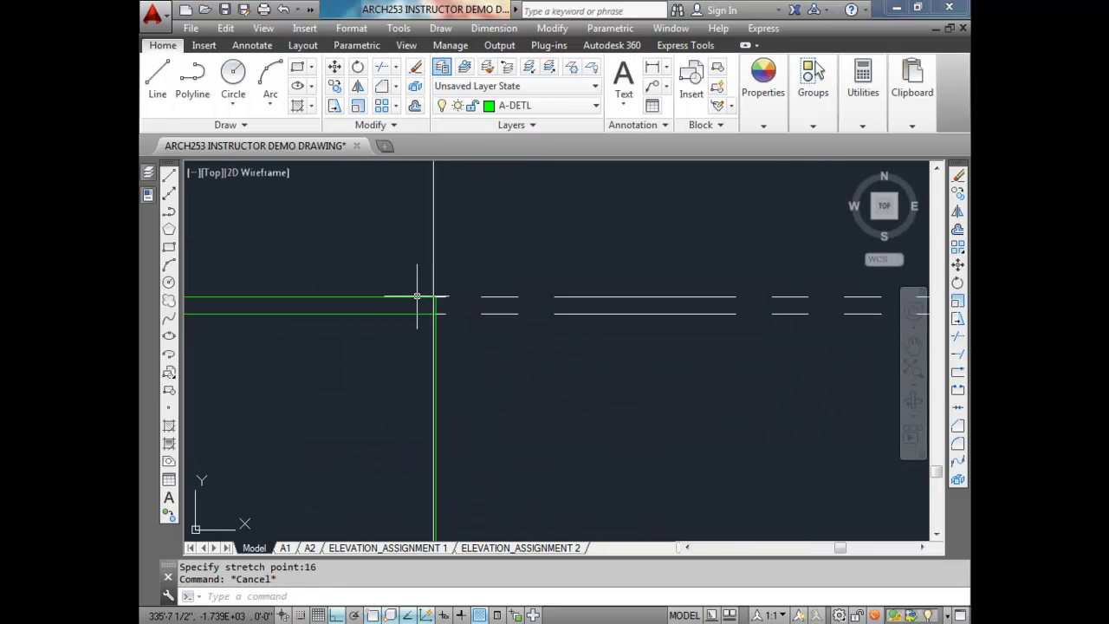
scroll(421, 299, up, 4)
click(451, 309)
click(450, 312)
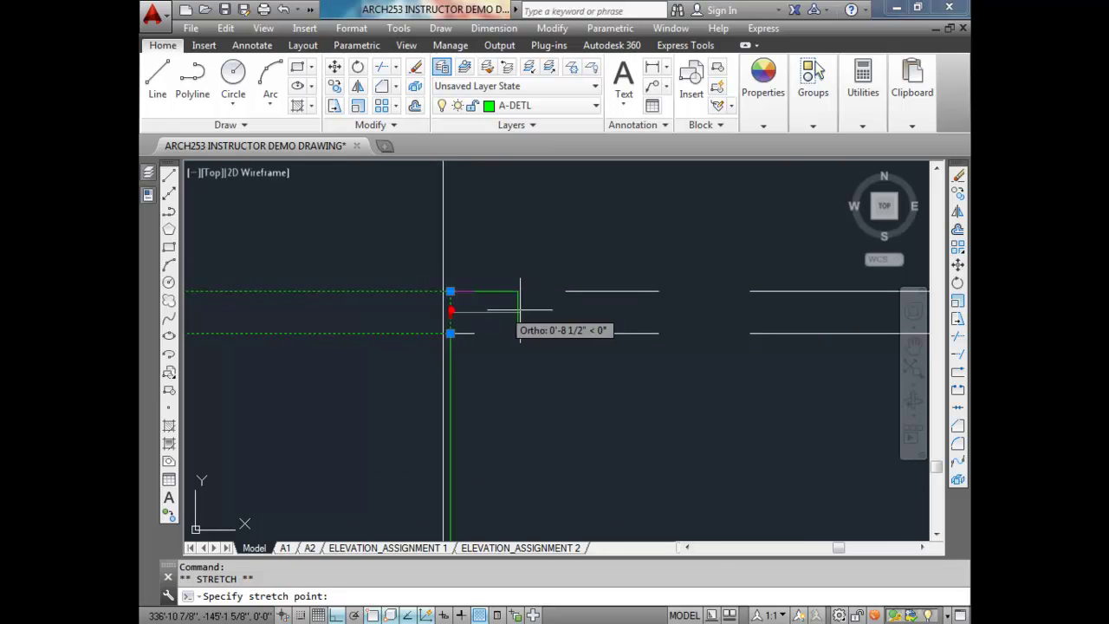
text(1)
key(Return)
key(Escape)
key(Escape)
scroll(479, 334, up, 3)
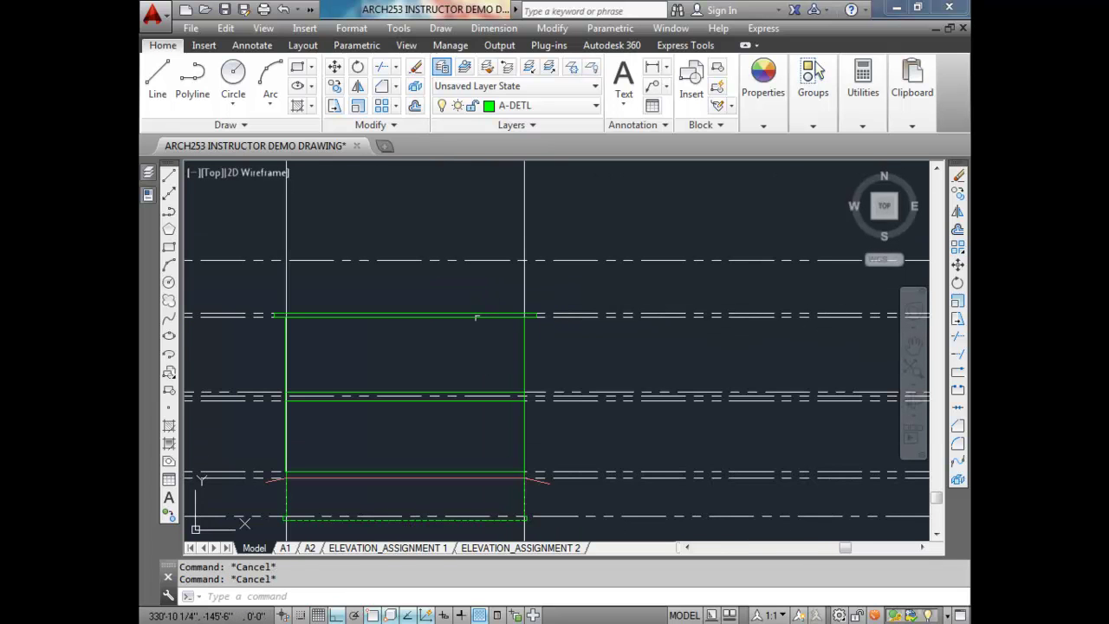
middle_drag(441, 317, 444, 328)
Step: Abandon a stray rectangle and stretch the eave band's right end out 16 inches
text(re)
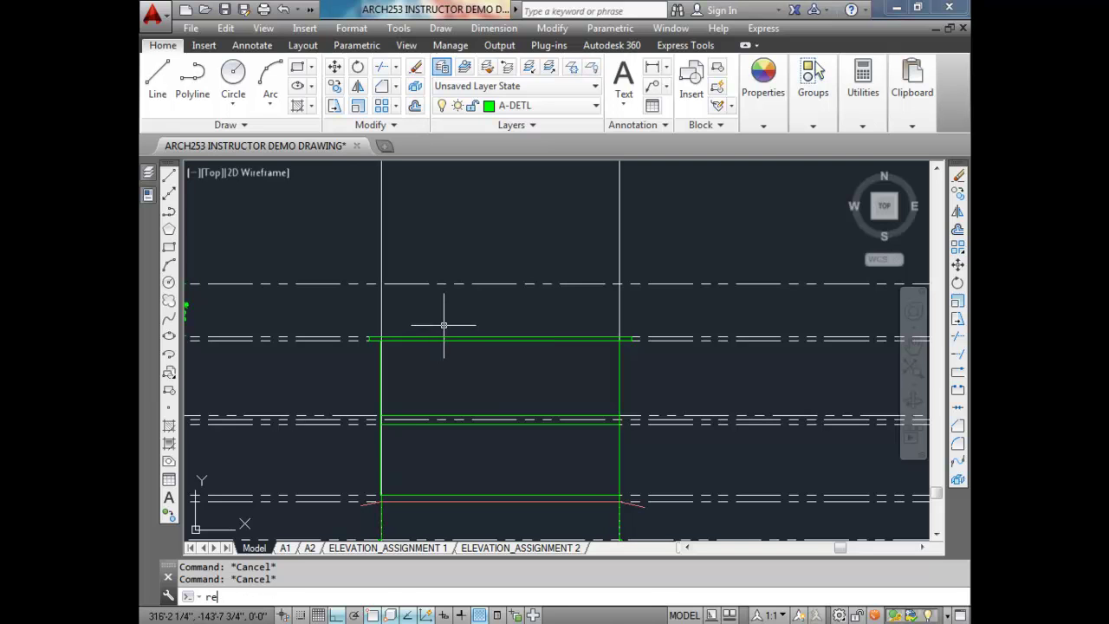
text(c)
key(Return)
scroll(391, 319, up, 4)
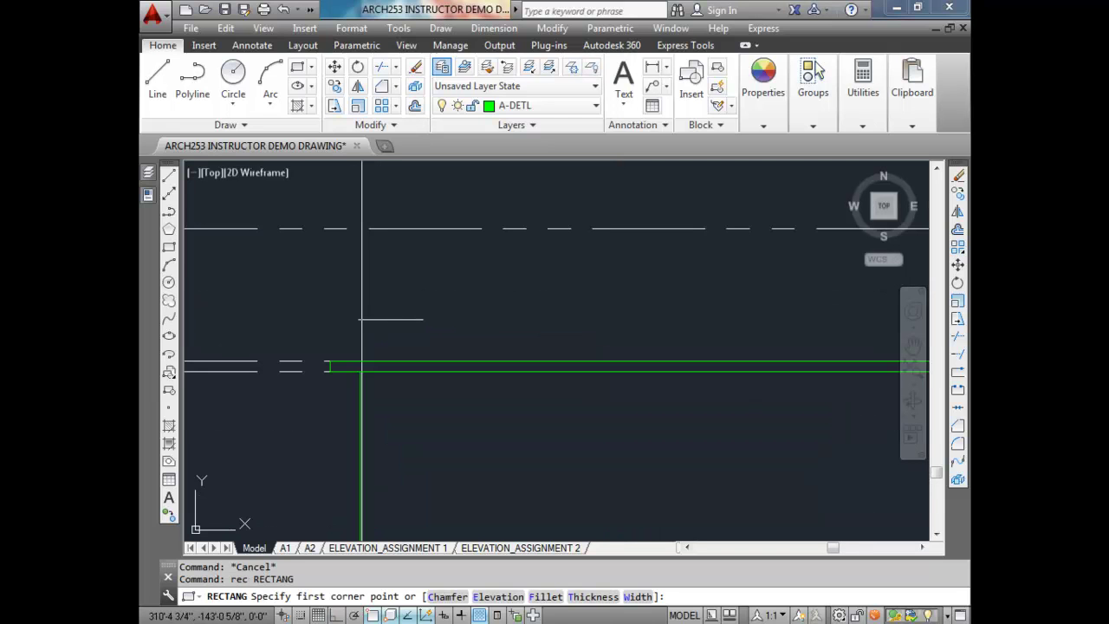
click(329, 360)
scroll(325, 360, down, 4)
scroll(540, 288, up, 4)
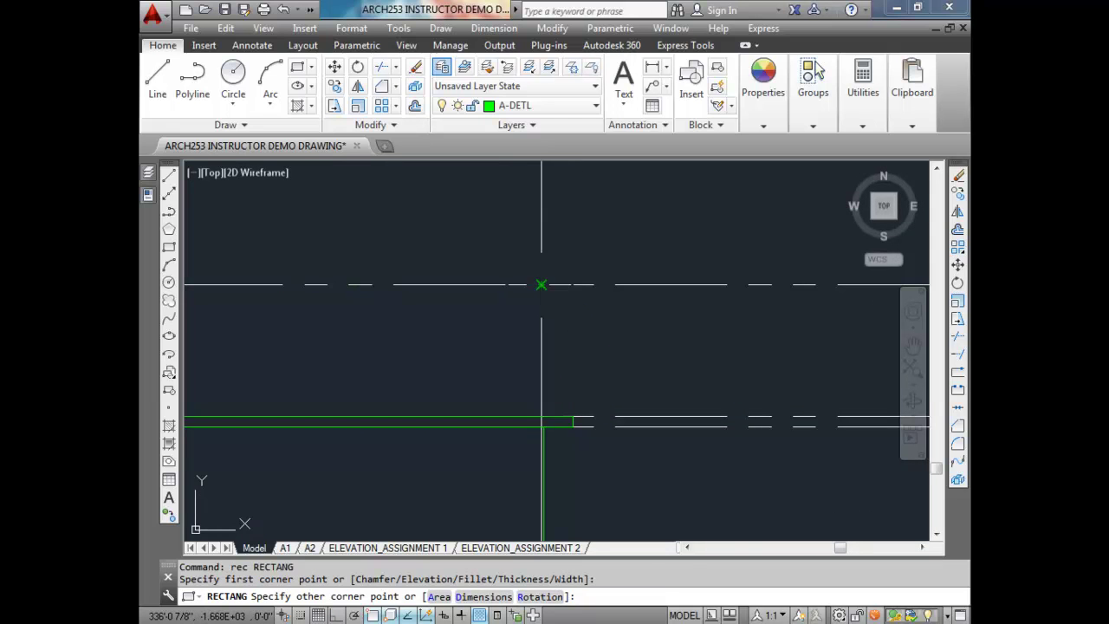
key(Escape)
click(539, 319)
click(541, 350)
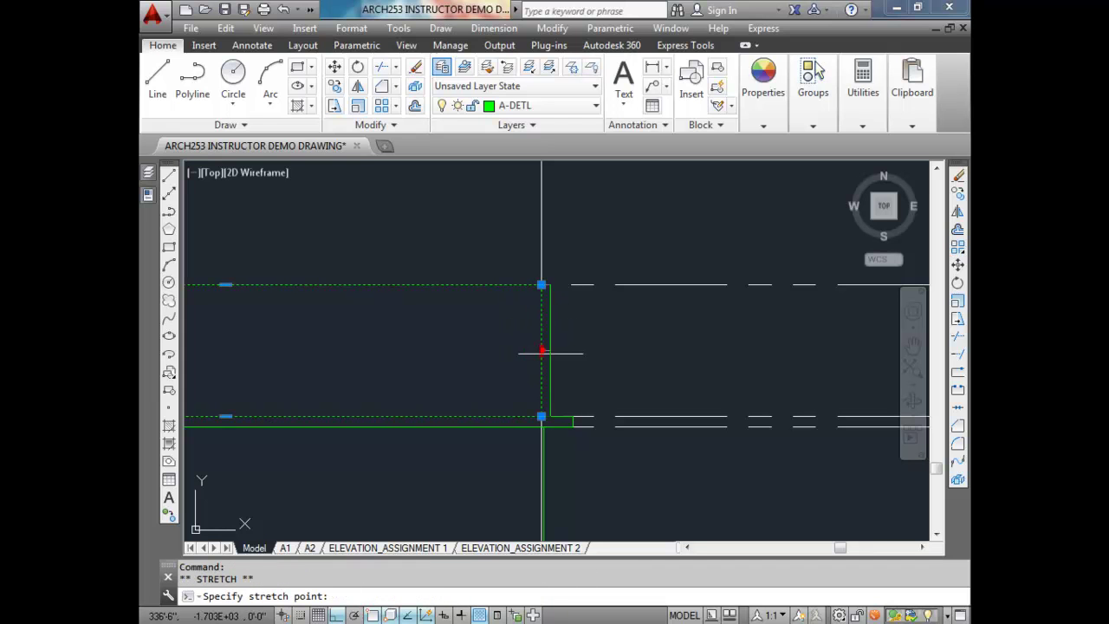
text(1)
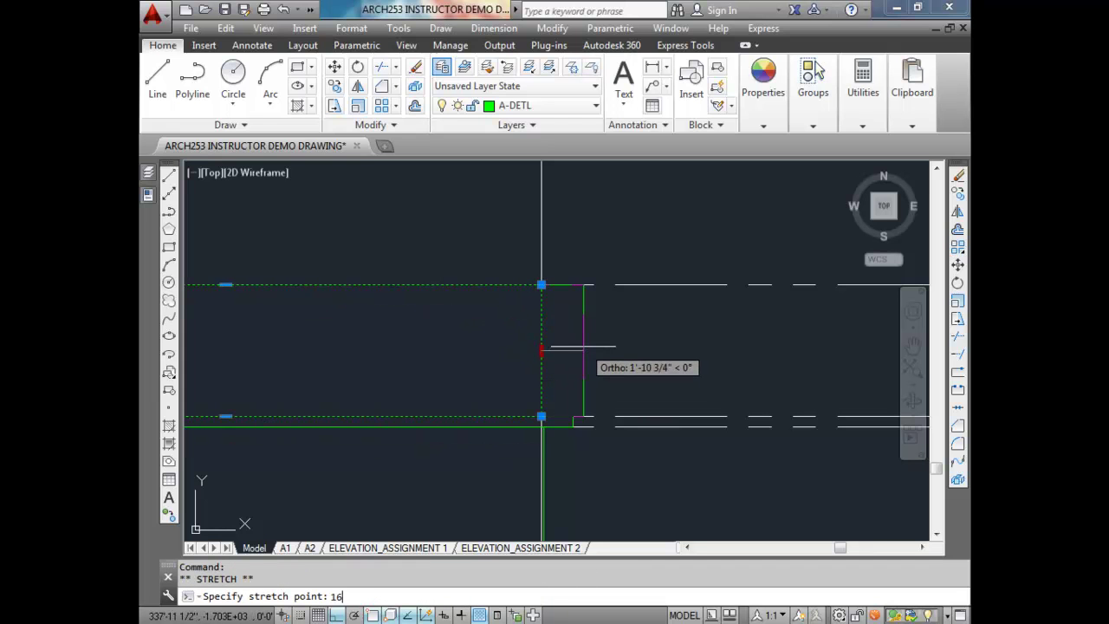
text(6)
key(Return)
key(Escape)
key(Escape)
Step: Stretch the same eave end 1 inch further so it overhangs the wall
scroll(579, 351, up, 2)
click(579, 351)
click(580, 339)
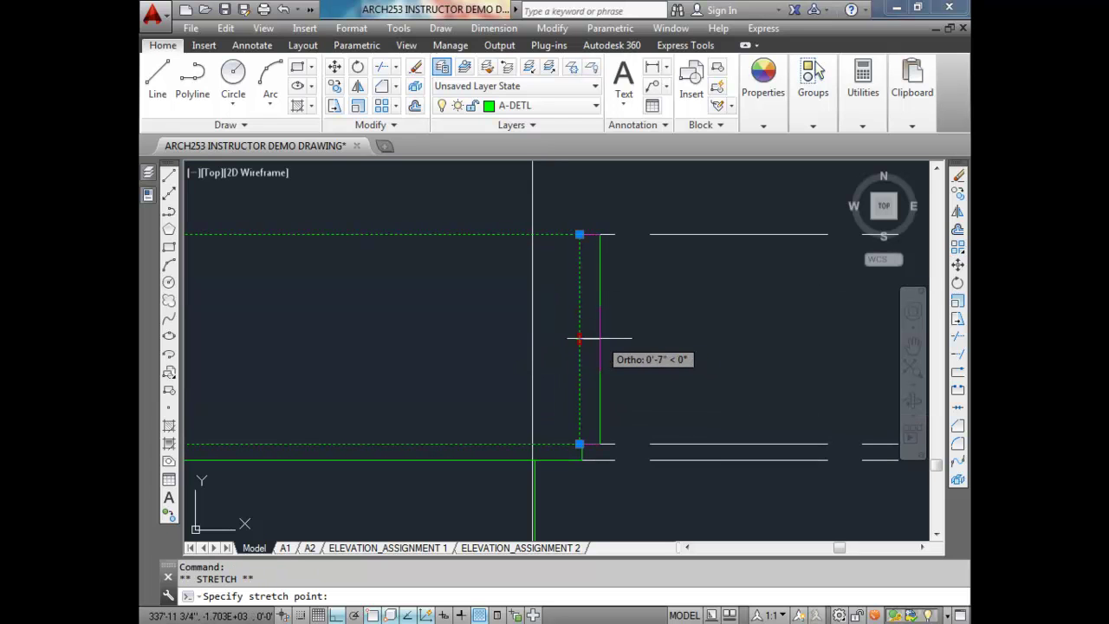
text(1)
key(Return)
key(Escape)
Step: Pan around to compare the green elevation with the red reference elevation
scroll(393, 360, down, 2)
middle_drag(393, 360, 678, 361)
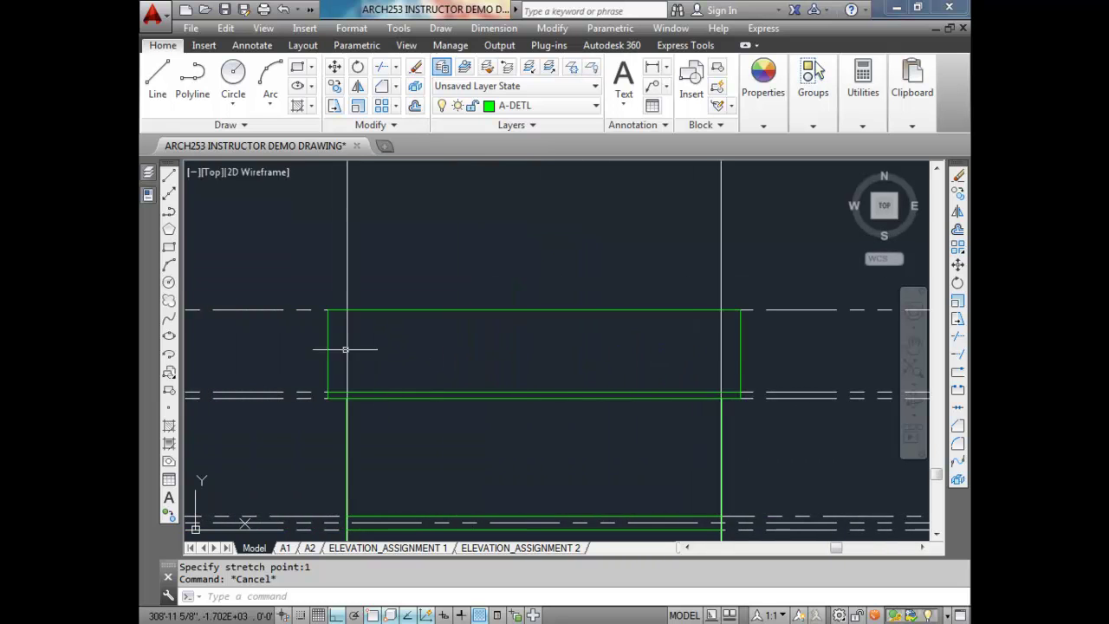
scroll(327, 339, down, 2)
mouse_move(368, 379)
middle_down()
mouse_move(378, 282)
mouse_move(385, 294)
middle_up()
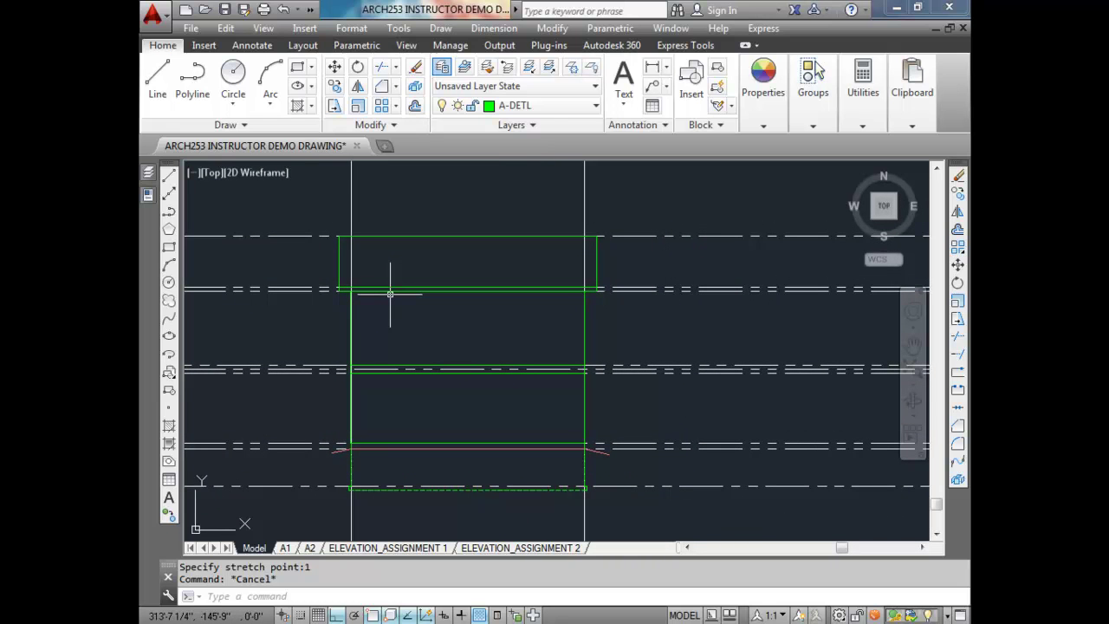
scroll(389, 295, down, 1)
mouse_move(389, 302)
middle_down()
mouse_move(488, 351)
mouse_move(618, 376)
mouse_move(501, 477)
mouse_move(477, 465)
mouse_move(465, 529)
mouse_move(464, 378)
middle_up()
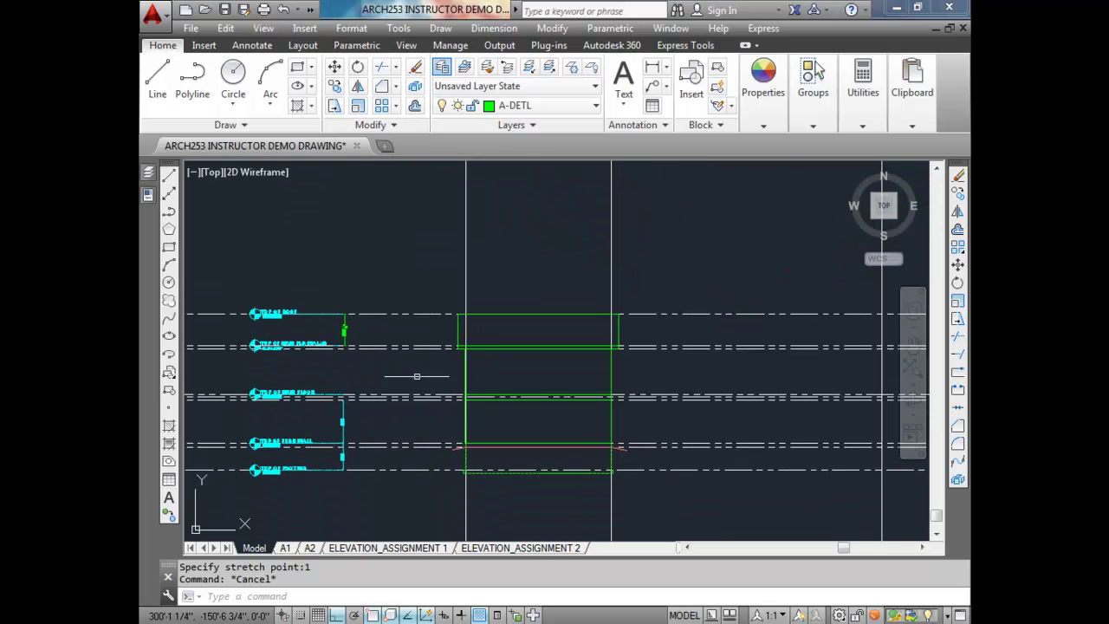
scroll(618, 406, down, 2)
middle_drag(618, 406, 564, 403)
scroll(549, 253, up, 3)
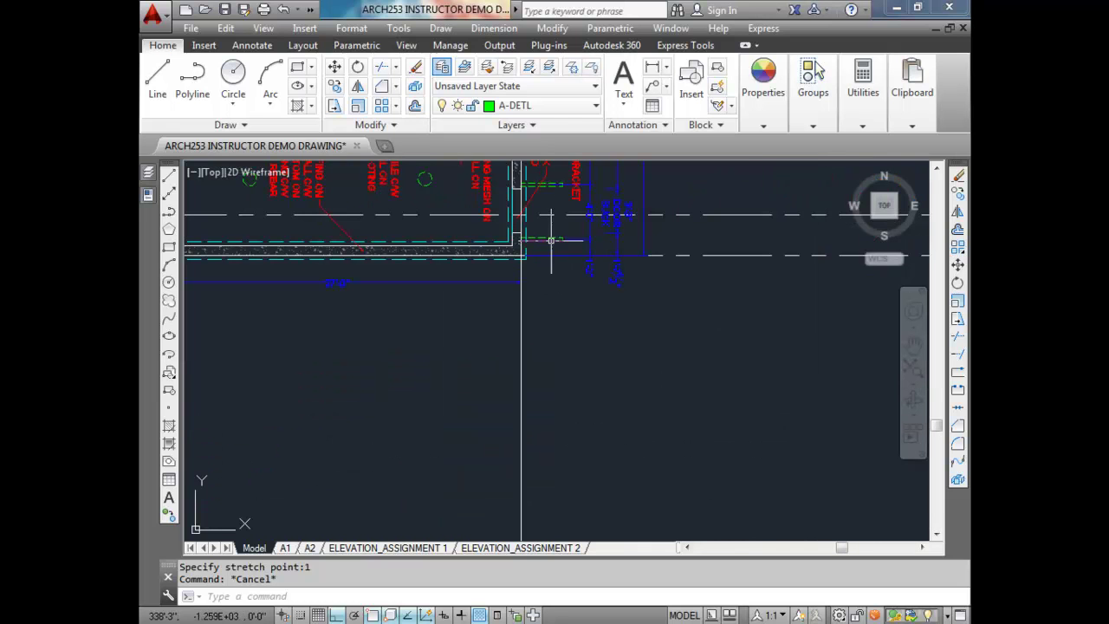
scroll(535, 241, down, 3)
mouse_move(522, 265)
middle_down()
mouse_move(494, 458)
mouse_move(500, 395)
middle_up()
scroll(501, 395, up, 3)
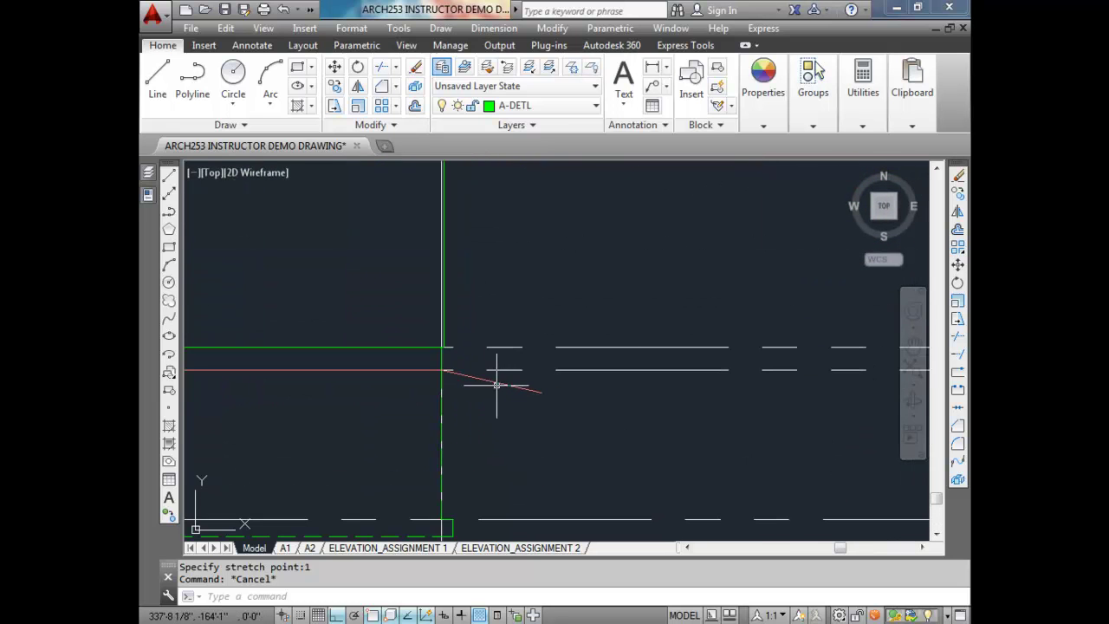
Step: Slope the red grade line by dropping its outer end lower with Ortho off
text(m)
key(Return)
click(480, 418)
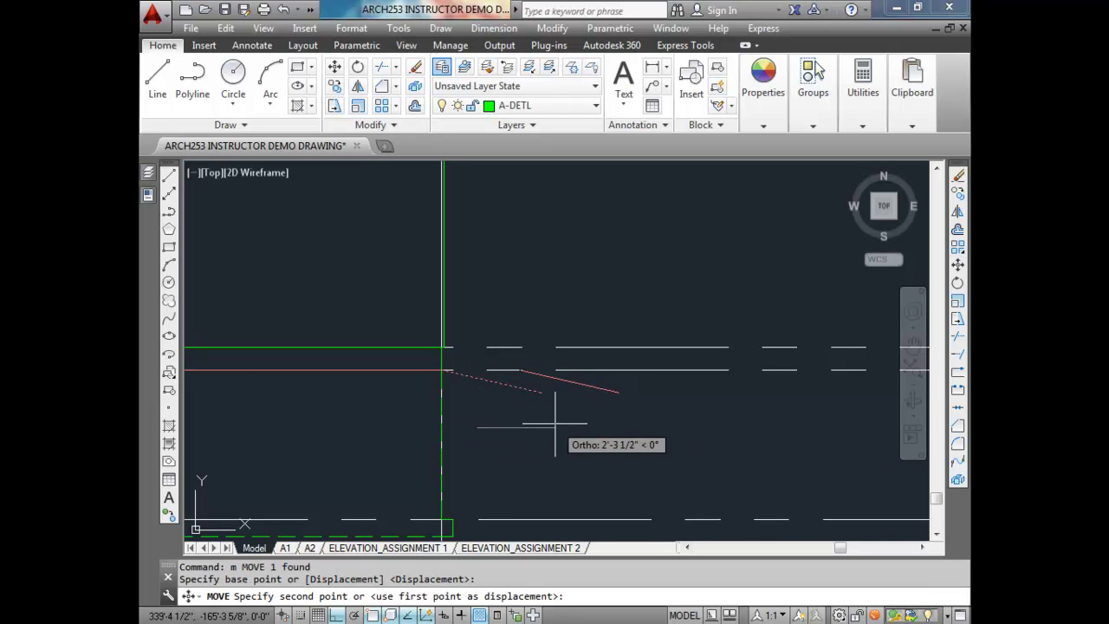
key(Escape)
click(537, 380)
click(525, 395)
click(540, 392)
key(F8)
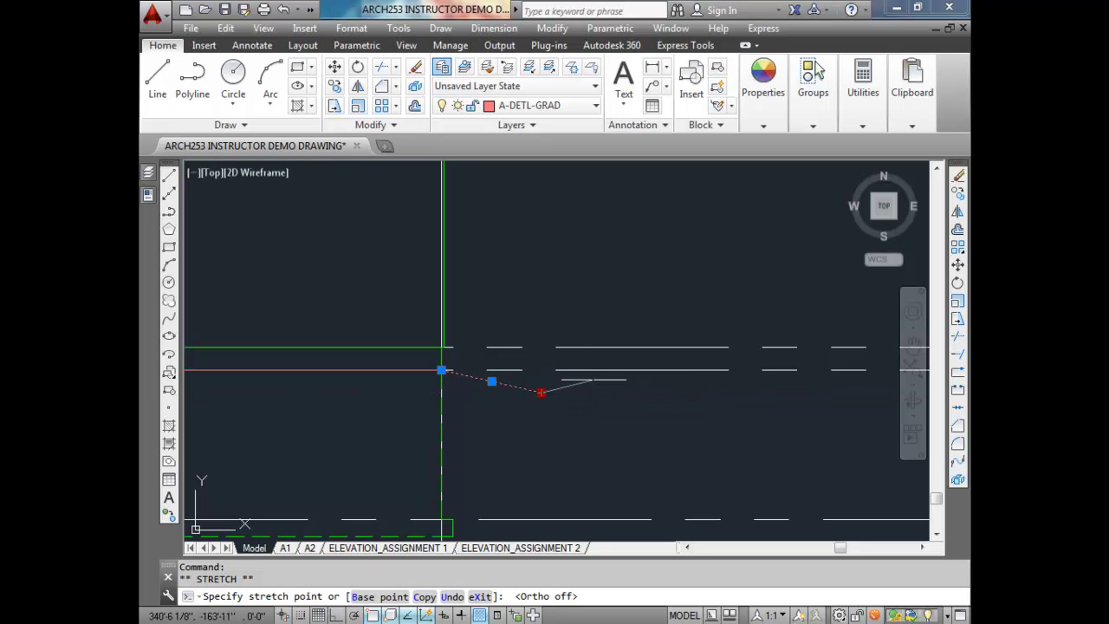
click(593, 379)
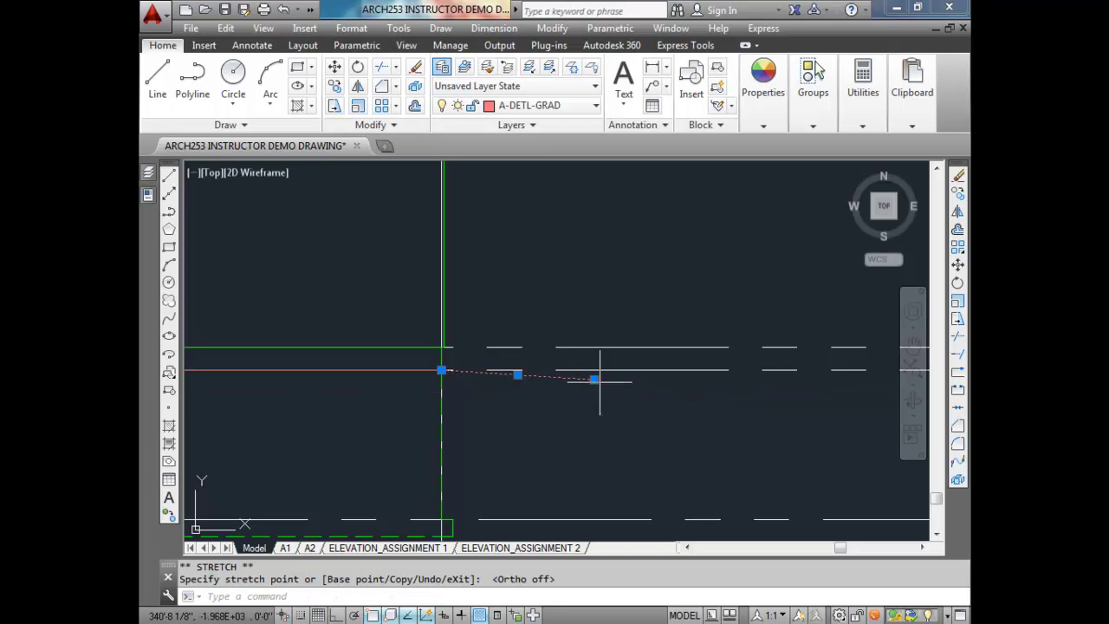
click(593, 380)
key(Escape)
key(Escape)
scroll(540, 407, down, 1)
scroll(532, 404, down, 1)
scroll(532, 403, up, 1)
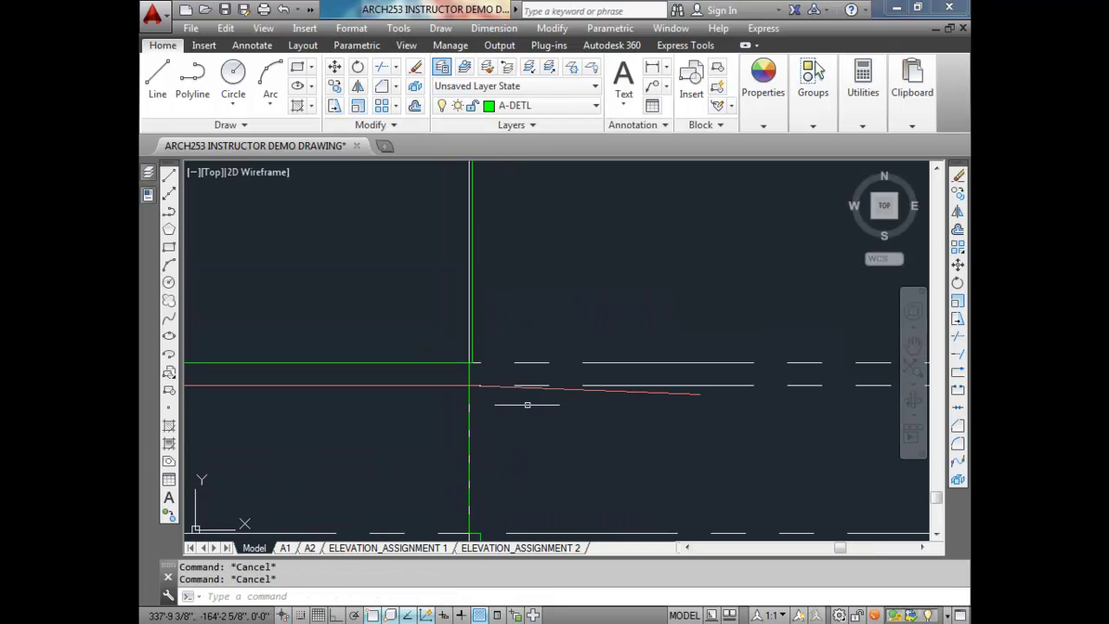
scroll(511, 357, up, 2)
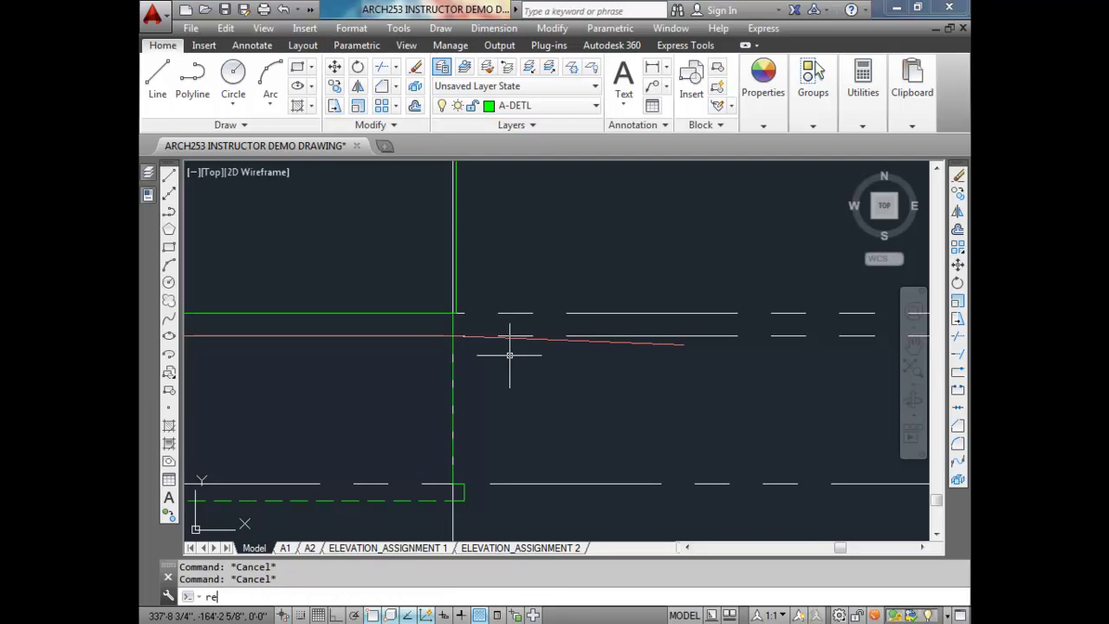
Step: Draw a 36 by 24 footing rectangle below the grade line
text(rec)
key(Return)
click(476, 401)
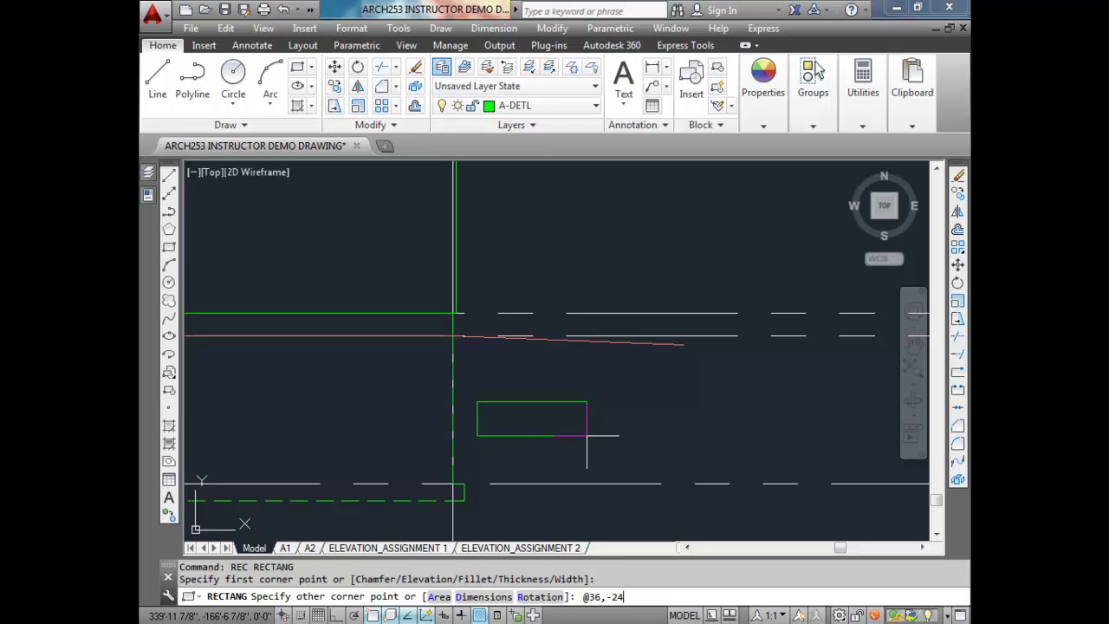
key(Return)
scroll(564, 426, up, 3)
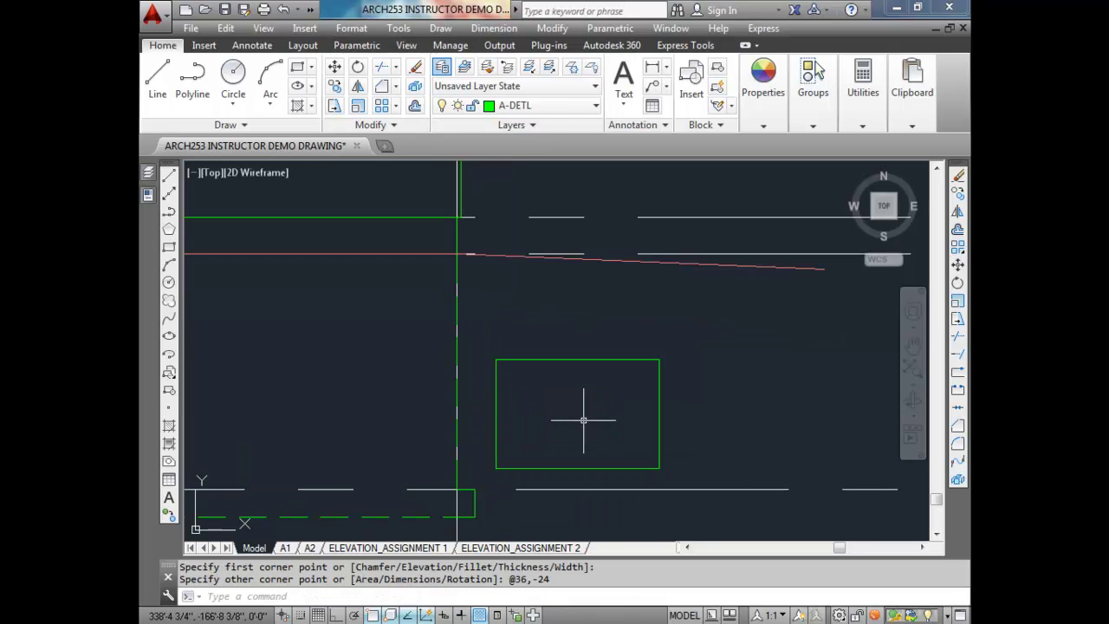
Step: Draw a diagonal line from the rectangle's right edge to its bottom-left corner
text(l)
key(Return)
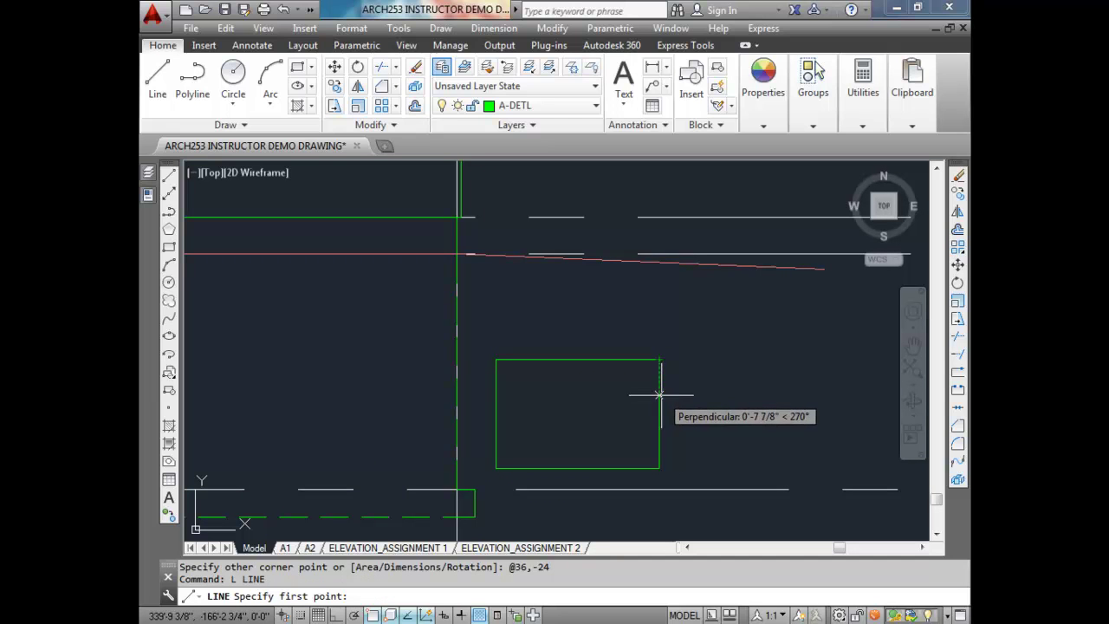
click(659, 395)
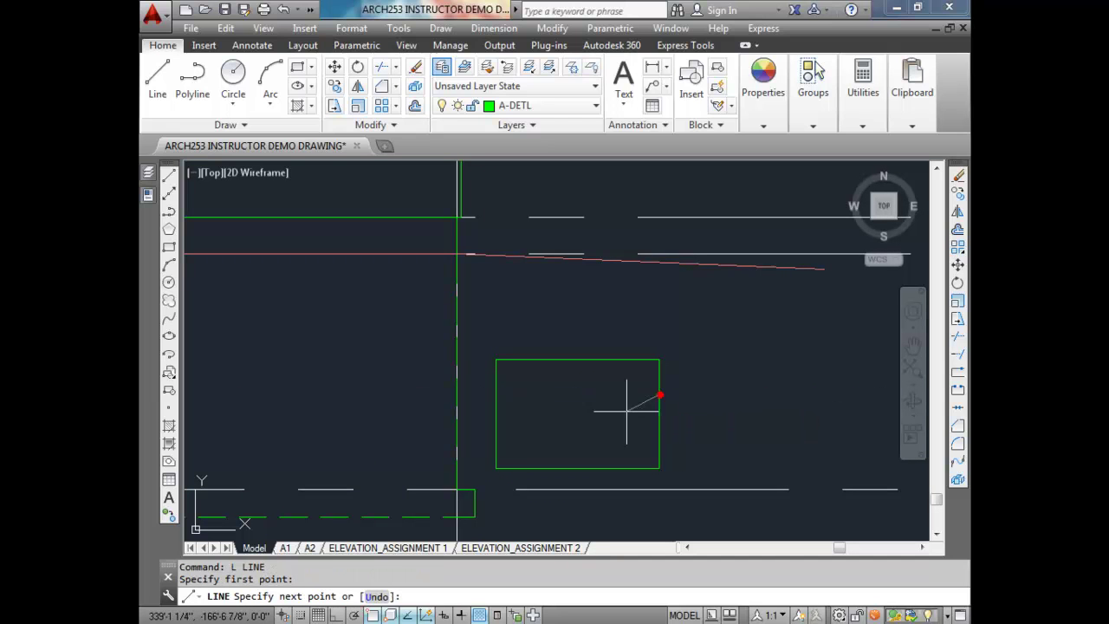
click(496, 468)
key(Escape)
key(Escape)
click(662, 471)
key(Escape)
key(Escape)
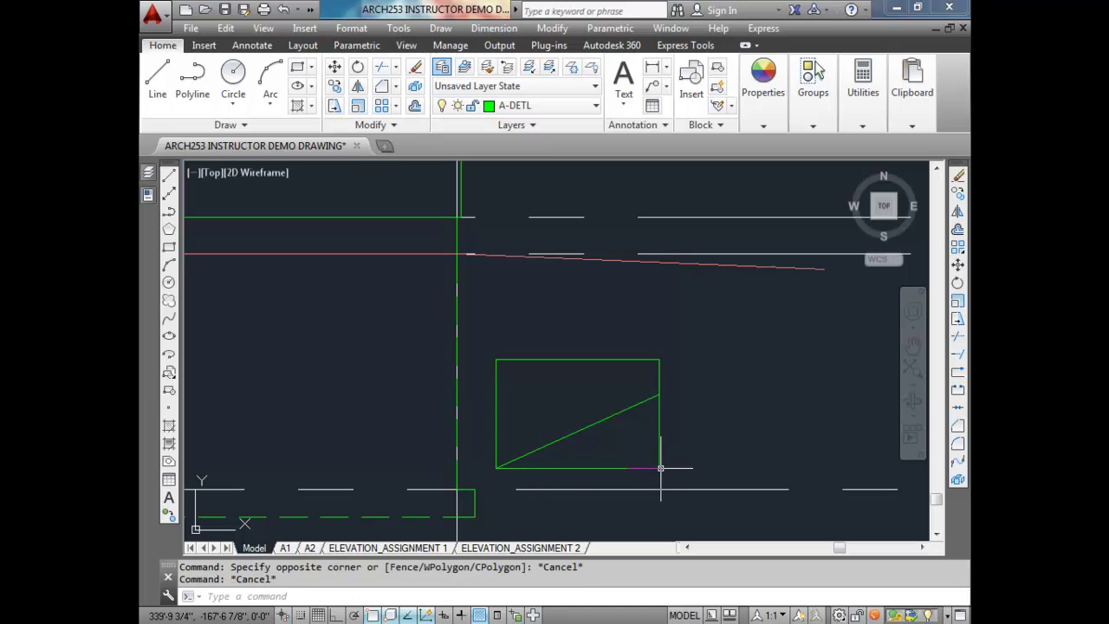
Step: Trim the bottom and lower-right edges below the diagonal, leaving a sloped footing wedge
text(tr)
key(Return)
key(Return)
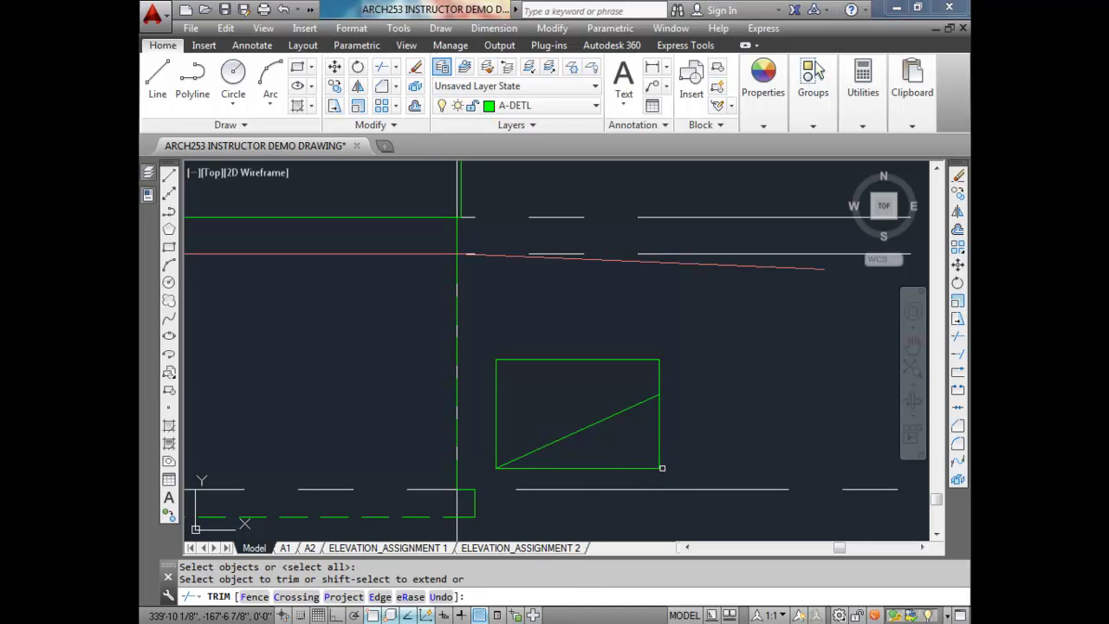
click(686, 489)
click(671, 486)
click(647, 445)
click(666, 462)
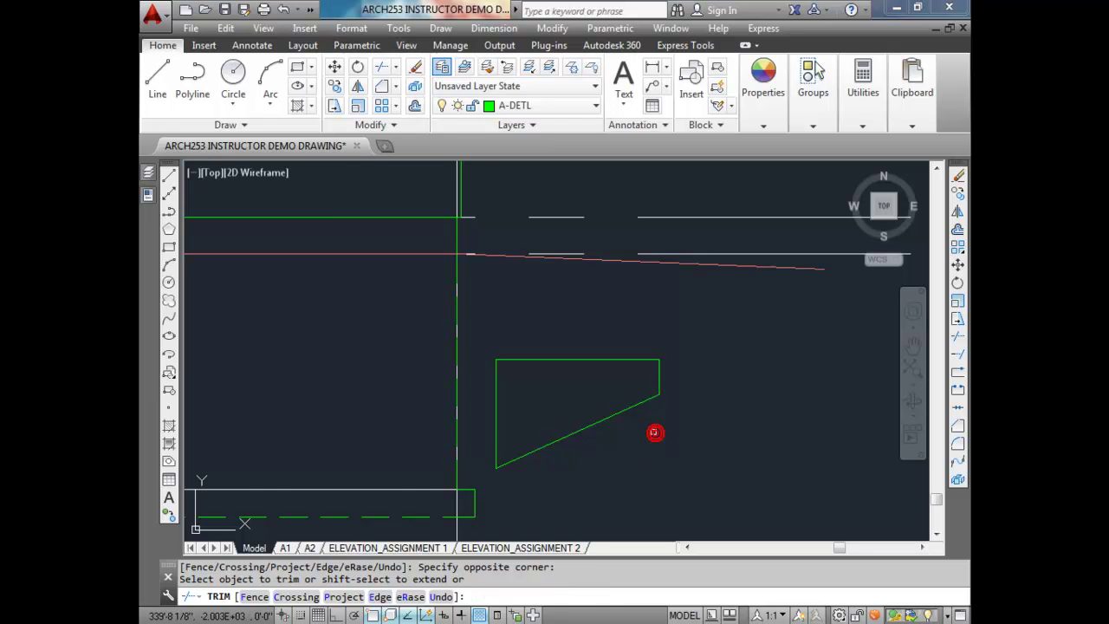
key(Escape)
scroll(650, 434, down, 2)
scroll(638, 414, up, 4)
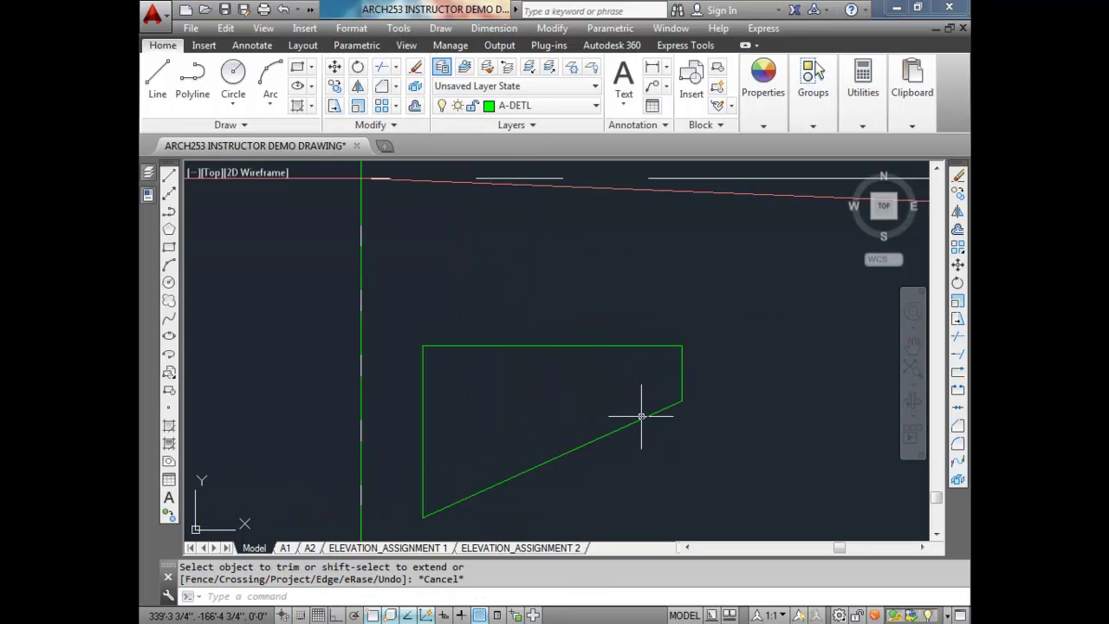
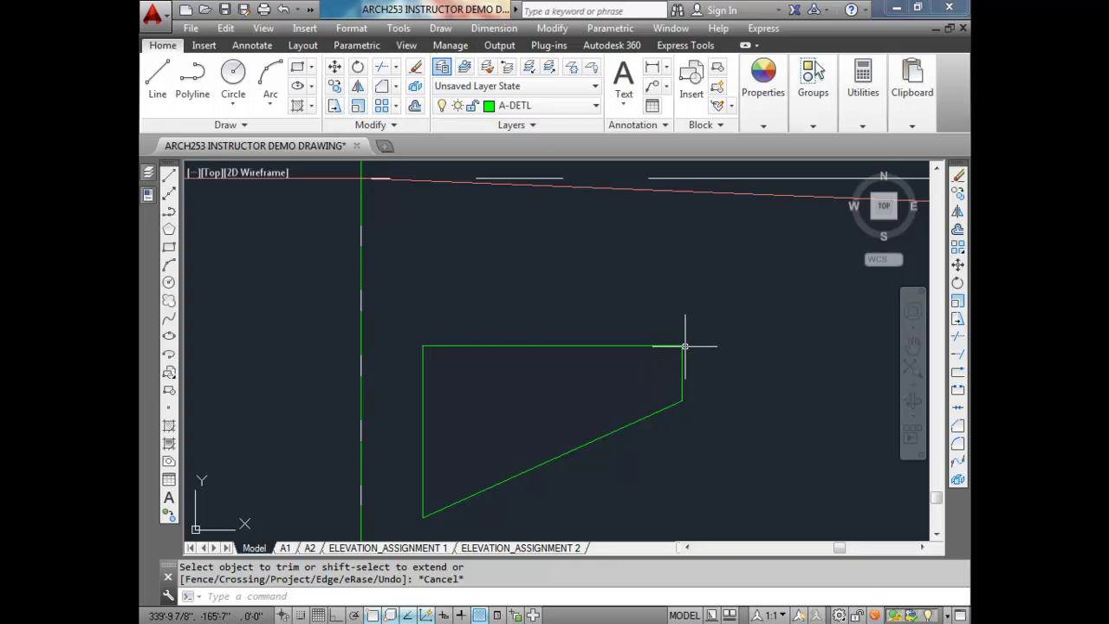
Step: Move the trapezoid so its top-left corner lands on the vertical wall line under the red line
scroll(684, 346, down, 2)
click(509, 329)
click(710, 458)
text(m)
key(Return)
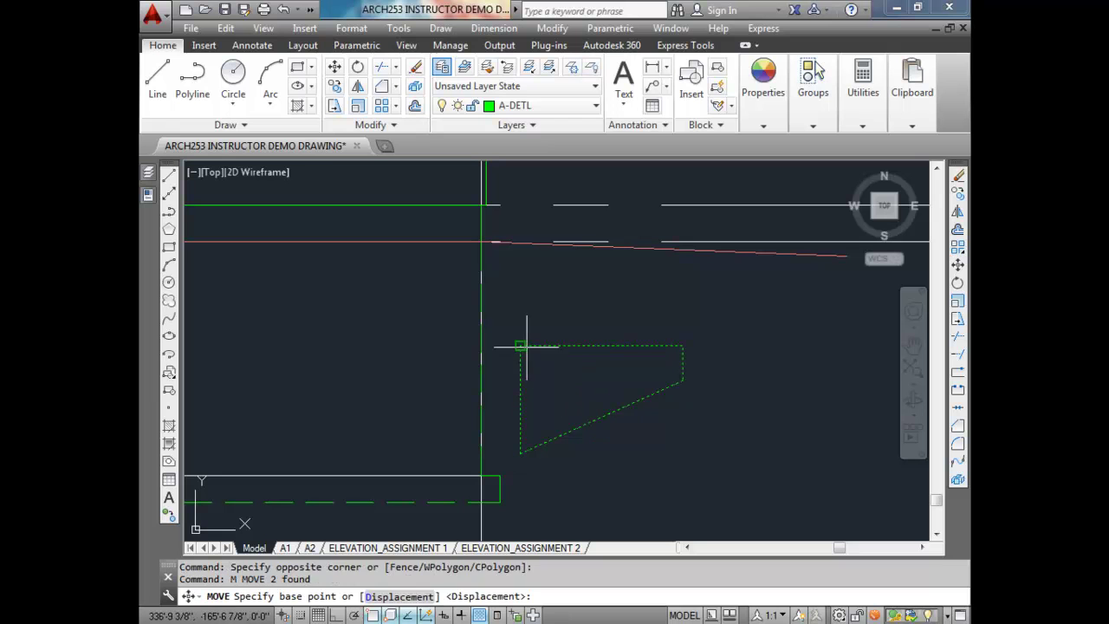
click(519, 346)
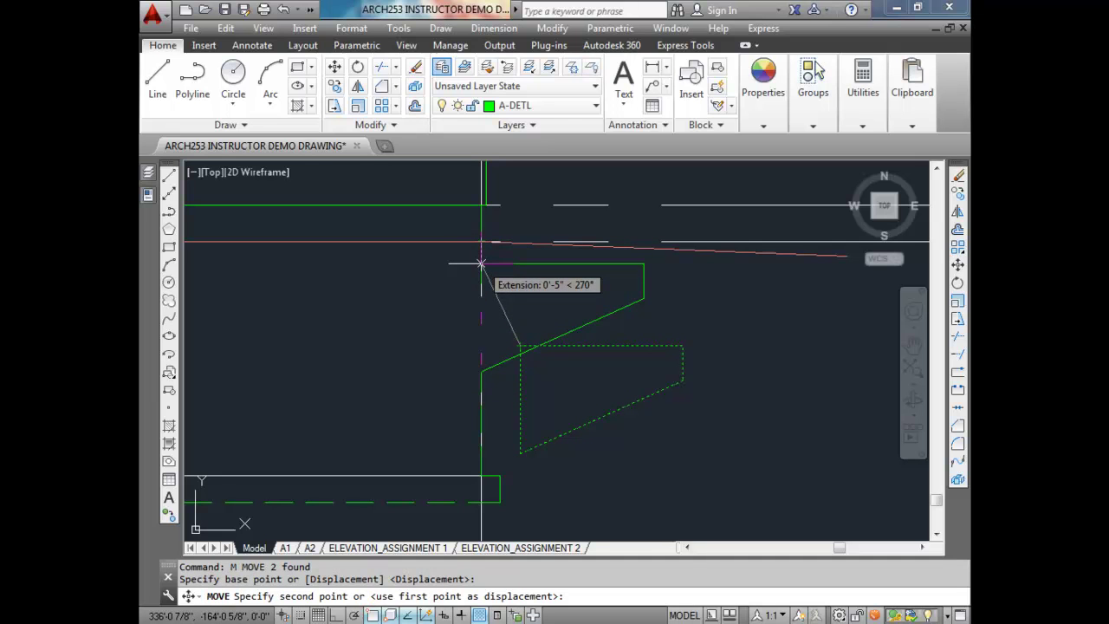
click(482, 252)
key(Escape)
key(Escape)
Step: Bring the trapezoid and wall into view and start another move of the trapezoid, then cancel it
scroll(513, 302, down, 2)
middle_drag(519, 338, 505, 426)
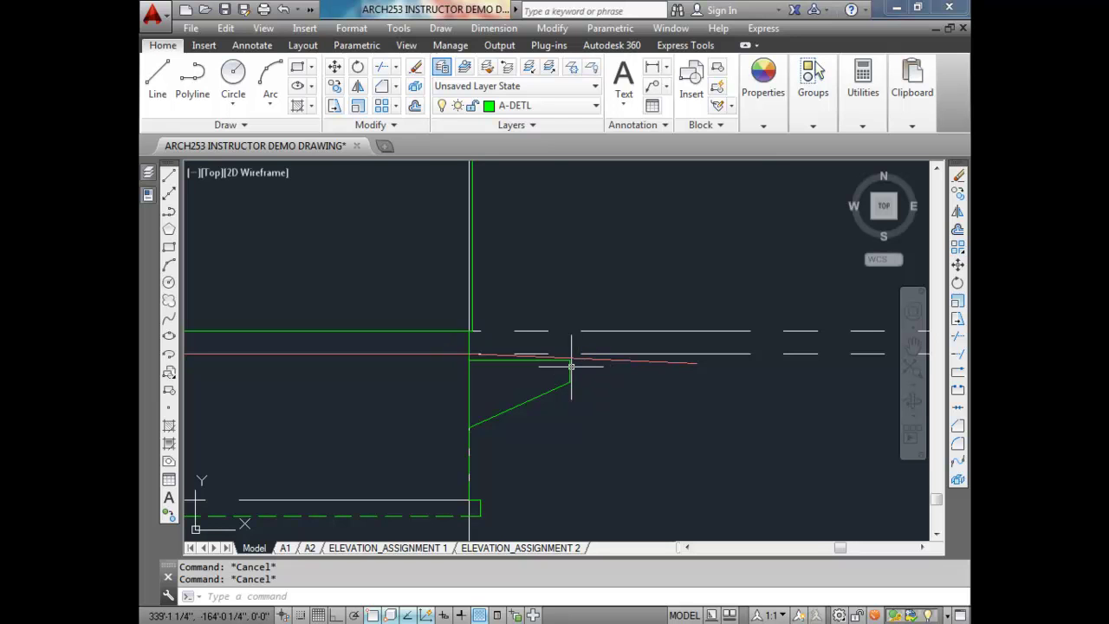
scroll(567, 369, down, 2)
scroll(559, 376, up, 4)
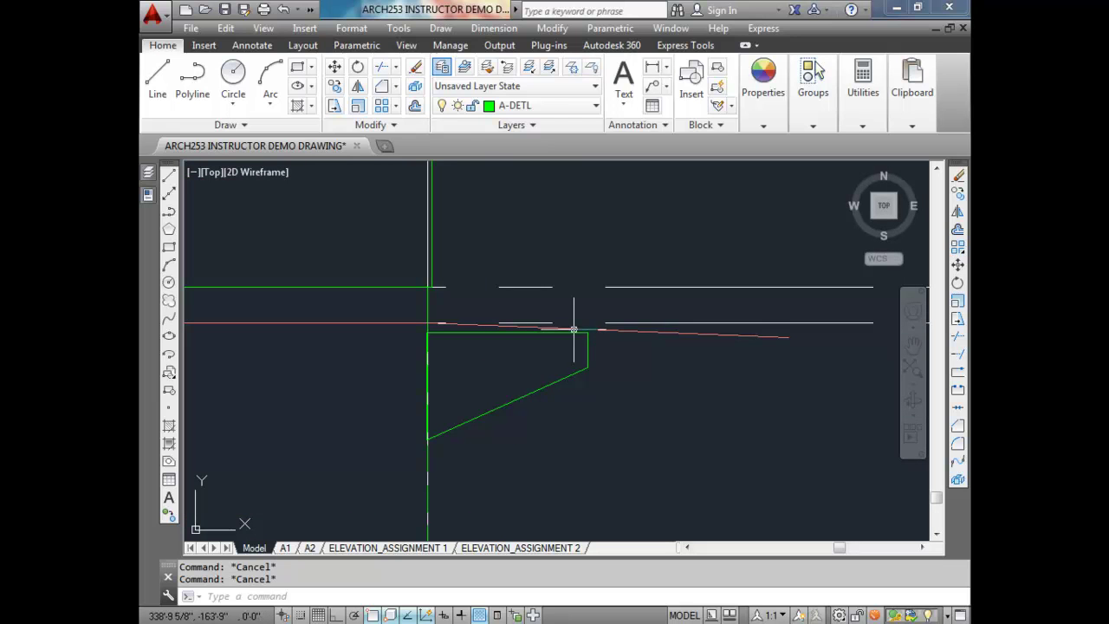
scroll(571, 323, down, 2)
scroll(563, 321, up, 3)
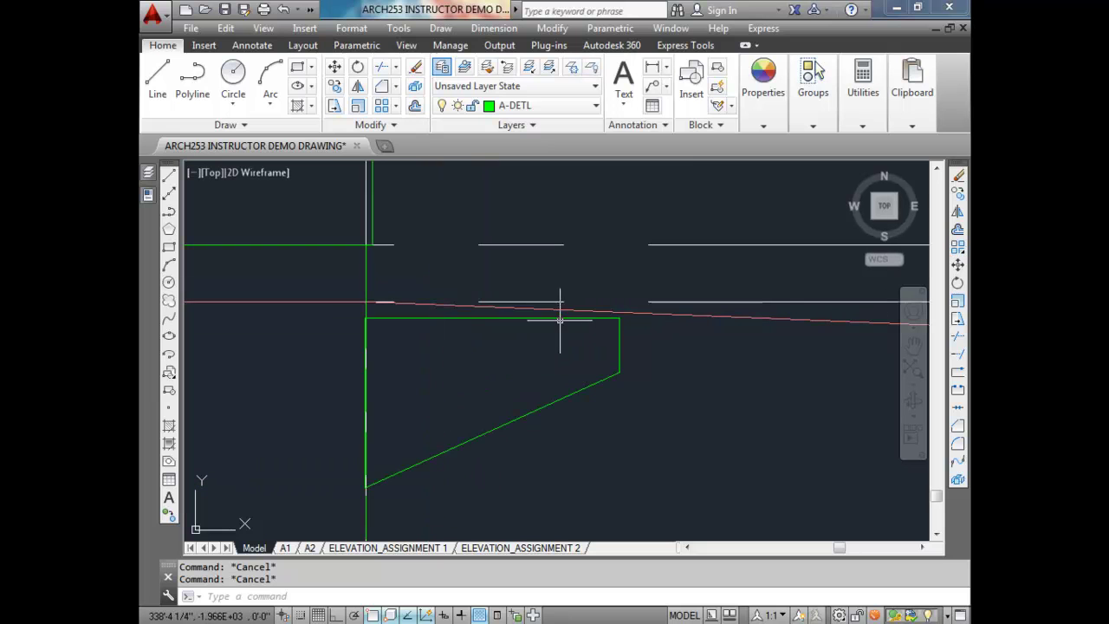
click(559, 321)
click(554, 328)
text(m)
key(Return)
key(Escape)
Step: Retry moving the crossing-selected trapezoid from a base point on its edge, then cancel the move
click(633, 404)
click(589, 349)
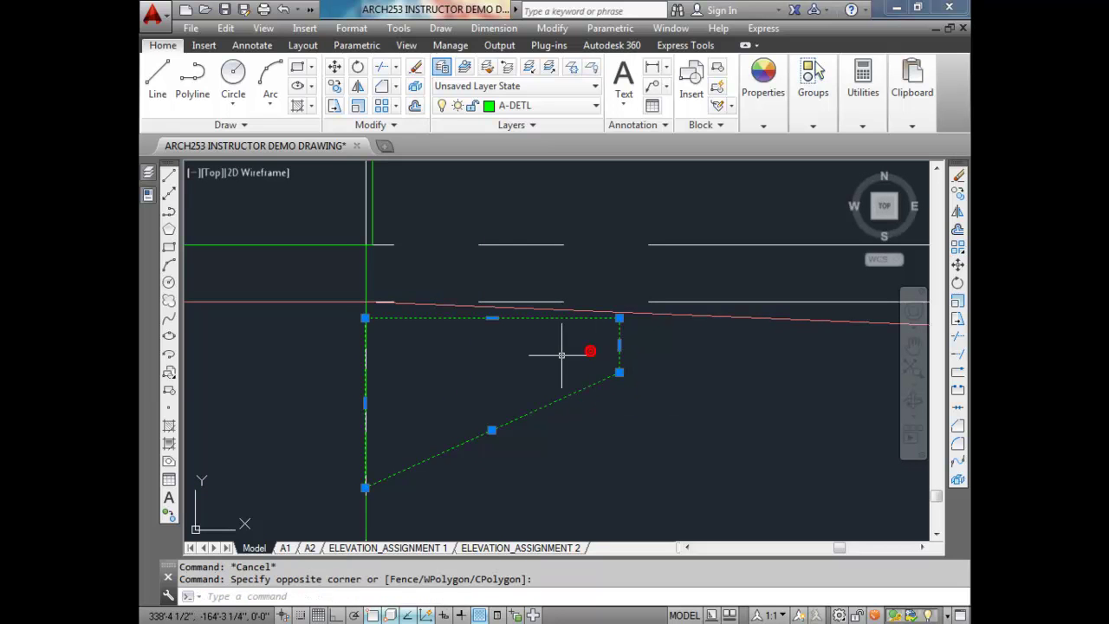
text(m)
key(Return)
scroll(622, 341, up, 1)
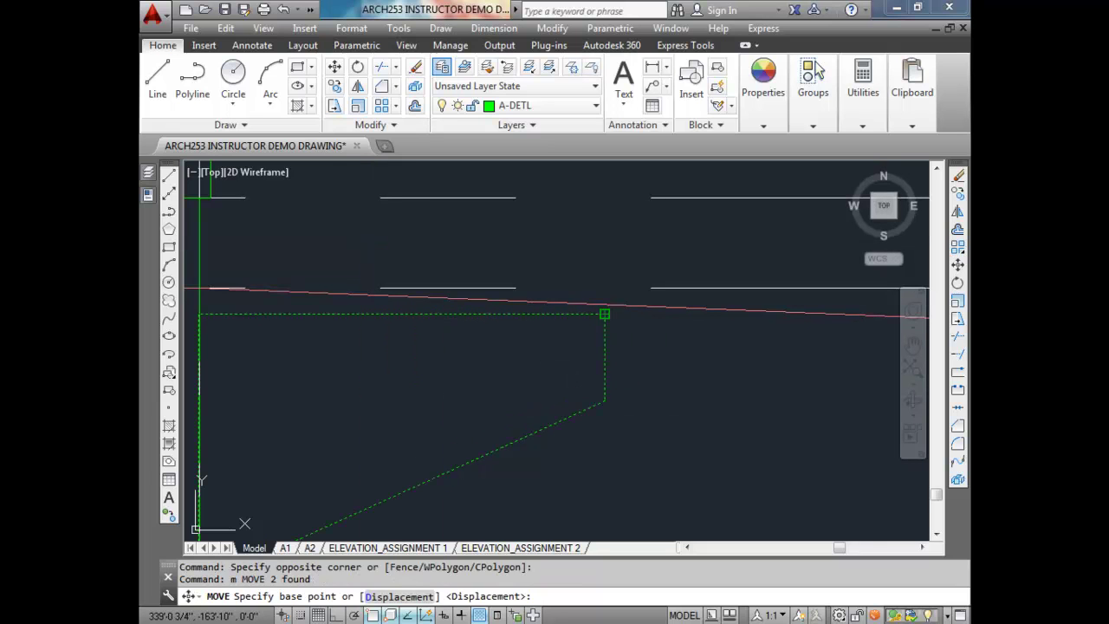
click(604, 310)
click(602, 302)
key(Escape)
key(Escape)
Step: Crossing-select the trapezoid again and open the layer list
scroll(600, 366, down, 1)
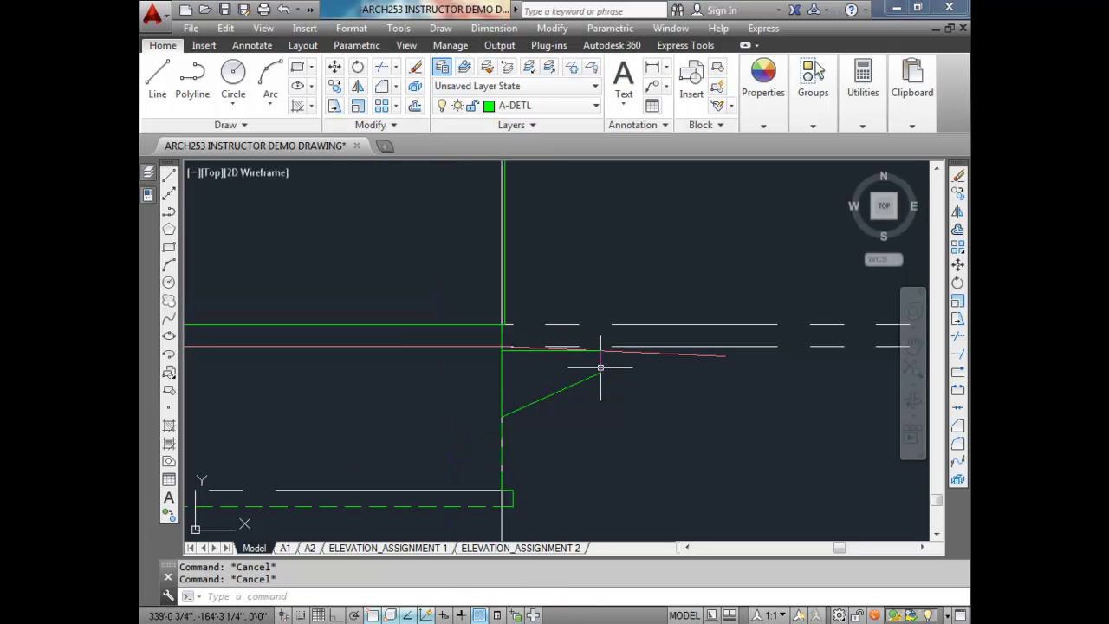
scroll(582, 423, down, 2)
scroll(578, 428, up, 2)
click(609, 440)
click(582, 405)
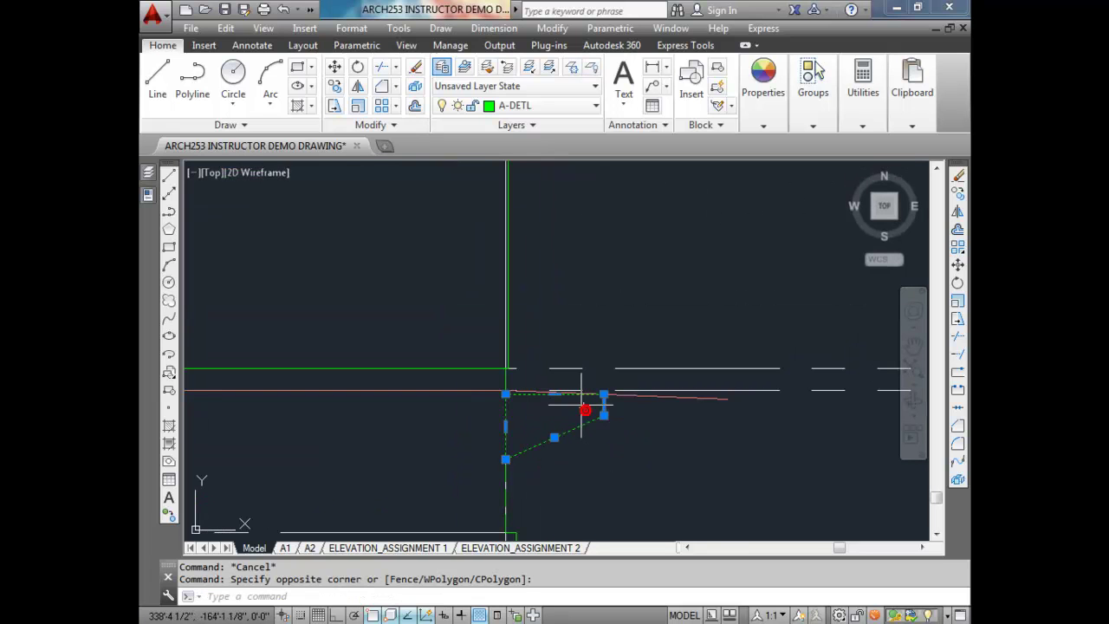
click(592, 105)
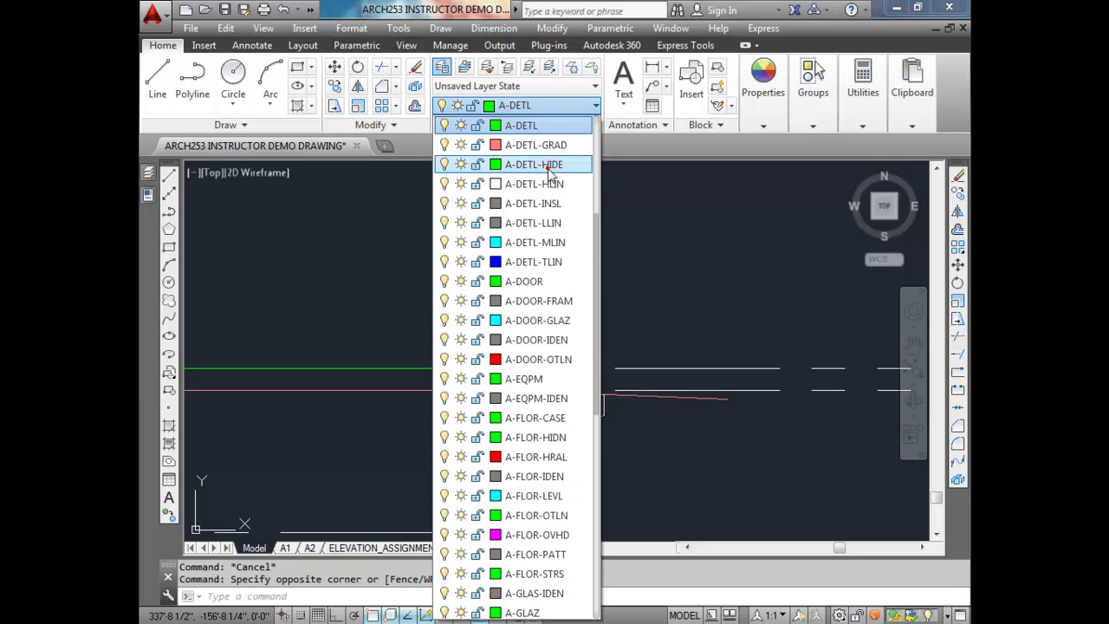
Step: Assign the trapezoid to layer A-DETL-HIDE so it shows dashed, and save the drawing
click(549, 172)
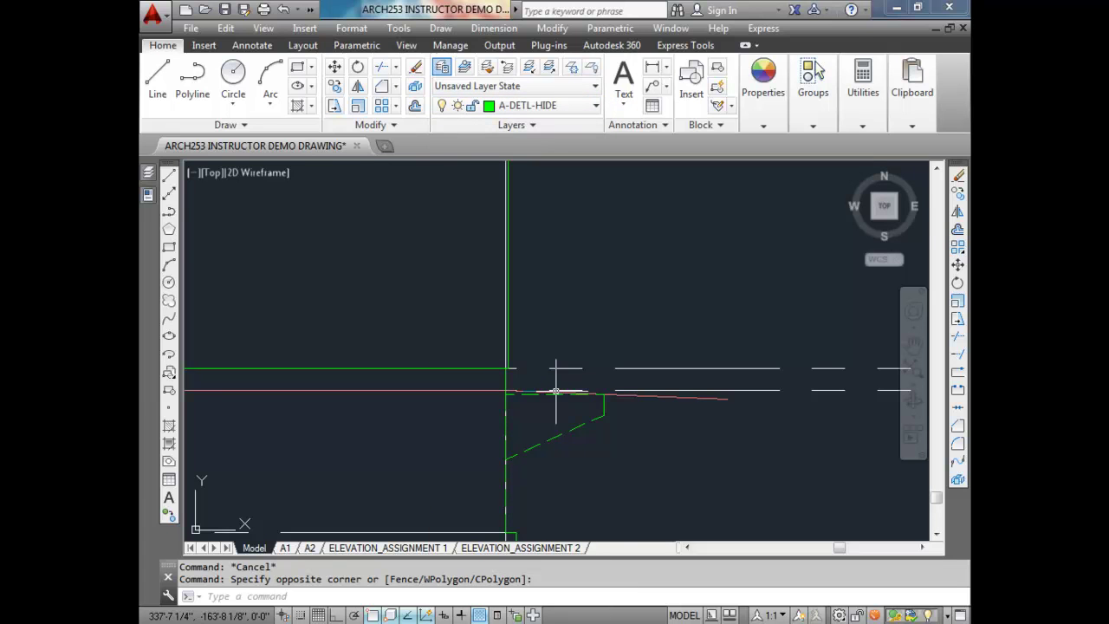
key(Escape)
key(Escape)
key(ctrl+s)
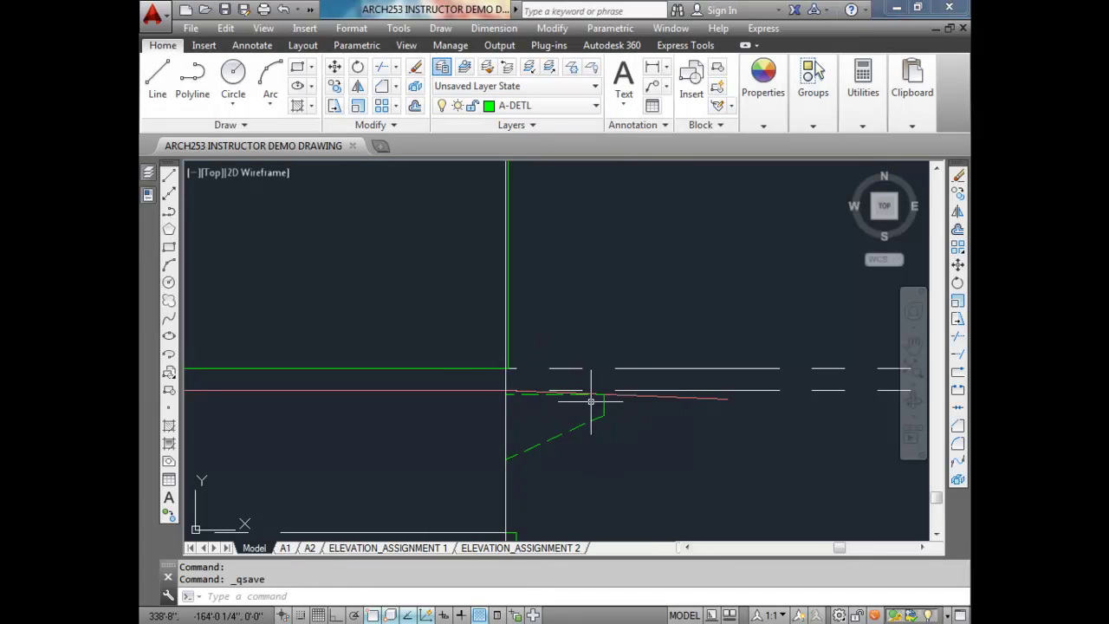
scroll(587, 405, down, 3)
scroll(541, 397, up, 3)
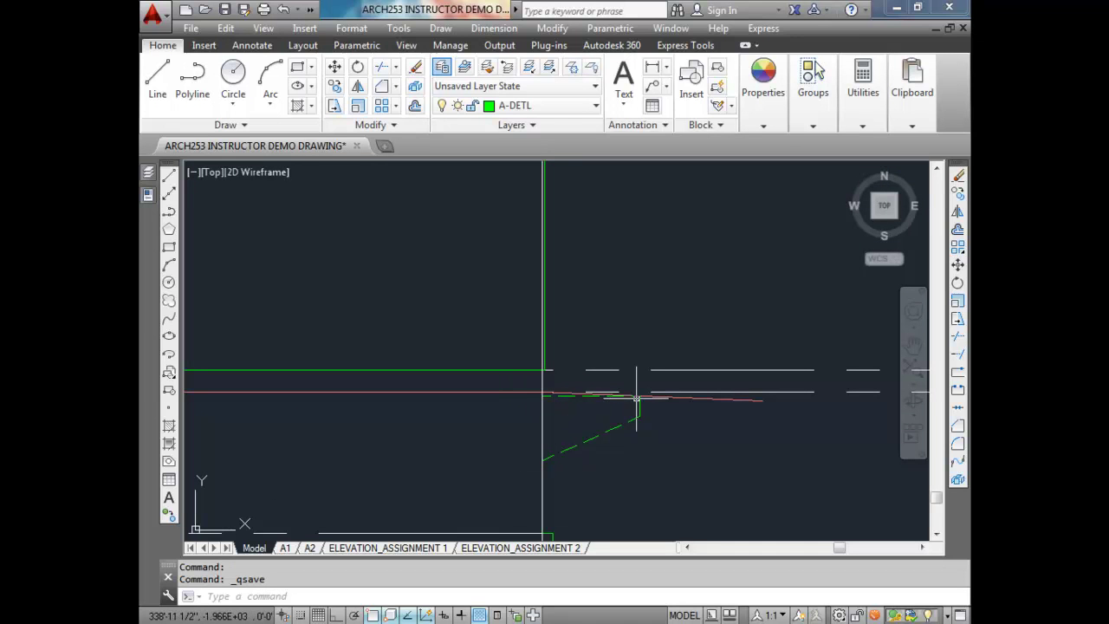
scroll(621, 393, down, 2)
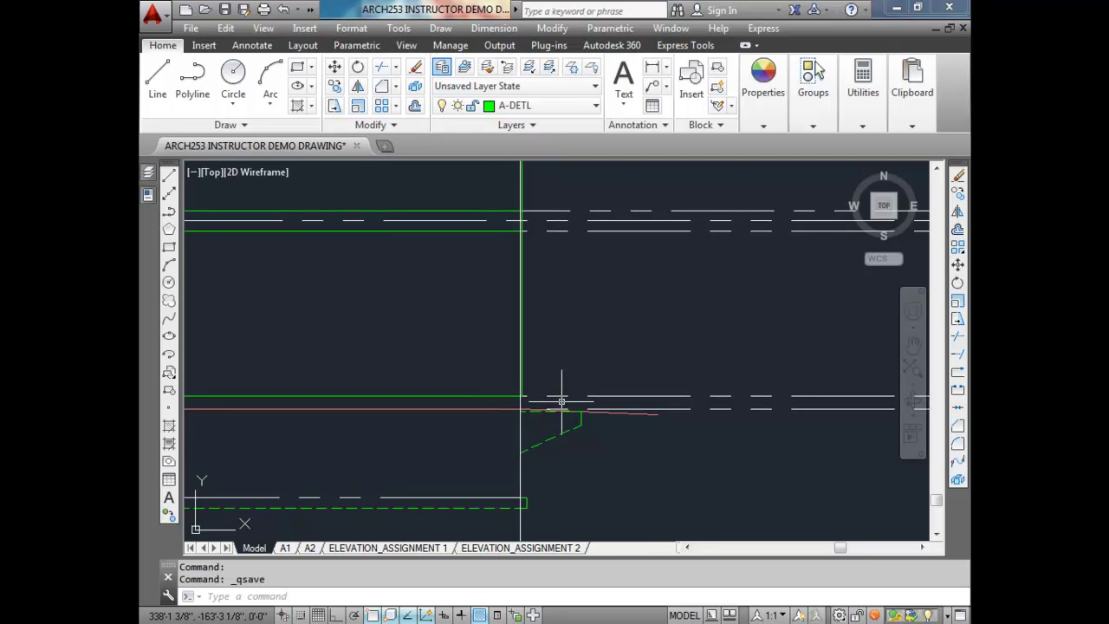
scroll(578, 423, up, 1)
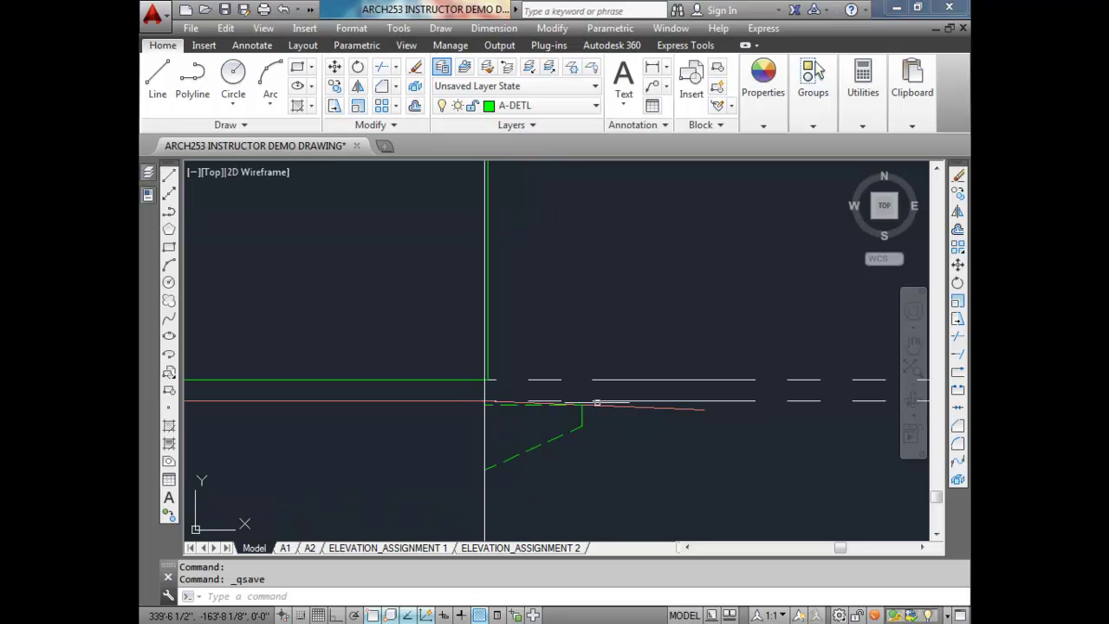
Step: Try grip-stretching the end of the red sloped line, then cancel and pan down
click(666, 408)
click(703, 409)
scroll(598, 406, up, 4)
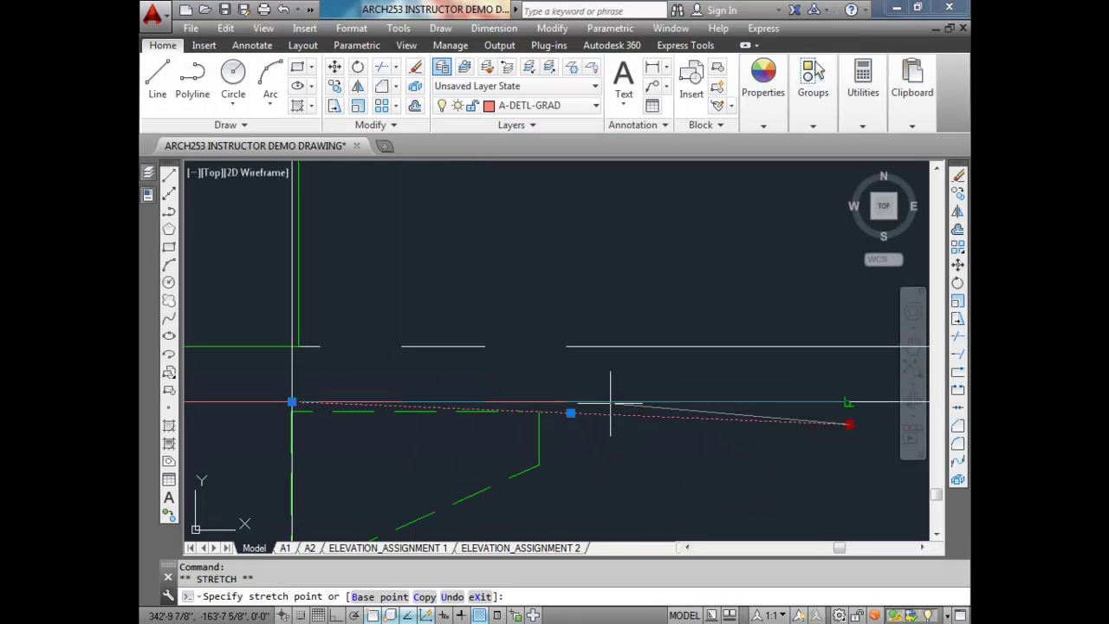
key(Escape)
key(Escape)
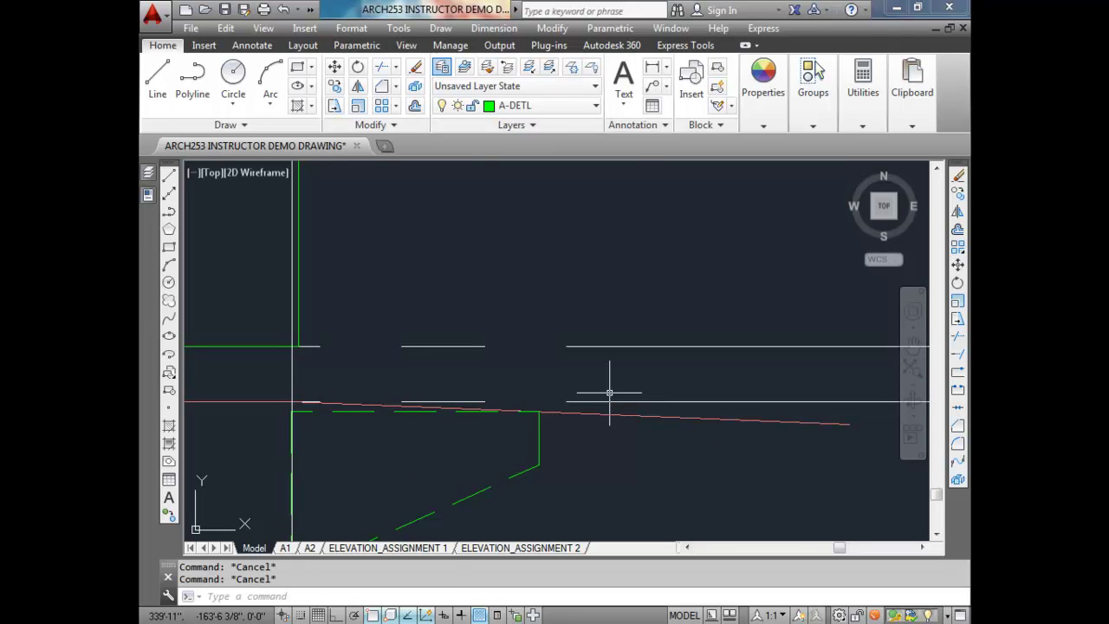
scroll(589, 398, down, 4)
middle_drag(561, 381, 554, 429)
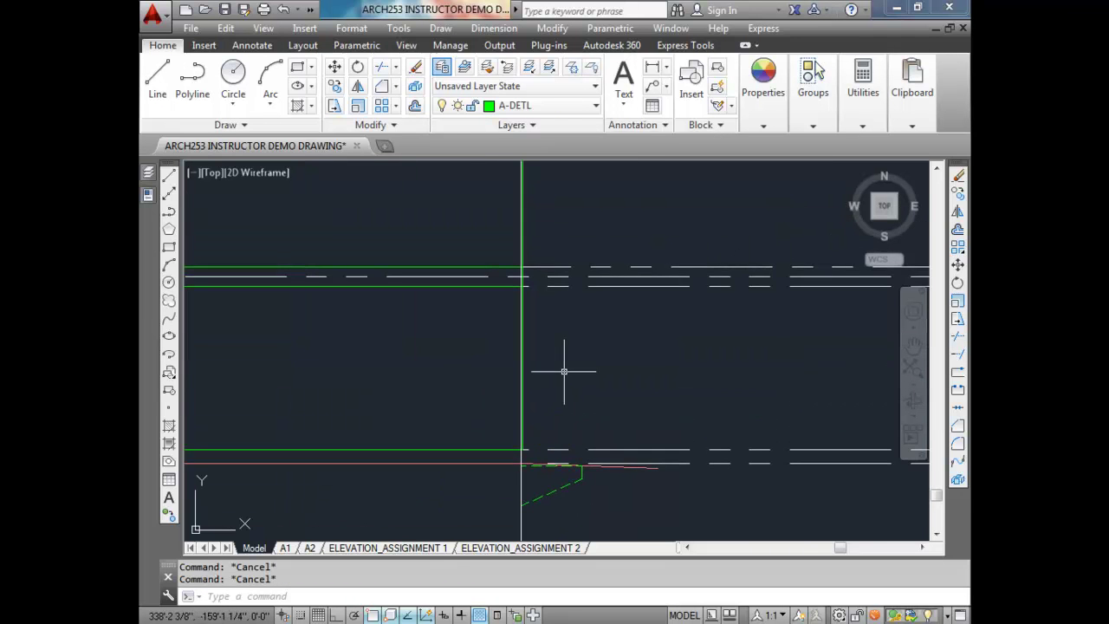
scroll(564, 371, down, 4)
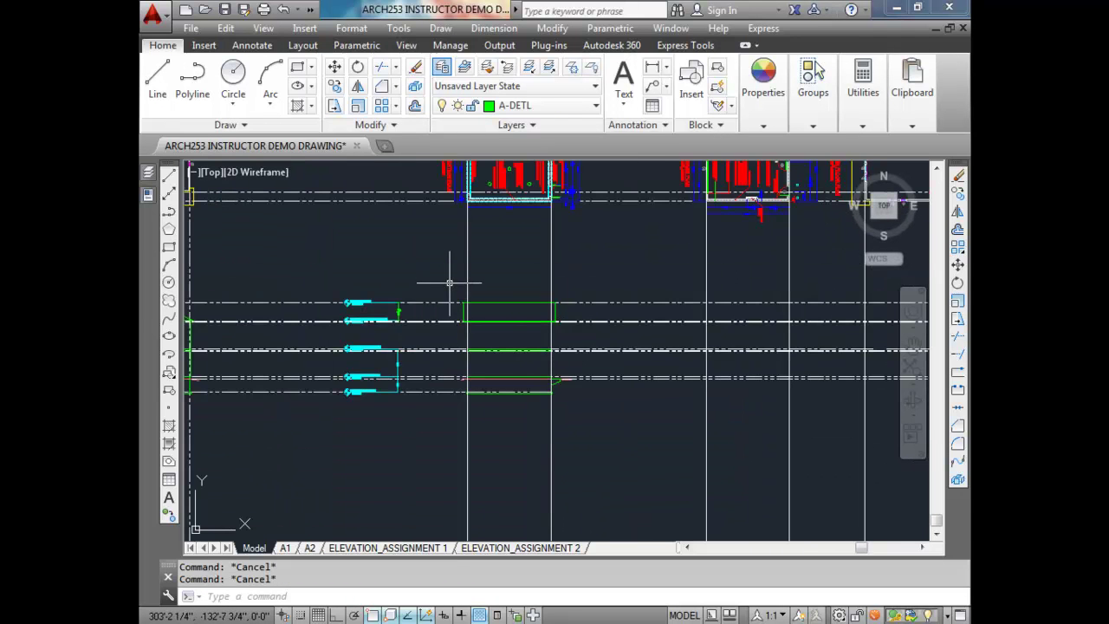
Step: Move the green detail rectangles right into line with the vertical projection lines
mouse_move(545, 289)
middle_down()
mouse_move(520, 366)
mouse_move(496, 299)
middle_up()
click(441, 284)
click(589, 432)
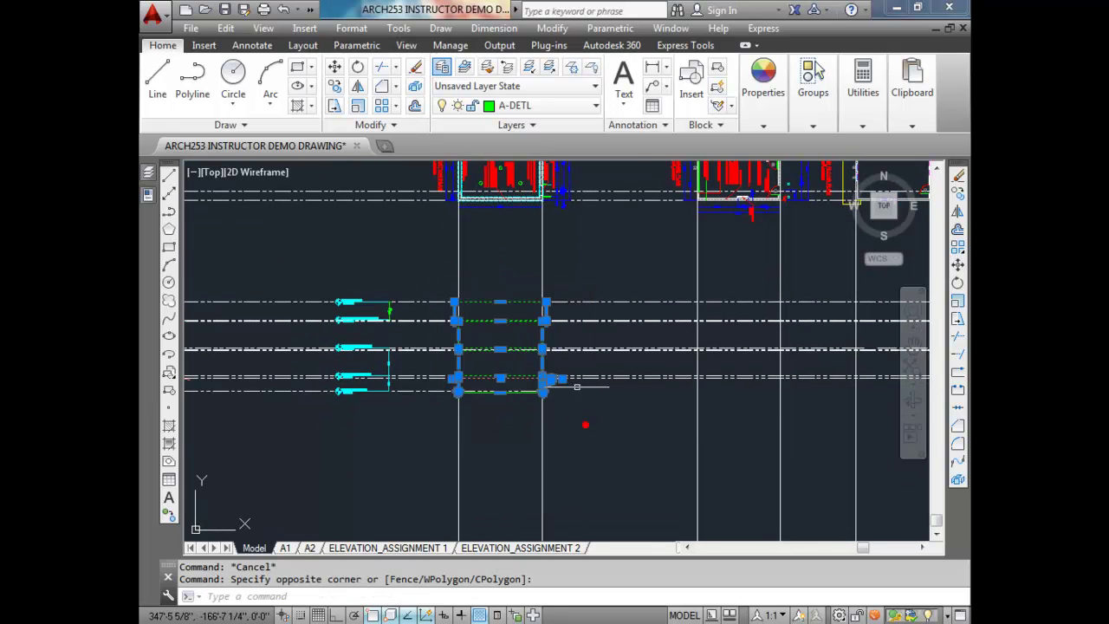
click(333, 69)
scroll(459, 295, up, 2)
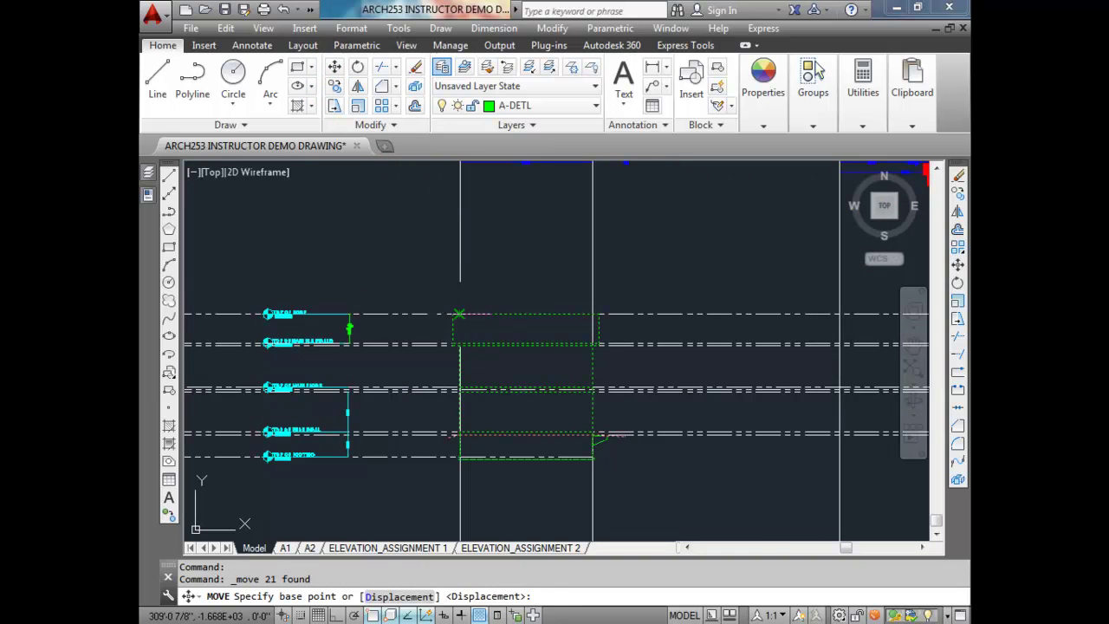
click(459, 313)
click(841, 314)
middle_drag(737, 290, 708, 290)
scroll(709, 290, down, 4)
scroll(494, 310, up, 2)
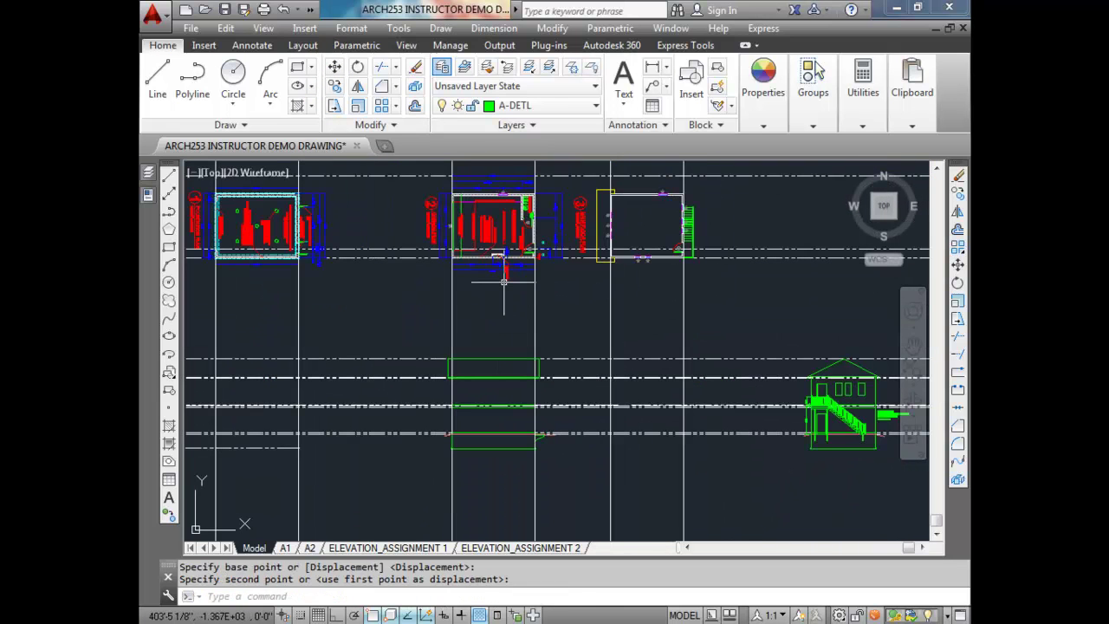
scroll(503, 281, up, 4)
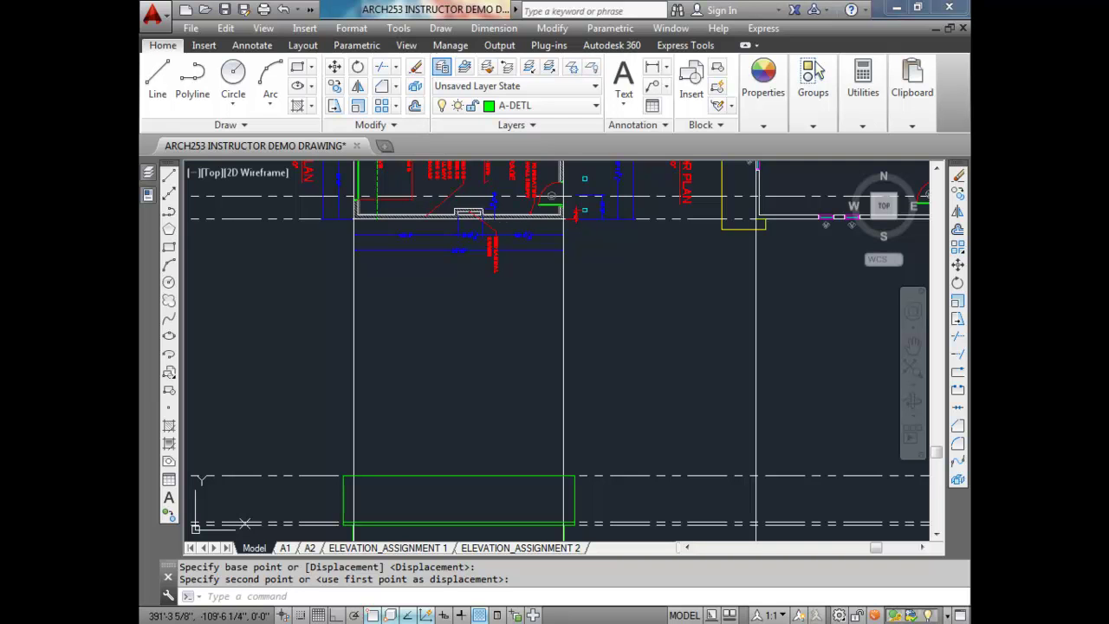
middle_drag(607, 241, 579, 291)
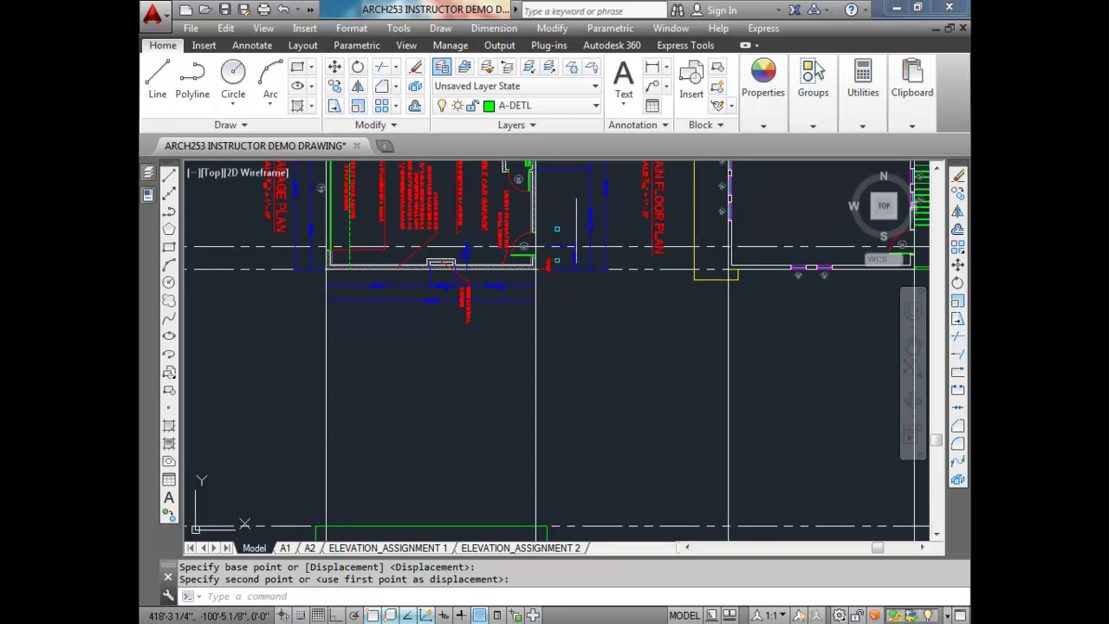
scroll(555, 257, up, 4)
Step: Copy the vertical wall-edge line to a spot near the lower square
click(515, 465)
click(511, 467)
click(477, 441)
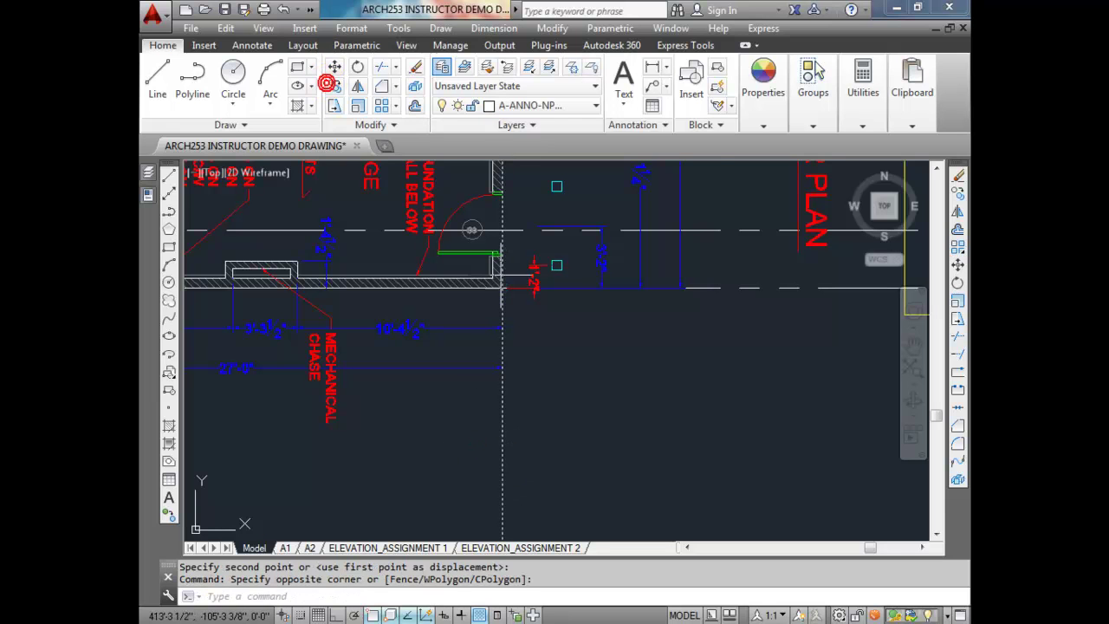
click(327, 84)
scroll(566, 317, up, 6)
click(321, 184)
scroll(353, 346, down, 6)
scroll(439, 357, up, 3)
scroll(439, 357, up, 2)
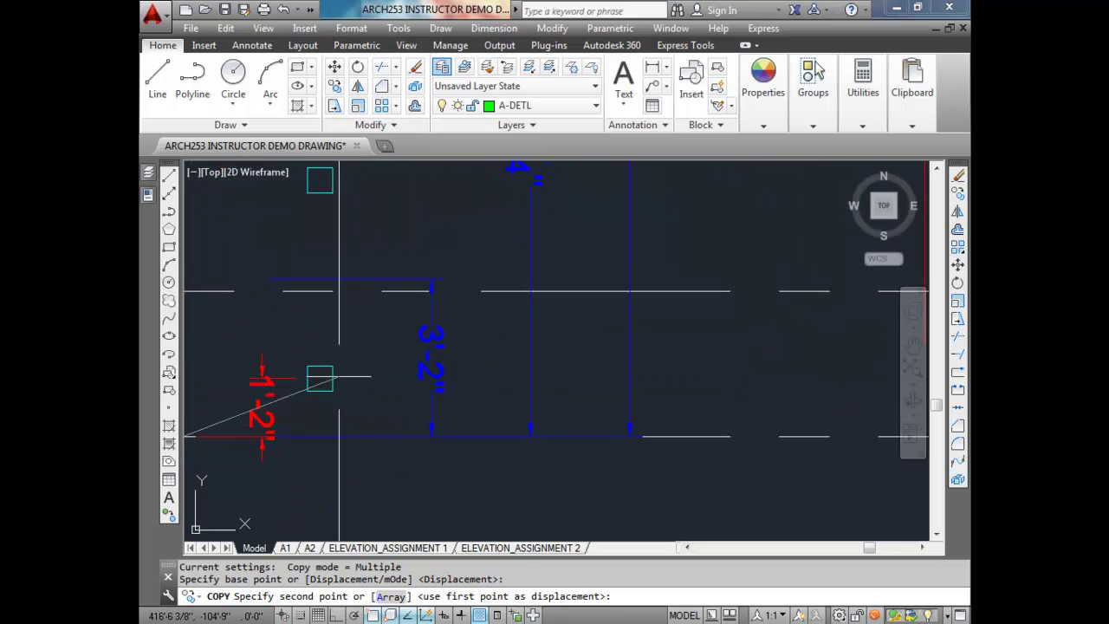
click(320, 388)
key(Escape)
mouse_move(324, 208)
middle_down()
mouse_move(329, 252)
mouse_move(384, 245)
mouse_move(432, 272)
middle_up()
scroll(432, 272, down, 4)
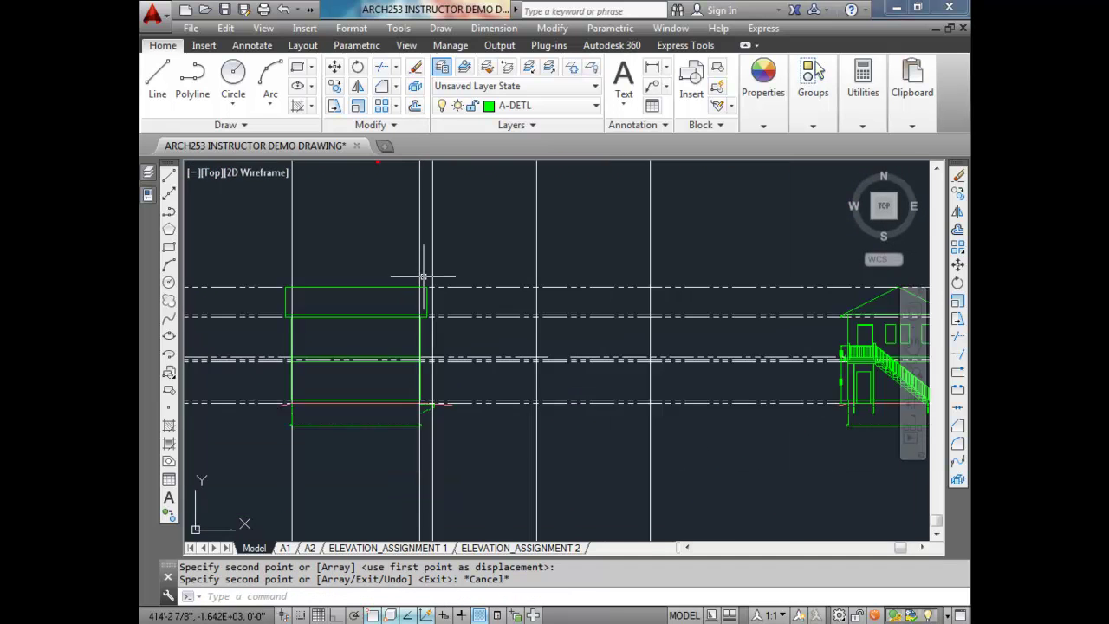
scroll(658, 353, up, 6)
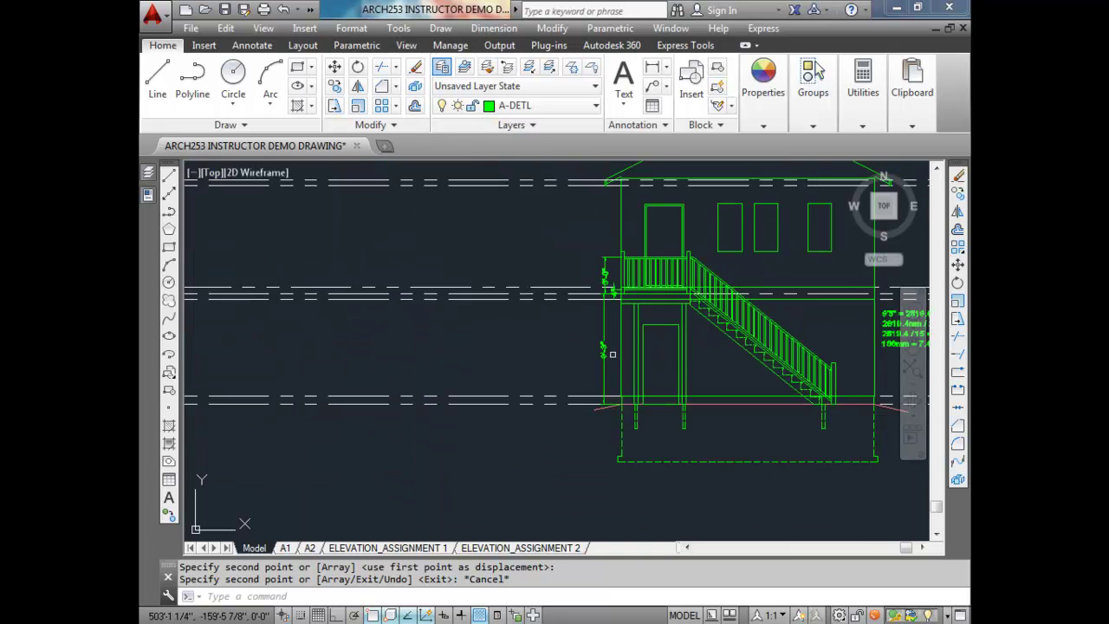
Step: Copy the selected vertical line from its endpoint to a new point
click(334, 86)
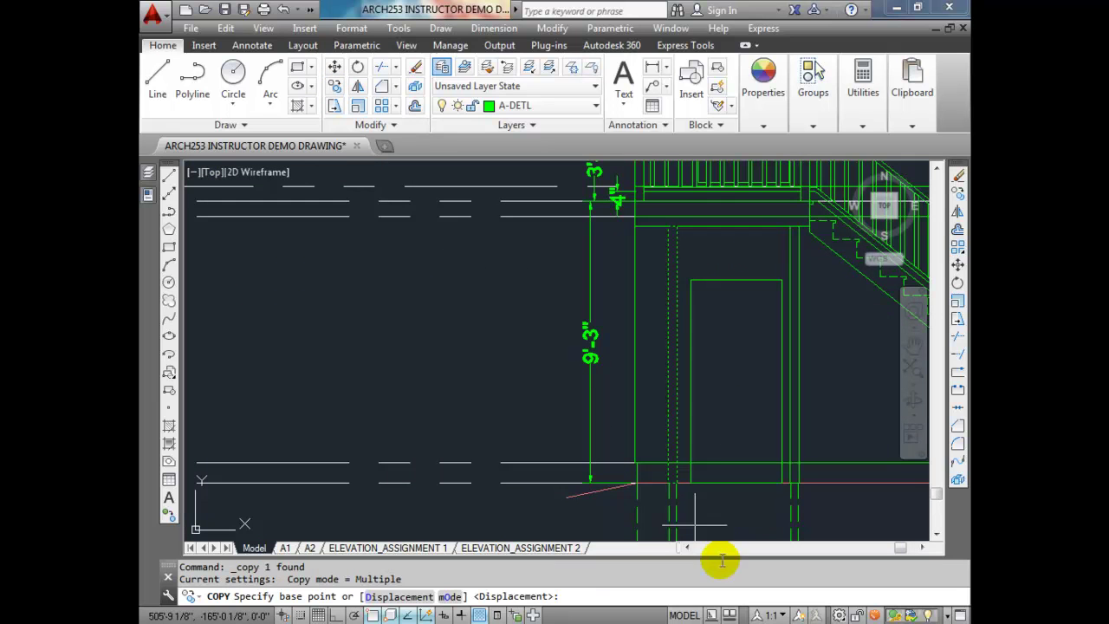
click(672, 483)
scroll(668, 483, down, 5)
scroll(355, 460, up, 2)
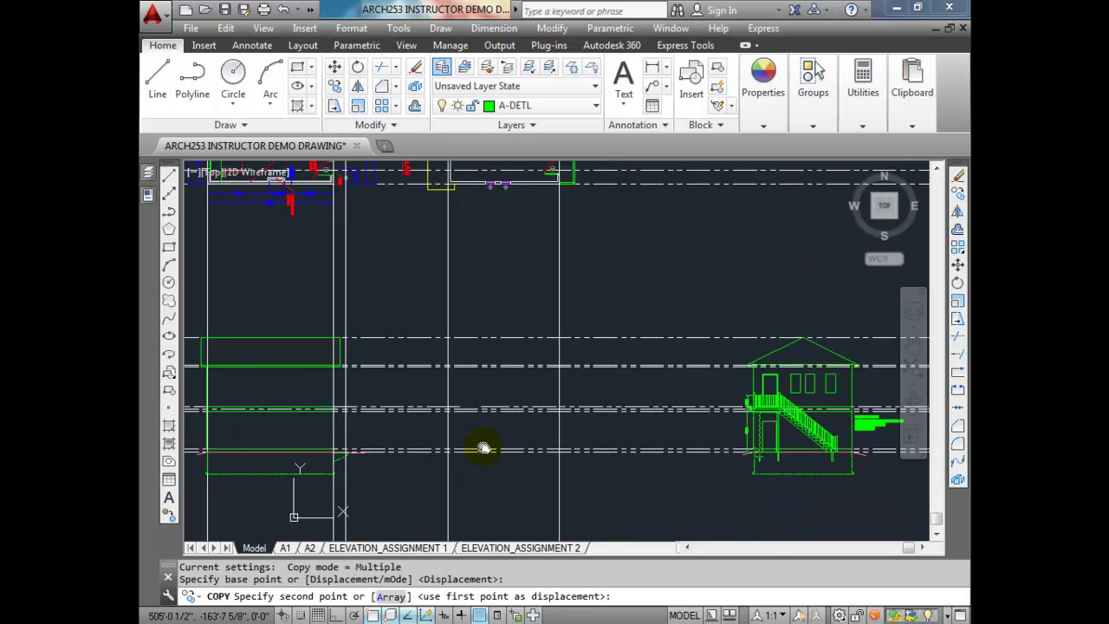
scroll(418, 444, up, 5)
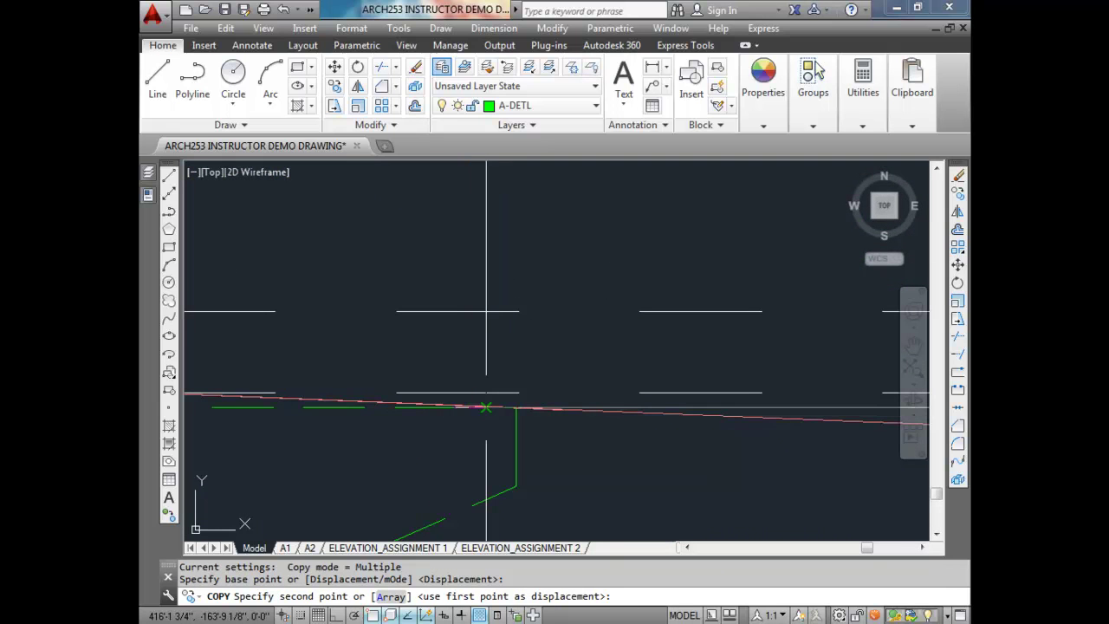
click(485, 404)
key(Escape)
scroll(487, 381, up, 5)
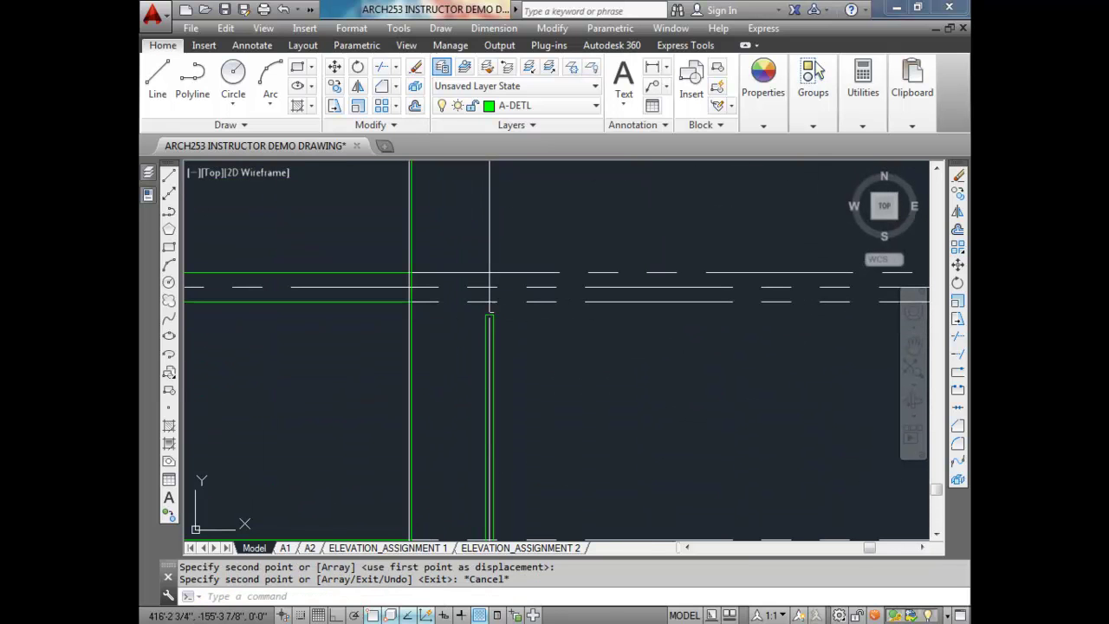
scroll(488, 295, down, 6)
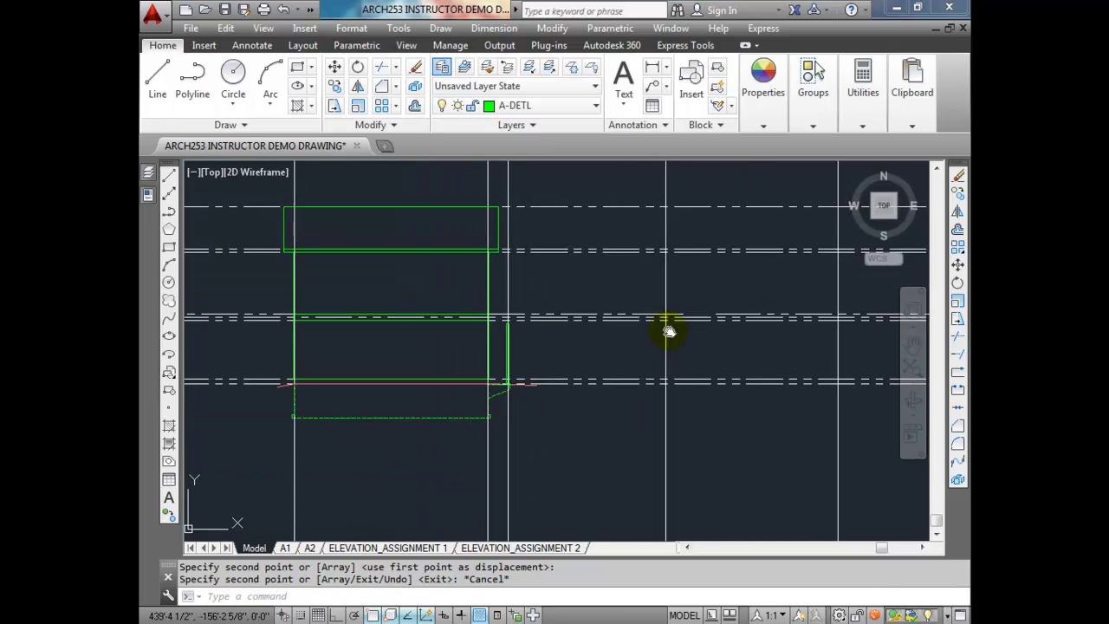
scroll(427, 321, down, 2)
scroll(637, 313, up, 6)
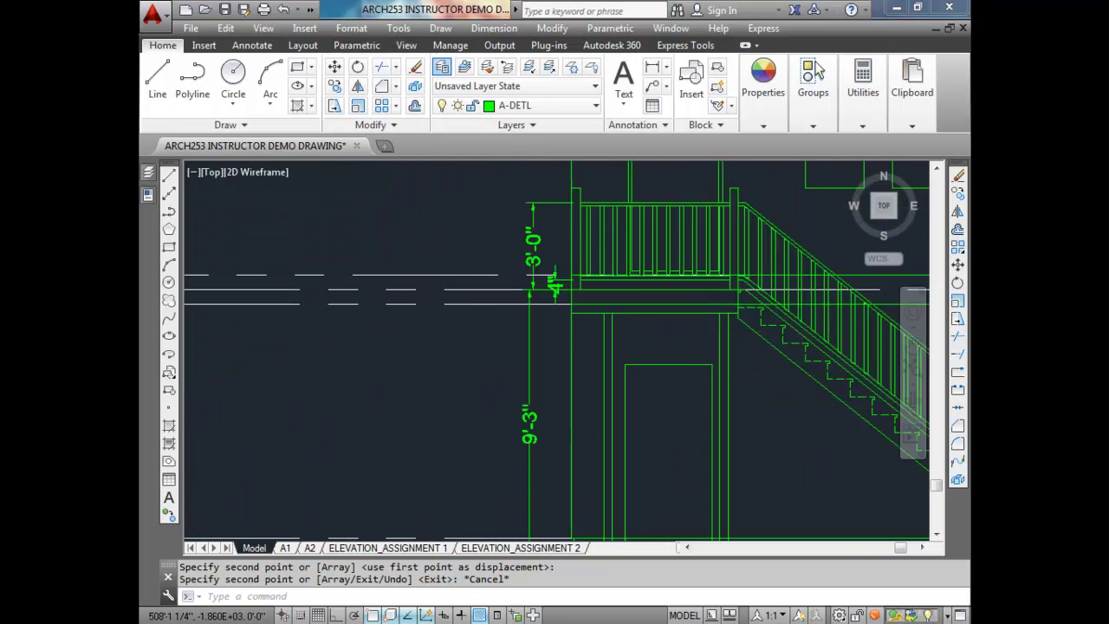
Step: Copy the landing's rectangle up to sit above the window
click(629, 316)
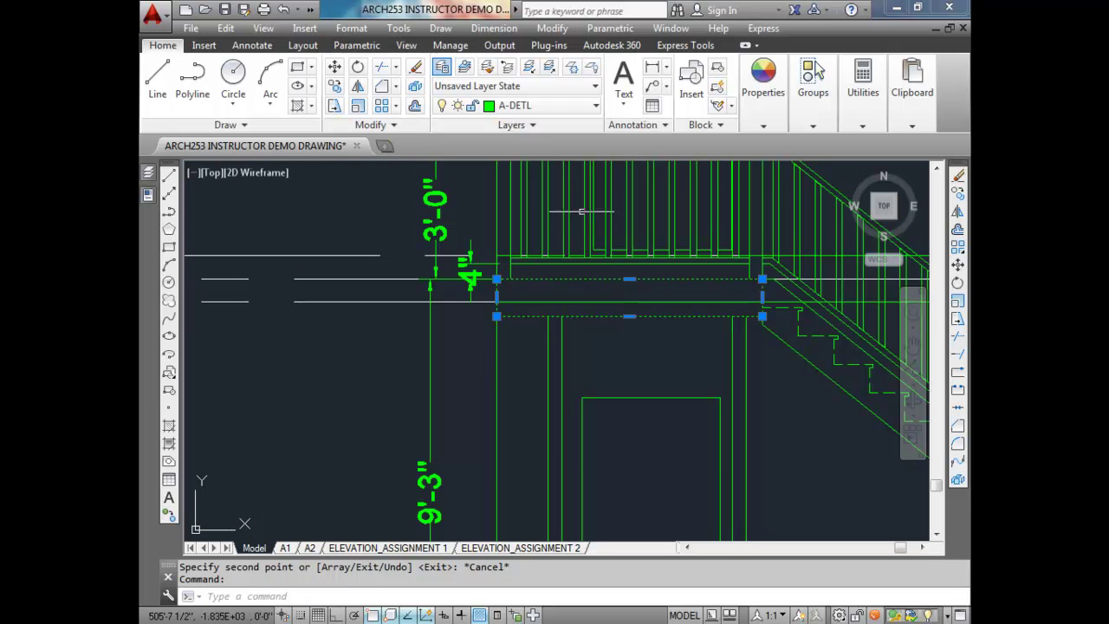
click(334, 86)
scroll(477, 299, down, 1)
scroll(478, 299, down, 3)
mouse_move(478, 299)
middle_down()
mouse_move(582, 490)
mouse_move(568, 304)
middle_up()
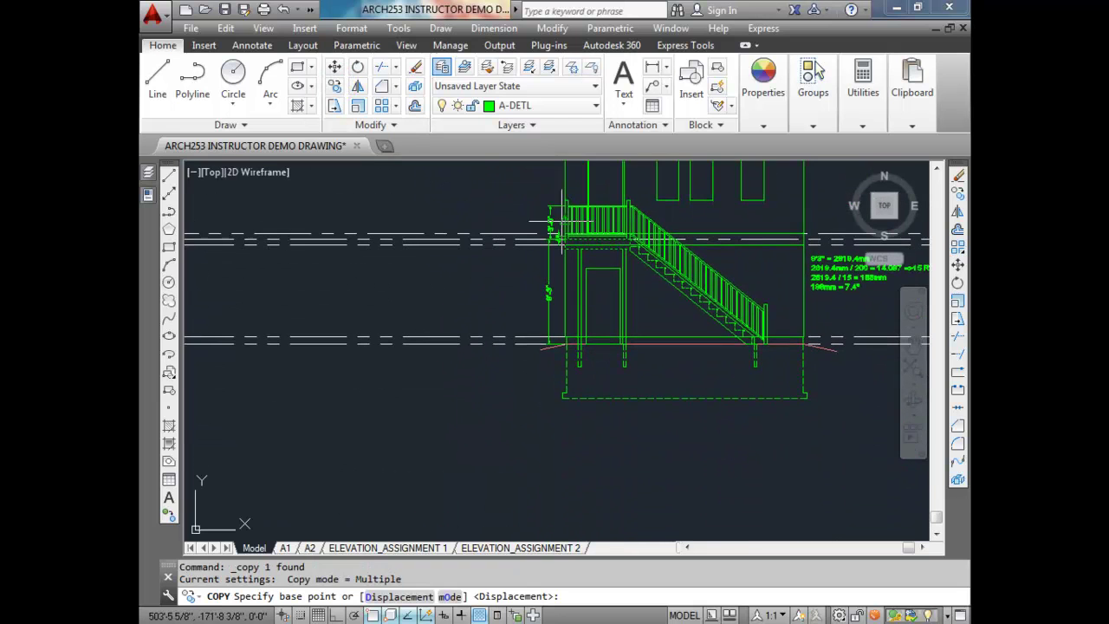
scroll(555, 366, up, 2)
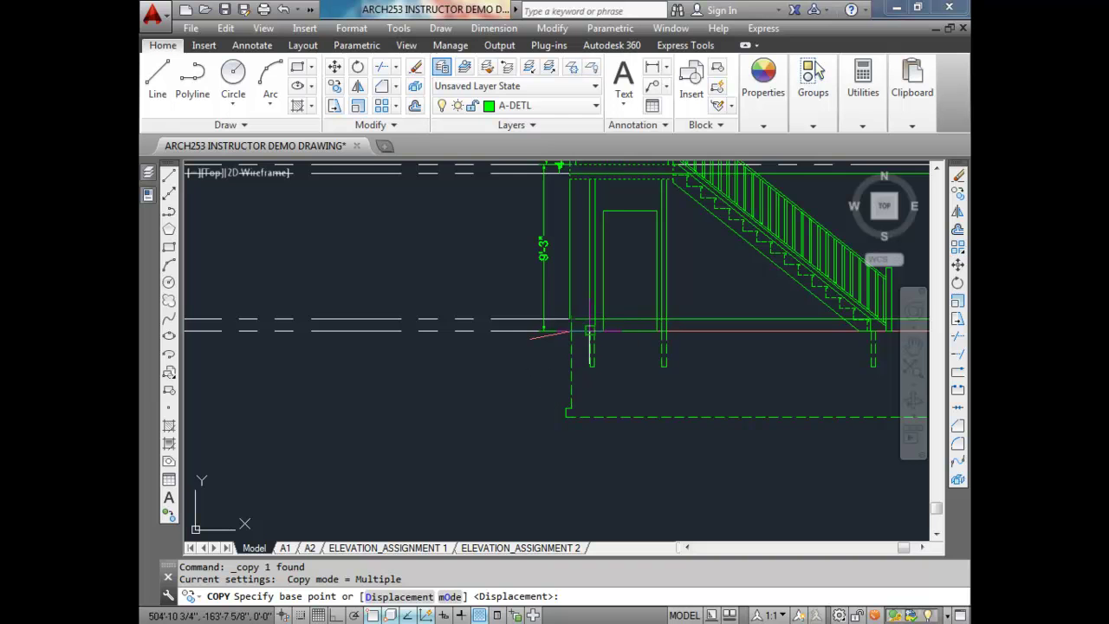
scroll(569, 321, up, 4)
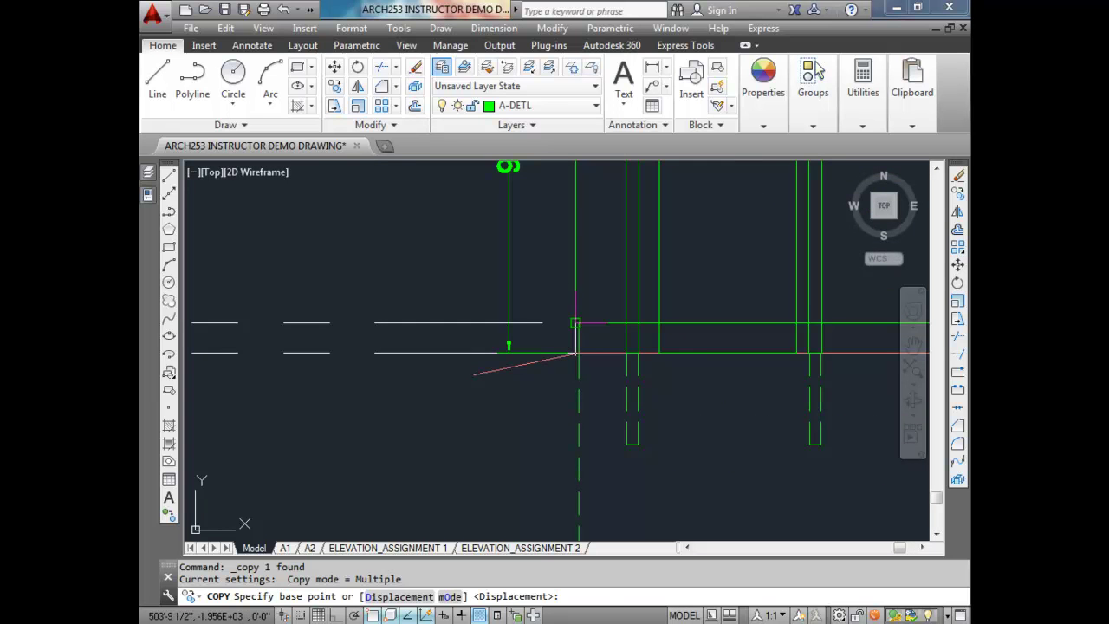
click(579, 322)
scroll(579, 322, down, 4)
scroll(396, 322, up, 4)
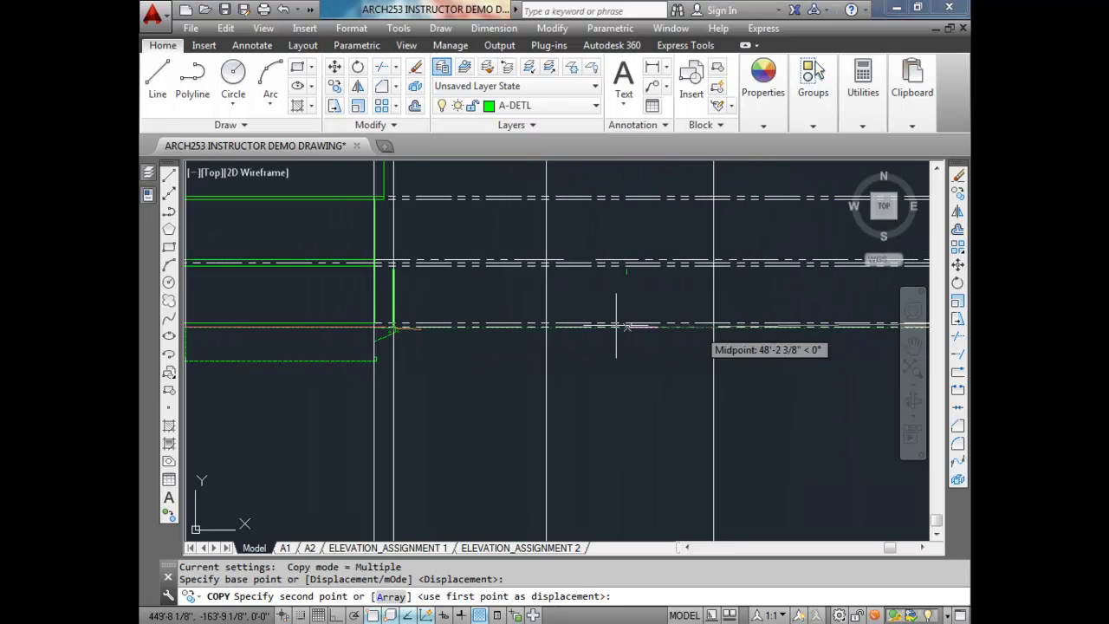
scroll(482, 309, up, 3)
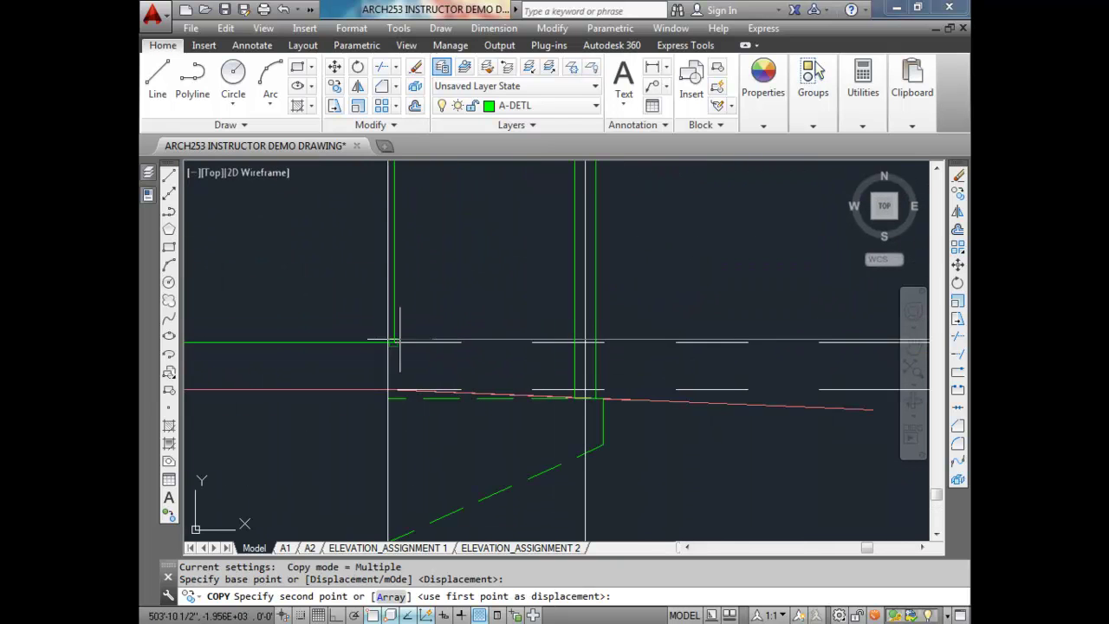
click(387, 342)
scroll(396, 322, up, 3)
key(Escape)
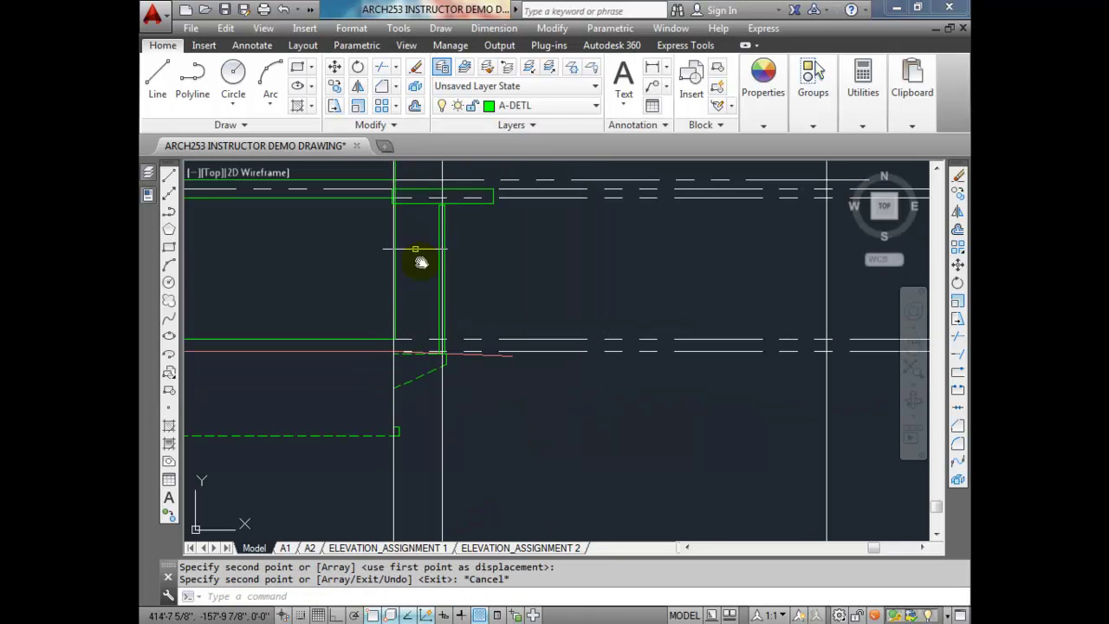
Step: Stretch the copied rectangle's left and right edges in to the window's width
scroll(430, 311, up, 3)
scroll(431, 311, up, 2)
click(433, 273)
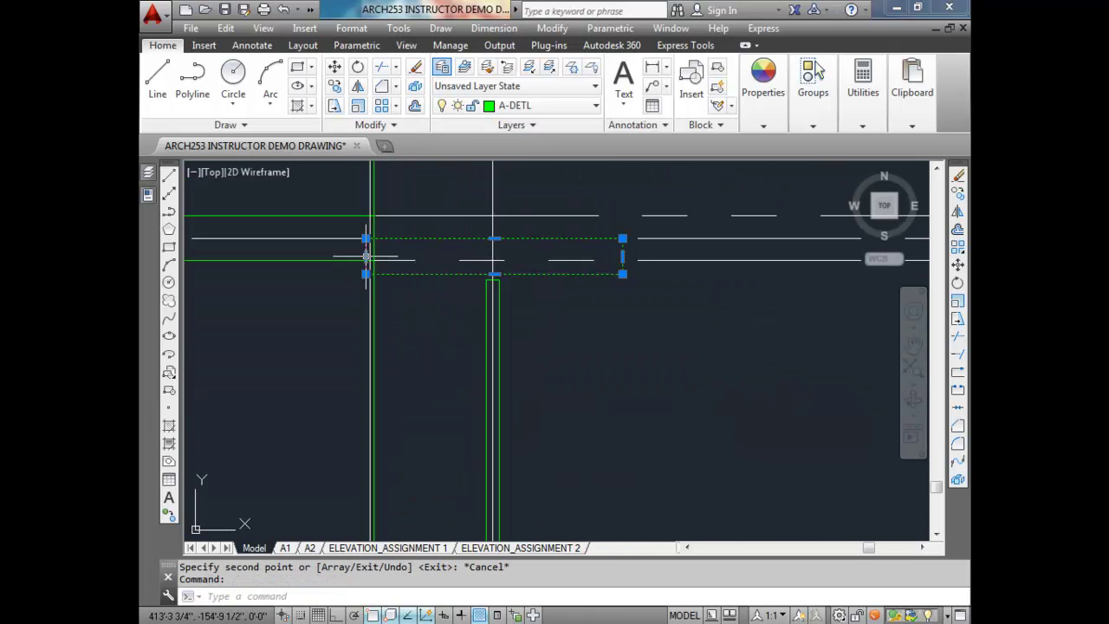
click(364, 256)
click(373, 256)
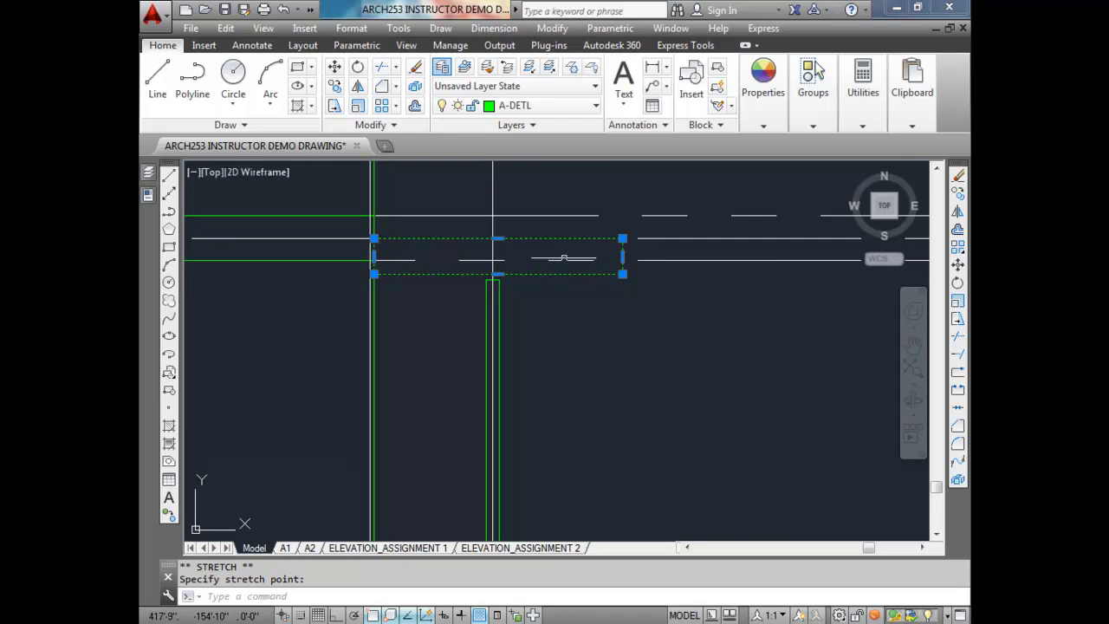
click(622, 256)
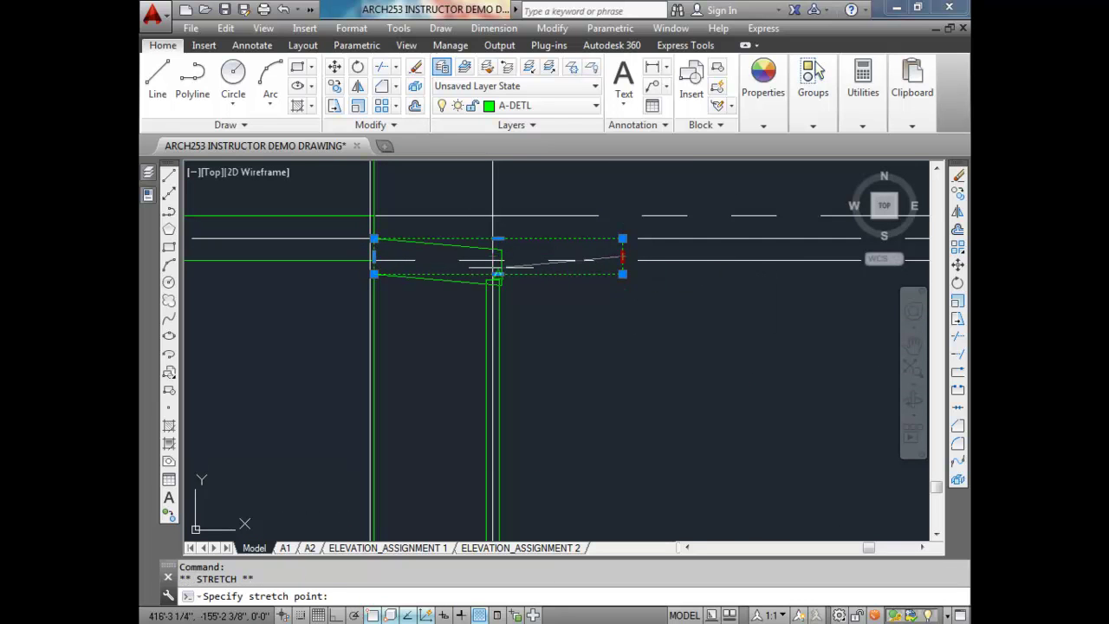
click(499, 256)
key(Escape)
scroll(492, 278, up, 2)
scroll(476, 278, down, 2)
Step: Reselect the header rectangle and inspect its corner, abandoning a corner stretch
click(441, 276)
scroll(452, 284, down, 2)
scroll(453, 285, up, 5)
middle_drag(616, 297, 460, 280)
scroll(329, 332, up, 4)
scroll(418, 320, up, 3)
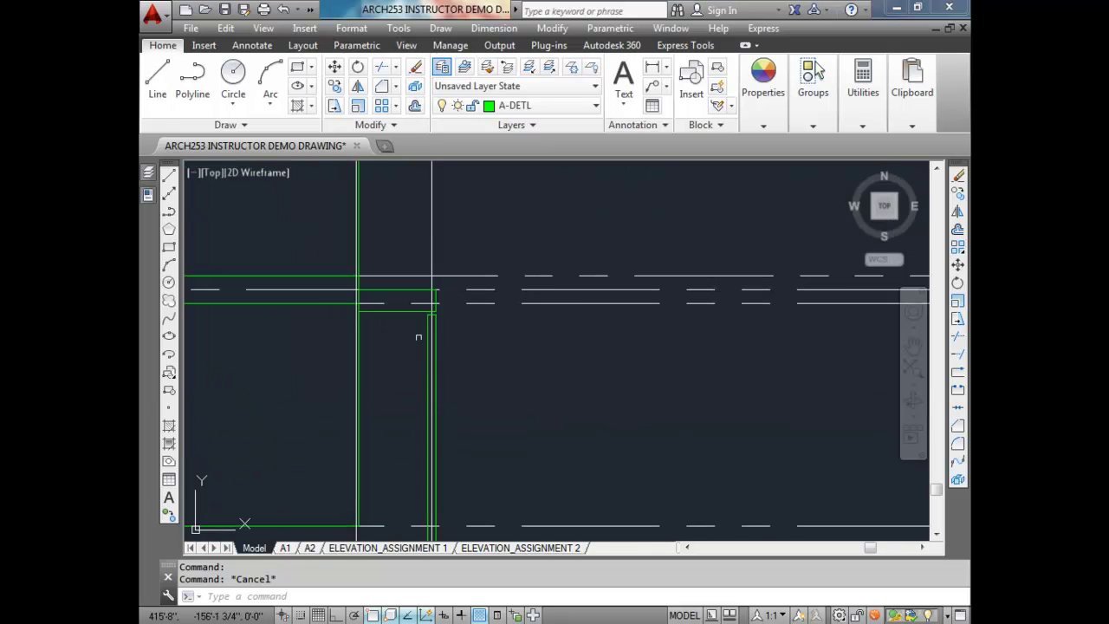
scroll(434, 312, up, 2)
click(440, 297)
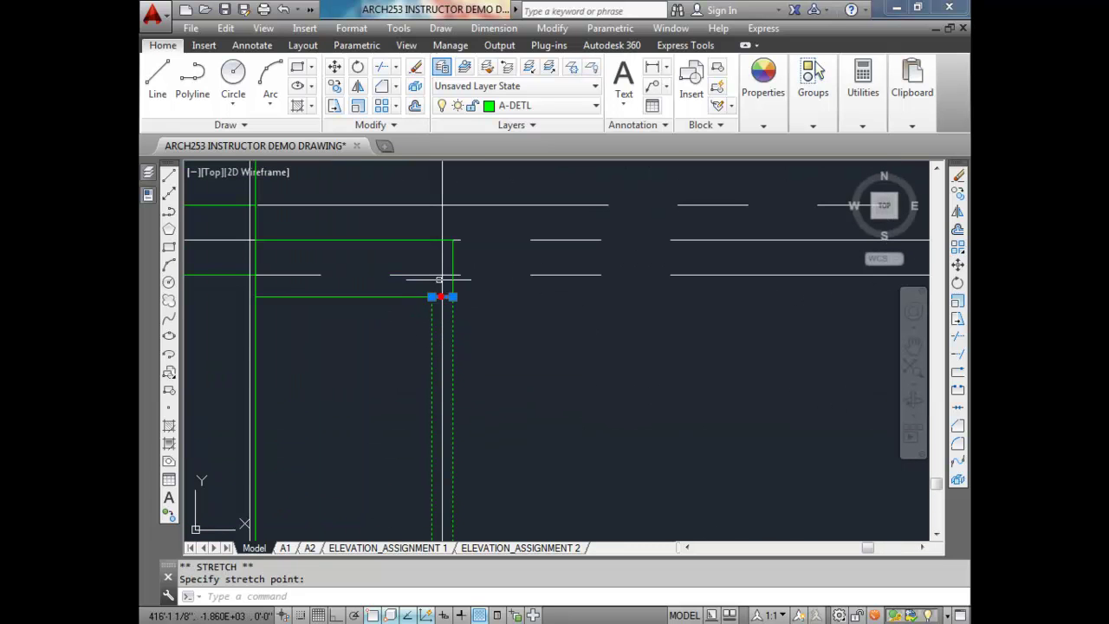
key(Escape)
key(Escape)
scroll(447, 271, down, 3)
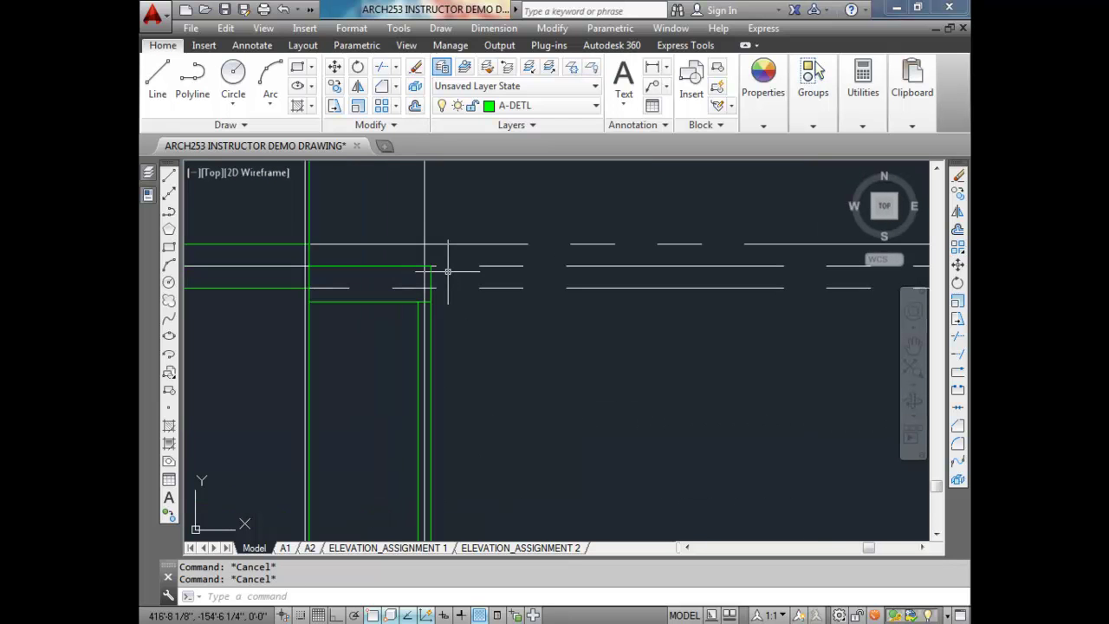
Step: Copy a railing post line to sit beside the window
scroll(446, 270, down, 2)
scroll(442, 268, down, 2)
mouse_move(442, 269)
middle_down()
mouse_move(470, 384)
mouse_move(628, 374)
mouse_move(438, 298)
middle_up()
scroll(437, 298, down, 2)
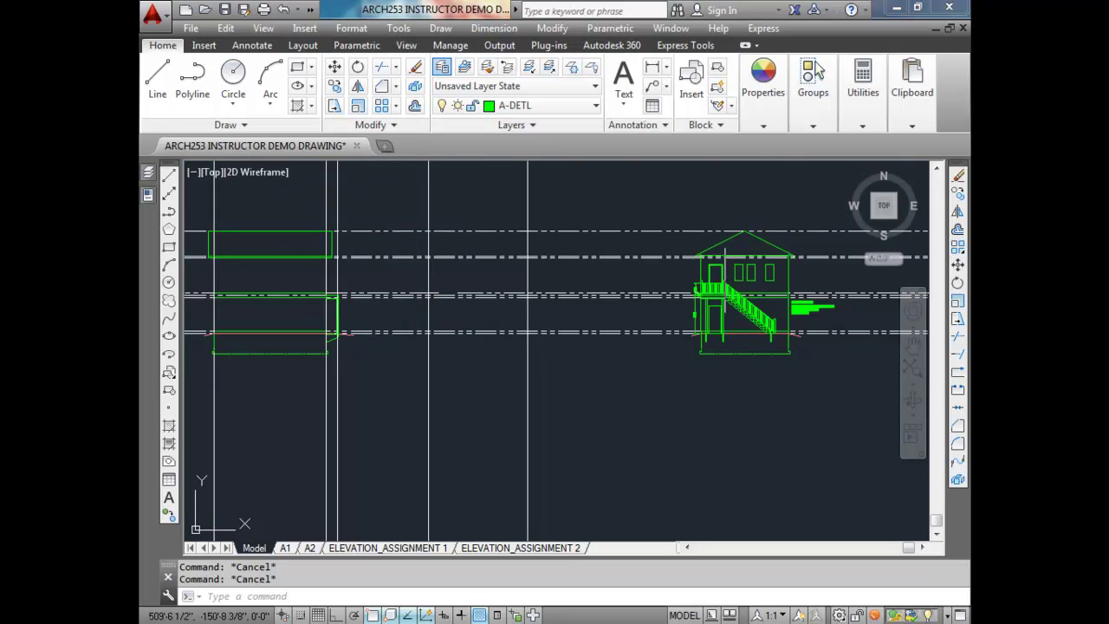
scroll(718, 323, up, 8)
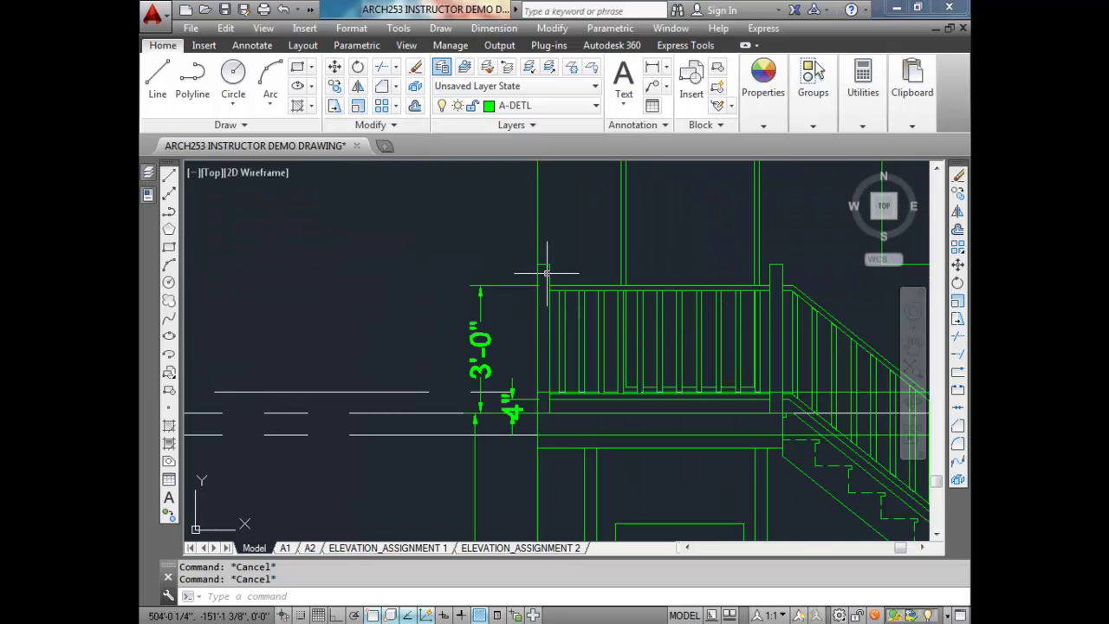
click(334, 85)
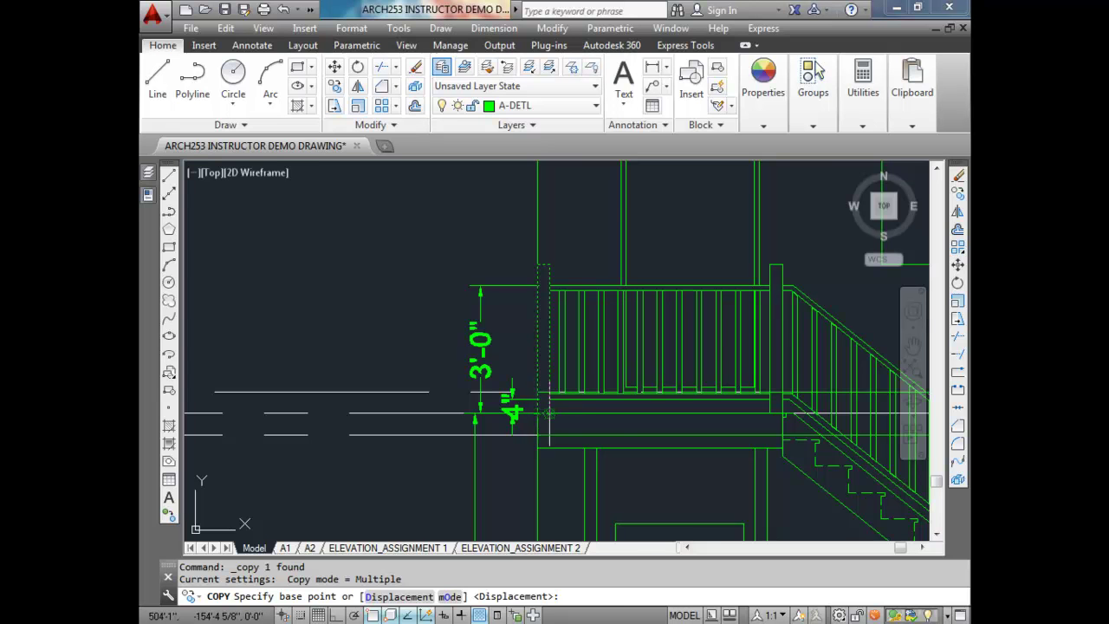
click(548, 414)
scroll(549, 408, down, 3)
middle_drag(549, 408, 656, 396)
scroll(564, 389, up, 3)
scroll(530, 387, up, 4)
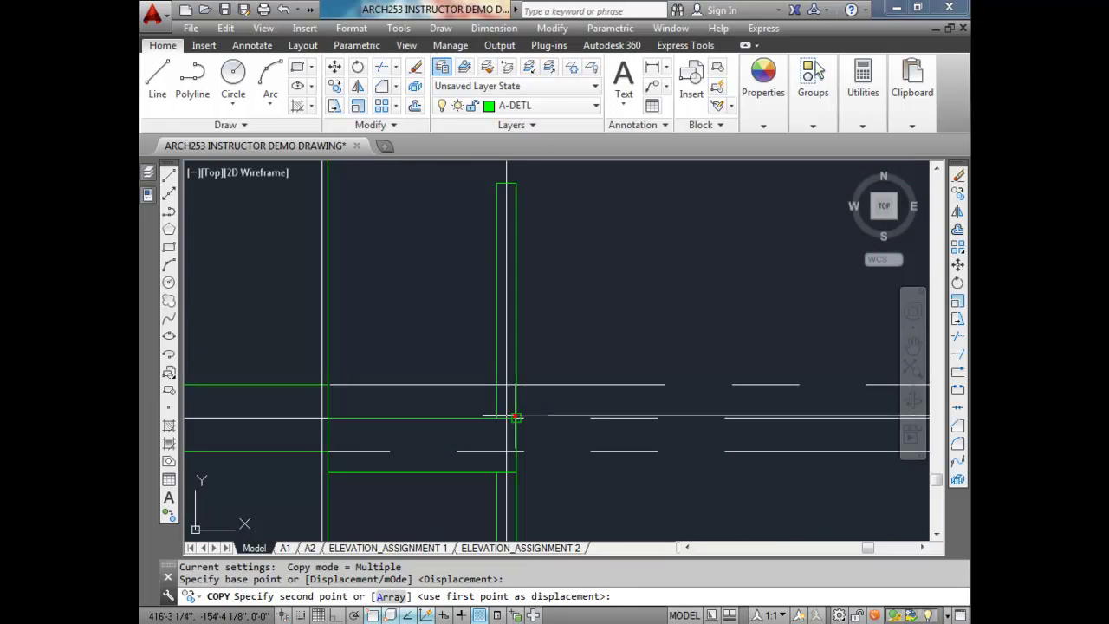
click(516, 417)
key(Escape)
key(Escape)
Step: Copy the new vertical piece to the left wall line and narrow it by 1.75
click(497, 309)
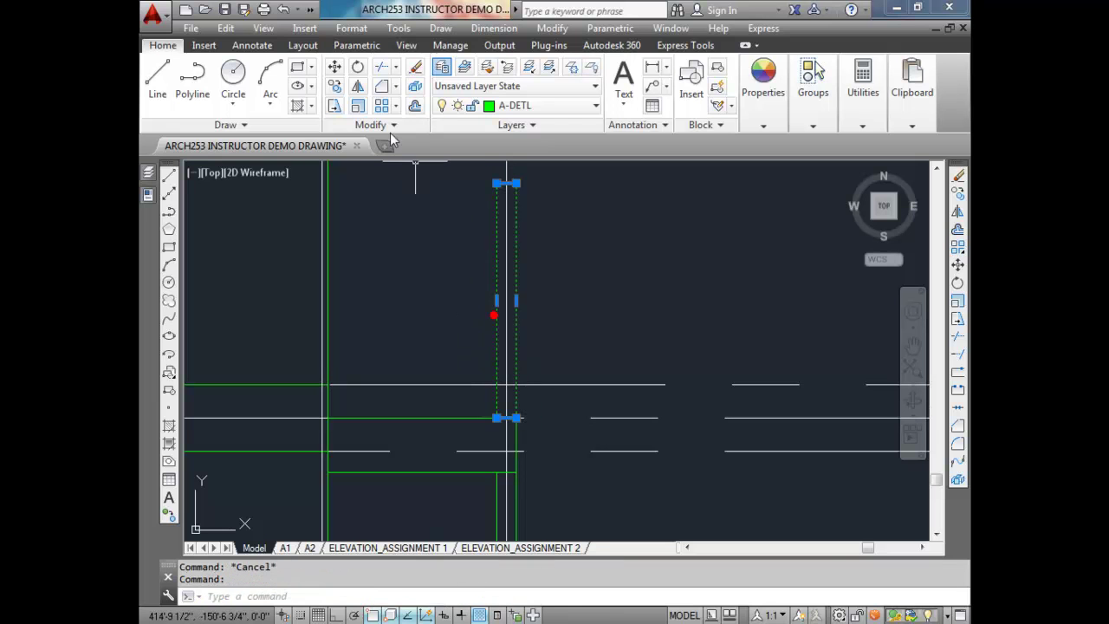
click(343, 93)
click(496, 420)
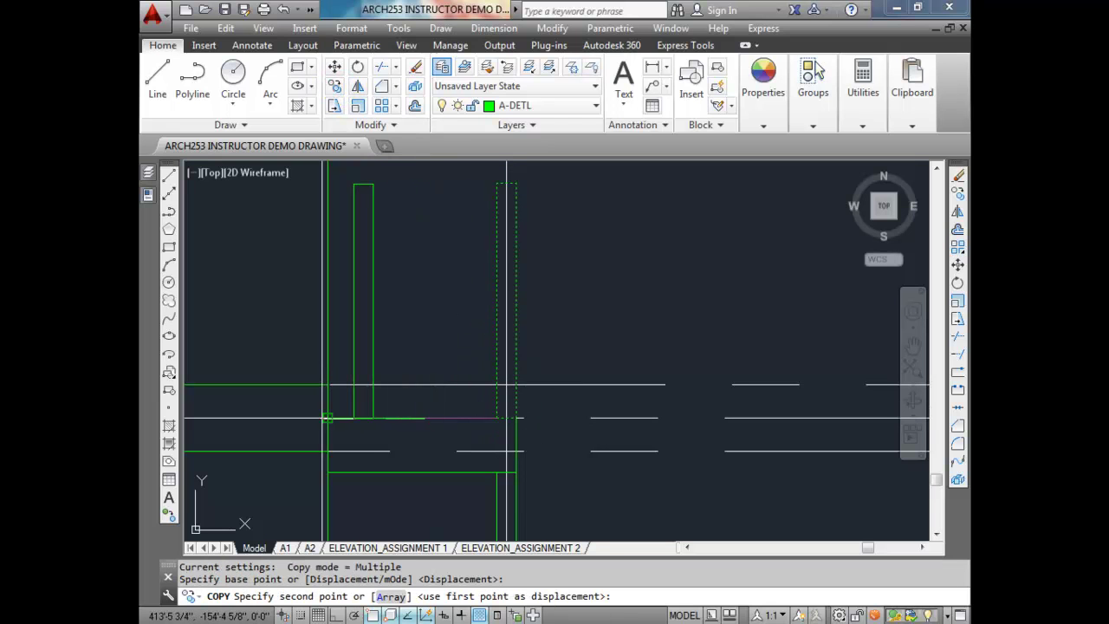
click(346, 341)
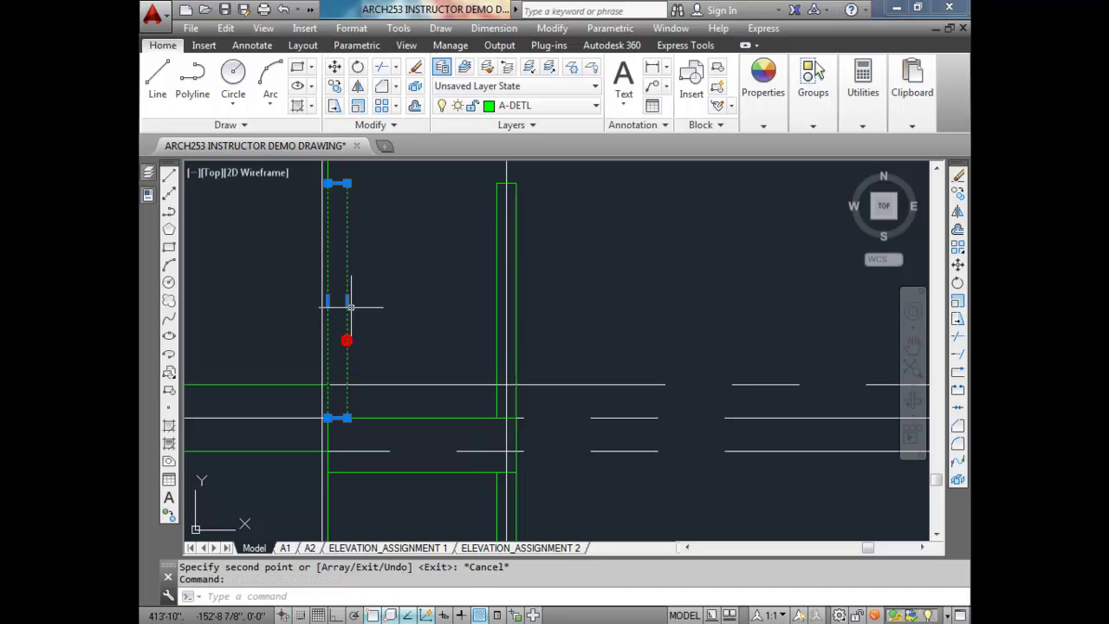
click(347, 301)
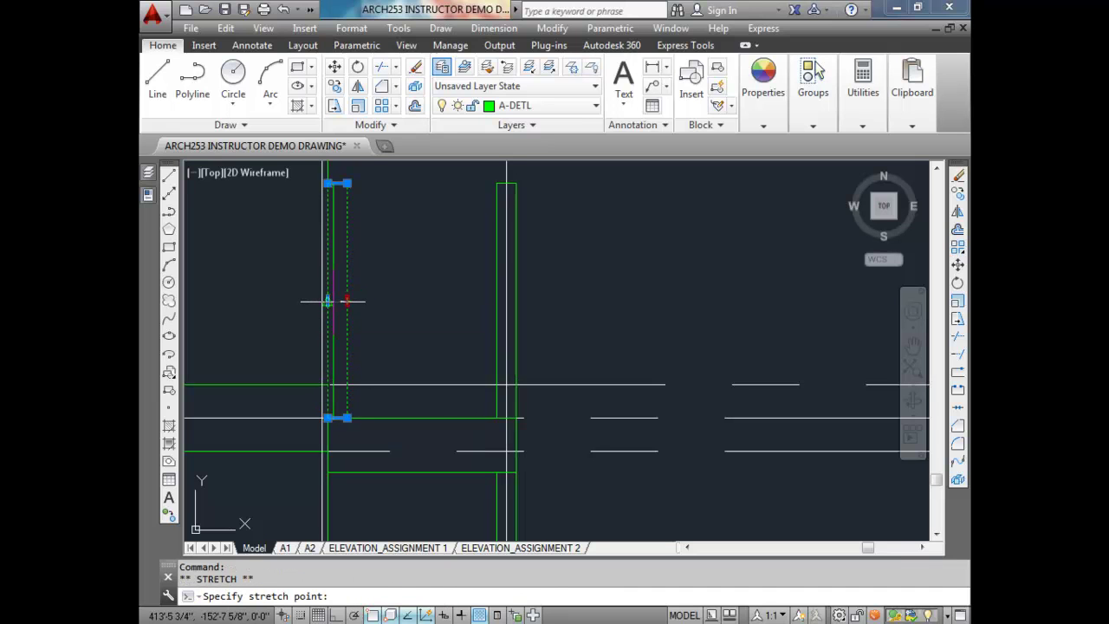
text(1.75)
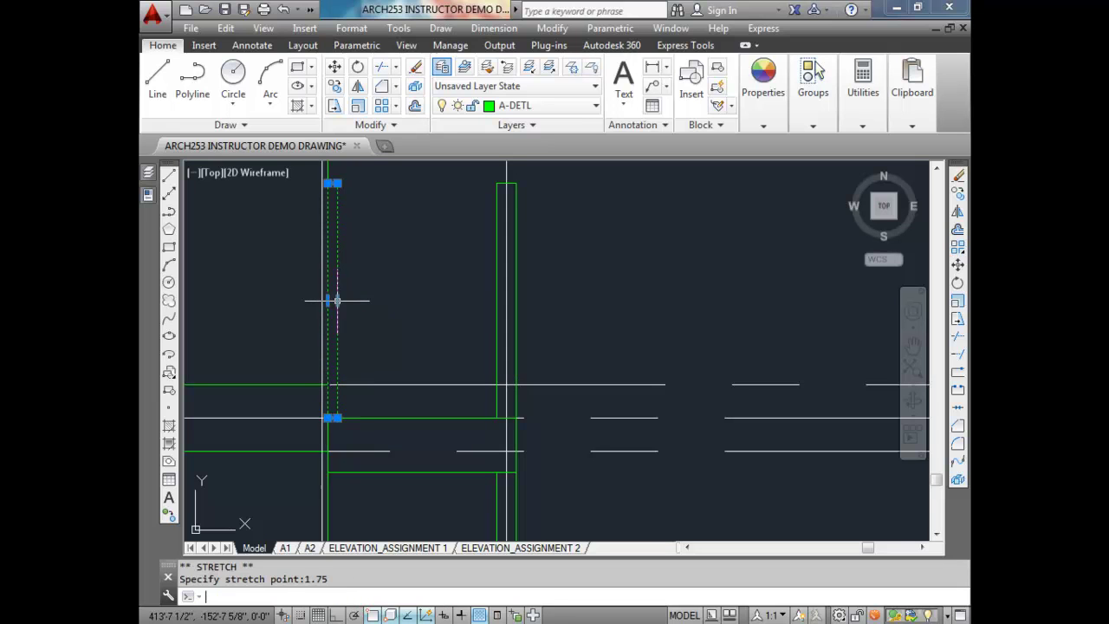
key(Return)
key(Escape)
scroll(367, 289, down, 4)
scroll(379, 291, down, 5)
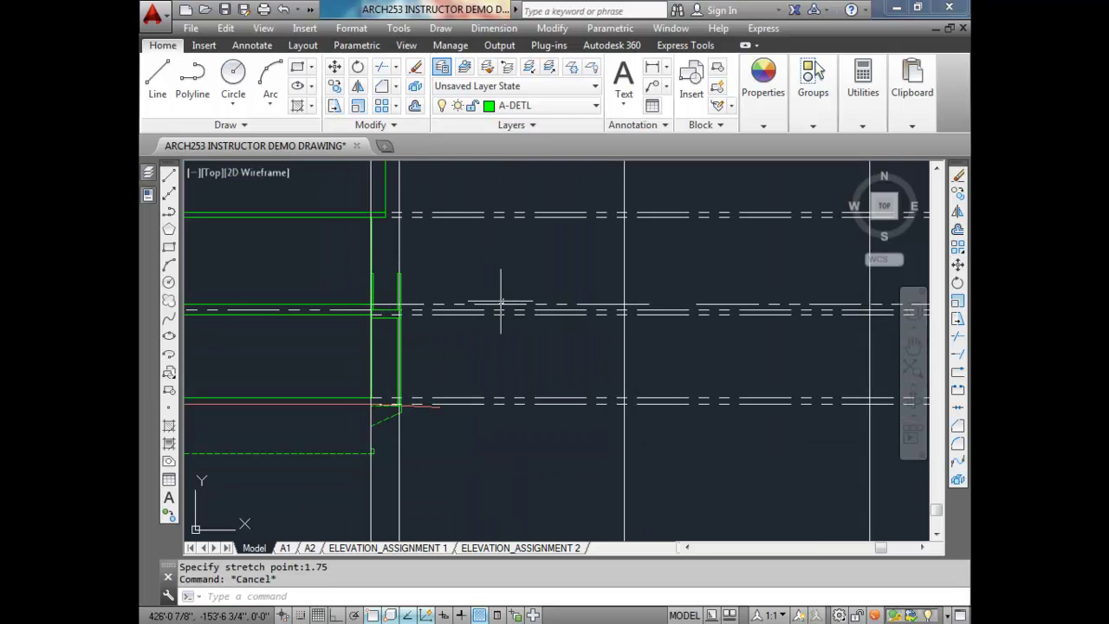
scroll(406, 278, up, 8)
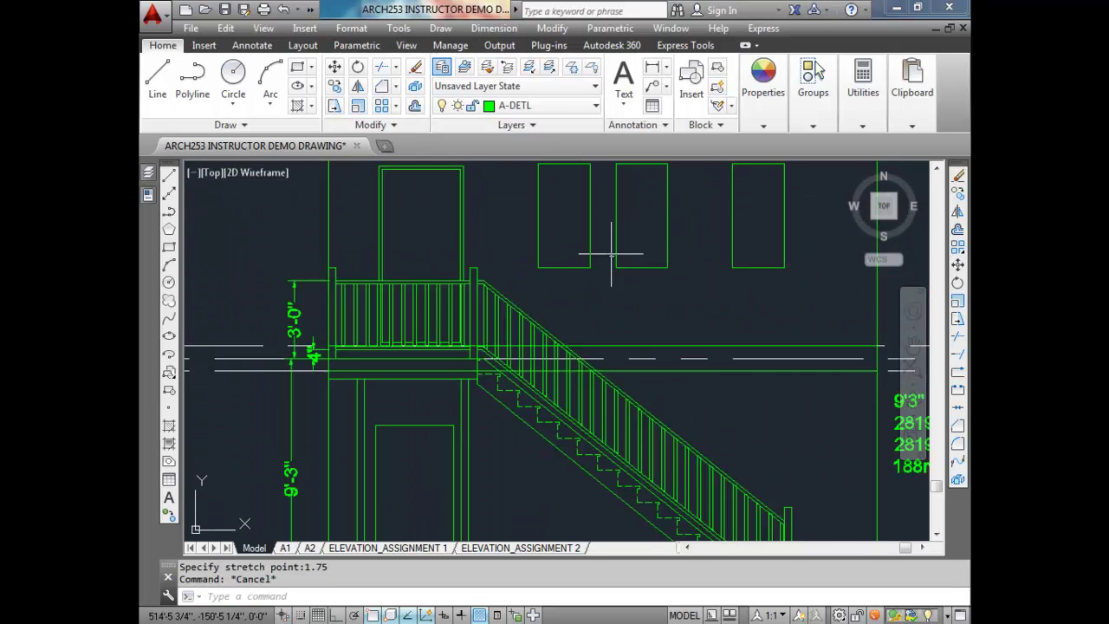
scroll(397, 345, up, 2)
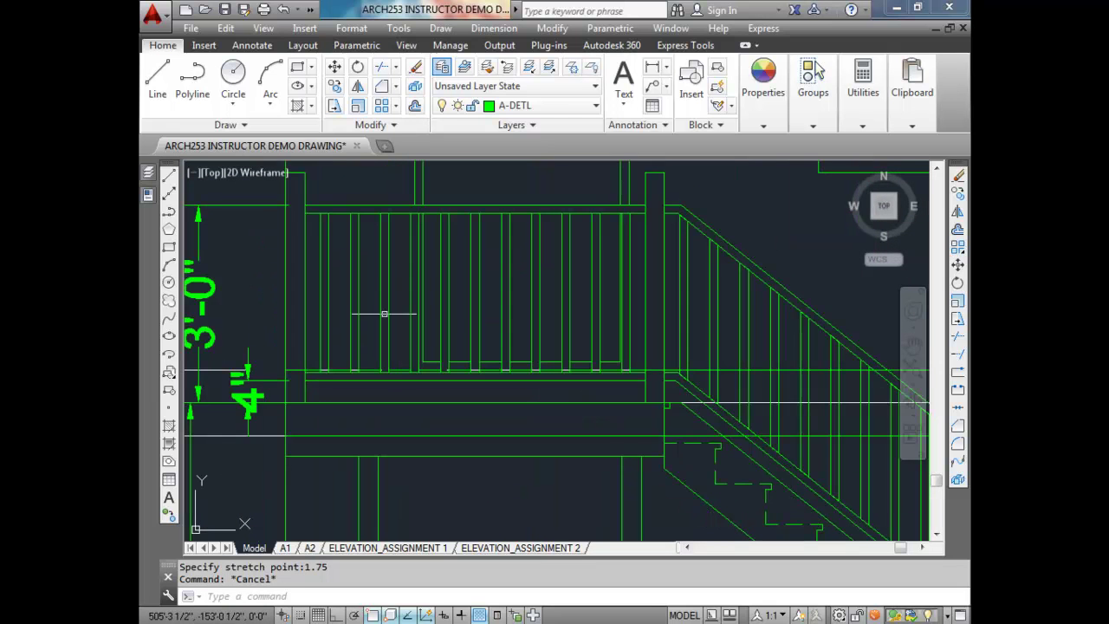
Step: Window-select the deck railing's top rail and balusters
click(308, 190)
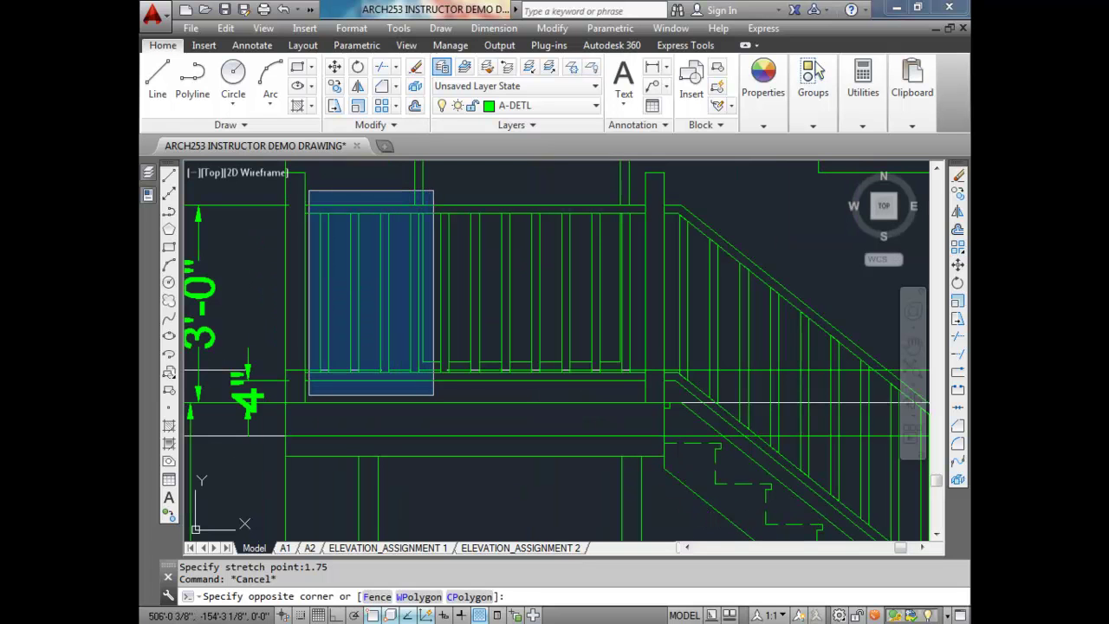
click(429, 394)
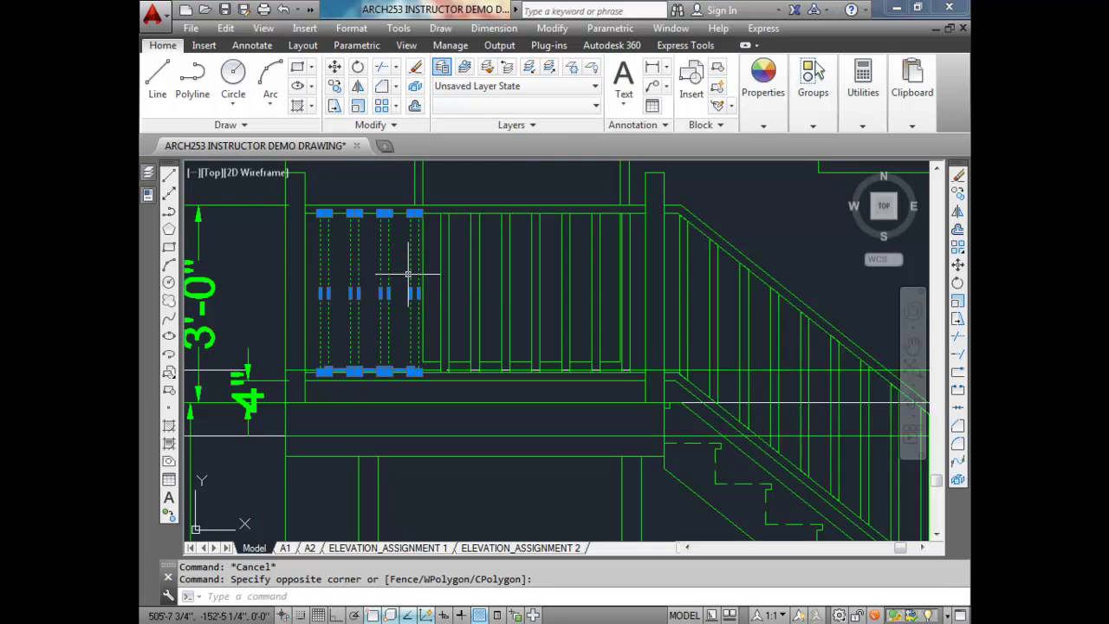
scroll(408, 278, up, 5)
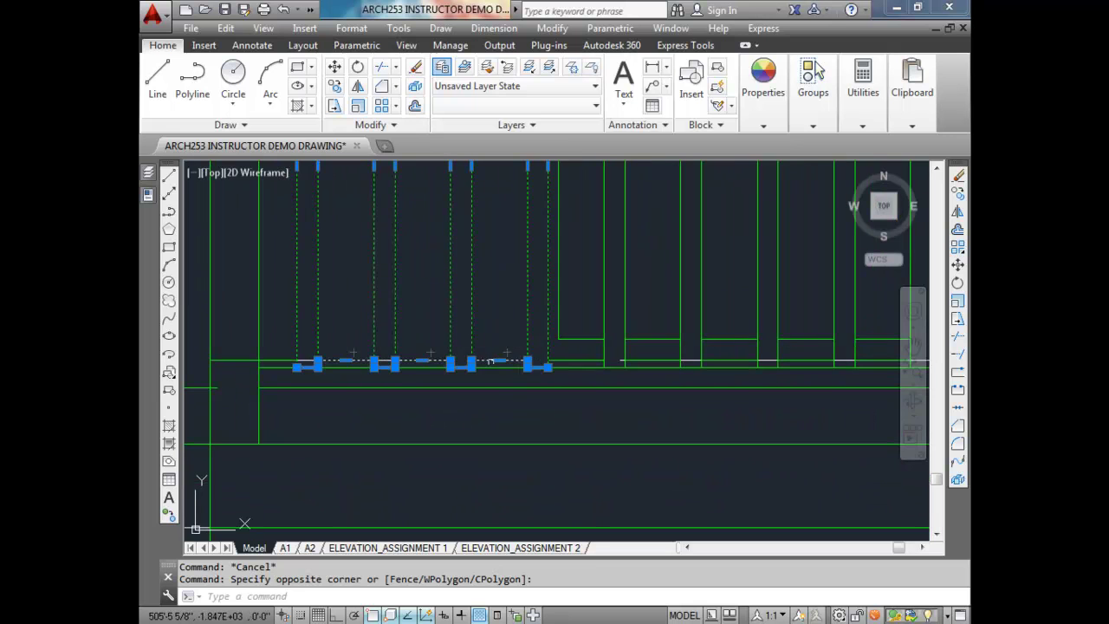
click(486, 360)
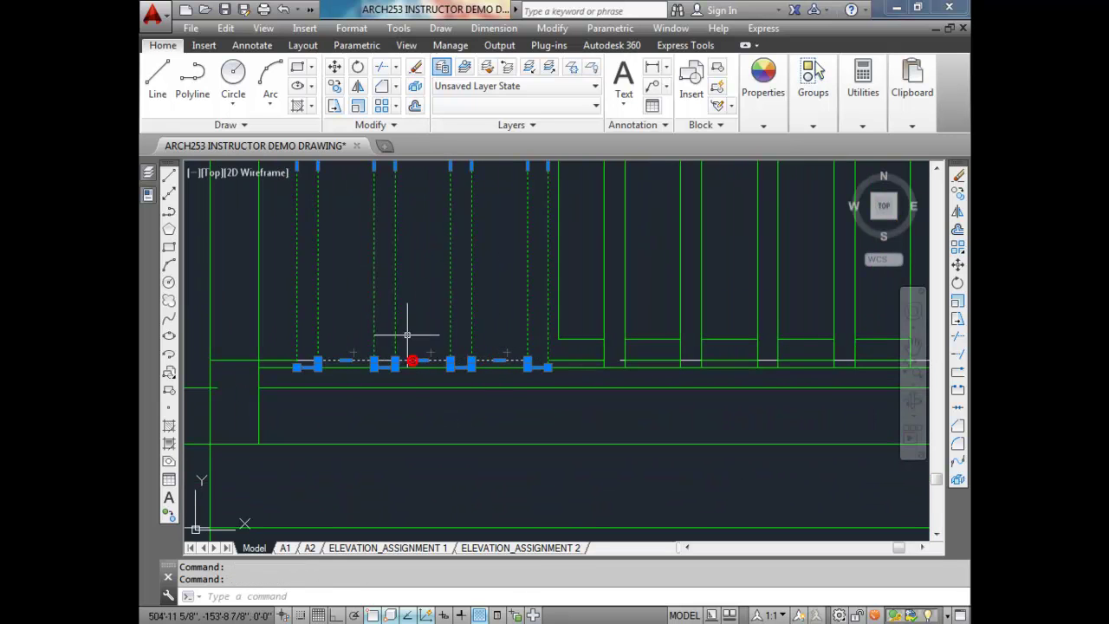
scroll(408, 334, down, 2)
scroll(421, 364, up, 5)
click(401, 371)
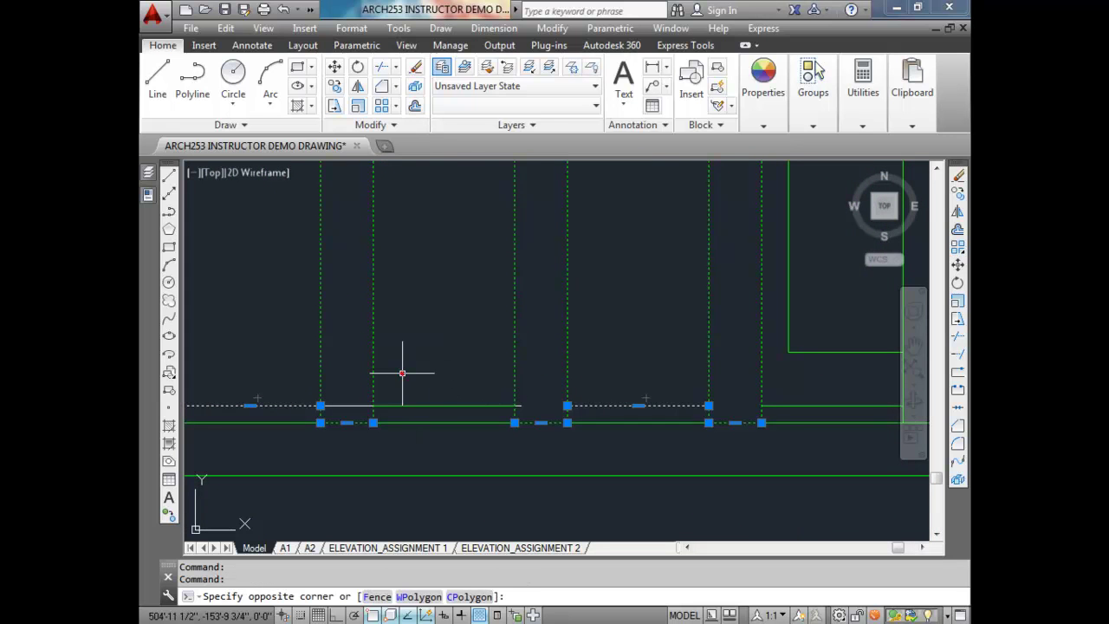
scroll(410, 373, down, 2)
scroll(485, 389, down, 2)
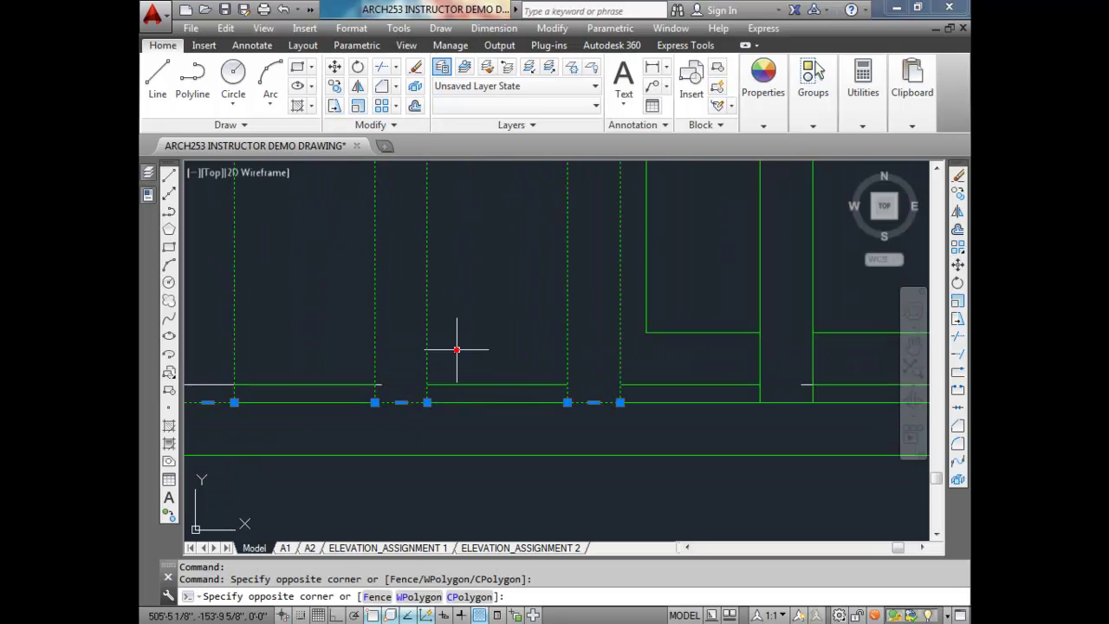
scroll(455, 346, up, 6)
scroll(309, 335, down, 3)
click(307, 331)
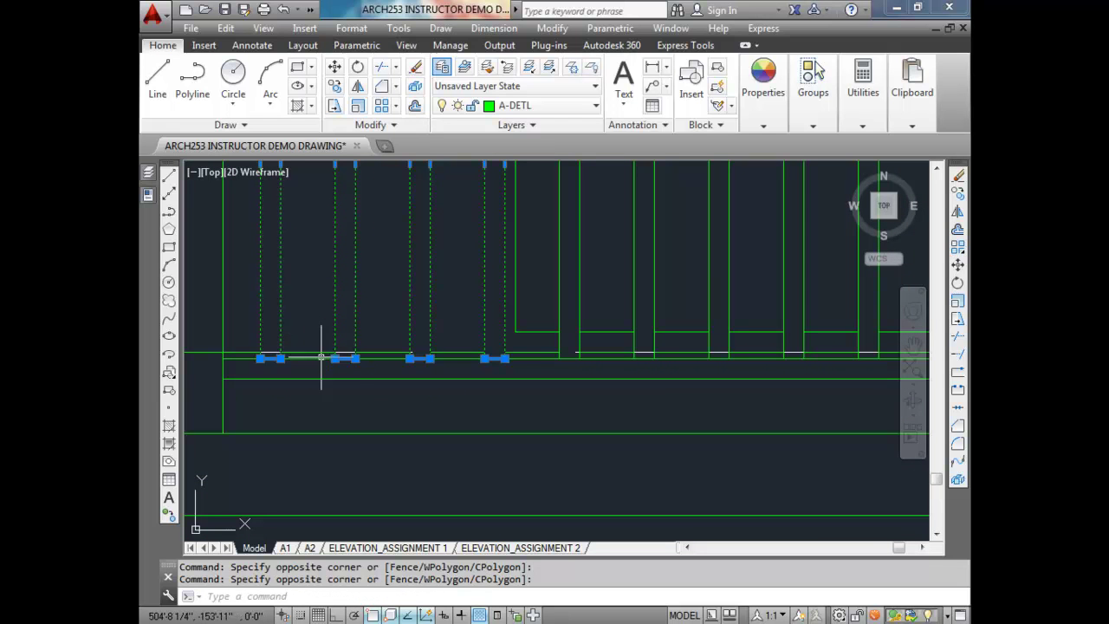
click(327, 380)
scroll(330, 372, down, 3)
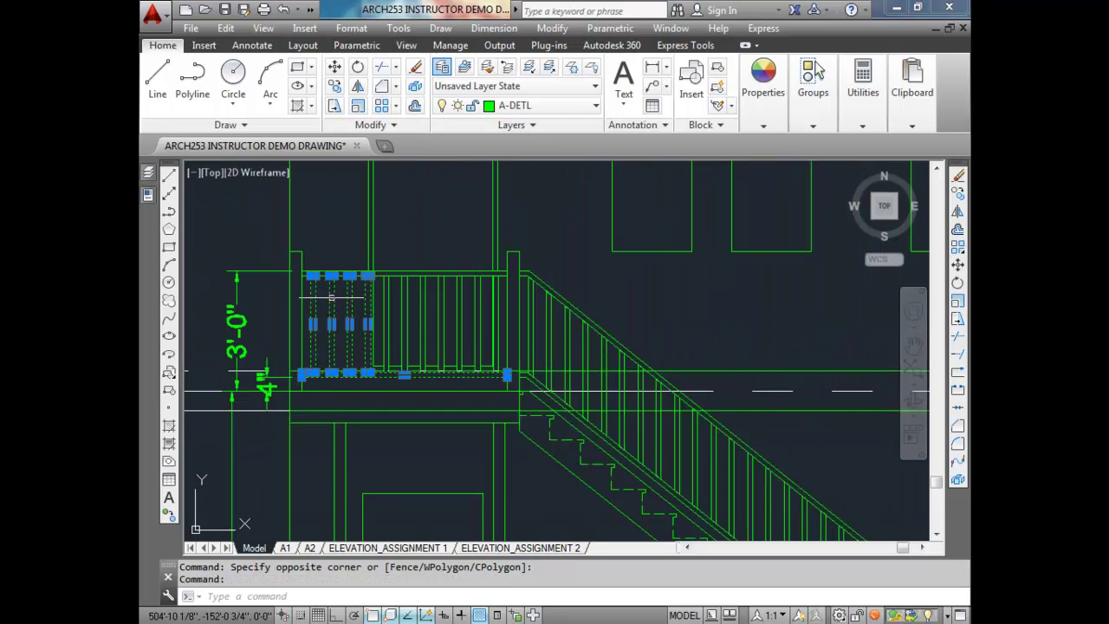
scroll(326, 269, up, 2)
click(321, 274)
click(314, 265)
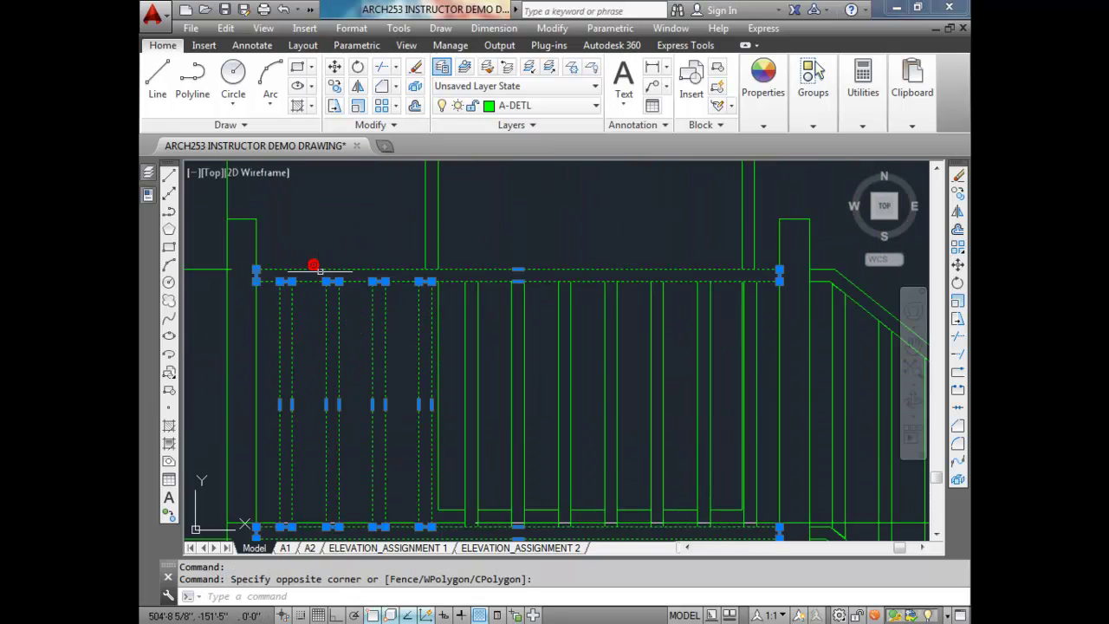
scroll(314, 265, down, 4)
Step: Copy the selected railing section to the new location
click(334, 86)
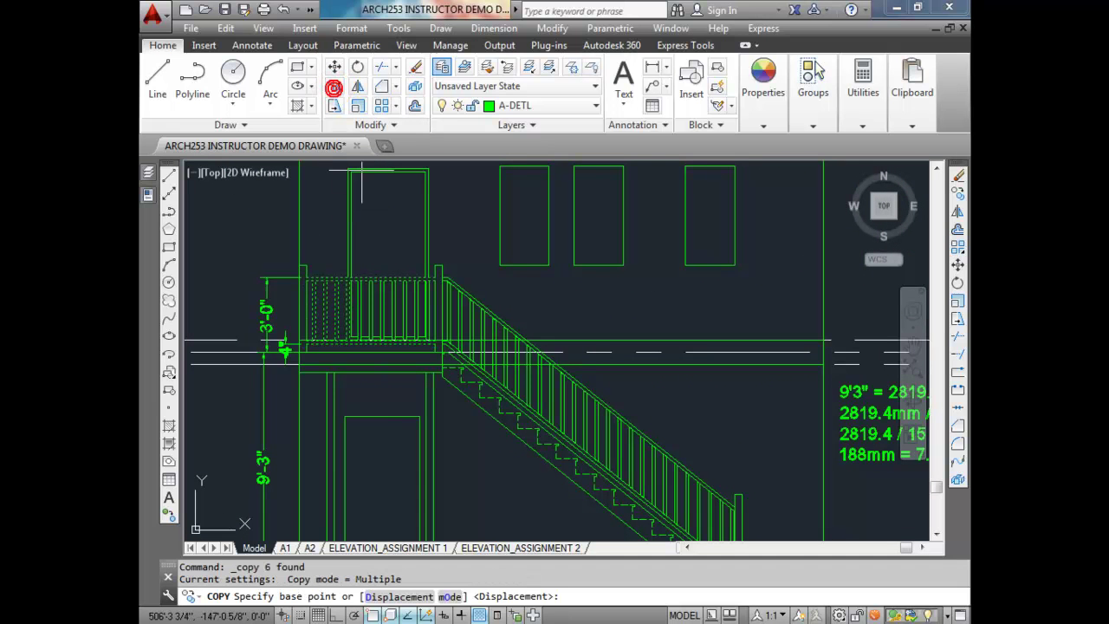
click(305, 265)
scroll(302, 251, down, 5)
middle_drag(310, 268, 503, 334)
scroll(502, 334, up, 6)
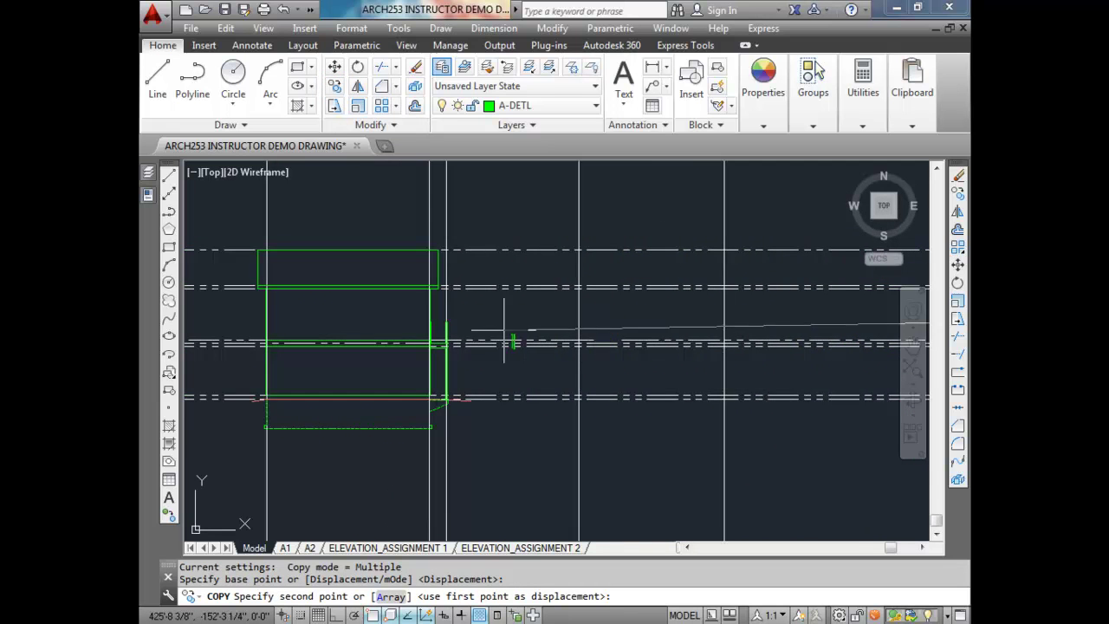
click(339, 288)
key(Escape)
Step: Stretch the two copied top rails so their ends meet the right post
click(467, 338)
click(455, 304)
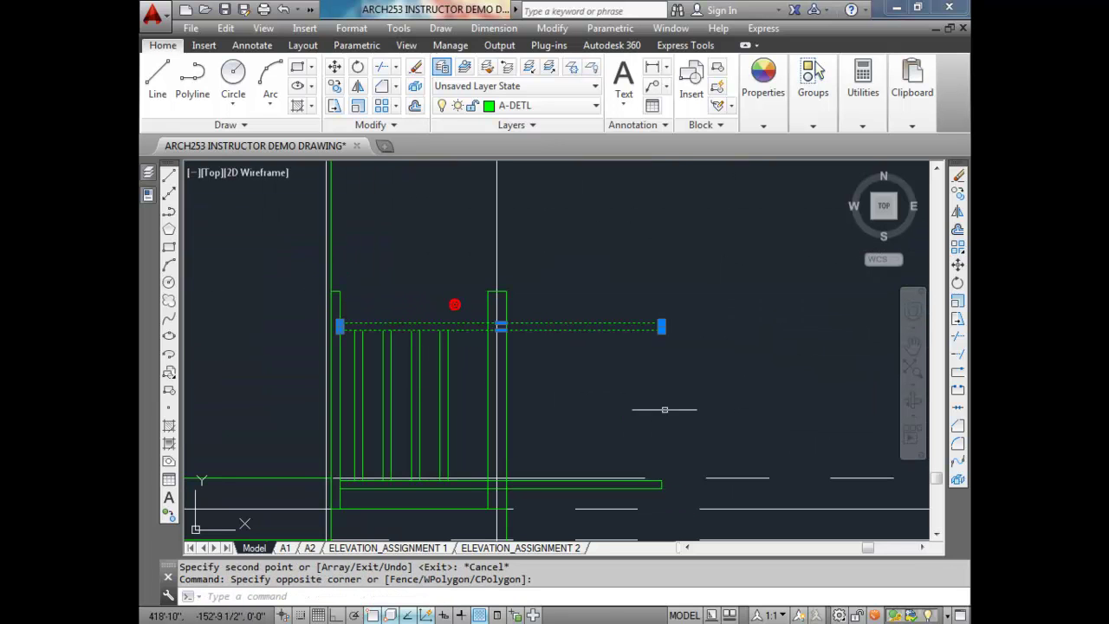
scroll(649, 317, up, 4)
click(723, 326)
scroll(723, 338, down, 4)
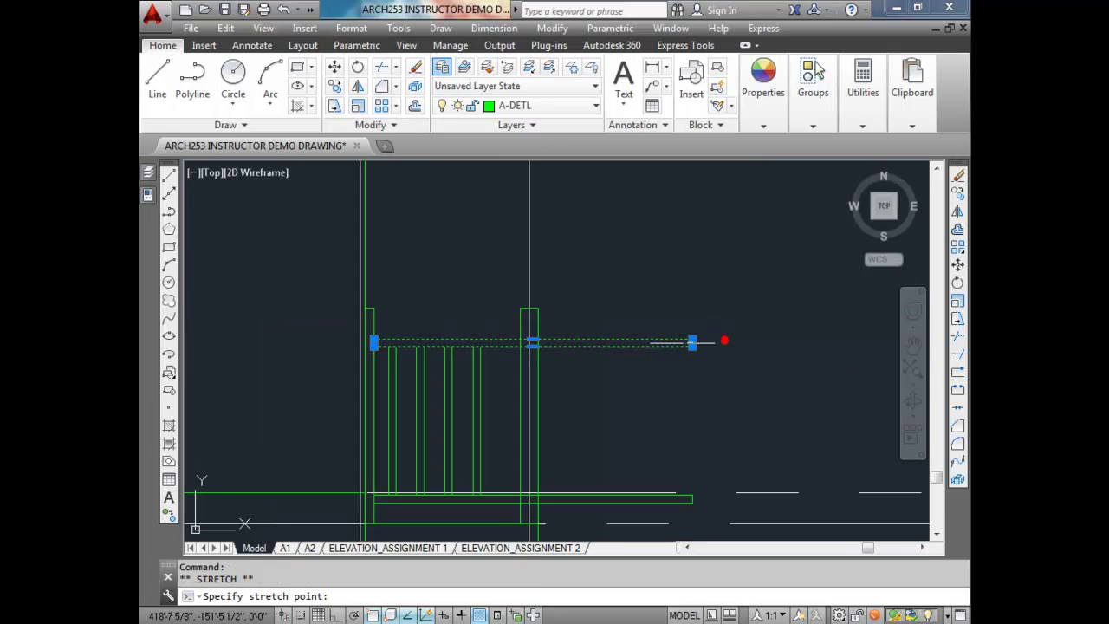
scroll(532, 331, up, 4)
click(532, 330)
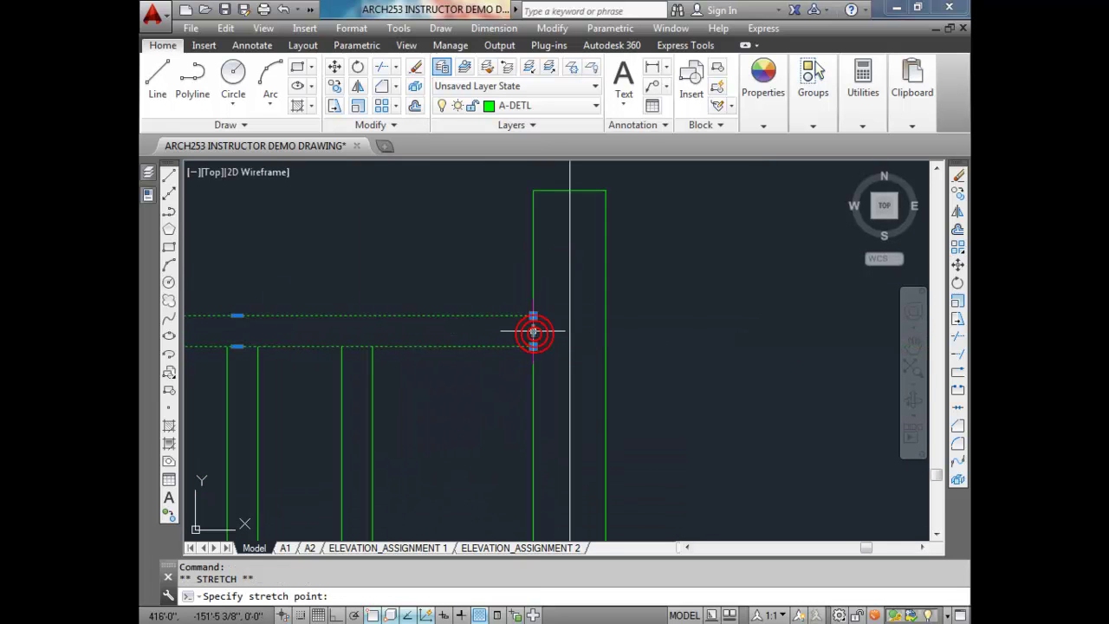
scroll(529, 347, down, 4)
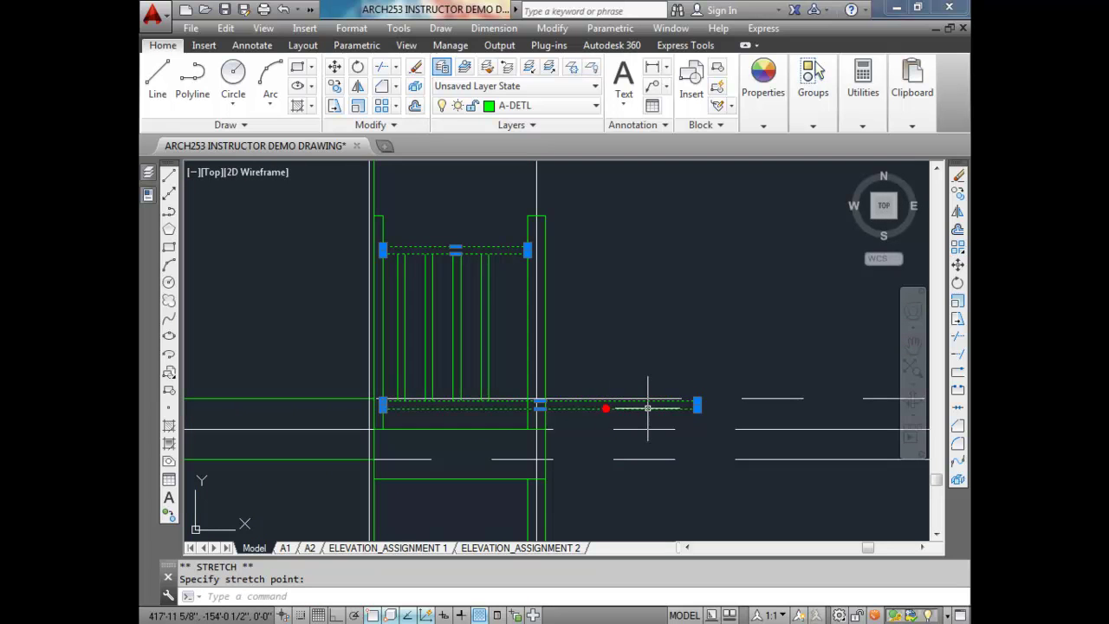
click(633, 408)
scroll(654, 395, up, 4)
click(602, 405)
scroll(602, 403, down, 4)
scroll(438, 407, up, 4)
scroll(436, 421, down, 3)
key(Escape)
key(Escape)
middle_drag(396, 378, 472, 382)
scroll(472, 382, up, 2)
Step: Copy one baluster to sit beside the others in the copied railing
click(516, 372)
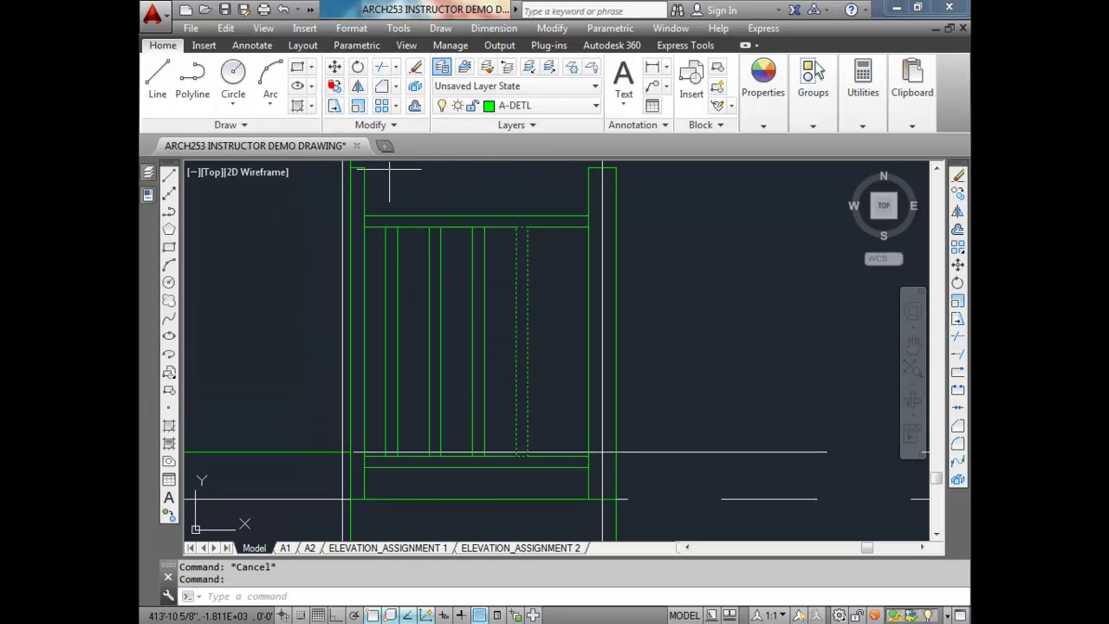
click(335, 86)
click(472, 227)
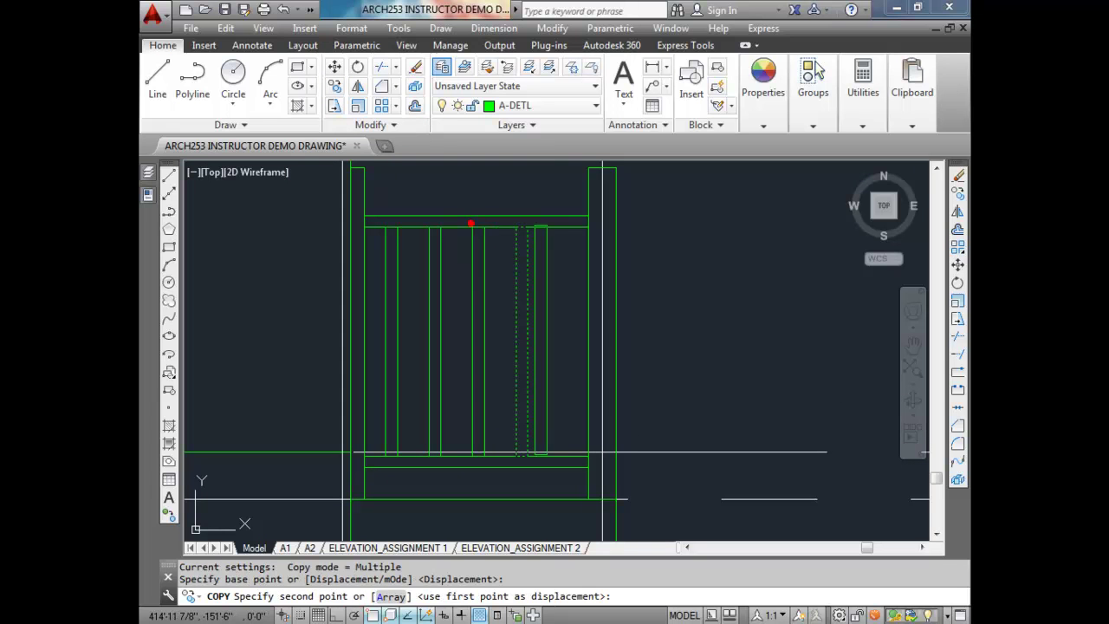
click(516, 227)
key(Escape)
scroll(517, 225, down, 4)
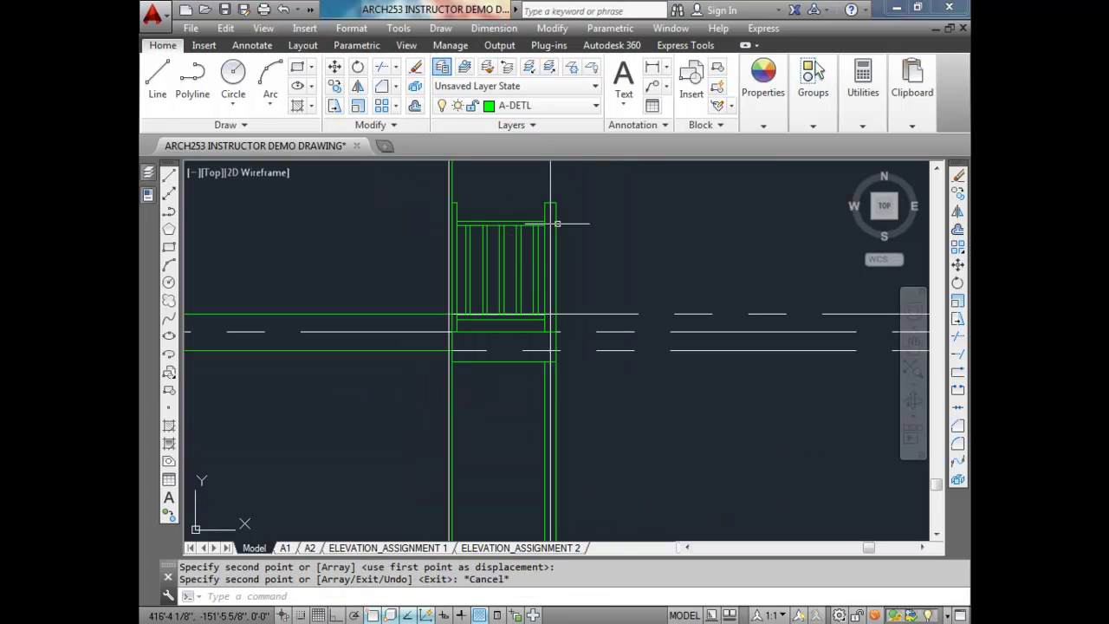
scroll(555, 219, down, 1)
scroll(522, 292, down, 2)
Step: Pan and zoom across the house elevation to review the railings and stair
middle_drag(525, 376, 482, 314)
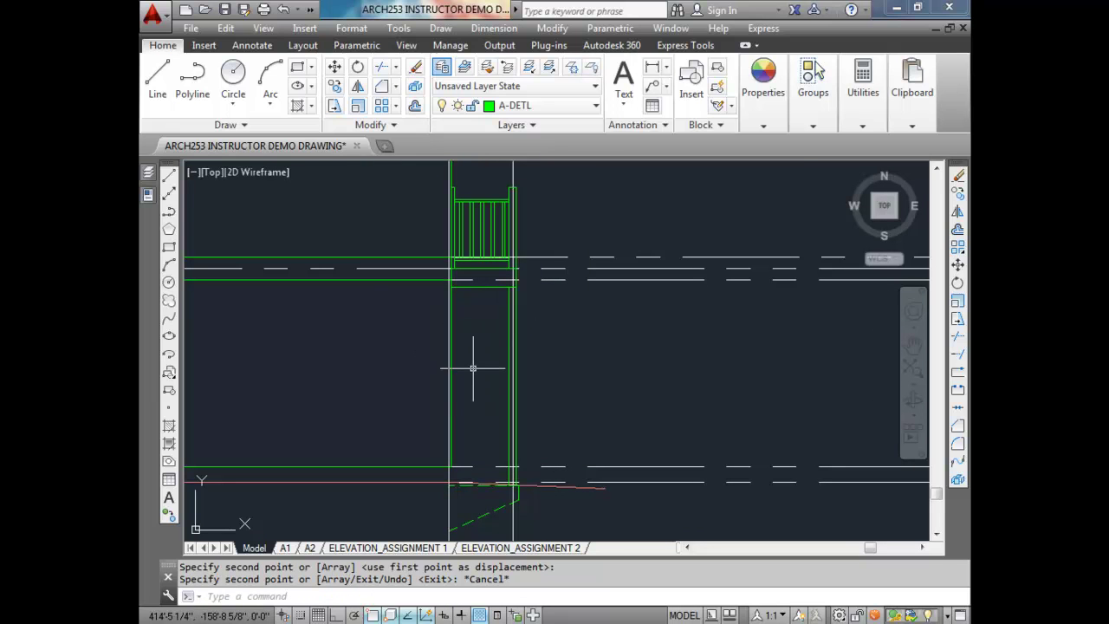
scroll(472, 355, down, 4)
middle_drag(458, 346, 515, 378)
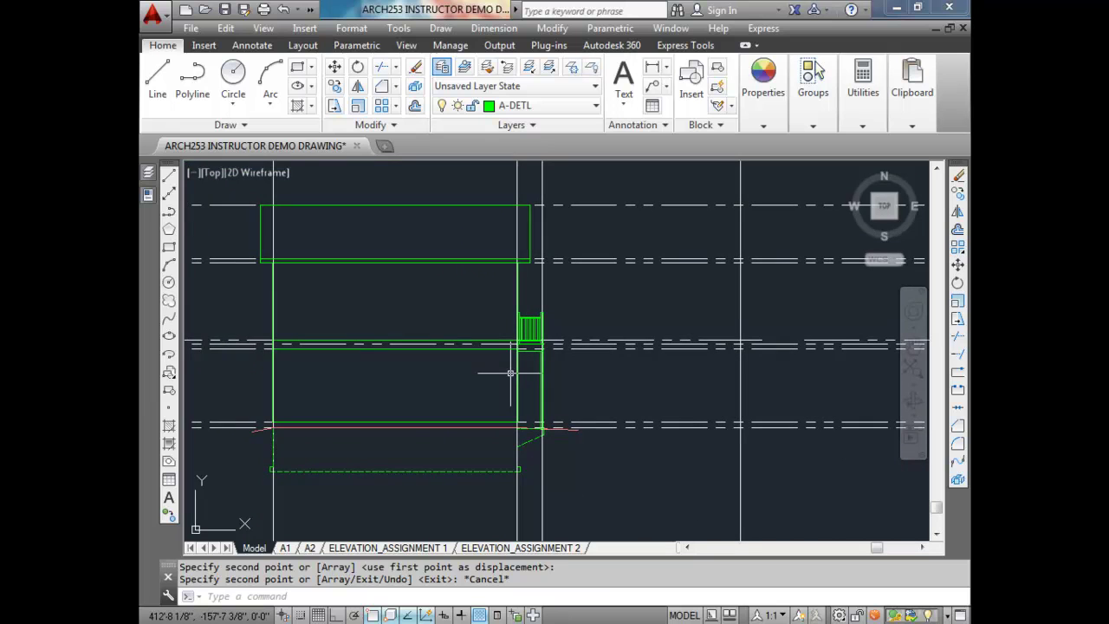
scroll(552, 398, up, 4)
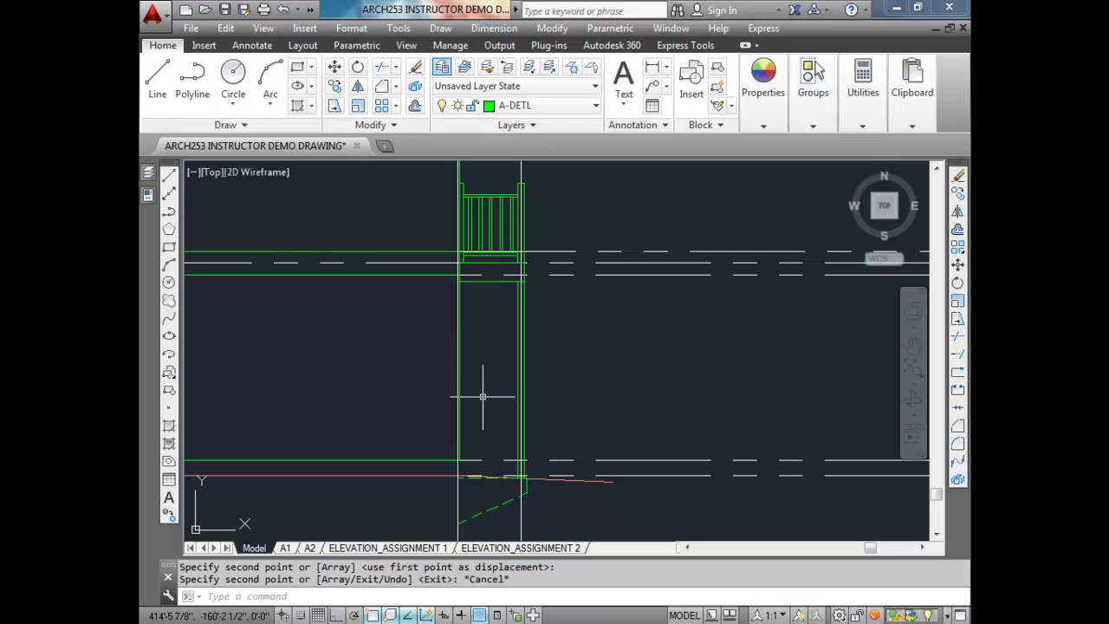
scroll(485, 395, down, 3)
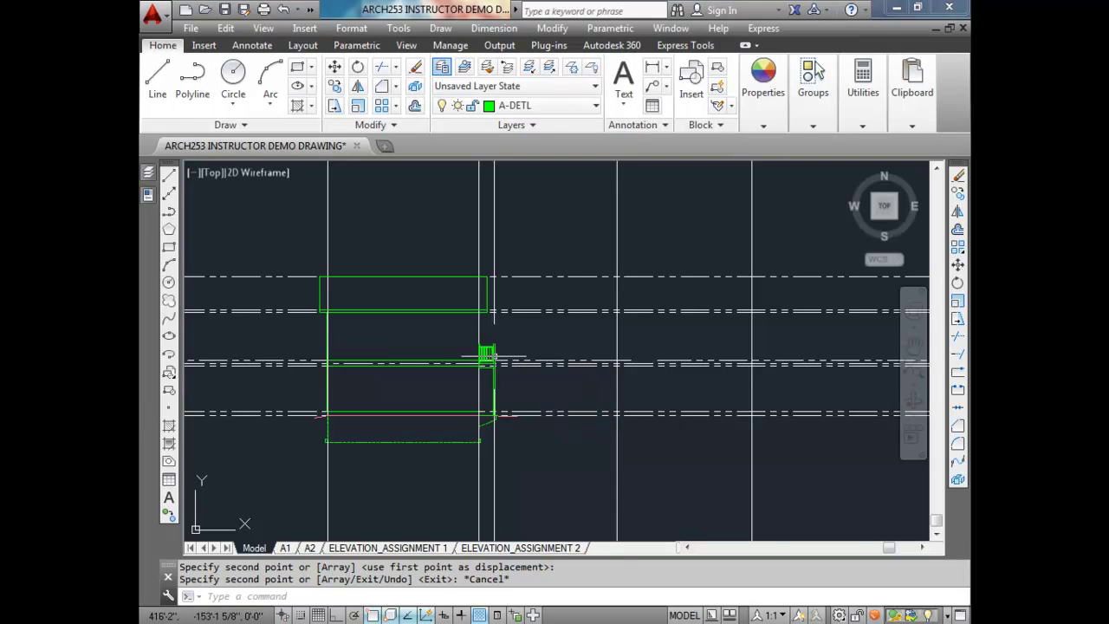
scroll(498, 351, down, 2)
scroll(574, 351, up, 4)
scroll(555, 338, up, 4)
middle_drag(522, 329, 441, 334)
scroll(441, 303, down, 4)
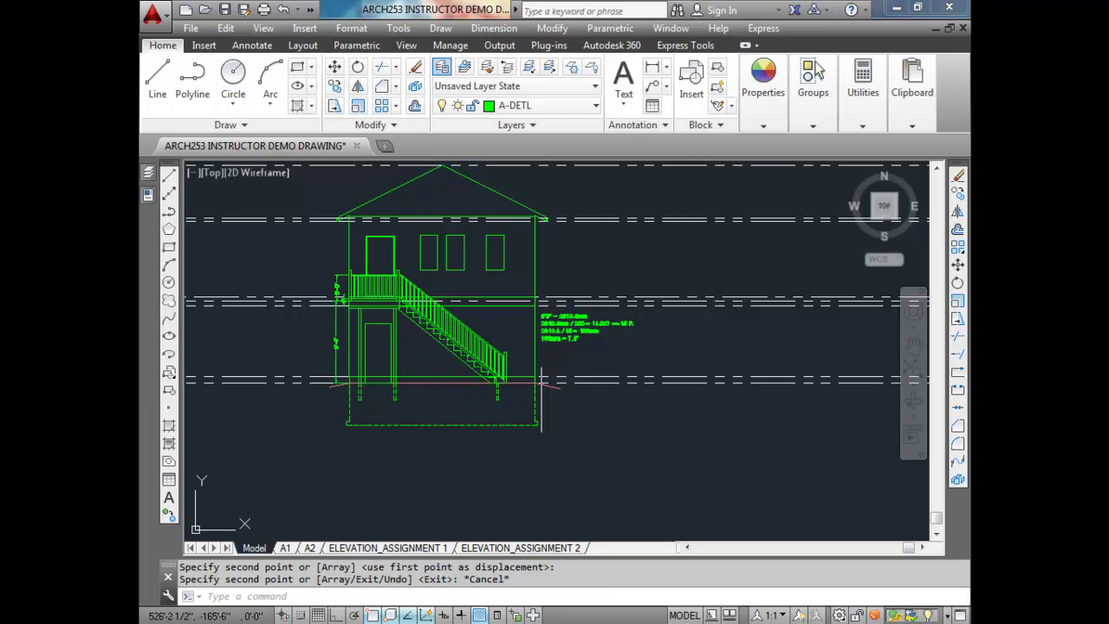
scroll(454, 355, up, 10)
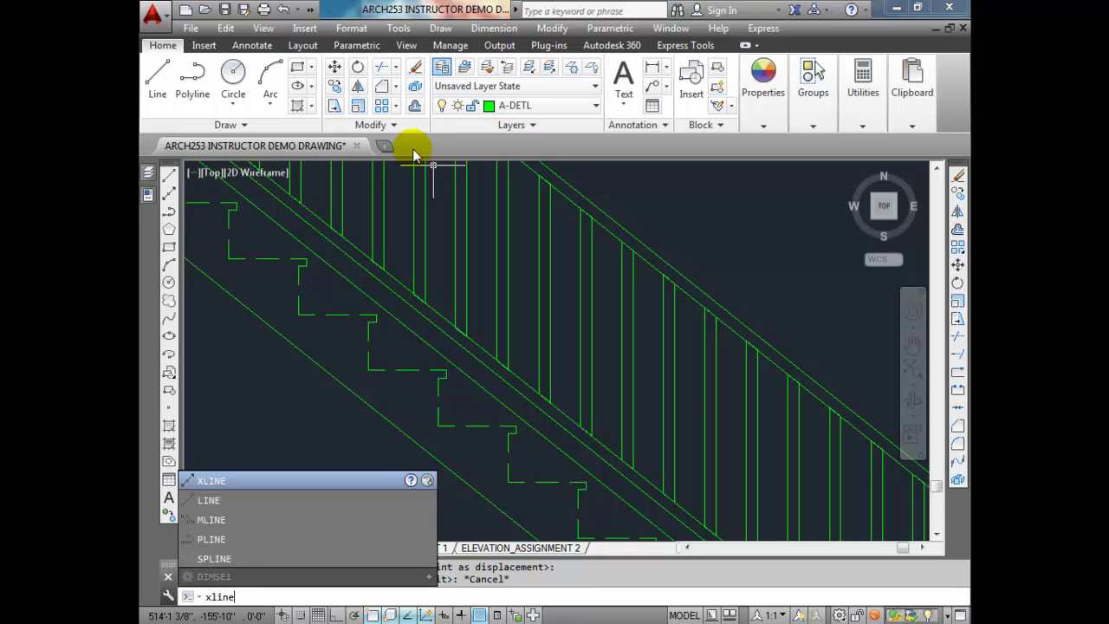
key(Return)
text(h)
key(Return)
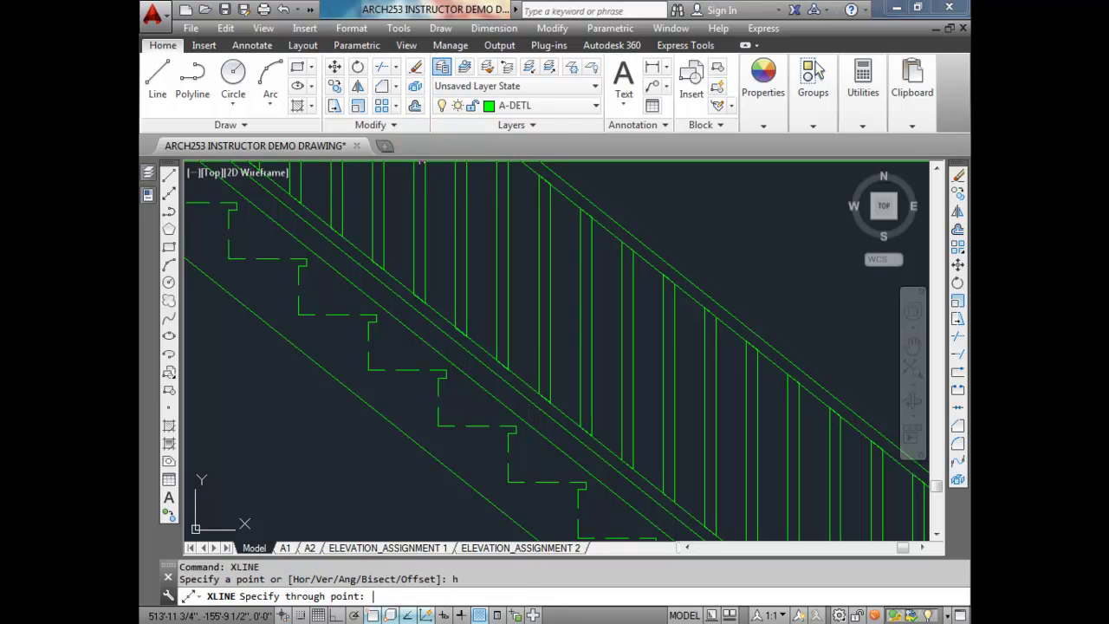
click(445, 371)
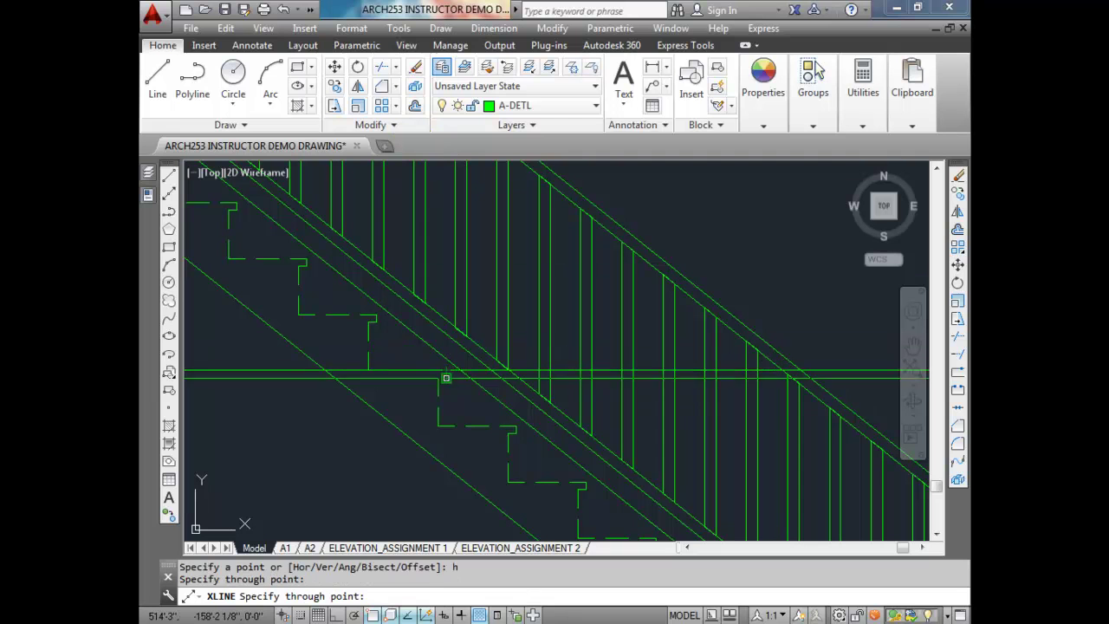
click(446, 377)
click(515, 425)
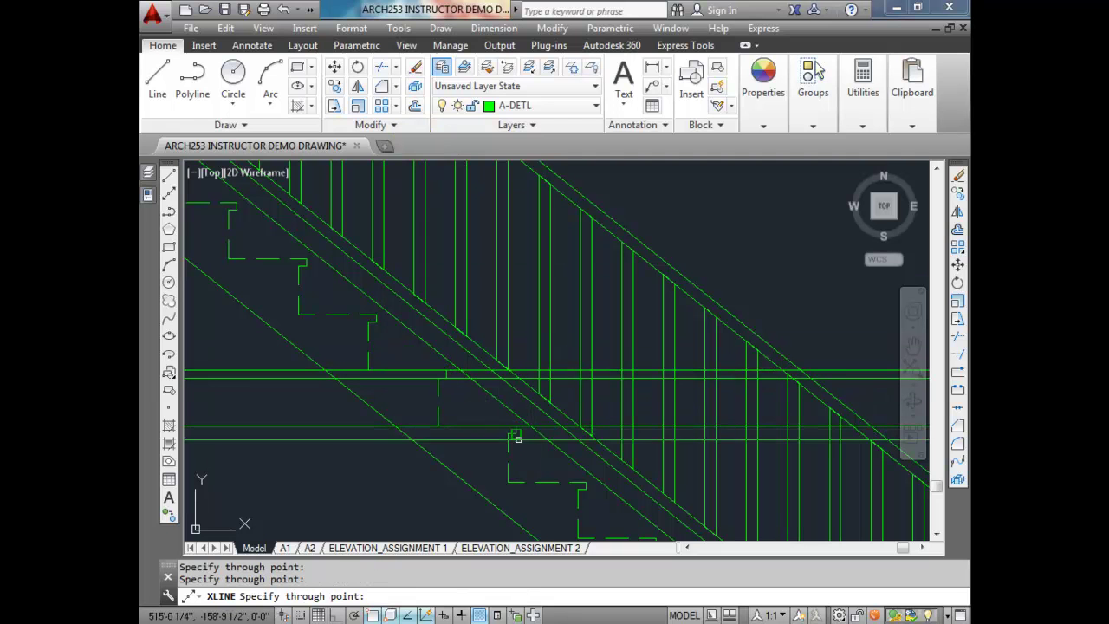
click(517, 430)
key(Escape)
scroll(511, 362, down, 5)
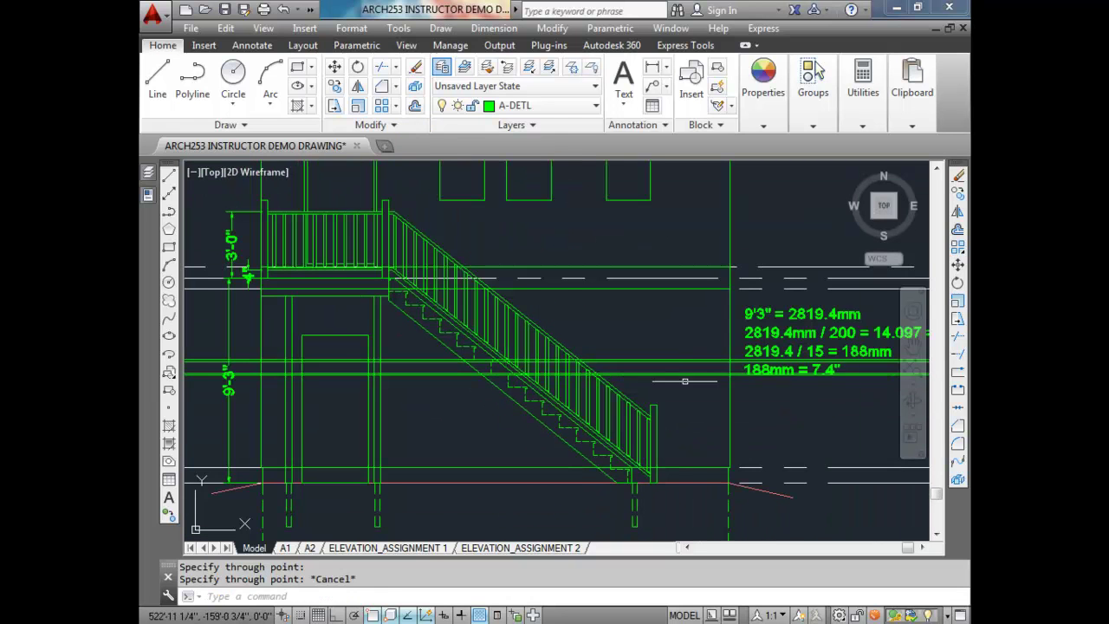
click(700, 387)
click(681, 341)
key(Delete)
scroll(679, 334, down, 5)
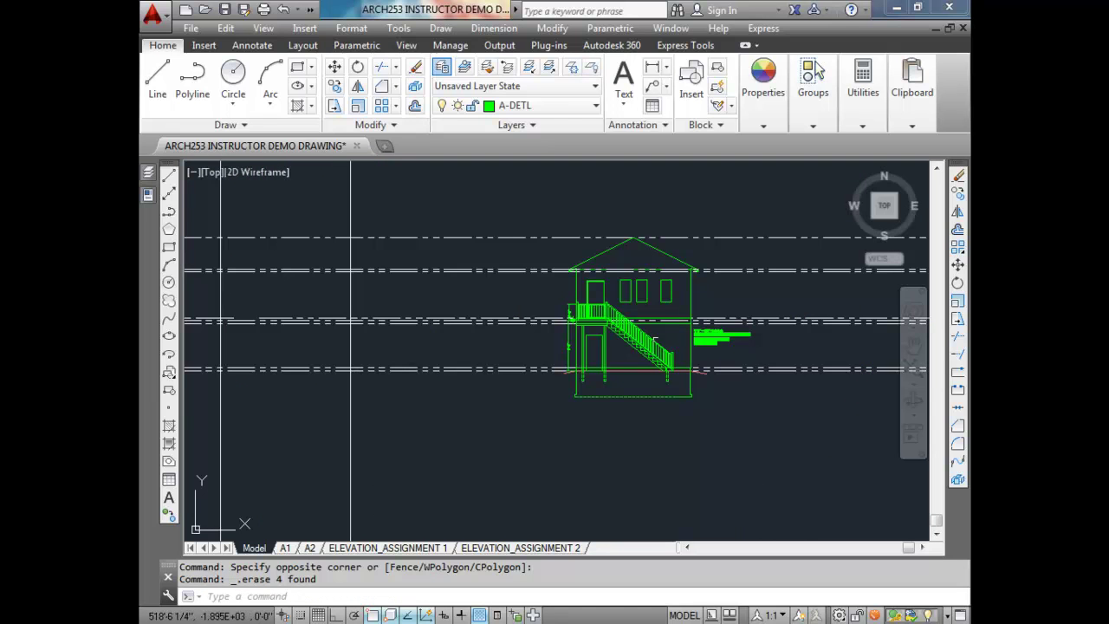
middle_drag(588, 355, 711, 349)
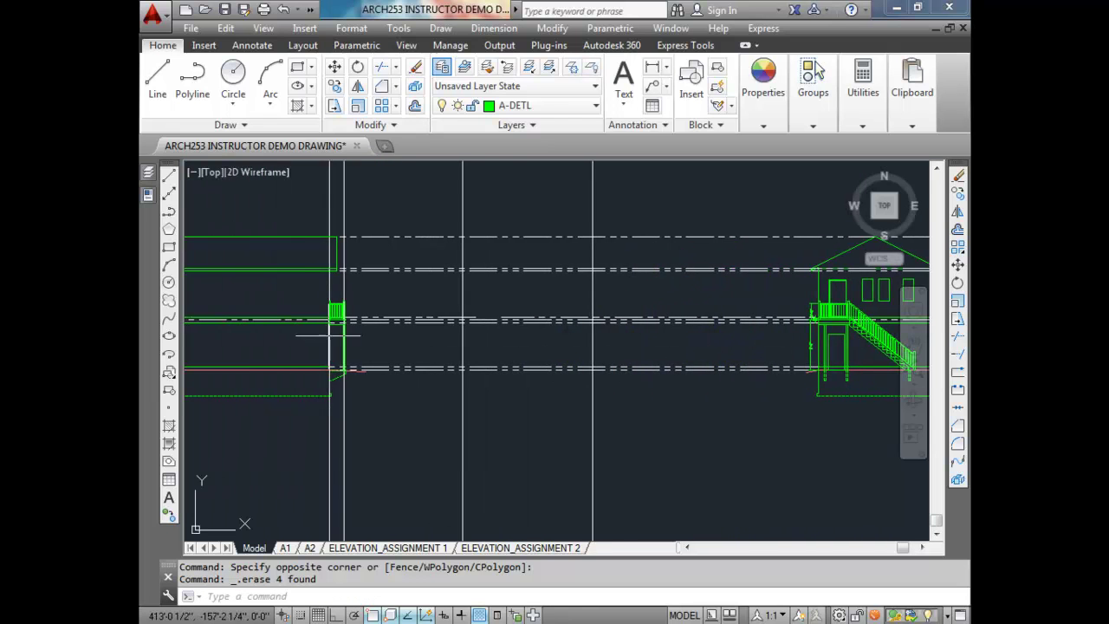
scroll(382, 340, up, 4)
scroll(377, 334, down, 3)
middle_drag(359, 338, 426, 366)
scroll(421, 364, up, 1)
scroll(425, 359, down, 5)
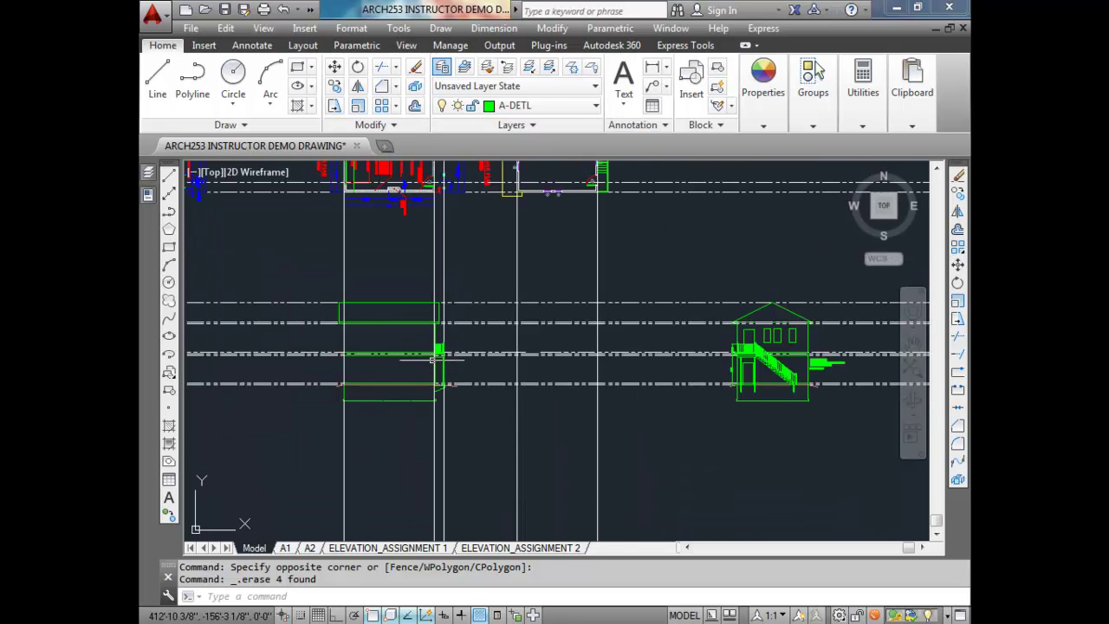
Step: Window-select the 32 green header-and-railing objects and move them against the vertical projection line
scroll(372, 306, up, 2)
click(364, 310)
click(512, 464)
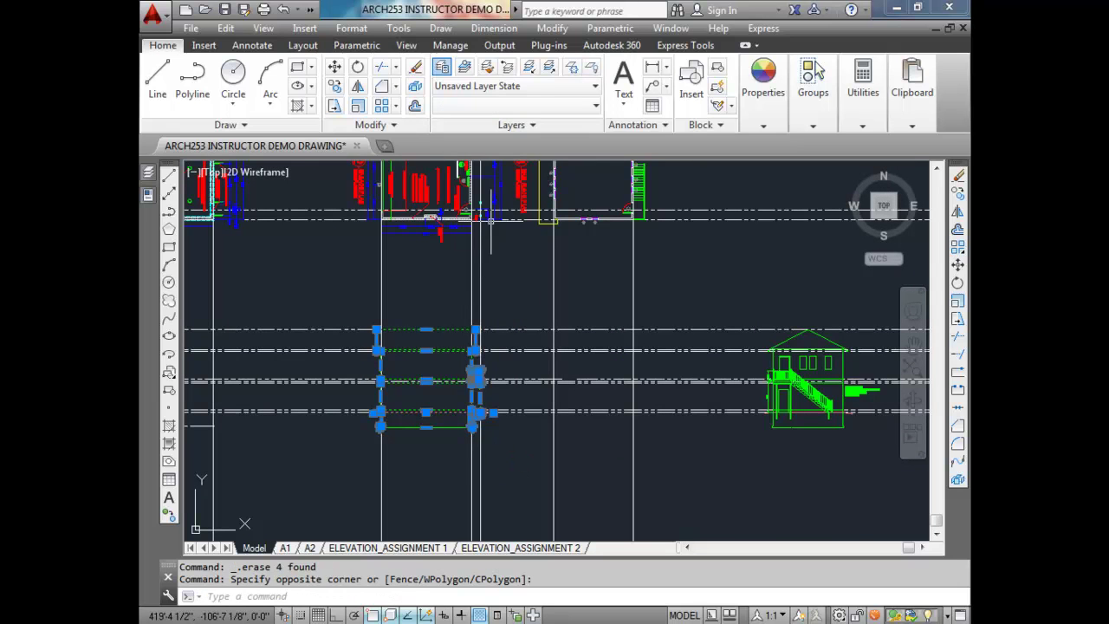
click(336, 69)
scroll(377, 322, up, 2)
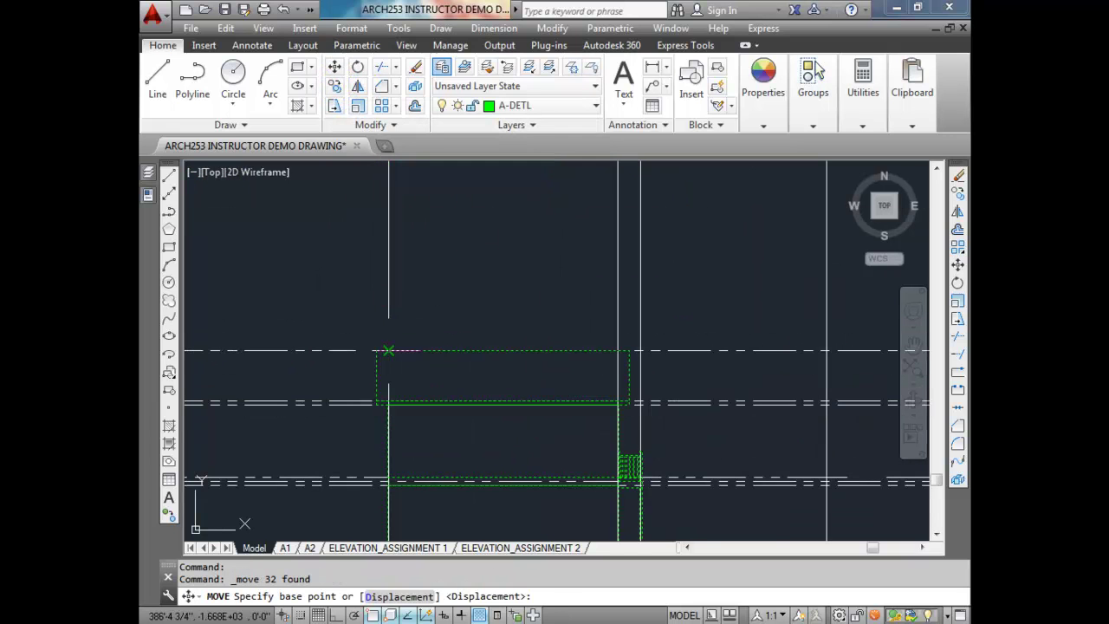
click(388, 350)
scroll(632, 348, down, 3)
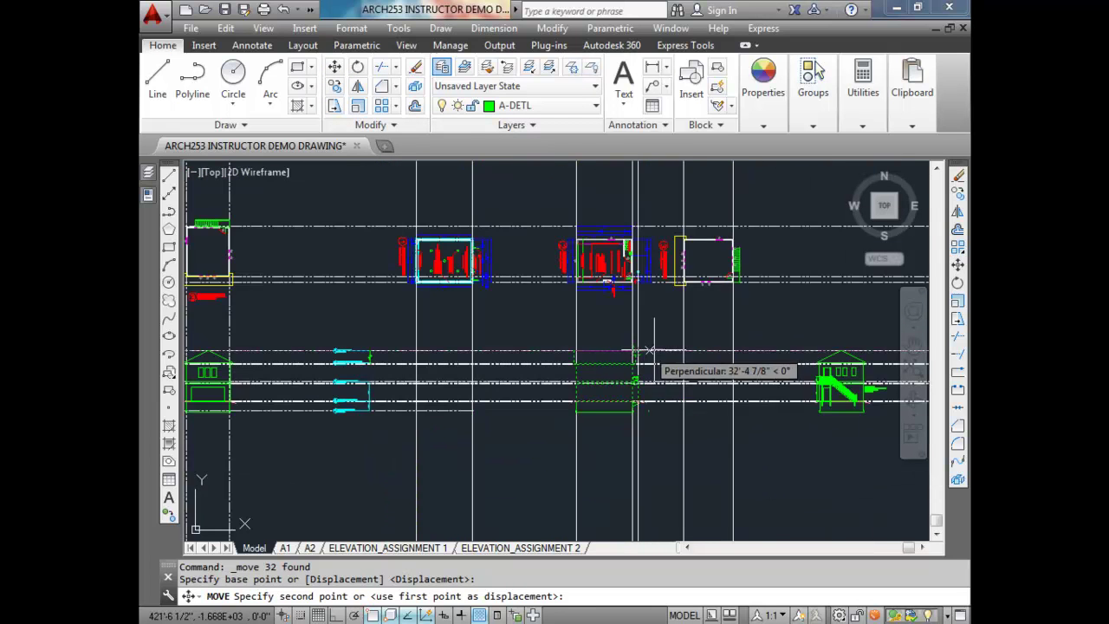
scroll(639, 350, up, 3)
click(678, 357)
mouse_move(682, 319)
middle_down()
mouse_move(383, 248)
mouse_move(499, 376)
middle_up()
scroll(384, 248, down, 3)
key(Escape)
key(Escape)
Step: Copy the vertical construction line to five window edges on the floor plan
scroll(436, 270, up, 2)
middle_drag(478, 251, 506, 340)
click(453, 337)
click(433, 324)
scroll(485, 299, up, 4)
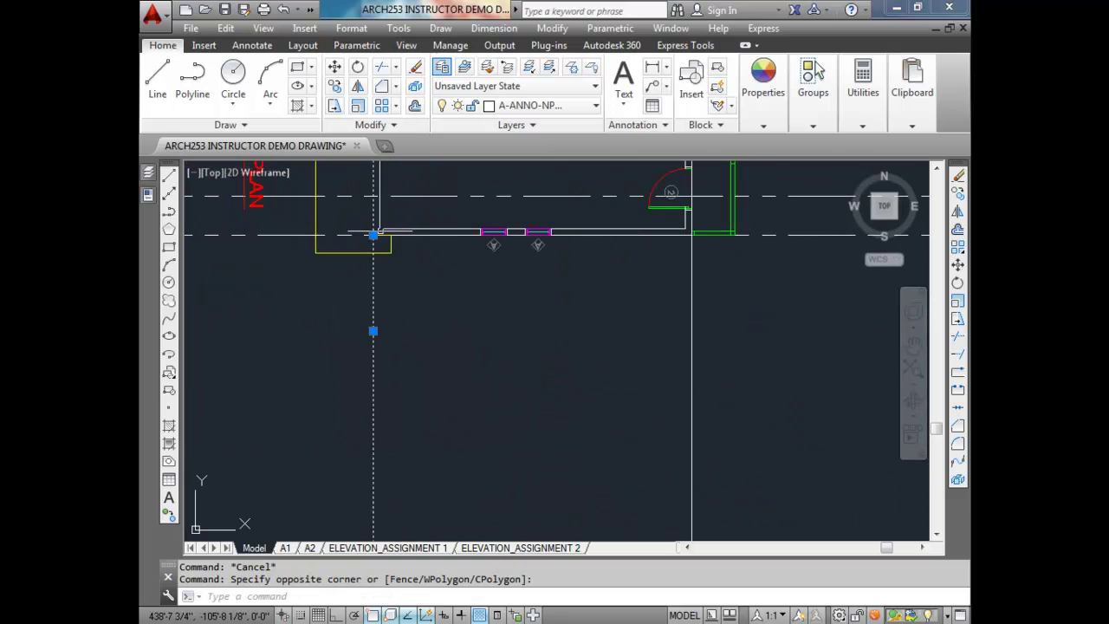
click(334, 86)
scroll(375, 213, up, 4)
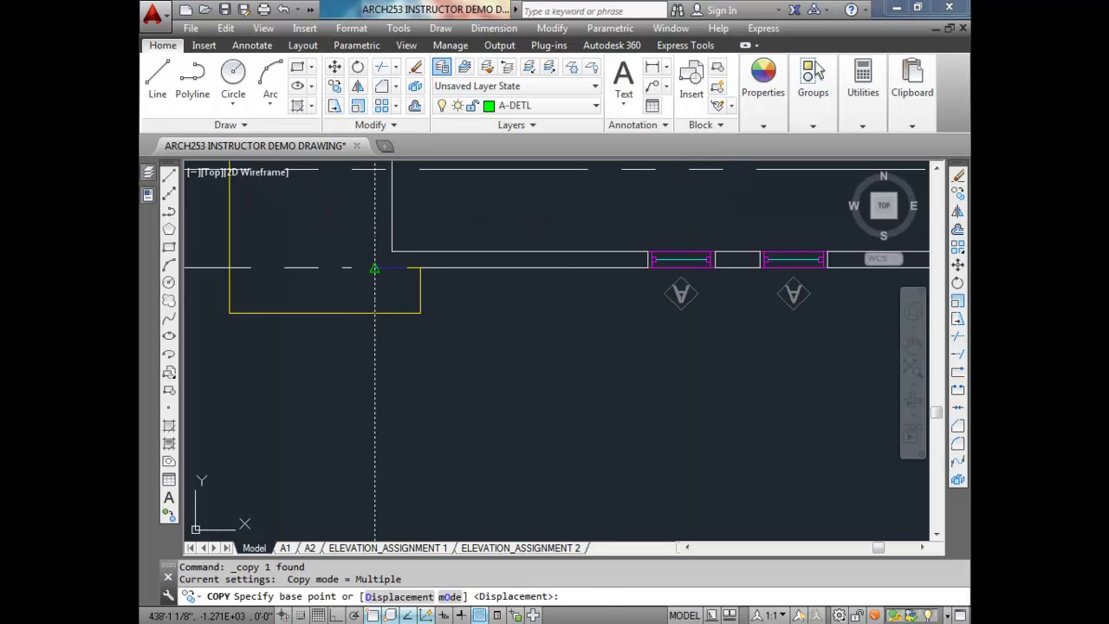
click(374, 269)
click(680, 267)
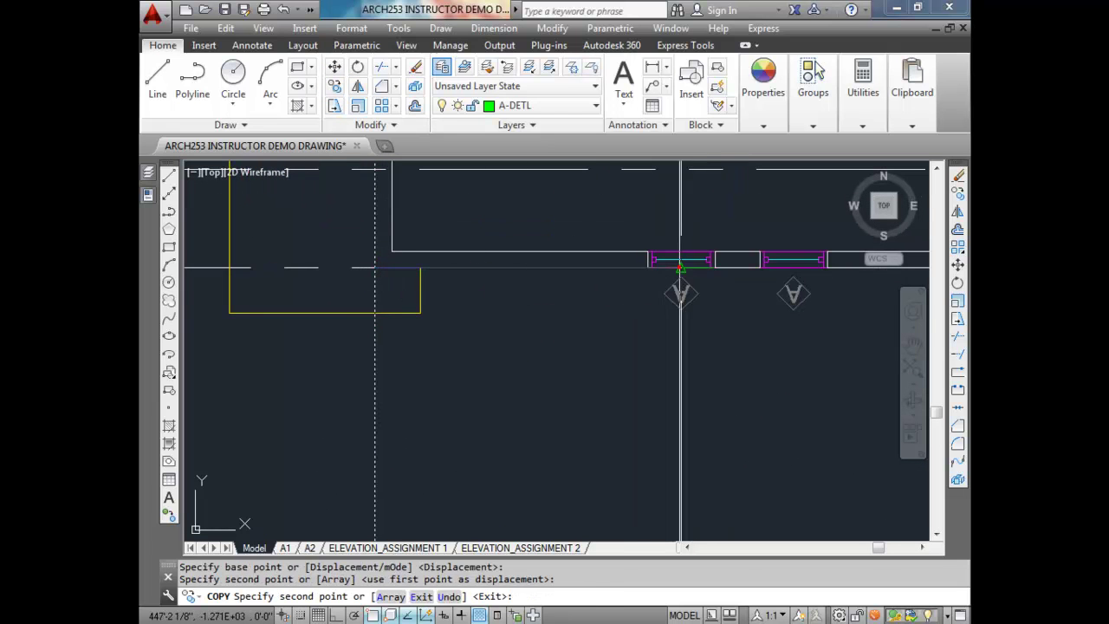
click(648, 268)
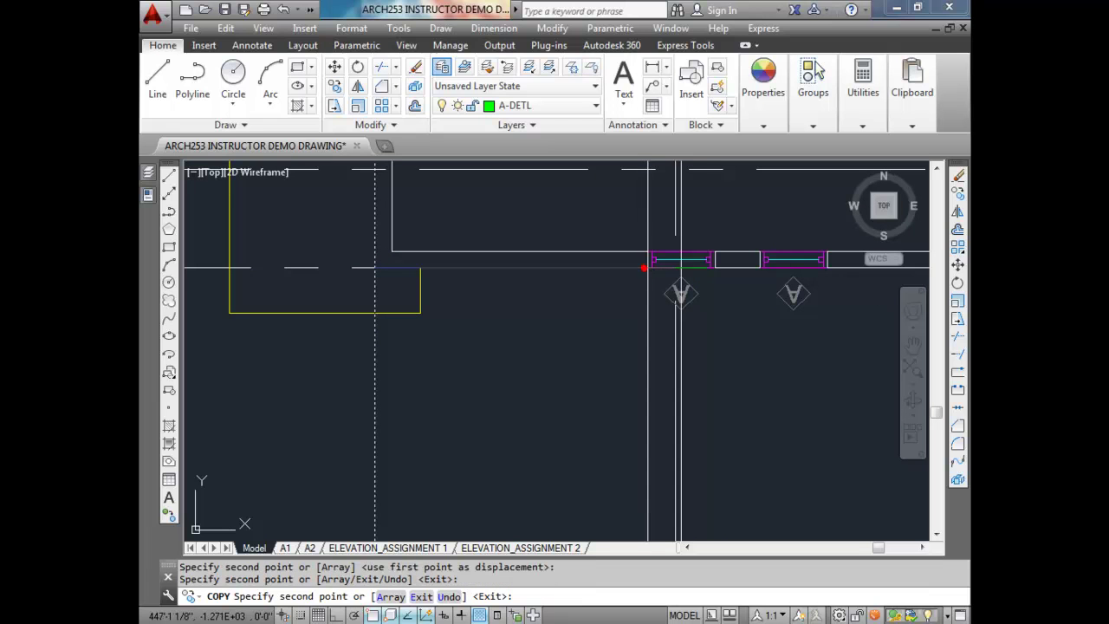
click(715, 266)
click(759, 267)
click(827, 266)
key(Escape)
Step: Erase the misplaced construction line copy
click(681, 334)
click(664, 324)
key(Delete)
scroll(599, 330, down, 3)
scroll(599, 330, down, 2)
scroll(525, 297, up, 2)
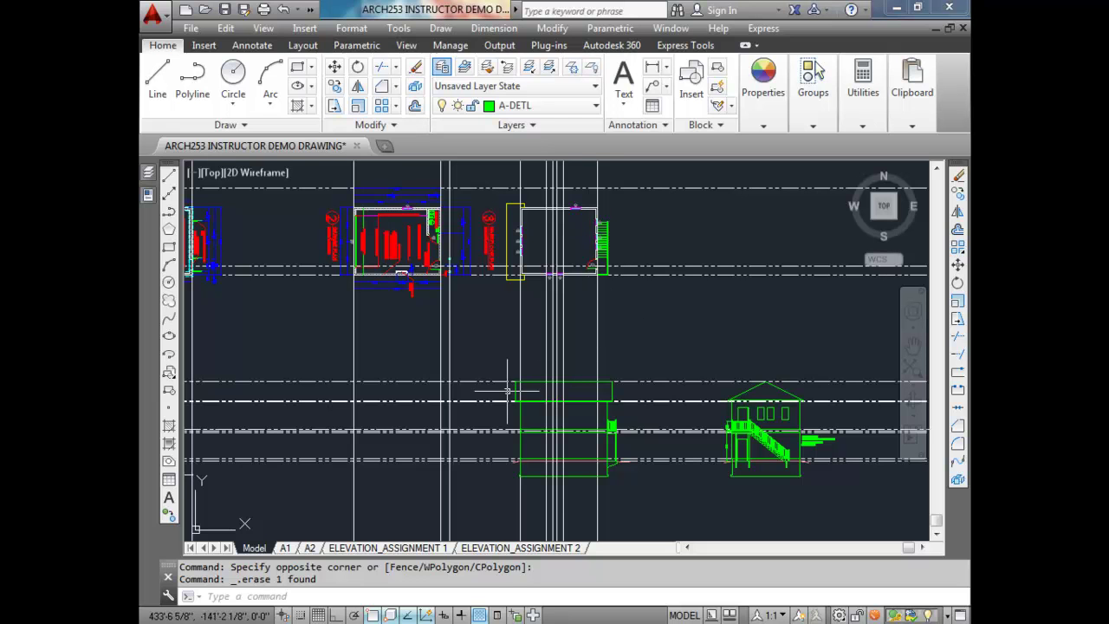
Step: Move the 32-object green detail with M so it sits level with the house elevation's base
click(500, 358)
click(638, 500)
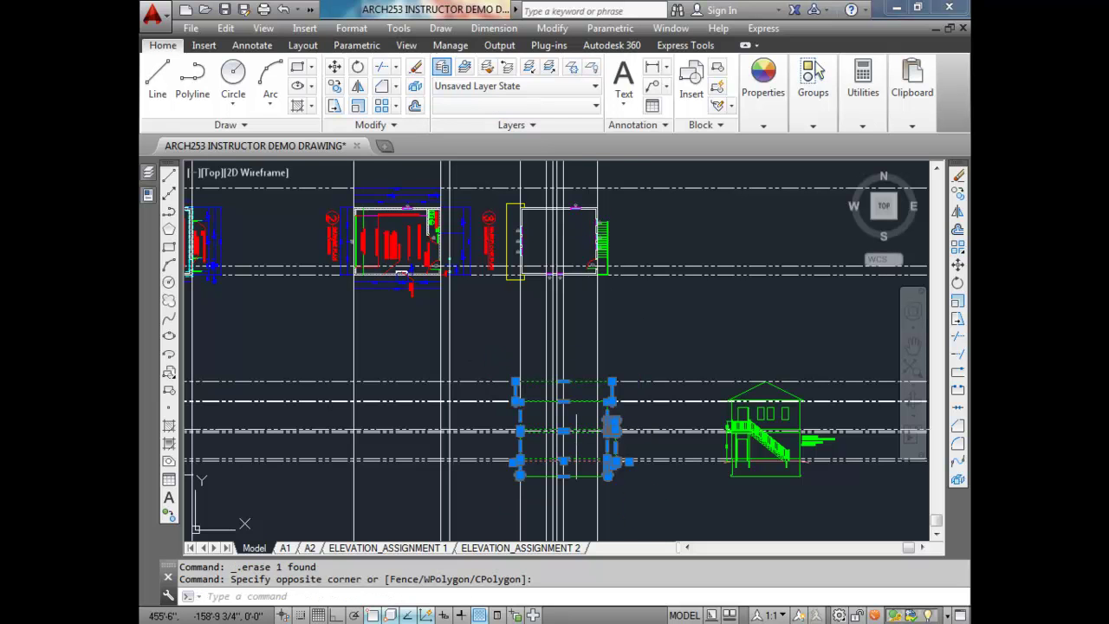
text(m)
key(Return)
scroll(593, 387, up, 5)
scroll(592, 387, up, 4)
click(619, 336)
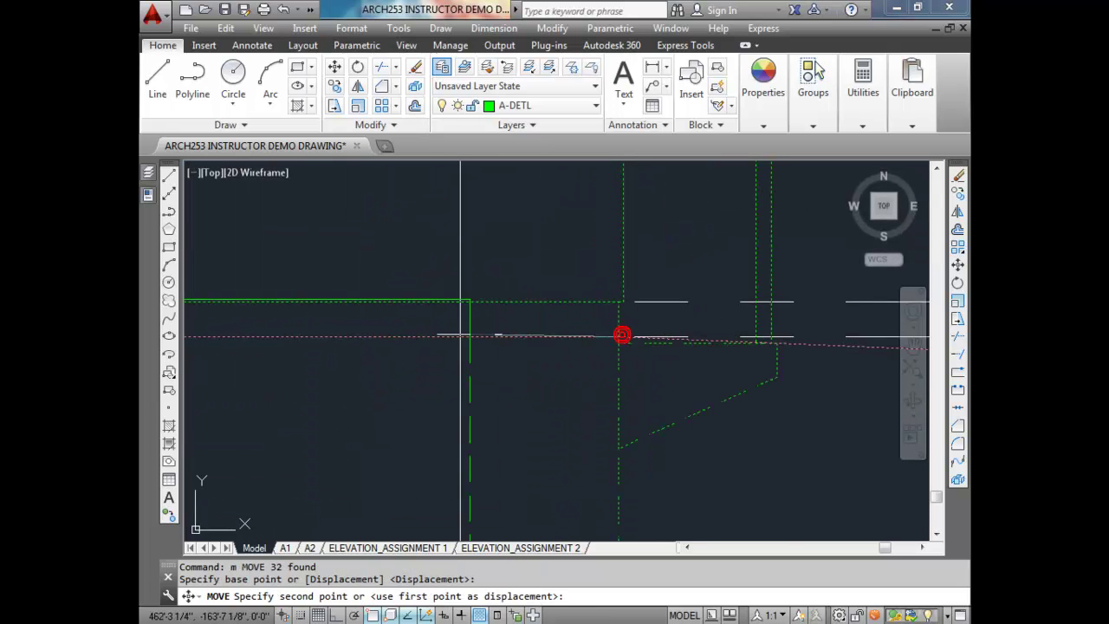
click(455, 336)
scroll(455, 336, down, 3)
scroll(507, 436, down, 4)
scroll(515, 217, up, 2)
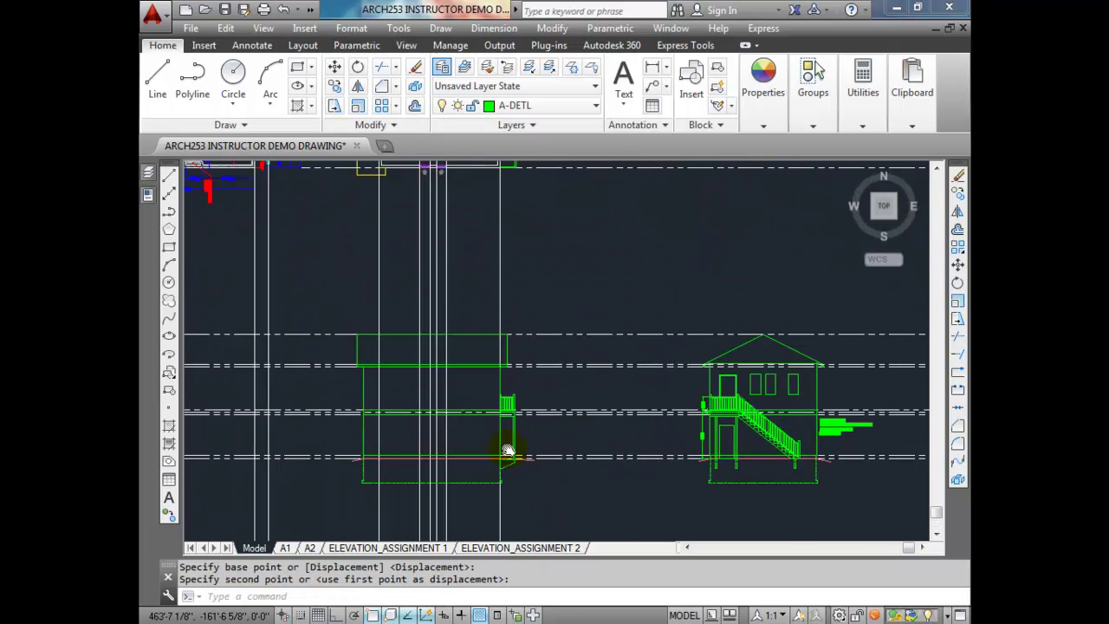
mouse_move(374, 383)
middle_down()
mouse_move(383, 426)
mouse_move(405, 376)
middle_up()
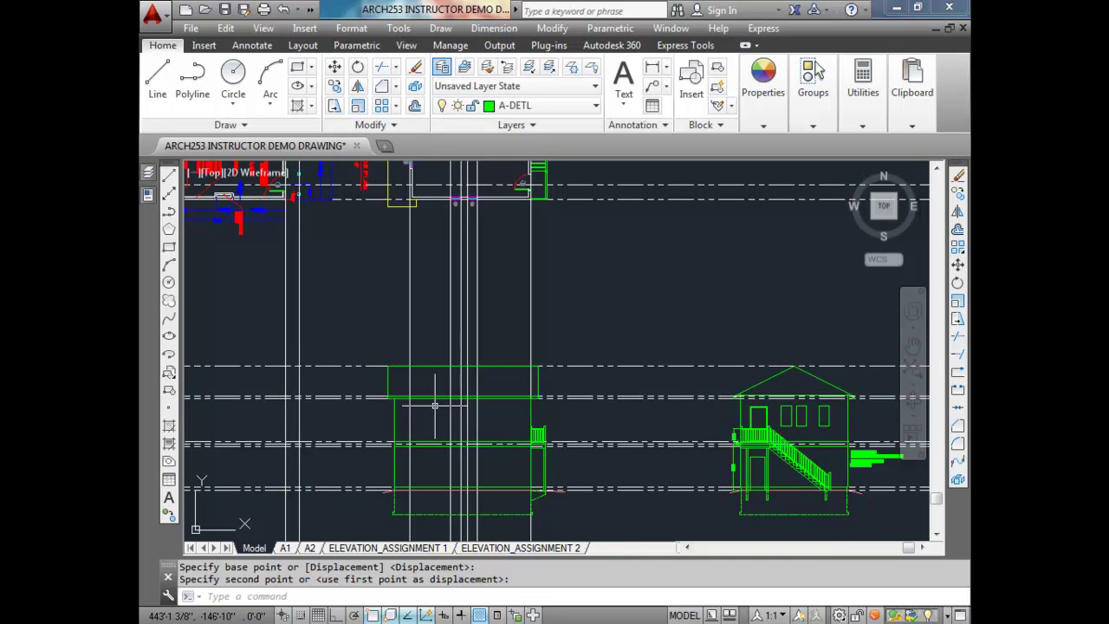
scroll(435, 361, up, 5)
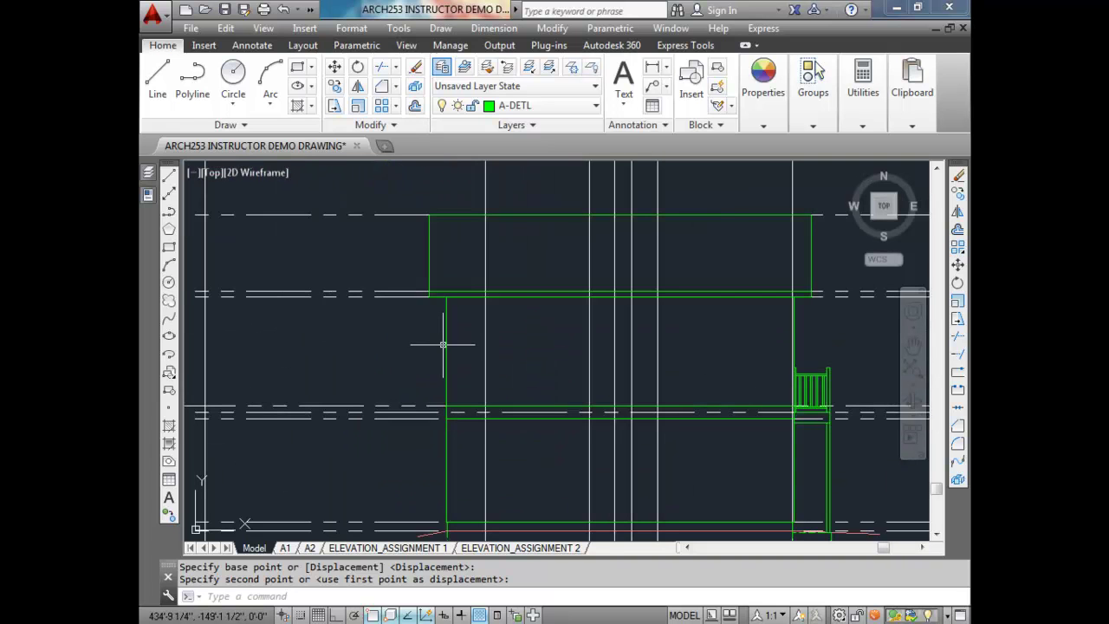
Step: Drop the elevation in place and stretch the upper green rectangle's left side by 36
click(445, 339)
scroll(445, 329, up, 2)
click(445, 328)
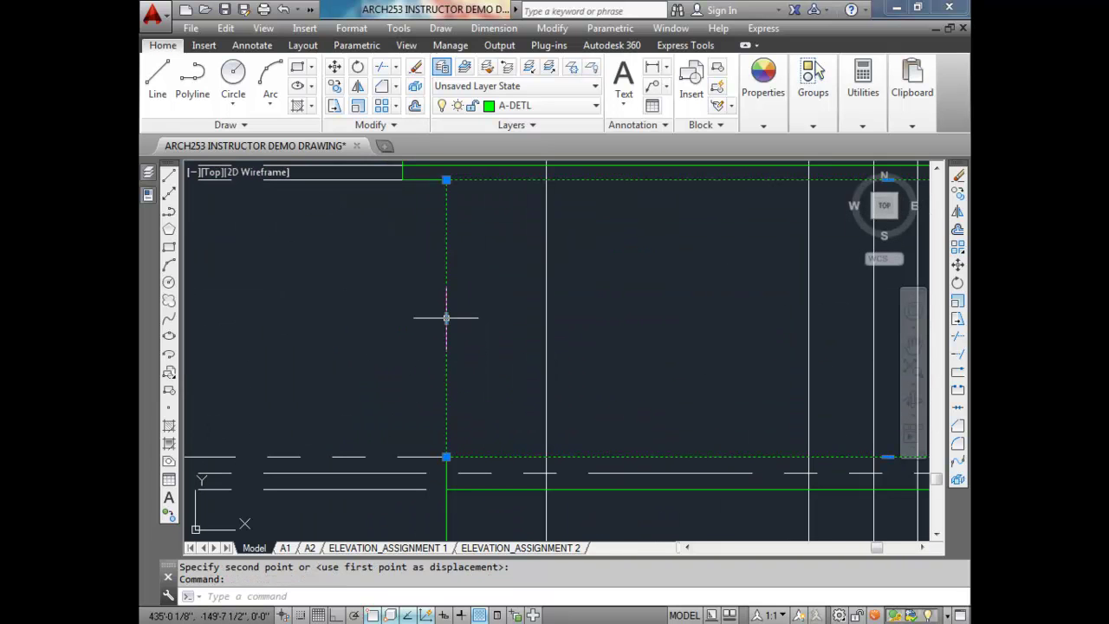
click(446, 317)
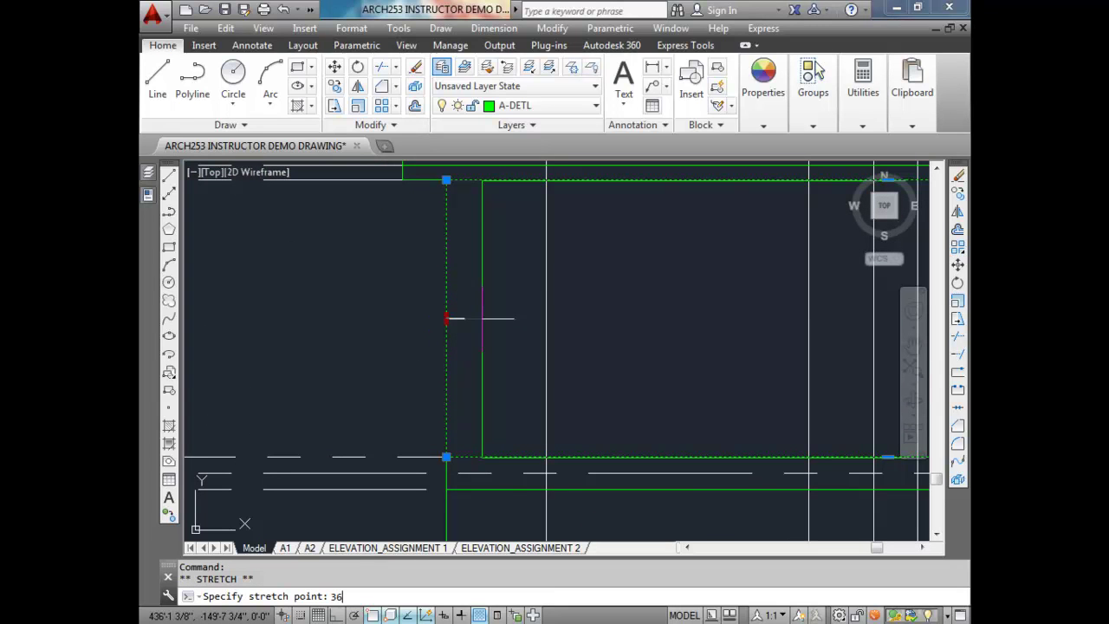
text(36)
key(Return)
Step: Stretch the lower green rectangle's left side by 36 with Ortho on
click(445, 468)
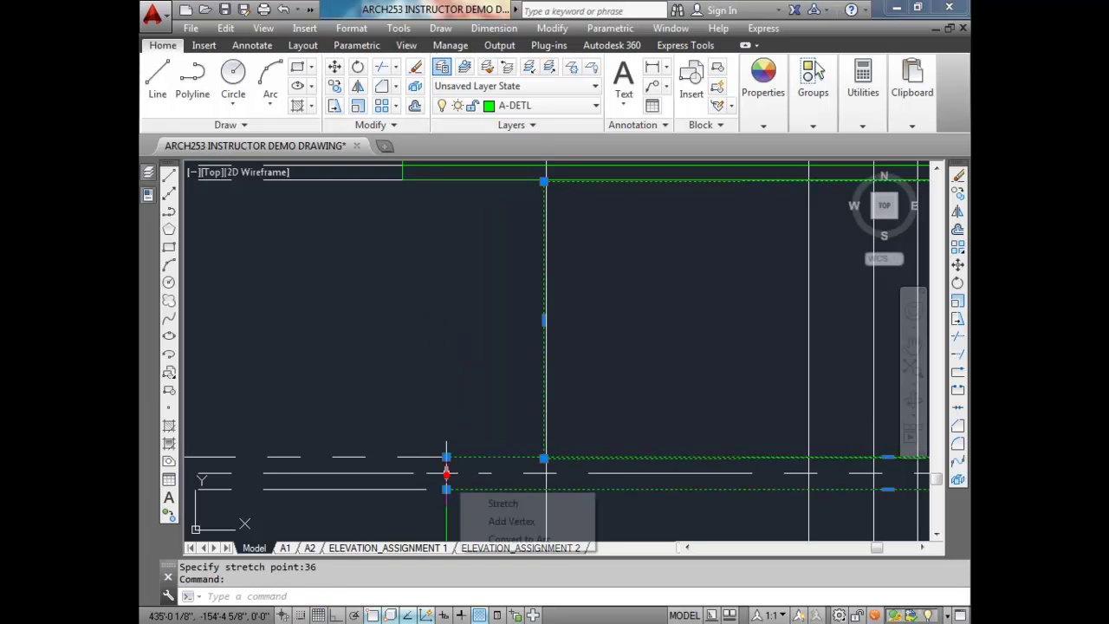
click(446, 472)
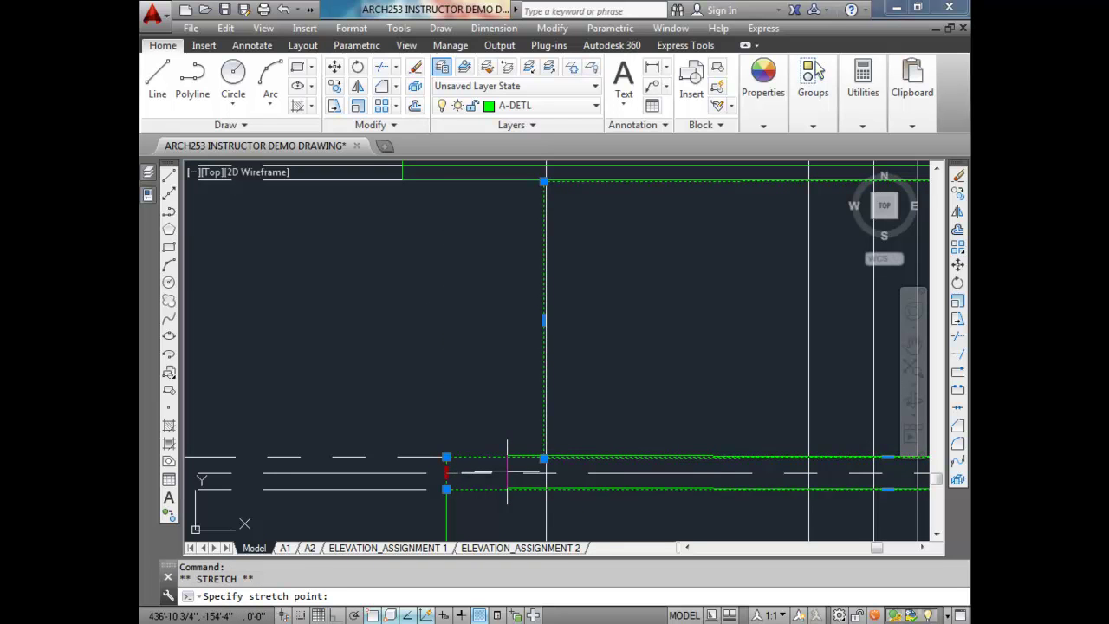
key(F8)
text(3)
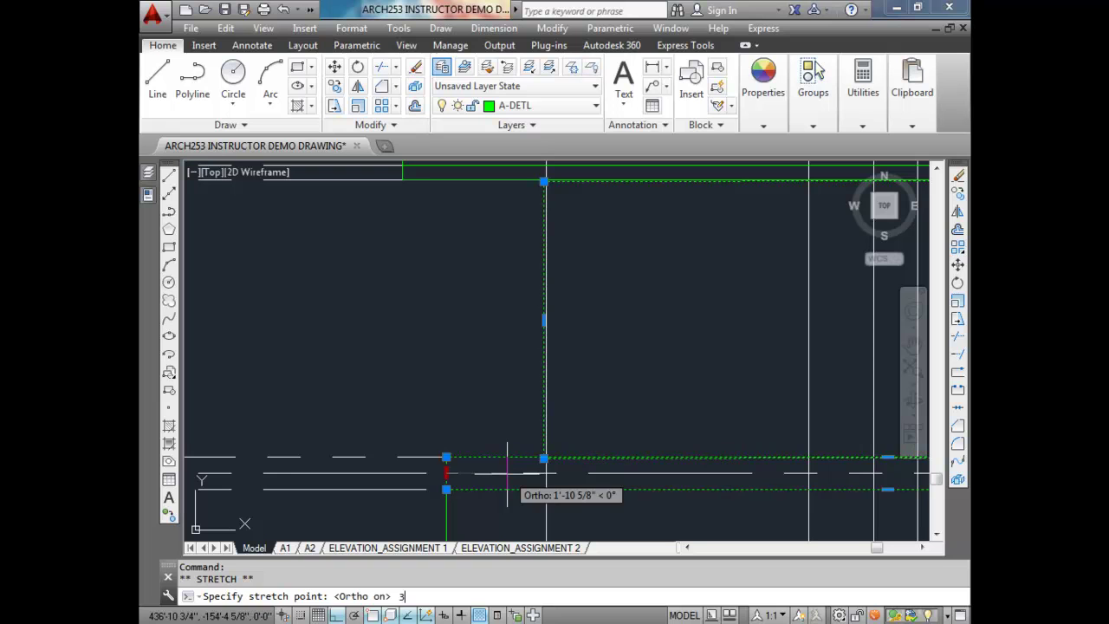
text(6)
key(Return)
Step: Window-select lines for a STRETCH and pick a base point, then cancel it and reframe the elevation and stairs
mouse_move(507, 472)
middle_down()
mouse_move(525, 404)
mouse_move(473, 335)
middle_up()
middle_drag(379, 350, 413, 478)
click(339, 105)
key(Escape)
key(Escape)
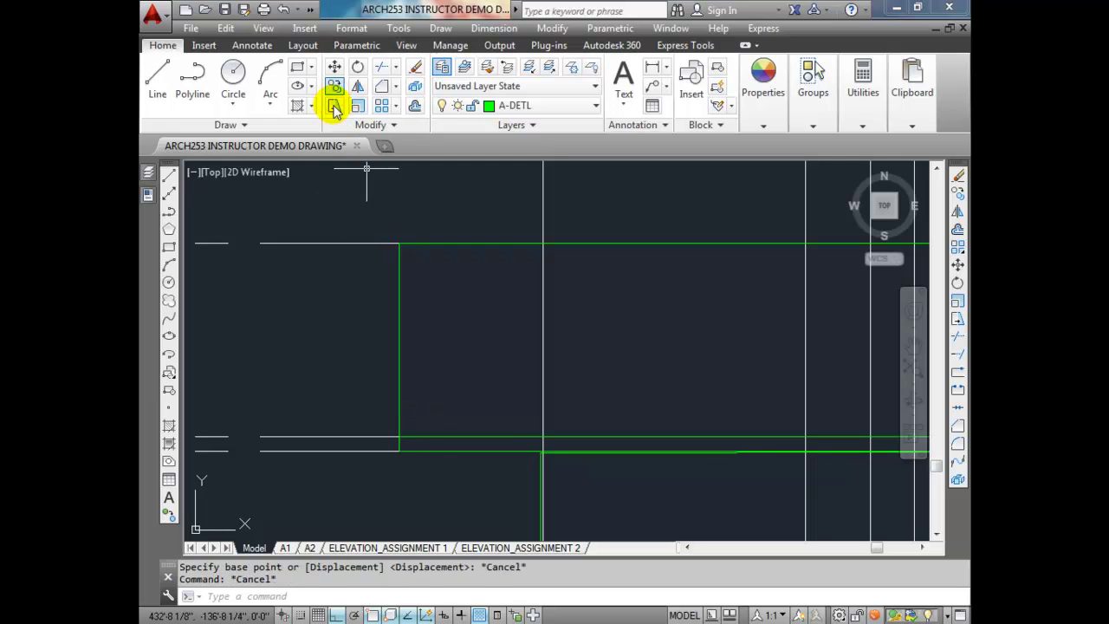
click(334, 88)
click(423, 481)
click(364, 214)
key(Return)
click(376, 211)
key(Escape)
key(Escape)
scroll(415, 211, down, 5)
mouse_move(566, 343)
middle_down()
mouse_move(477, 300)
mouse_move(490, 452)
middle_up()
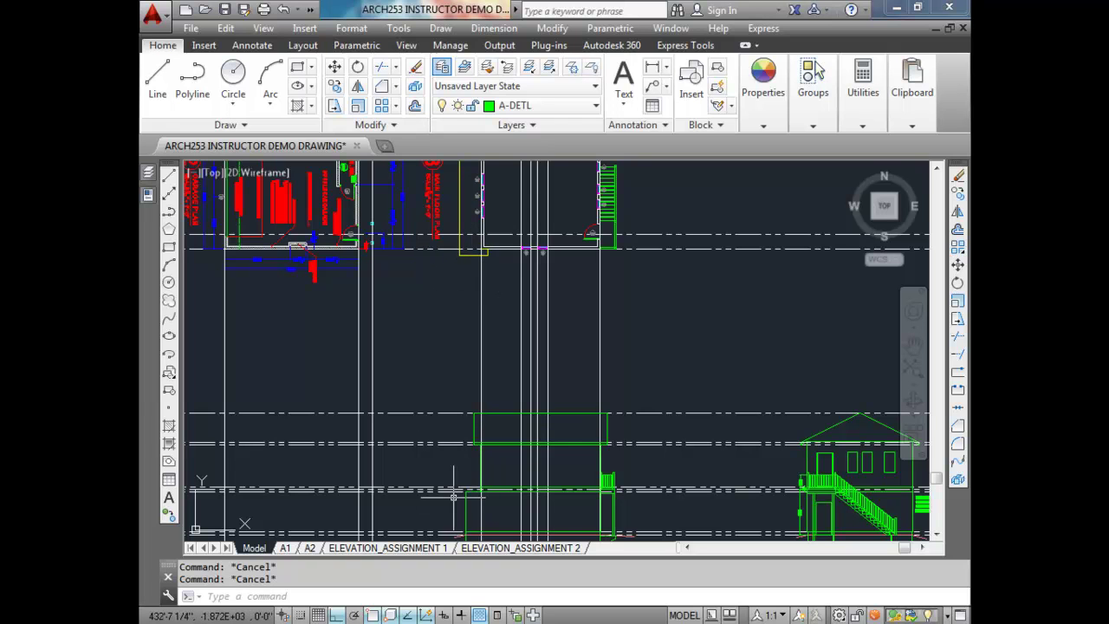
scroll(472, 487, up, 5)
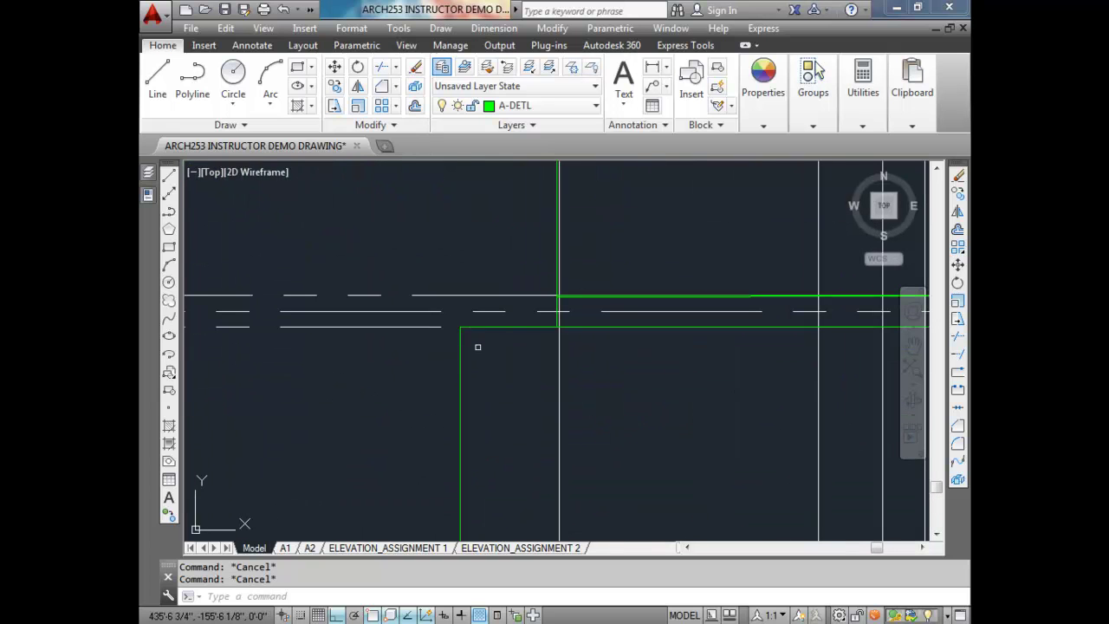
scroll(475, 297, down, 5)
scroll(490, 330, down, 3)
middle_drag(797, 334, 586, 335)
scroll(642, 301, up, 3)
scroll(586, 273, up, 3)
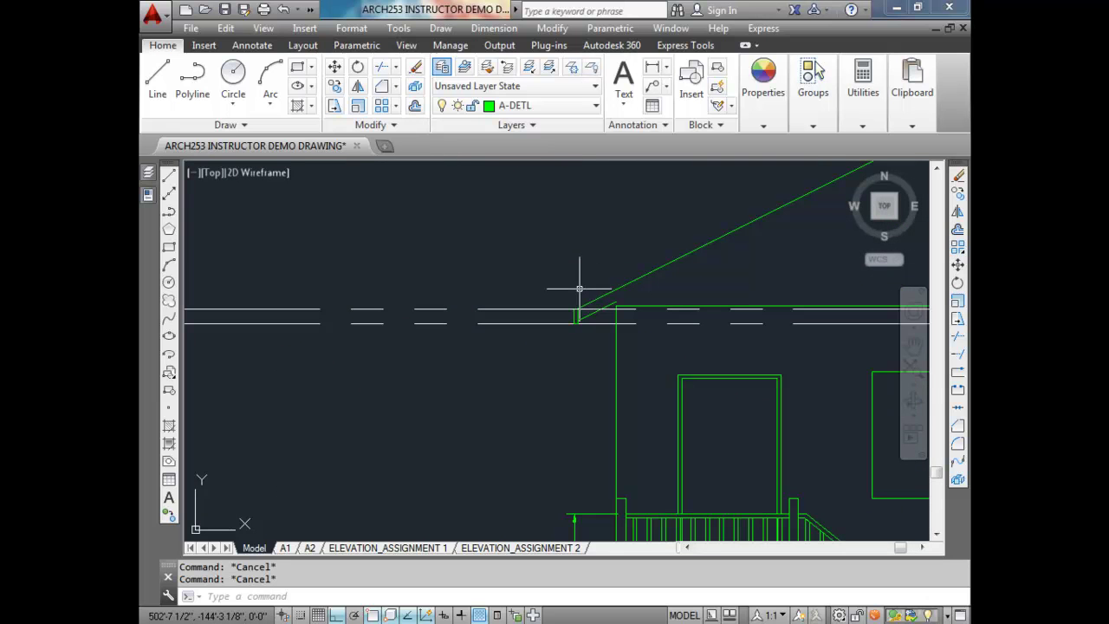
click(549, 258)
click(613, 321)
click(650, 279)
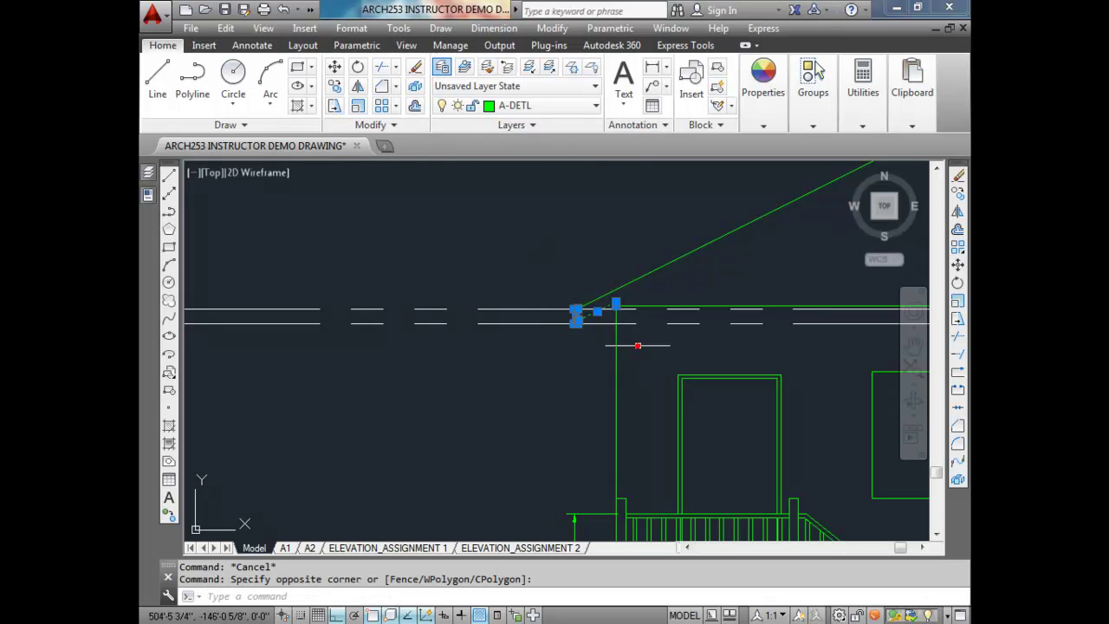
click(634, 253)
click(334, 85)
scroll(622, 297, up, 1)
scroll(622, 297, up, 2)
click(607, 319)
scroll(608, 320, down, 4)
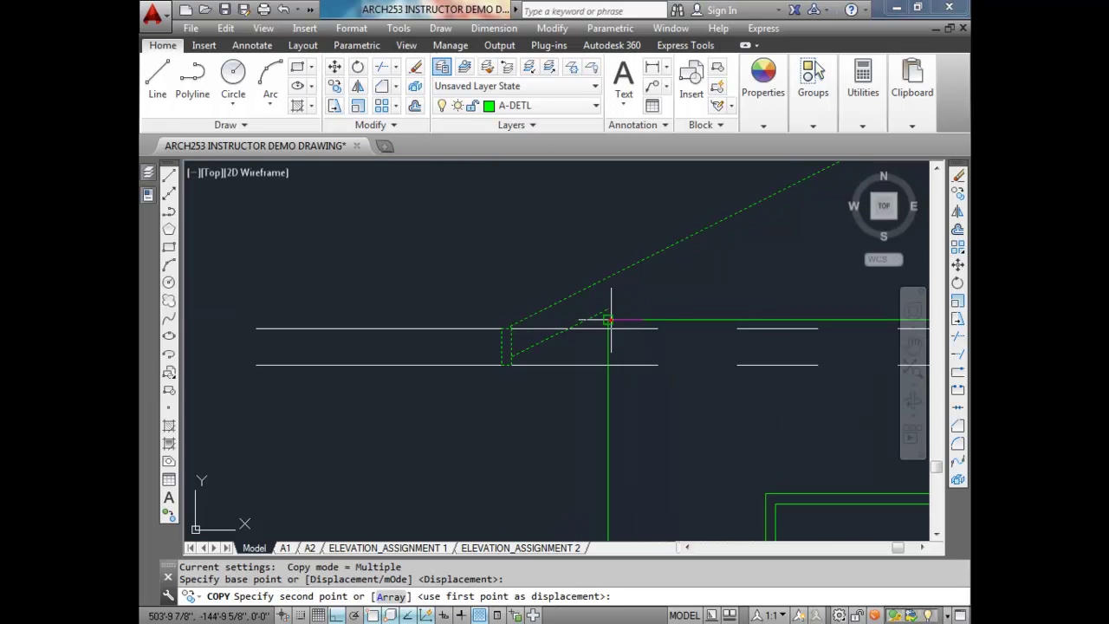
scroll(365, 337, up, 2)
scroll(365, 336, up, 5)
click(552, 321)
key(Escape)
scroll(554, 261, down, 6)
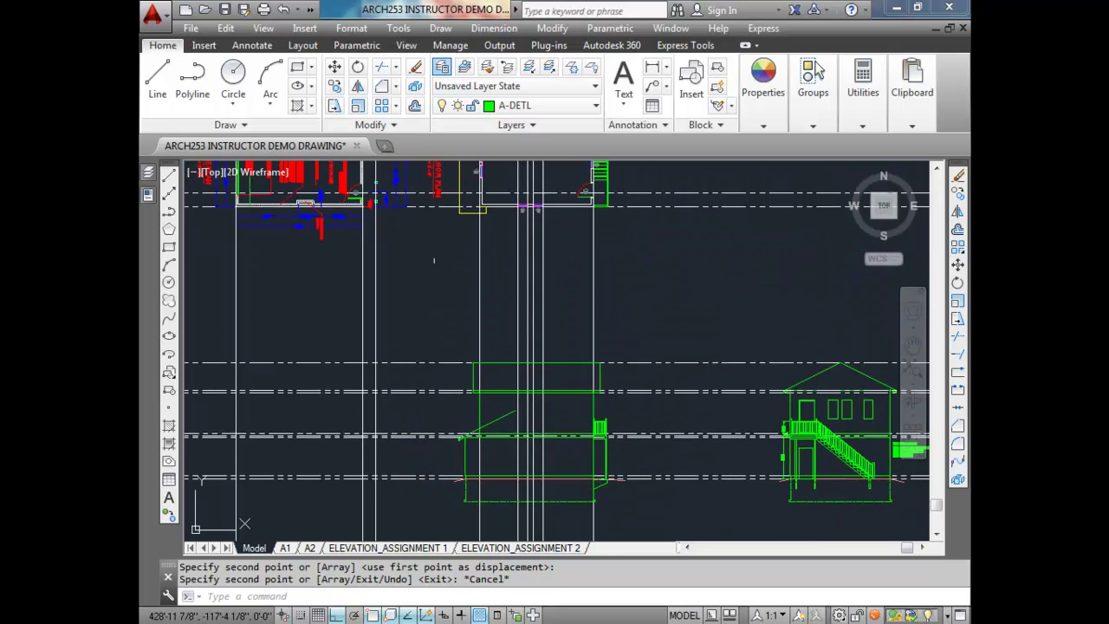
click(493, 276)
click(459, 256)
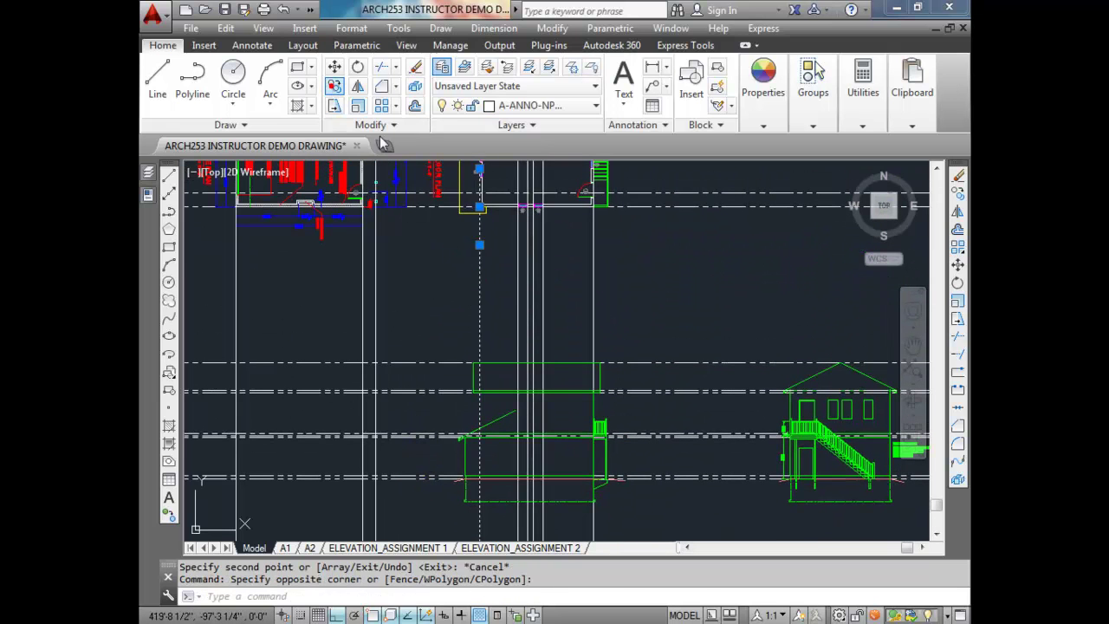
click(334, 88)
scroll(479, 187, up, 5)
click(477, 265)
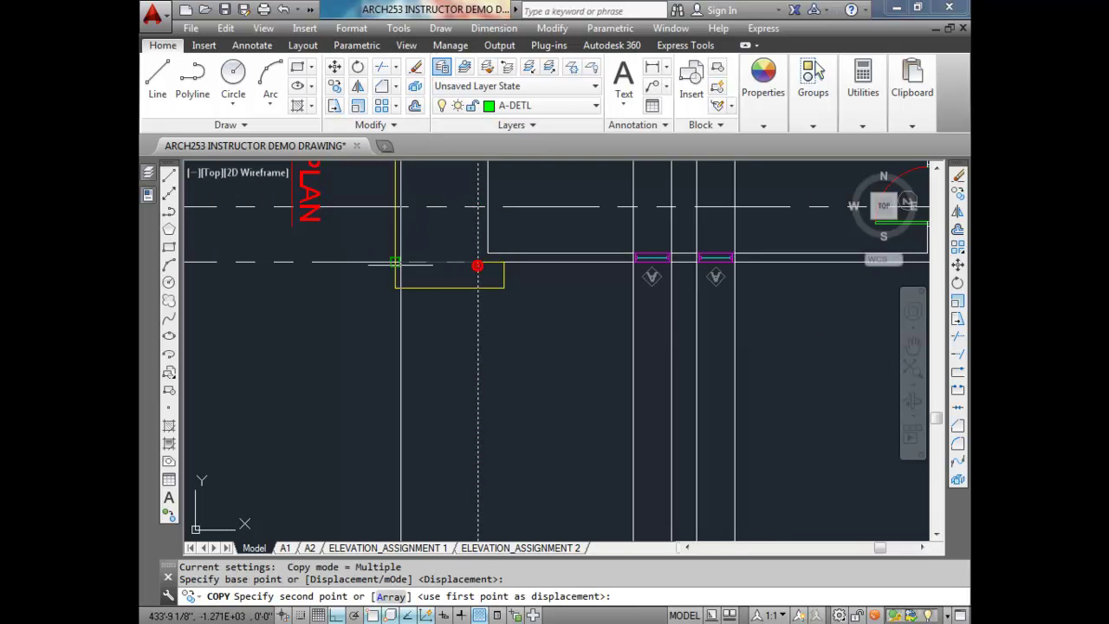
click(396, 261)
scroll(403, 389, down, 3)
key(Escape)
scroll(410, 502, up, 3)
scroll(409, 407, up, 3)
scroll(387, 319, down, 4)
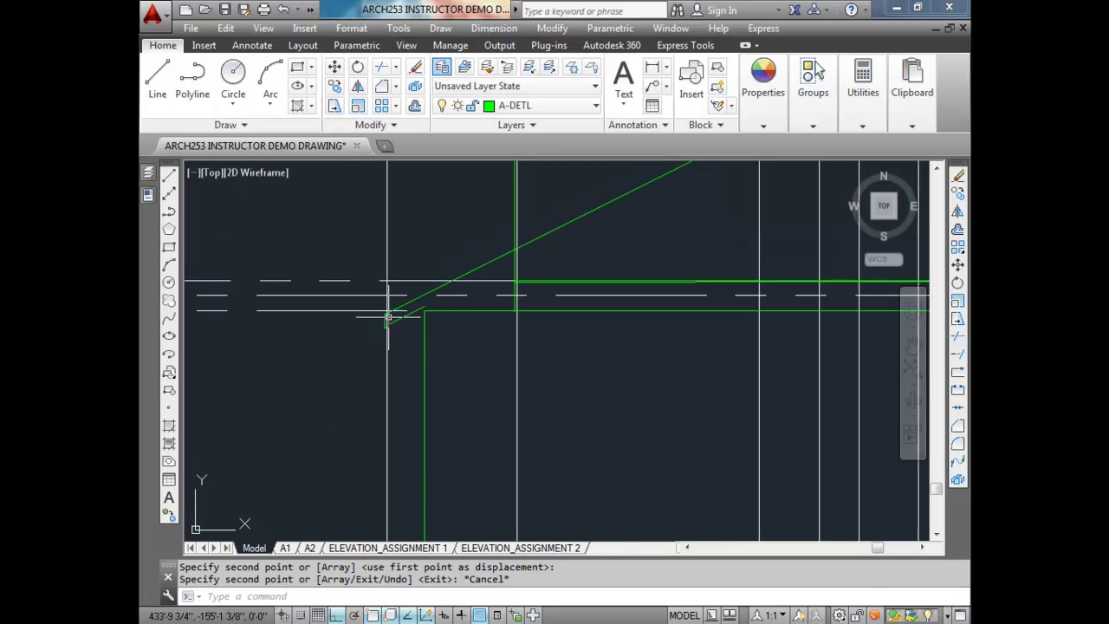
scroll(428, 308, down, 2)
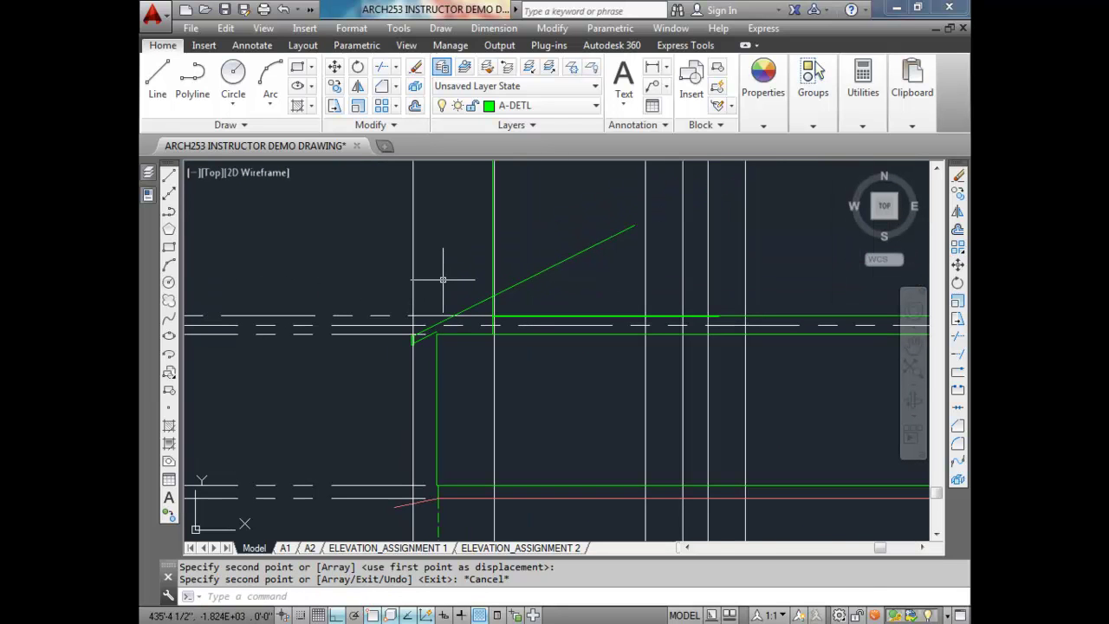
key(Return)
key(Return)
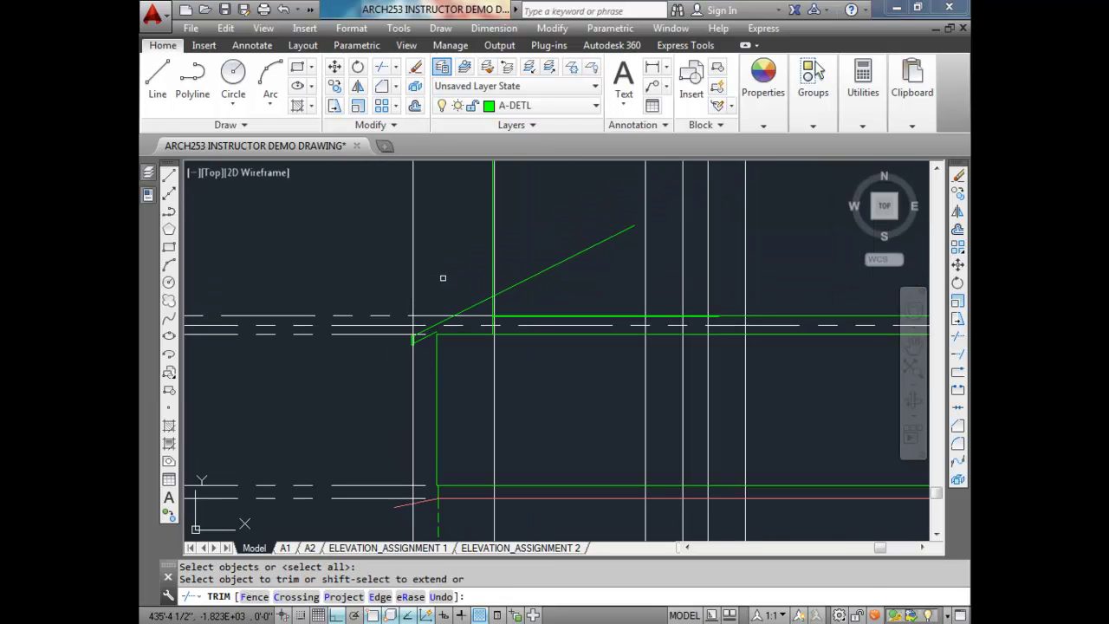
click(542, 275)
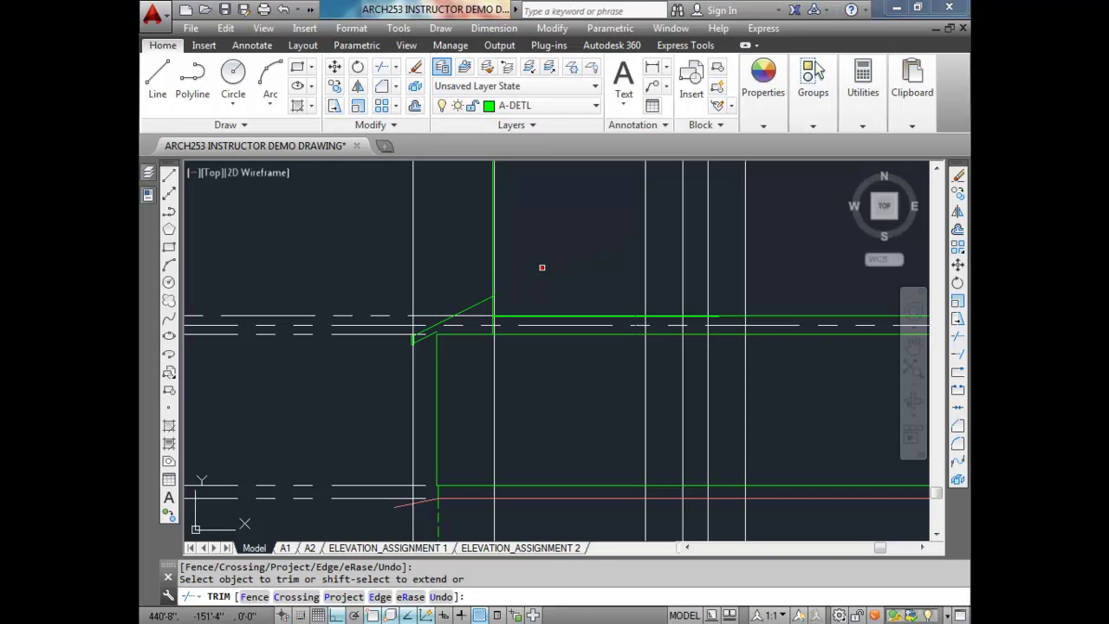
scroll(511, 295, up, 5)
scroll(446, 271, up, 3)
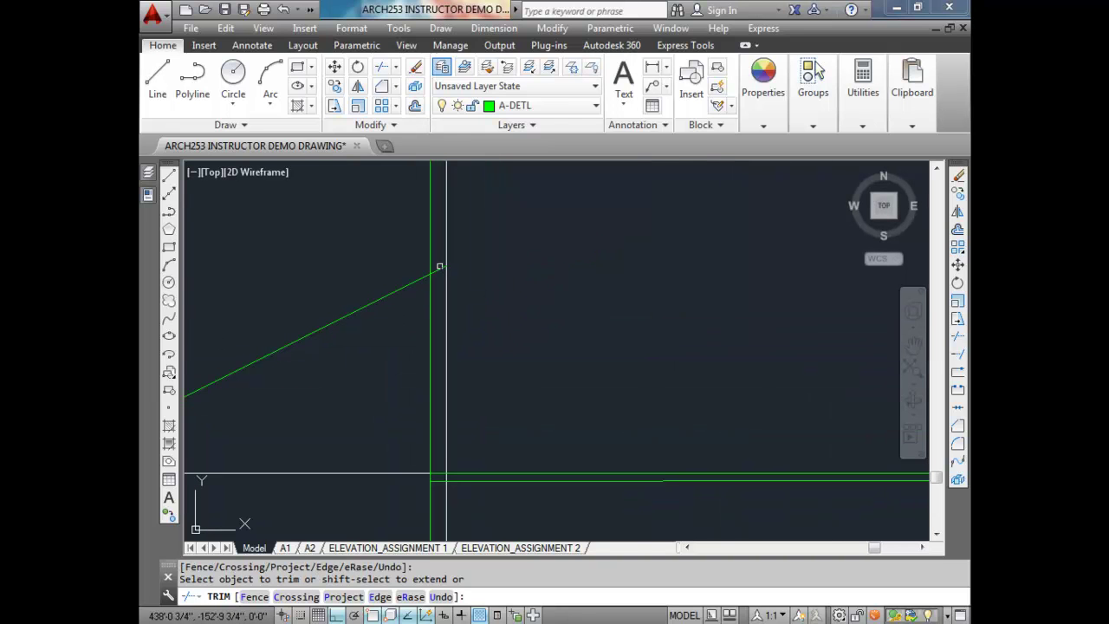
scroll(439, 271, down, 3)
key(Escape)
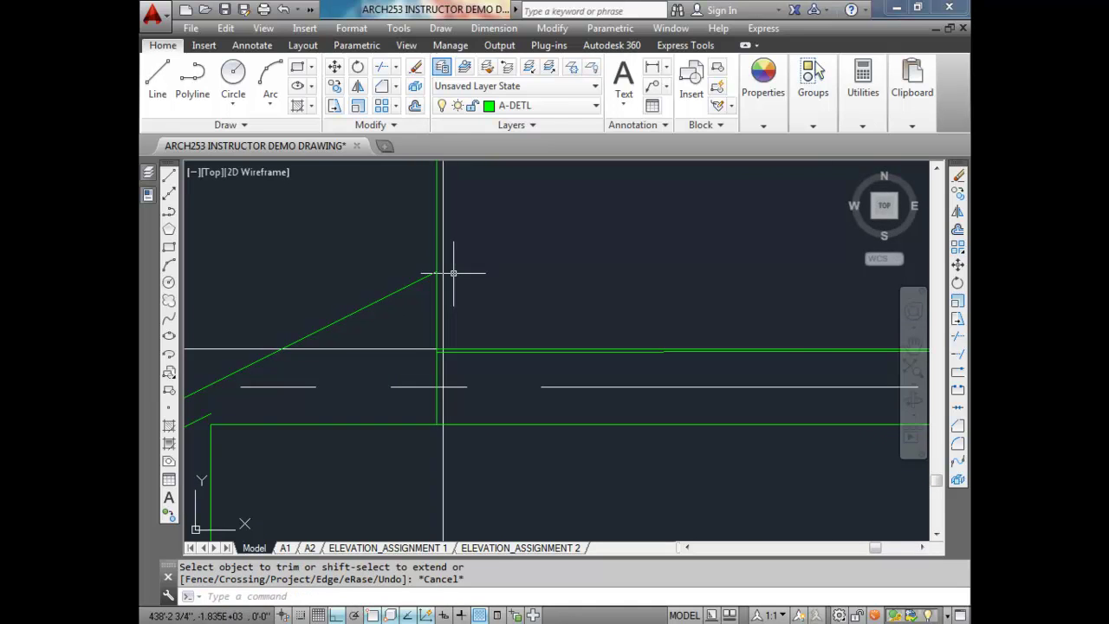
scroll(453, 266, down, 6)
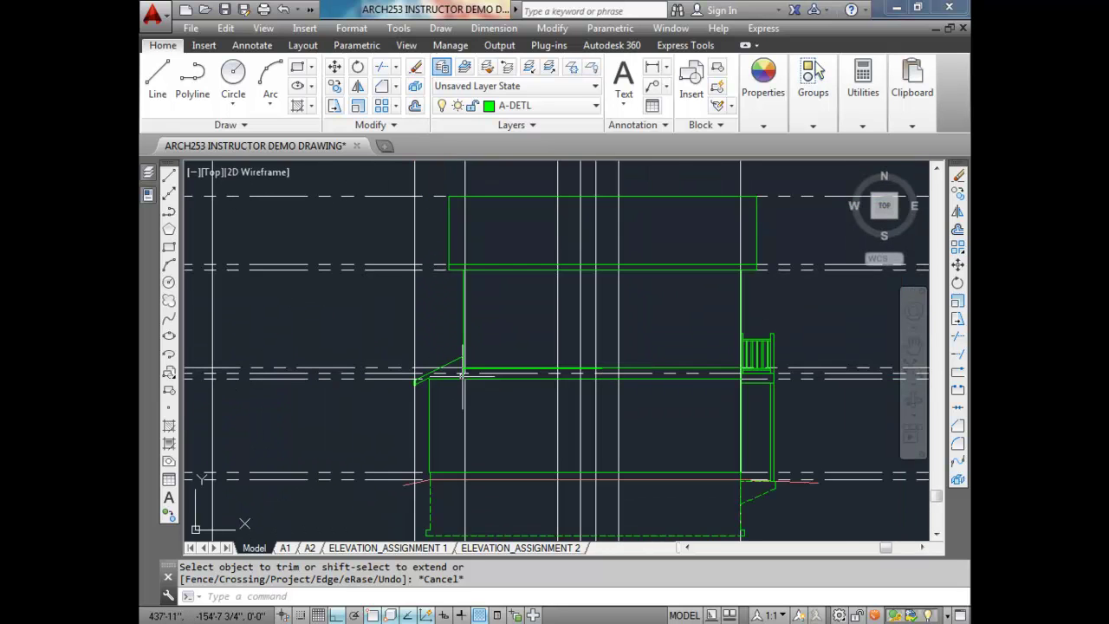
middle_drag(462, 374, 456, 338)
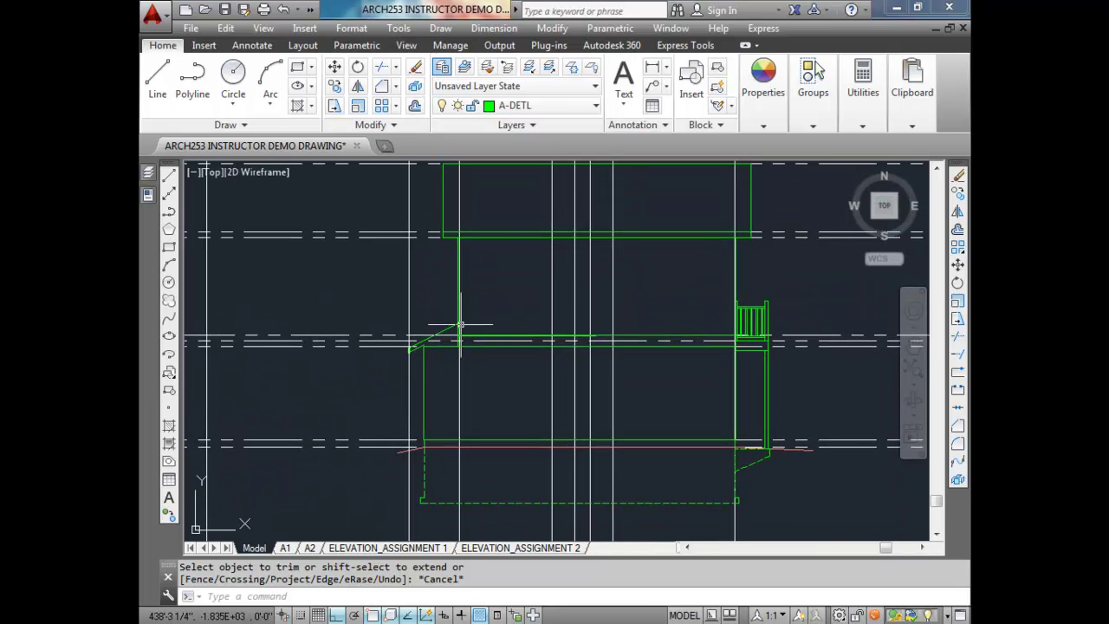
scroll(428, 345, down, 5)
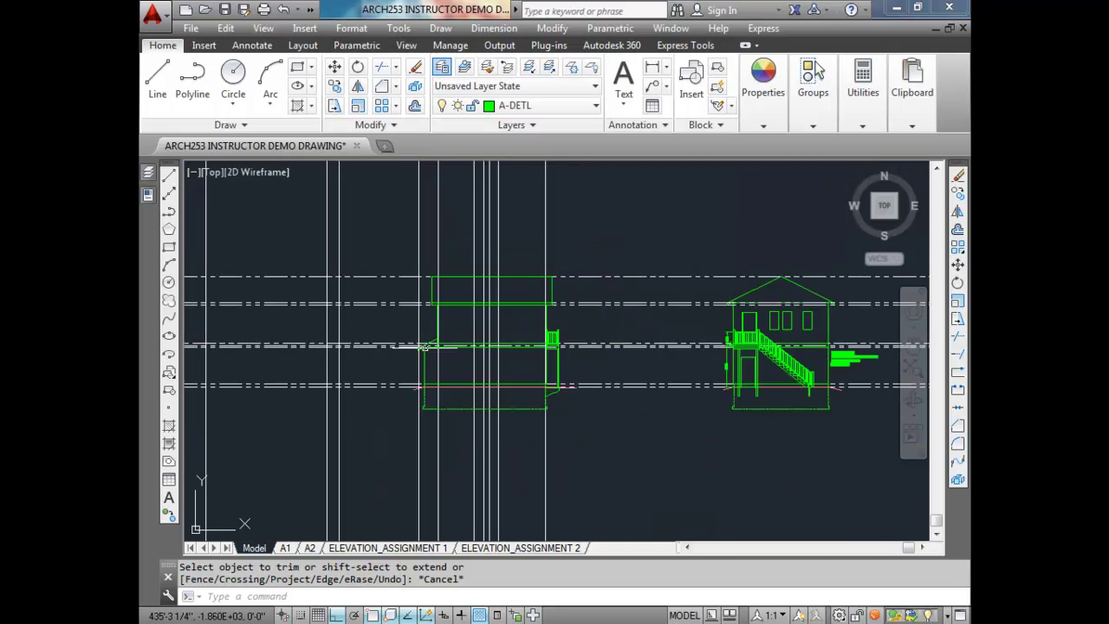
middle_drag(427, 344, 468, 379)
scroll(468, 378, up, 2)
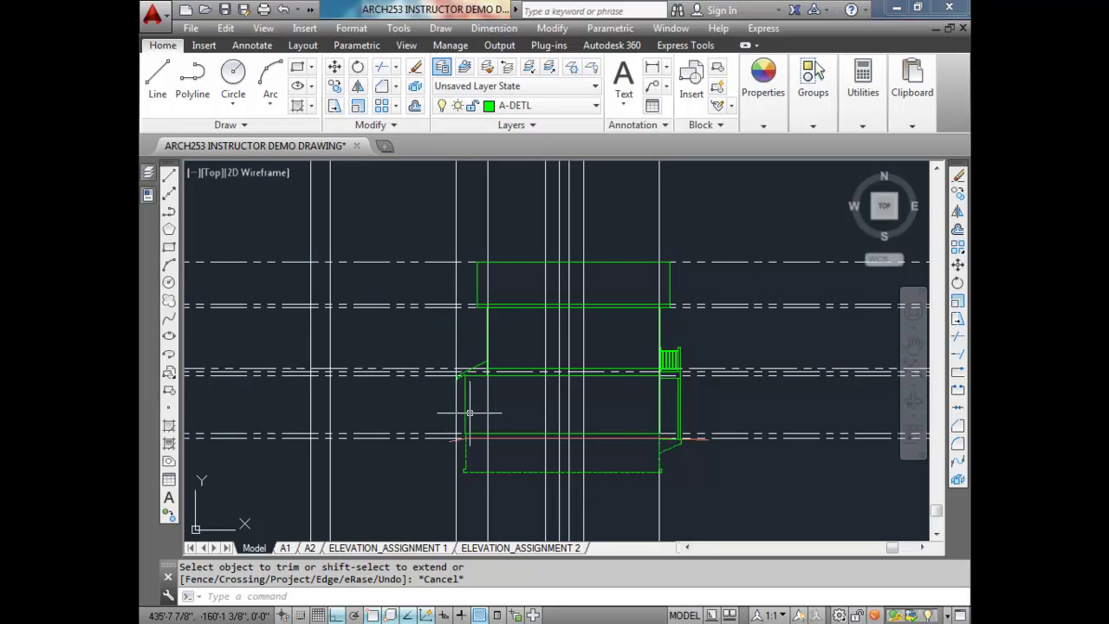
scroll(467, 411, down, 3)
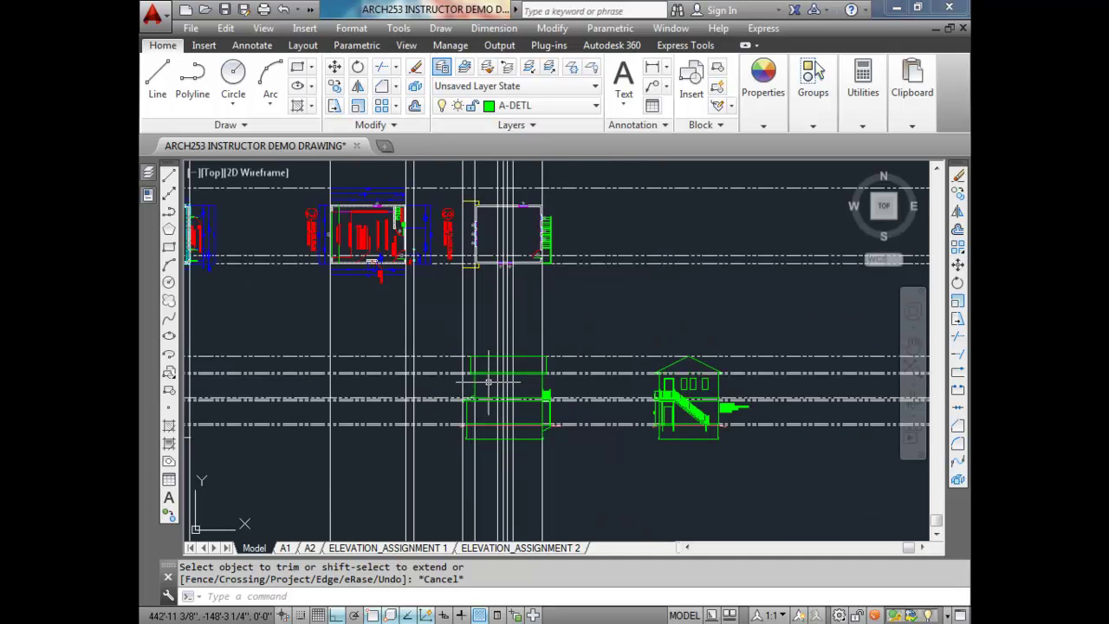
scroll(487, 381, up, 2)
middle_drag(488, 273, 472, 381)
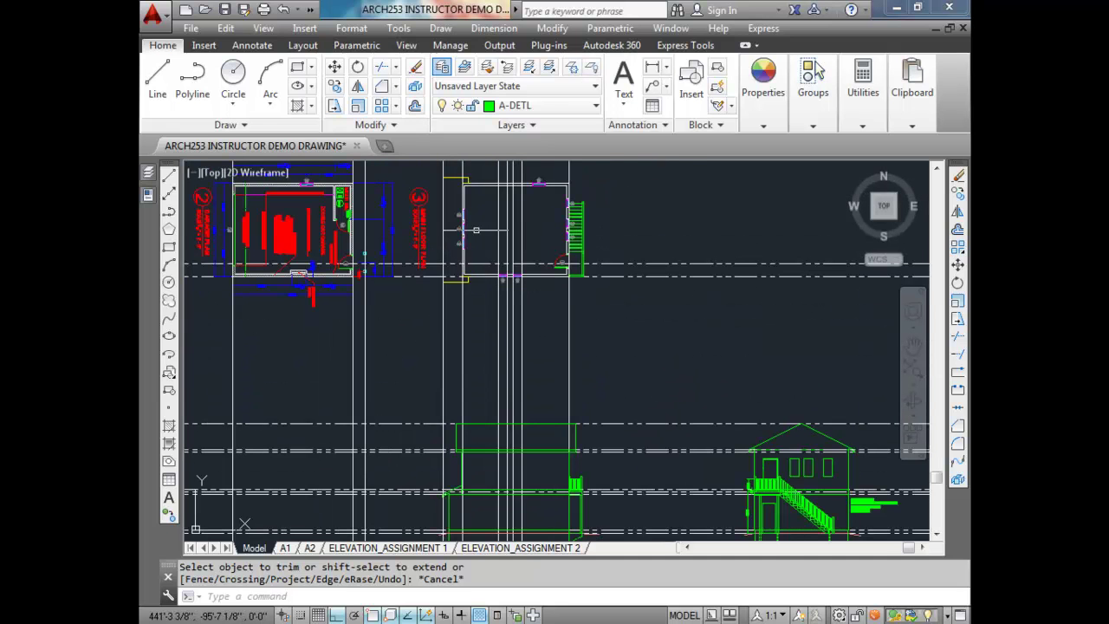
middle_drag(477, 312, 460, 268)
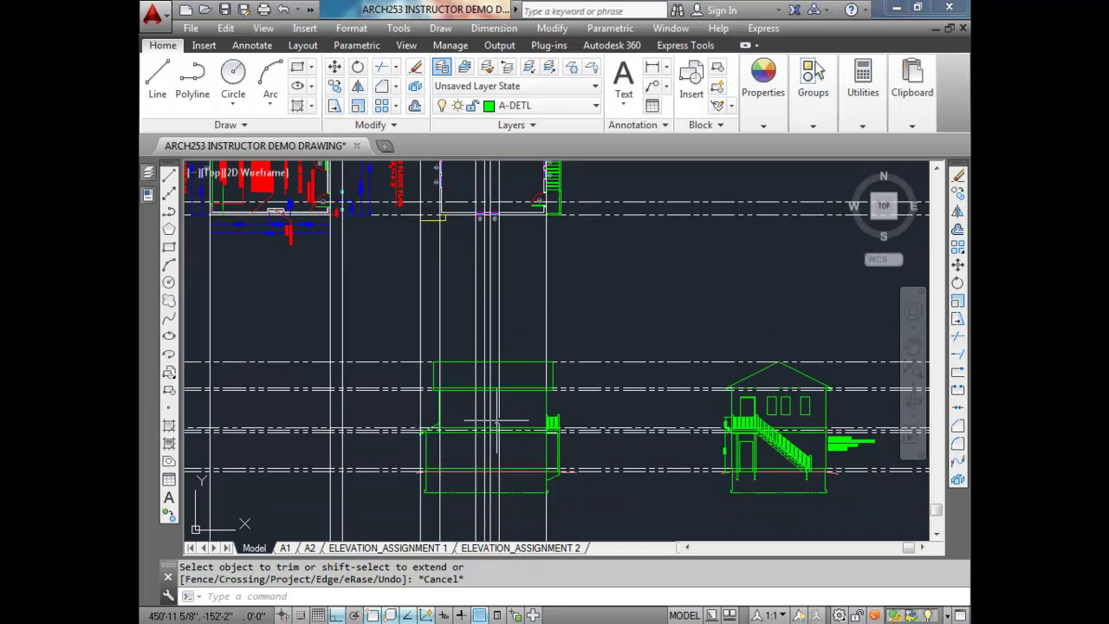
scroll(497, 420, up, 5)
scroll(509, 336, up, 2)
Step: Copy the dashed guide line 84 units upward
click(334, 86)
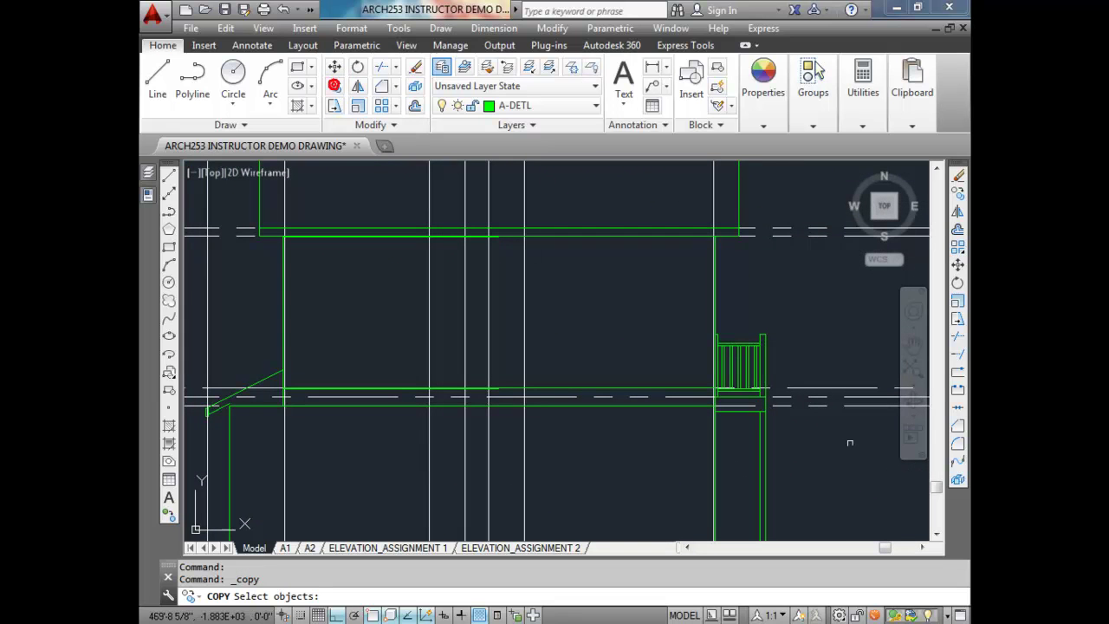
click(810, 387)
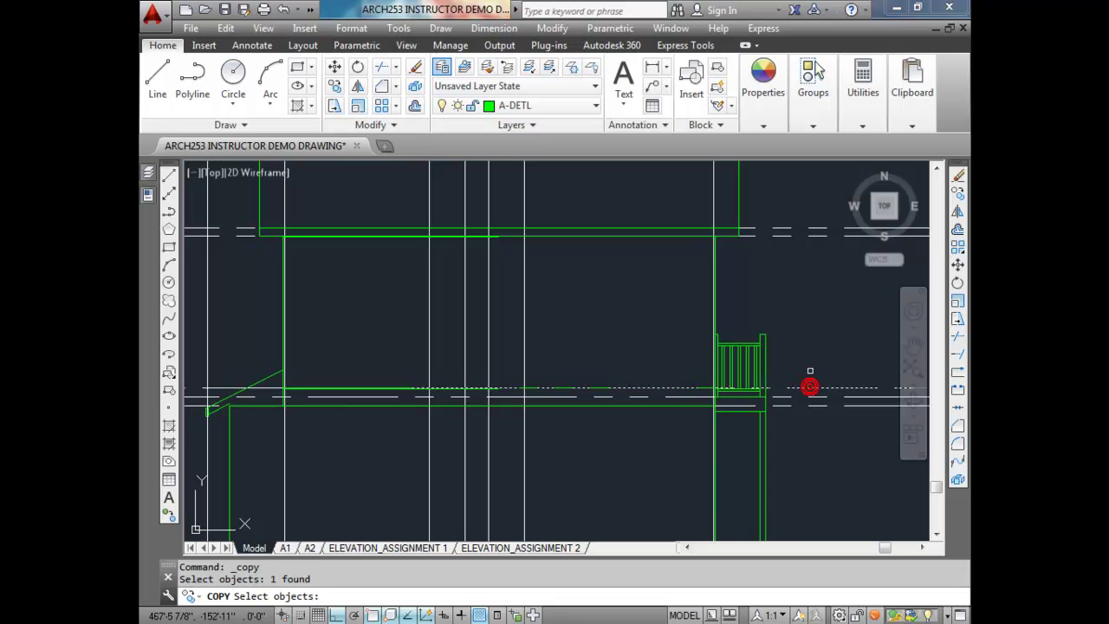
key(Return)
click(811, 386)
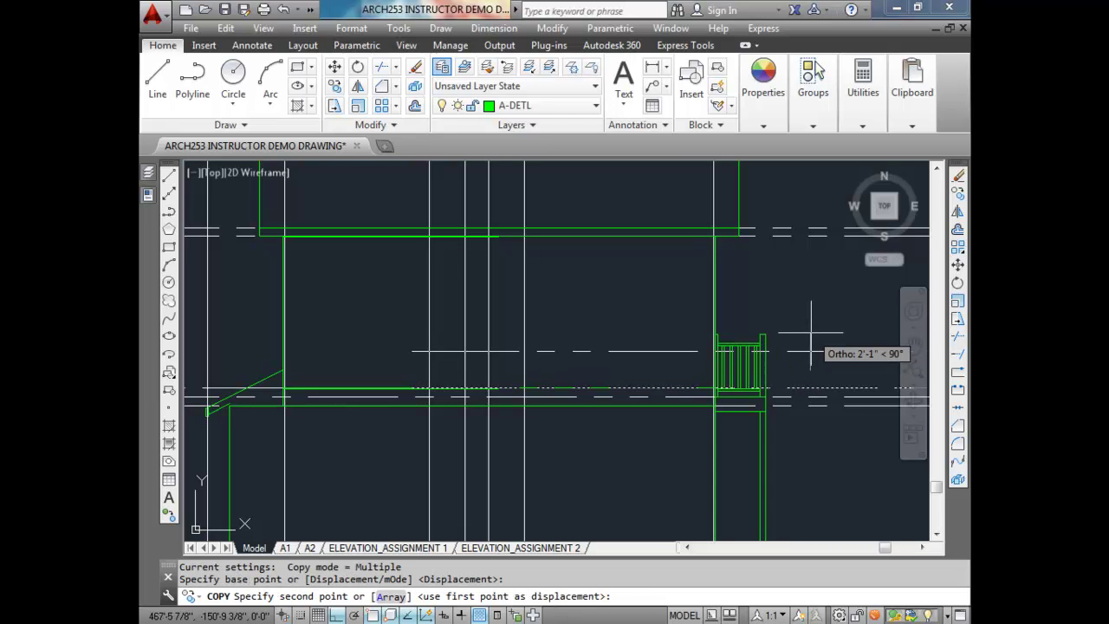
text(84)
key(Return)
key(Escape)
Step: Pan the view and regenerate the drawing display
middle_drag(460, 265, 507, 291)
text(r)
key(Return)
scroll(481, 294, up, 2)
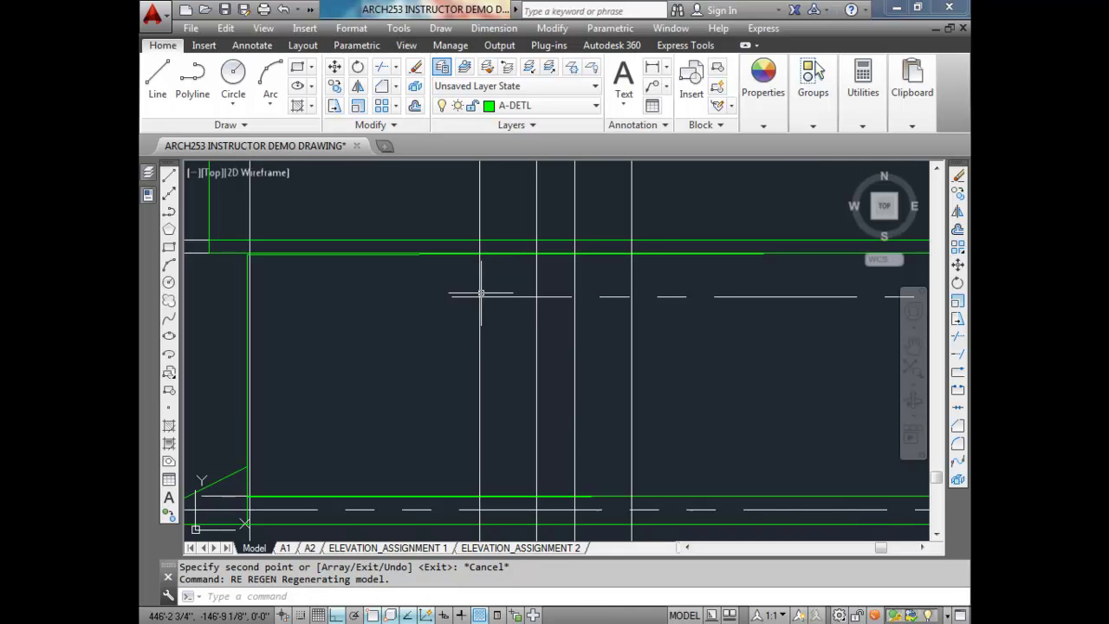
Step: Start a rectangle, check the floor plan's window tags, then cancel the unfinished rectangle
text(rec)
key(Return)
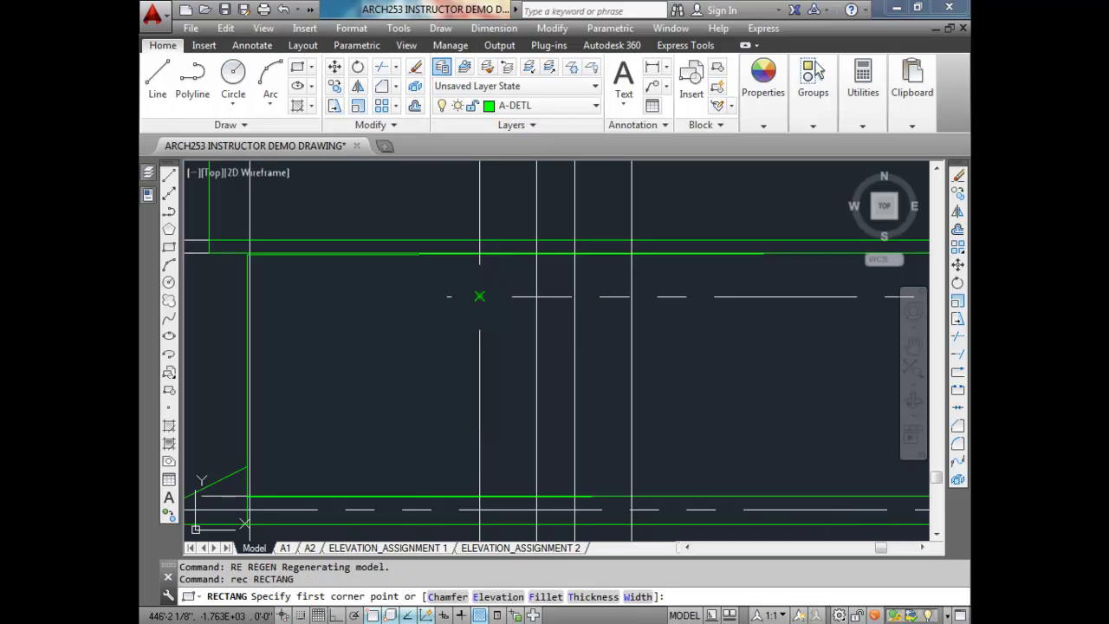
click(479, 297)
scroll(479, 297, down, 2)
scroll(485, 295, down, 1)
scroll(502, 286, up, 1)
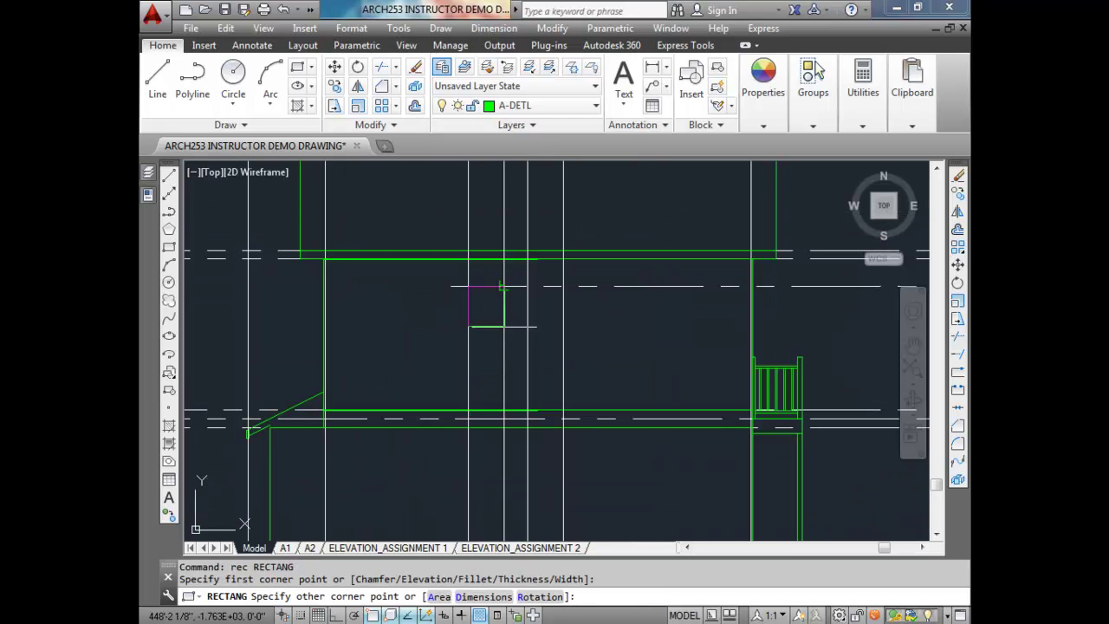
scroll(503, 356, down, 3)
mouse_move(483, 405)
middle_down()
mouse_move(482, 508)
mouse_move(485, 384)
middle_up()
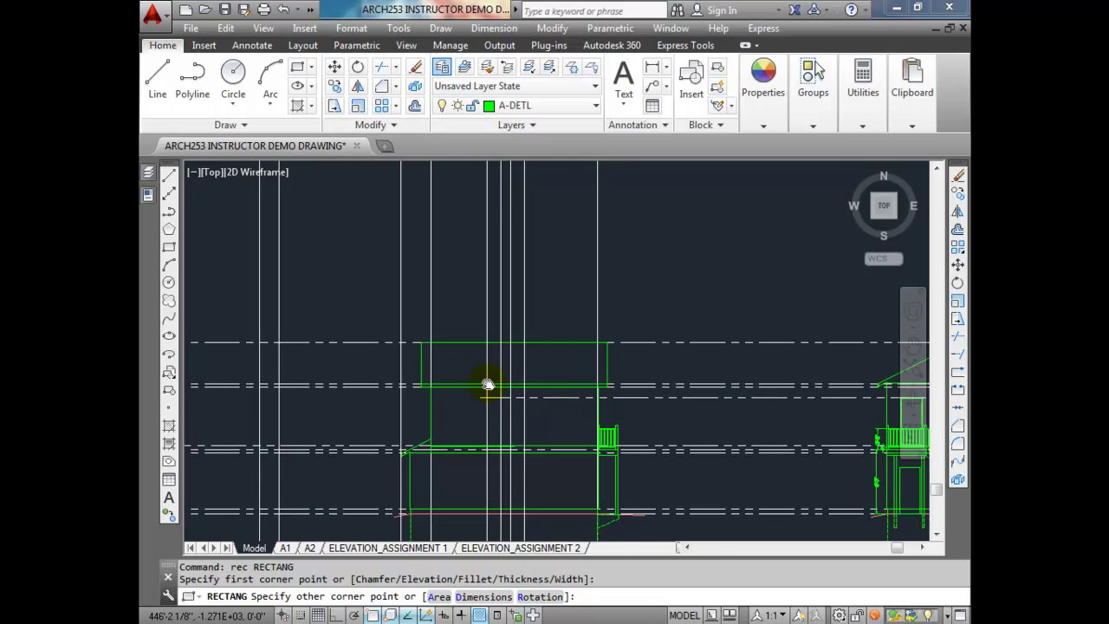
scroll(498, 416, down, 2)
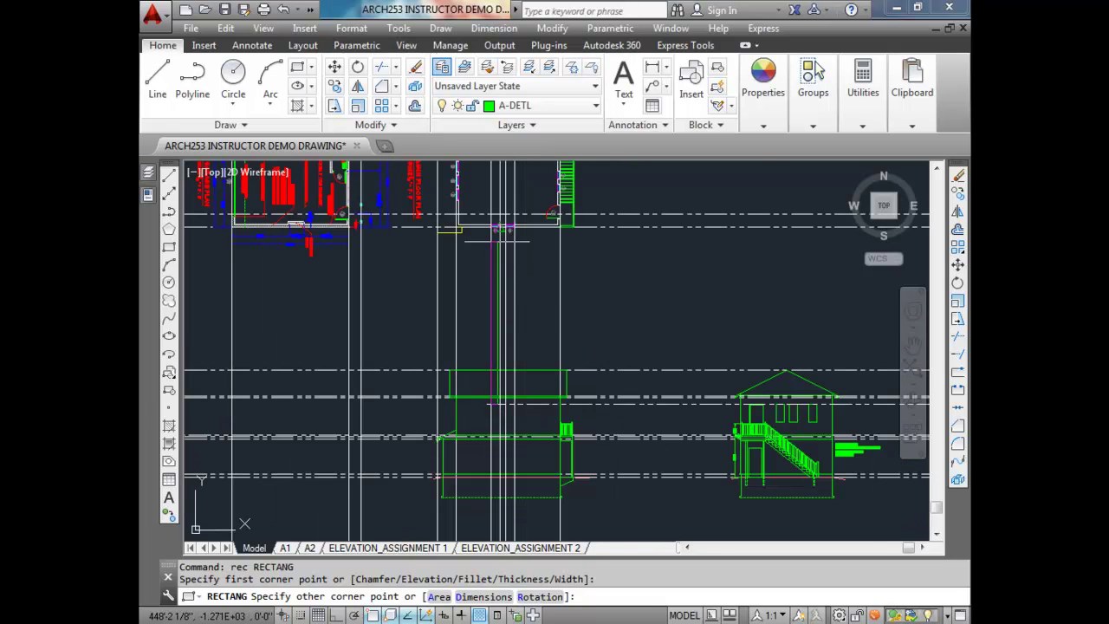
key(Escape)
scroll(502, 223, up, 5)
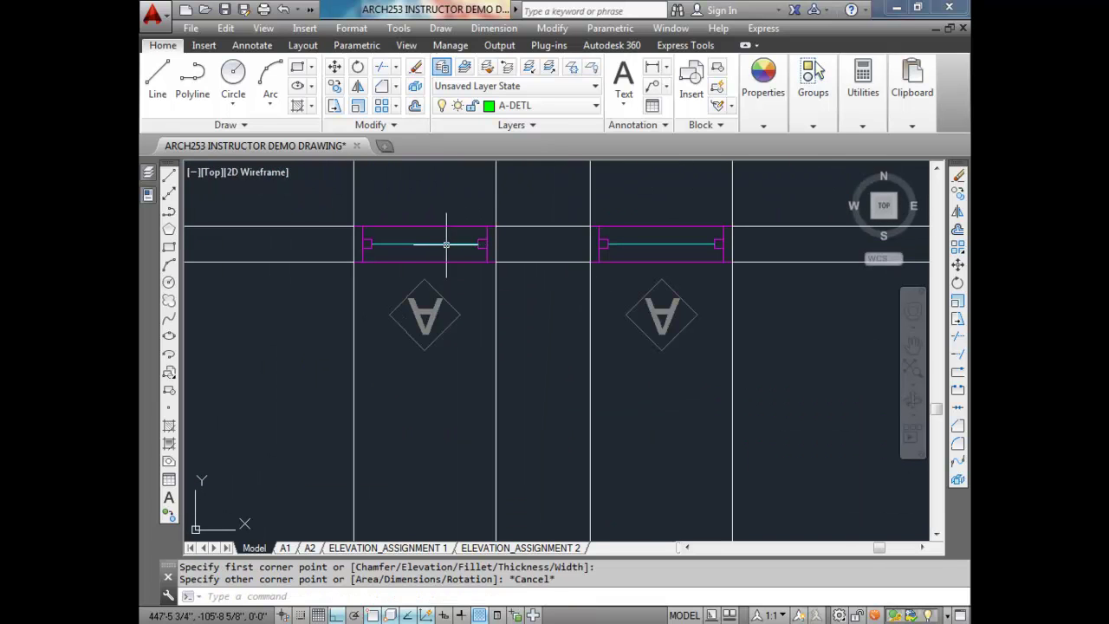
Step: Measure the window width with a linear dimension reading 2'-0"
click(657, 70)
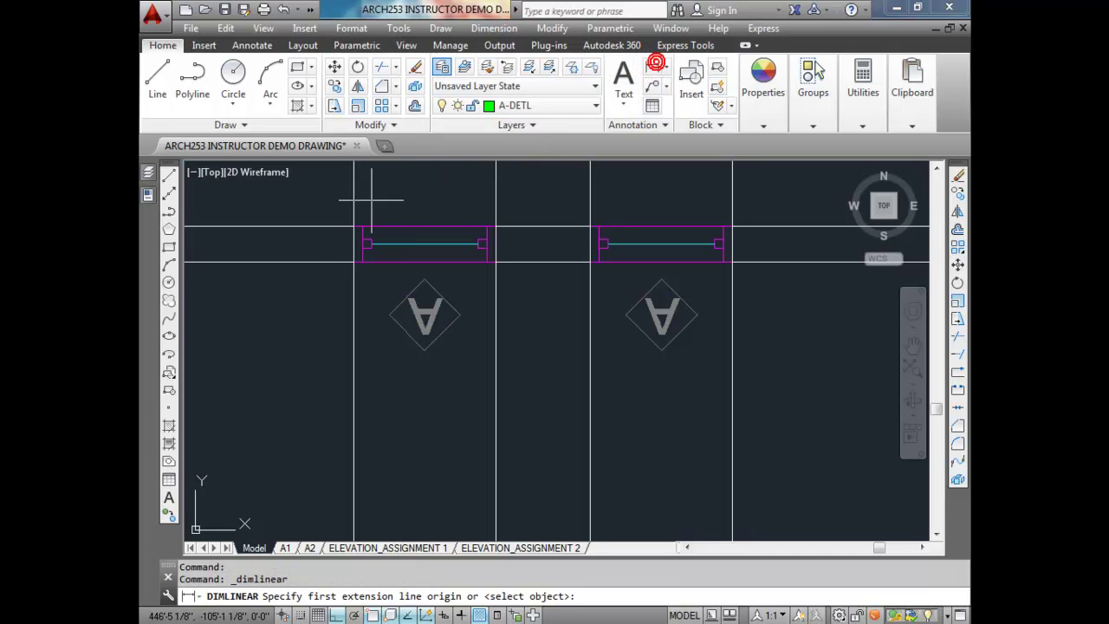
click(354, 261)
click(496, 261)
click(425, 390)
scroll(457, 238, up, 5)
mouse_move(457, 238)
middle_down()
mouse_move(463, 344)
mouse_move(435, 297)
middle_up()
Step: Draw a 24 by 48 window rectangle with its top-left corner on the guide line
text(rec)
key(Return)
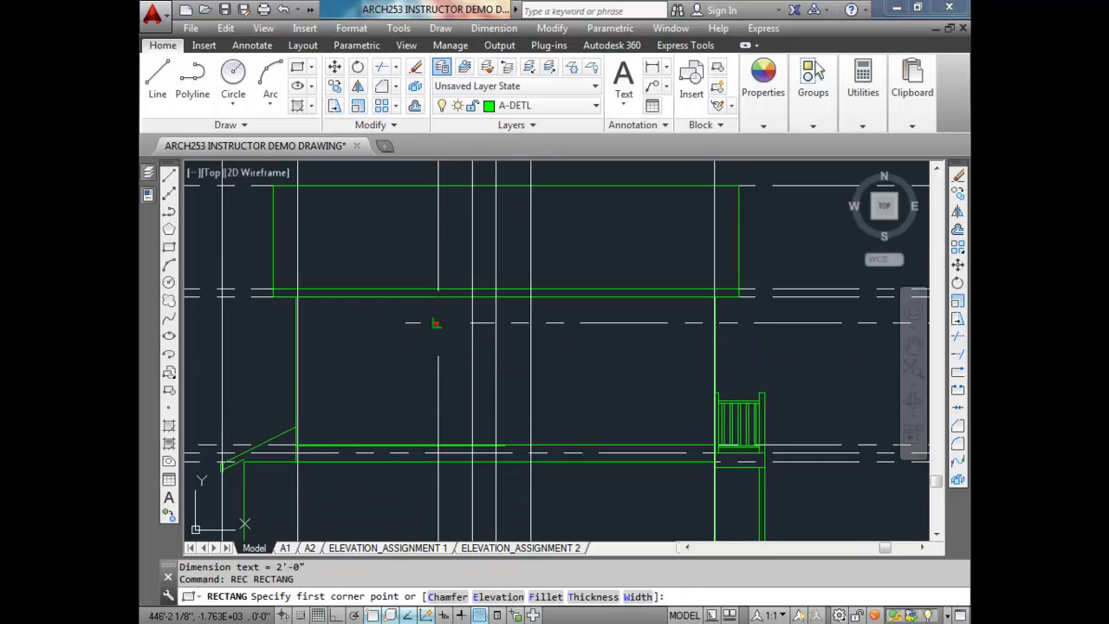
click(437, 323)
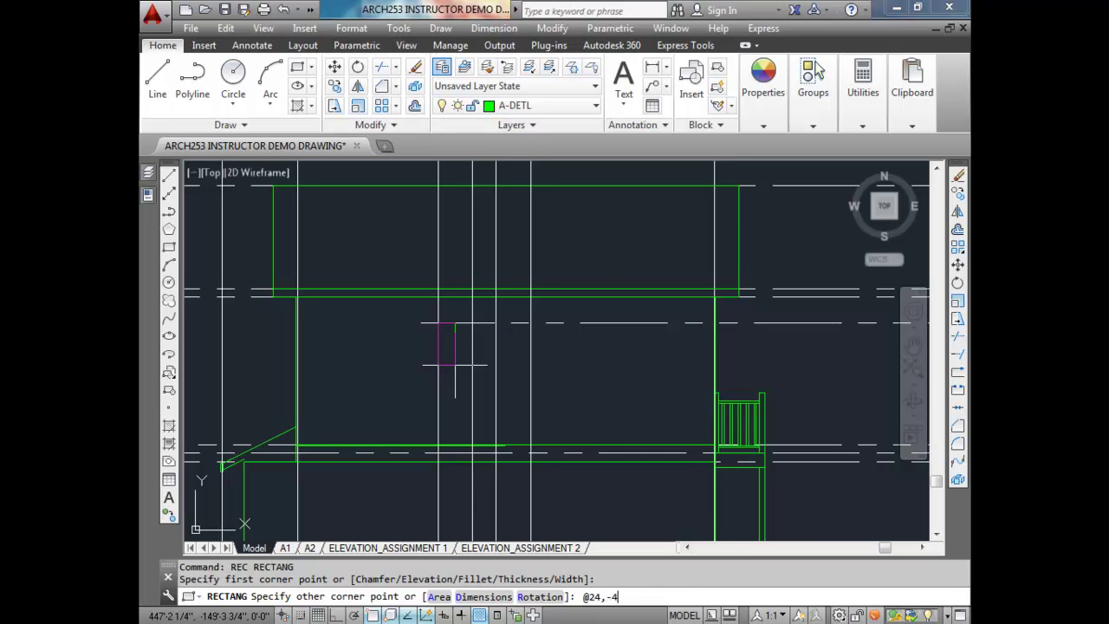
key(Return)
Step: Copy the window rectangle to the right and select the leftover dashed guide line
click(447, 396)
click(447, 396)
click(334, 86)
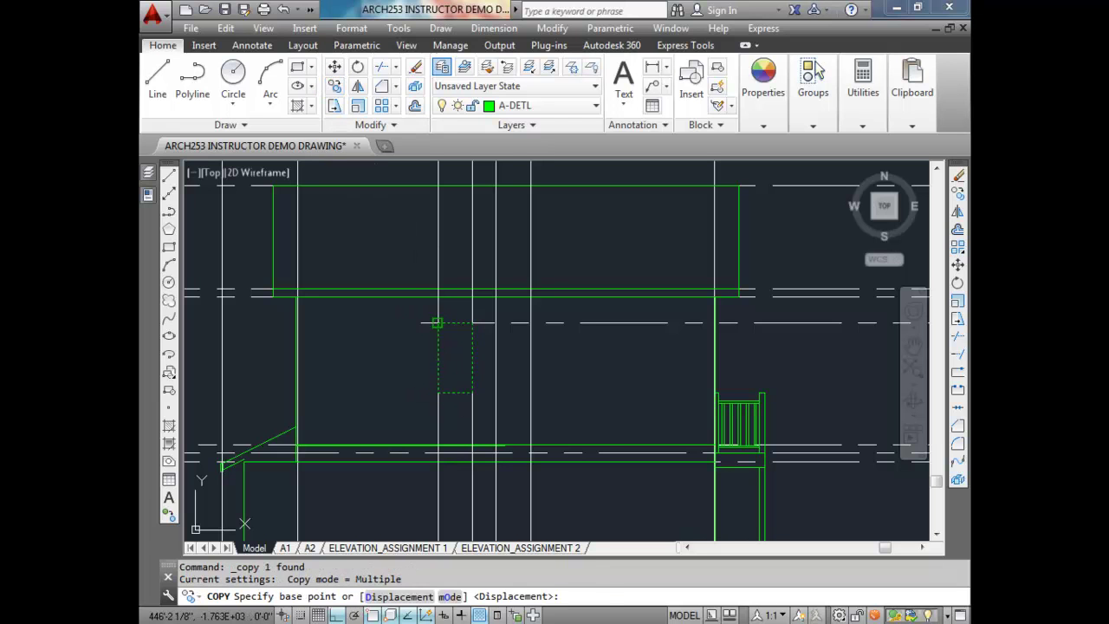
click(438, 323)
click(495, 323)
key(Escape)
click(564, 317)
click(572, 333)
click(559, 324)
click(559, 312)
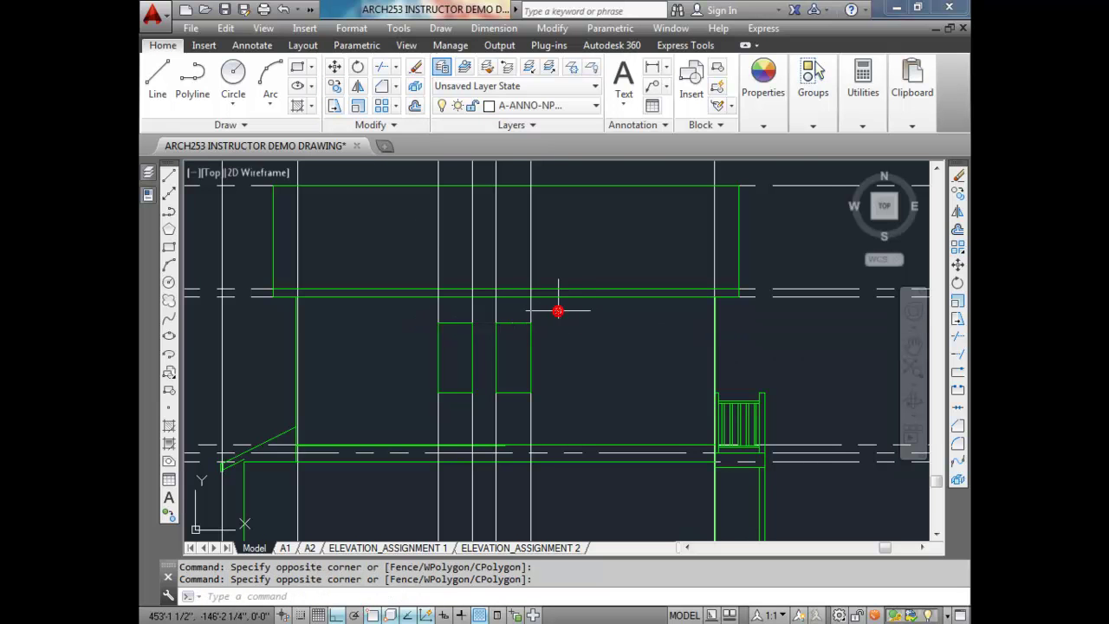
Step: Delete the dashed guide line and zoom onto the right-hand house's three windows
key(Delete)
scroll(544, 325, down, 3)
middle_drag(560, 363, 510, 331)
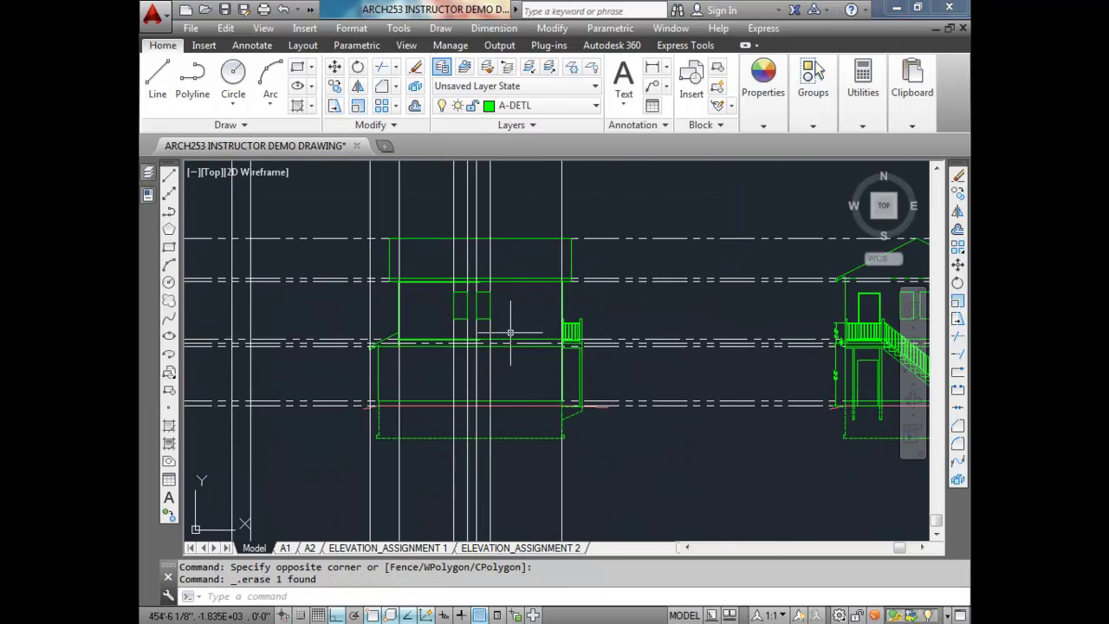
scroll(510, 331, down, 2)
scroll(509, 329, up, 2)
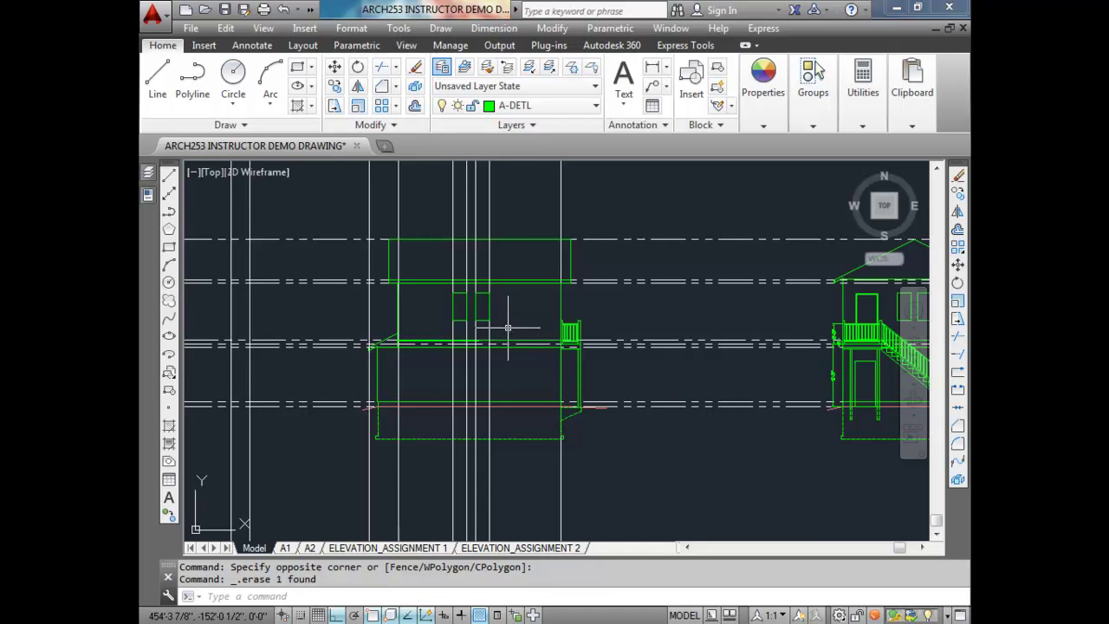
scroll(508, 324, down, 2)
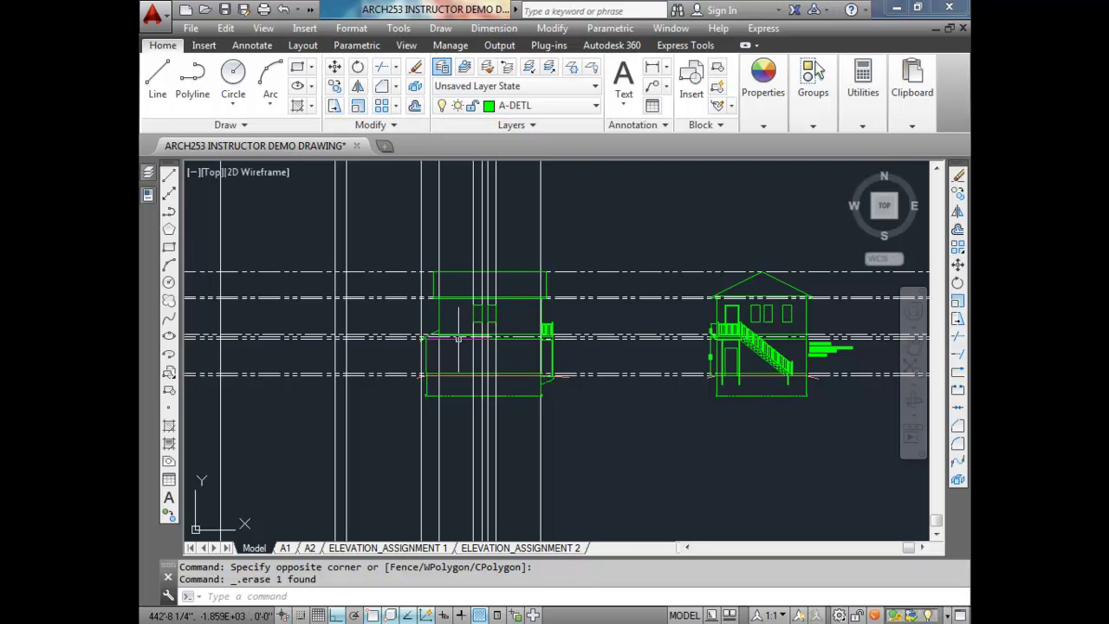
scroll(799, 311, up, 2)
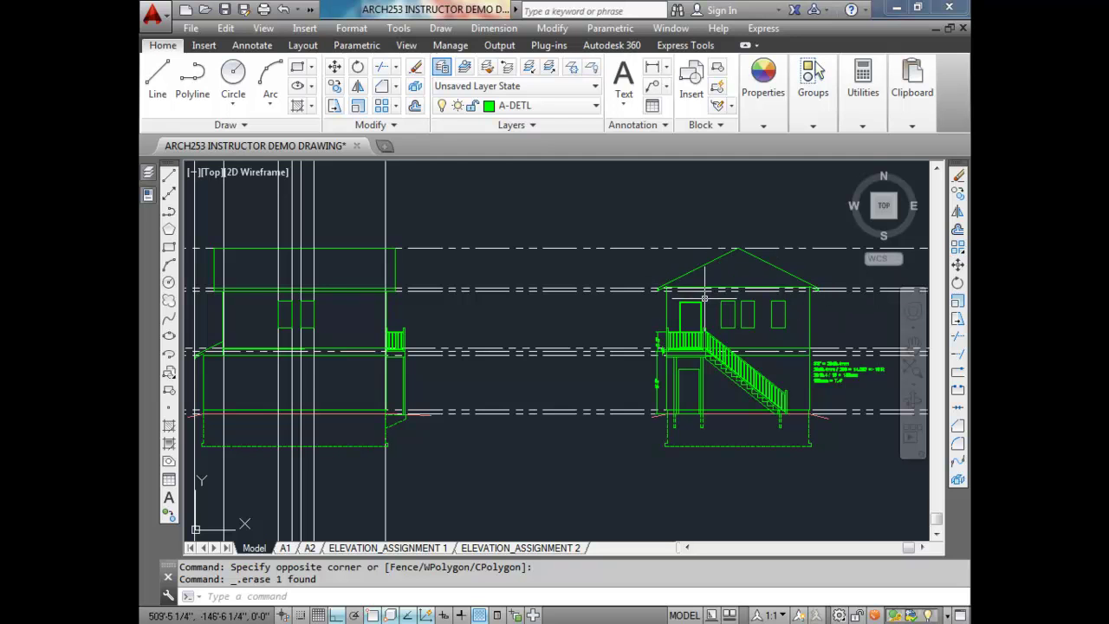
scroll(705, 299, down, 2)
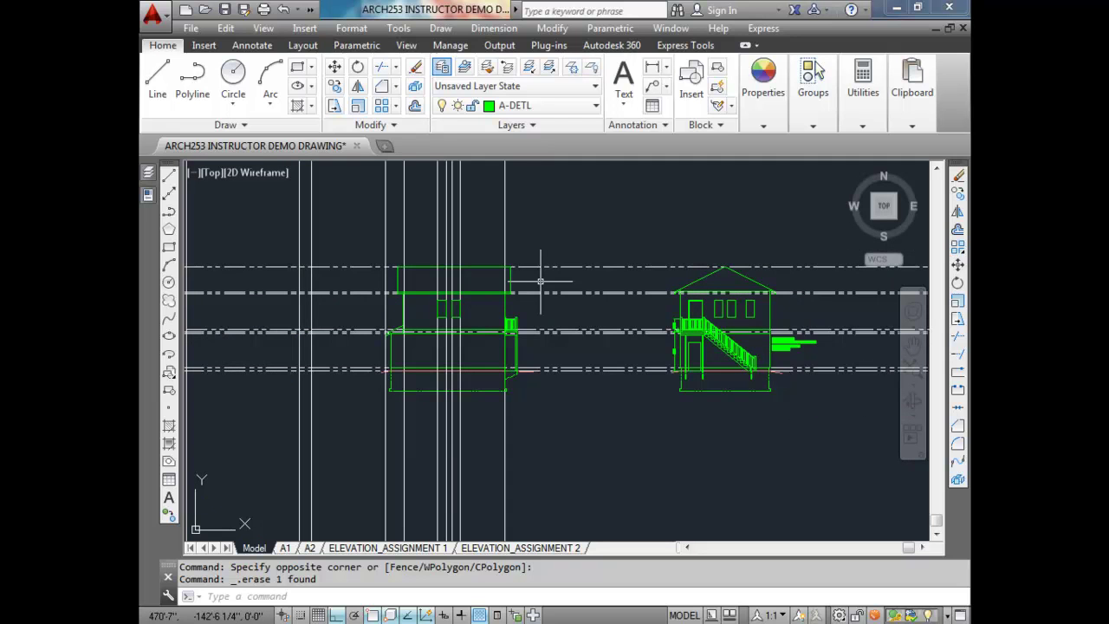
middle_drag(561, 304, 405, 310)
scroll(537, 316, up, 5)
scroll(550, 303, up, 4)
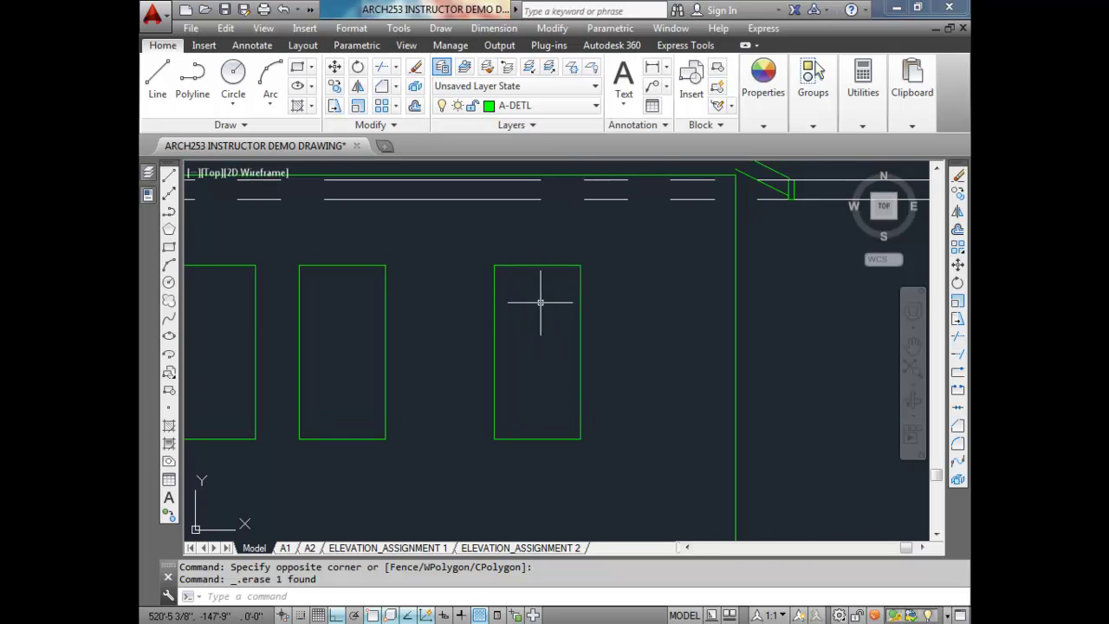
Step: Offset the right window rectangle 1.5 inward to create an inner outline
click(415, 106)
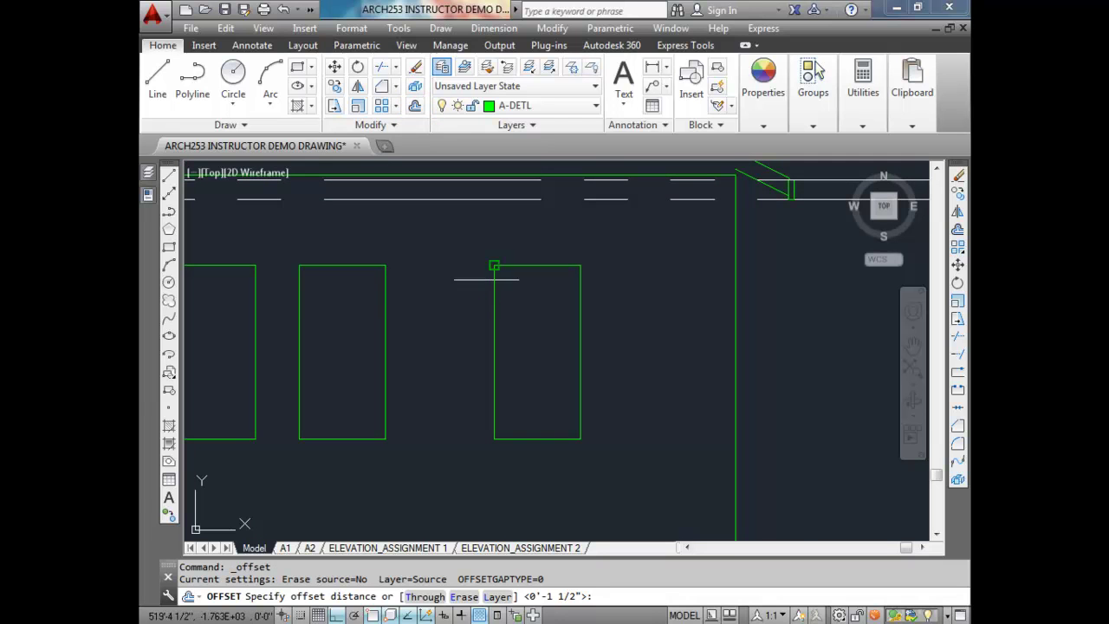
text(1.5)
key(Return)
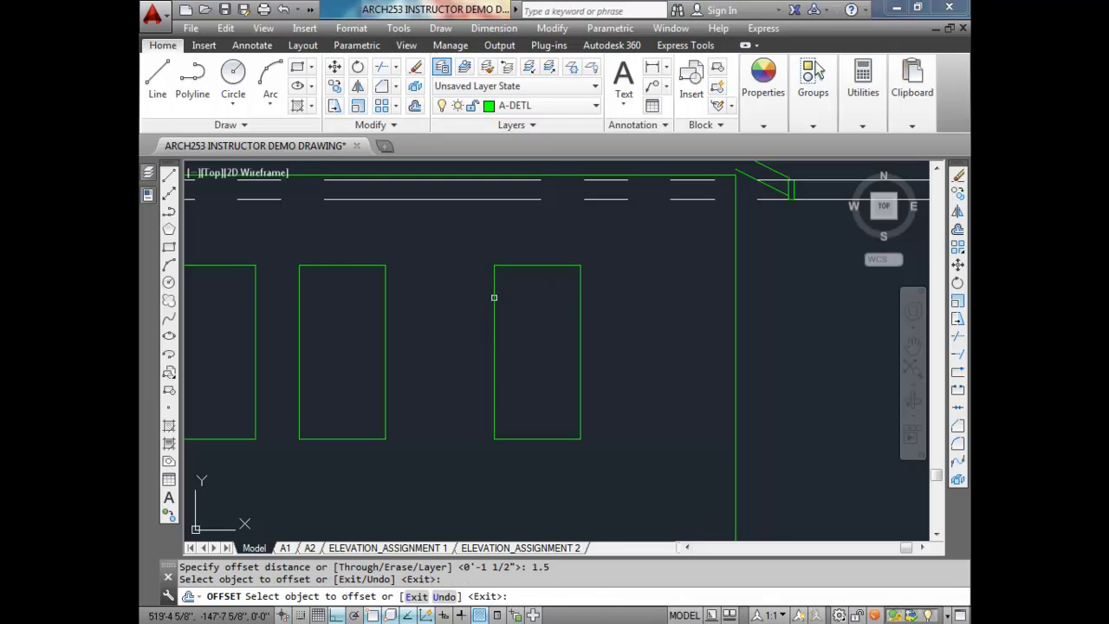
click(494, 297)
click(525, 311)
key(Return)
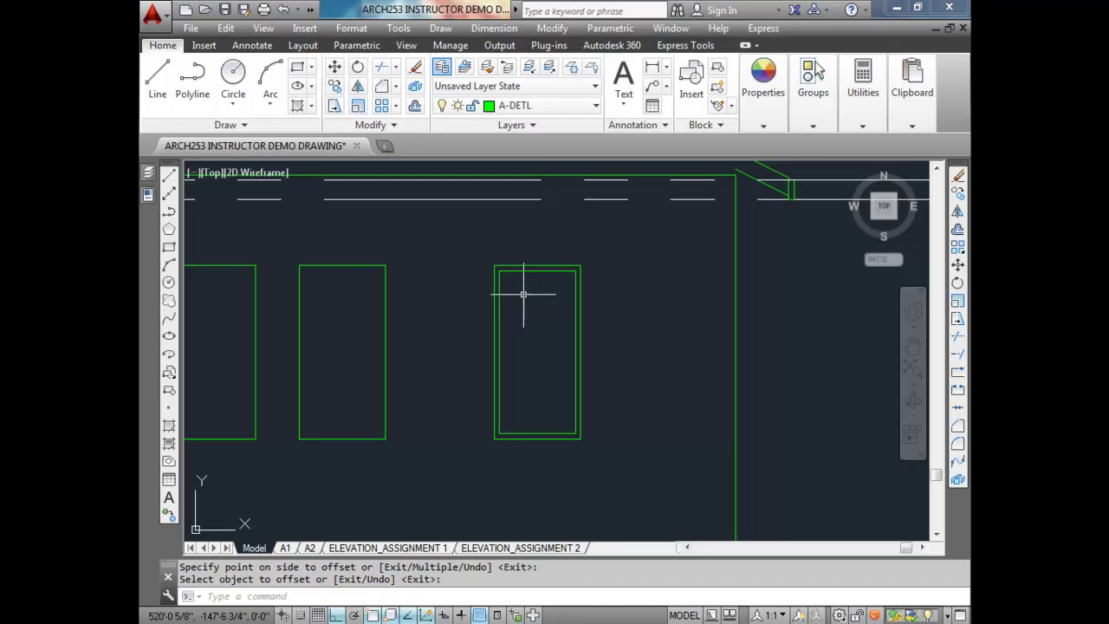
scroll(532, 305, up, 2)
middle_drag(532, 309, 503, 272)
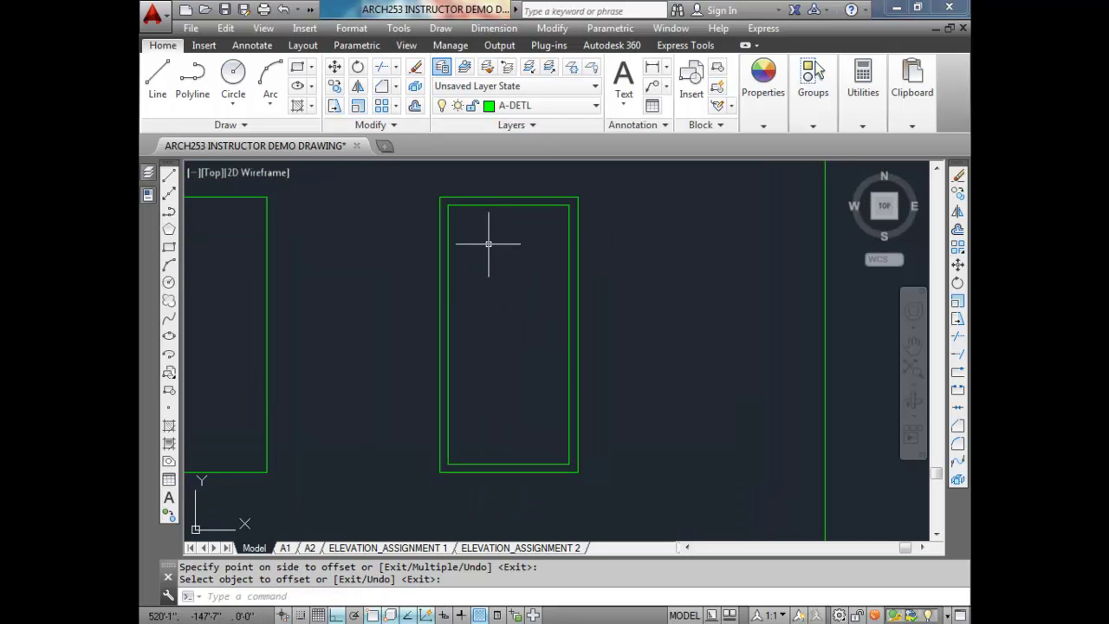
Step: Offset the inner rectangle again to add a sash outline inside it
key(Return)
key(Return)
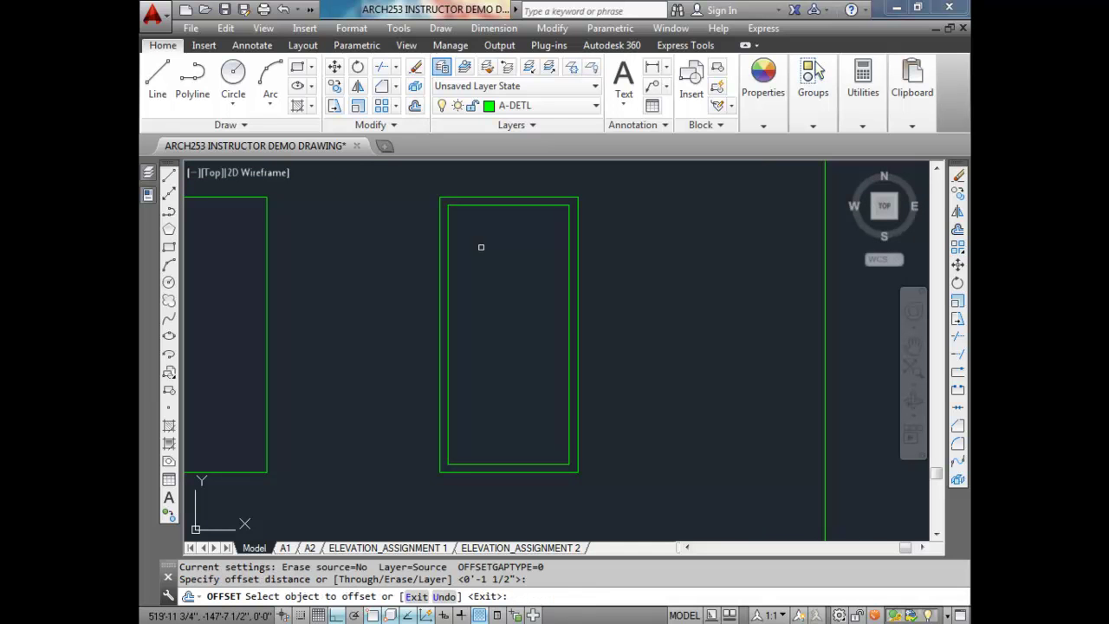
click(485, 206)
click(494, 270)
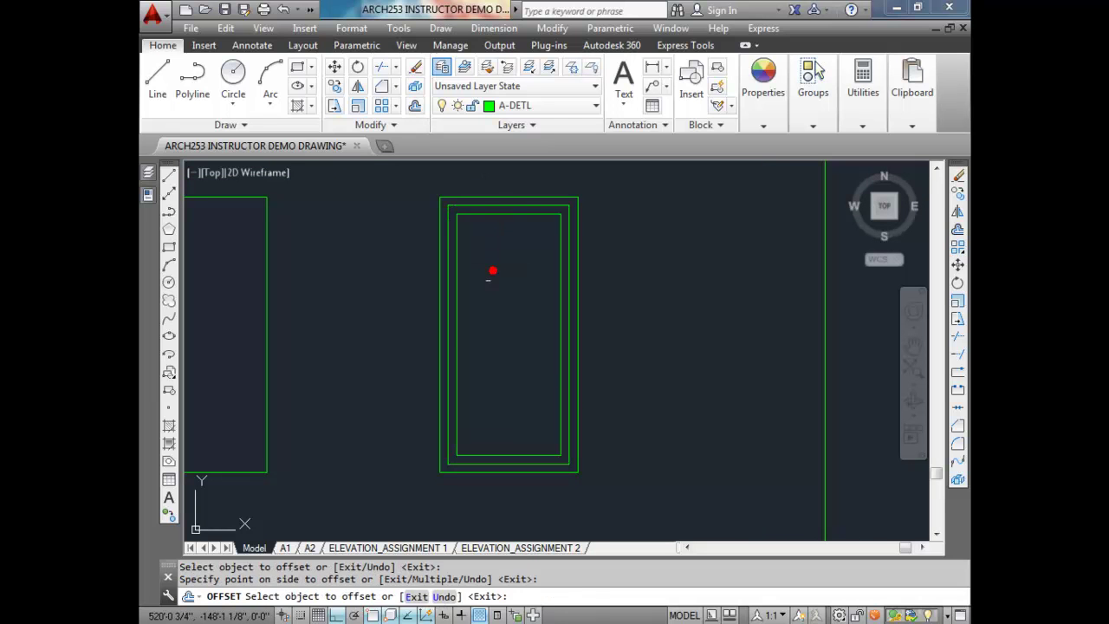
click(477, 292)
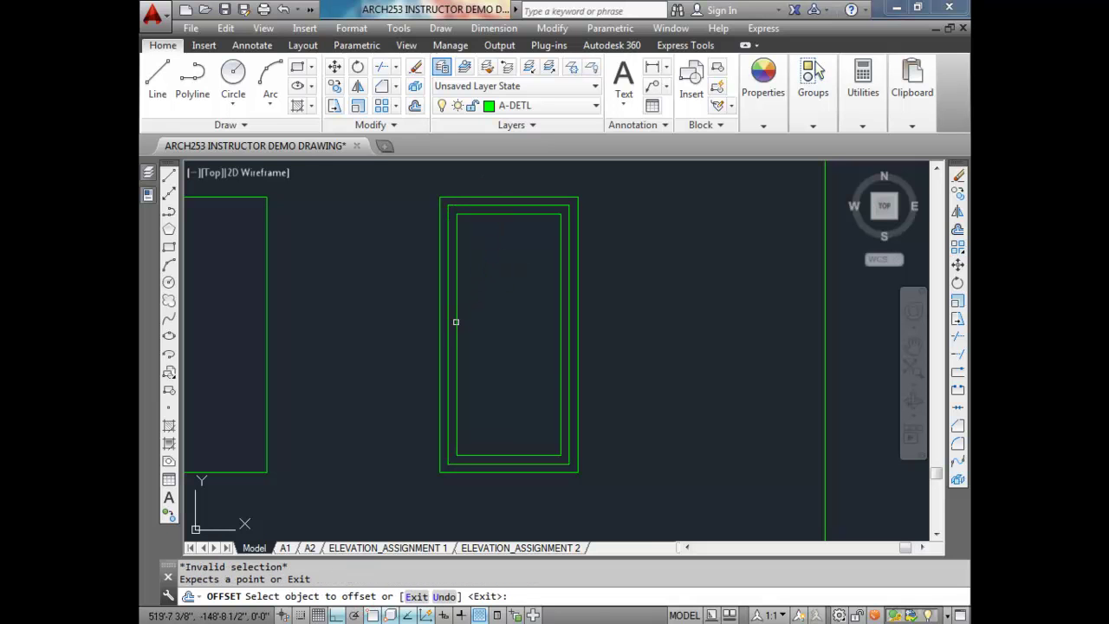
key(Escape)
key(Escape)
key(Escape)
Step: Draw a horizontal meeting rail line across the sash from left to right edge
text(l)
key(Return)
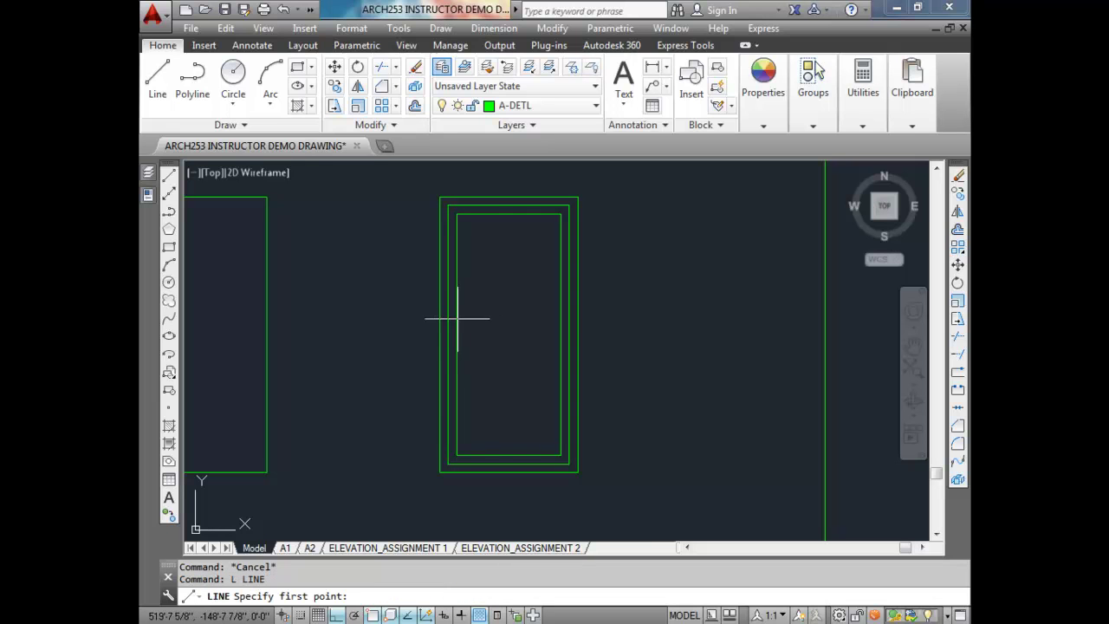
click(448, 334)
click(568, 335)
key(Escape)
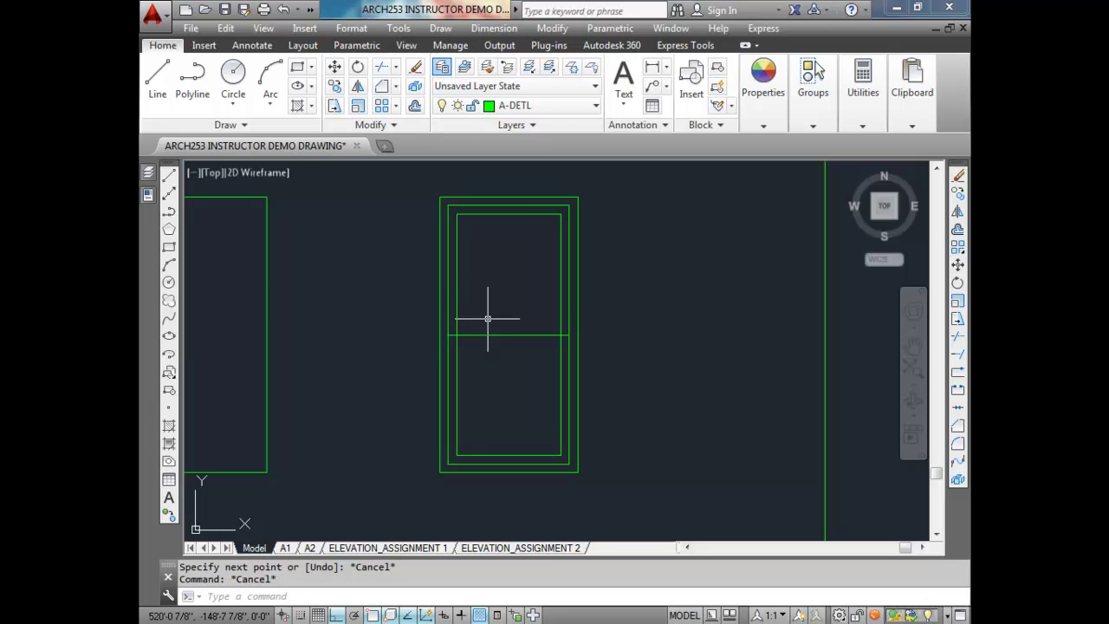
Step: Offset the rail line 0.75 to make a double rail and delete the extra line
click(415, 86)
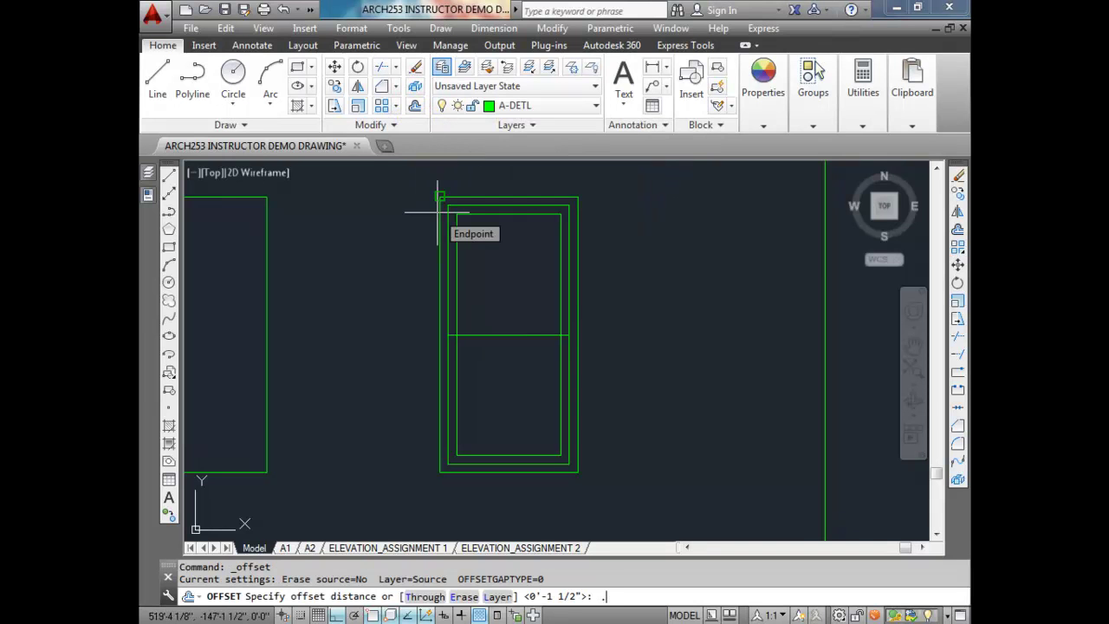
text(.75)
key(Return)
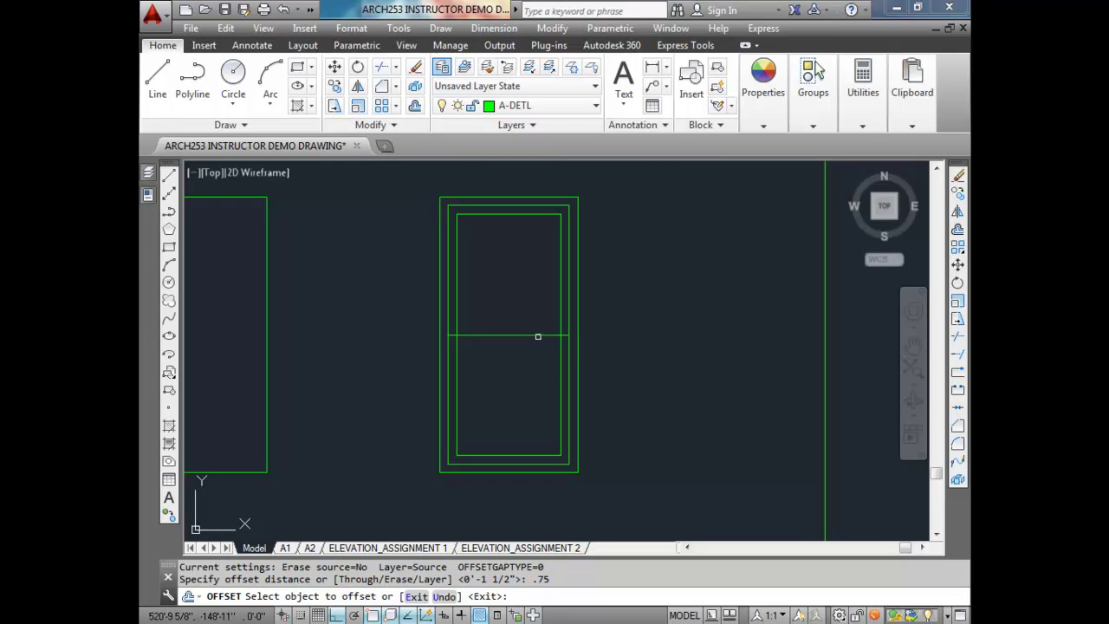
click(537, 336)
click(535, 333)
click(535, 361)
key(Escape)
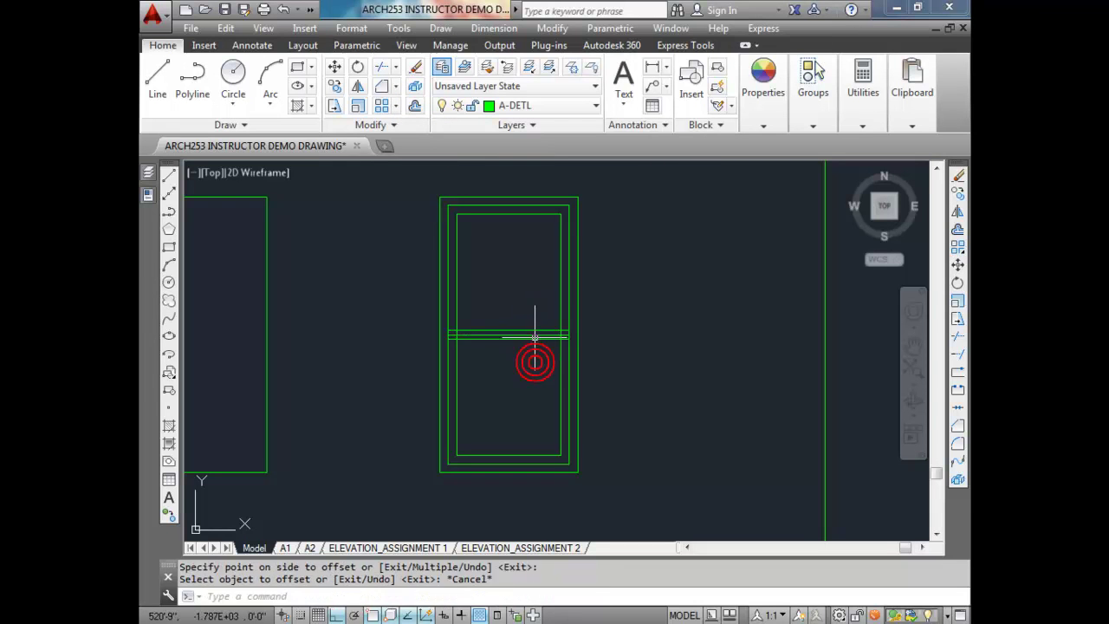
click(533, 334)
key(Delete)
scroll(485, 316, up, 4)
scroll(482, 315, down, 2)
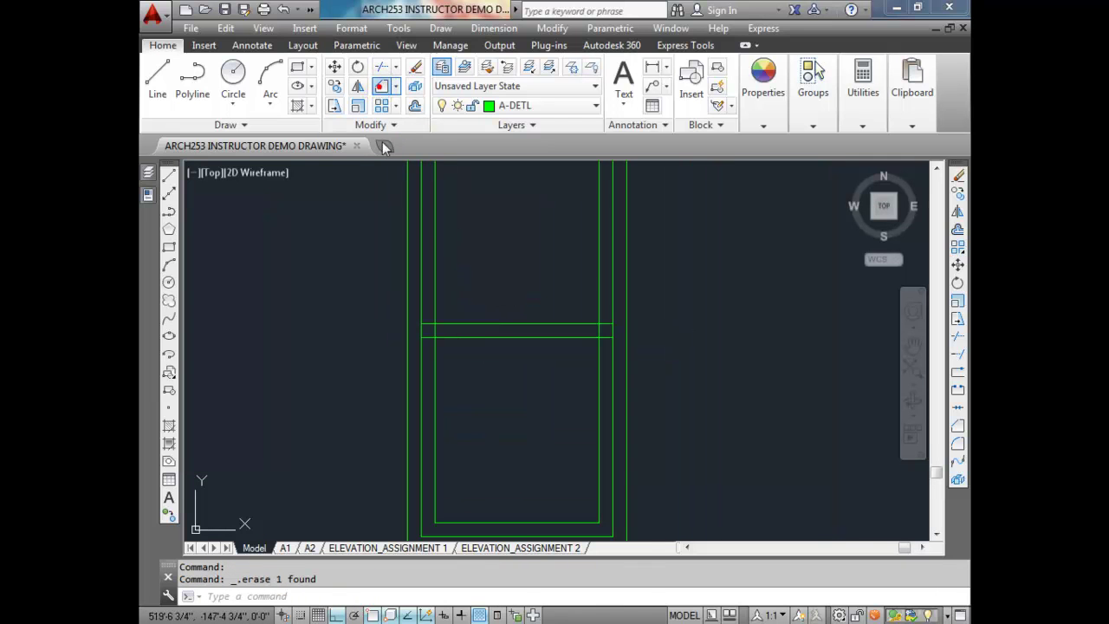
Step: Chamfer the inner sash line to the rail, then undo it
click(382, 85)
click(436, 312)
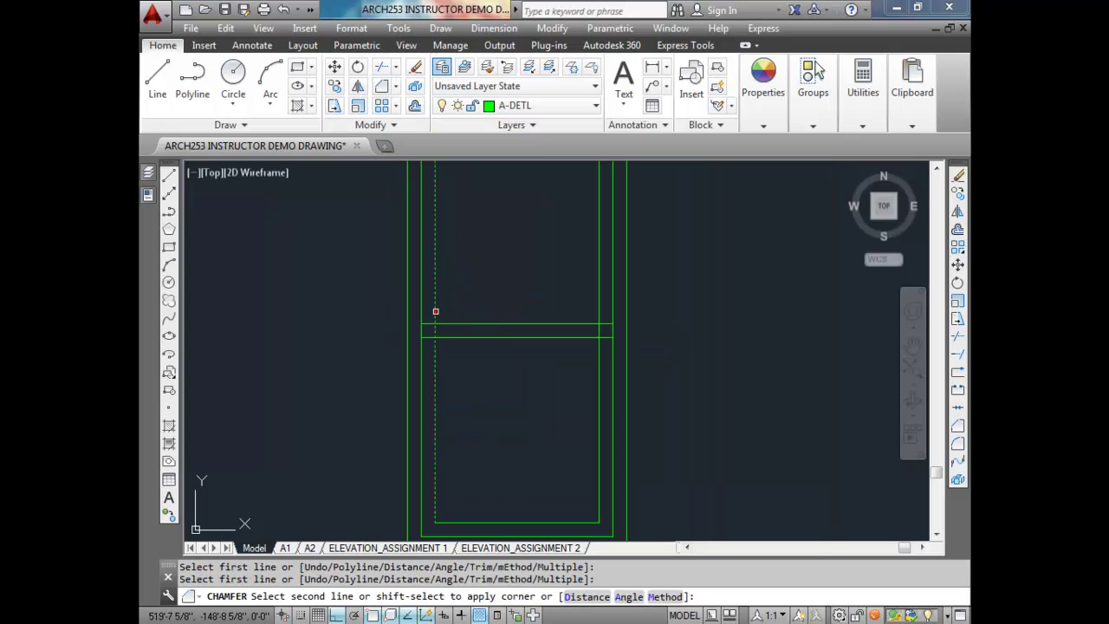
click(447, 325)
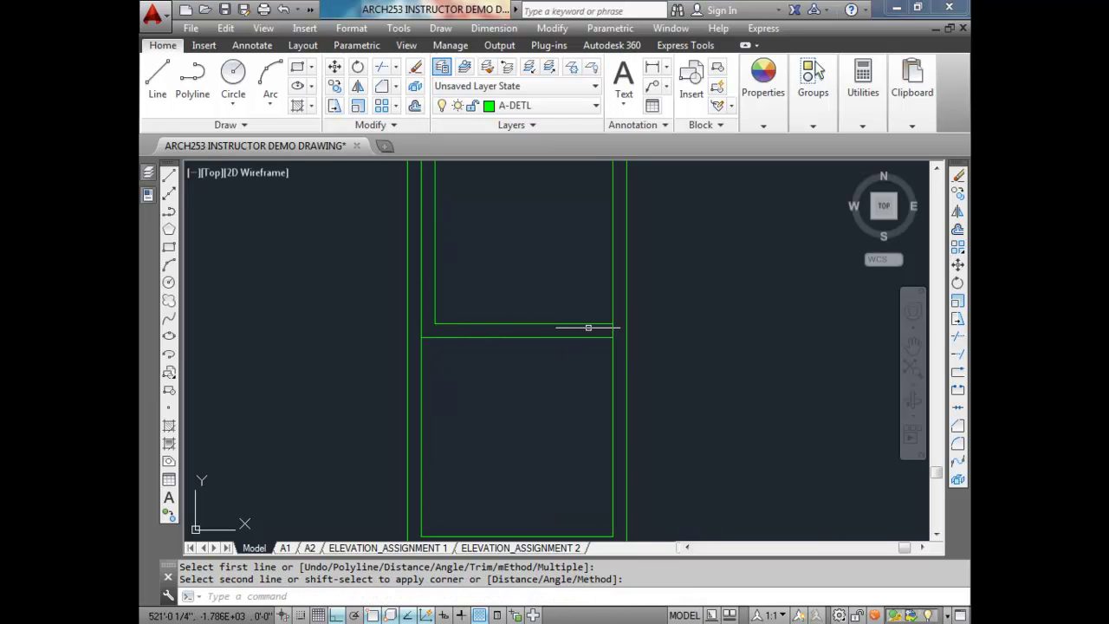
key(ctrl+z)
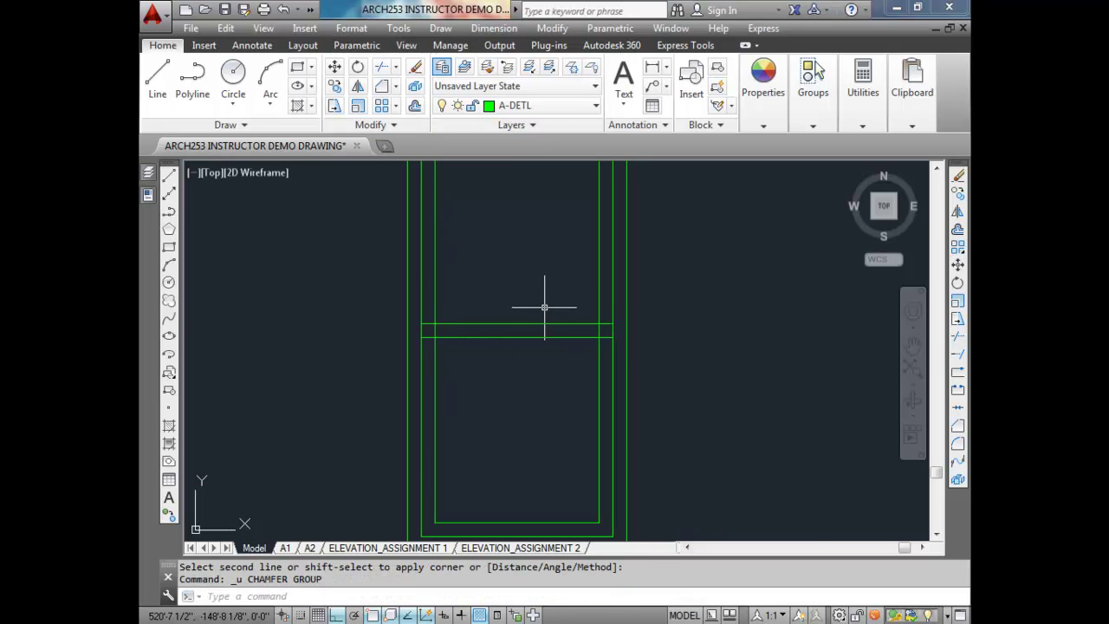
Step: Trim the inner outline lines crossing the meeting rail to separate the panes
text(tr)
key(Return)
key(Return)
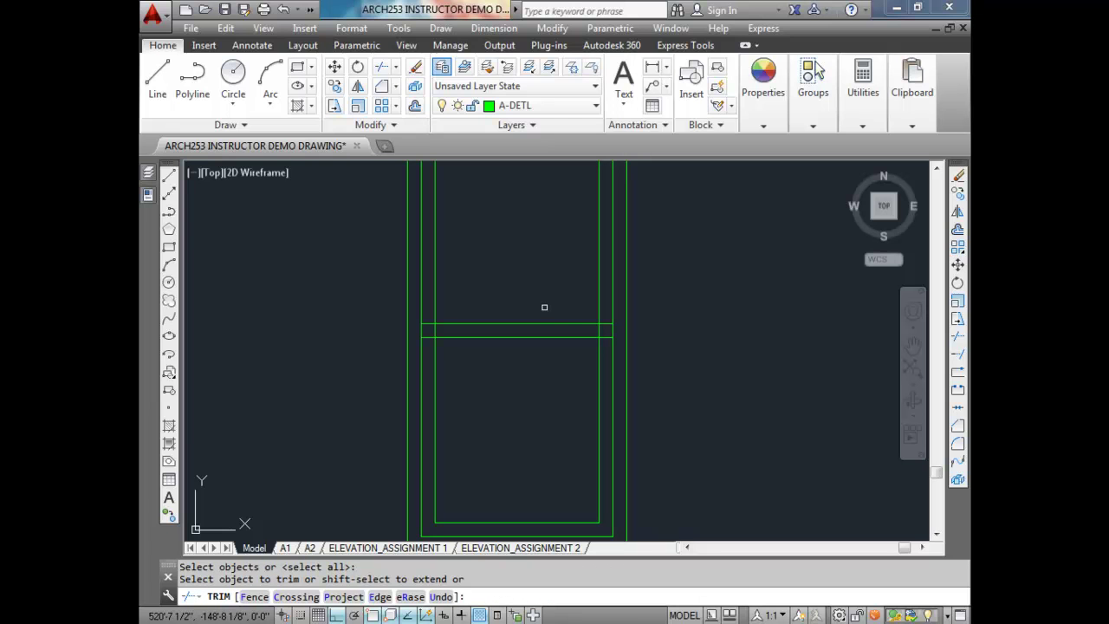
click(600, 331)
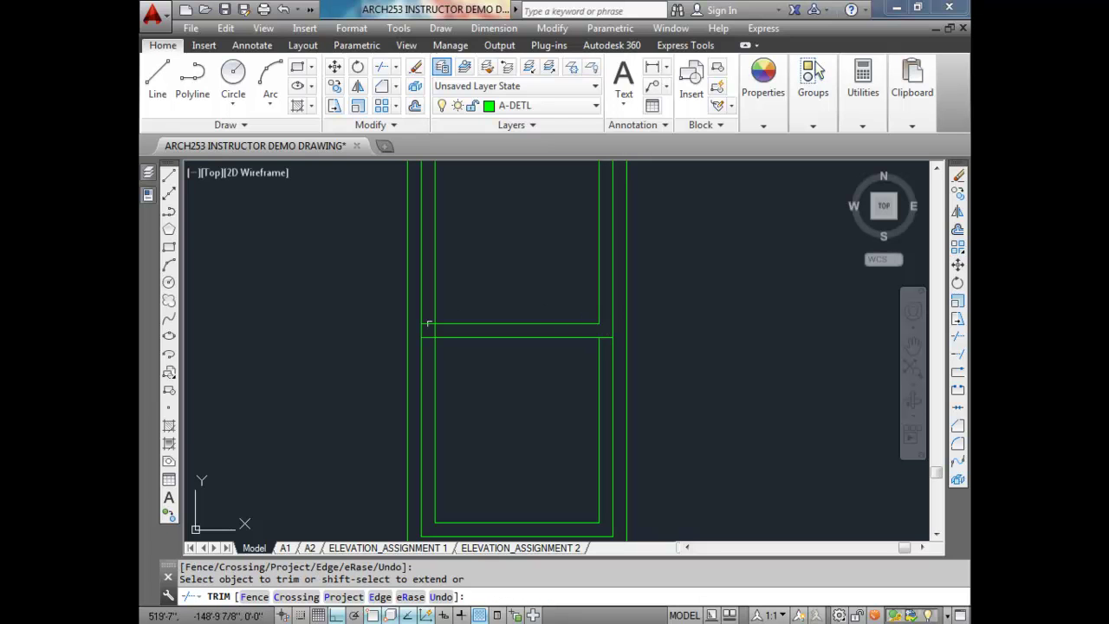
scroll(475, 304, down, 5)
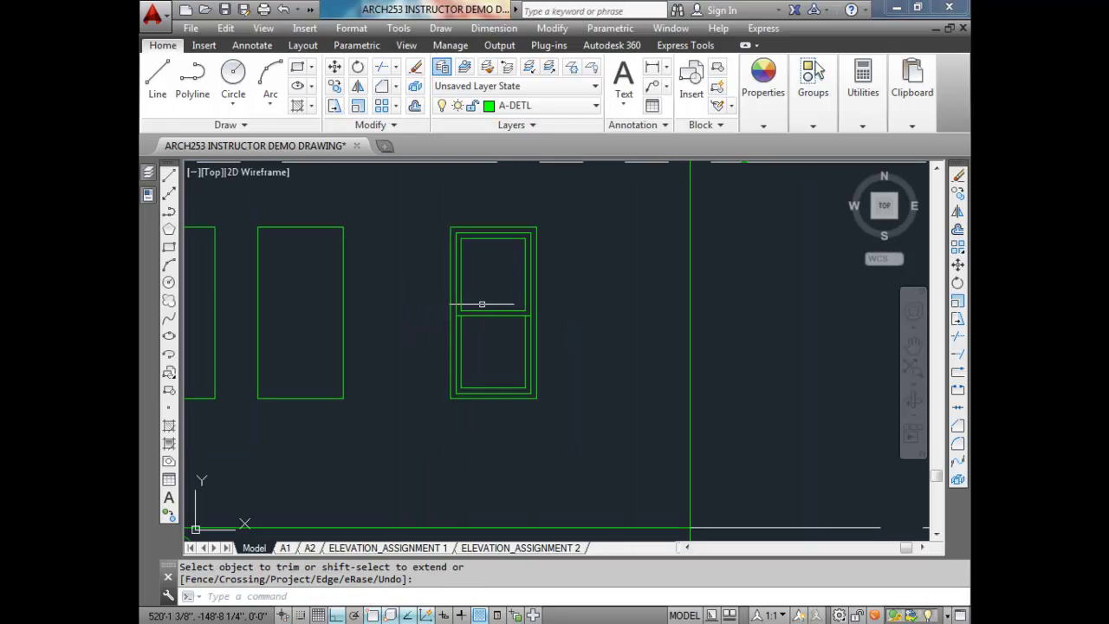
scroll(491, 300, up, 5)
scroll(496, 304, down, 2)
middle_drag(496, 304, 498, 310)
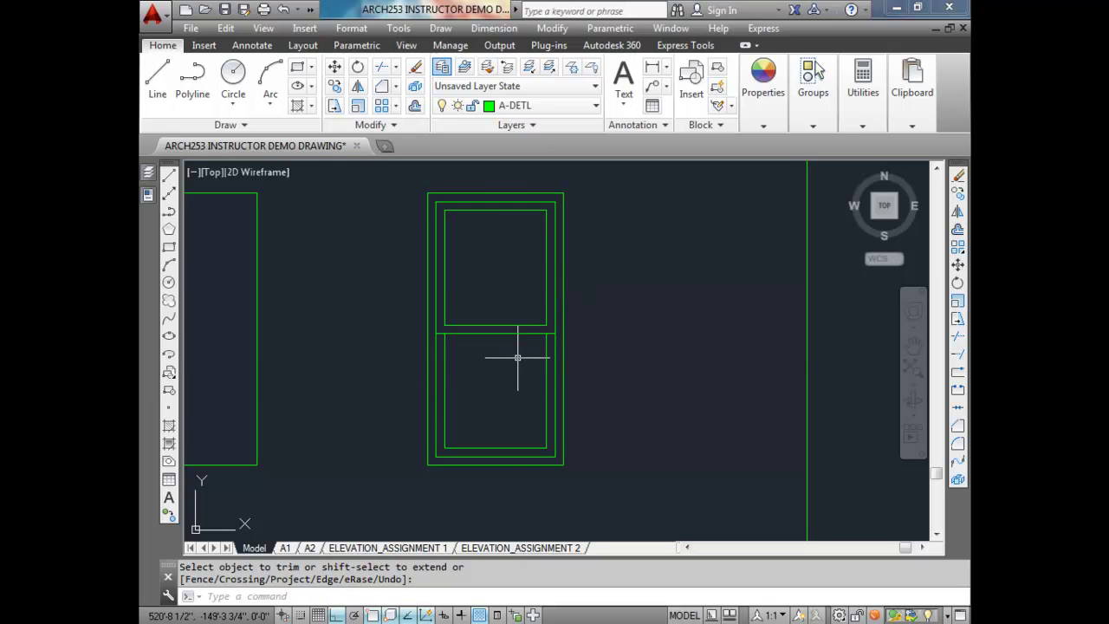
scroll(517, 350, down, 1)
scroll(513, 342, up, 1)
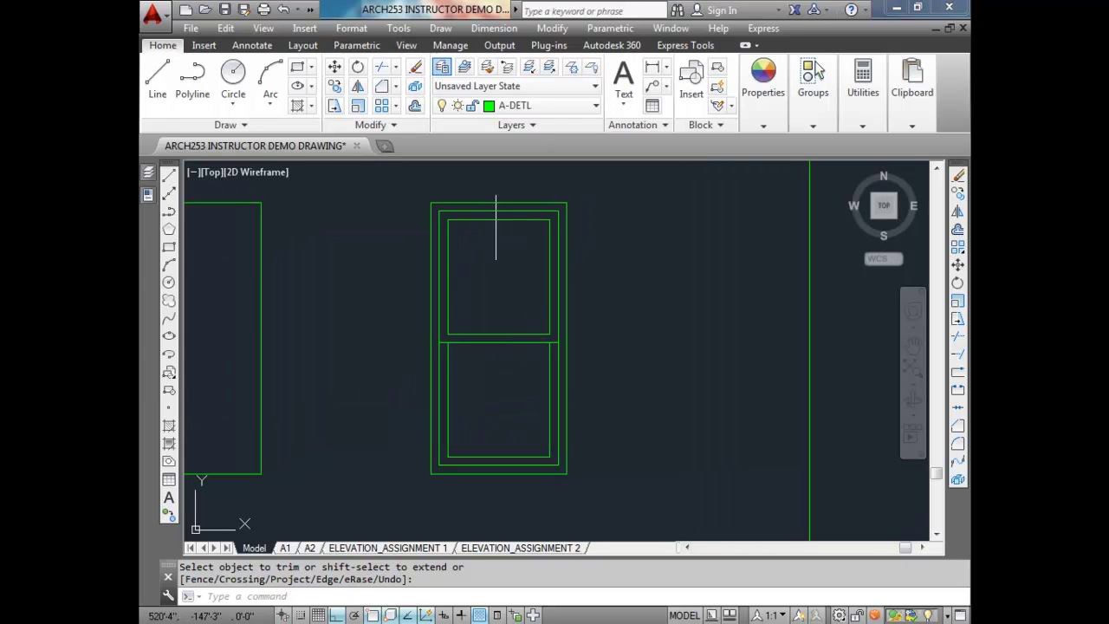
key(Return)
click(500, 203)
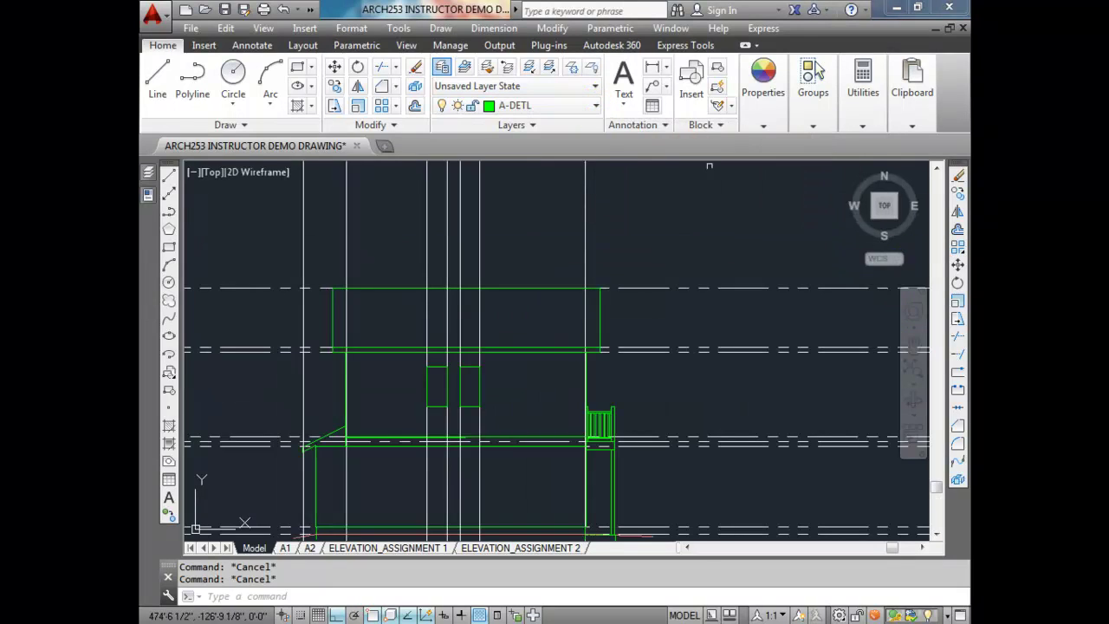
Step: Window-select the whole window and move its lines onto layer A-DETL-LLIN
mouse_move(730, 297)
middle_down()
mouse_move(470, 265)
mouse_move(539, 293)
middle_up()
scroll(539, 293, up, 10)
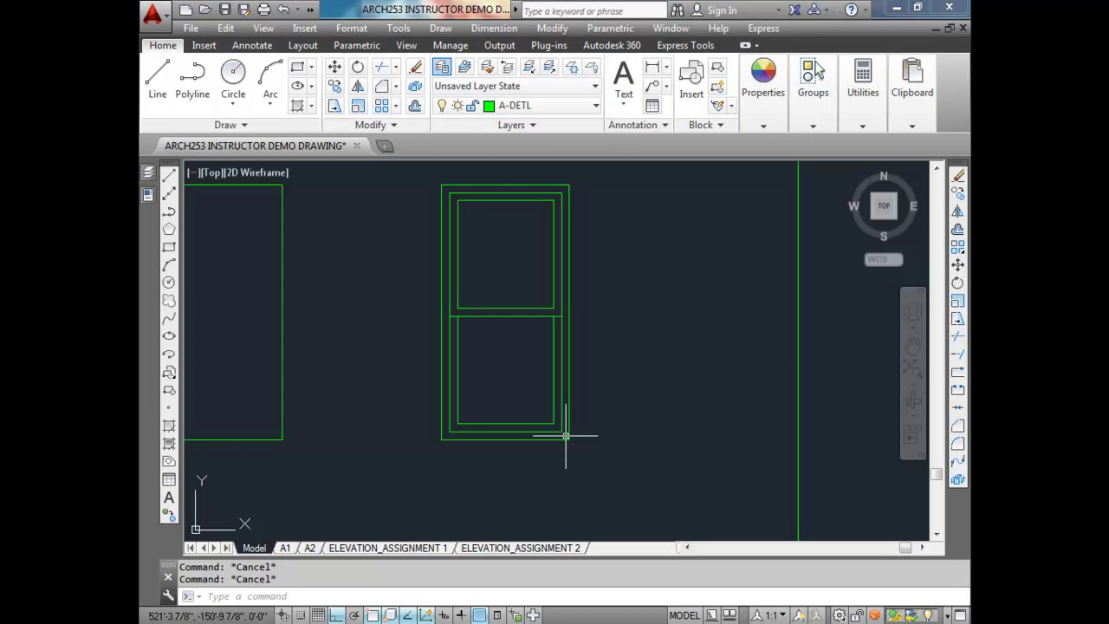
click(563, 435)
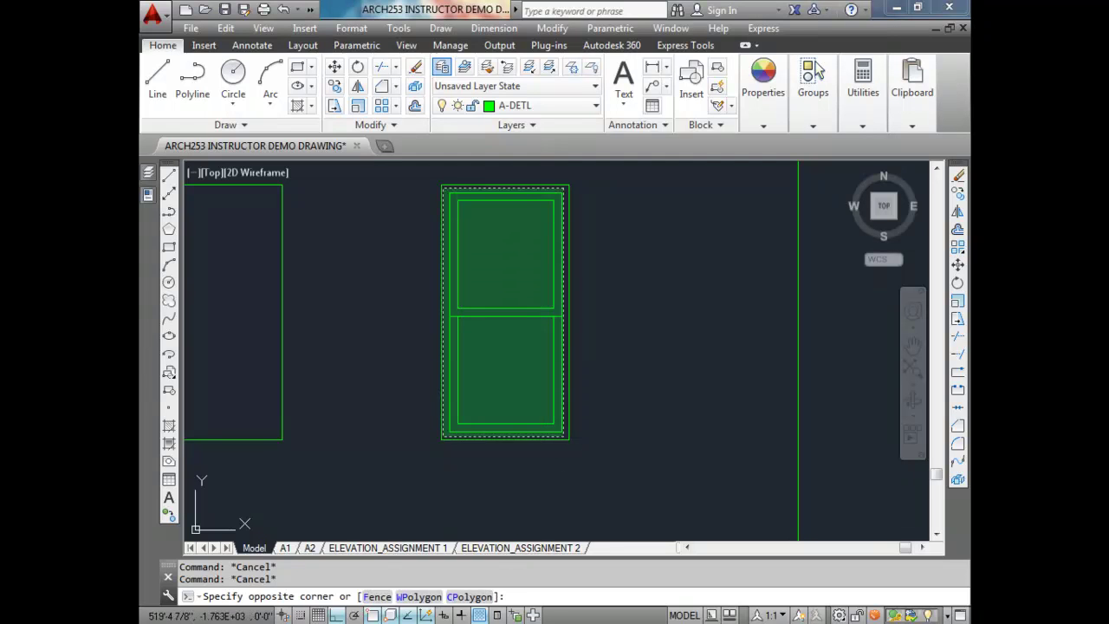
click(443, 185)
click(594, 106)
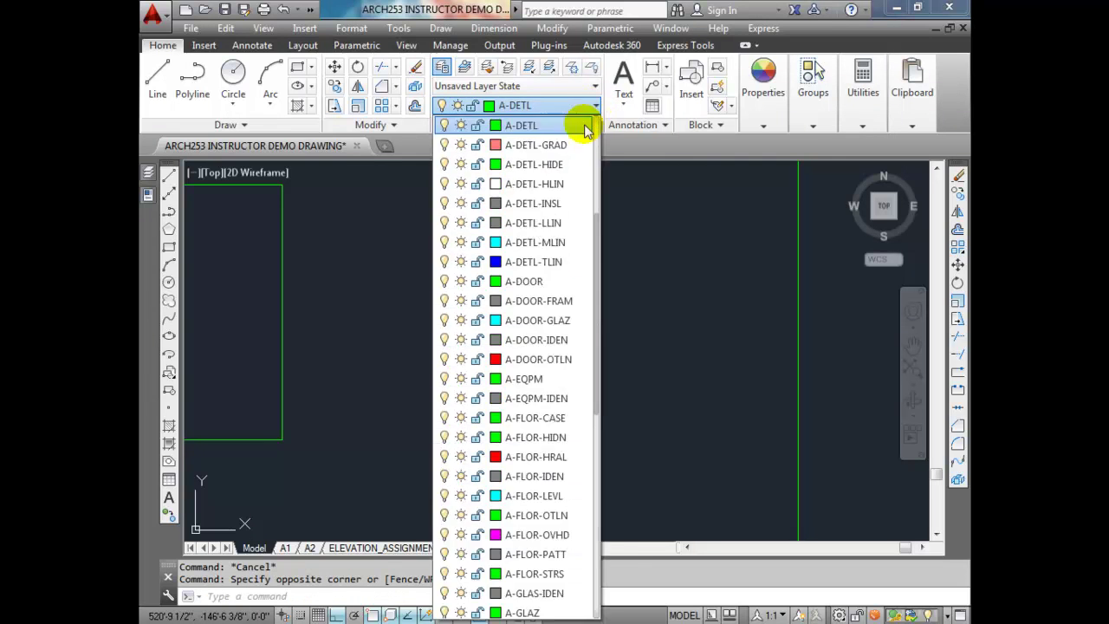
click(551, 227)
key(Escape)
key(Escape)
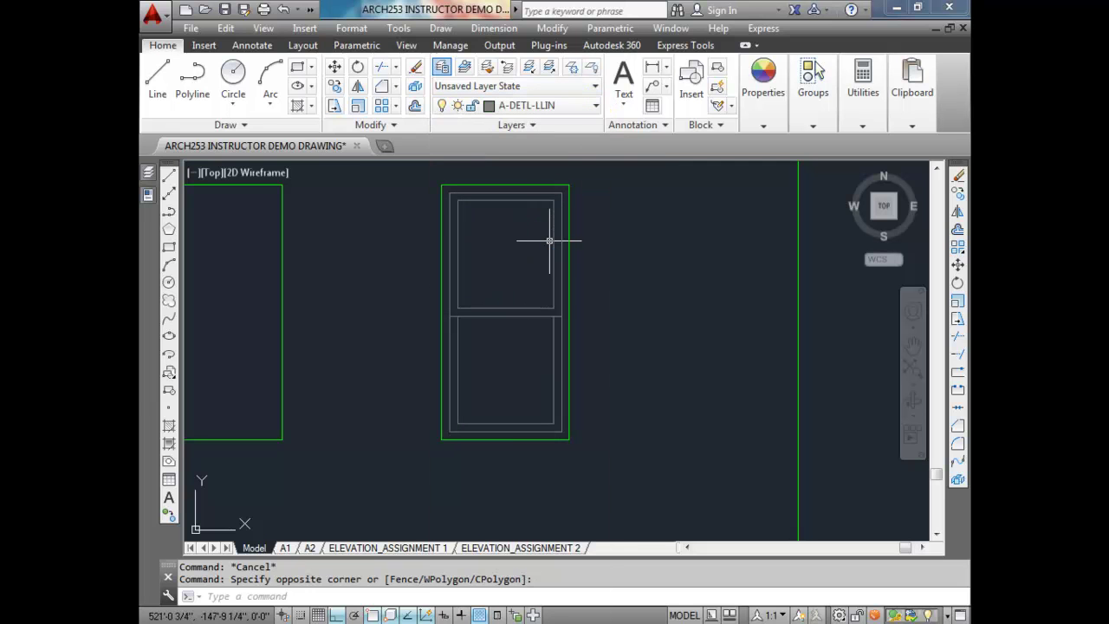
Step: Reframe the window elevation and begin a new rectangle with REC
scroll(488, 252, down, 2)
scroll(490, 247, up, 2)
middle_drag(490, 249, 500, 293)
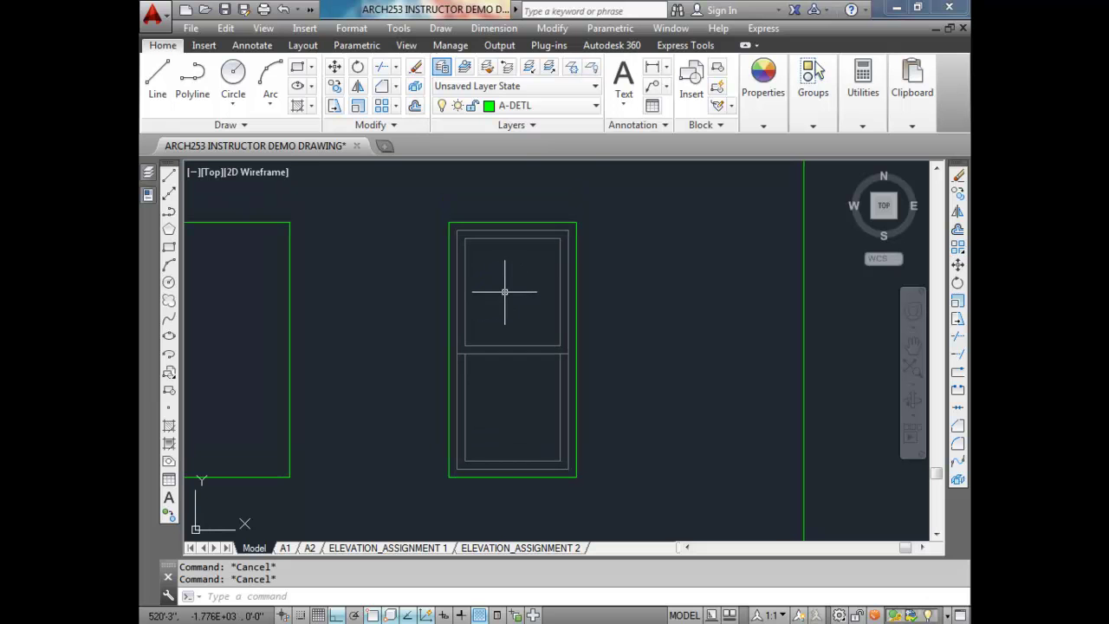
scroll(504, 275, down, 3)
scroll(498, 268, up, 1)
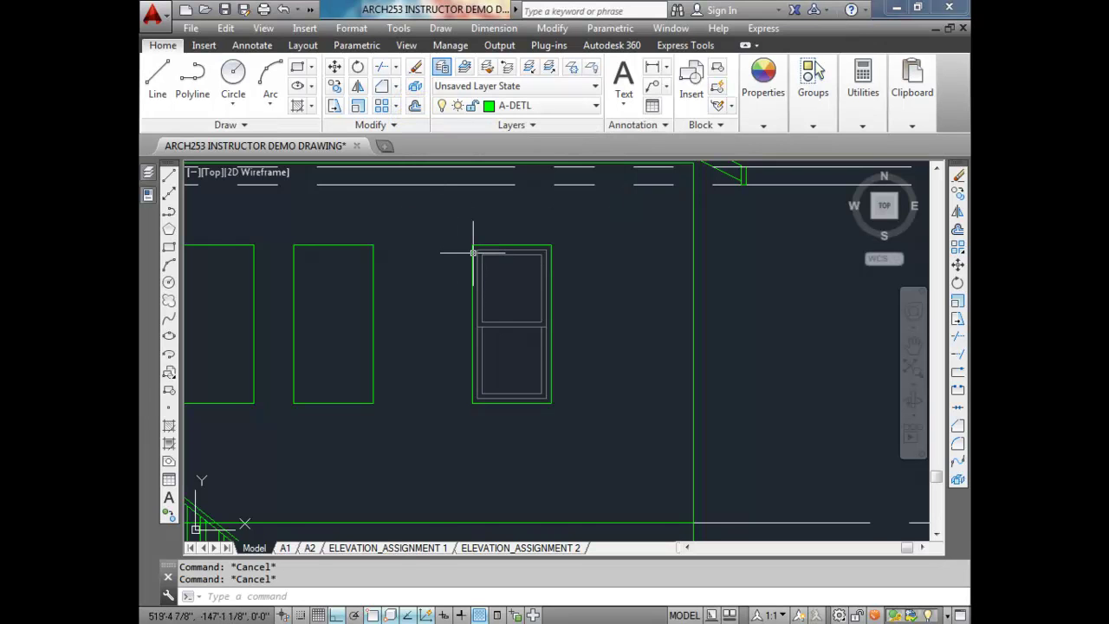
mouse_move(473, 253)
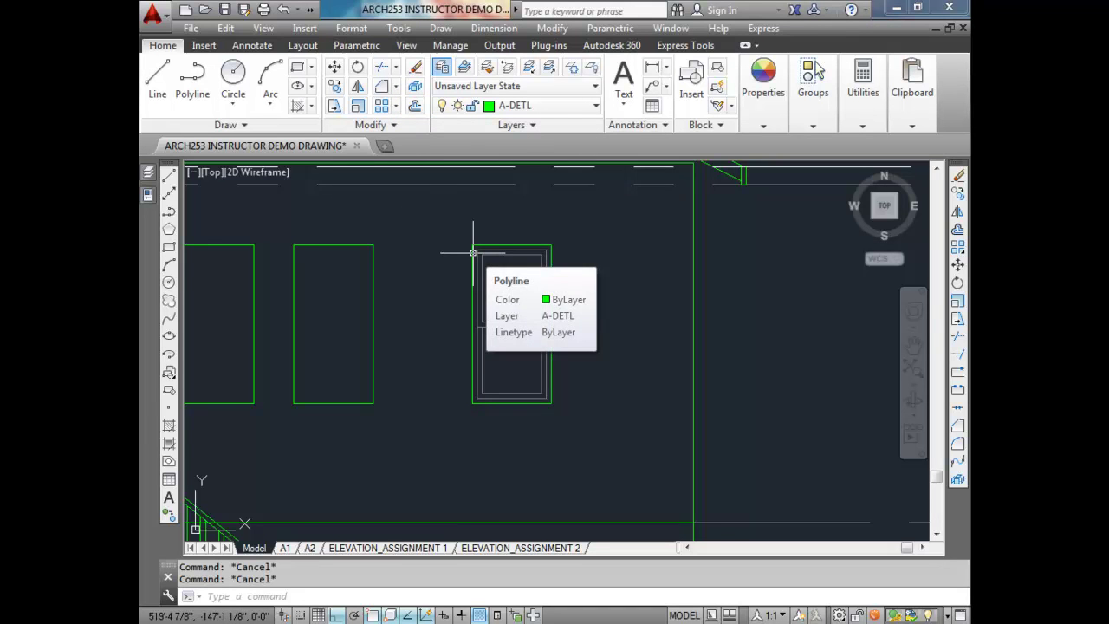
scroll(471, 265, up, 2)
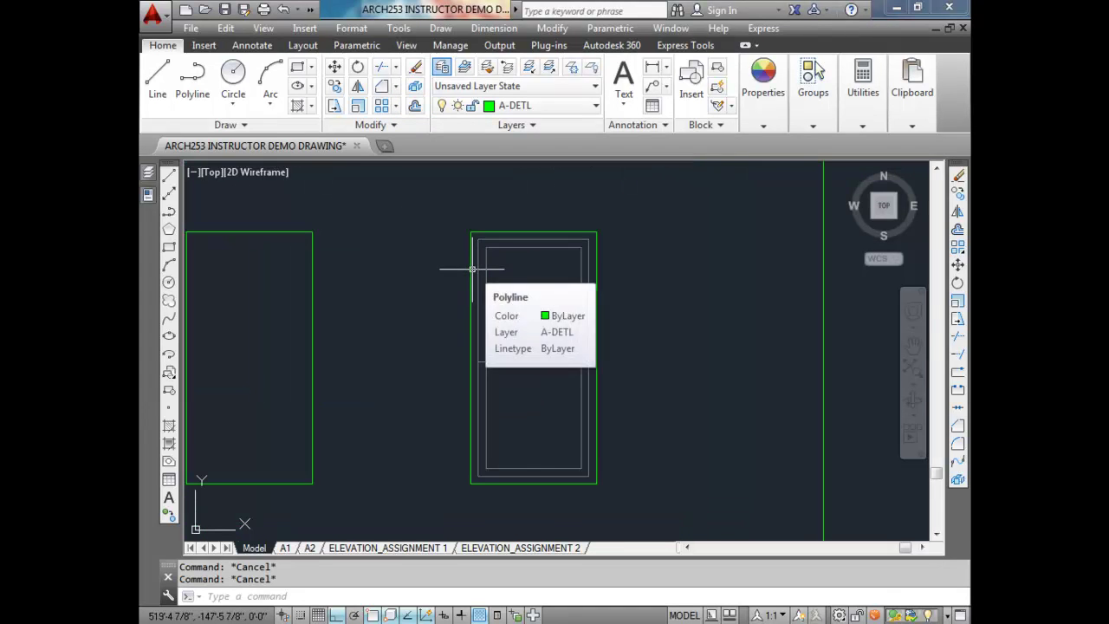
text(rec)
key(Return)
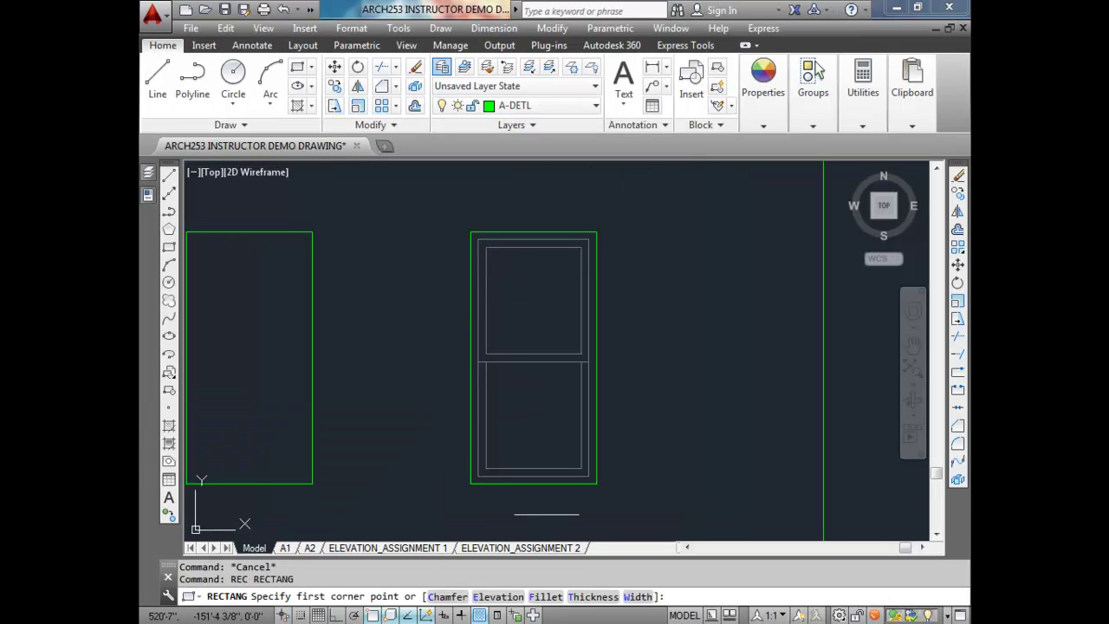
Step: Draw a 6 by 48 trim strip at the window's lower-right corner and copy it to the window's left side
click(596, 482)
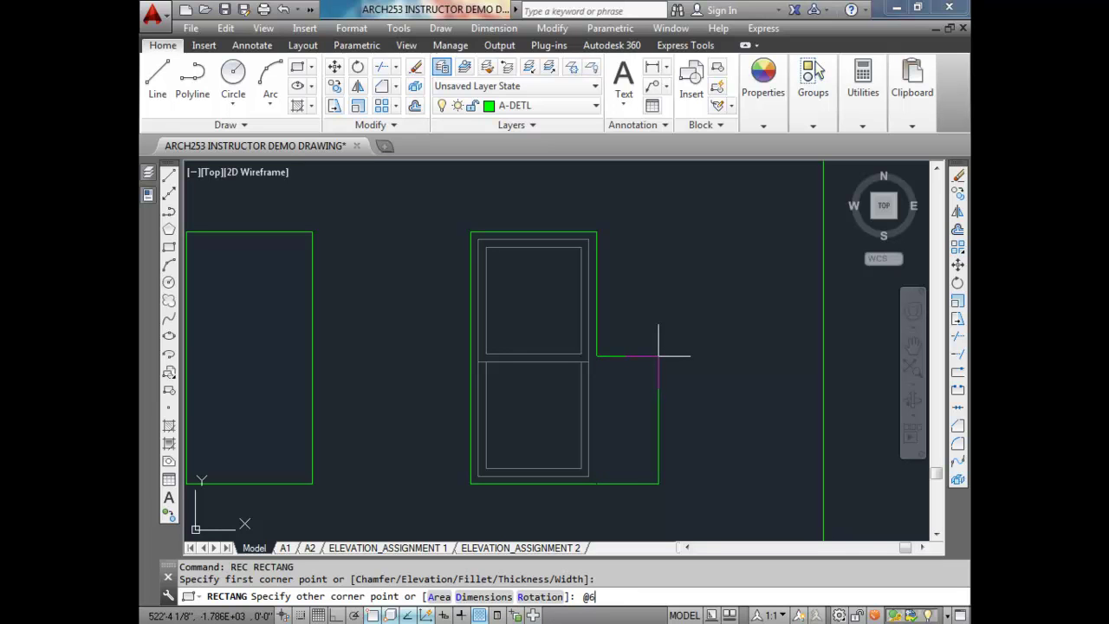
key(Return)
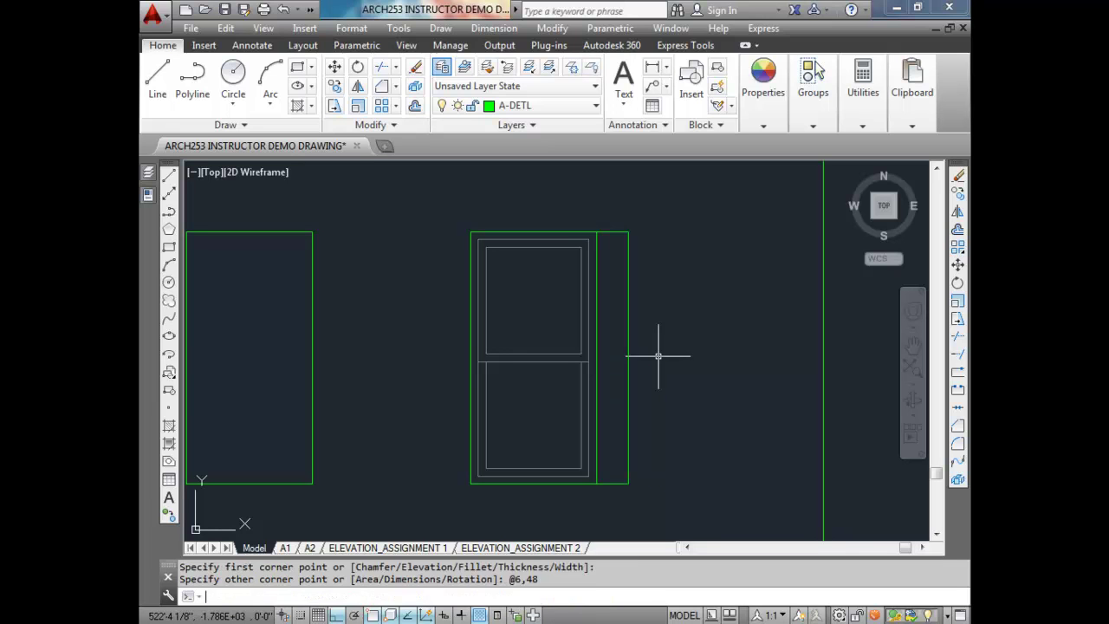
click(626, 297)
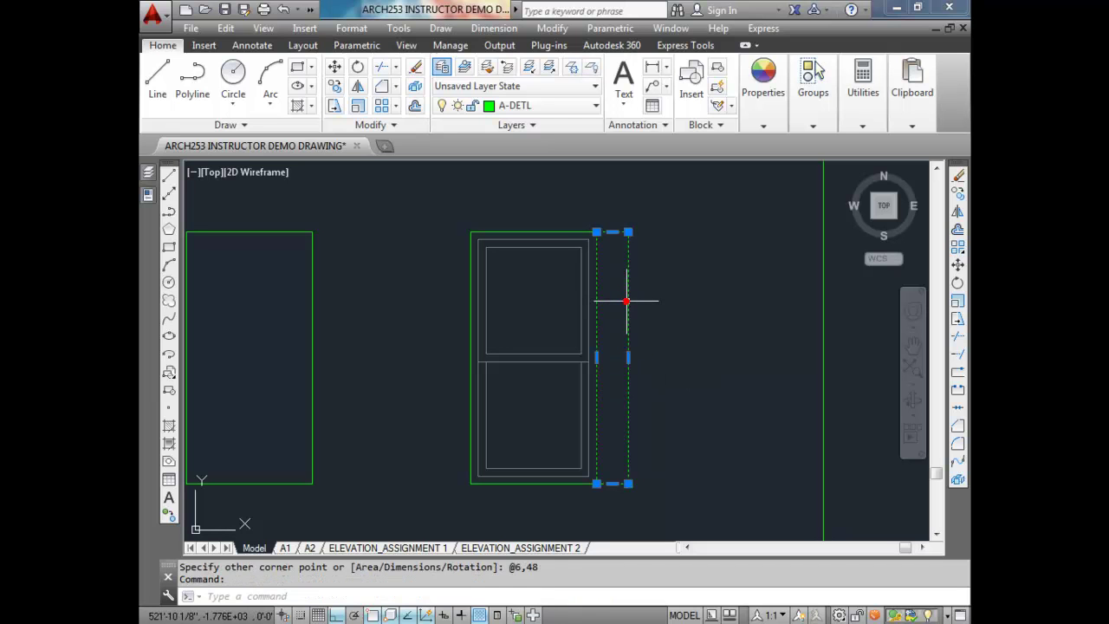
click(336, 90)
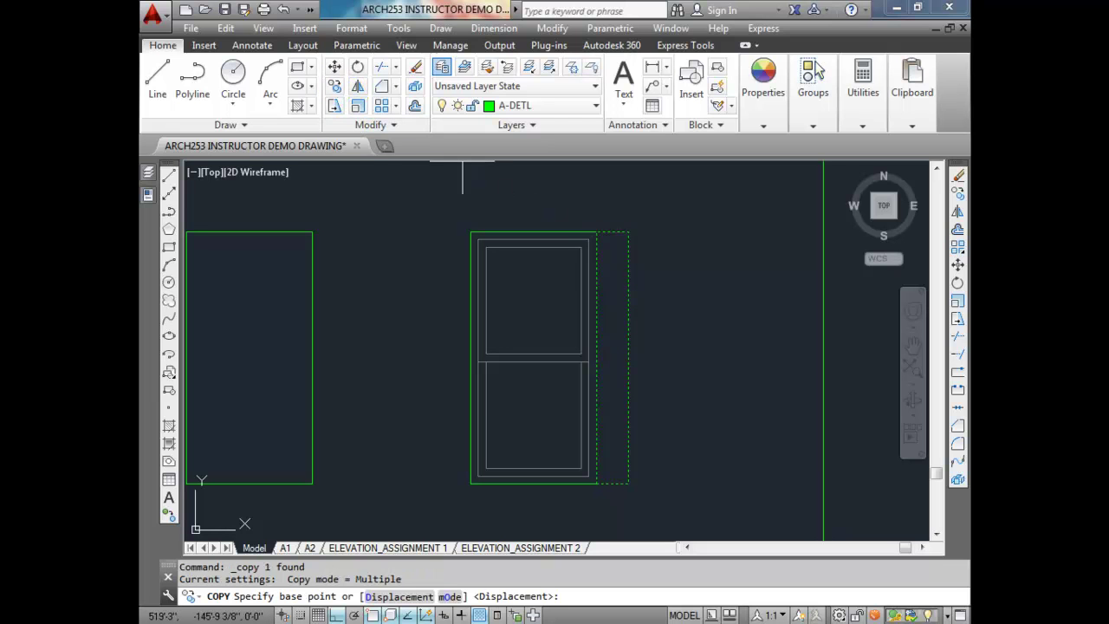
click(627, 231)
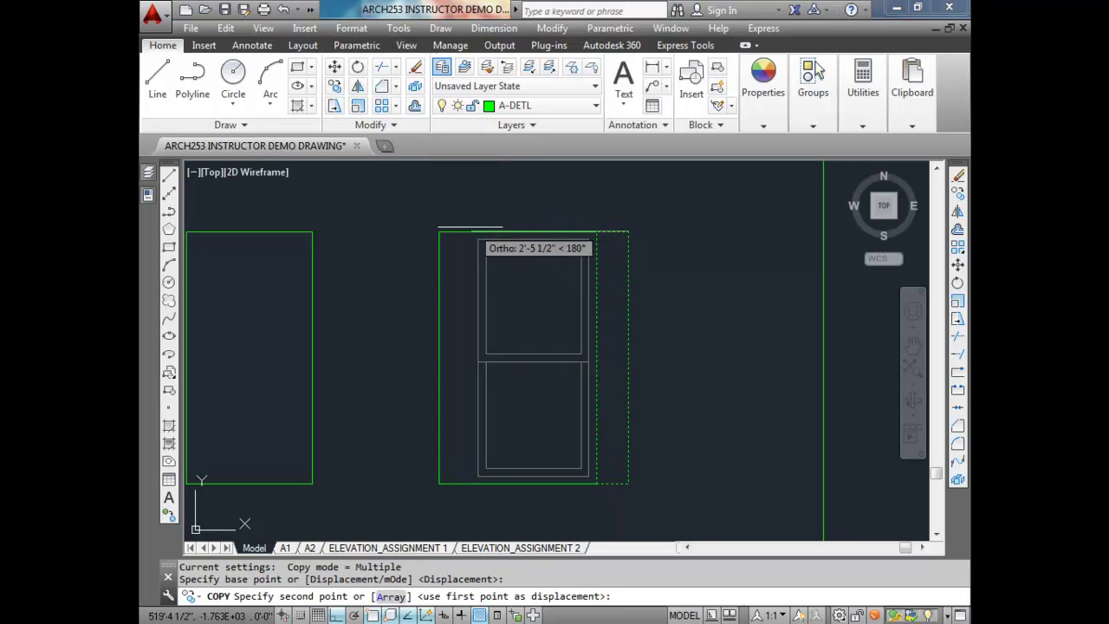
click(471, 232)
key(Return)
scroll(511, 245, down, 2)
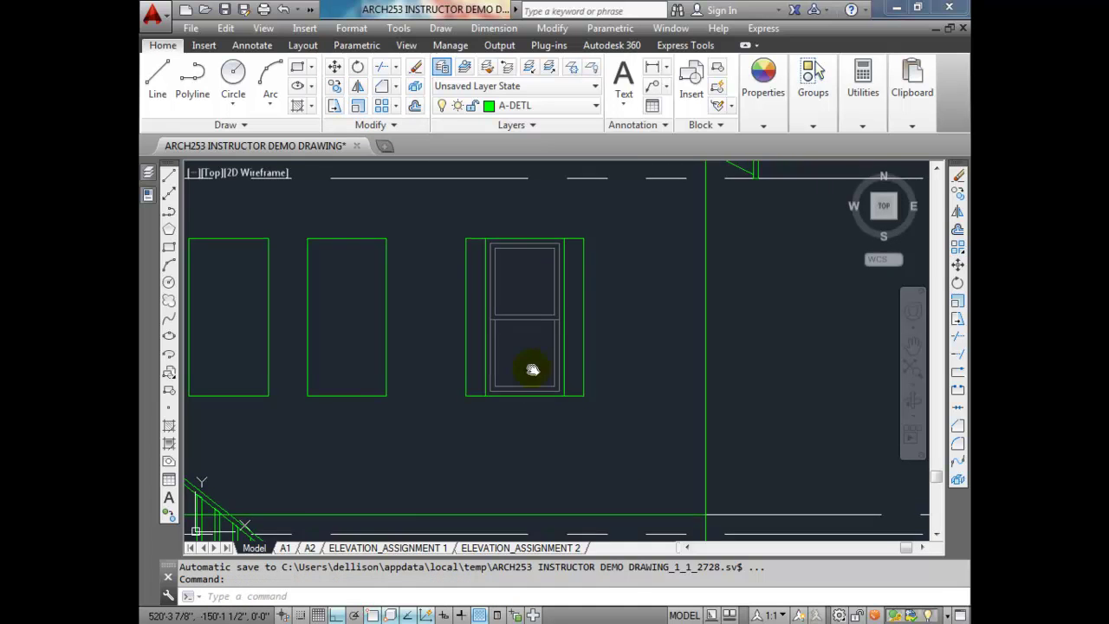
scroll(522, 364, up, 2)
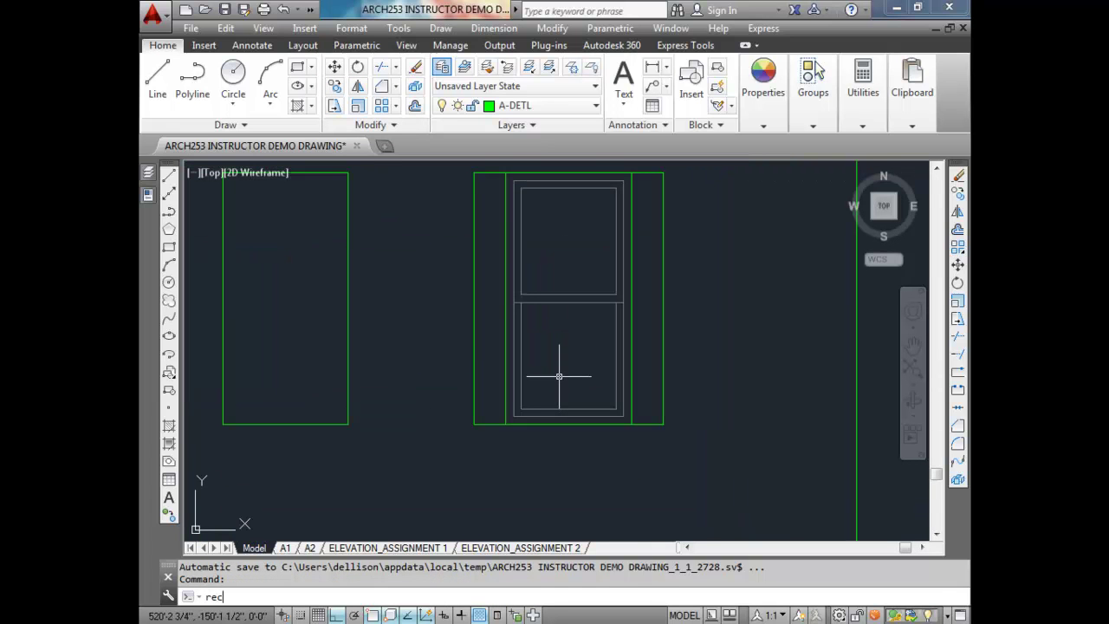
Step: Draw a 36 by 6 head casing rectangle from the trim's top-left corner
text(rec)
key(Return)
middle_drag(559, 376, 569, 484)
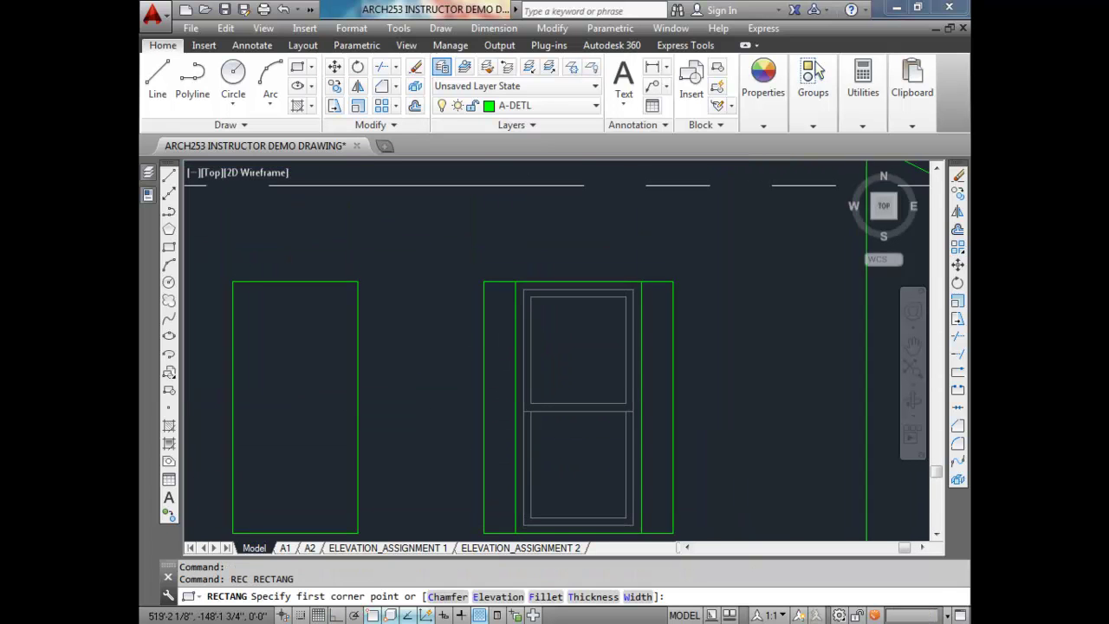
click(483, 281)
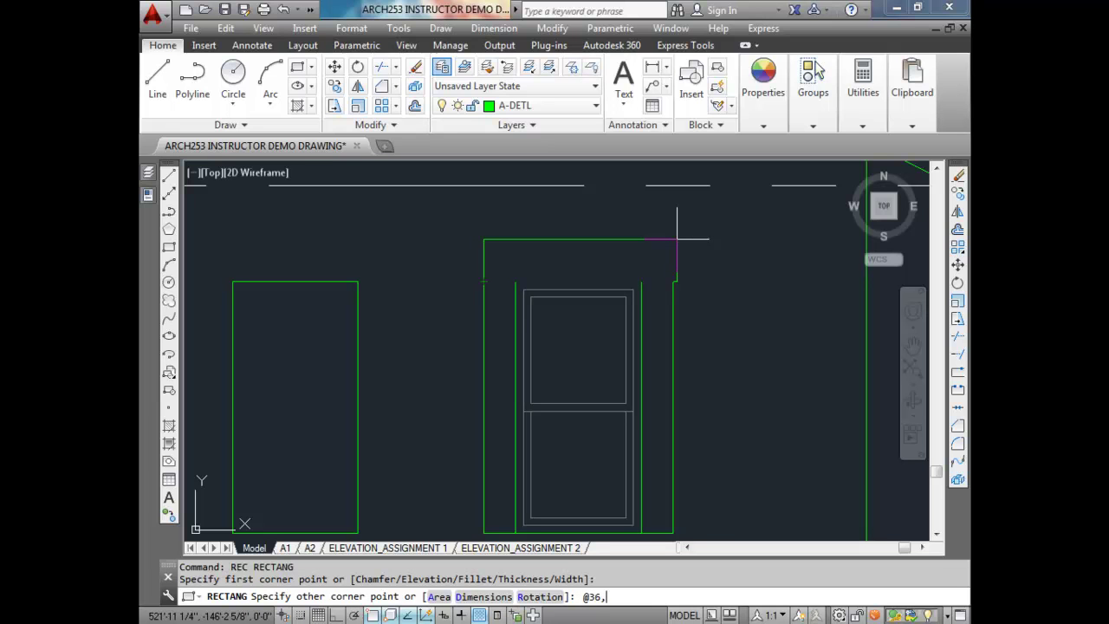
key(Return)
Step: Stretch the head casing's left and right edges 2 inches outward each
scroll(679, 269, up, 2)
click(676, 270)
click(672, 255)
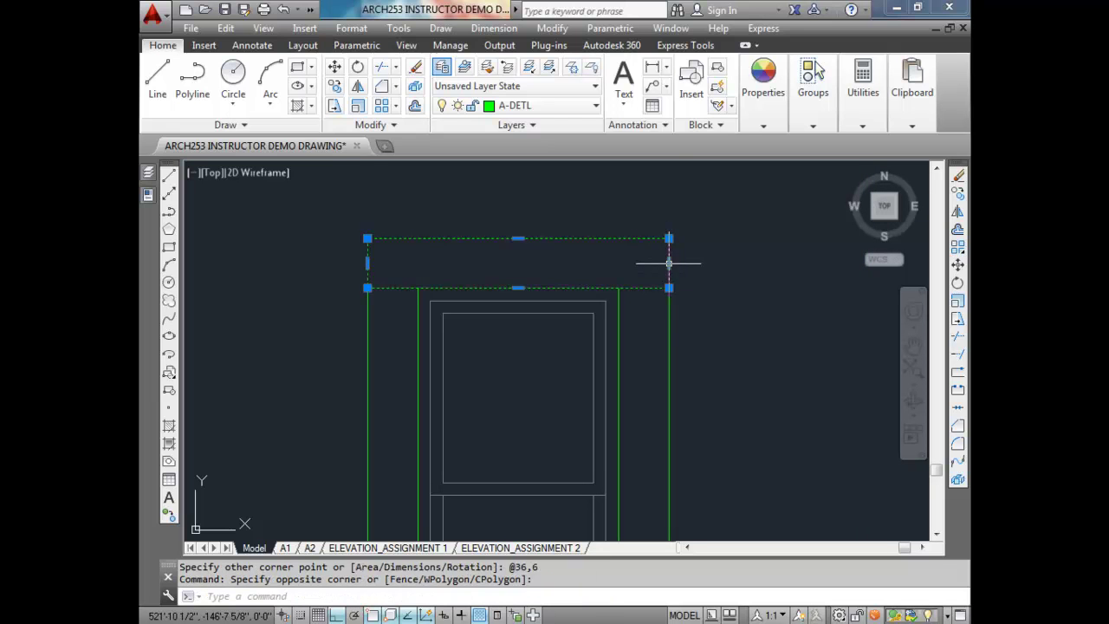
click(669, 262)
text(2)
key(Return)
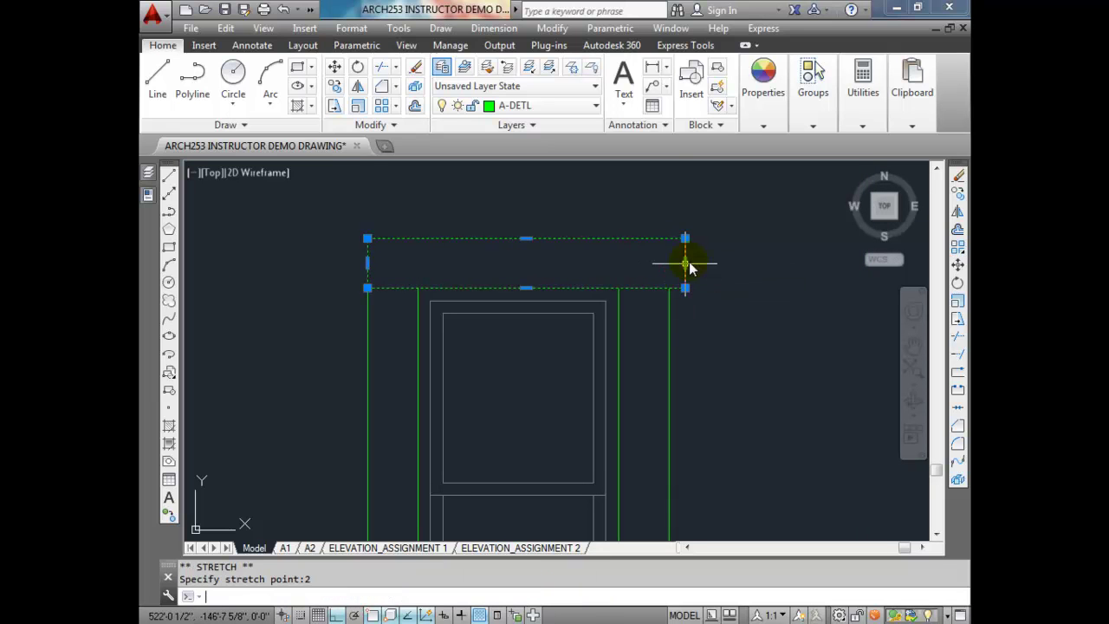
click(367, 263)
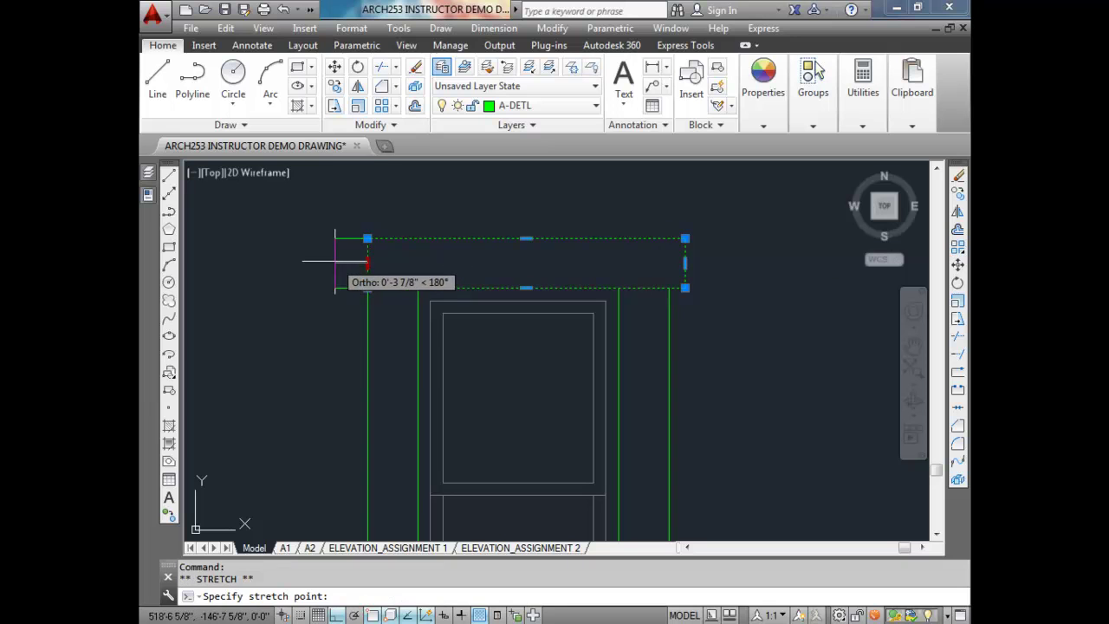
text(2)
key(Return)
key(Escape)
key(Escape)
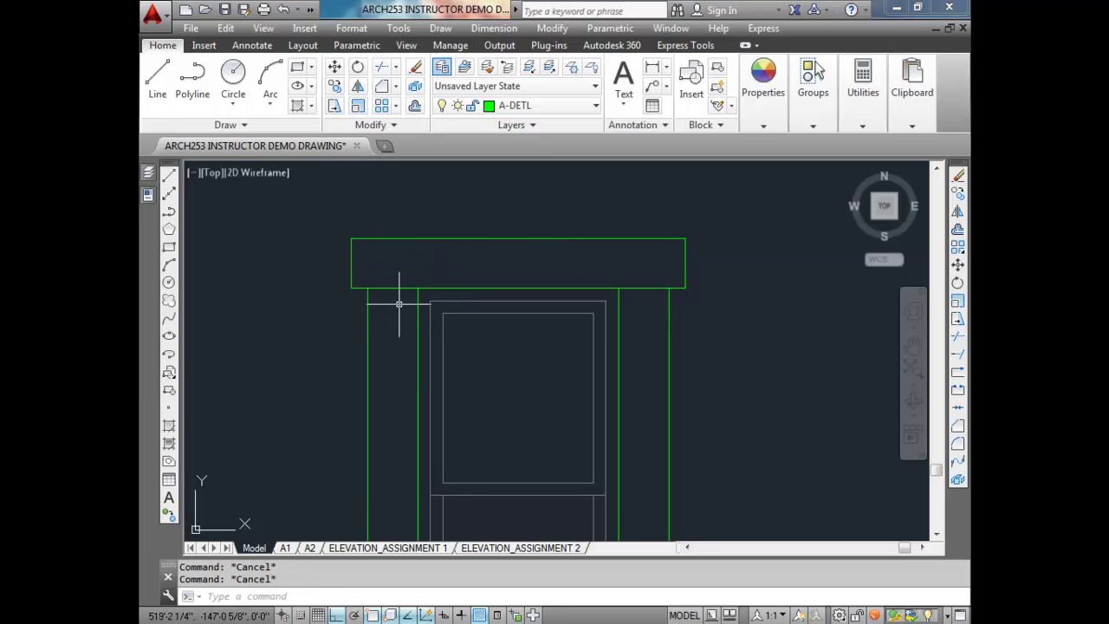
Step: Push the head casing's top-left and top-right corners 2 inches further out to flare it
middle_drag(370, 254, 429, 305)
click(416, 289)
click(418, 289)
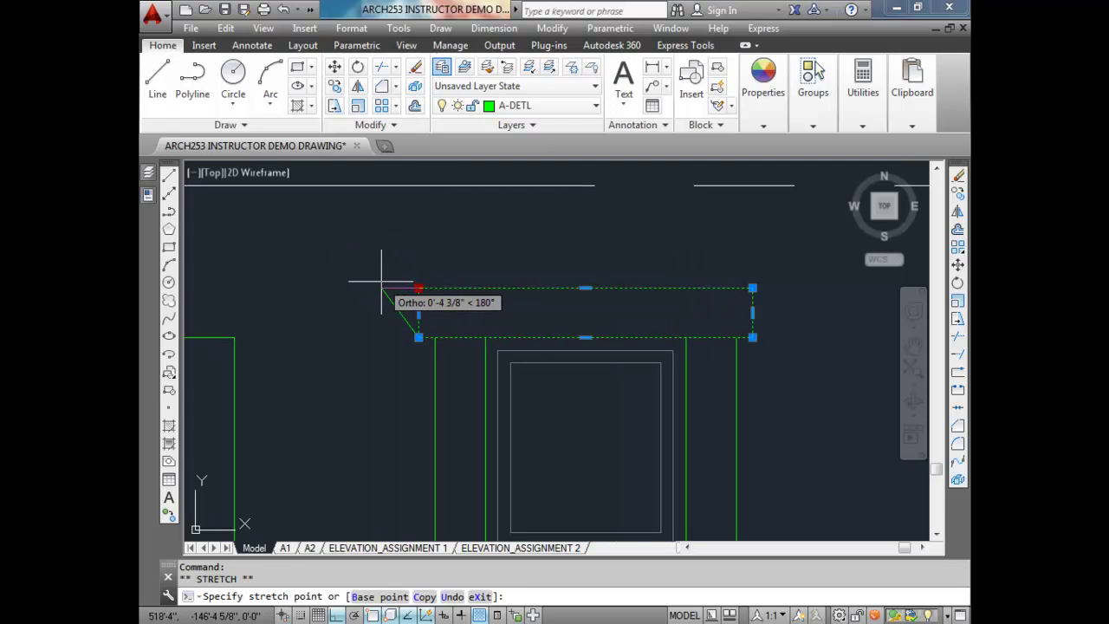
text(2)
key(Return)
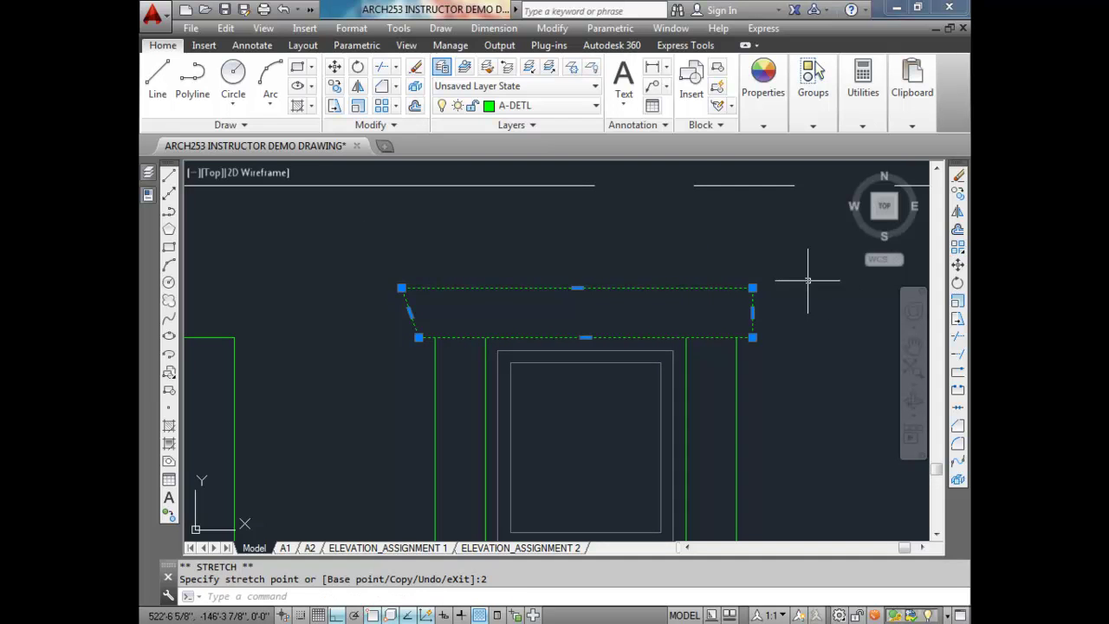
click(752, 287)
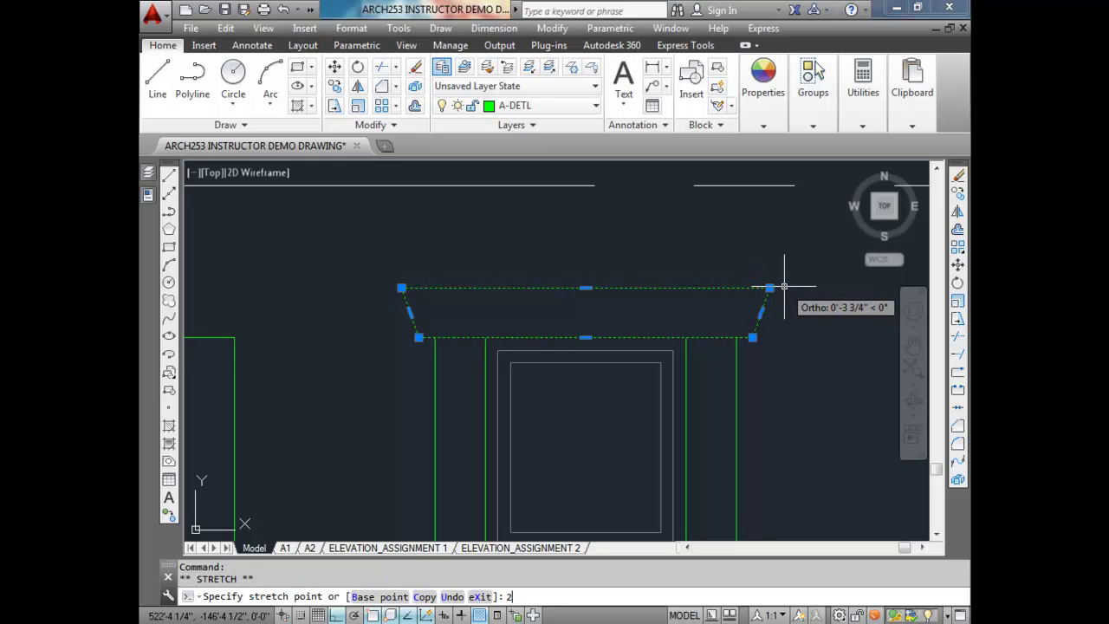
text(2)
key(Return)
key(Escape)
key(Escape)
scroll(784, 283, down, 2)
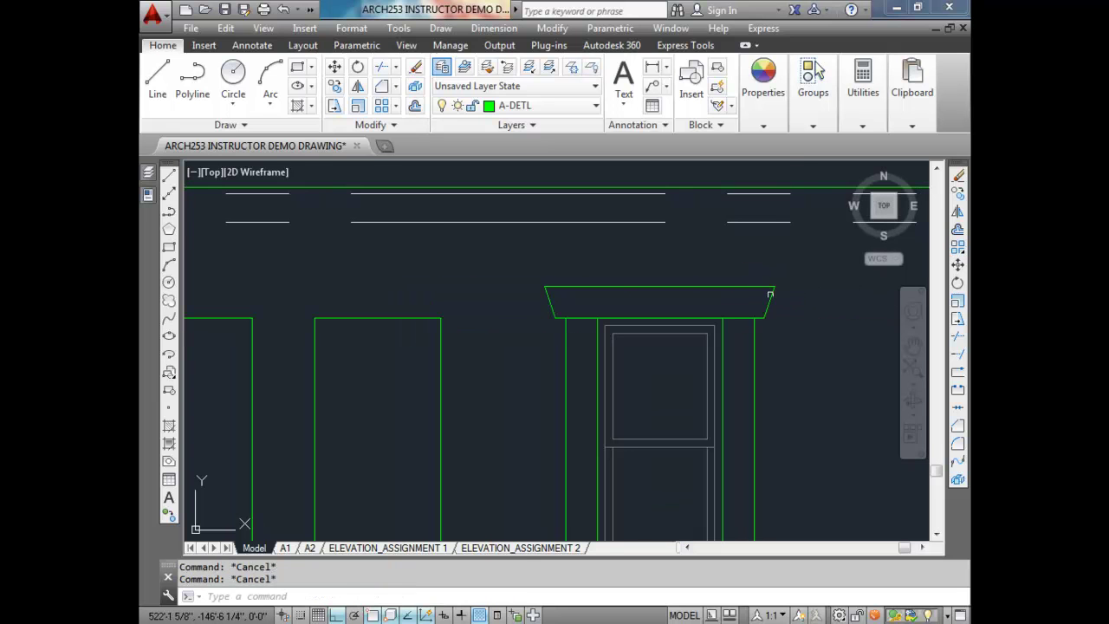
scroll(774, 280, down, 3)
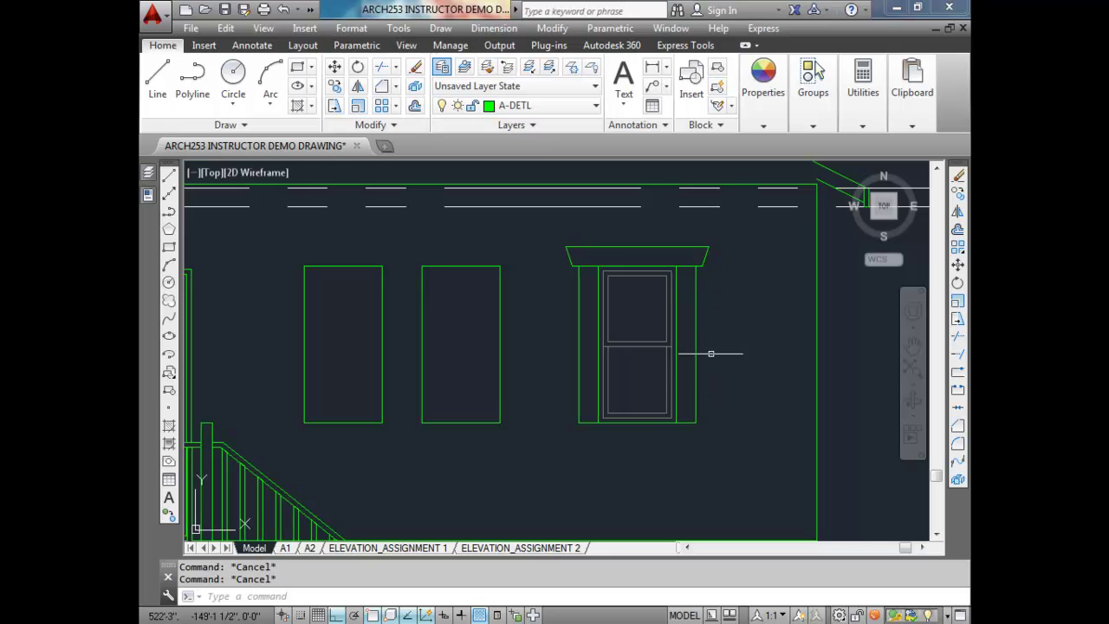
scroll(688, 397, up, 4)
Step: Draw a 36 by 6 apron rectangle below the trim and move it down 2 inches
scroll(690, 409, down, 2)
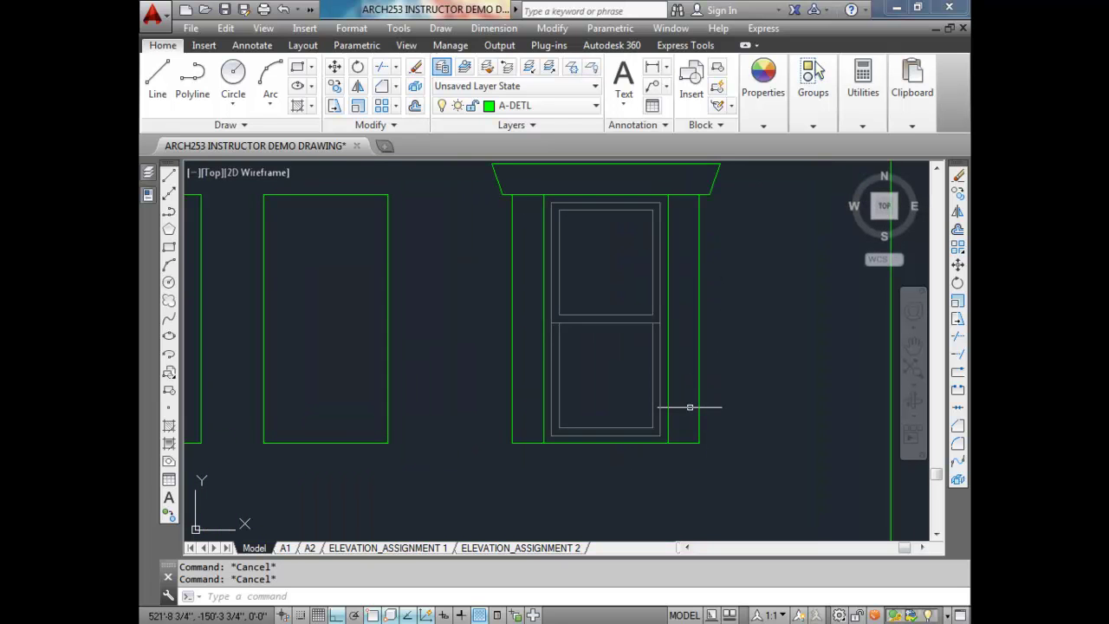
middle_drag(555, 395, 541, 347)
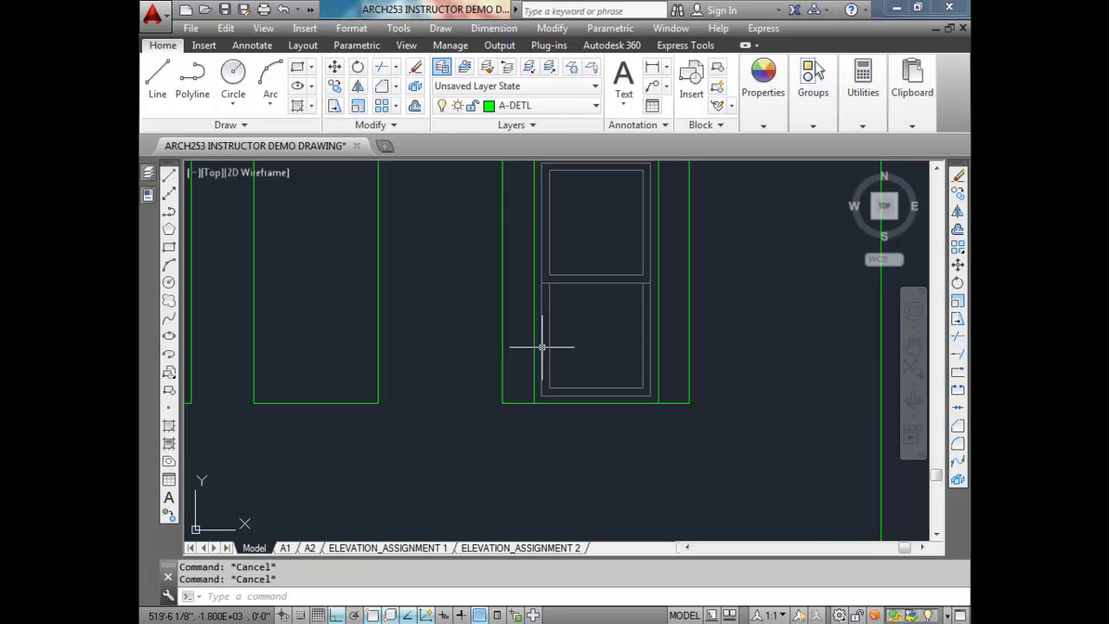
text(rec)
key(Return)
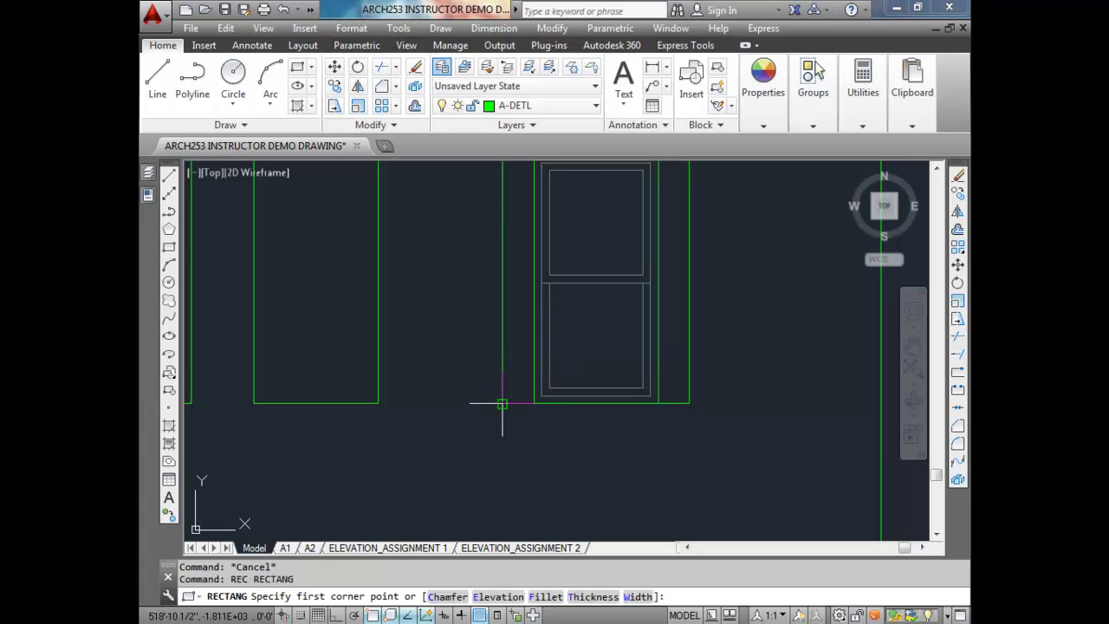
click(501, 402)
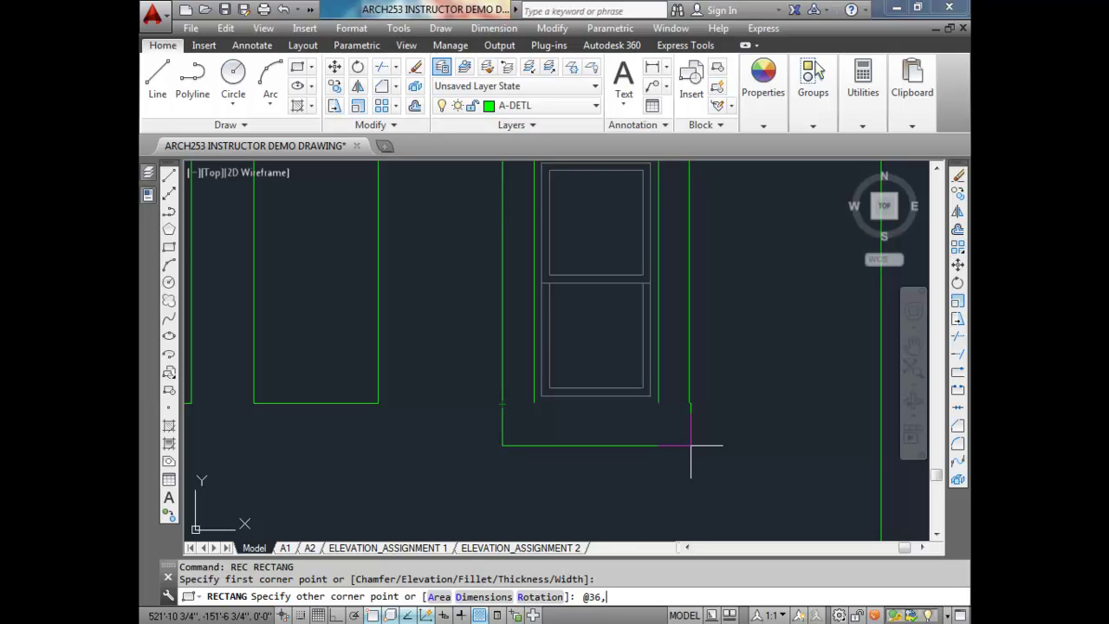
key(Return)
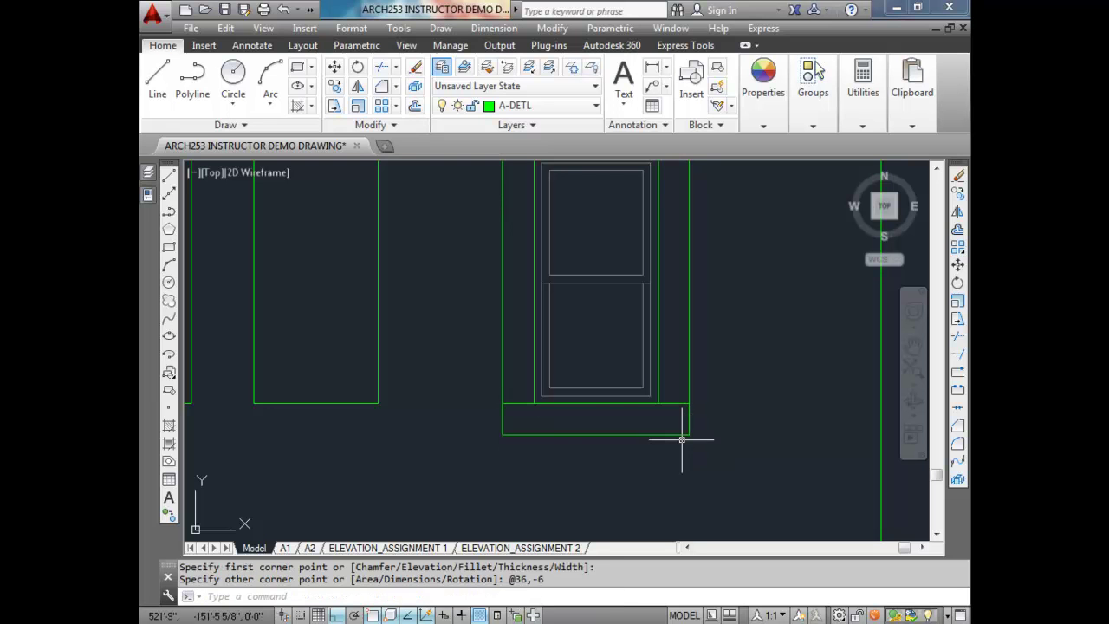
click(673, 434)
text(m)
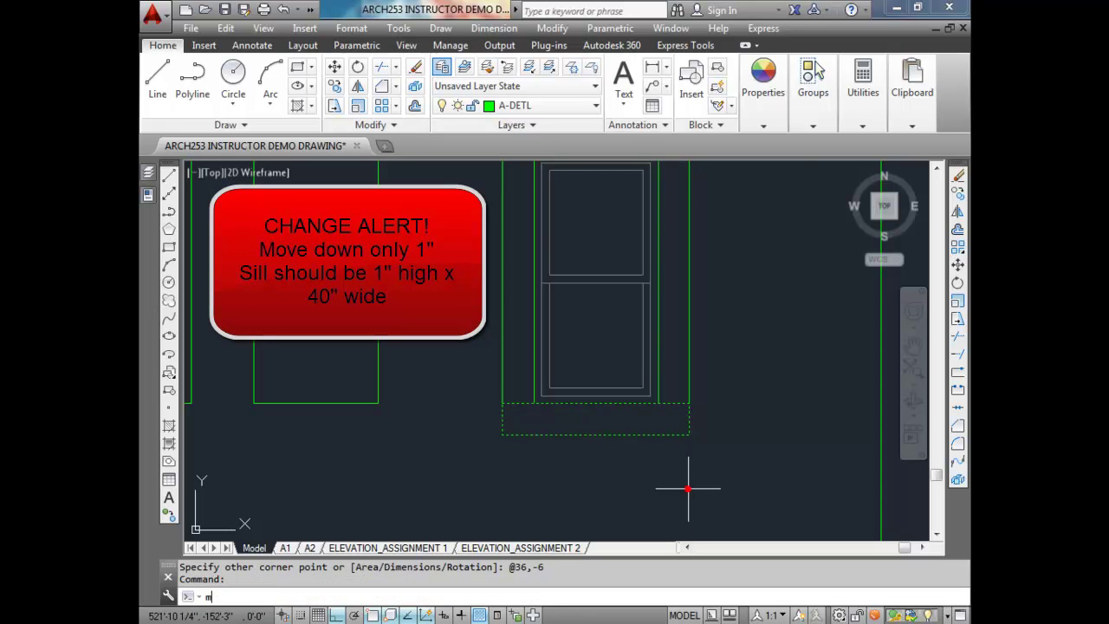
key(Return)
click(689, 489)
text(2)
key(Return)
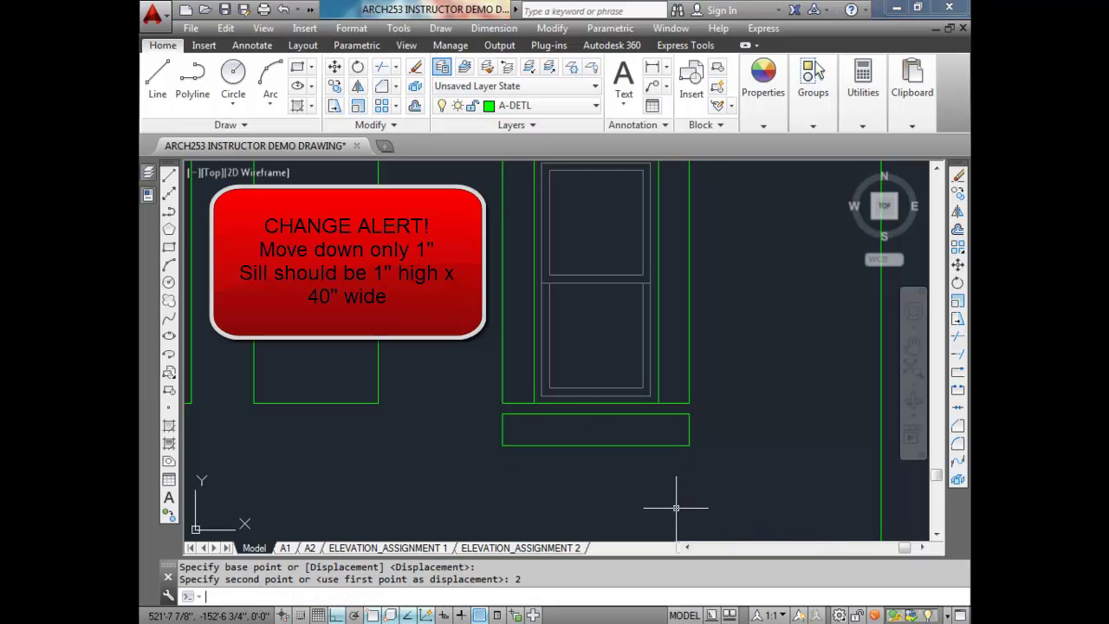
Step: Draw a thin sill ledge rectangle across the top of the apron
text(rec)
key(Return)
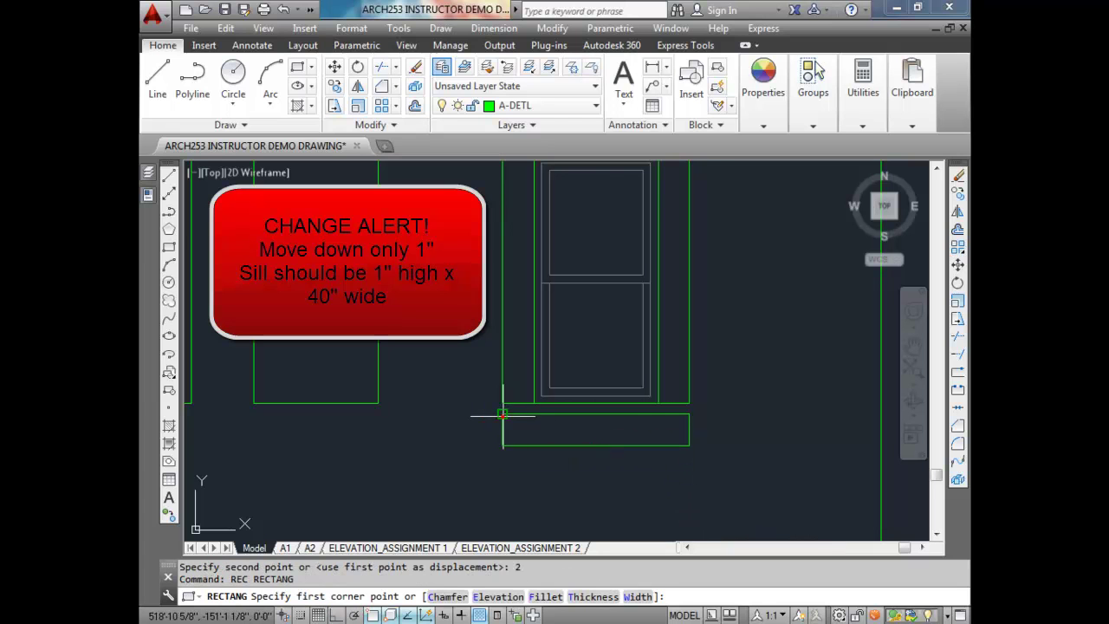
click(501, 413)
click(690, 402)
click(692, 408)
scroll(695, 403, up, 4)
Step: Stretch both ends of the sill ledge 2 inches outward
click(681, 401)
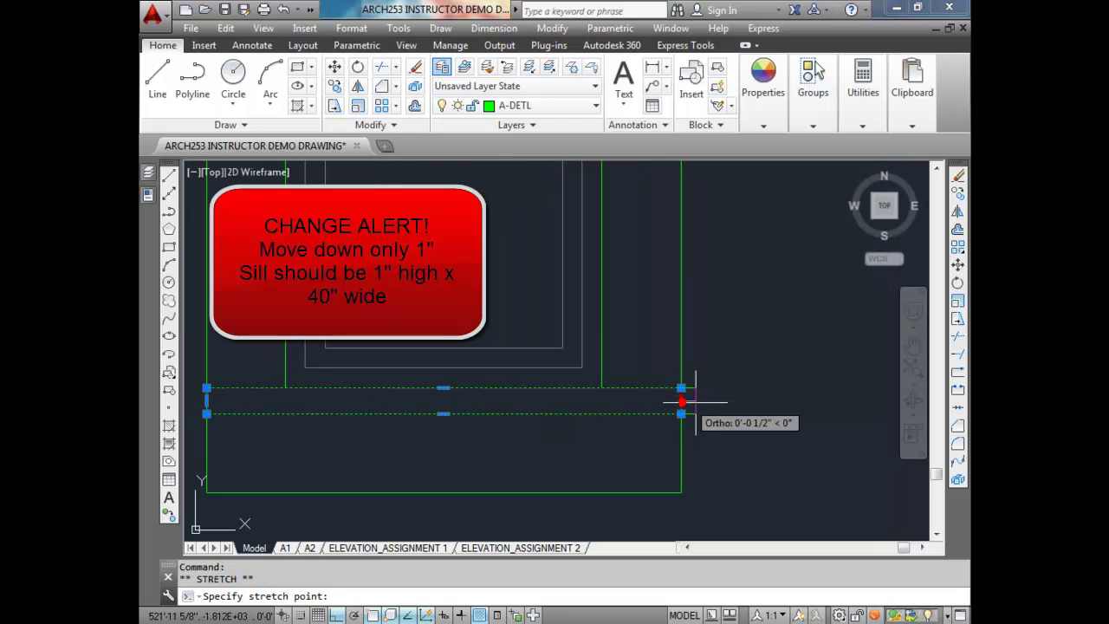
text(2)
key(Return)
scroll(606, 403, down, 3)
scroll(454, 408, up, 3)
click(459, 408)
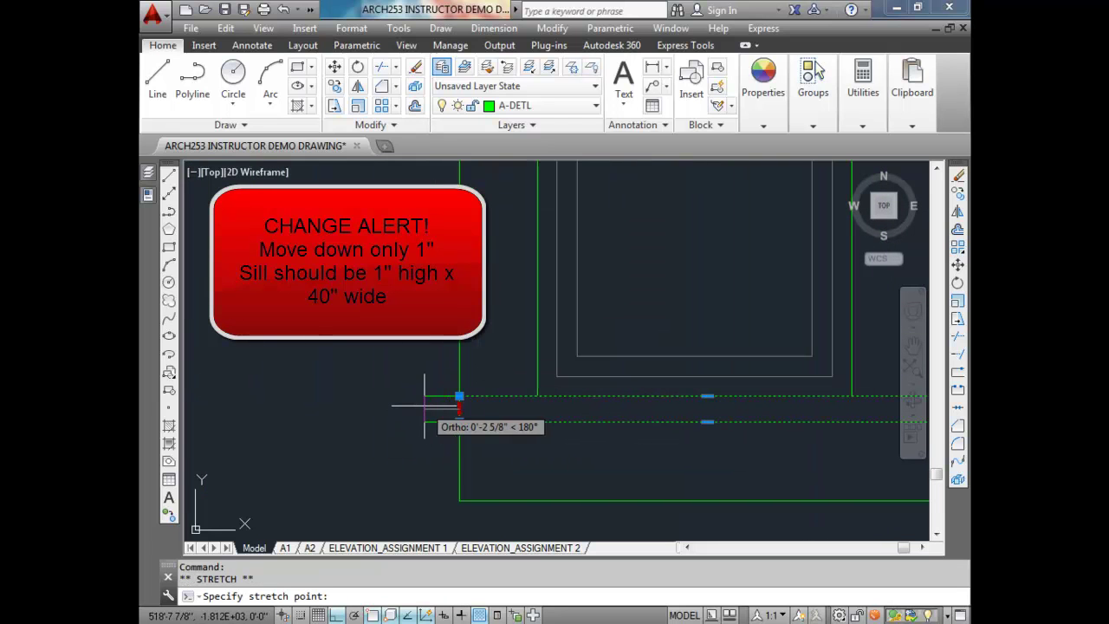
text(2)
key(Return)
key(Escape)
scroll(425, 405, down, 5)
scroll(467, 411, up, 3)
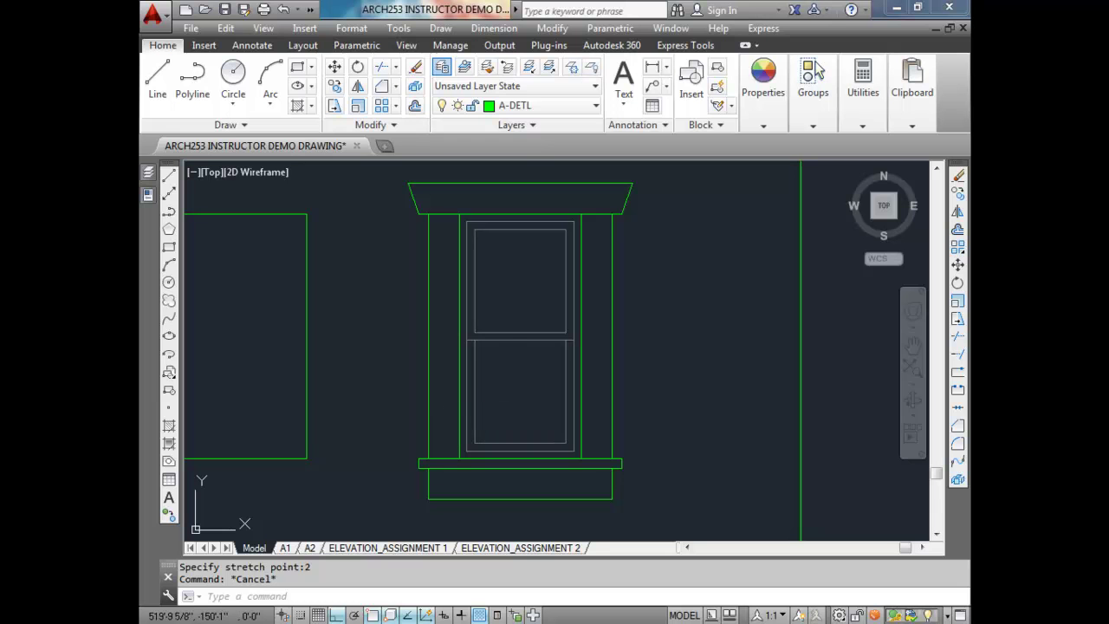
Step: Save the drawing with Ctrl+S
key(ctrl+s)
scroll(487, 398, down, 4)
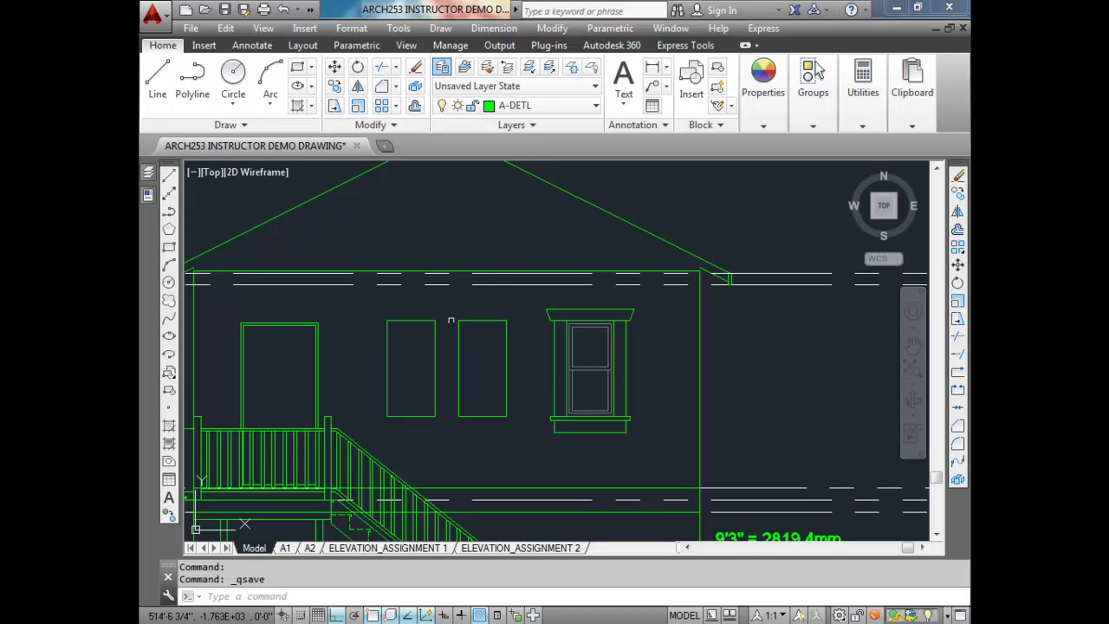
scroll(570, 357, up, 2)
Step: Copy the finished window with its casings and sill to the left opening
click(540, 319)
click(593, 333)
click(683, 484)
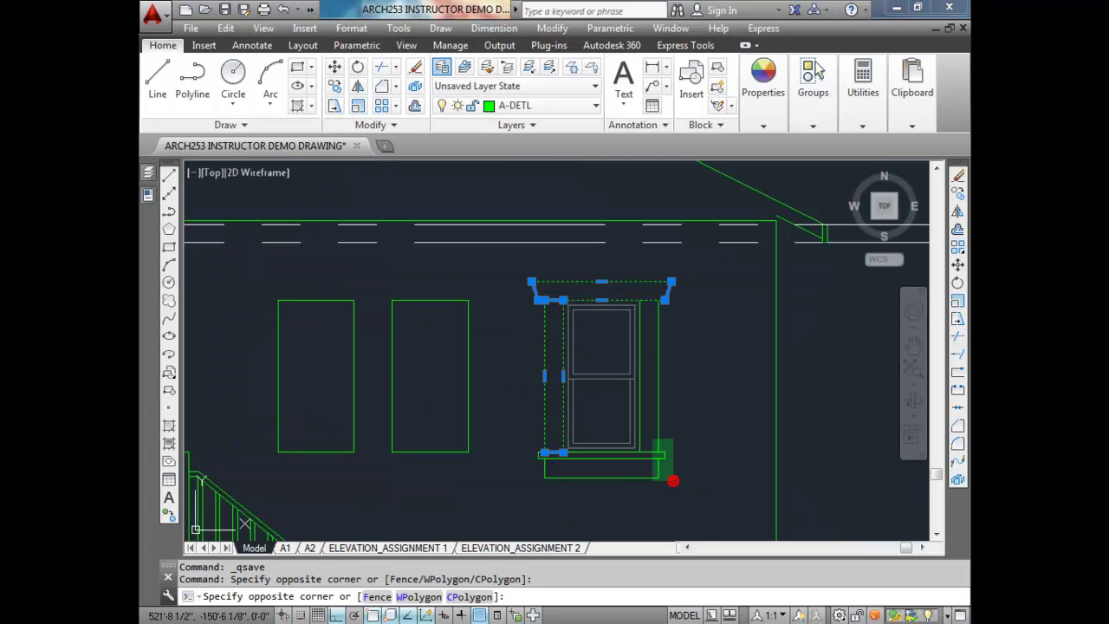
click(649, 441)
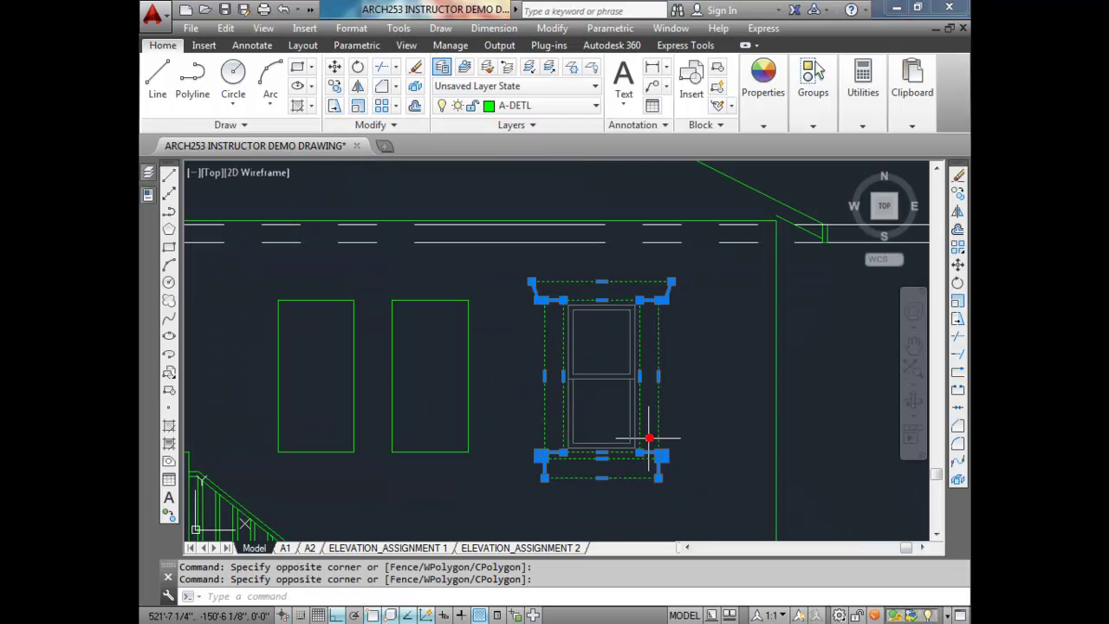
click(334, 86)
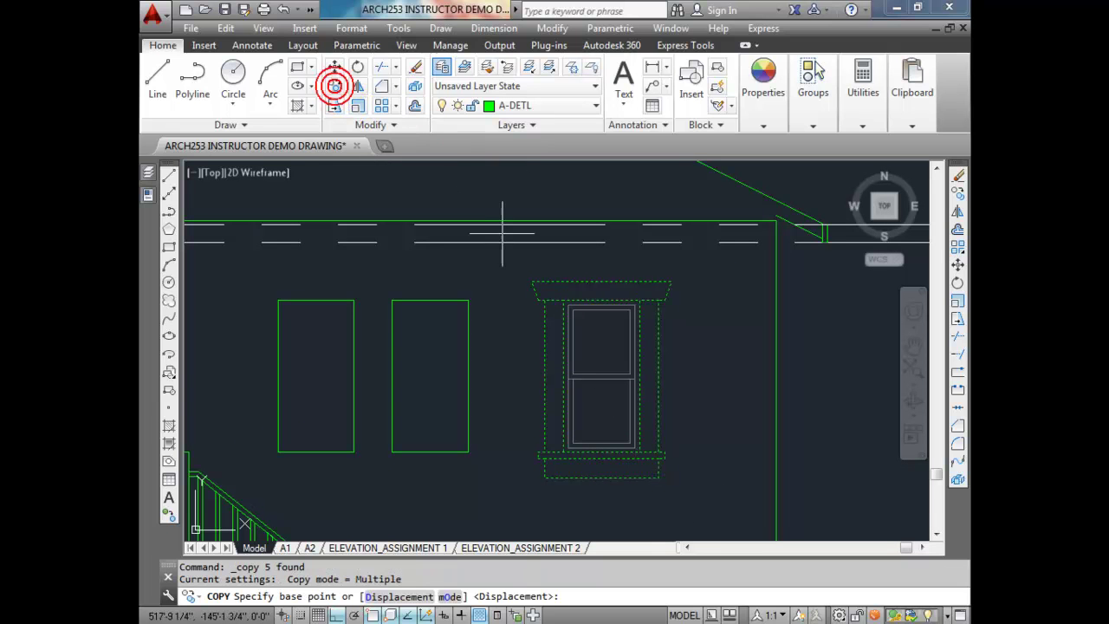
click(563, 299)
click(277, 298)
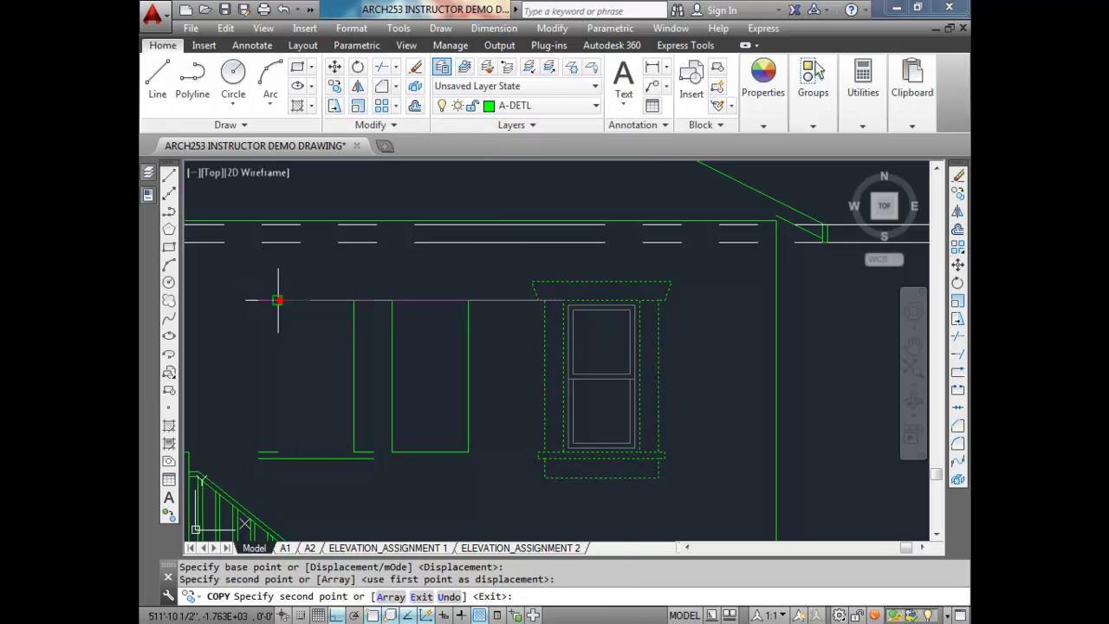
key(Escape)
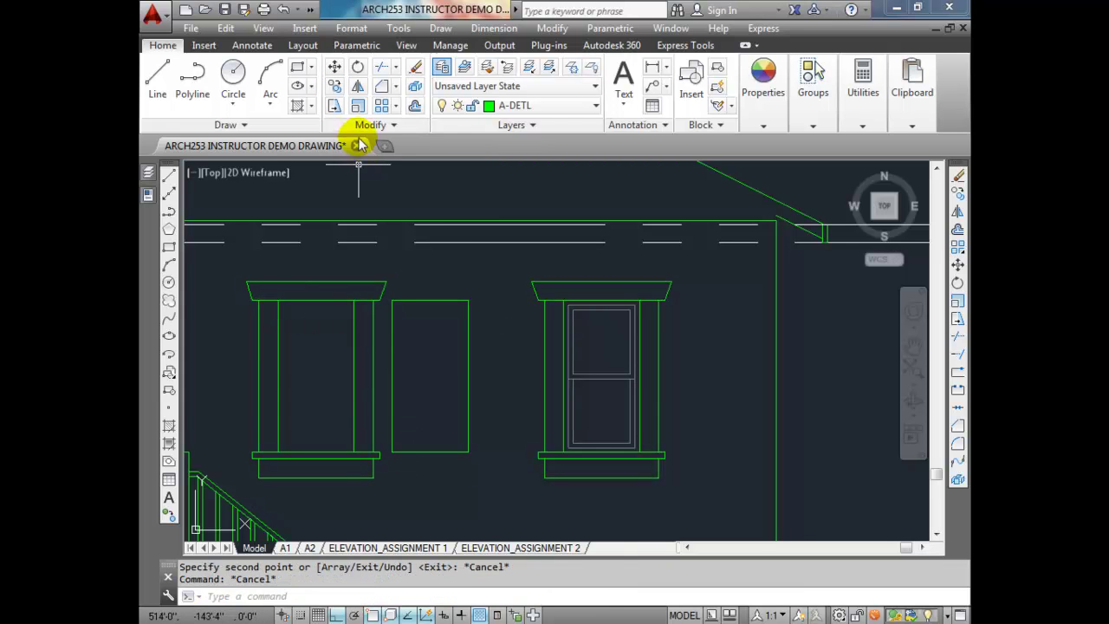
Step: Move the copy's two vertical trim lines to the new window's right side
click(376, 424)
click(350, 412)
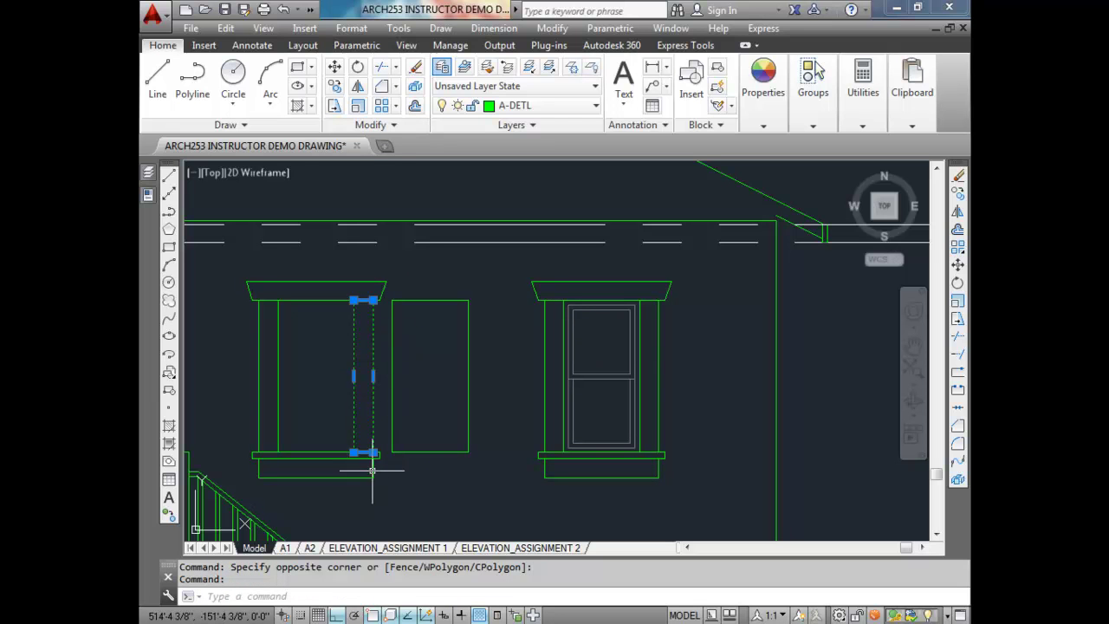
click(335, 67)
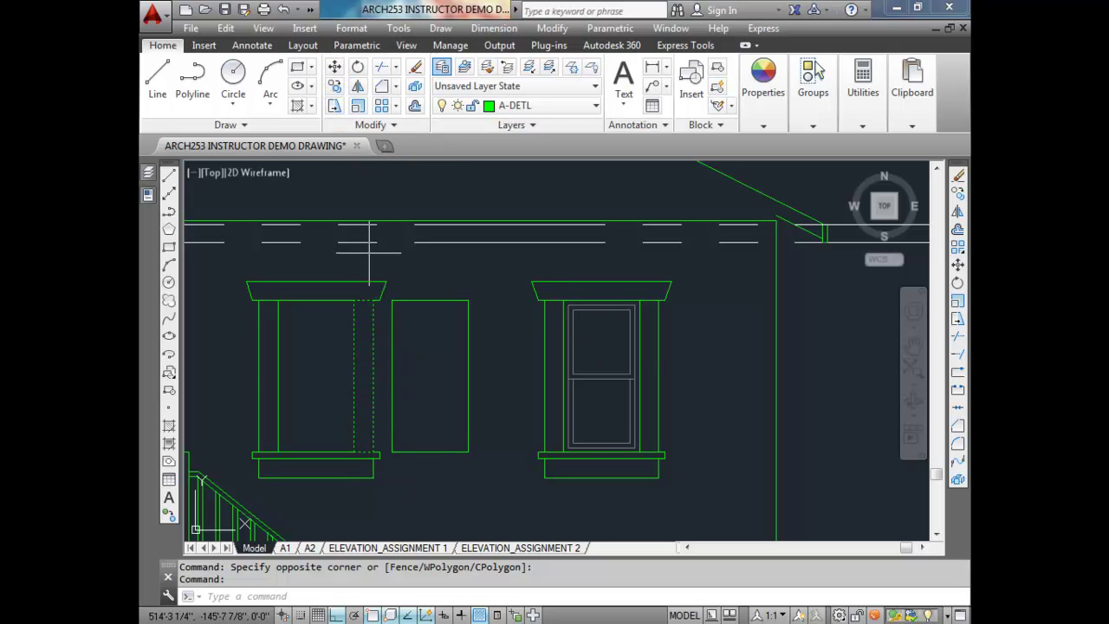
click(354, 299)
click(467, 300)
key(Escape)
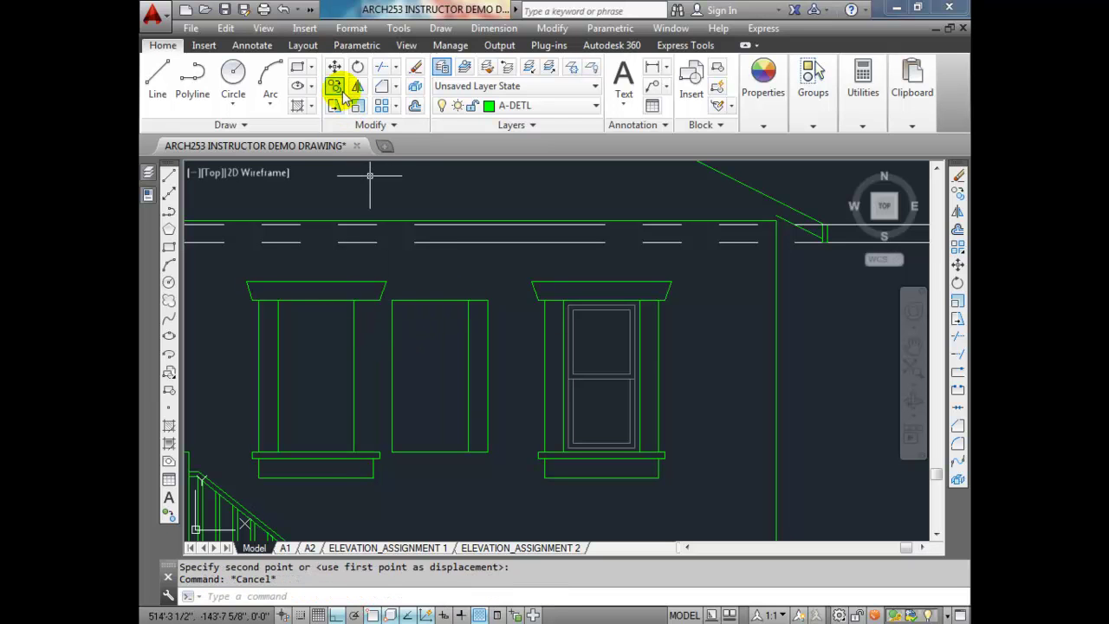
click(335, 106)
Step: Stretch the head casing's right end over the new right trim
click(387, 306)
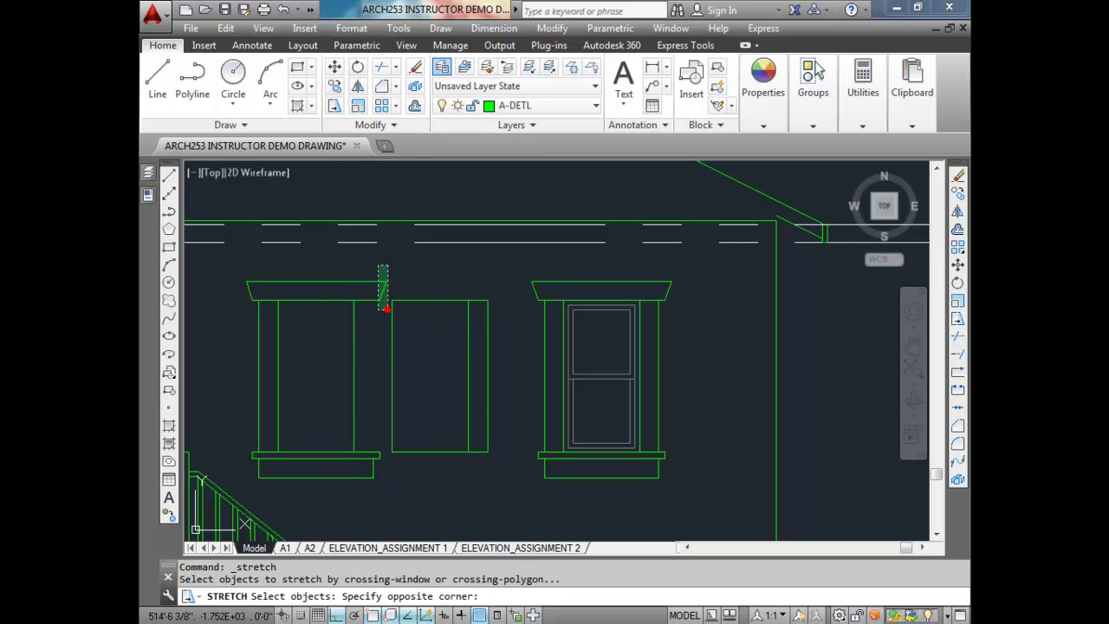
click(376, 255)
key(Return)
scroll(377, 294, up, 4)
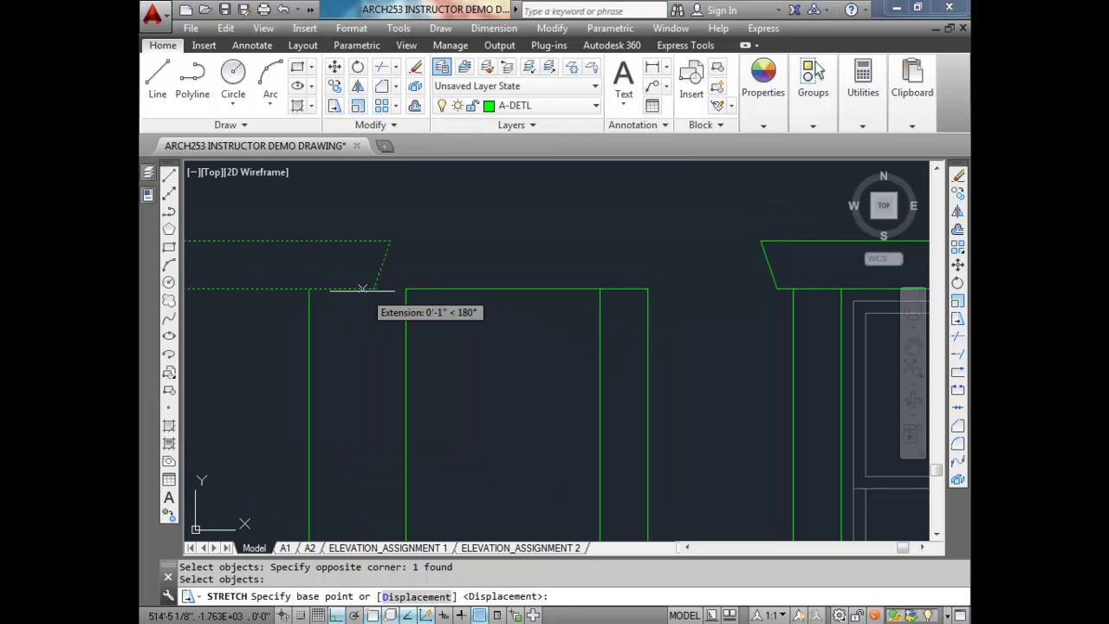
click(372, 288)
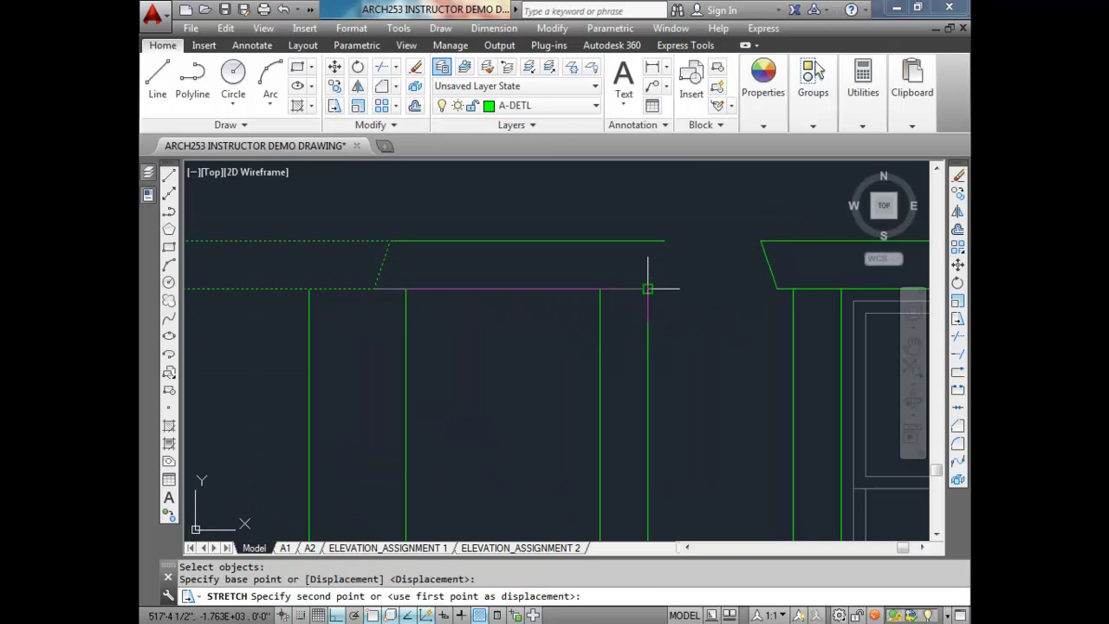
click(649, 289)
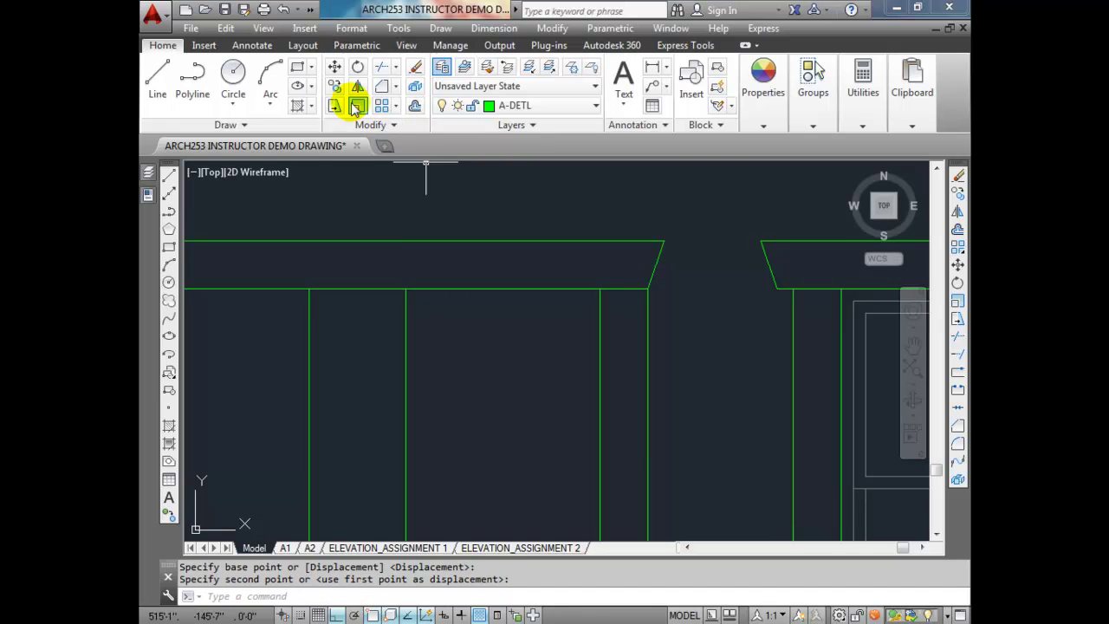
Step: Push the head casing's top and lower right corners 2 inches further right
click(659, 258)
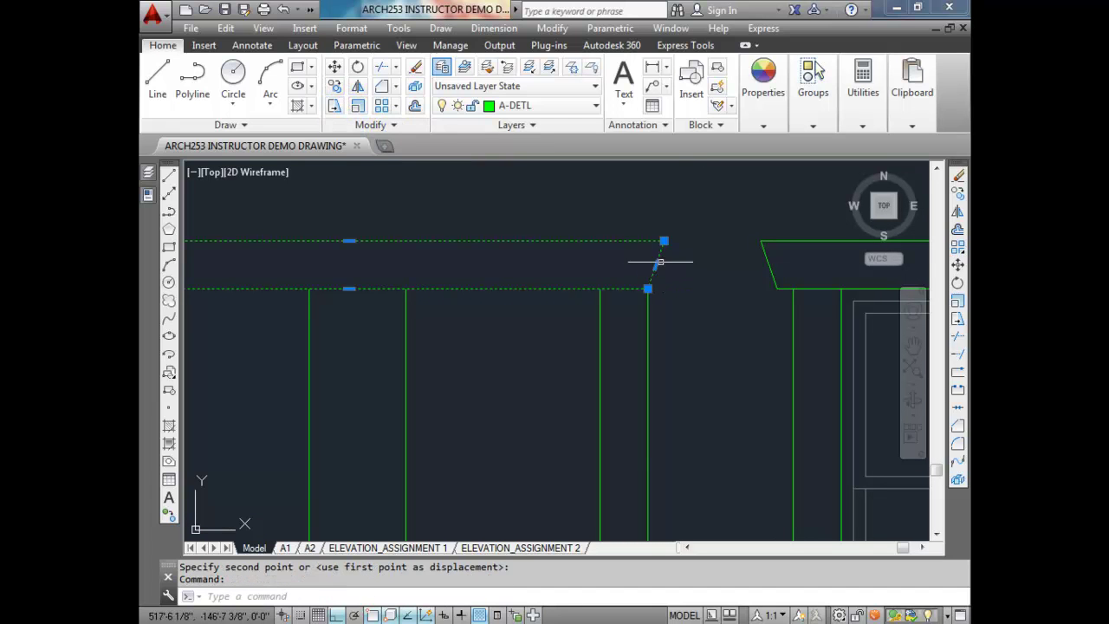
click(664, 240)
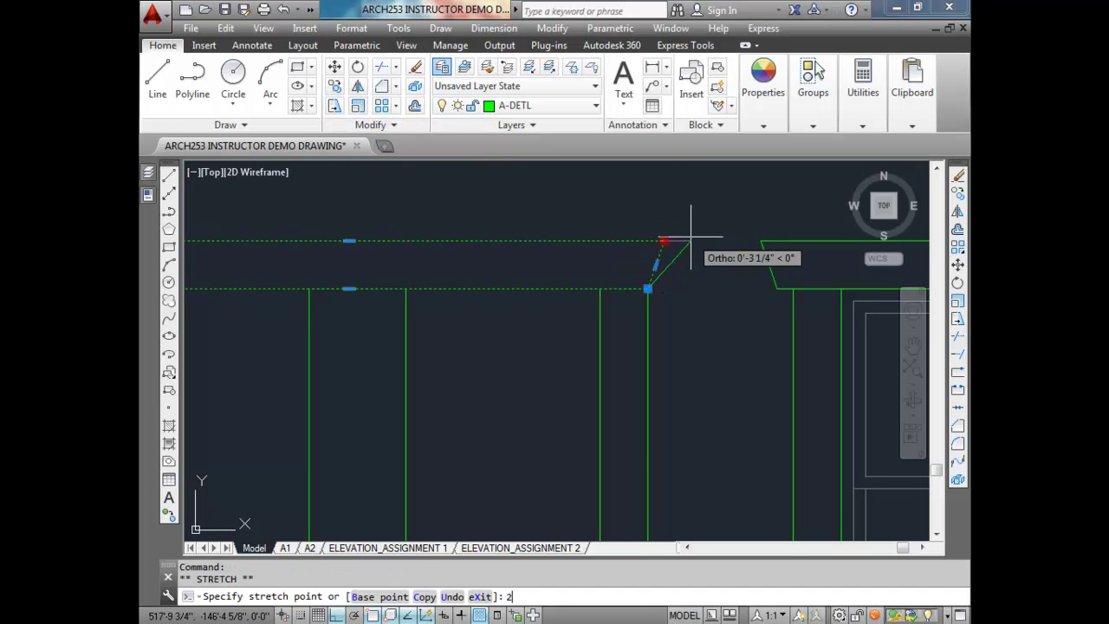
text(2)
key(Return)
click(648, 287)
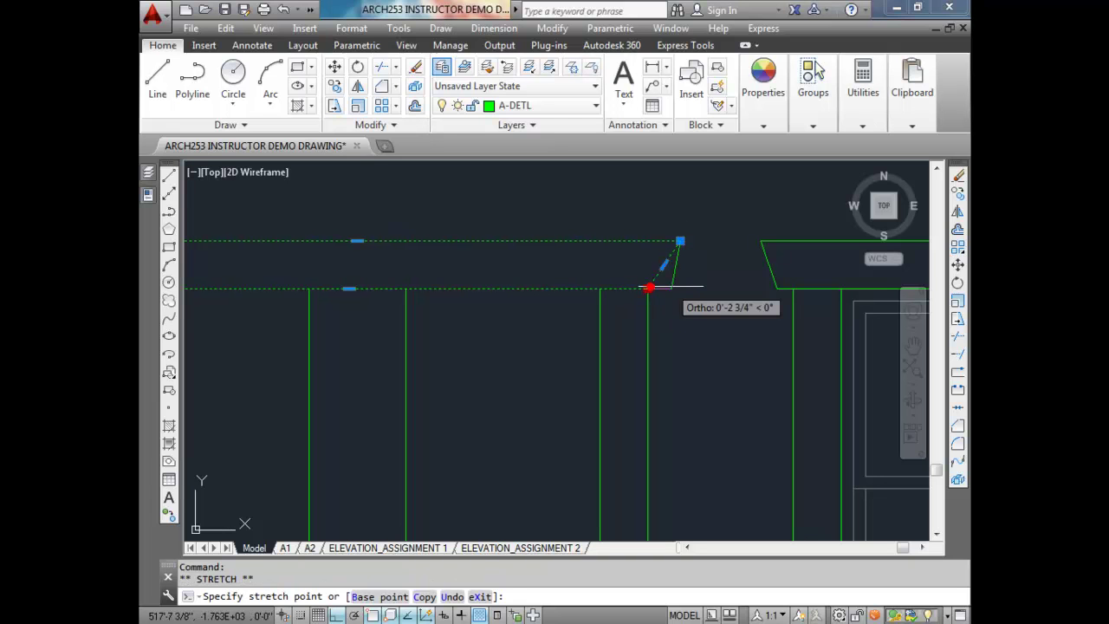
text(2)
key(Return)
scroll(654, 288, down, 2)
middle_drag(609, 390, 580, 265)
key(Escape)
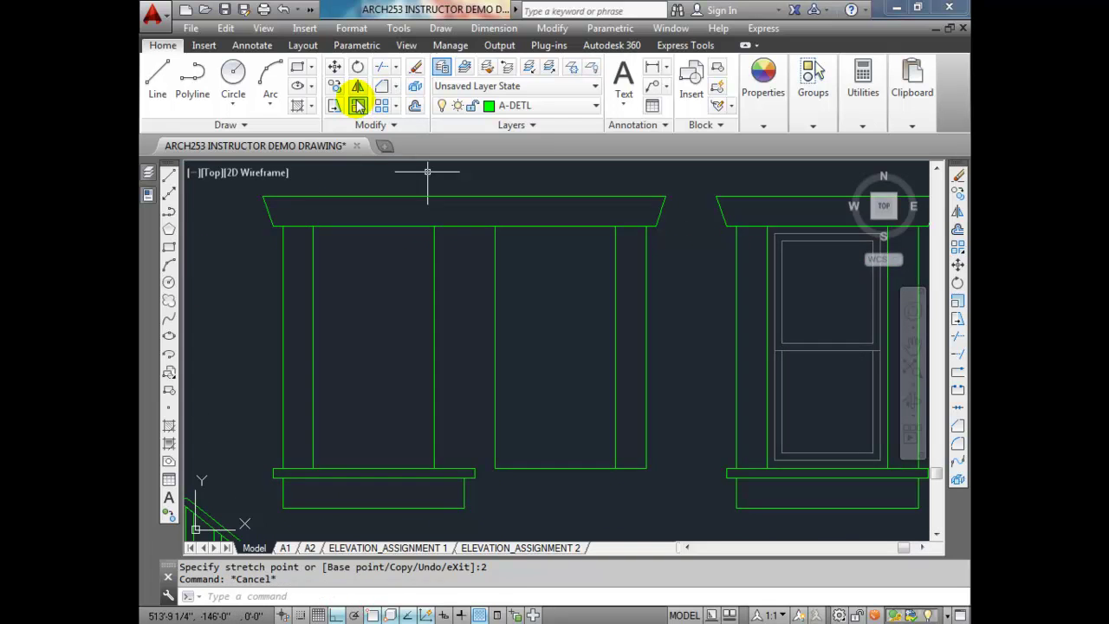
Step: Stretch both sill pieces' right ends to sit under the new right trim
click(333, 104)
click(485, 517)
click(449, 456)
key(Return)
click(433, 468)
click(615, 469)
key(Escape)
scroll(580, 377, down, 5)
scroll(540, 372, up, 3)
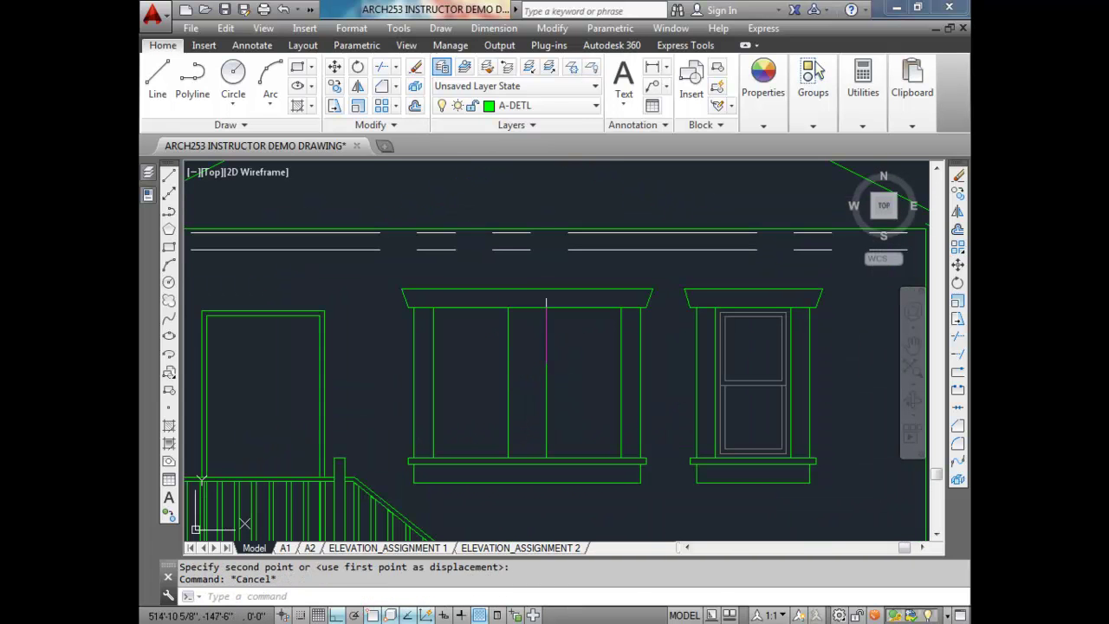
Step: Try selecting the single window's sashes and outer frame, then clear the selection
scroll(528, 327, up, 2)
scroll(527, 329, down, 2)
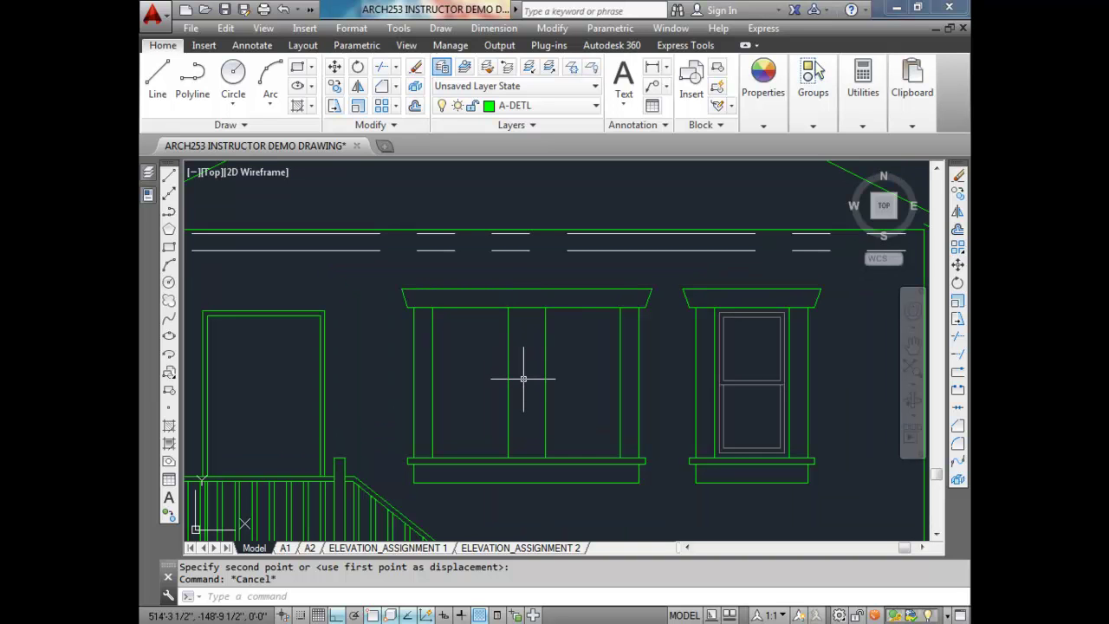
scroll(529, 370, down, 2)
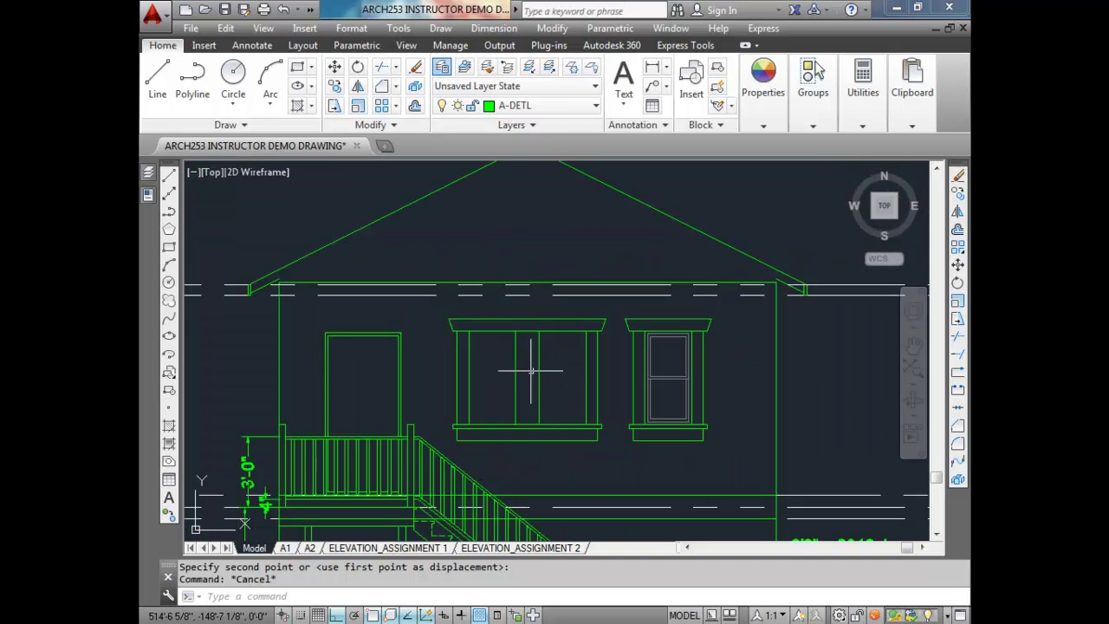
scroll(549, 409, up, 2)
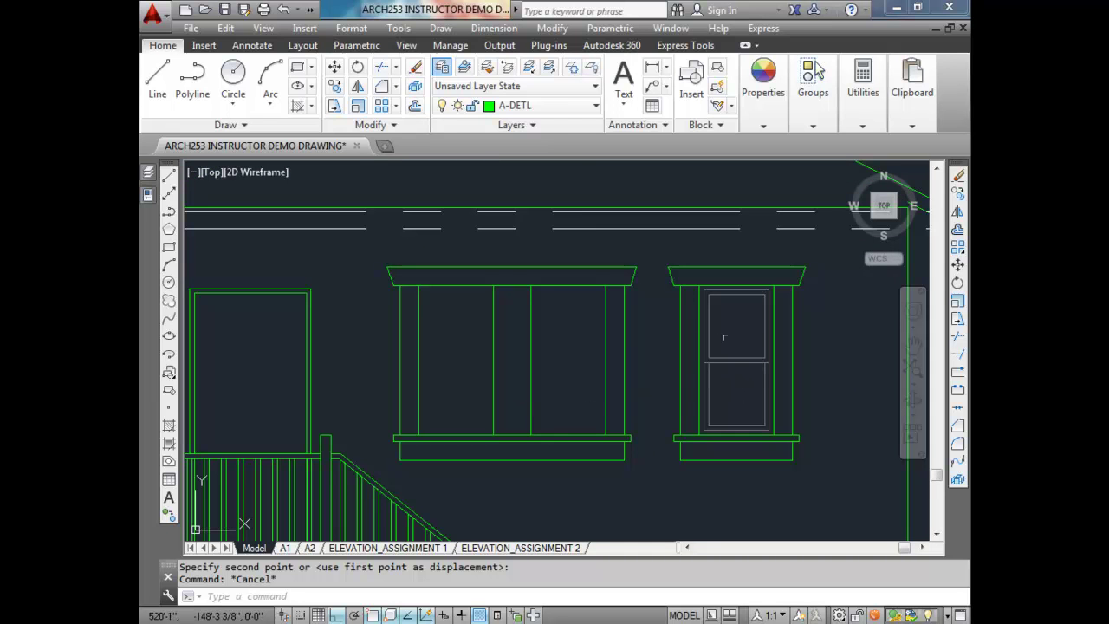
scroll(722, 317, up, 2)
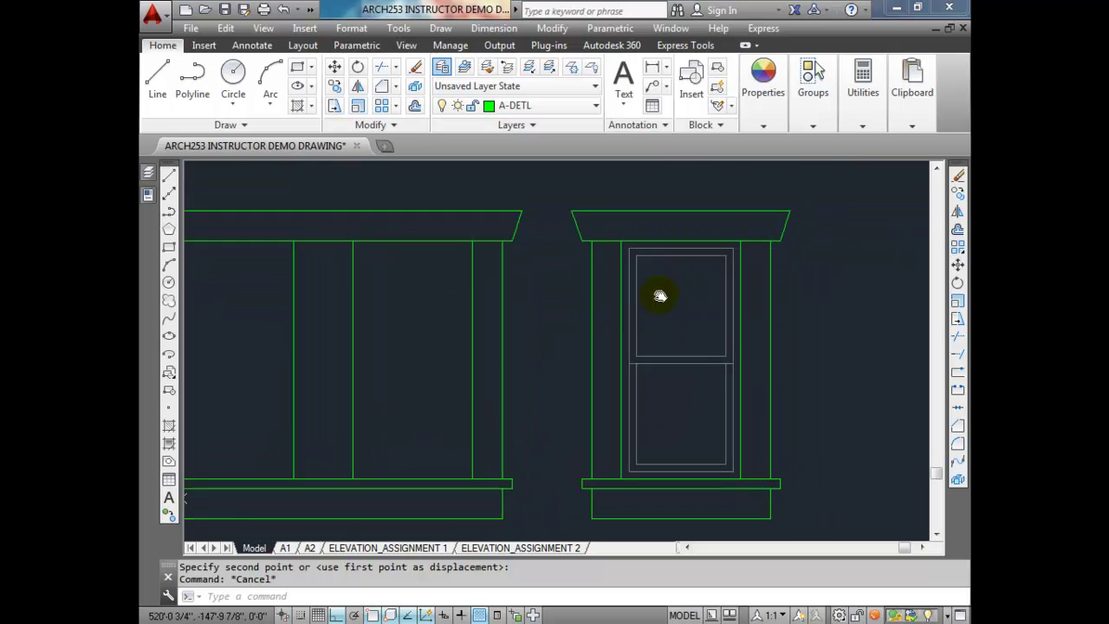
click(622, 243)
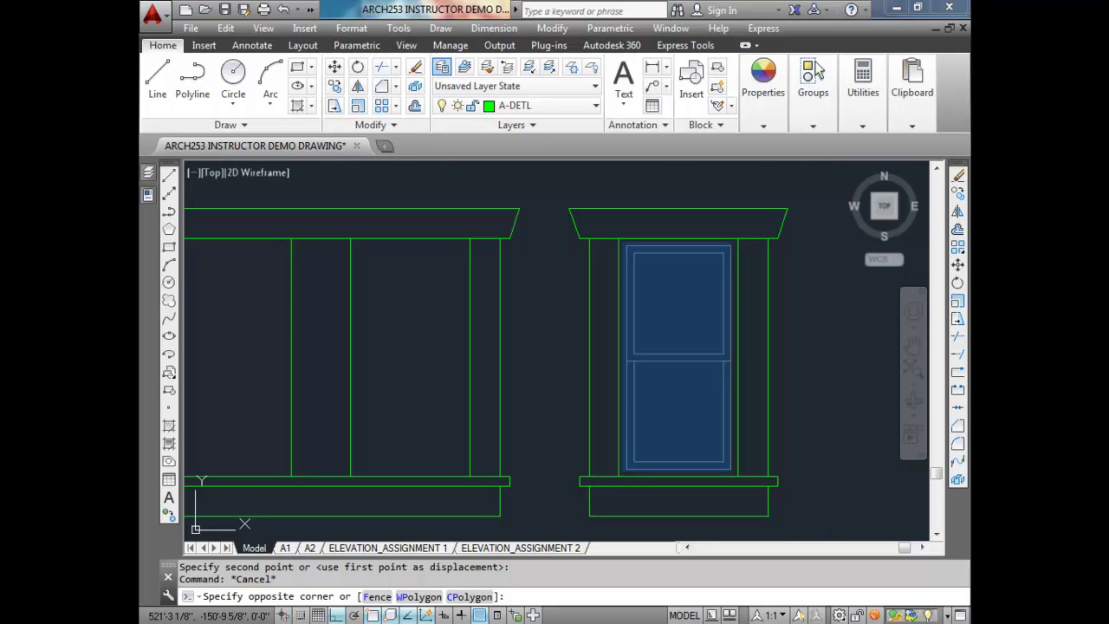
click(737, 473)
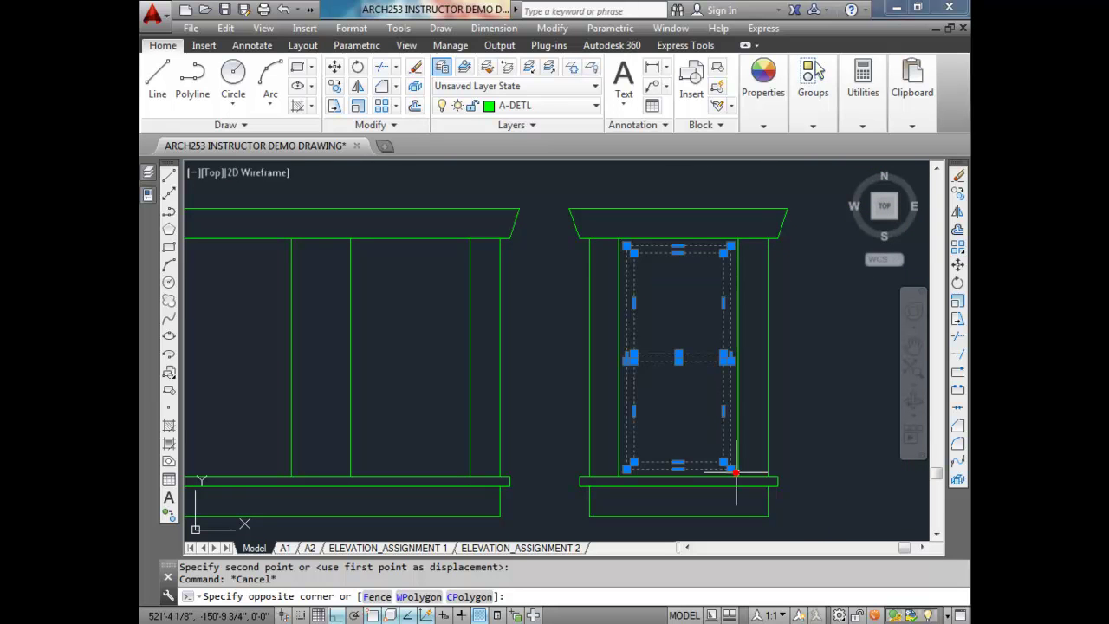
click(737, 357)
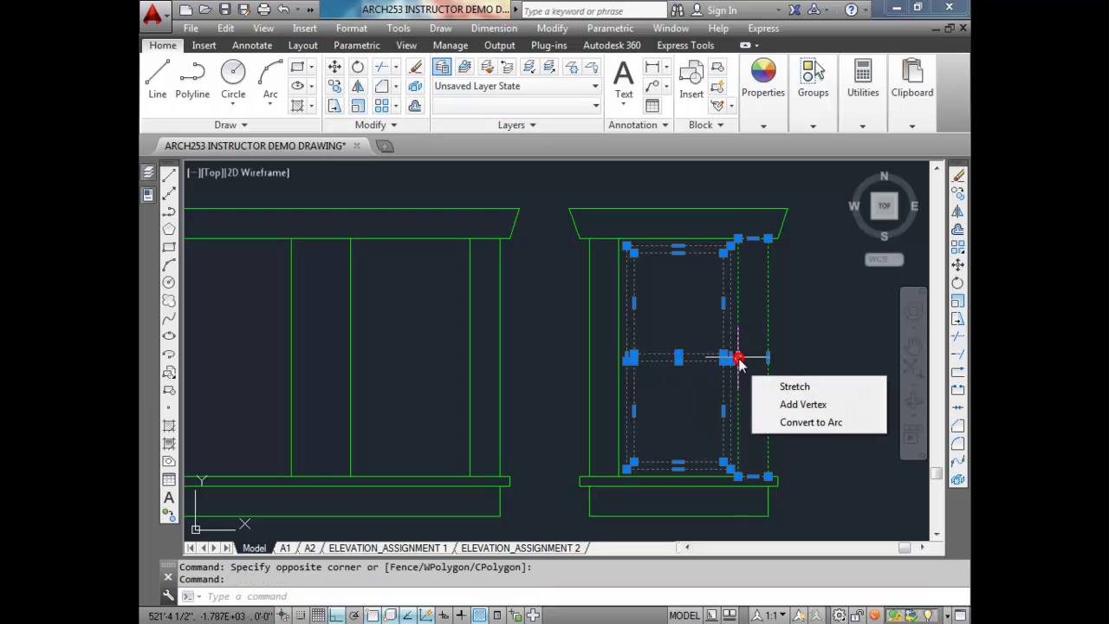
shift+click(739, 314)
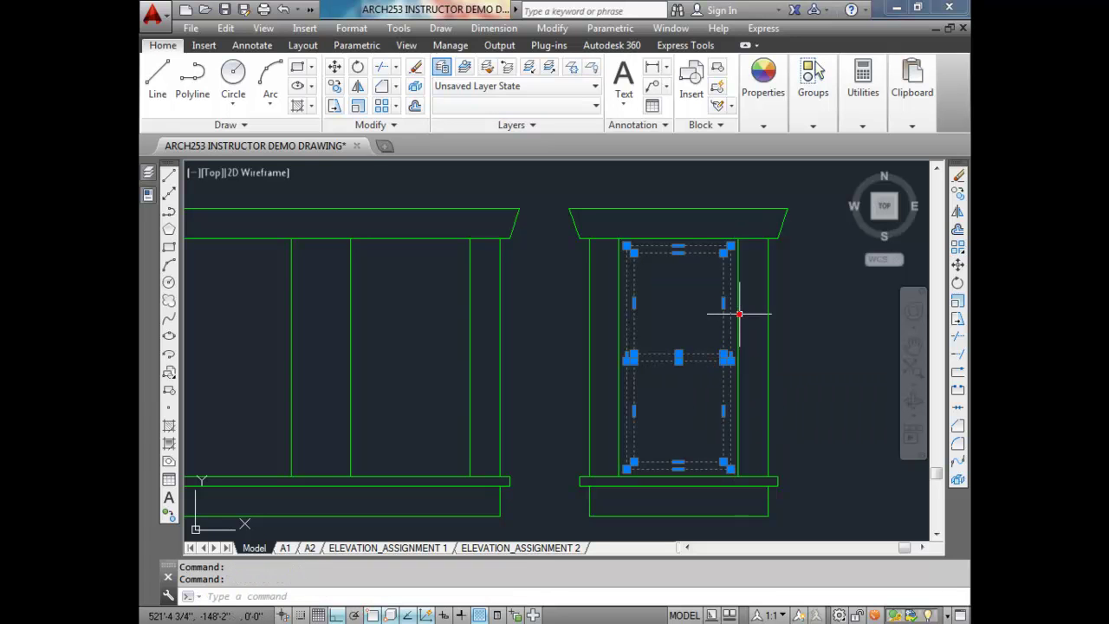
click(613, 229)
click(771, 507)
scroll(495, 247, down, 4)
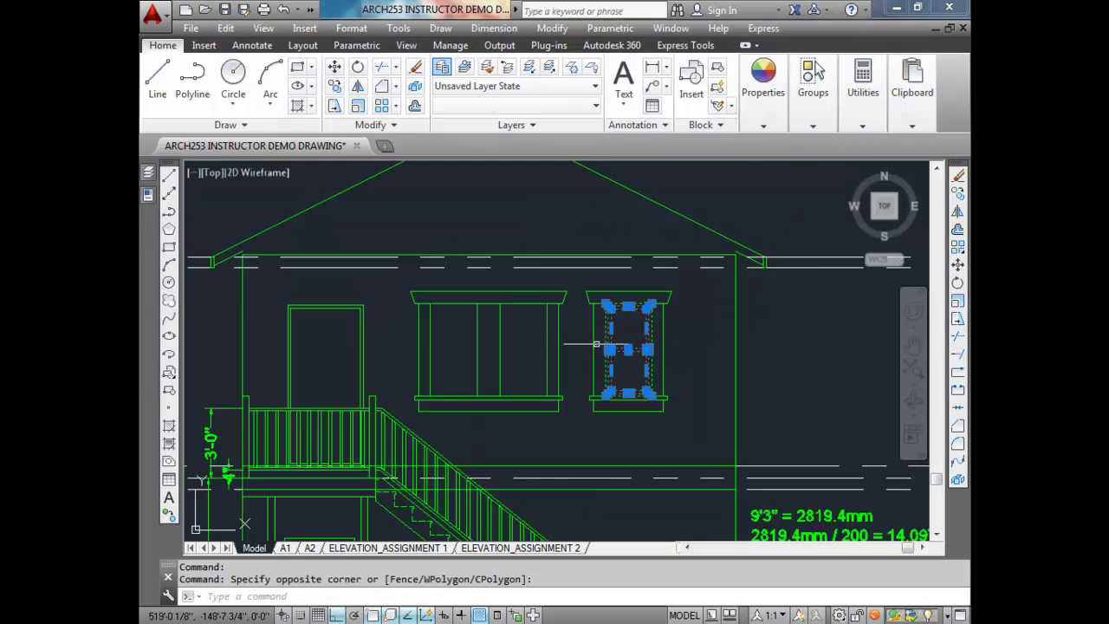
scroll(520, 260, up, 2)
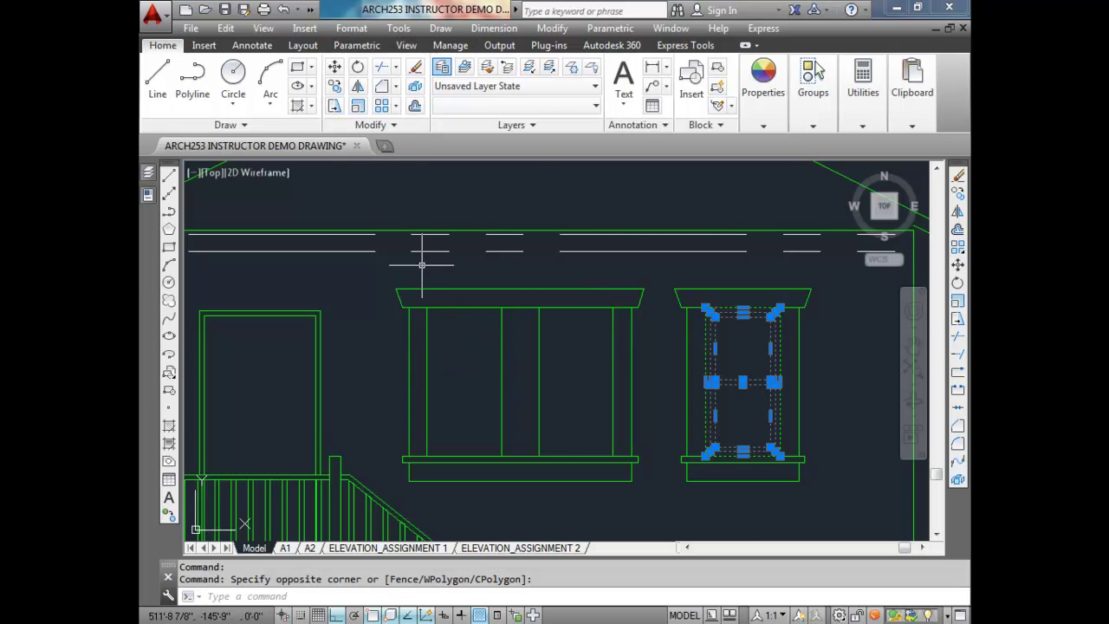
key(Escape)
key(Escape)
scroll(736, 295, up, 2)
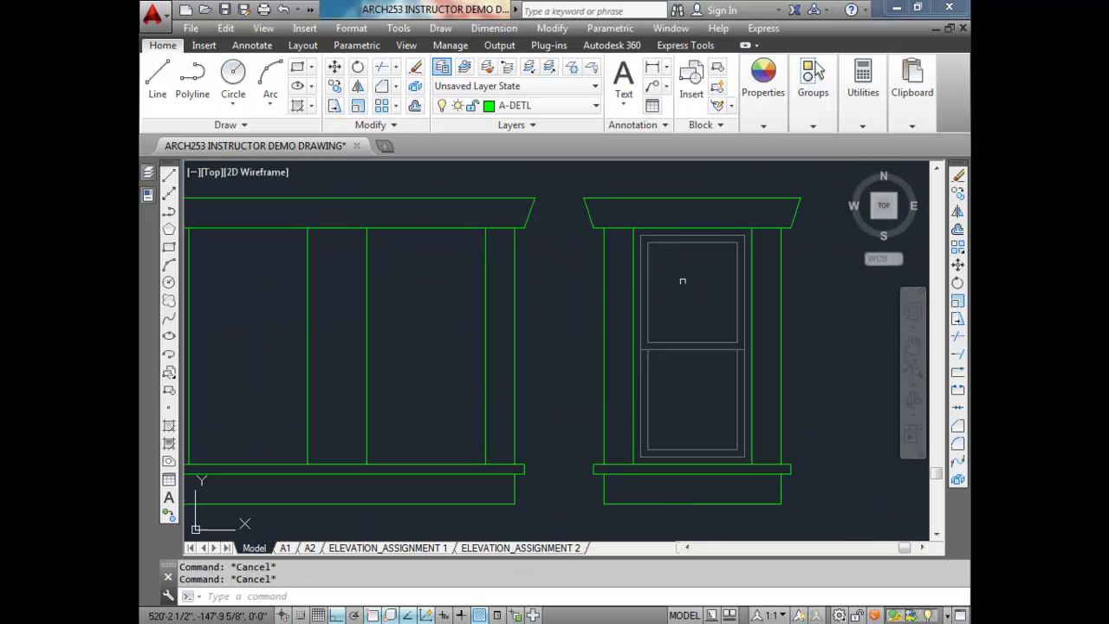
Step: Copy the single window's sash set into the wide window using its top-left corner as base
click(638, 229)
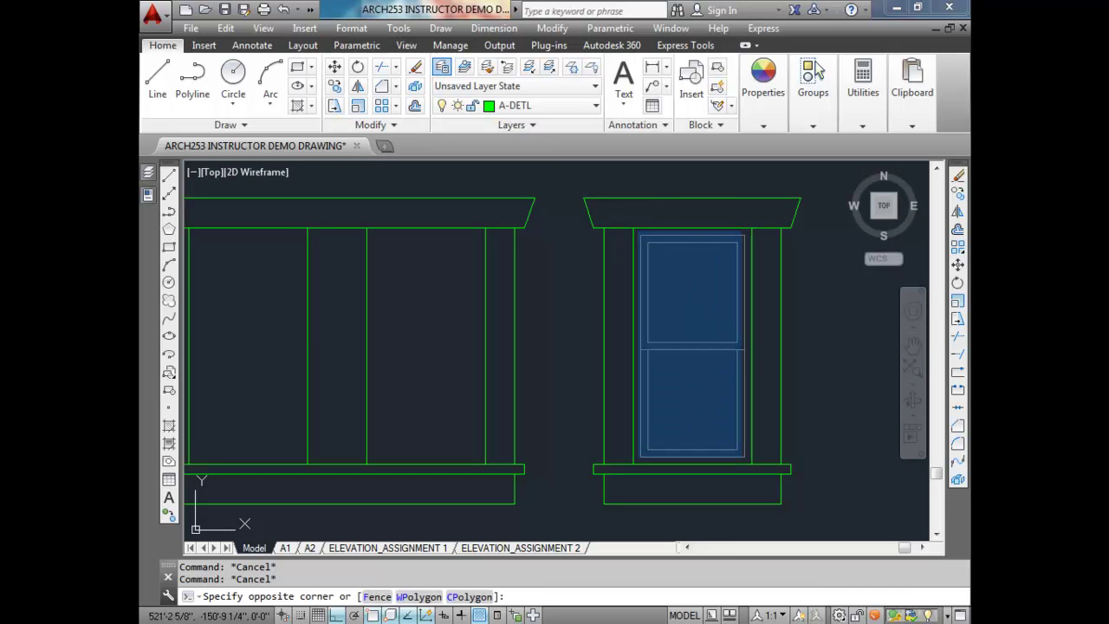
click(746, 460)
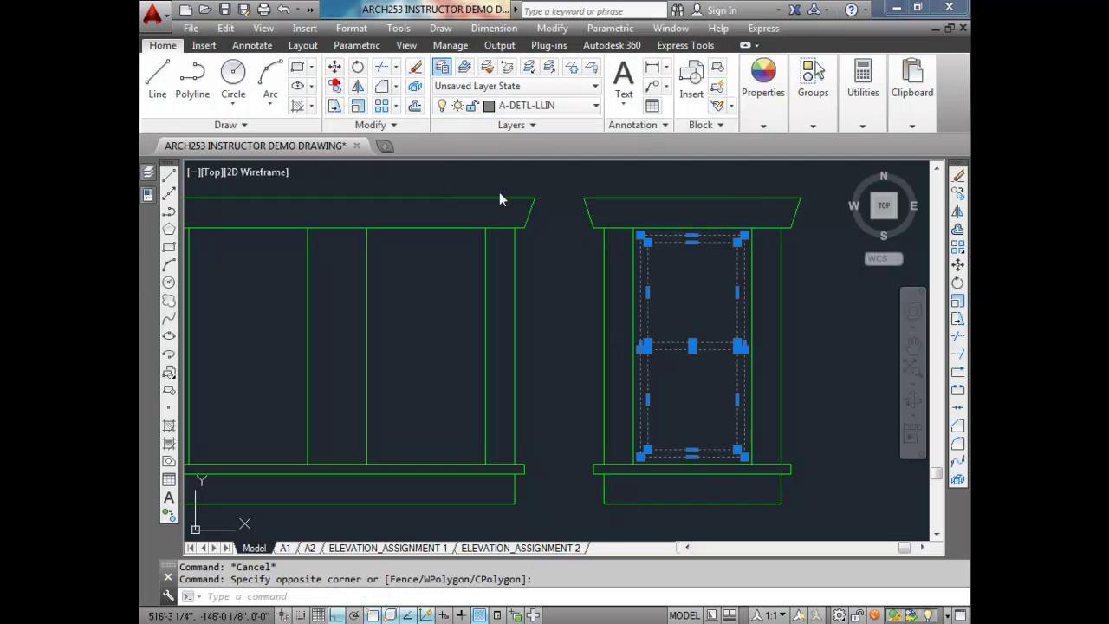
click(333, 86)
click(639, 234)
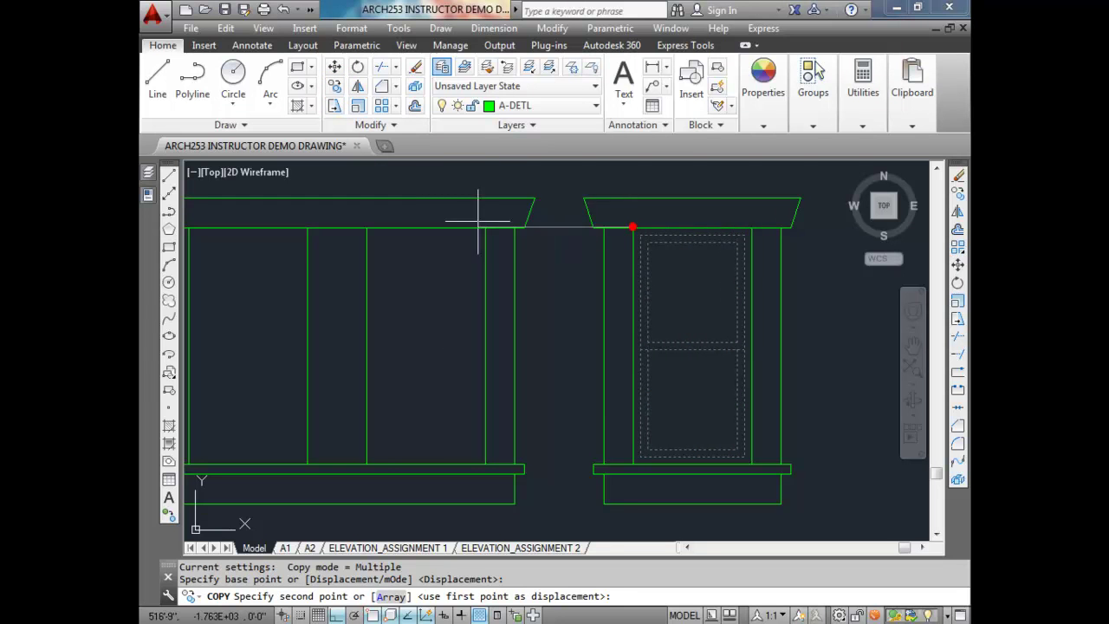
click(367, 228)
scroll(370, 235, up, 3)
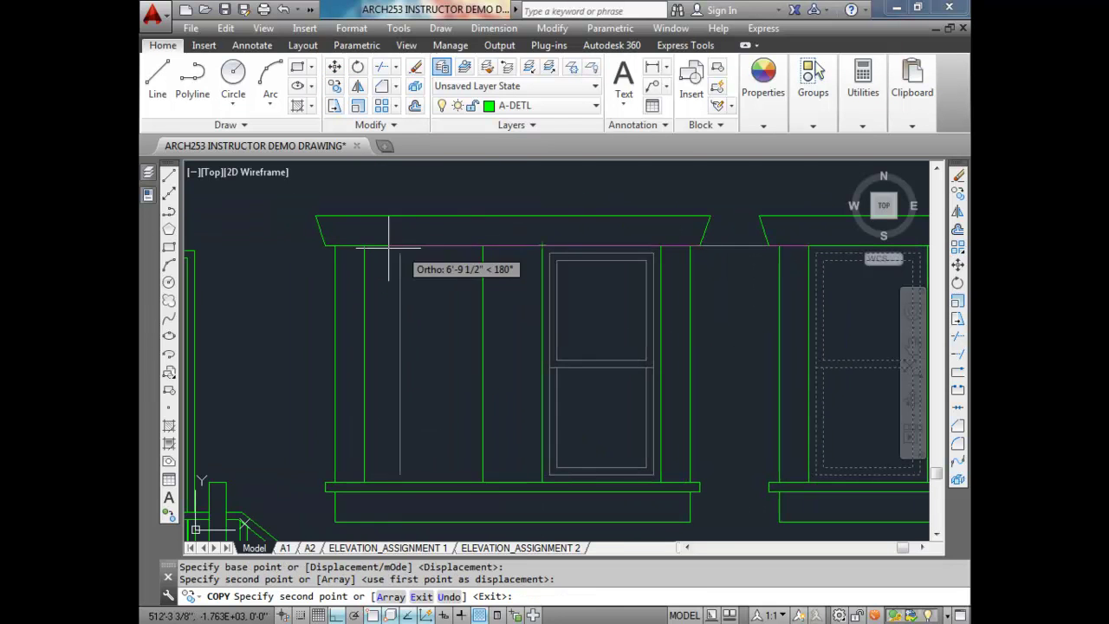
key(Escape)
scroll(429, 296, down, 2)
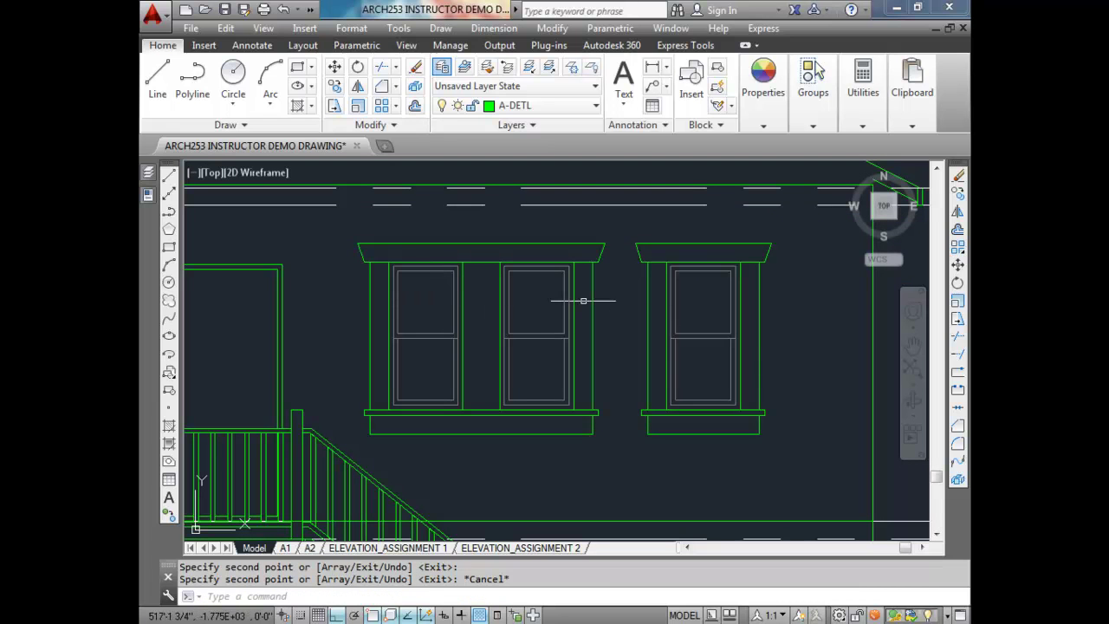
scroll(705, 307, up, 5)
middle_drag(621, 318, 575, 300)
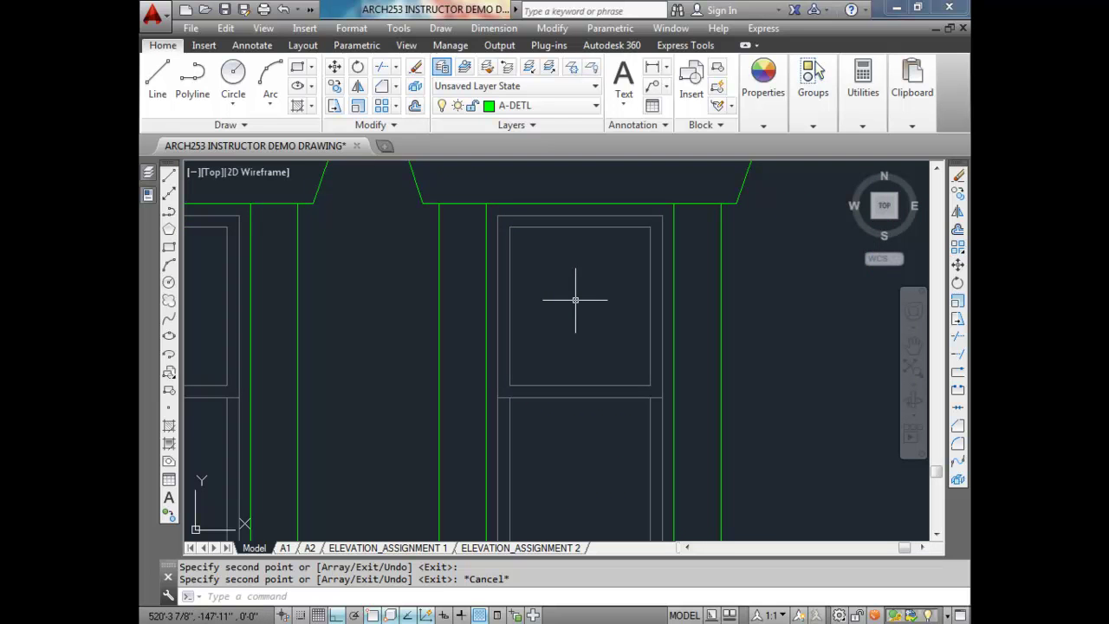
Step: On layer A-DETL-TLIN, draw horizontal and vertical centre guide lines across the right window's upper sash
click(596, 108)
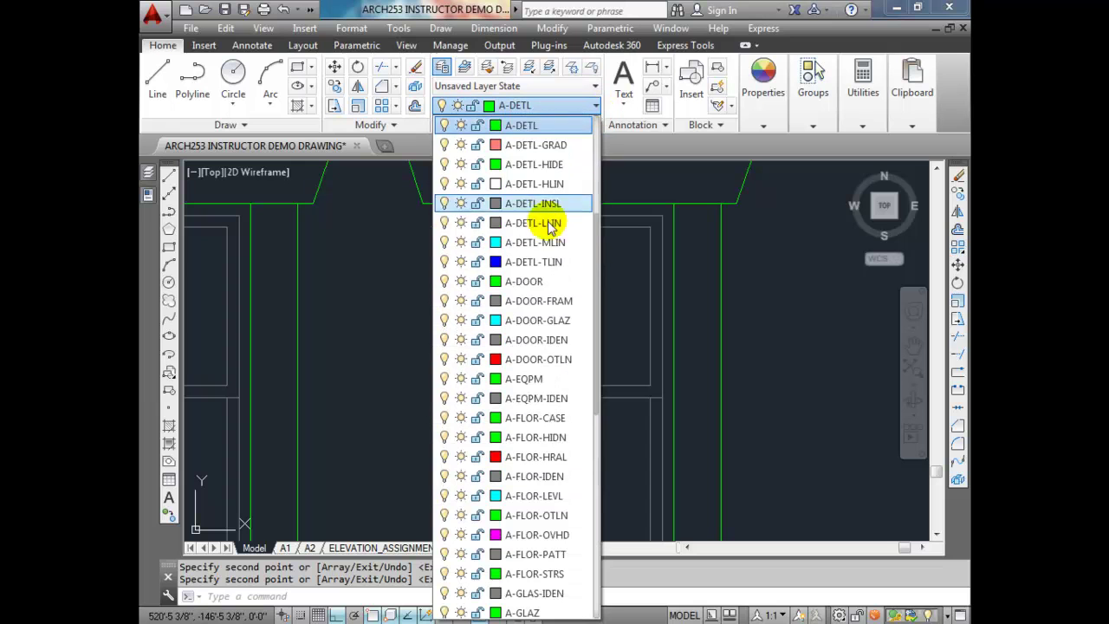
click(542, 262)
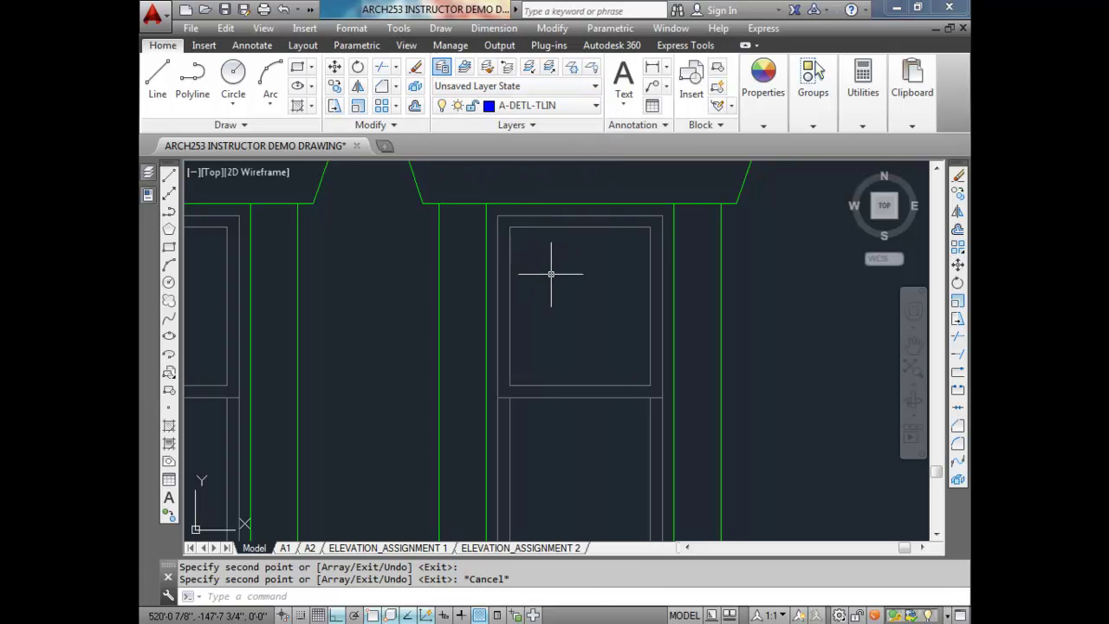
key(Return)
click(509, 306)
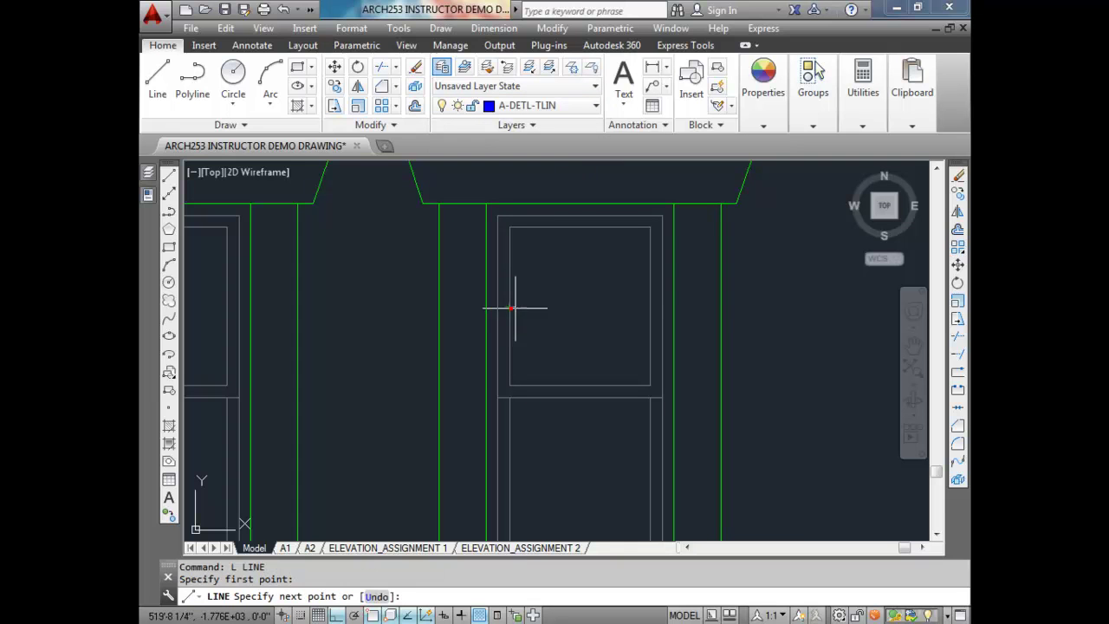
click(650, 306)
key(Return)
key(Return)
click(580, 384)
click(580, 227)
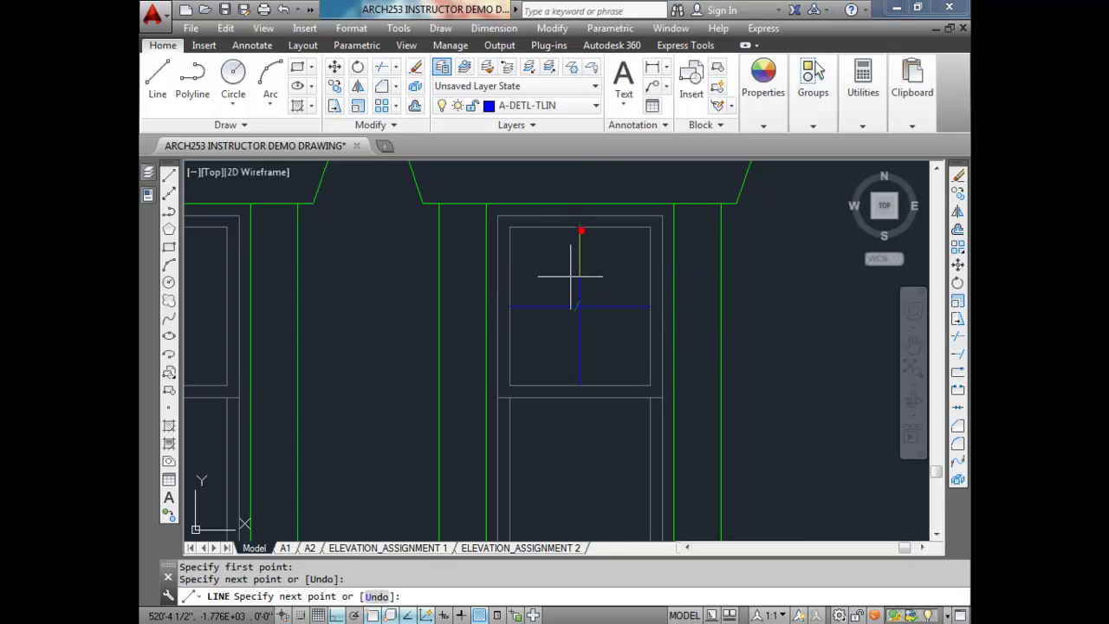
key(Escape)
Step: DIVIDE both guide lines into 3 equal parts, then erase the two guide lines
scroll(563, 290, down, 2)
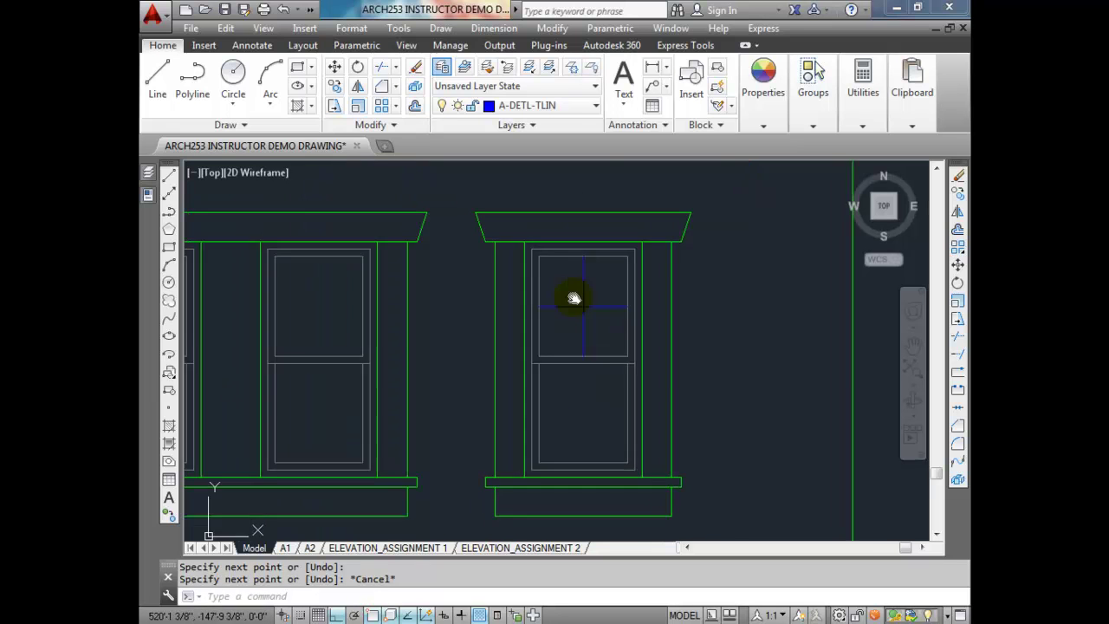
text(divid)
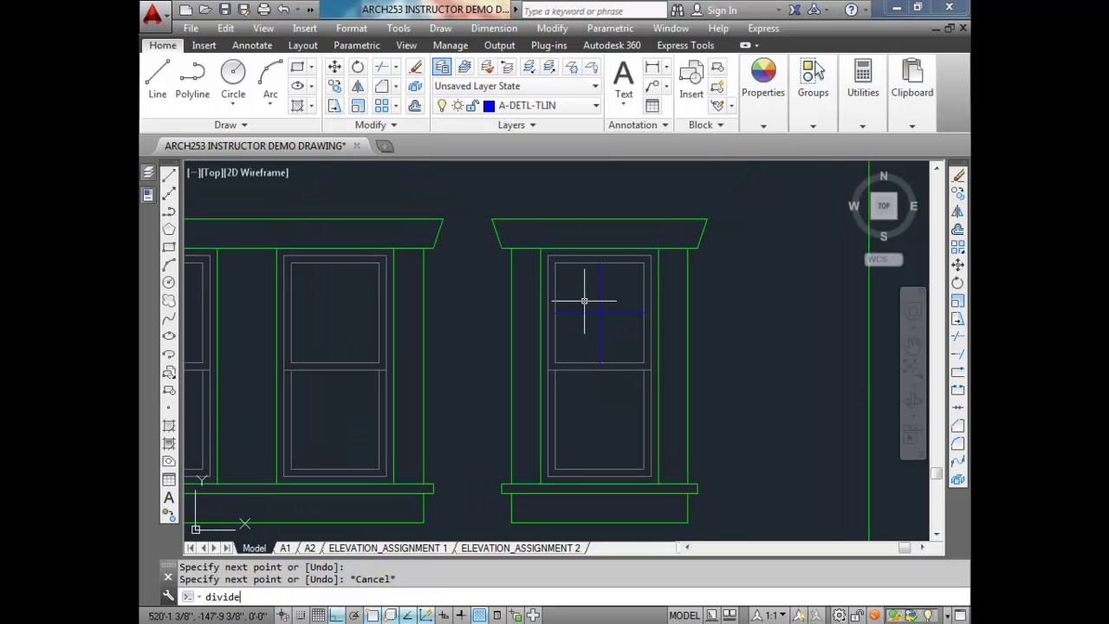
text(e)
key(Return)
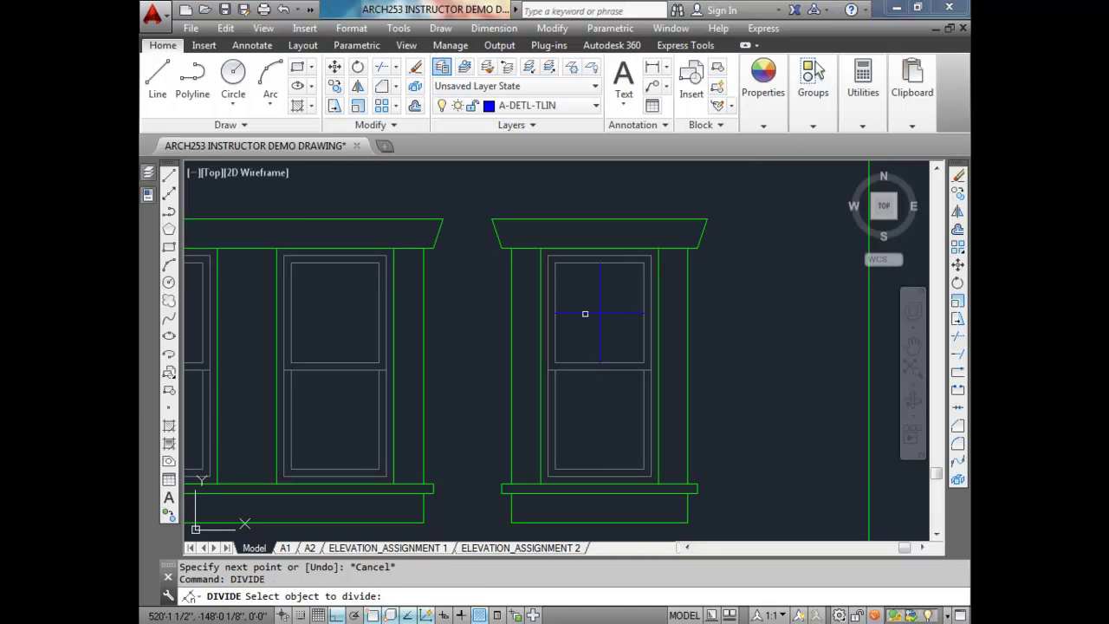
click(585, 314)
text(3)
key(Return)
key(Return)
click(601, 282)
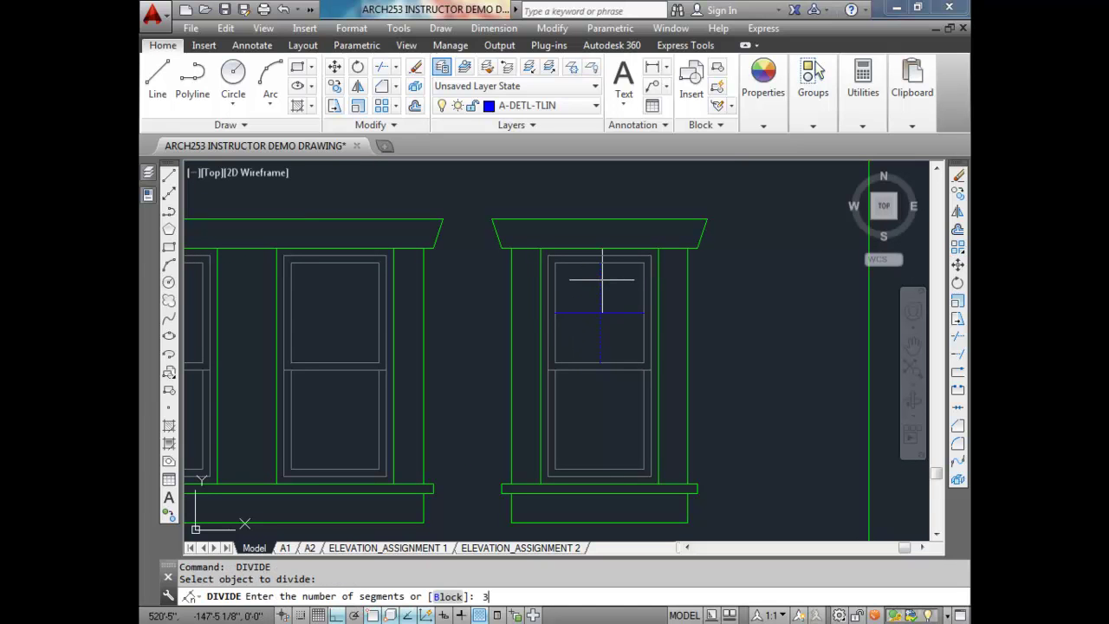
text(3)
key(Return)
scroll(608, 314, up, 4)
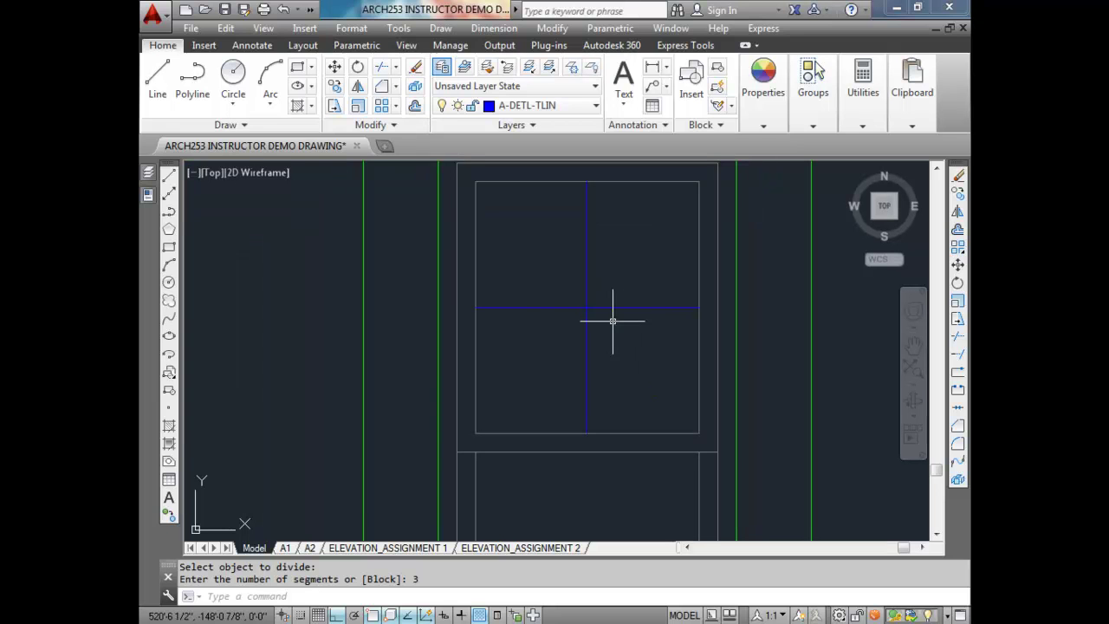
click(587, 309)
click(596, 308)
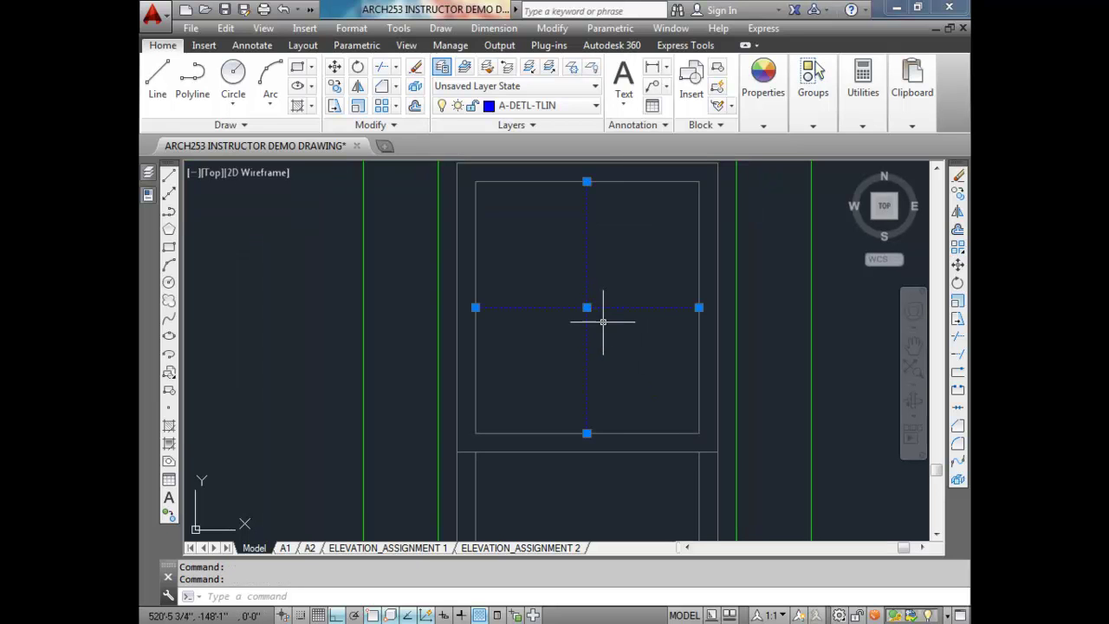
key(Delete)
Step: Draw two vertical muntin lines from the third points up to the sash top
mouse_move(594, 324)
middle_down()
mouse_move(533, 305)
mouse_move(527, 328)
middle_up()
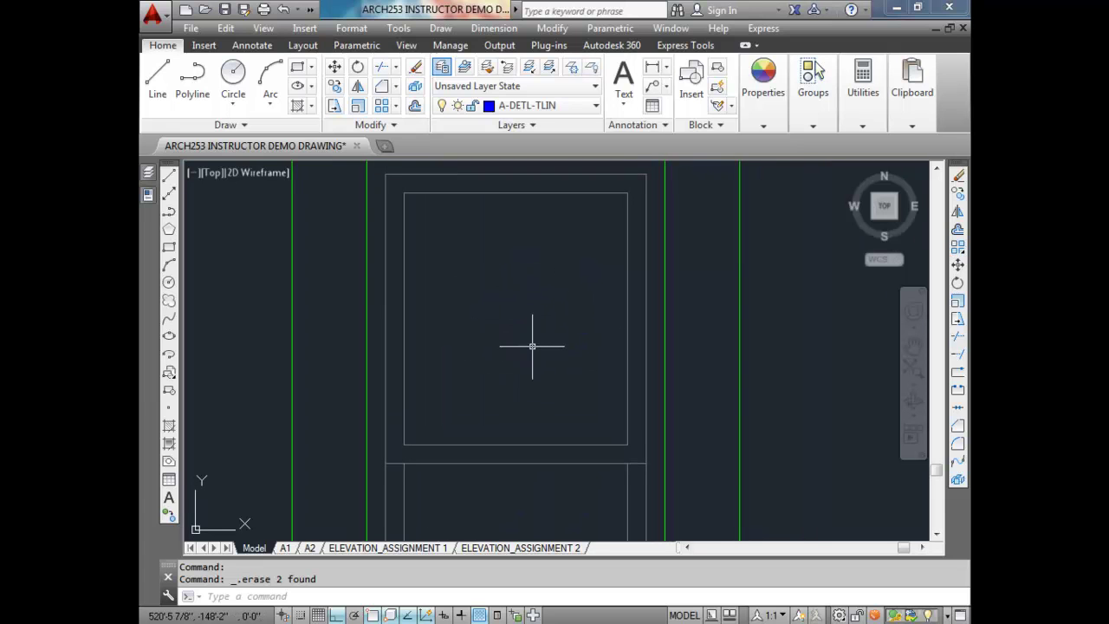
text(L)
key(Return)
click(477, 318)
click(478, 192)
key(Return)
key(Return)
click(551, 315)
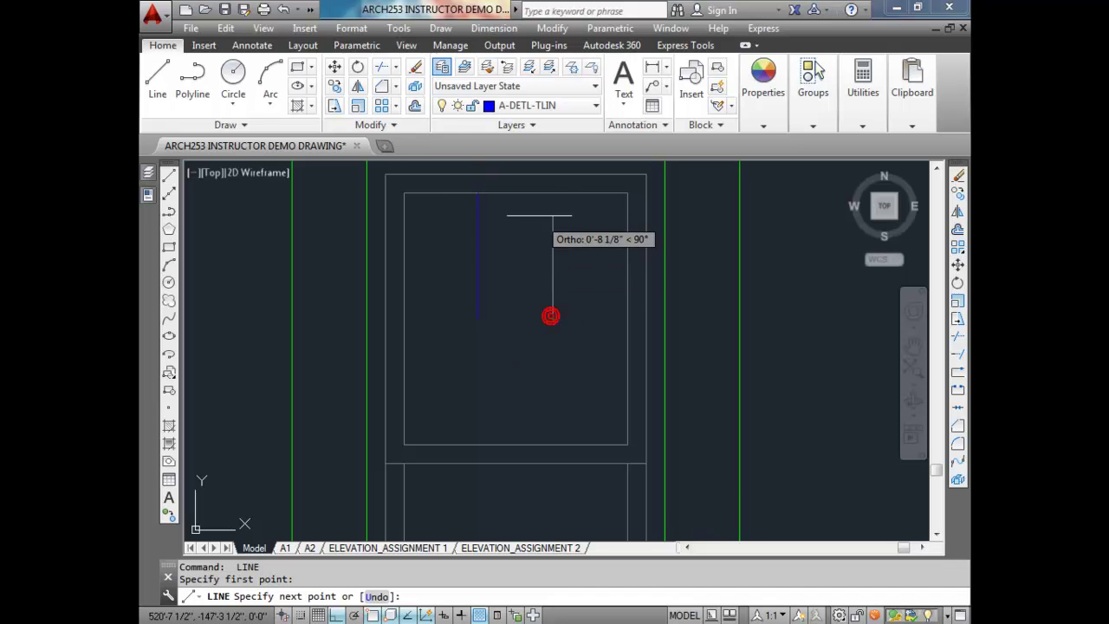
click(551, 192)
key(Return)
key(Return)
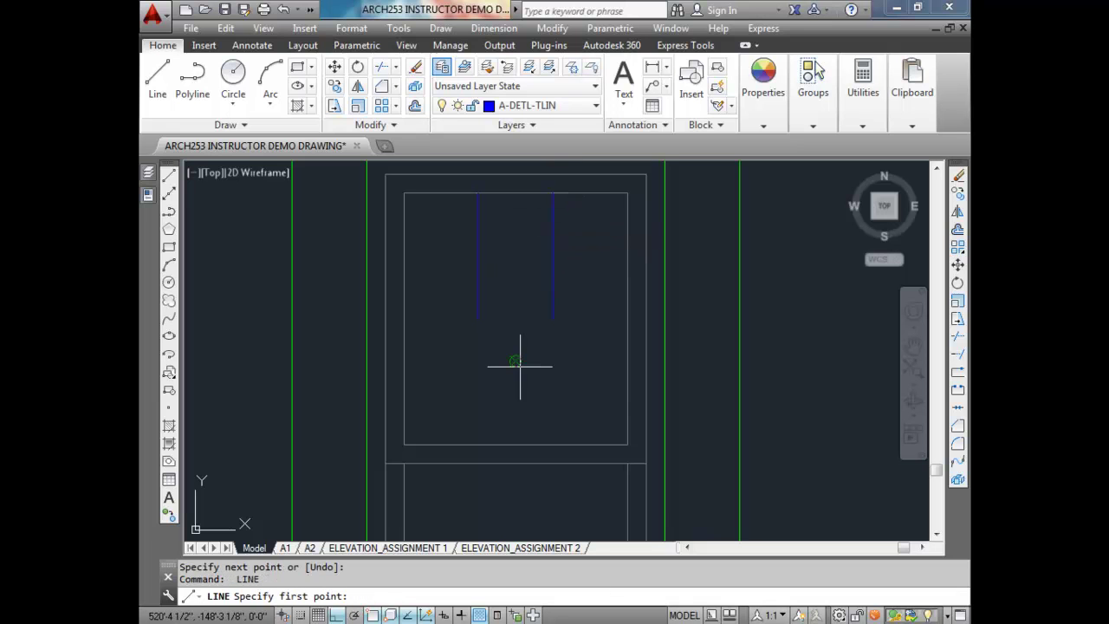
Step: Draw the lower and upper horizontal muntin lines at the third points across the sash
click(517, 361)
click(628, 360)
key(Return)
key(Return)
click(514, 276)
click(627, 276)
key(Return)
scroll(498, 316, down, 2)
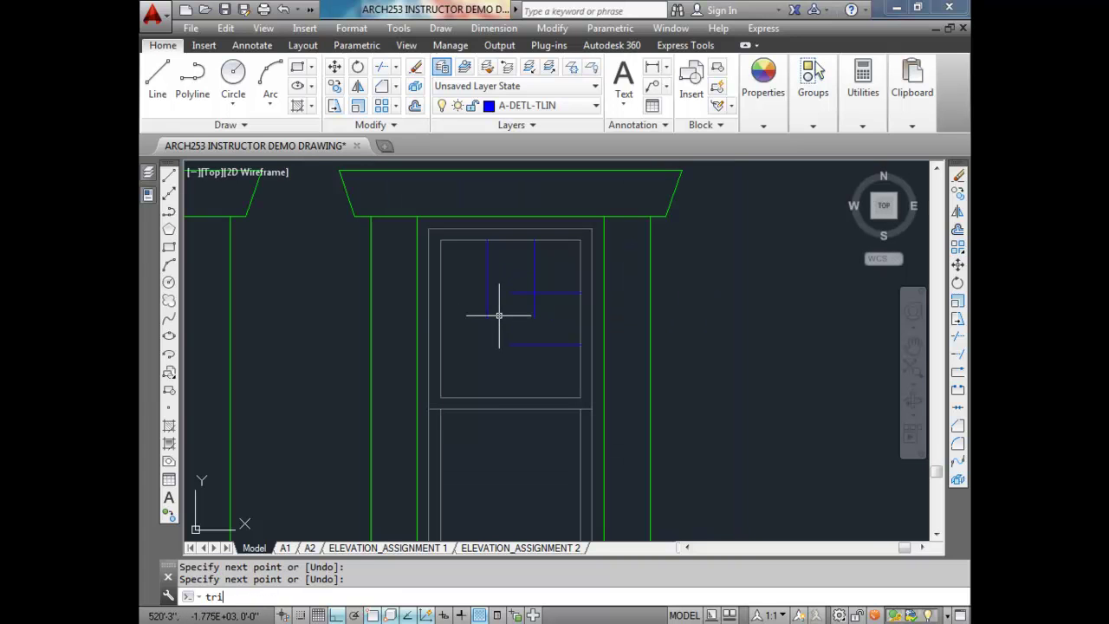
Step: Extend the horizontal and vertical muntin lines to reach the sash edges on both sides
text(tr)
key(Return)
key(Return)
click(513, 294)
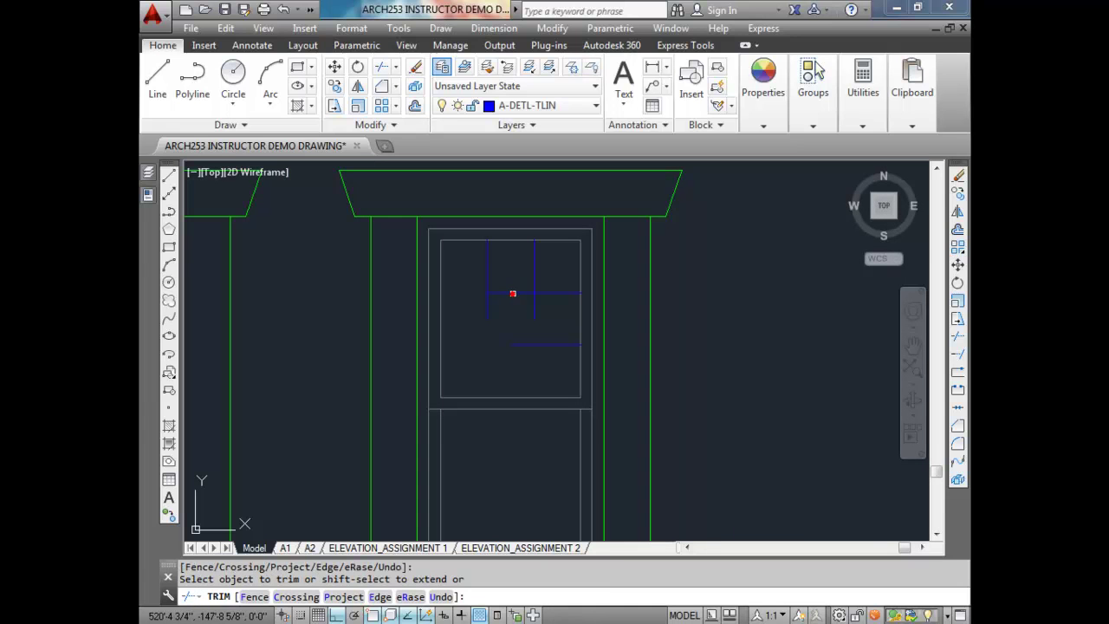
click(504, 340)
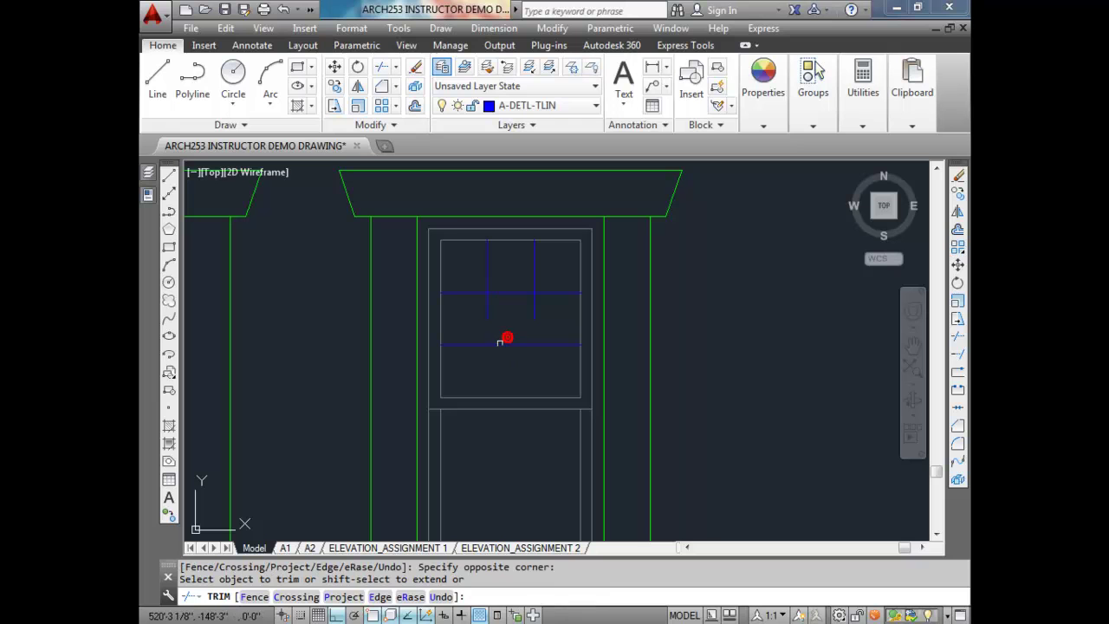
shift+click(477, 304)
click(525, 303)
shift+click(545, 324)
shift+click(522, 300)
shift+click(520, 314)
shift+click(504, 331)
shift+click(485, 324)
key(Return)
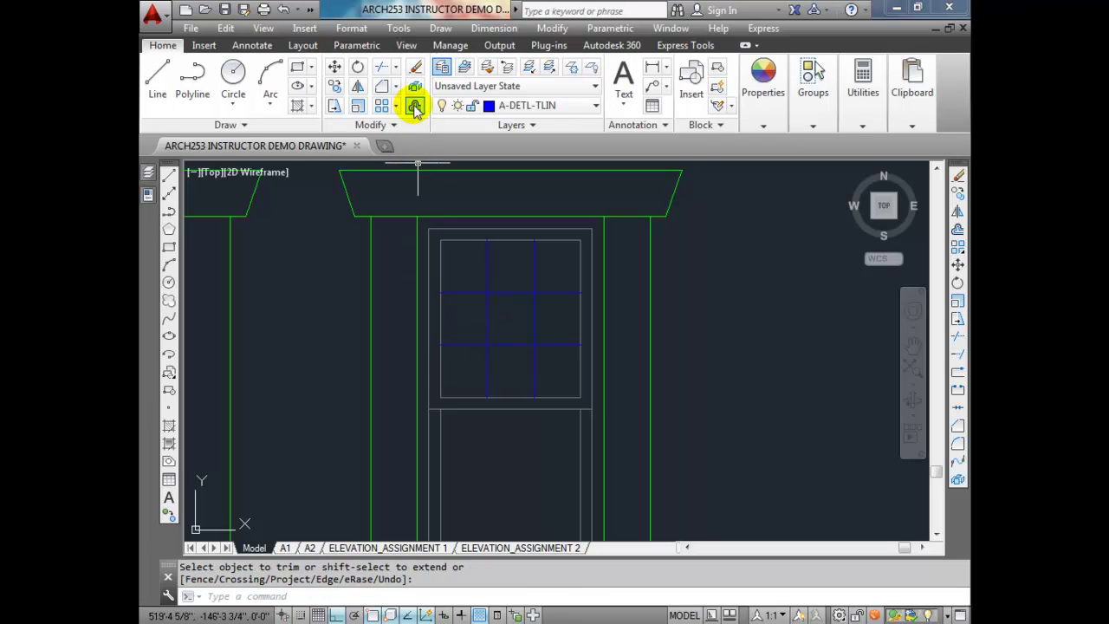
Step: Offset each muntin line by .375 to make double-line bars
click(414, 106)
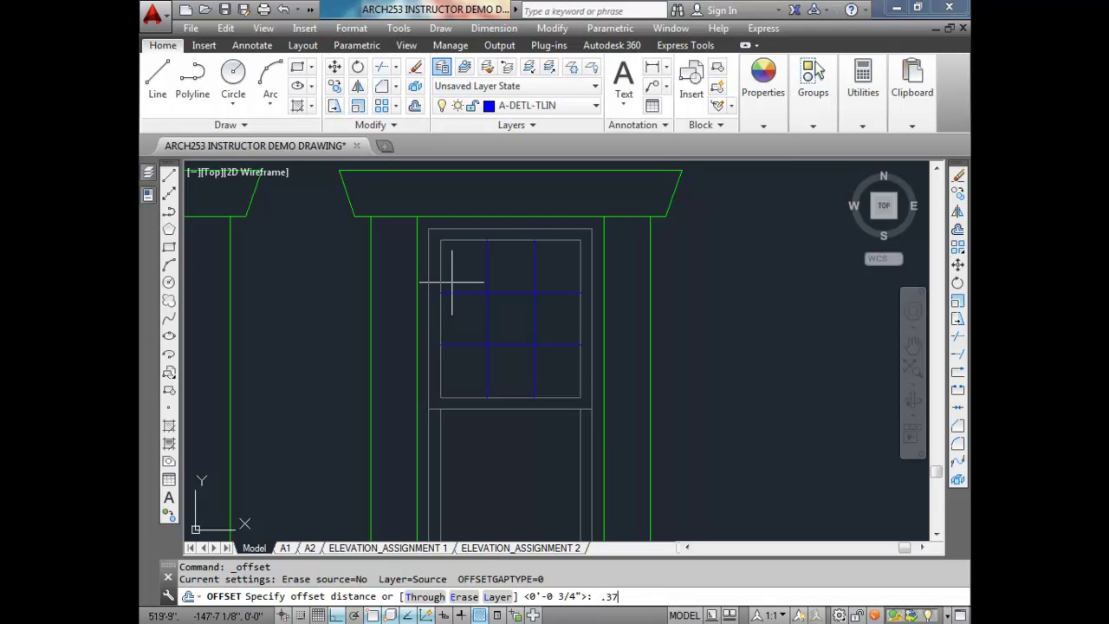
key(Return)
scroll(463, 298, up, 2)
click(465, 286)
click(466, 229)
click(469, 289)
click(462, 321)
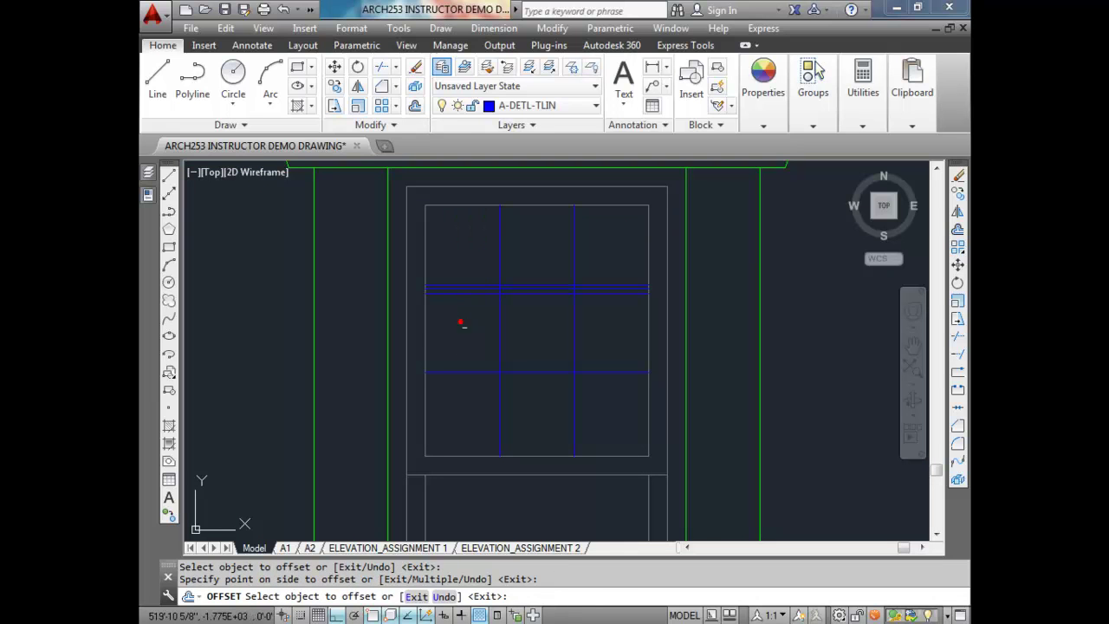
click(467, 372)
click(462, 393)
click(498, 393)
click(525, 392)
click(498, 392)
click(465, 389)
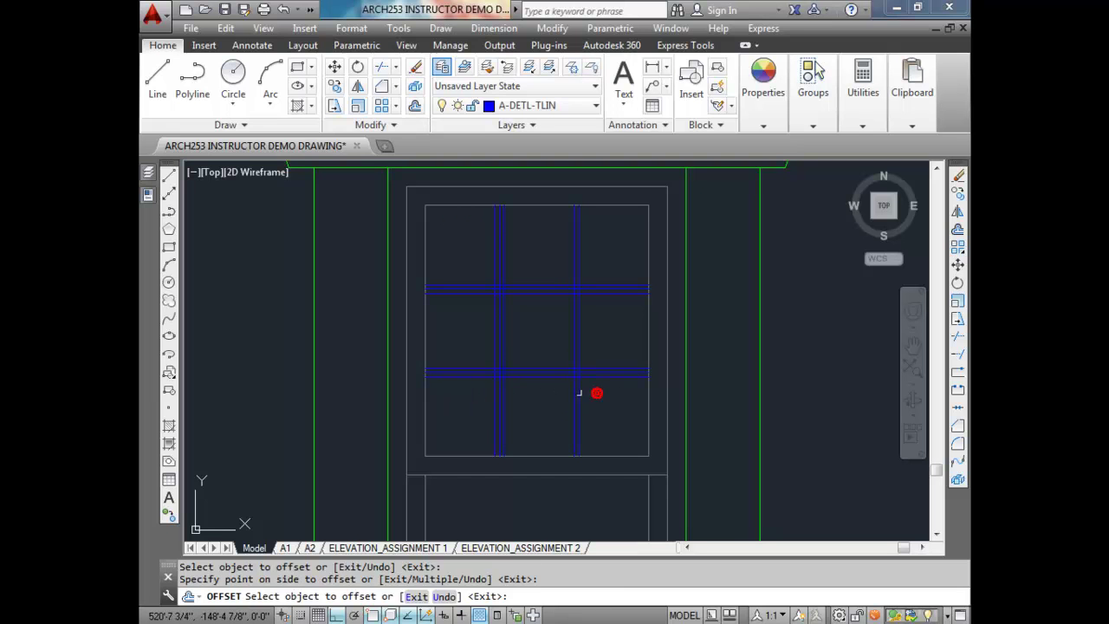
key(Return)
Step: Erase the two extra offset lines left over
scroll(495, 285, up, 5)
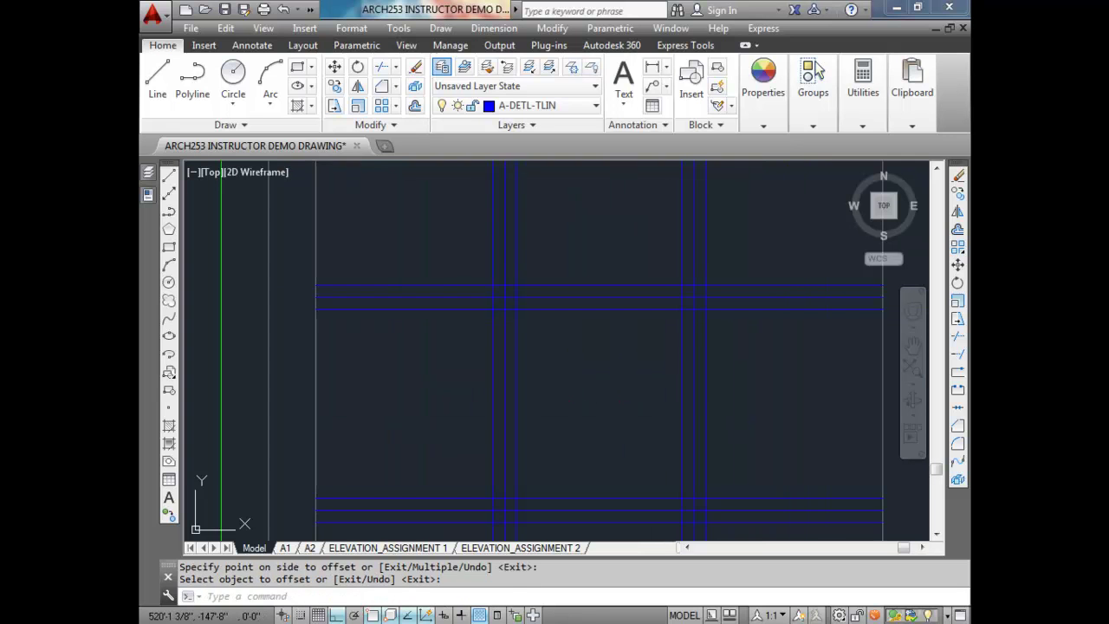
click(512, 314)
click(501, 299)
key(Delete)
scroll(608, 306, down, 2)
scroll(623, 465, up, 4)
click(594, 315)
click(601, 312)
scroll(558, 313, down, 3)
scroll(559, 312, down, 3)
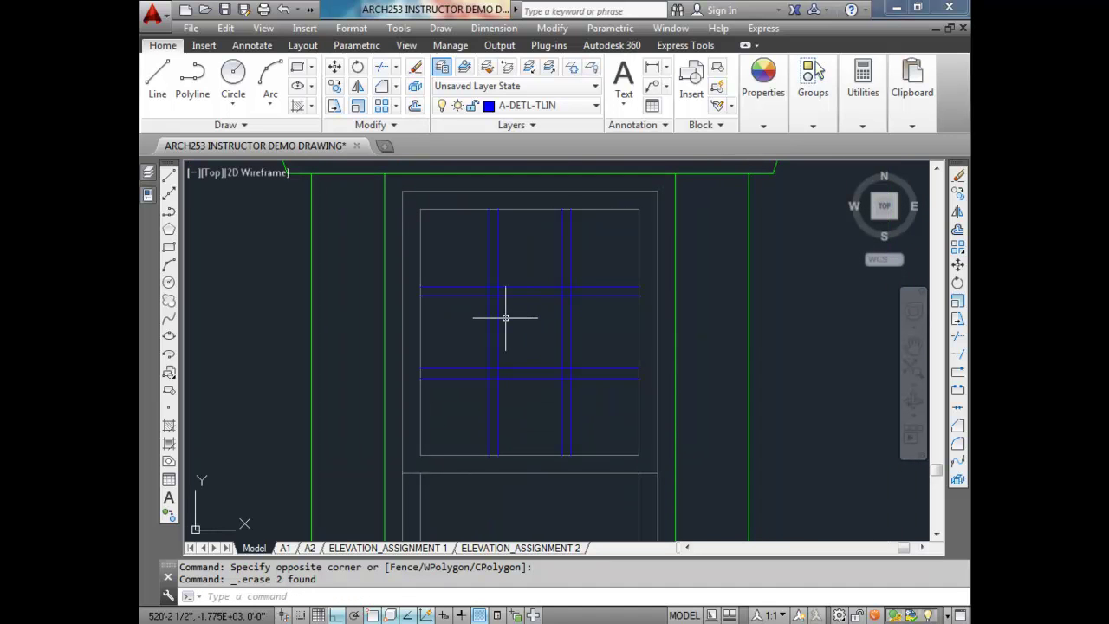
Step: Trim the double-line muntins clean where they cross, forming nine panes
text(r)
key(Return)
scroll(505, 318, up, 4)
drag(527, 274, 504, 244)
drag(692, 291, 685, 243)
click(664, 273)
middle_drag(680, 509, 680, 425)
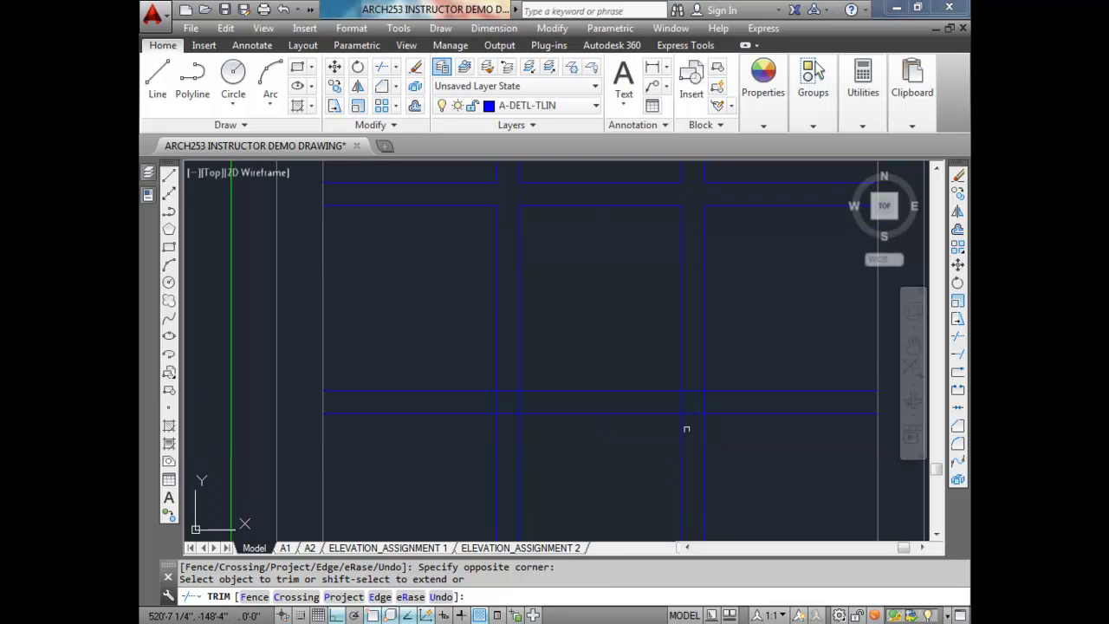
mouse_move(713, 408)
mouse_down()
mouse_move(667, 400)
mouse_move(686, 384)
mouse_up()
drag(509, 419, 513, 364)
scroll(520, 399, down, 5)
right_click(488, 391)
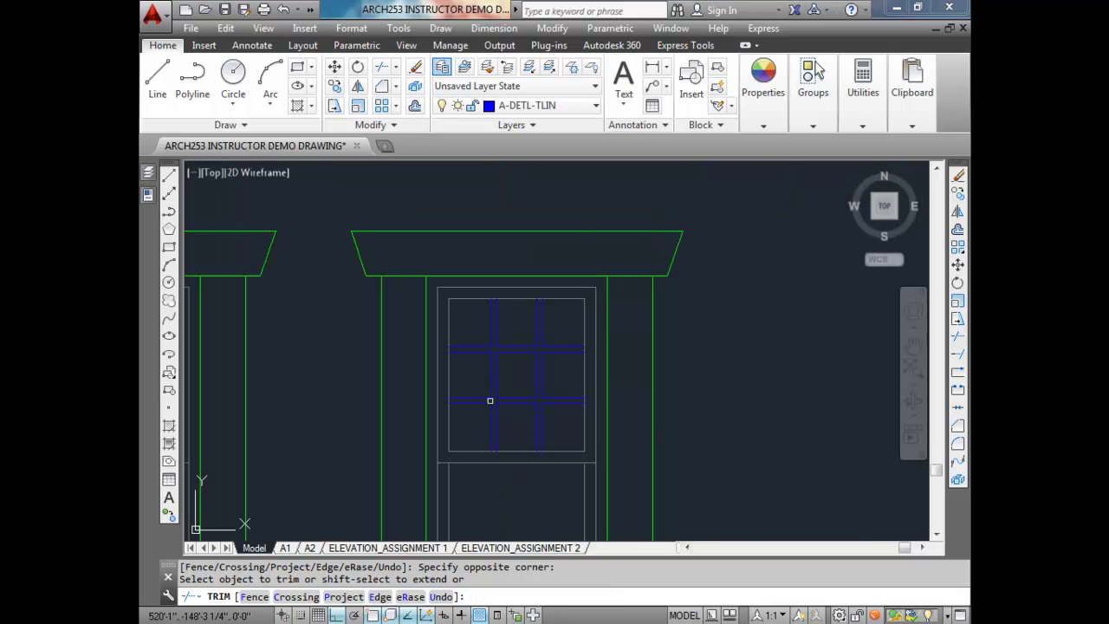
scroll(502, 372, up, 4)
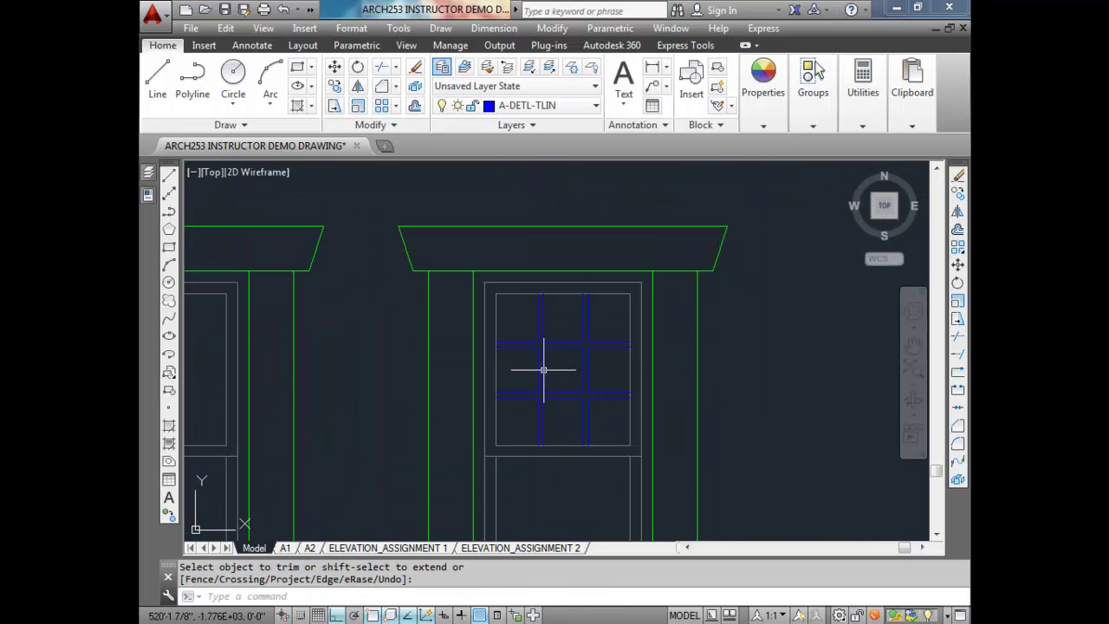
drag(608, 416, 532, 334)
Step: Copy the muntin grid into the middle and left windows' upper sashes
click(511, 320)
scroll(511, 320, down, 3)
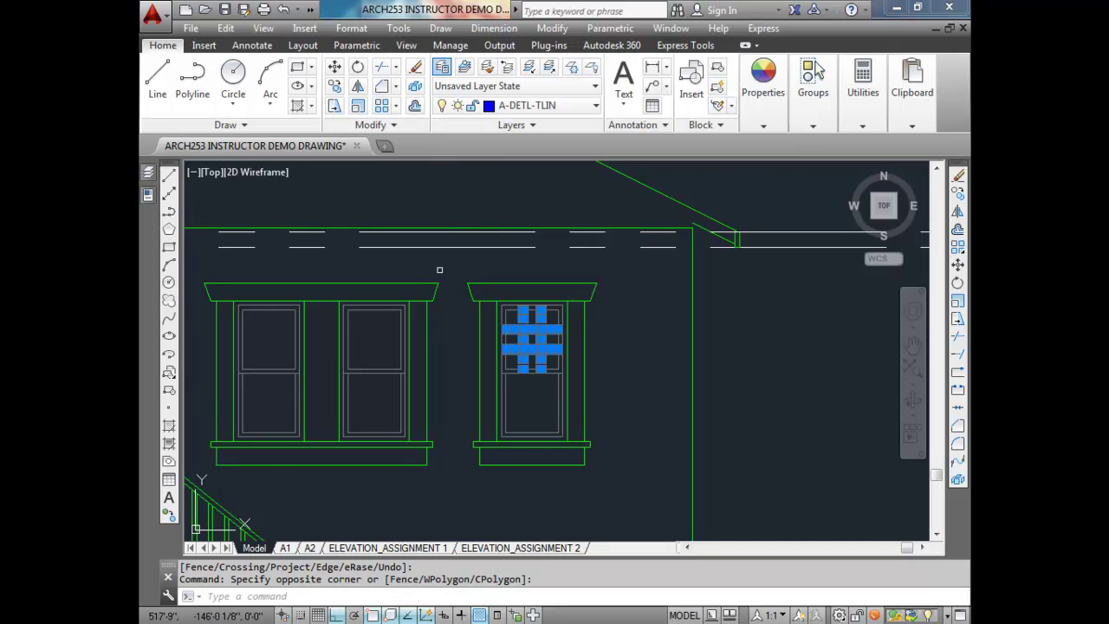
click(335, 86)
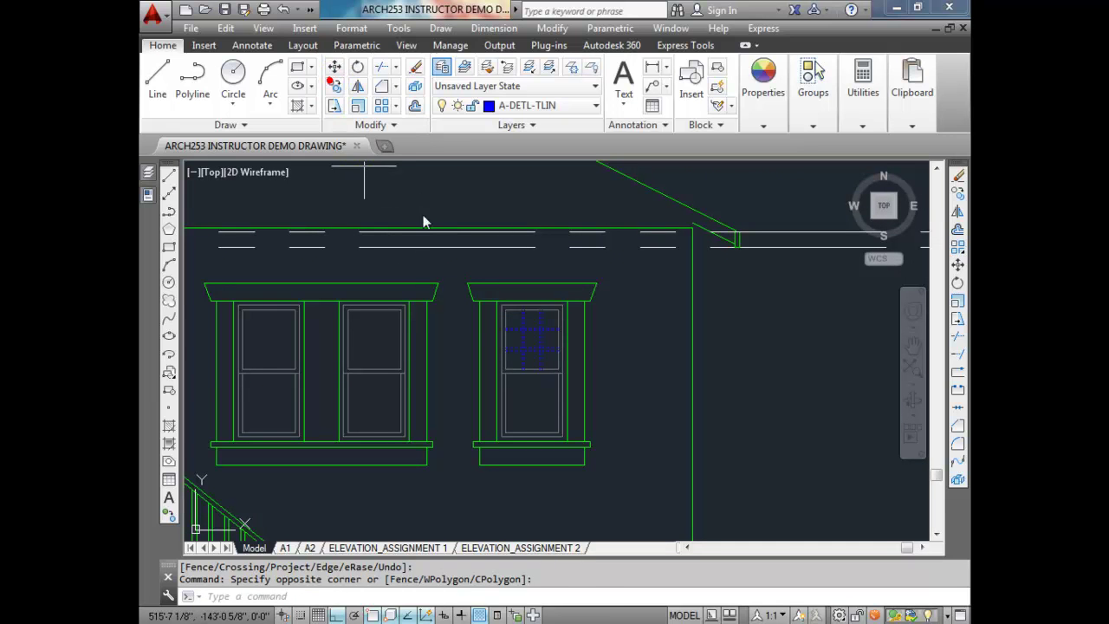
click(492, 301)
click(339, 300)
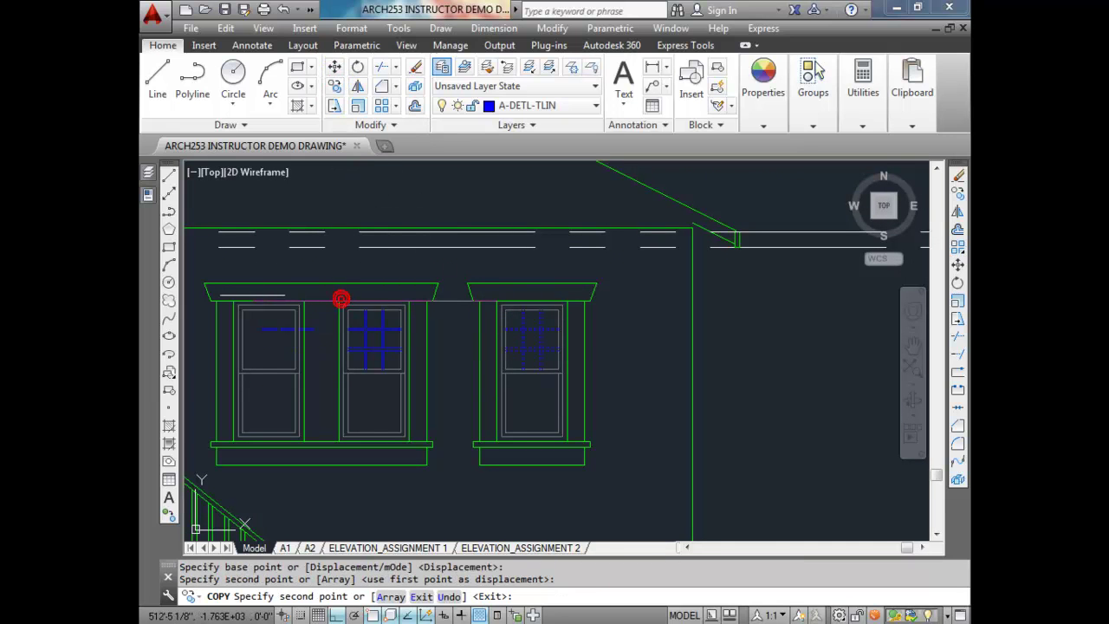
click(230, 302)
key(Escape)
scroll(693, 329, down, 3)
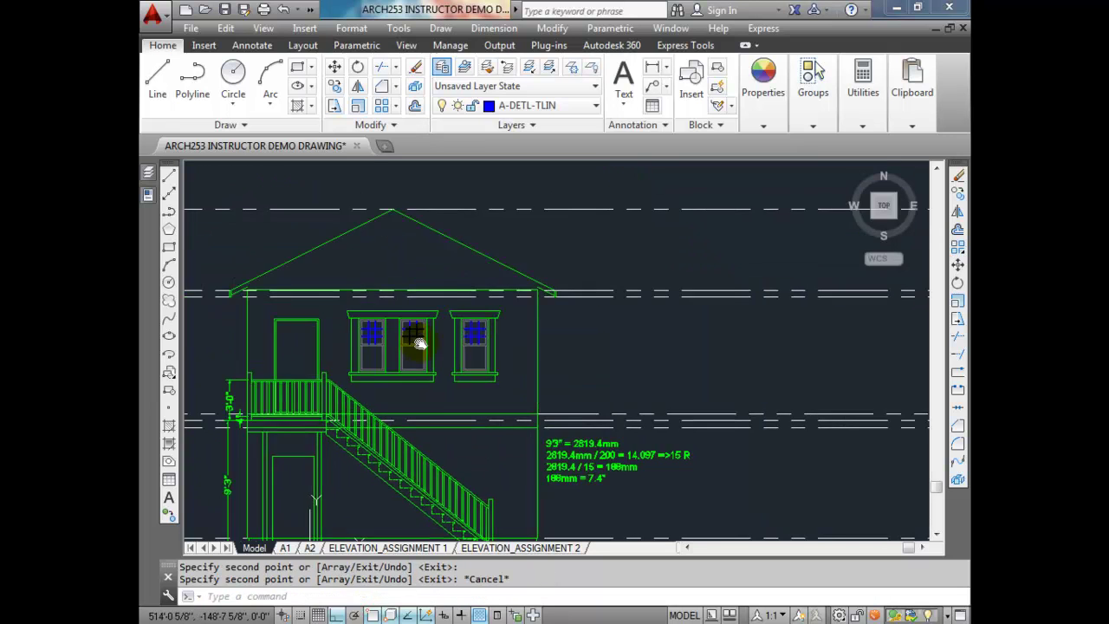
scroll(474, 344, up, 1)
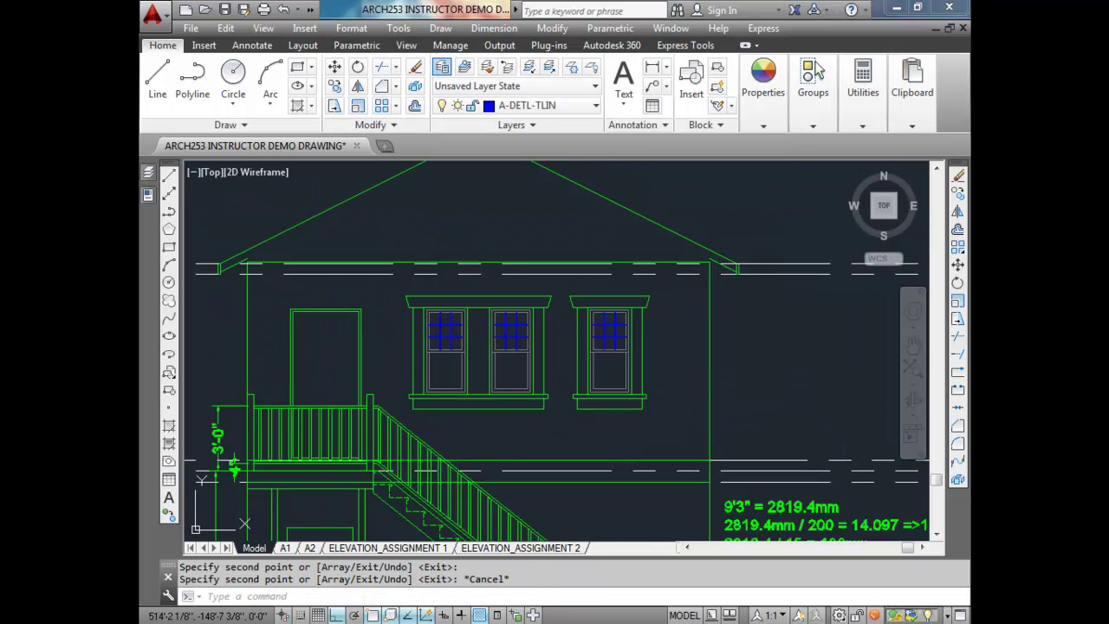
Step: Save the drawing
key(ctrl+s)
scroll(474, 343, down, 2)
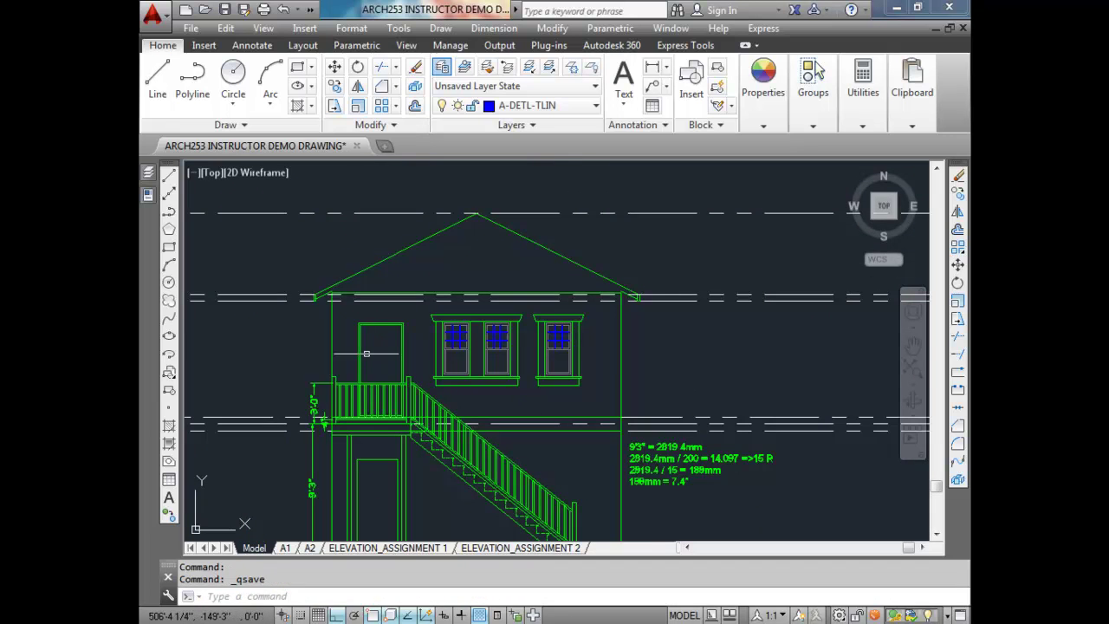
scroll(380, 367, up, 3)
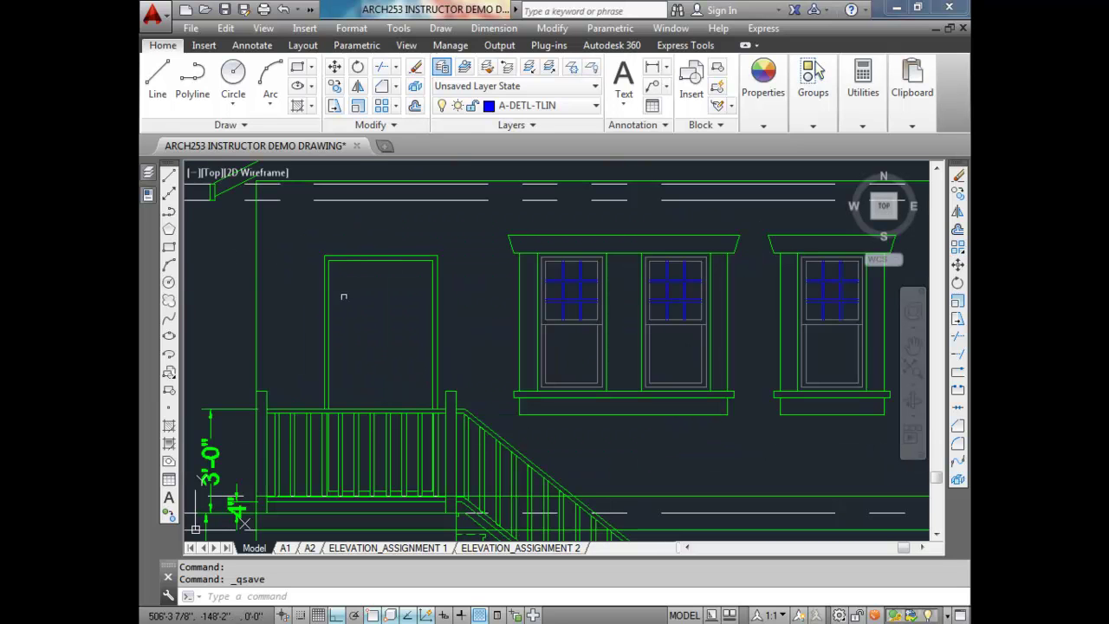
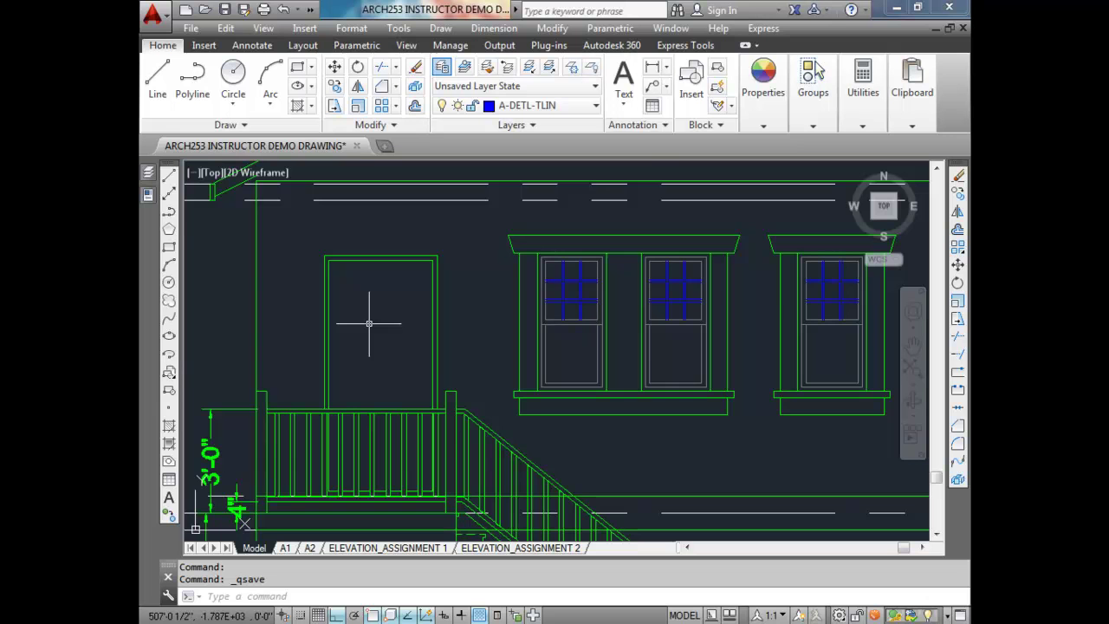
Step: Offset the left and right gable roof slope lines 8 units inward
scroll(369, 323, down, 4)
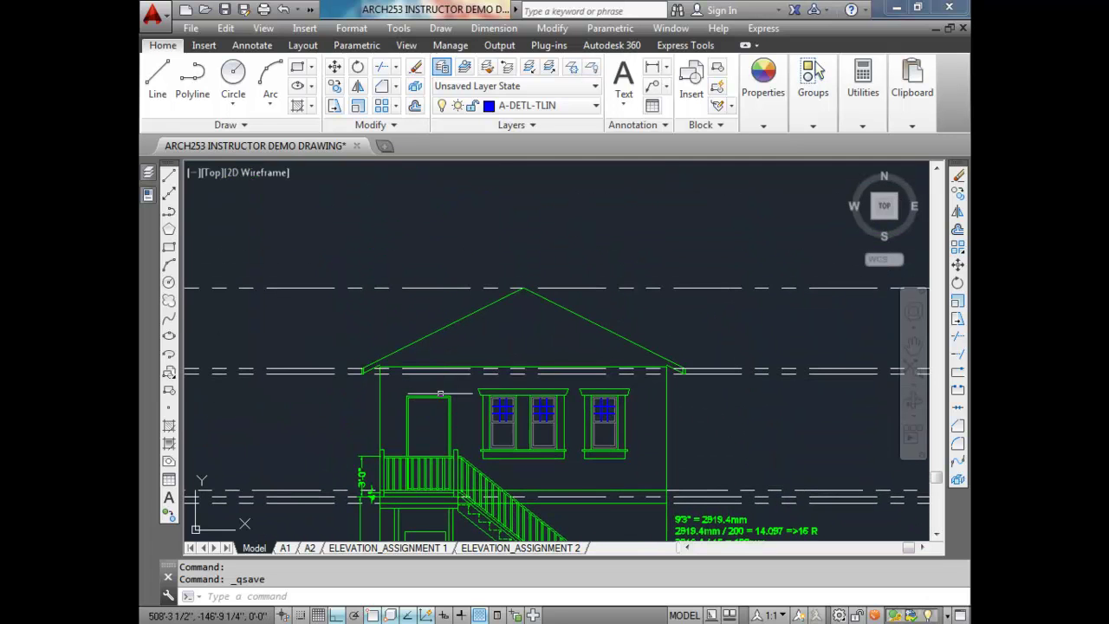
scroll(390, 359, up, 2)
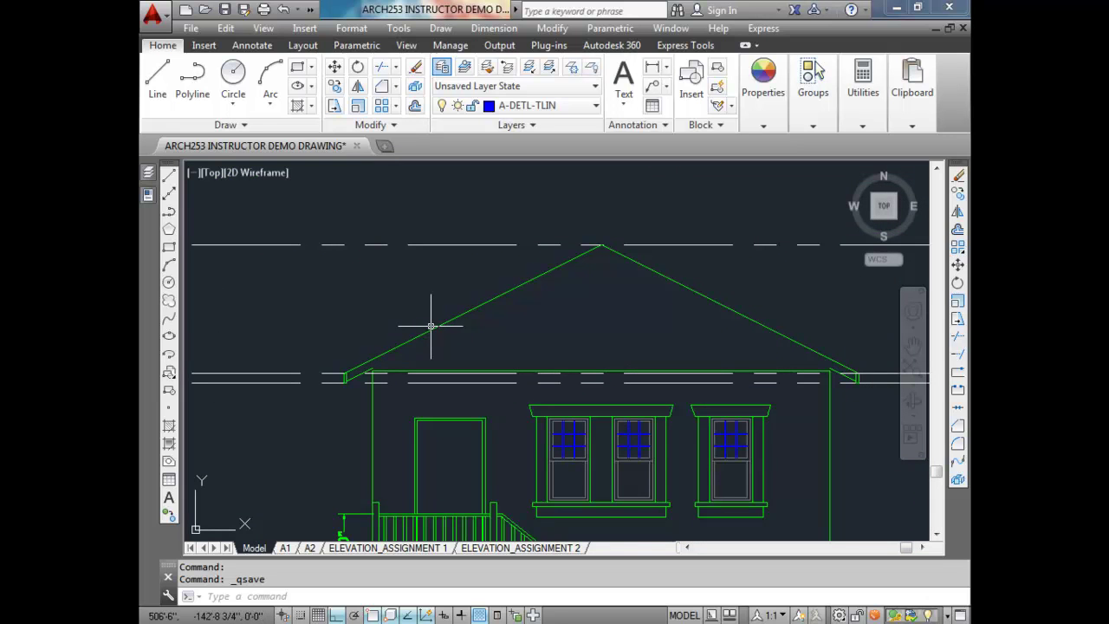
click(415, 105)
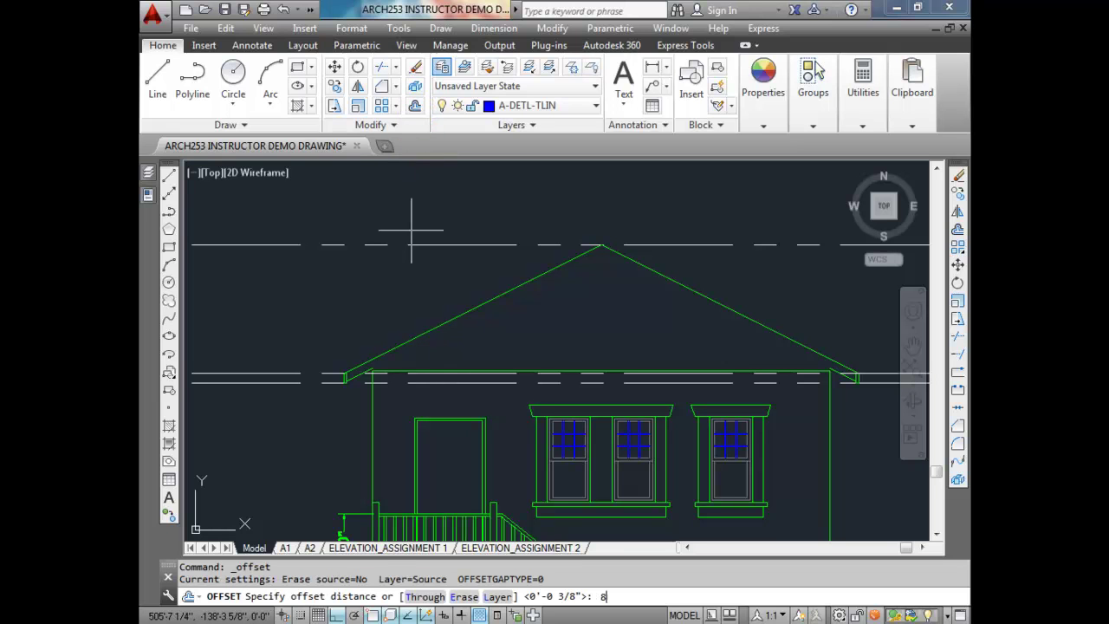
text(8)
key(Return)
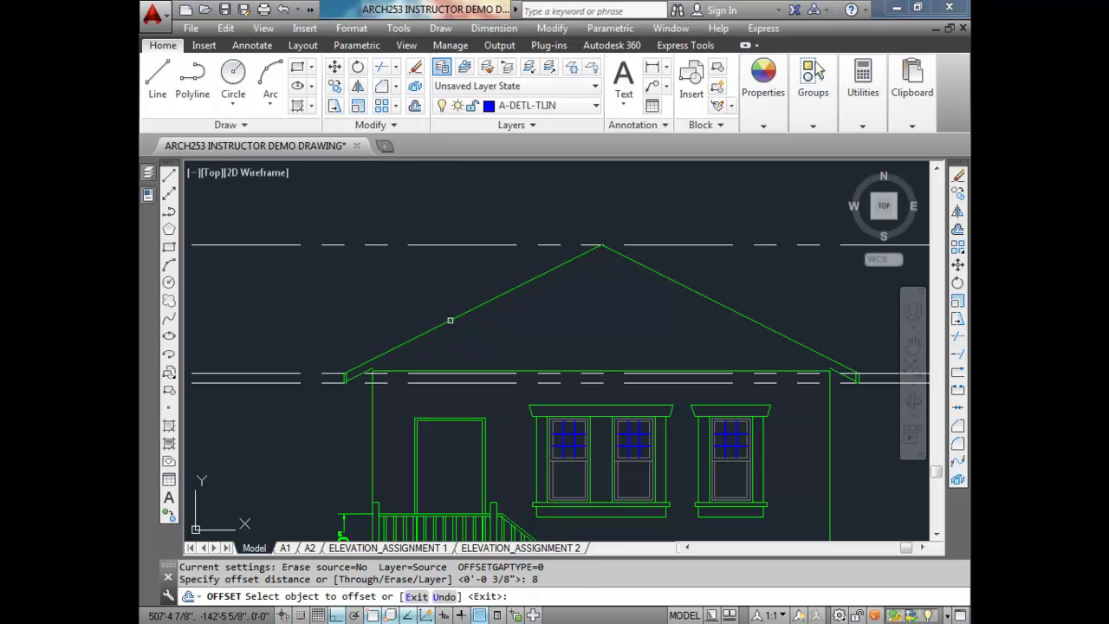
click(449, 320)
click(650, 269)
click(591, 310)
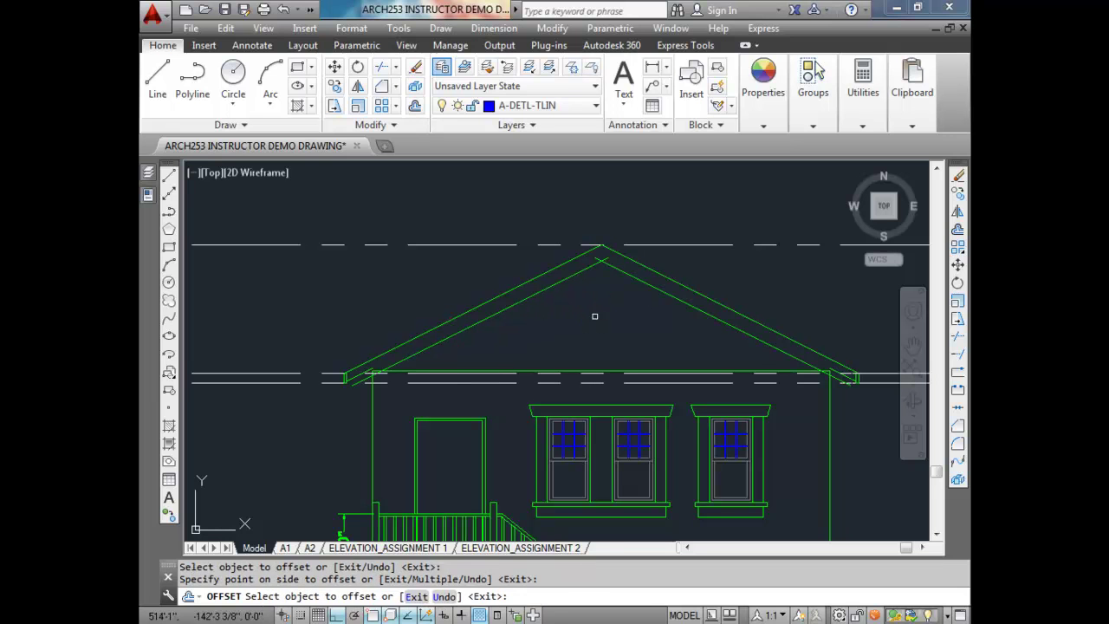
key(Return)
scroll(350, 377, up, 4)
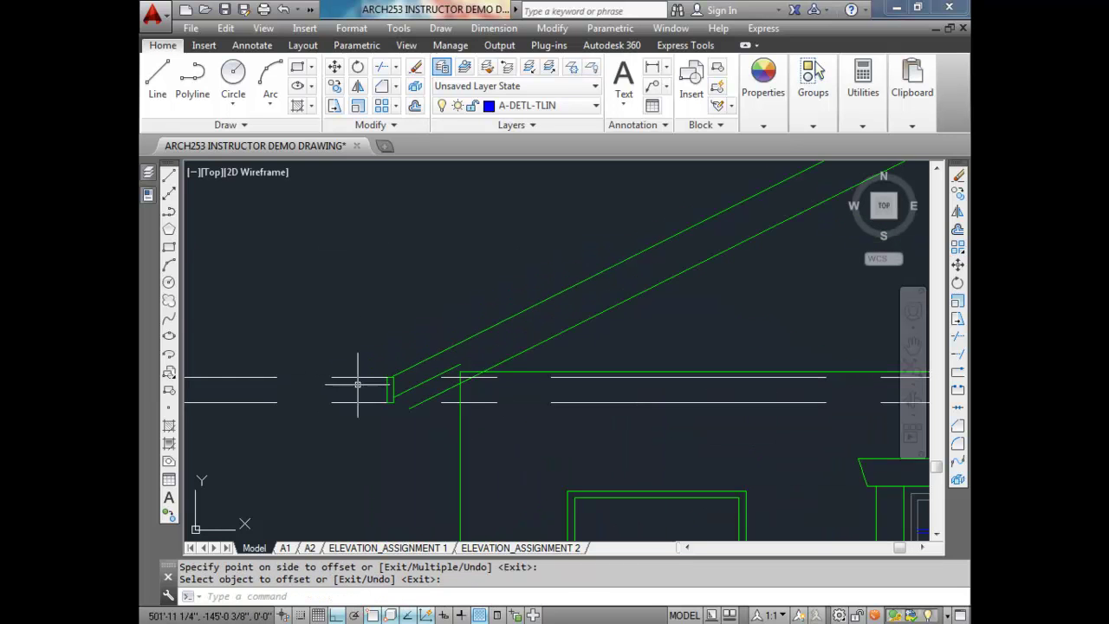
click(382, 86)
scroll(395, 333, up, 3)
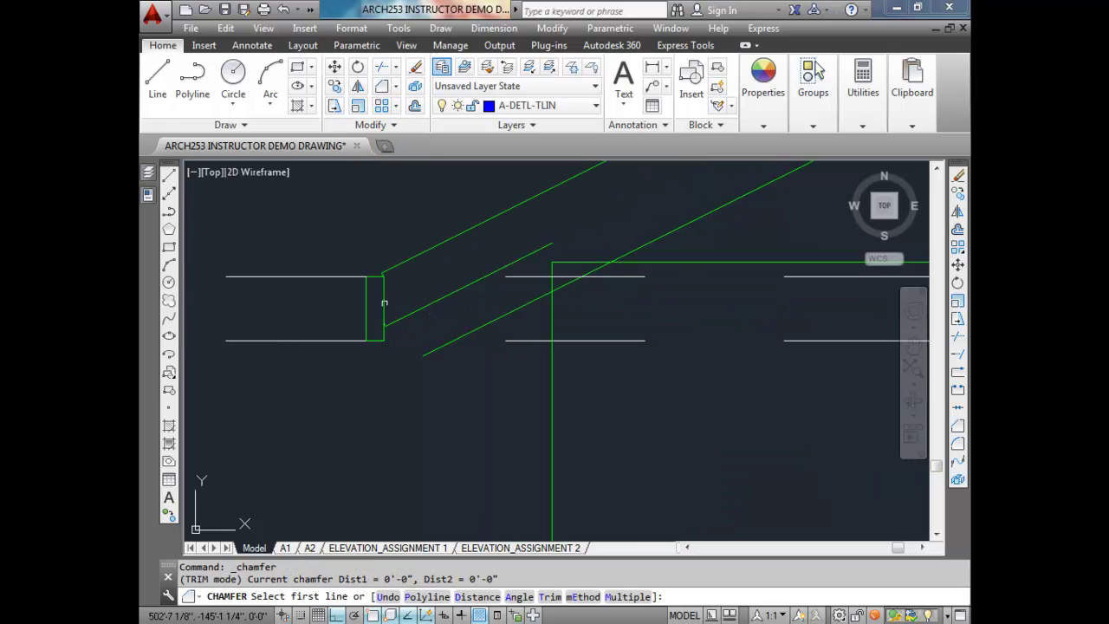
Step: Join the roof lines to the end edges at the left and right eaves with zero-distance chamfers
click(442, 347)
click(364, 318)
scroll(366, 329, down, 6)
scroll(589, 300, up, 6)
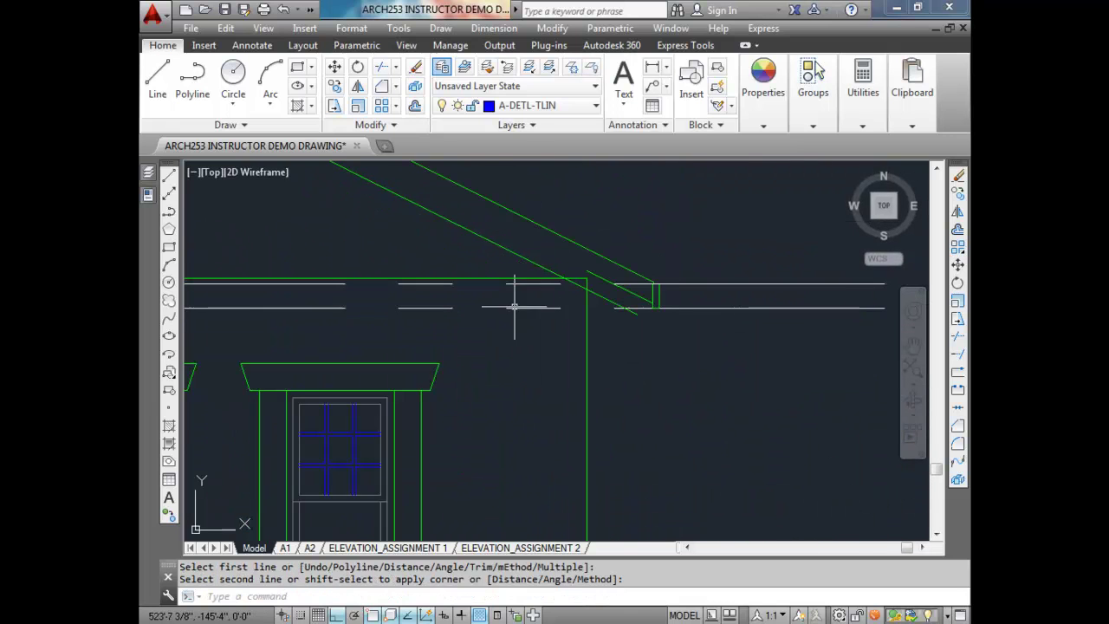
key(Return)
click(620, 258)
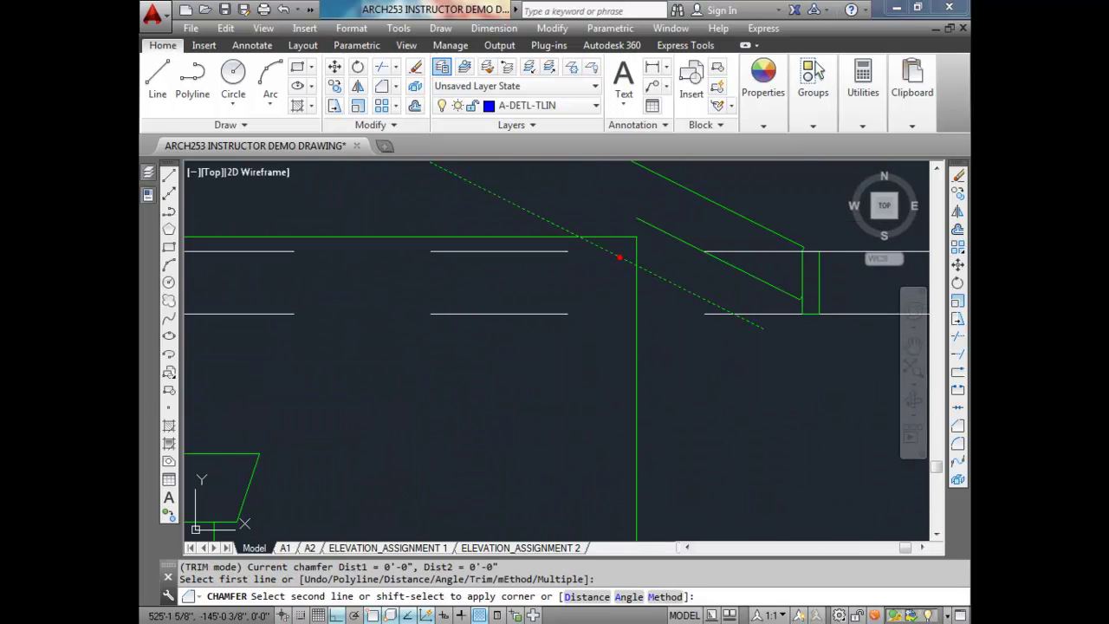
click(815, 287)
middle_drag(778, 252, 764, 309)
key(Return)
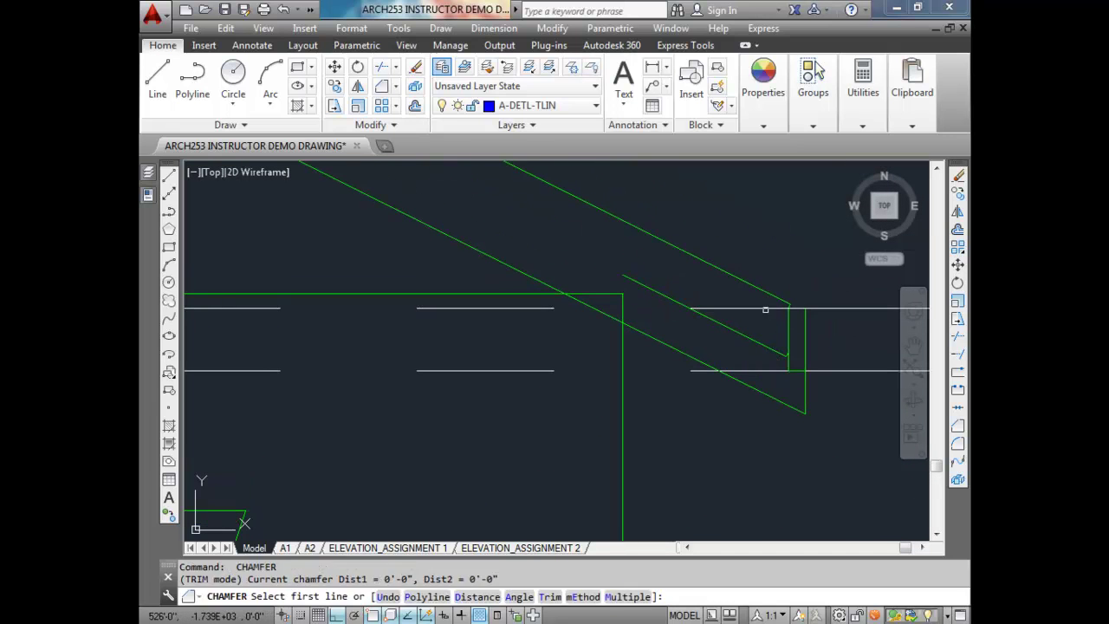
click(773, 294)
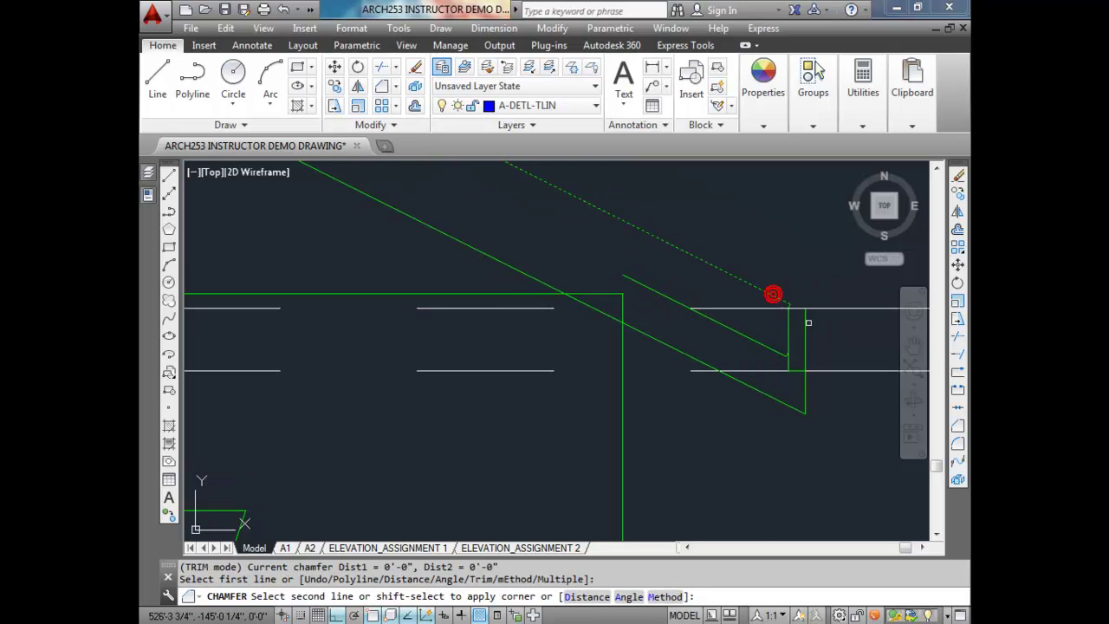
click(803, 336)
scroll(649, 339, down, 5)
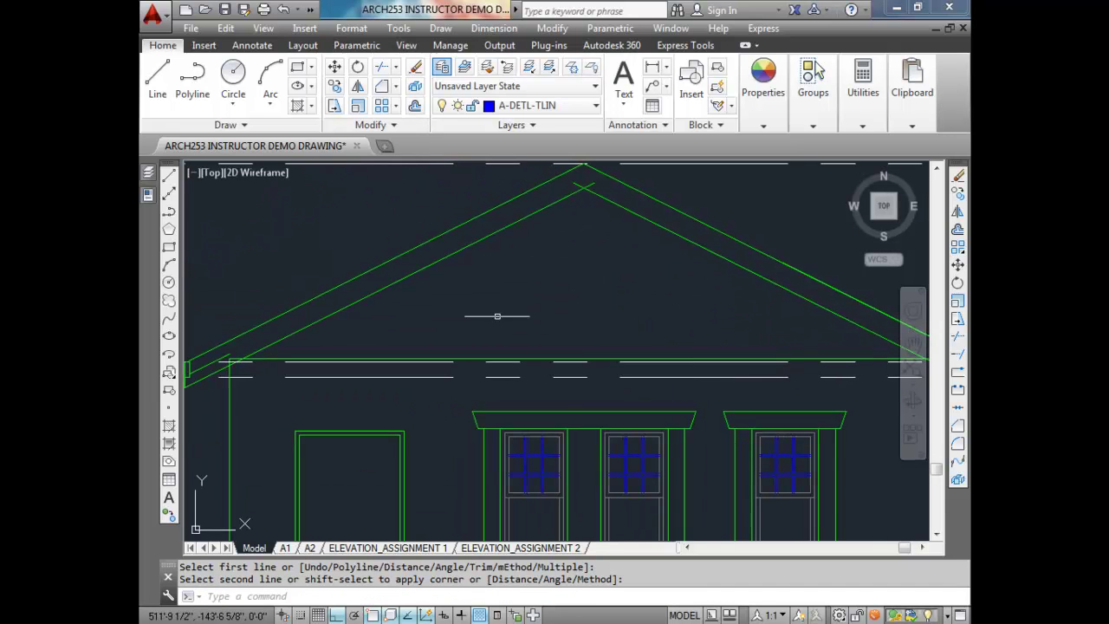
scroll(550, 209, up, 3)
Step: Chamfer the two inner roof lines so they meet at the peak
key(Return)
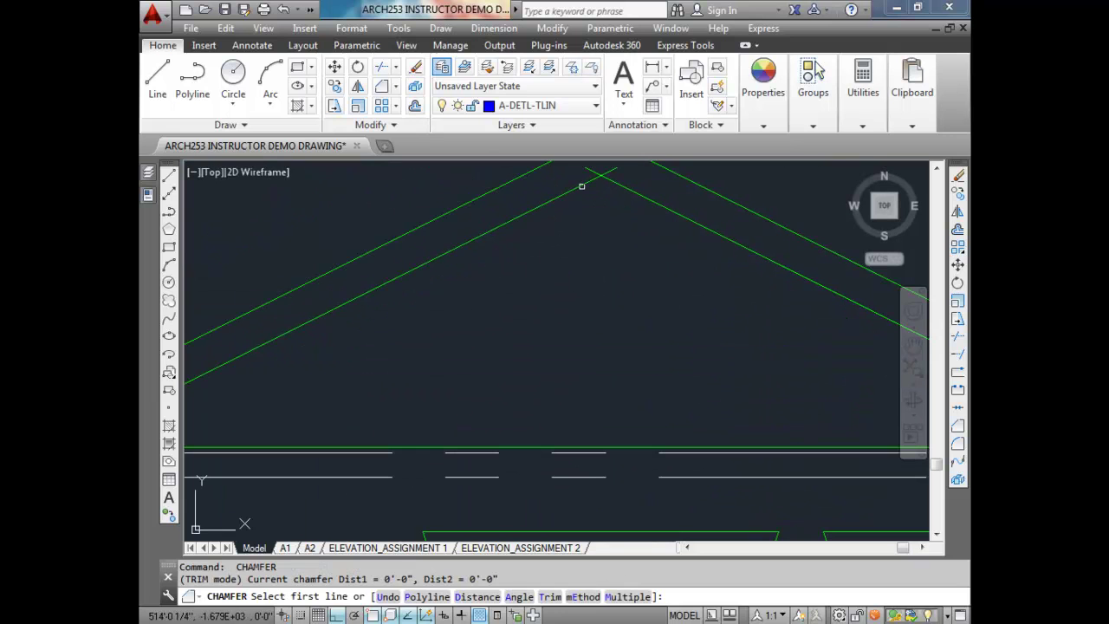
click(582, 186)
click(601, 176)
scroll(606, 182, down, 4)
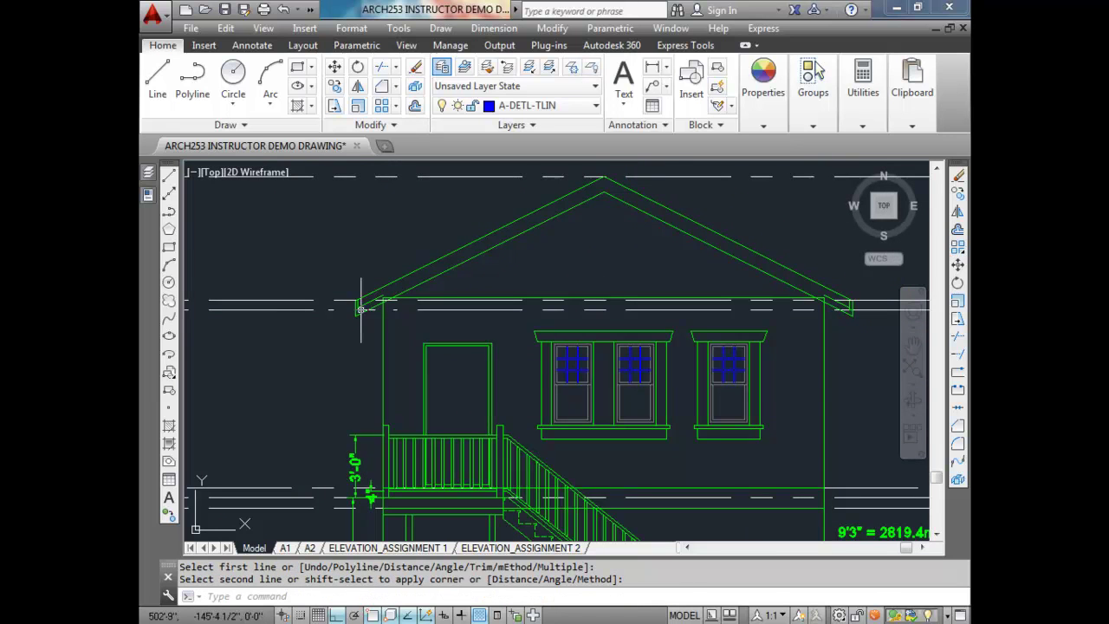
scroll(362, 302, up, 8)
Step: Delete the short stray lines left at the left eave
key(Return)
click(319, 269)
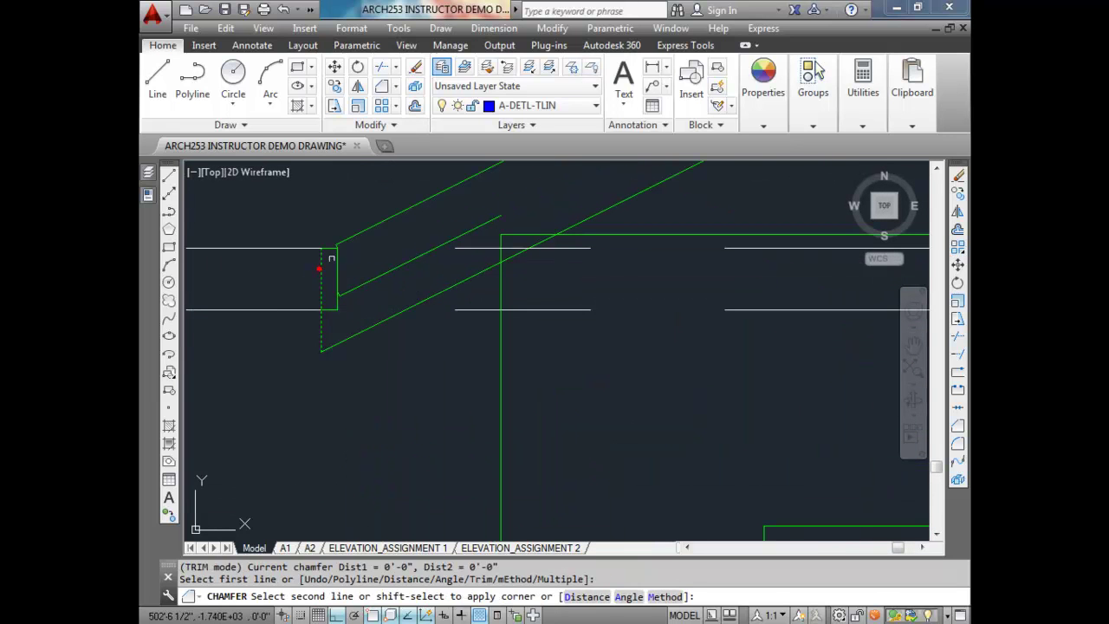
key(Escape)
scroll(336, 283, up, 2)
click(338, 327)
key(Delete)
click(368, 308)
click(329, 267)
key(Delete)
click(356, 258)
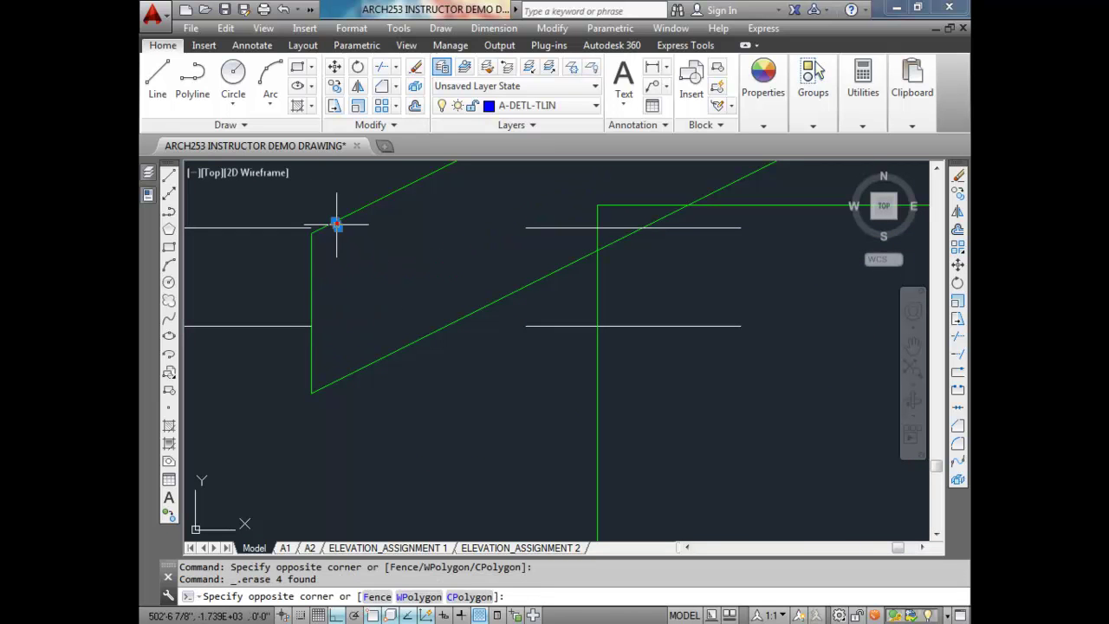
Step: Delete the last two leftover lines at the left eave
click(334, 222)
key(Delete)
scroll(338, 265, down, 3)
scroll(415, 268, down, 4)
scroll(609, 282, up, 6)
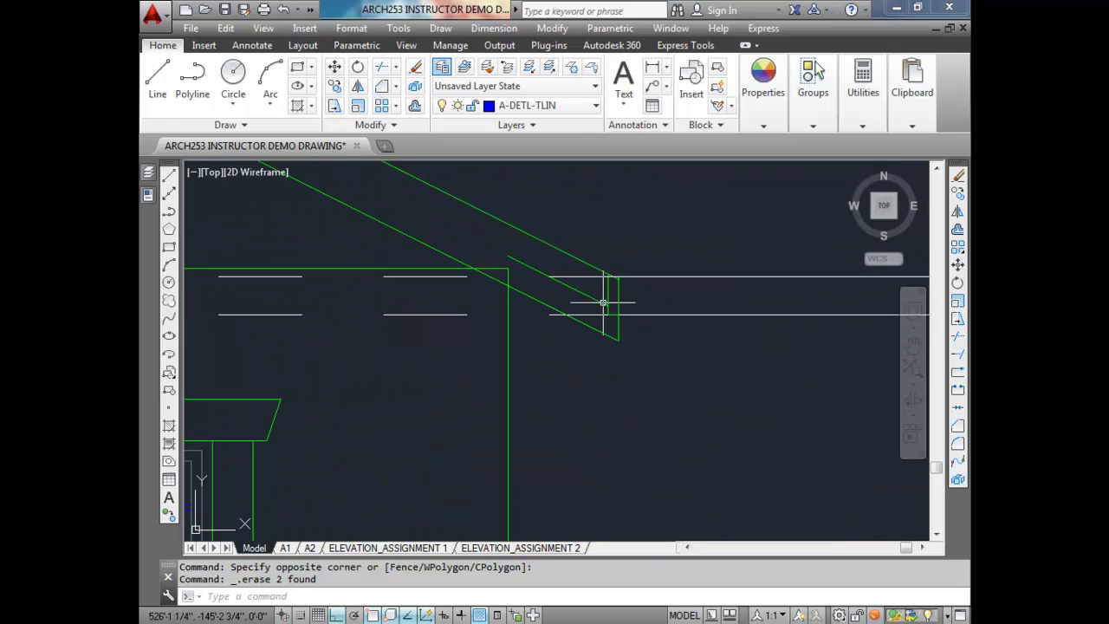
Step: Erase all the short leftover lines around the right eave corner
click(598, 302)
key(Delete)
scroll(604, 307, up, 3)
click(640, 303)
click(598, 262)
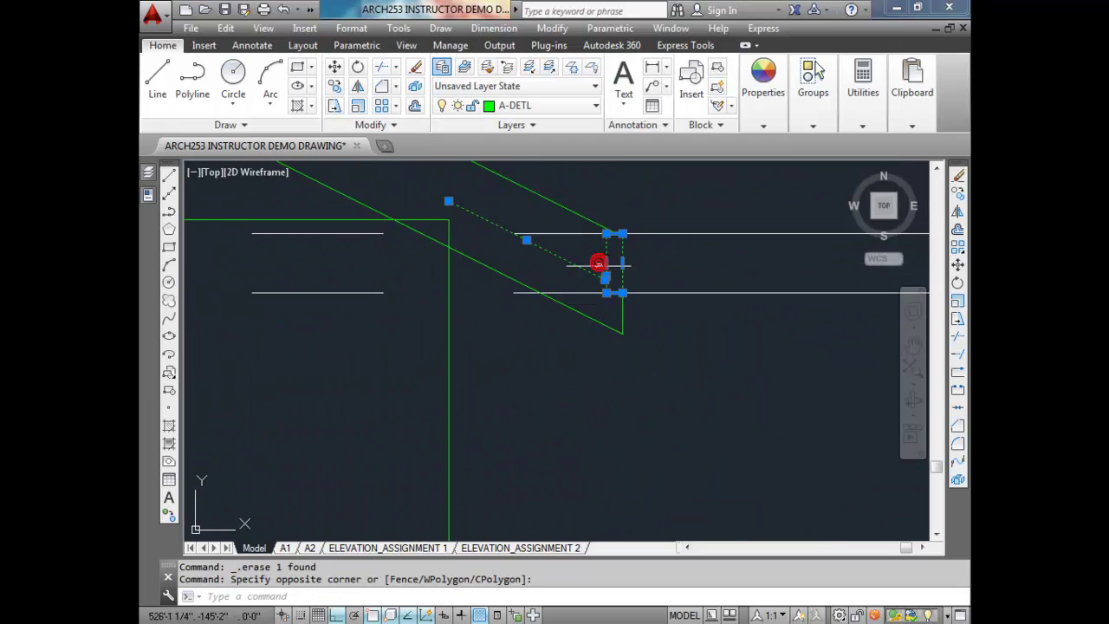
key(Delete)
scroll(599, 260, up, 2)
scroll(598, 260, down, 2)
click(601, 242)
click(617, 257)
key(Delete)
scroll(574, 268, down, 5)
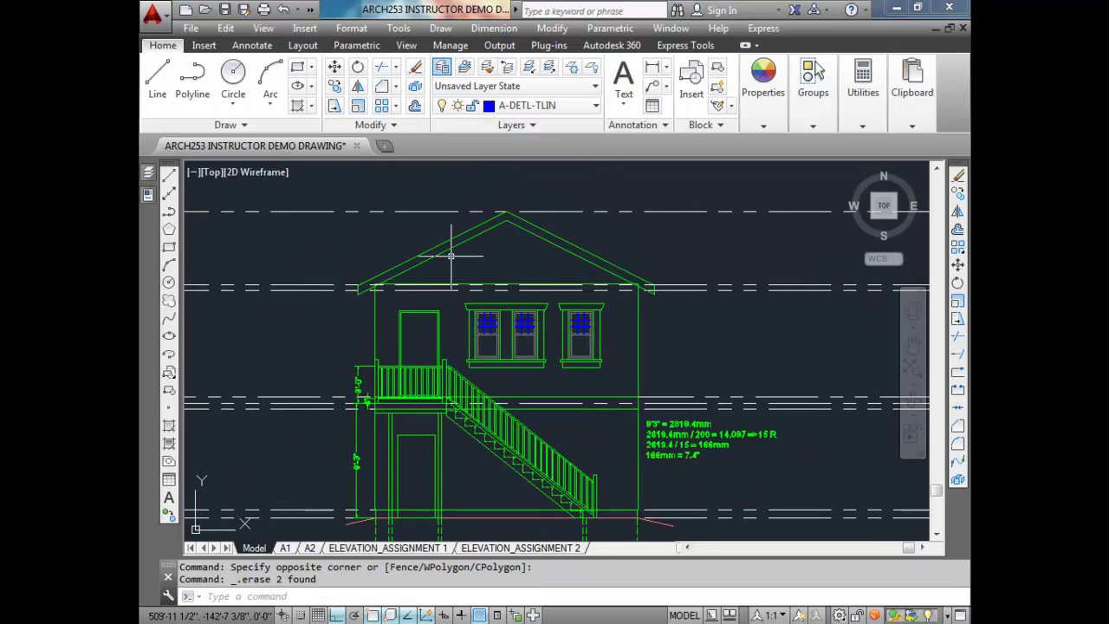
scroll(368, 297, up, 2)
scroll(377, 280, up, 1)
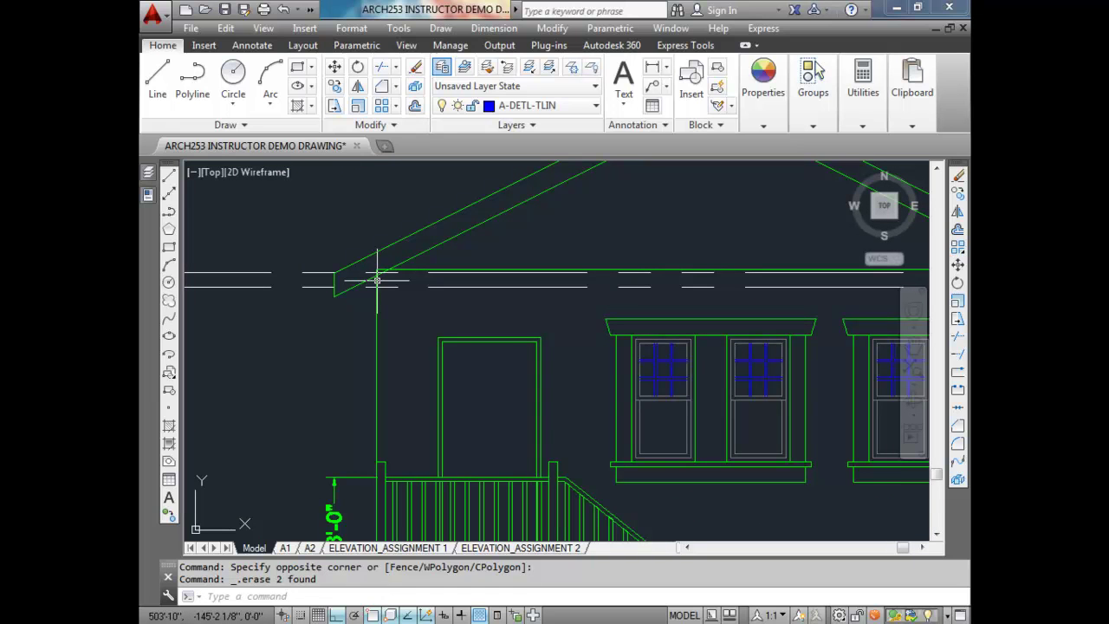
Step: Centre the gable in view and save the drawing
text(trim)
key(Return)
key(Return)
scroll(373, 284, up, 3)
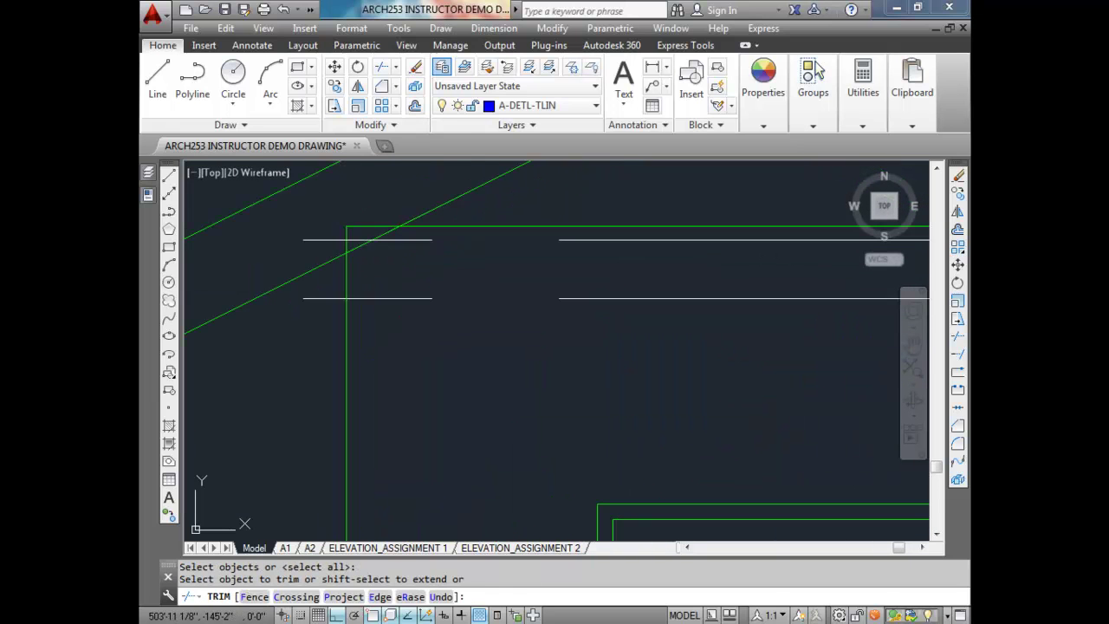
key(Escape)
key(Escape)
key(Escape)
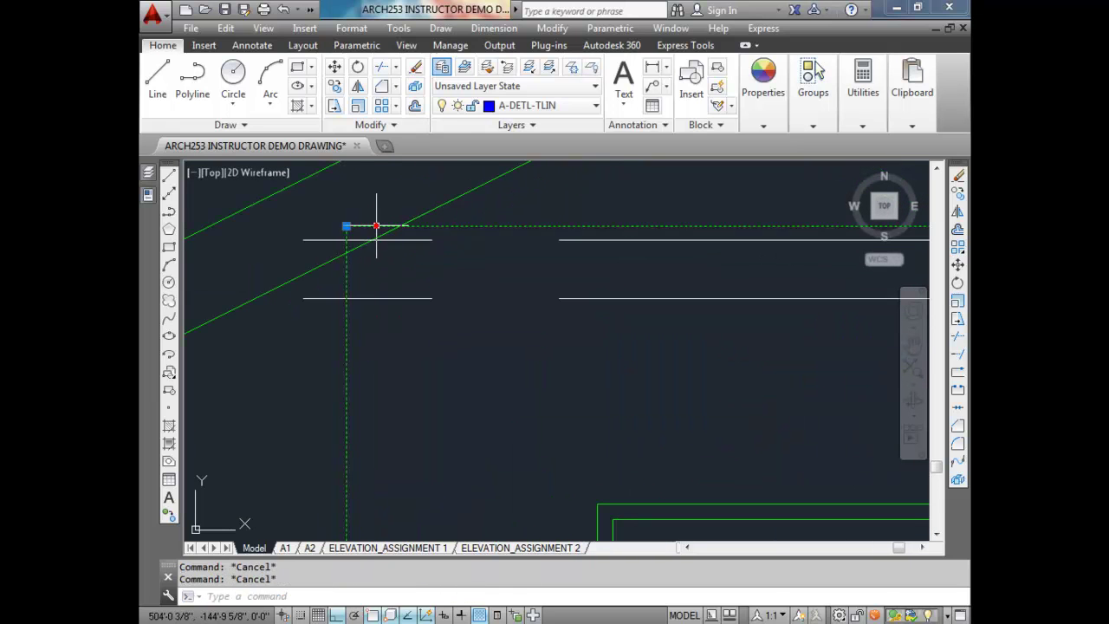
scroll(368, 237, down, 1)
scroll(368, 237, down, 3)
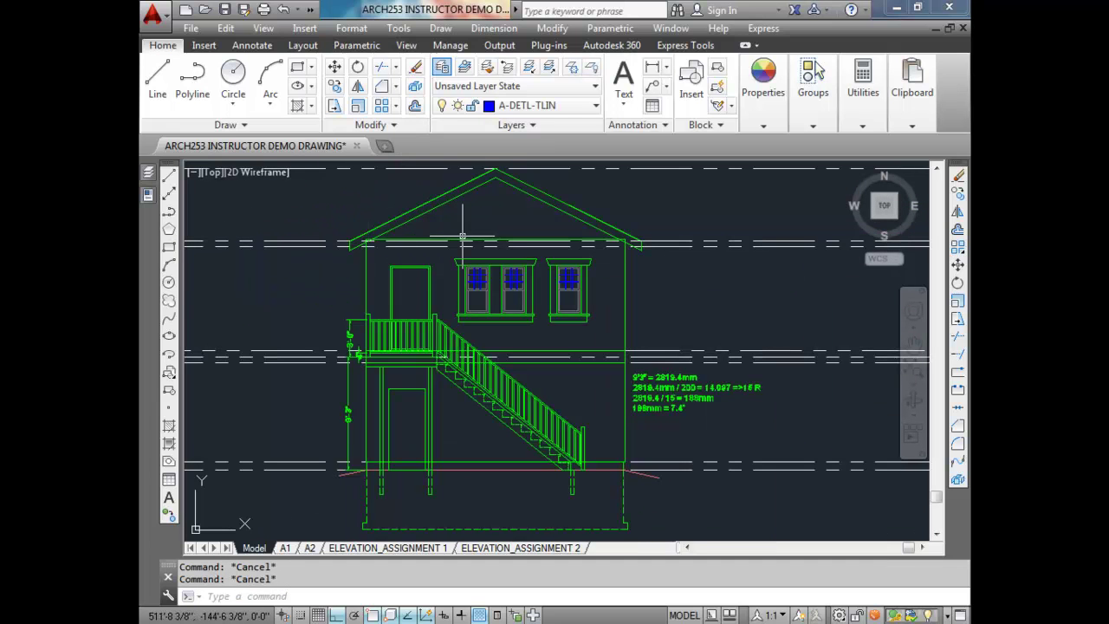
scroll(485, 212, up, 5)
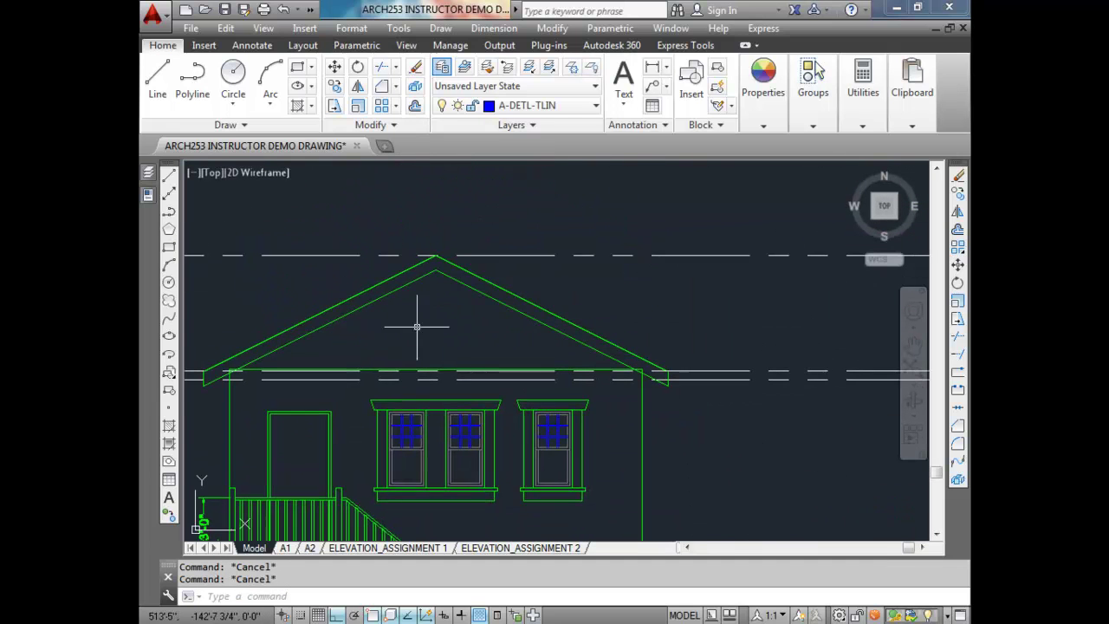
middle_drag(415, 322, 492, 313)
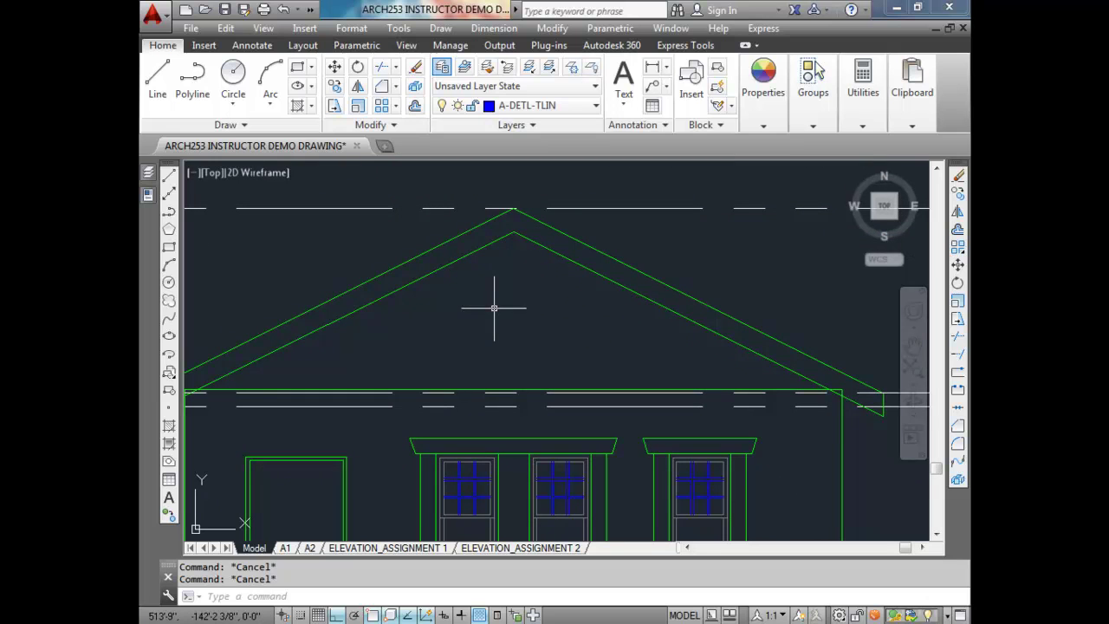
key(ctrl+s)
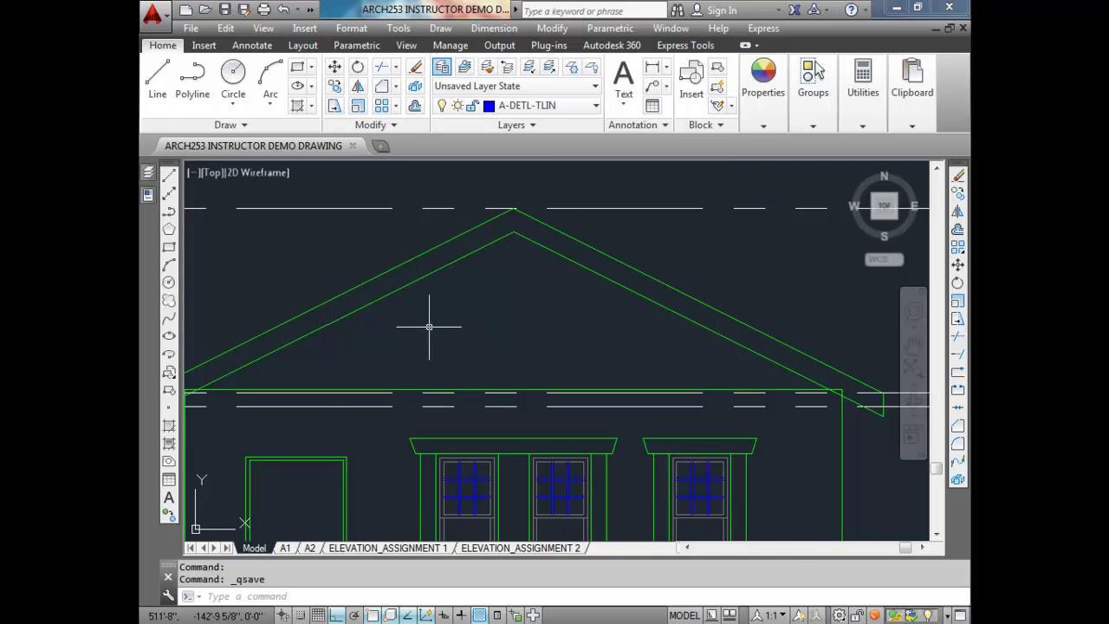
Step: Make the thin detail layer A-DETL-LLIN current from the Layers list
scroll(426, 331, down, 4)
scroll(494, 309, up, 5)
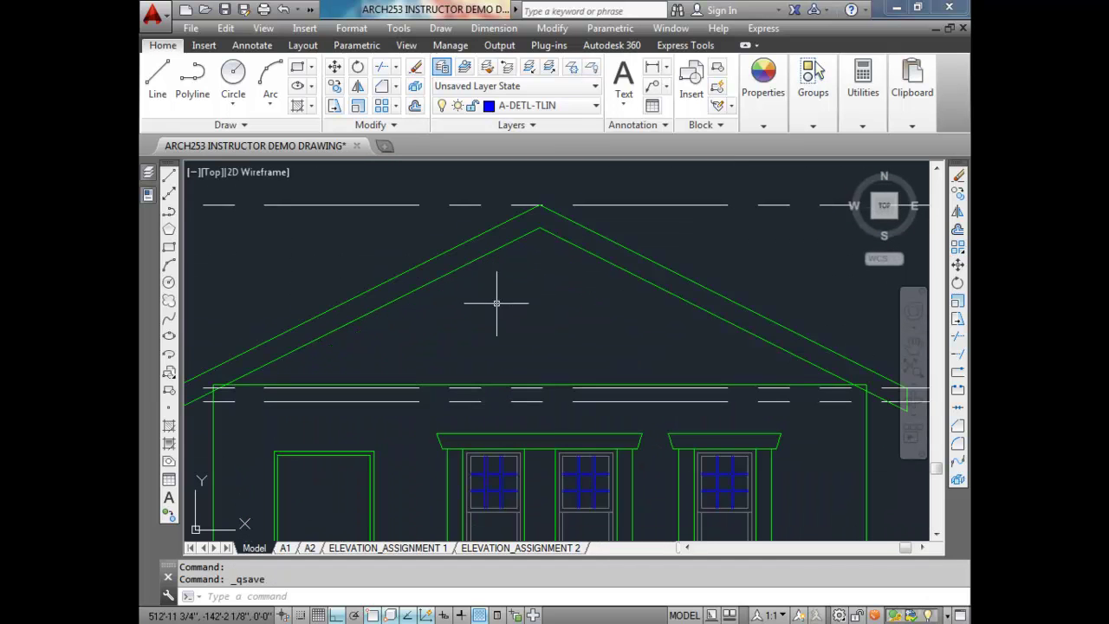
middle_drag(491, 298, 490, 288)
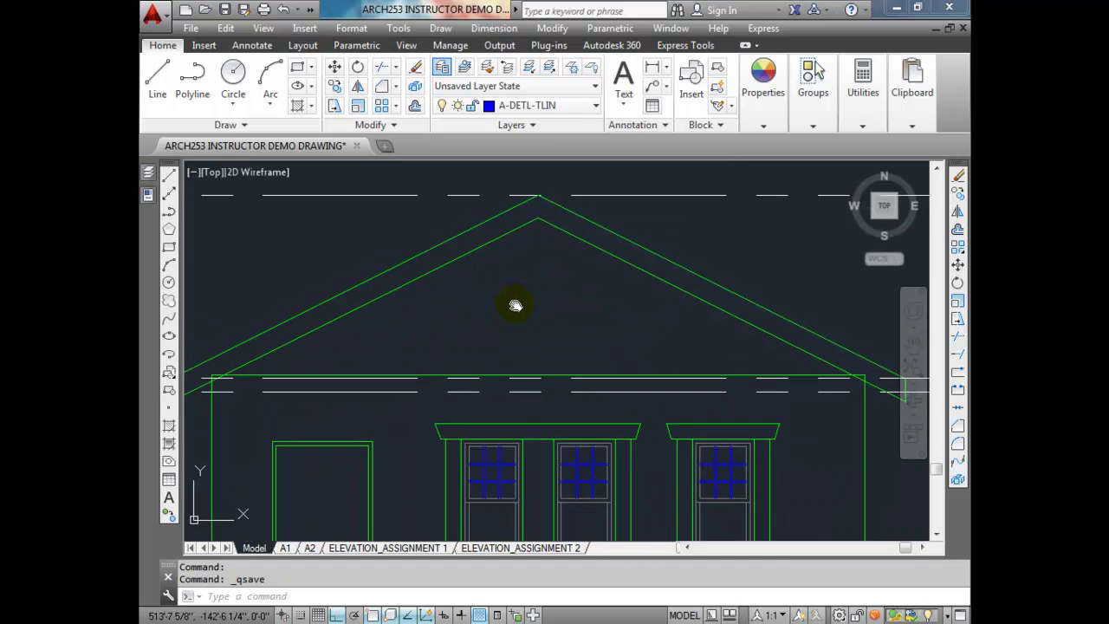
click(531, 106)
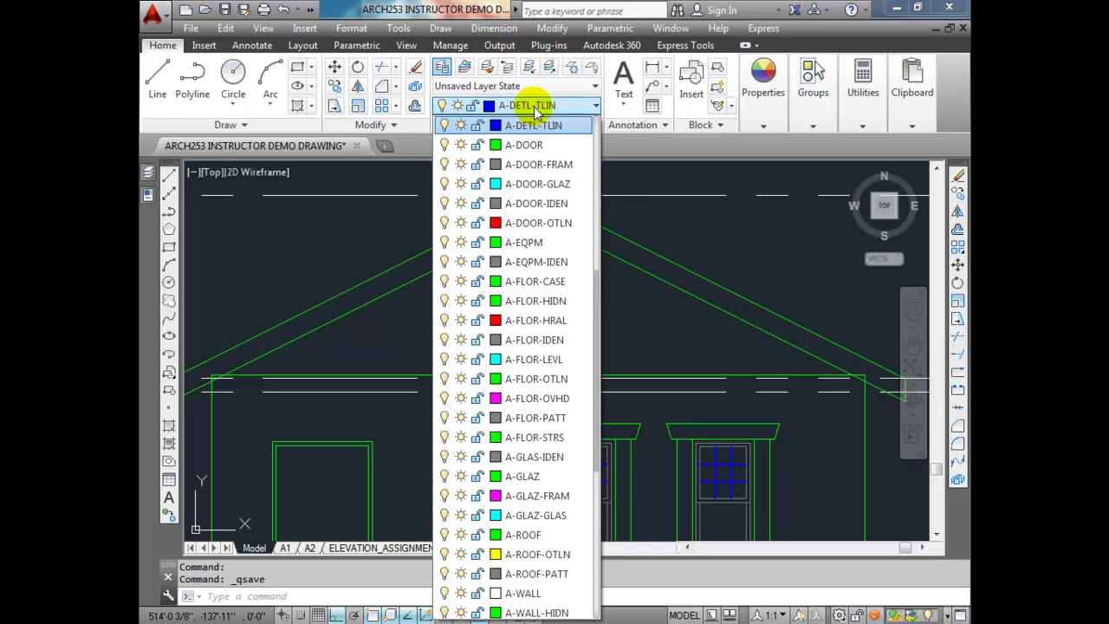
drag(595, 295, 597, 161)
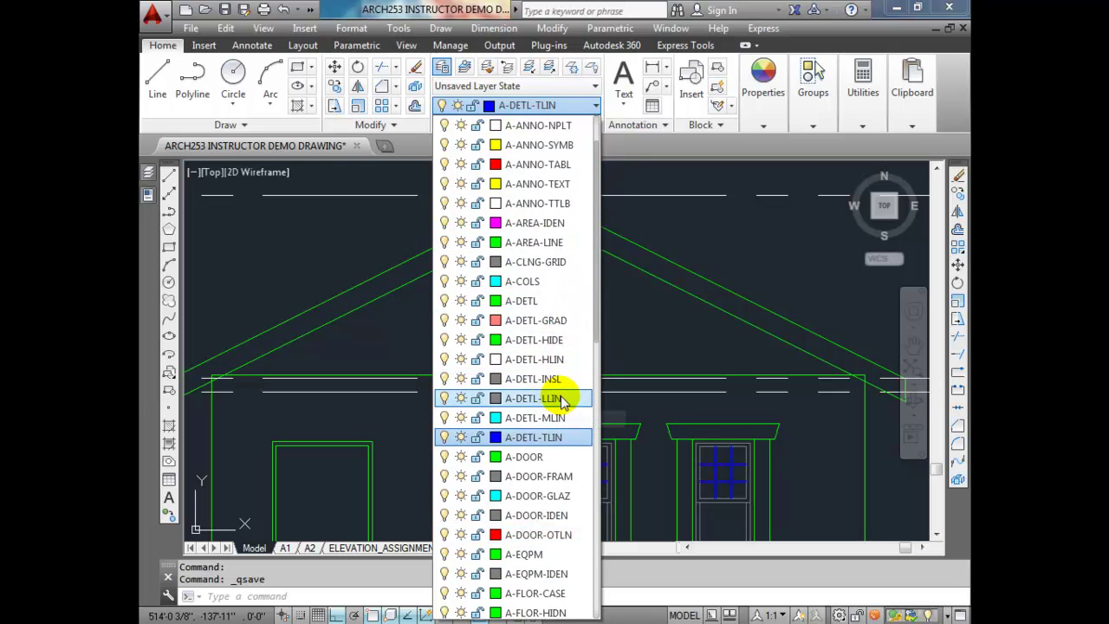
click(559, 399)
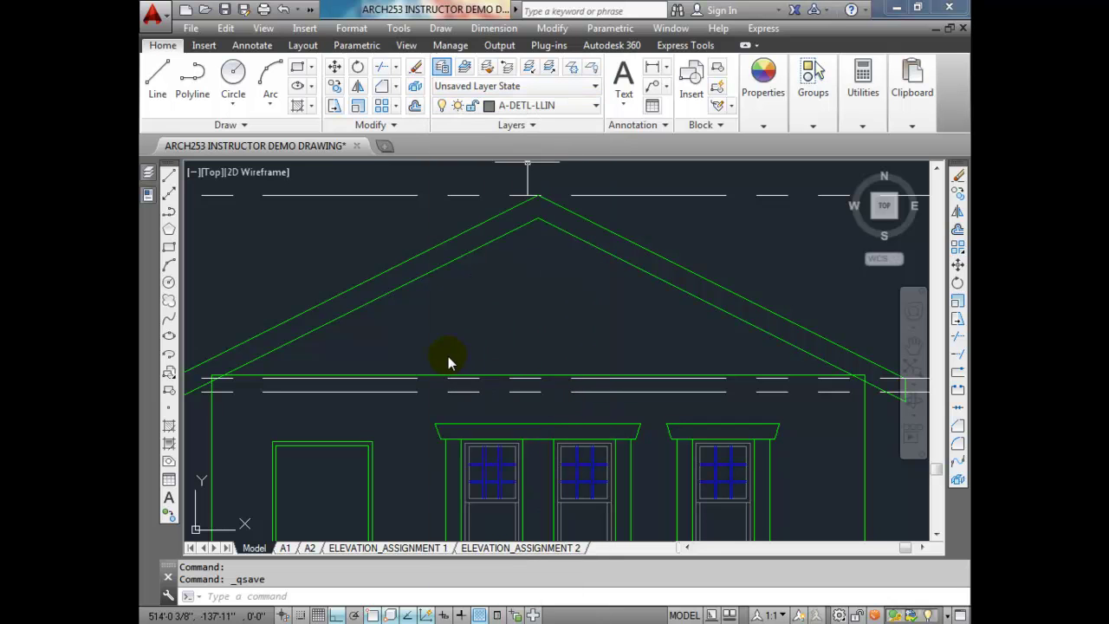
Step: Zoom to the layer standards table to check the detail layers, then return to the gable roof
scroll(447, 356, down, 10)
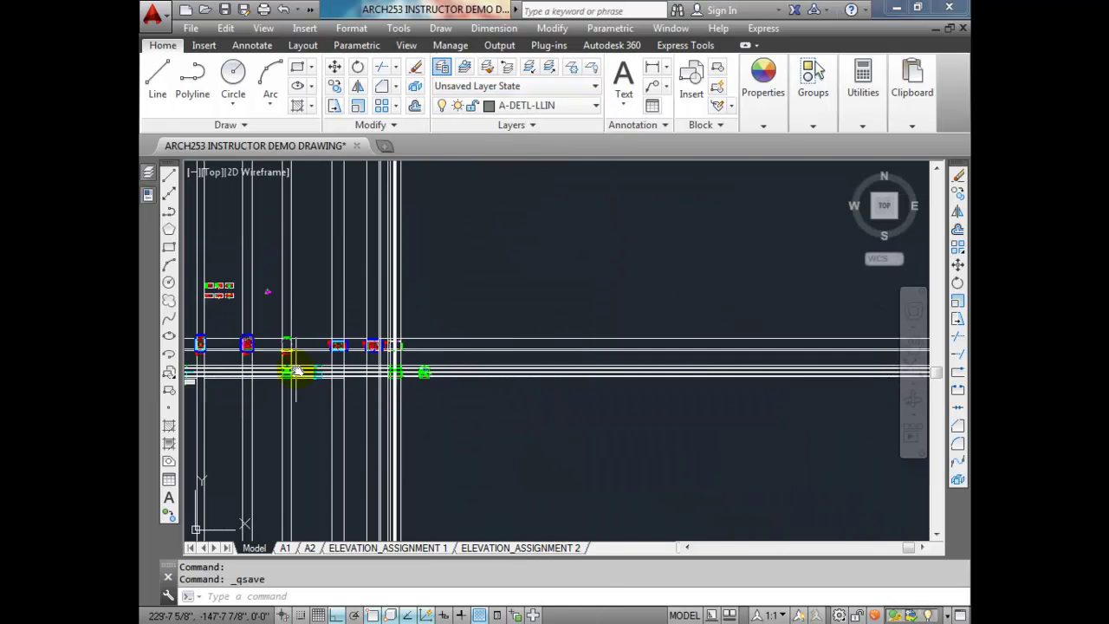
scroll(462, 384, up, 5)
scroll(462, 383, up, 5)
middle_drag(262, 288, 354, 361)
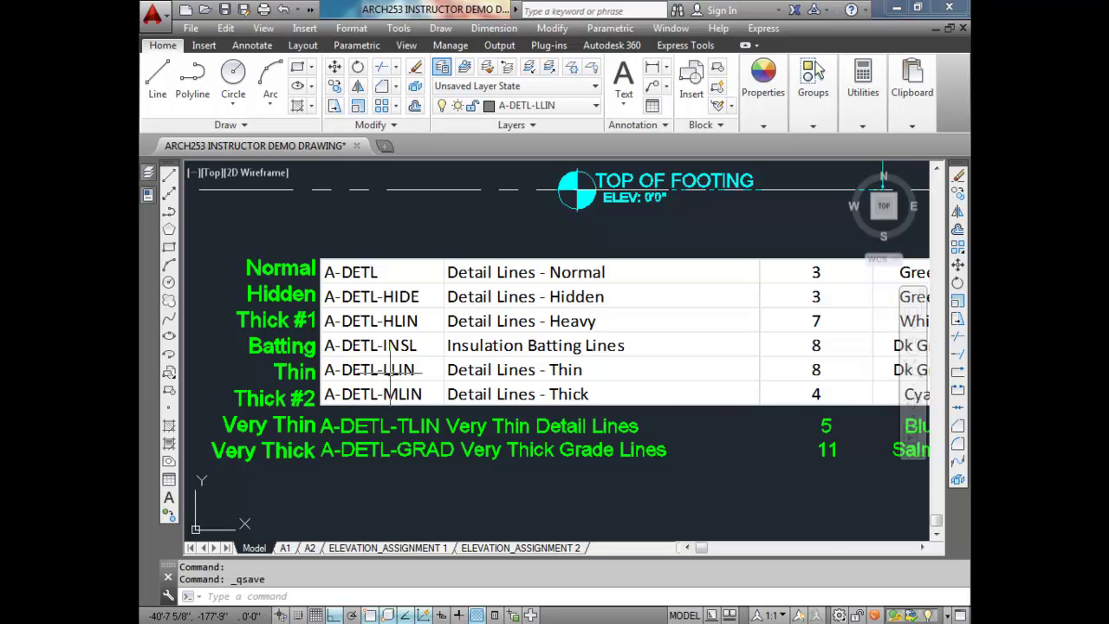
scroll(428, 371, down, 8)
middle_drag(561, 385, 355, 468)
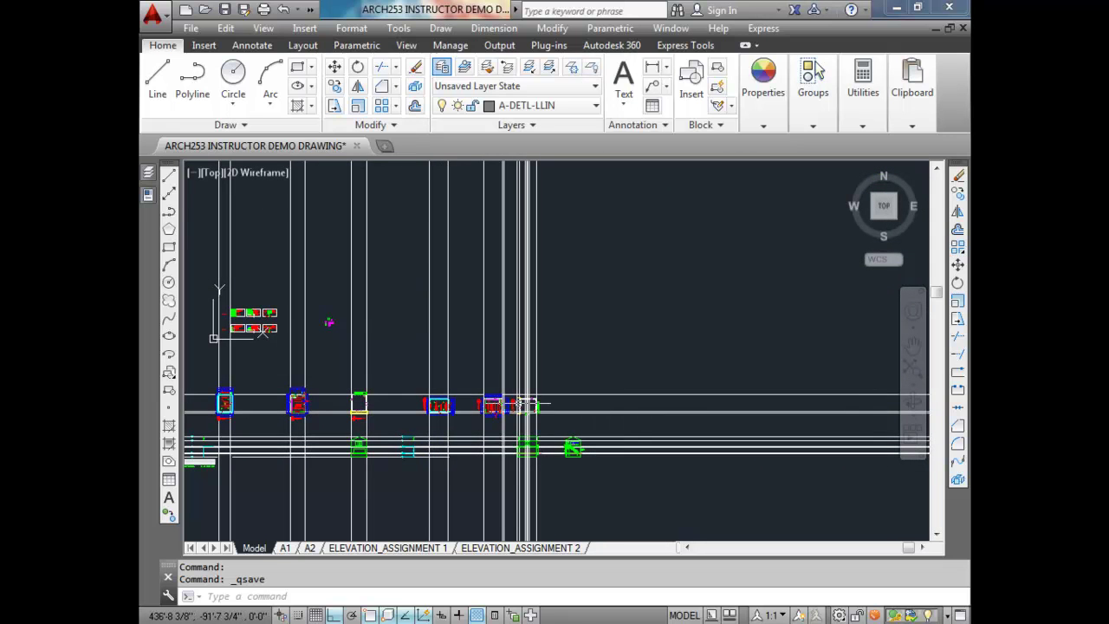
scroll(542, 410, up, 7)
middle_drag(541, 409, 555, 307)
scroll(537, 317, up, 2)
scroll(546, 322, down, 2)
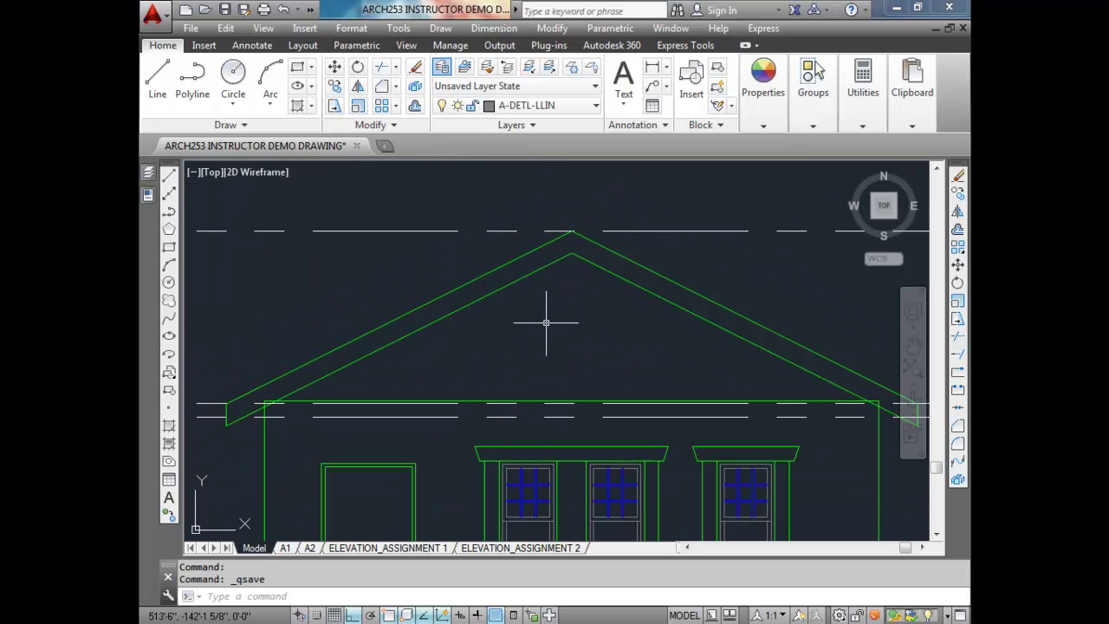
Step: Make A-DETL current from an existing line and draw a horizontal line across the gable
click(465, 67)
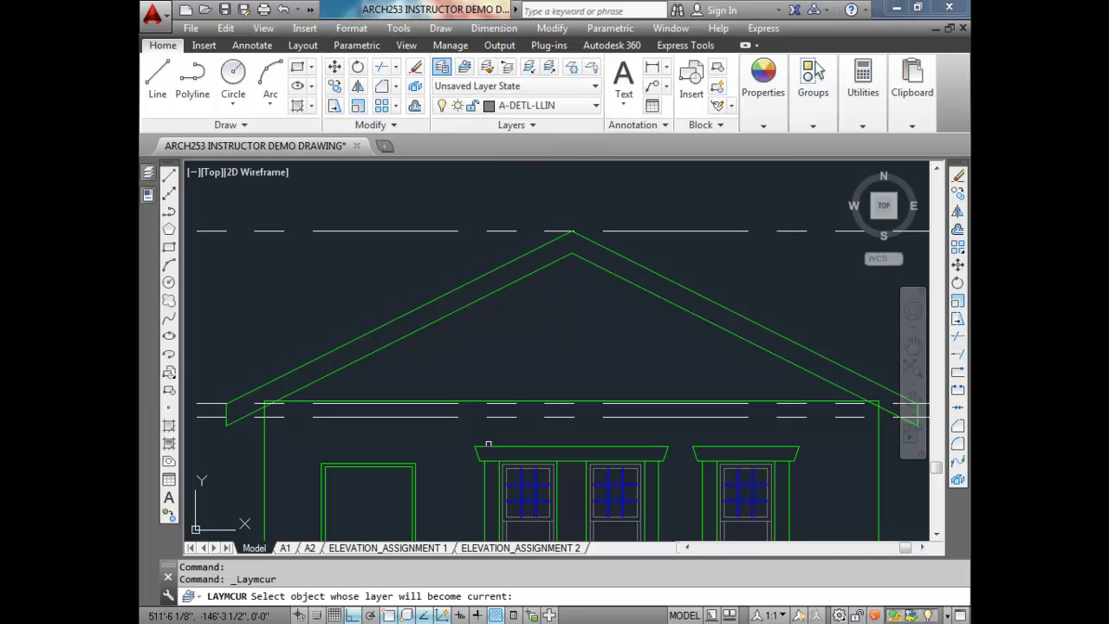
click(488, 448)
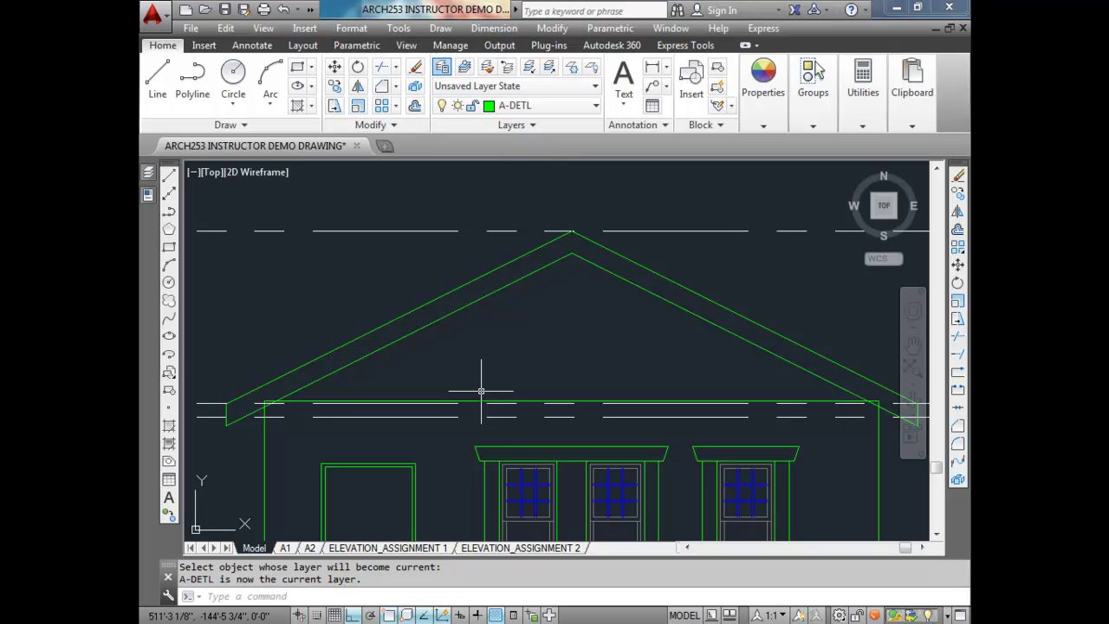
text(1)
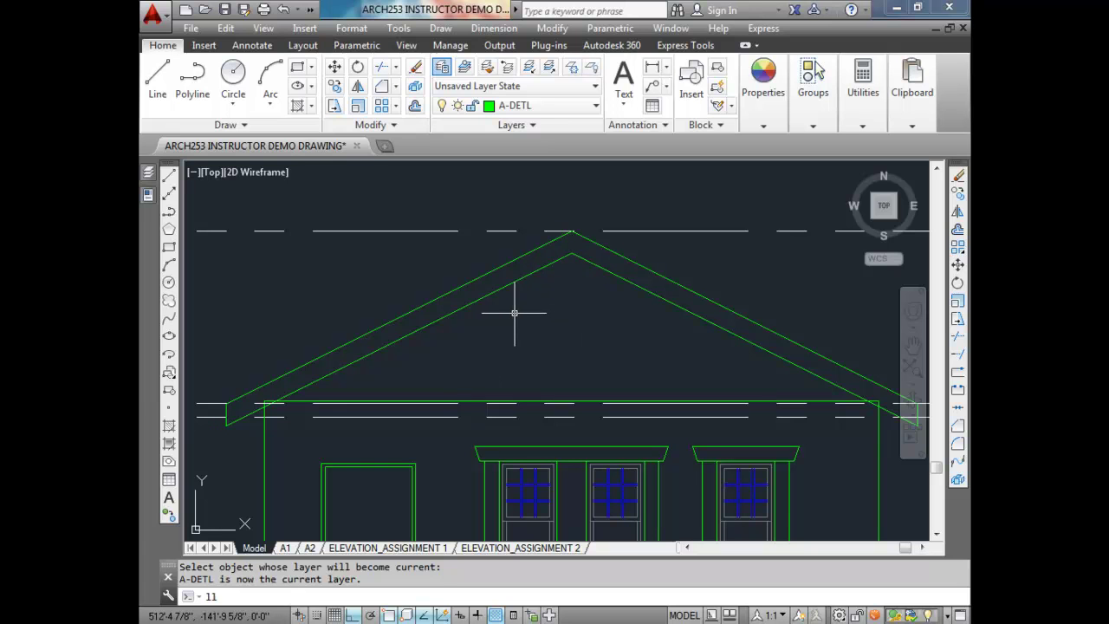
key(Return)
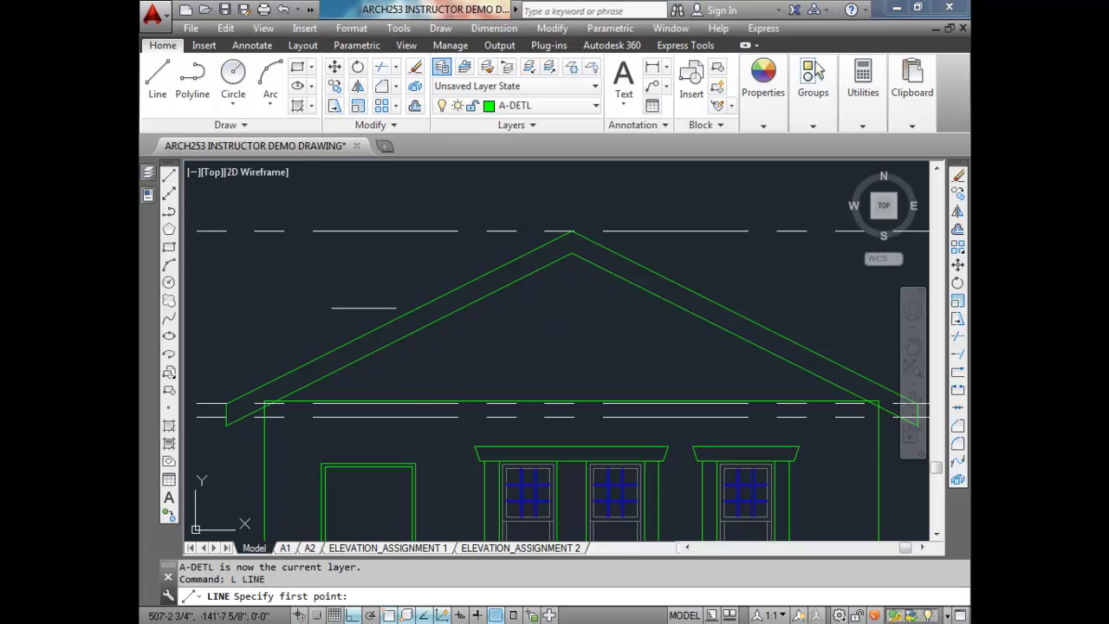
click(352, 320)
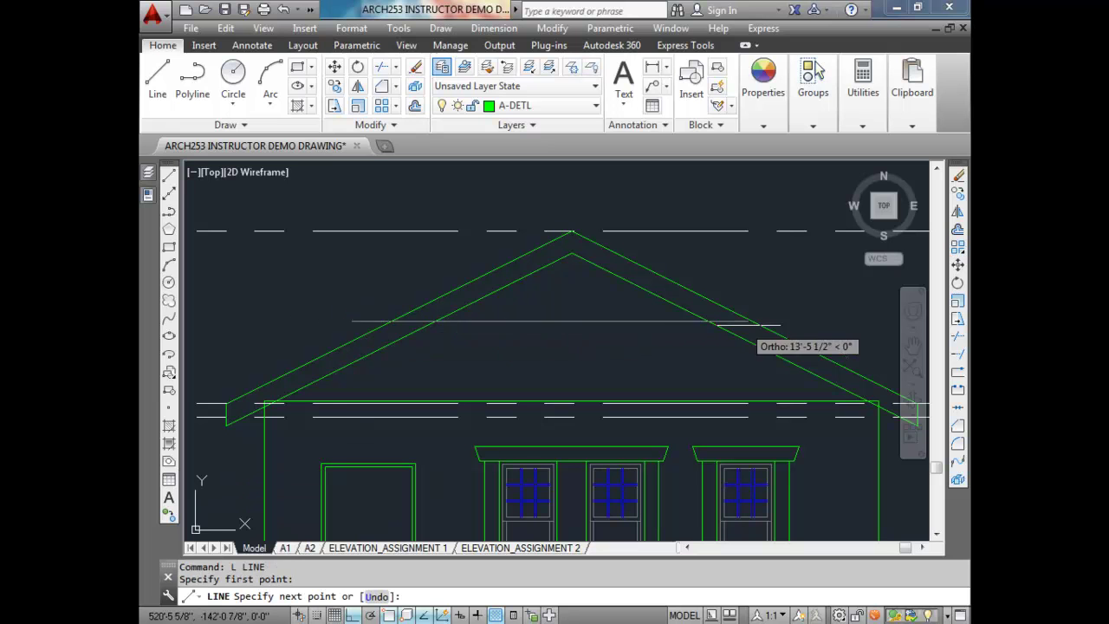
click(796, 320)
key(Escape)
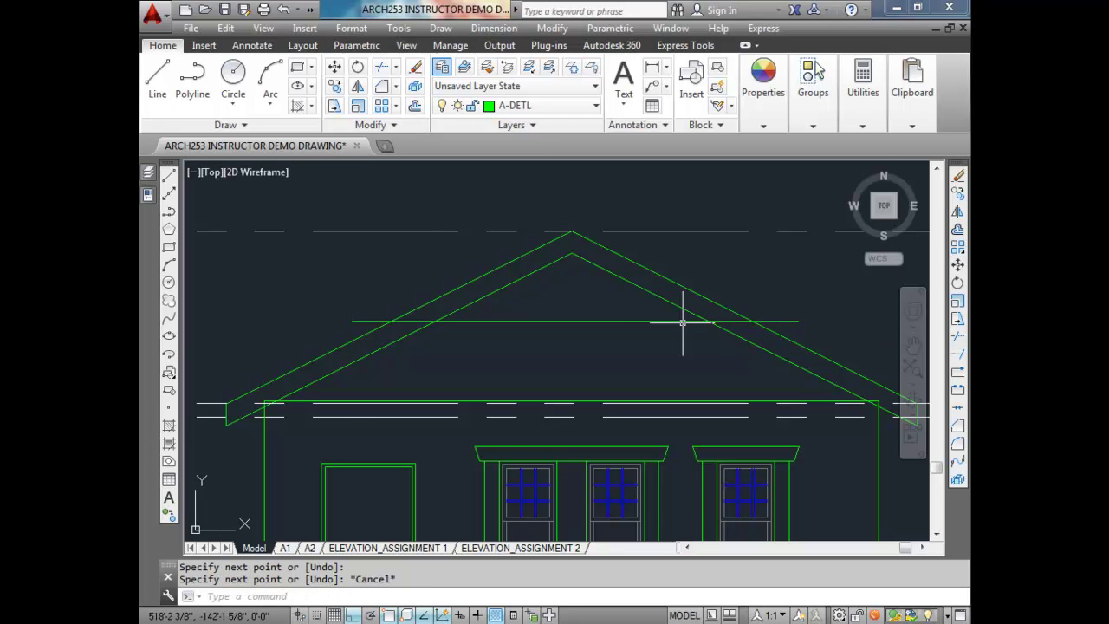
scroll(638, 330, up, 2)
scroll(546, 320, down, 2)
Step: Move the horizontal gable line slightly lower and trim its end back to the roof
click(527, 320)
text(m)
key(Return)
click(252, 270)
click(252, 286)
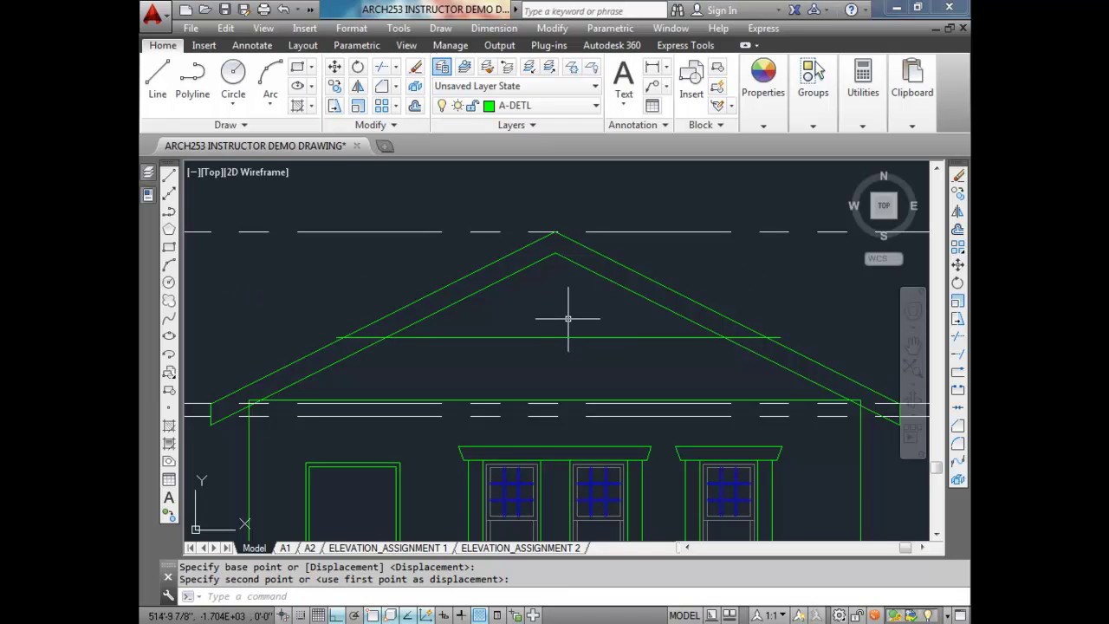
text(trim)
key(Return)
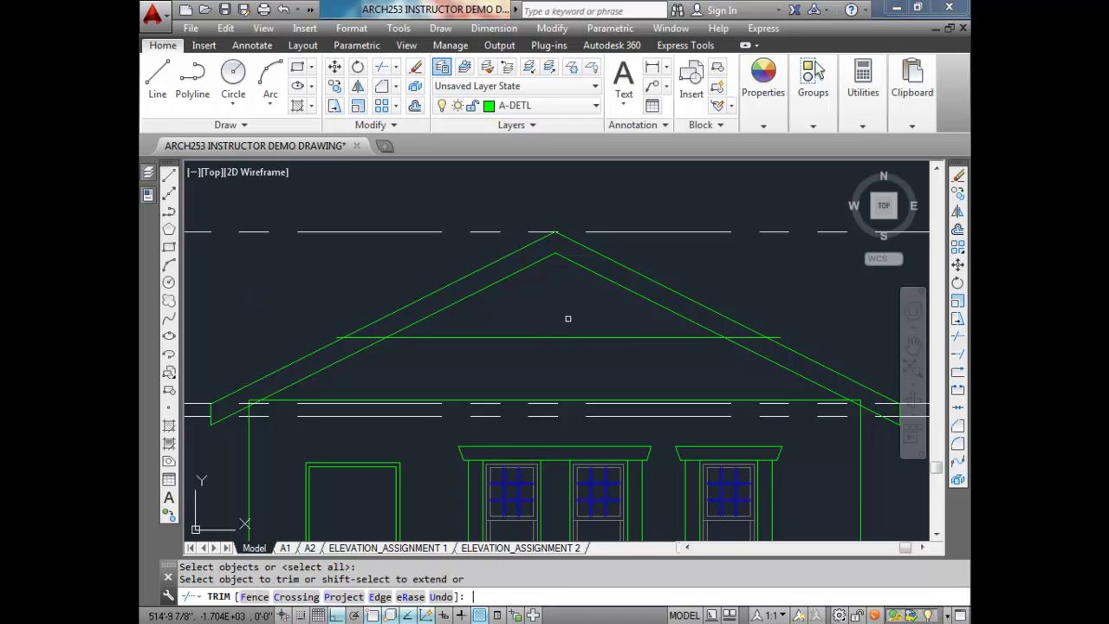
click(338, 336)
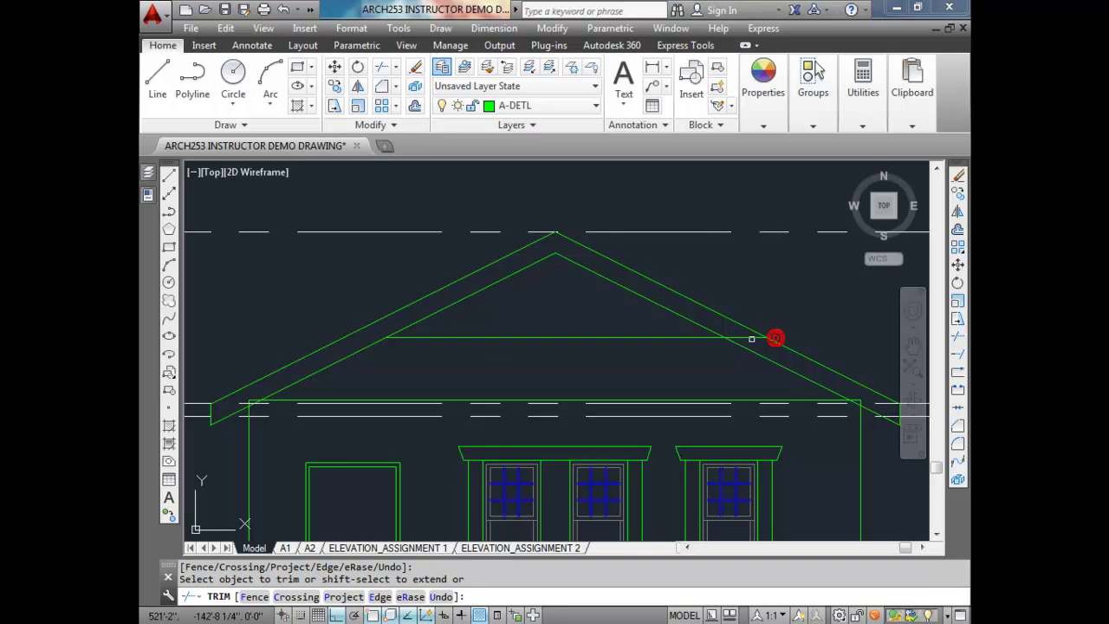
Step: Offset the horizontal gable line 10 inches upward
click(414, 105)
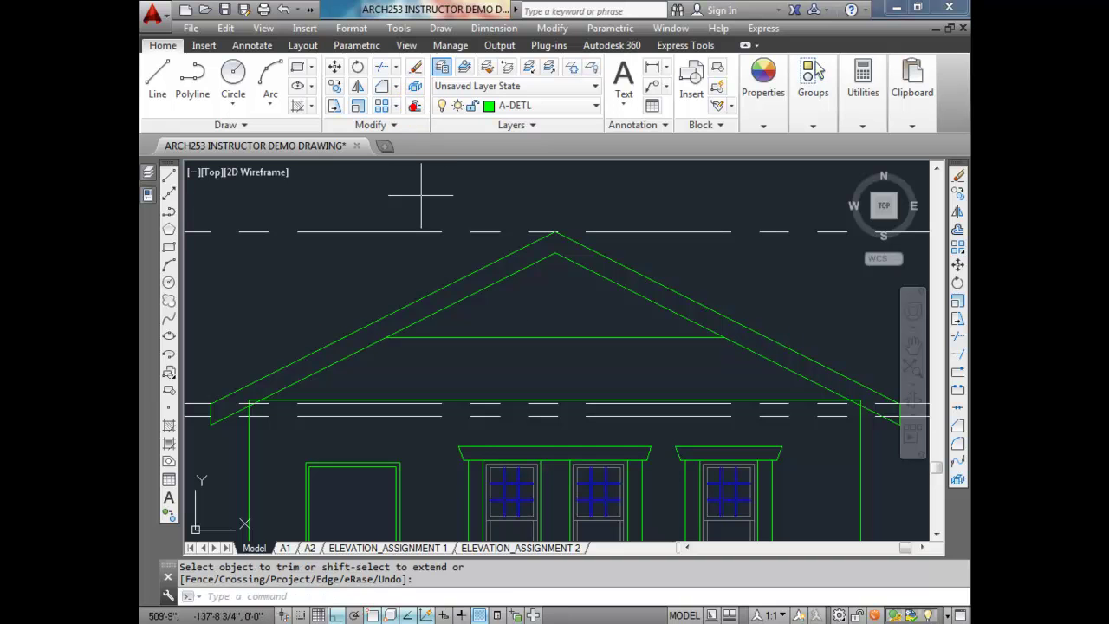
text(10)
key(Return)
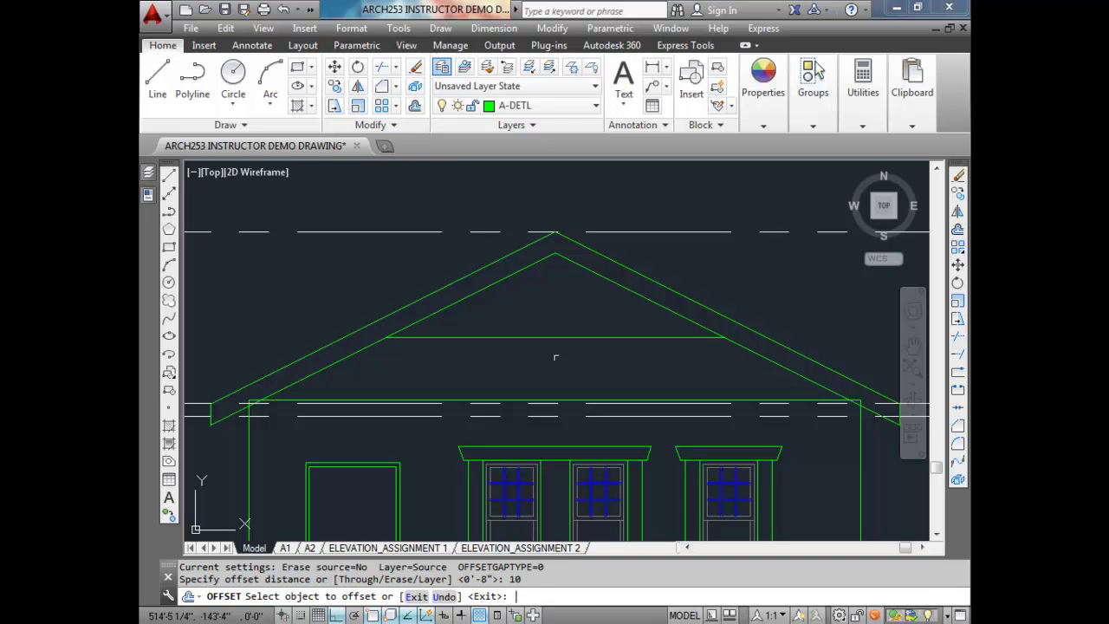
click(569, 336)
click(564, 280)
key(Return)
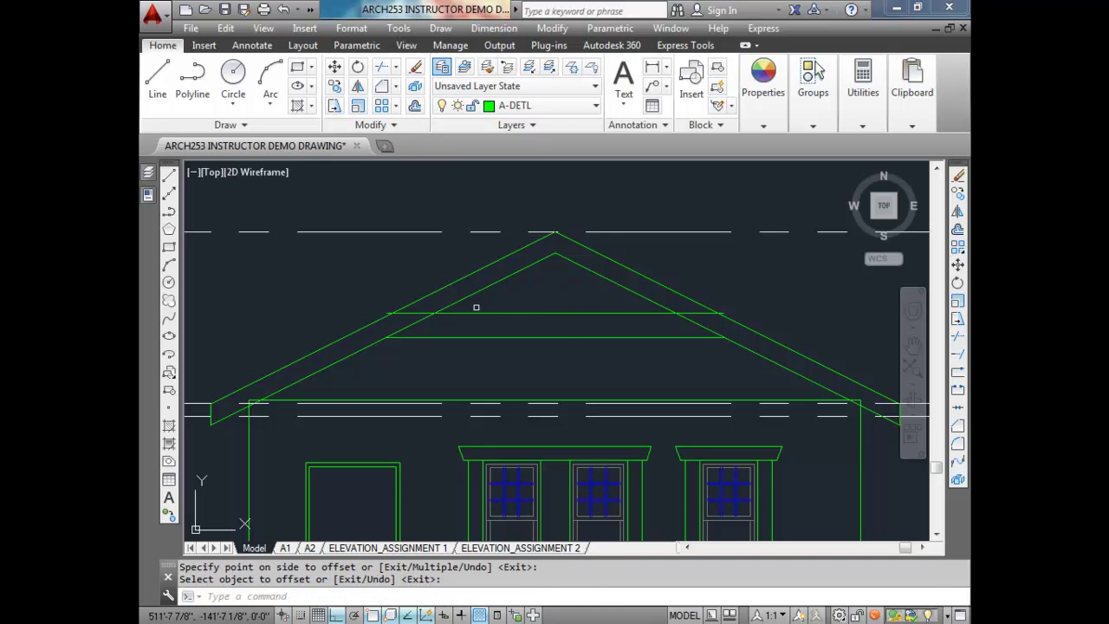
Step: Try a 2-inch offset of the horizontal line, then undo it
scroll(503, 303, up, 2)
key(Return)
key(Return)
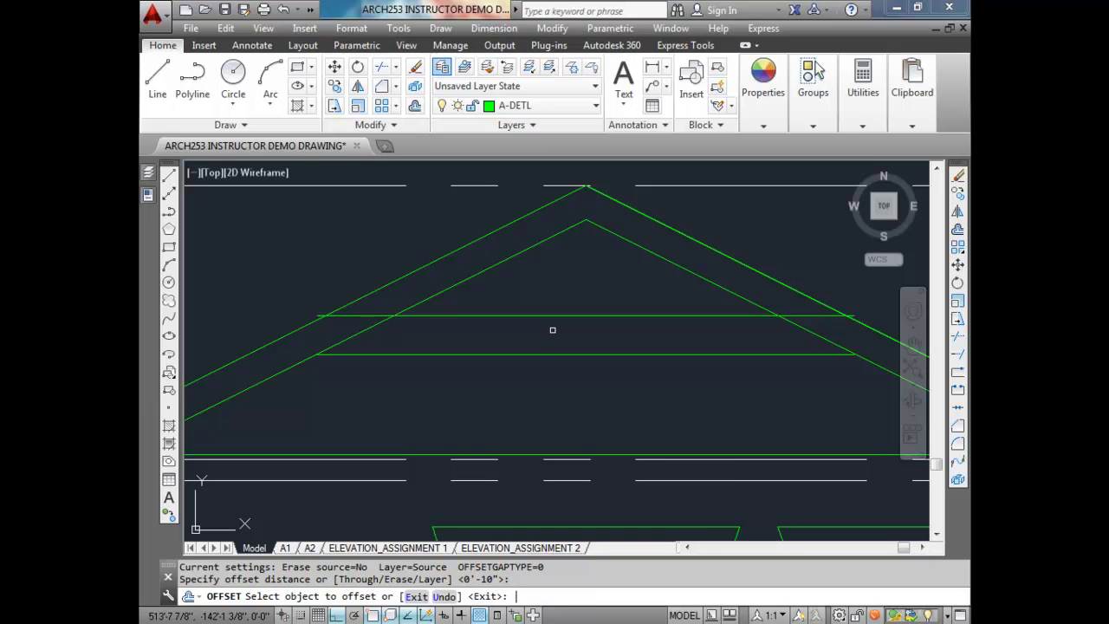
text(2)
key(Return)
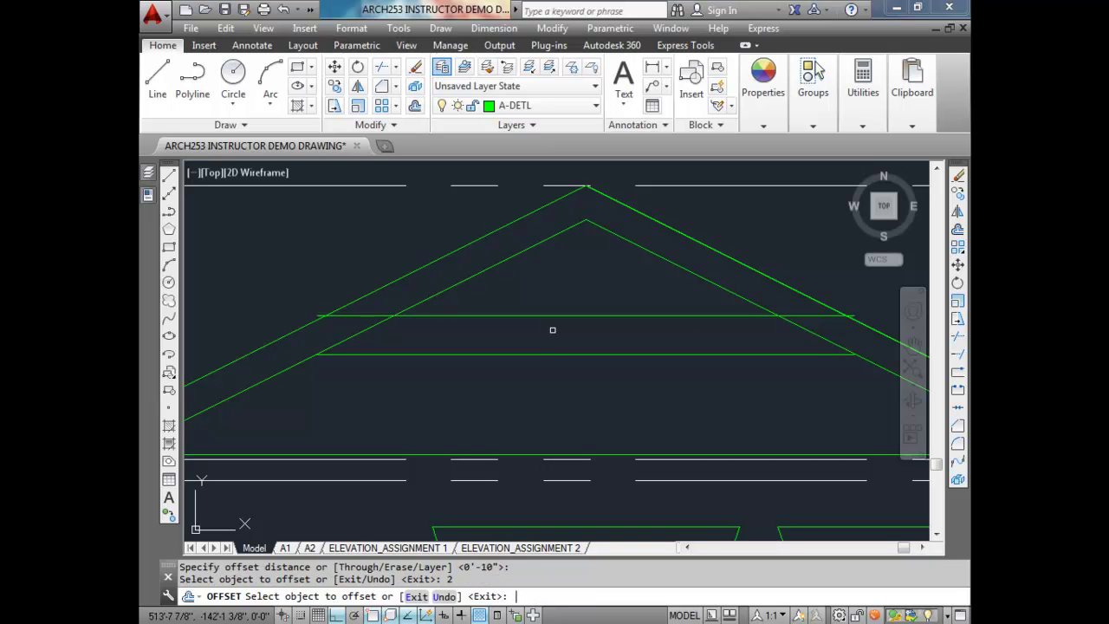
click(584, 314)
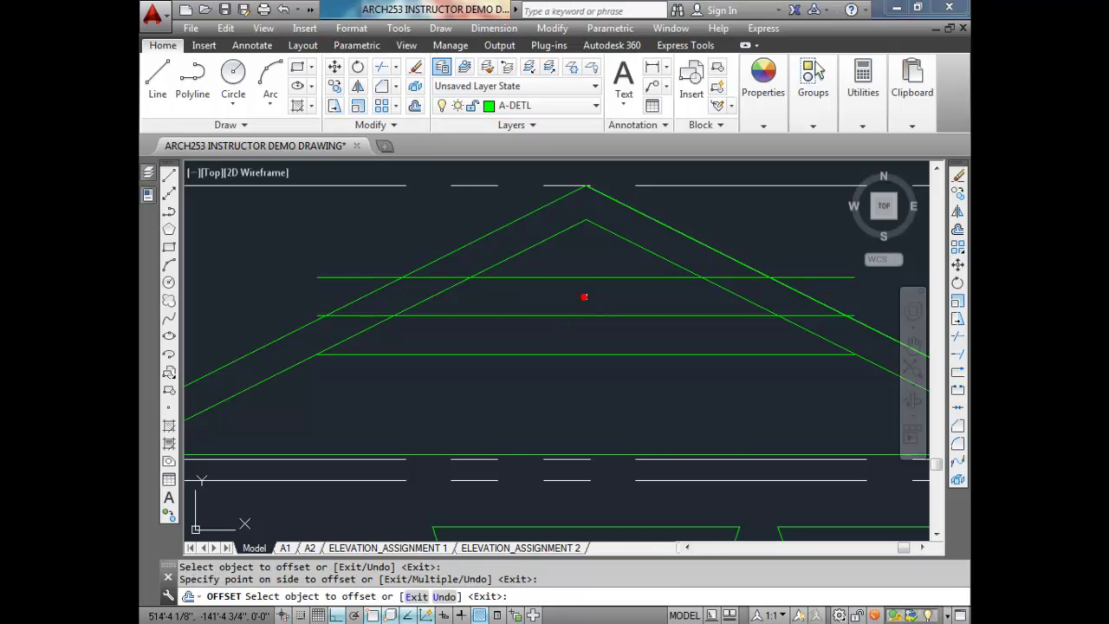
key(ctrl+z)
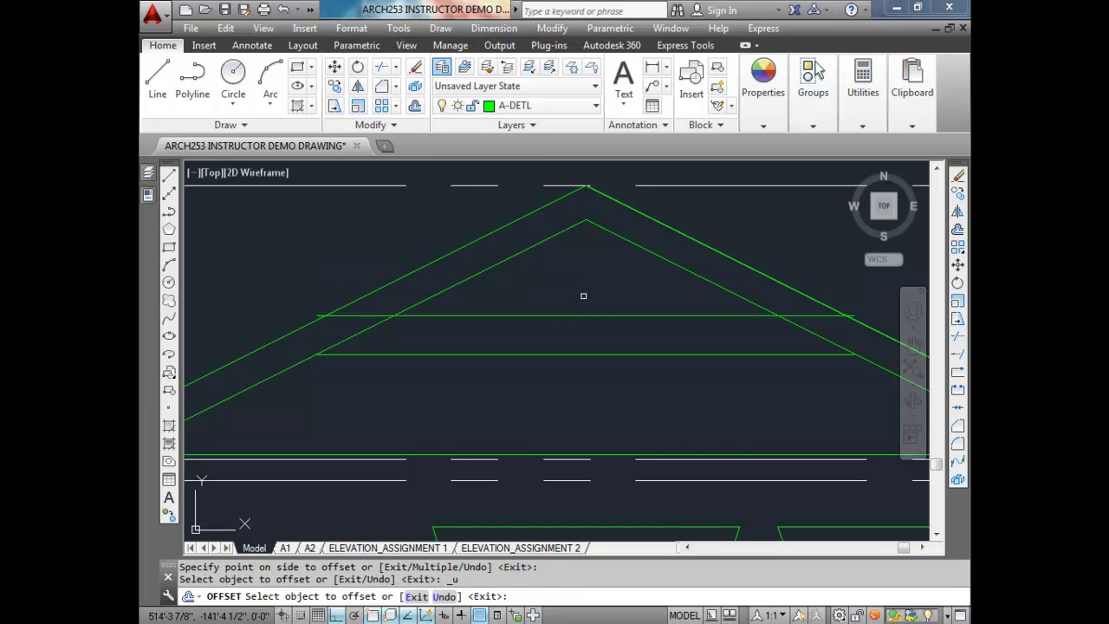
Step: Offset the upper horizontal line 1 inch upward to make a thin parallel copy
key(Return)
key(Return)
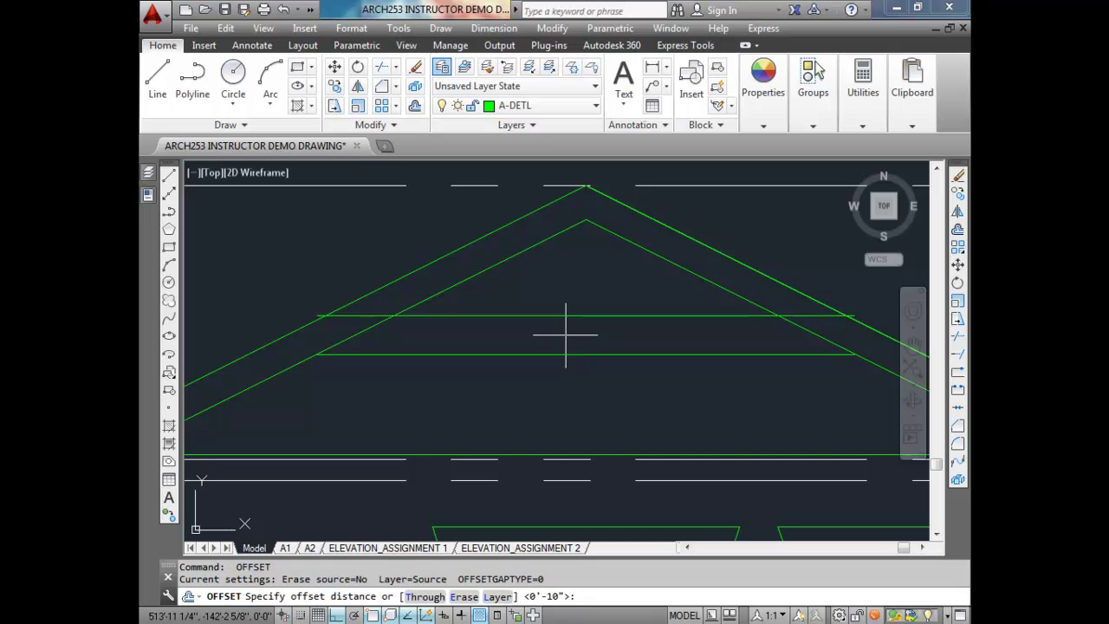
text(2)
key(Return)
key(Escape)
key(Return)
text(1)
key(Return)
click(579, 315)
click(580, 283)
key(Escape)
Step: Trim the horizontal lines' overhang past the left inner roof line
scroll(579, 302, down, 3)
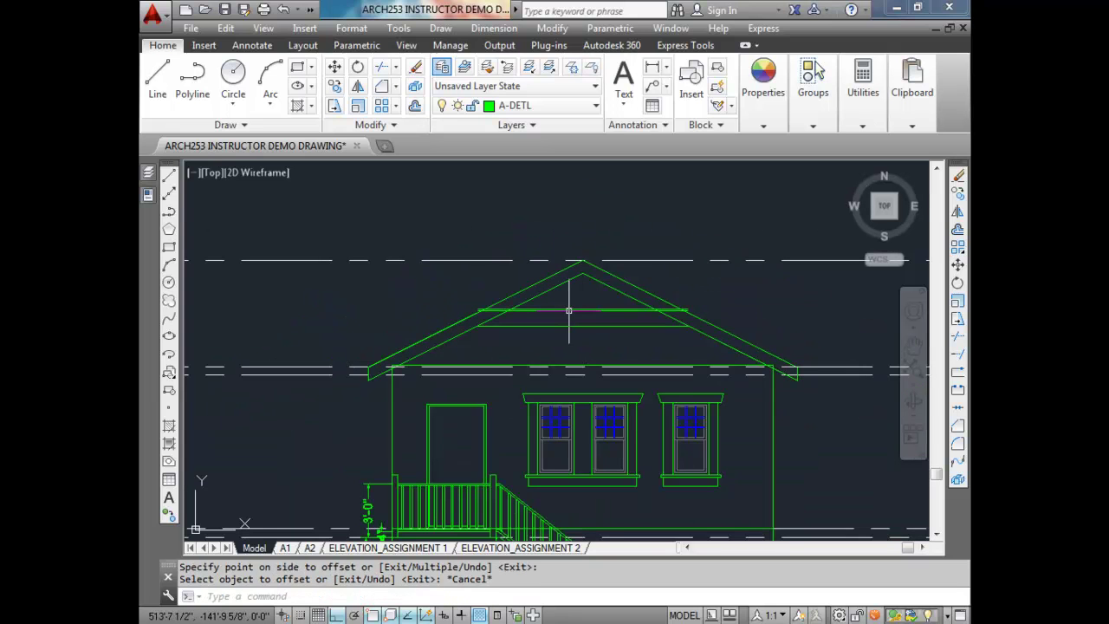
scroll(568, 310, up, 4)
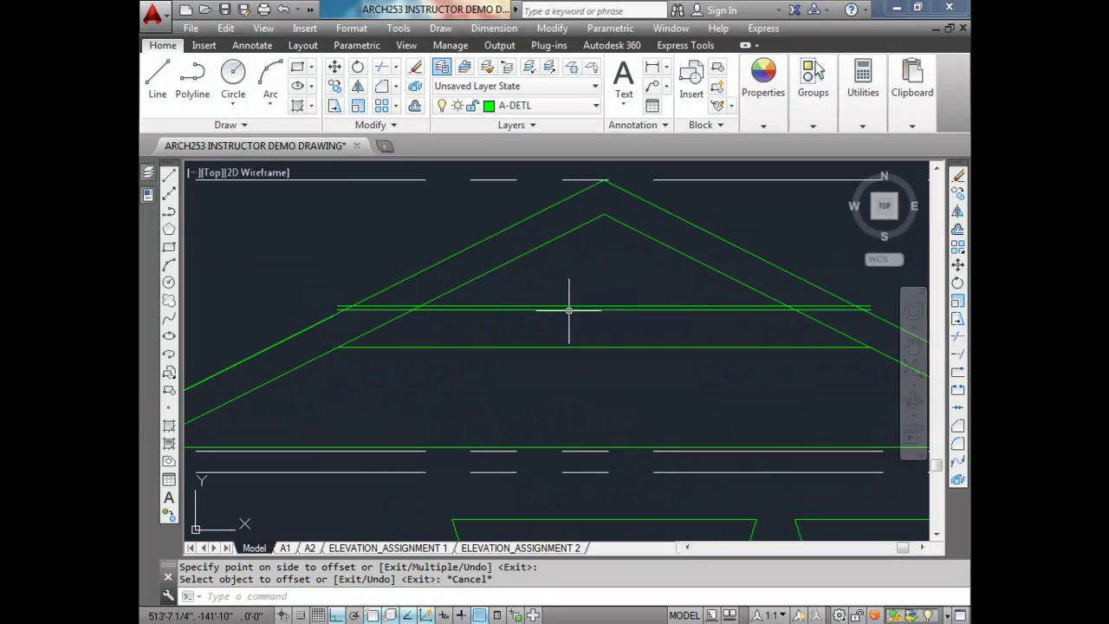
text(ts or)
key(Return)
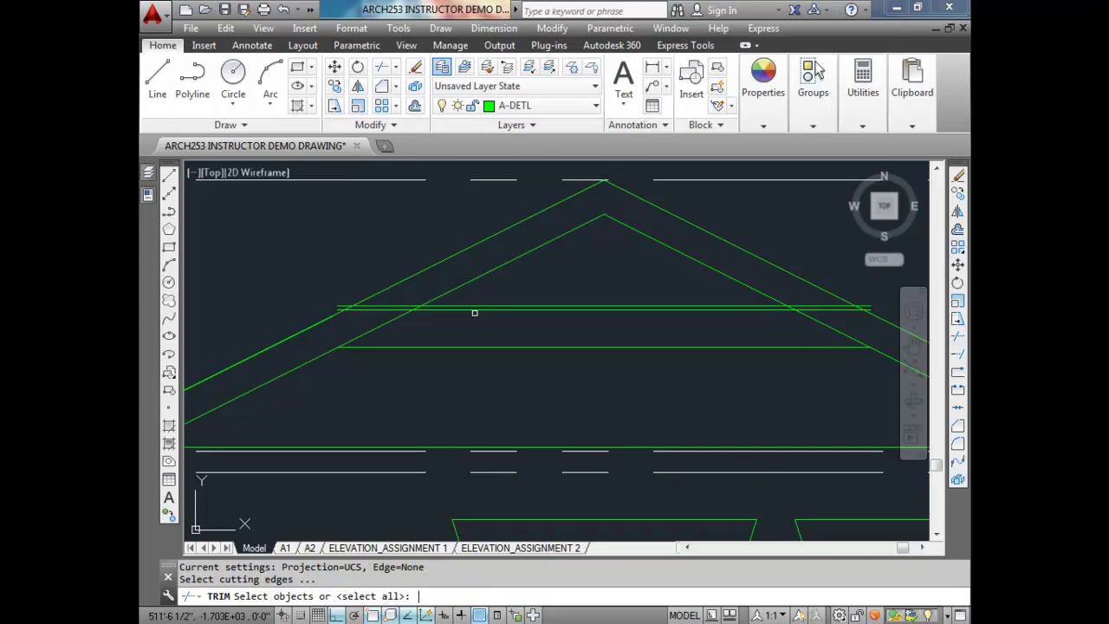
click(501, 266)
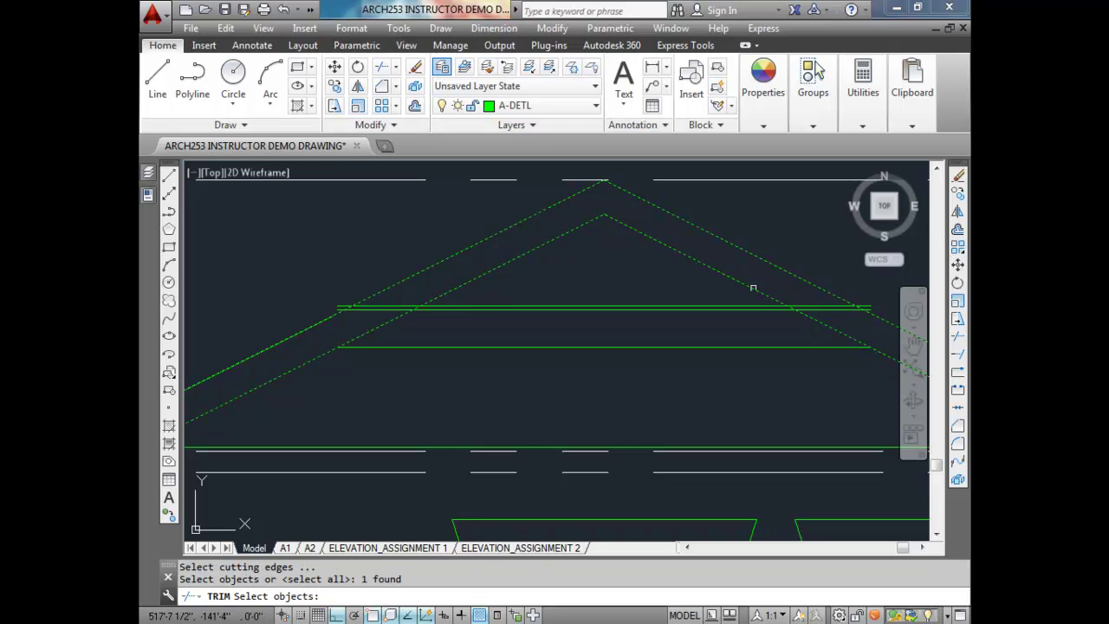
key(Return)
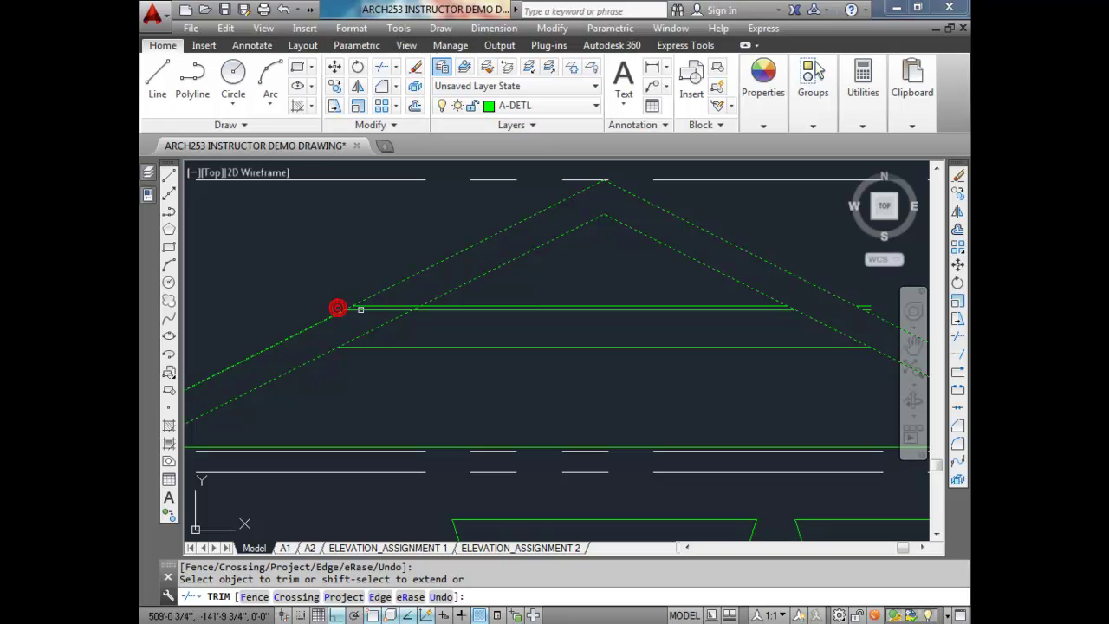
click(377, 306)
key(Escape)
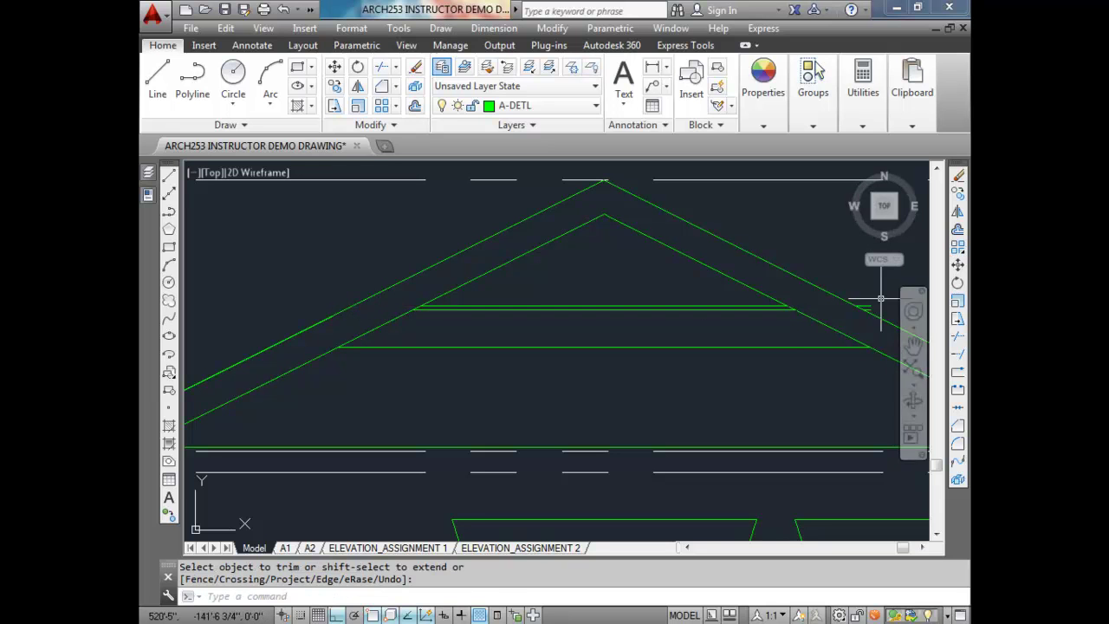
Step: Erase the leftover short segments at right and pan to show the right roof slope
click(846, 302)
click(887, 312)
key(Delete)
middle_drag(744, 318, 707, 332)
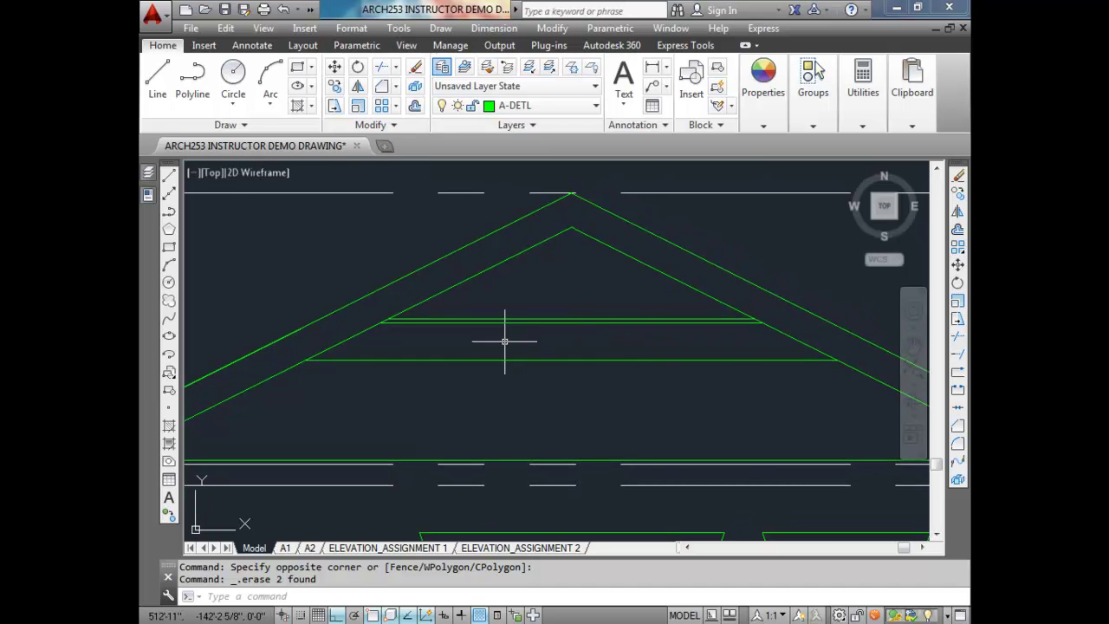
scroll(504, 334, down, 2)
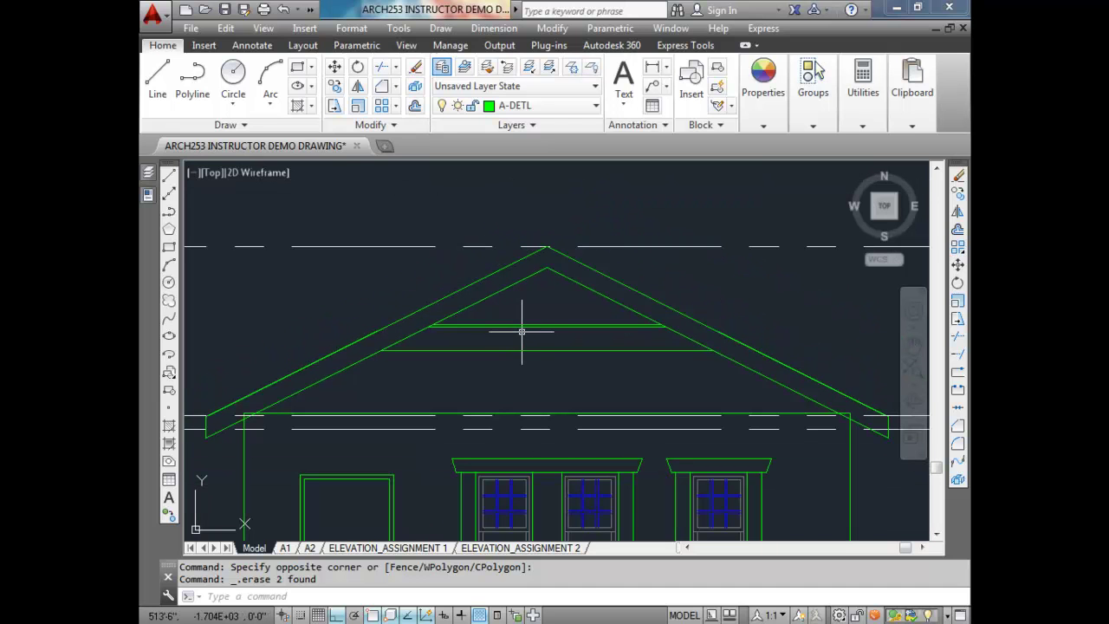
middle_drag(666, 315, 582, 351)
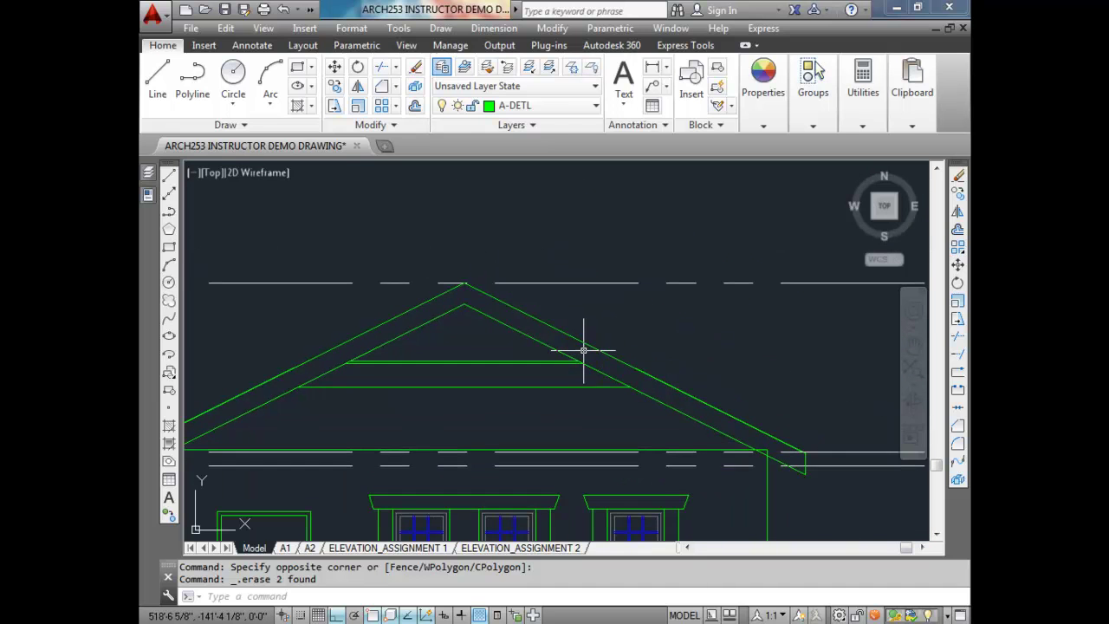
Step: Draw the upright 3.5 by 24 bracket rectangle under the right roof slope
text(c)
key(Return)
click(668, 351)
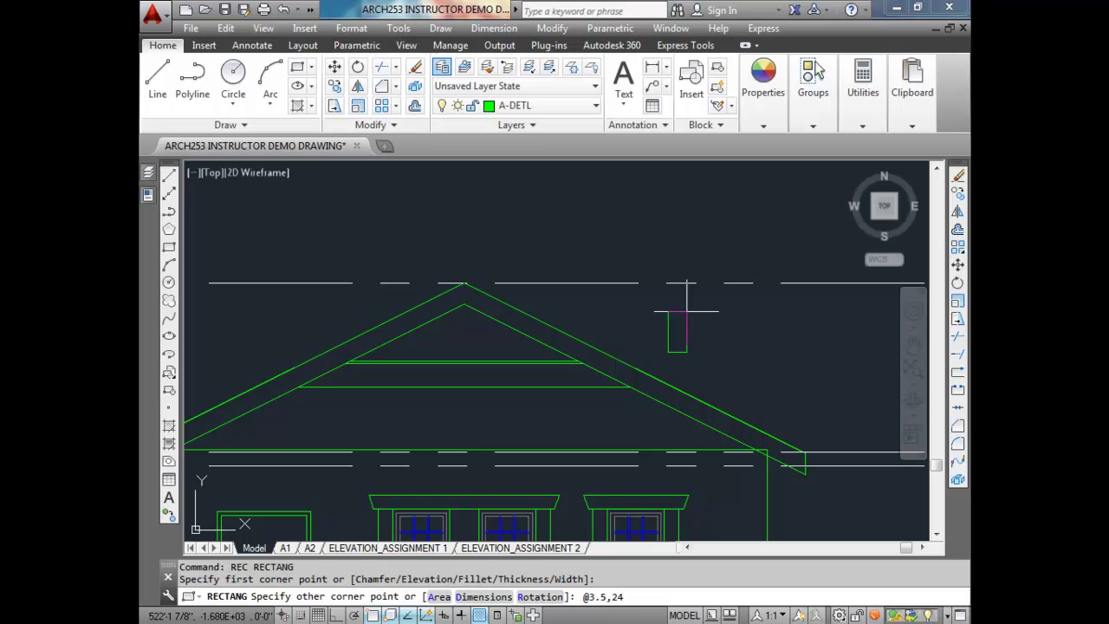
key(Return)
scroll(673, 312, up, 2)
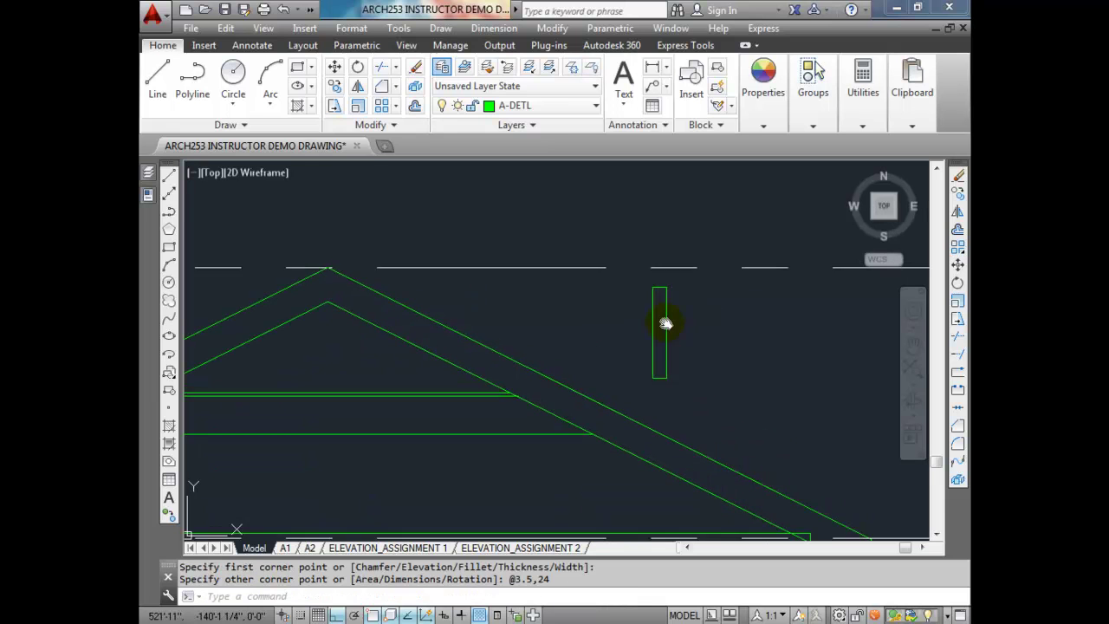
text(re)
key(Return)
scroll(648, 325, up, 1)
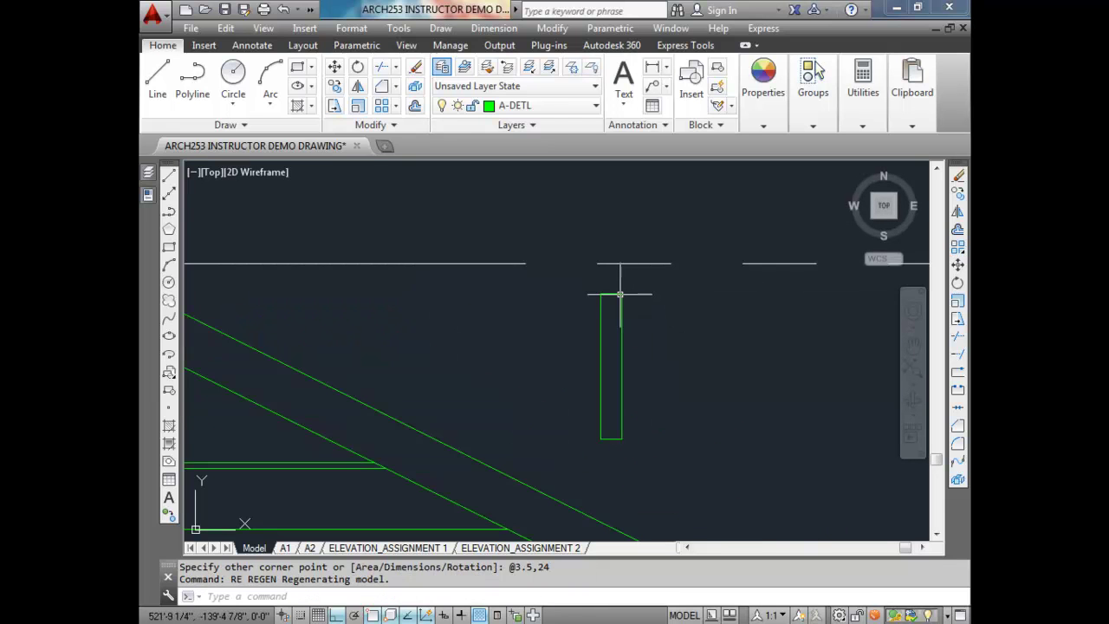
Step: Mark off a 3.5 square (@3.5,-3.5) from the bracket's top-left corner
text(rec)
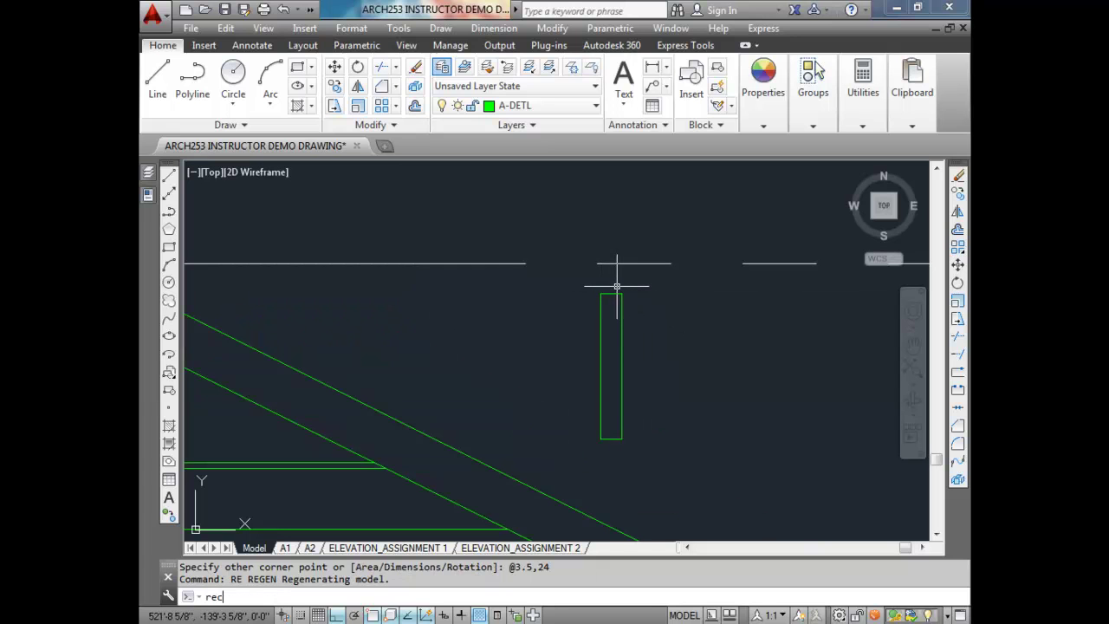
key(Return)
click(600, 292)
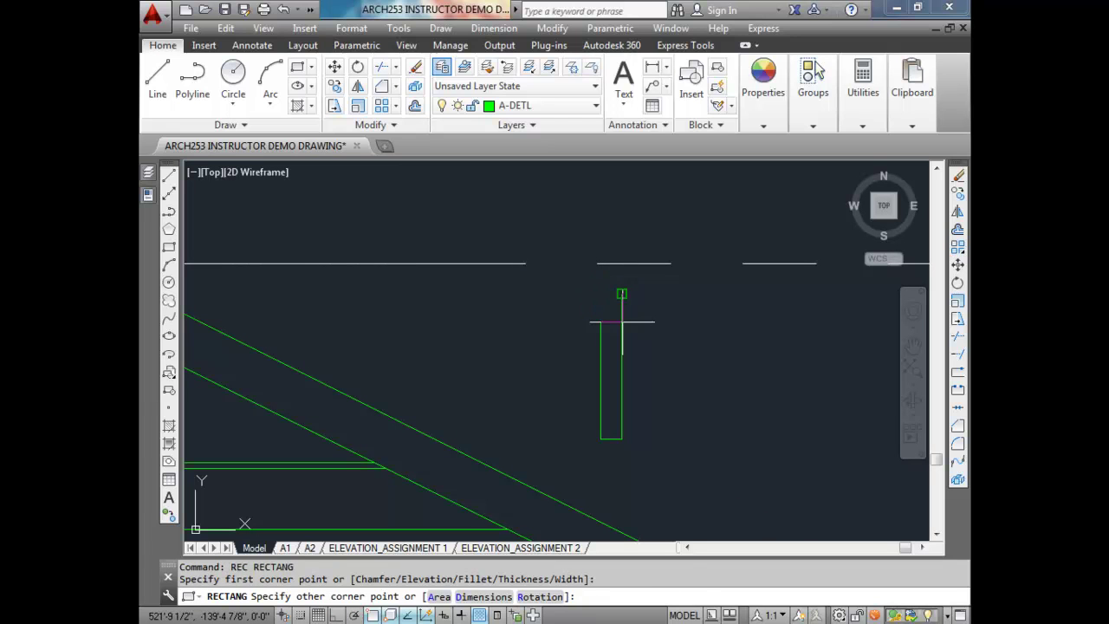
key(F8)
text(@3.)
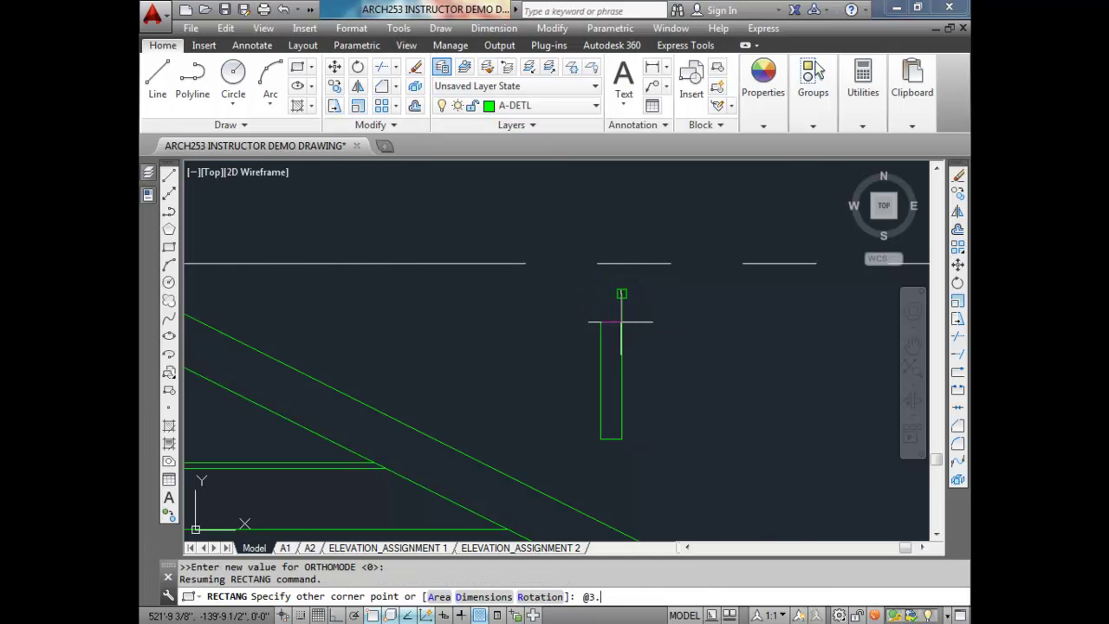
text(5,-3.5)
key(Return)
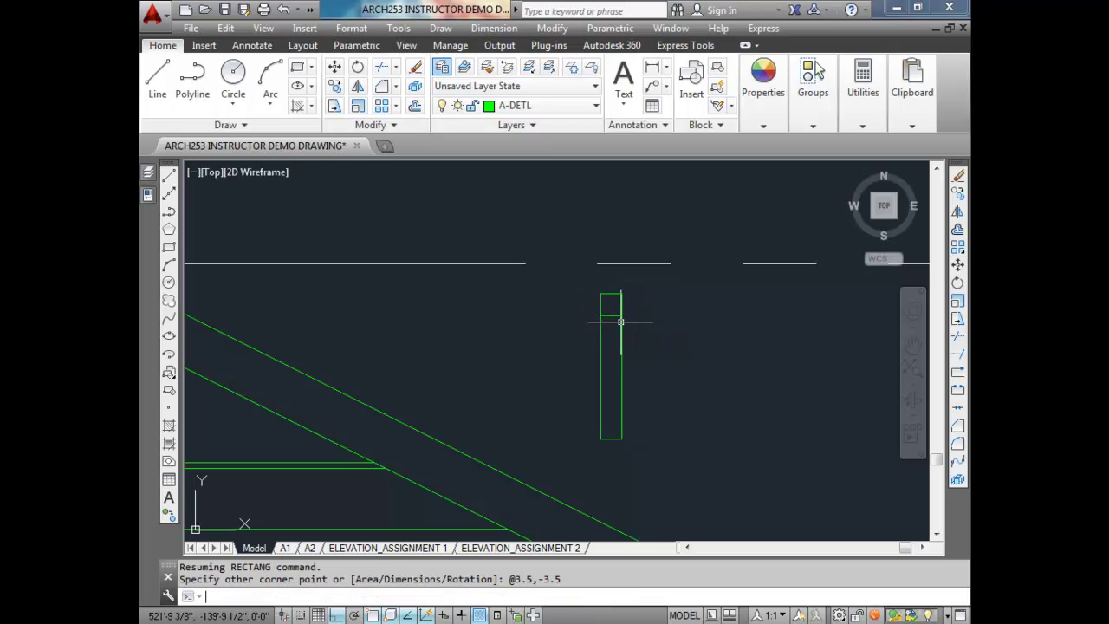
click(606, 315)
key(Escape)
scroll(618, 334, up, 3)
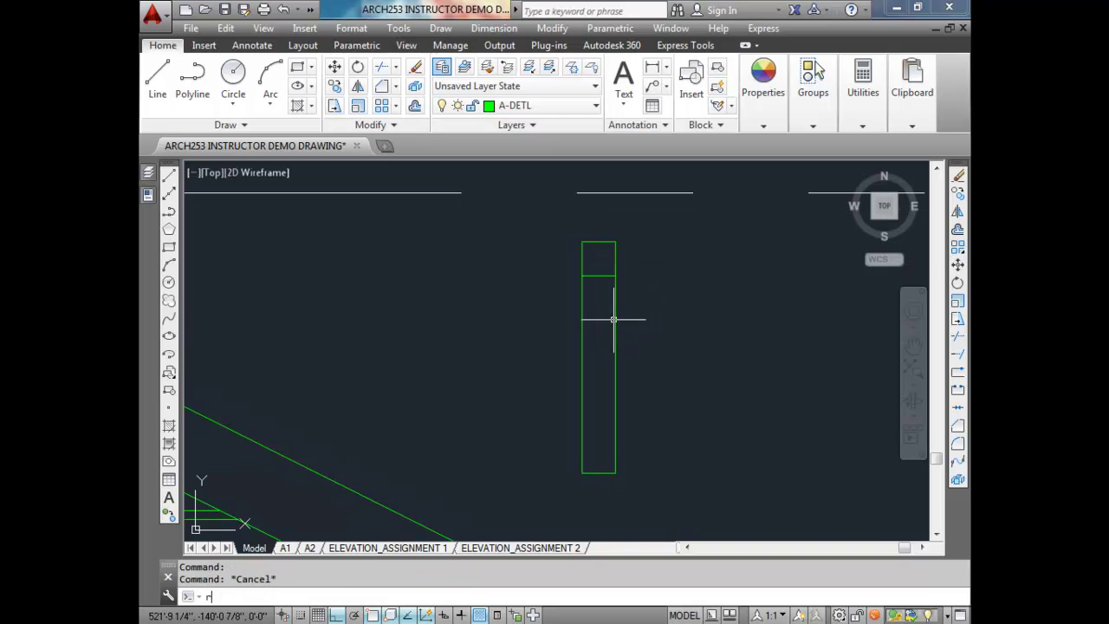
text(re)
key(Return)
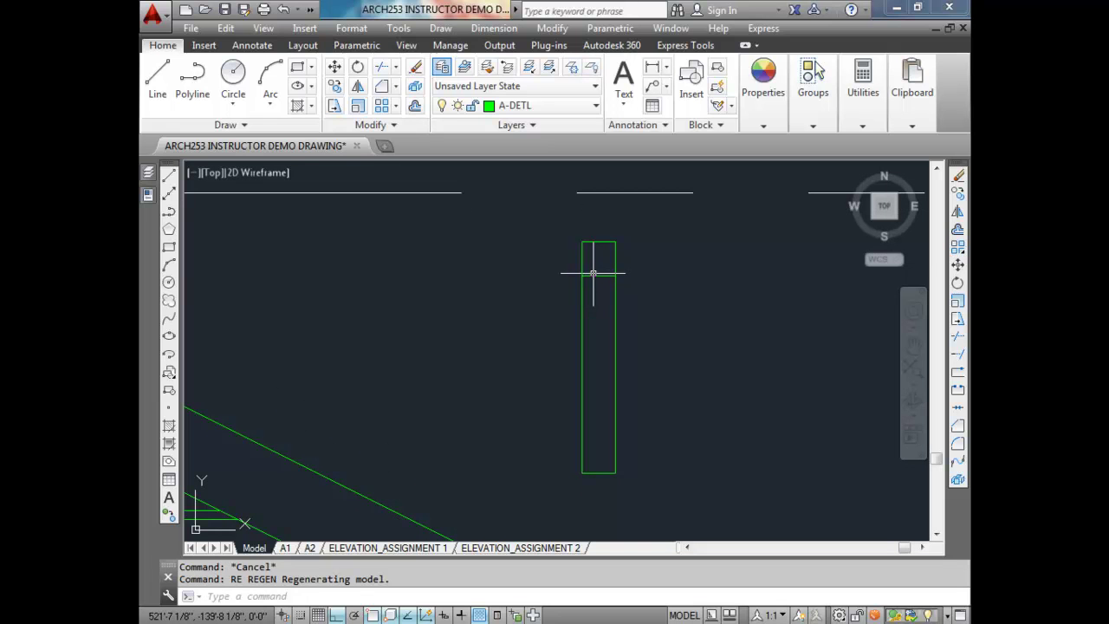
Step: Draw a 1.5 by 14 rectangle beside the bracket
text(rec)
key(Return)
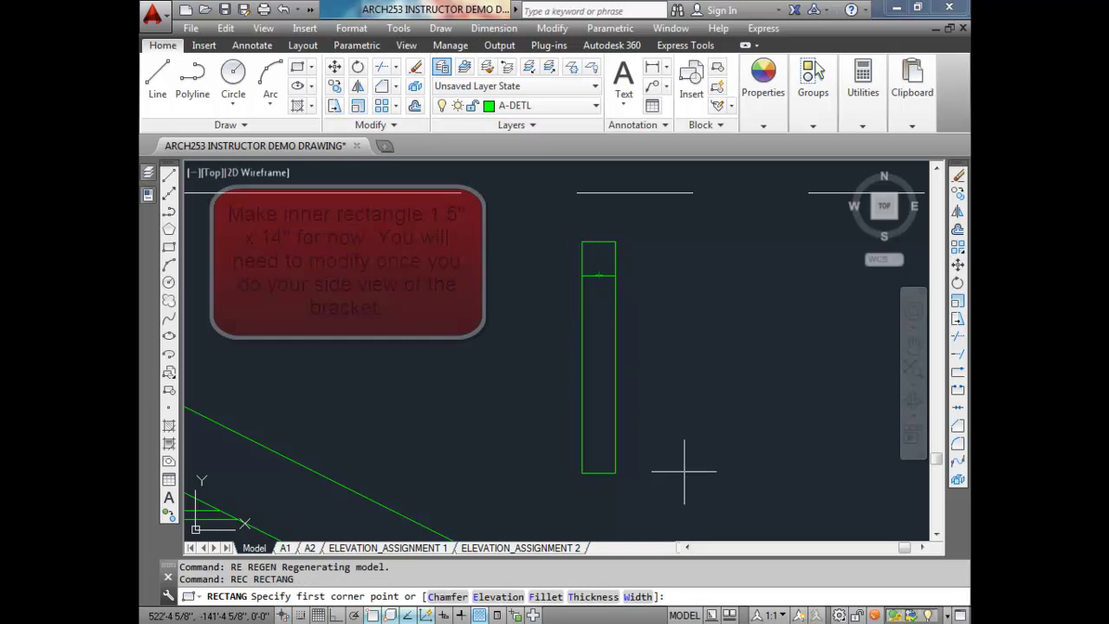
click(684, 472)
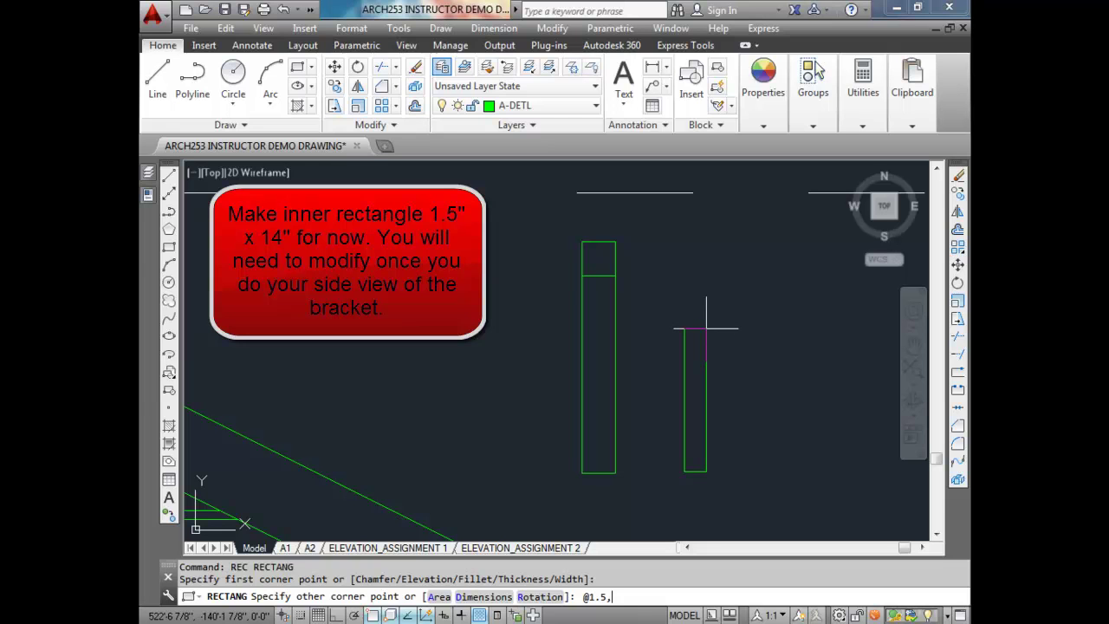
text(4)
key(Return)
Step: Move the 1.5 by 14 rectangle inside the bracket, just below the top square
click(698, 342)
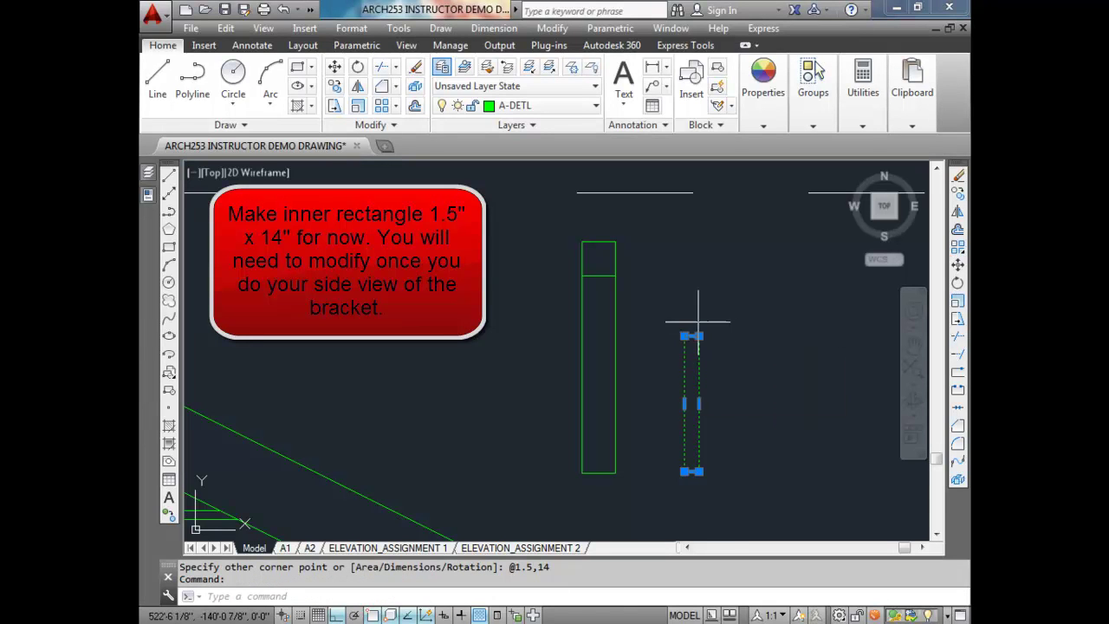
text(m)
key(Return)
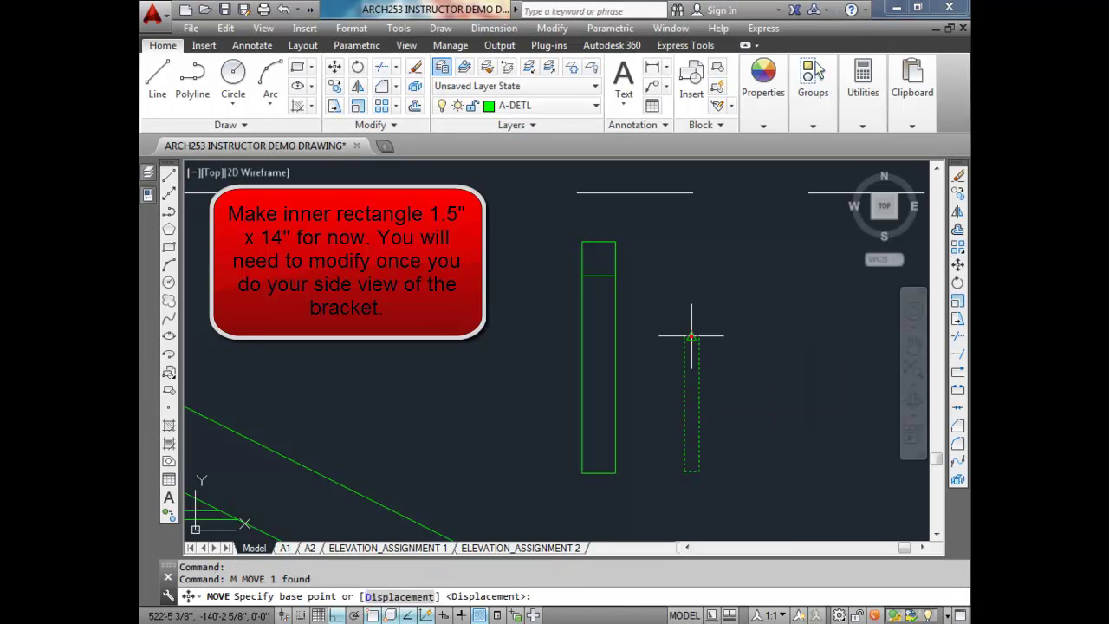
click(691, 335)
click(599, 276)
key(Escape)
key(Escape)
scroll(613, 393, down, 1)
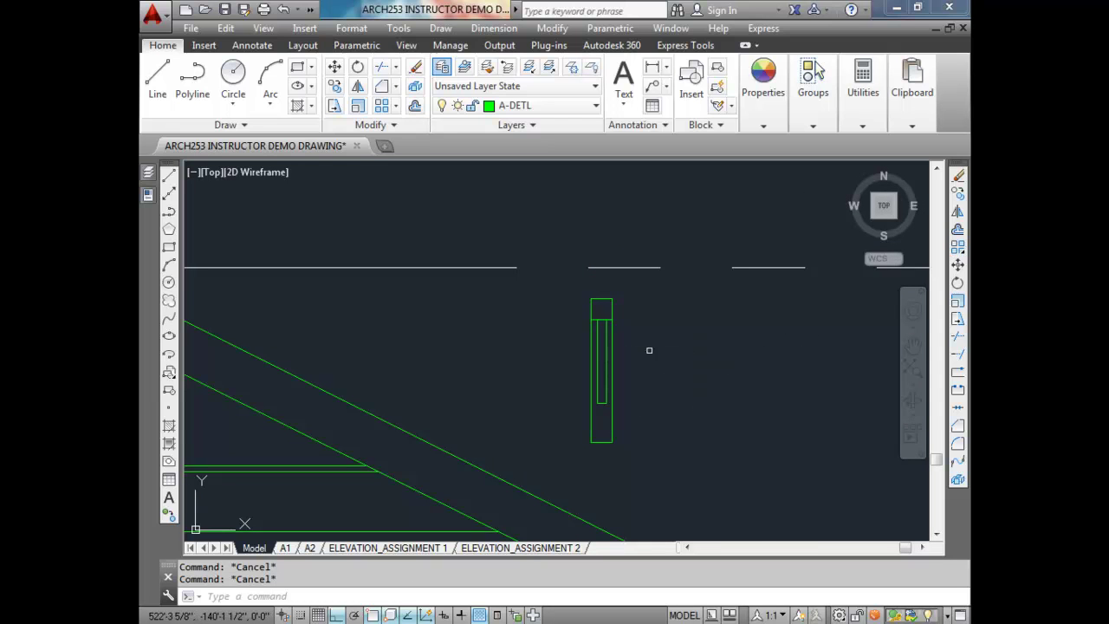
scroll(636, 356, up, 1)
scroll(632, 337, up, 1)
scroll(631, 343, down, 1)
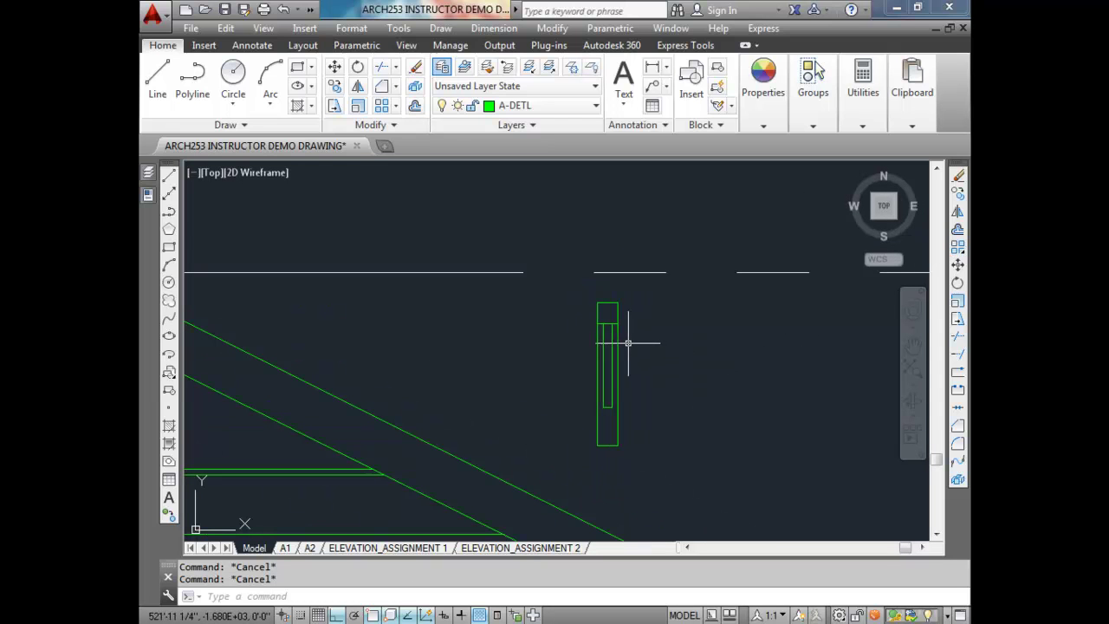
Step: Draw both diagonals across the bracket's top square to form an X
text(l)
key(Return)
scroll(606, 314, up, 1)
scroll(594, 301, up, 1)
click(594, 300)
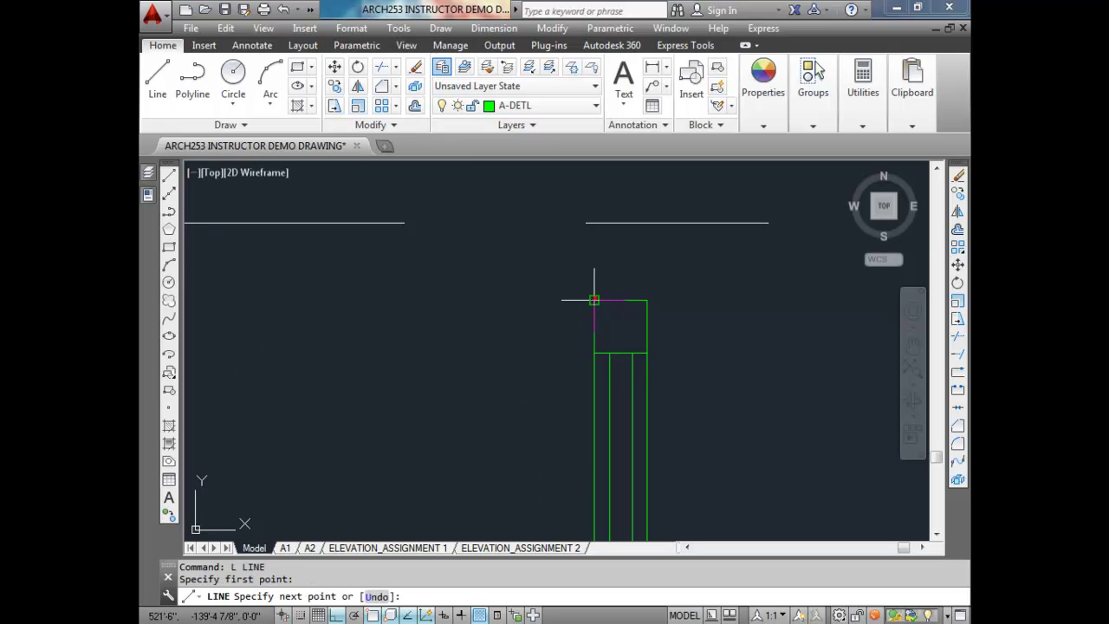
click(647, 351)
key(Return)
key(Return)
click(592, 354)
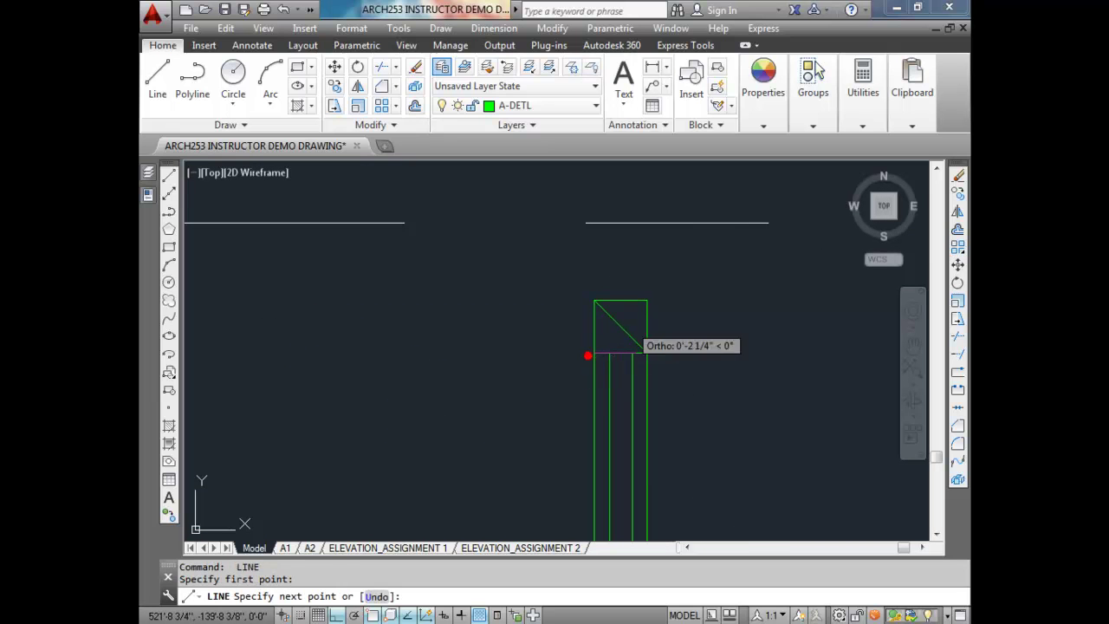
click(647, 300)
key(Escape)
scroll(641, 306, down, 3)
scroll(635, 391, up, 3)
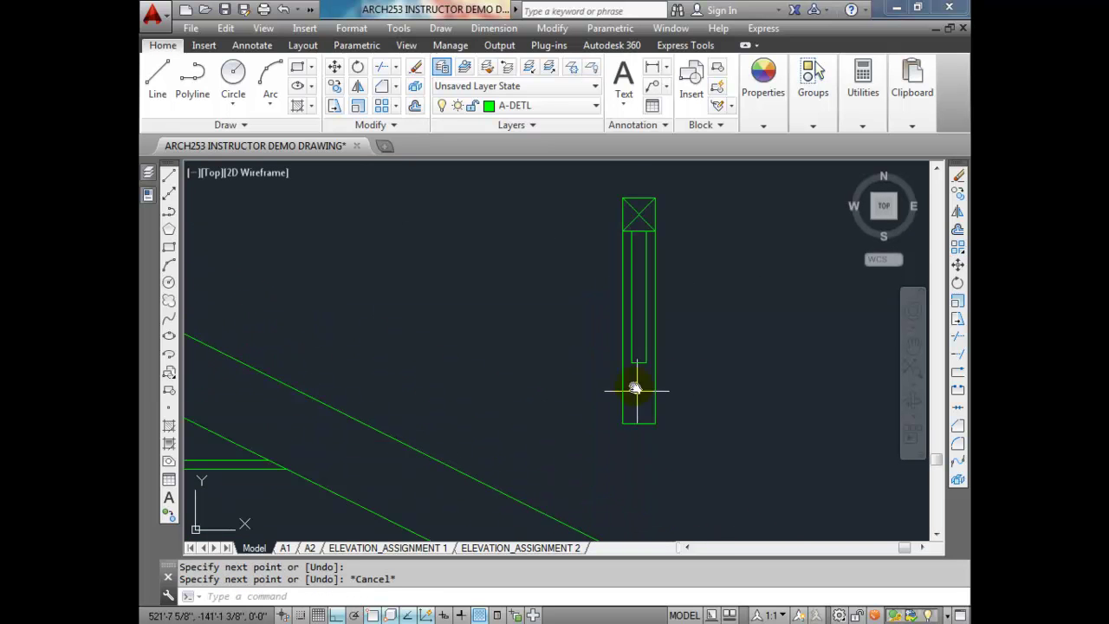
Step: Taper the bracket's bottom to a point using a 1-inch guide line, then erase the guide
text(l)
key(Return)
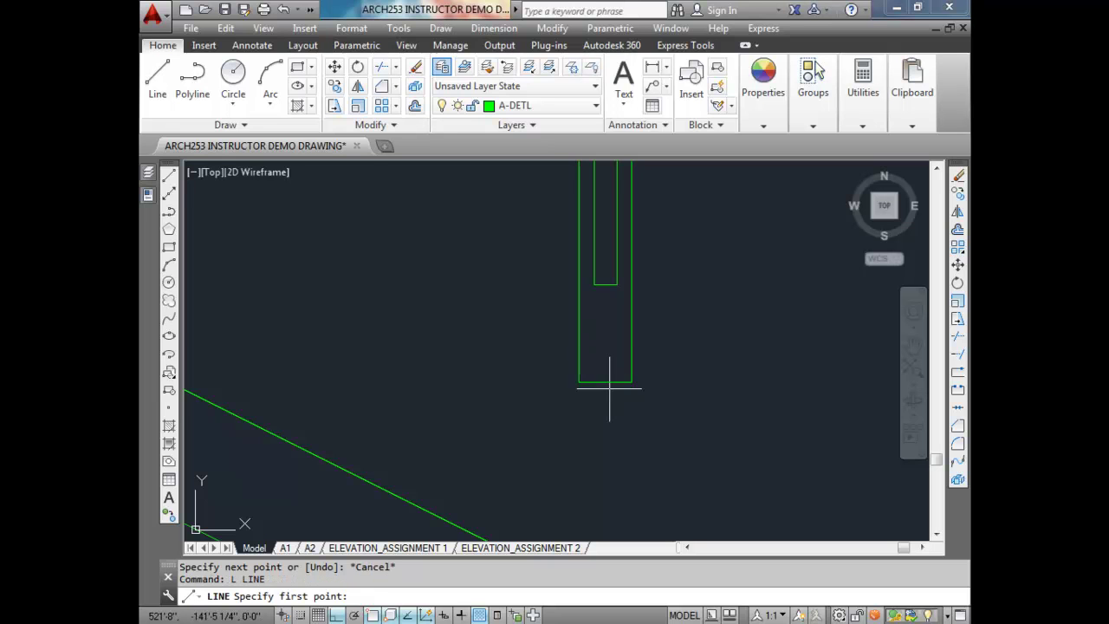
scroll(611, 386, up, 2)
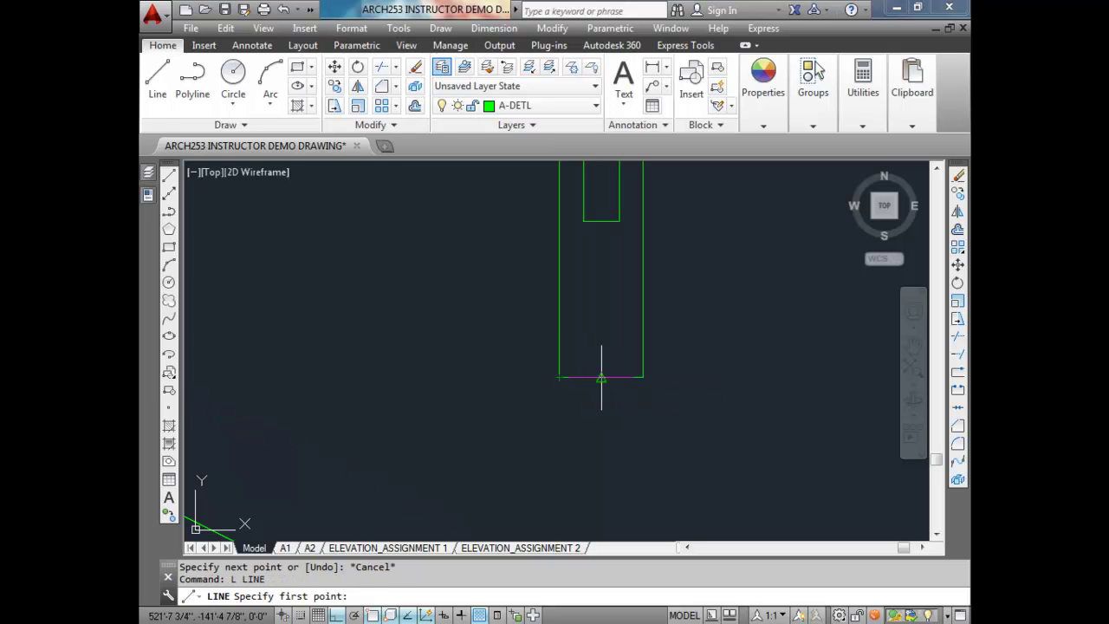
click(601, 377)
text(1)
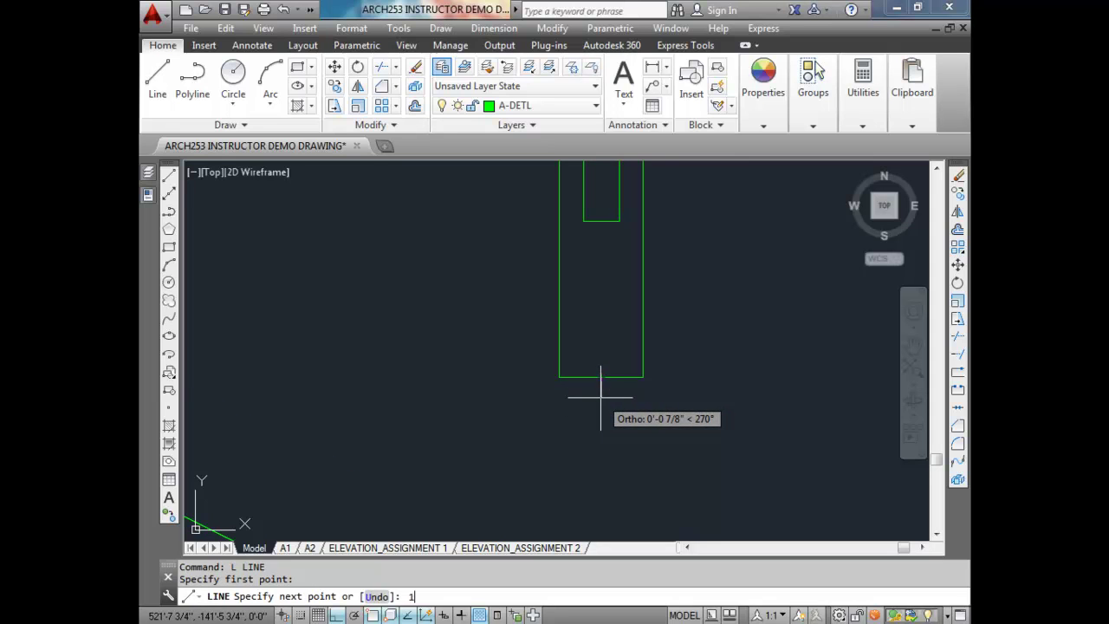
key(Return)
click(559, 377)
key(Return)
key(Return)
click(602, 400)
key(Escape)
click(601, 389)
click(592, 384)
key(Delete)
scroll(602, 381, down, 4)
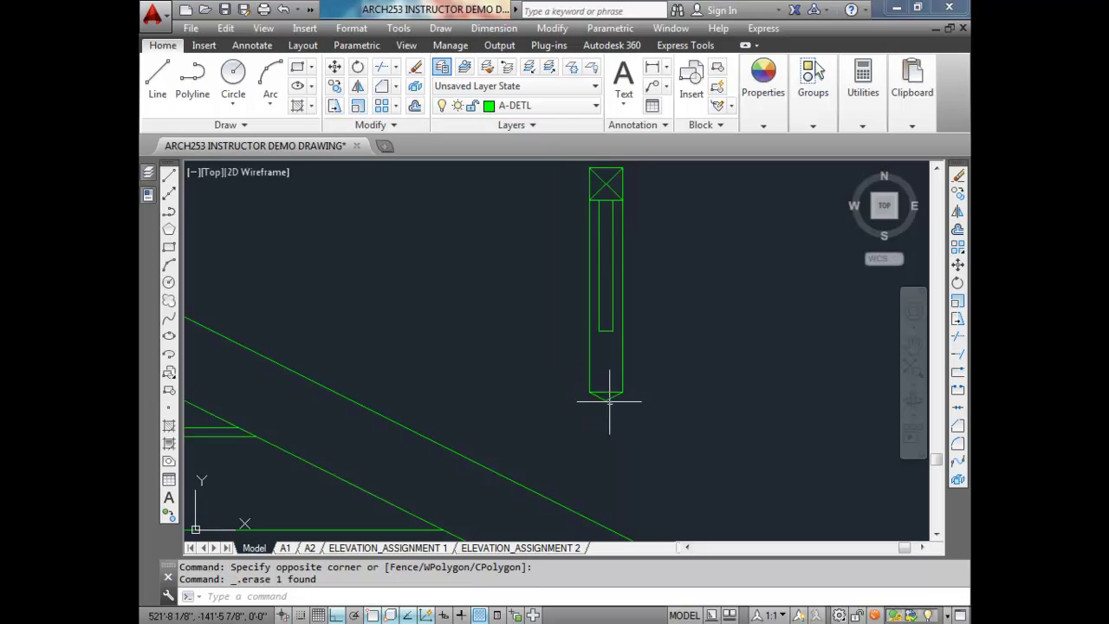
Step: Create a block named bracket_front from the whole bracket, based at its top
scroll(606, 286, up, 1)
scroll(599, 274, down, 3)
click(591, 251)
click(626, 366)
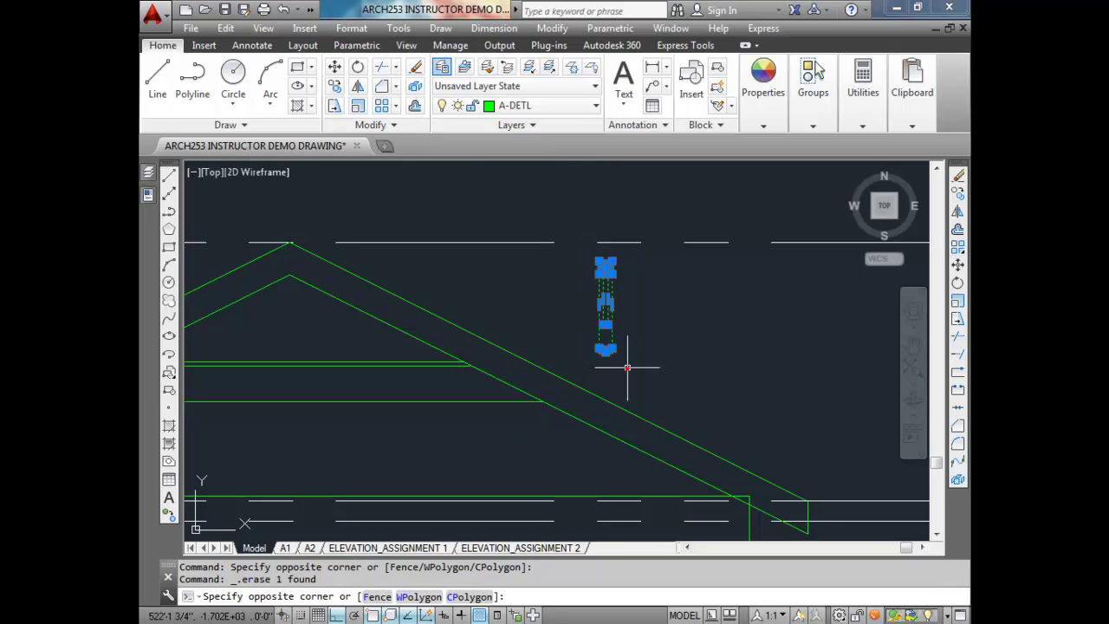
click(205, 45)
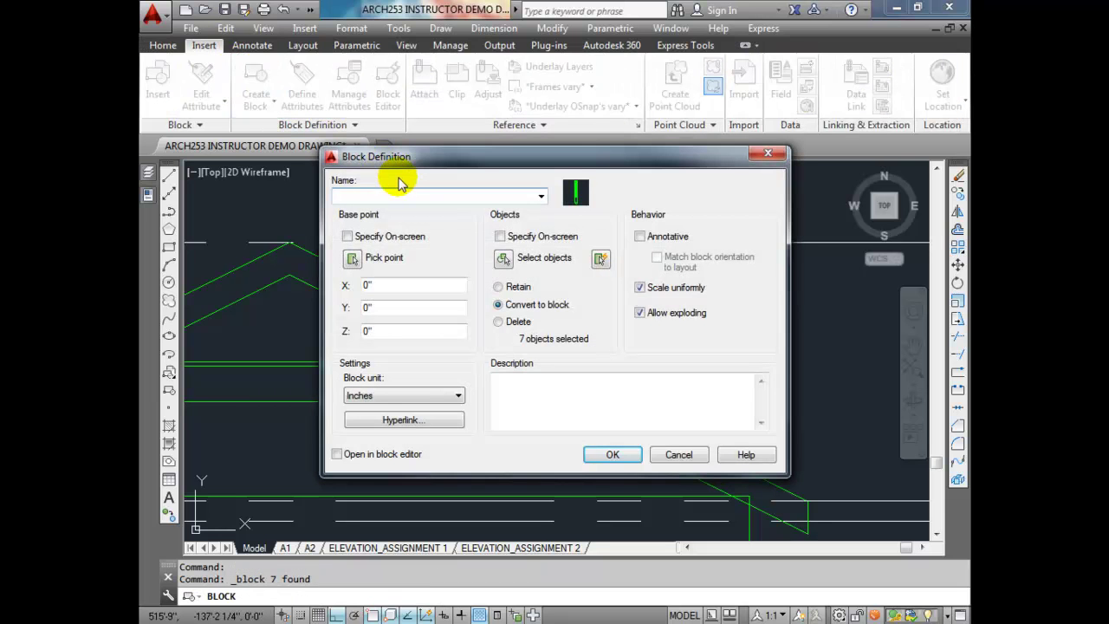
text(bracket_front)
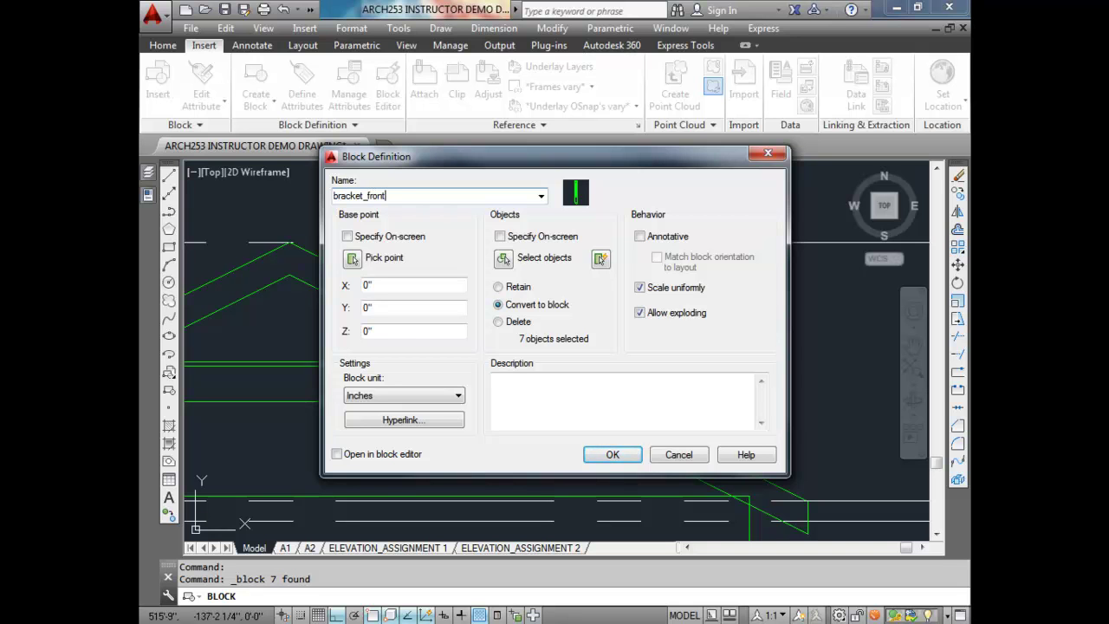
click(351, 258)
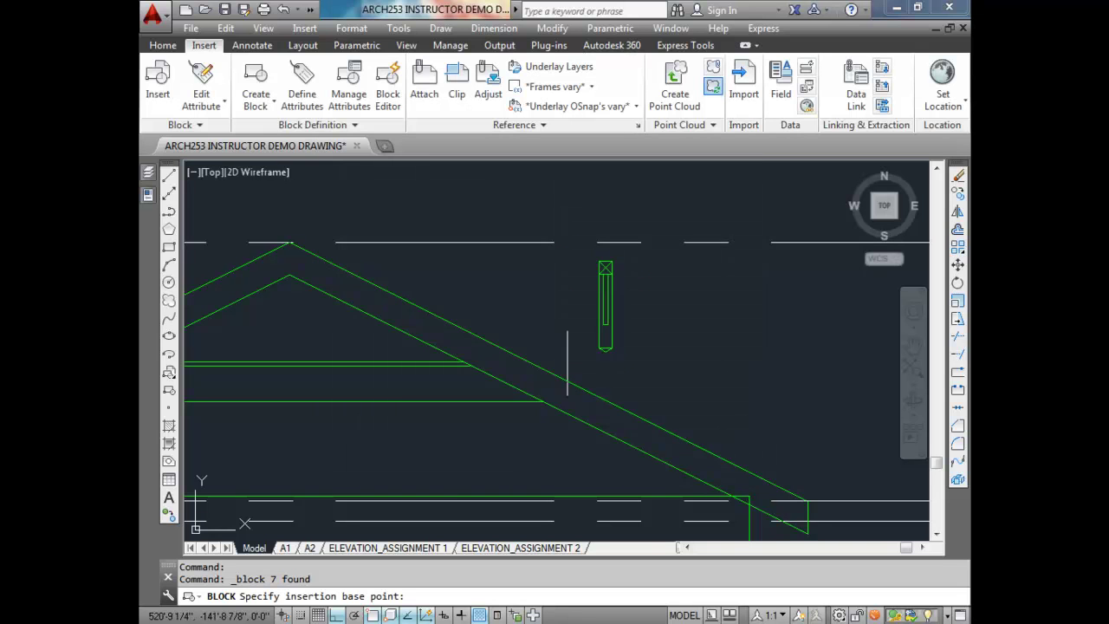
scroll(597, 262, up, 4)
click(595, 260)
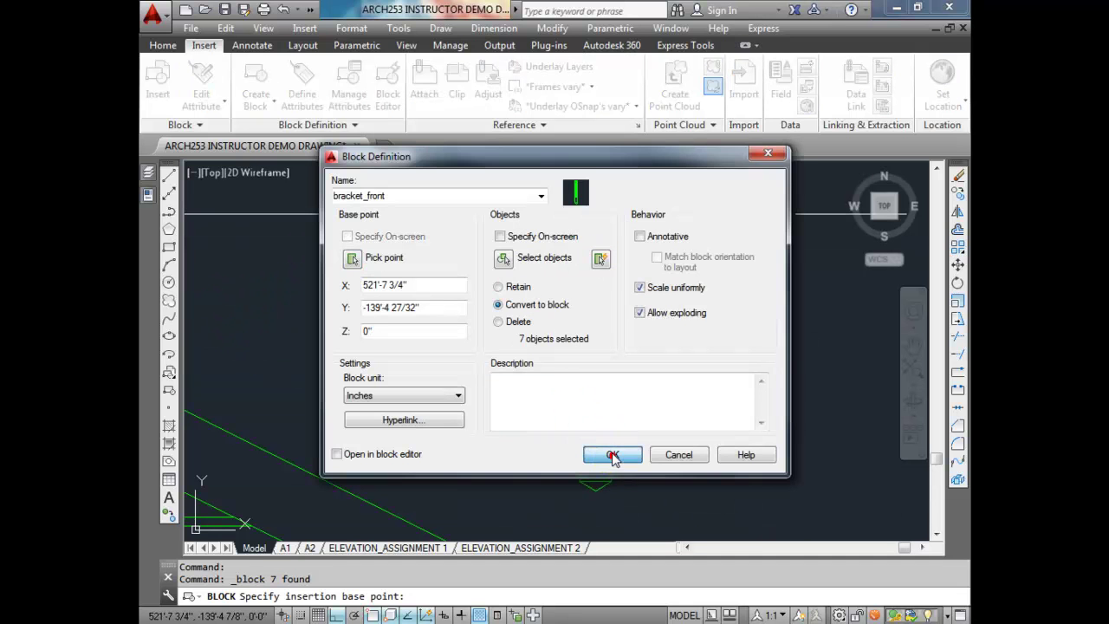
click(612, 454)
Step: Select the bracket_front block and grab it by its top point
click(597, 388)
click(600, 273)
click(595, 259)
scroll(594, 260, down, 4)
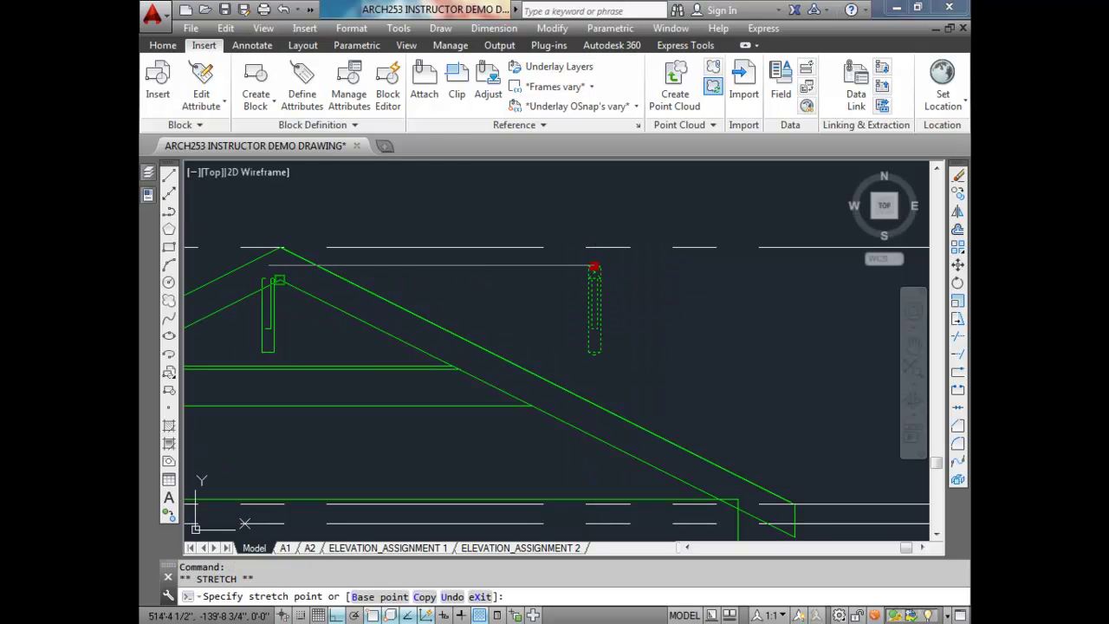
Step: Place the bracket at the roof apex and trim the rafter lines inside its box
click(280, 280)
middle_drag(281, 315, 476, 302)
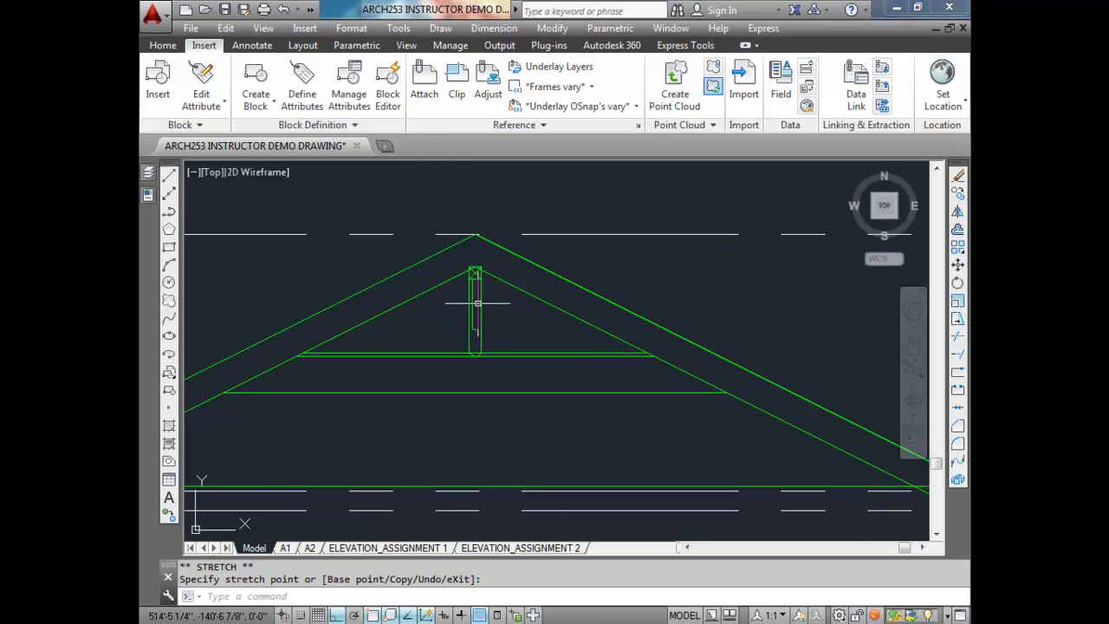
key(Escape)
scroll(520, 302, up, 5)
text(tr)
key(Return)
key(Return)
scroll(479, 208, up, 2)
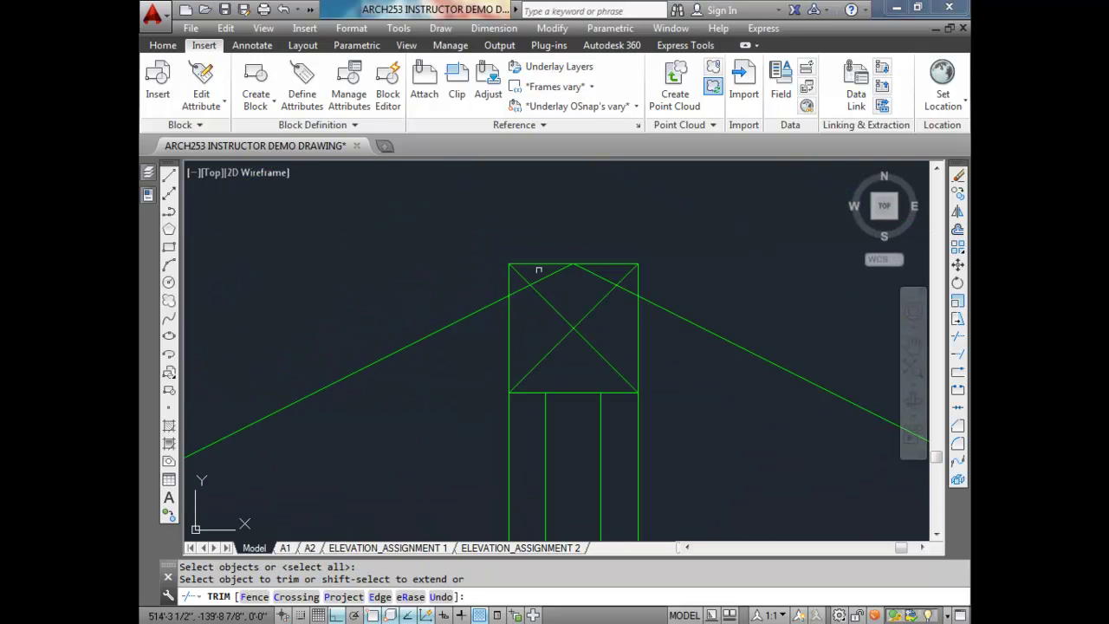
click(554, 272)
click(587, 271)
click(623, 288)
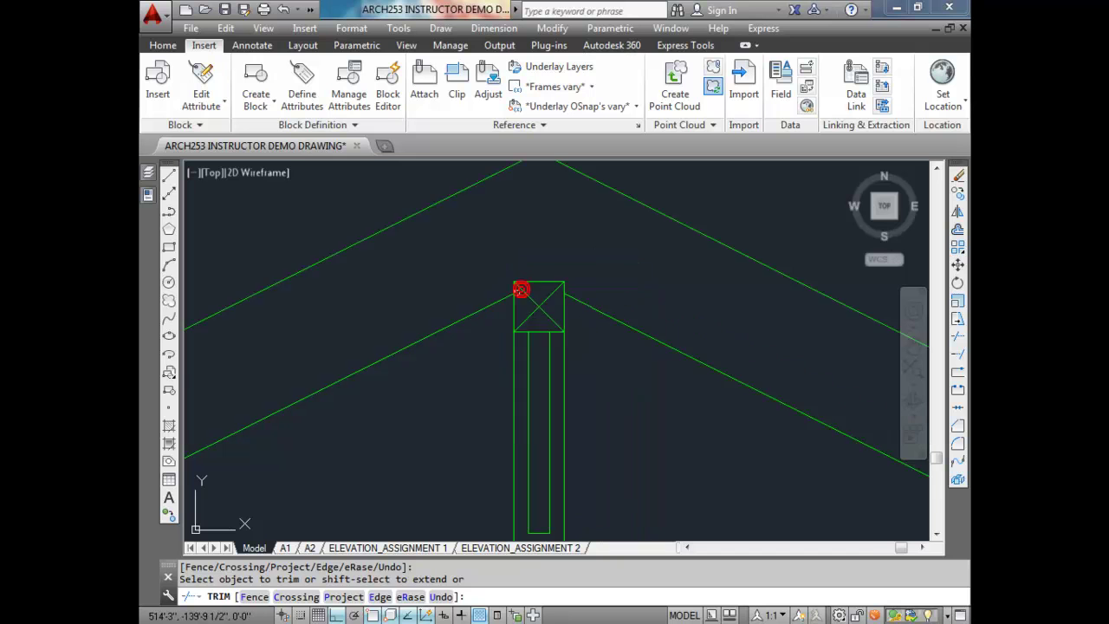
scroll(520, 290, down, 3)
key(Return)
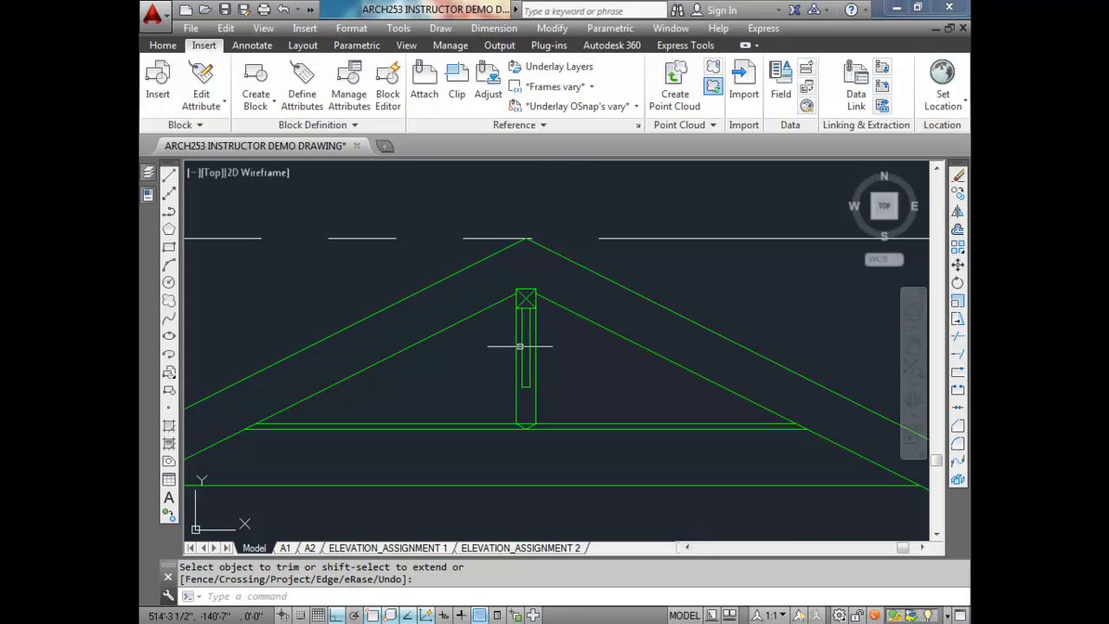
Step: Move the two horizontal truss lines lower
scroll(500, 355, down, 2)
click(495, 384)
click(477, 314)
text(m)
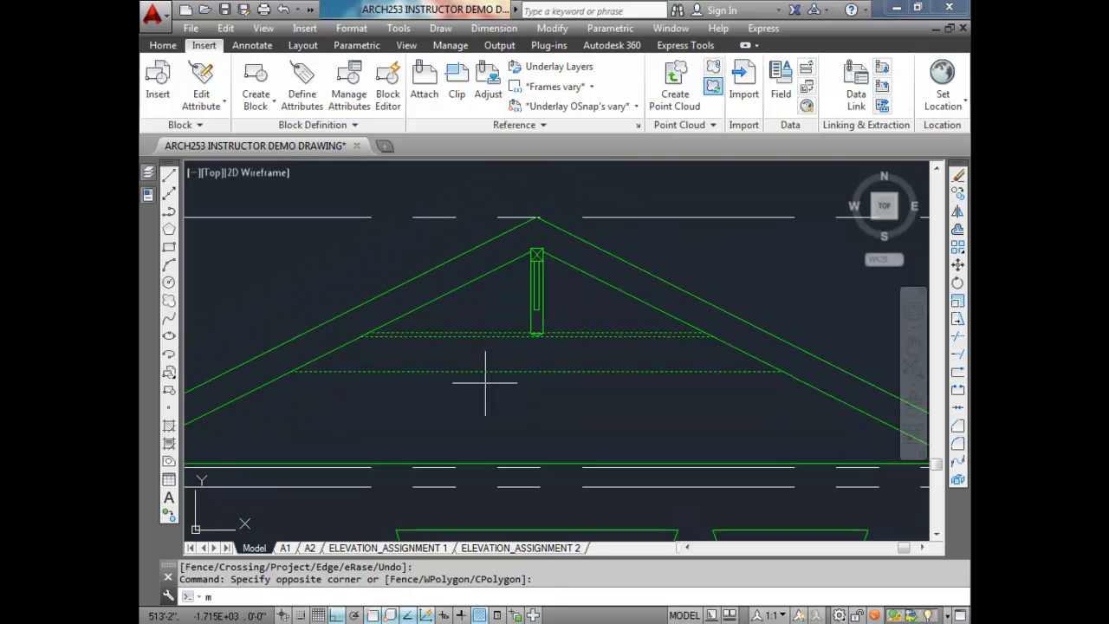
key(Return)
click(486, 406)
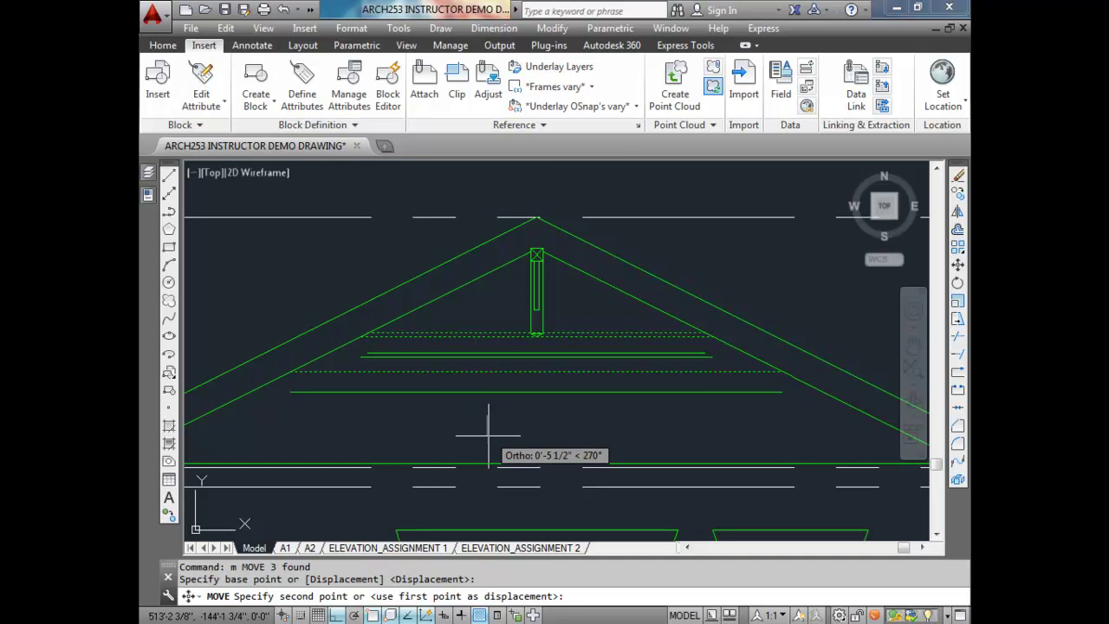
click(487, 438)
key(Escape)
key(Escape)
Step: Extend both horizontal truss lines to the left and right rafters
text(t)
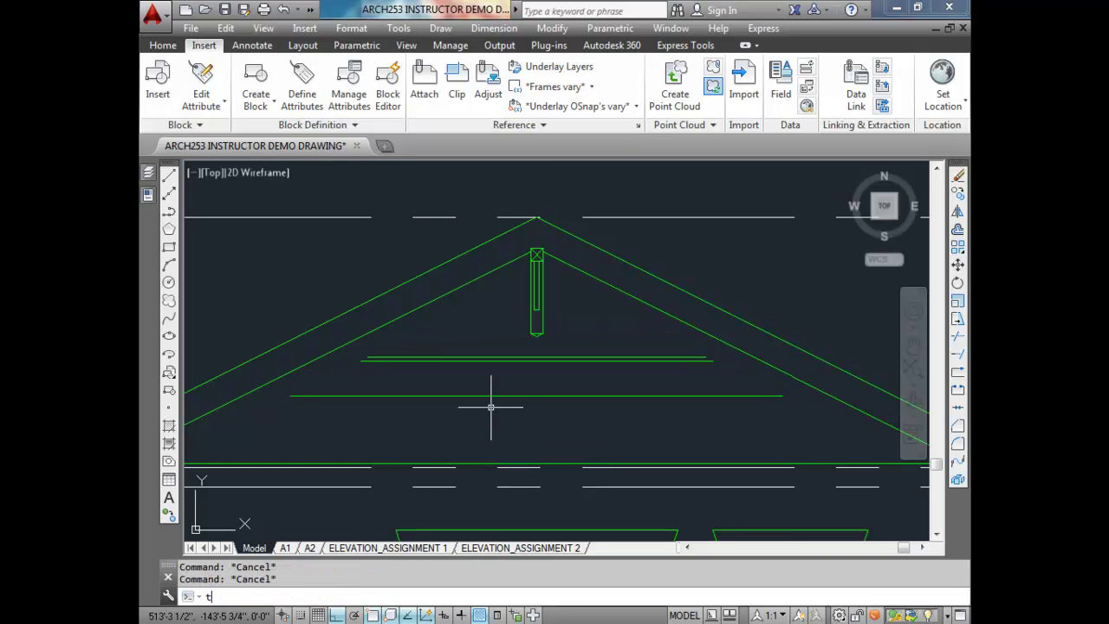
text(r)
key(Return)
shift+click(389, 416)
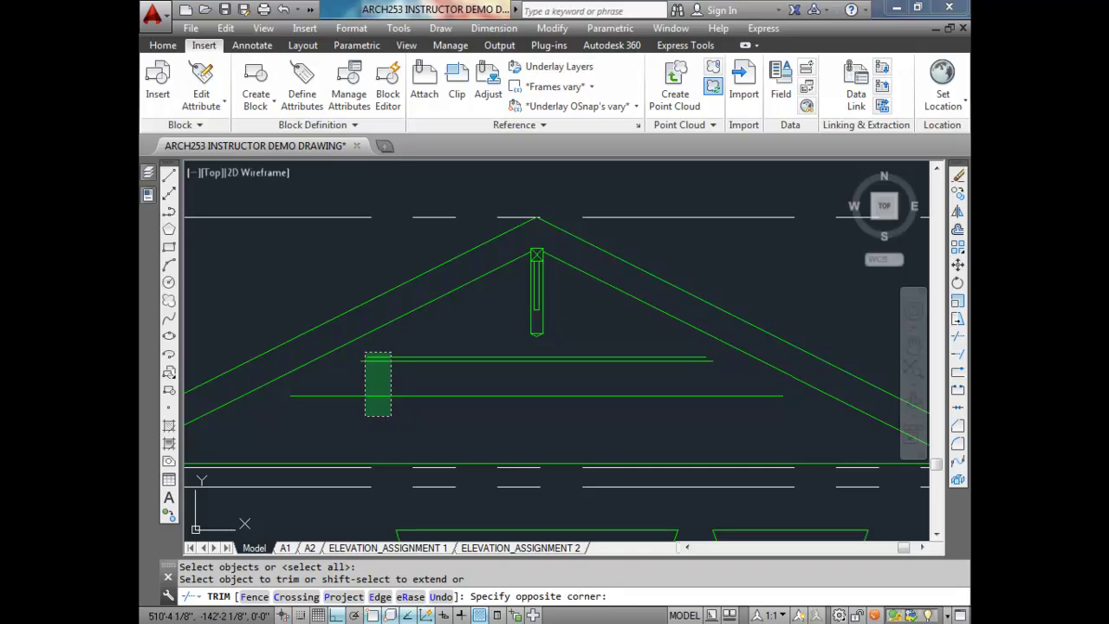
shift+click(363, 353)
shift+click(693, 408)
shift+click(660, 351)
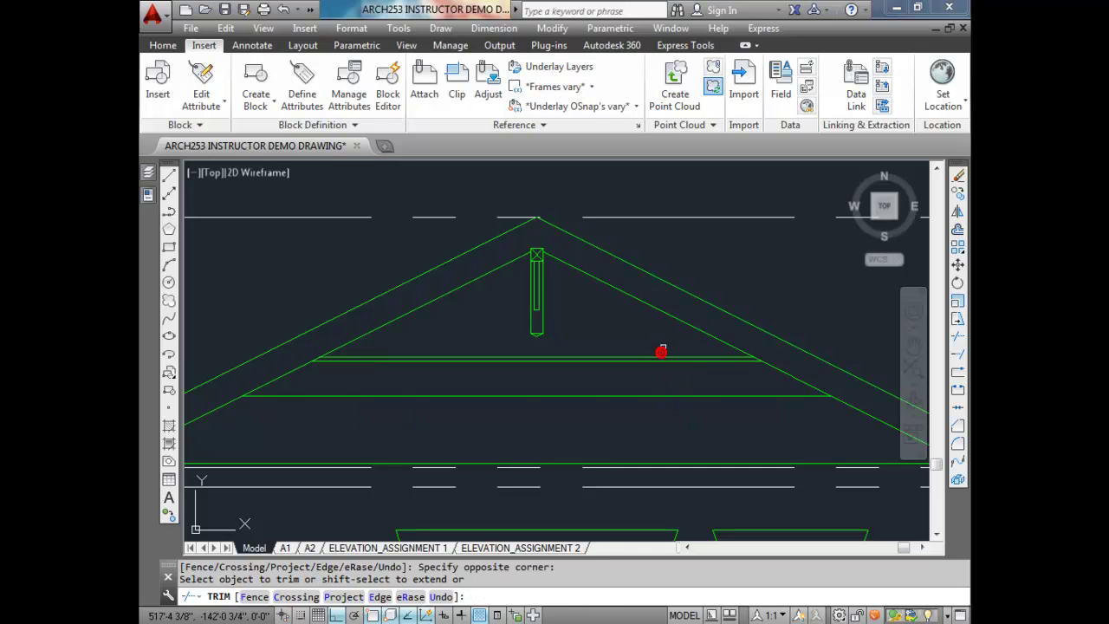
key(Return)
middle_drag(433, 346, 521, 329)
key(Return)
click(624, 238)
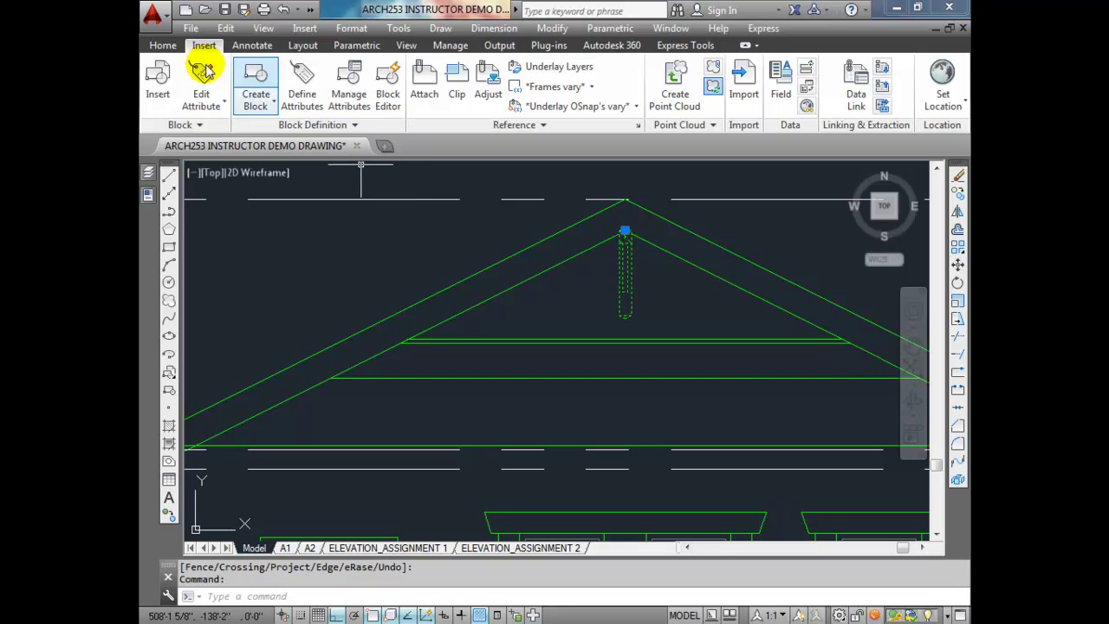
Step: Copy the apex post bracket to both ends of the upper truss beam
click(163, 45)
click(337, 85)
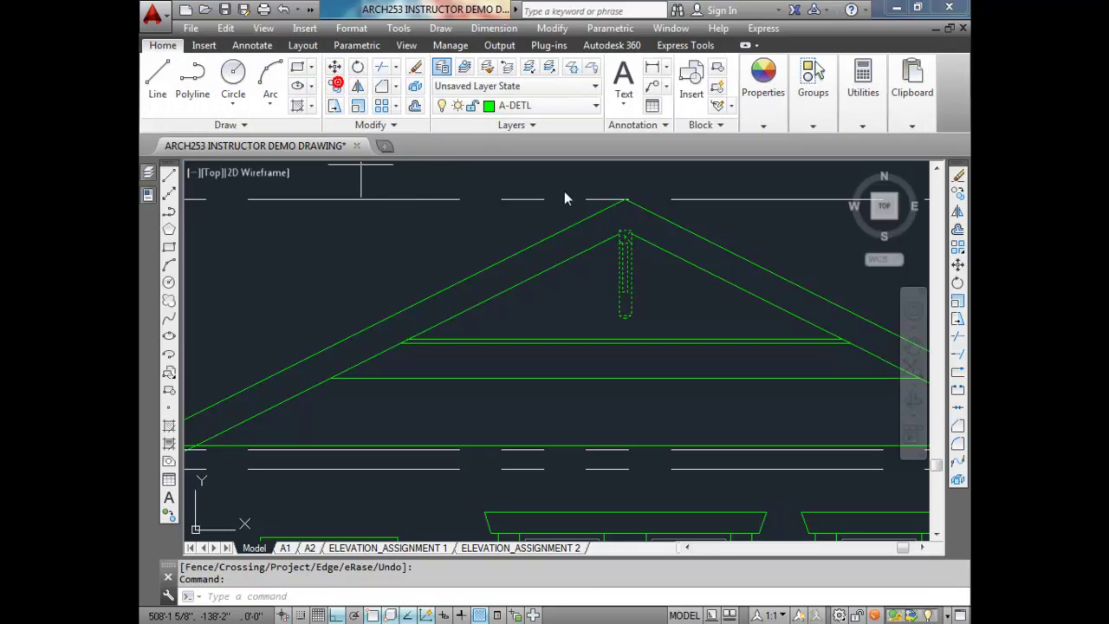
scroll(620, 243, up, 3)
click(628, 206)
scroll(628, 208, down, 5)
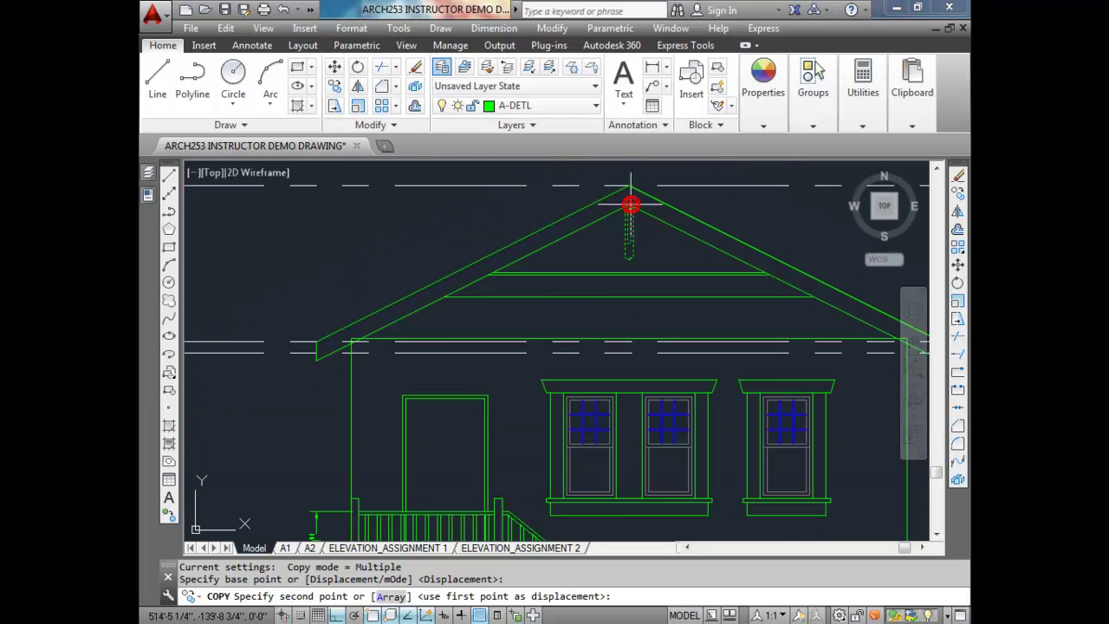
scroll(509, 260, up, 3)
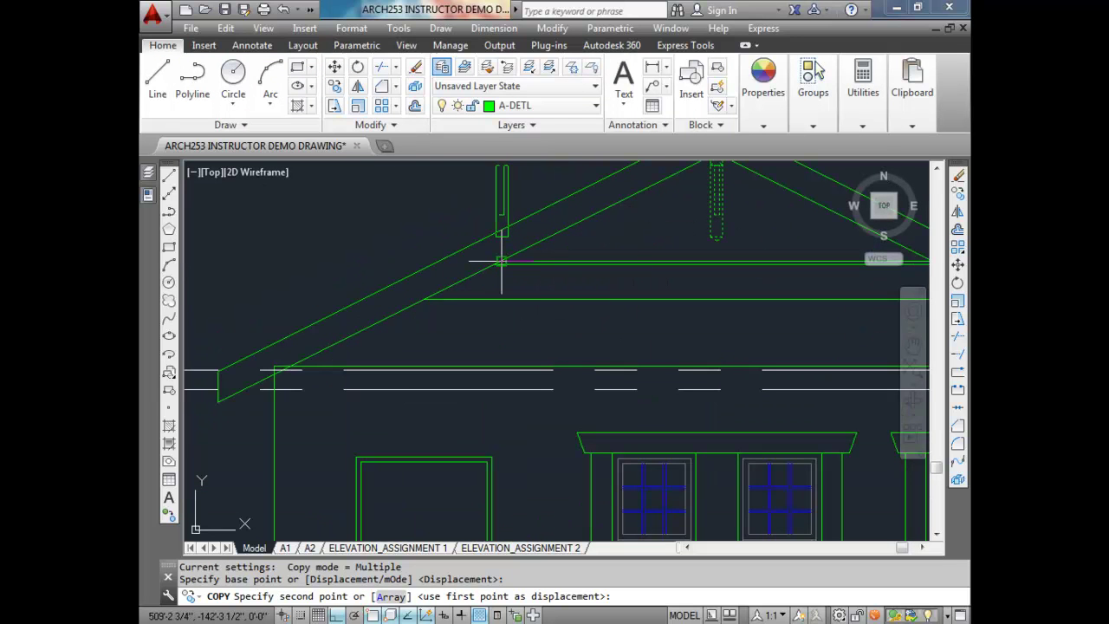
click(506, 260)
middle_drag(507, 255, 389, 285)
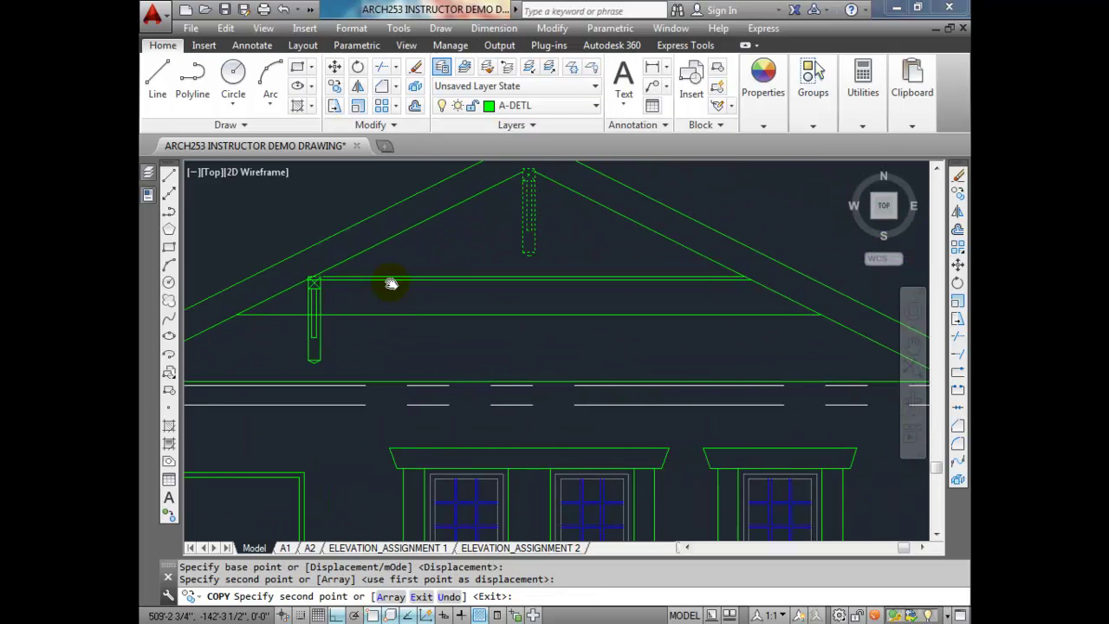
scroll(707, 271, up, 3)
click(754, 280)
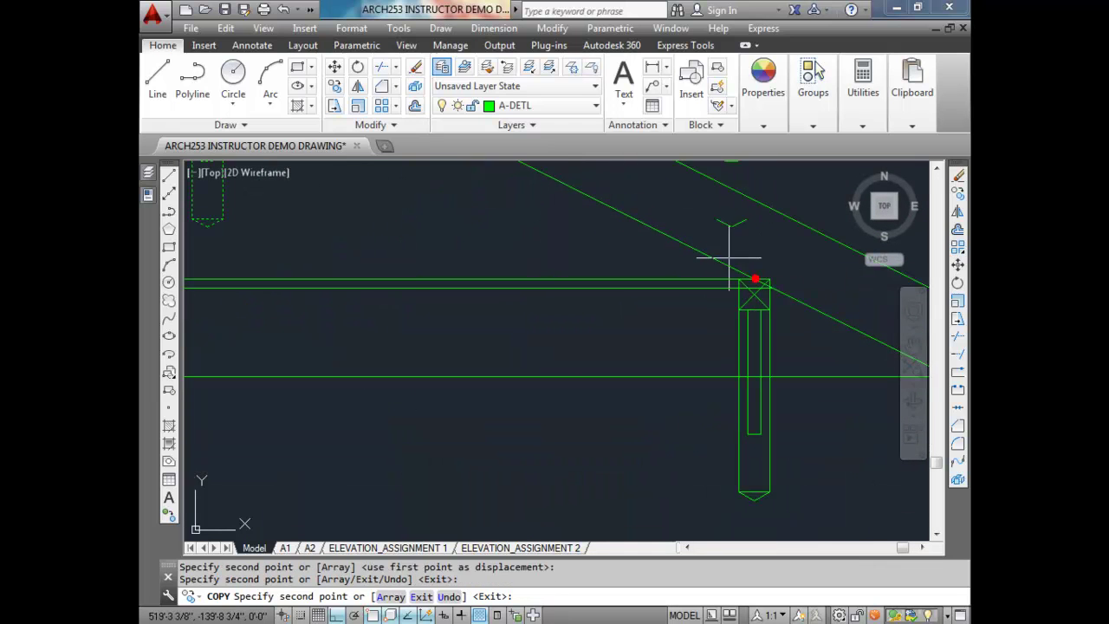
key(Escape)
scroll(708, 254, down, 5)
scroll(464, 264, up, 5)
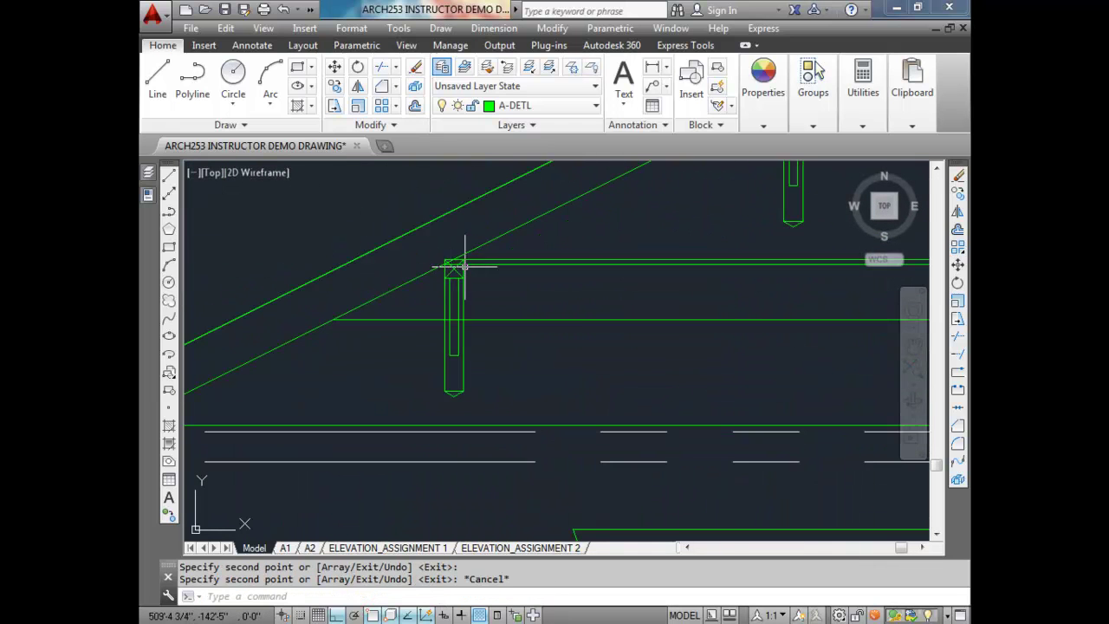
Step: Trim the horizontal and diagonal line segments inside the left post and its box
key(Return)
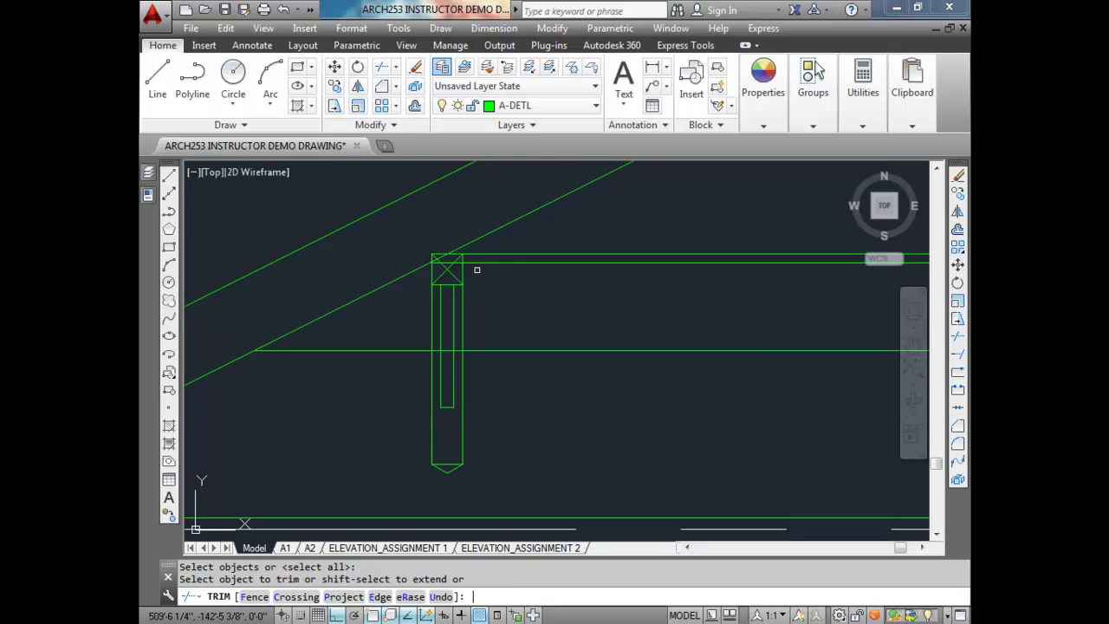
scroll(459, 312, up, 2)
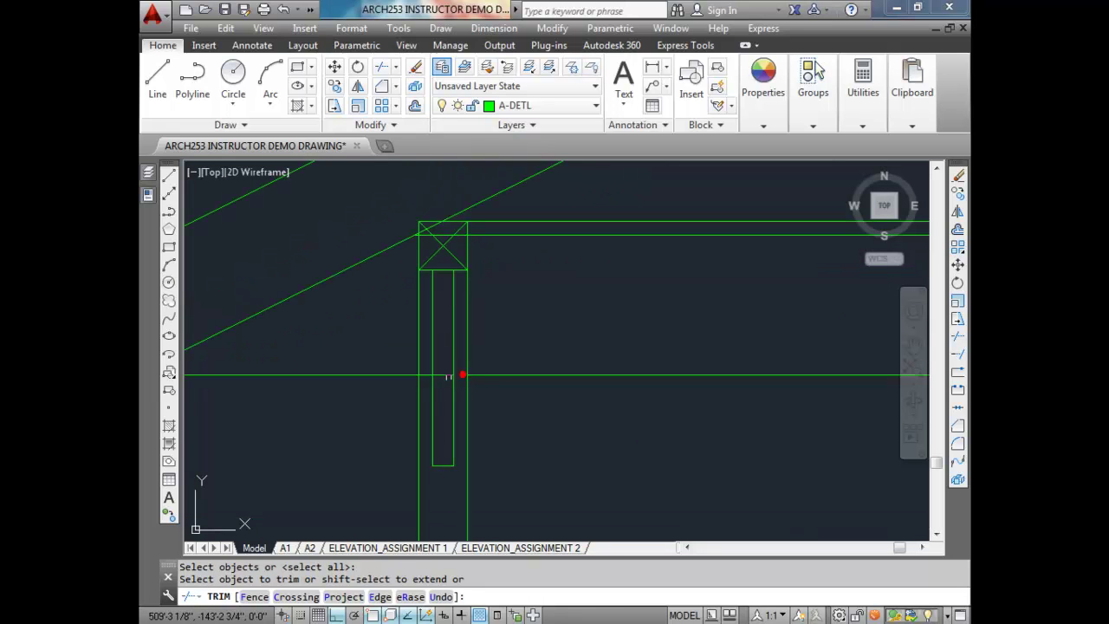
click(463, 374)
click(439, 371)
click(426, 374)
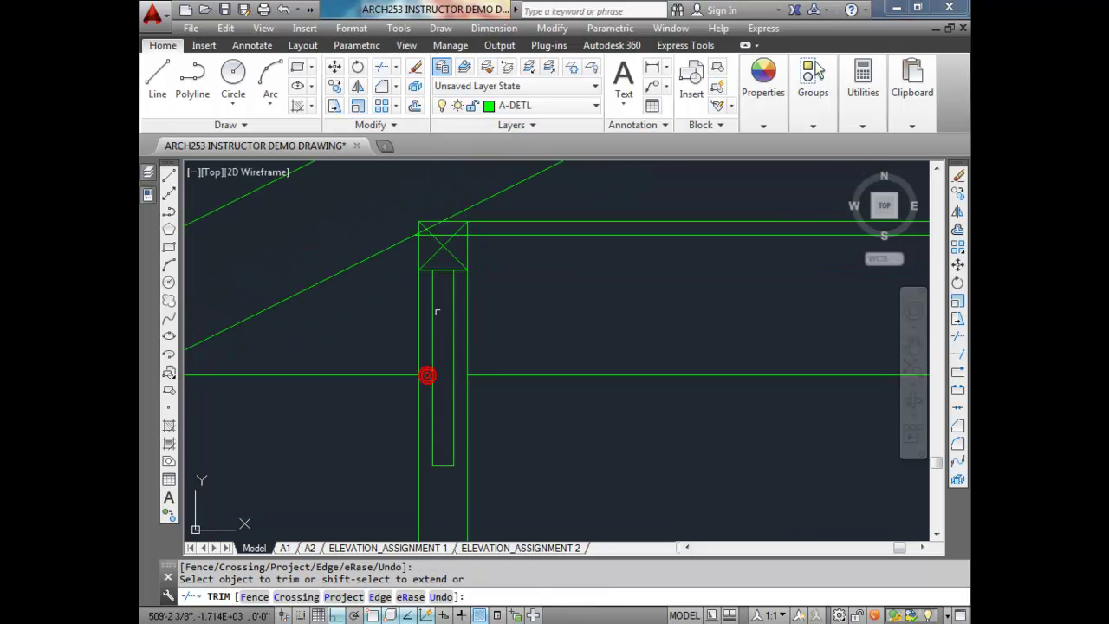
scroll(421, 236, up, 8)
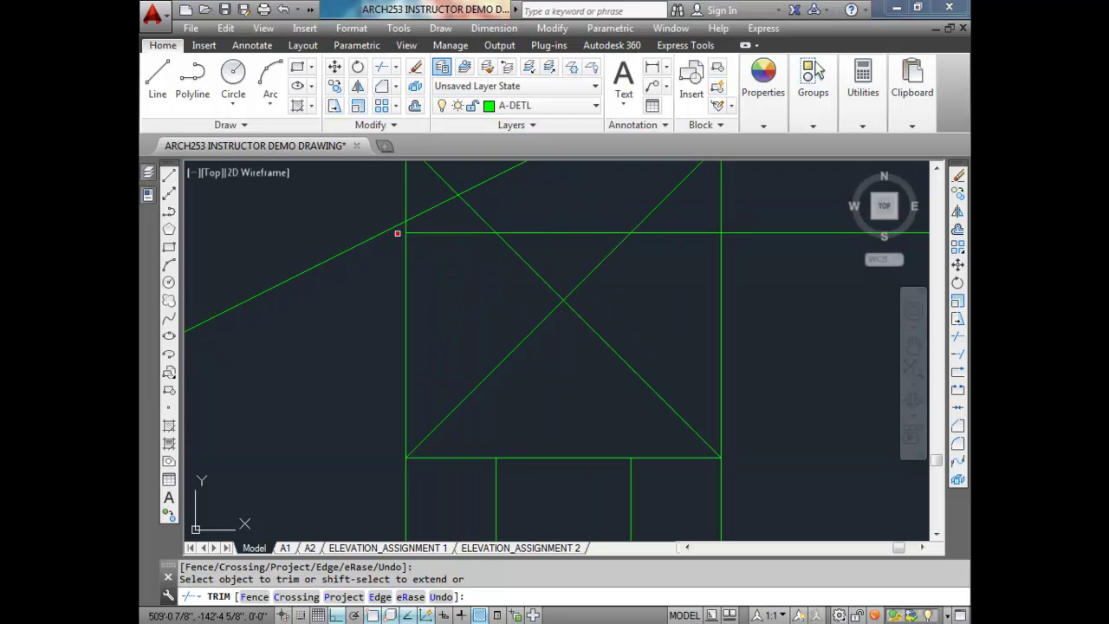
click(425, 233)
click(535, 234)
click(424, 205)
click(435, 217)
click(495, 184)
scroll(482, 258, down, 4)
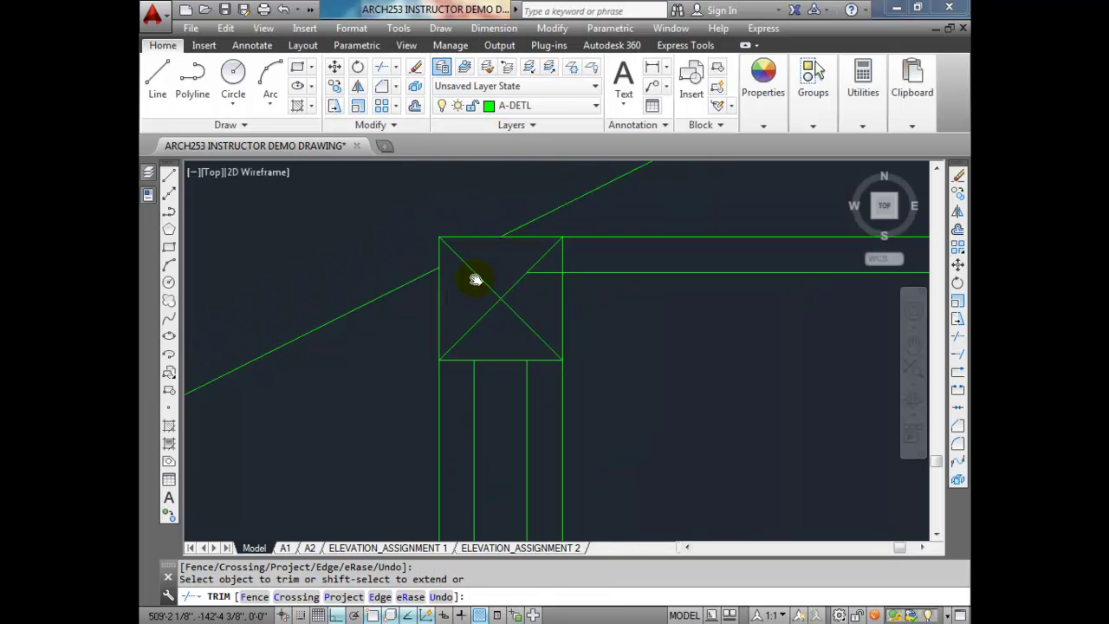
scroll(535, 285, down, 3)
Step: Trim the horizontal line out of the right post's box back to its edge
middle_drag(575, 284, 457, 306)
scroll(596, 324, down, 2)
scroll(596, 324, up, 3)
scroll(841, 312, up, 10)
click(692, 279)
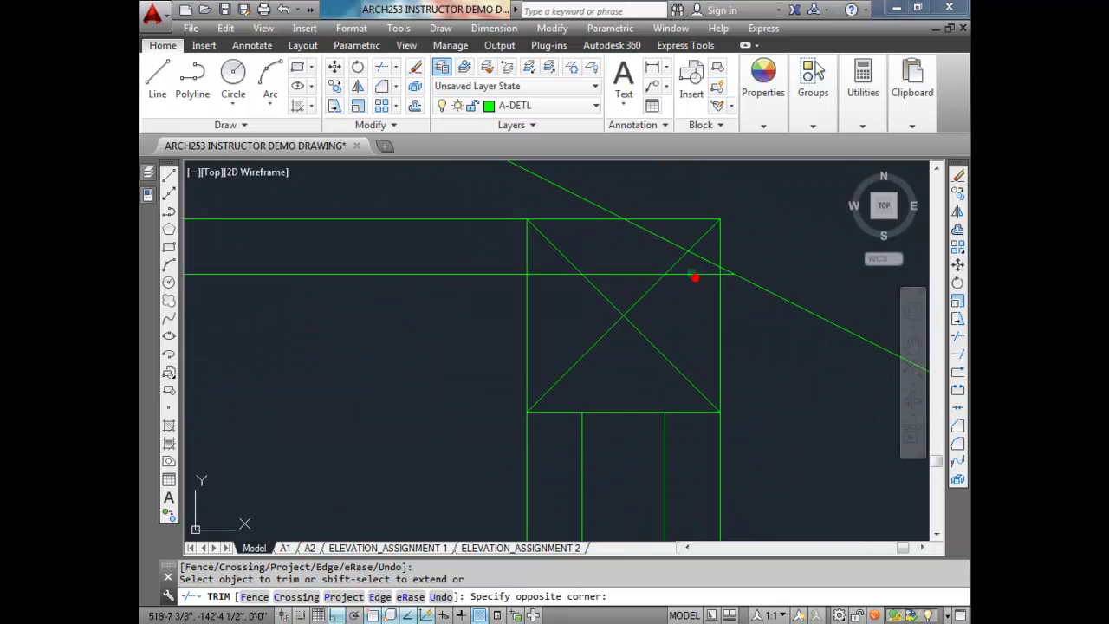
click(643, 269)
click(636, 269)
click(613, 285)
click(564, 273)
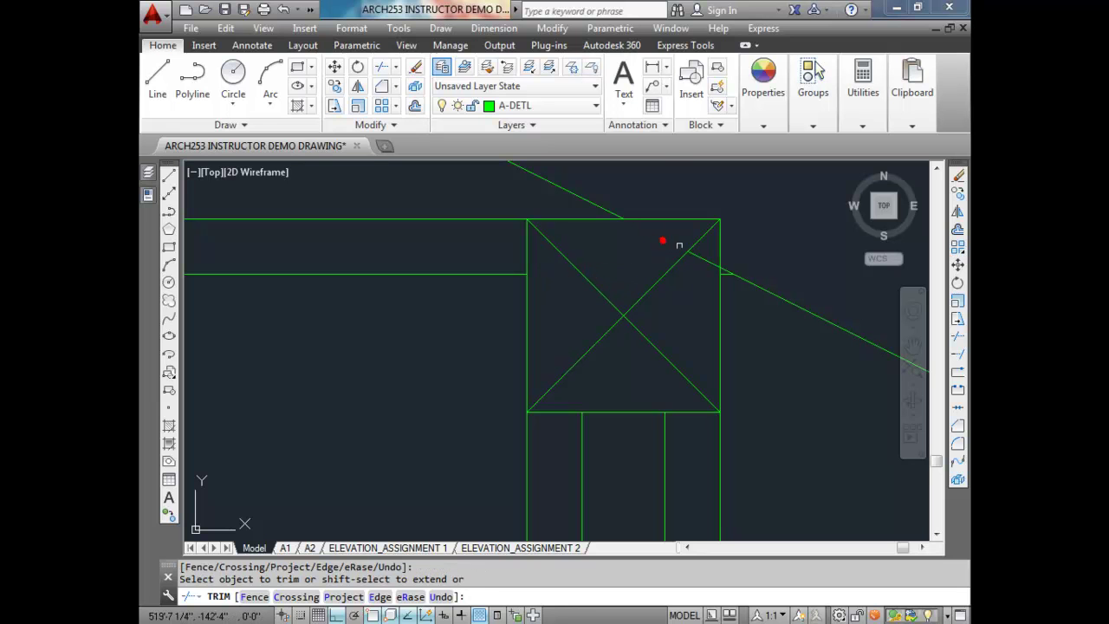
scroll(697, 254, down, 8)
Step: Trim away the lower horizontal gable line inside the right post
key(Return)
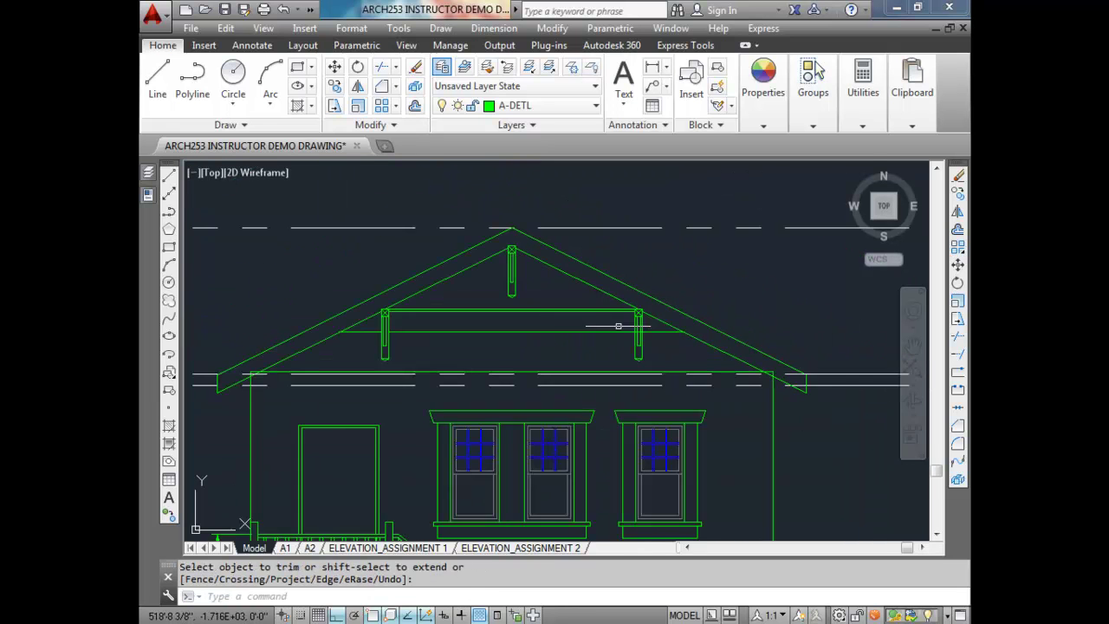
middle_drag(461, 320, 585, 338)
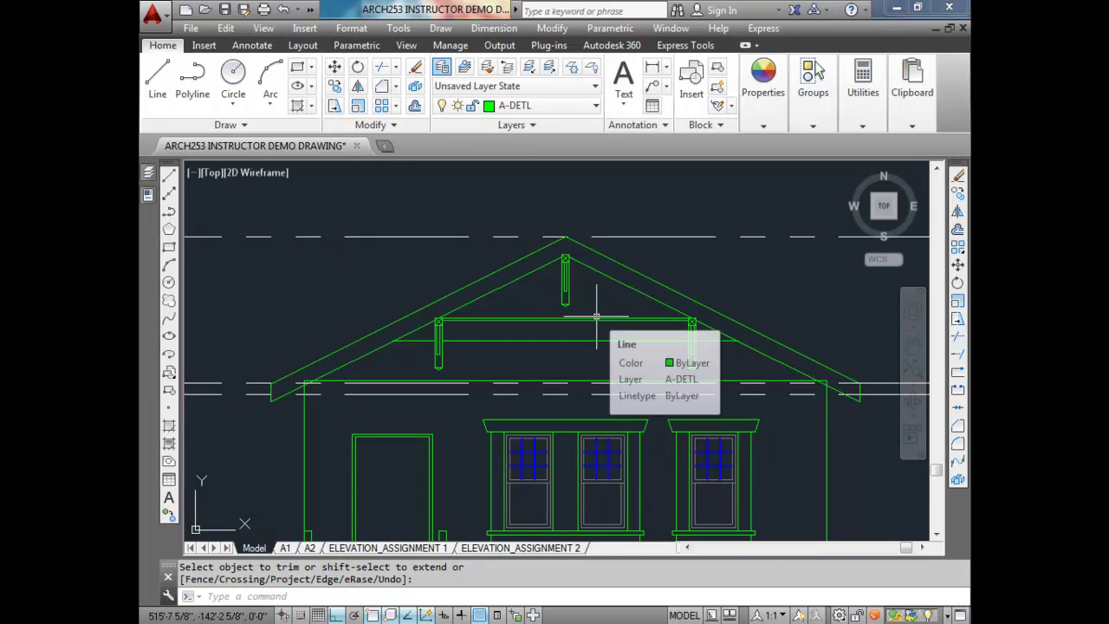
scroll(554, 333, up, 2)
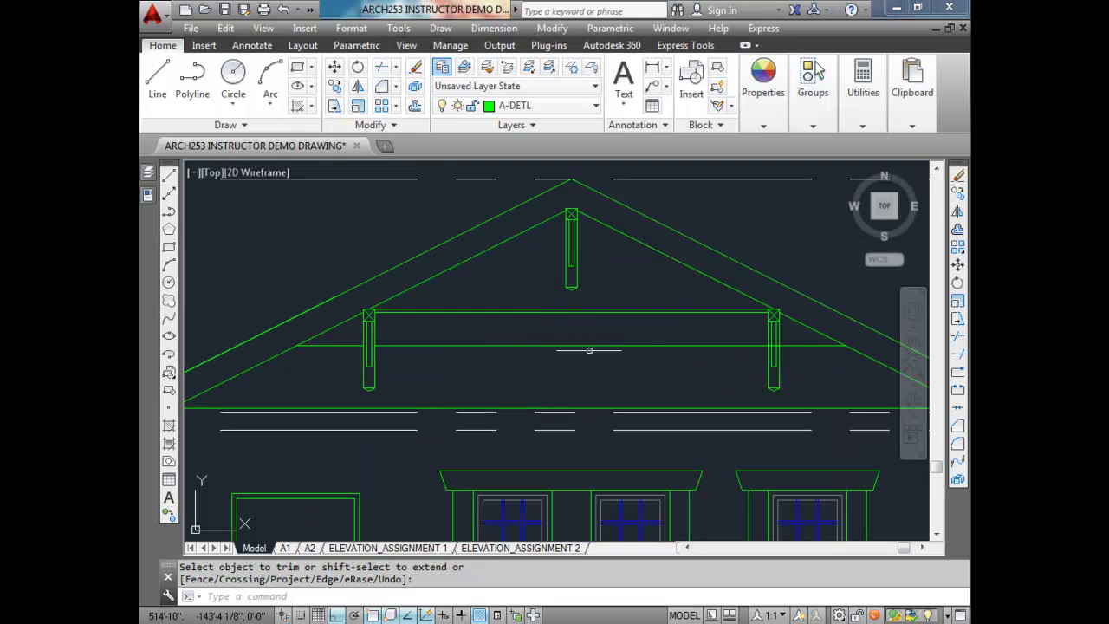
scroll(804, 366, up, 5)
key(Return)
key(Return)
click(742, 341)
click(736, 317)
key(Return)
scroll(650, 329, down, 6)
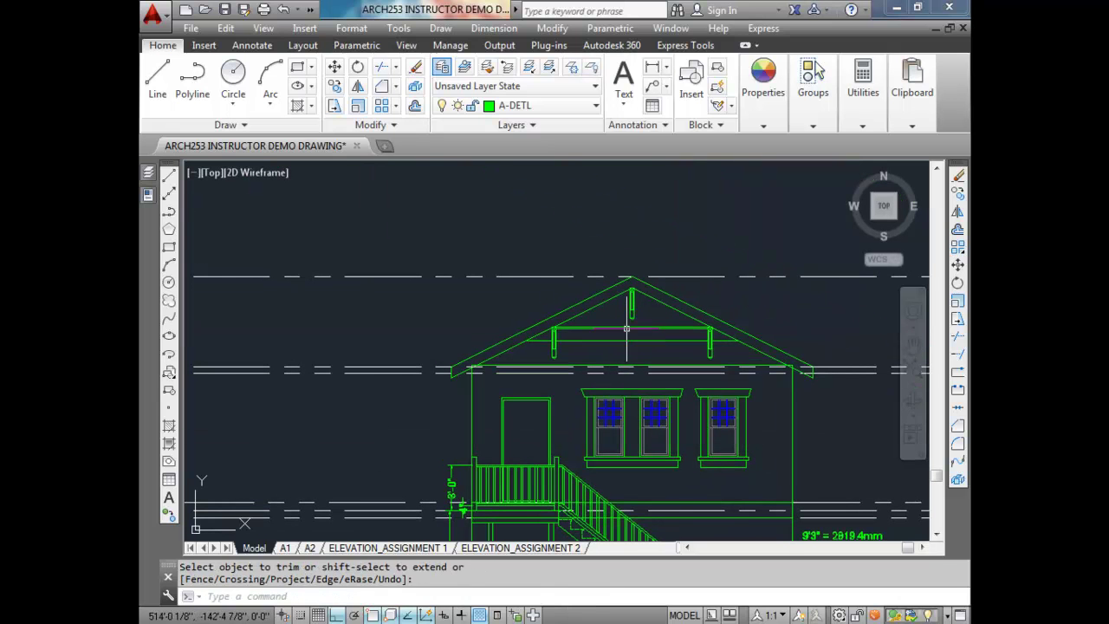
key(Return)
Step: Save the drawing and bring the left post back into view
key(ctrl+s)
middle_drag(635, 338, 569, 305)
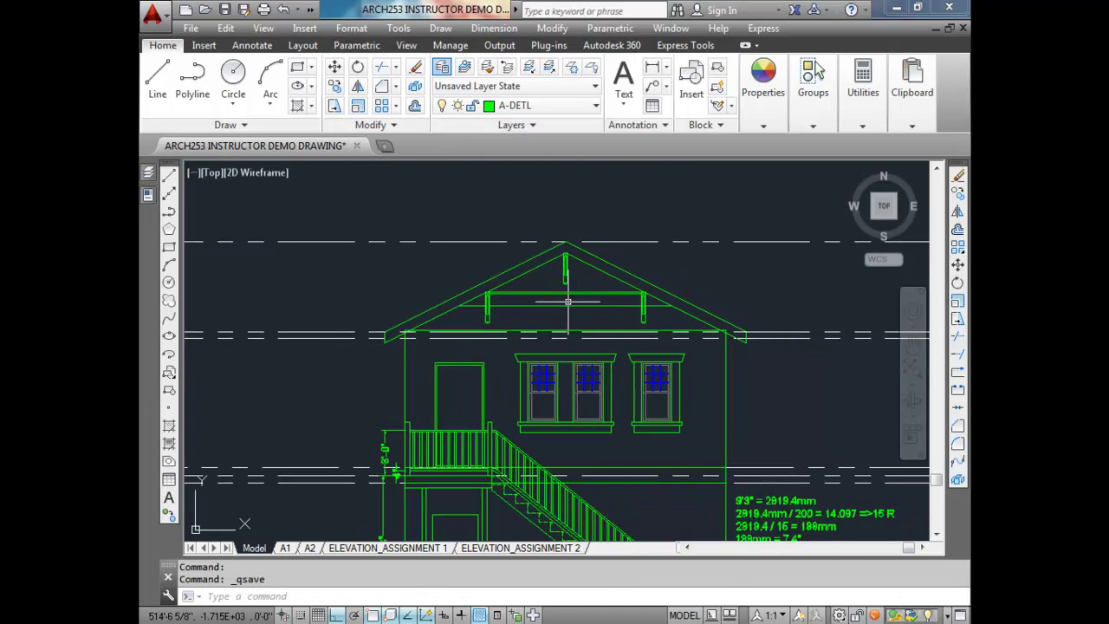
scroll(576, 299, up, 5)
scroll(535, 298, down, 2)
scroll(390, 298, up, 2)
middle_drag(415, 314, 447, 322)
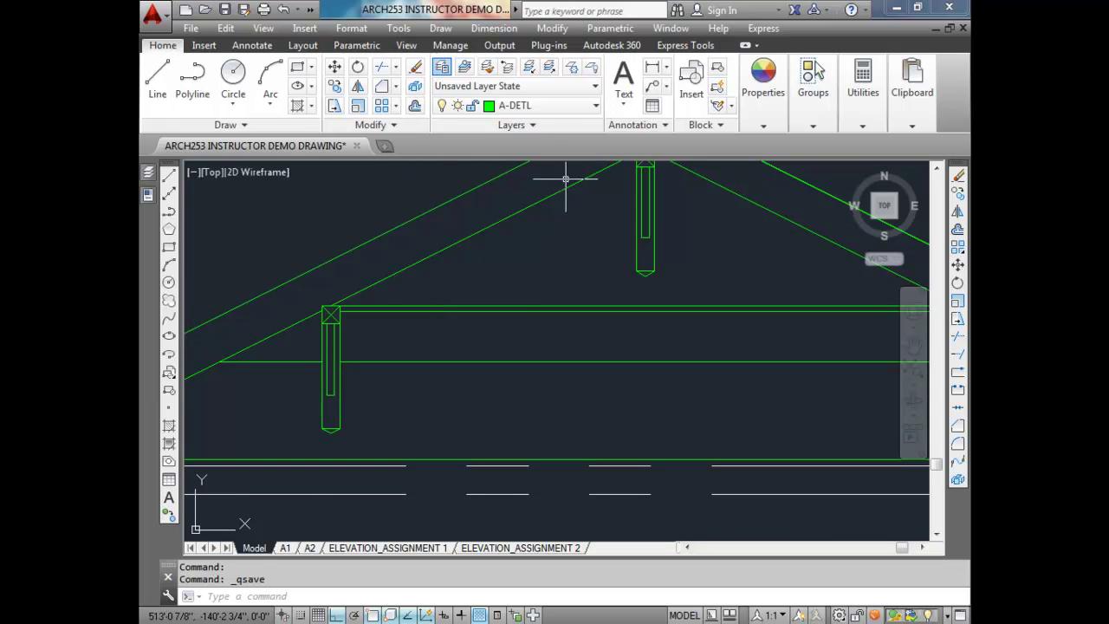
Step: On layer A-DETL-LLIN, draw a 3.5 by 3.5 square with RECTANG
click(596, 105)
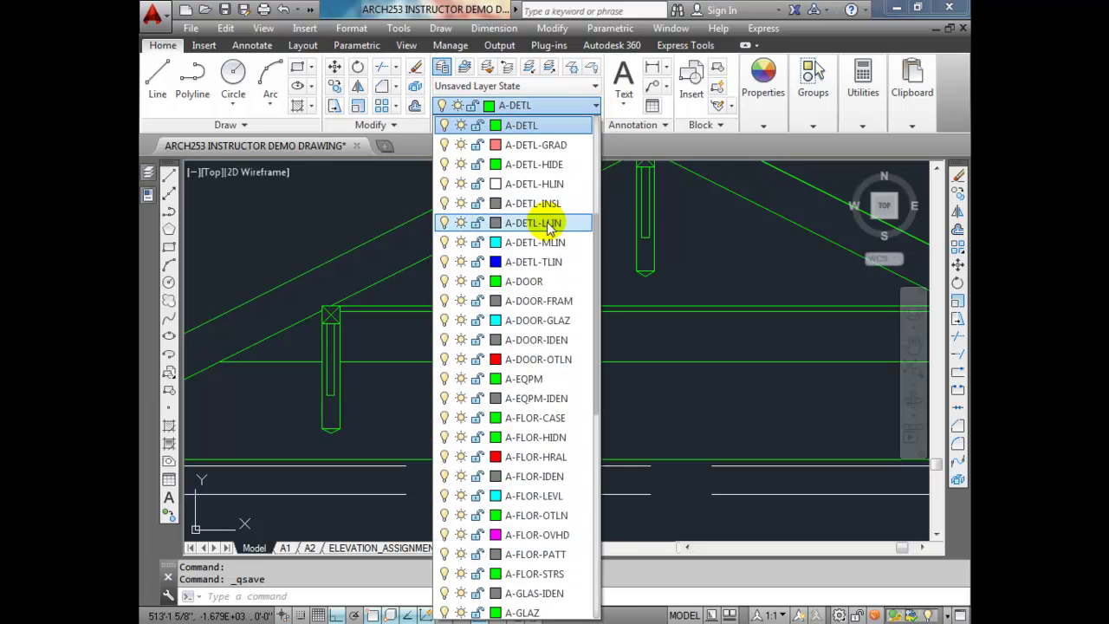
click(546, 222)
text(rec)
key(Return)
click(518, 340)
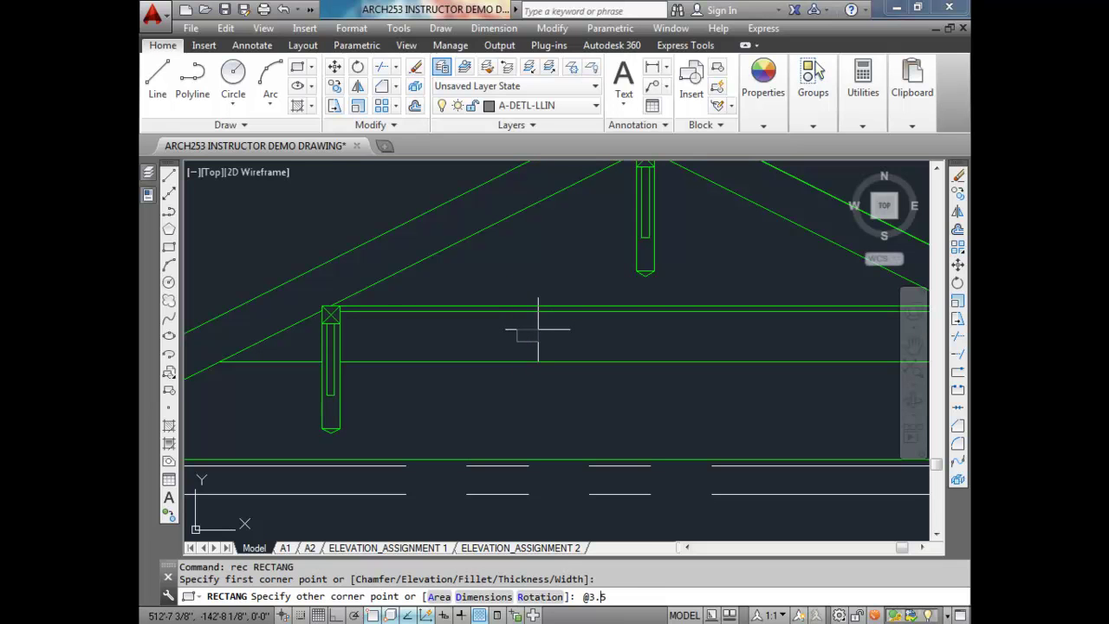
text(@3.5,3.5)
key(Return)
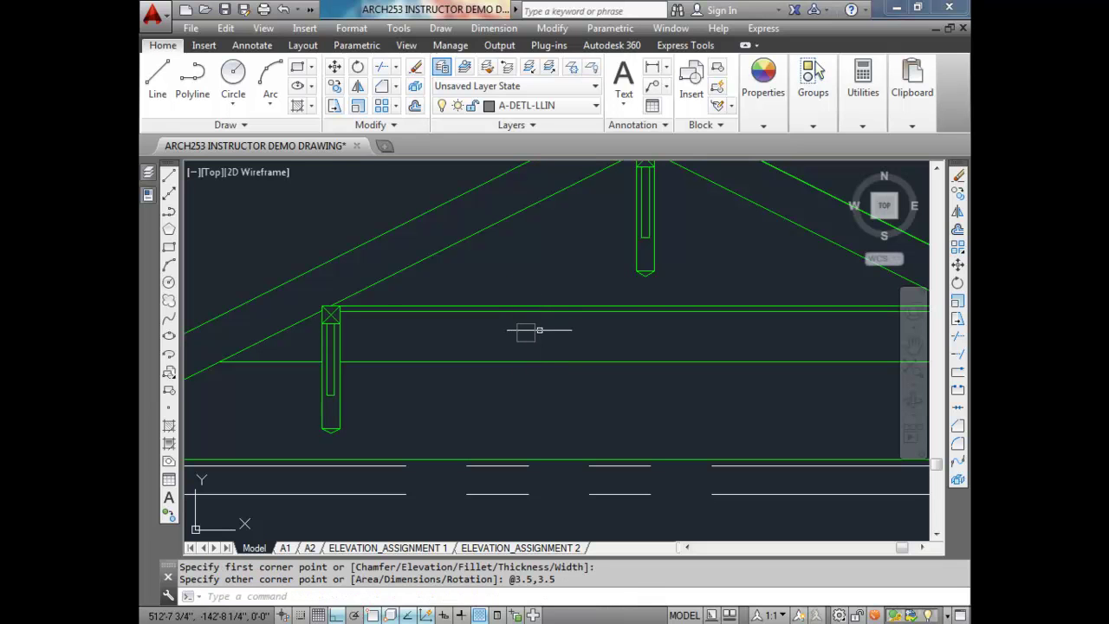
Step: Draw both corner-to-corner diagonals across the square
scroll(524, 327, up, 3)
text(l)
key(Return)
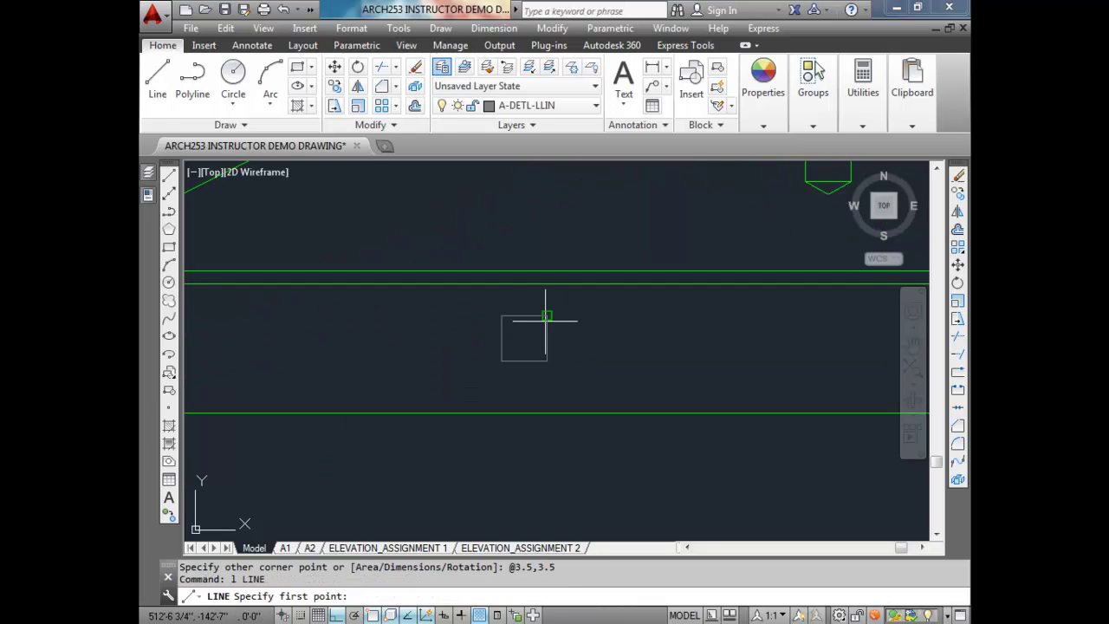
click(501, 315)
click(546, 361)
key(Return)
key(Return)
click(500, 361)
click(546, 316)
key(Return)
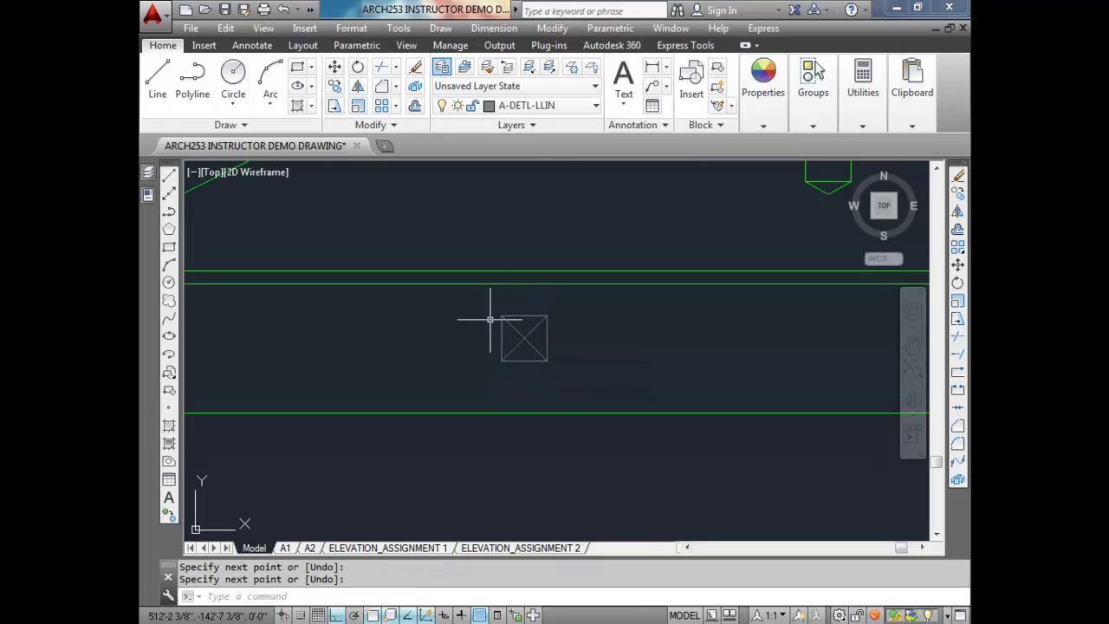
Step: Define the square and diagonals as block 'block_detail' with its base point on the square
click(485, 309)
click(576, 382)
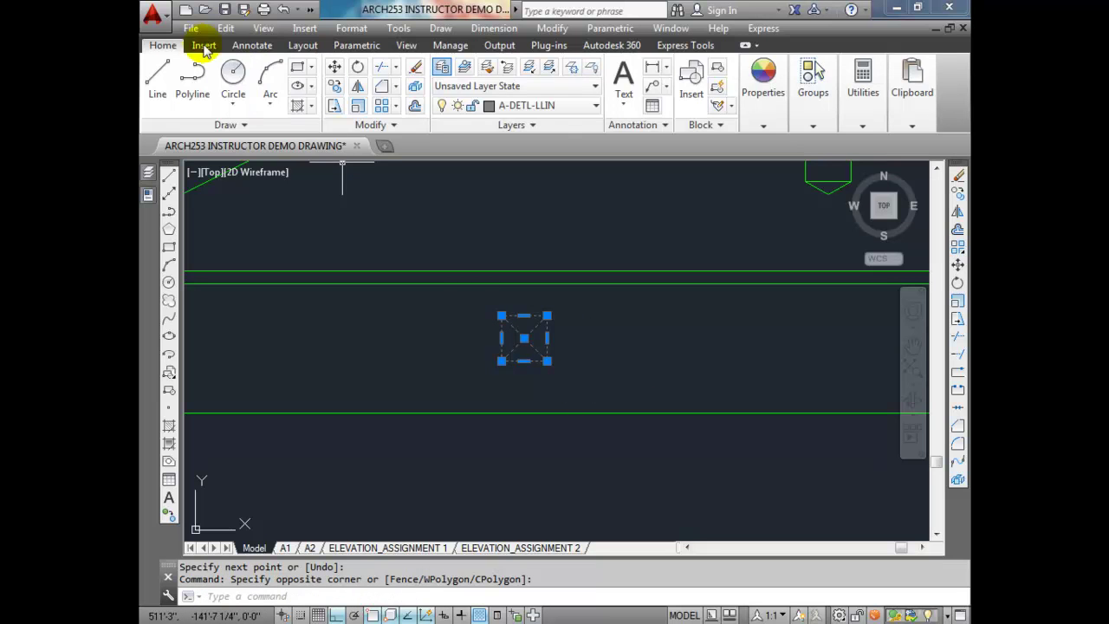
click(203, 45)
click(257, 80)
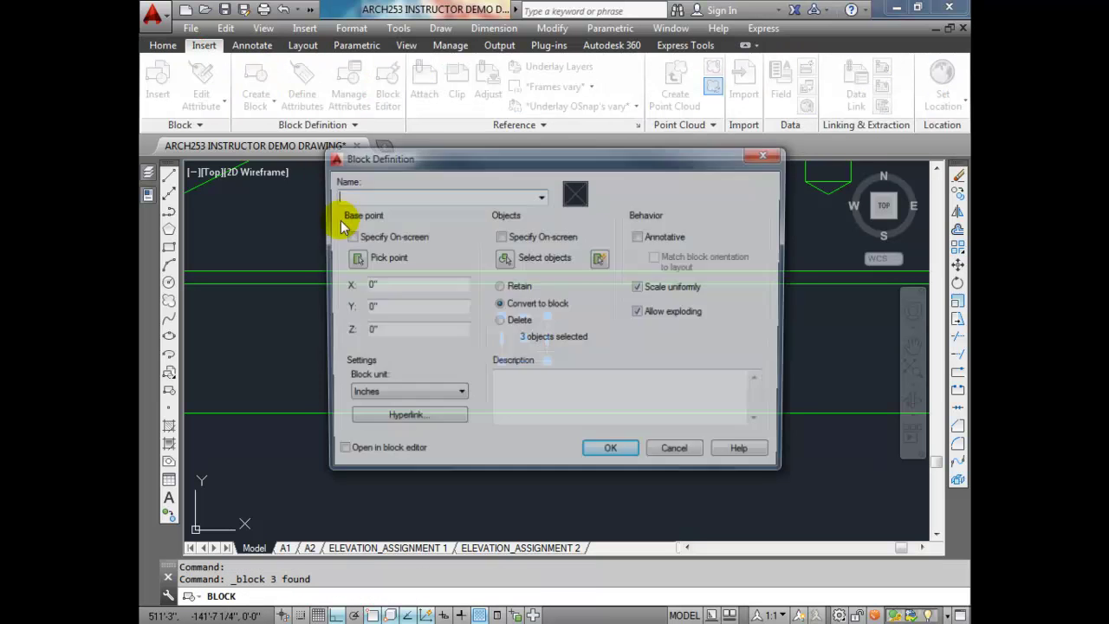
text(block_detail)
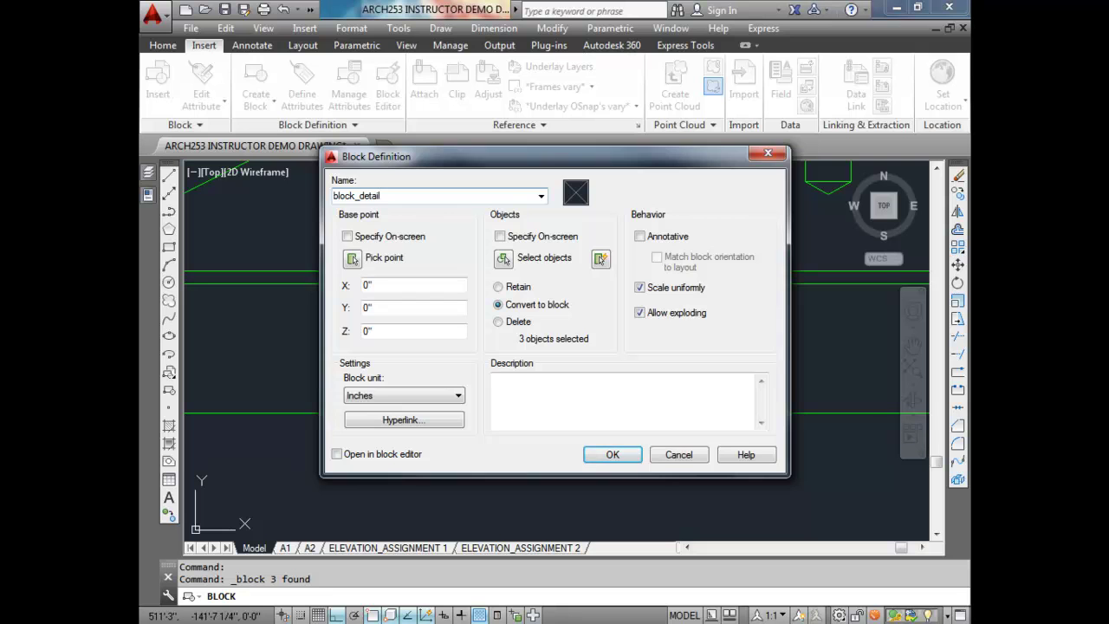
click(351, 257)
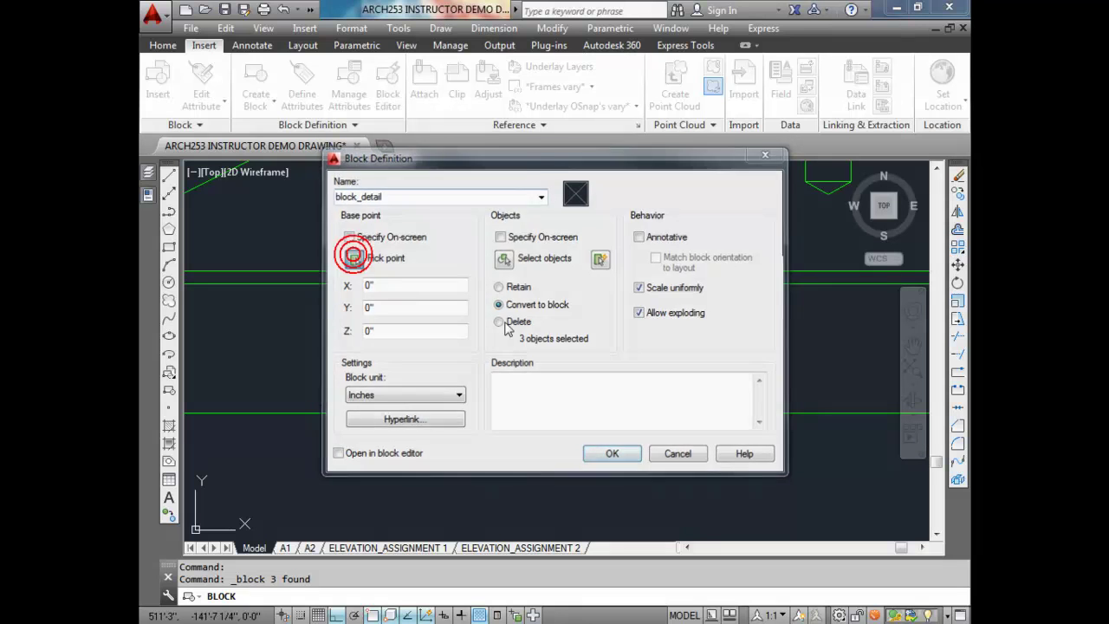
click(525, 316)
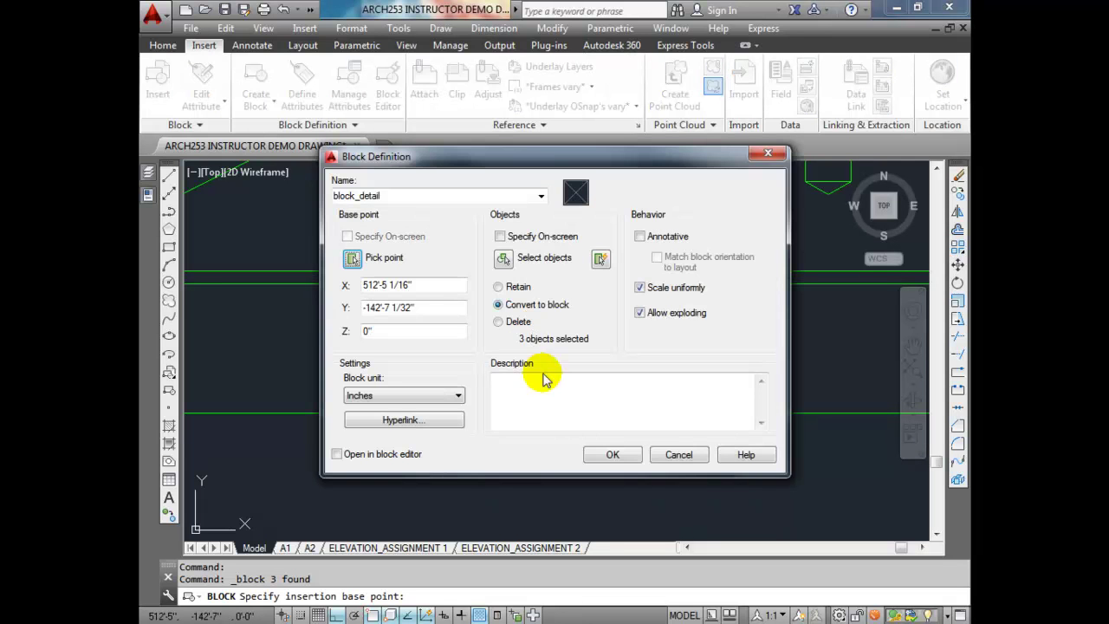
click(610, 452)
click(527, 311)
click(524, 316)
scroll(523, 327, down, 3)
Step: Move the block_detail square to the midpoint of the upper truss beam
text(m)
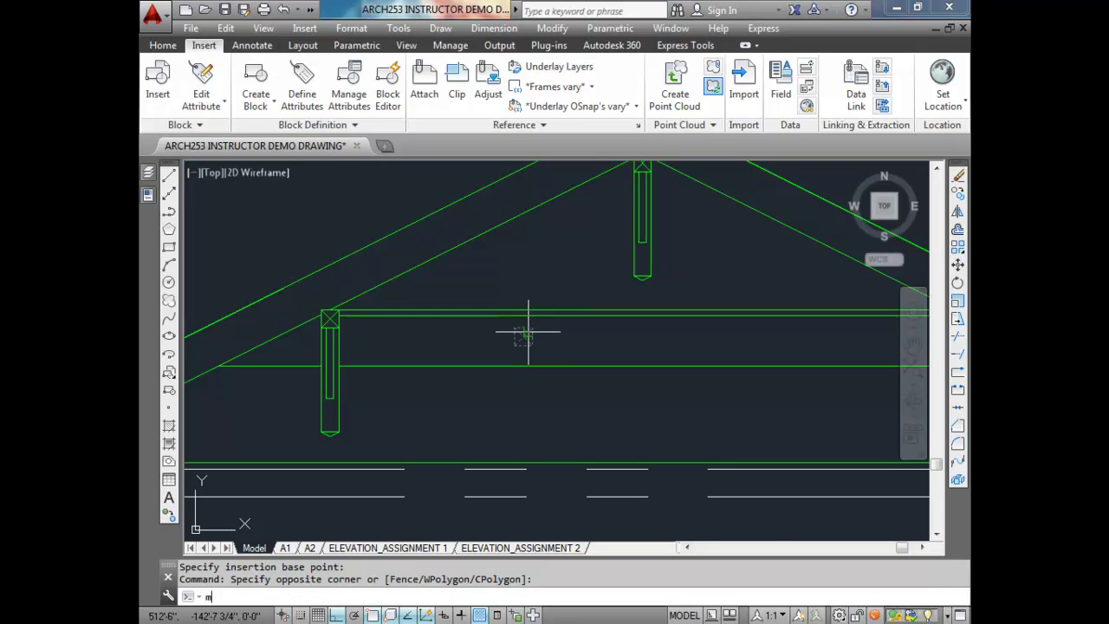
key(Return)
click(521, 327)
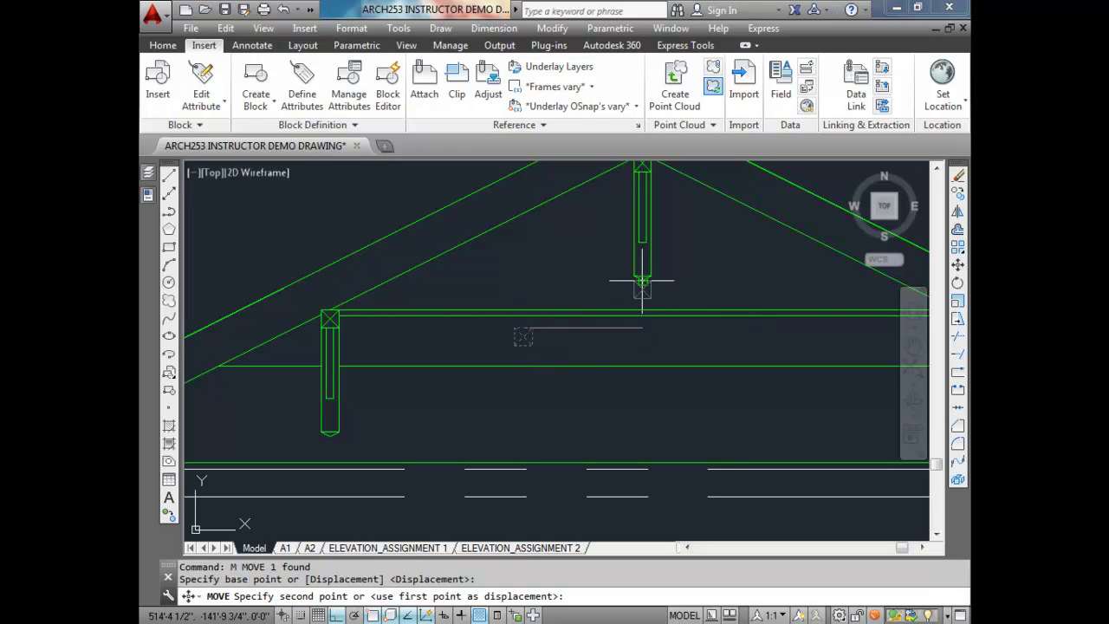
click(641, 316)
middle_drag(647, 343, 534, 366)
click(533, 374)
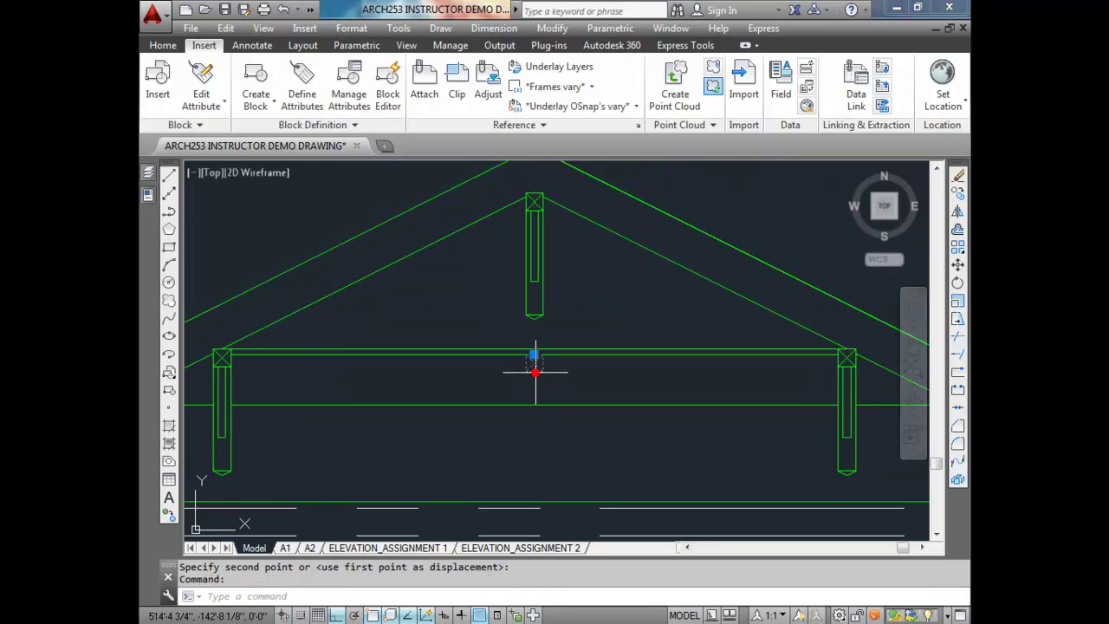
key(Escape)
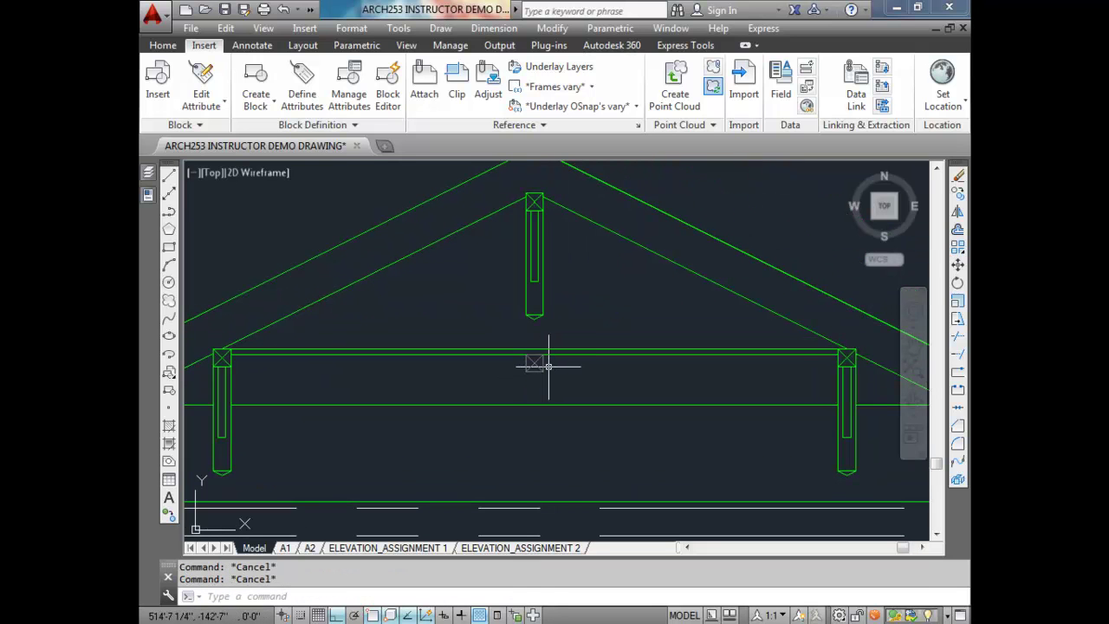
click(534, 362)
click(539, 368)
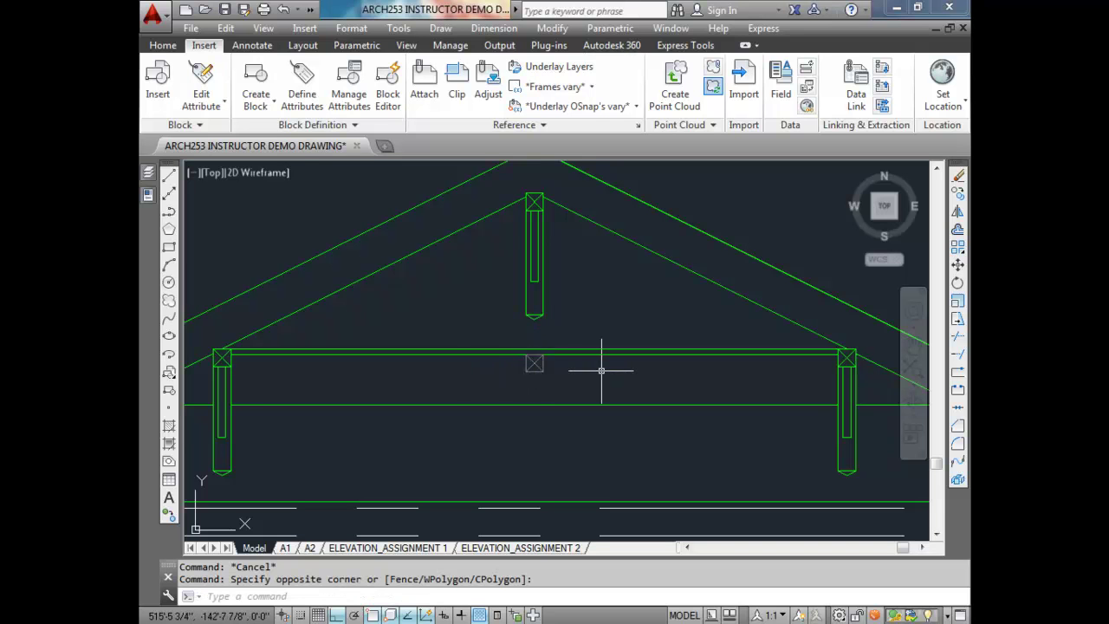
key(Escape)
scroll(681, 372, down, 2)
scroll(569, 367, up, 2)
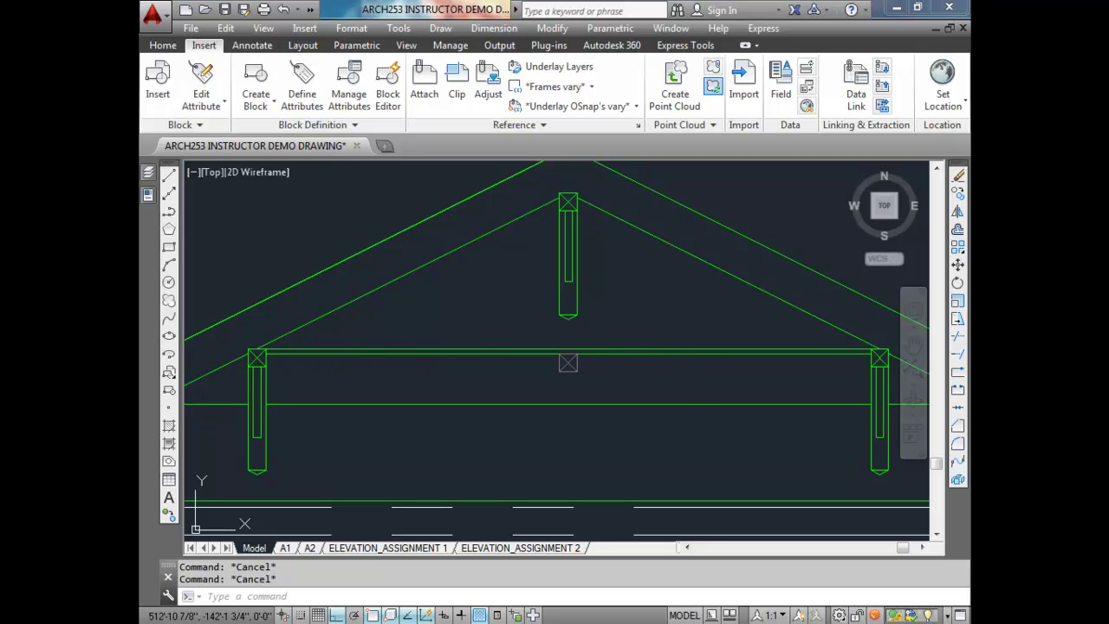
Step: Measure from the beam midpoint to the left post, confirming 5'-0"
text(dist)
key(Return)
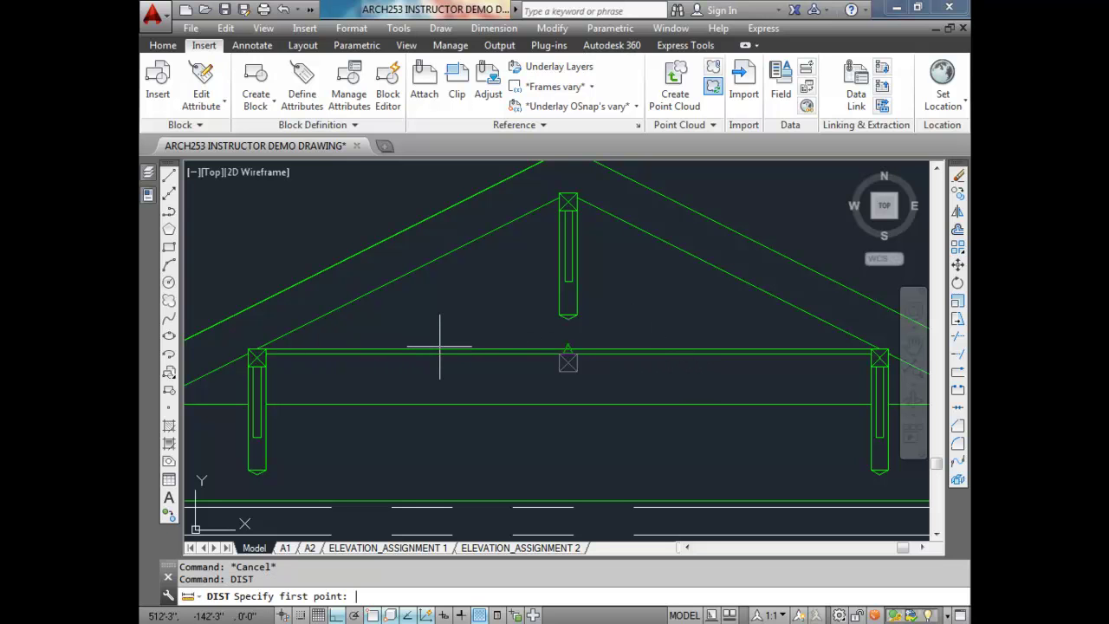
click(567, 357)
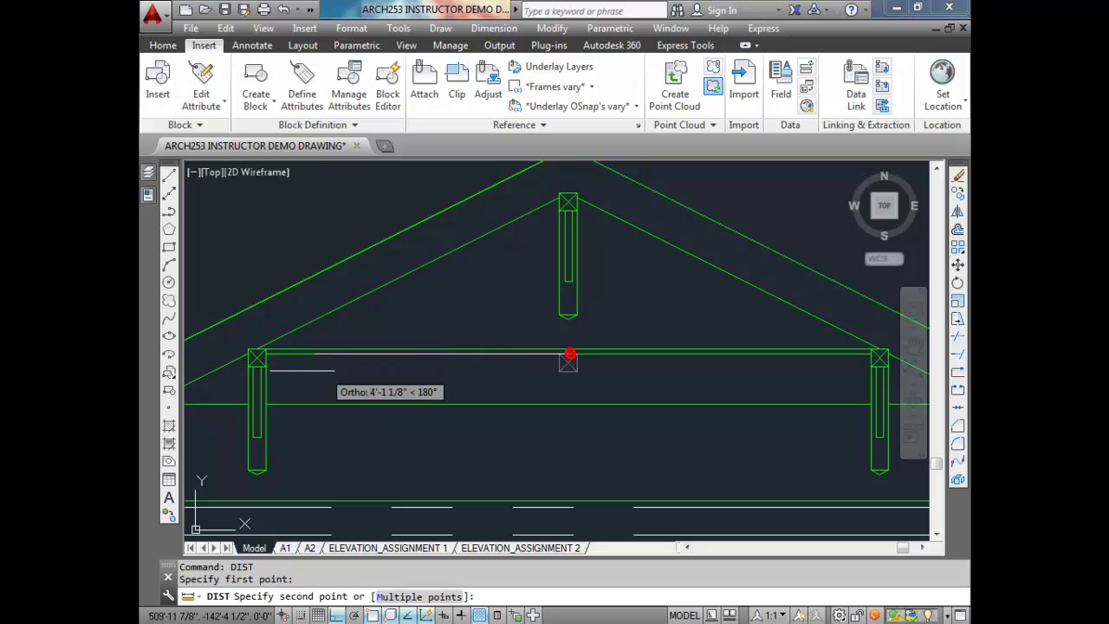
click(262, 352)
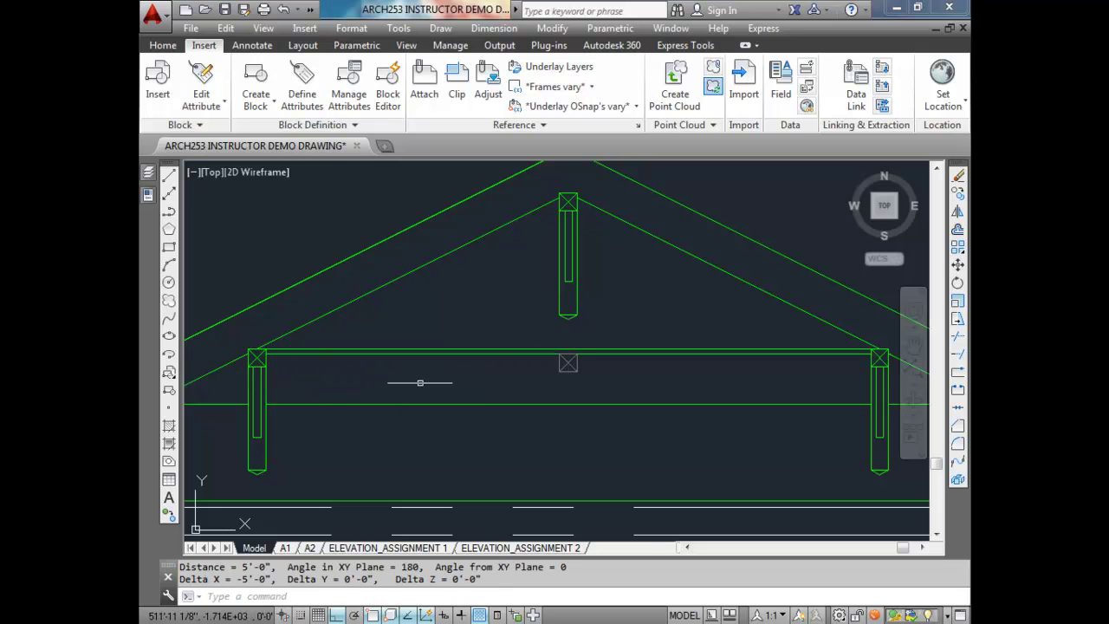
click(568, 355)
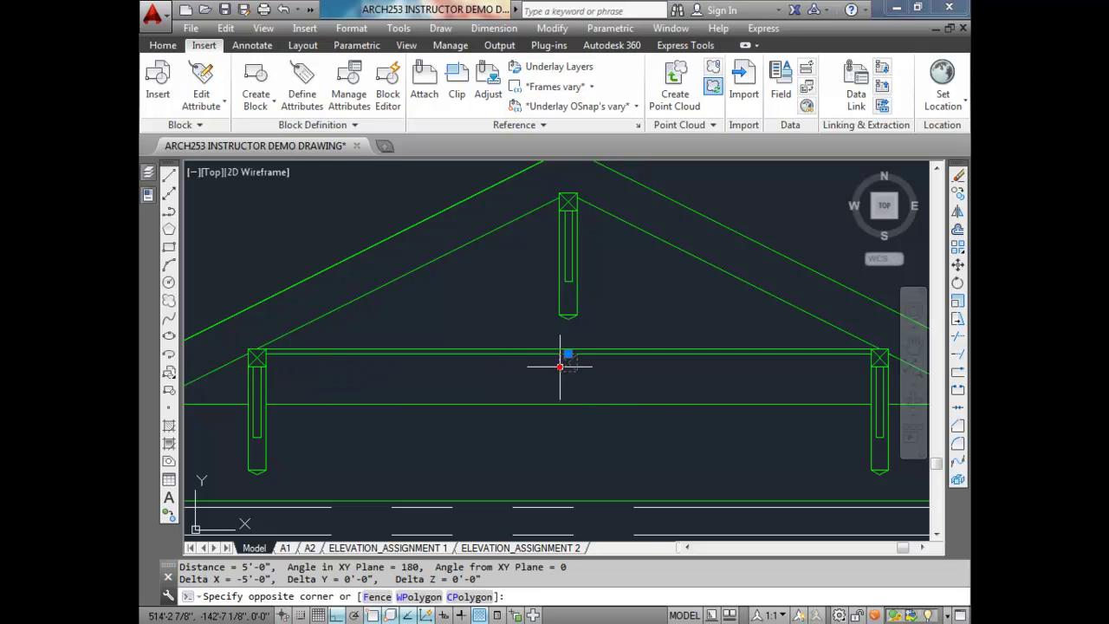
click(161, 45)
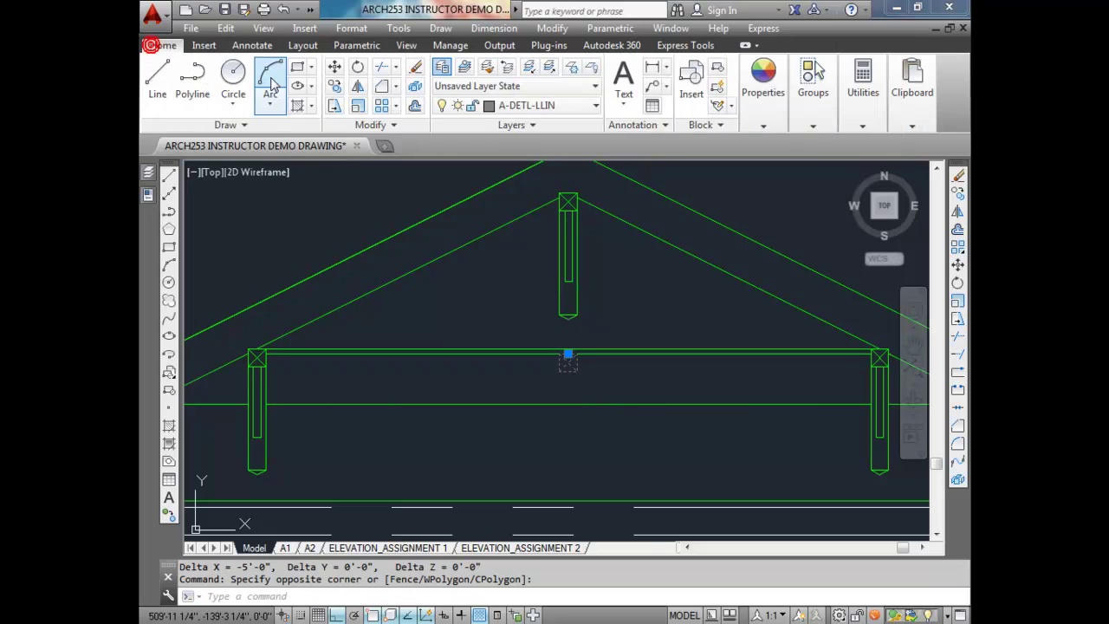
Step: Copy the centre detail block 2'-6" to the left and 2'-6" to the right
click(413, 181)
click(334, 86)
click(527, 433)
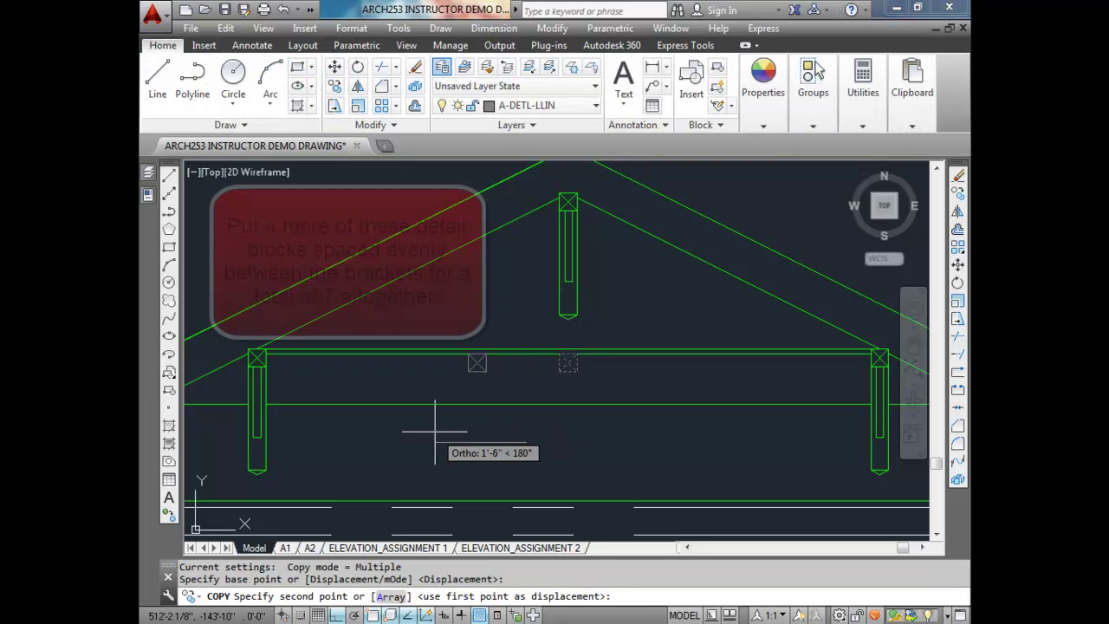
text(2'6)
key(Return)
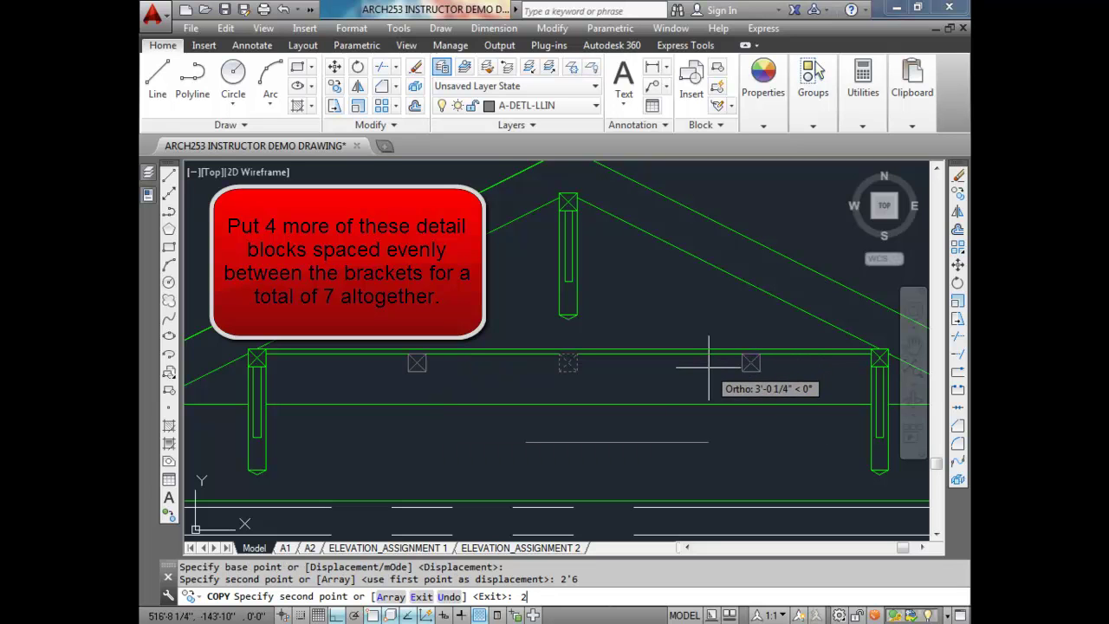
key(Return)
key(Escape)
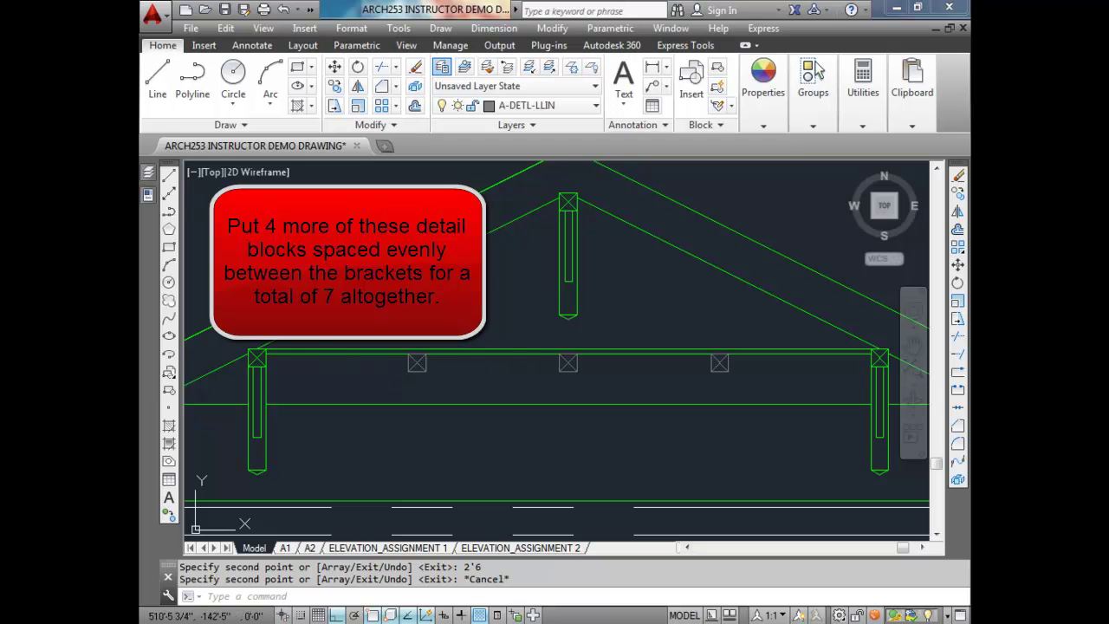
scroll(684, 371, down, 2)
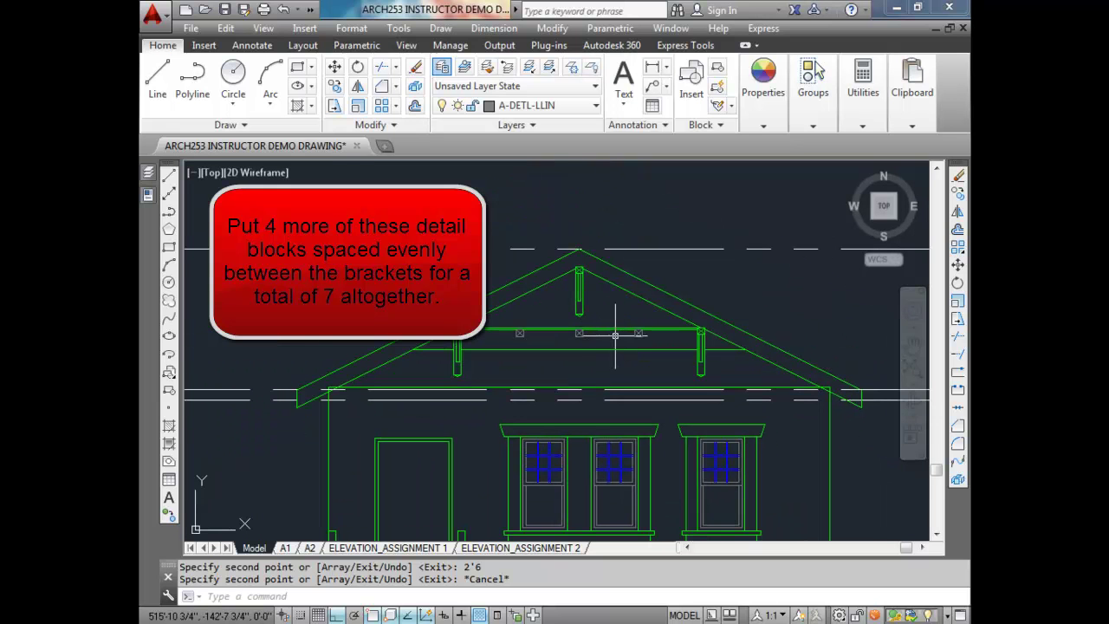
key(ctrl+s)
scroll(571, 282, down, 3)
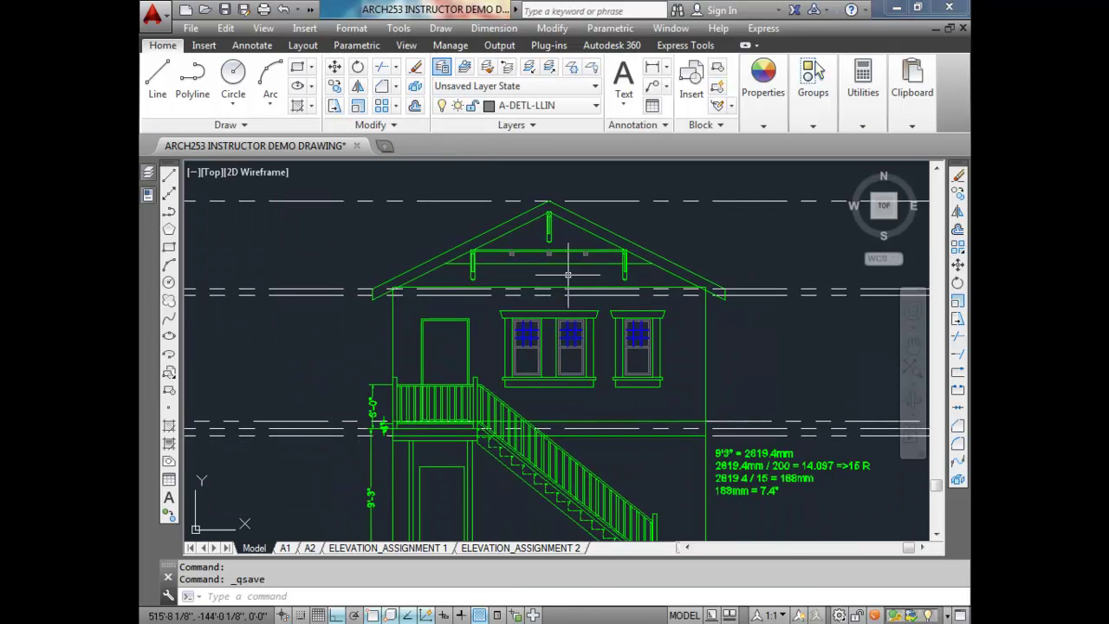
scroll(569, 278, down, 2)
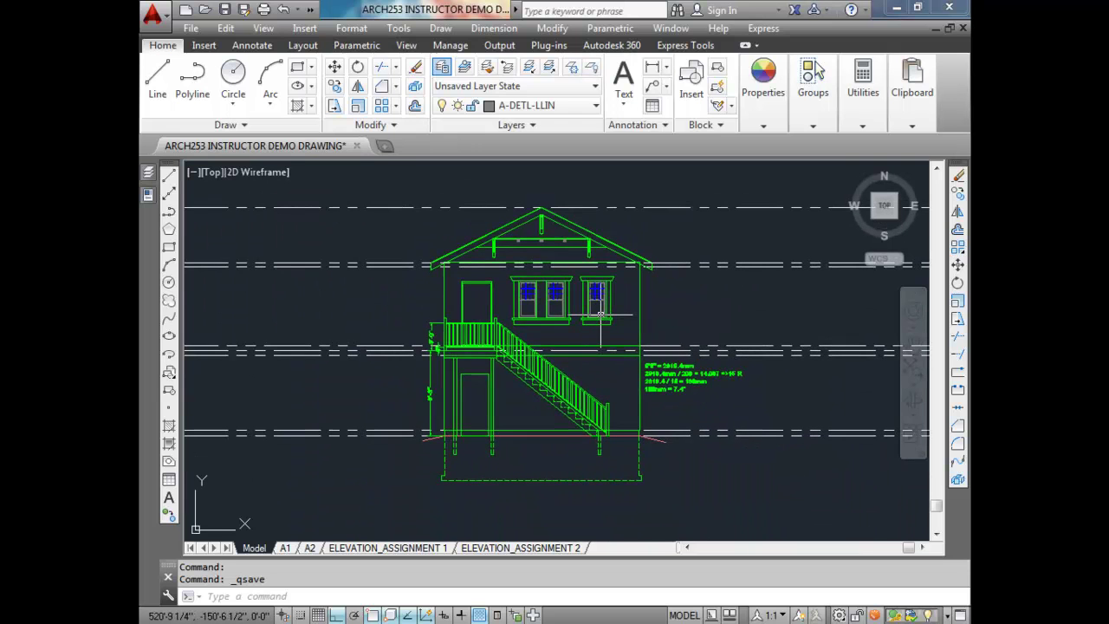
scroll(600, 314, down, 4)
middle_drag(399, 339, 564, 364)
scroll(534, 352, up, 4)
scroll(534, 352, down, 2)
middle_drag(736, 341, 476, 341)
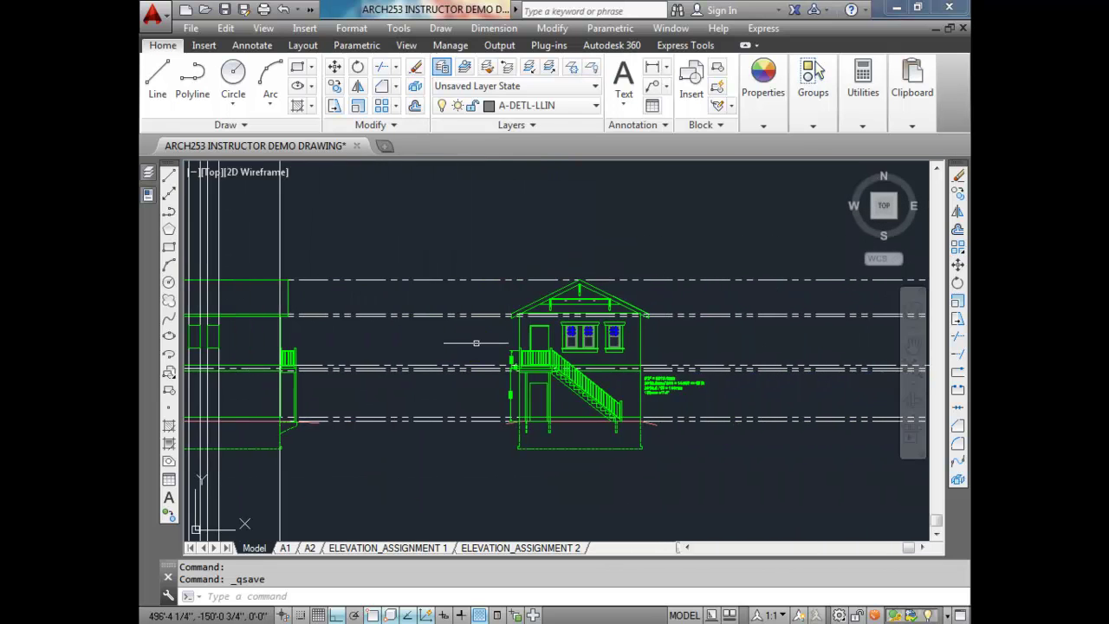
scroll(585, 344, up, 2)
scroll(586, 342, up, 1)
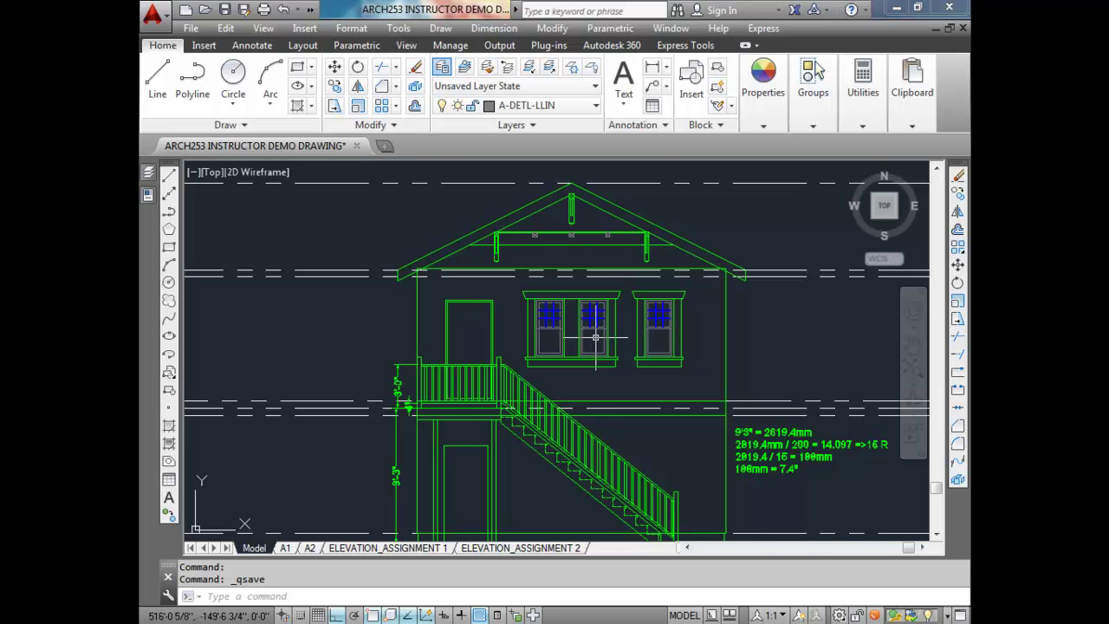
scroll(597, 337, up, 2)
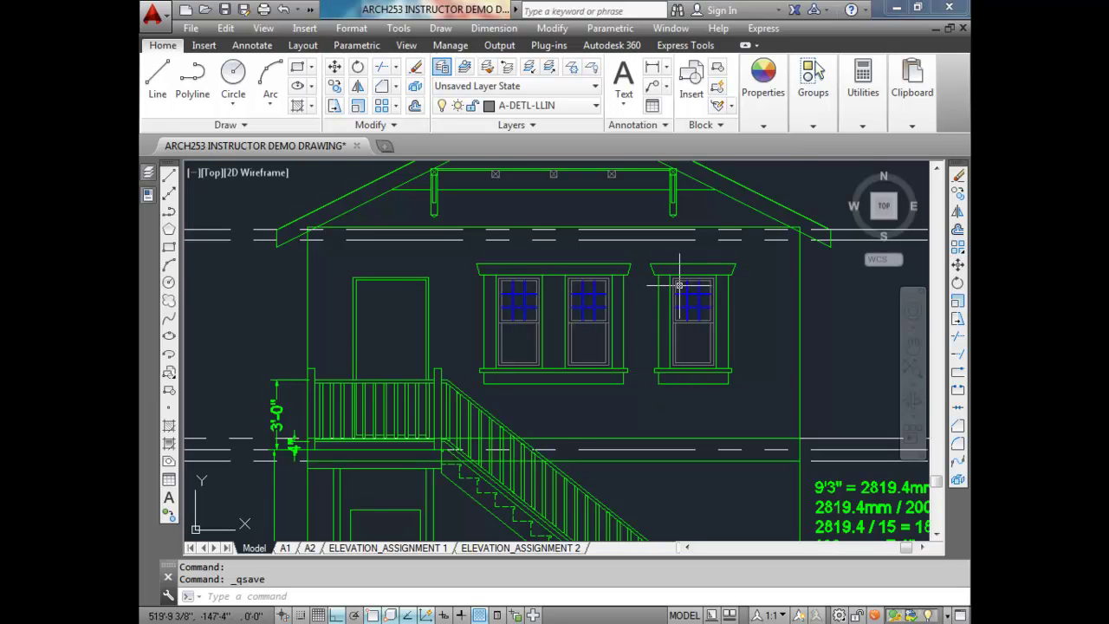
scroll(685, 279, up, 2)
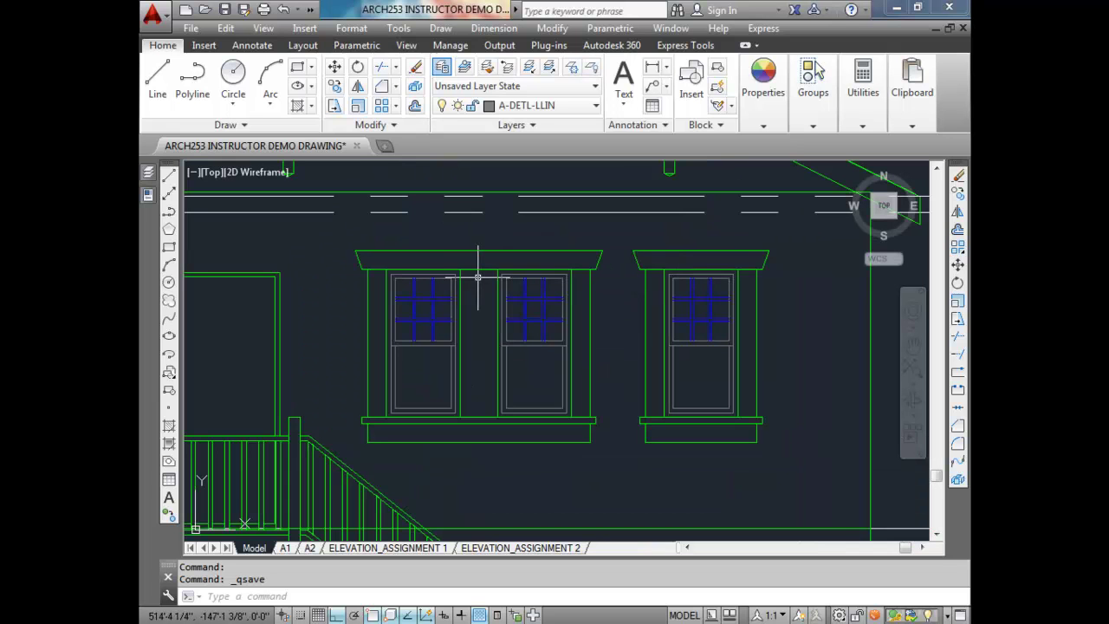
scroll(485, 257, down, 1)
scroll(494, 289, up, 1)
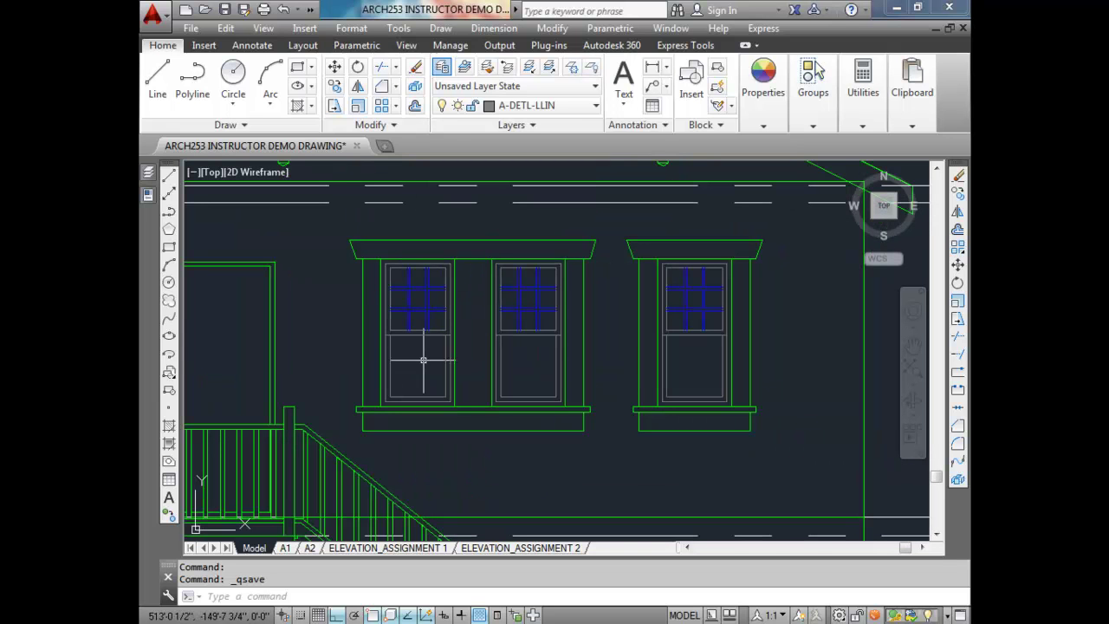
scroll(426, 350, down, 4)
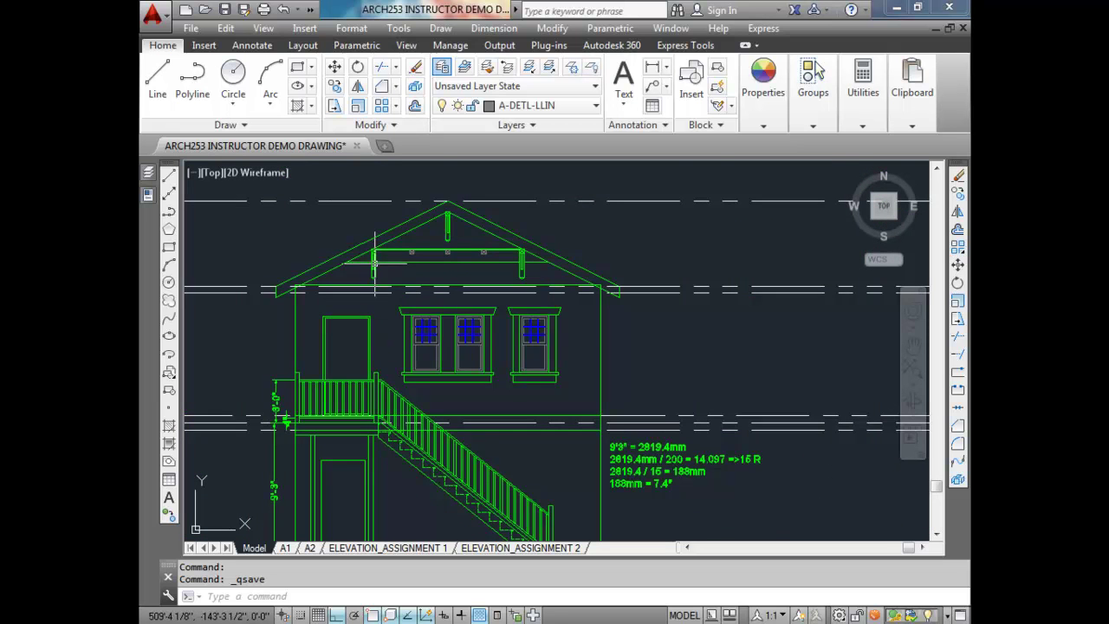
scroll(374, 259, up, 5)
scroll(521, 222, down, 3)
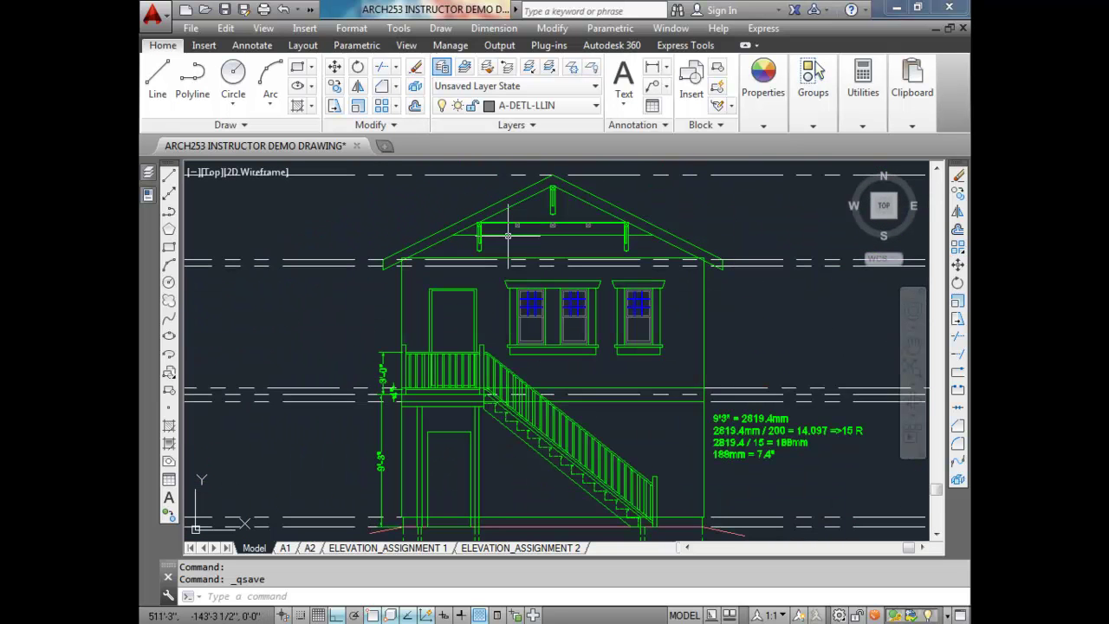
scroll(448, 317, up, 1)
scroll(487, 300, up, 2)
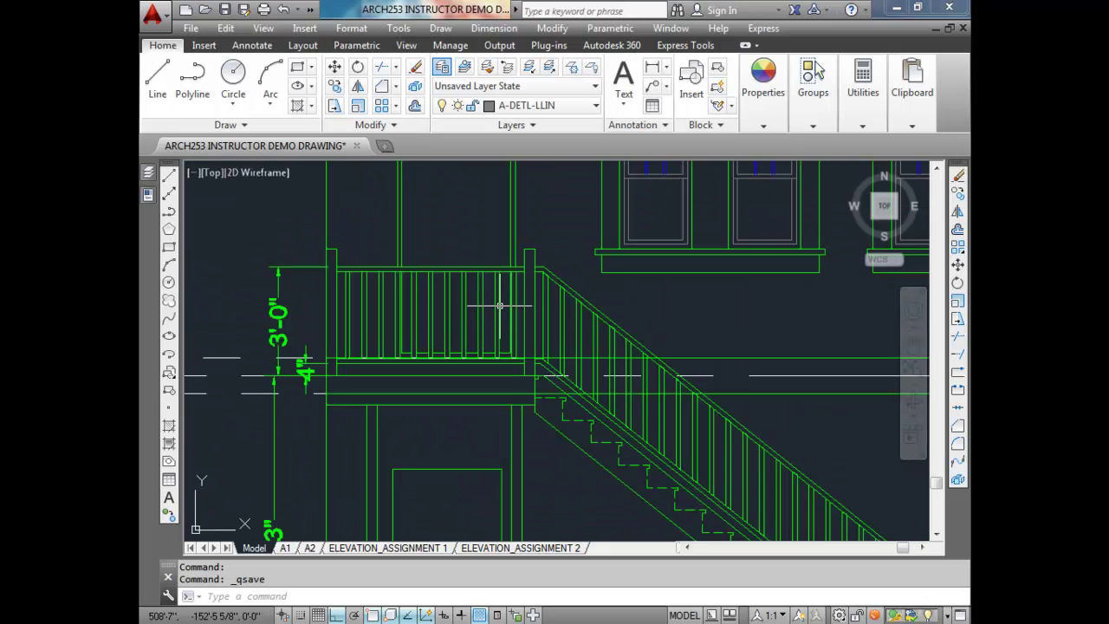
scroll(501, 302, down, 2)
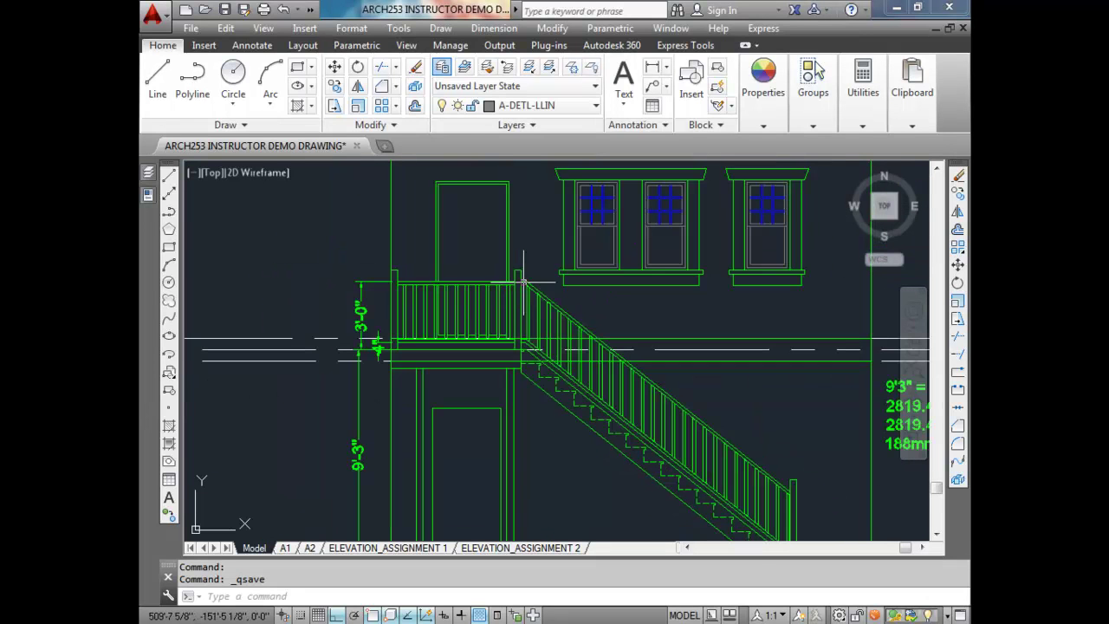
scroll(514, 293, down, 2)
scroll(494, 355, up, 3)
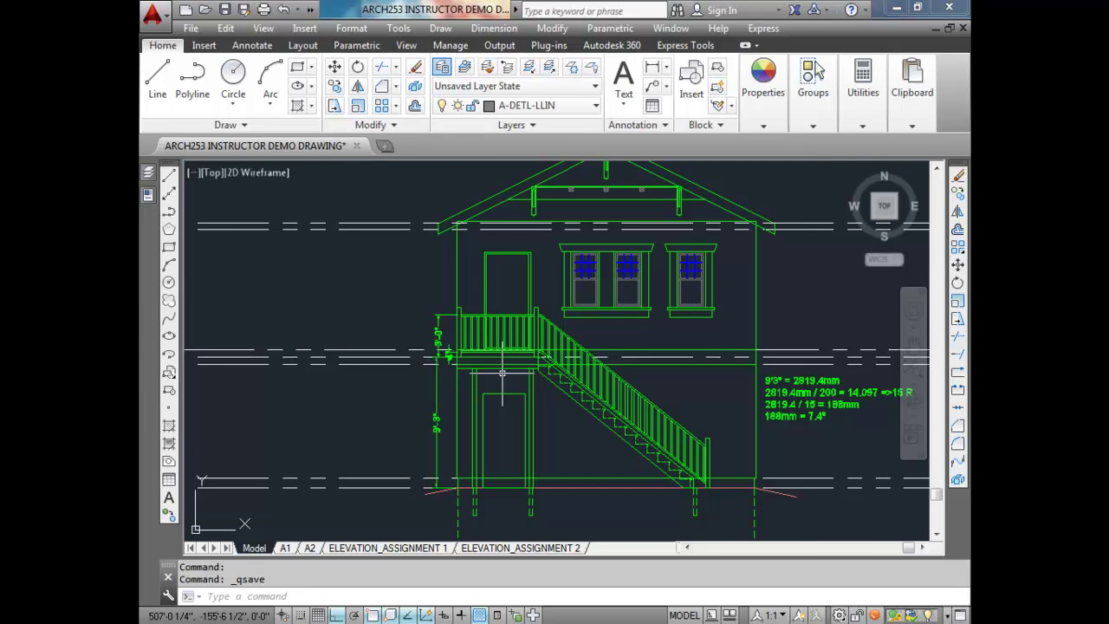
scroll(502, 373, down, 1)
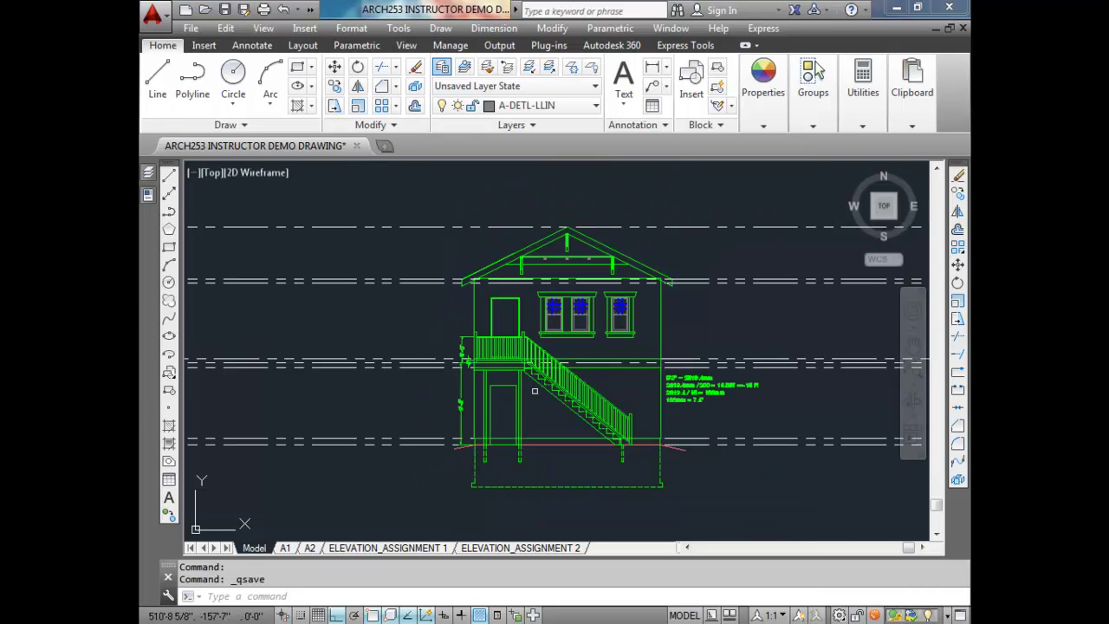
scroll(629, 452, up, 3)
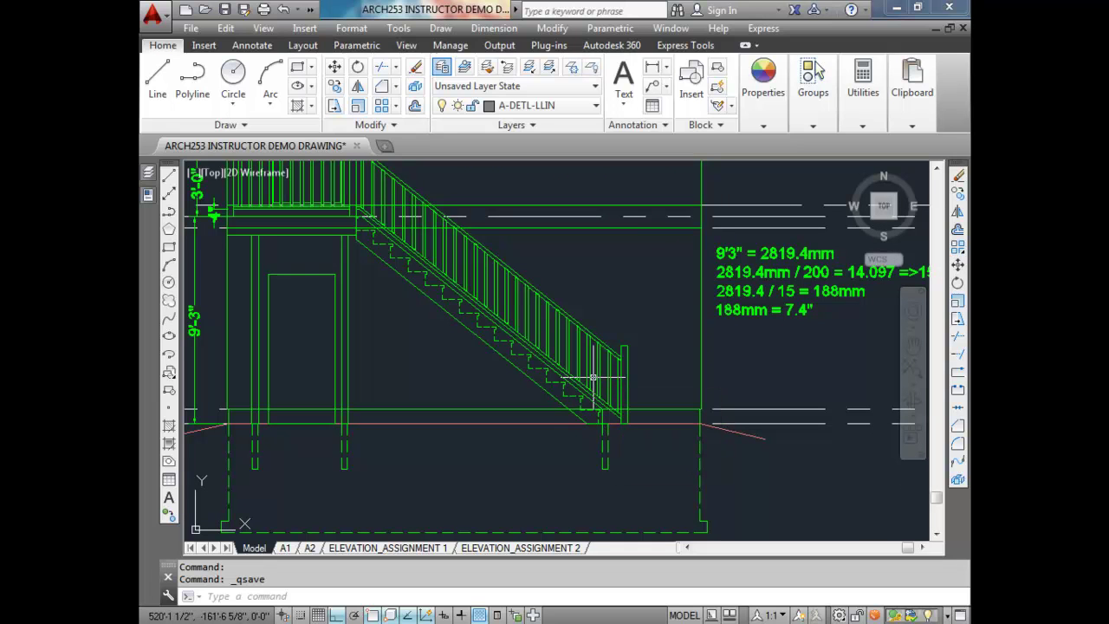
scroll(594, 373, up, 2)
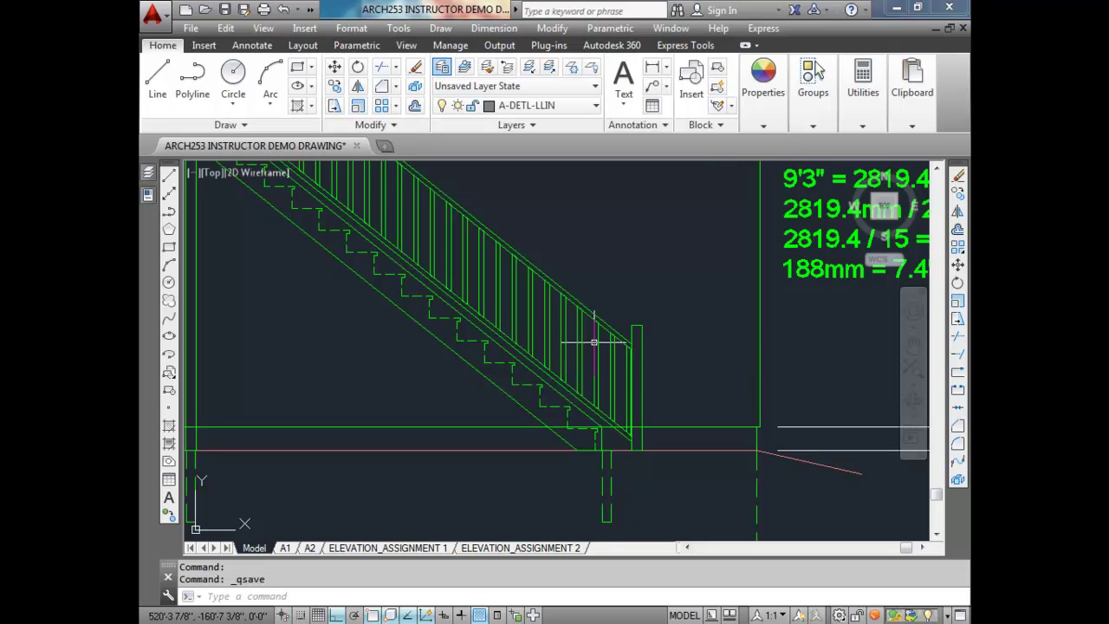
mouse_move(598, 348)
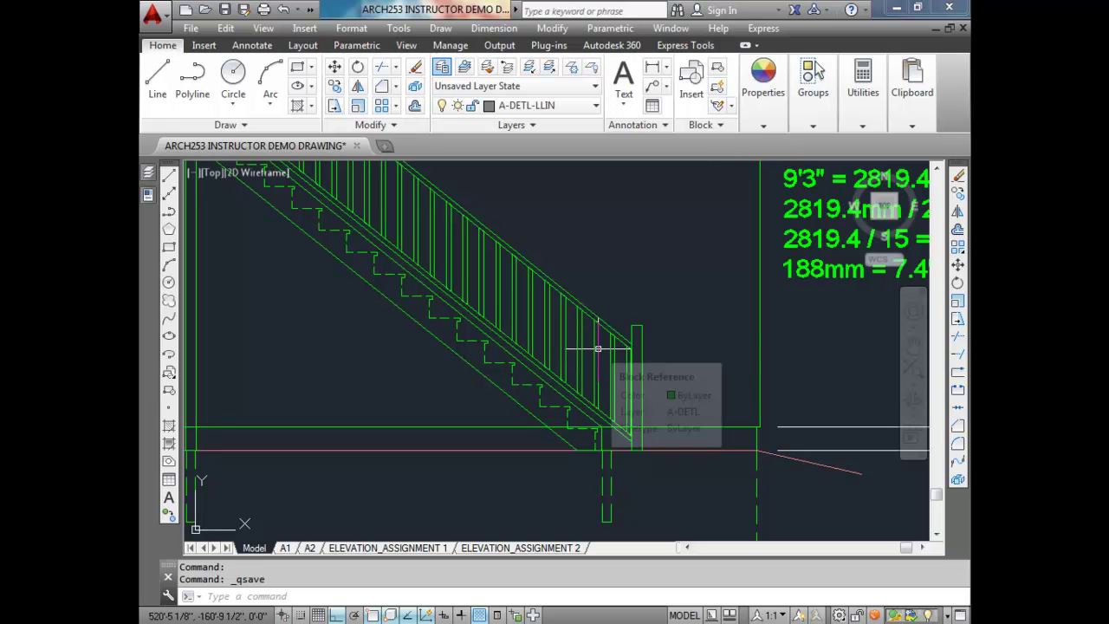
scroll(597, 348, down, 4)
scroll(560, 366, up, 2)
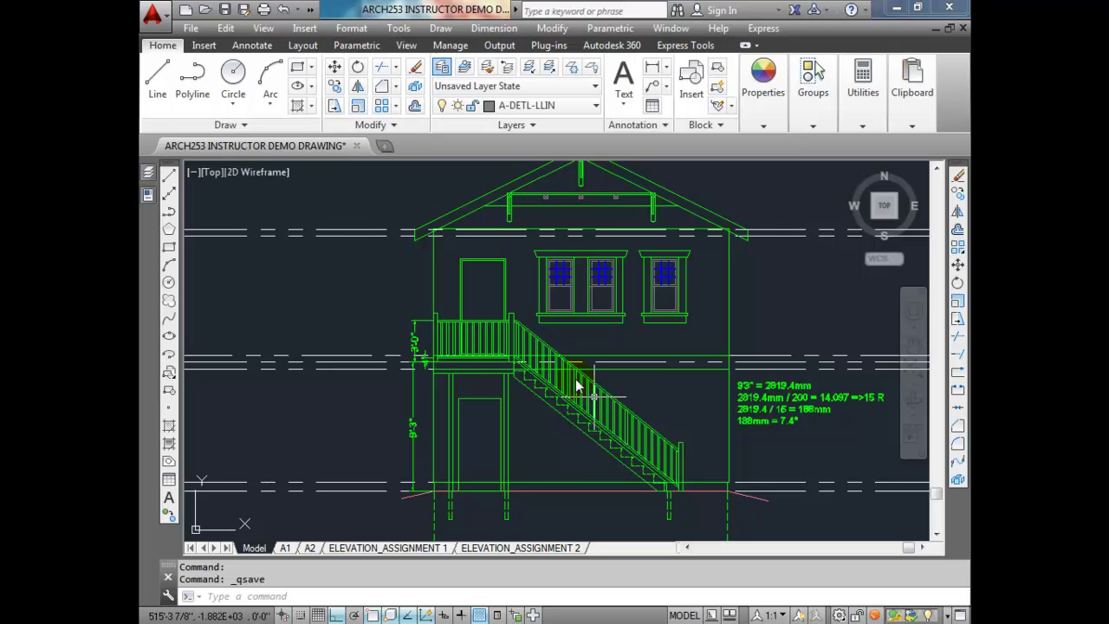
mouse_move(575, 378)
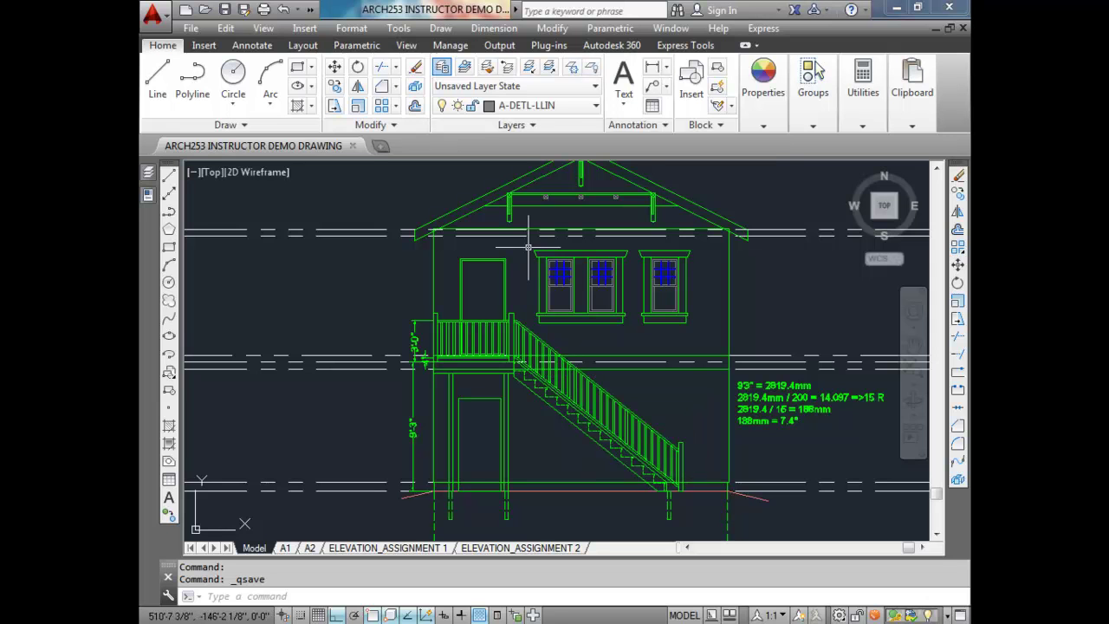
scroll(537, 295, down, 3)
scroll(538, 295, up, 3)
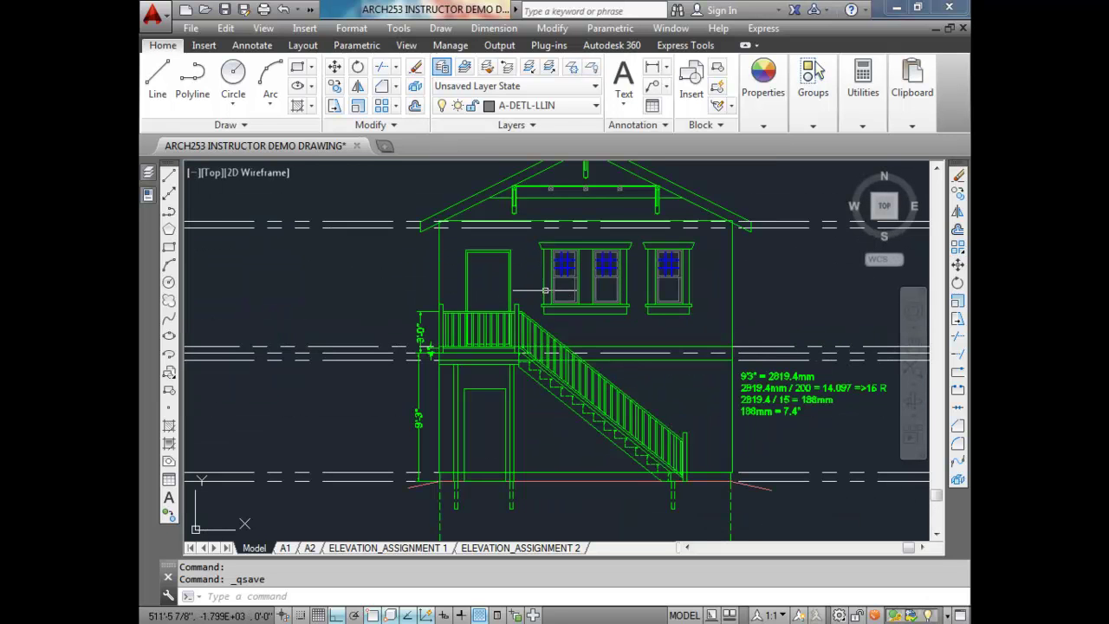
middle_drag(538, 294, 558, 320)
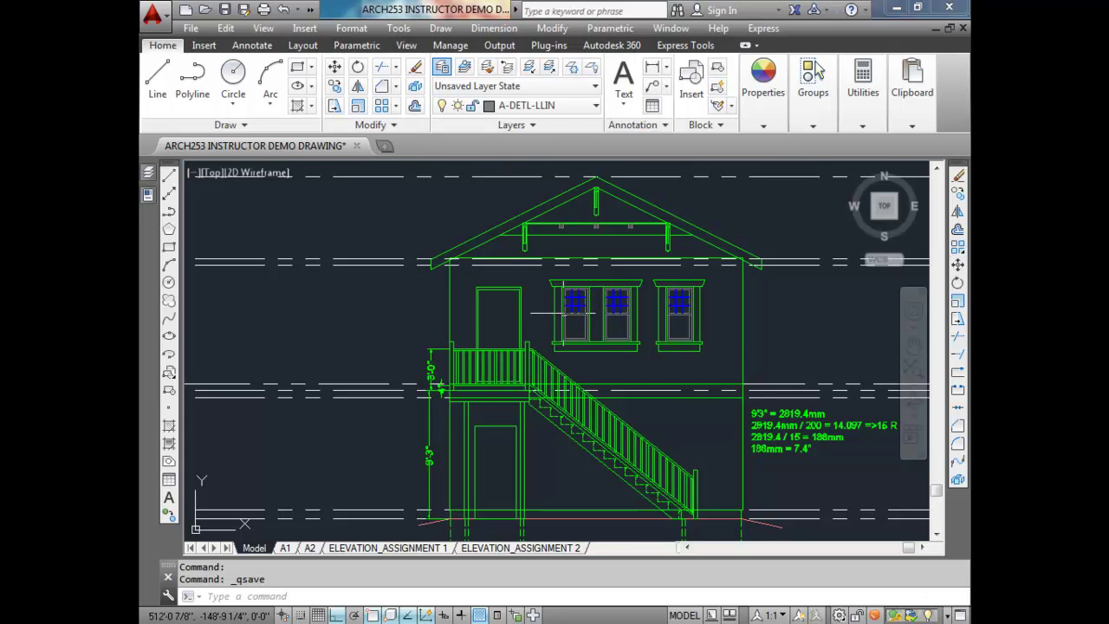
Step: Choose A-DETL-MLIN from the Layers dropdown as the current layer
middle_drag(493, 279, 451, 214)
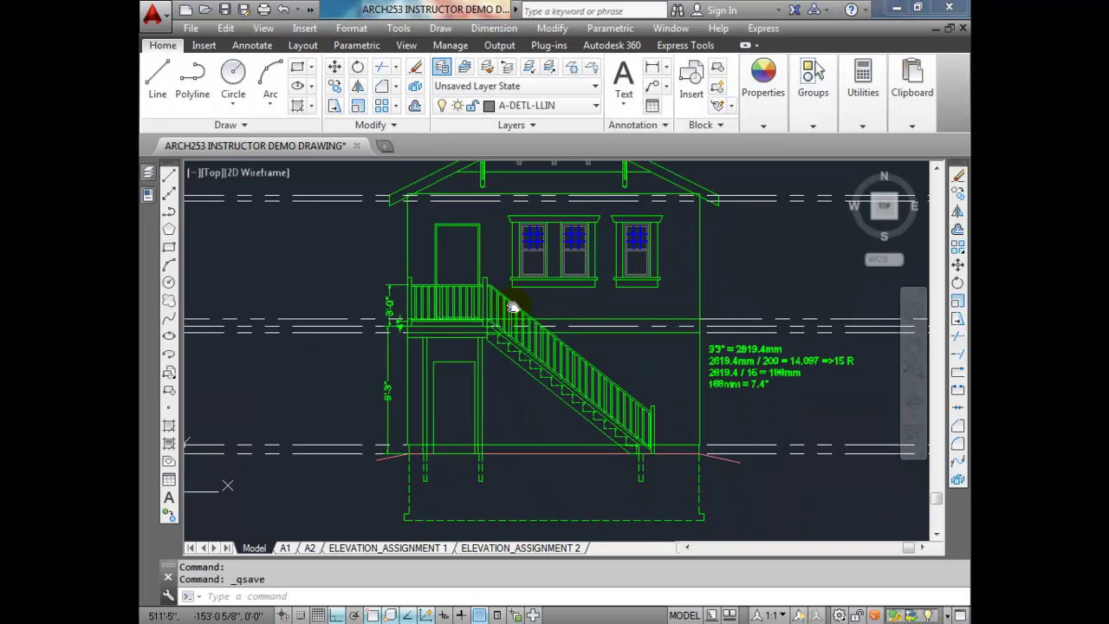
click(595, 107)
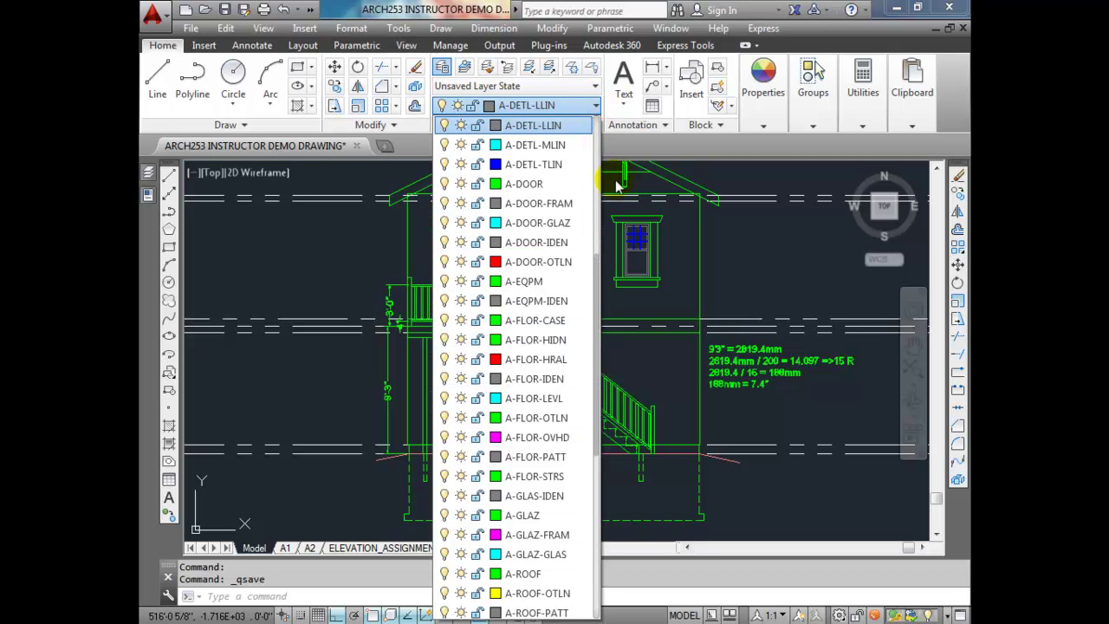
scroll(554, 177, up, 2)
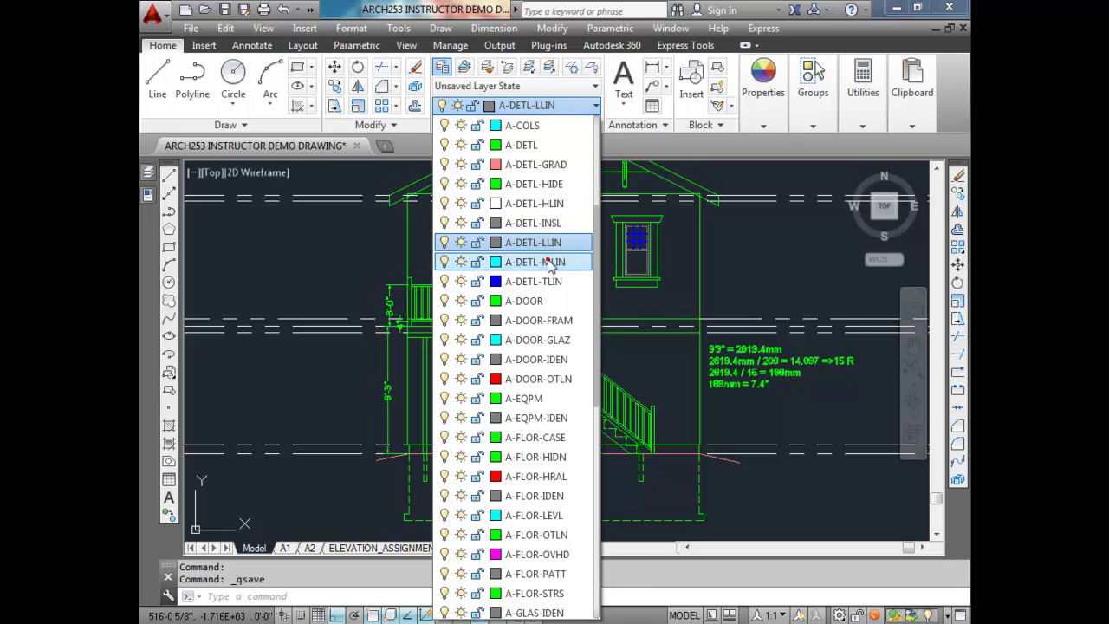
click(546, 261)
scroll(520, 260, down, 5)
scroll(503, 316, up, 6)
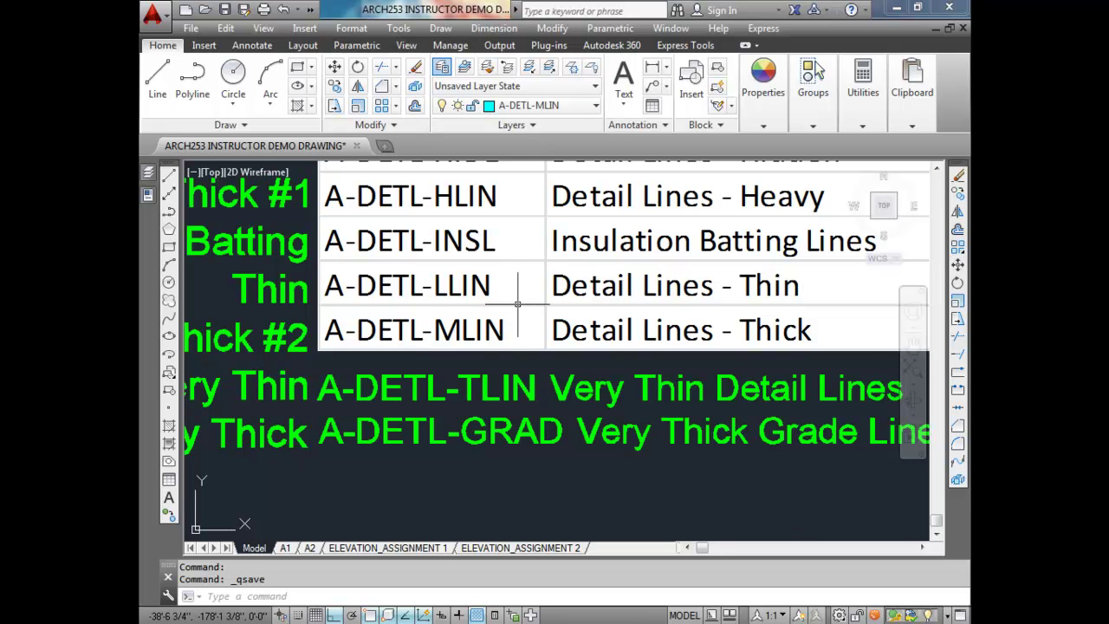
scroll(475, 299, down, 2)
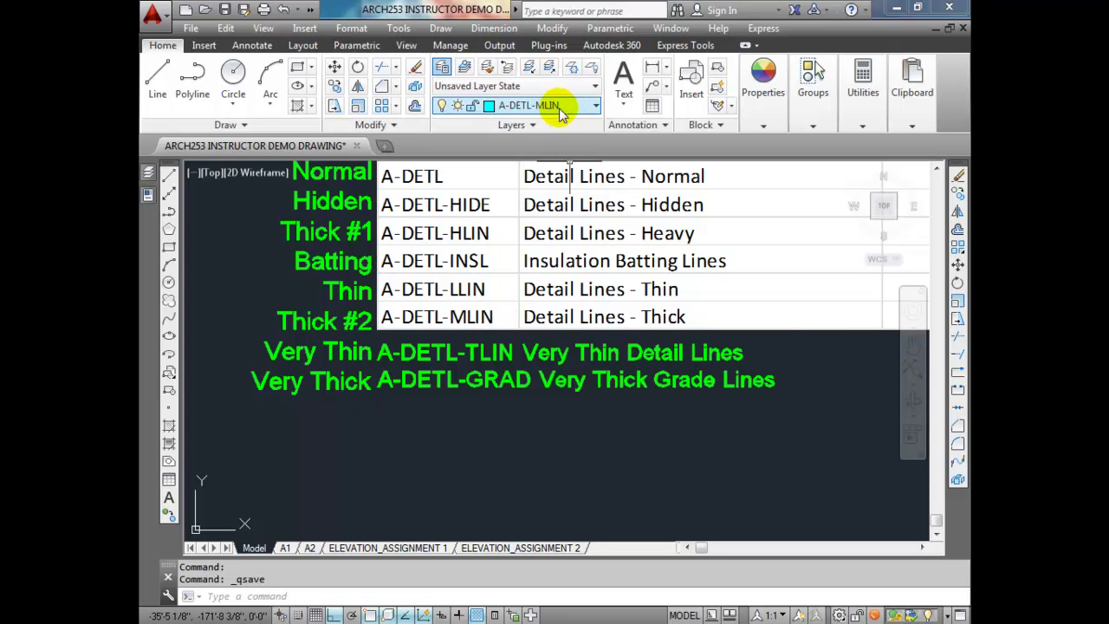
scroll(313, 345, down, 6)
scroll(658, 327, up, 5)
mouse_move(647, 334)
middle_down()
mouse_move(567, 309)
mouse_move(568, 367)
middle_up()
scroll(562, 333, up, 2)
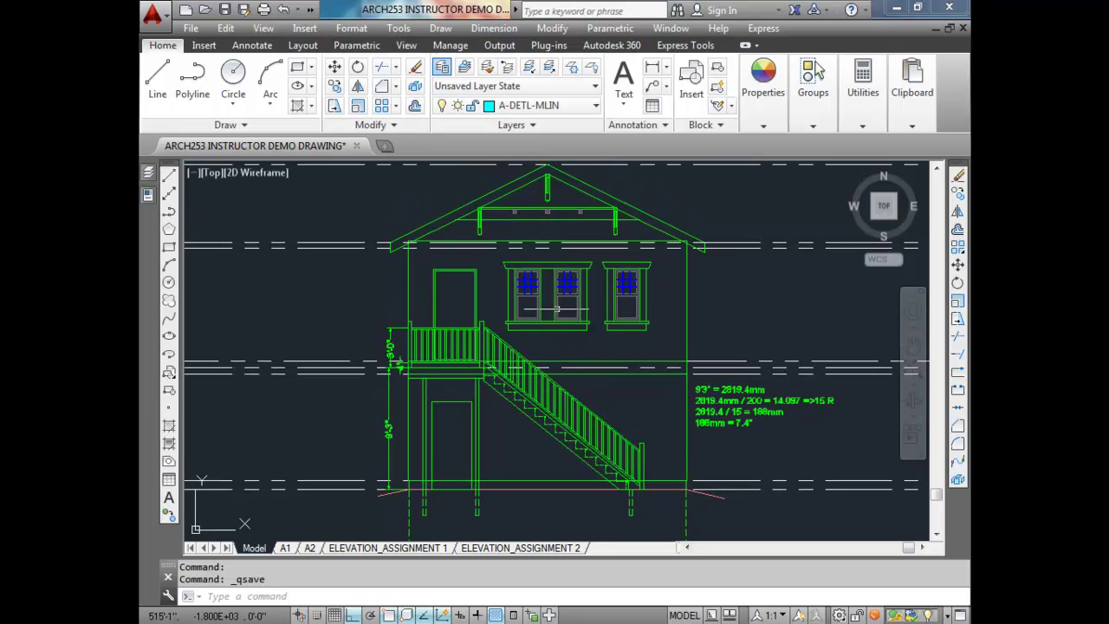
Step: Start a polyline at the post base, running up past the jamb line to the top rail
text(pline)
key(Return)
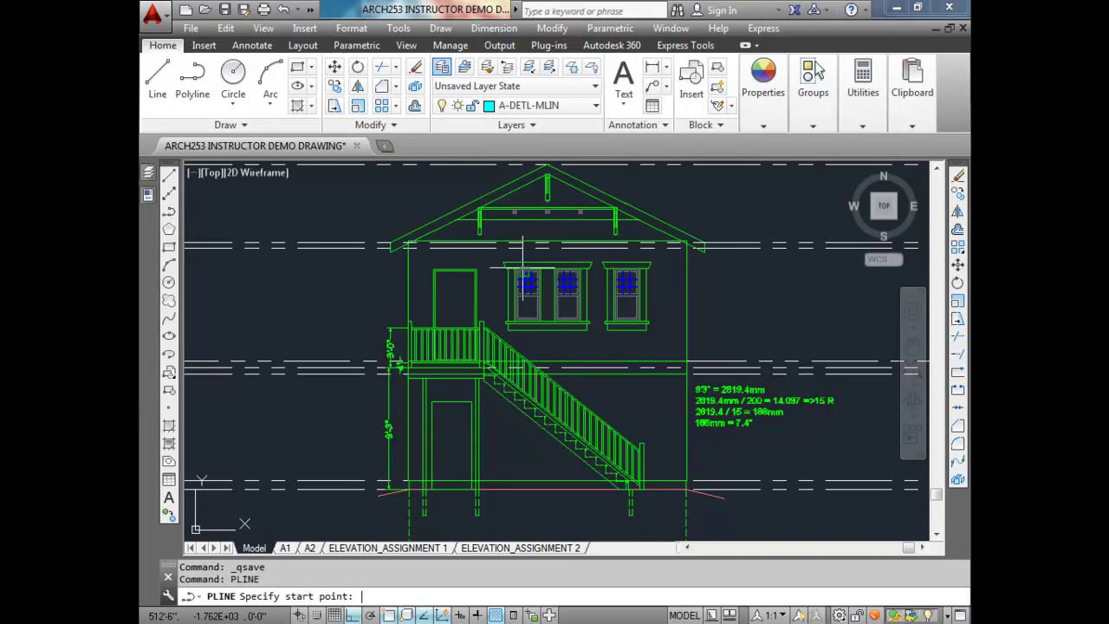
scroll(419, 513, up, 4)
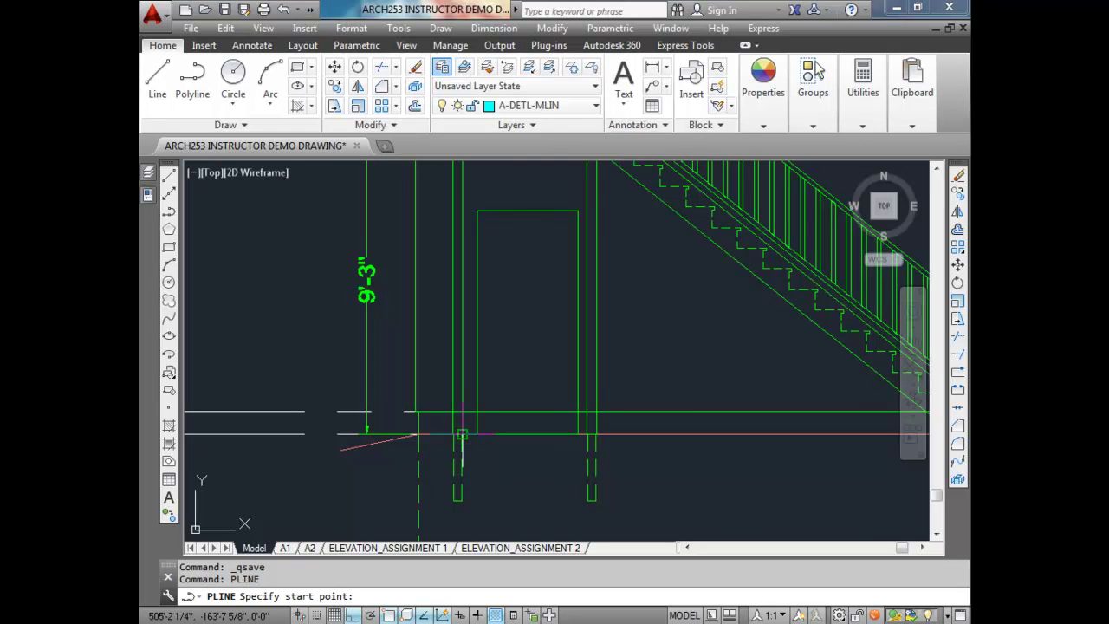
scroll(462, 437, up, 4)
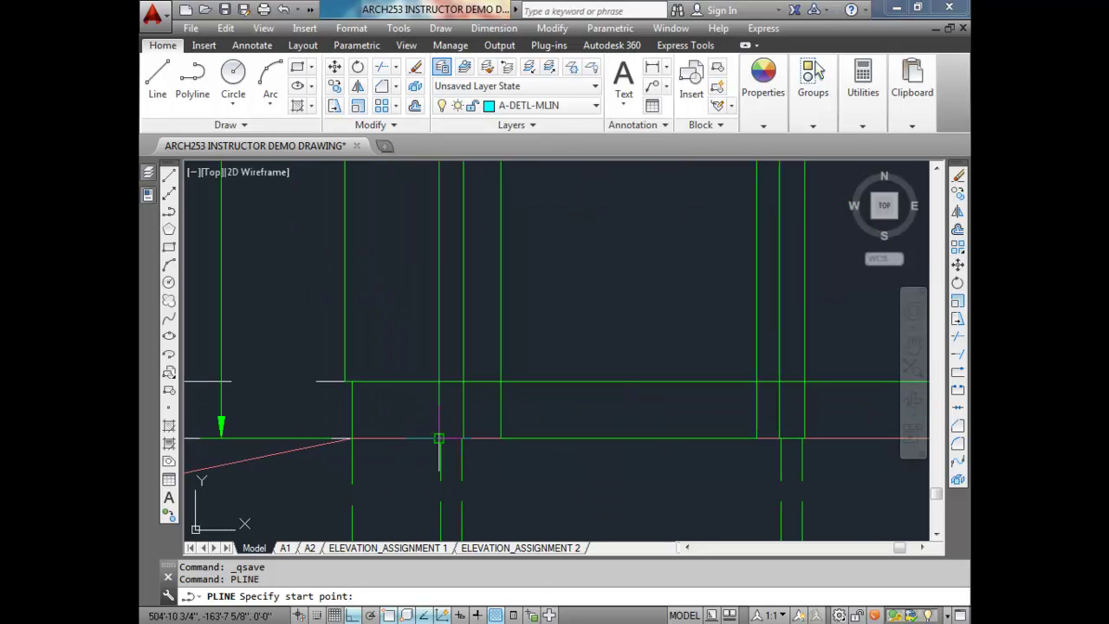
click(439, 438)
scroll(439, 438, down, 3)
scroll(428, 294, up, 3)
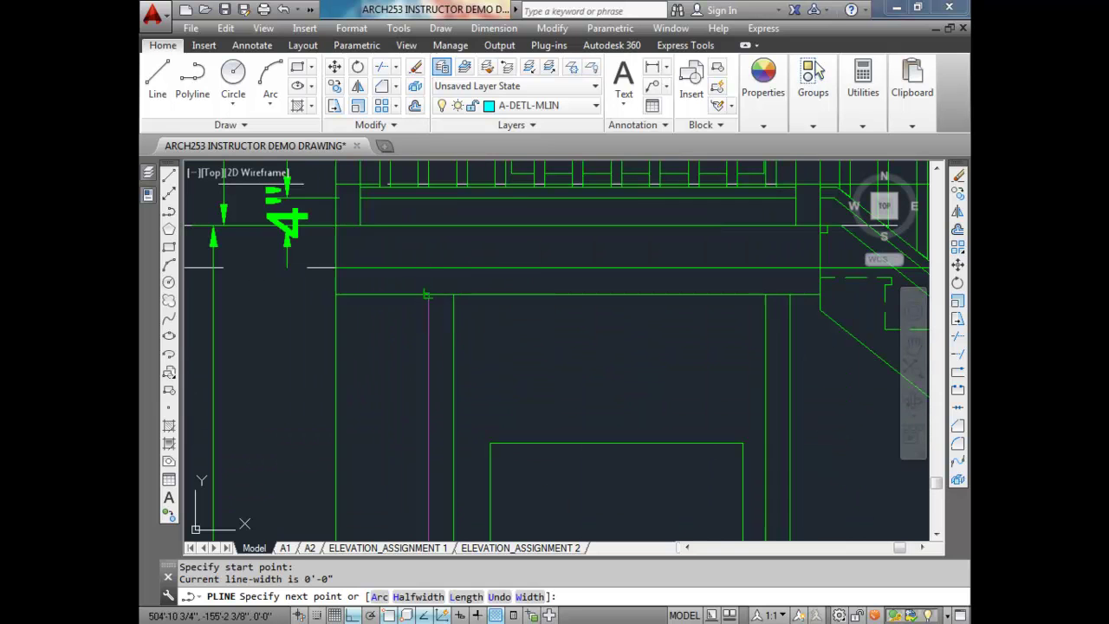
click(428, 295)
click(335, 295)
middle_drag(336, 262, 346, 459)
scroll(345, 459, down, 3)
scroll(359, 255, up, 3)
click(346, 202)
click(371, 250)
Step: Continue the polyline over the rail end and post top, down the stair rail to the post bottom
middle_drag(705, 260, 379, 259)
click(478, 249)
click(479, 207)
click(503, 208)
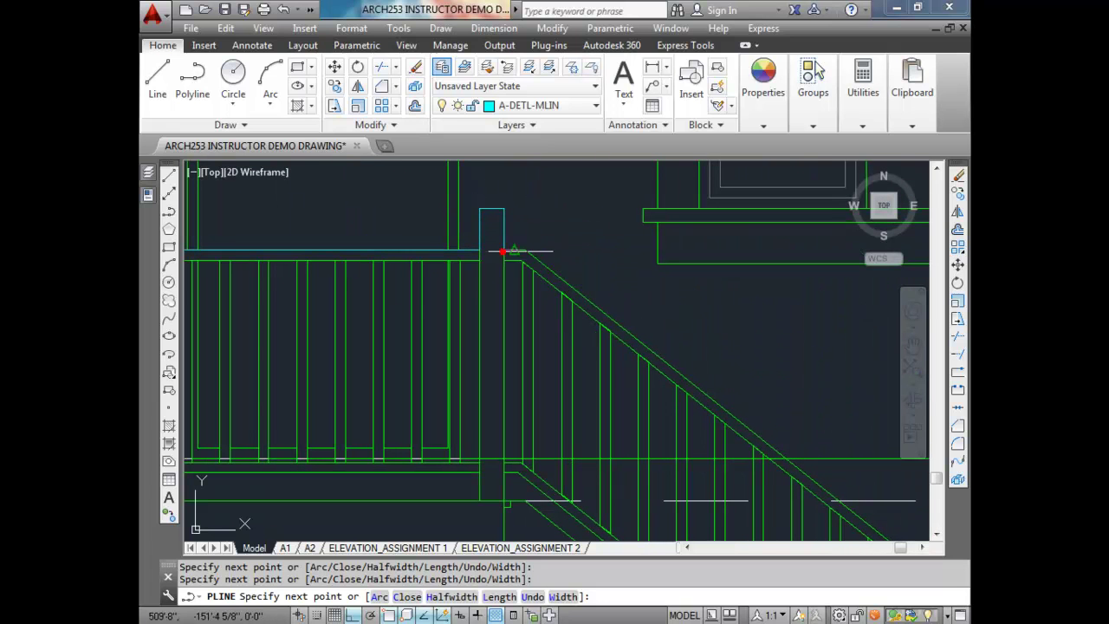
scroll(524, 253, down, 5)
middle_drag(639, 331, 485, 325)
scroll(572, 383, up, 4)
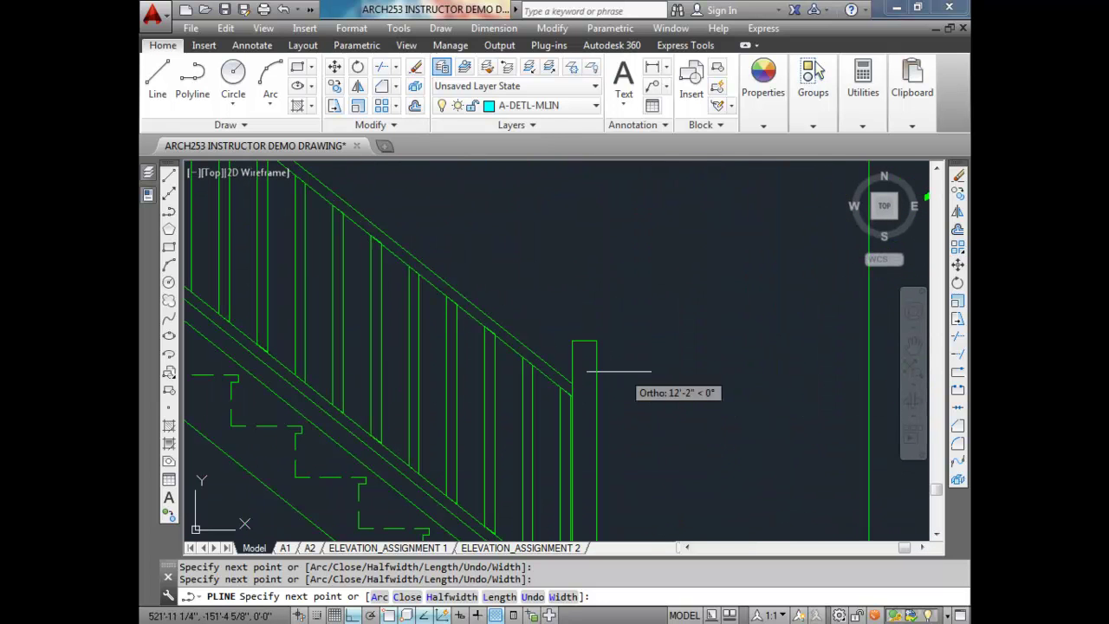
click(572, 381)
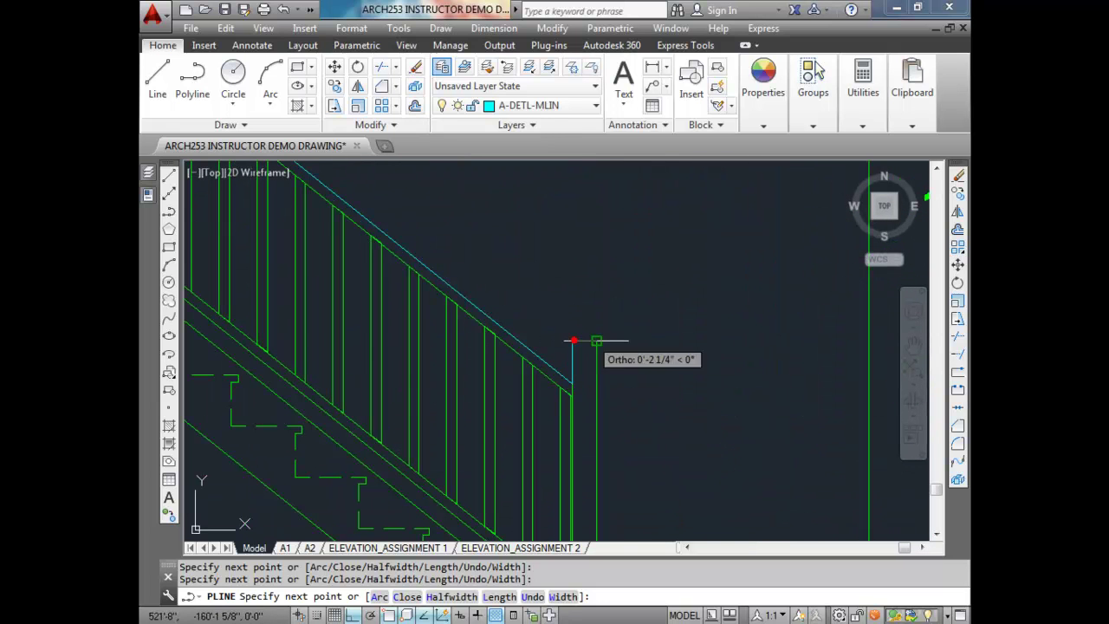
scroll(594, 339, down, 3)
scroll(594, 459, up, 3)
click(599, 464)
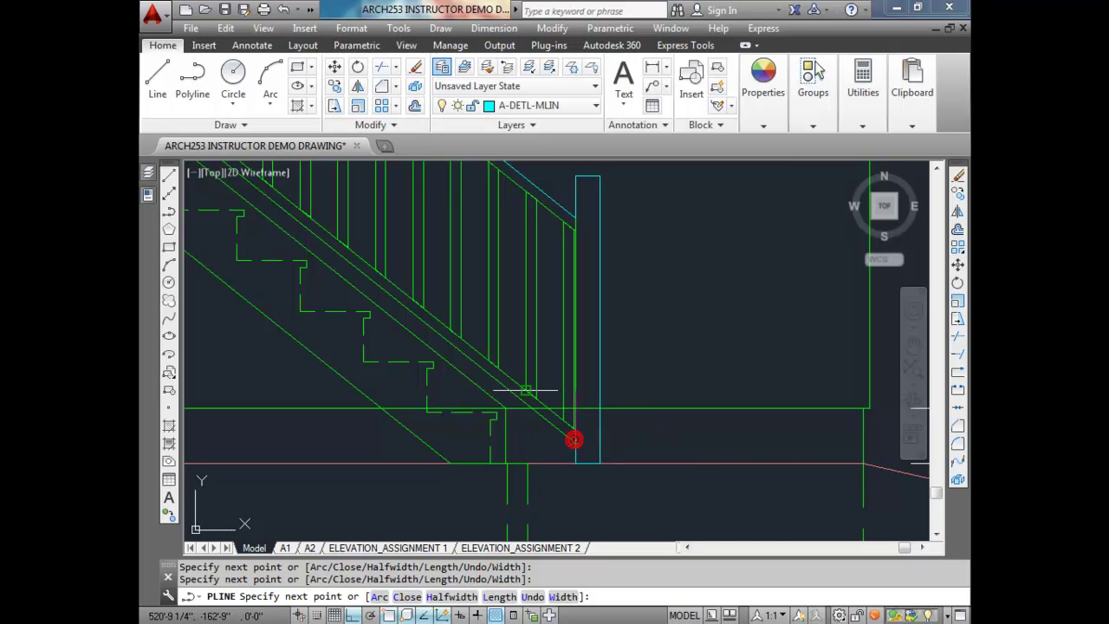
Step: Add the final lower-left corner and close the stair outline polyline with C
scroll(520, 396, up, 3)
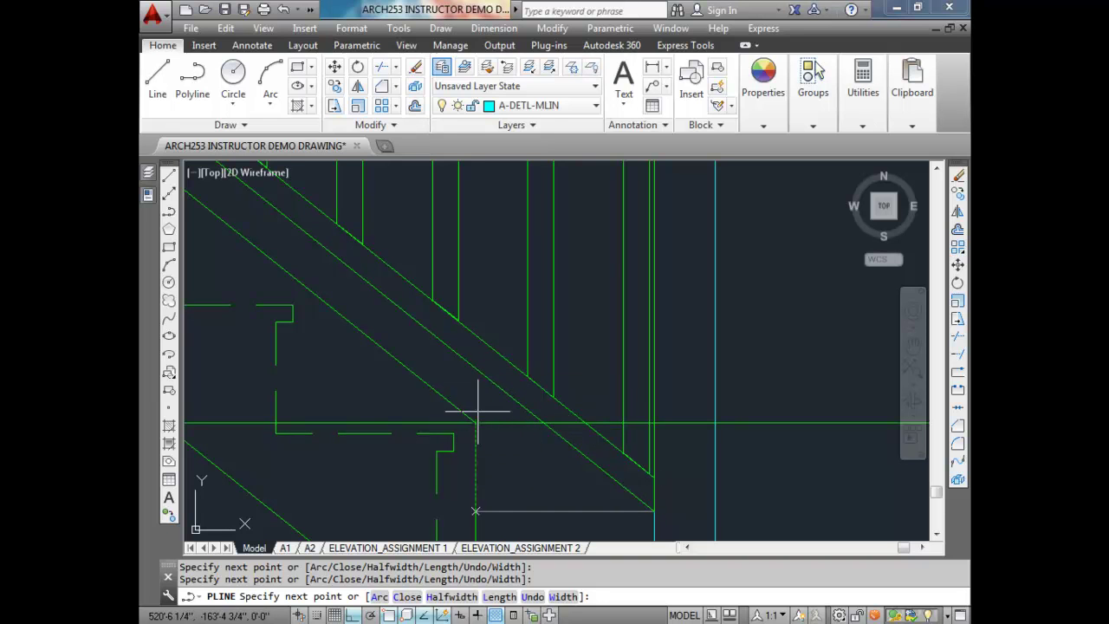
scroll(479, 371, down, 2)
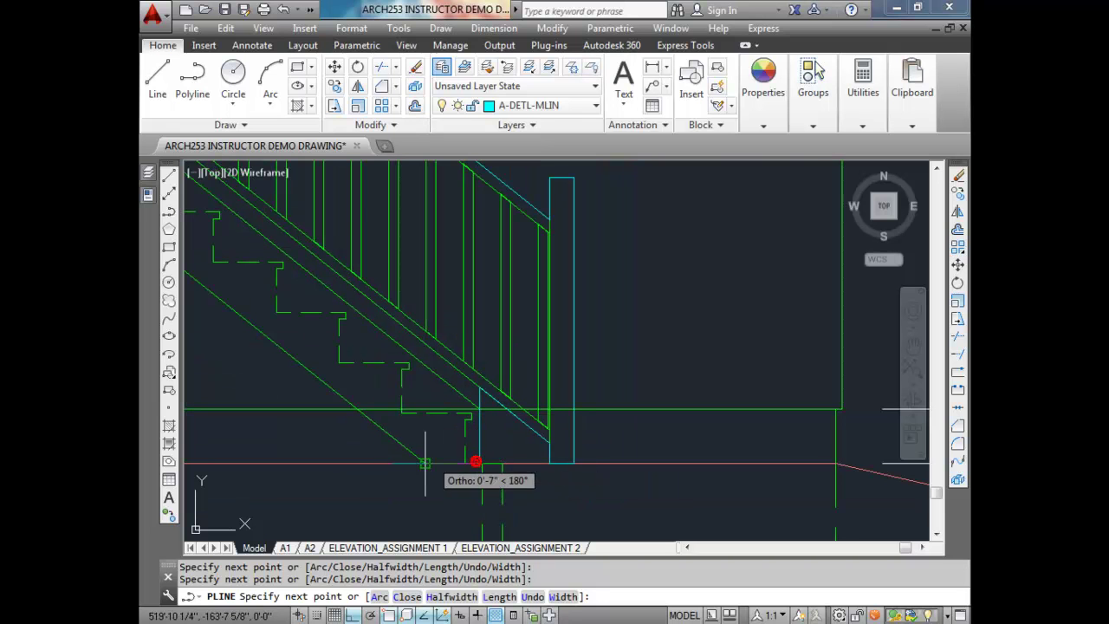
scroll(408, 453, down, 2)
middle_drag(407, 453, 666, 502)
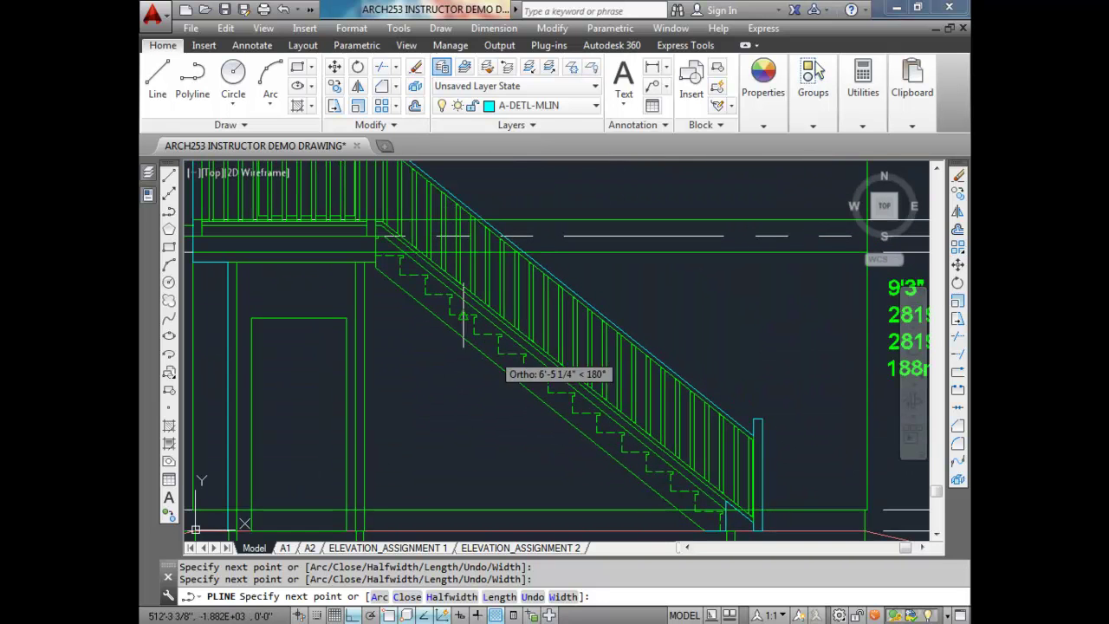
scroll(384, 248, up, 4)
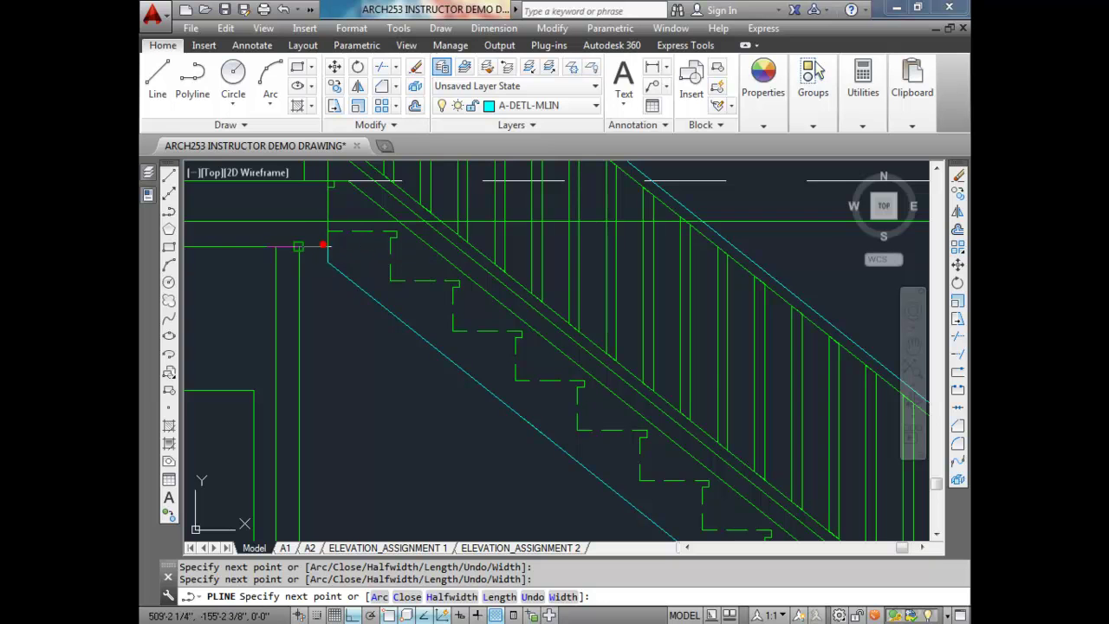
scroll(297, 245, down, 3)
scroll(299, 399, up, 3)
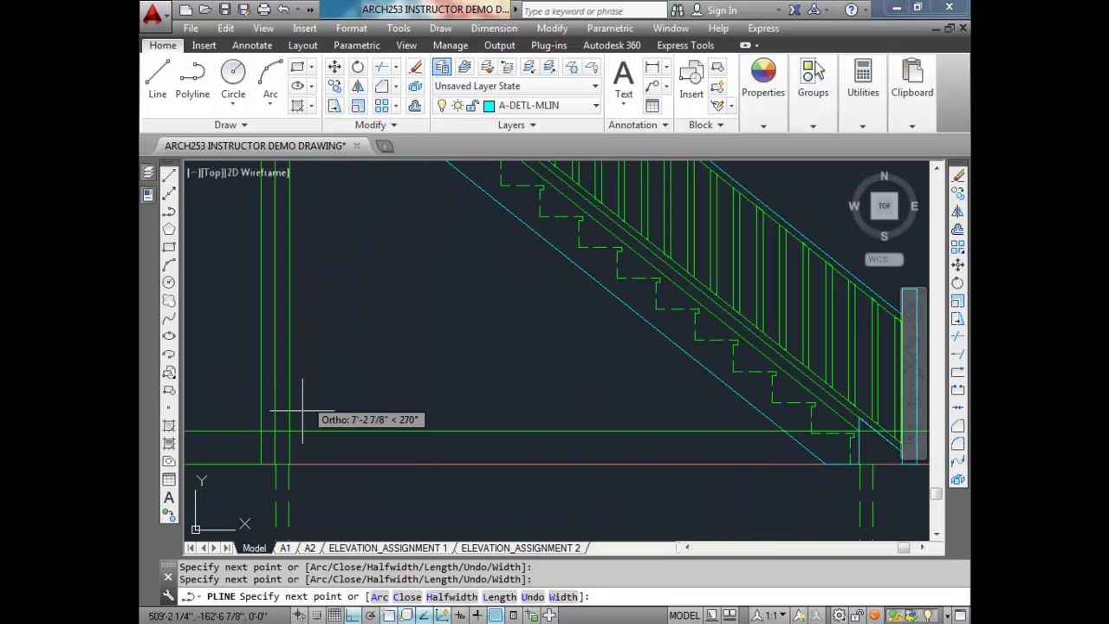
scroll(283, 465, up, 3)
scroll(284, 465, up, 3)
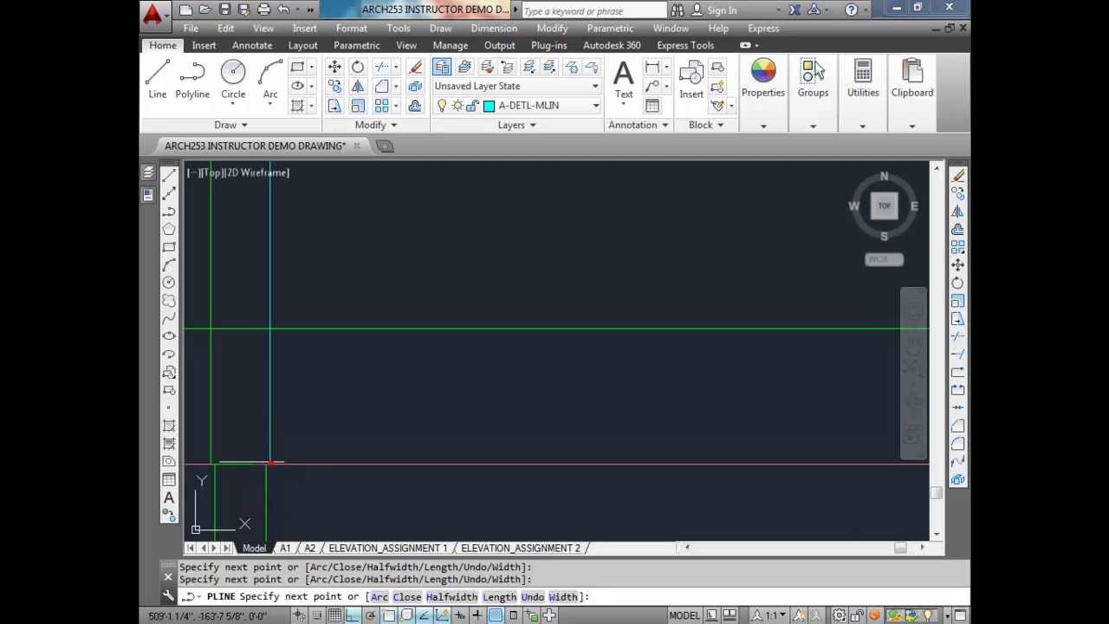
scroll(211, 464, down, 3)
scroll(458, 508, up, 3)
scroll(463, 280, up, 2)
scroll(438, 267, down, 3)
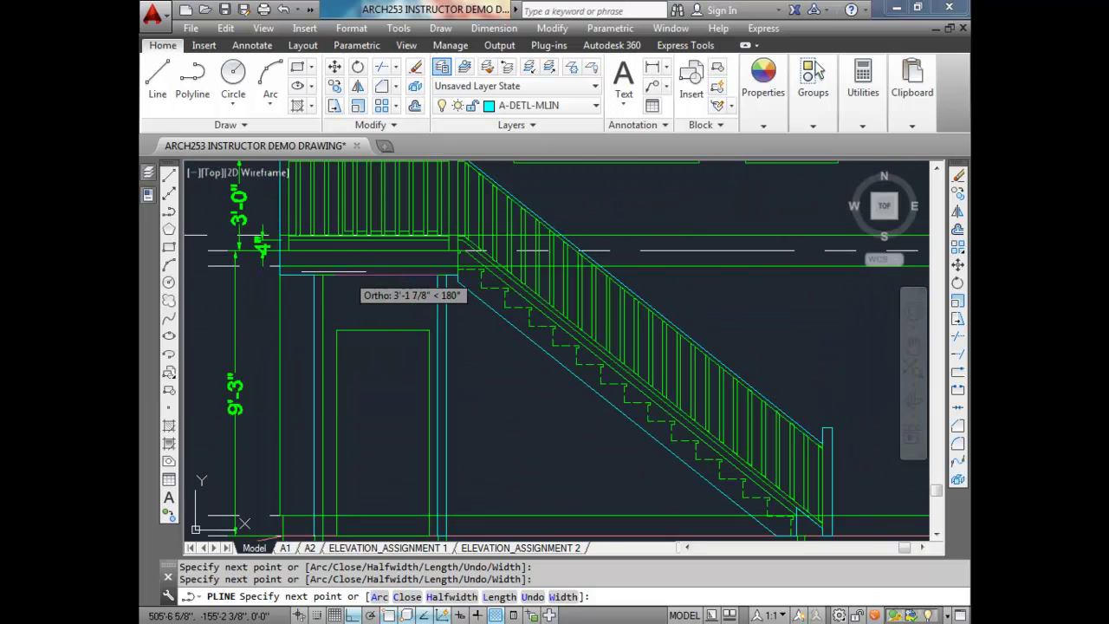
scroll(323, 276, up, 3)
scroll(322, 347, down, 3)
scroll(260, 416, up, 4)
click(248, 428)
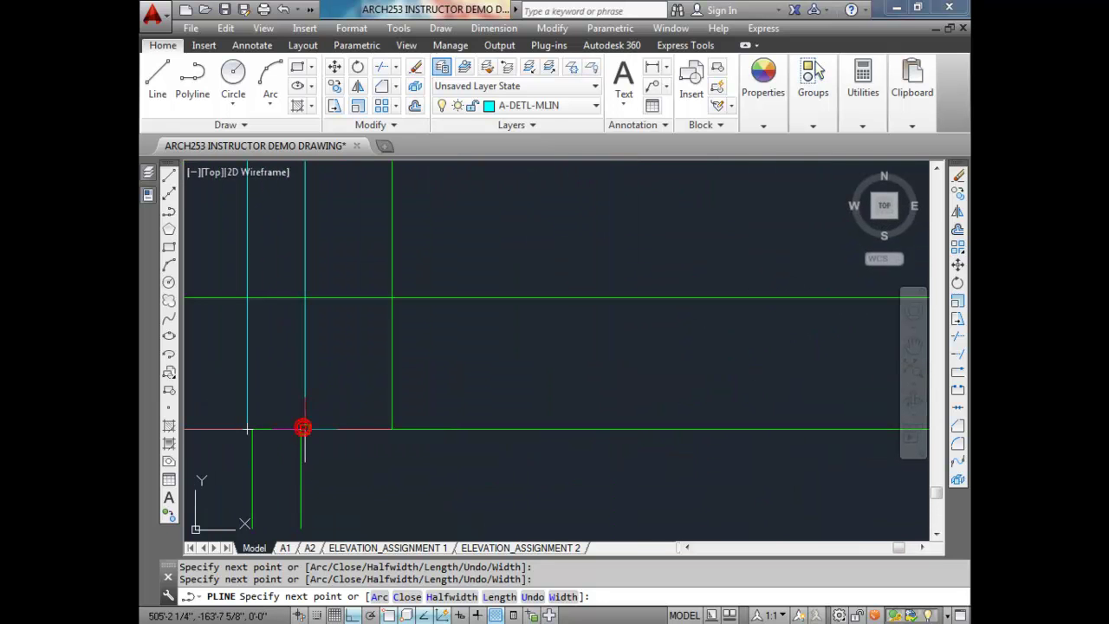
text(cify next point or : c)
key(Return)
scroll(270, 425, down, 3)
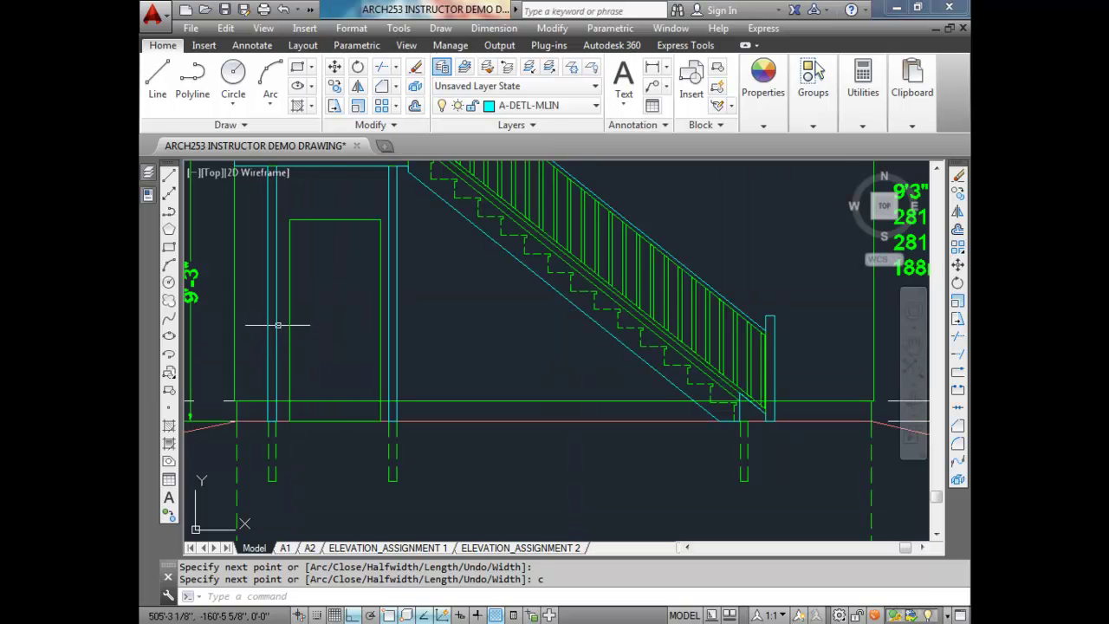
scroll(279, 326, down, 3)
scroll(339, 376, up, 1)
mouse_move(338, 376)
middle_down()
mouse_move(350, 394)
mouse_move(382, 402)
middle_up()
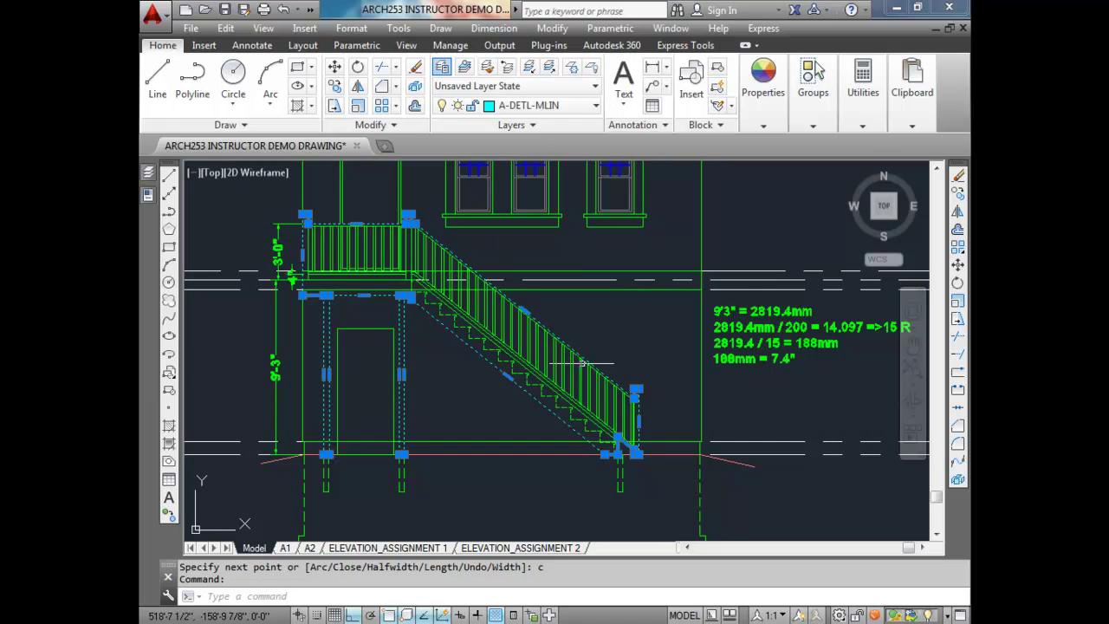
Step: Check the stair outline polyline, then center the front house elevation in view
click(582, 356)
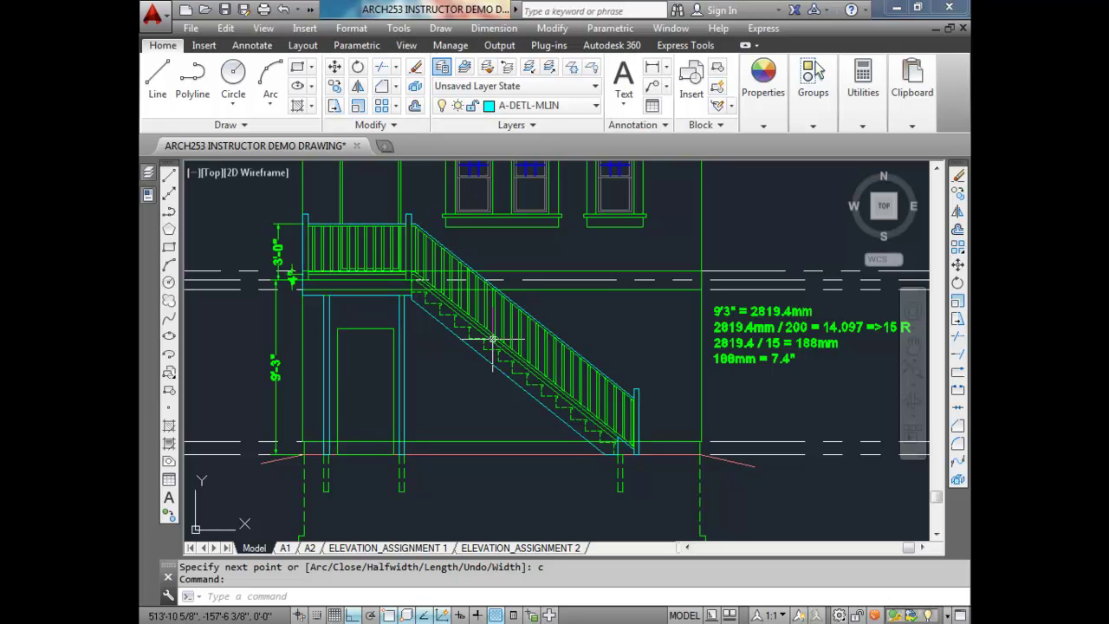
key(Escape)
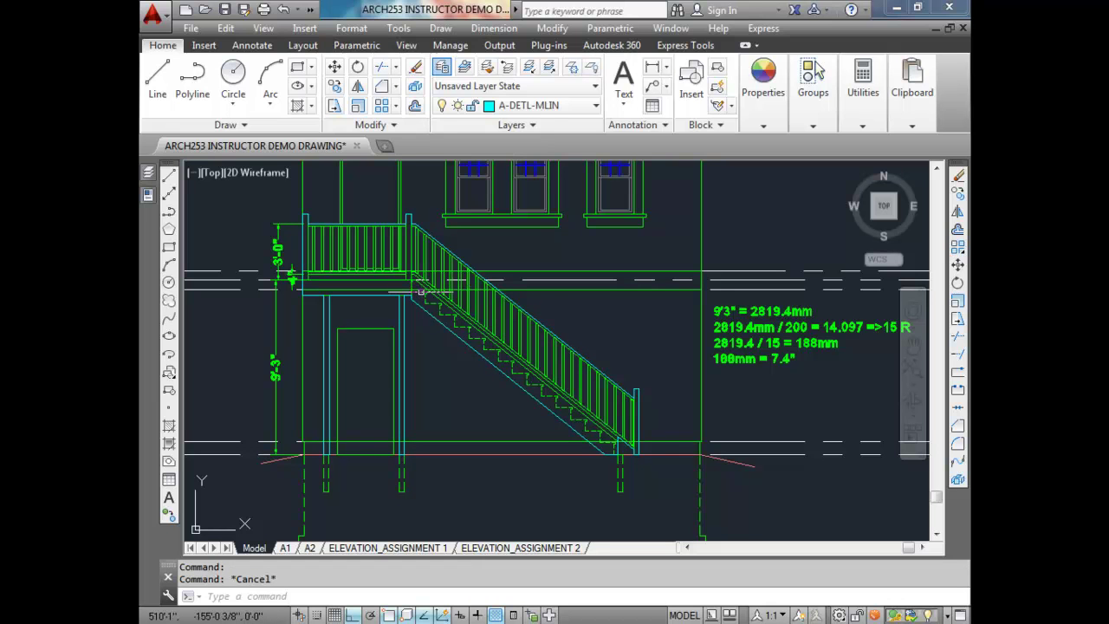
scroll(408, 292, down, 3)
mouse_move(336, 309)
middle_down()
mouse_move(754, 317)
mouse_move(297, 297)
middle_up()
scroll(363, 299, up, 5)
middle_drag(363, 298, 539, 289)
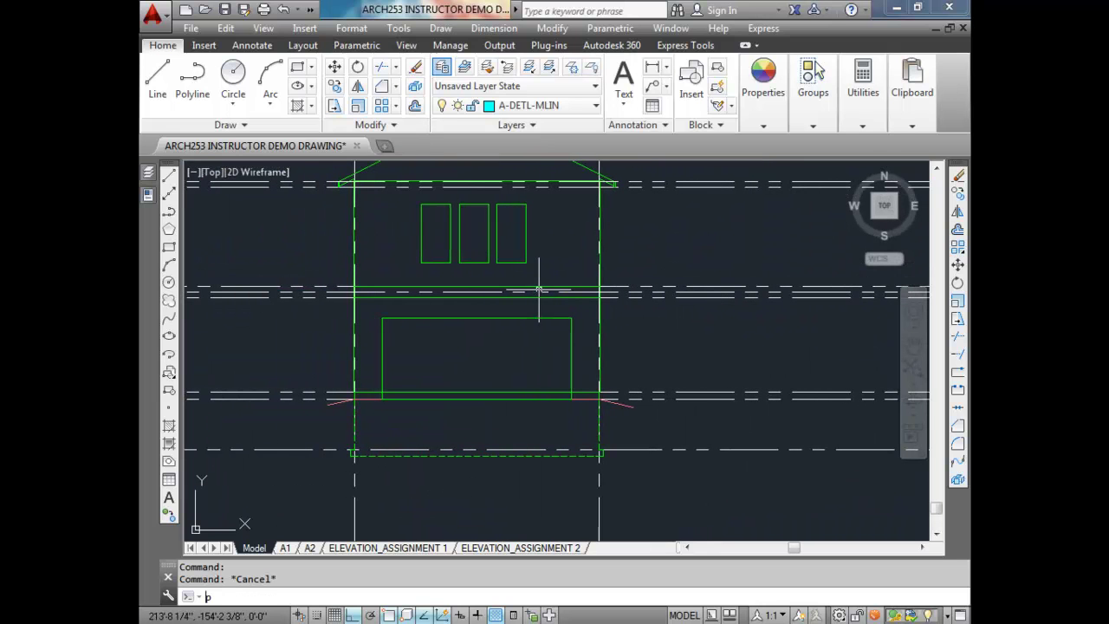
Step: Start the wall polyline at the lower-left corner and trace up the left wall
key(Return)
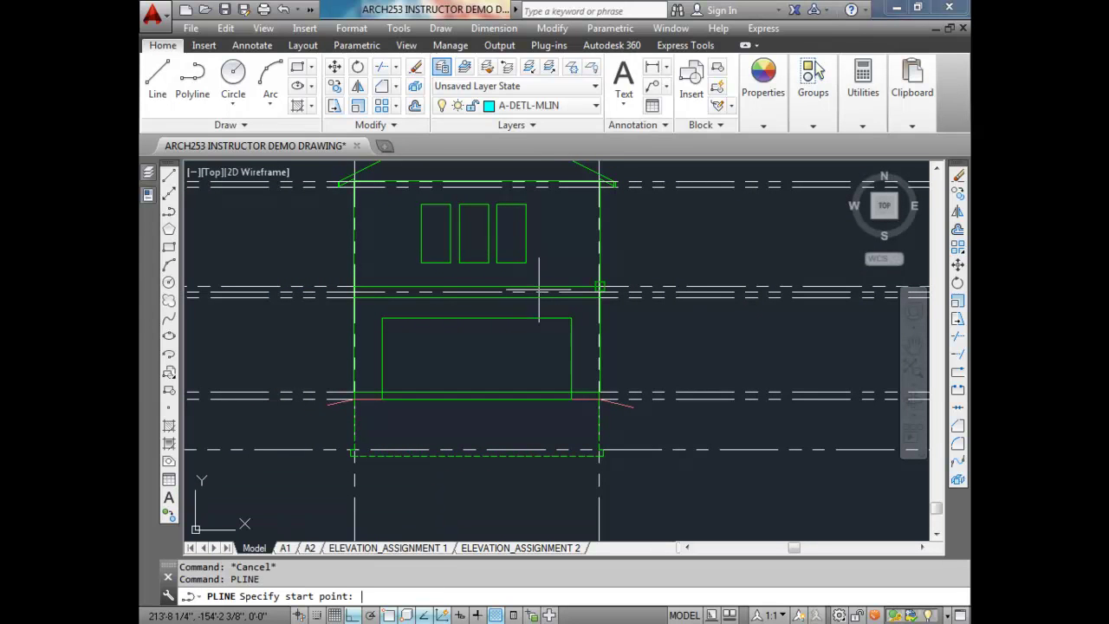
scroll(354, 400, up, 2)
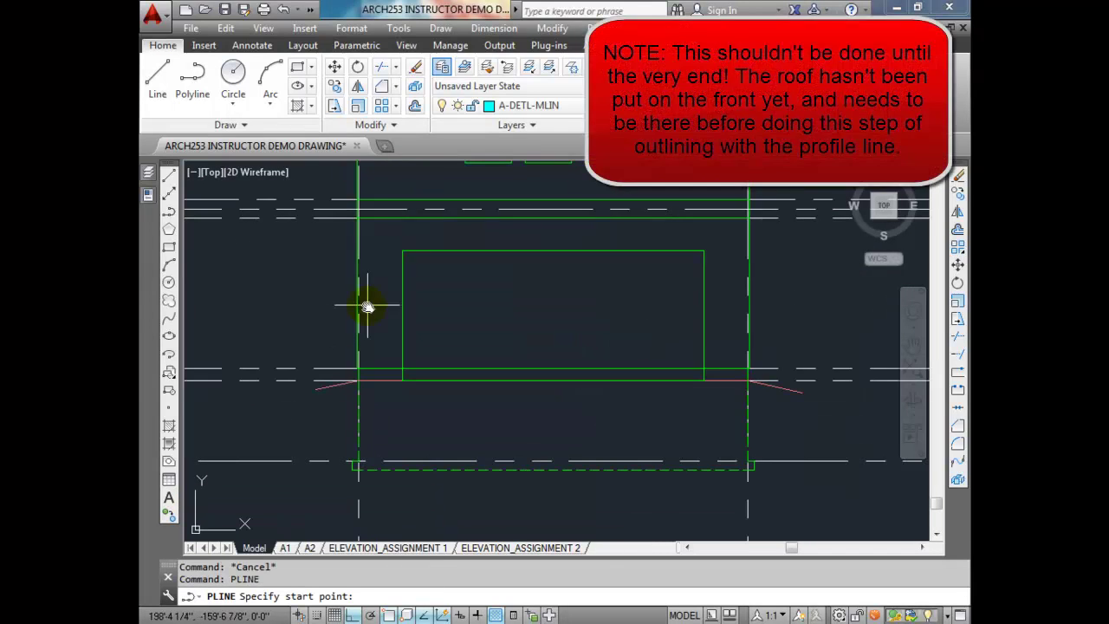
middle_drag(366, 303, 355, 445)
scroll(349, 448, up, 5)
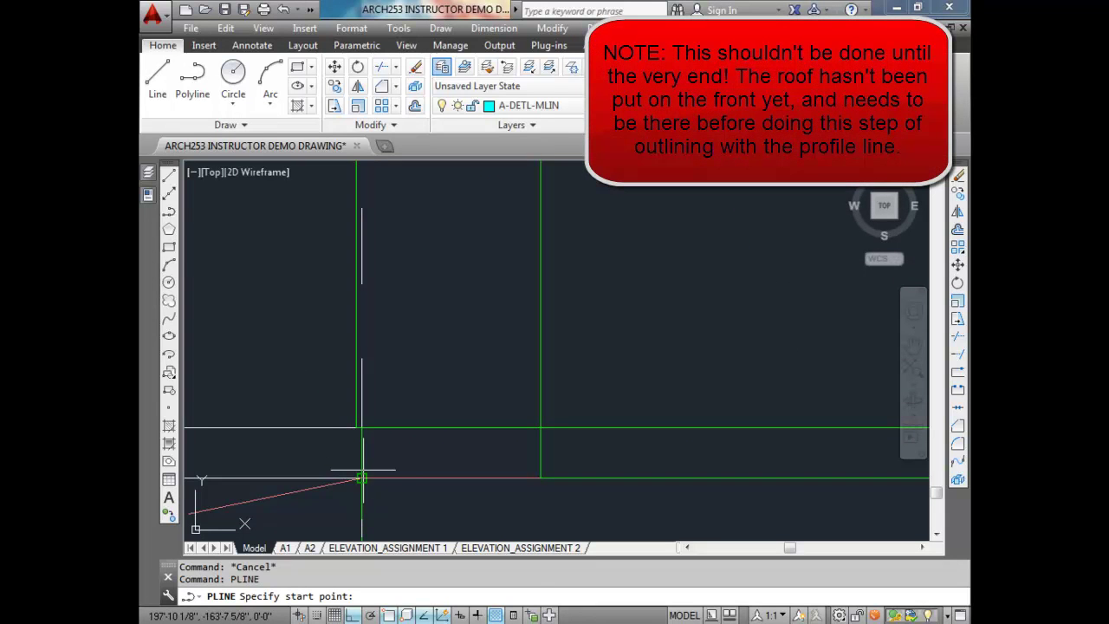
click(362, 476)
click(355, 400)
click(355, 427)
Step: Continue the outline across both upper wall corners and down to the lower-right corner
scroll(355, 427, down, 3)
scroll(355, 260, up, 3)
scroll(355, 273, down, 3)
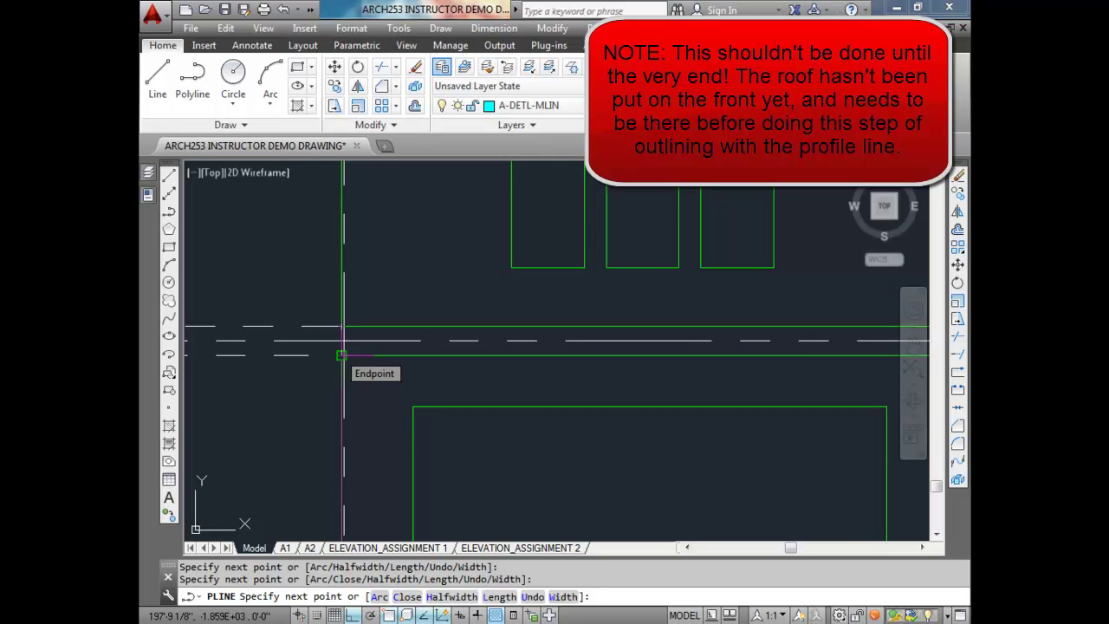
click(342, 356)
scroll(339, 351, down, 3)
scroll(638, 366, up, 3)
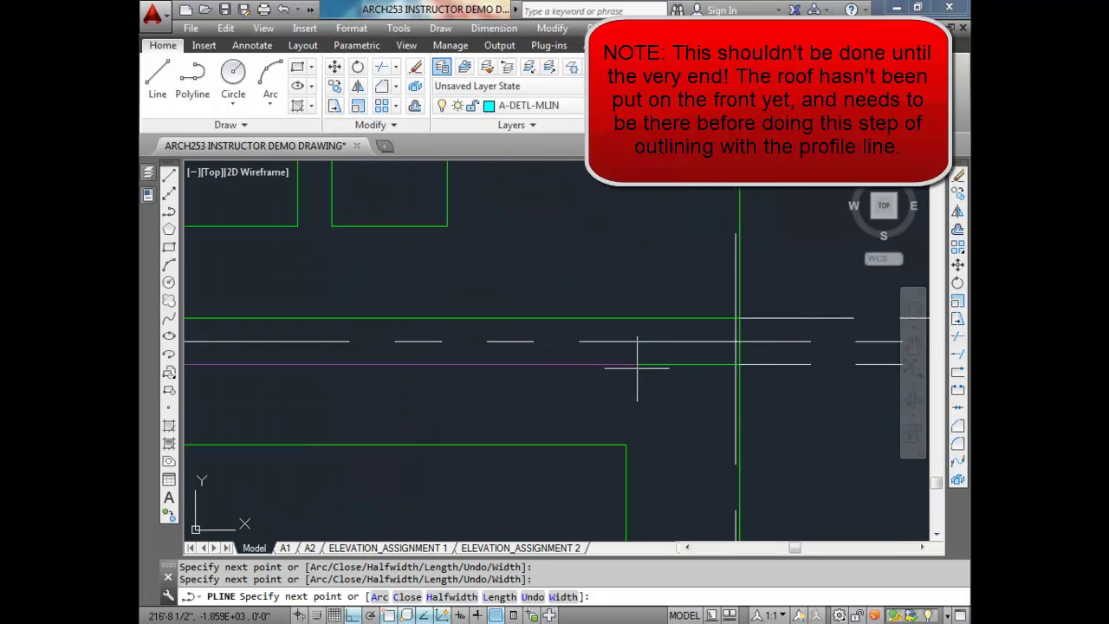
click(738, 364)
scroll(737, 364, down, 3)
scroll(695, 304, up, 4)
click(683, 426)
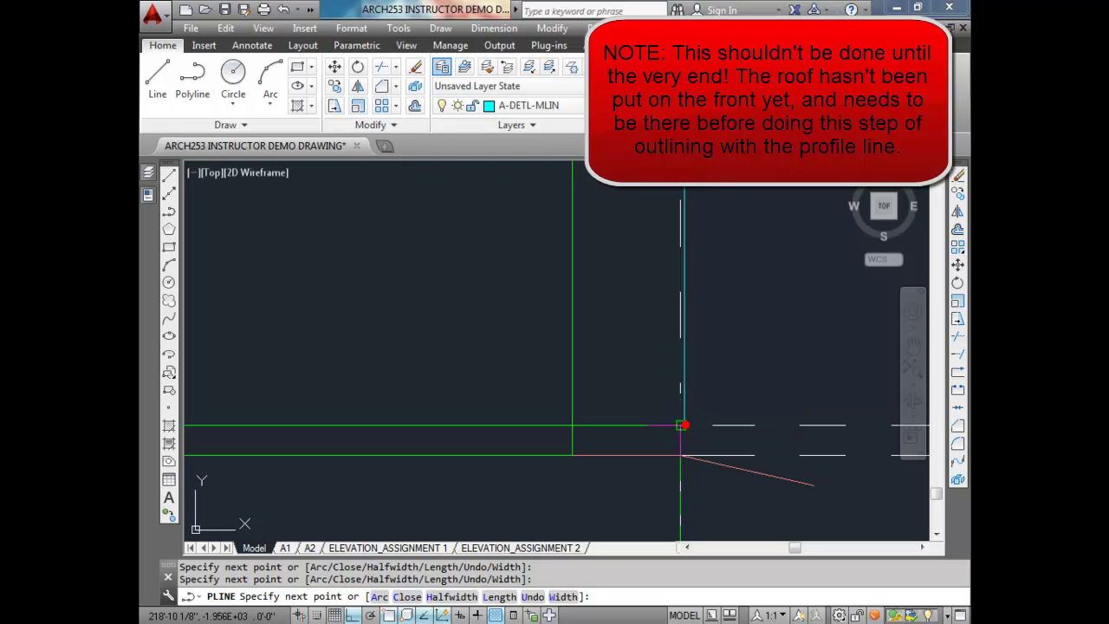
click(681, 454)
scroll(678, 453, down, 3)
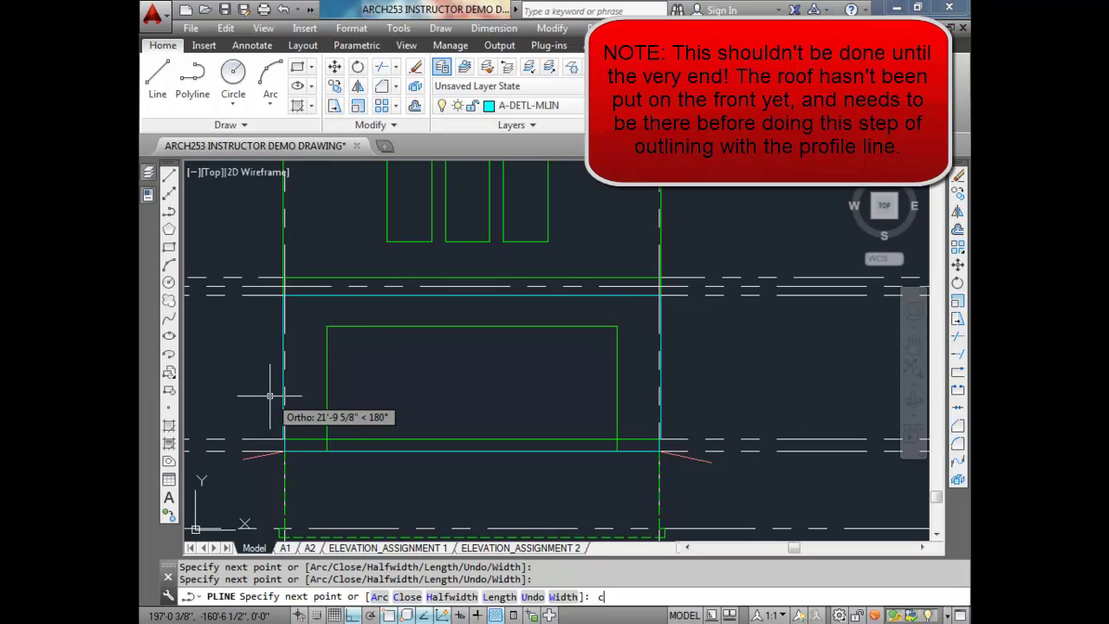
Step: Close the wall outline with C and select it to check the closed polyline
text(c)
key(Return)
click(333, 451)
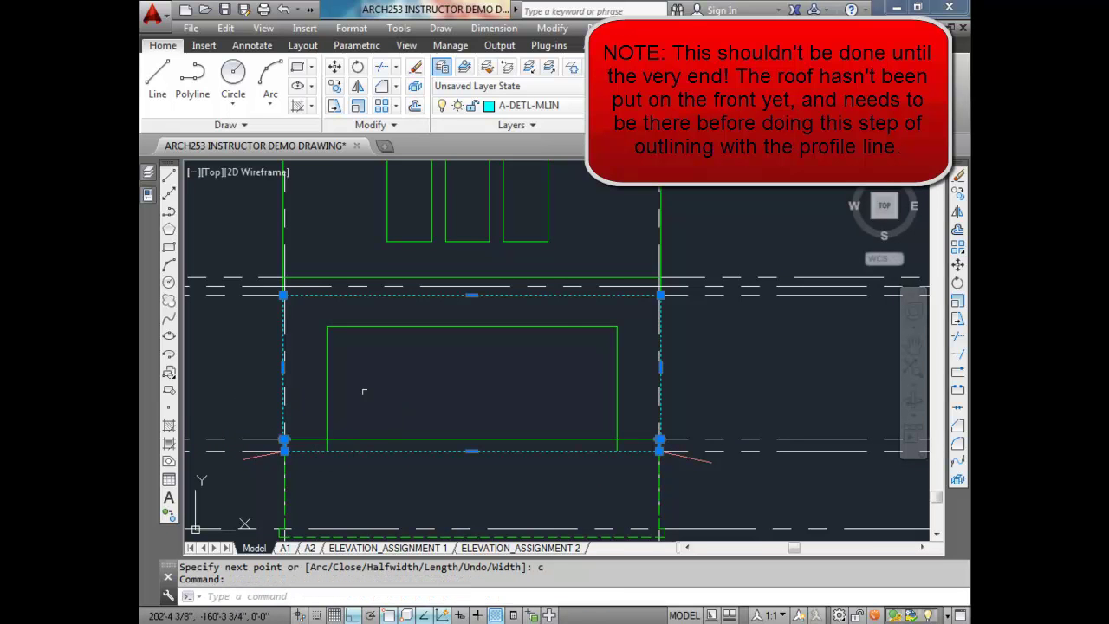
scroll(346, 422, down, 3)
key(Escape)
key(Escape)
scroll(549, 372, down, 2)
middle_drag(549, 371, 260, 312)
scroll(260, 312, up, 2)
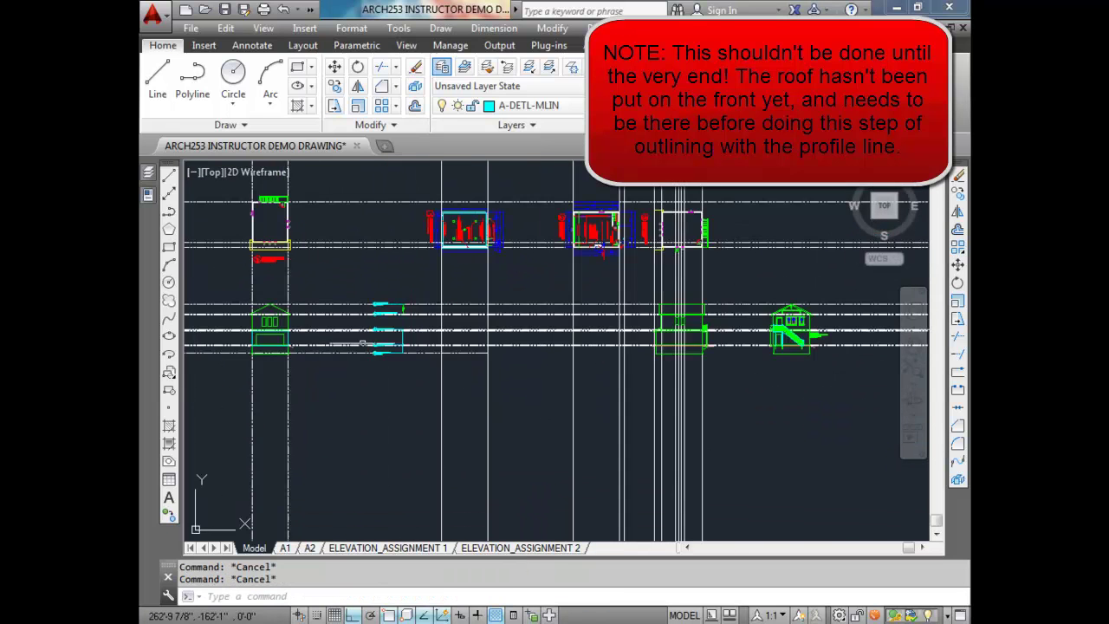
Step: Inspect the roof bracket corner up close, zoom back out, and save with Ctrl+S
scroll(485, 281, up, 4)
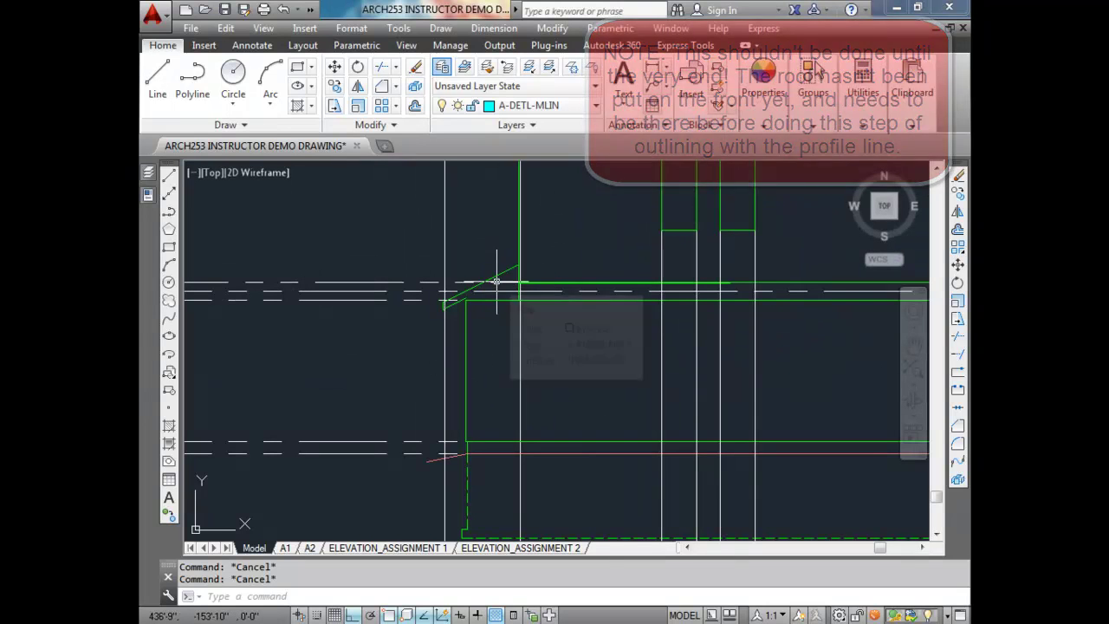
scroll(503, 279, up, 2)
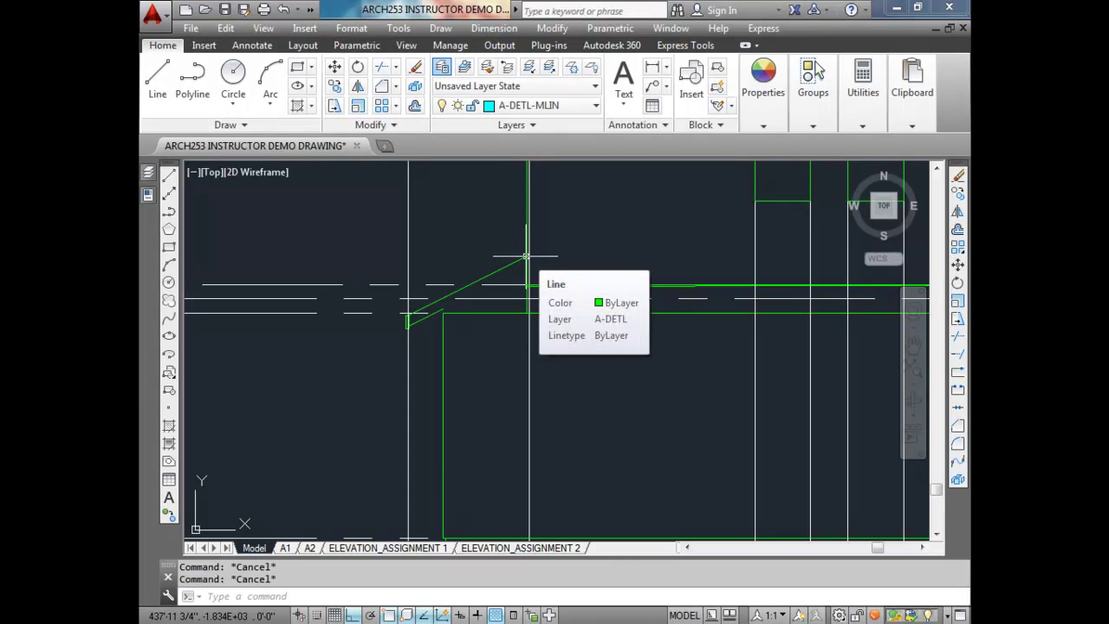
scroll(407, 313, up, 2)
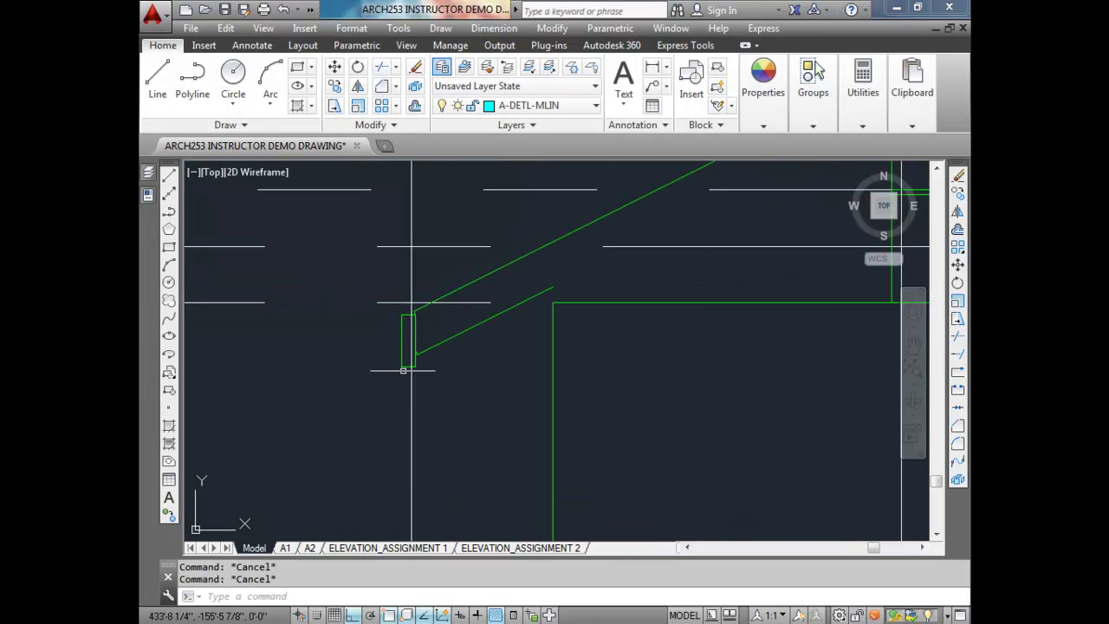
scroll(406, 365, down, 6)
scroll(254, 327, up, 4)
scroll(265, 267, up, 3)
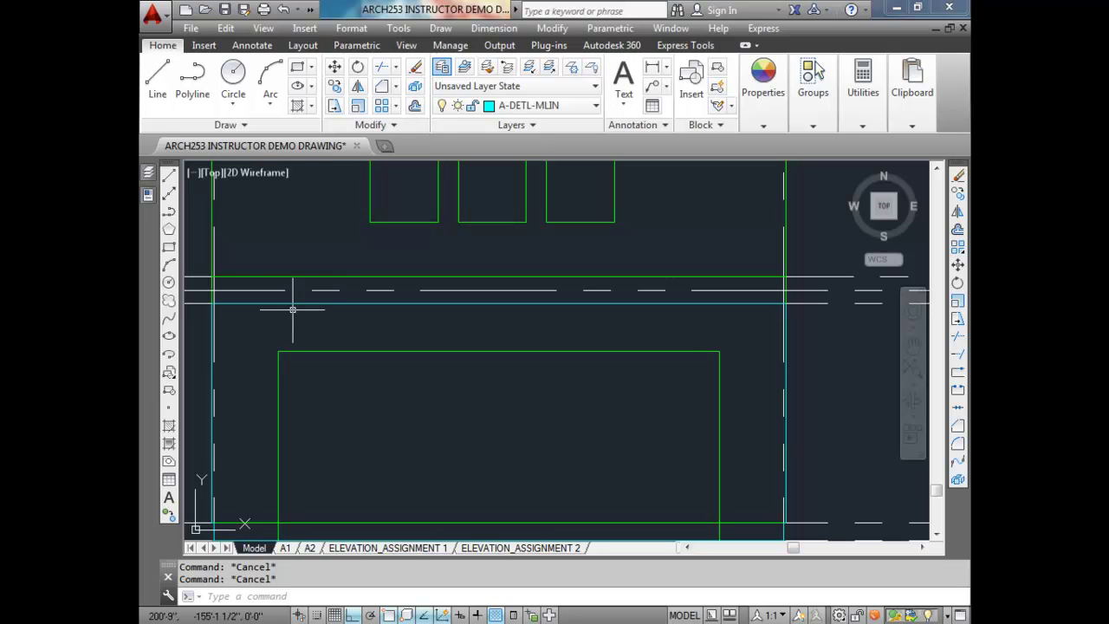
middle_drag(242, 327, 337, 355)
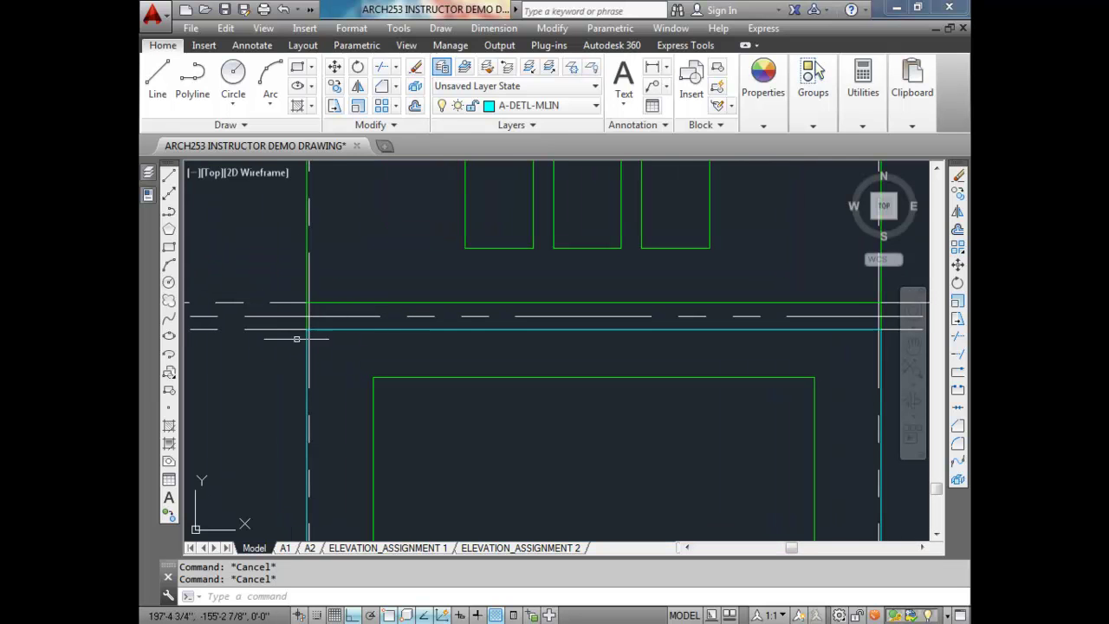
scroll(814, 332, down, 2)
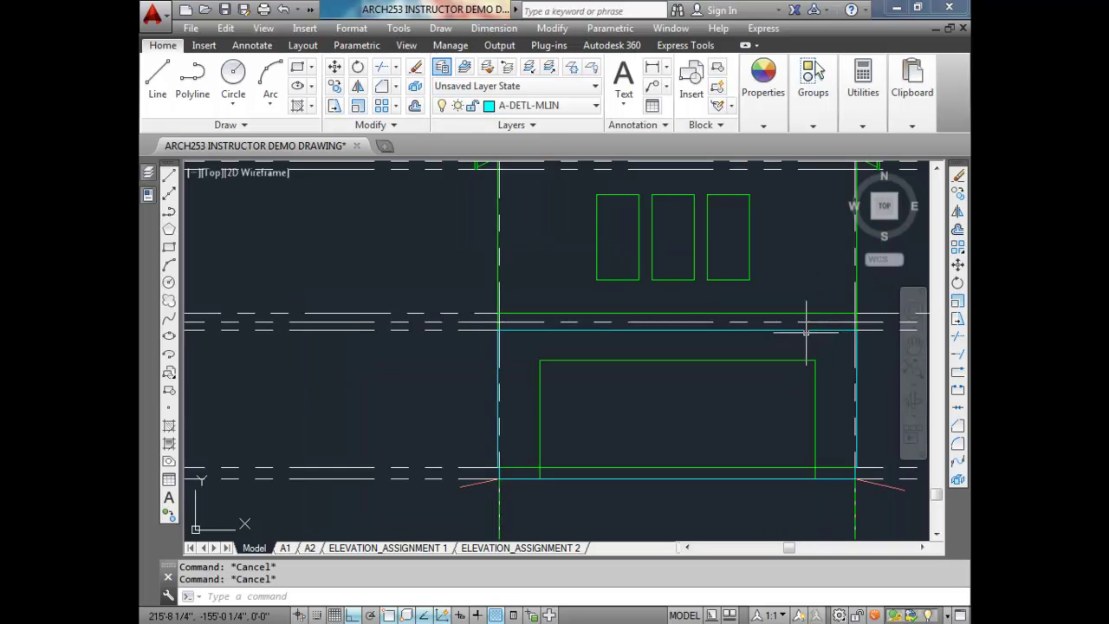
middle_drag(814, 331, 594, 309)
scroll(543, 296, down, 3)
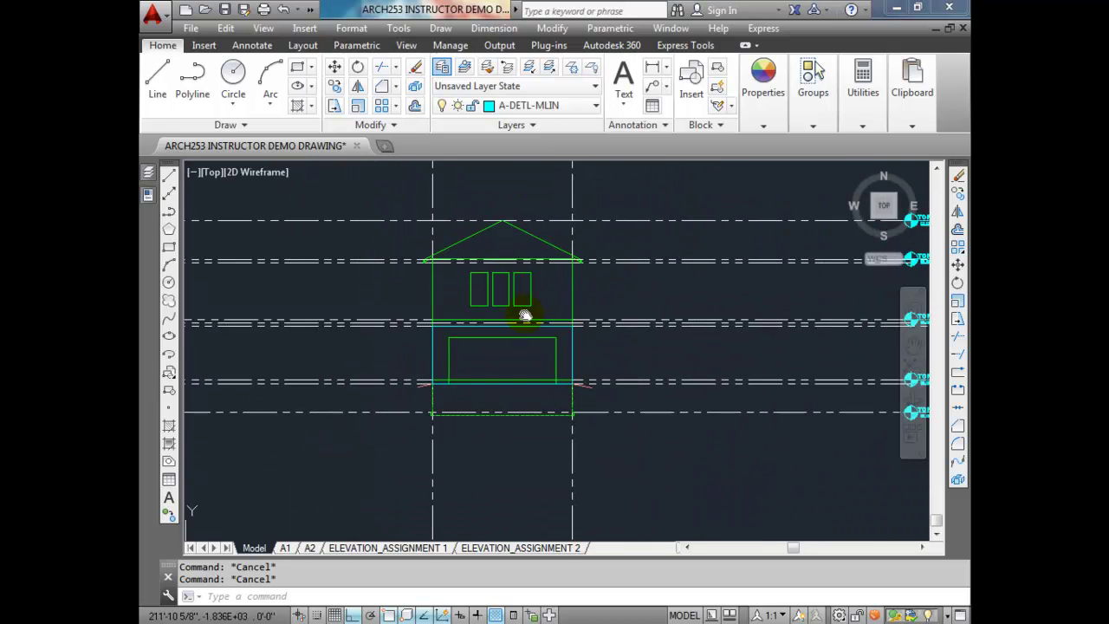
key(ctrl+s)
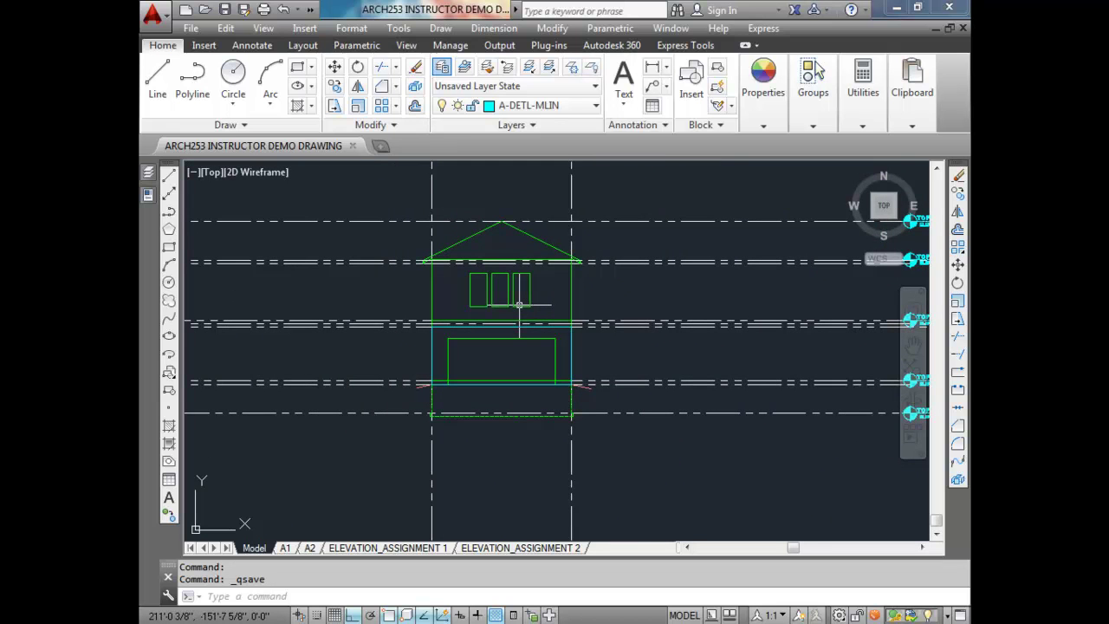